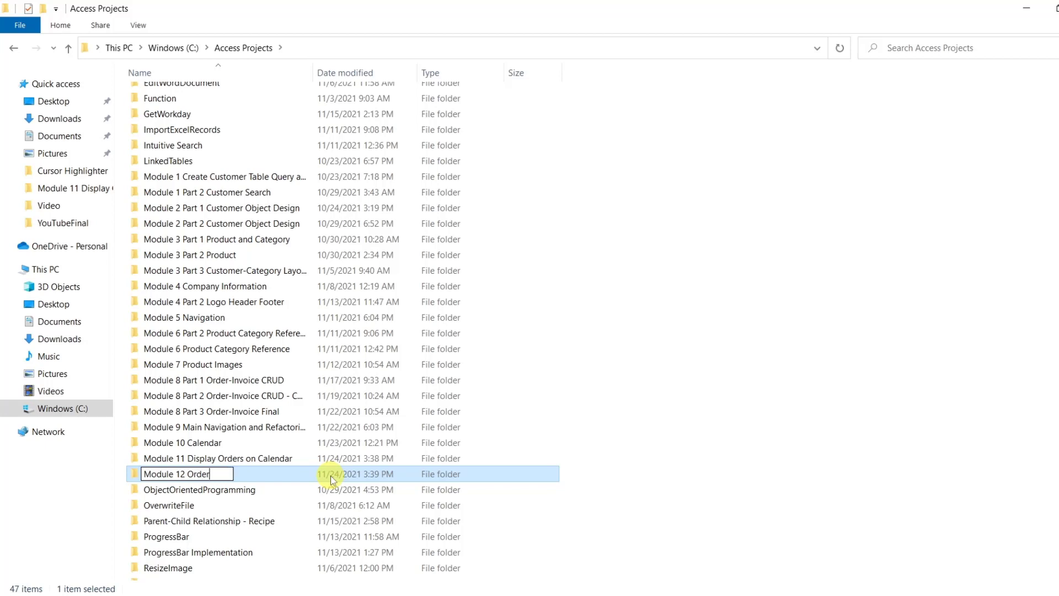
Name the selected project folder Module 12 Order Report and open its CMS.accdb database in Access
key(Return)
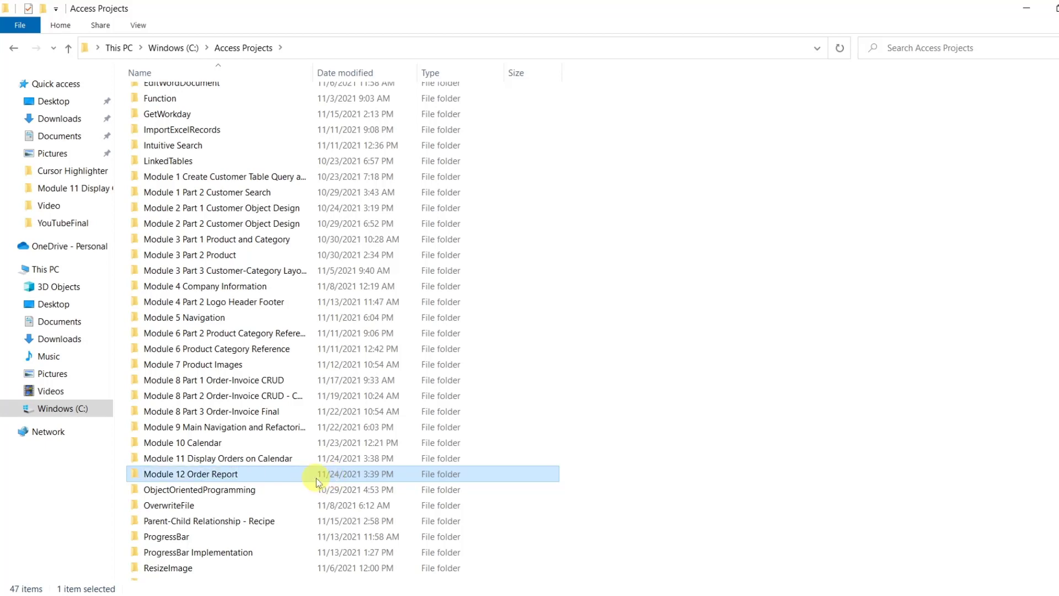
double_click(316, 478)
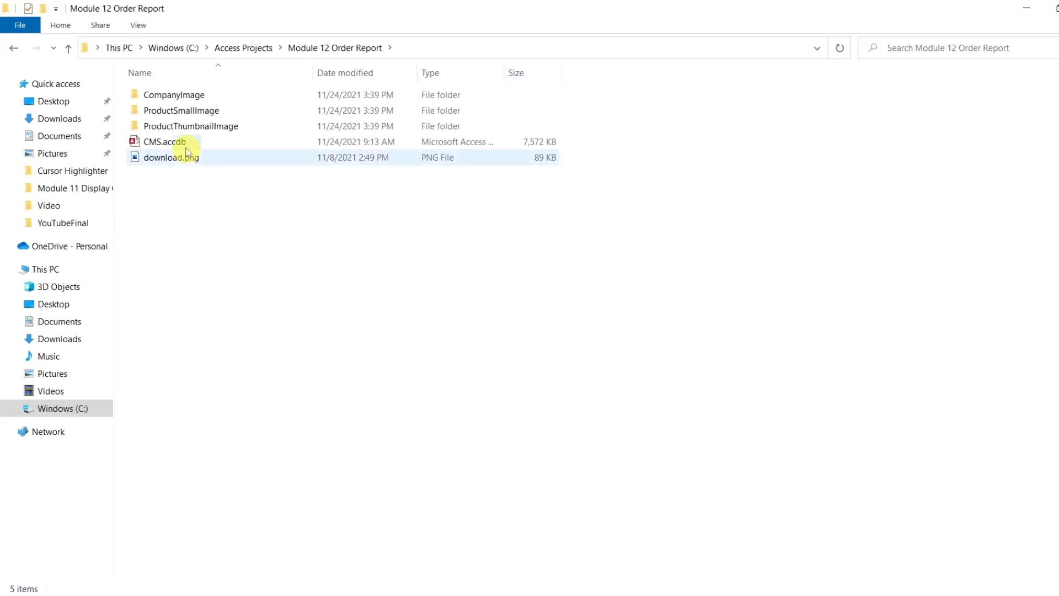
double_click(182, 143)
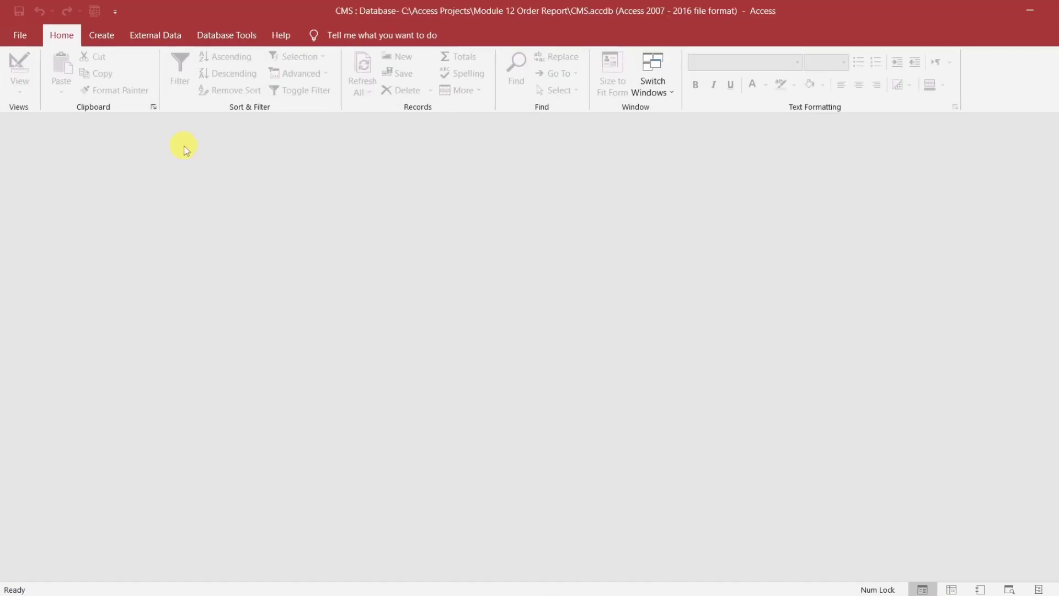
click(422, 124)
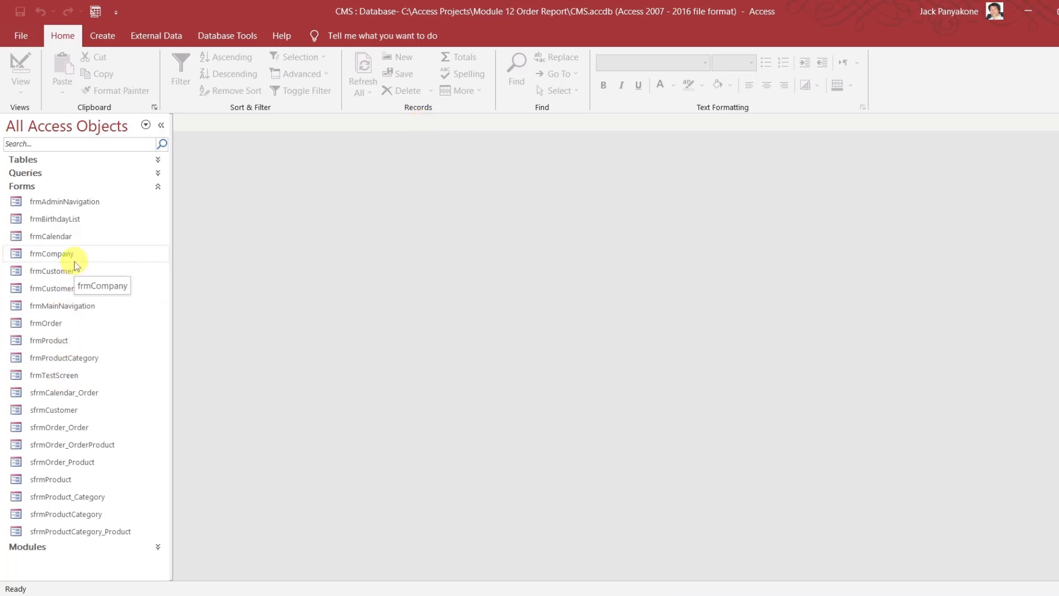
click(70, 240)
right_click(70, 241)
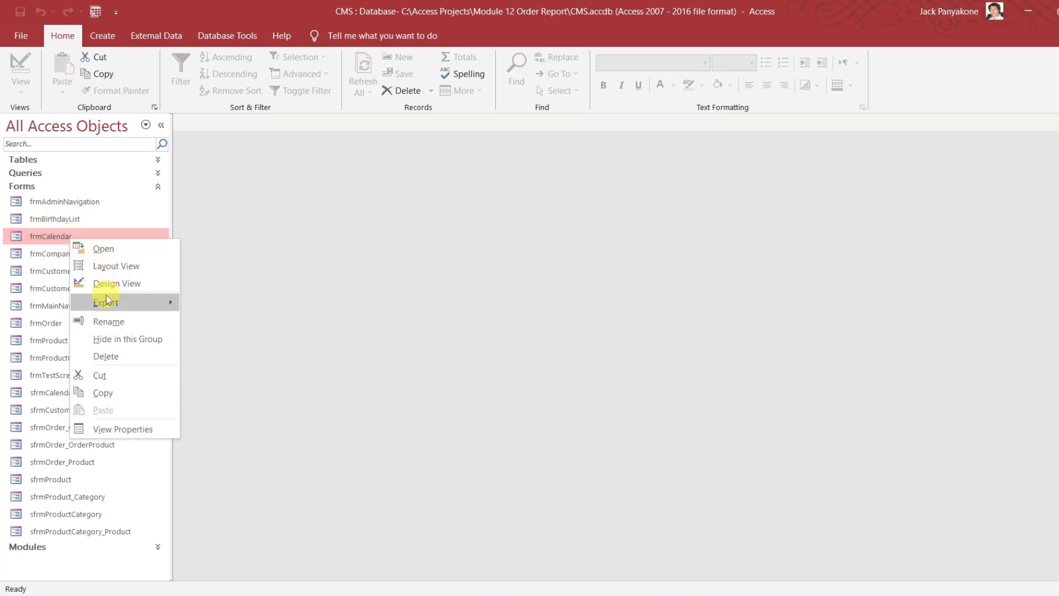
mouse_move(106, 301)
click(66, 219)
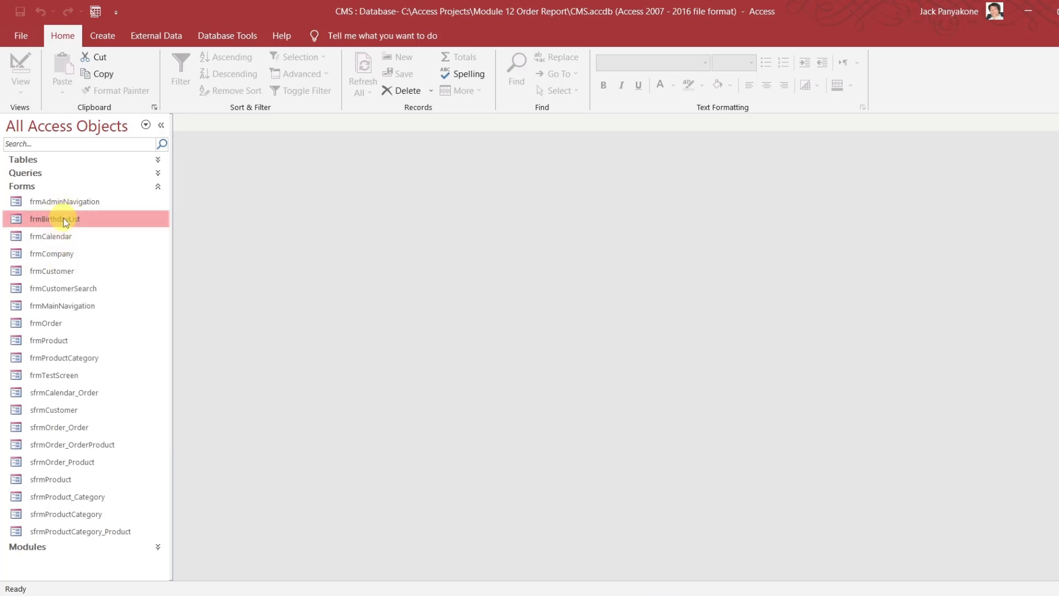
Open frmOrder in Design View and move the row of small unbound text boxes next to the Add New button
right_click(55, 325)
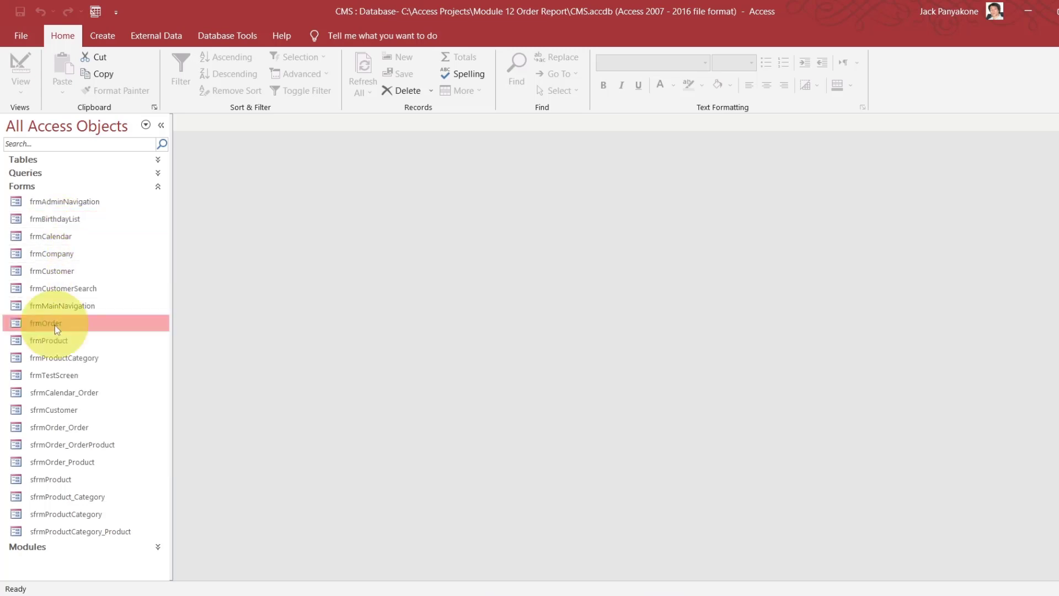
click(102, 370)
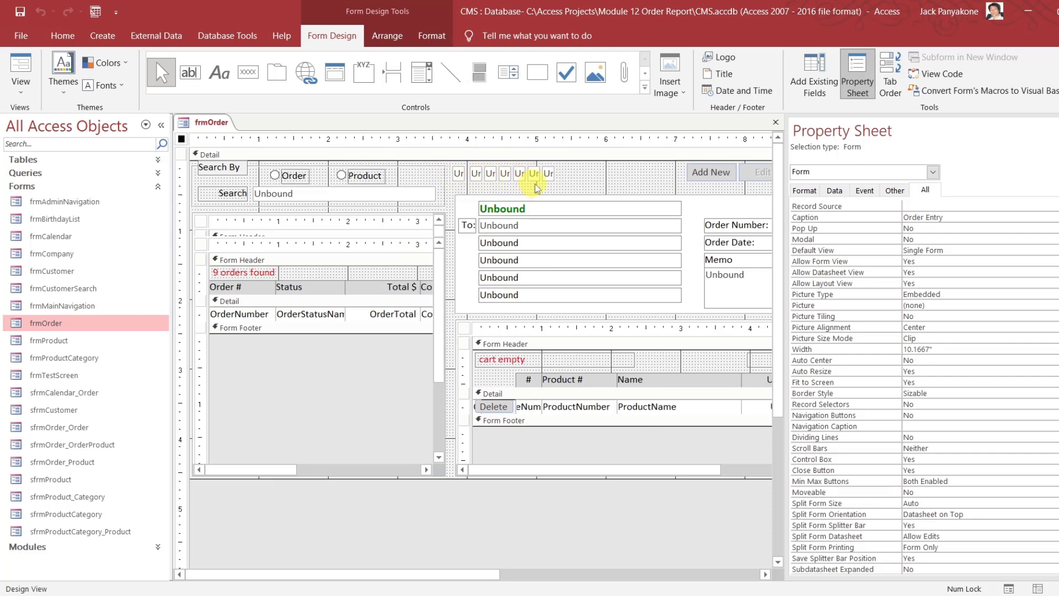
drag(551, 185, 594, 181)
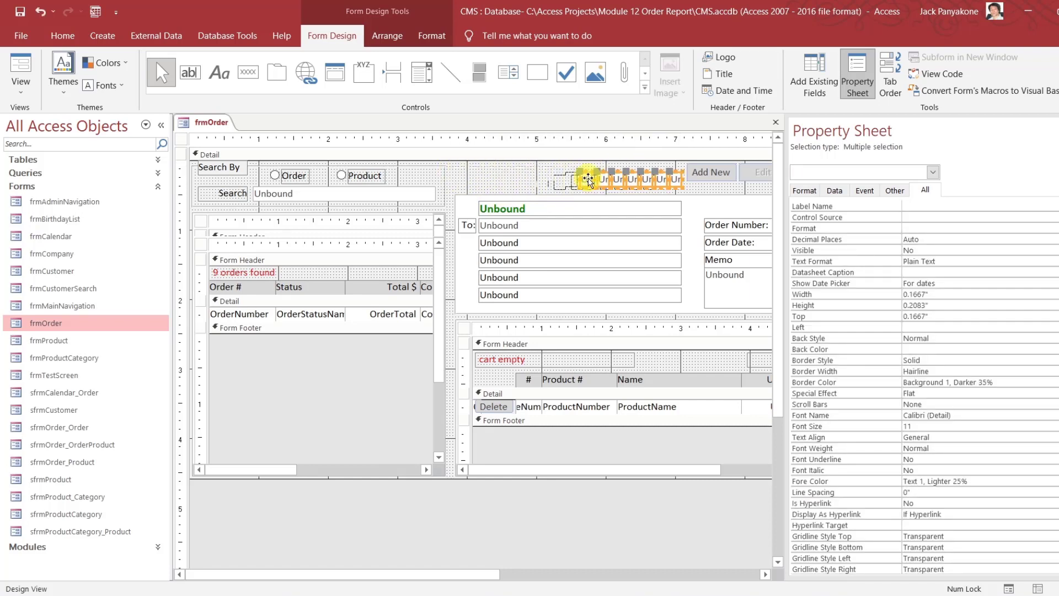
Duplicate the Add New button twice and place the copies side by side above the order details box, starting about 3.83" from the form's left edge
click(701, 178)
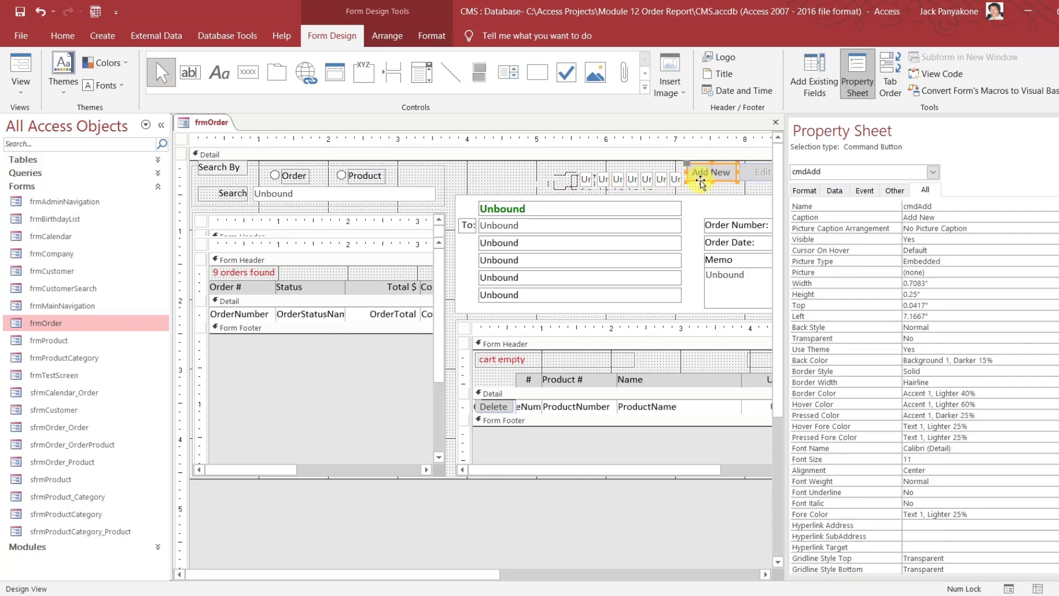
click(701, 182)
key(ctrl+v)
drag(701, 189, 468, 169)
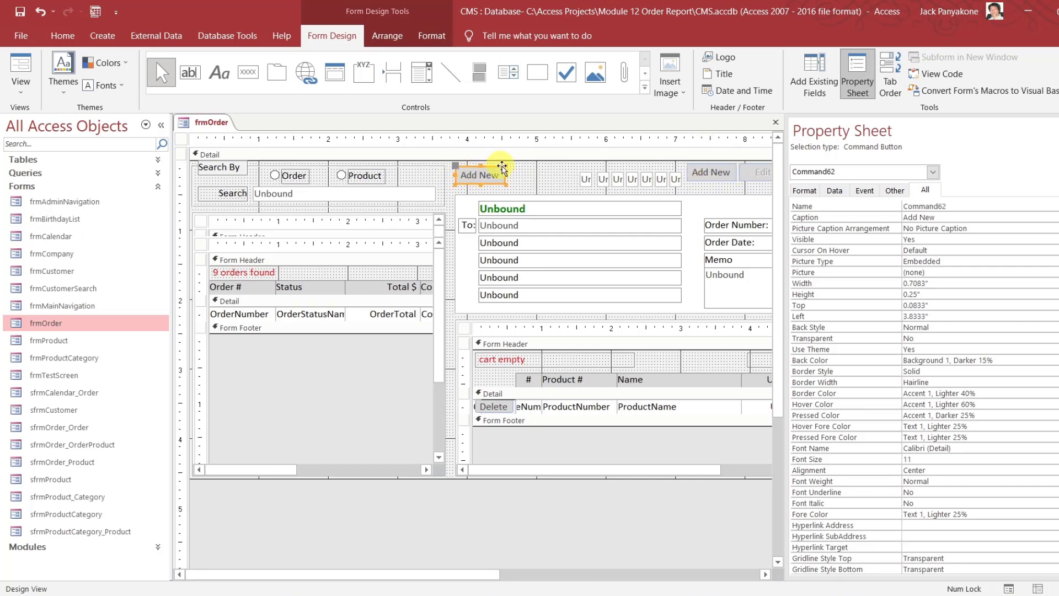
click(517, 156)
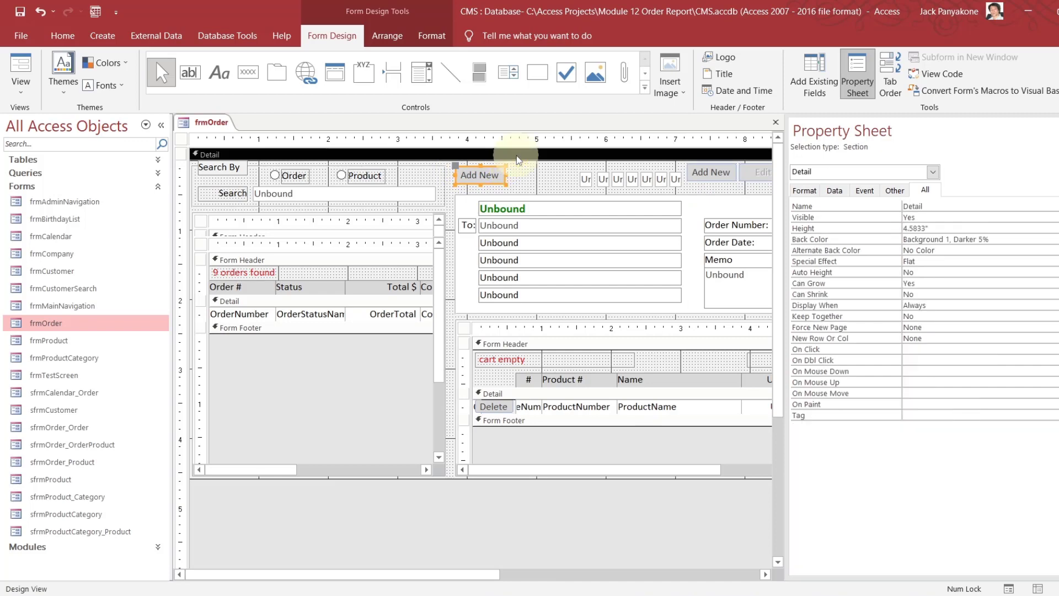
click(498, 184)
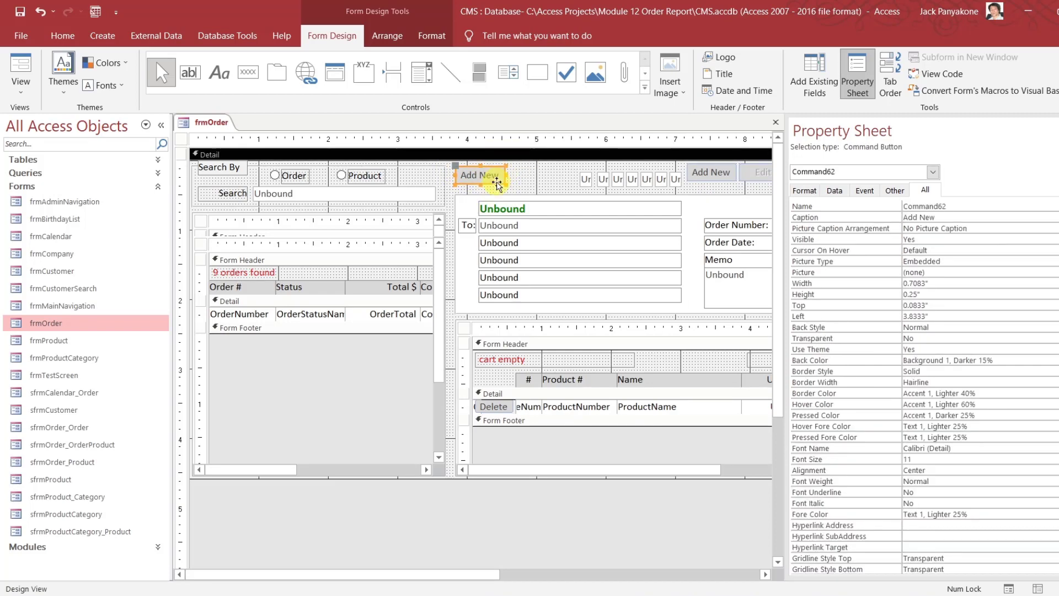
key(ctrl+v)
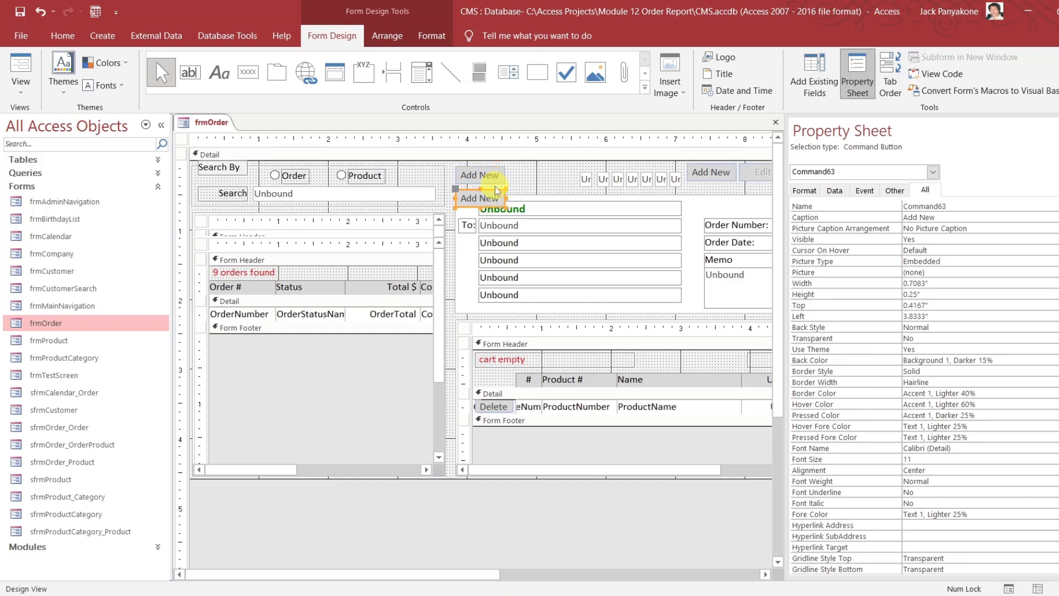
drag(495, 189, 544, 168)
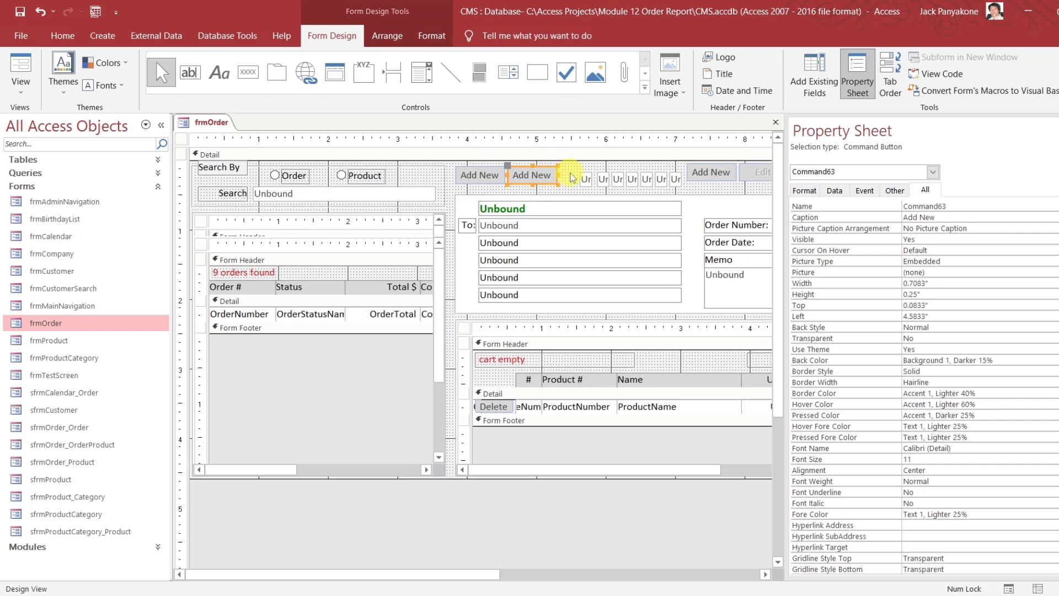
click(573, 177)
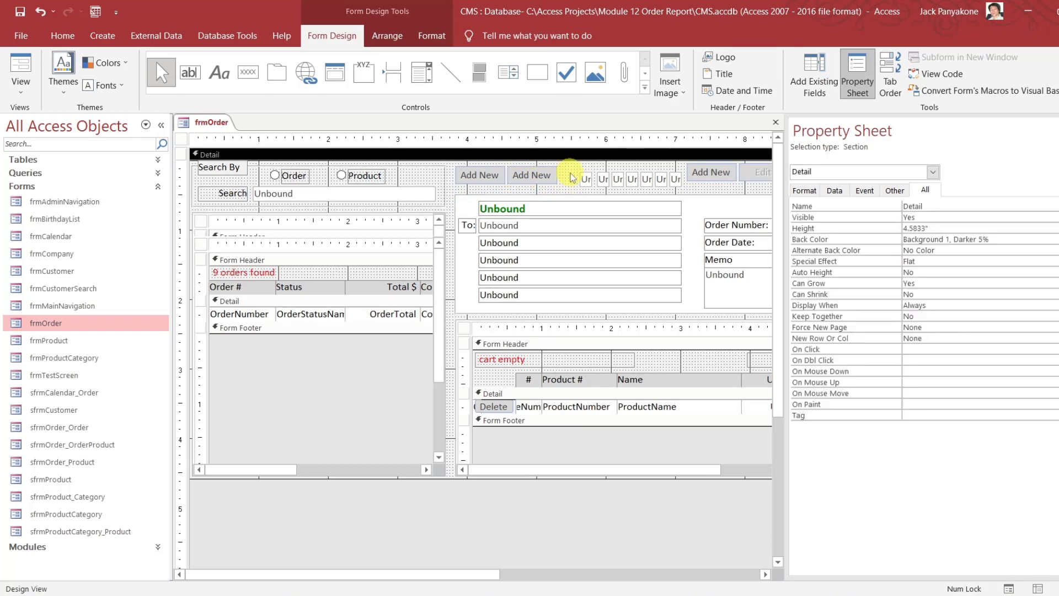
Set the caption of the first copied button to View and name the control cmdView
click(477, 174)
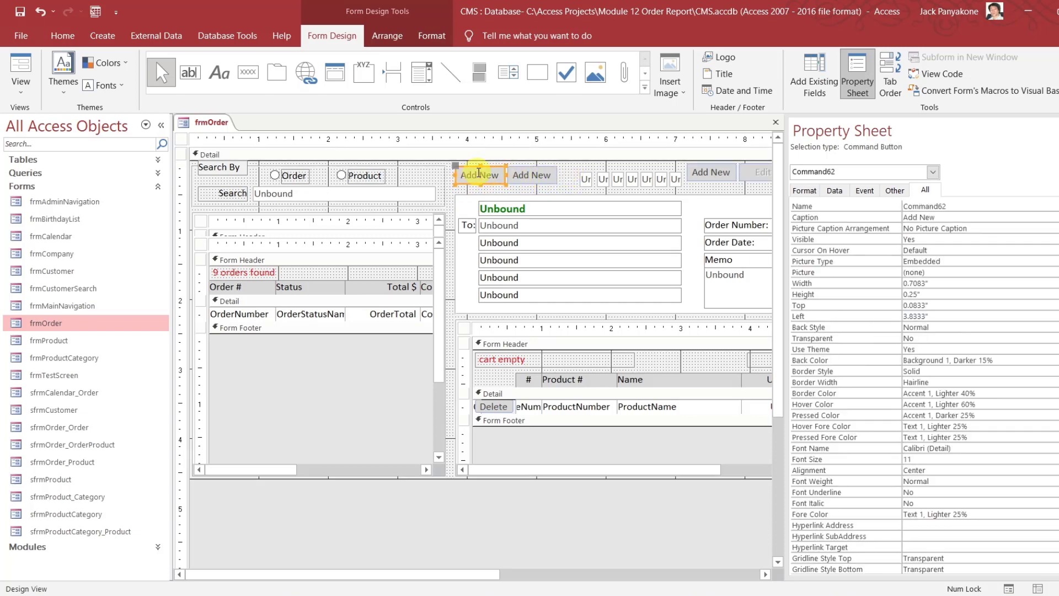
click(478, 173)
drag(462, 175, 500, 175)
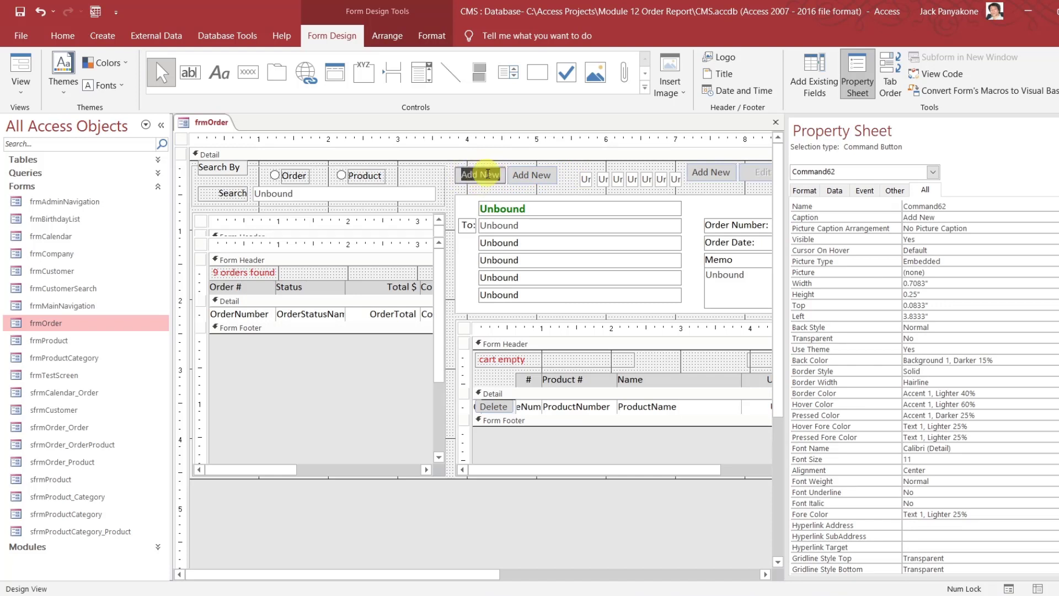
text(View)
click(938, 205)
text(c)
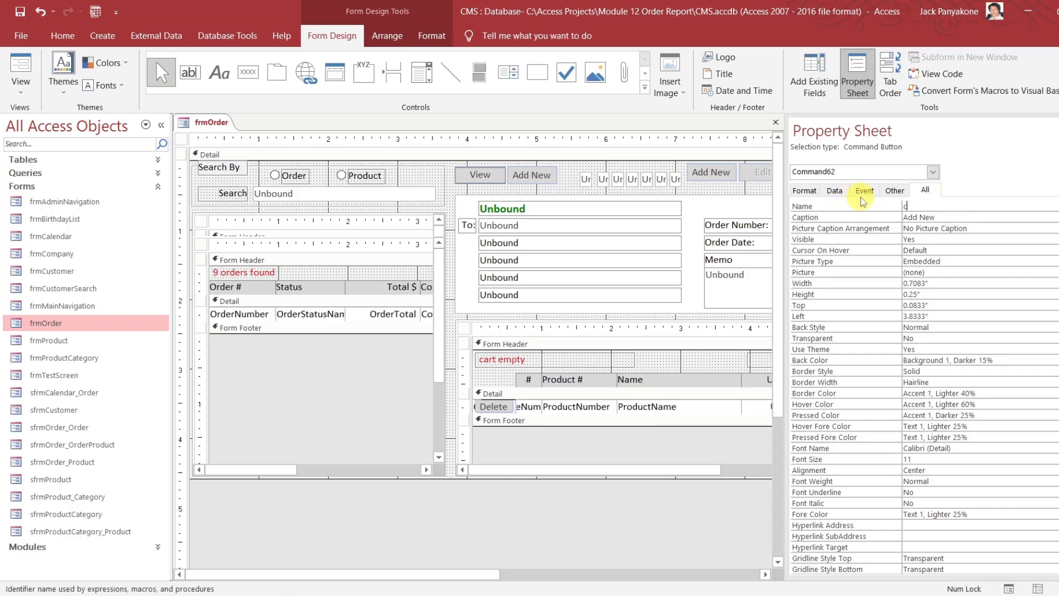
text(mdView)
key(Return)
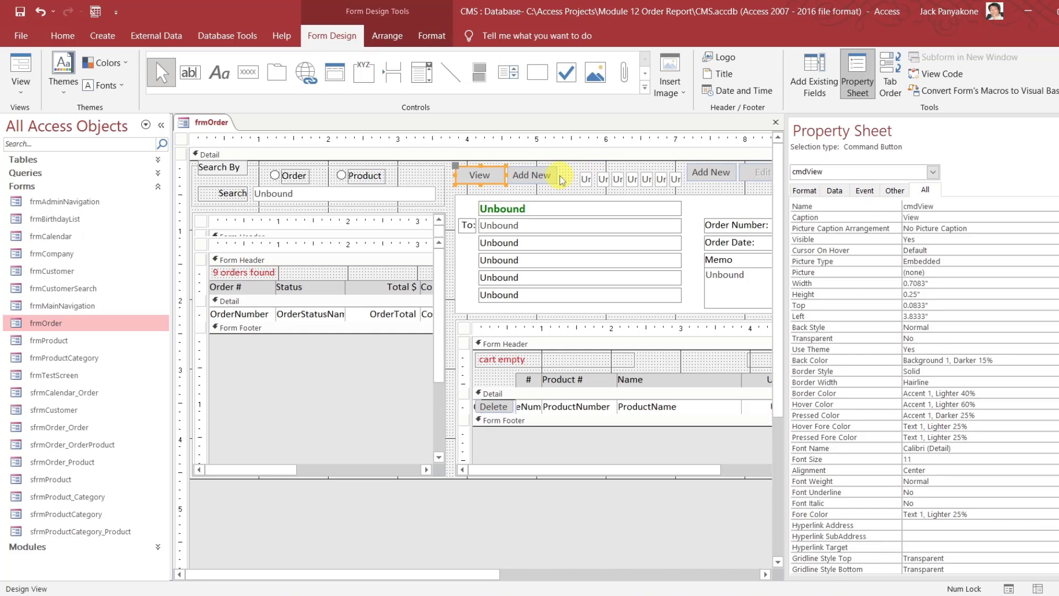
Caption the second copied button Print, name it cmdPrint, and close frmOrder with its design changes saved
click(533, 174)
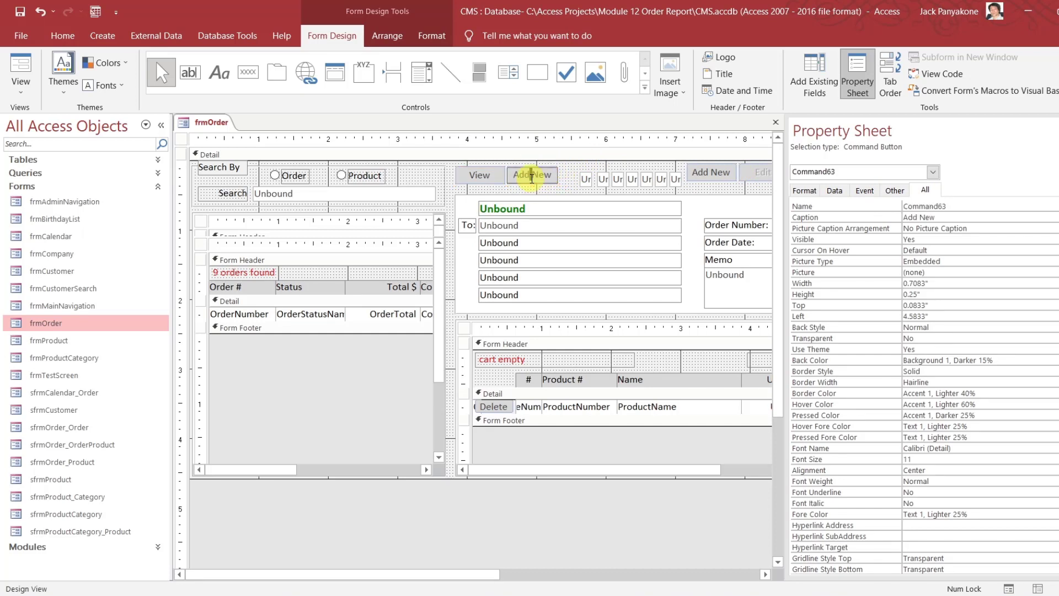
click(529, 175)
text(Print)
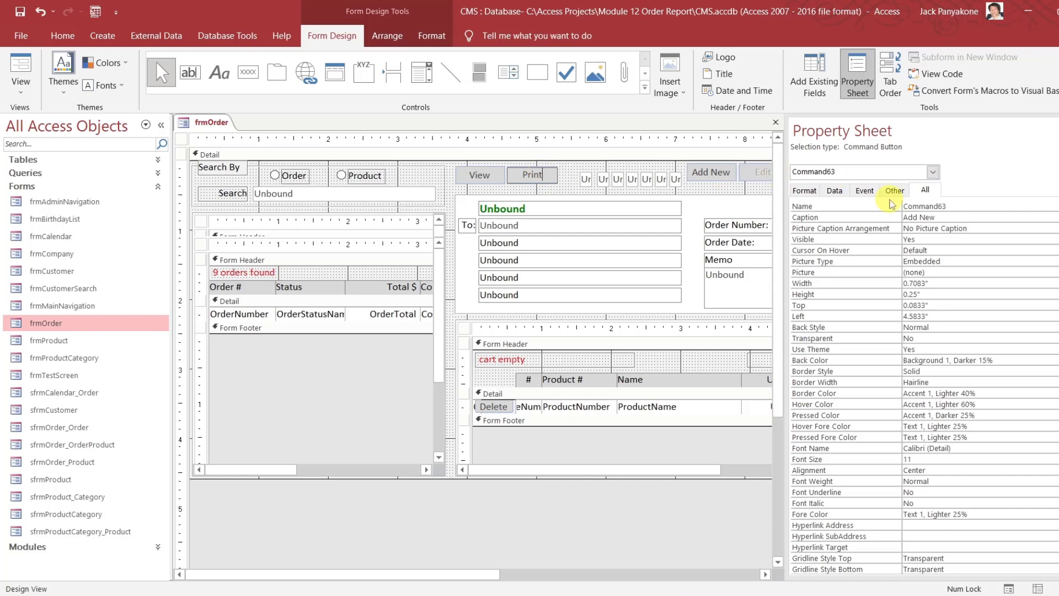
click(953, 205)
drag(953, 205, 895, 205)
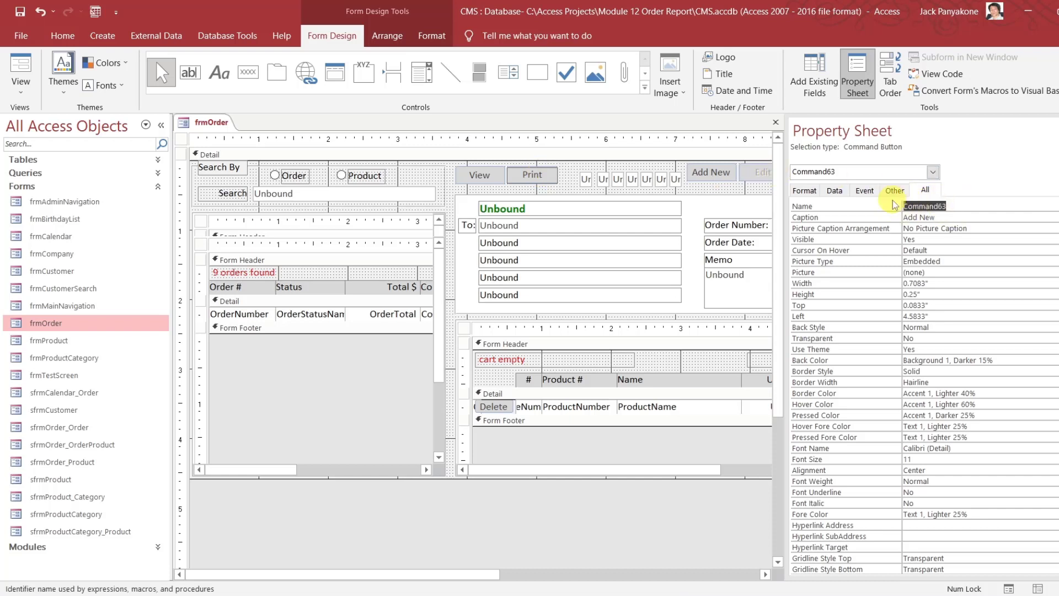
text(cmdPrint)
key(Return)
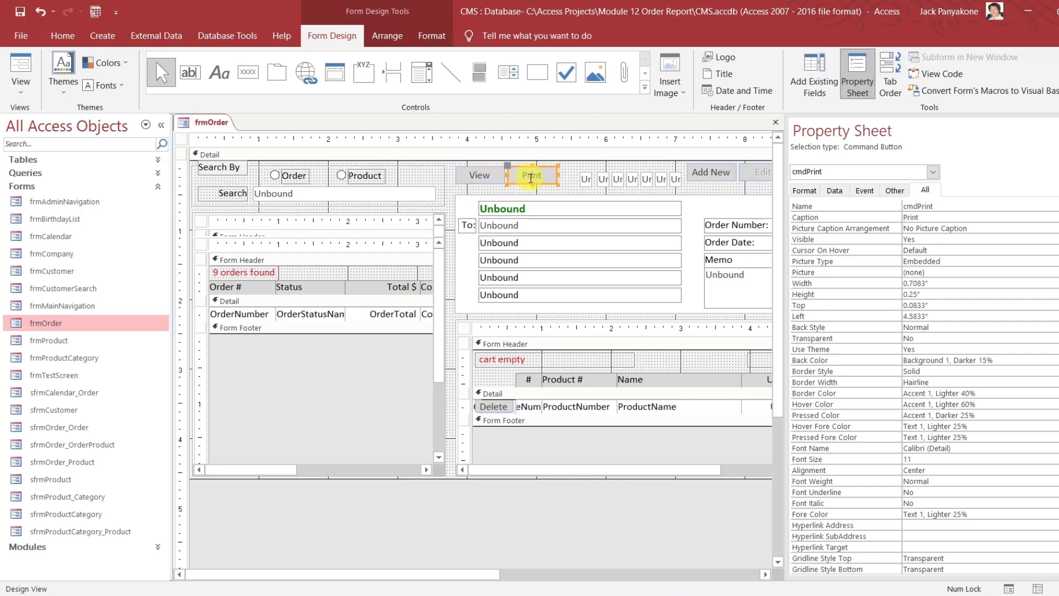
click(776, 122)
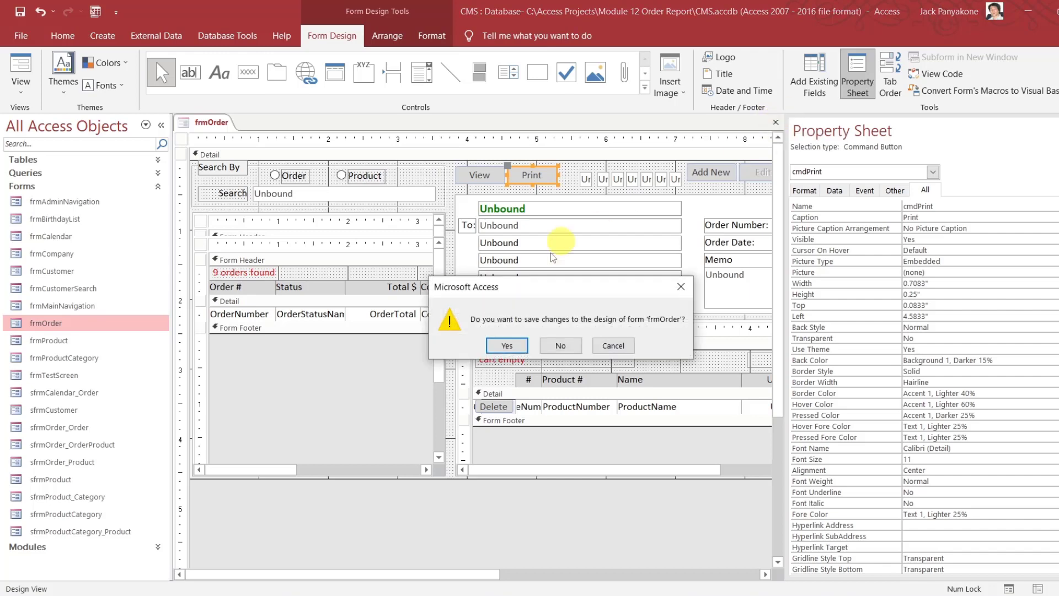
click(522, 344)
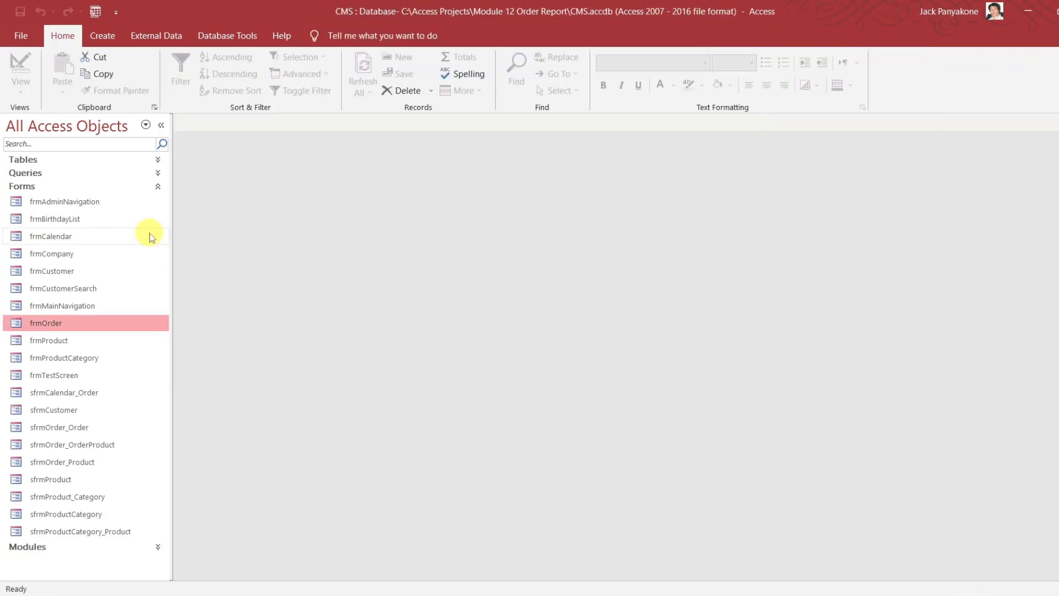
Expand the Queries group, examine the records of qryCustomerList, and close the query
click(158, 174)
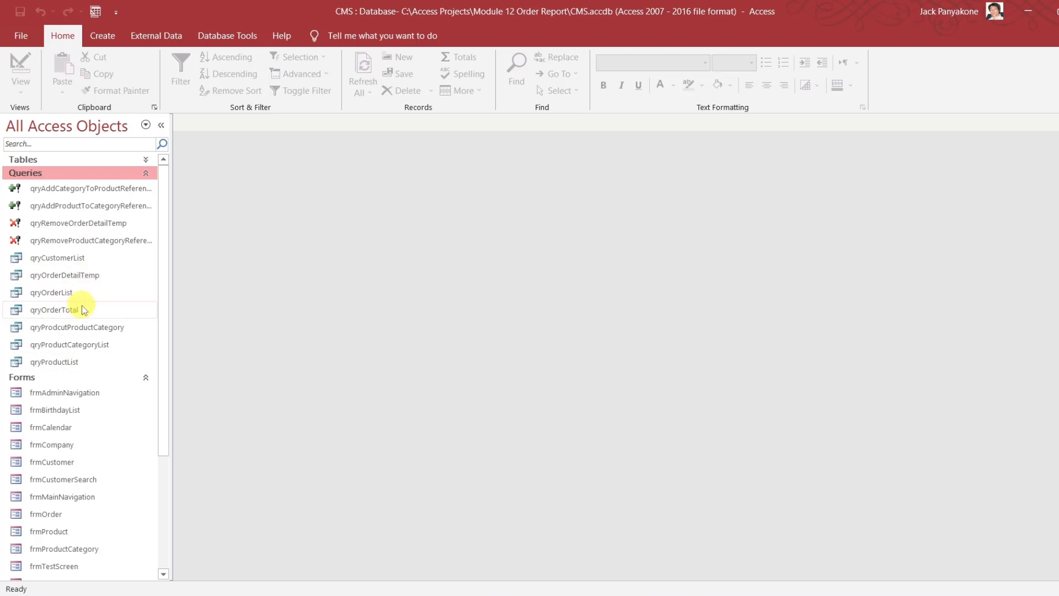
double_click(77, 263)
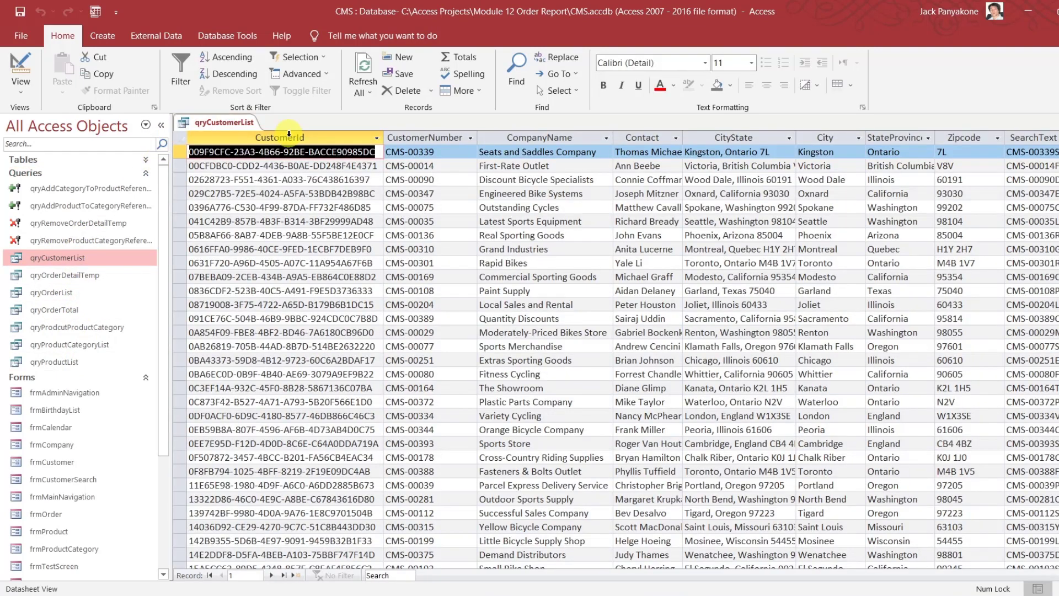
key(ctrl+w)
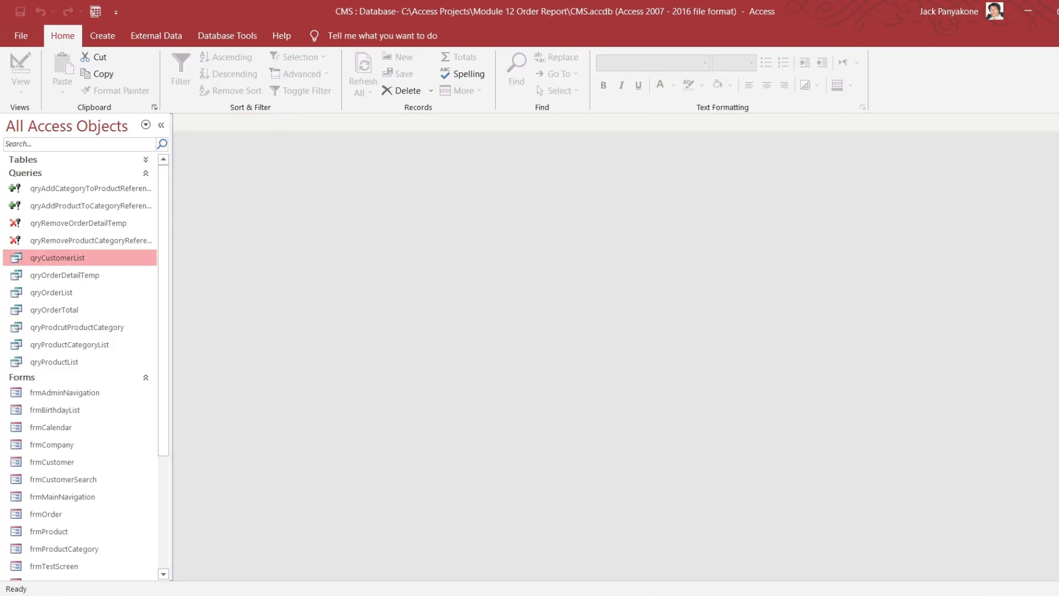
Open qryOrderList in Design View and rearrange its diagram, with Customer lower down and qryOrderTotal level with the Order table
double_click(68, 292)
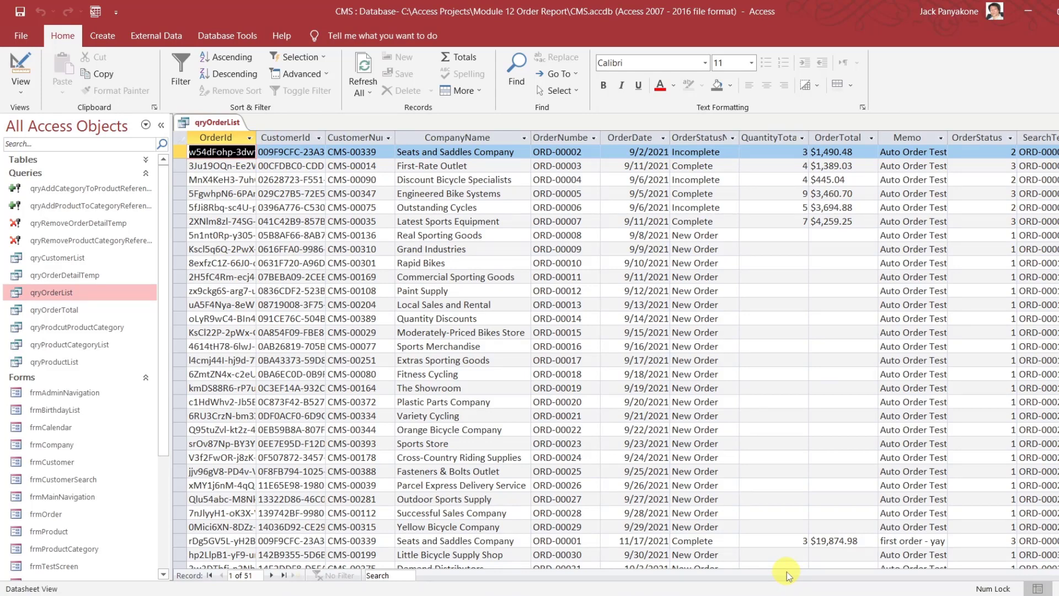
right_click(231, 123)
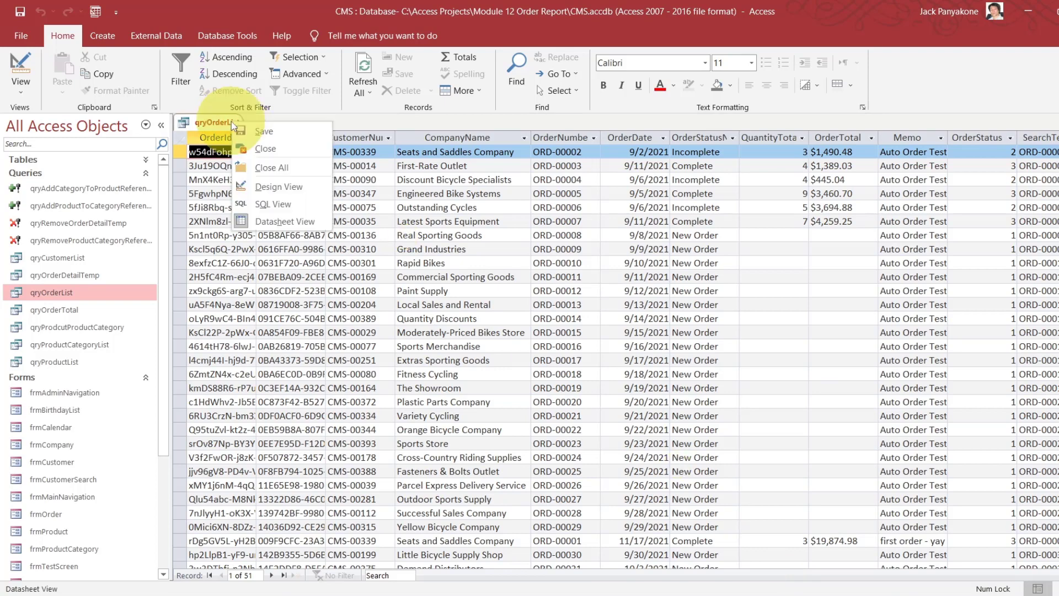
click(264, 190)
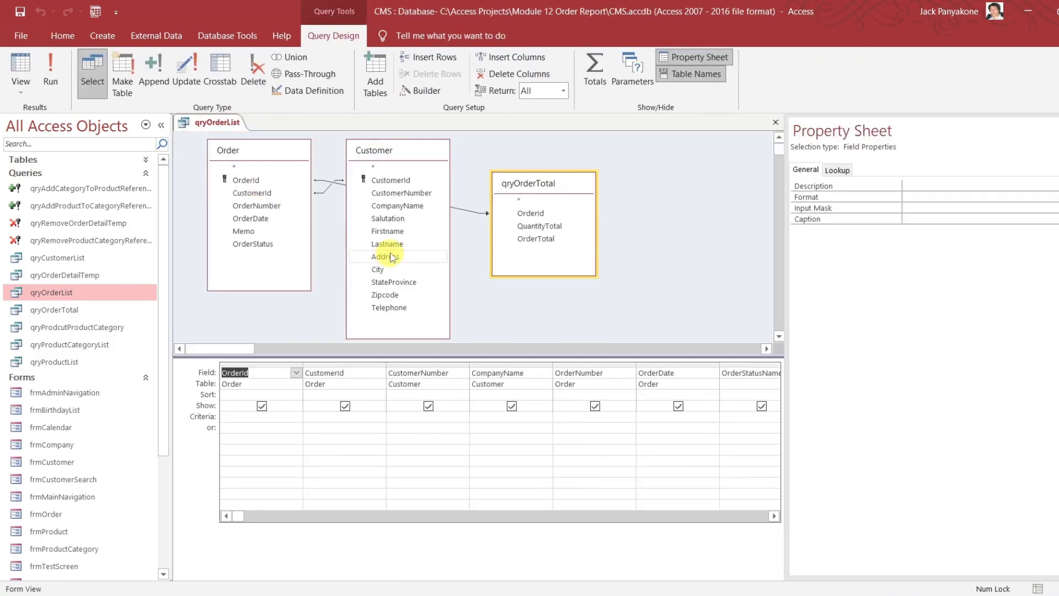
drag(406, 159, 393, 222)
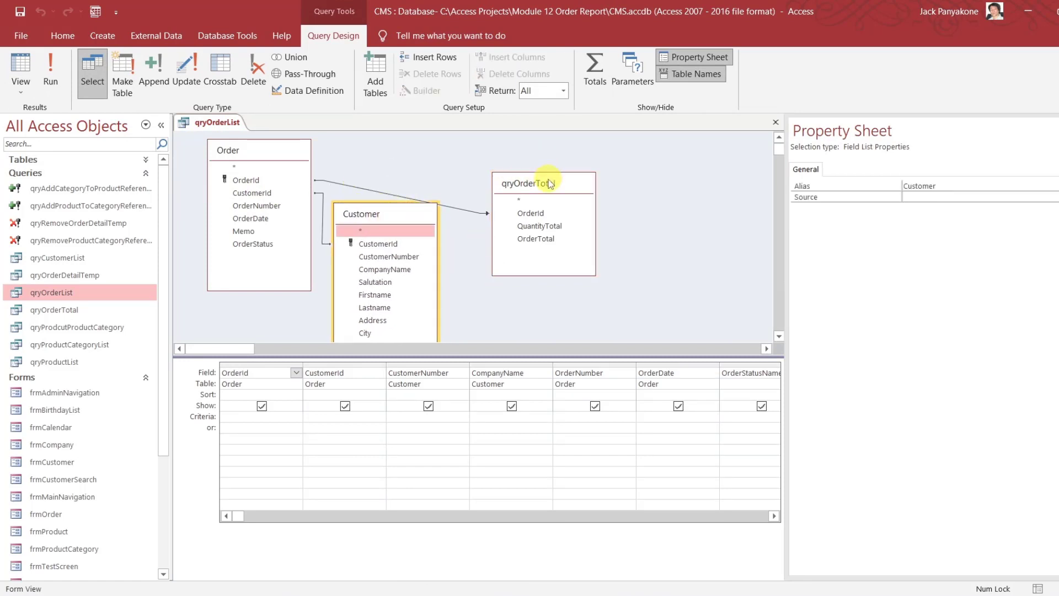
drag(551, 184, 537, 153)
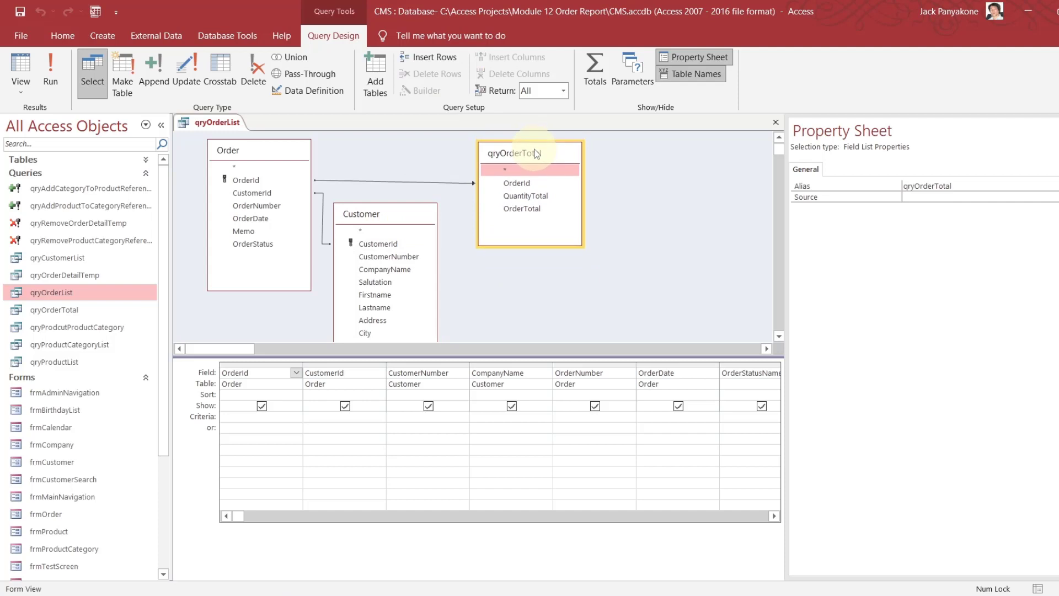
click(644, 198)
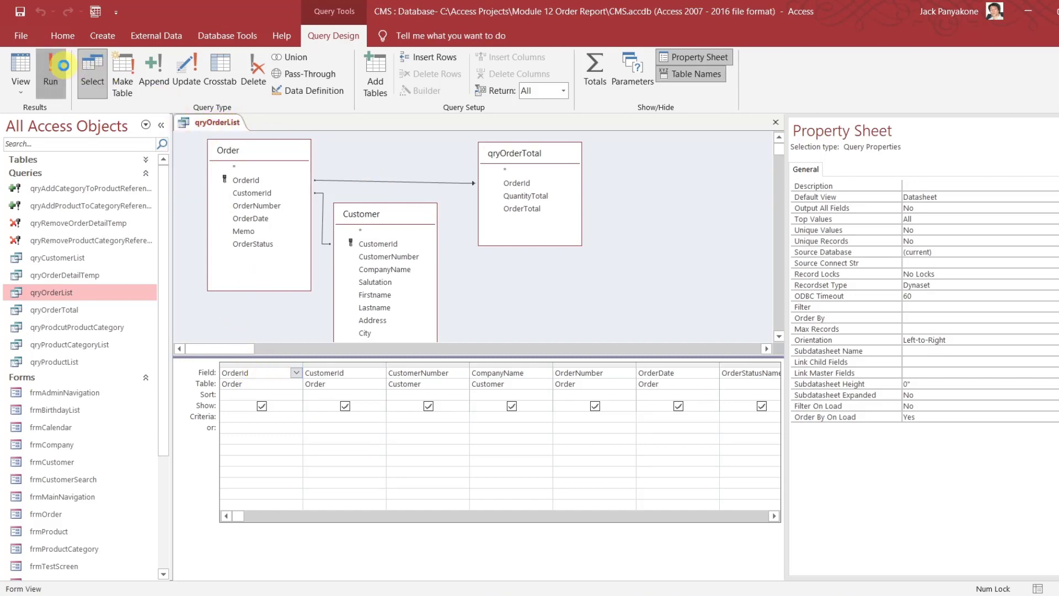
Run qryOrderList to examine its order records, and close it without saving the design changes
click(63, 65)
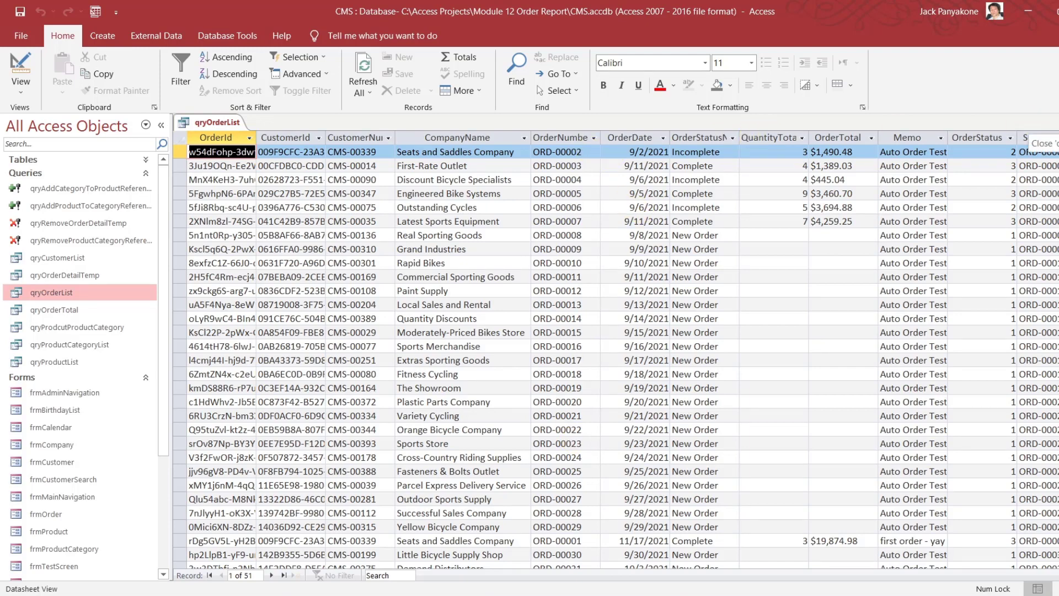
click(1054, 137)
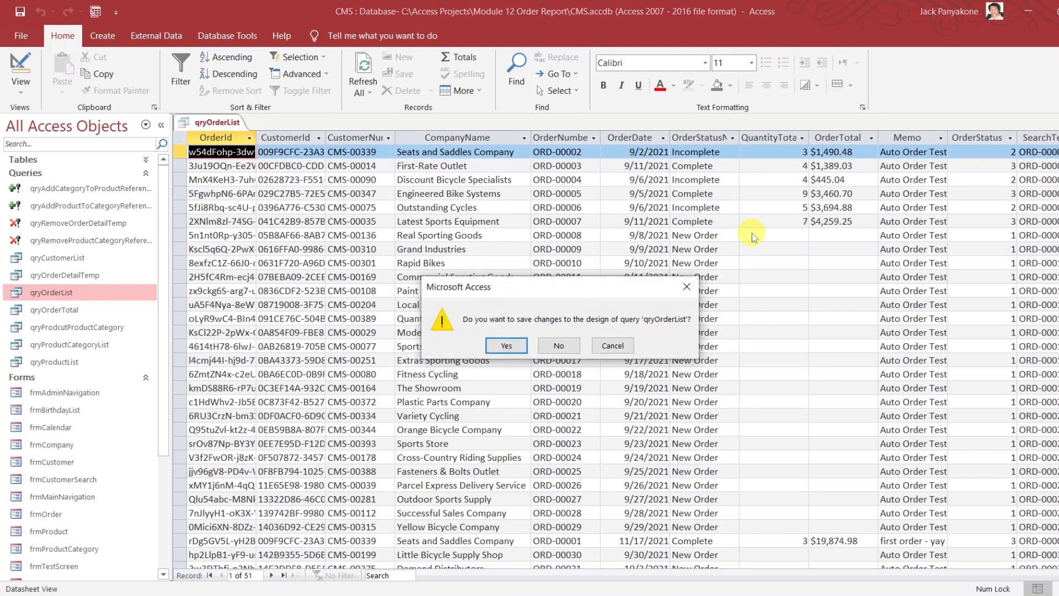
click(550, 342)
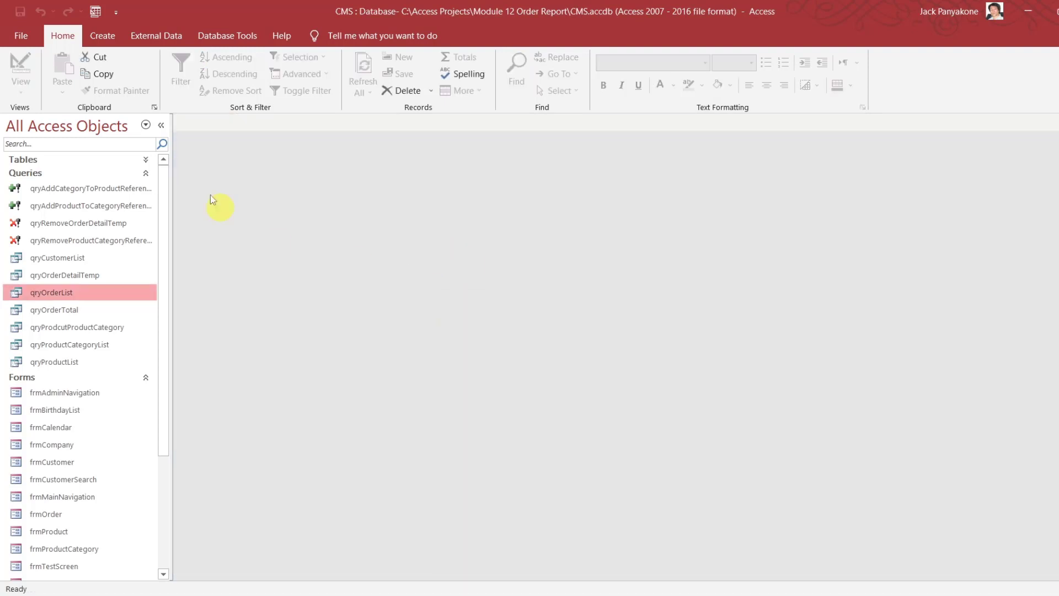
Create a new query in Design View and add the Company, Customer and Order tables
click(104, 36)
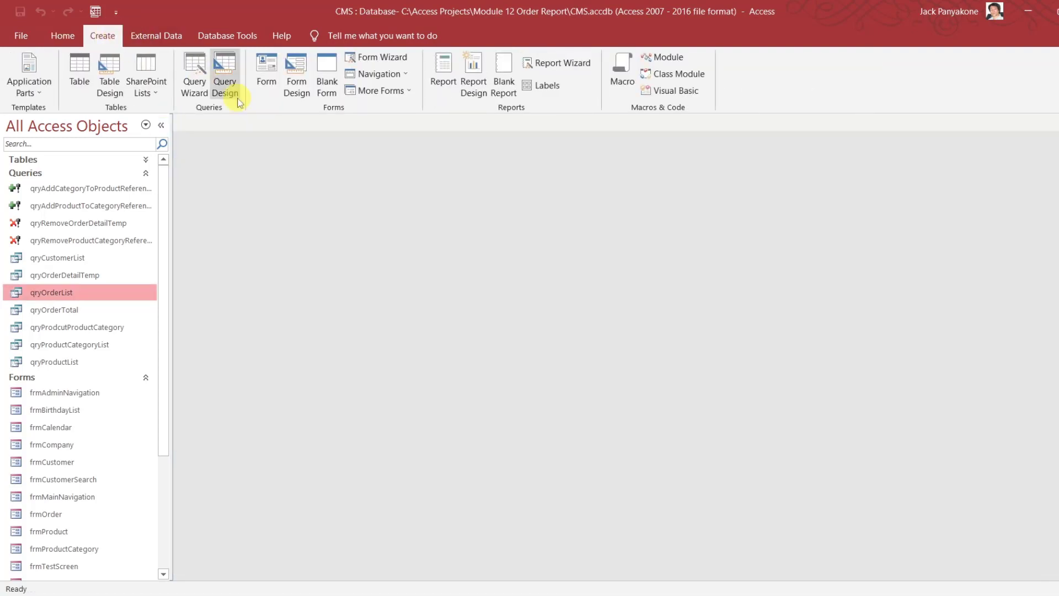
click(234, 78)
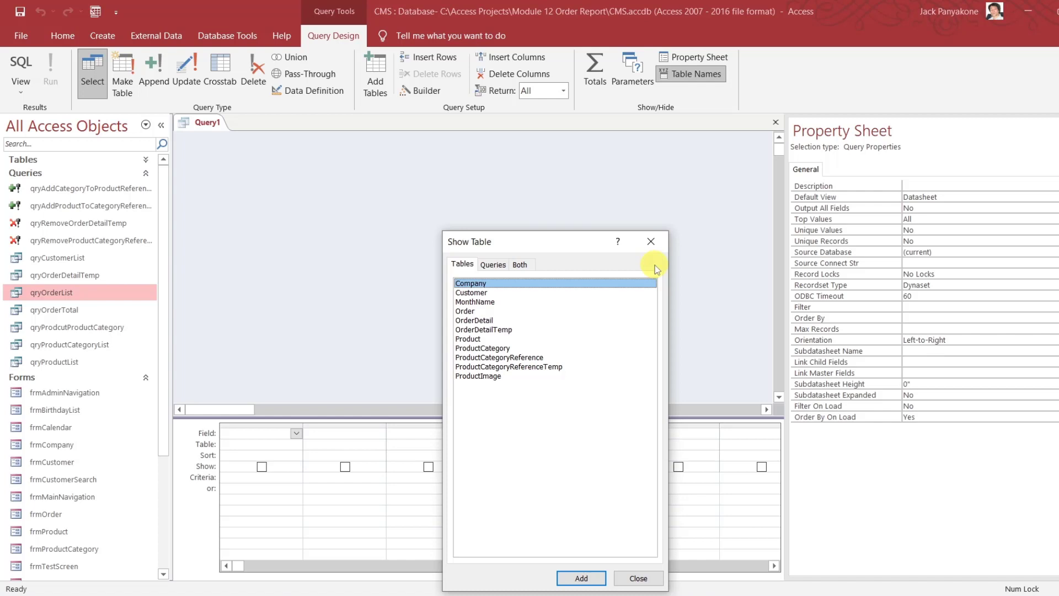
double_click(504, 283)
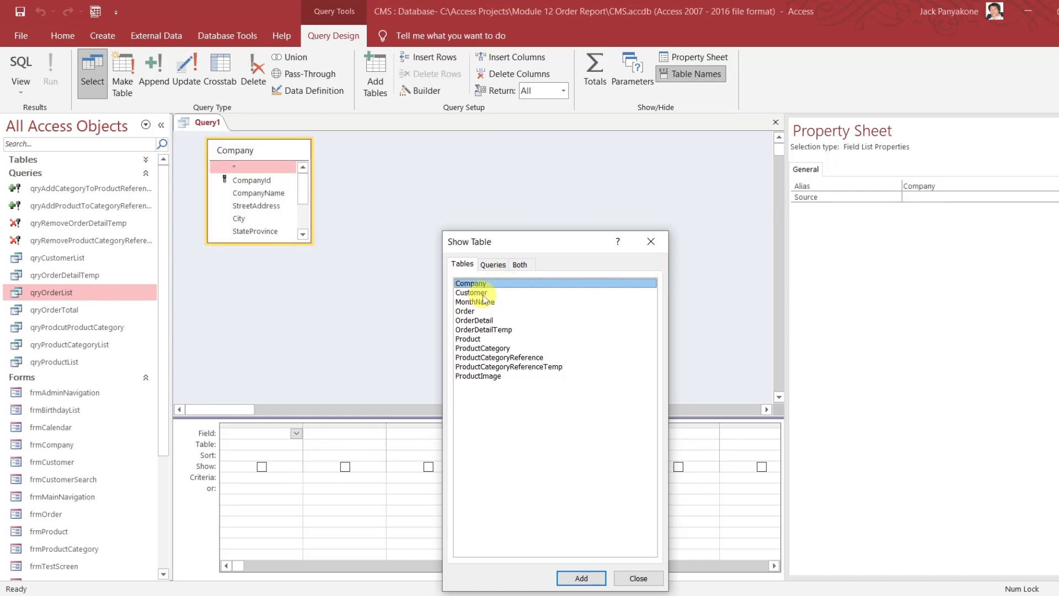
double_click(483, 296)
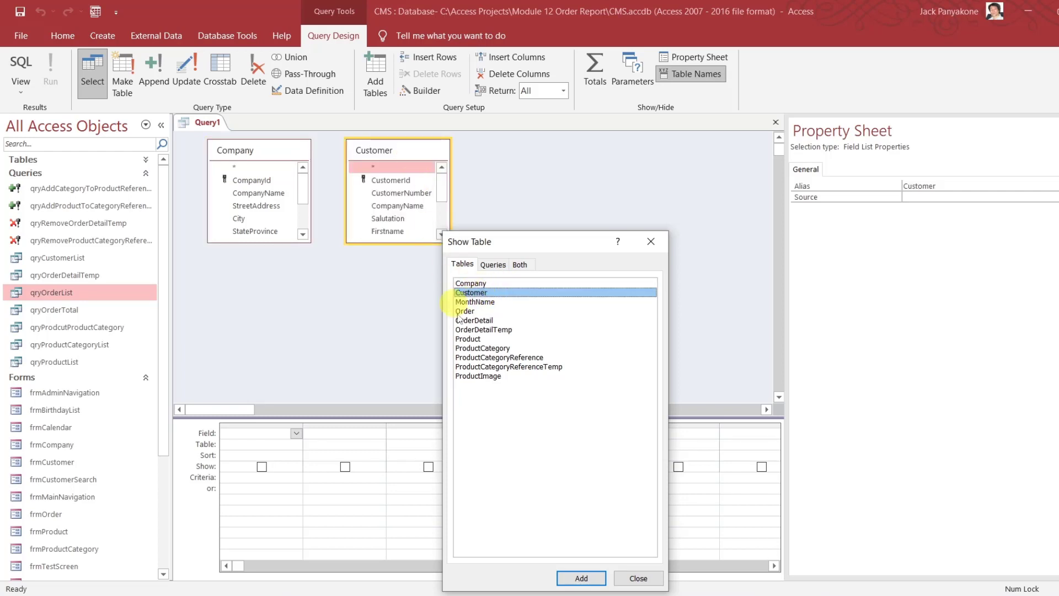
double_click(465, 312)
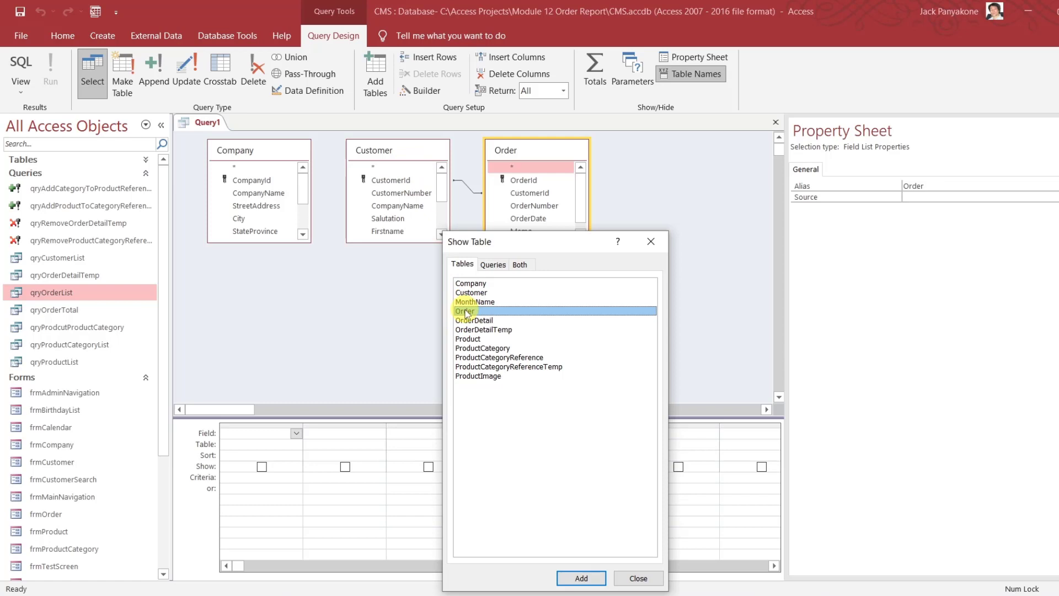
Add the qryOrderTotal query and the OrderDetail table to the new query, placing OrderDetail below qryOrderTotal
click(492, 265)
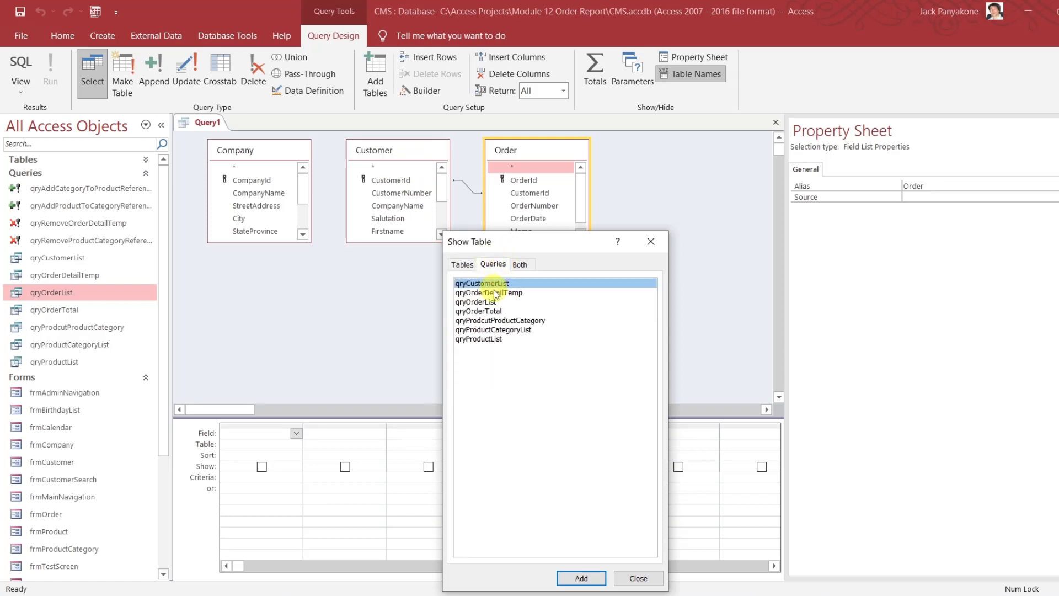
double_click(493, 311)
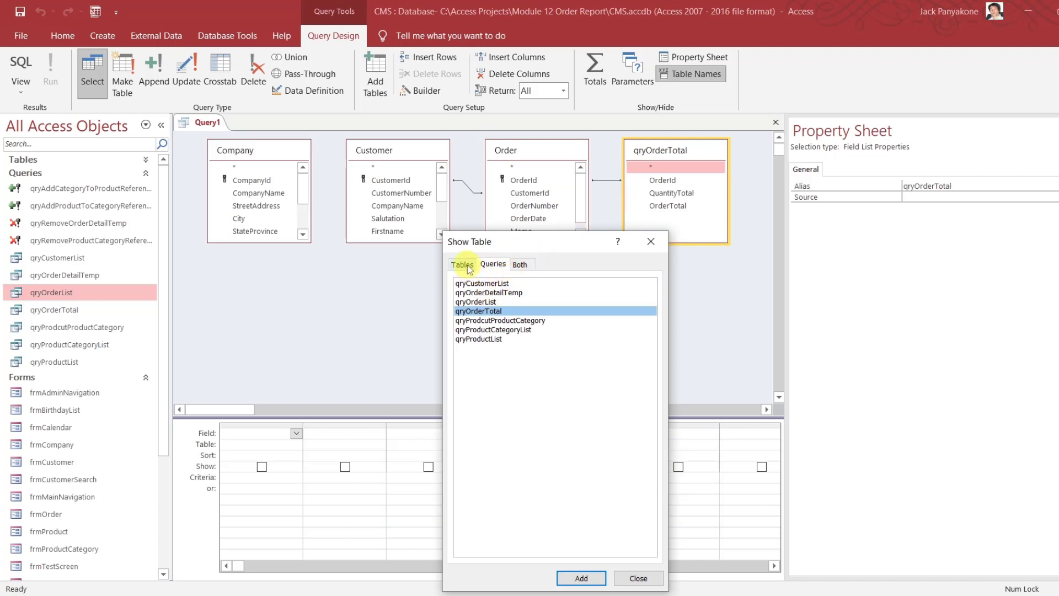
click(468, 264)
click(481, 321)
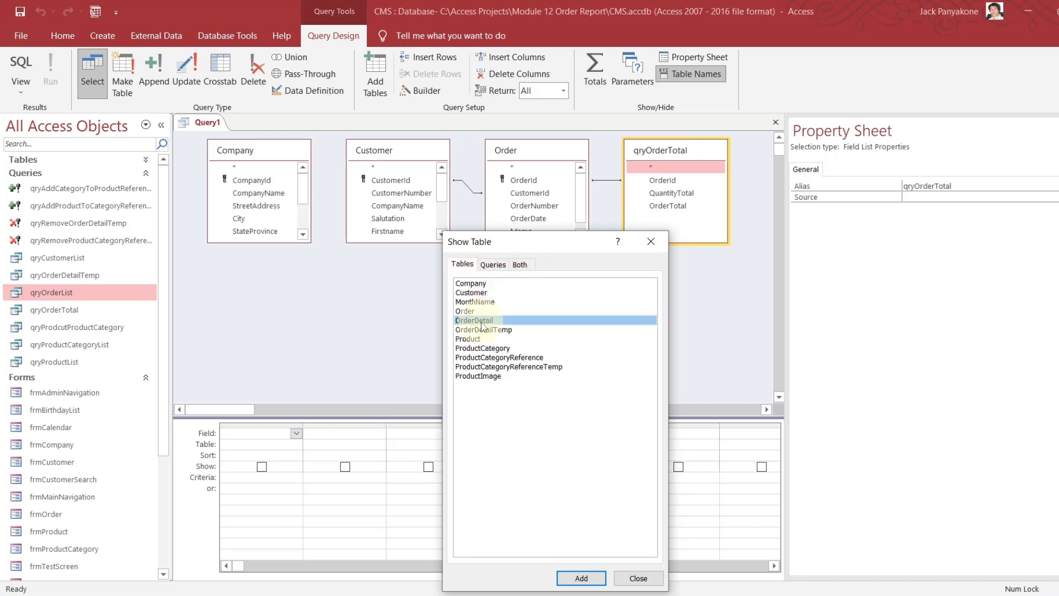
double_click(482, 324)
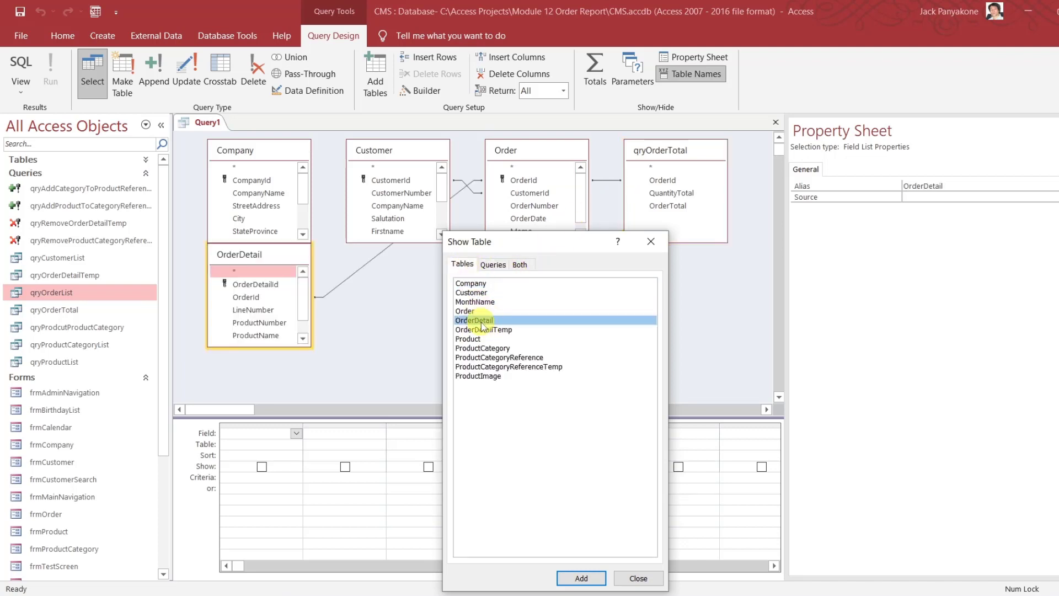
click(660, 240)
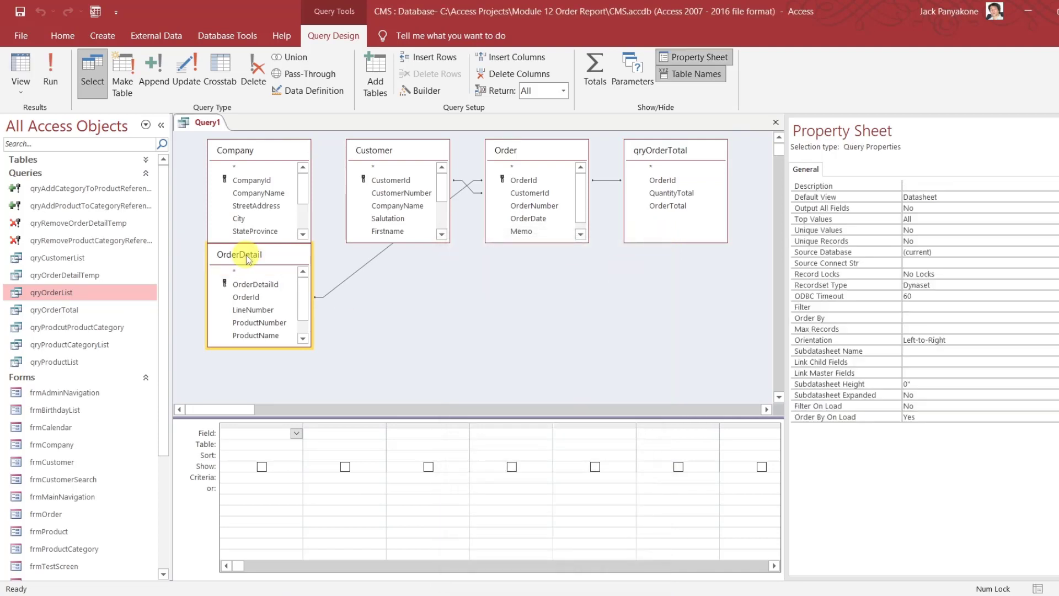
drag(248, 263, 655, 284)
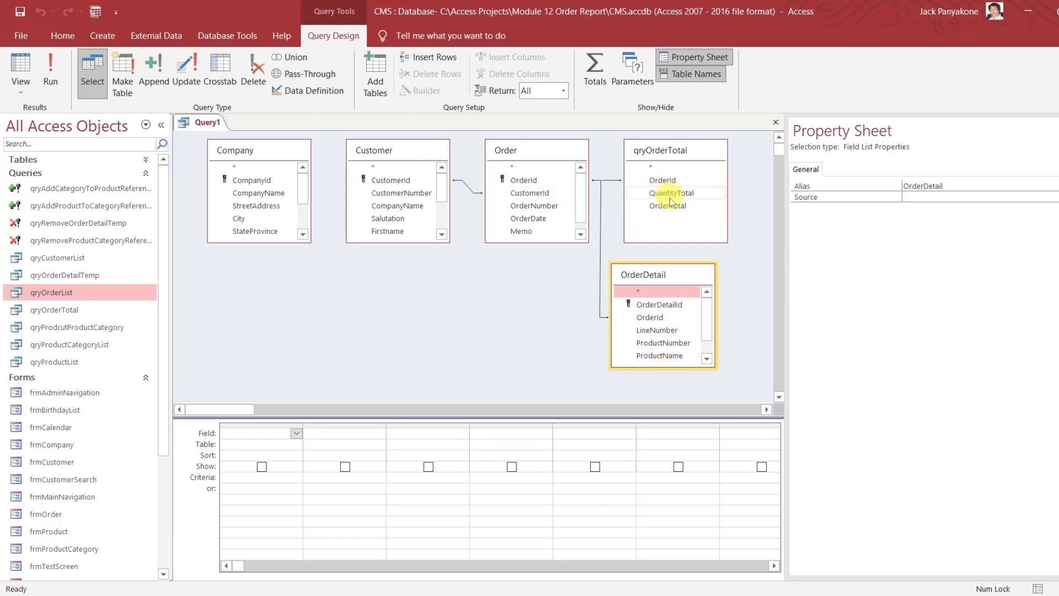
Lengthen the Company field list to show every field and add CompanyName through ImageFilePath to the query grid
mouse_move(672, 207)
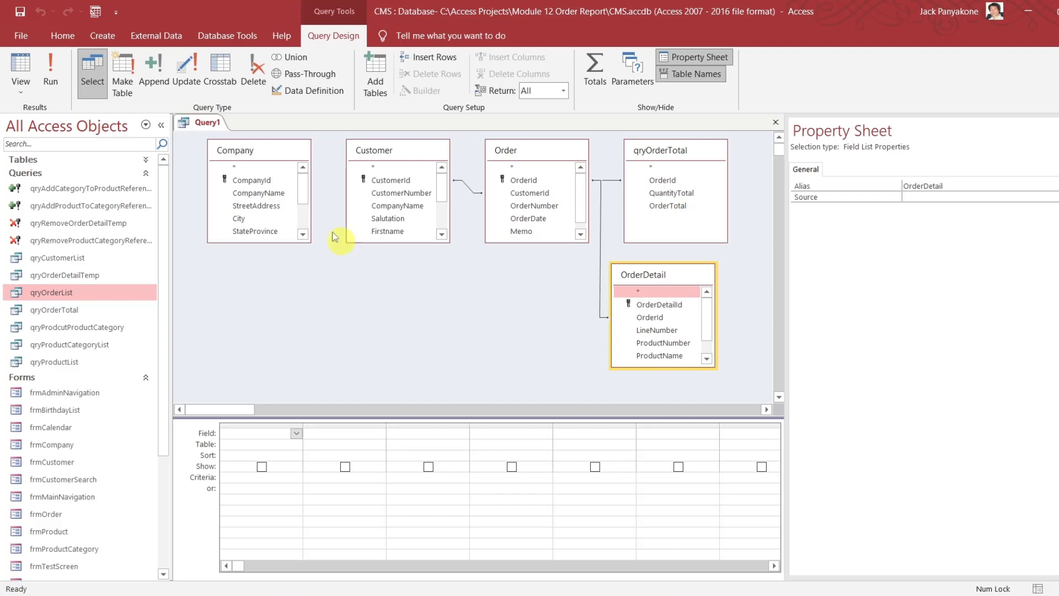
click(267, 181)
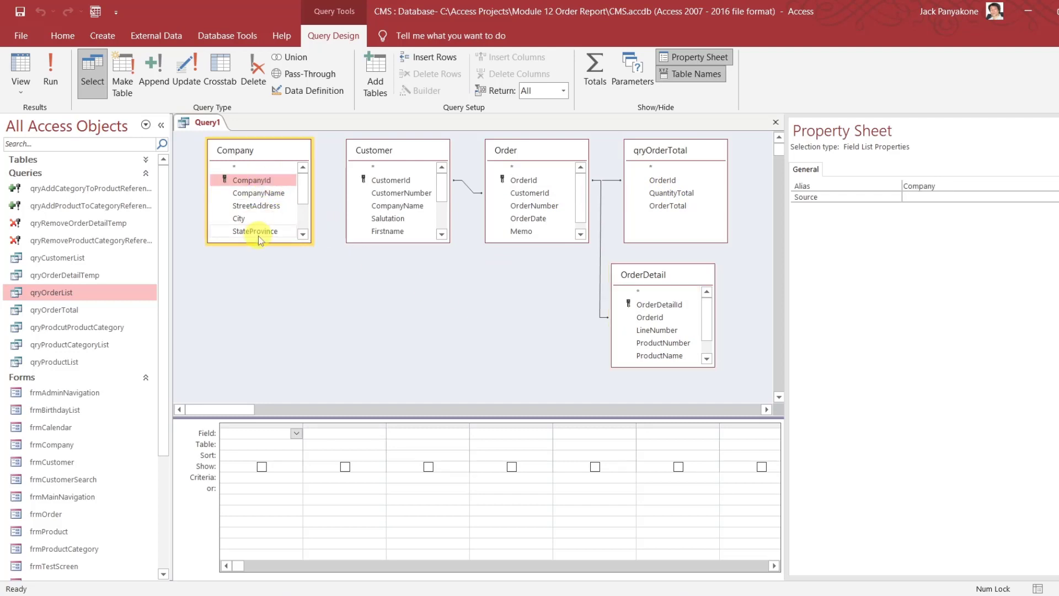
drag(260, 244, 259, 310)
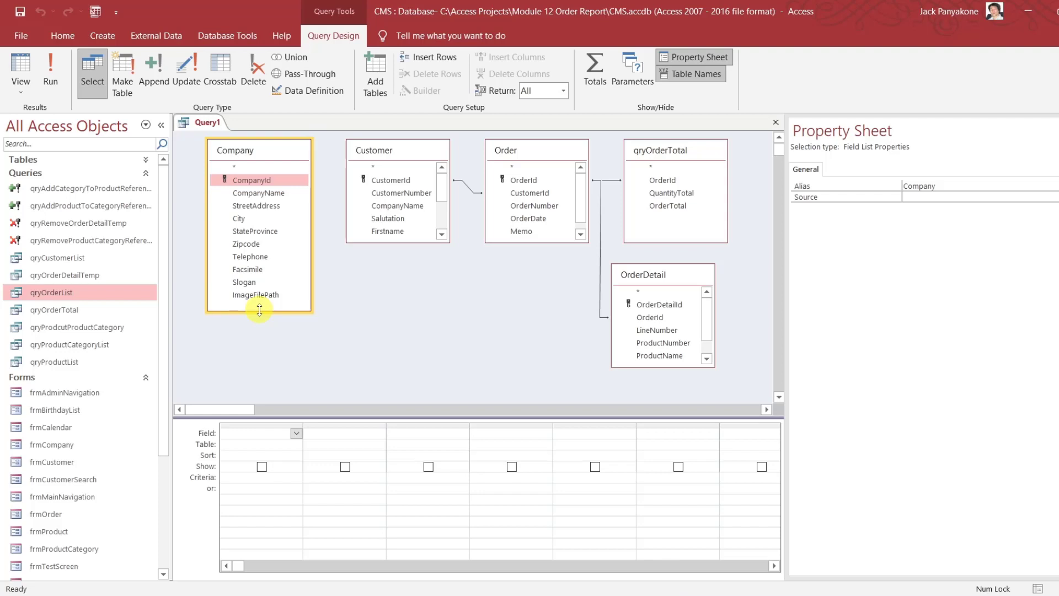
click(262, 193)
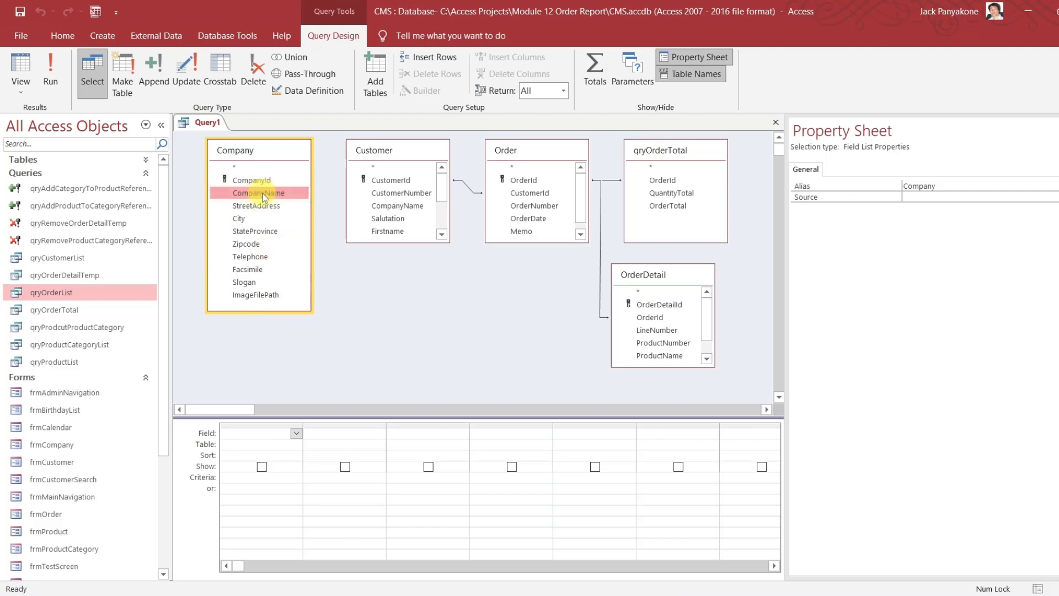
shift+click(256, 295)
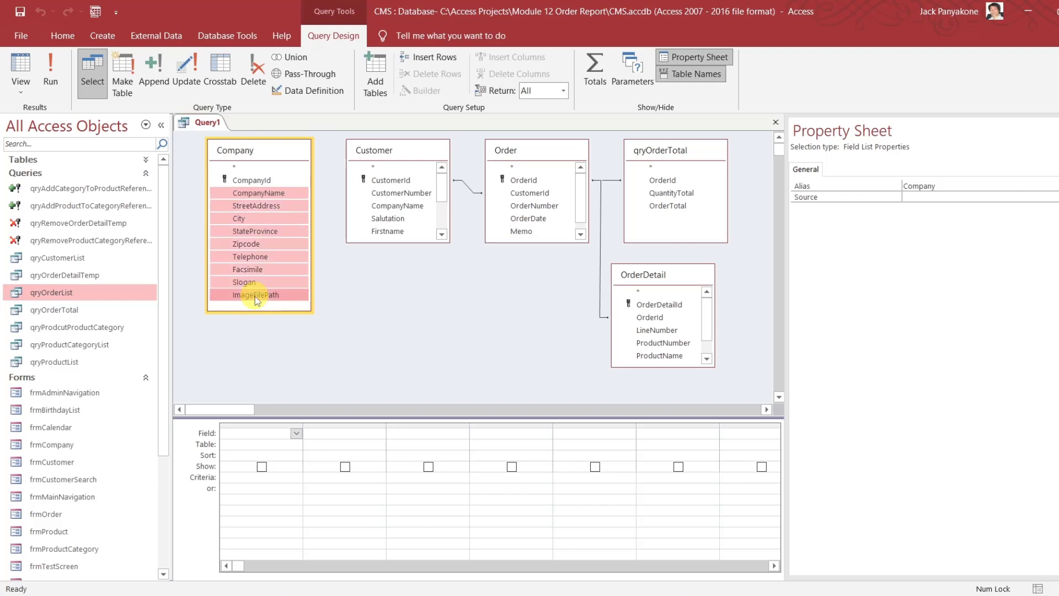
drag(256, 298, 259, 437)
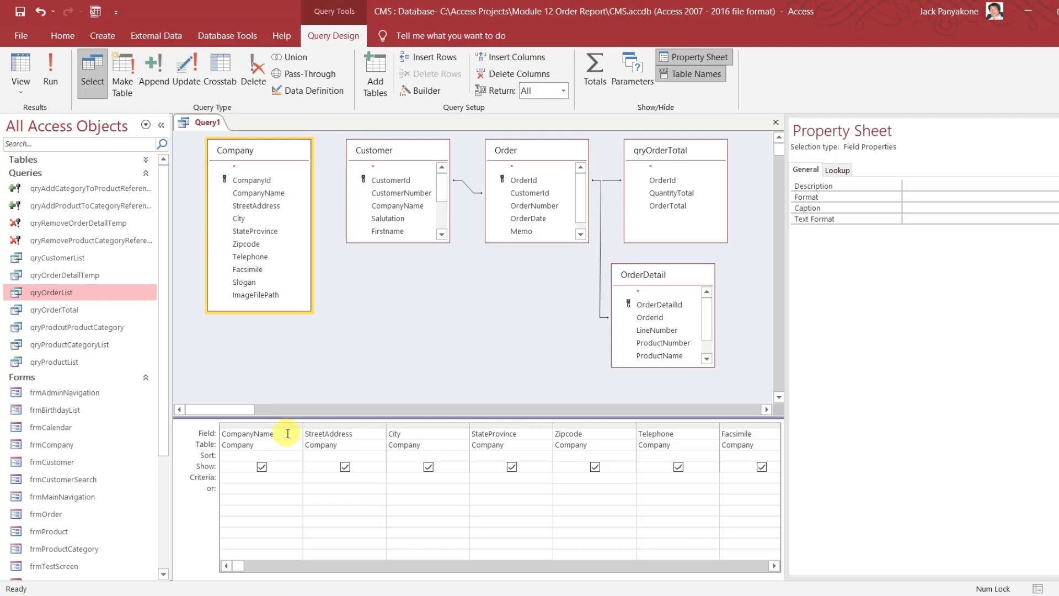
click(359, 434)
right_click(359, 434)
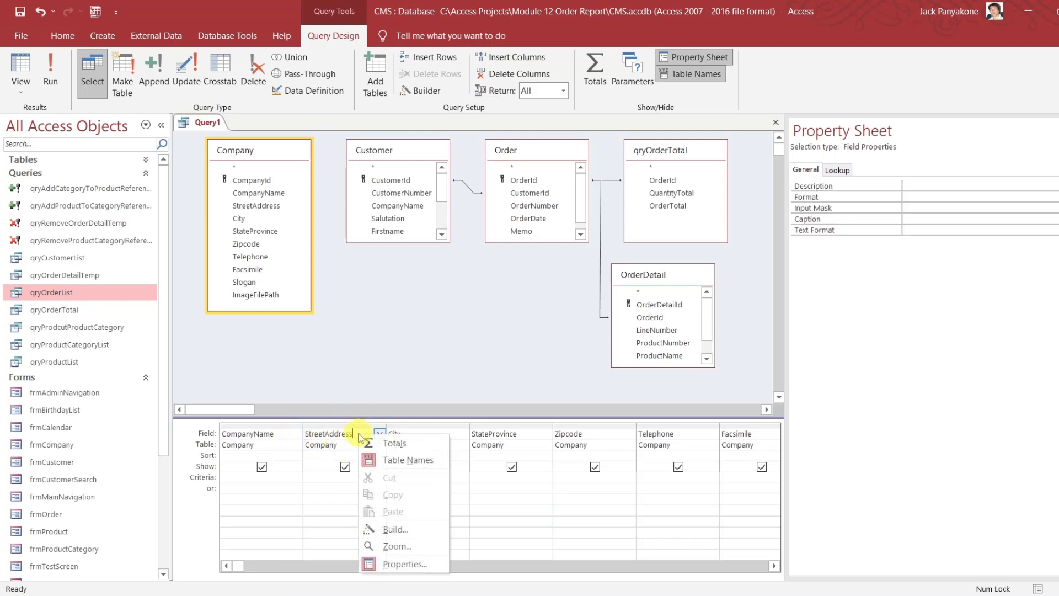
click(400, 547)
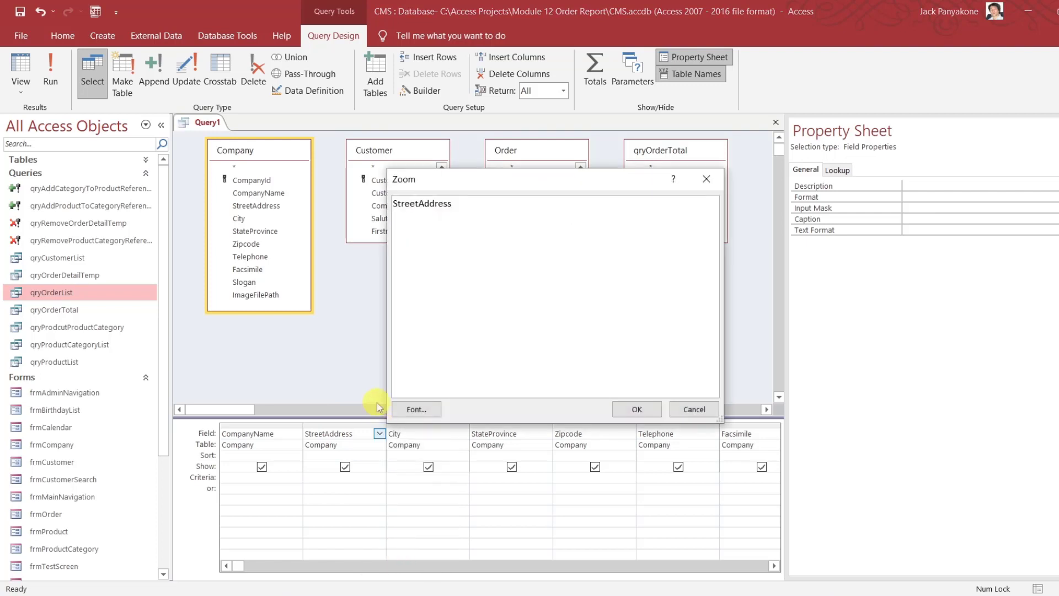
click(694, 409)
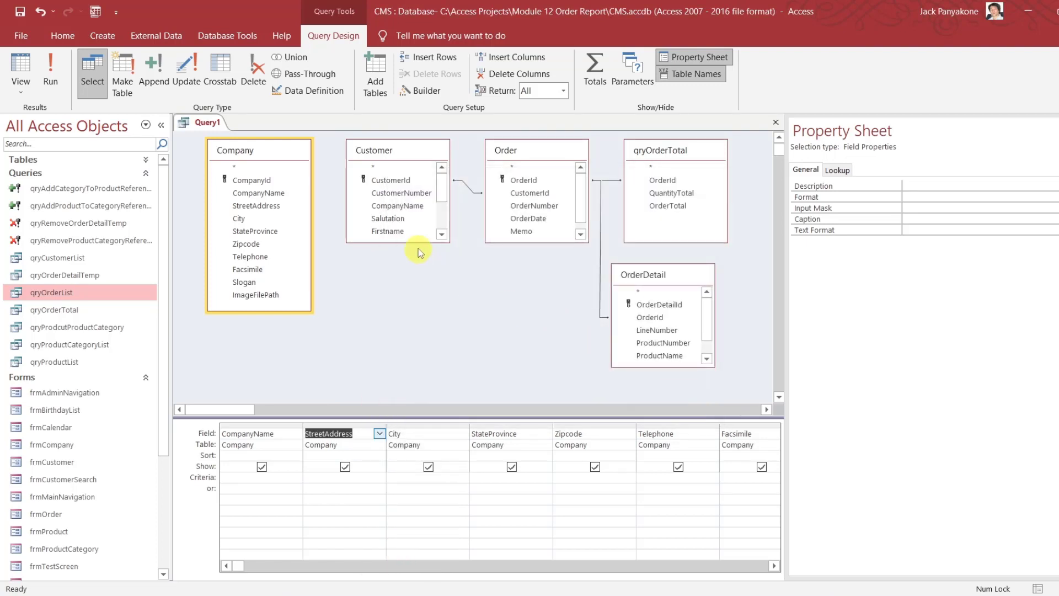
Lengthen the Customer field list in the diagram to show its fields down to Telephone
drag(413, 243, 418, 316)
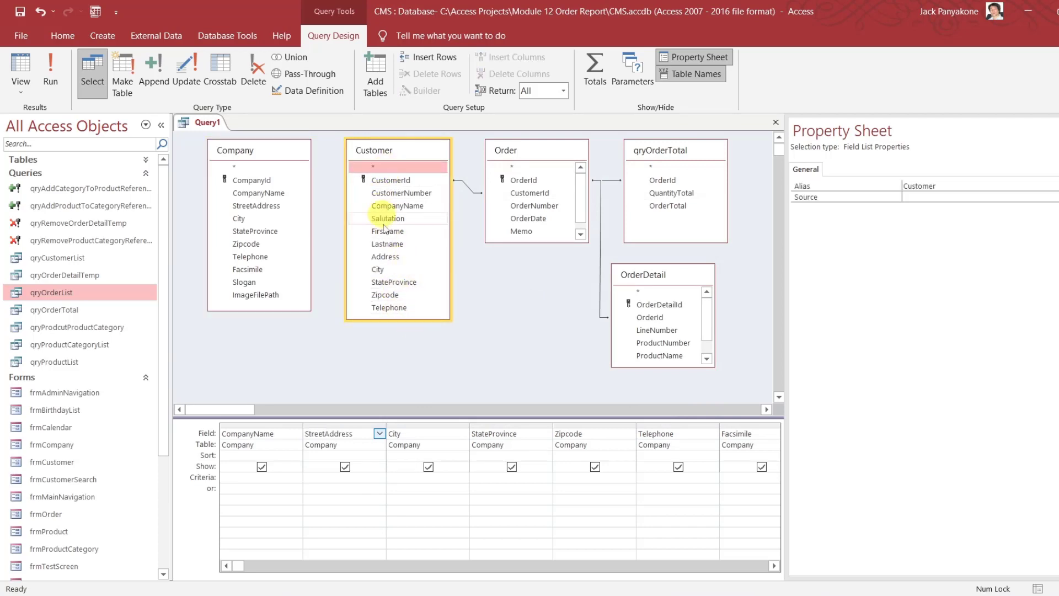
click(394, 255)
click(389, 270)
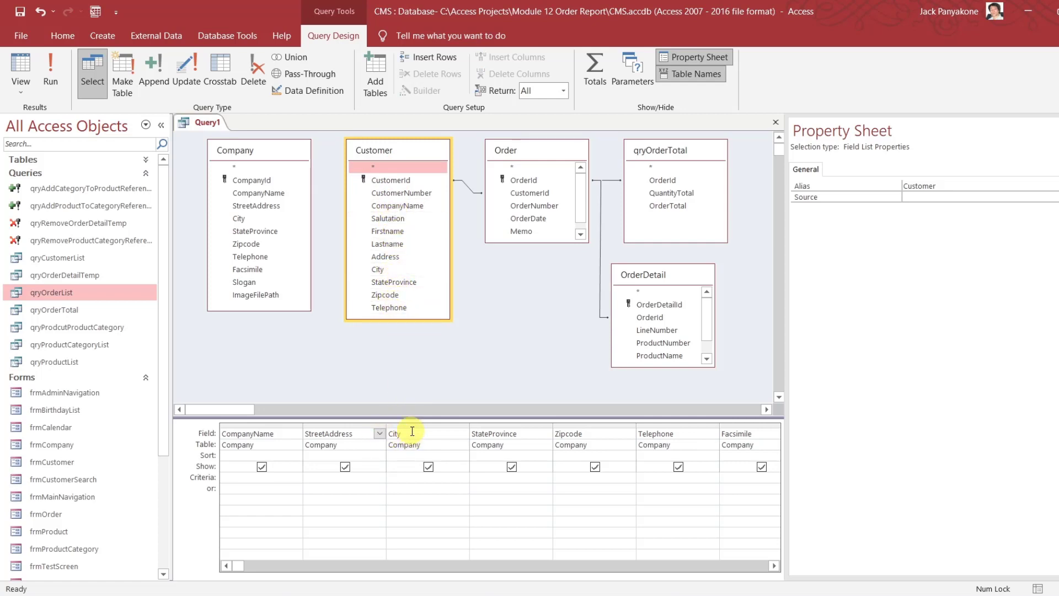
Give the Company table's StreetAddress column the alias CompanyAddress, using the expression CompanyAddress:StreetAddress
right_click(363, 435)
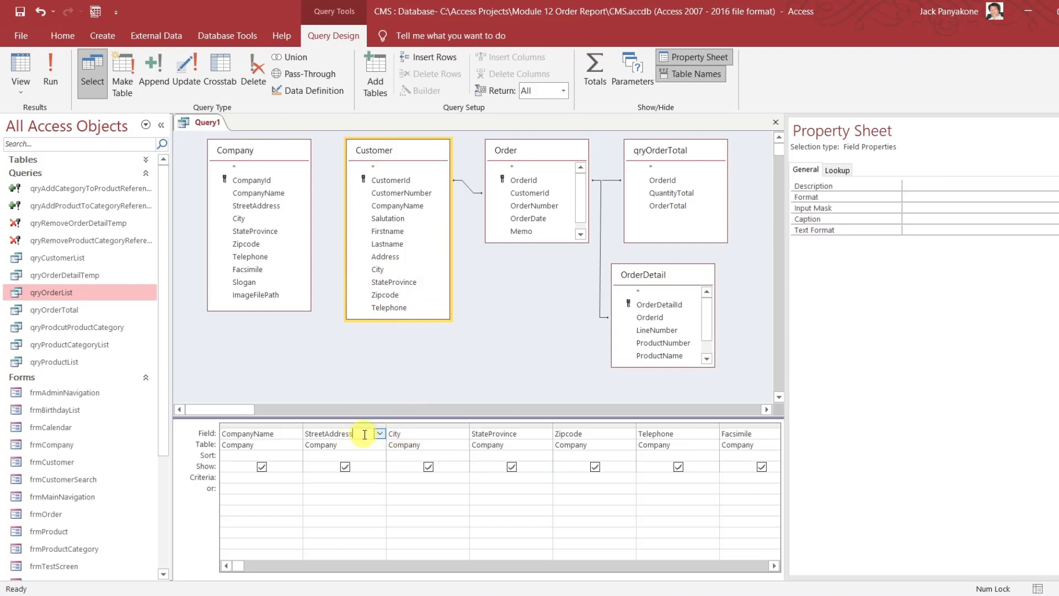
click(395, 548)
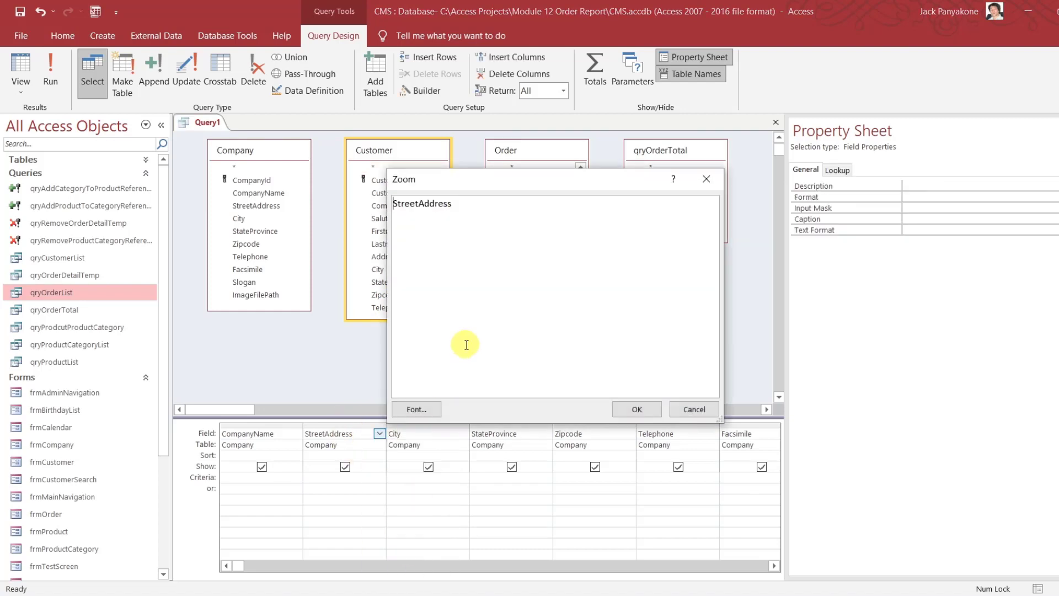
text(CompanyAddress:)
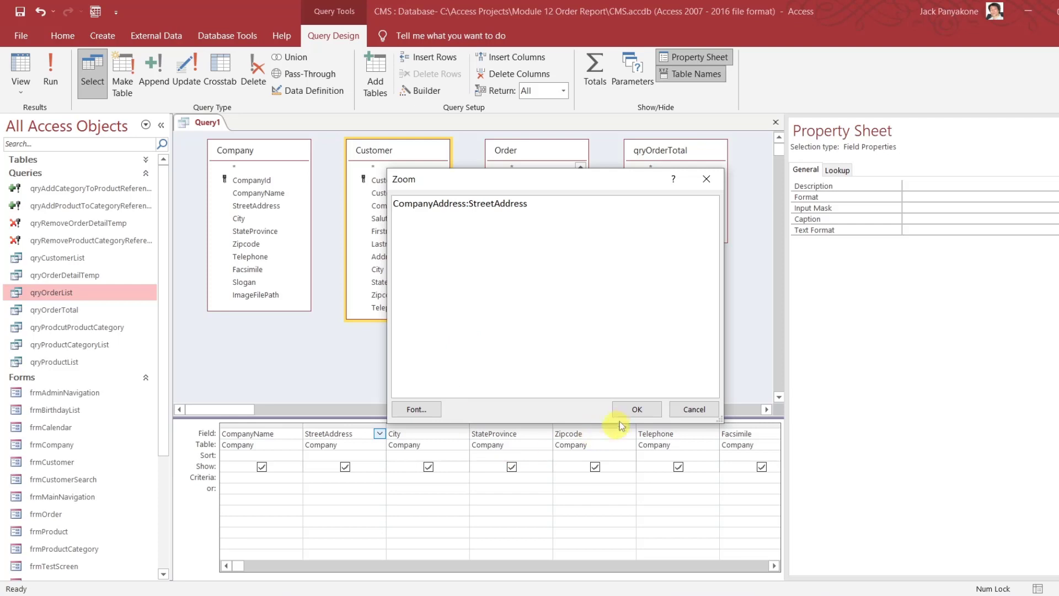
click(631, 411)
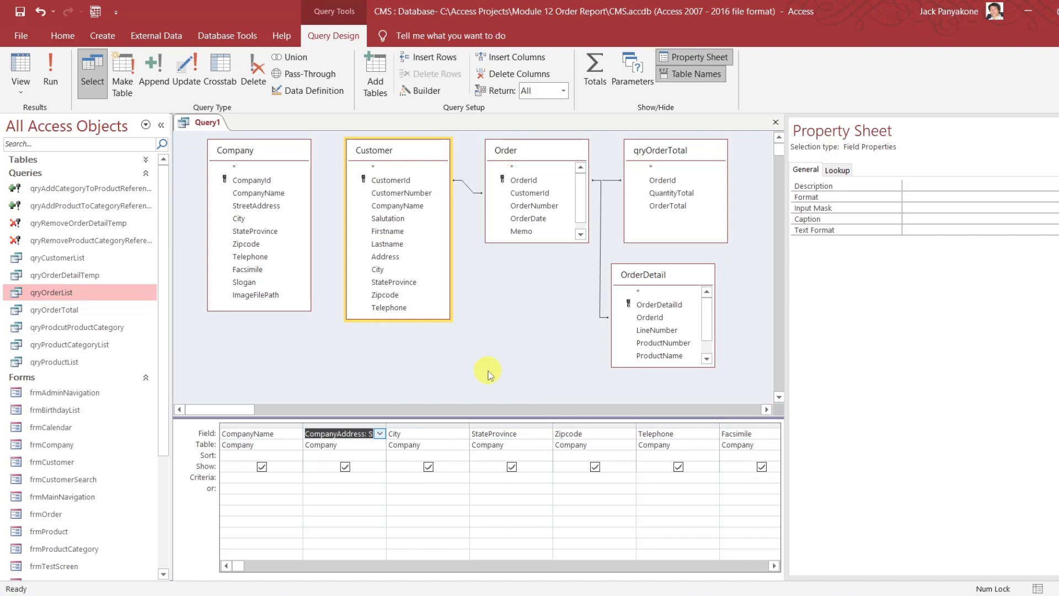
Give the Company table's City column the alias CompanyCity, using the expression CompanyCity:City
right_click(442, 436)
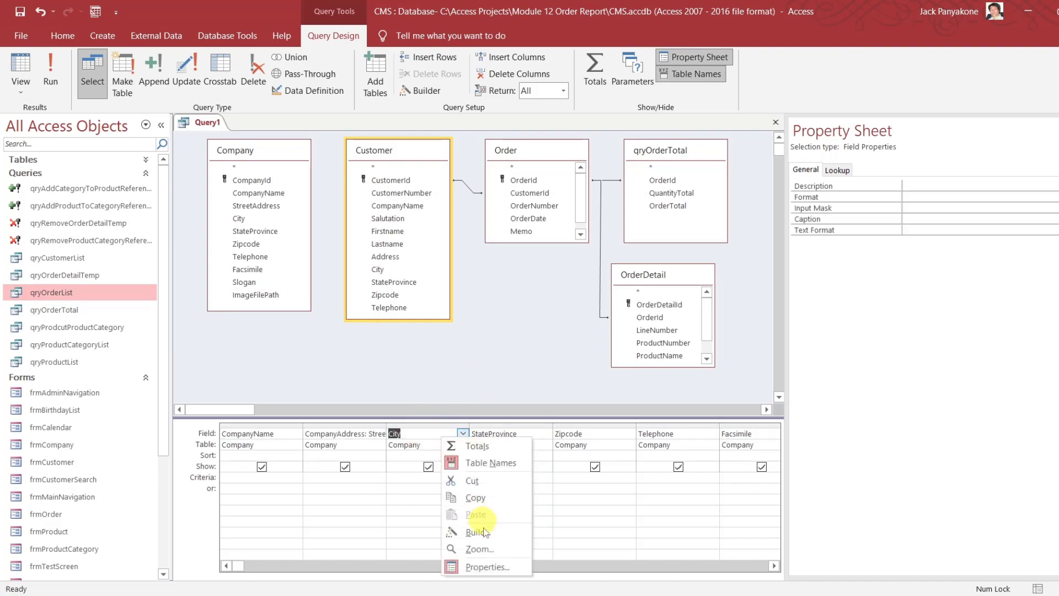
click(479, 550)
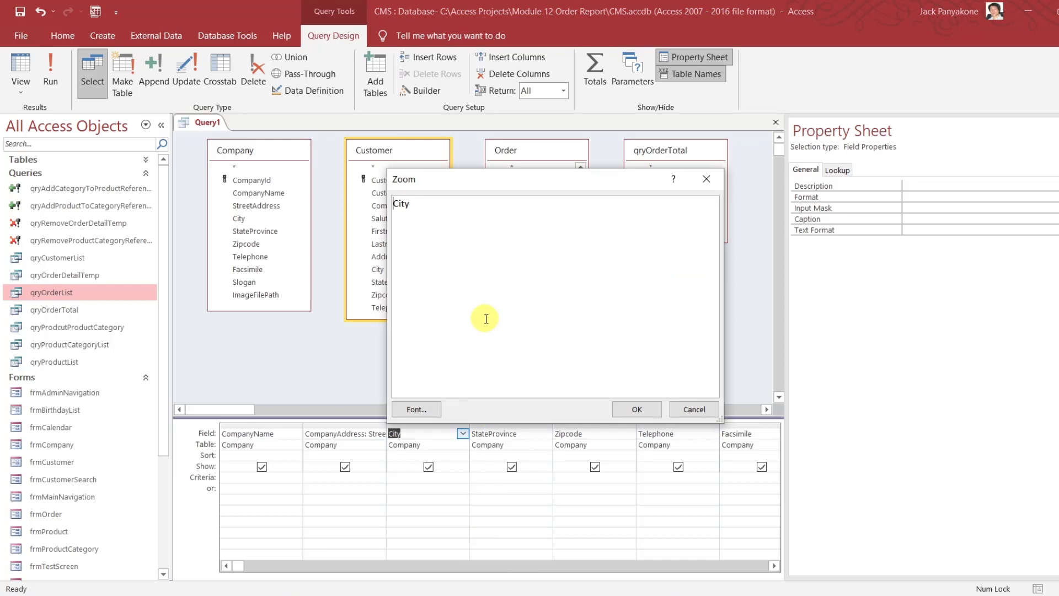
text(Compnn)
key(BackSpace)
key(BackSpace)
text(anyCity:City)
click(638, 410)
Give the Company table's StateProvince column the alias CompanyState, using the expression CompanyState:StateProvince
click(522, 436)
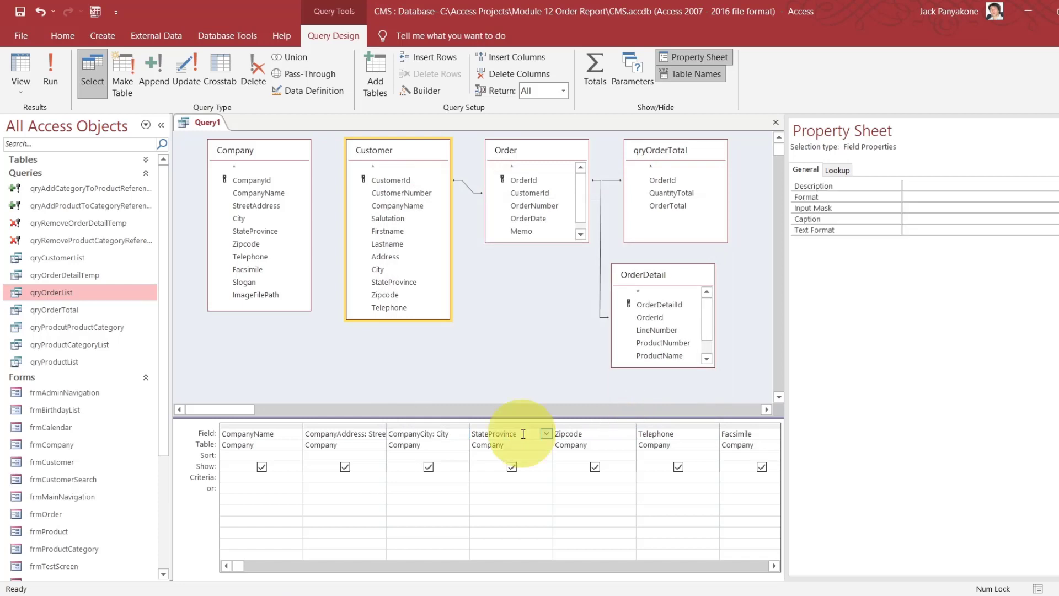
right_click(523, 436)
click(551, 548)
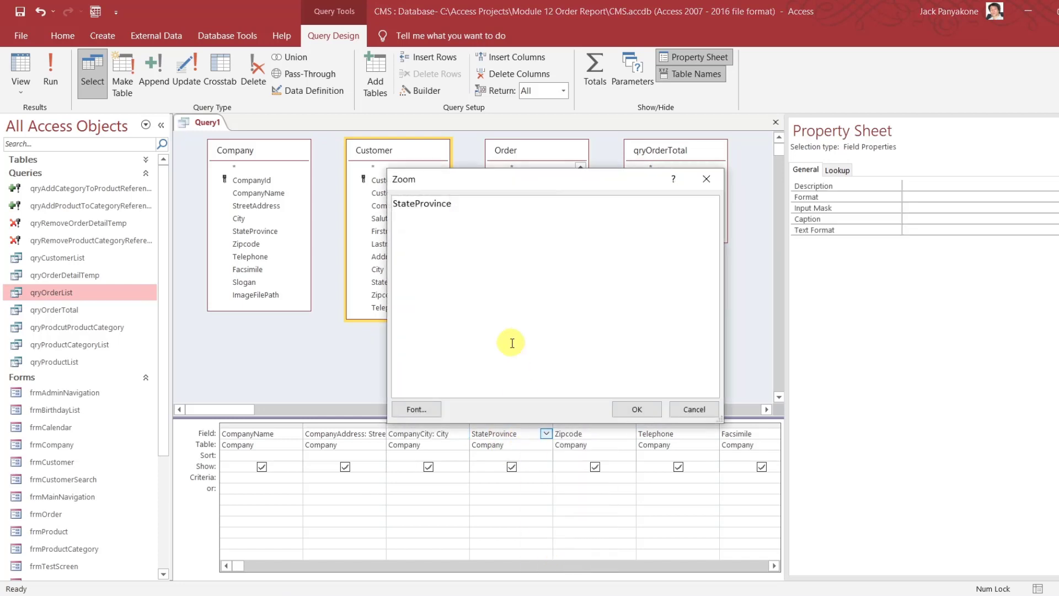
text(CompanyState)
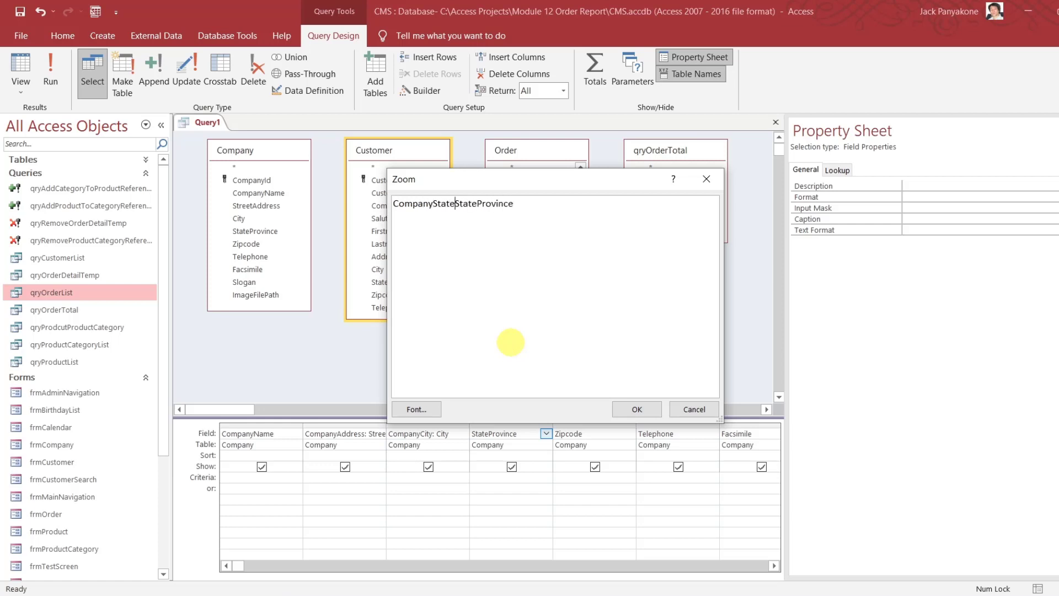
text(:)
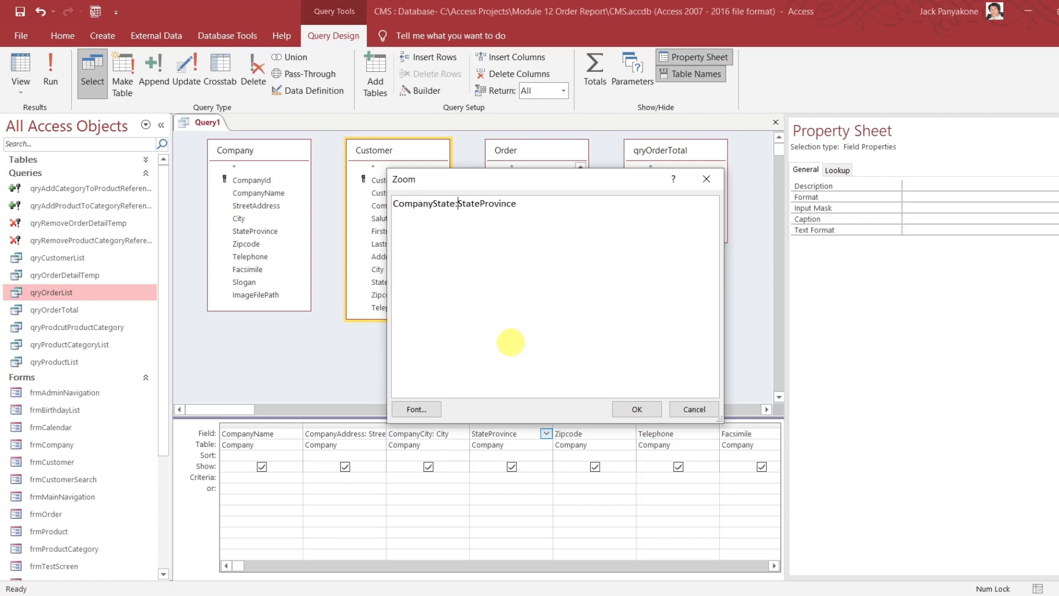
click(639, 409)
Give the Company table's Zipcode column the alias CompanyZipcode, using the expression CompanyZipcode:Zipcode
click(601, 432)
right_click(601, 432)
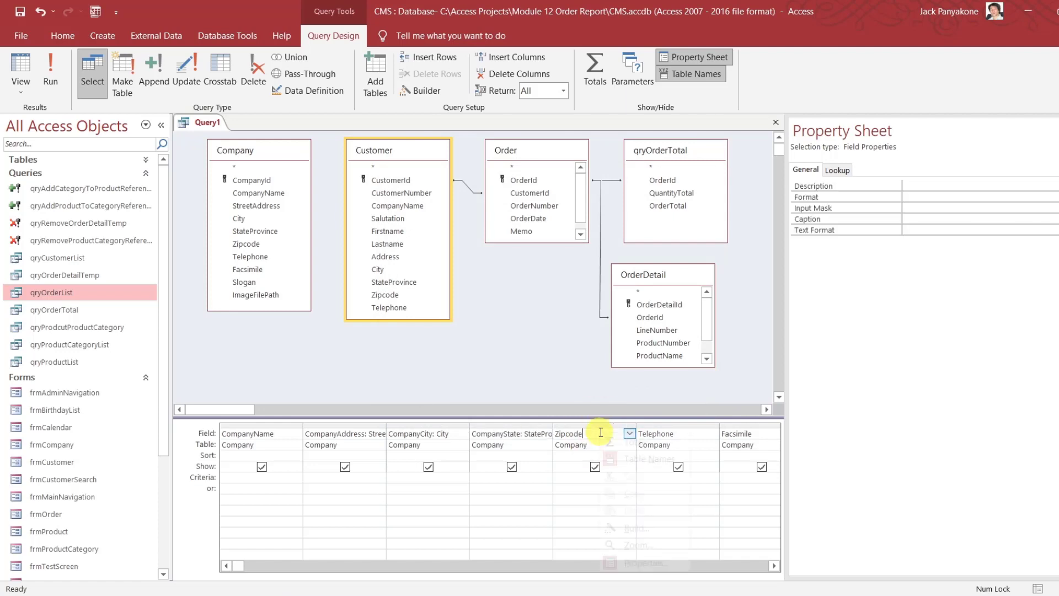
click(637, 545)
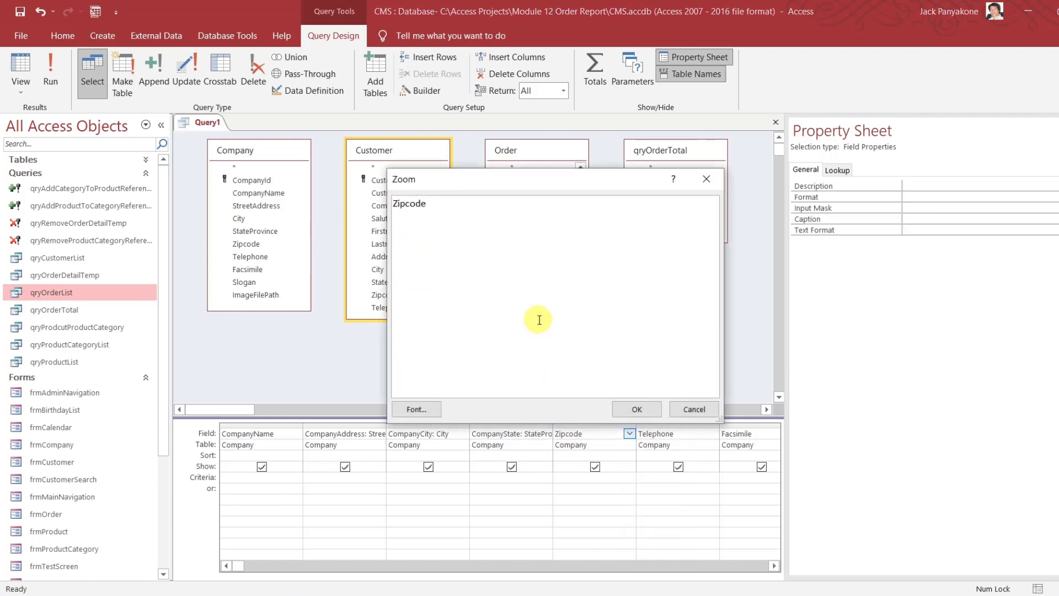
text(Compn)
key(BackSpace)
text(any)
text(Zipcode)
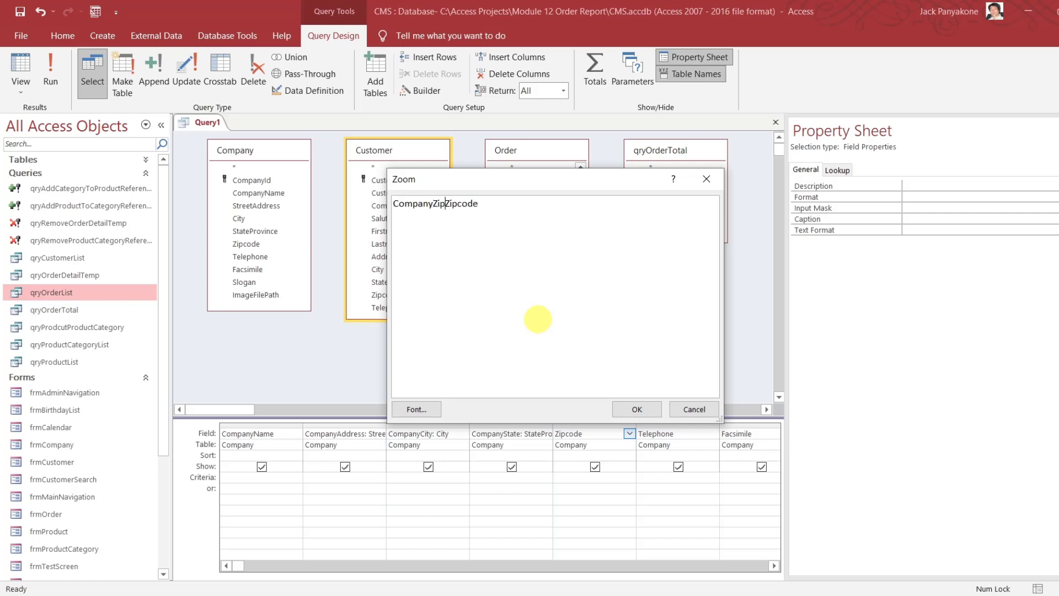
text(:)
click(637, 409)
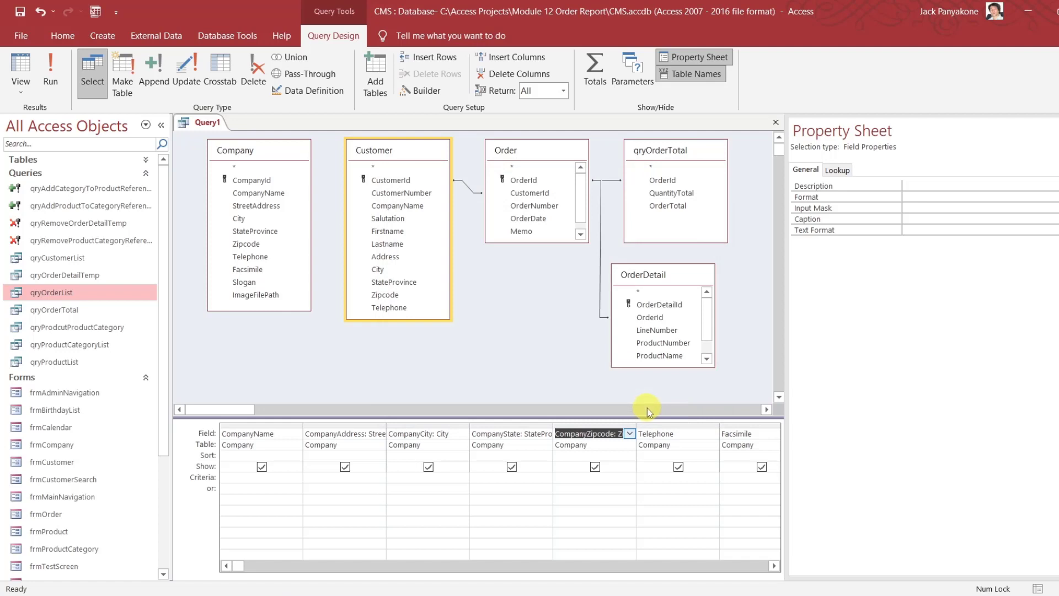
Give the Company table's Telephone column the alias CompanyTelephone, using the expression CompanyTelephone:Telephone
click(684, 431)
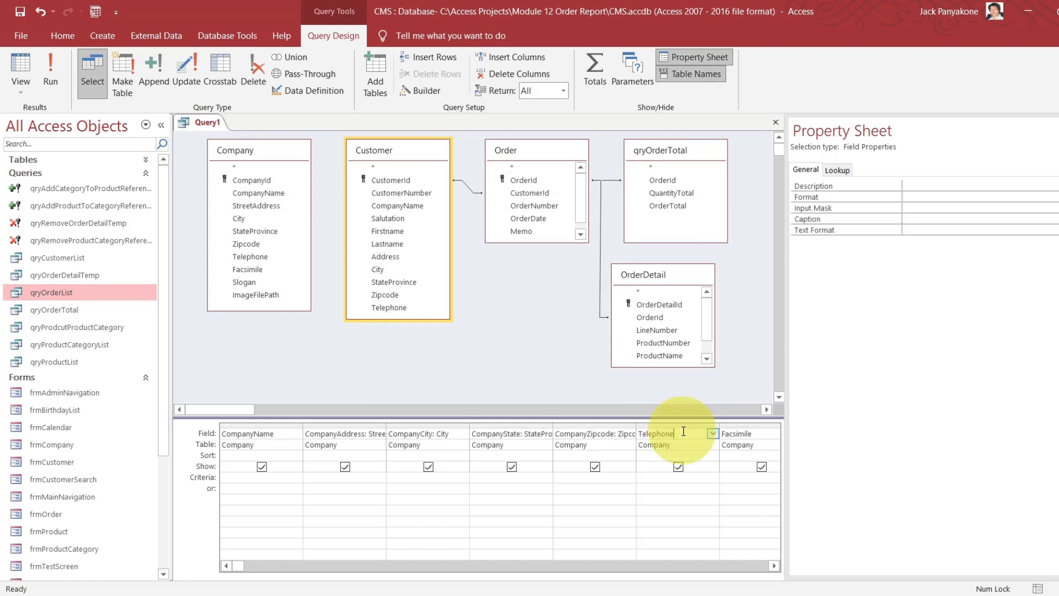
right_click(684, 432)
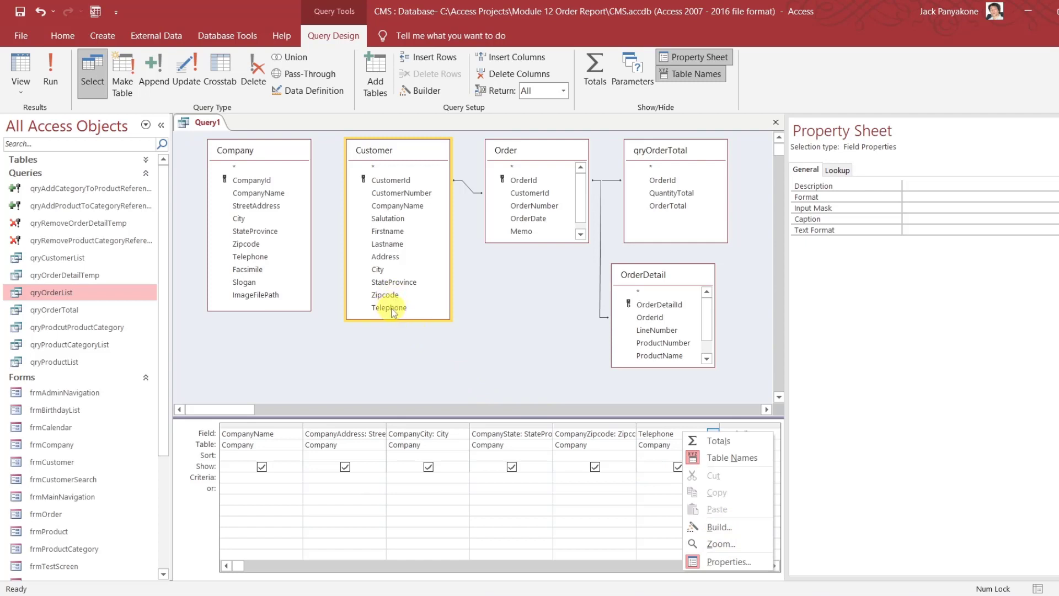
click(719, 544)
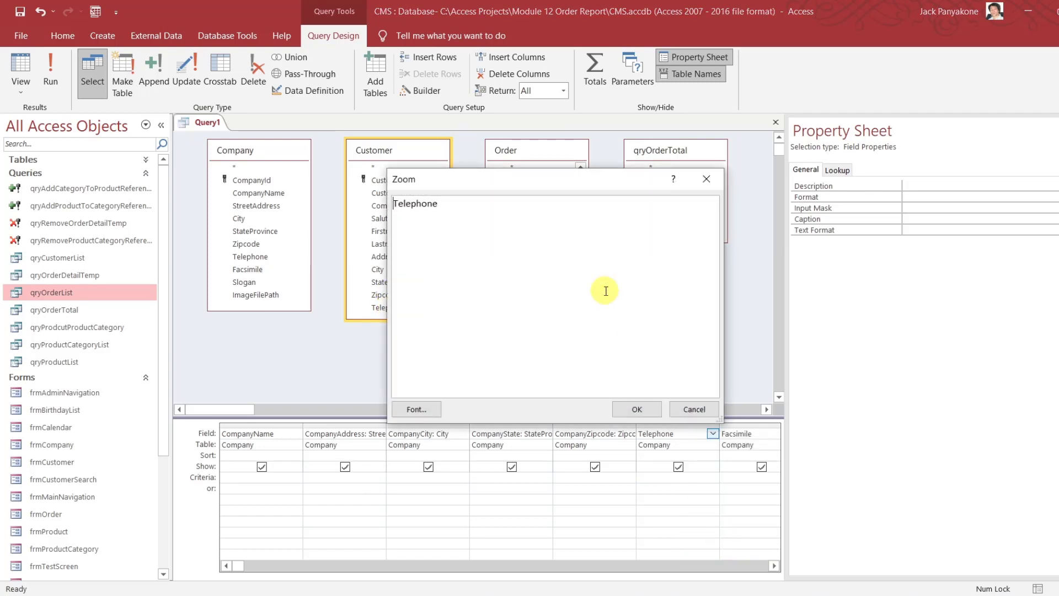
text(CompanyTelephone:Telephone)
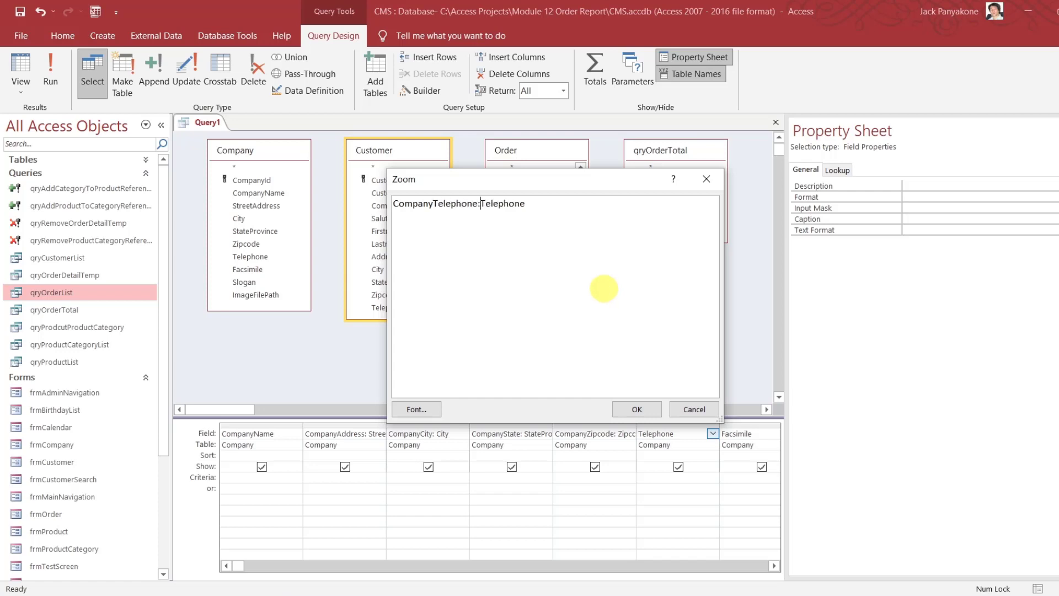
click(637, 409)
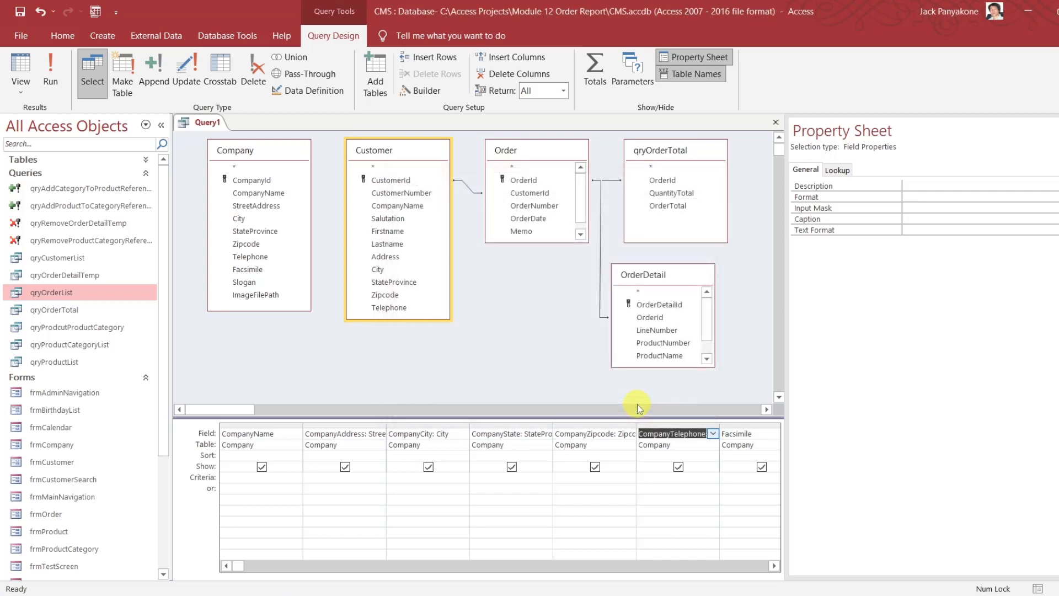
Give the Company table's Facsimile column the alias CompanyFacsimile, using the expression CompanyFacsimile:Facsimile
click(774, 566)
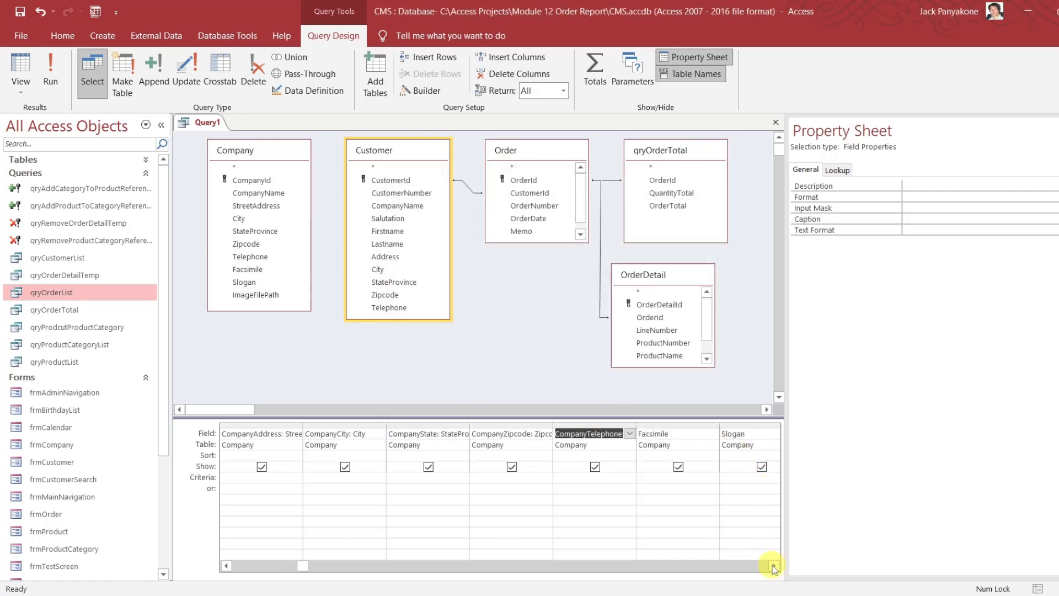
click(774, 565)
click(614, 432)
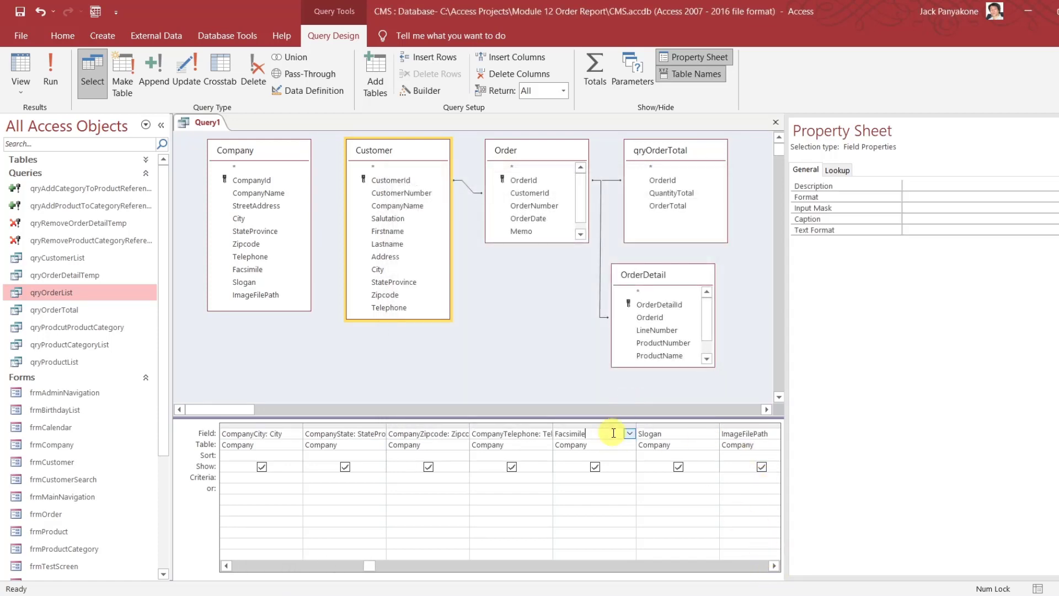
right_click(612, 433)
click(649, 546)
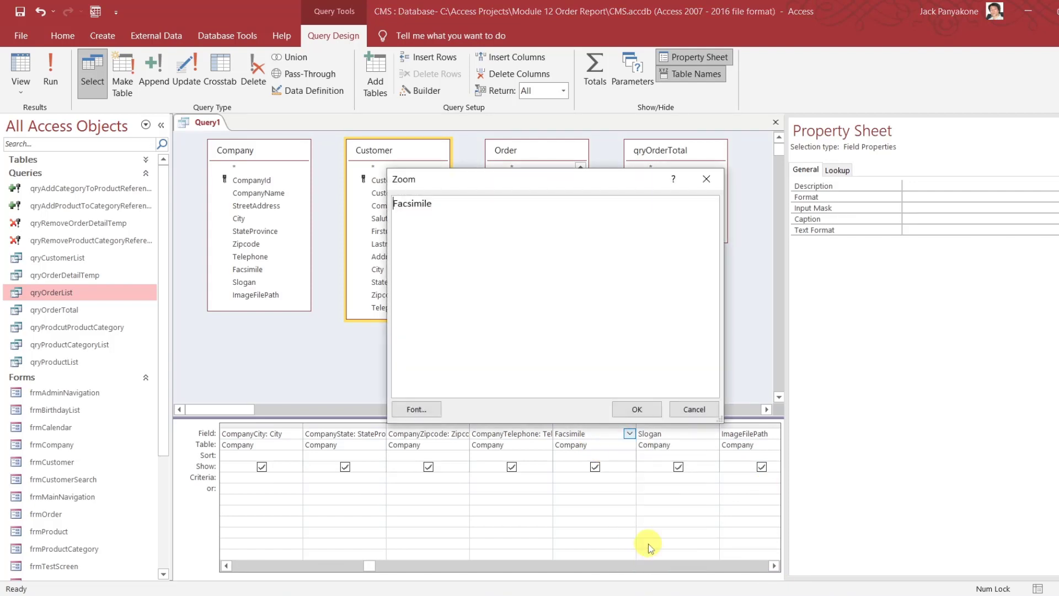
text(CompanyFac)
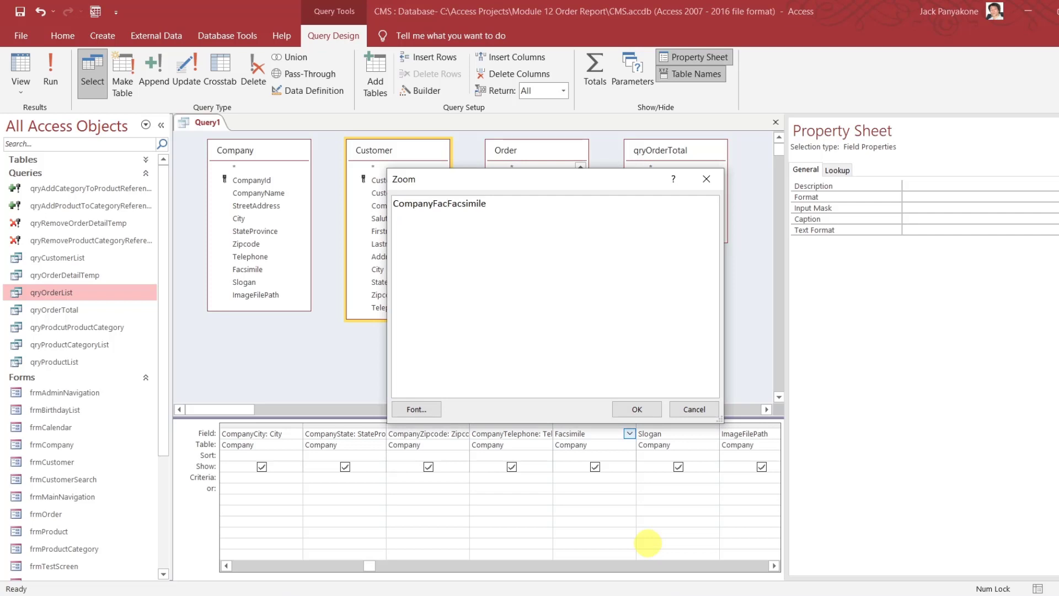
text(simile:)
click(640, 408)
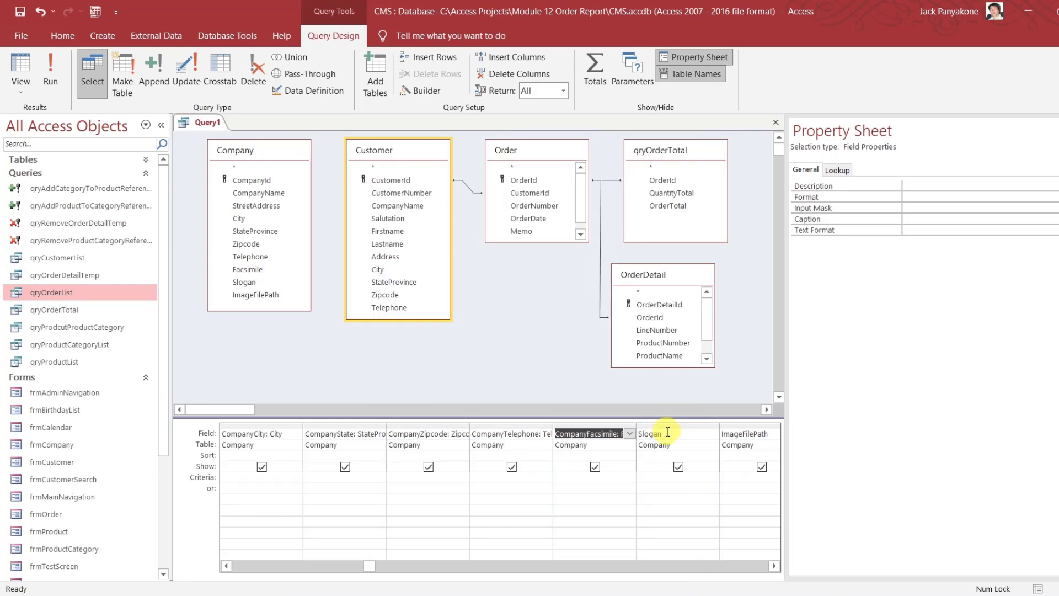
Add the Customer fields CustomerNumber through Telephone to the query grid after the ImageFilePath column
click(775, 565)
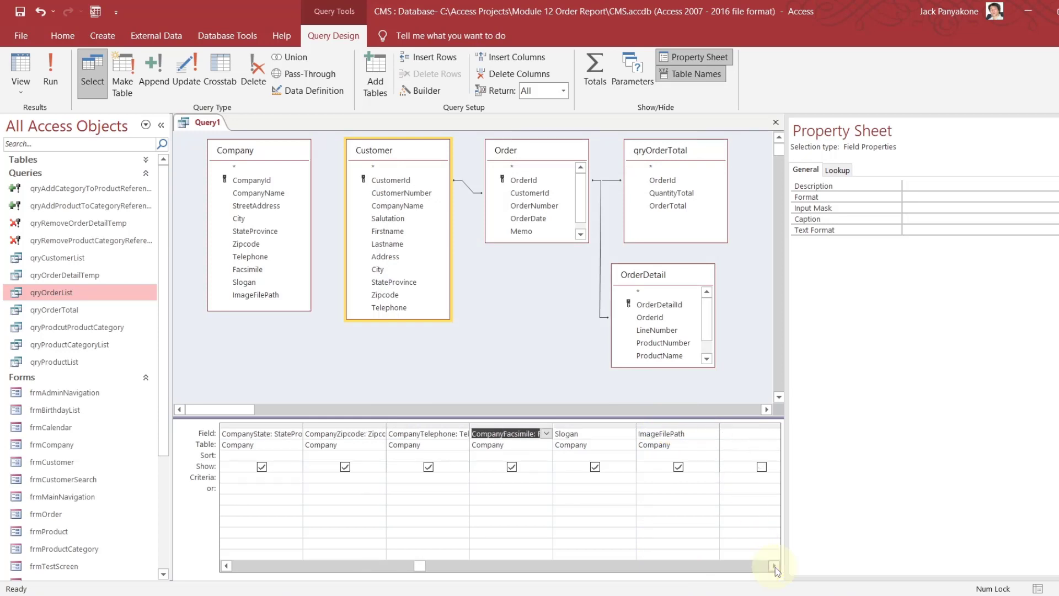
click(774, 565)
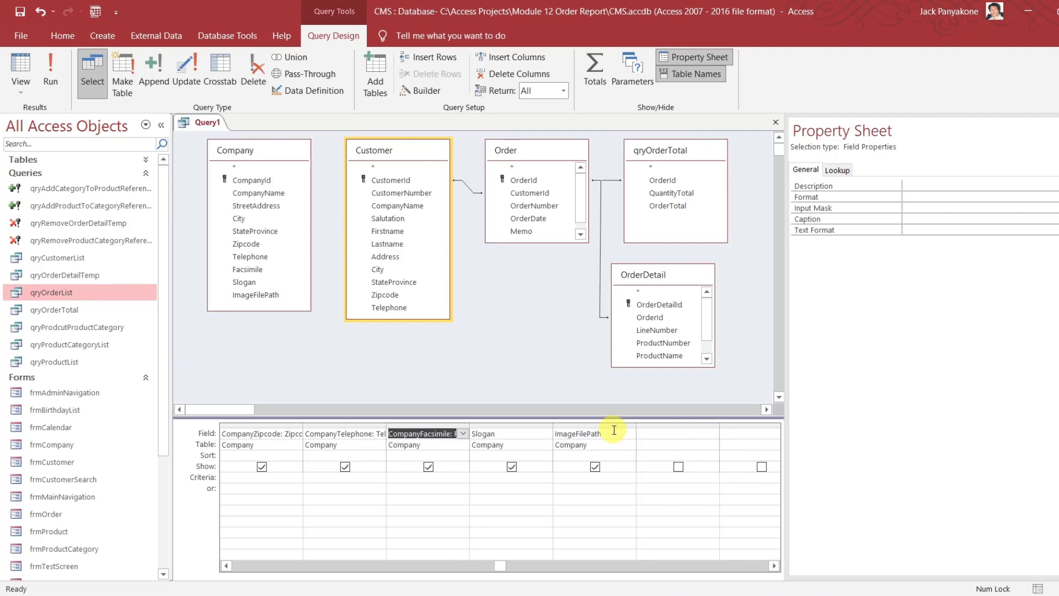
click(531, 356)
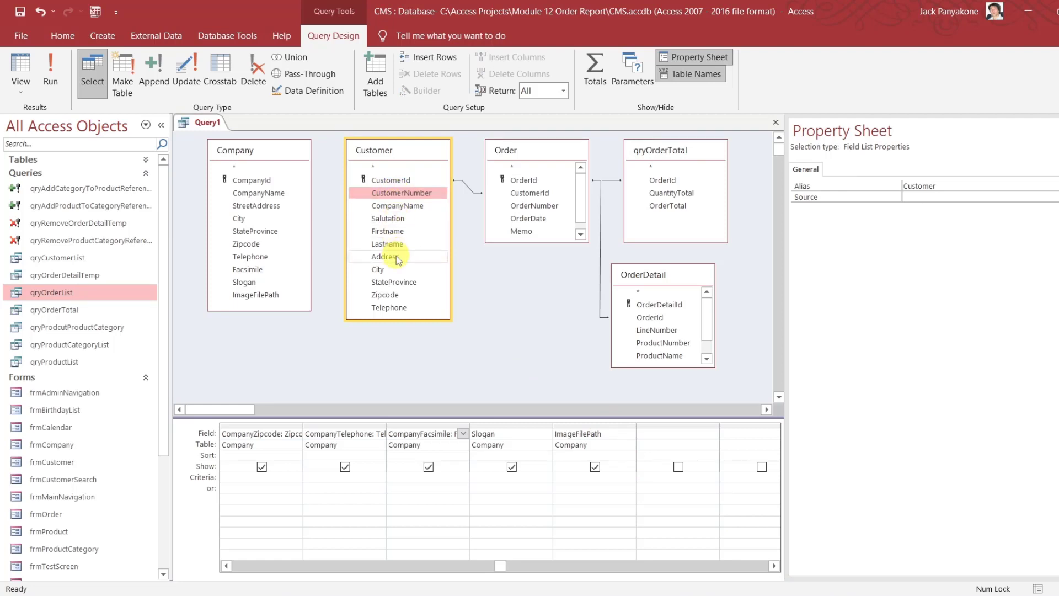
shift+click(393, 308)
drag(394, 308, 651, 435)
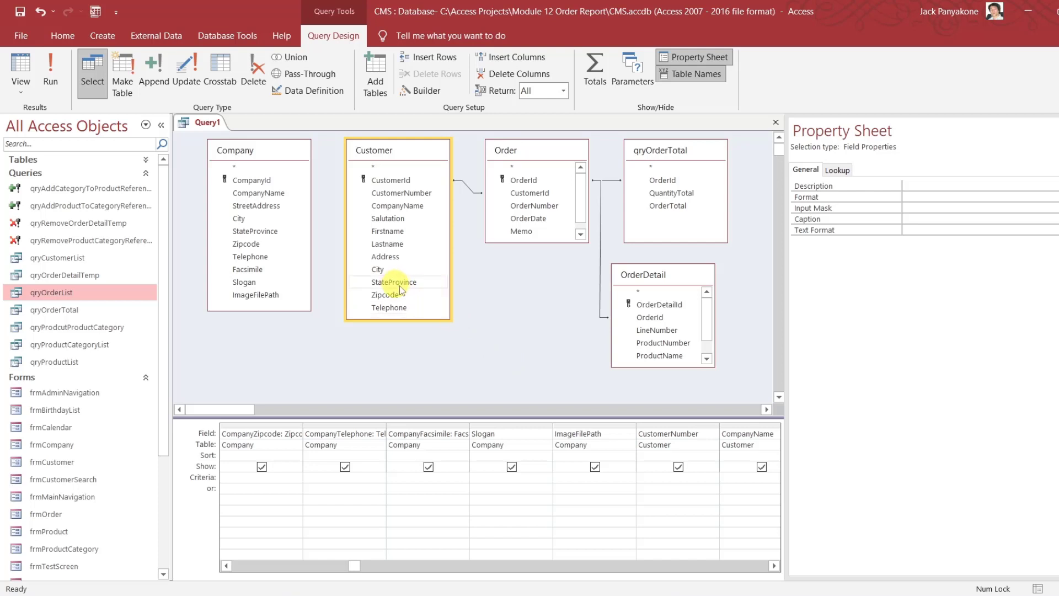
Give the Customer table's CompanyName column the alias CustomerCompany, using the expression CustomerCompany:CompanyName
click(775, 565)
click(774, 564)
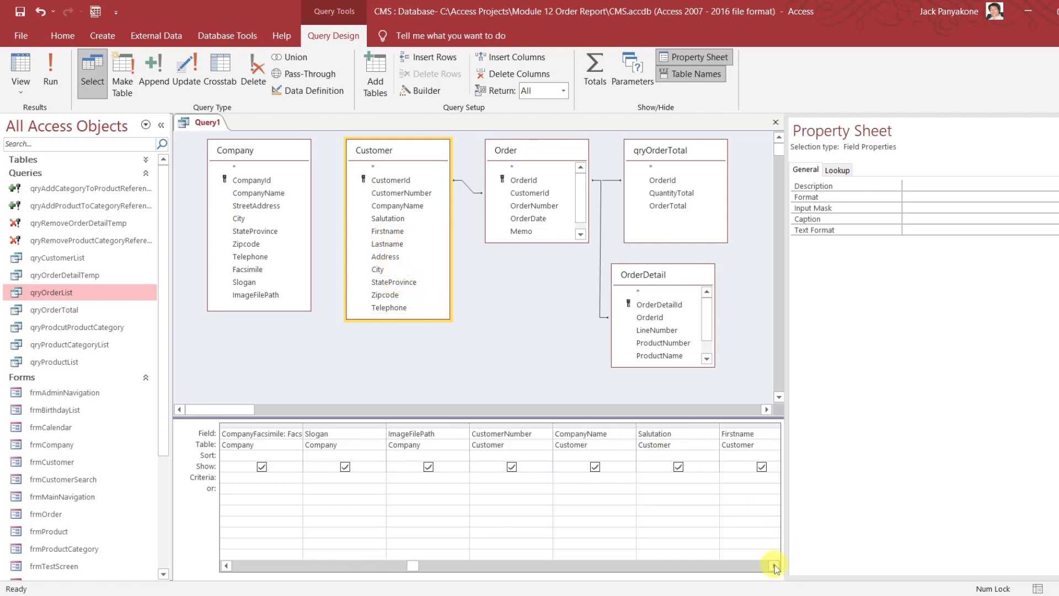
double_click(595, 432)
right_click(595, 434)
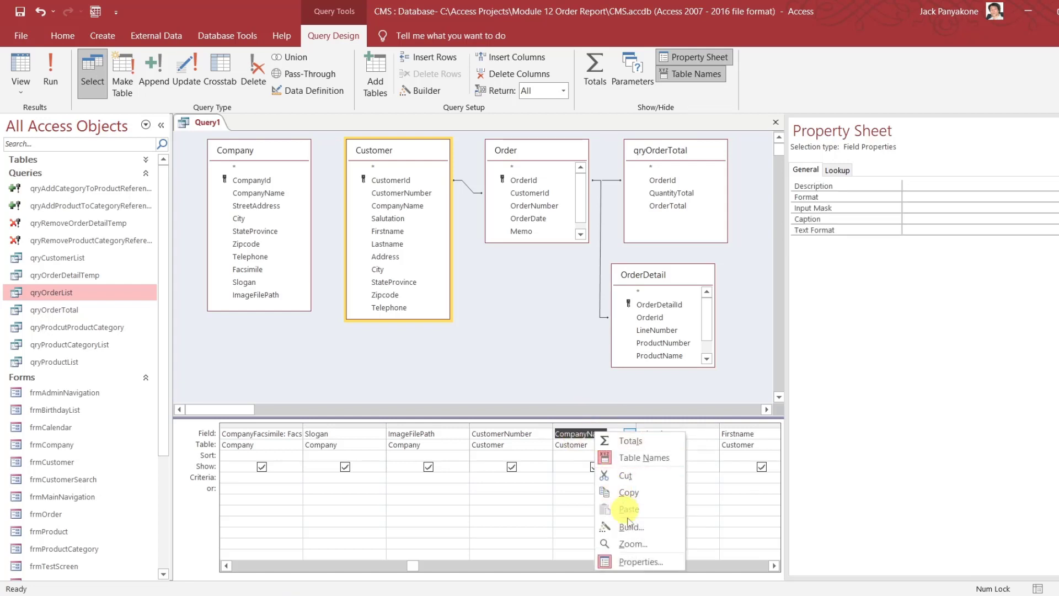
click(635, 546)
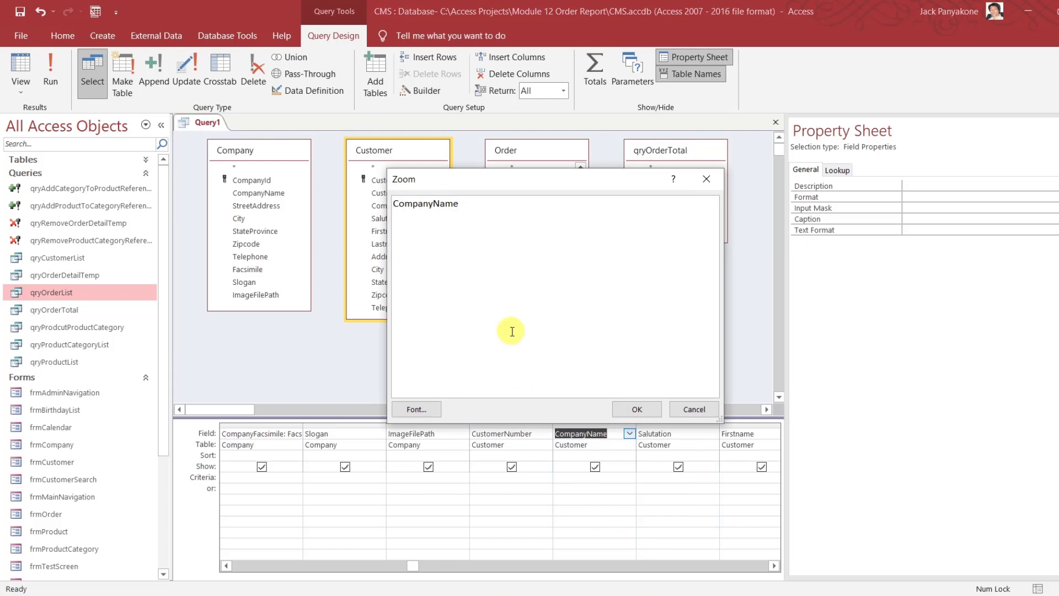
text(CustomerComa)
key(BackSpace)
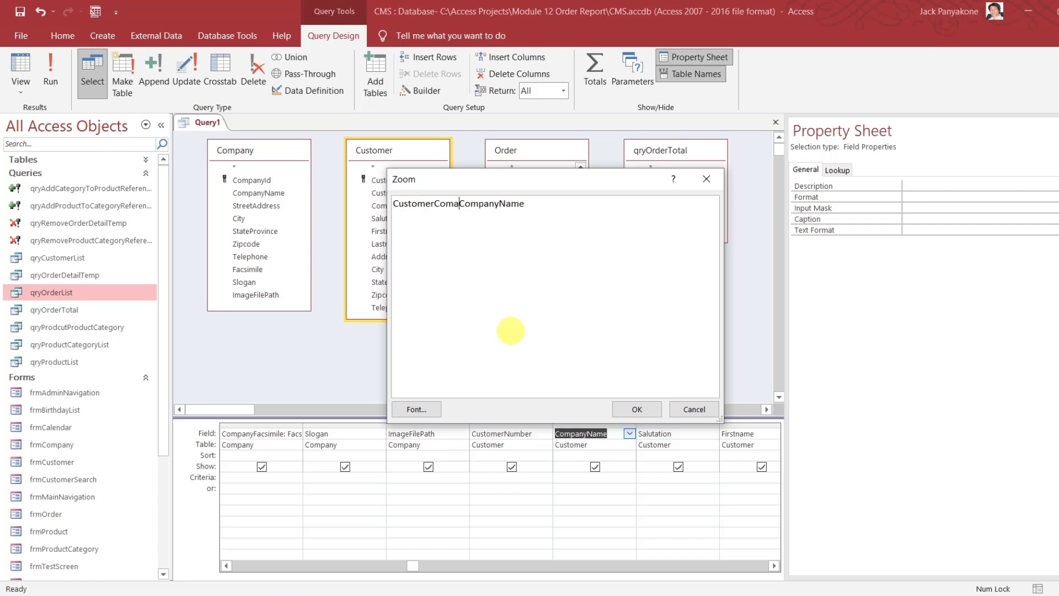
text(pany:)
click(638, 409)
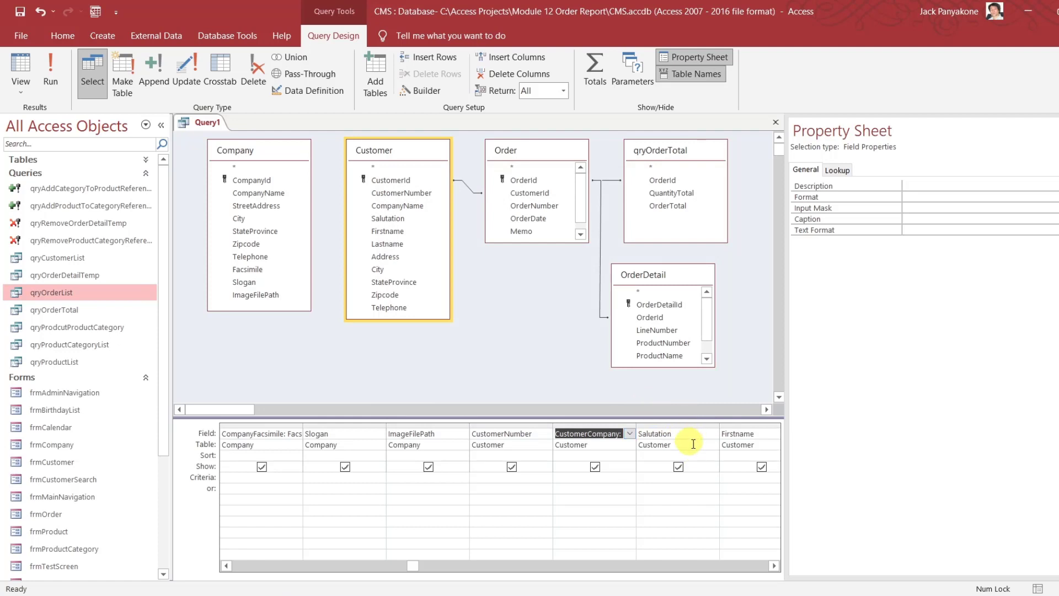
Create a calculated Contact column after the Customer fields with the expression Contact:firstname & " " & lastname
click(774, 567)
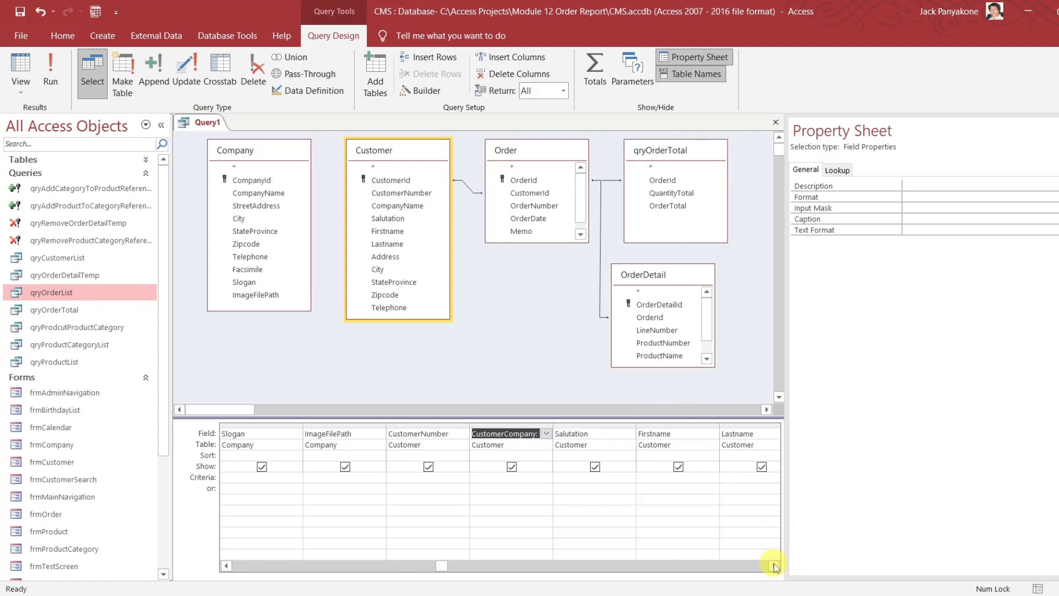
click(775, 567)
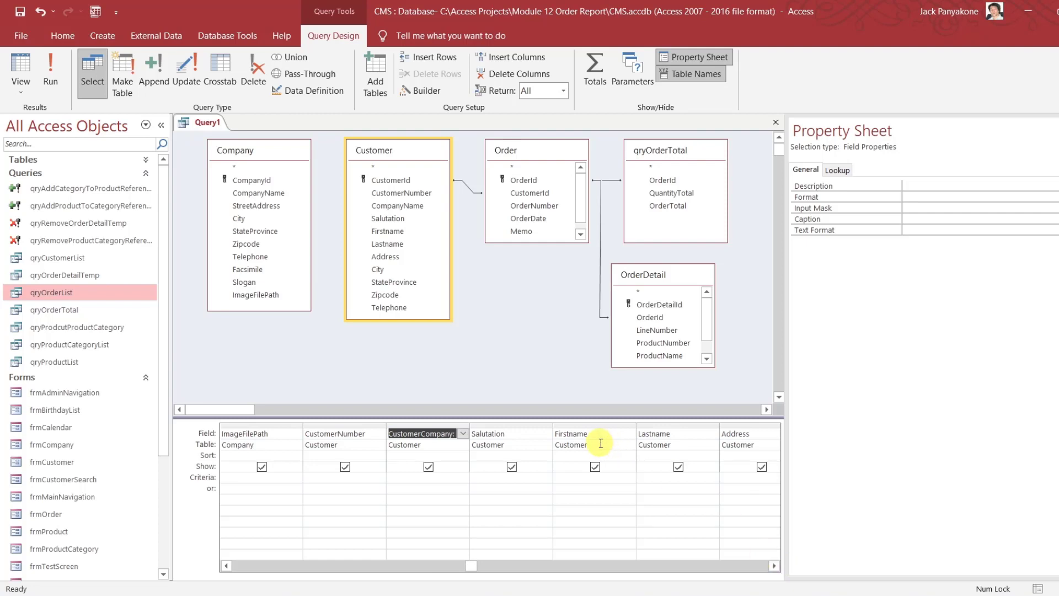
click(774, 566)
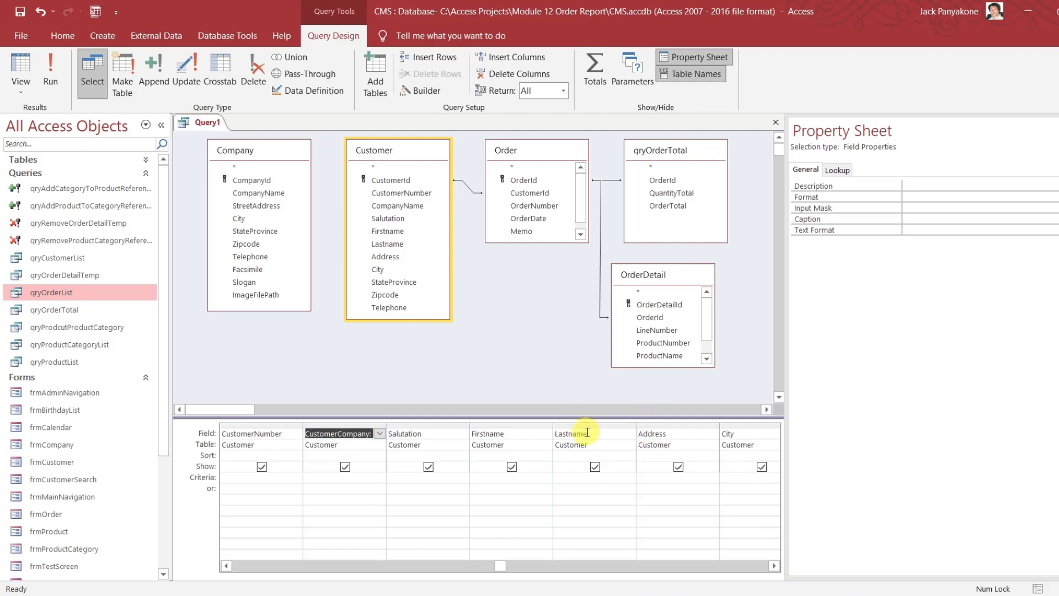
click(774, 566)
click(775, 566)
click(775, 566)
click(775, 566)
click(774, 566)
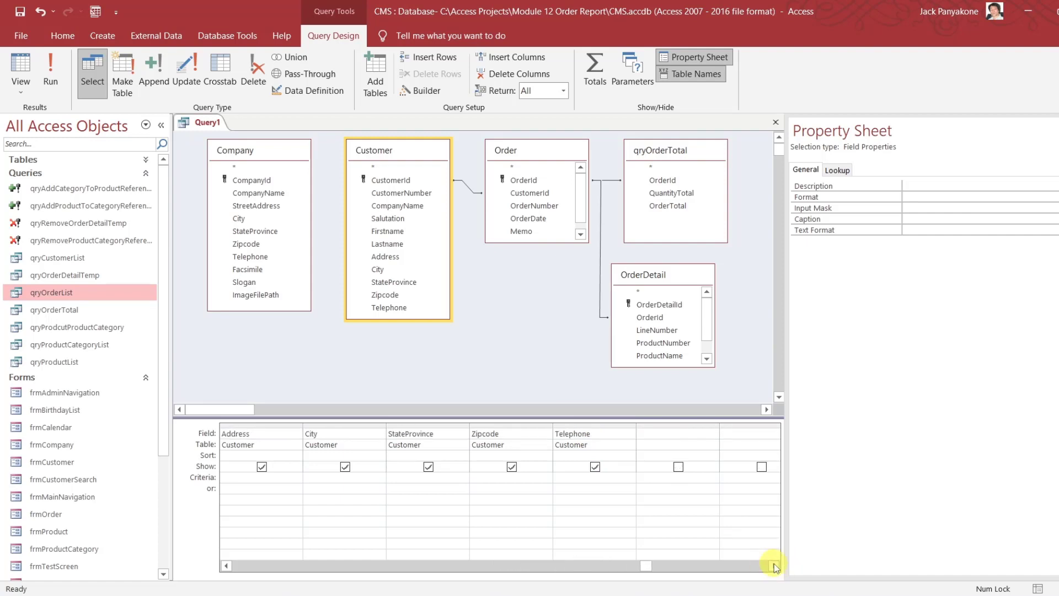
click(683, 434)
right_click(681, 432)
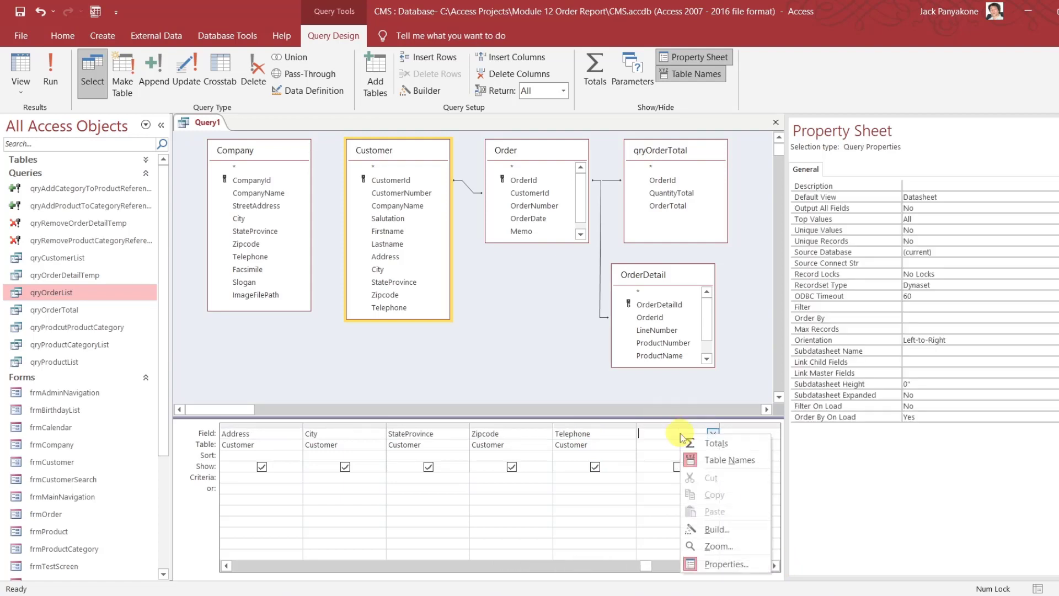
click(717, 542)
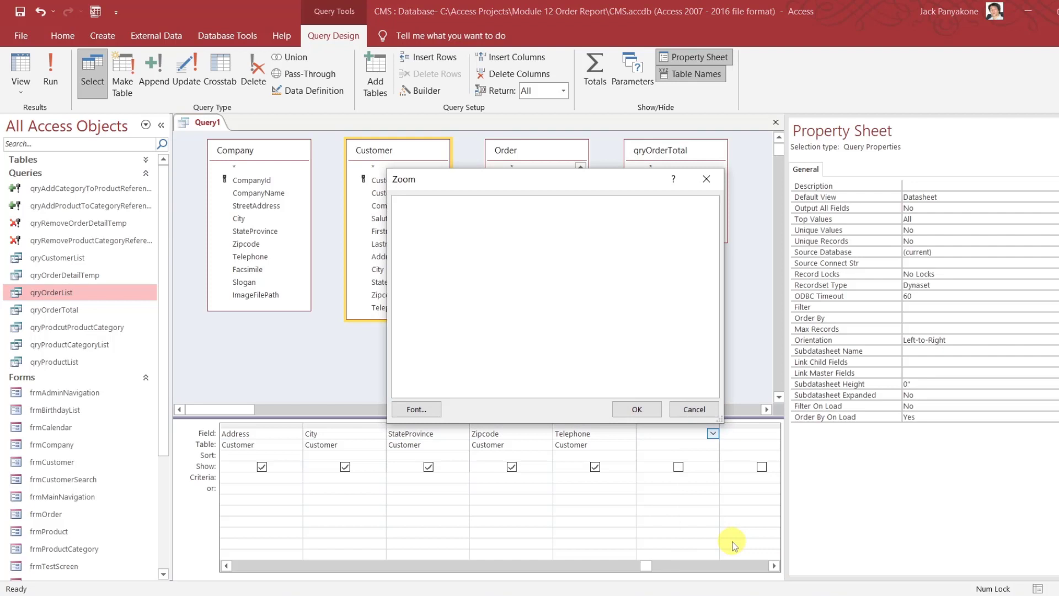
text(Contact:firstn)
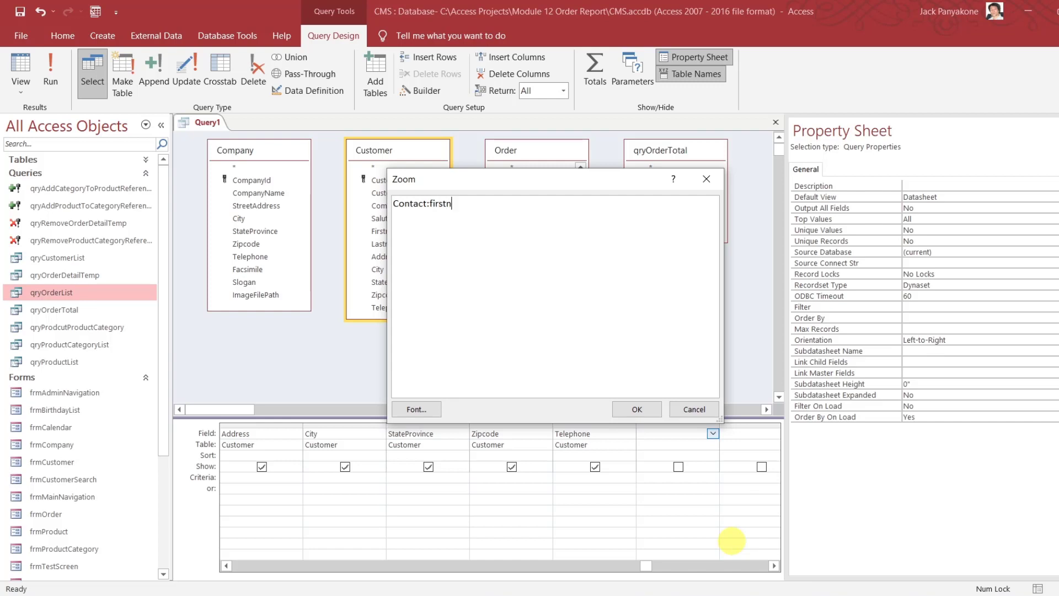
text(ame & " " & lastname)
key(Return)
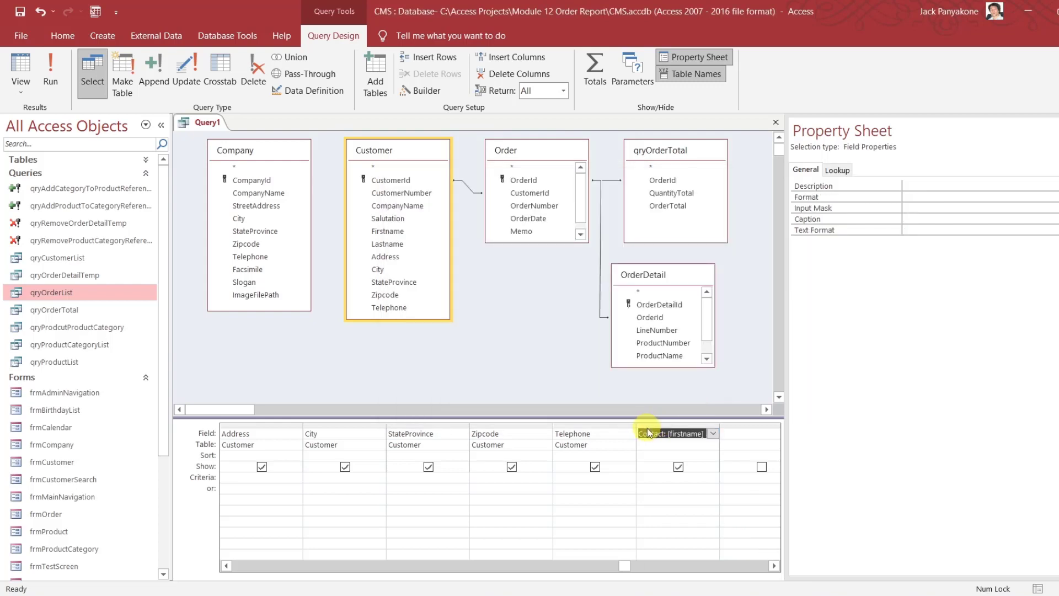
Move the calculated Contact column between Salutation and Firstname in the query grid, and close the Property Sheet
click(647, 428)
drag(648, 428, 738, 430)
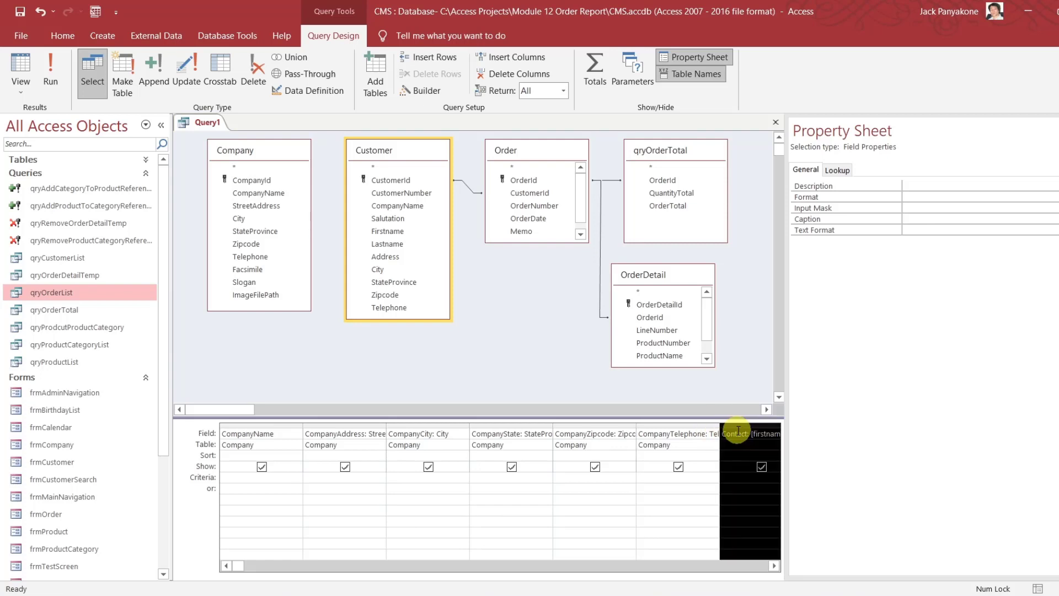
click(1058, 127)
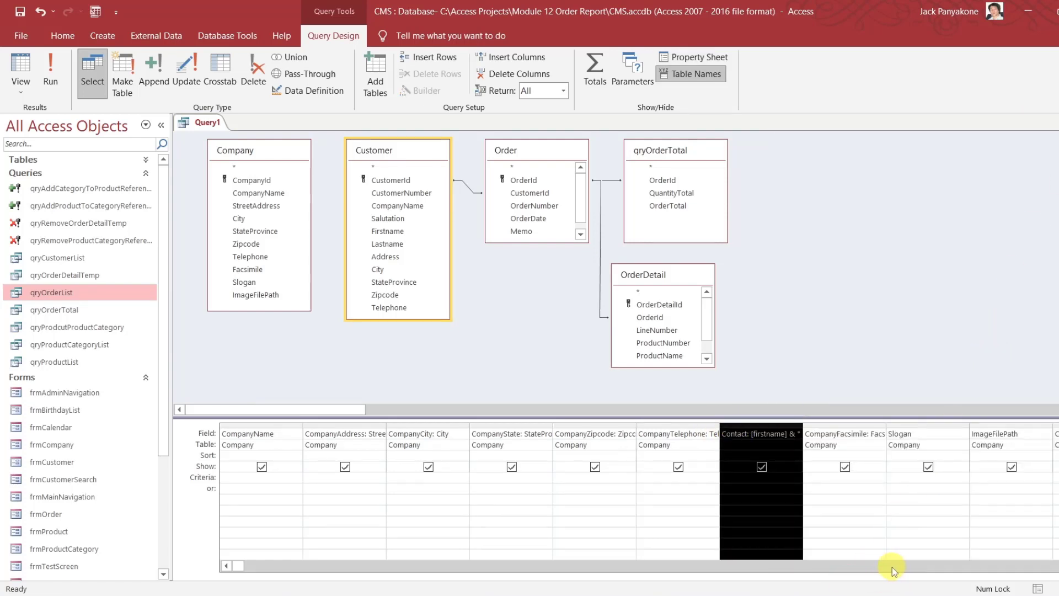
click(1058, 566)
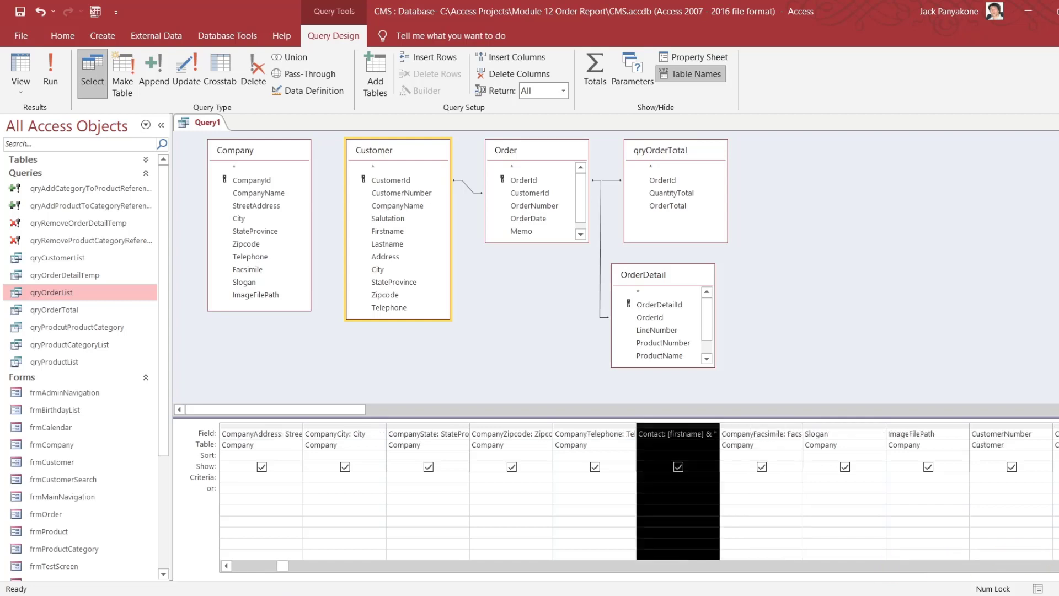
click(1058, 565)
click(1058, 566)
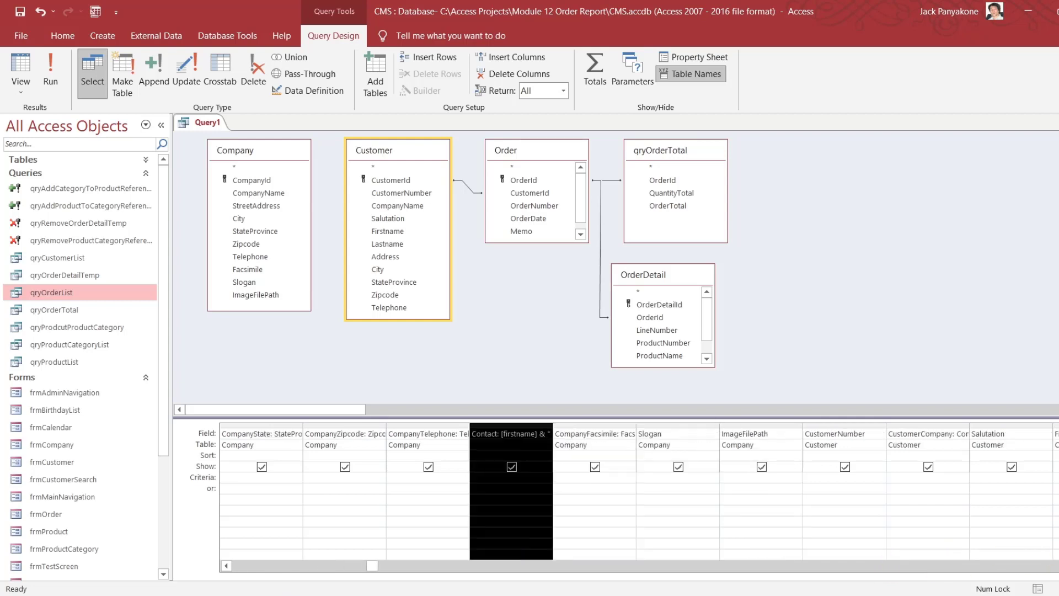
click(1058, 565)
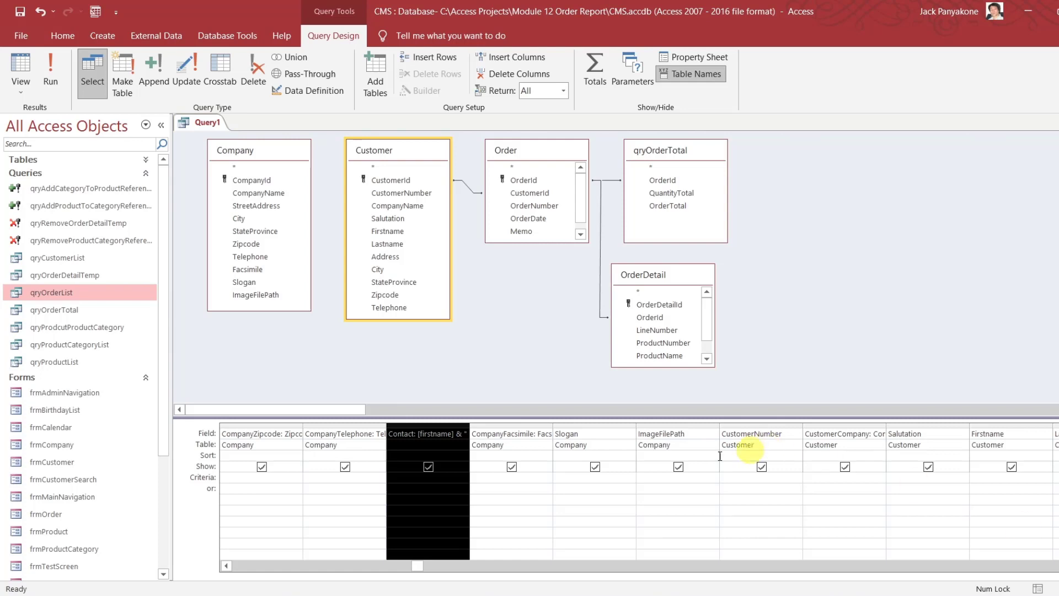
drag(449, 426, 974, 429)
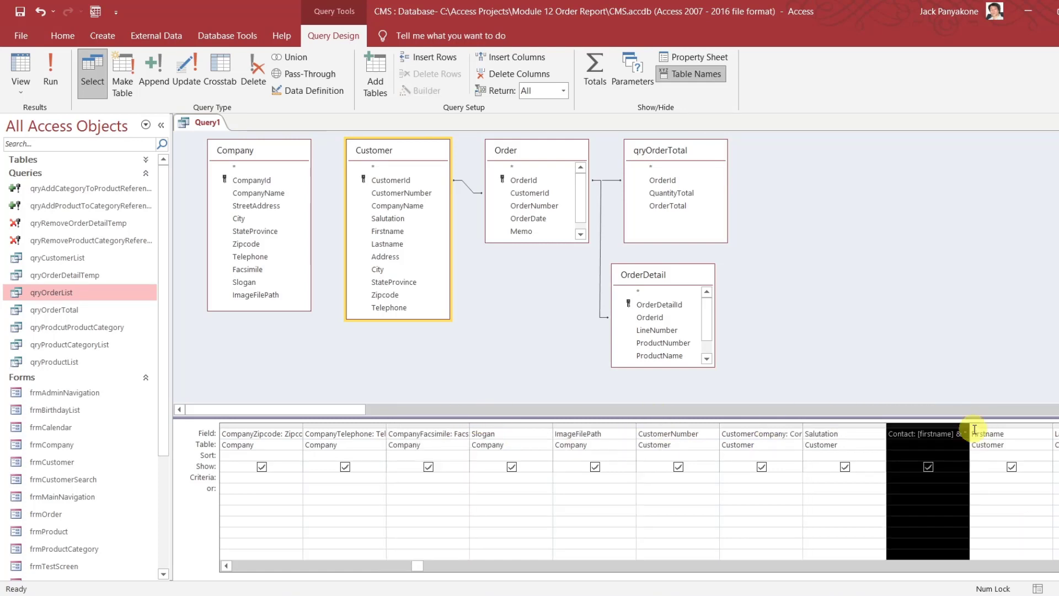
click(889, 271)
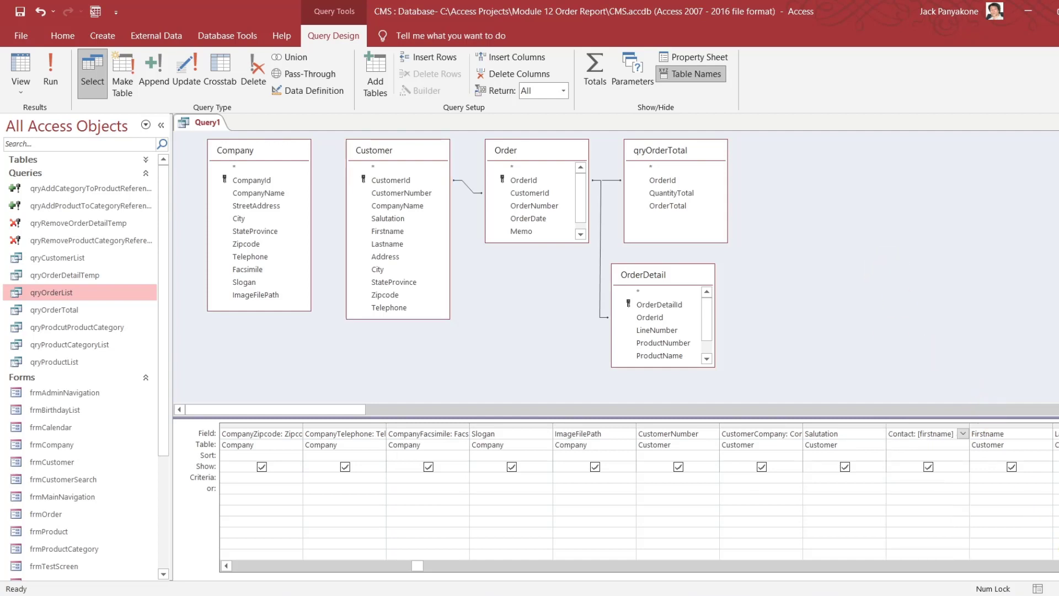
Replace the Firstname column's field expression, to the right of Contact, with CustomerAddress: Address
scroll(639, 491, right, 2)
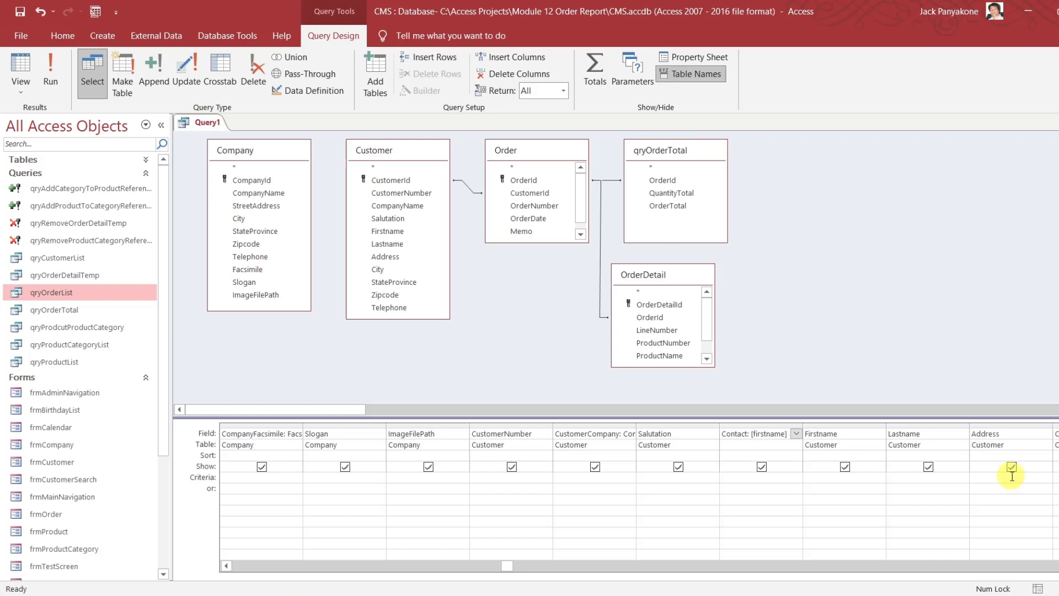
click(880, 432)
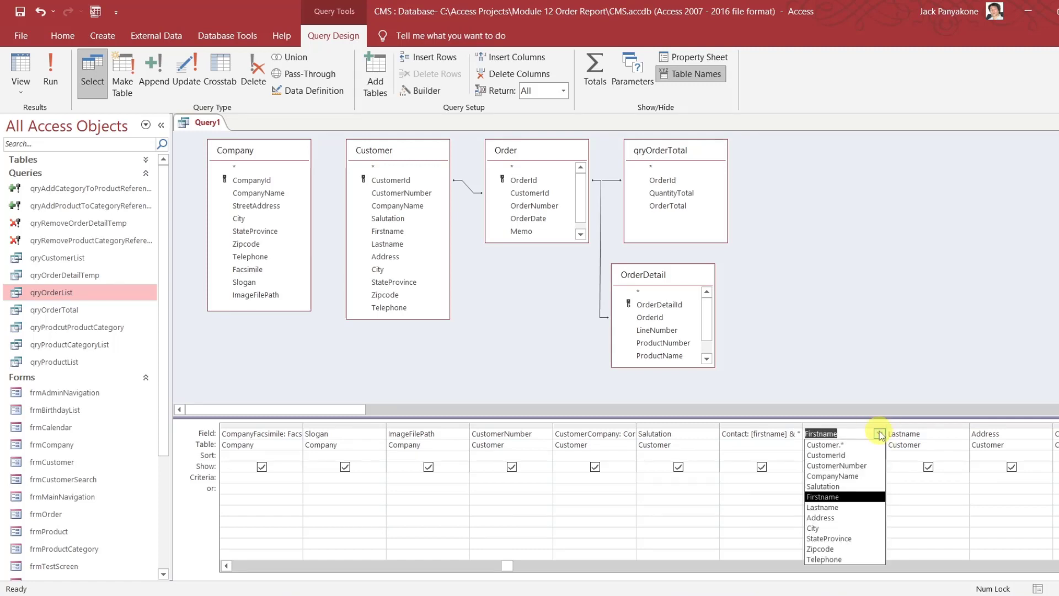
click(869, 433)
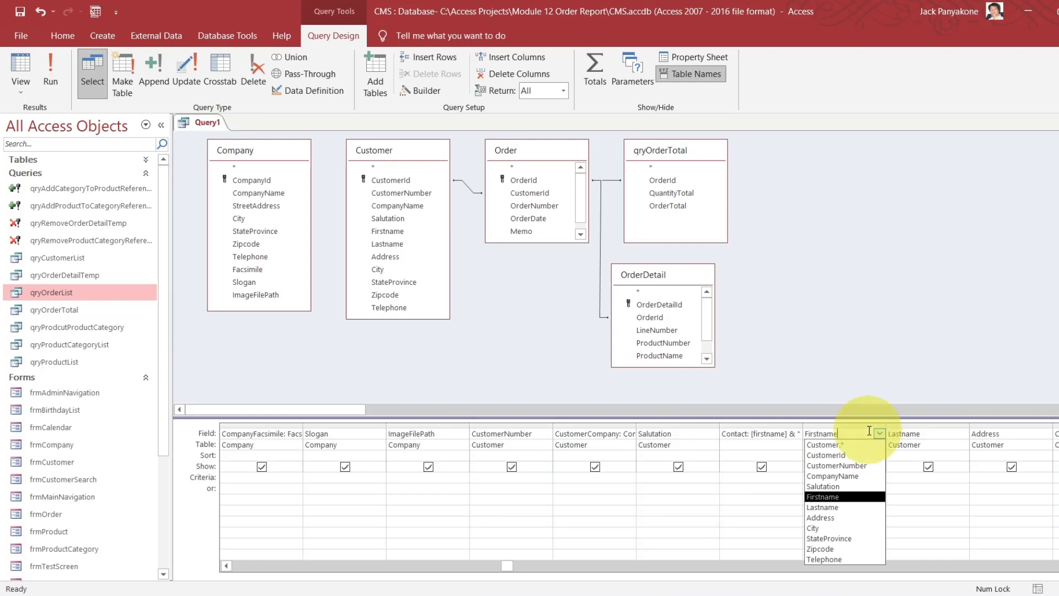
right_click(869, 433)
click(909, 542)
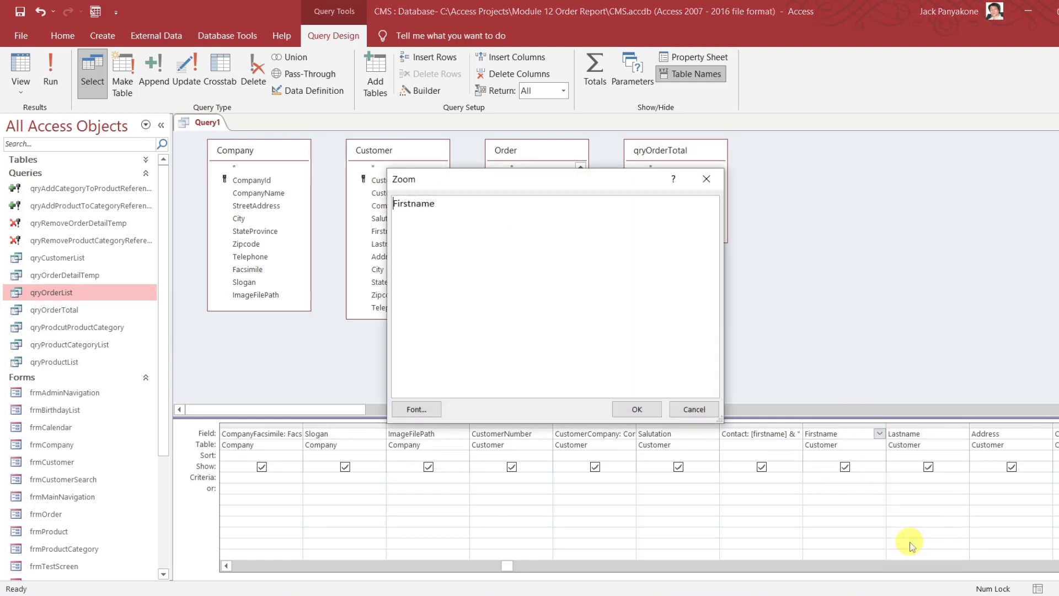
text(Customer)
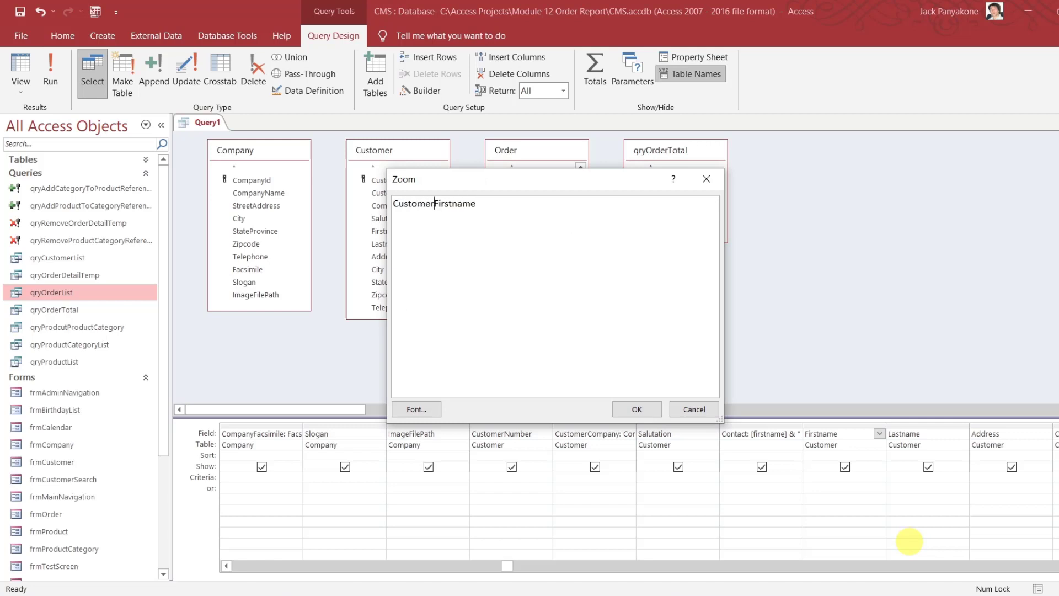
text(Address: Address)
key(Delete)
key(Delete)
key(Delete)
key(Delete)
key(Delete)
key(Delete)
key(Delete)
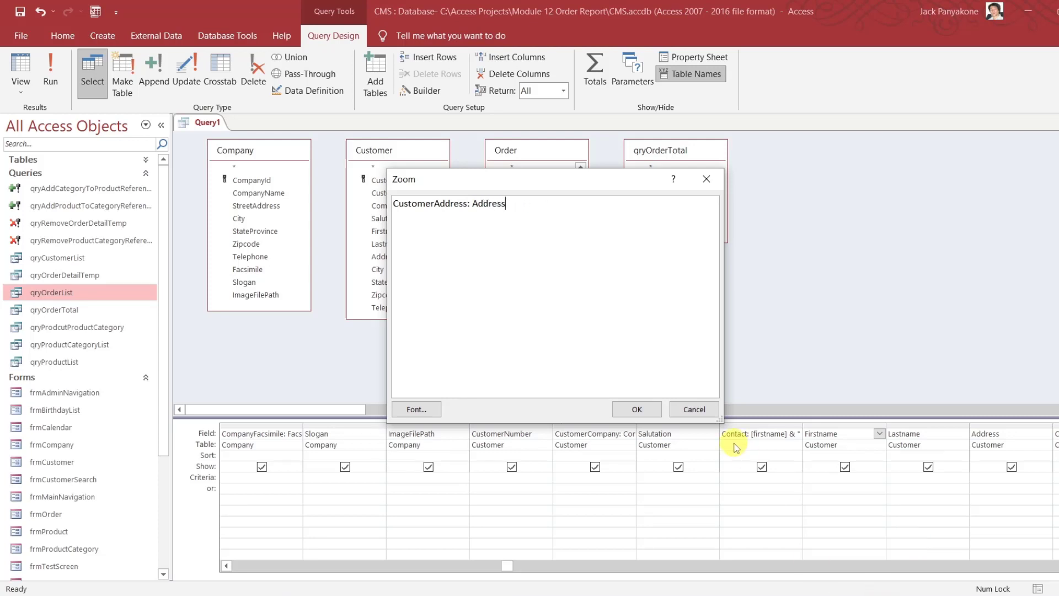
click(648, 409)
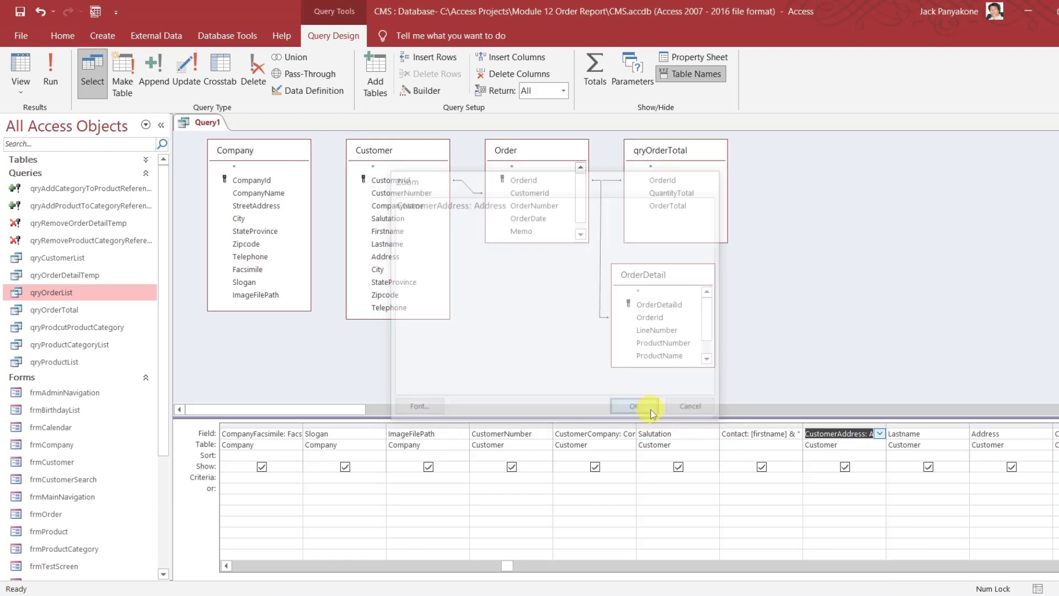
Replace the Lastname column's field expression with CustomerCity:City
double_click(900, 435)
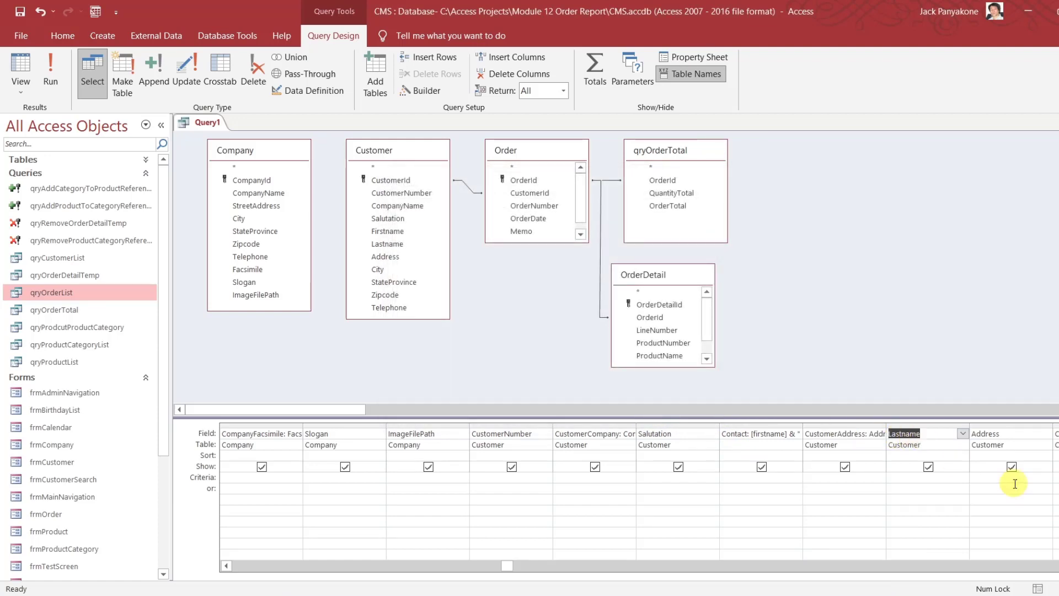
scroll(638, 496, right, 6)
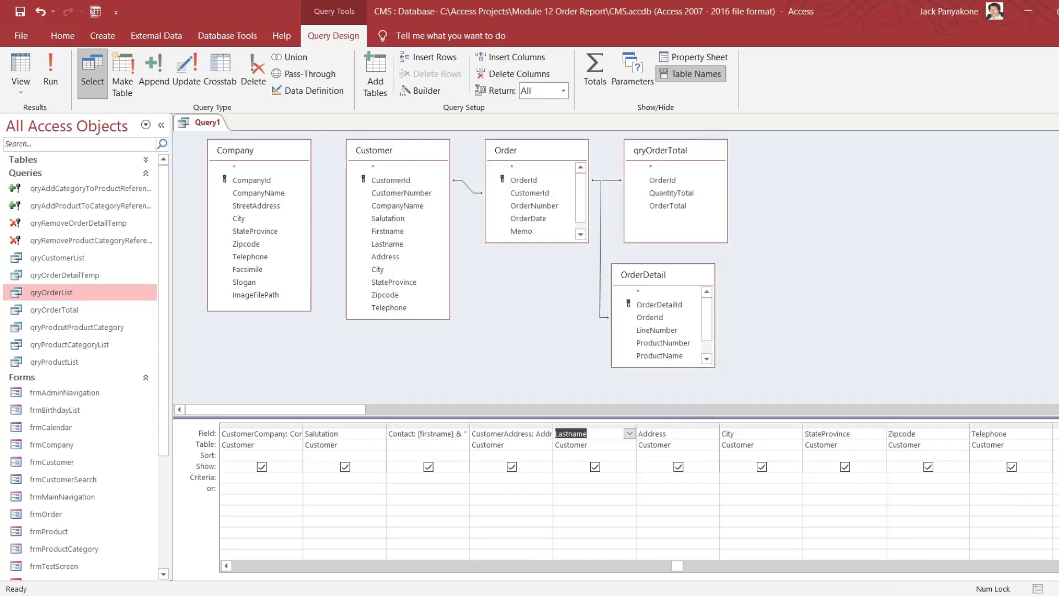
scroll(639, 496, right, 1)
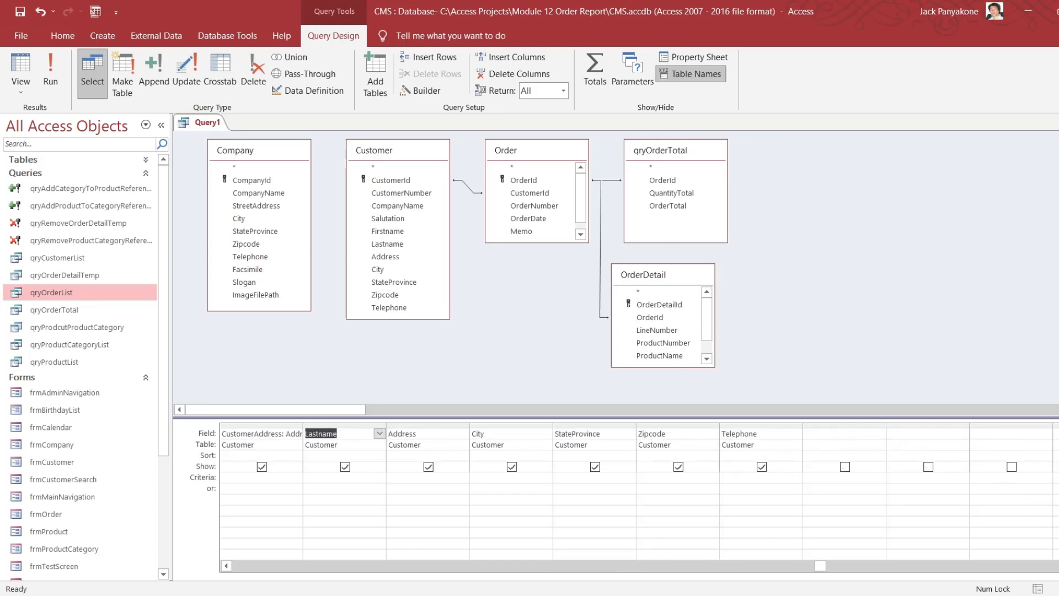
right_click(351, 431)
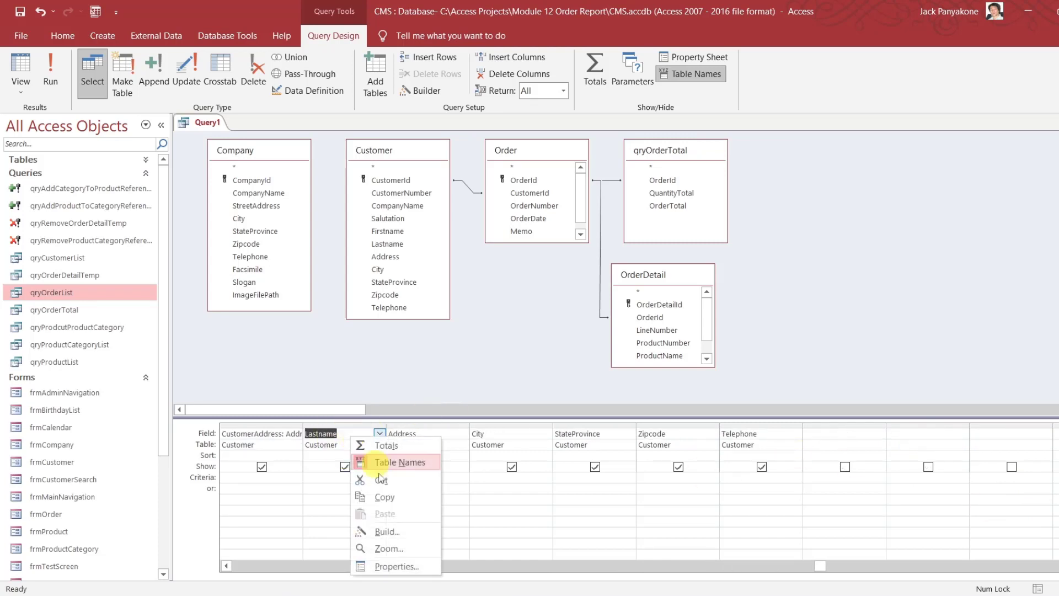
click(389, 549)
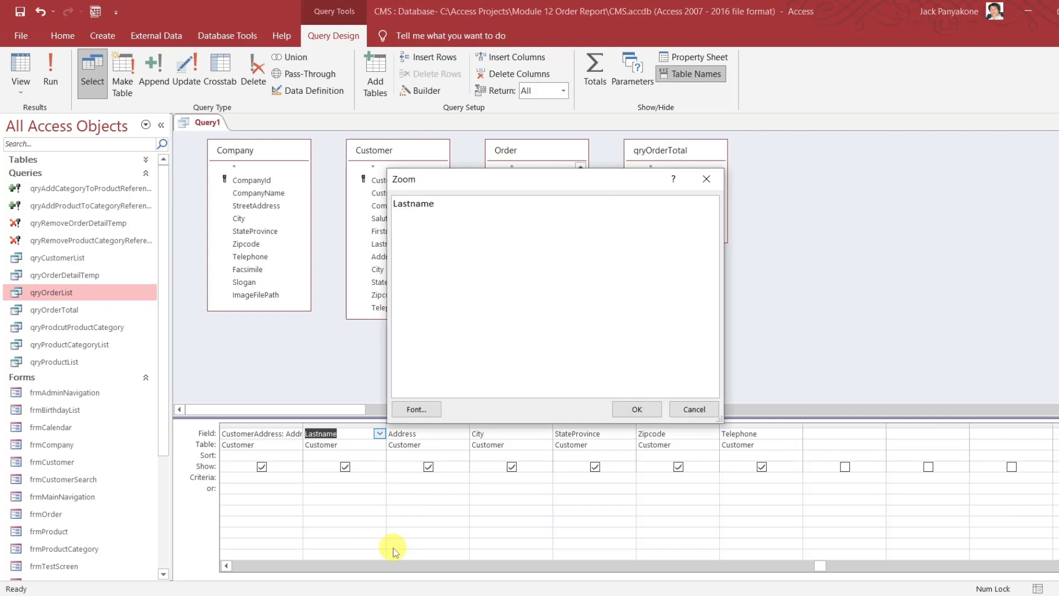
text(CustomerCity:City)
key(Delete)
key(Delete)
key(Delete)
key(Delete)
key(Delete)
key(Delete)
key(Delete)
key(Tab)
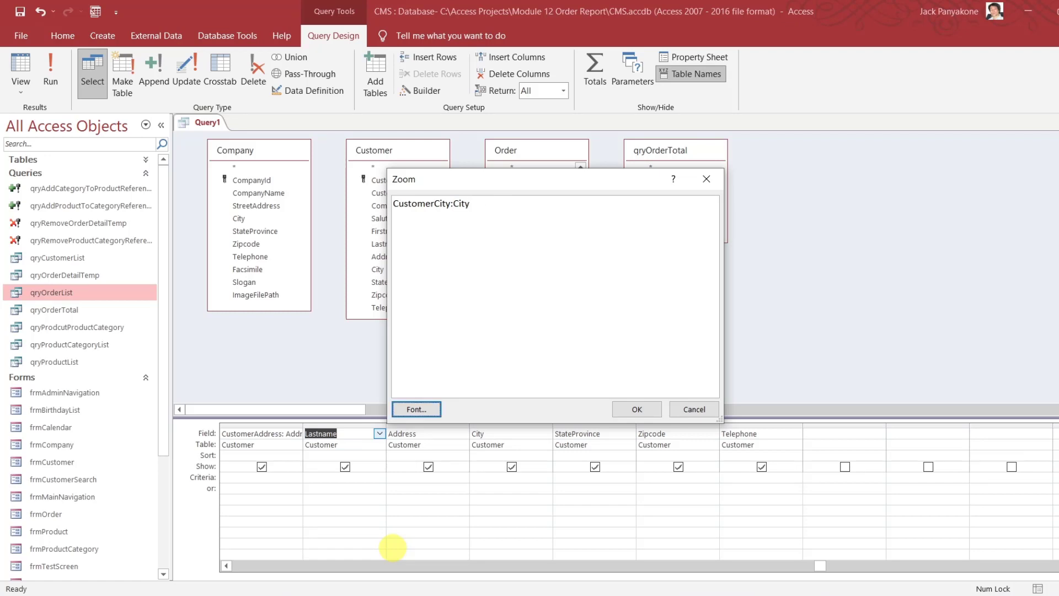
click(636, 409)
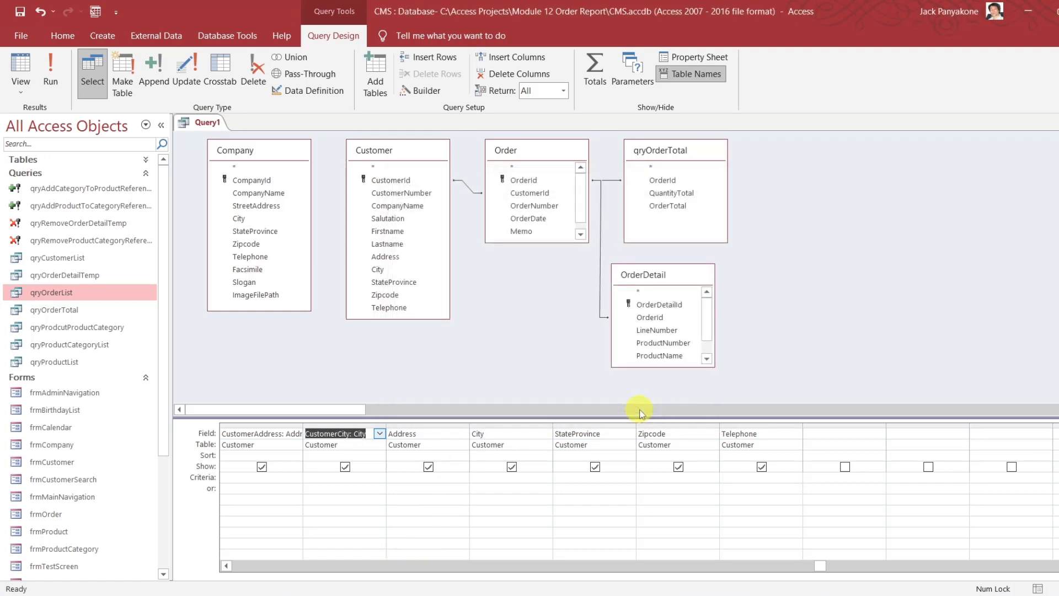
Replace the unaliased Customer Address column's field expression with CustomerState:StateProvince
click(461, 434)
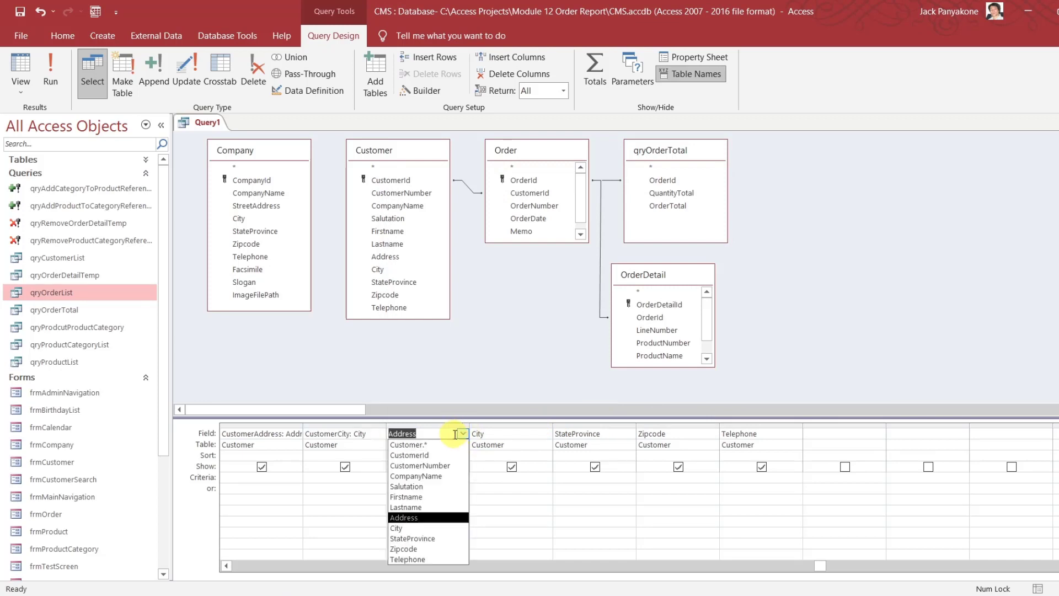
right_click(455, 436)
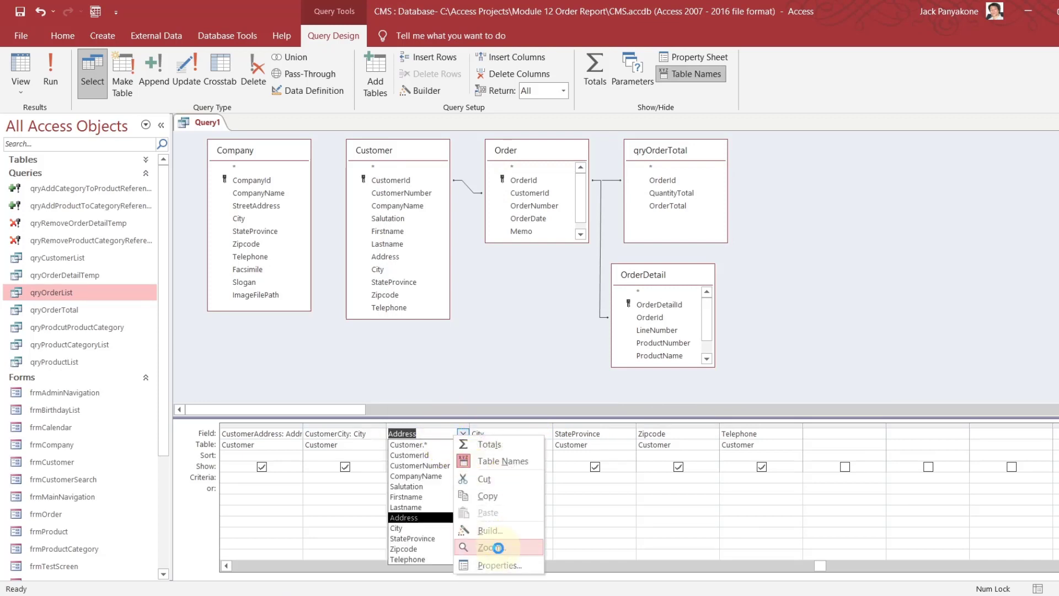
click(500, 547)
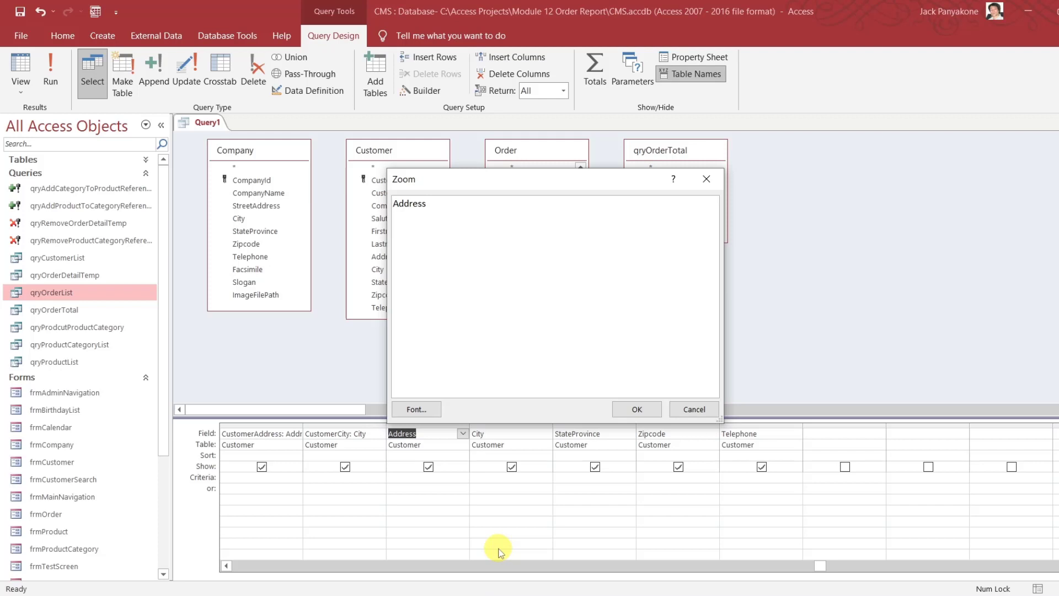
double_click(409, 202)
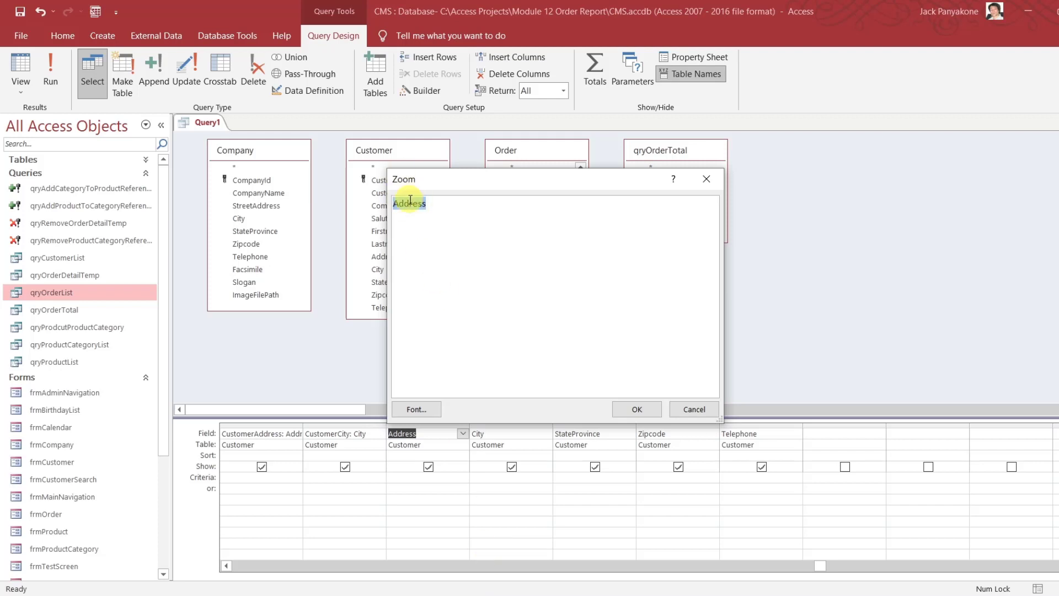
text(CustomerState:StateProvince)
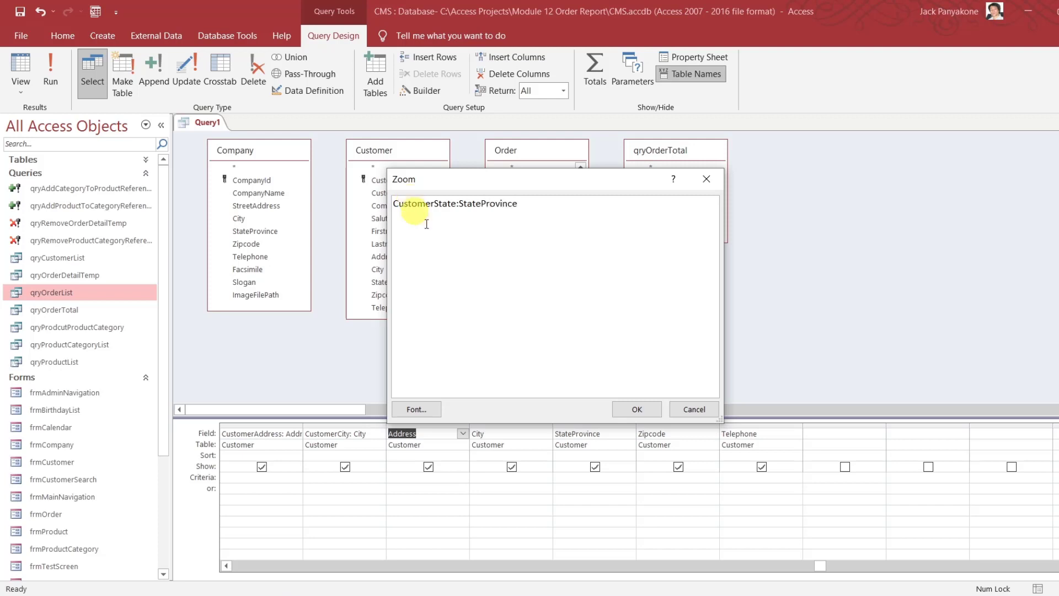
click(636, 409)
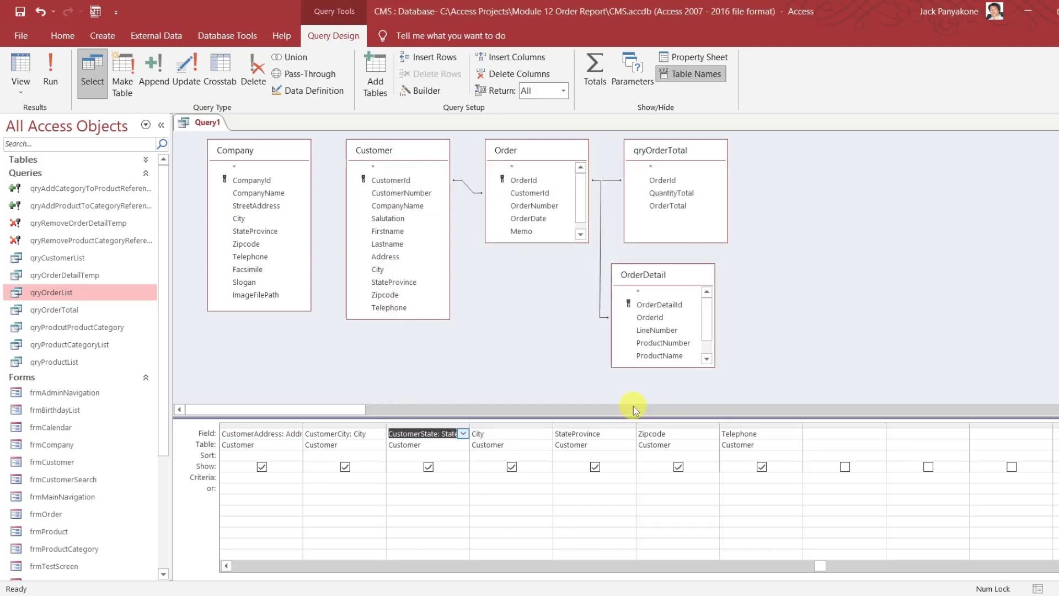
Replace the unaliased Customer City column's field expression with CustomerZipcode:Zipcode
key(Tab)
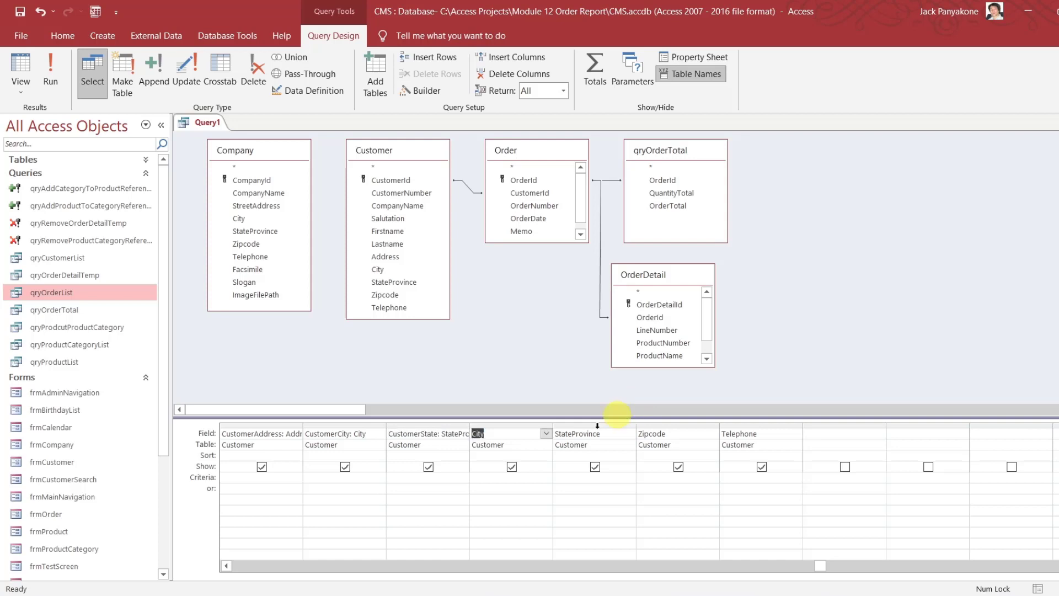
right_click(540, 434)
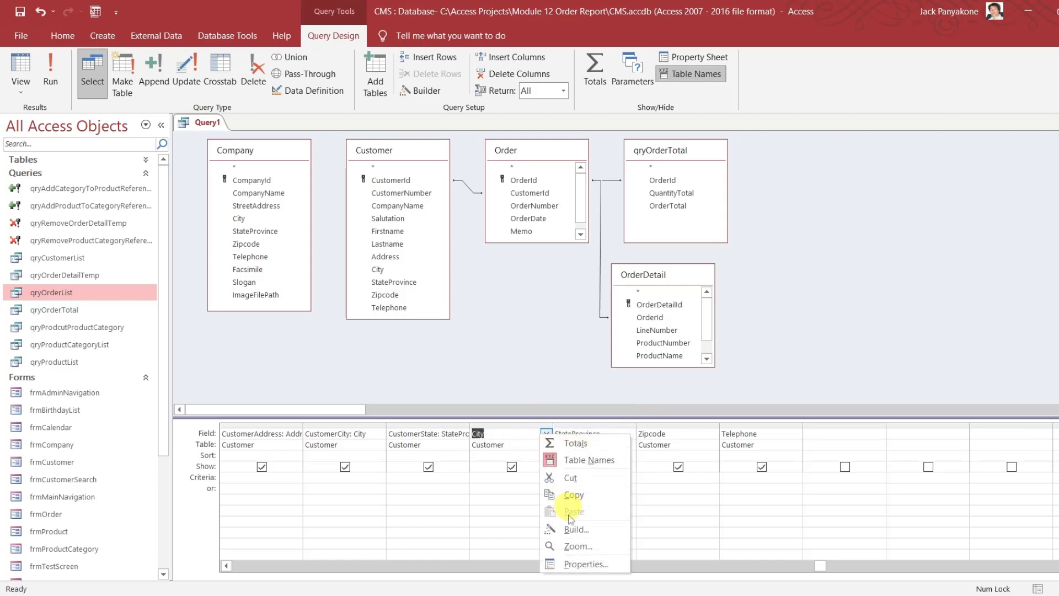
click(574, 547)
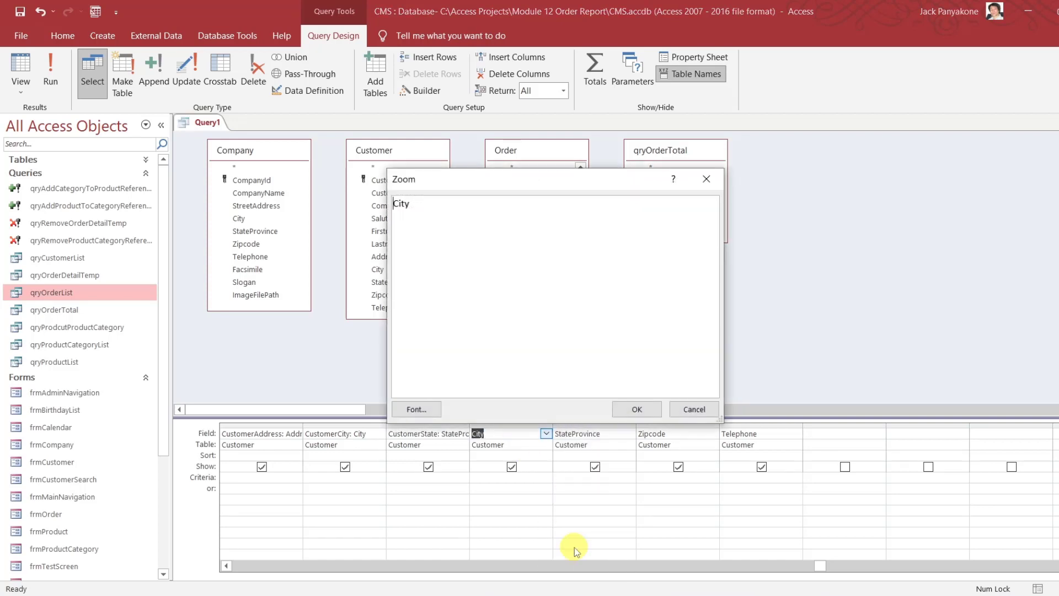
text(CustomerCipcode:Zipcode)
key(Delete)
key(Delete)
click(624, 410)
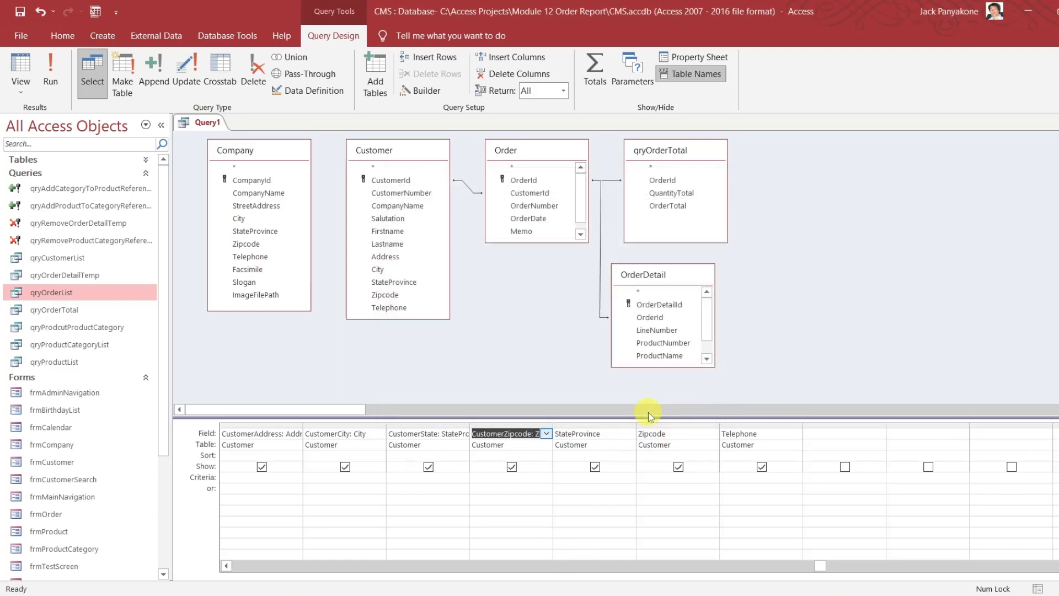
Replace the Customer StateProvince column's field expression, to the right of CustomerZipcode, with CustomerTelephone: Telephone
right_click(616, 436)
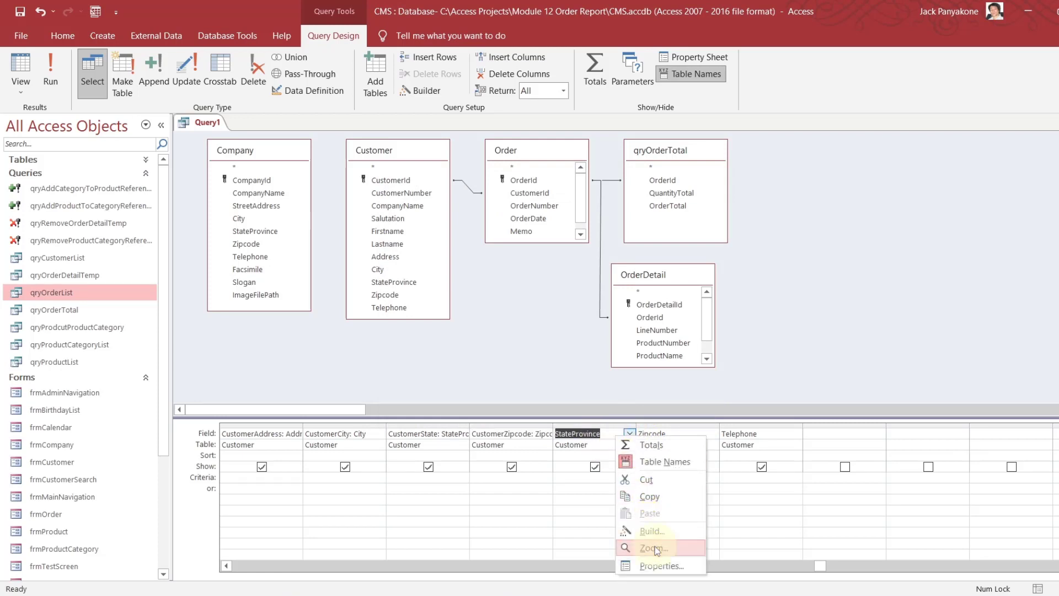
click(654, 548)
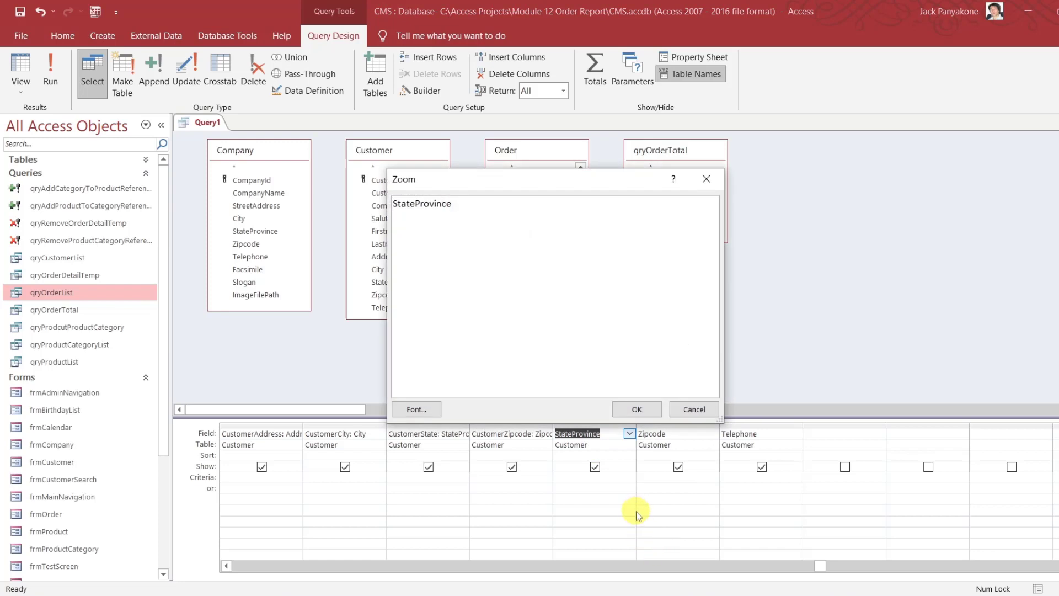
text(Customer)
text(Tele)
text(phone:)
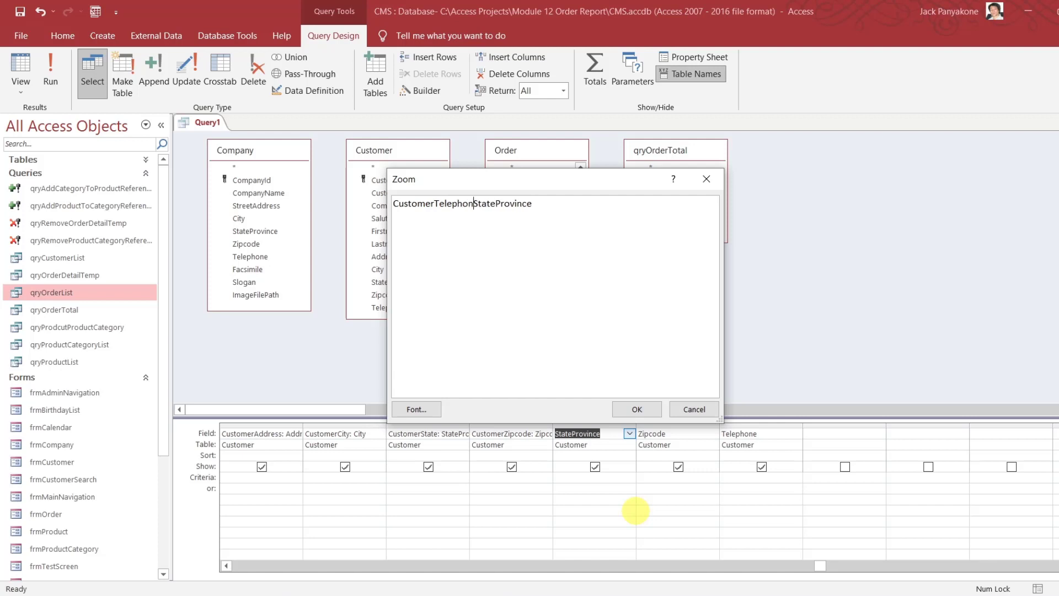
text( Telephone)
key(Delete)
key(Delete)
key(Delete)
key(Delete)
key(Delete)
key(Delete)
key(Delete)
key(Delete)
key(Delete)
key(Delete)
key(Delete)
key(Delete)
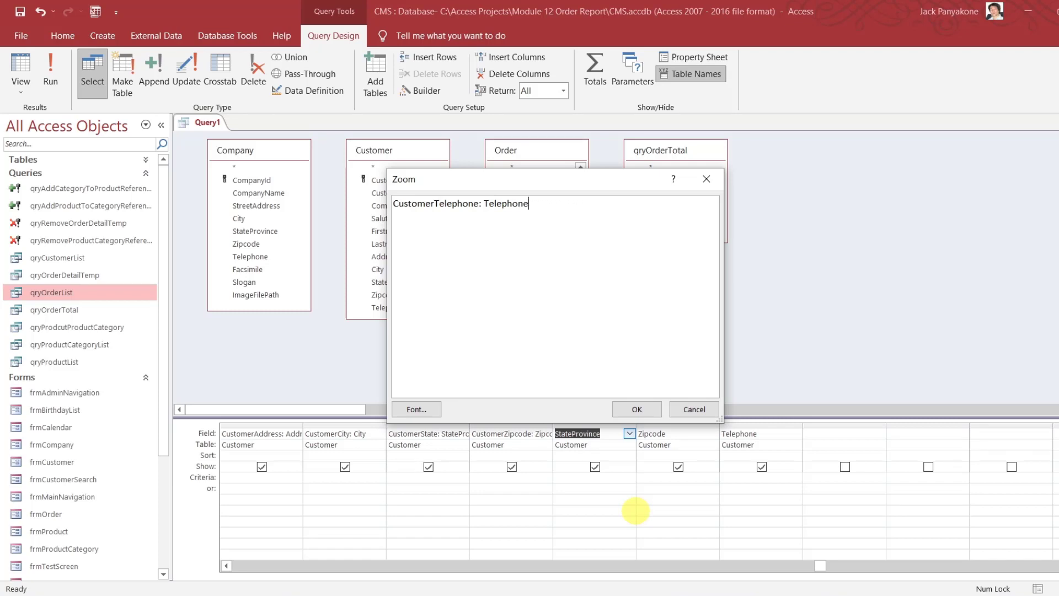
click(630, 411)
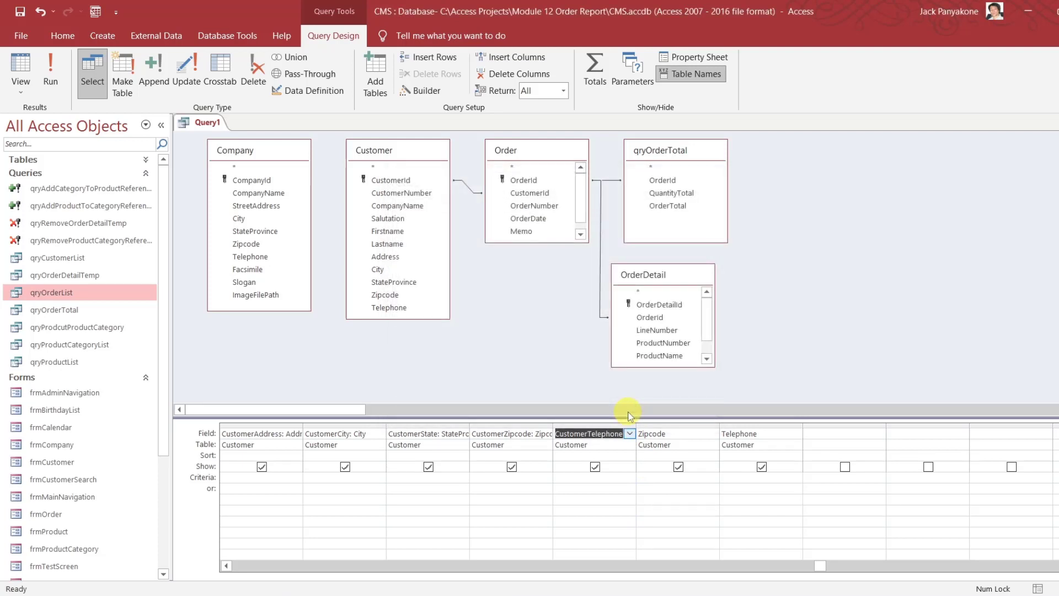
Clear the leftover unaliased Customer Zipcode and Telephone columns from the query grid
key(Tab)
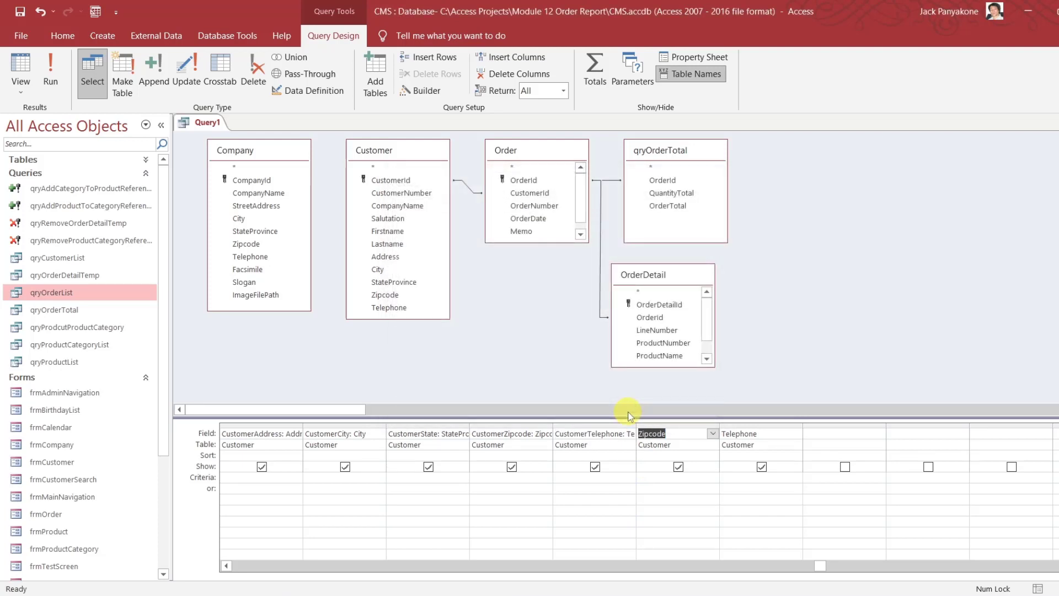
key(Delete)
key(Tab)
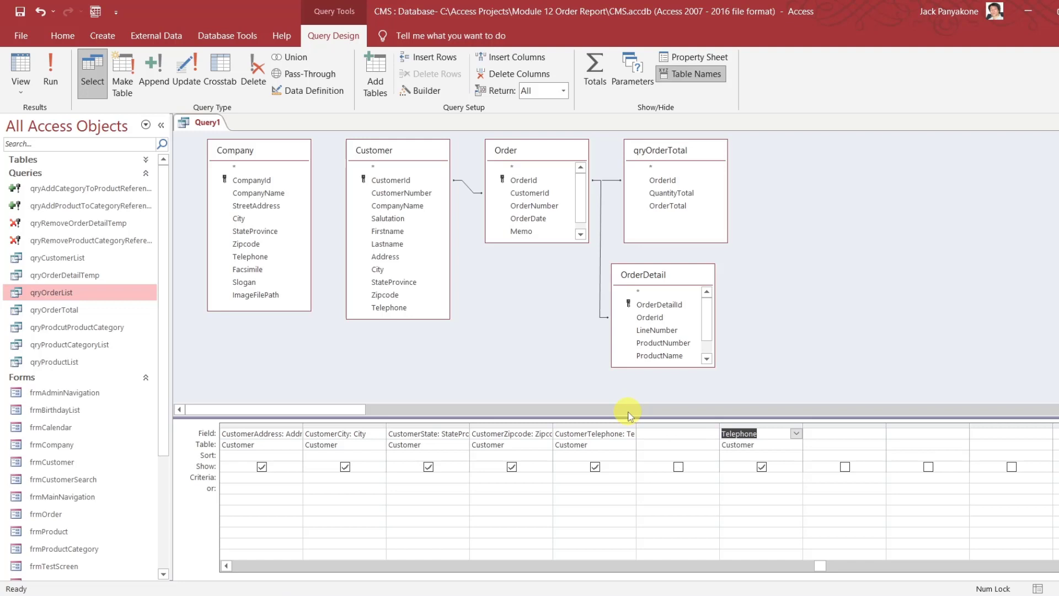
key(Delete)
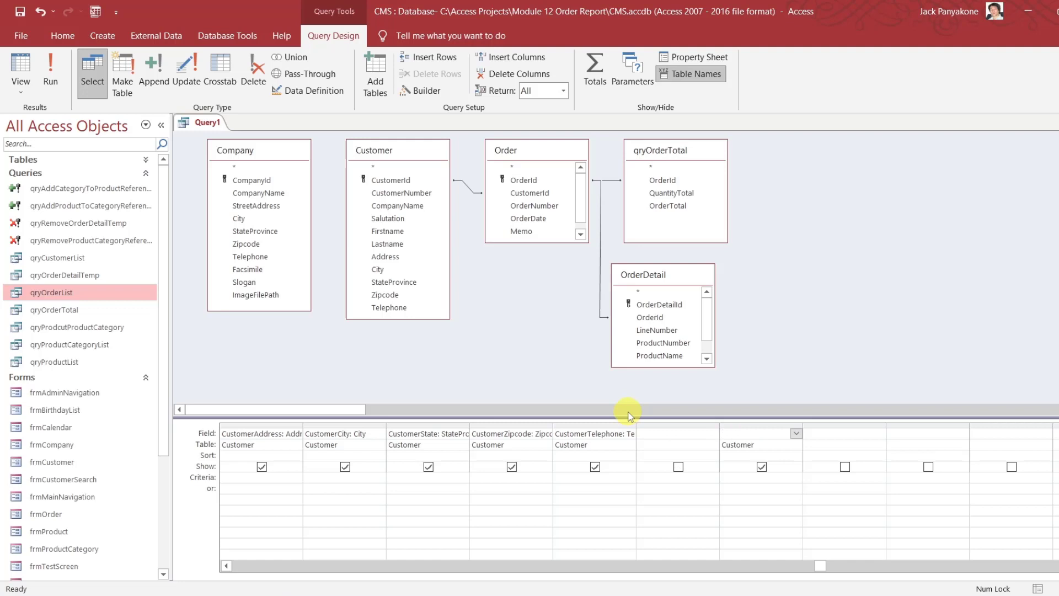
click(653, 434)
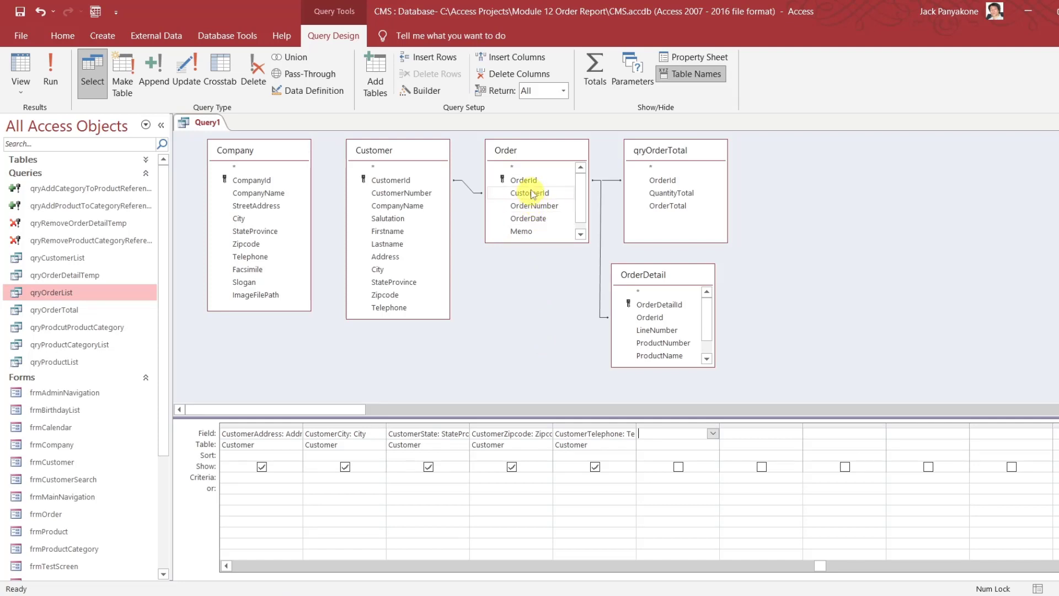
Add OrderNumber, OrderDate, Memo and OrderStatus from the Order table to the query grid, enlarging the table's field list to show all fields
double_click(533, 208)
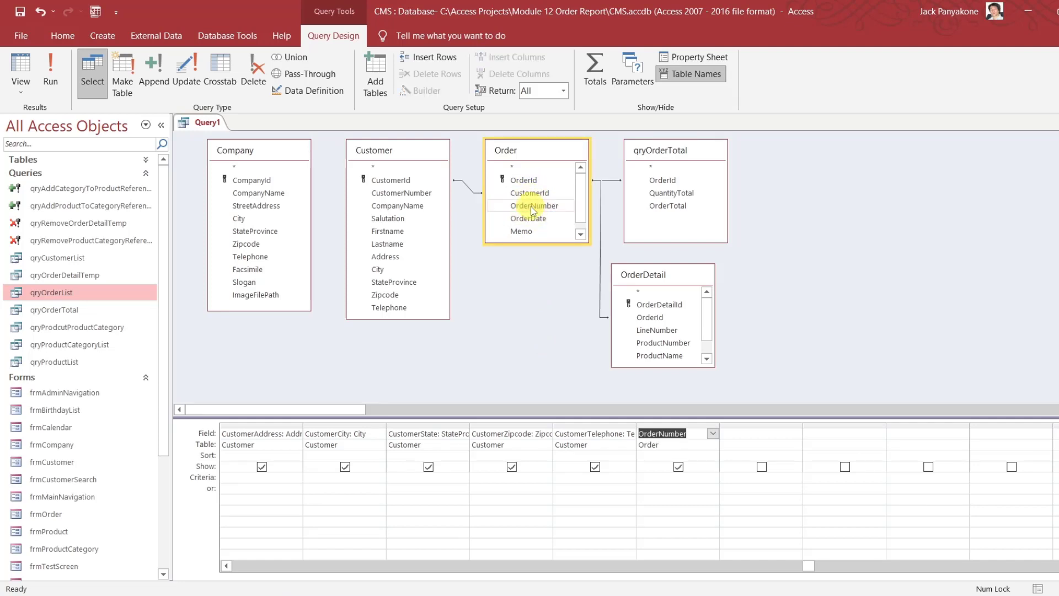
drag(529, 241, 531, 276)
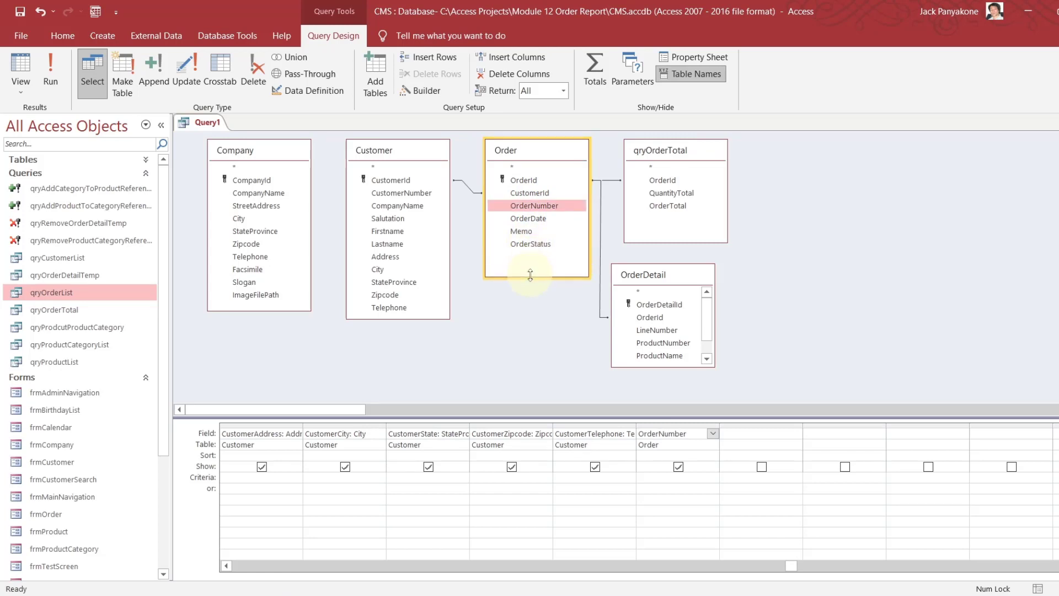
click(529, 221)
double_click(528, 220)
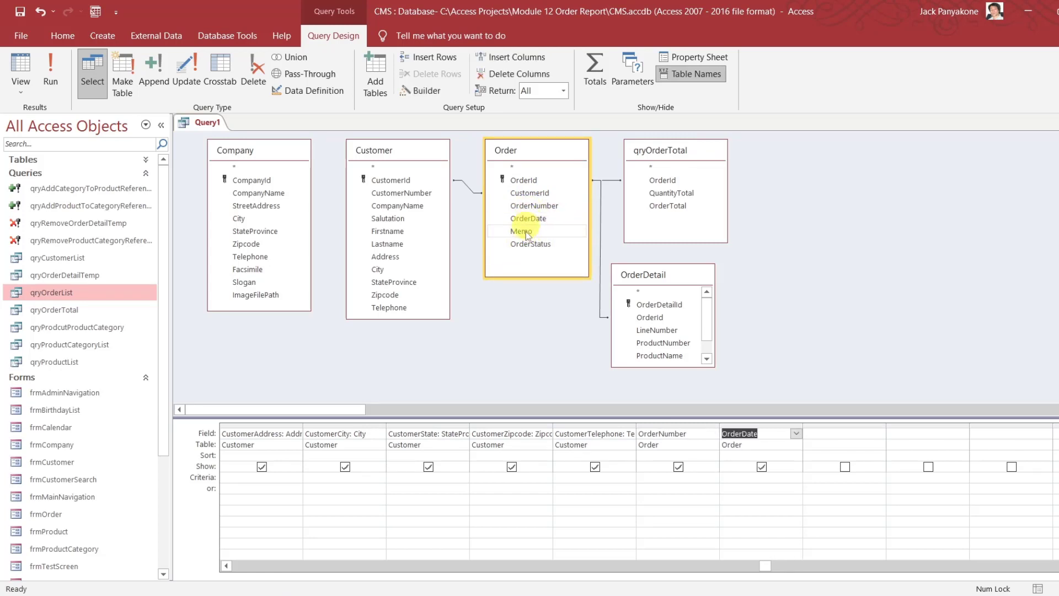
double_click(524, 231)
double_click(527, 245)
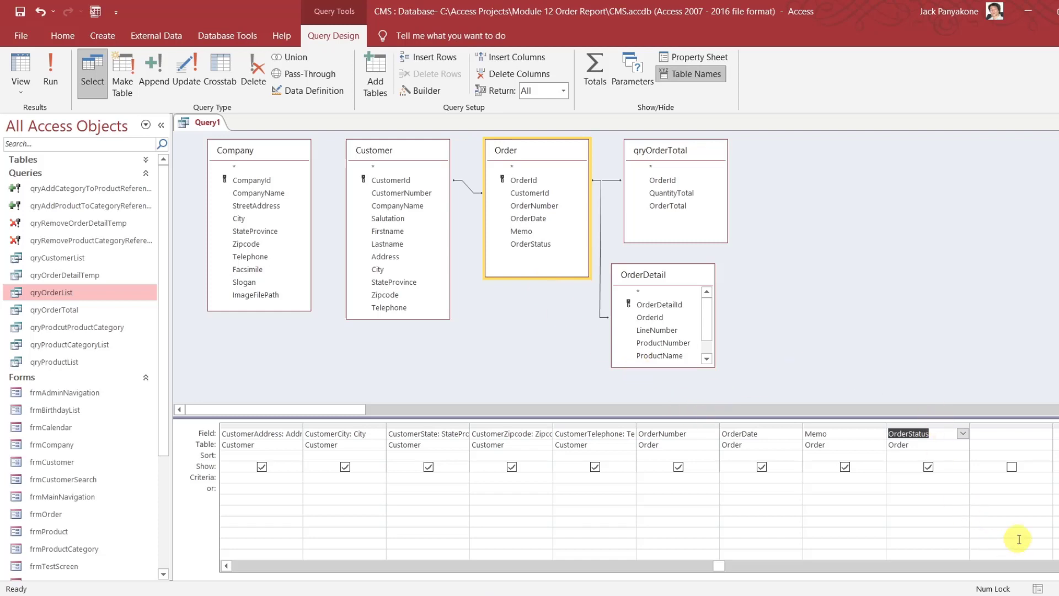
Add OrderTotal from qryOrderTotal, followed by LineNumber, ProductNumber, ProductName, UnitPrice and Quantity from OrderDetail, to the query grid
scroll(1015, 538, right, 2)
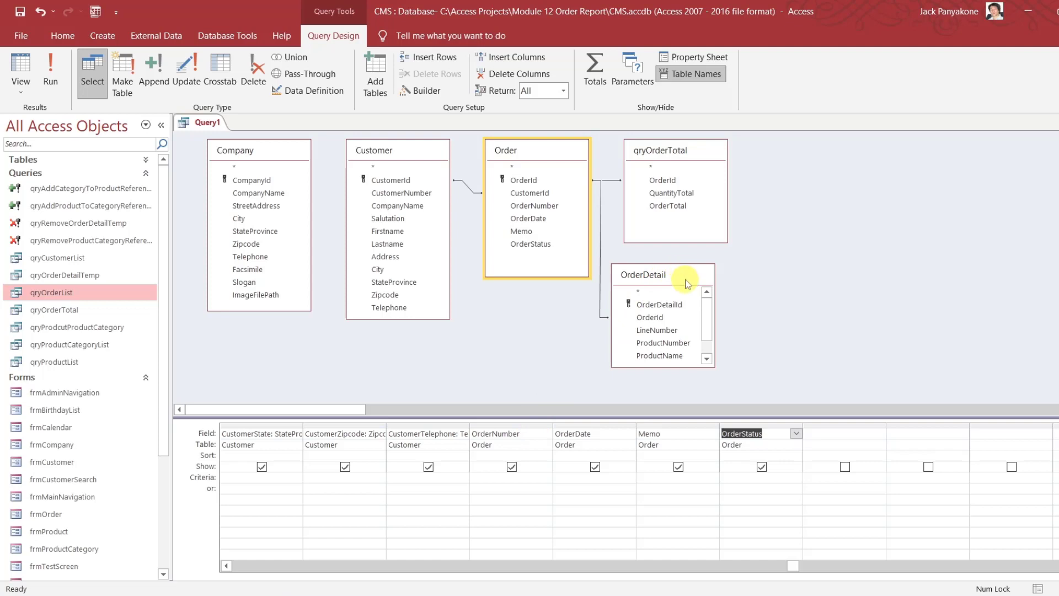
double_click(675, 206)
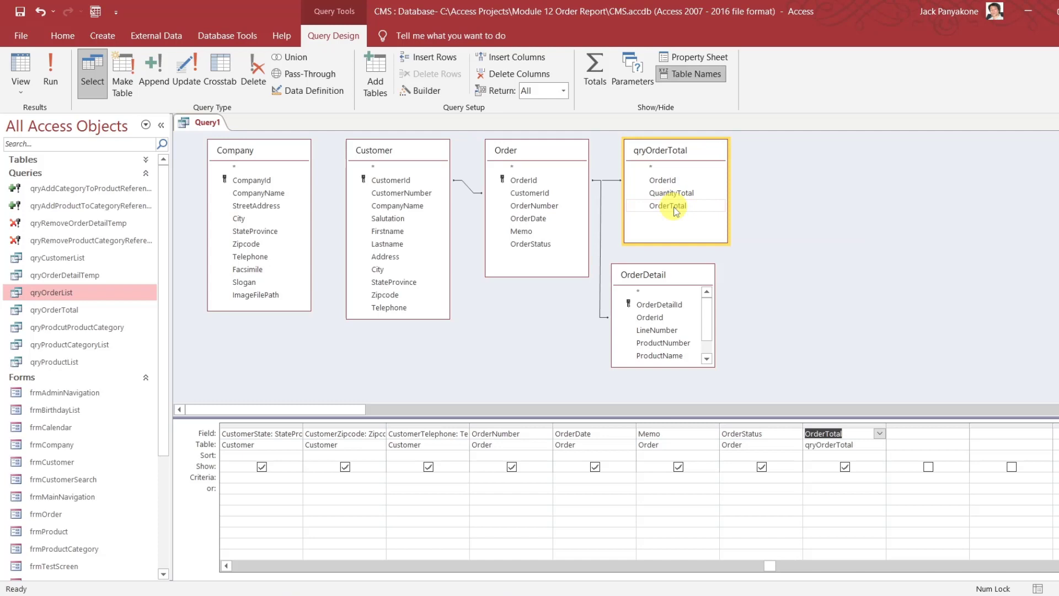
drag(708, 314, 710, 340)
click(662, 308)
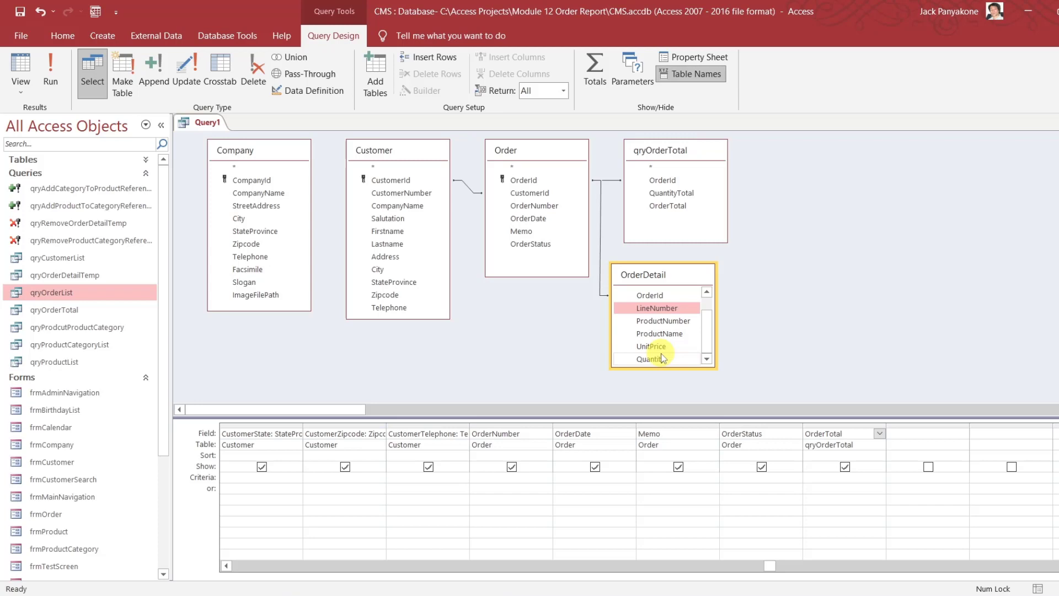
key(Caps_Lock)
shift+click(661, 362)
drag(660, 361, 899, 436)
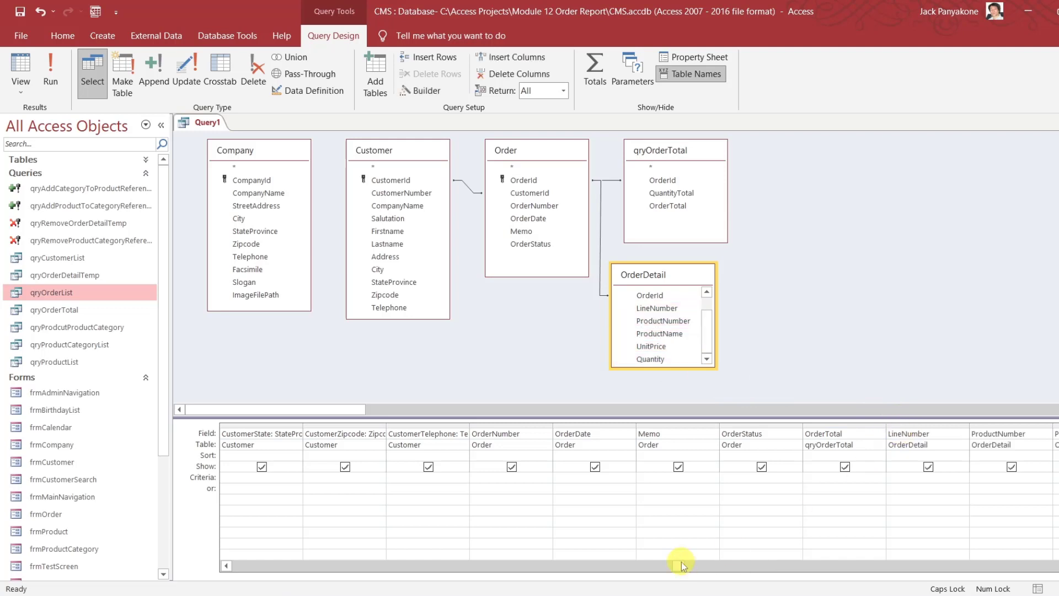
Add a calculated column after Quantity with the expression SubTotal: unitprice * quantity
drag(682, 563, 815, 552)
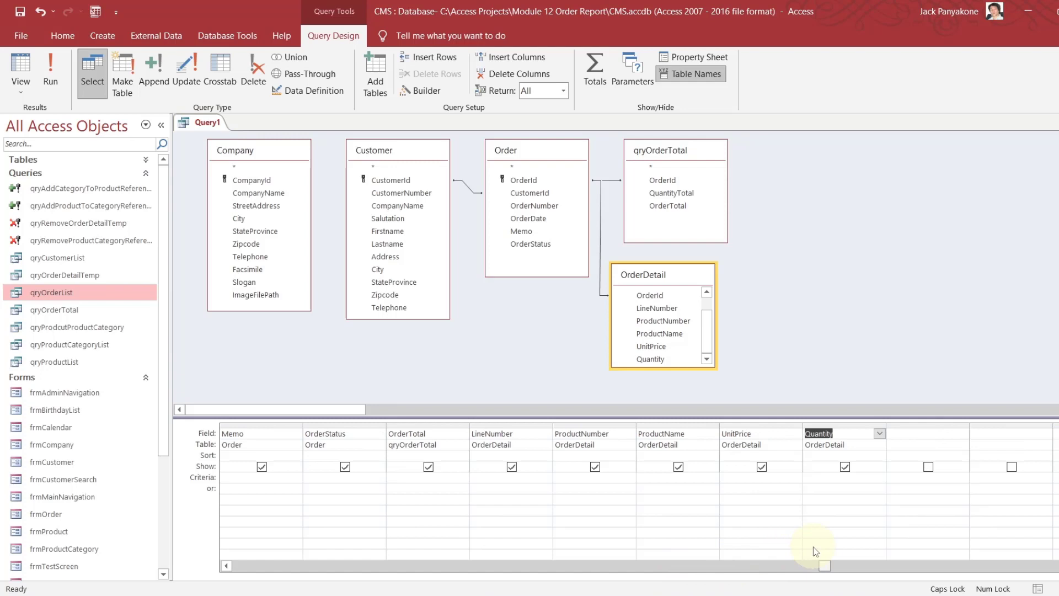
click(899, 434)
right_click(900, 434)
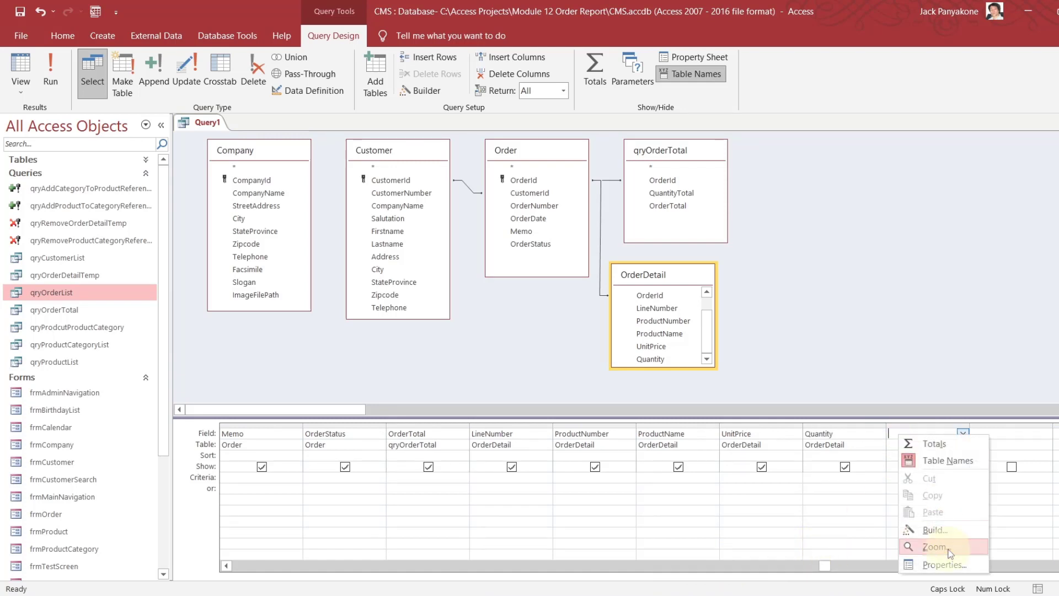
click(949, 551)
text(sU)
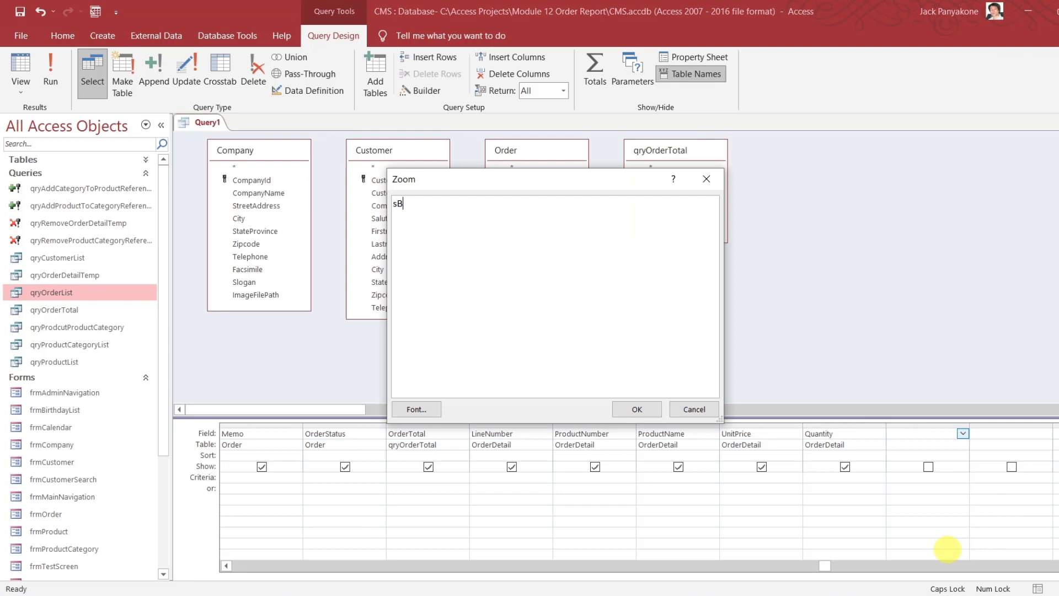
key(BackSpace)
key(BackSpace)
text(sU)
key(BackSpace)
key(BackSpace)
key(Caps_Lock)
text(SubTotal: unitprice )
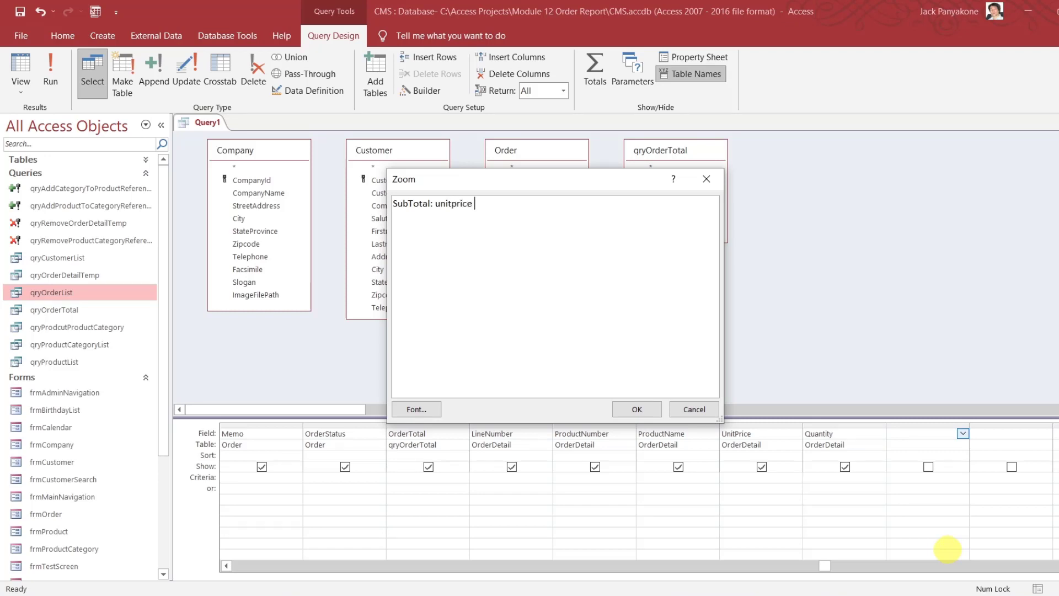
text(* quantity)
click(637, 409)
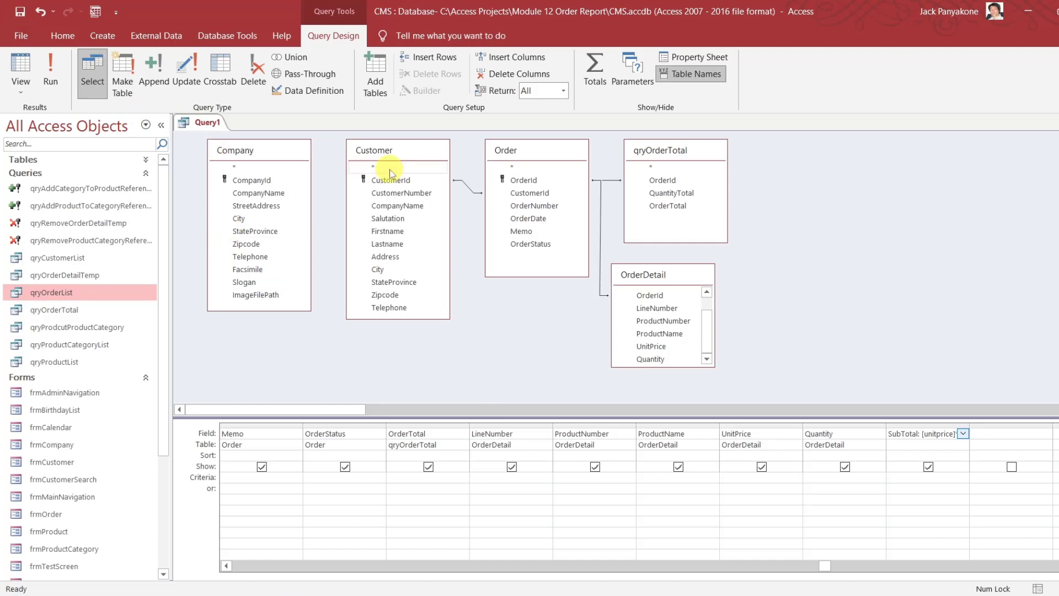
Save the query as qryOrderInvoice and close it
key(ctrl+s)
text(qry)
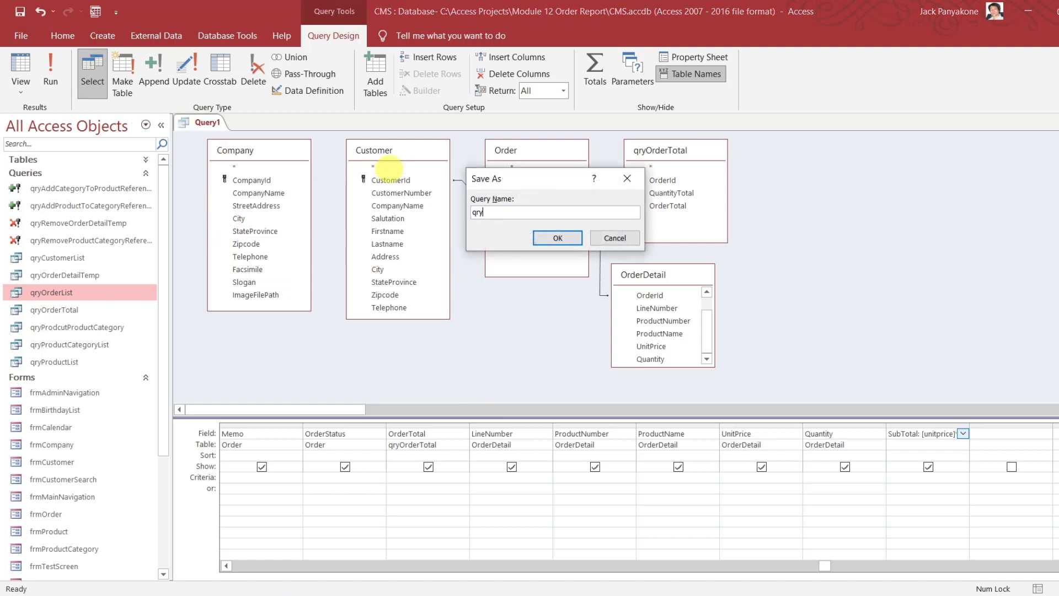
text(OrderInvoice)
key(Return)
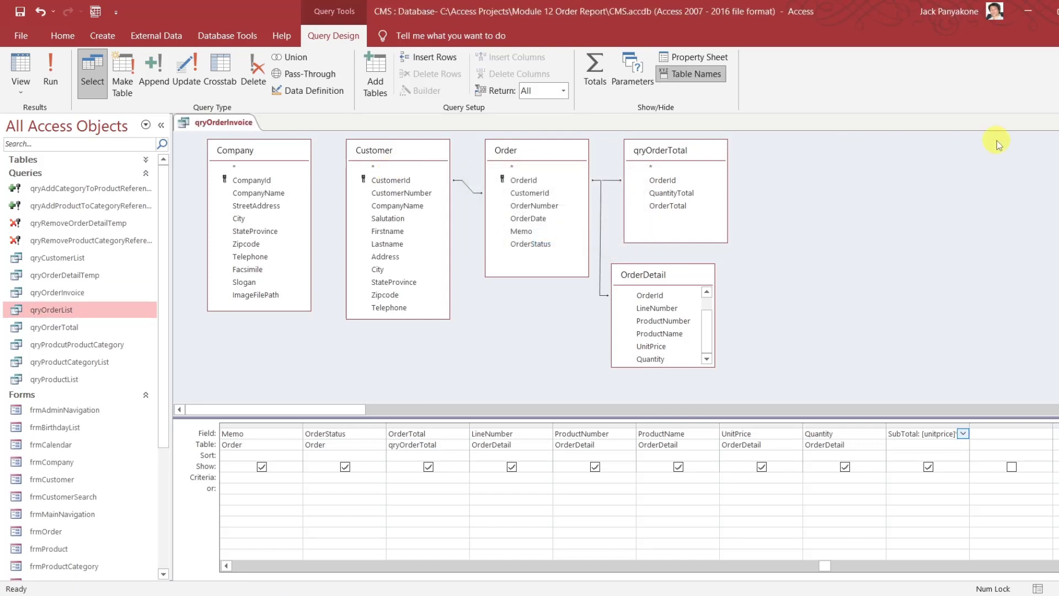
click(1058, 122)
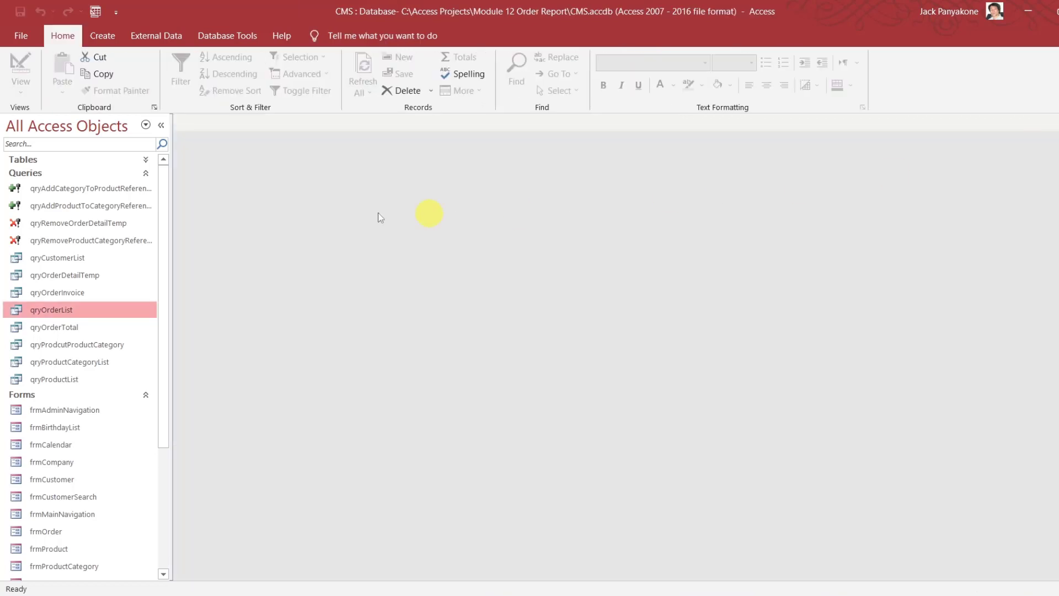
Collapse the Queries group of database objects and create a new blank report in design view
click(147, 174)
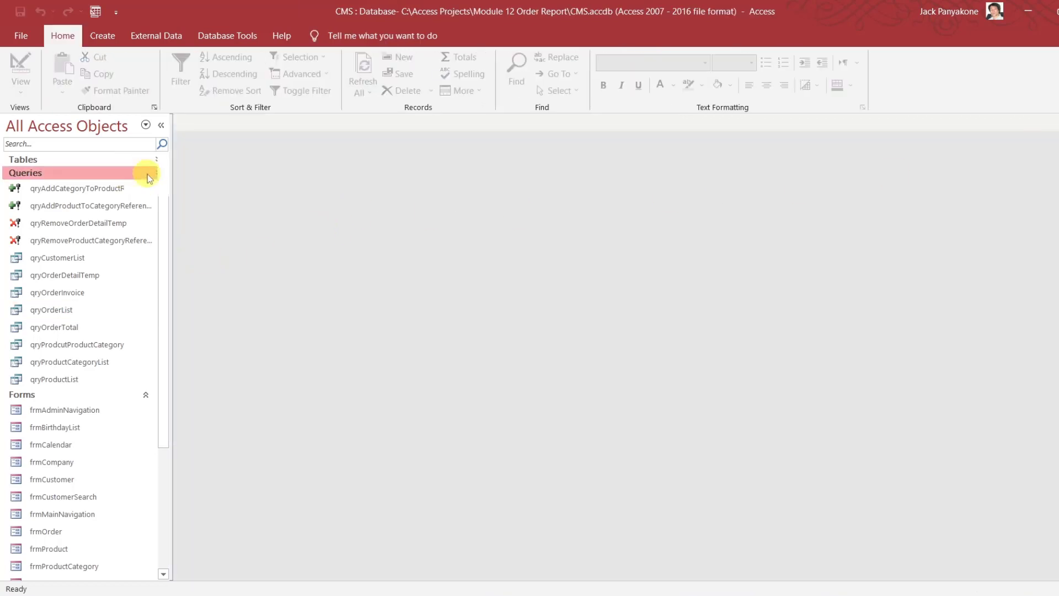
click(115, 39)
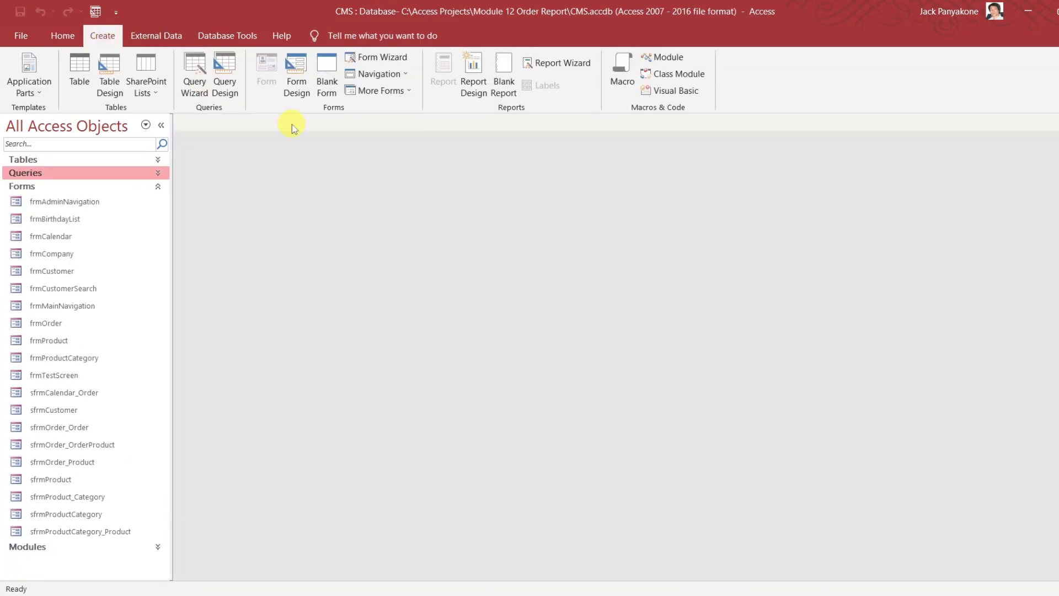
click(474, 77)
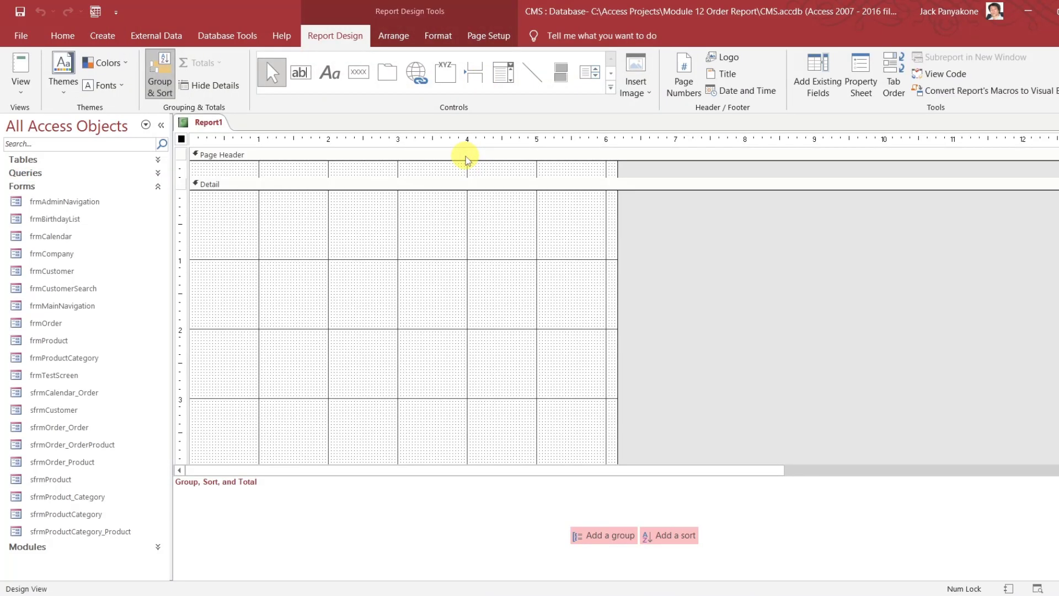
Set the new report's Record Source property to qryOrderInvoice
right_click(639, 218)
click(688, 365)
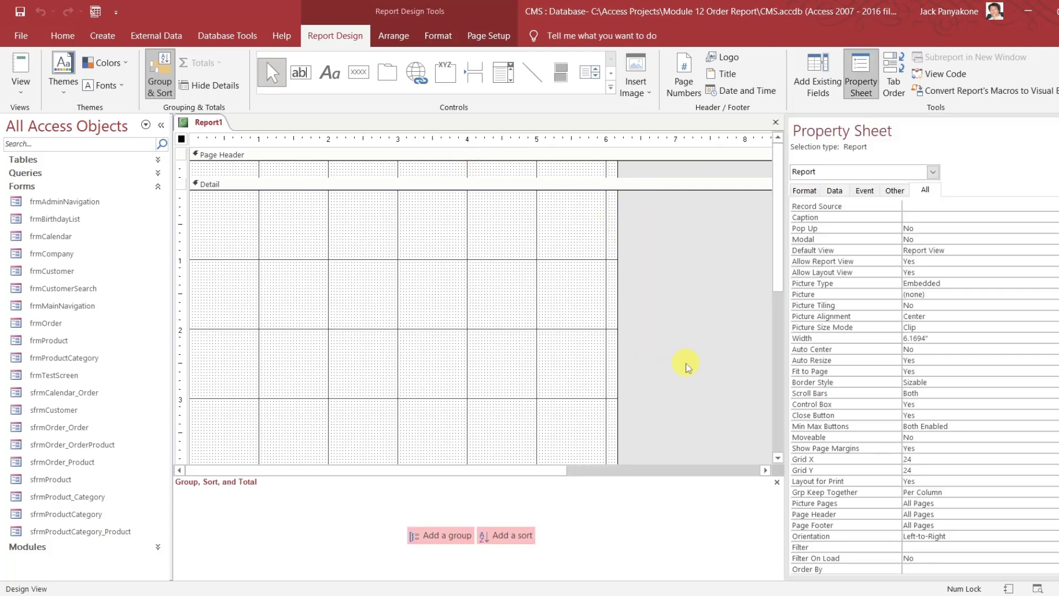
click(992, 208)
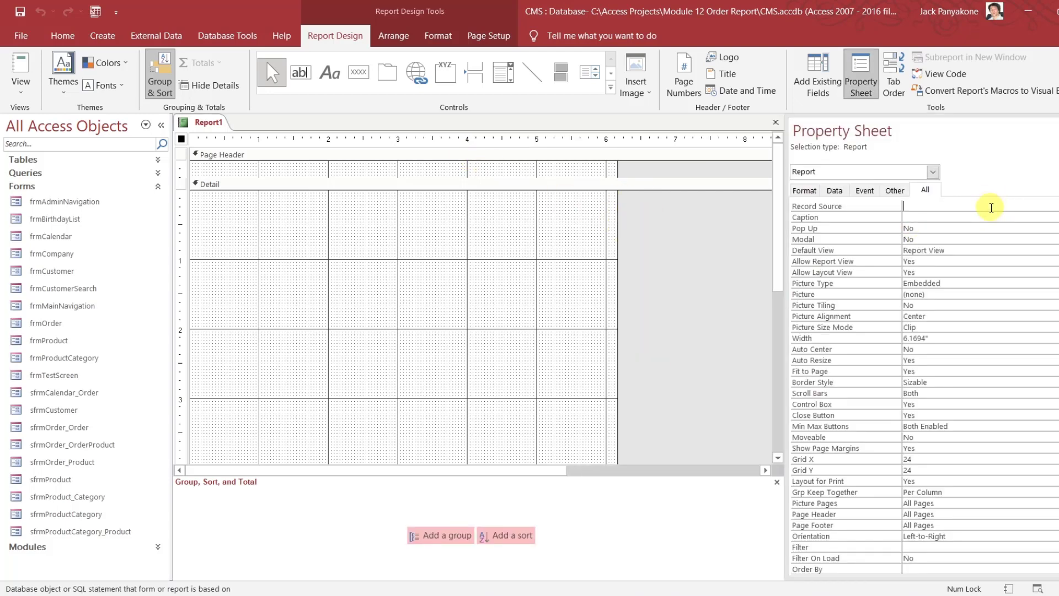
text(qryorder)
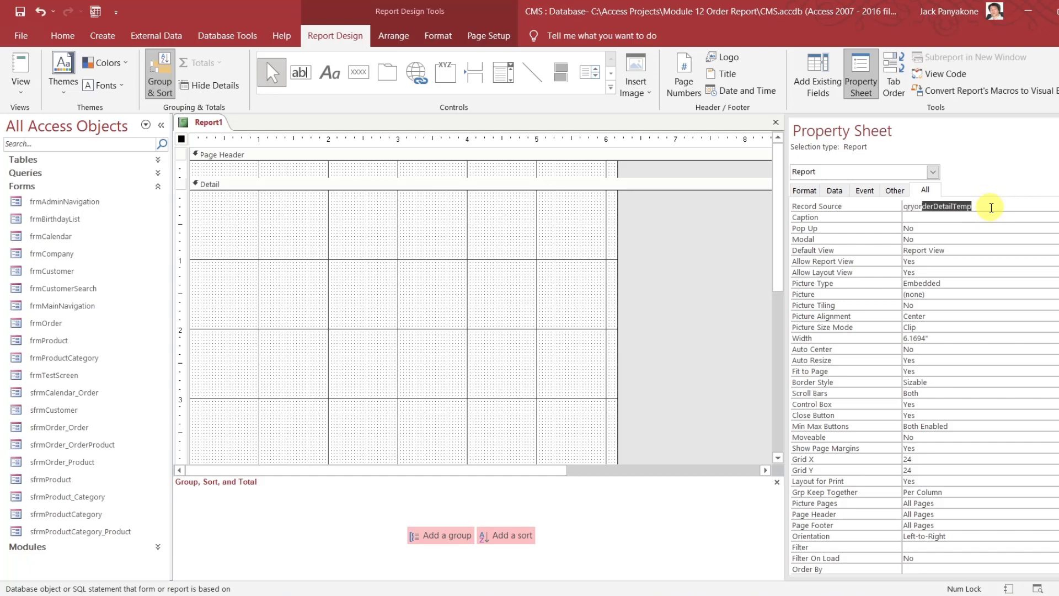
text(invoic)
key(Return)
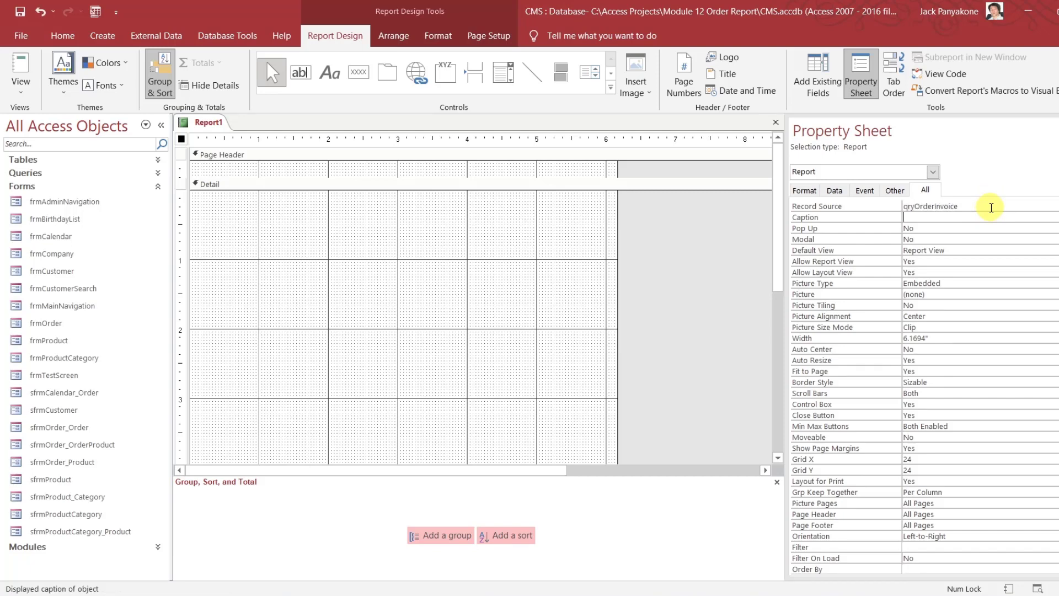
click(701, 231)
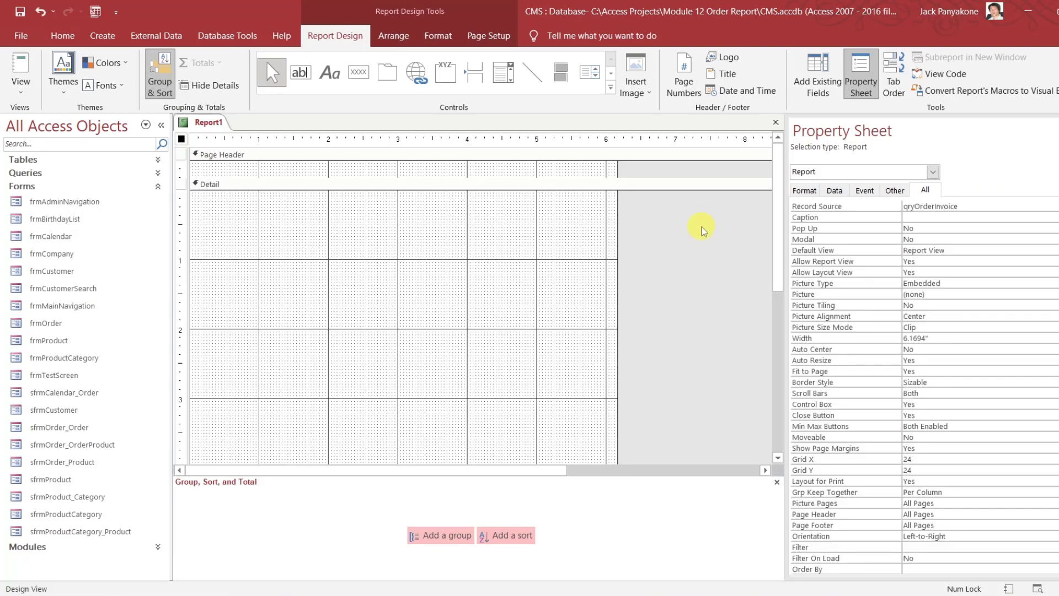
Save the report as rptOrderInvoice
key(ctrl+s)
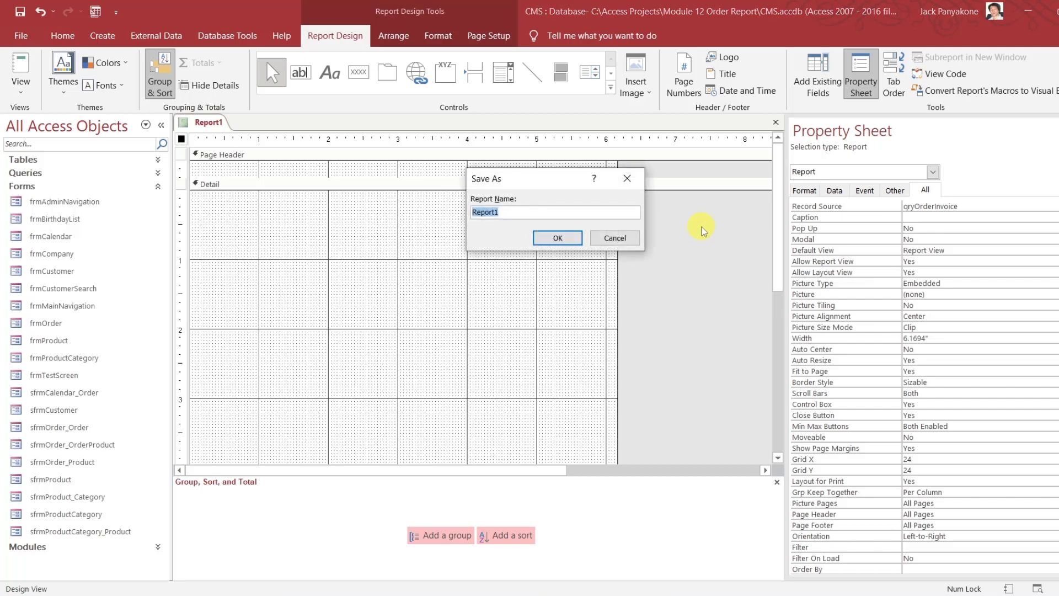
text(rptOrderInvoice)
key(Return)
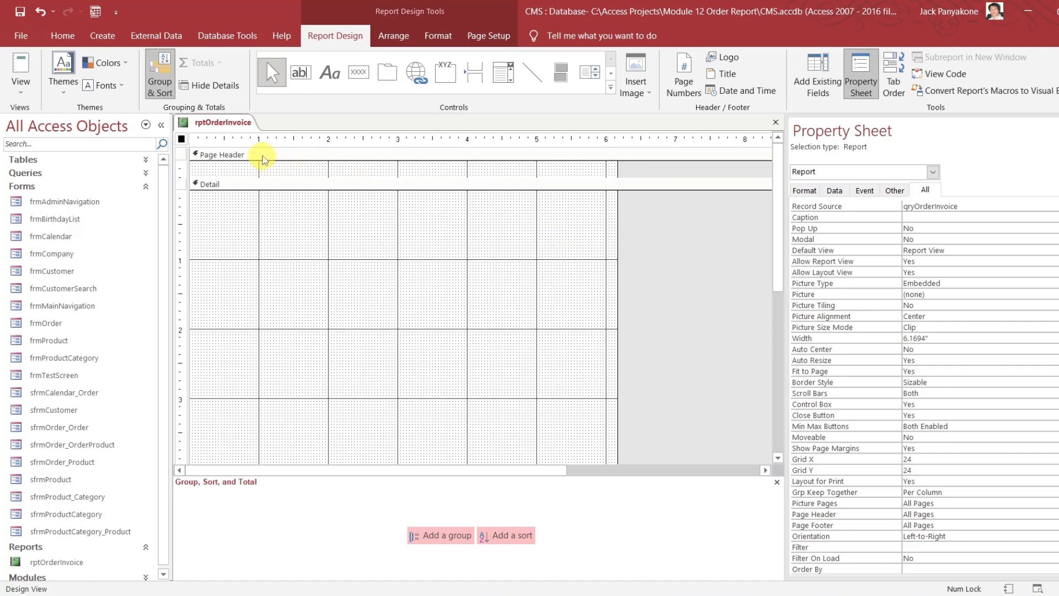
click(263, 156)
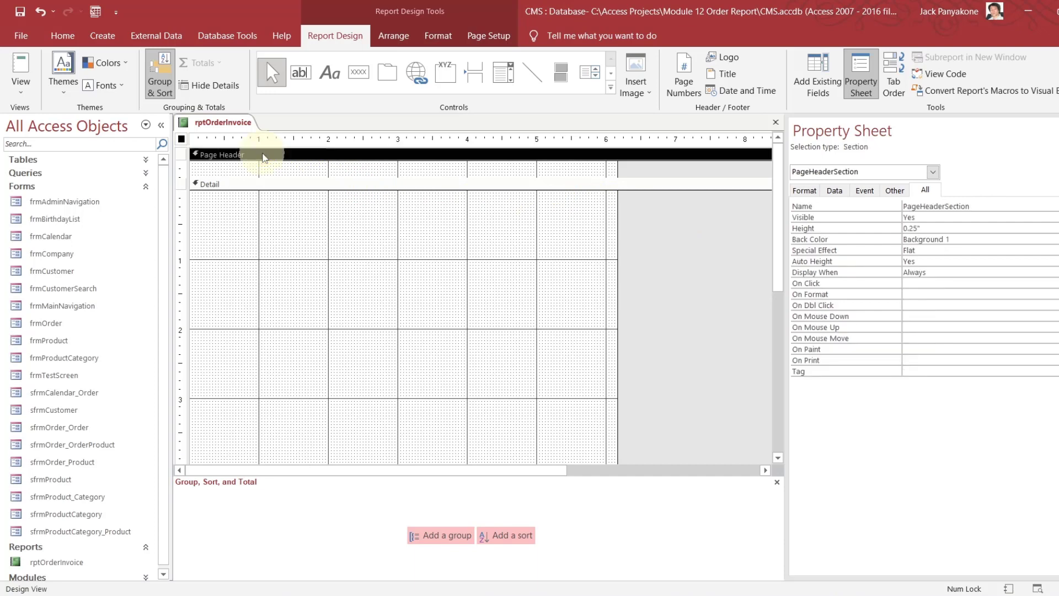
right_click(263, 156)
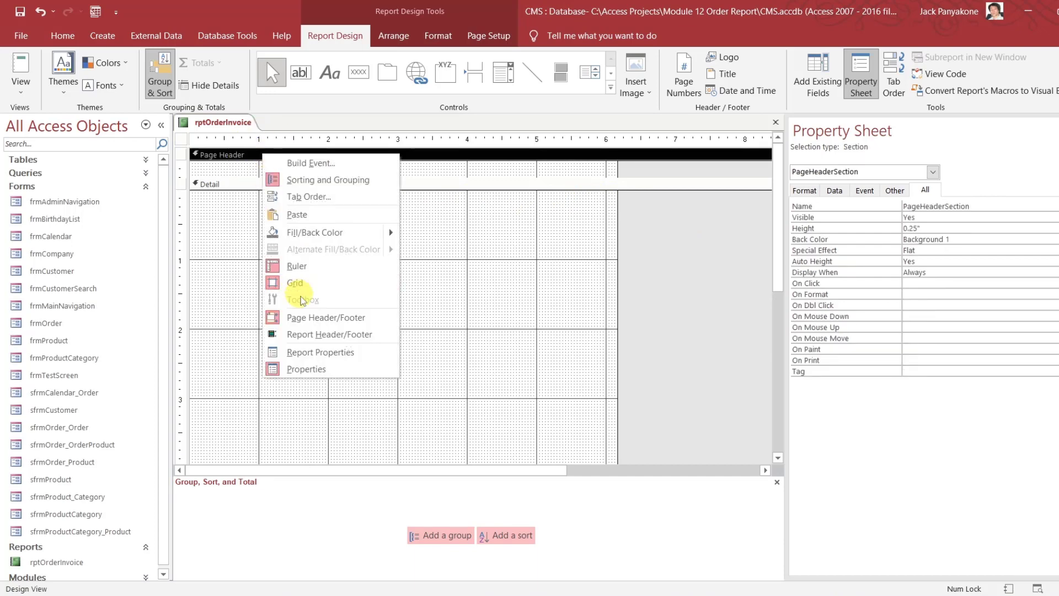
click(309, 334)
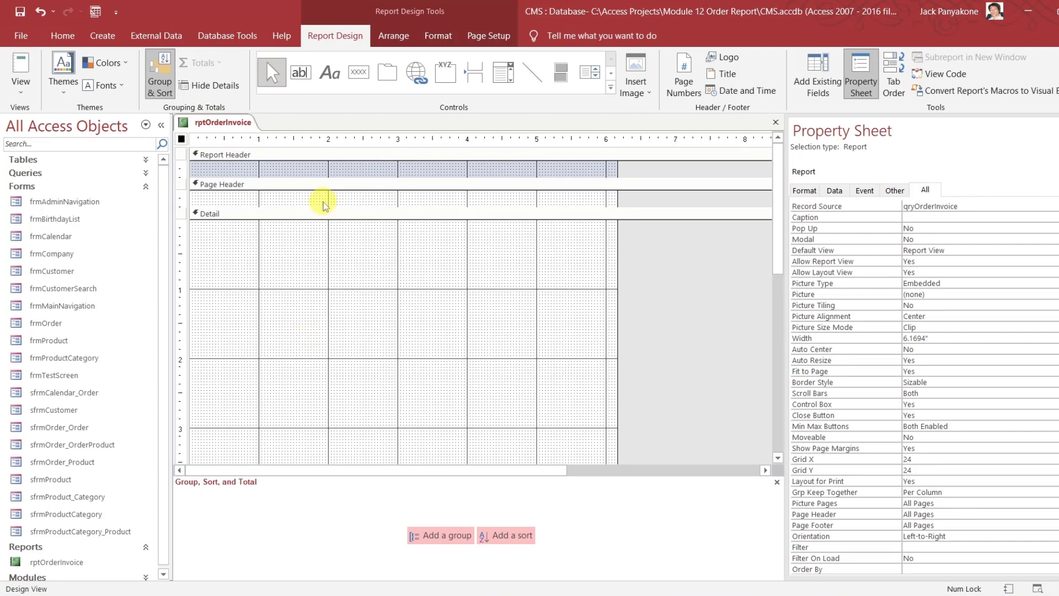
key(ctrl+z)
right_click(311, 157)
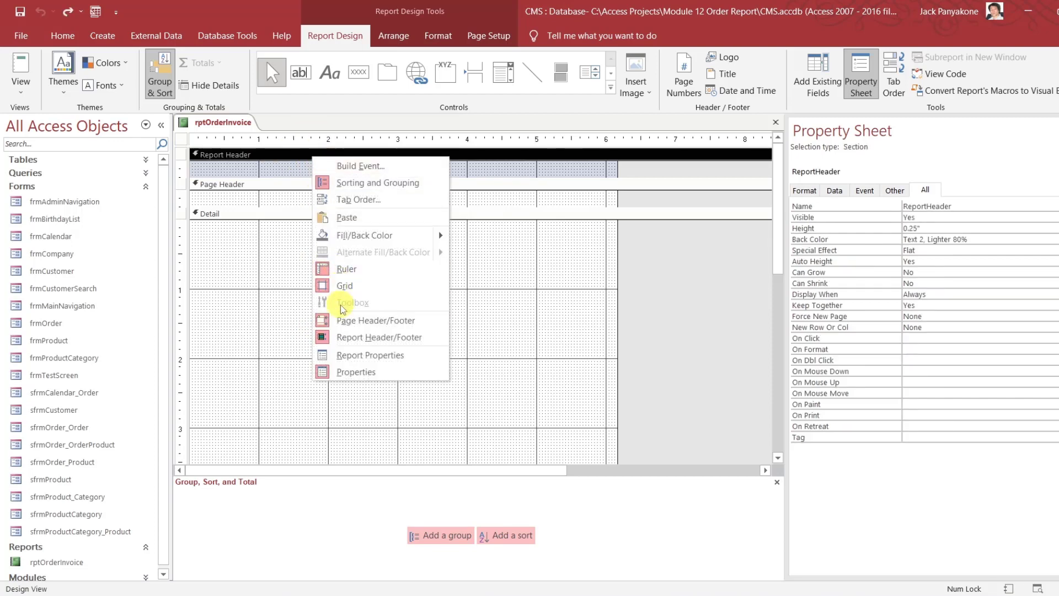
click(343, 338)
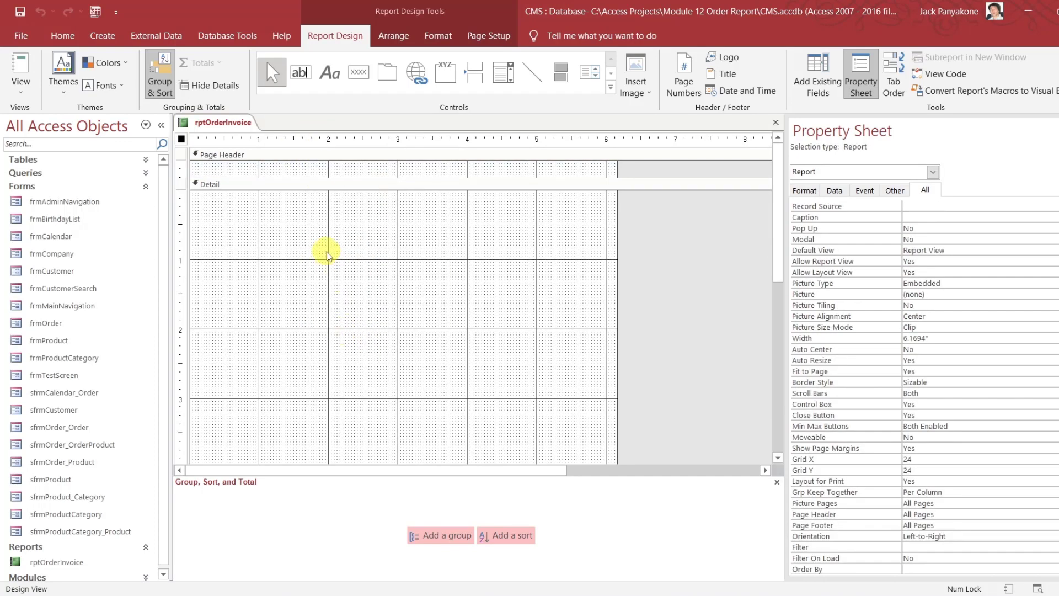
Enlarge the page header to about 1.42" high and copy the logo image and header label from frmMainNavigation's form header into it
drag(324, 178, 320, 259)
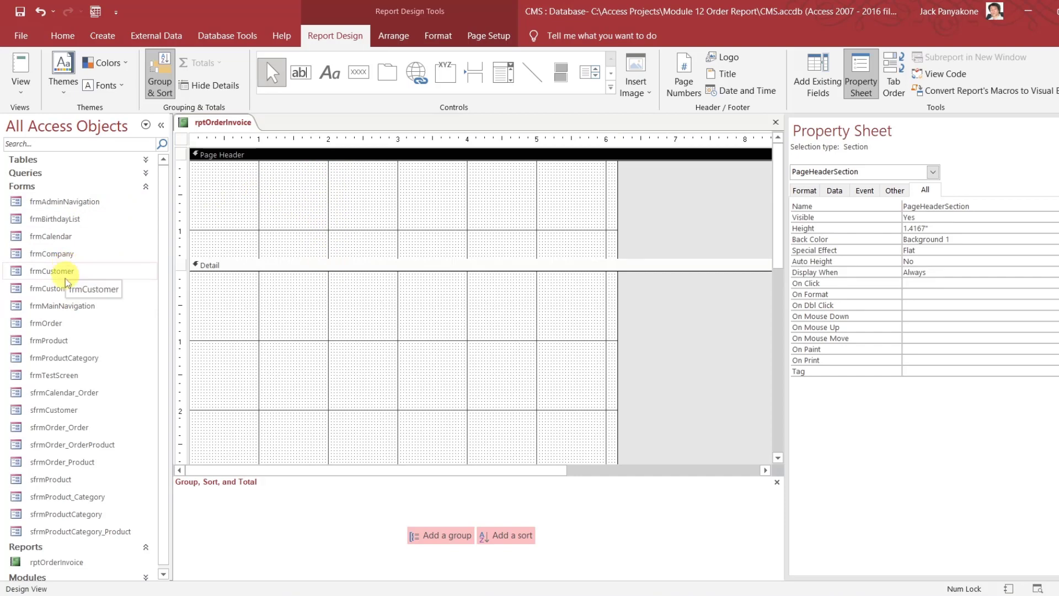
click(67, 308)
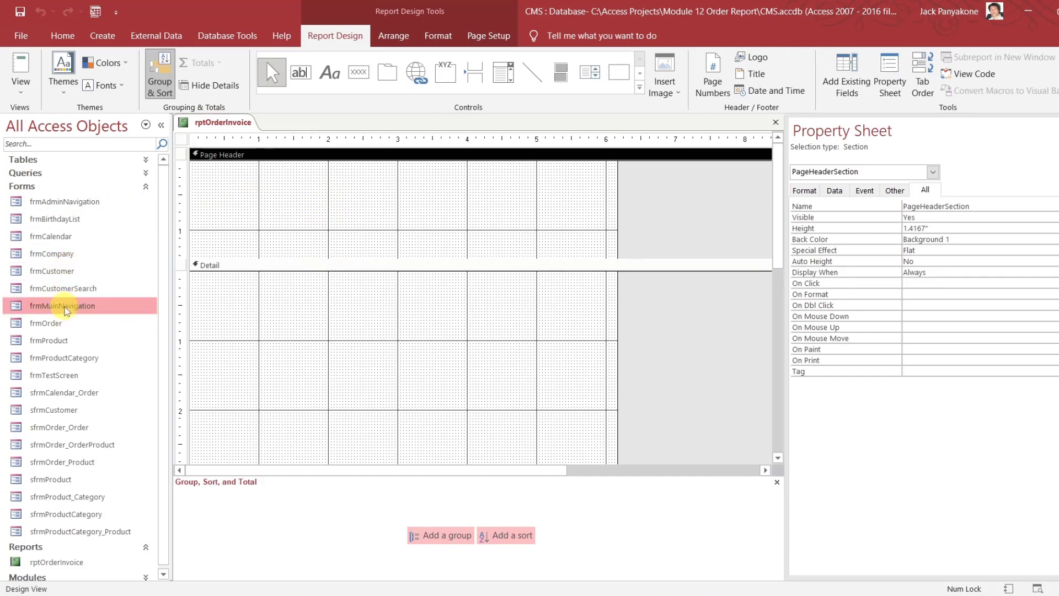
right_click(66, 309)
click(99, 351)
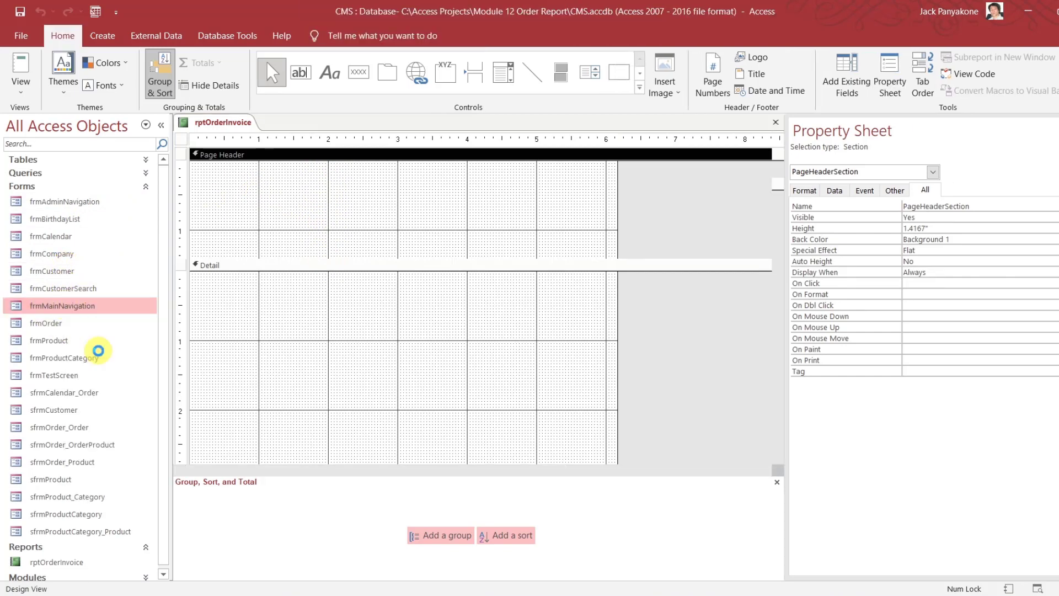
click(208, 184)
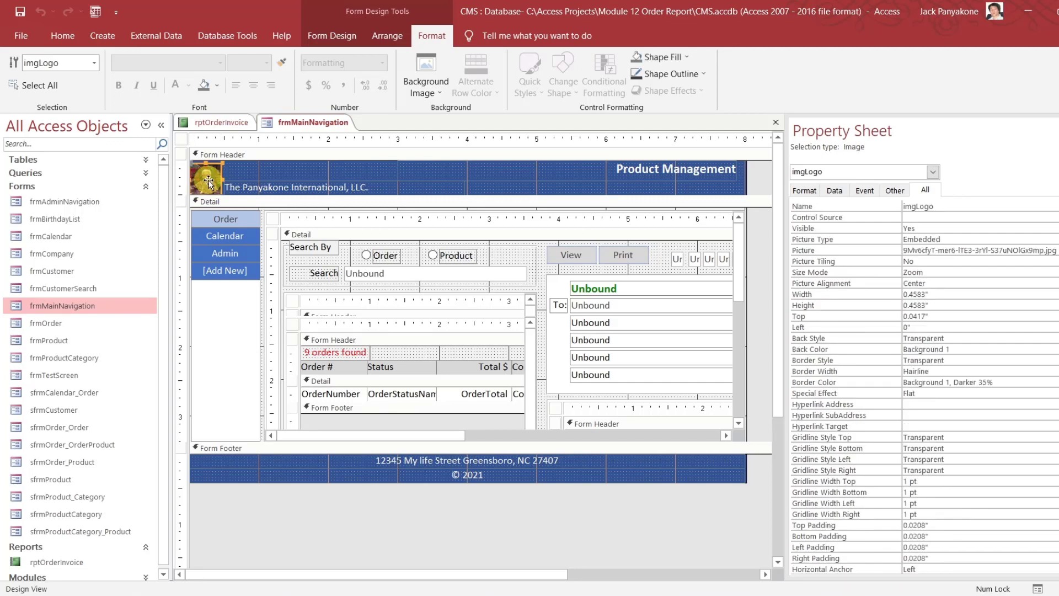
shift+click(633, 174)
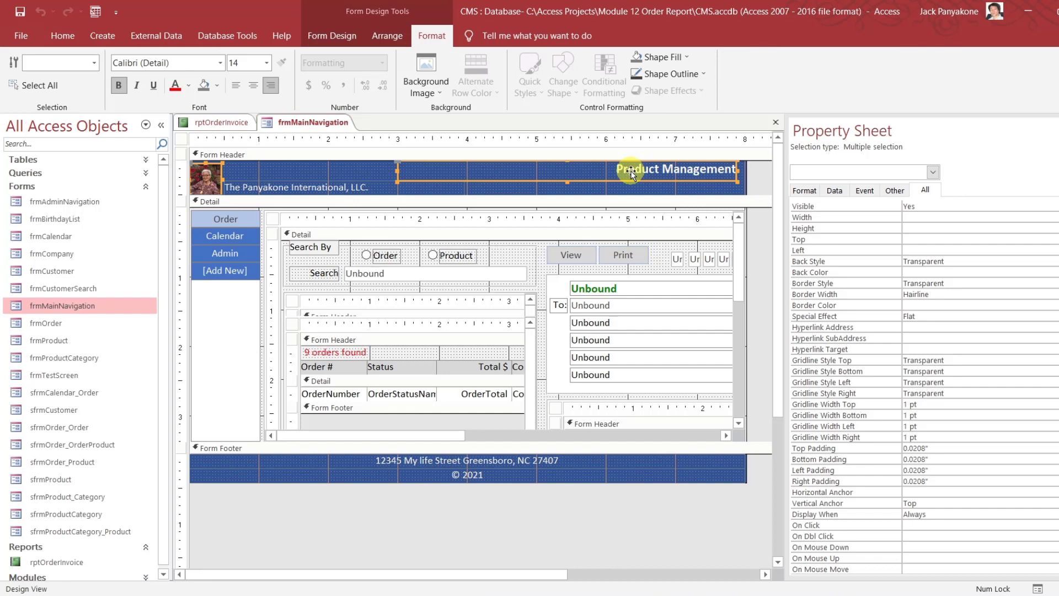
click(775, 122)
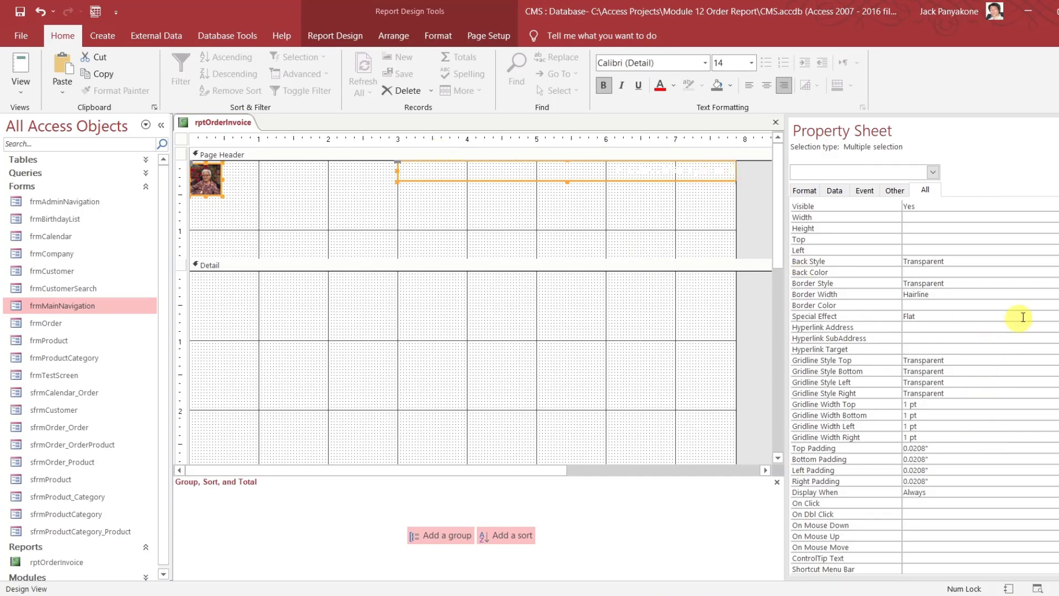
click(740, 206)
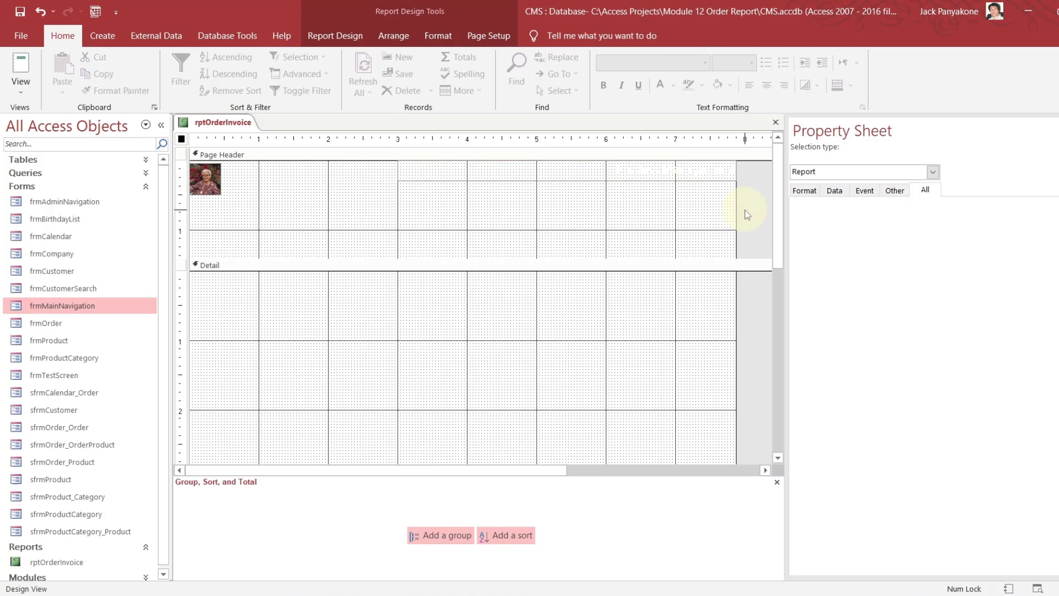
Set the Fore Color of the Product Management label in the page header to #000000
click(710, 178)
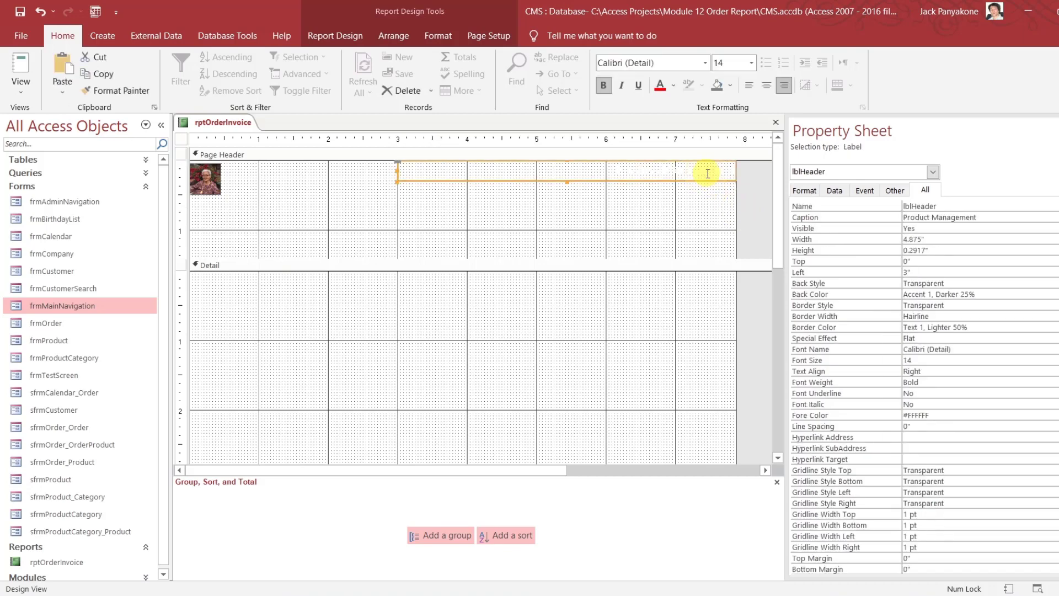
click(945, 412)
key(BackSpace)
key(BackSpace)
key(BackSpace)
key(BackSpace)
key(BackSpace)
key(BackSpace)
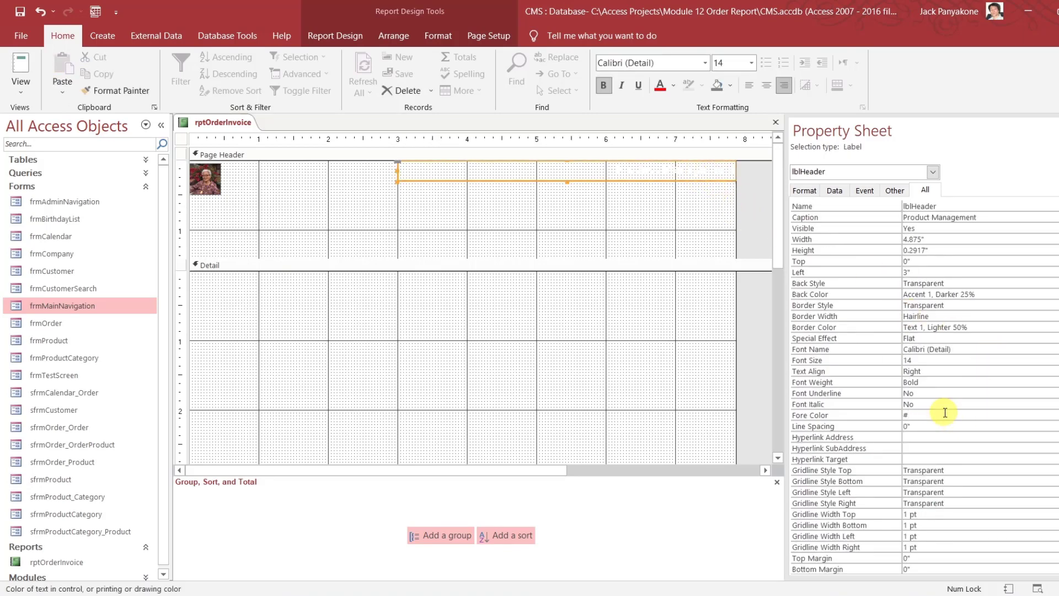
text()))
text(000000)
key(Return)
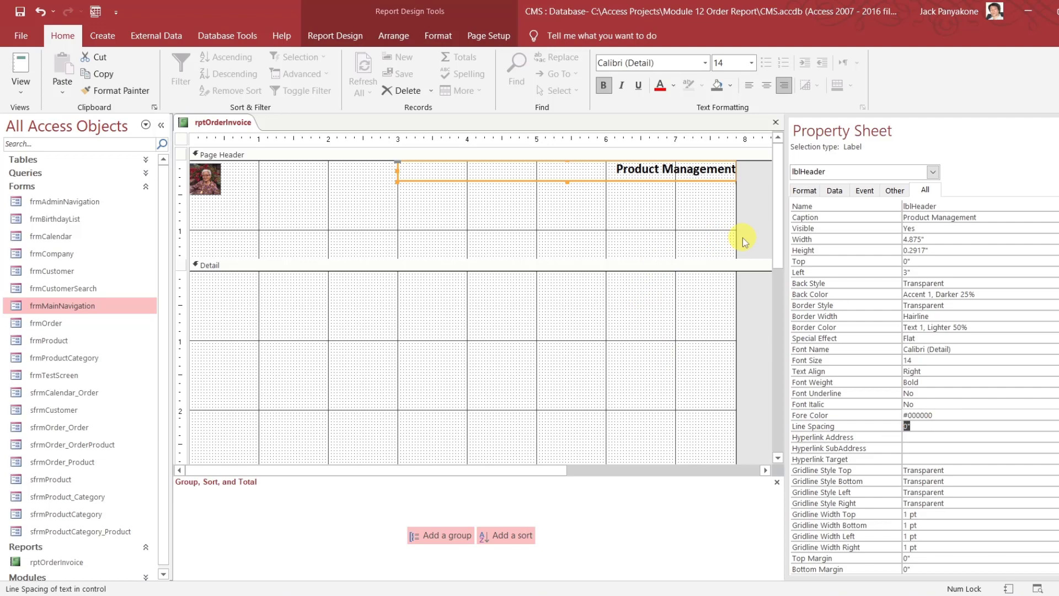
click(613, 234)
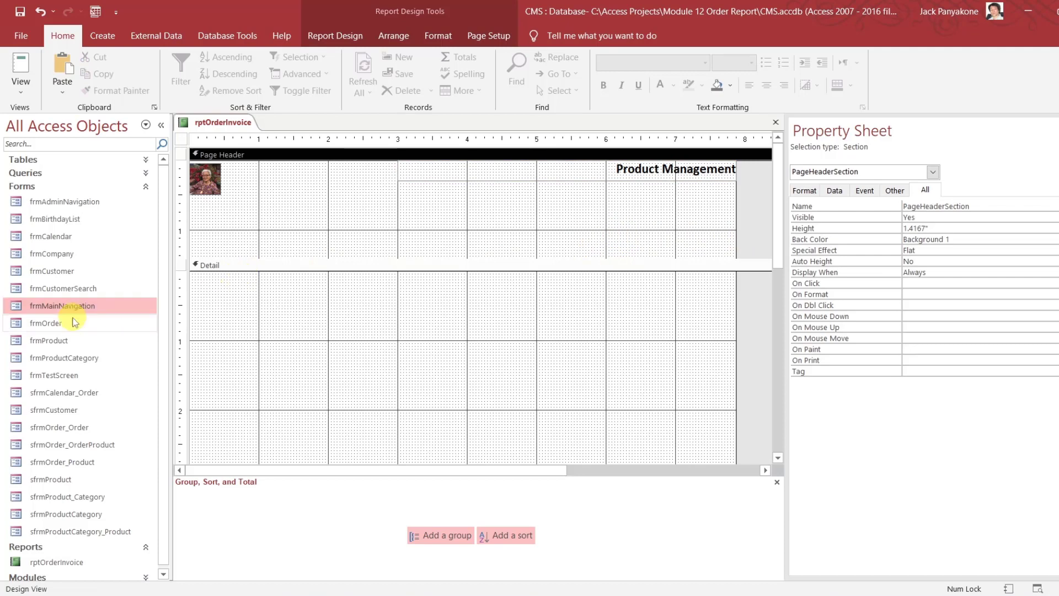
Copy the Firstname through Telephone text boxes with their labels from the design of frmCustomer and close the form
right_click(63, 271)
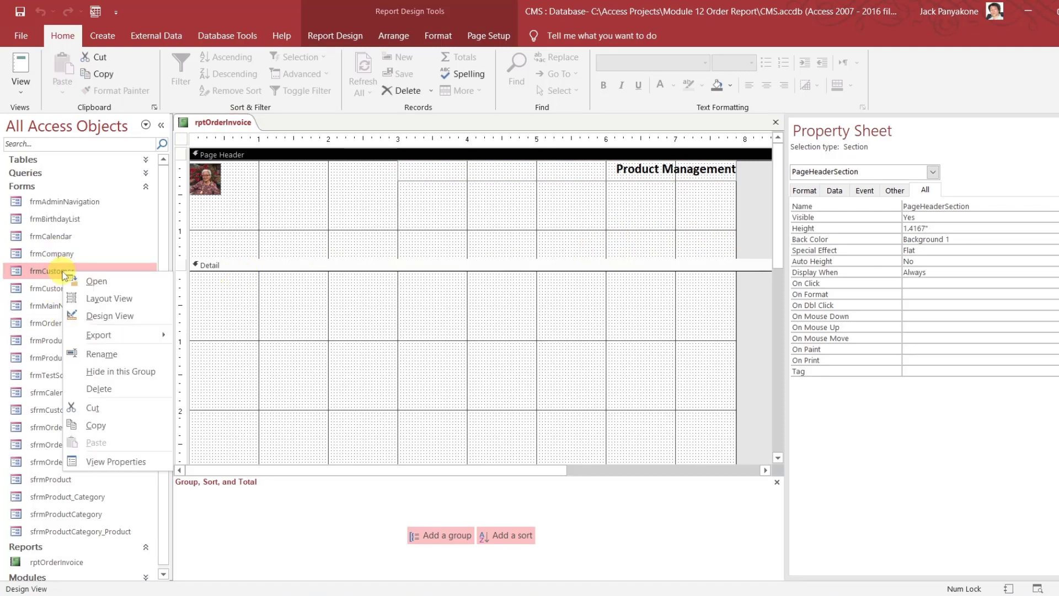
click(110, 316)
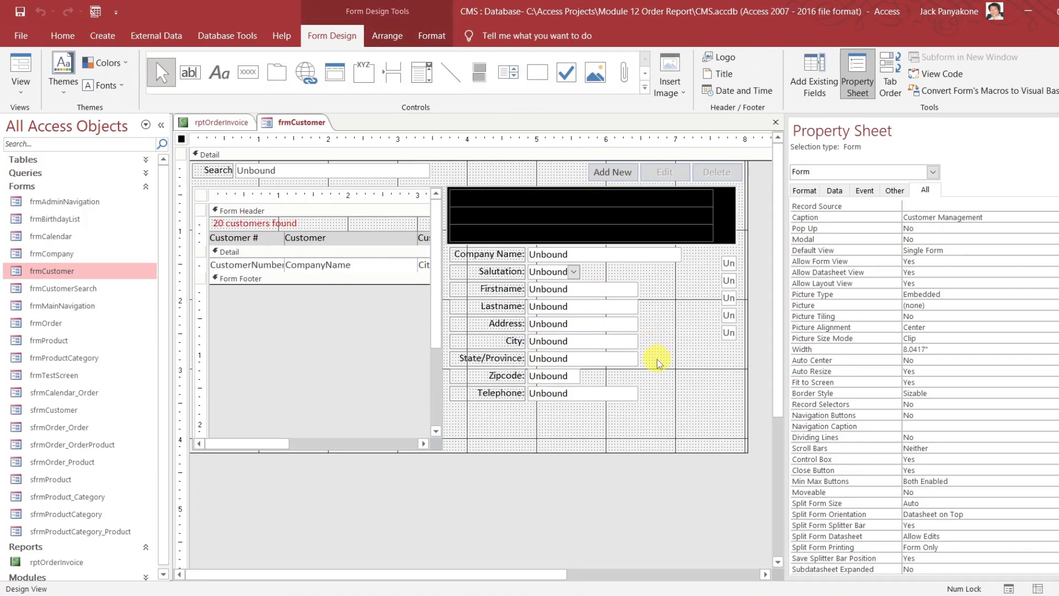
drag(656, 392, 530, 294)
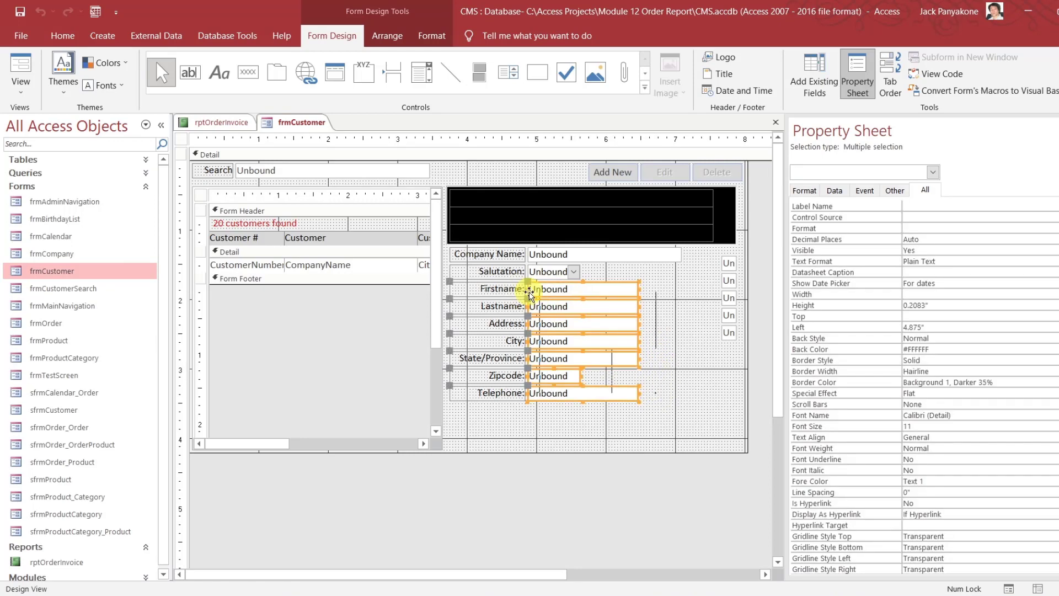
click(777, 124)
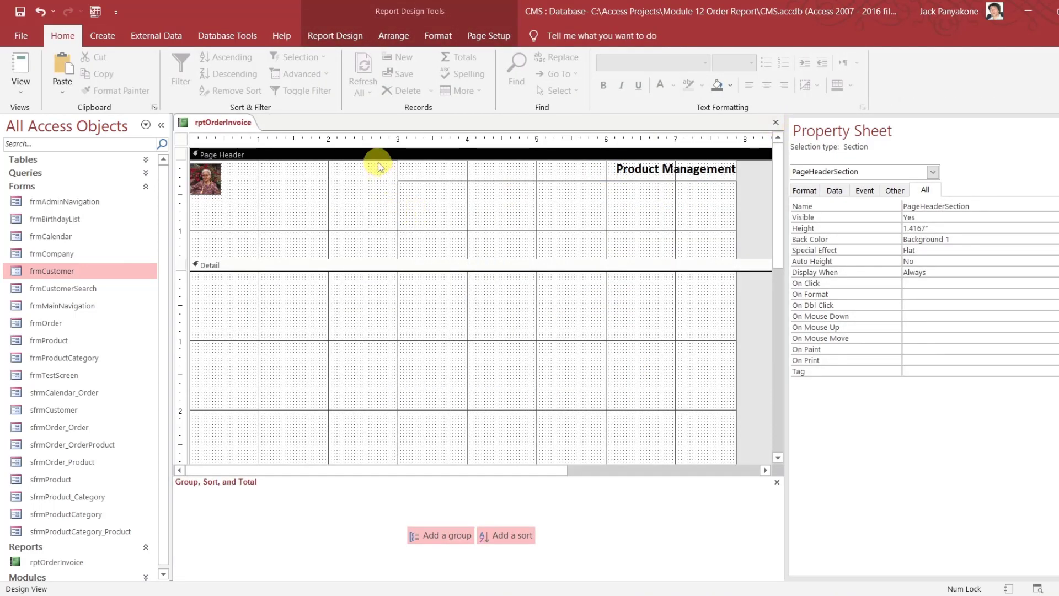
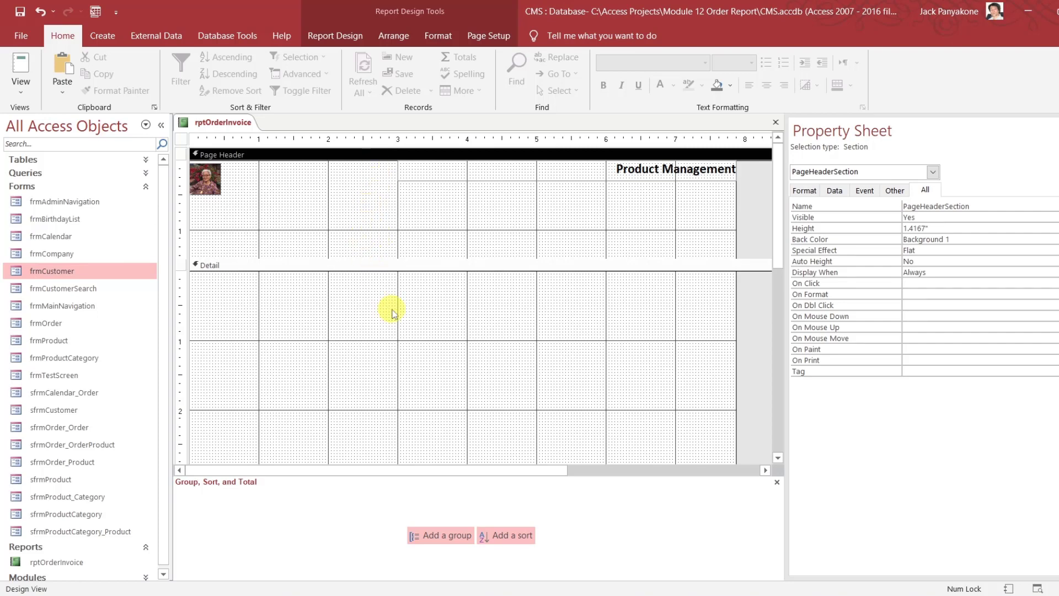
Add a grouping level without a field to the report and set the report's Record Source to qryOrderInvoice
click(455, 538)
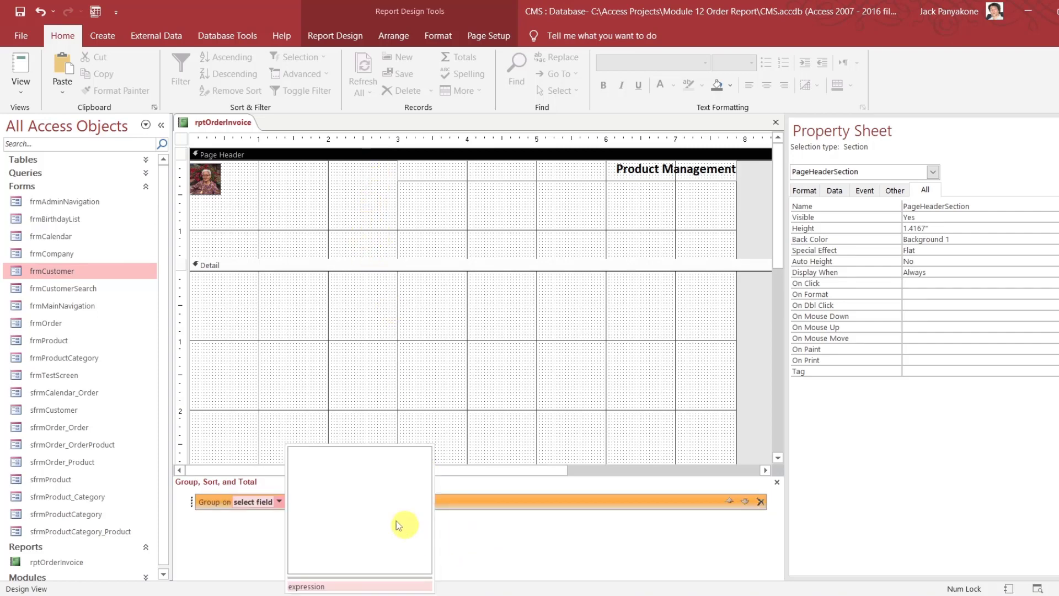
click(756, 390)
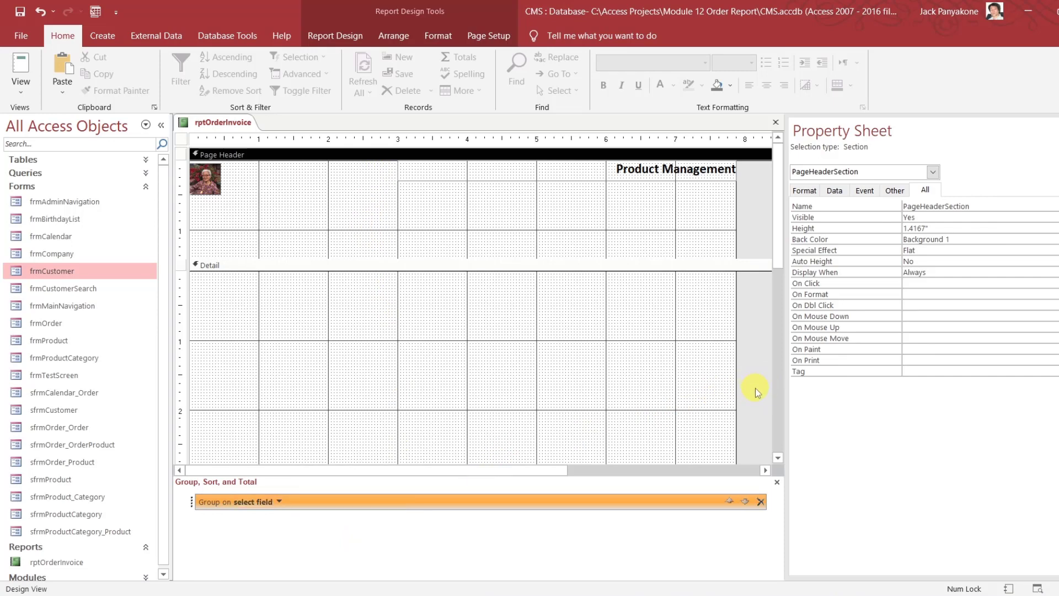
click(895, 191)
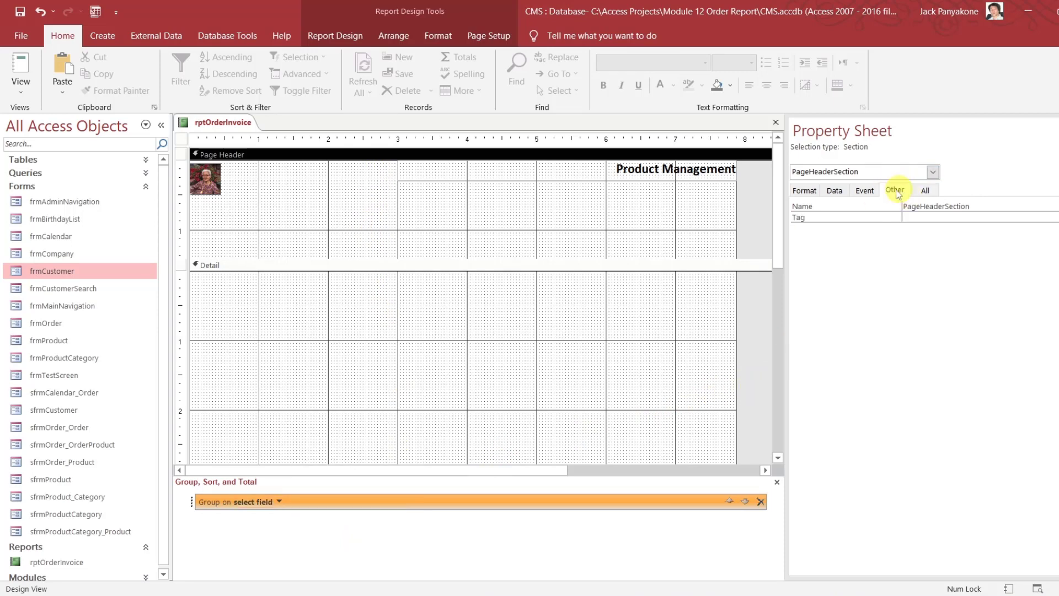
click(752, 201)
click(926, 192)
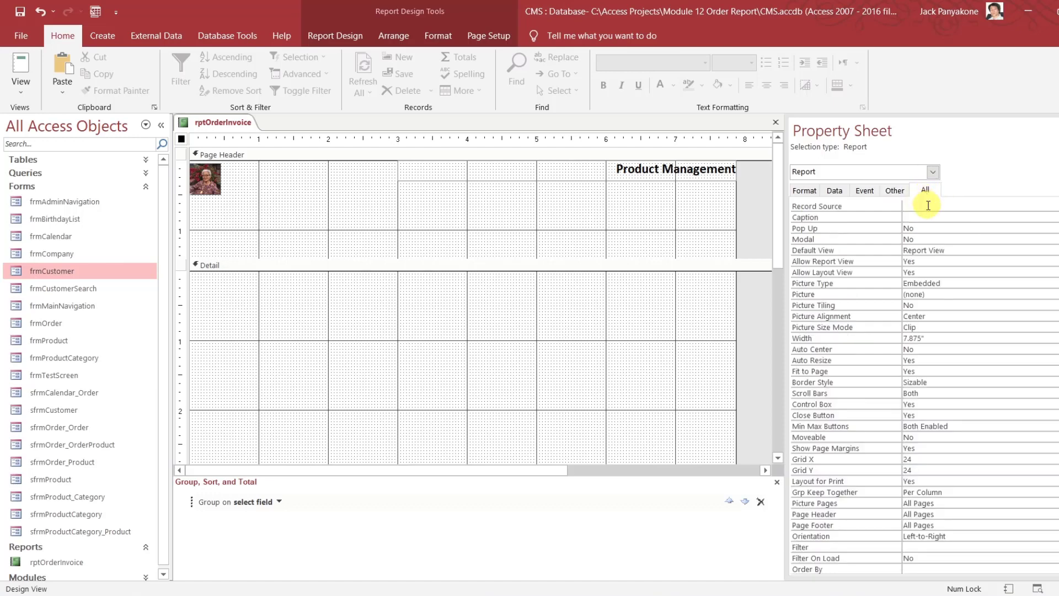
click(928, 207)
text(qry)
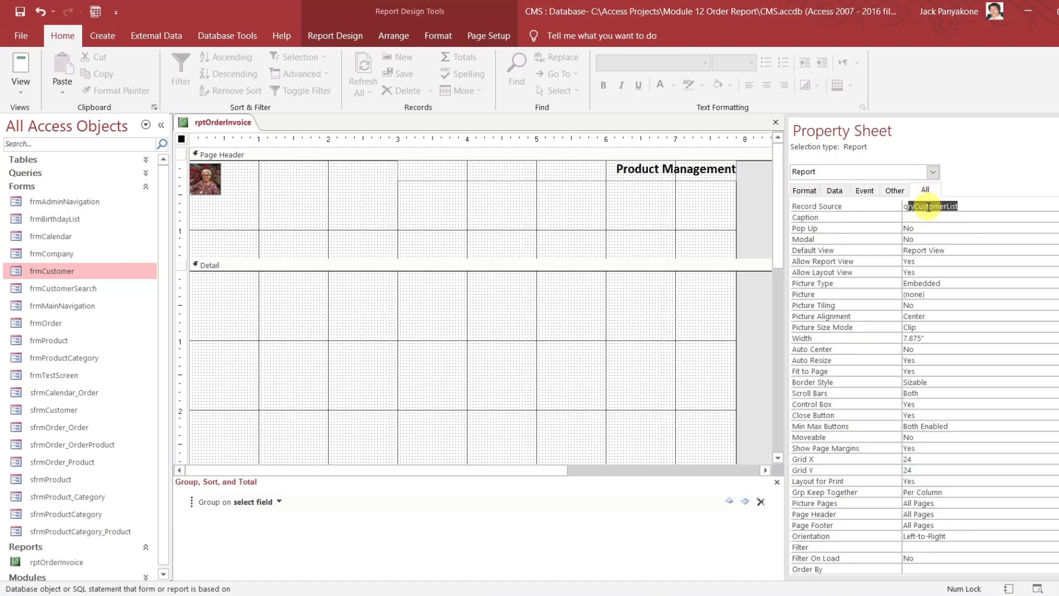
text(orde)
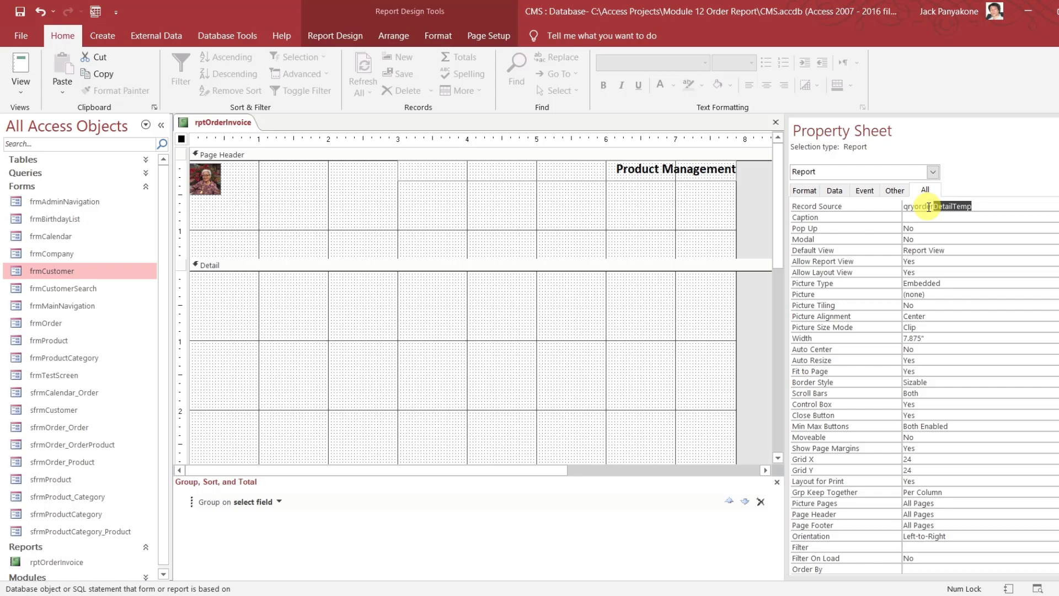
text(rinvoic)
key(Return)
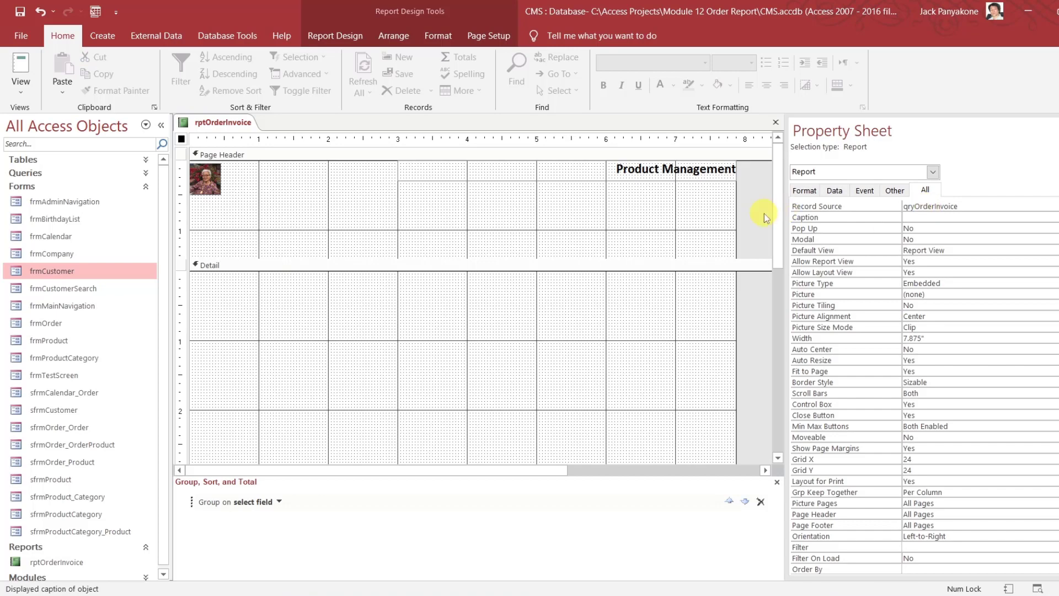
Group the report on CustomerNumber and reduce the page header height to about 1"
click(280, 502)
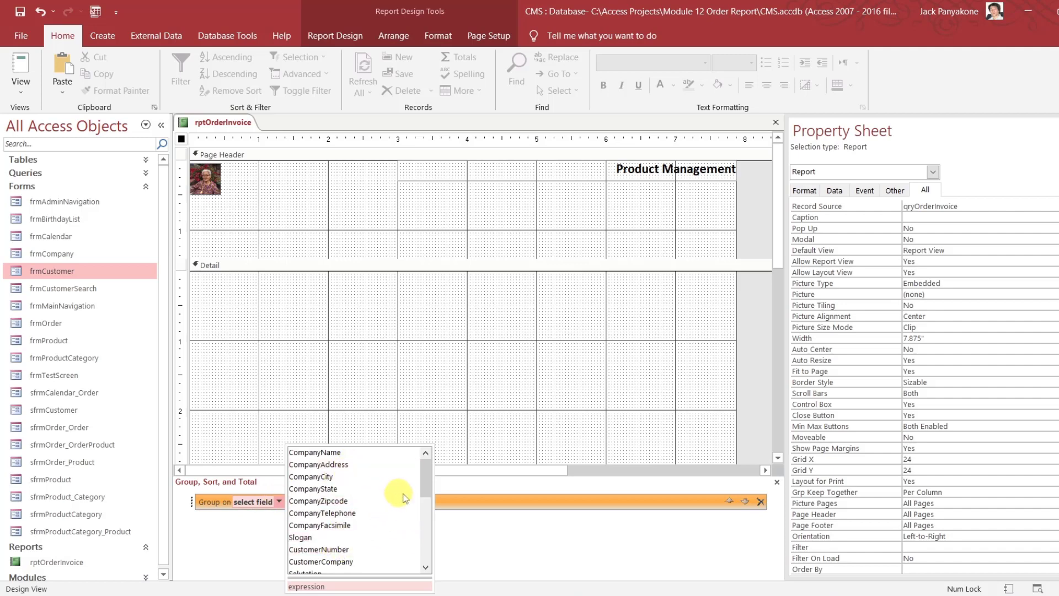
scroll(425, 496, down, 3)
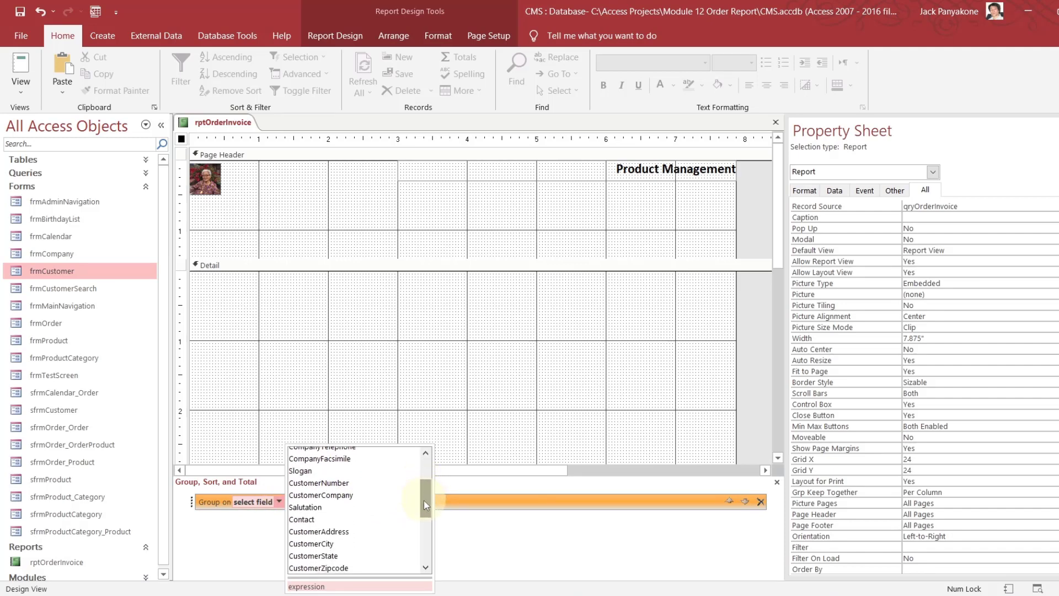
click(382, 483)
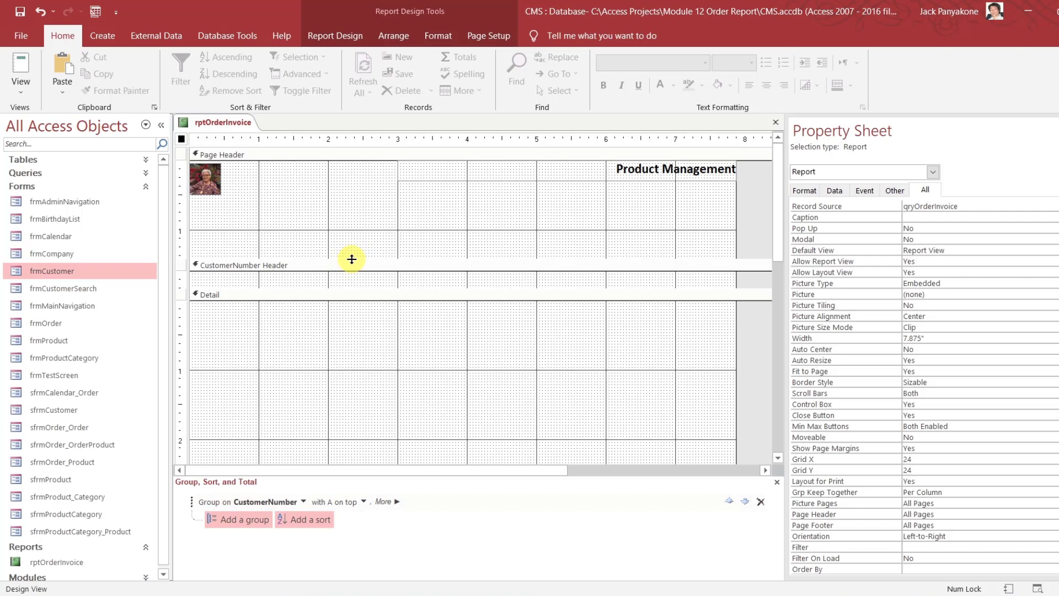
drag(352, 259, 346, 228)
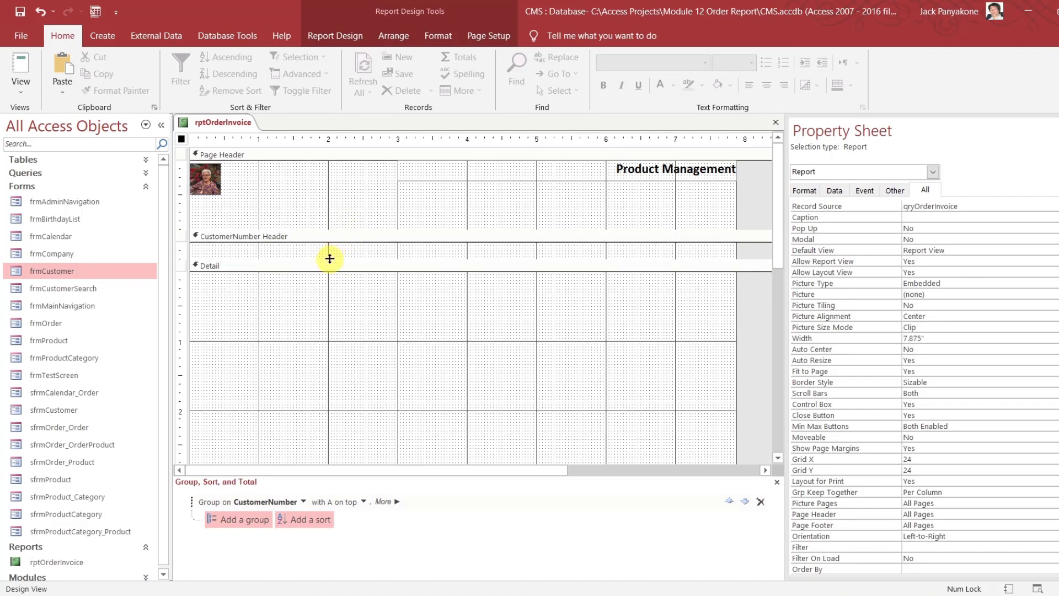
Paste the copied customer text boxes and labels into the CustomerNumber header section
click(326, 240)
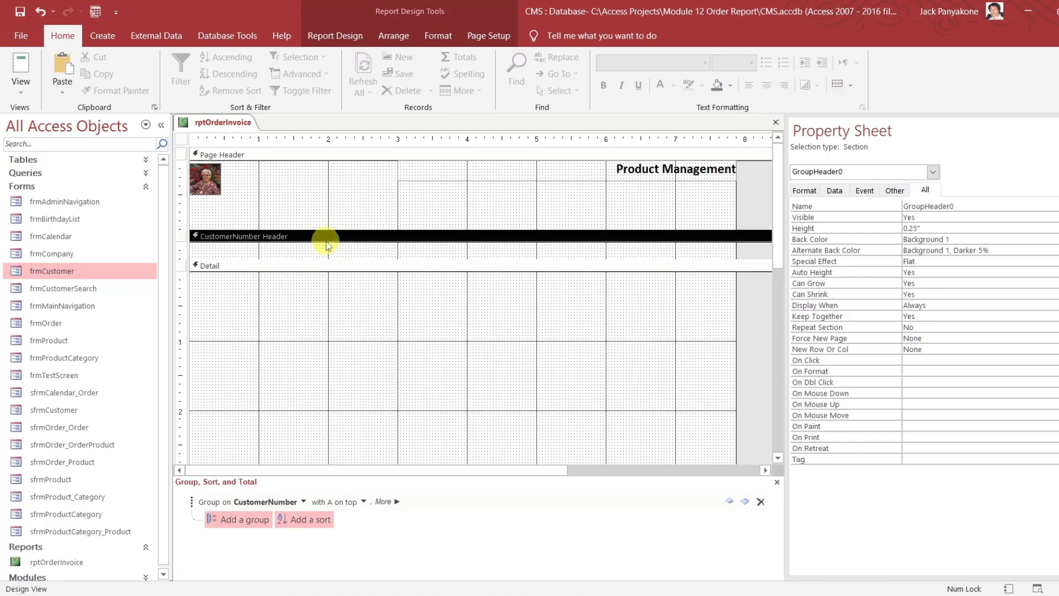
key(ctrl+v)
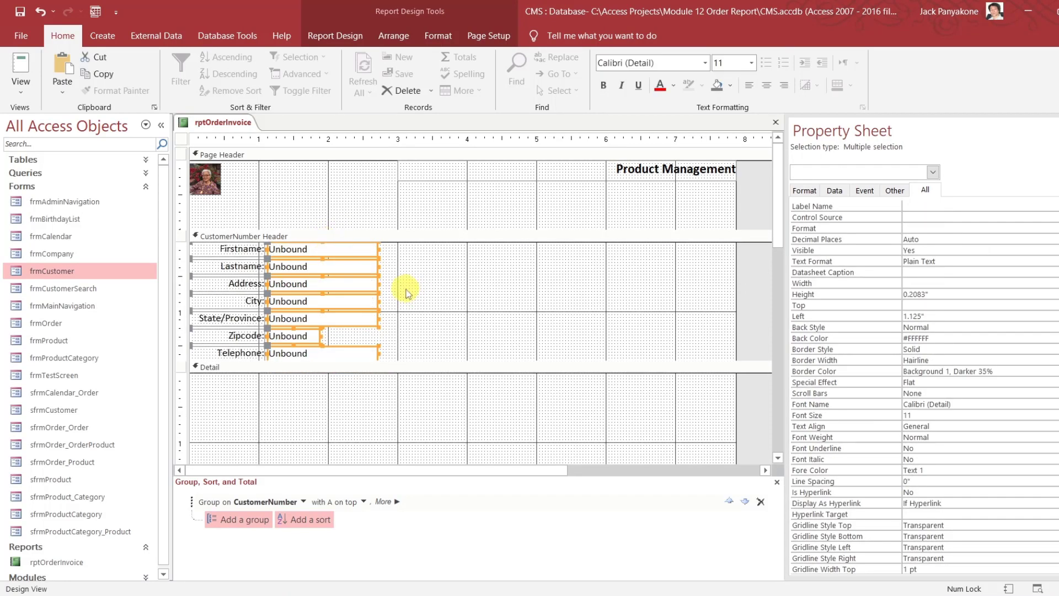
click(407, 292)
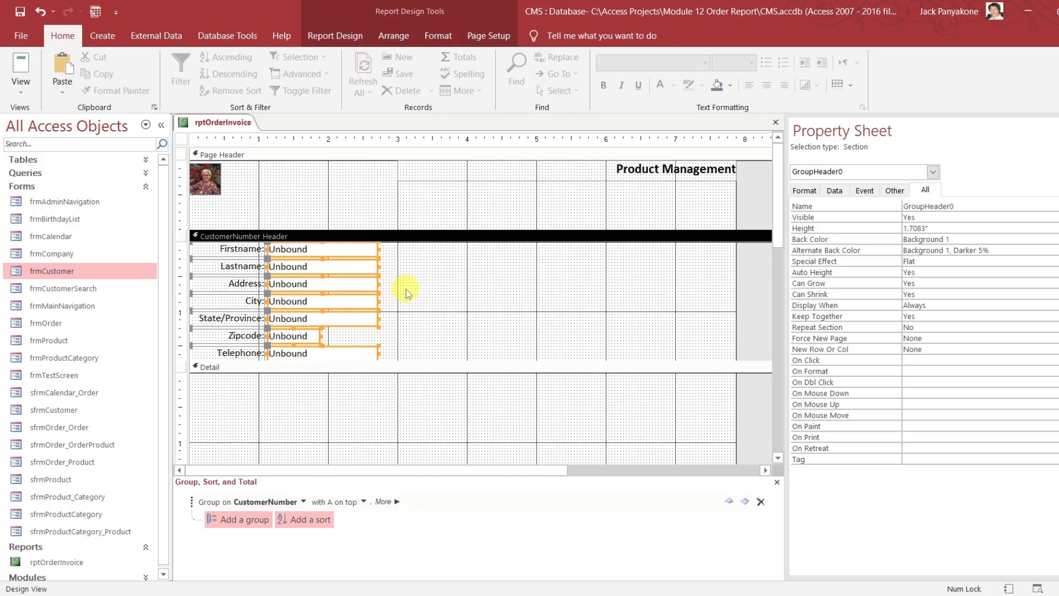
click(403, 342)
click(366, 268)
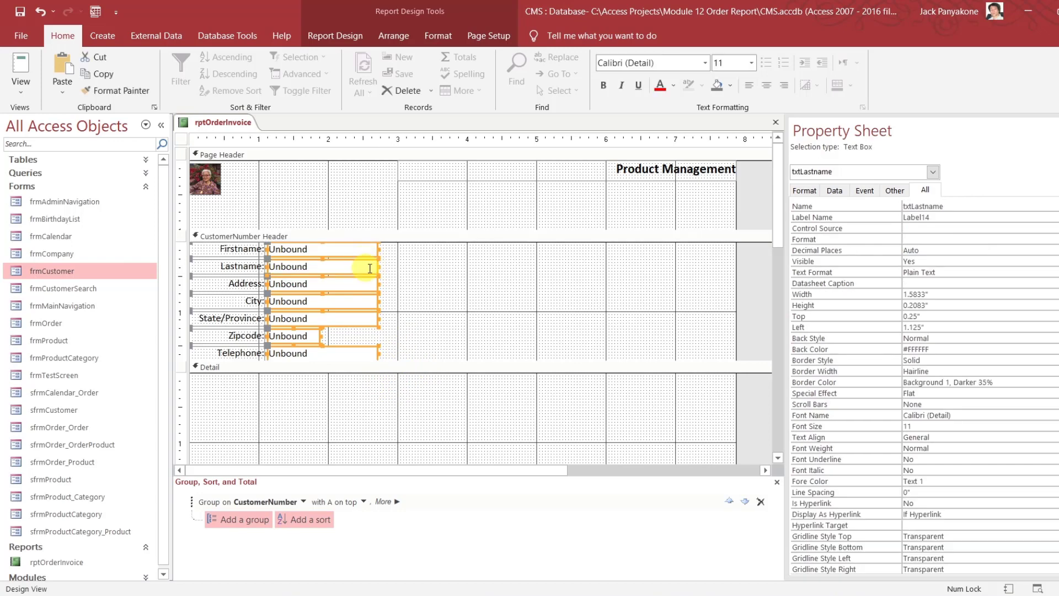
click(408, 281)
click(367, 269)
click(431, 288)
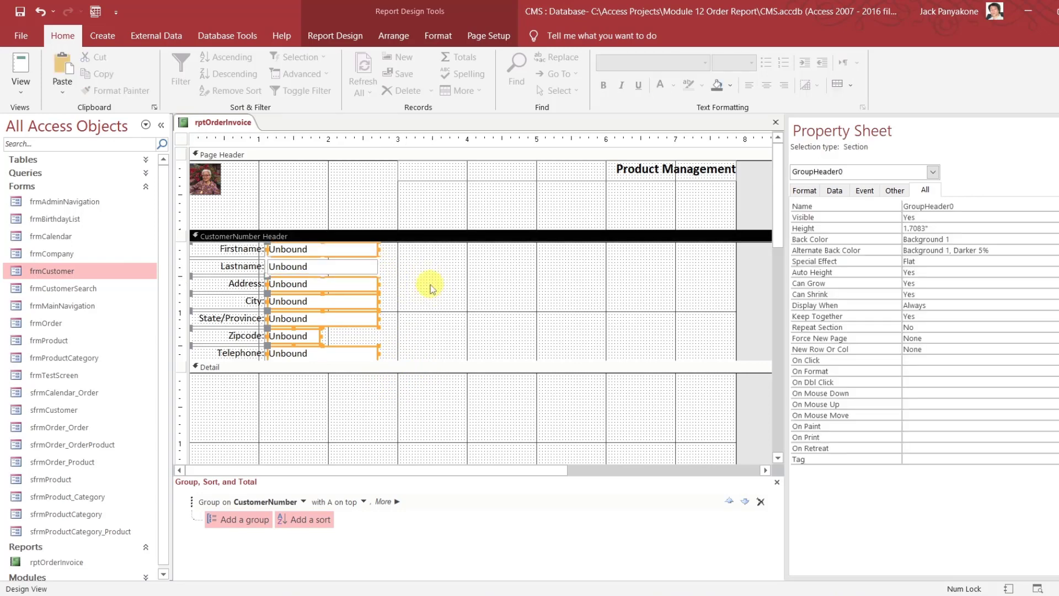
click(372, 289)
click(394, 302)
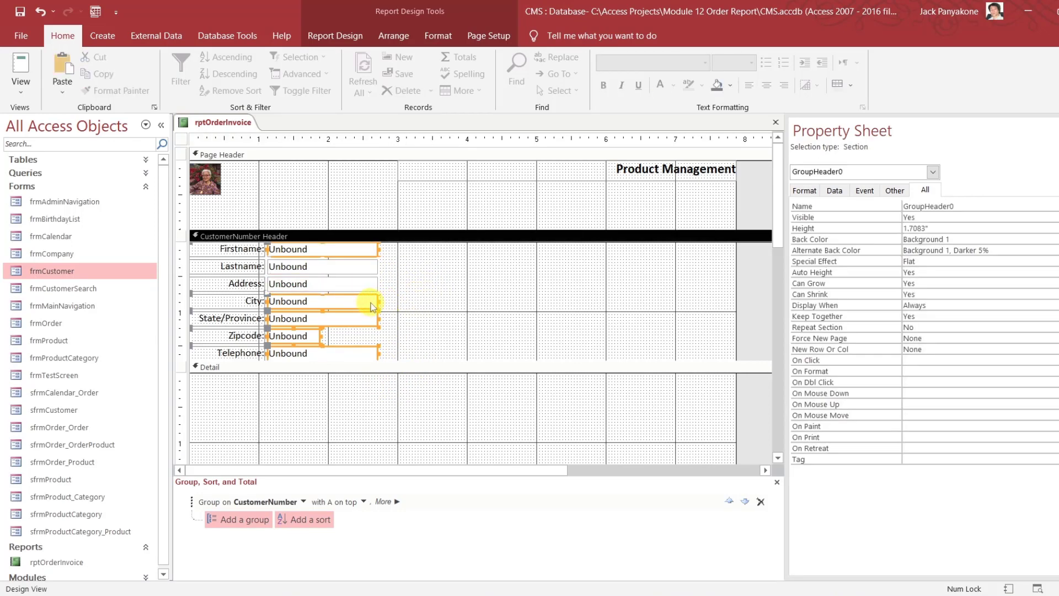
click(368, 303)
click(416, 303)
click(366, 319)
click(422, 320)
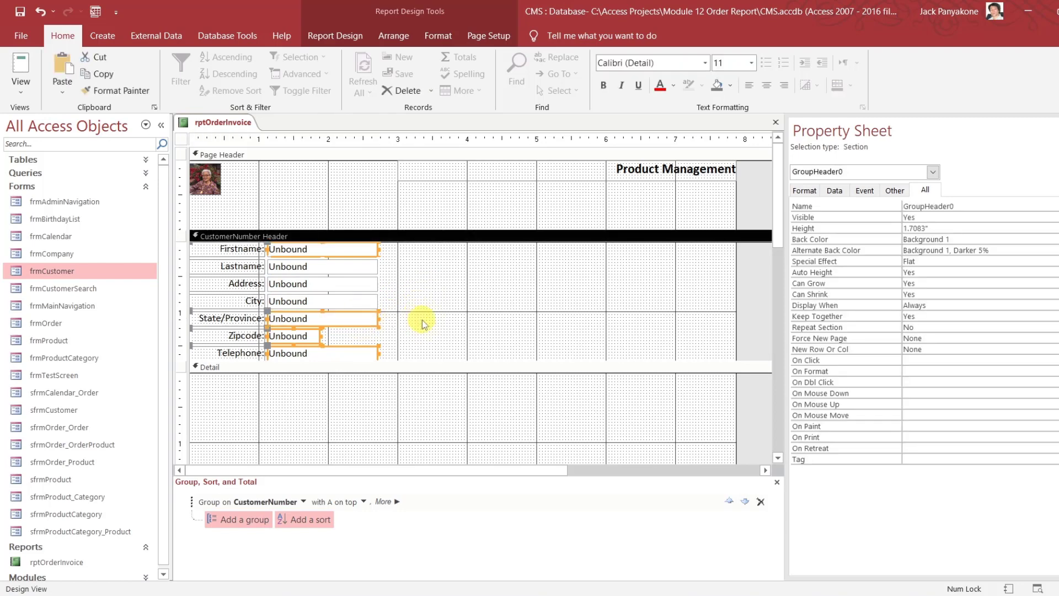
click(368, 326)
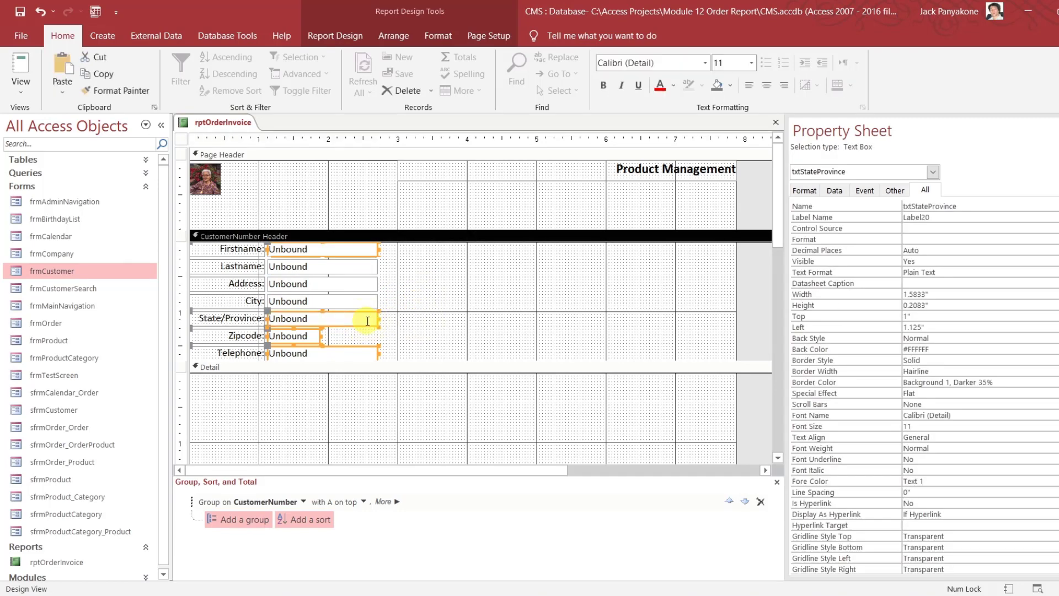
click(407, 331)
click(306, 337)
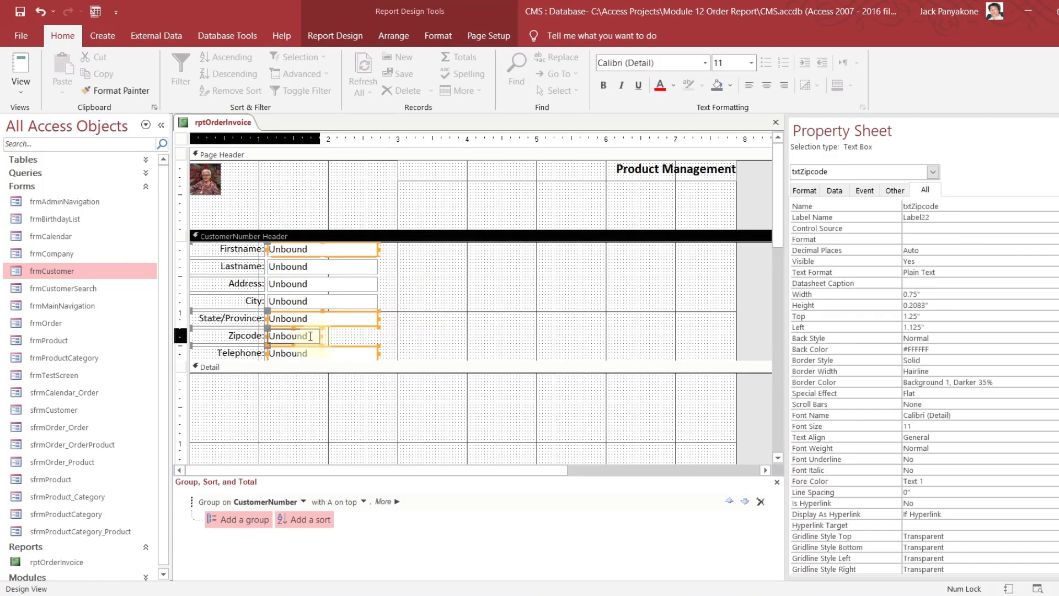
click(432, 338)
click(354, 357)
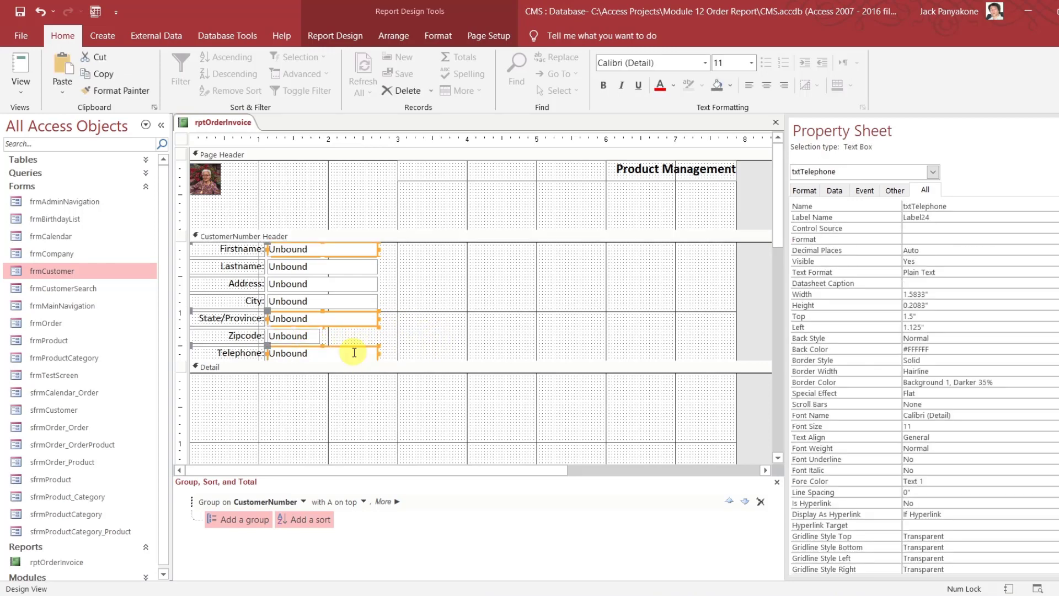
click(397, 349)
click(370, 353)
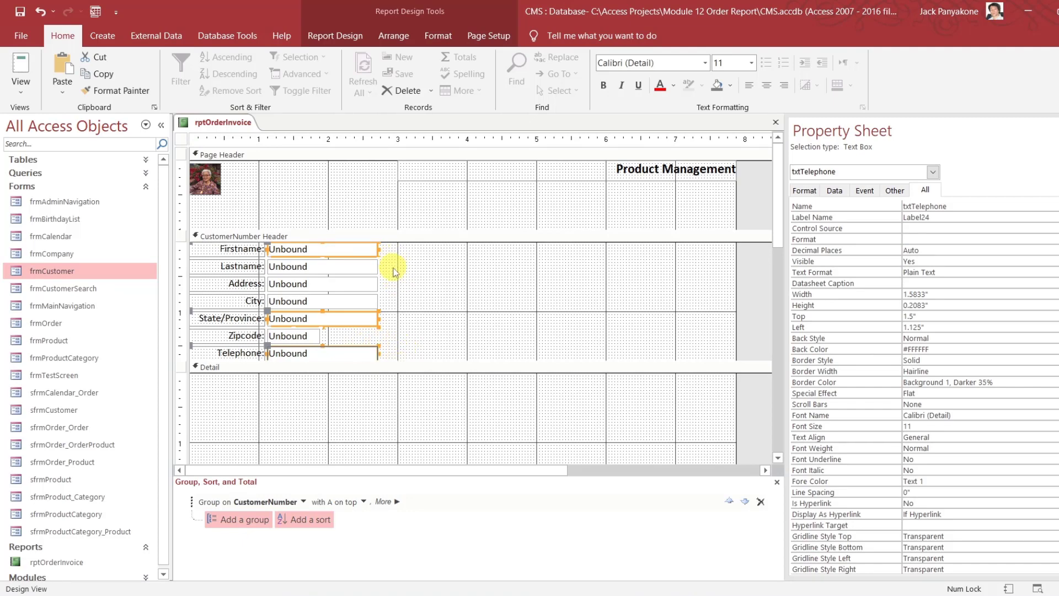
Move the City, State/Province, Zipcode and Telephone text boxes with their labels to the header's right side, text boxes about 5.83" from the left
click(396, 355)
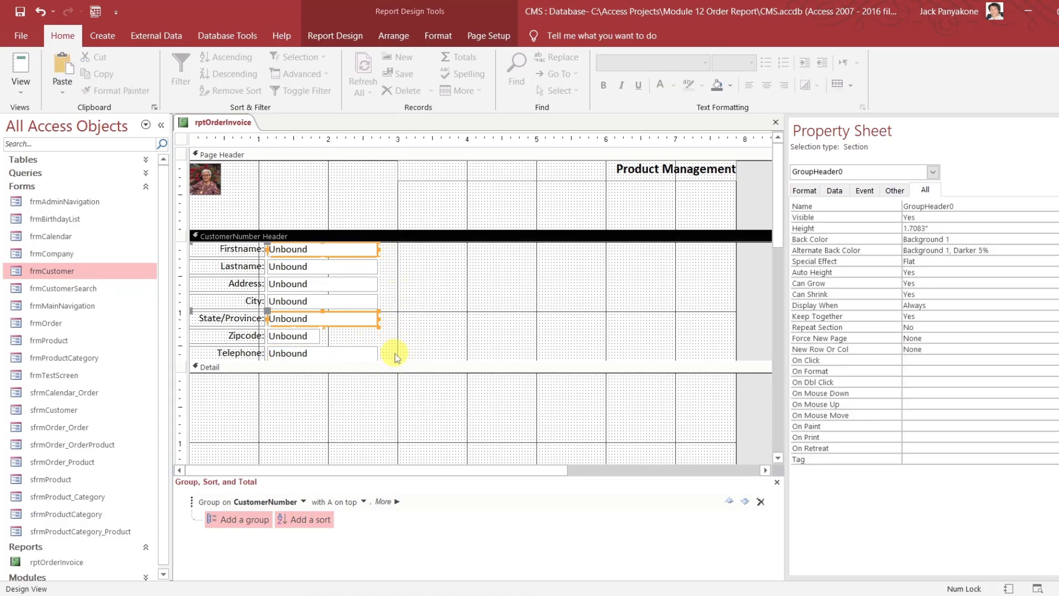
drag(395, 355, 614, 249)
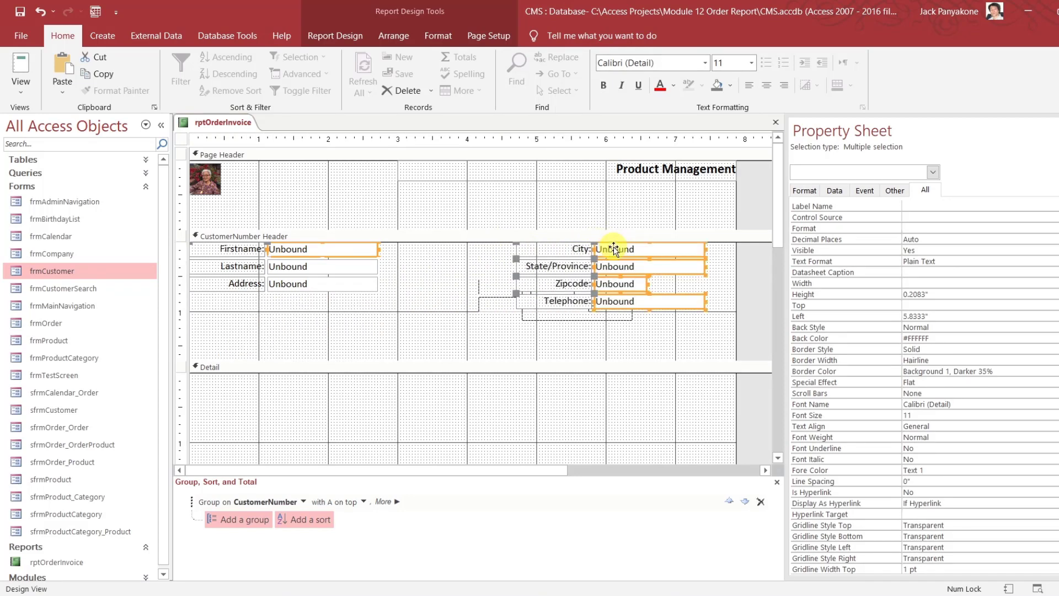
click(415, 302)
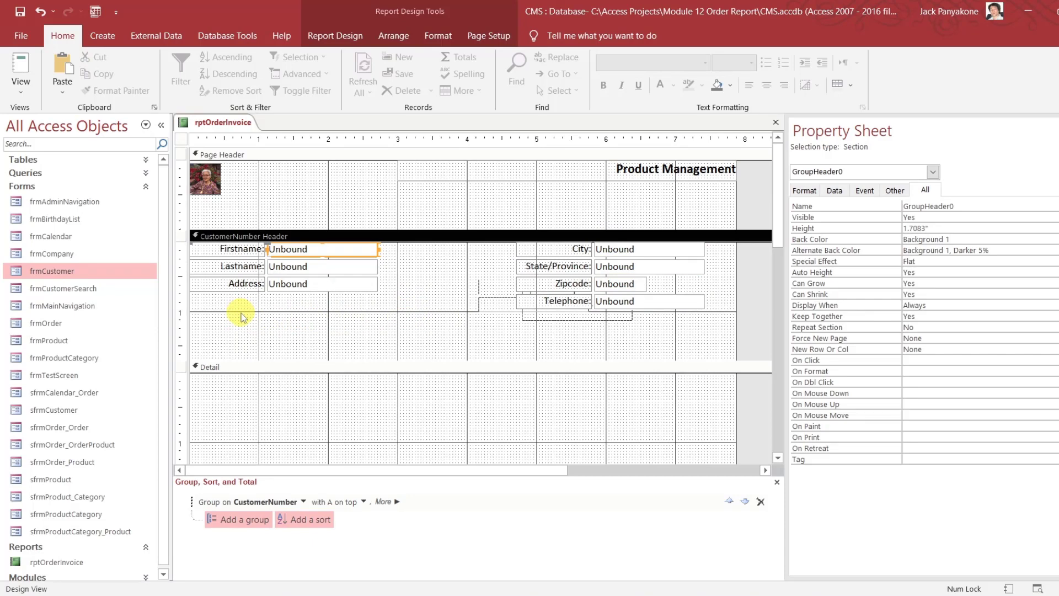
Delete the Firstname, Lastname and Address labels and move their three text boxes to about 0.125" from the report's left edge
drag(241, 316, 231, 249)
key(Delete)
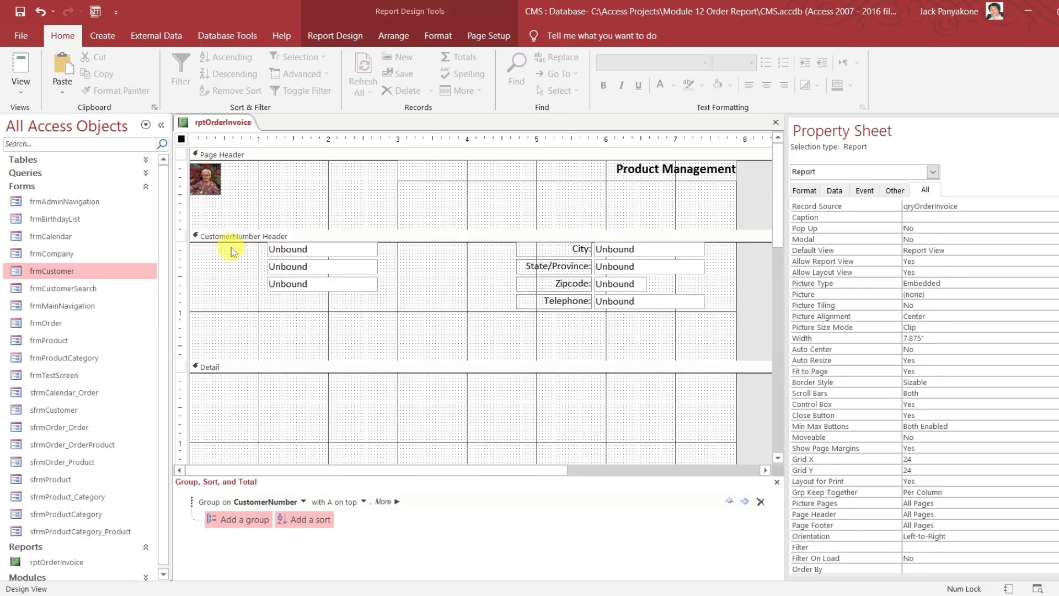
drag(291, 310, 212, 249)
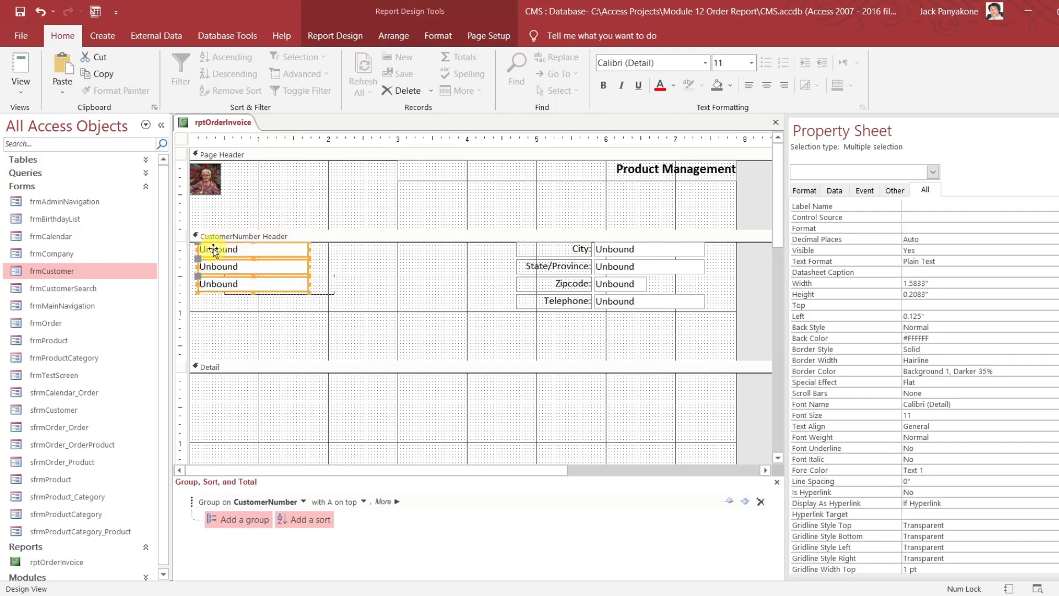
click(240, 312)
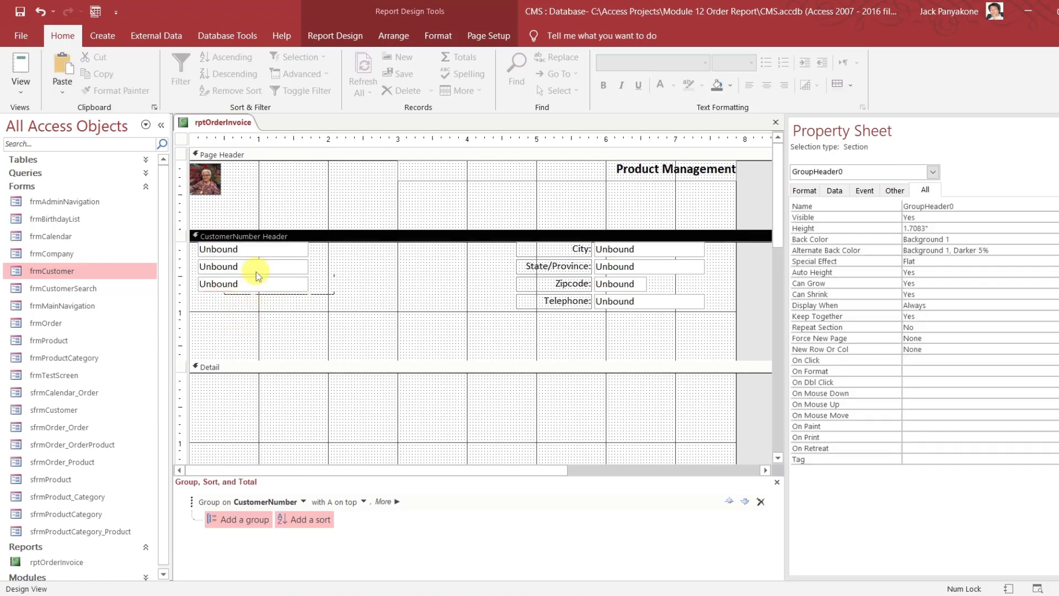
Move the Lastname and Address text boxes up to close the gaps below Firstname, with Address at about 0.4167" from the top
drag(256, 272, 256, 309)
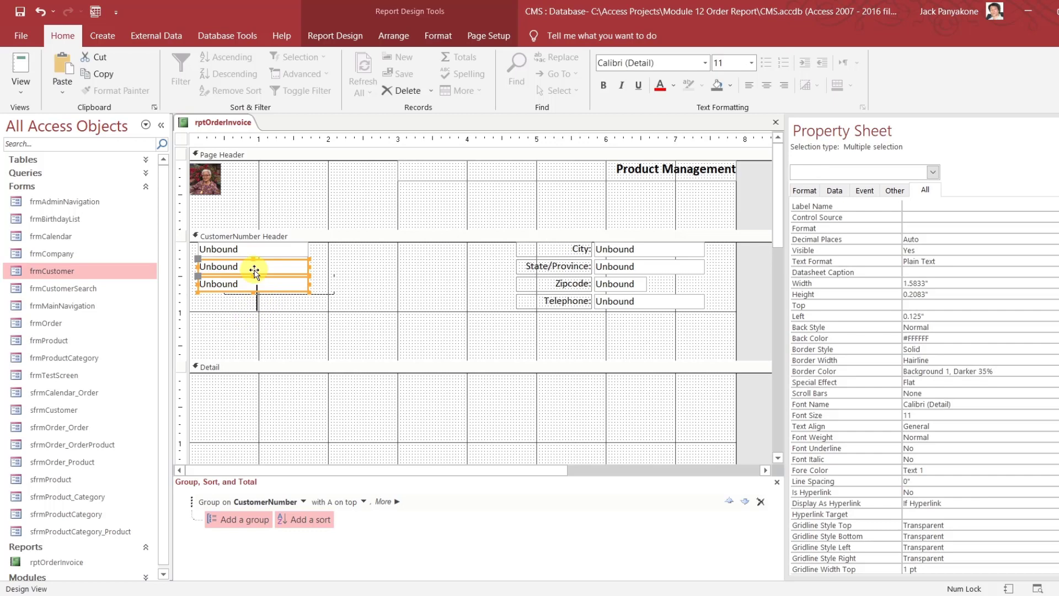
drag(255, 272, 255, 268)
click(265, 307)
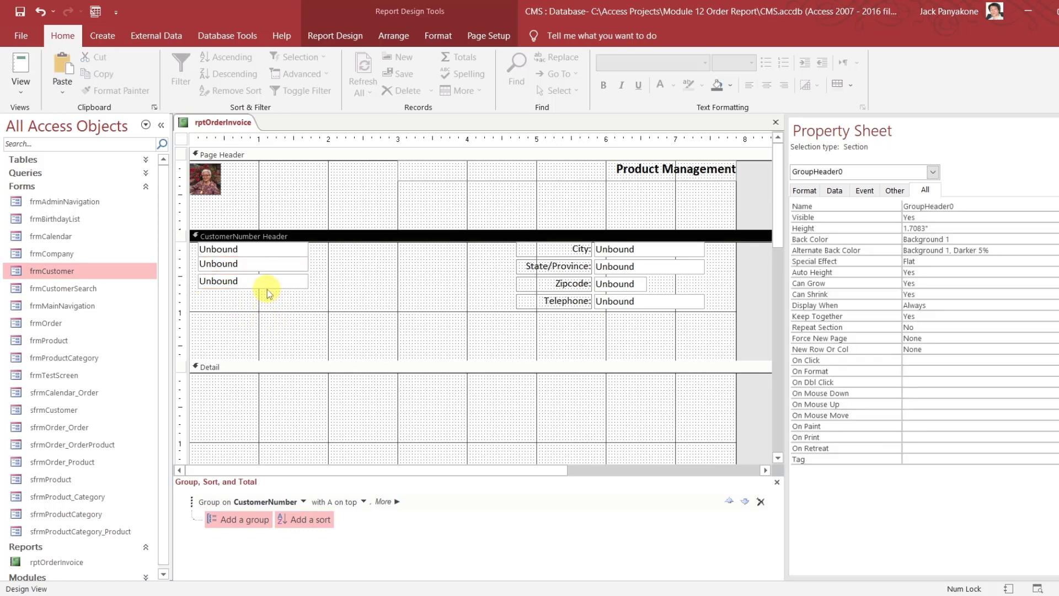
click(267, 287)
key(Up)
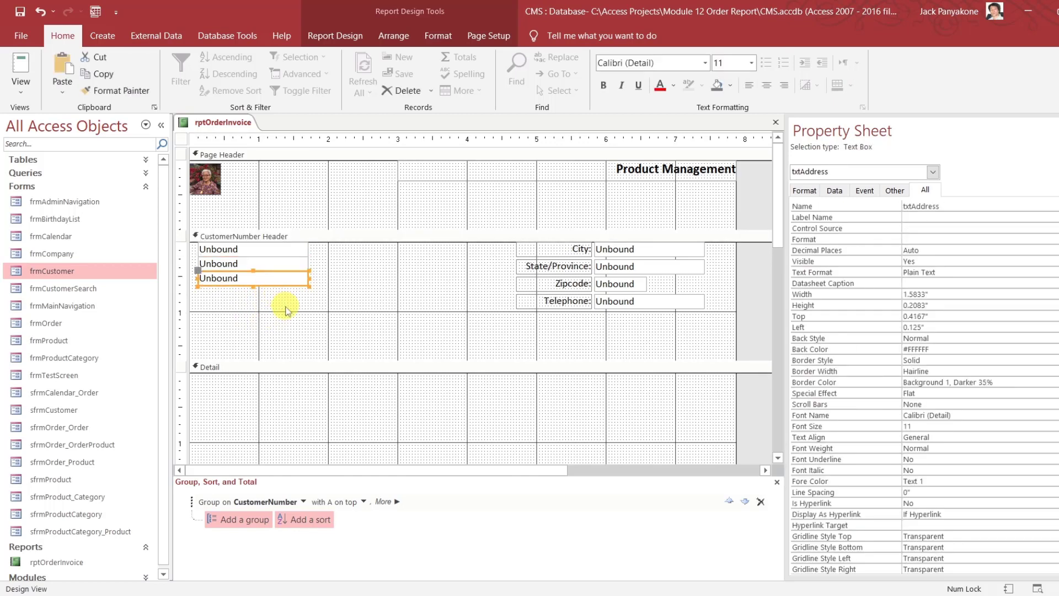
click(285, 307)
Widen the Firstname, Lastname and Address text boxes together to about 2.17"
drag(296, 303, 292, 255)
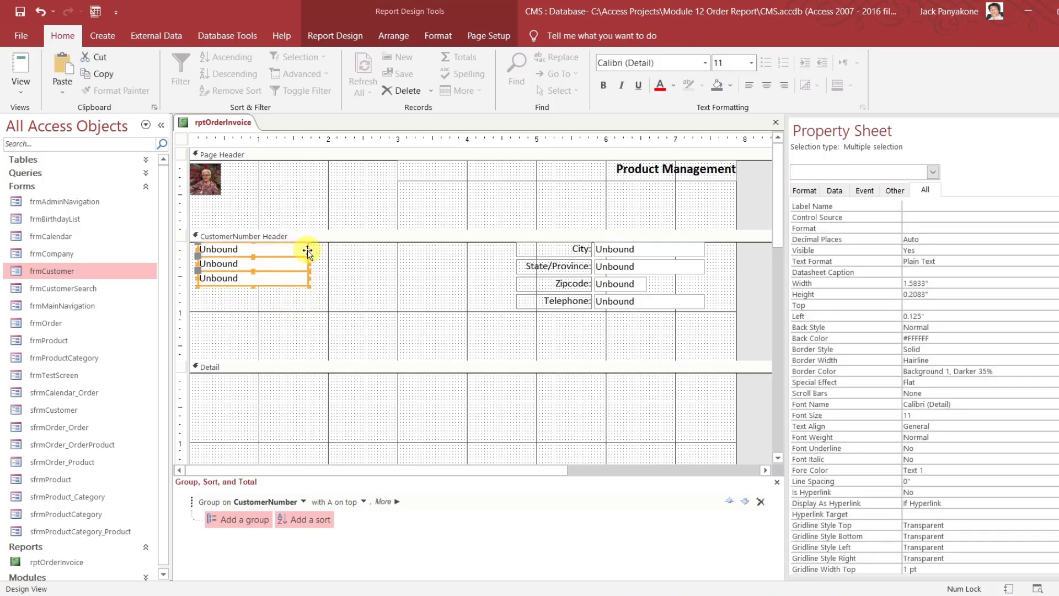
drag(307, 246, 348, 247)
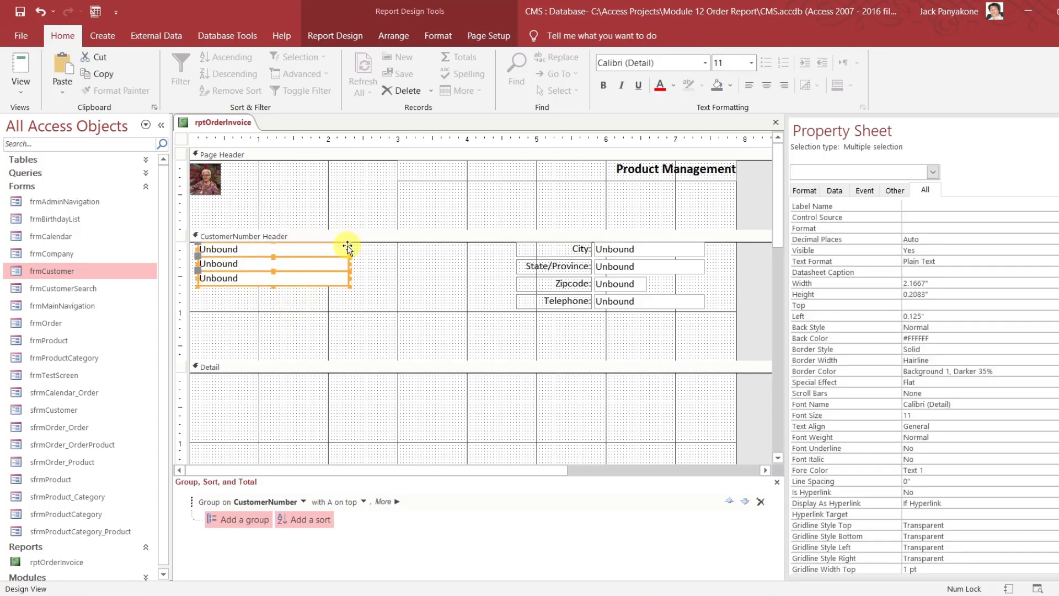
click(348, 302)
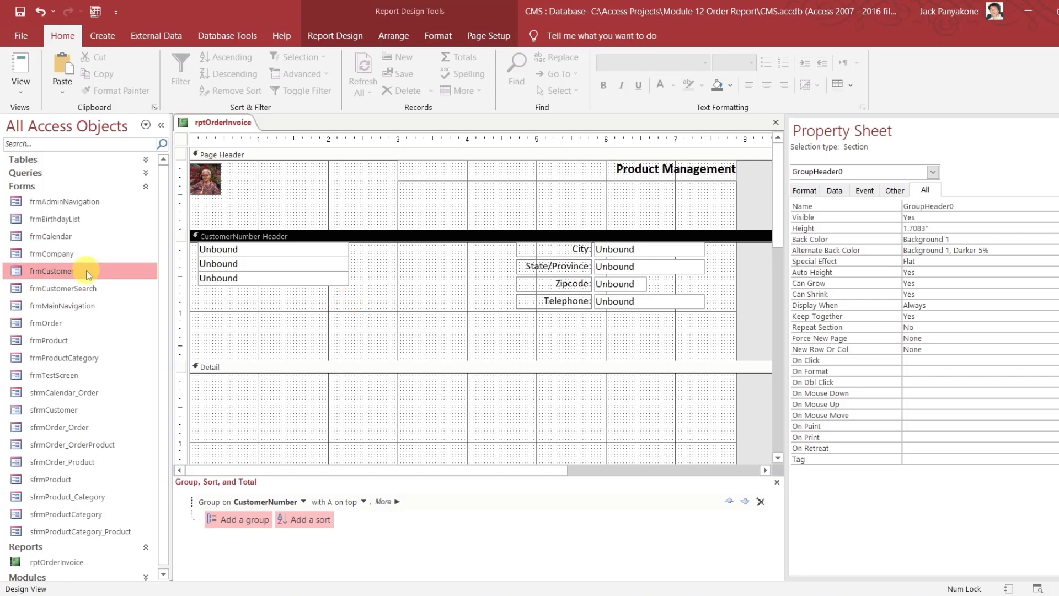
Open the qryOrderInvoice query in Design View
click(147, 174)
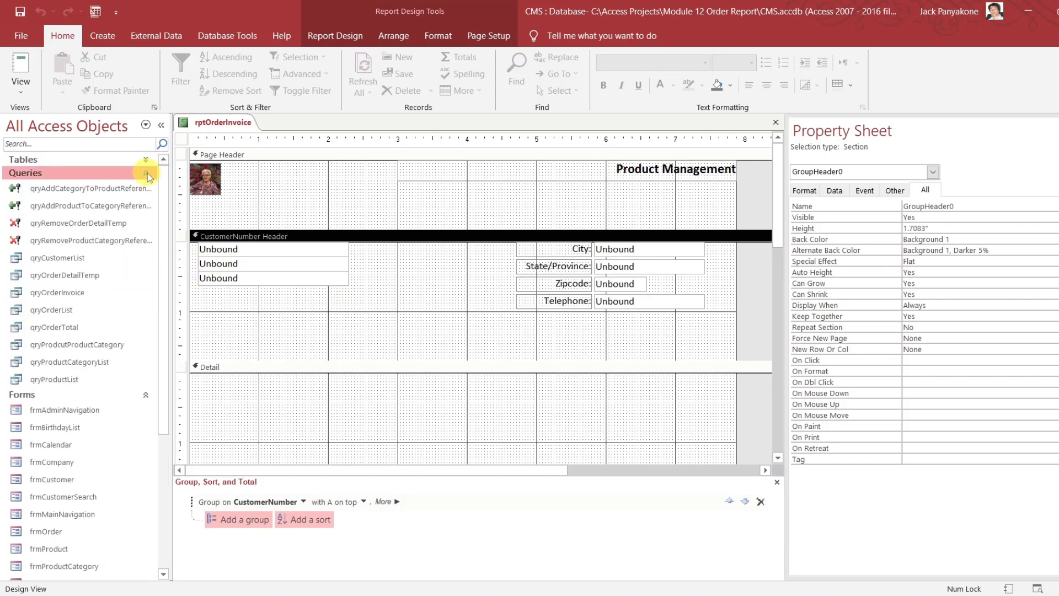
click(69, 296)
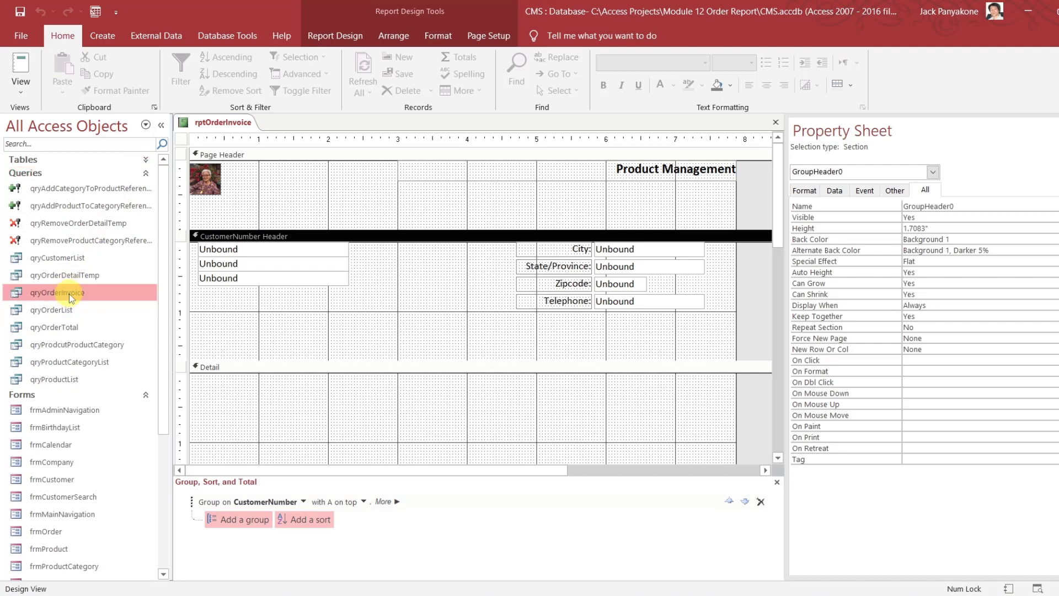
right_click(69, 296)
click(99, 324)
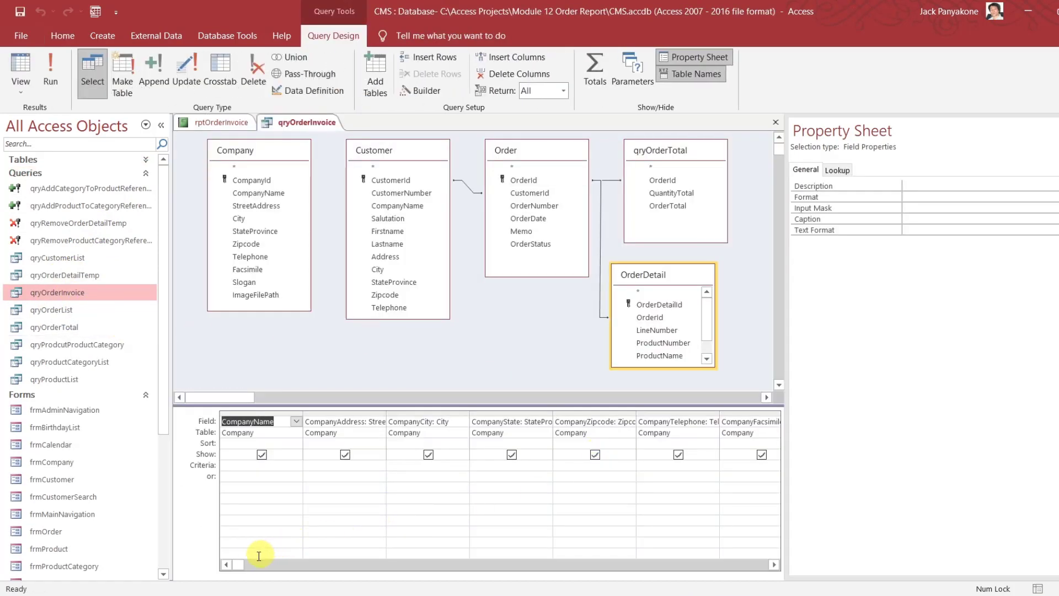
drag(244, 563, 708, 541)
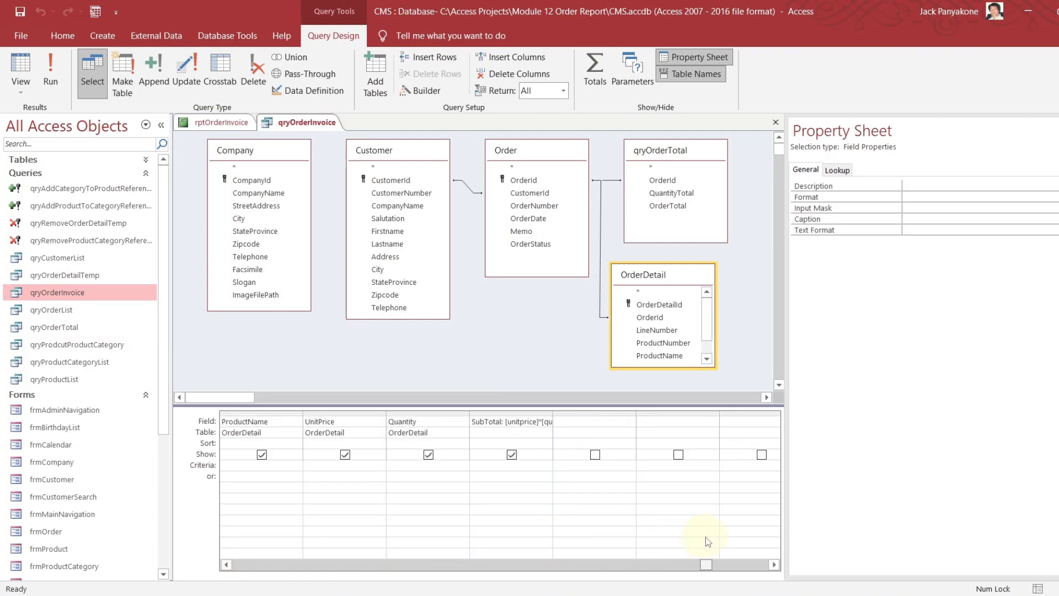
right_click(611, 420)
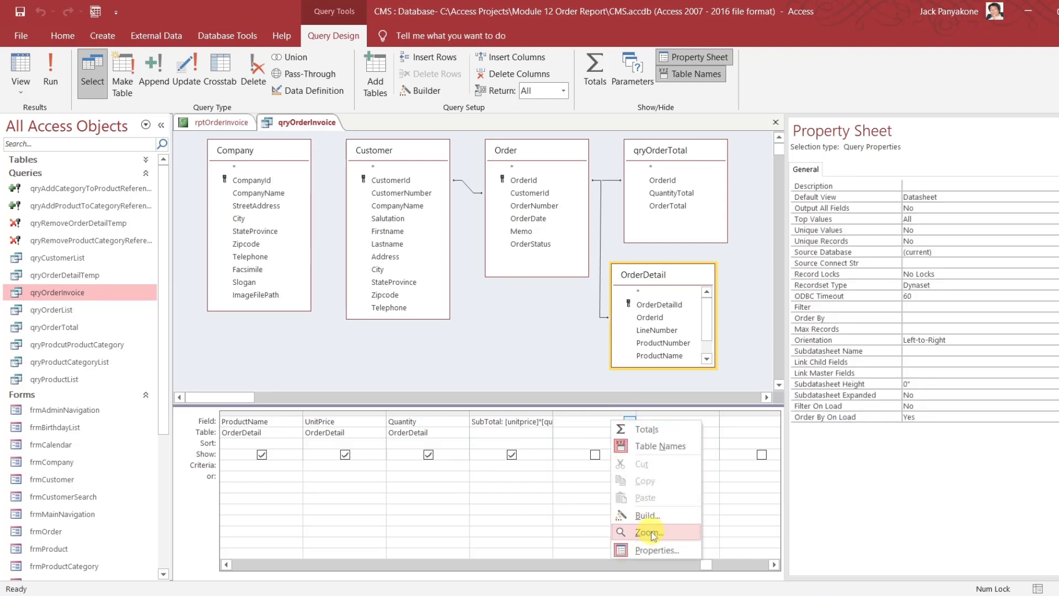
click(653, 535)
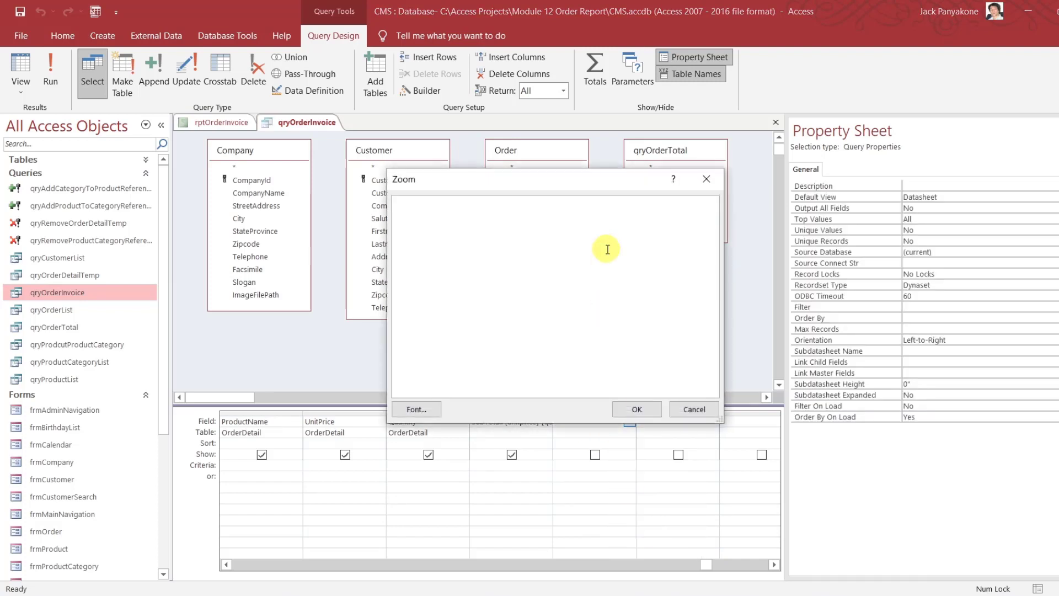
click(693, 409)
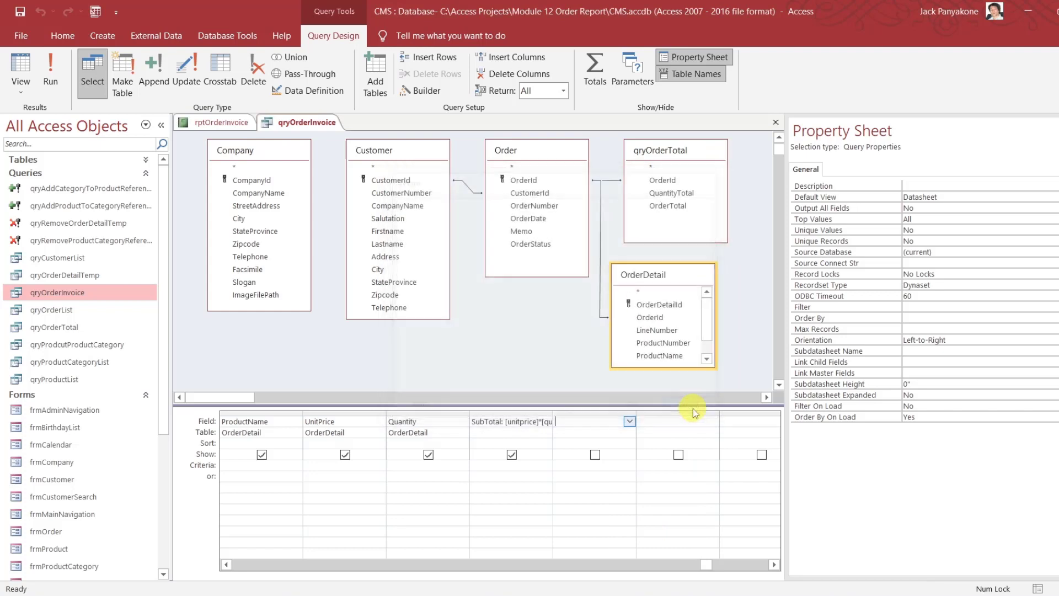
Examine the query's design grid columns from SubTotal back to the customer city, state and zipcode fields
click(226, 565)
click(226, 564)
click(225, 564)
click(226, 564)
click(226, 564)
click(226, 564)
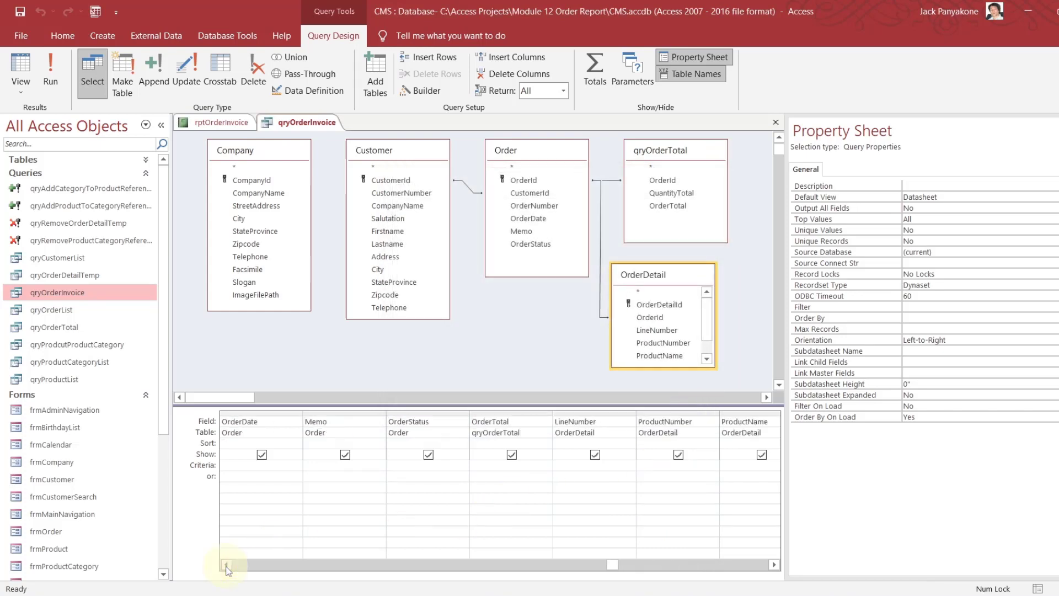
click(226, 564)
click(226, 564)
click(226, 564)
click(226, 564)
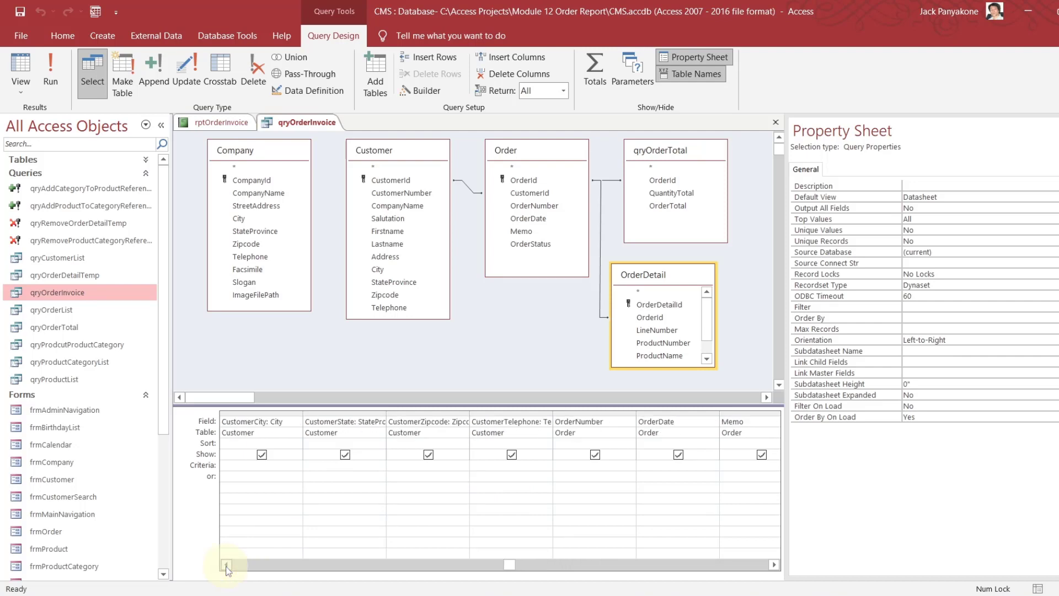
click(226, 564)
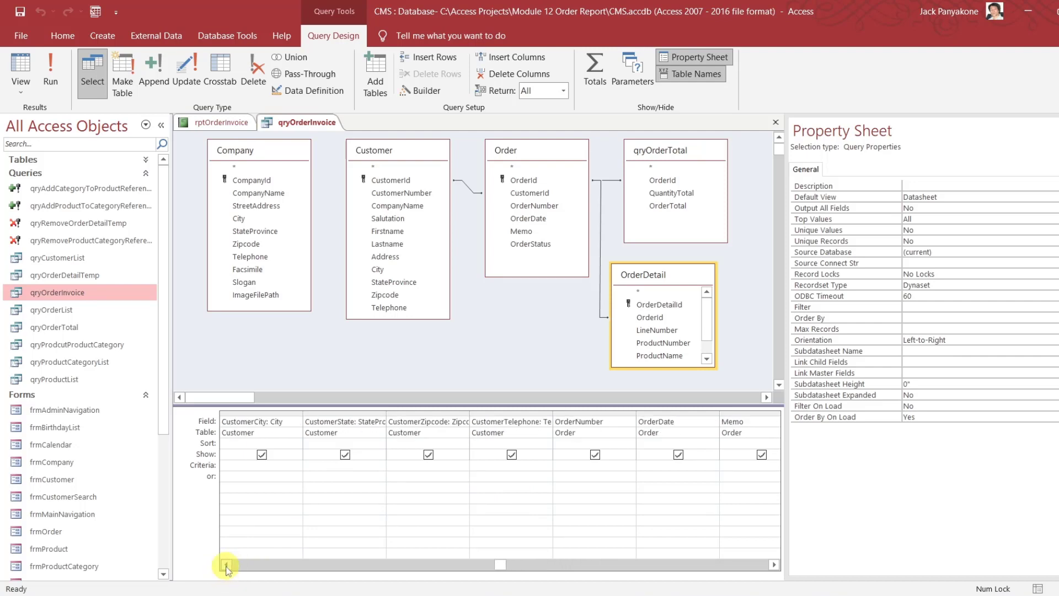
drag(499, 565, 717, 556)
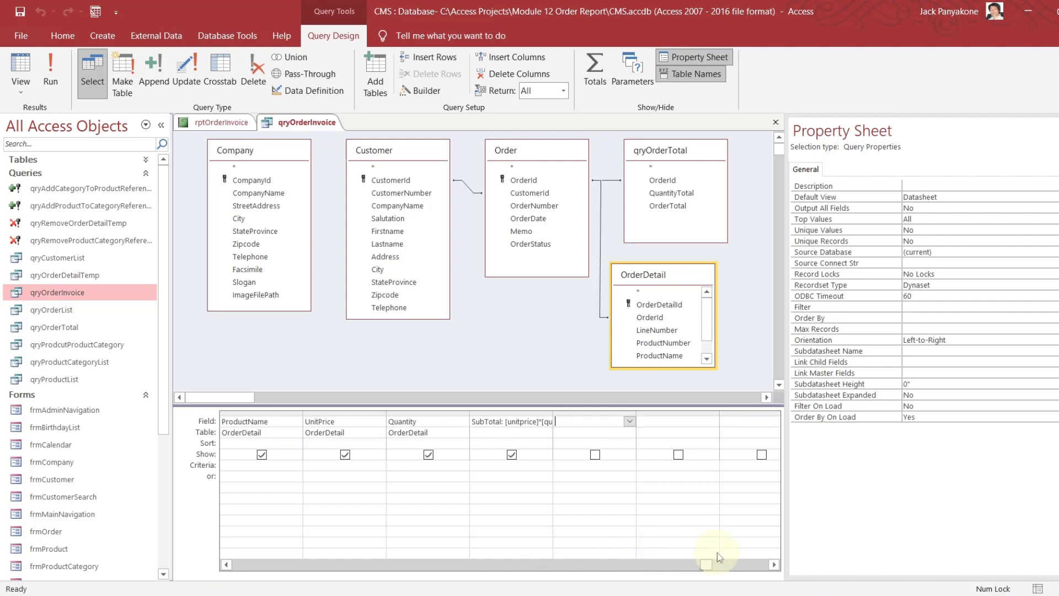
Set the table of the empty column after SubTotal to Customer
click(623, 432)
click(629, 432)
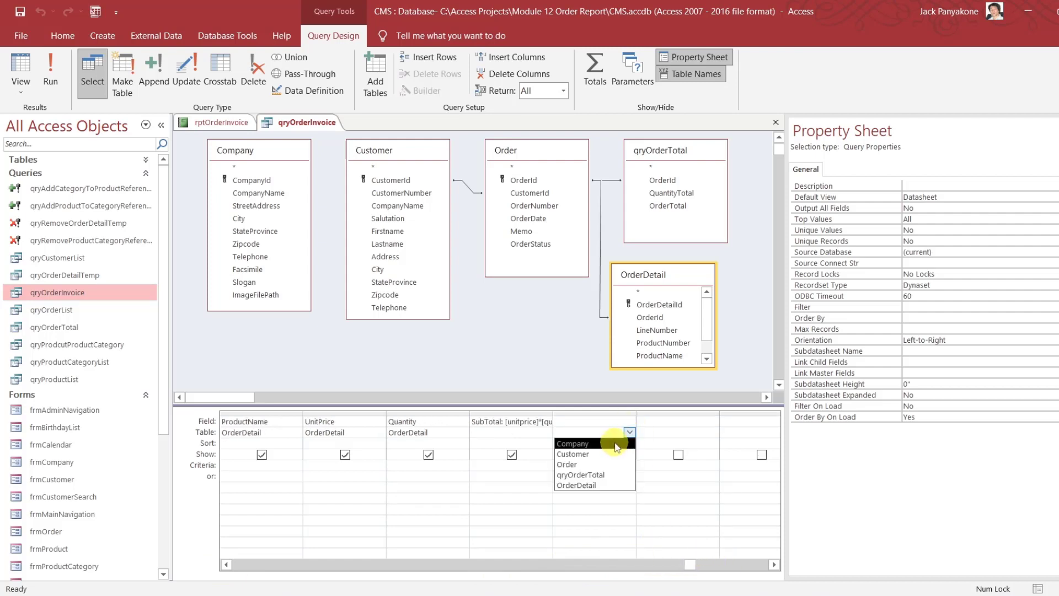
click(615, 454)
Define the column after SubTotal as CustomerCityState:city & ", " & stateprovince & " " & zipcode
click(604, 422)
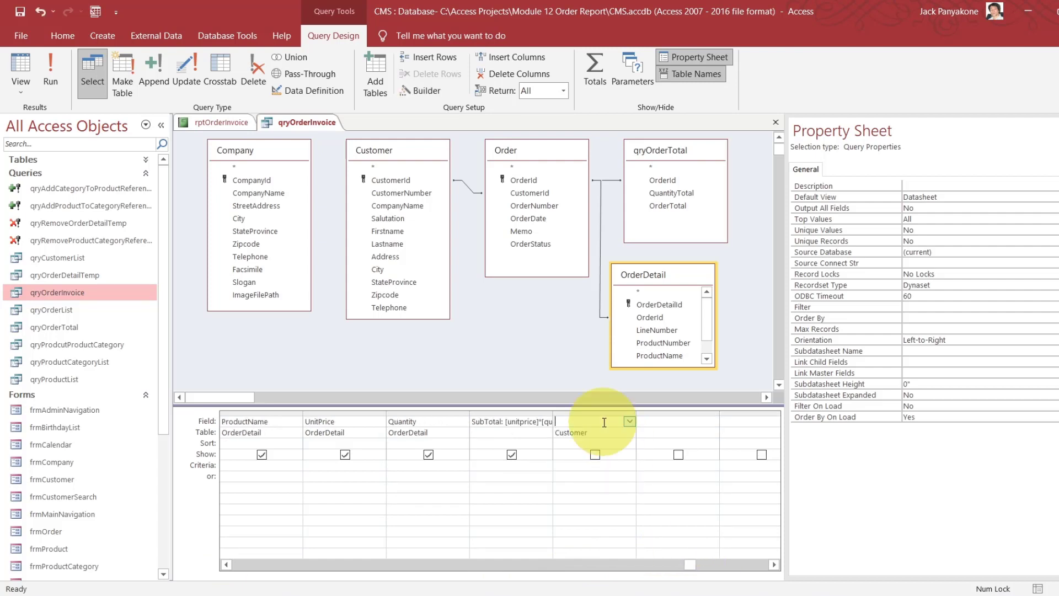
right_click(605, 423)
click(646, 531)
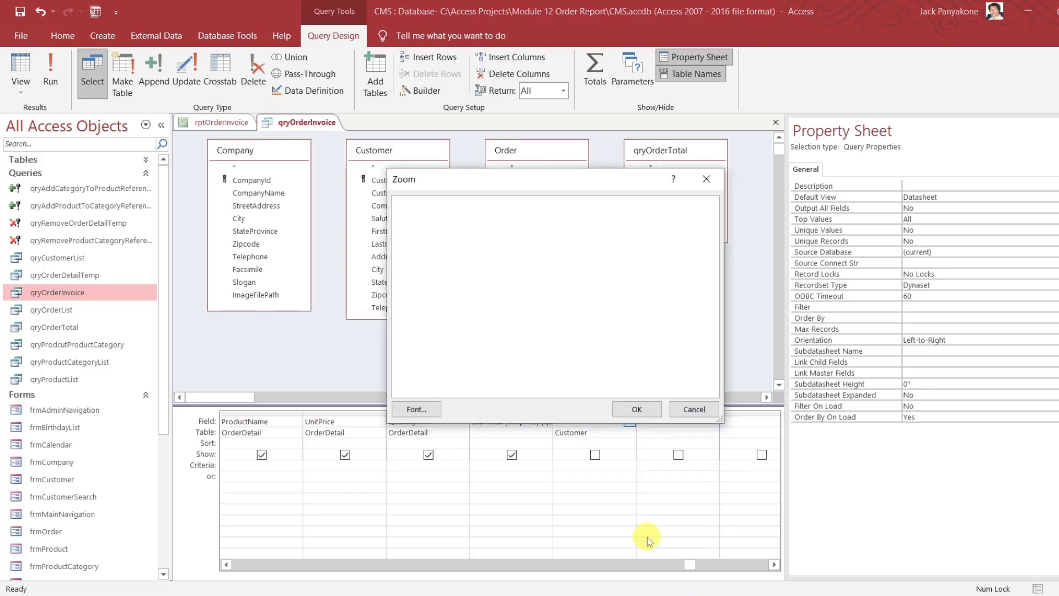
text(CustomerCityState:)
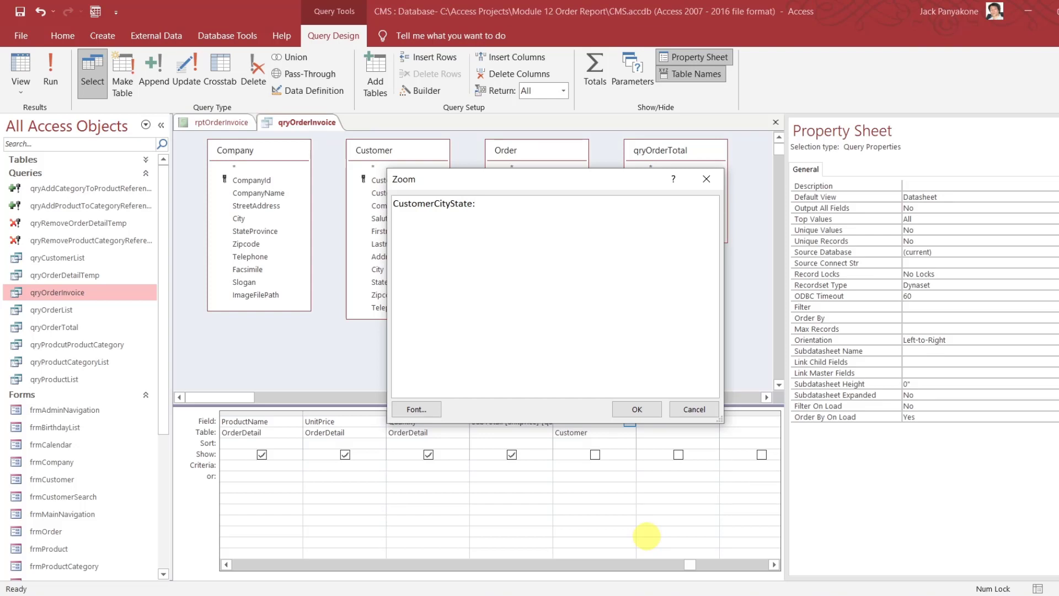
text(city & ", " & stateprovince)
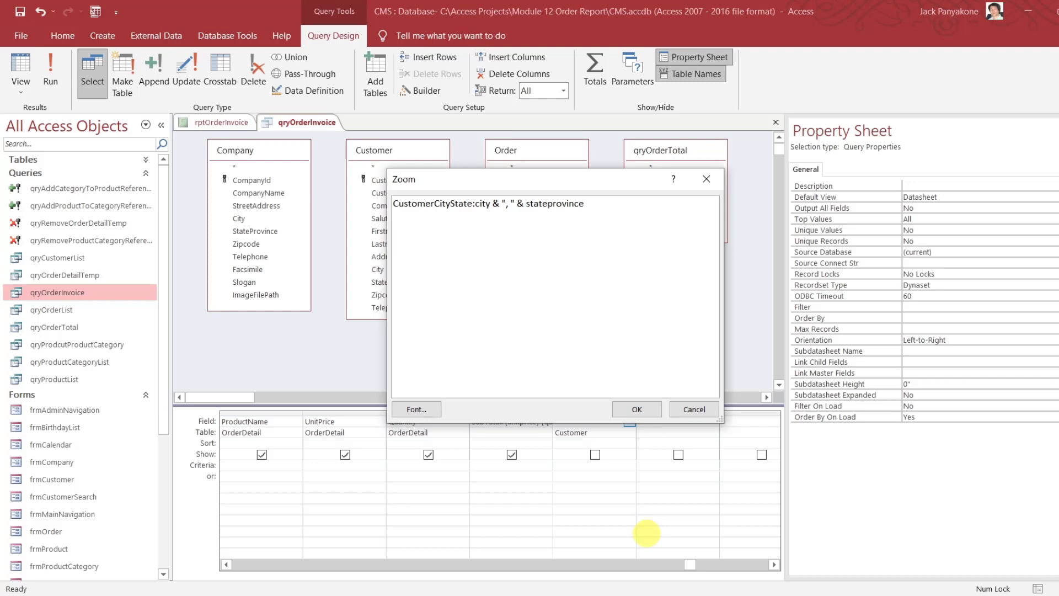
text( & " " & zipcode)
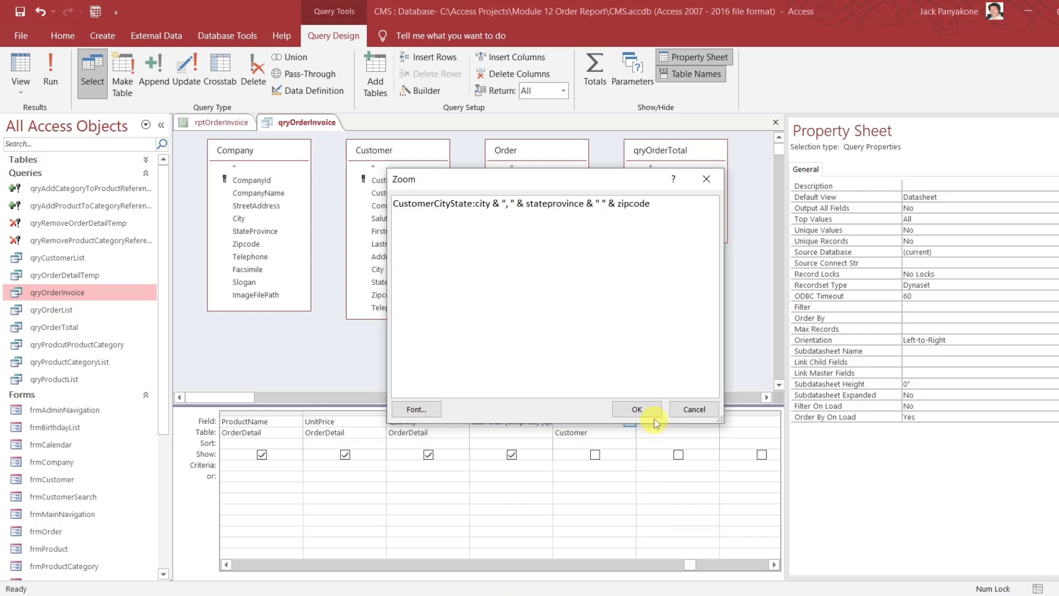
click(637, 409)
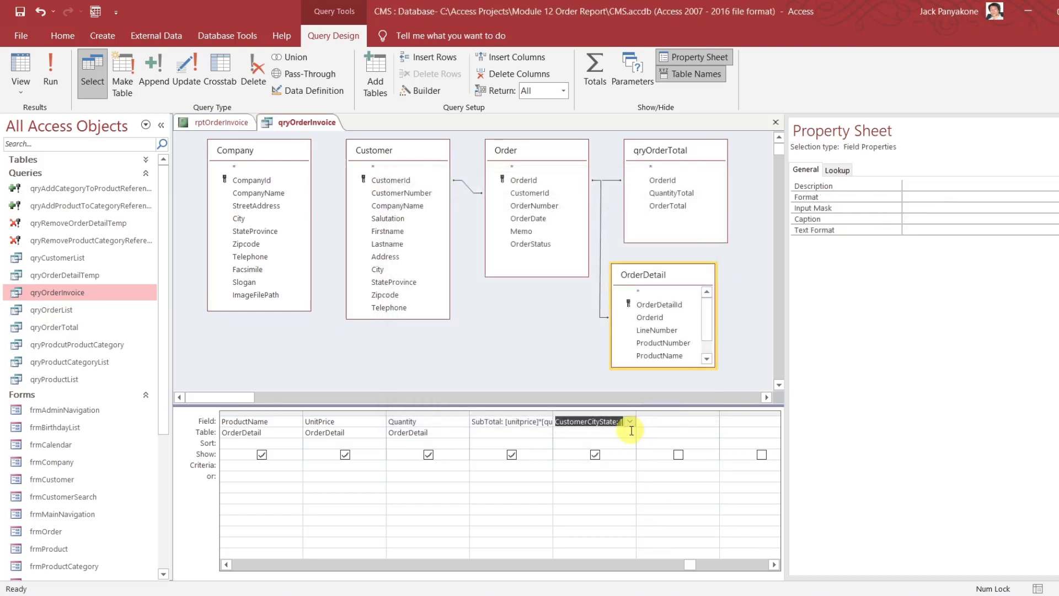
Review the full CustomerCityState expression in the Zoom window without changing it
right_click(617, 422)
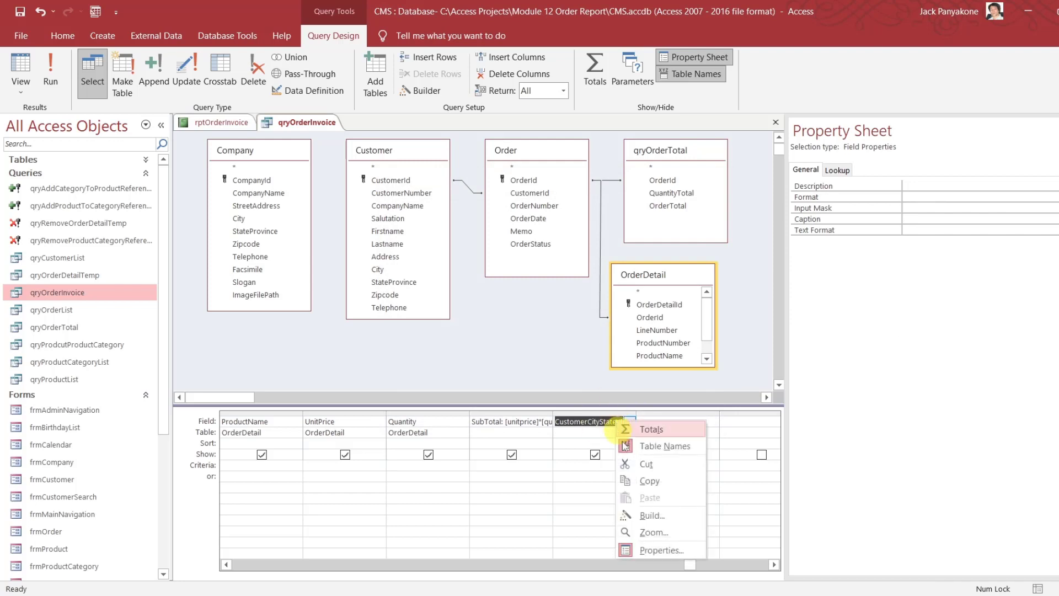
click(651, 532)
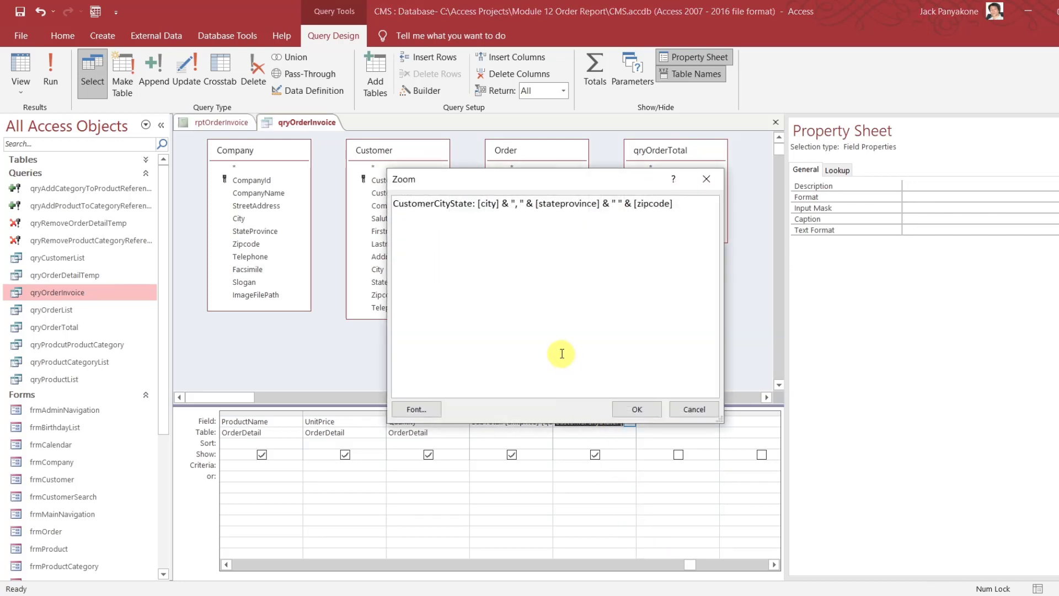
click(693, 409)
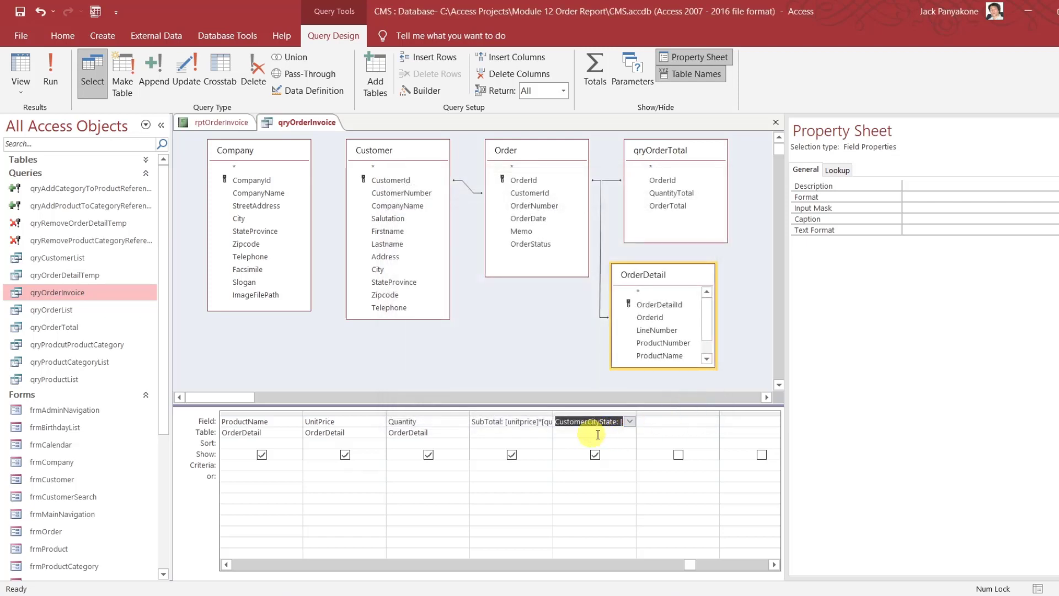
Check the table choices for the CustomerCityState column and try to run the query
click(619, 434)
click(629, 433)
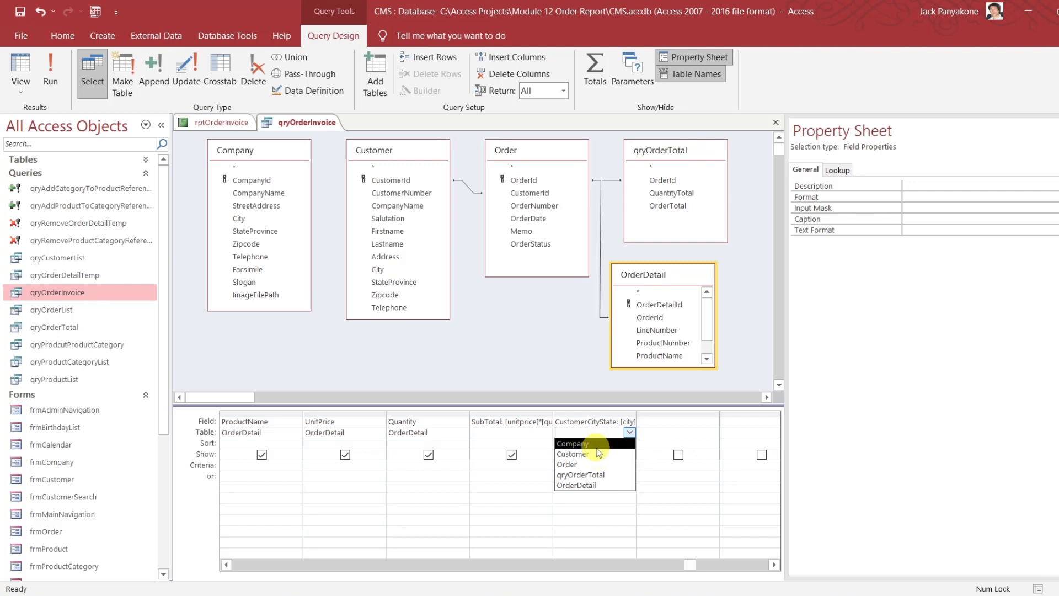
click(556, 353)
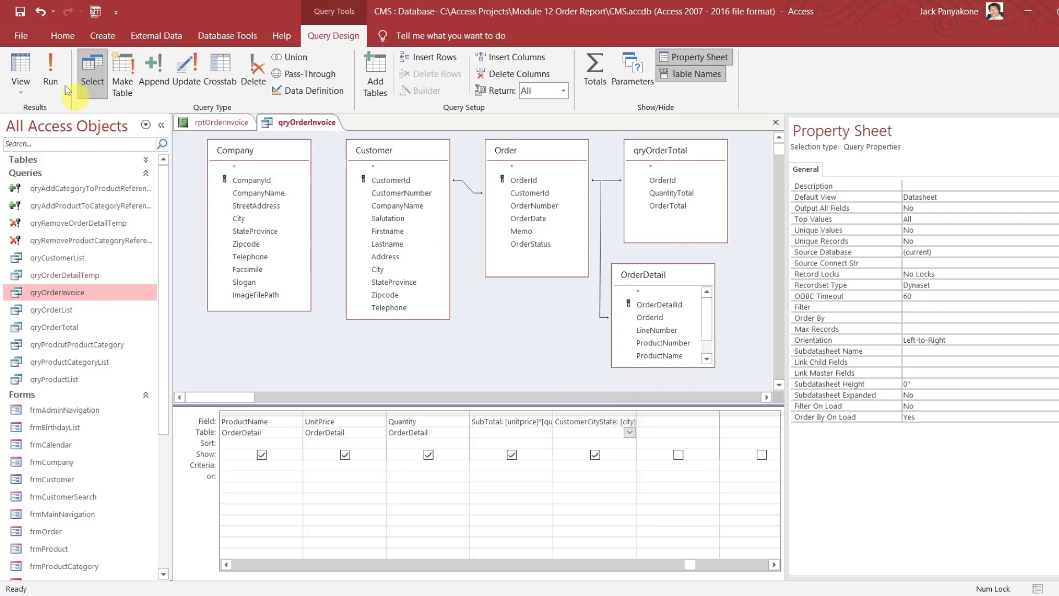
click(54, 63)
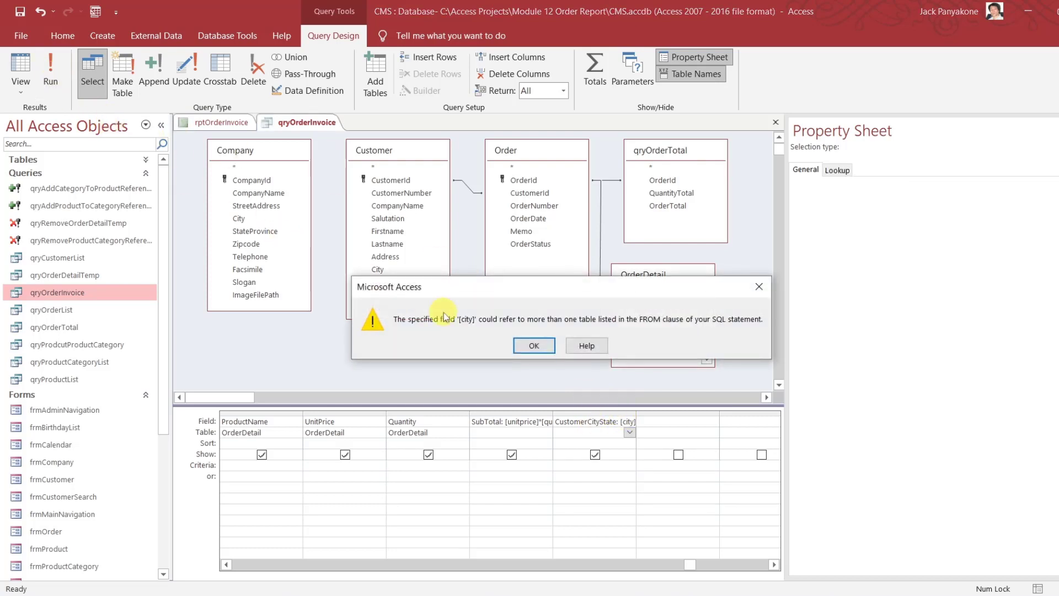
click(534, 346)
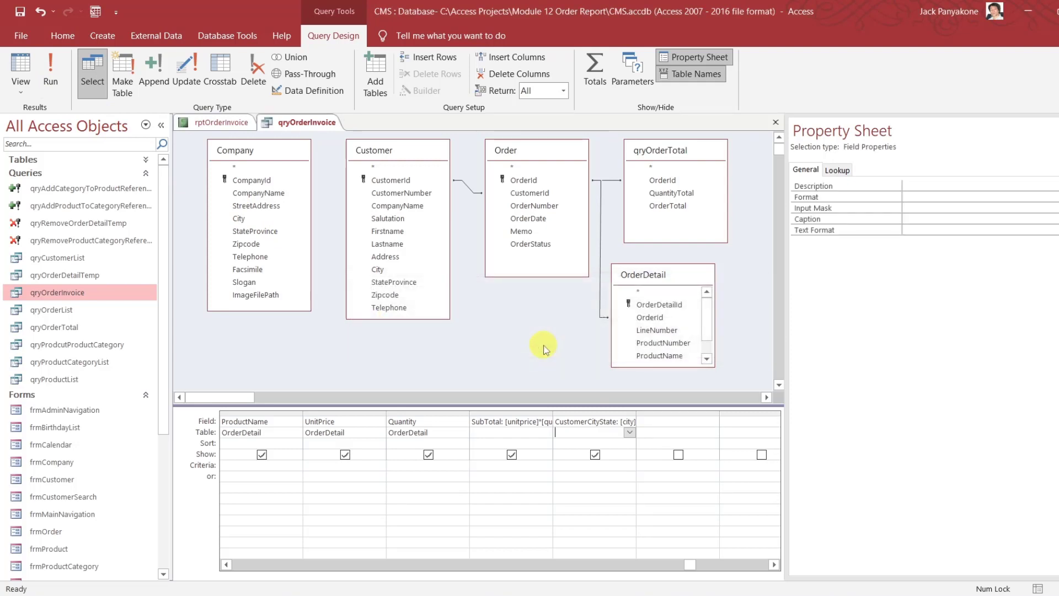
Qualify the city field in the CustomerCityState expression as [Customer].[city]
right_click(573, 423)
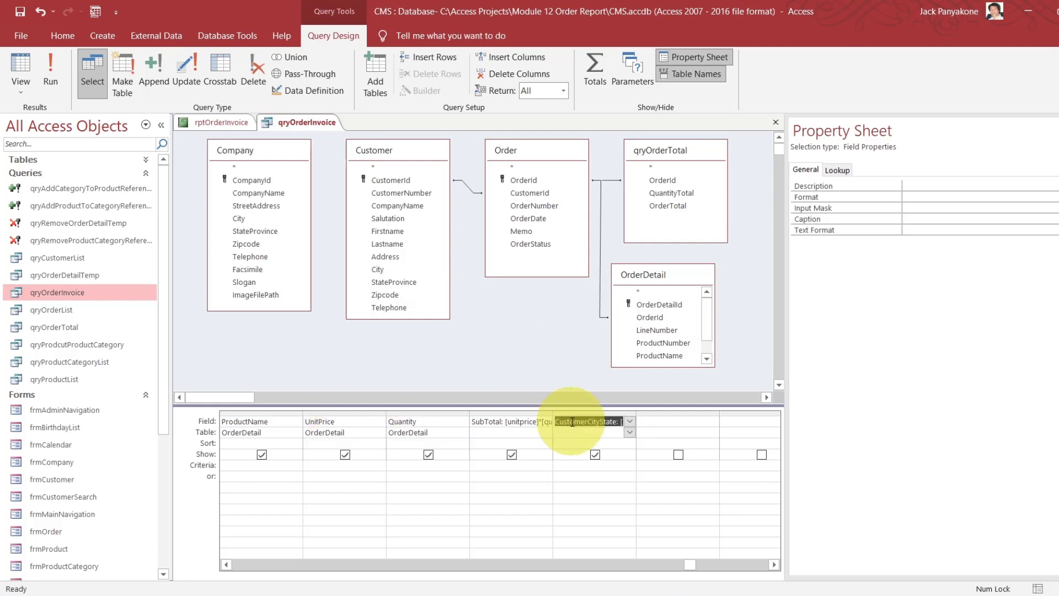
click(608, 534)
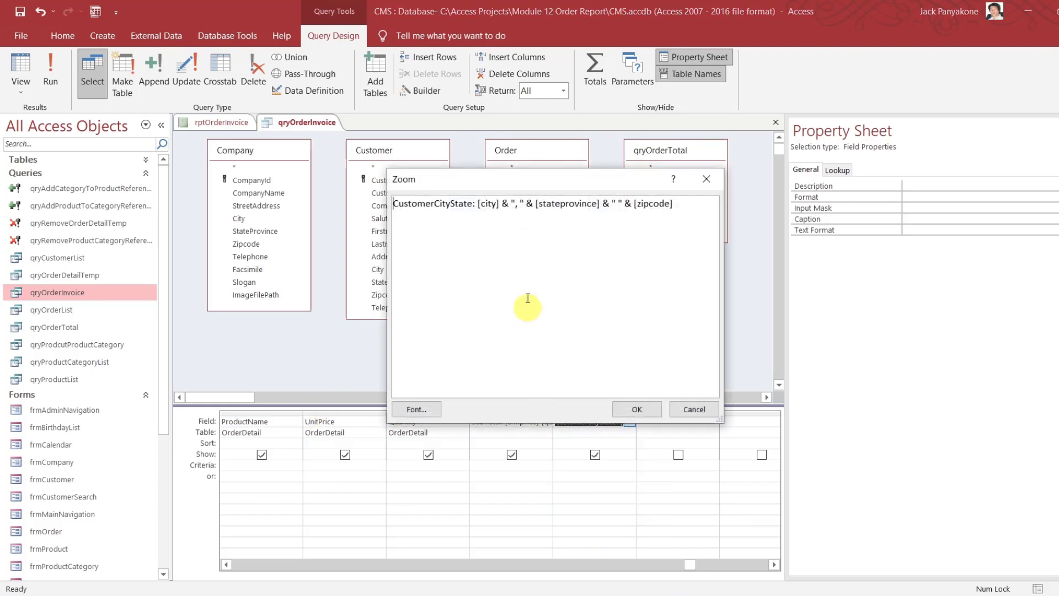
click(478, 205)
text([])
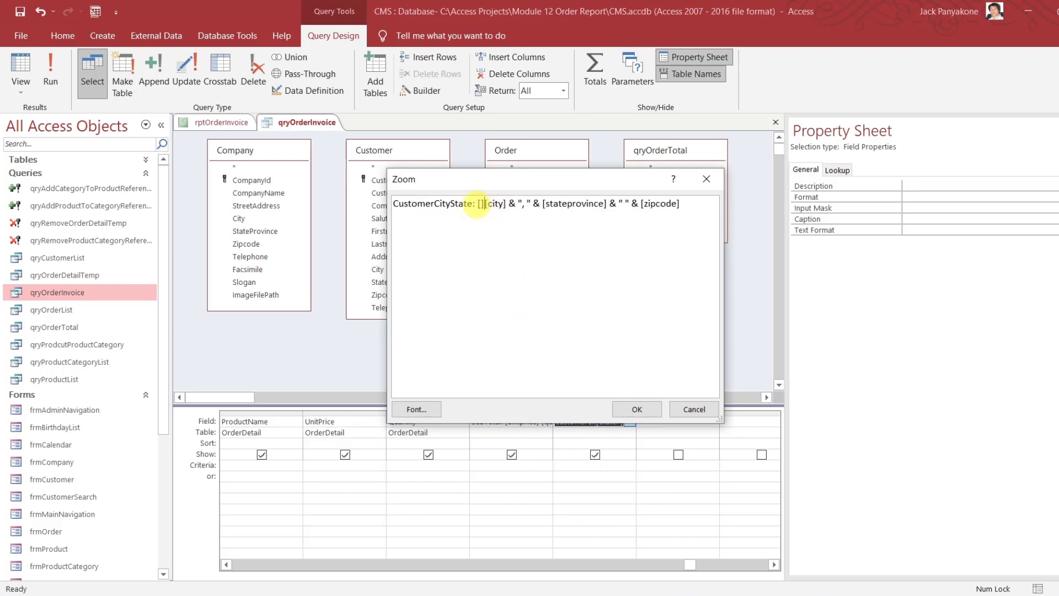
text(Customer)
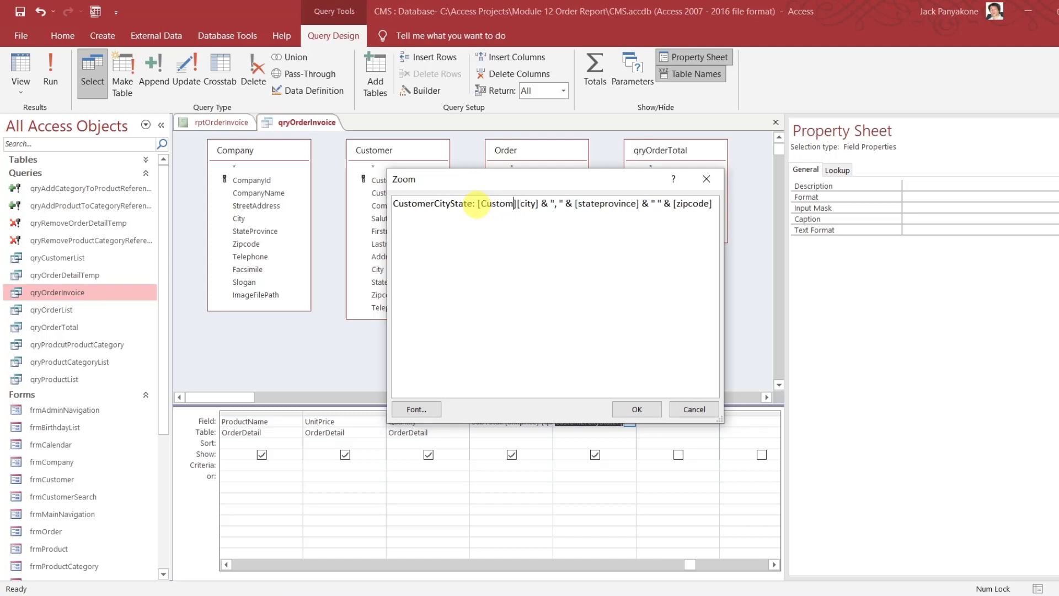
text(.)
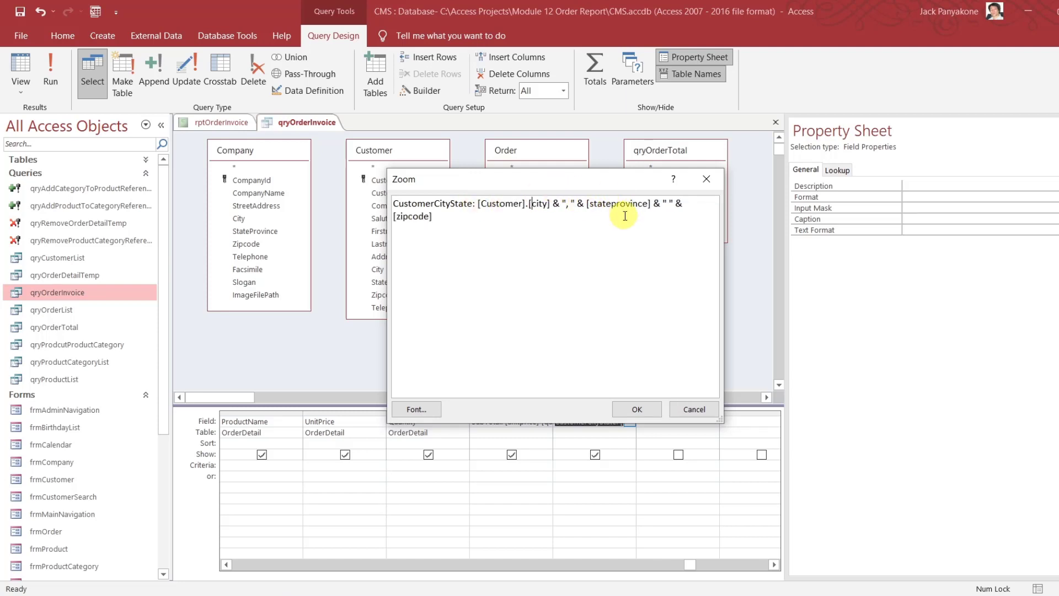
Try the single-bracket form [Customer.city] for the city reference and restore it to [Customer].[city]
key(BackSpace)
key(BackSpace)
key(BackSpace)
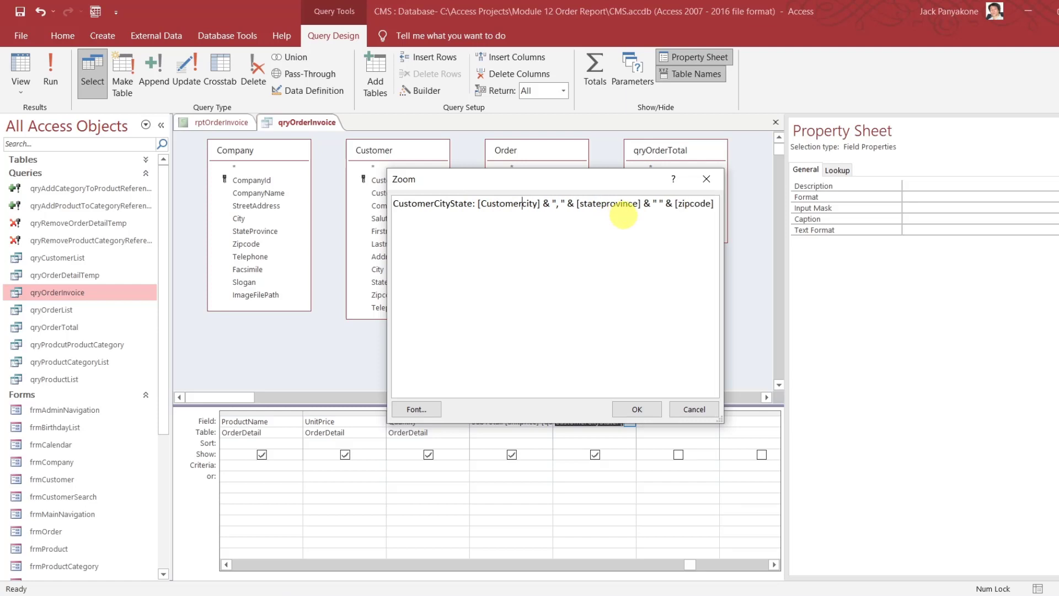
text(.)
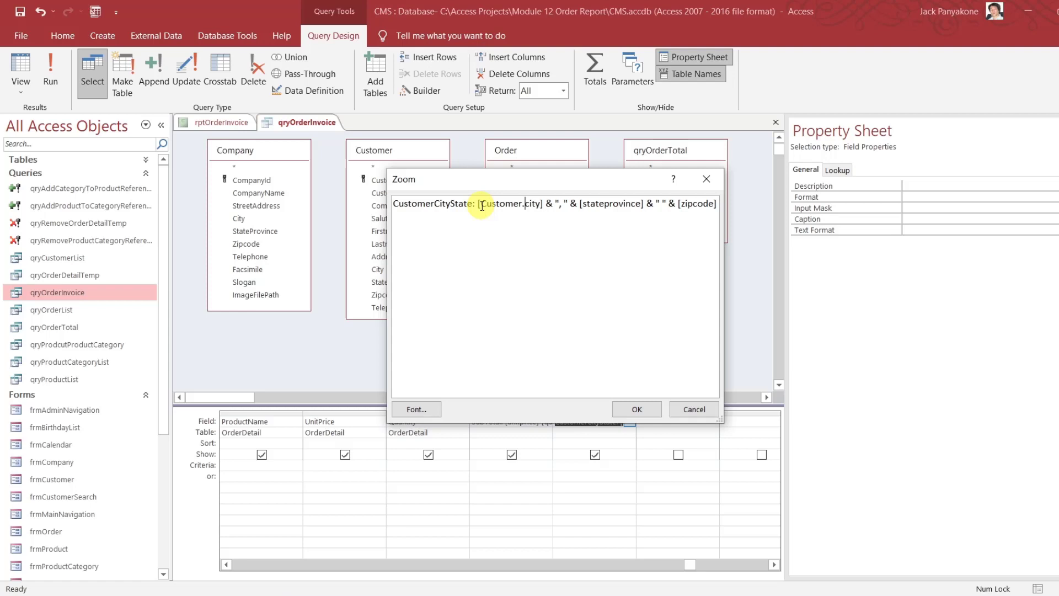
text(].)
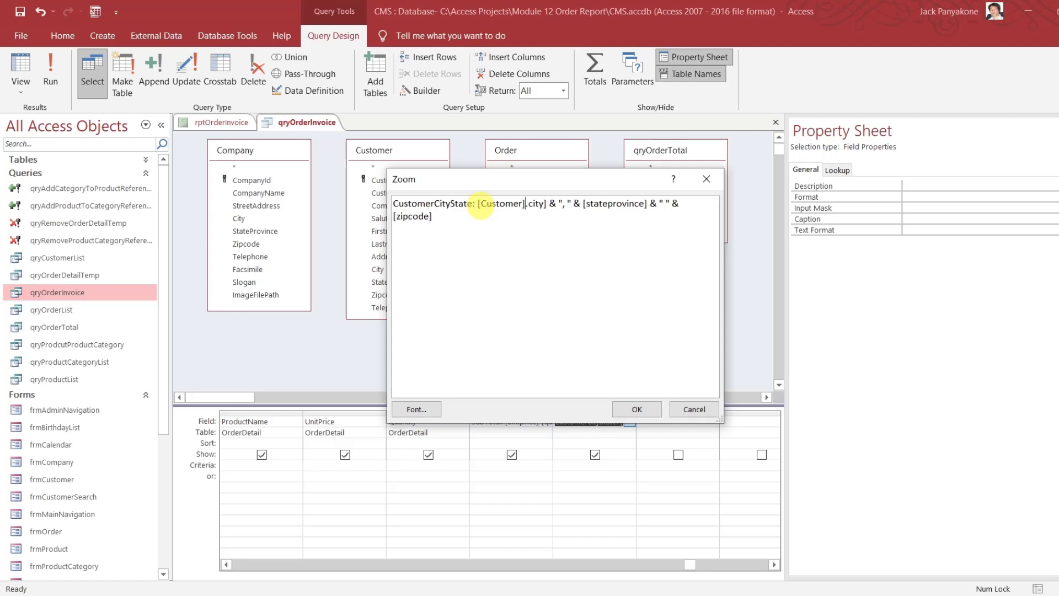
text([)
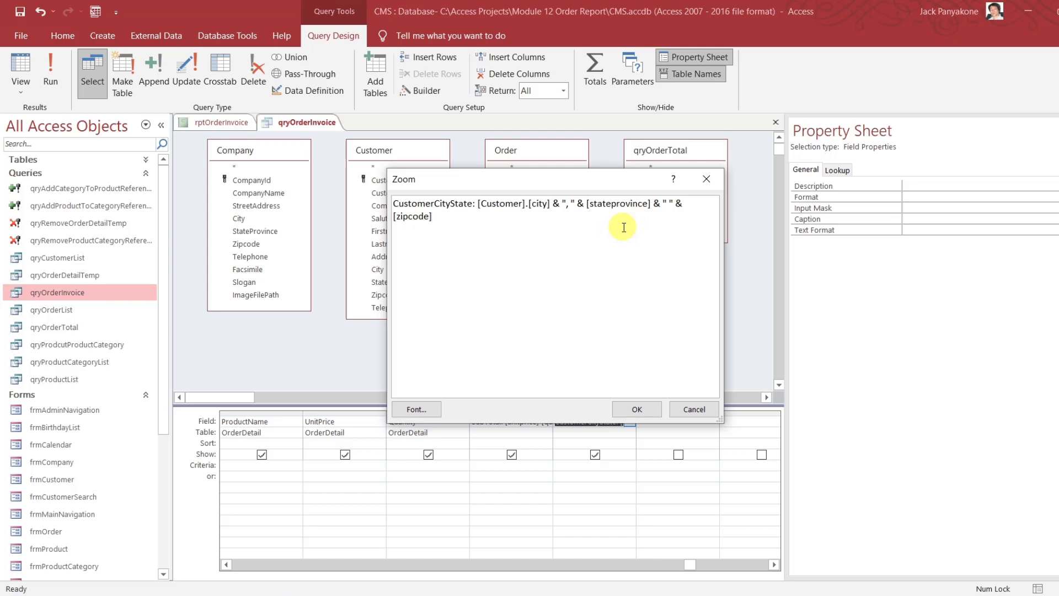
text([)
Qualify the stateprovince field in the expression as [Customer].[stateprovince]
click(587, 203)
text([])
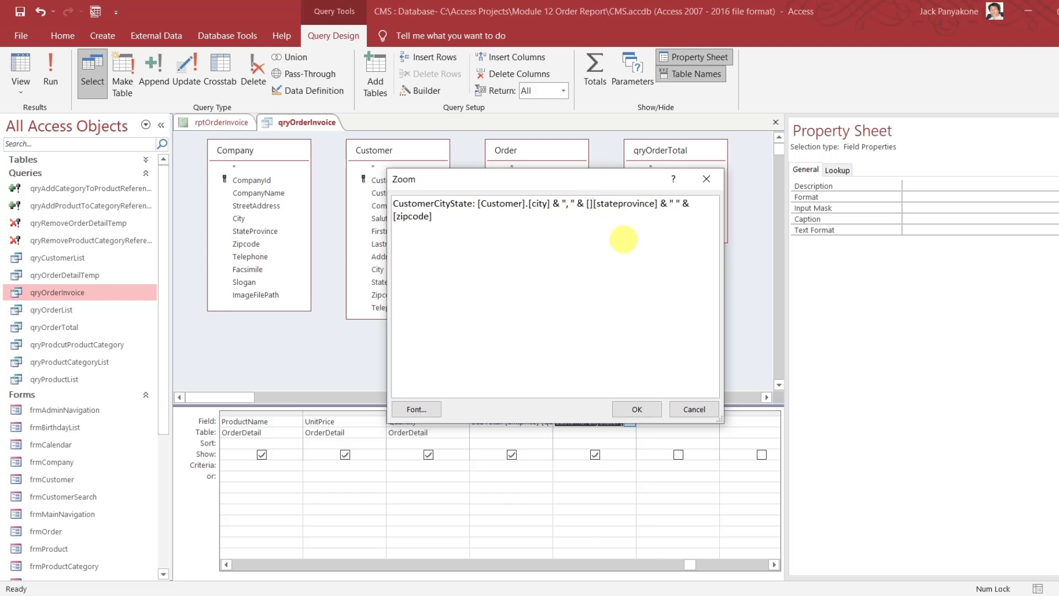
text(.[)
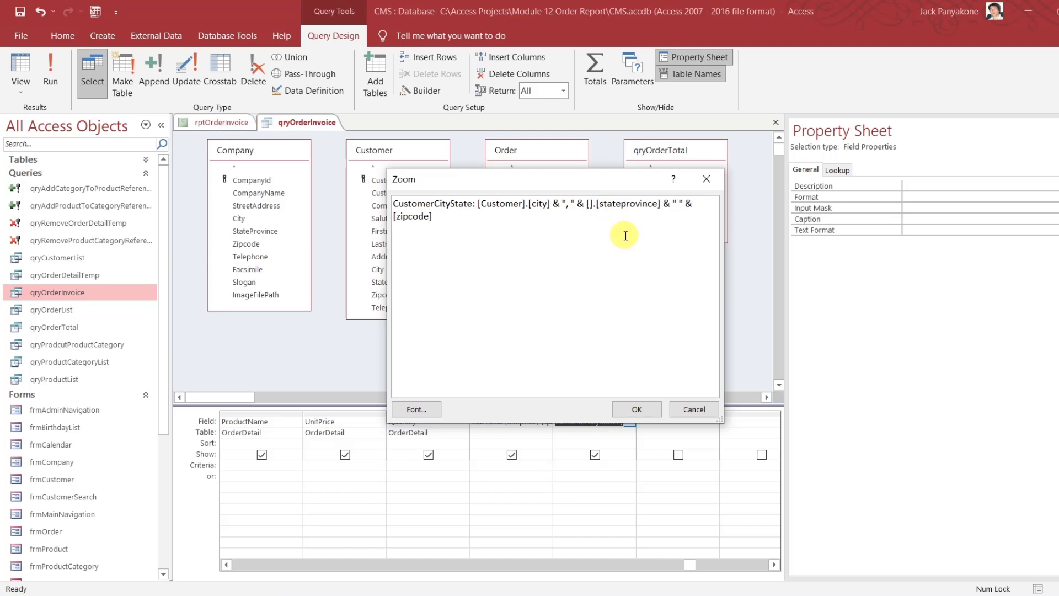
text(Customer)
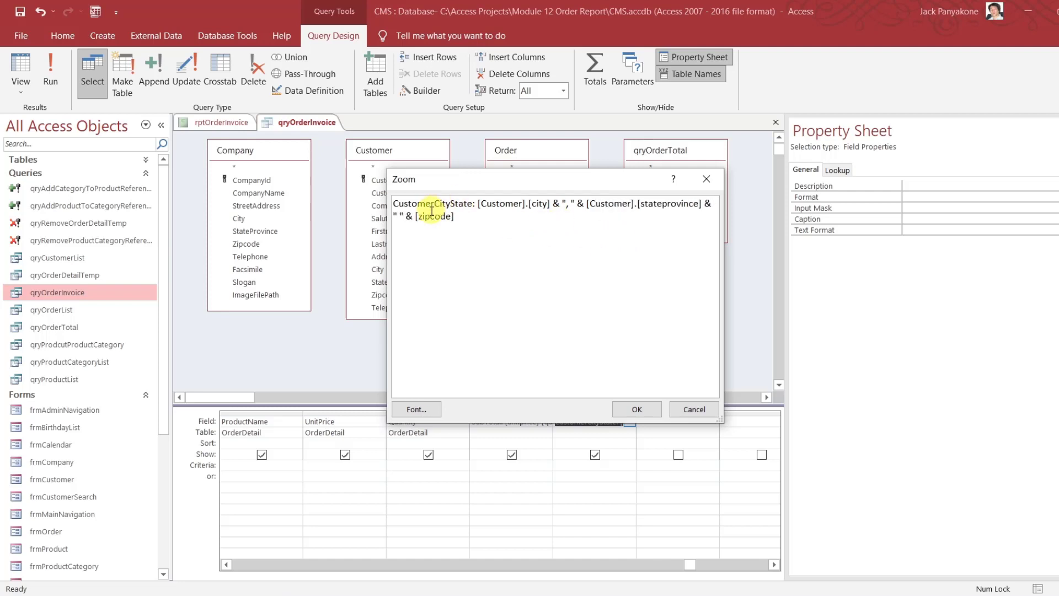
Prefix the zipcode field with [Customer]. and try to commit the CustomerCityState expression
click(415, 217)
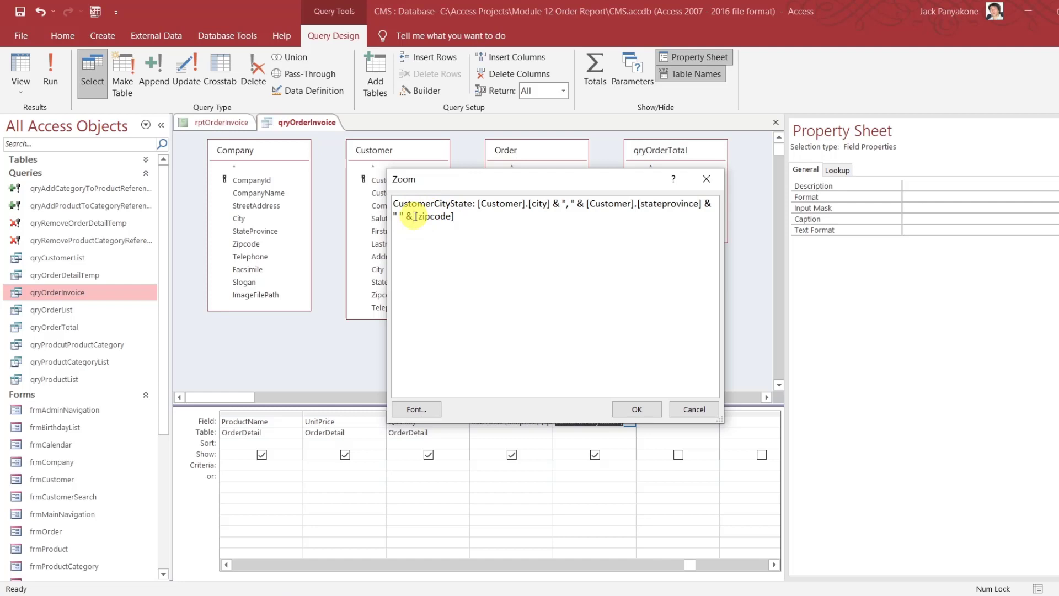
text([])
text(.)
text(Customer)
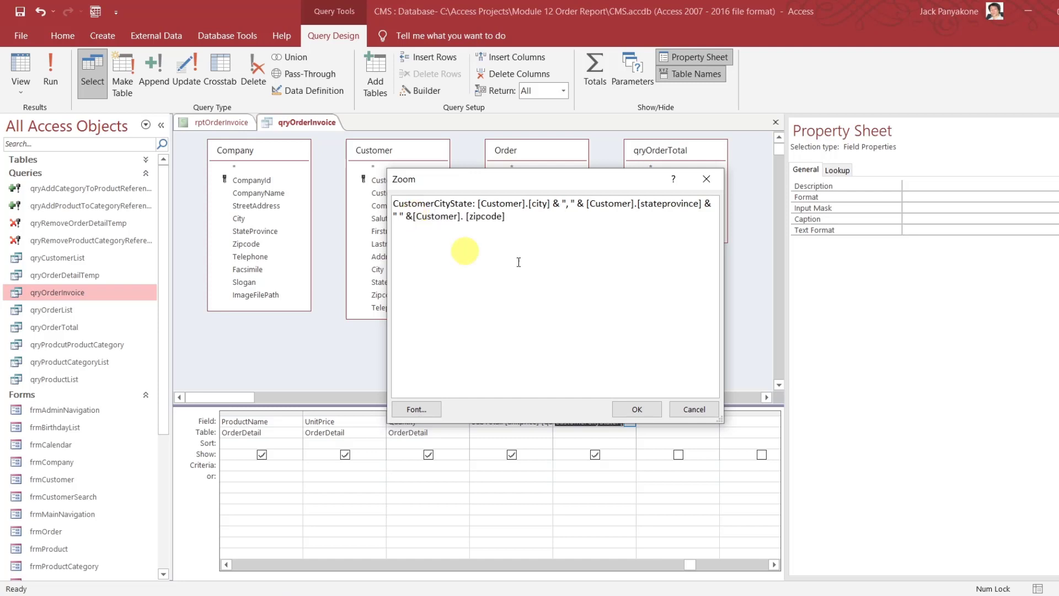
click(637, 409)
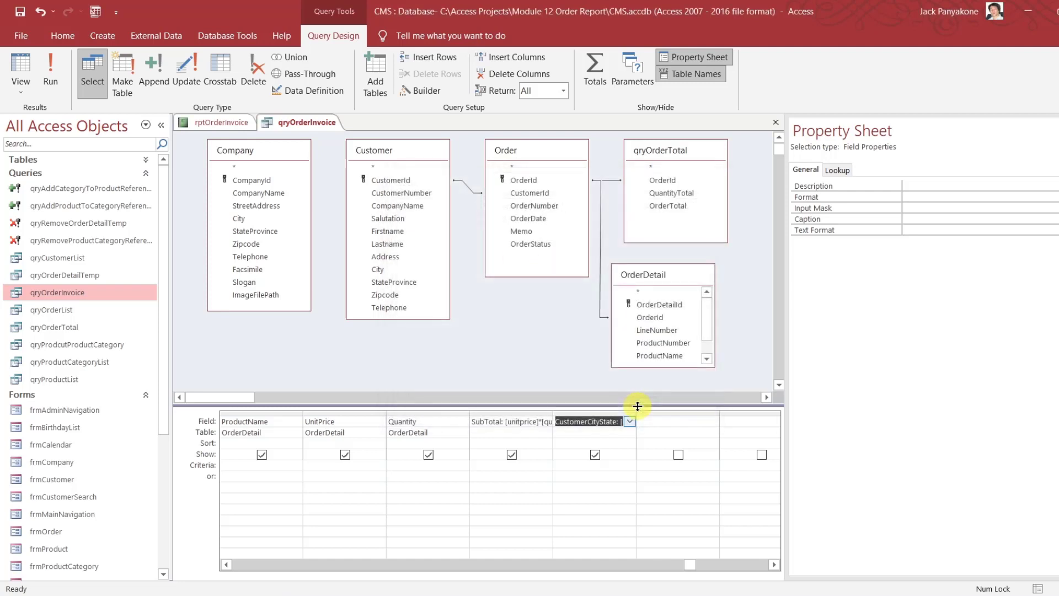
click(574, 360)
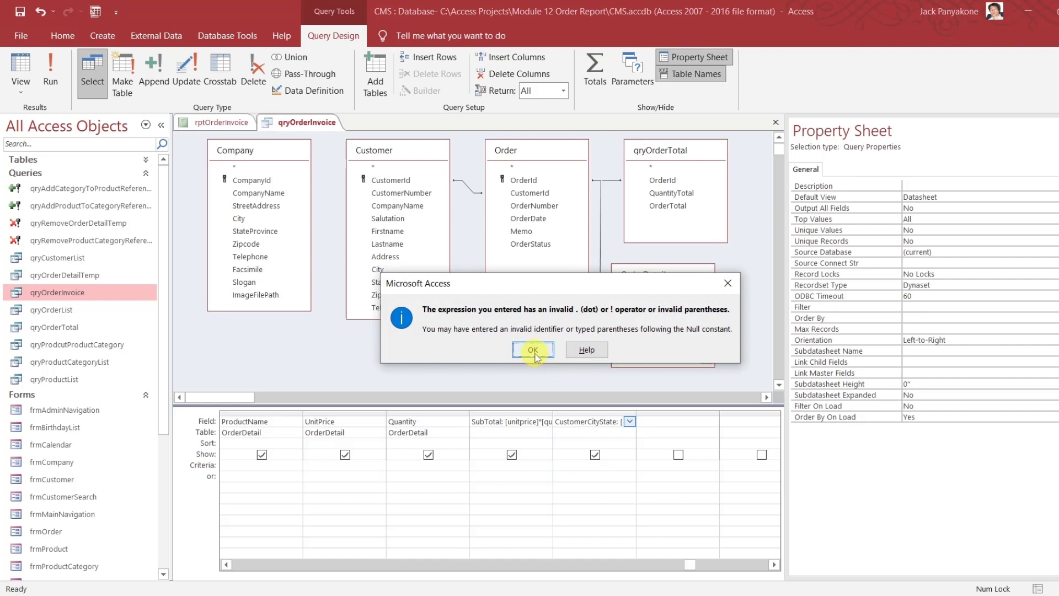
click(533, 351)
Open the CustomerCityState expression in the Zoom editor and rewrite its city reference as Customer.city, without brackets
click(607, 422)
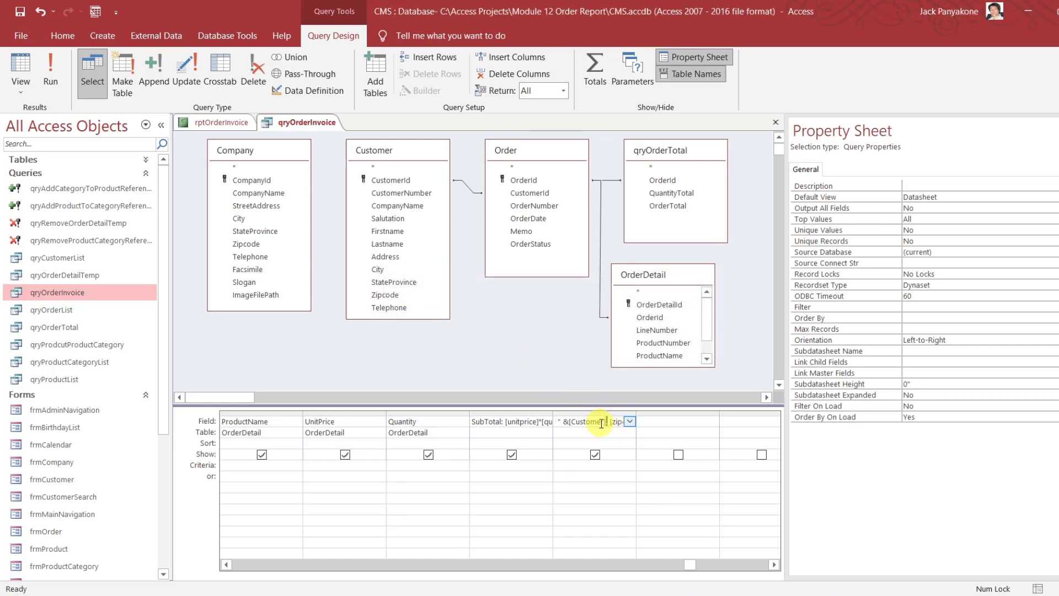
right_click(601, 423)
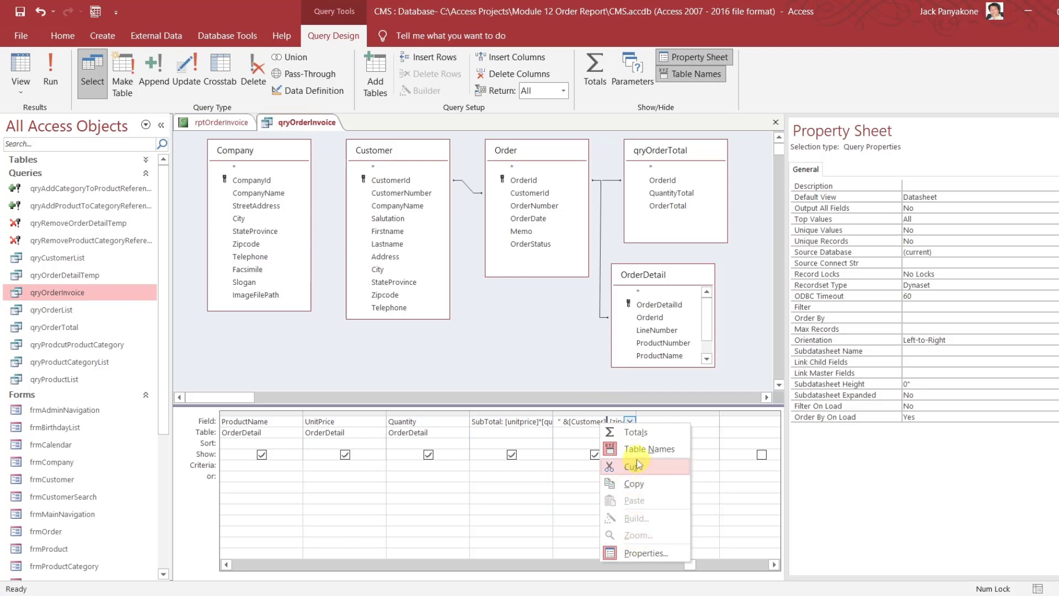
click(585, 427)
right_click(584, 424)
click(617, 537)
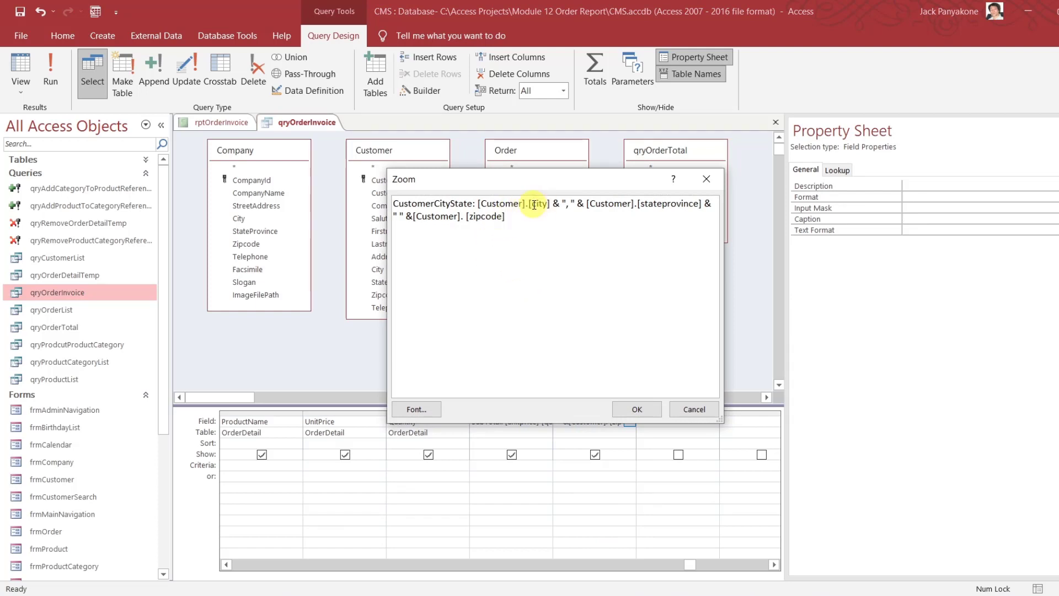
key(BackSpace)
key(BackSpace)
key(BackSpace)
text(.)
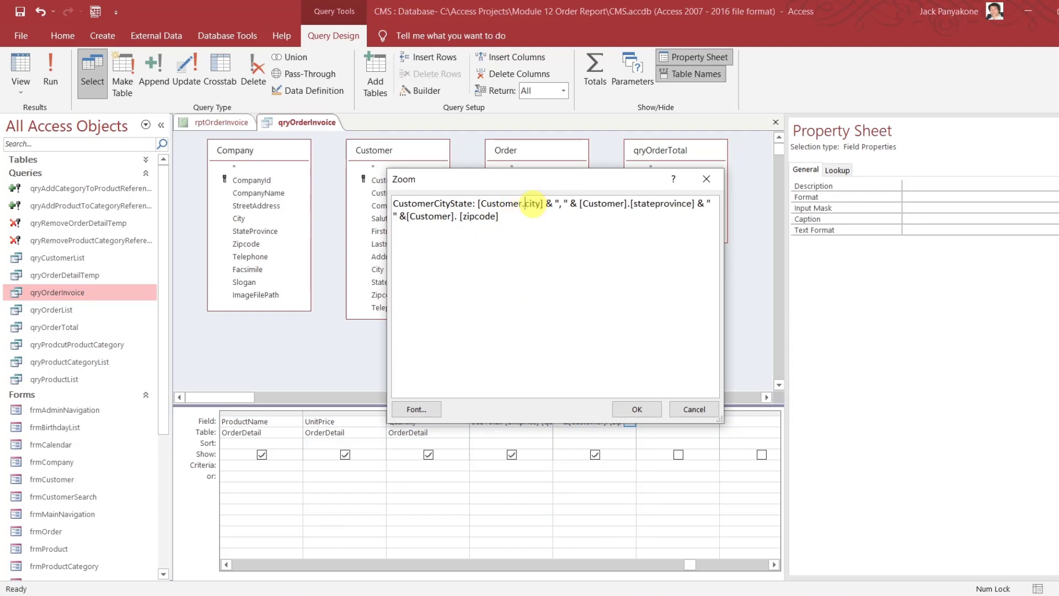
click(480, 203)
key(BackSpace)
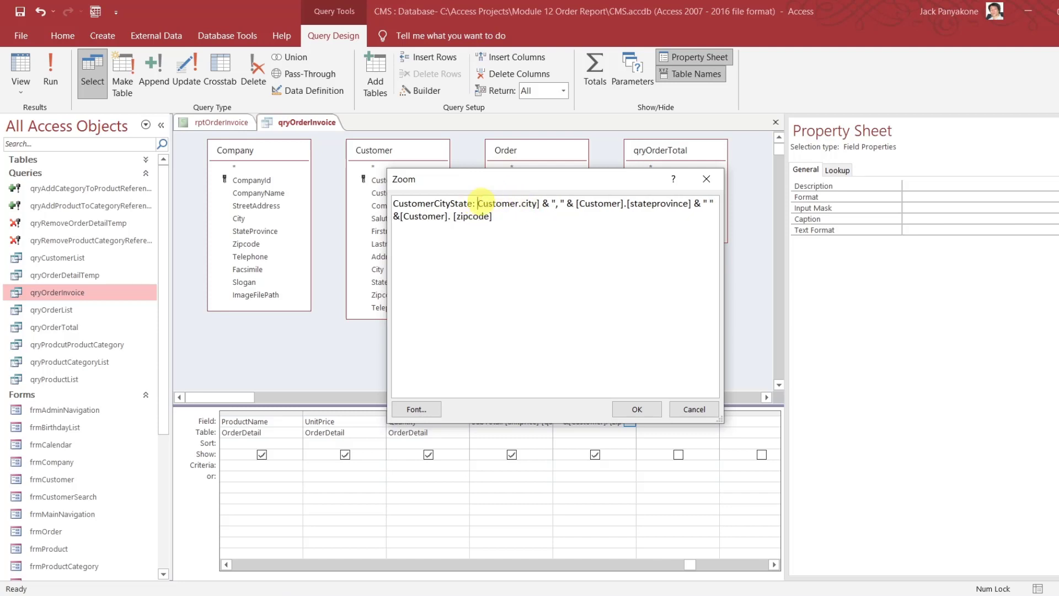
click(541, 204)
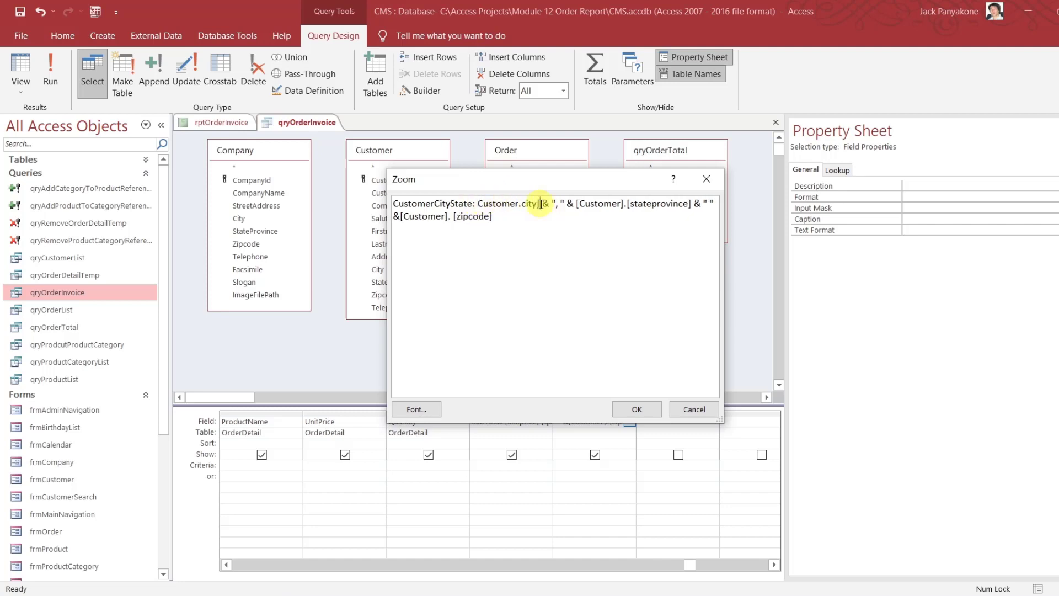
key(BackSpace)
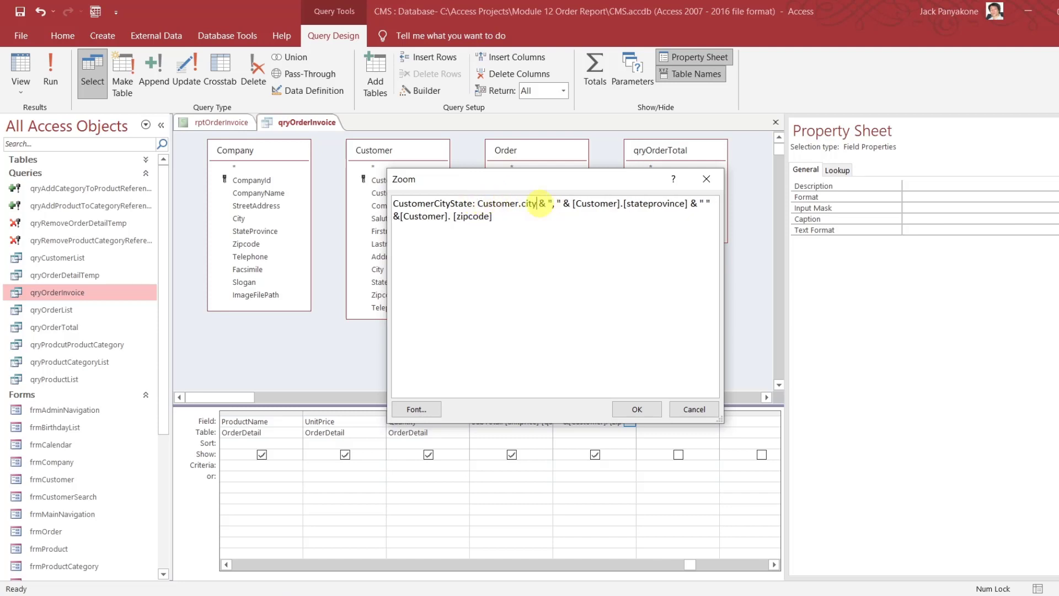
Rewrite the stateprovince reference in the expression as Customer.stateprovince, without brackets
click(624, 205)
key(BackSpace)
key(BackSpace)
key(Delete)
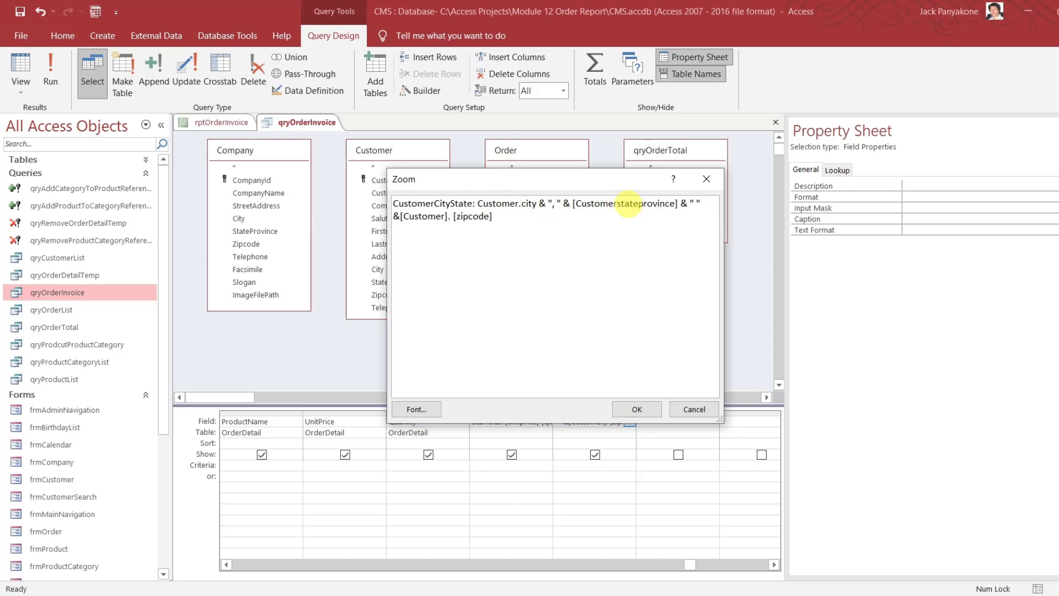
text(.)
key(BackSpace)
click(576, 204)
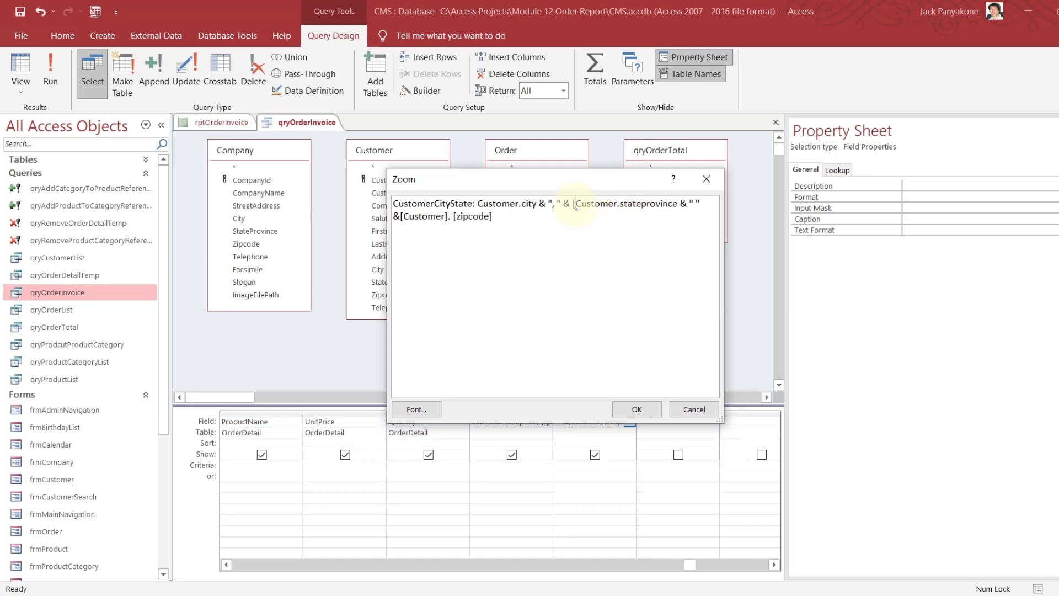
key(BackSpace)
Remove the brackets around zipcode and the opening bracket before its Customer prefix, and try to commit the expression
click(497, 215)
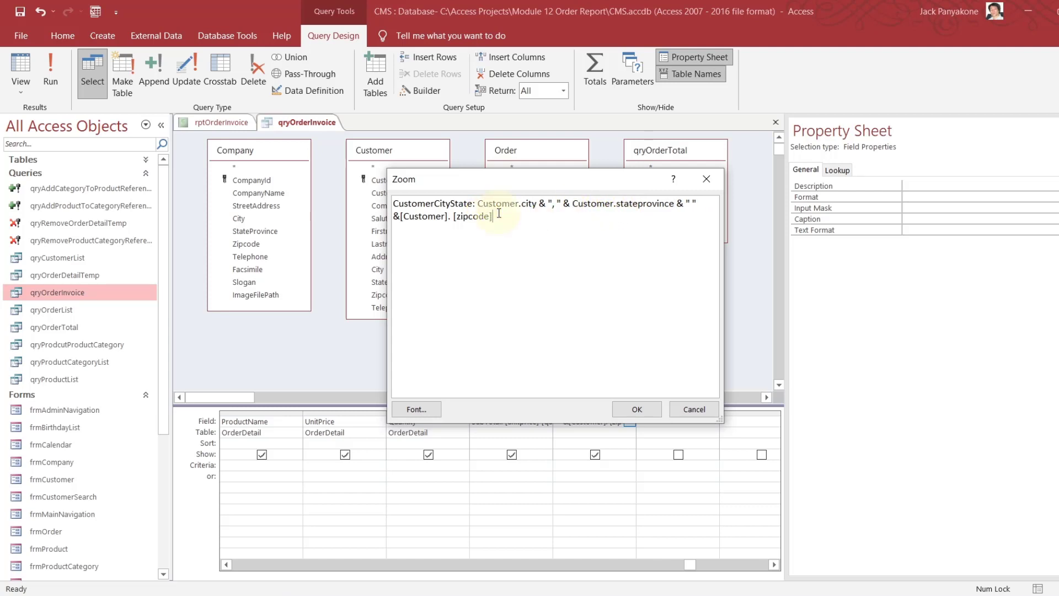
key(BackSpace)
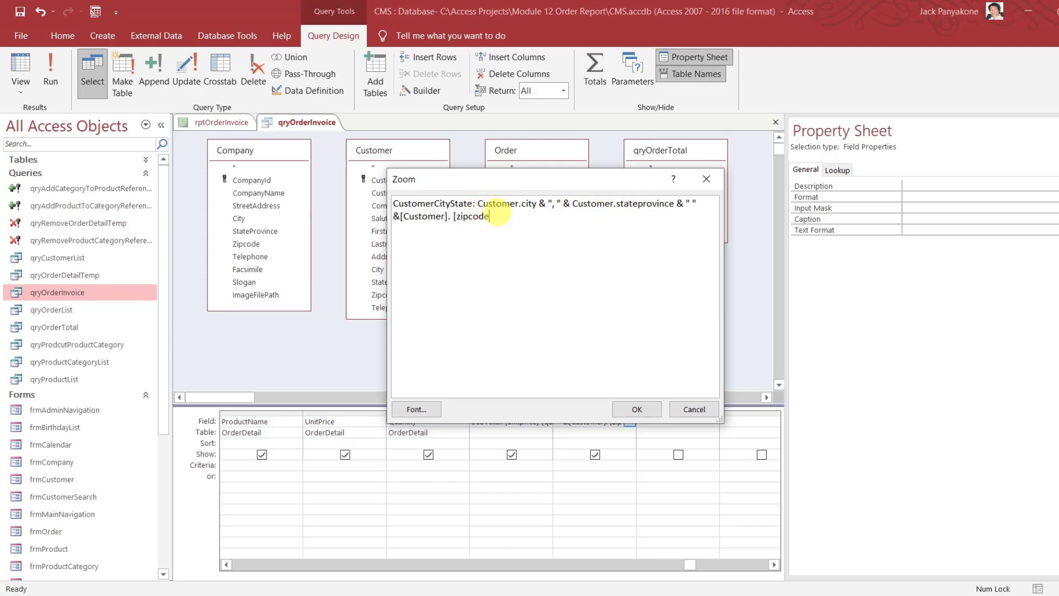
click(459, 216)
key(BackSpace)
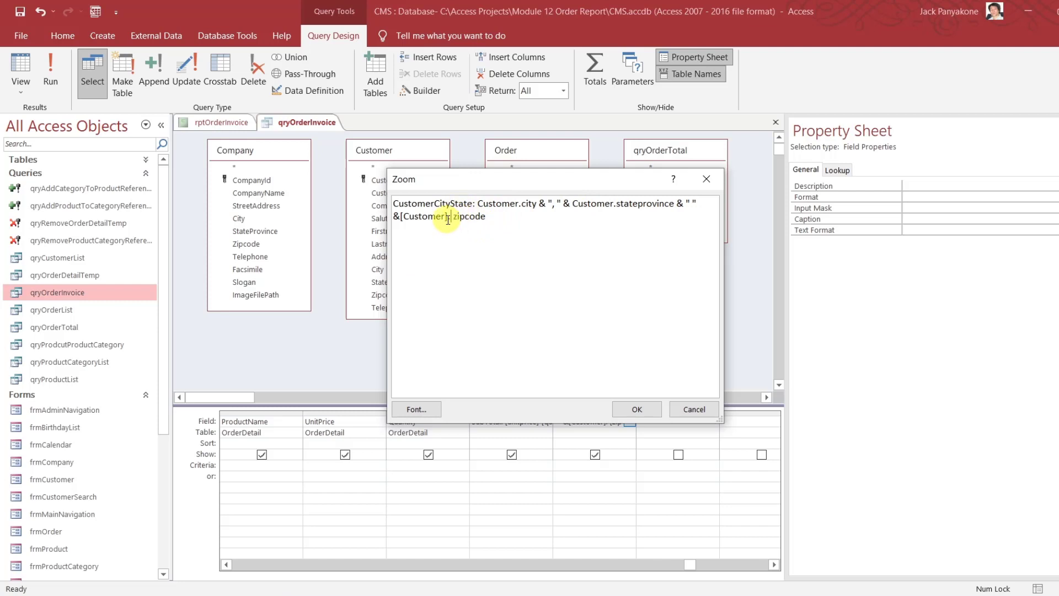
key(BackSpace)
click(404, 217)
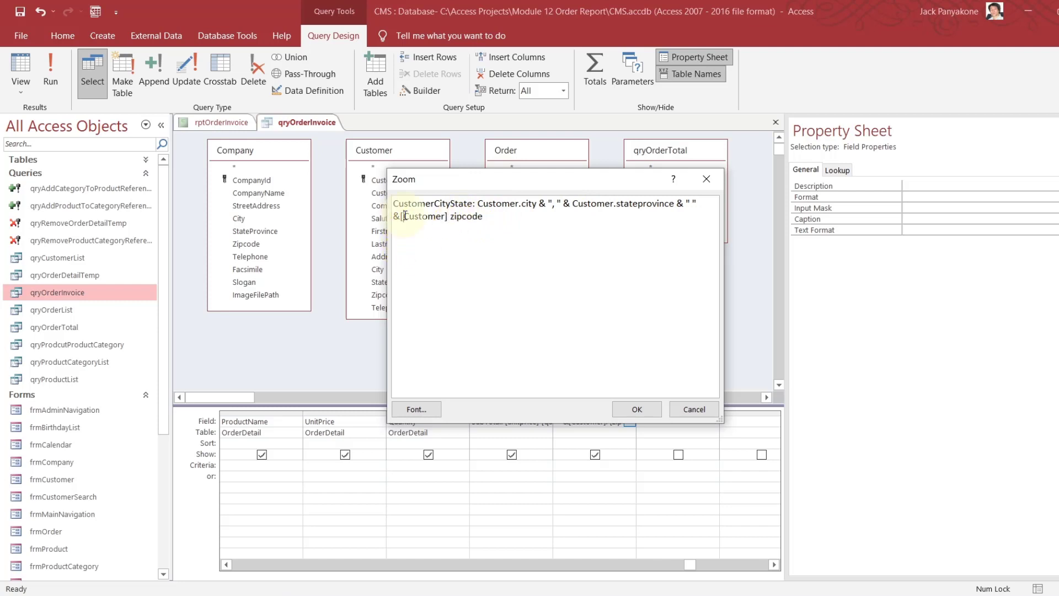
key(BackSpace)
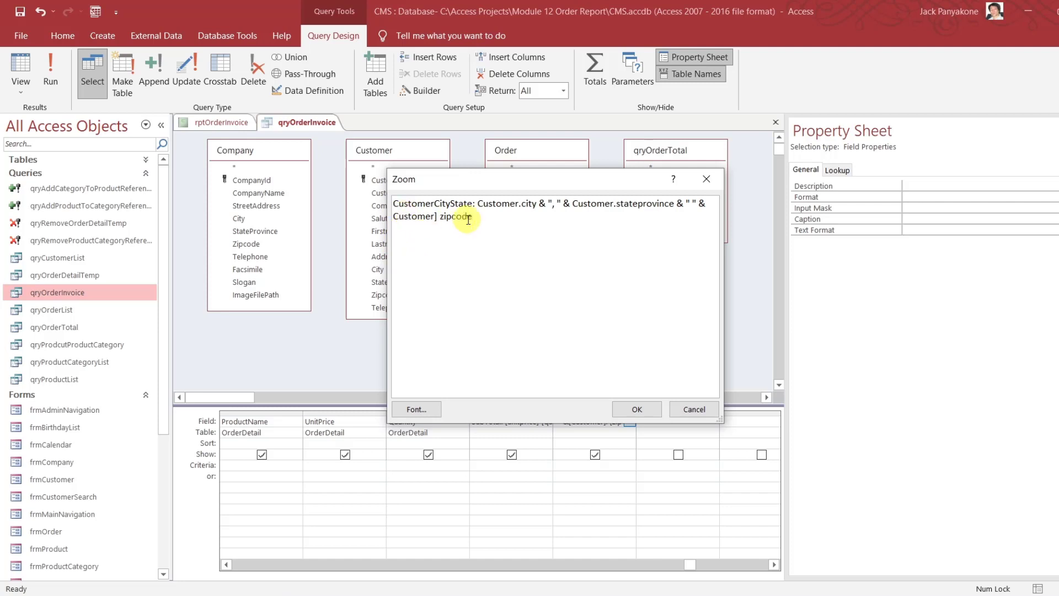
click(629, 410)
click(528, 339)
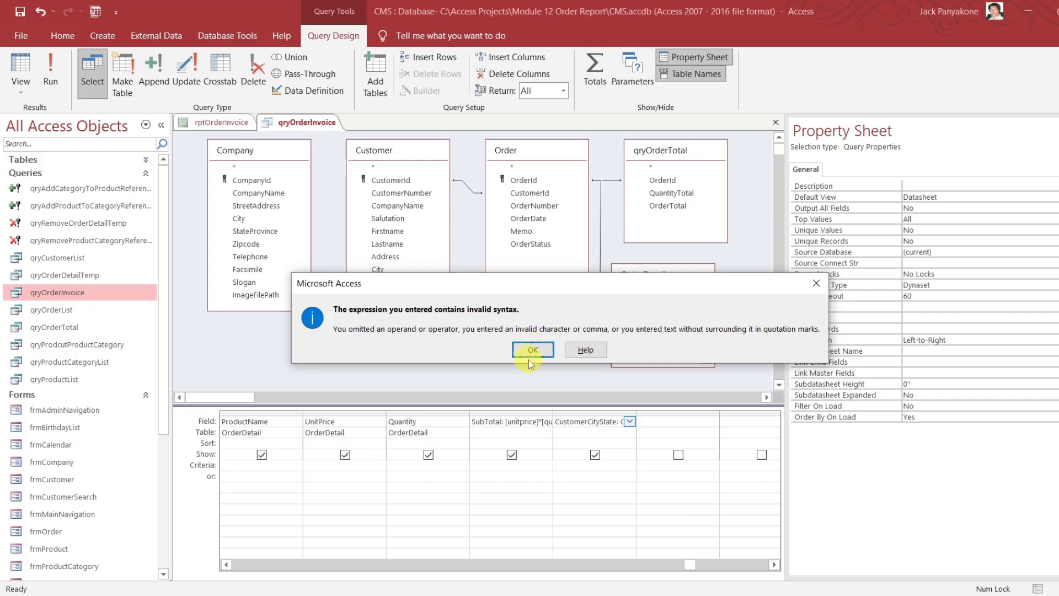
click(529, 354)
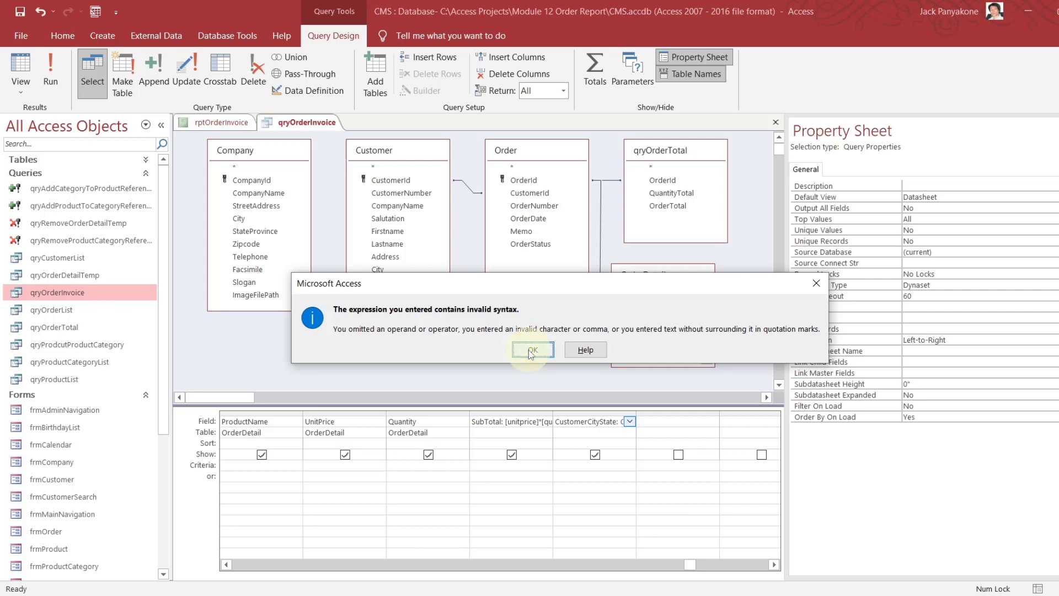
Reopen the CustomerCityState expression in the Zoom editor, correct the zipcode reference to Customer.zipcode and commit the expression
right_click(573, 423)
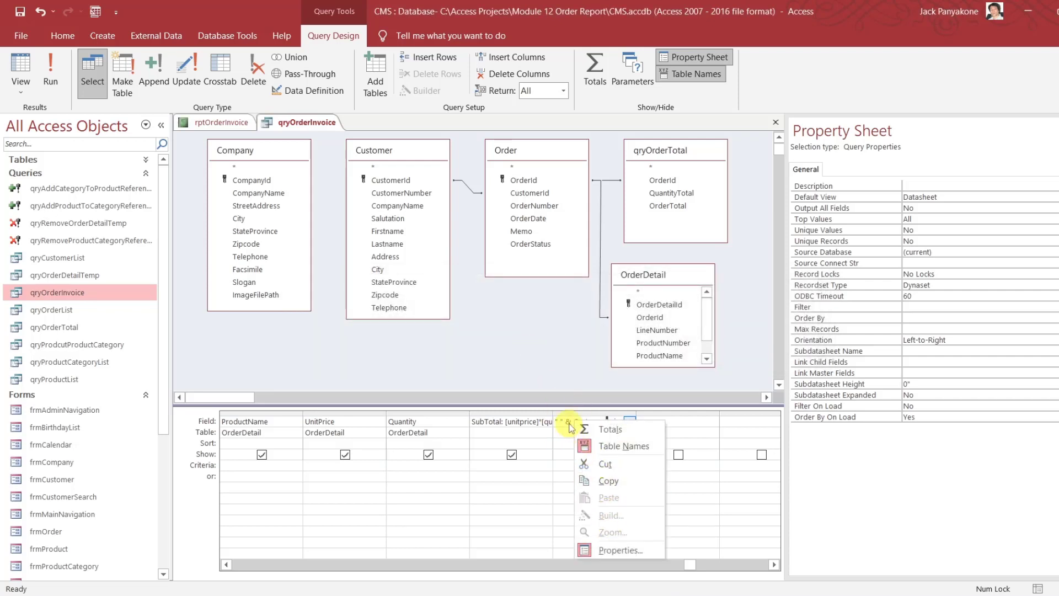
click(571, 425)
right_click(571, 425)
click(613, 532)
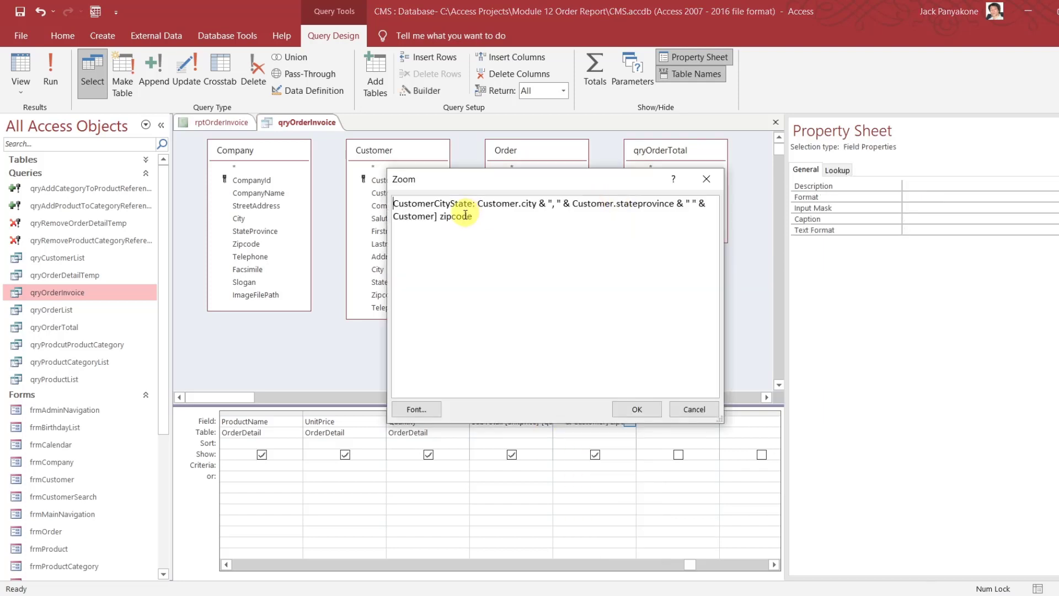
click(440, 216)
key(BackSpace)
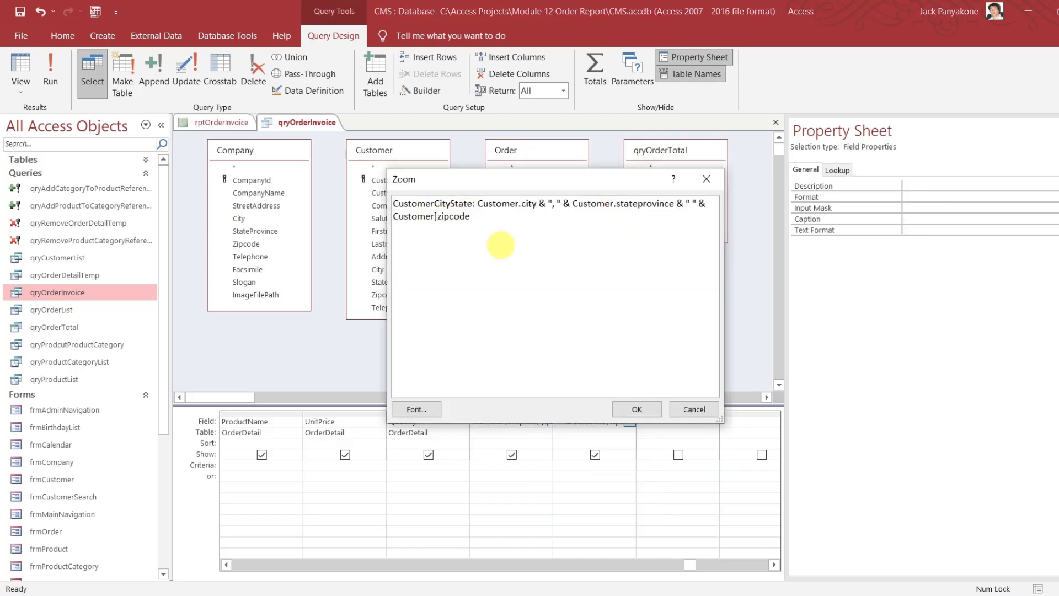
text(.)
text([)
key(BackSpace)
key(BackSpace)
key(BackSpace)
text(.)
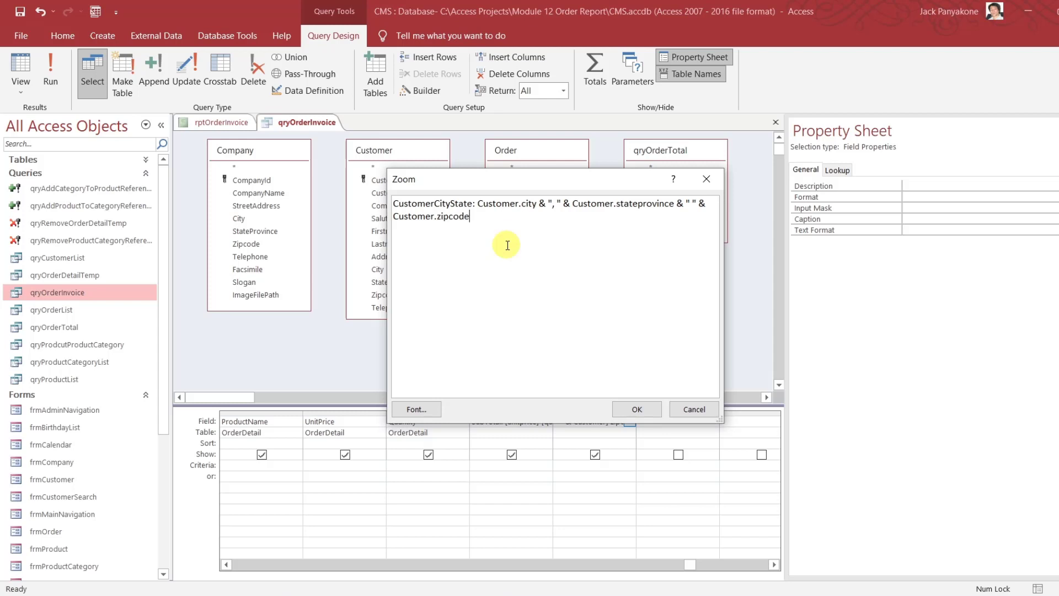
click(635, 408)
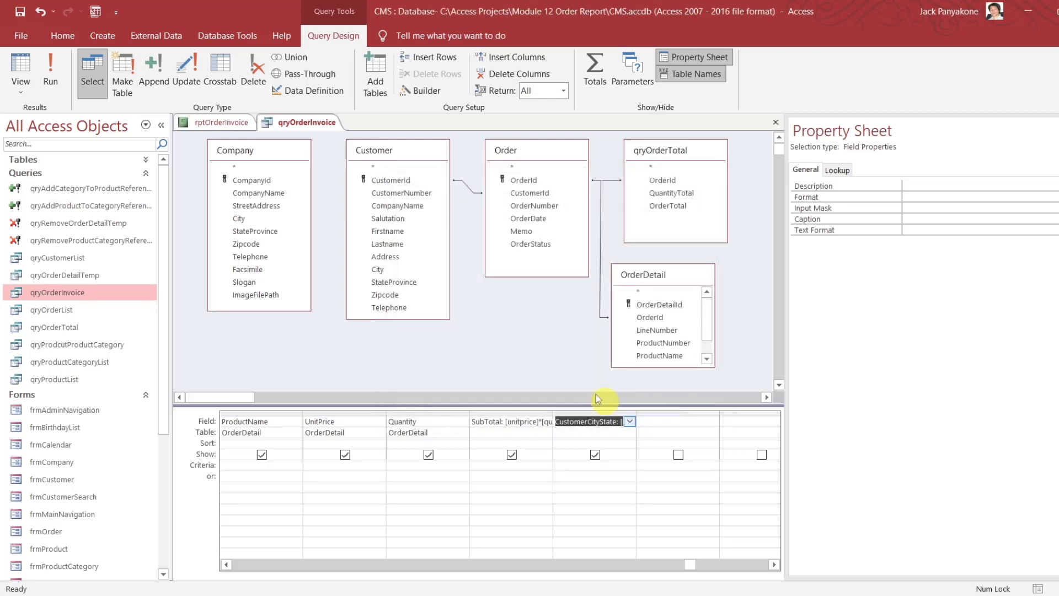
click(568, 357)
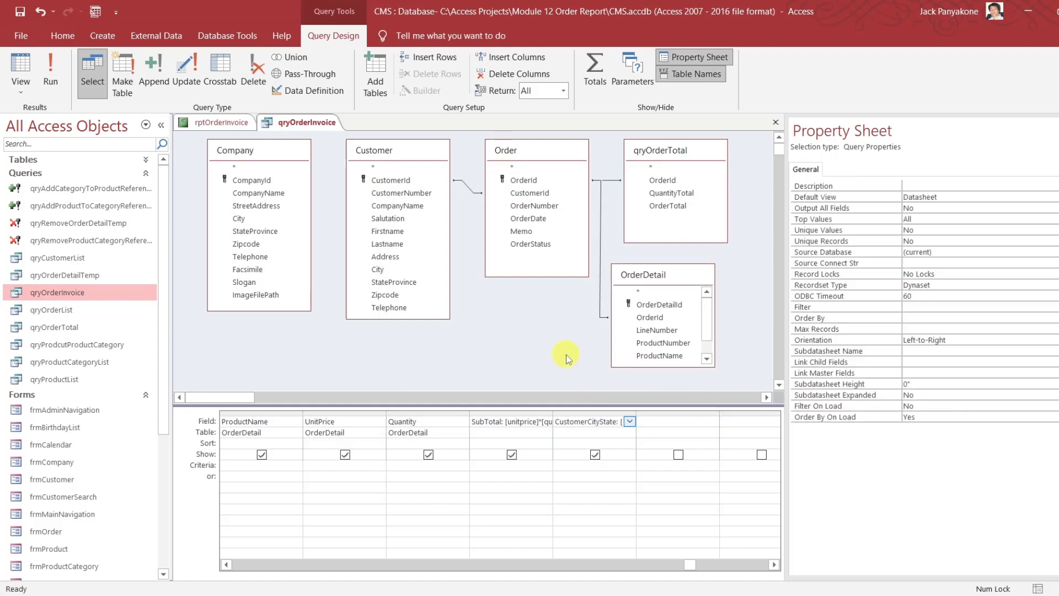
Run the query, fit the CustomerCityState column to its contents to check the values, and return to Design View
click(51, 77)
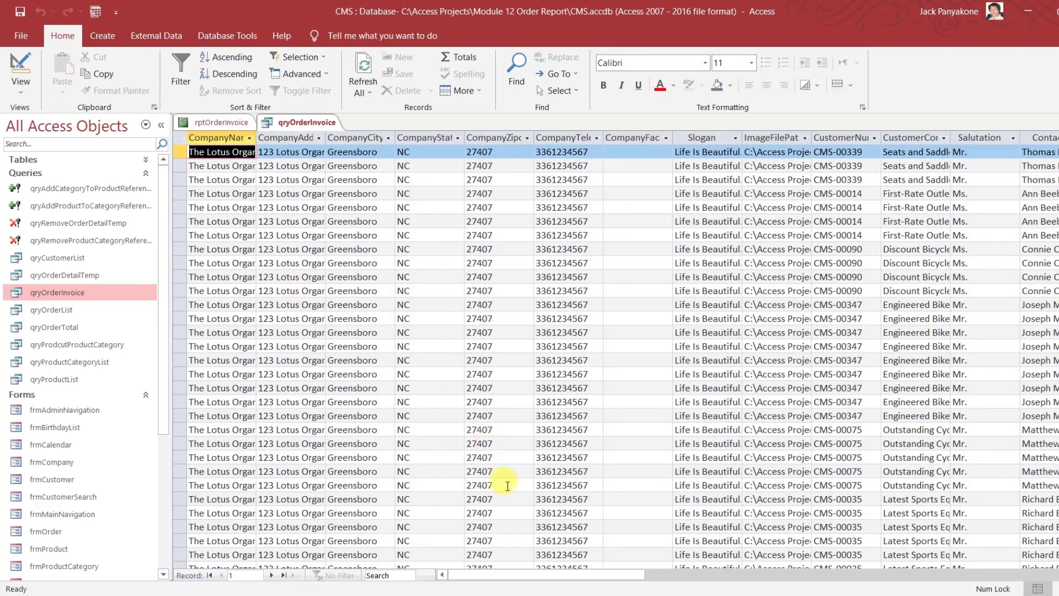
drag(518, 575, 896, 541)
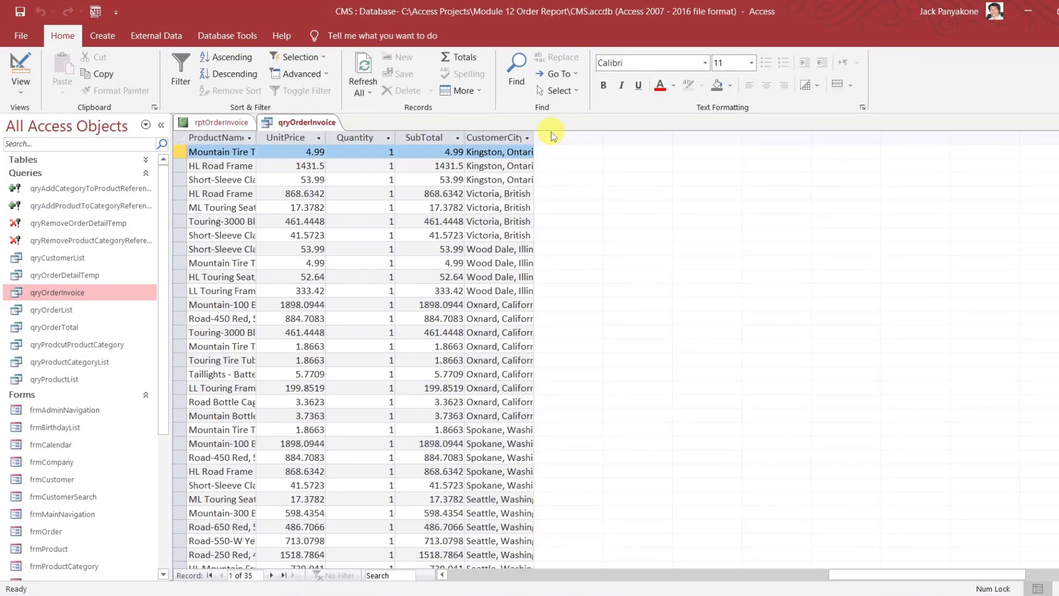
double_click(535, 137)
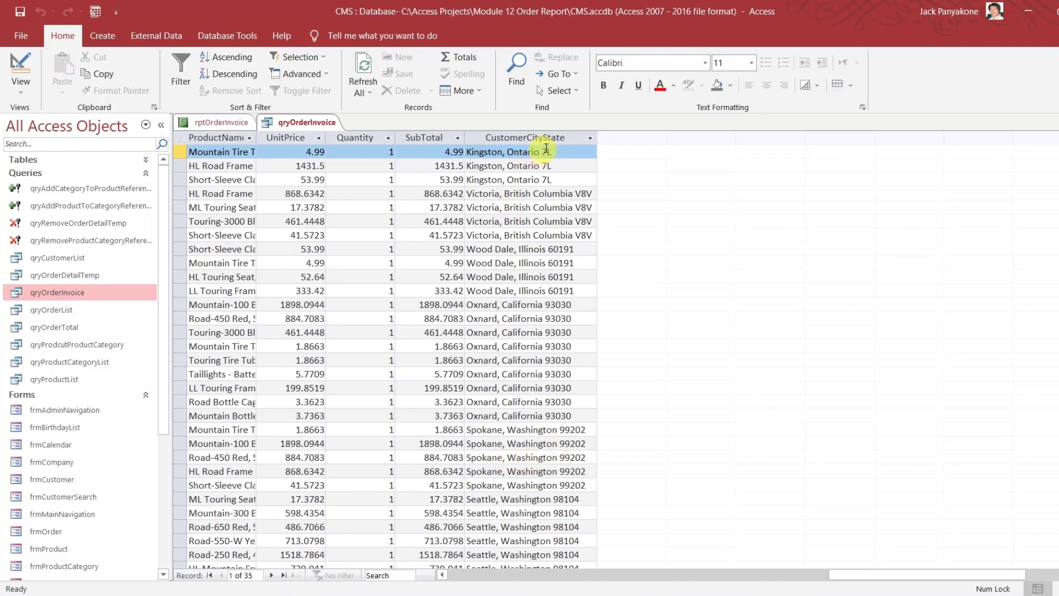
right_click(327, 124)
click(359, 187)
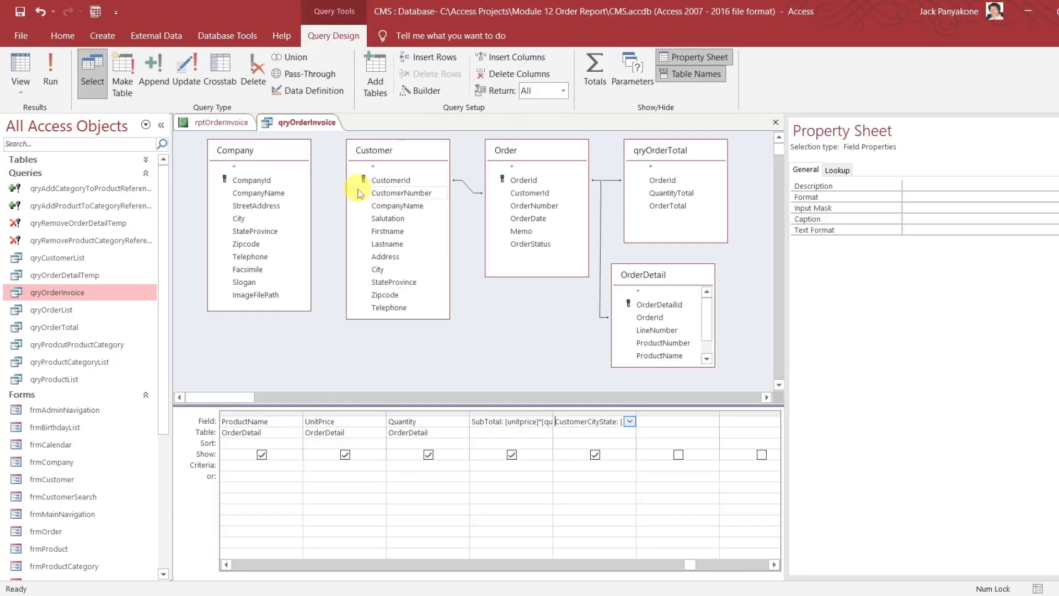
Move the CustomerCityState column in the design grid to just after Salutation and close the Property Sheet
click(775, 565)
click(775, 565)
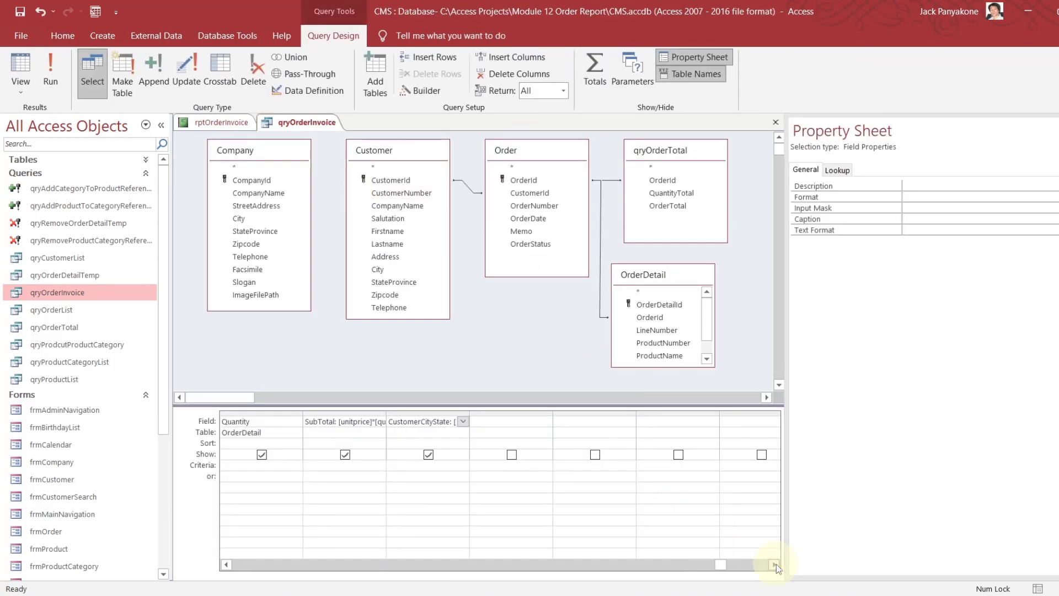
click(420, 413)
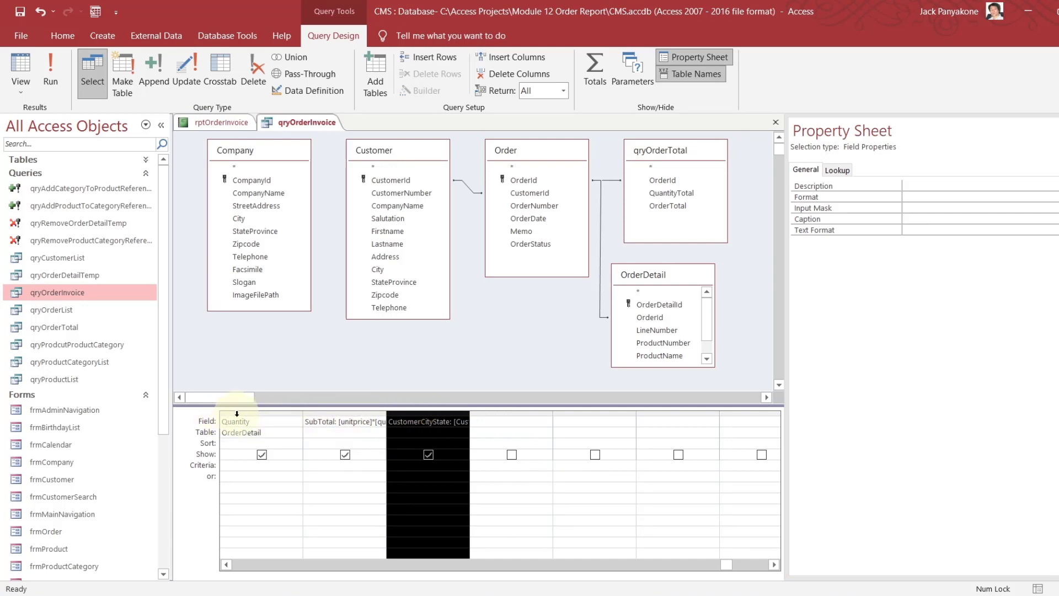
mouse_move(398, 415)
mouse_down()
mouse_move(225, 426)
mouse_move(721, 419)
mouse_up()
click(1057, 130)
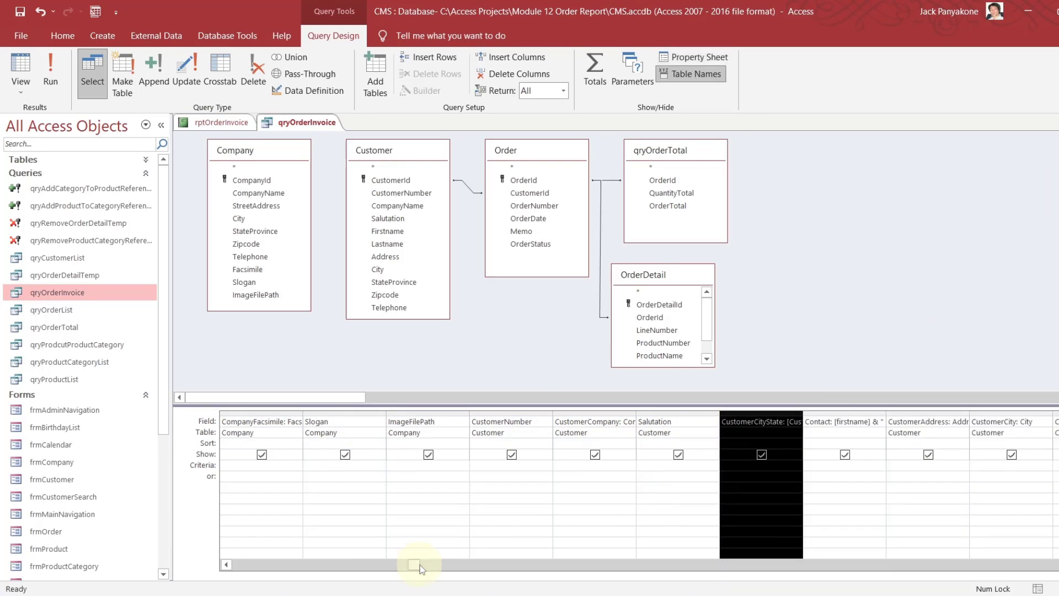
Move the CustomerCityState column between CustomerCity and CustomerState, and close qryOrderInvoice
scroll(639, 485, right, 4)
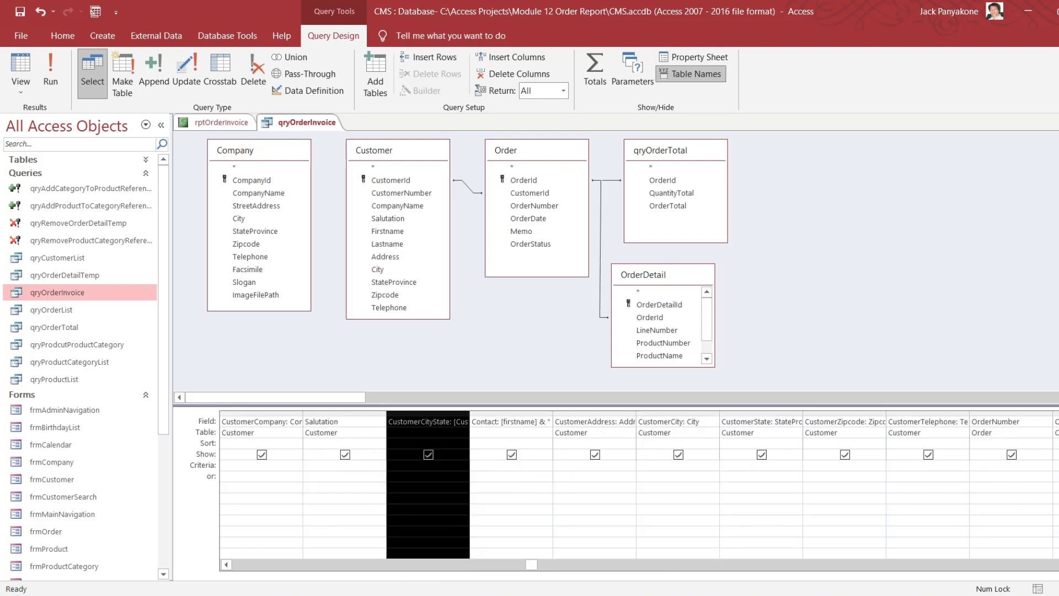
scroll(638, 485, right, 1)
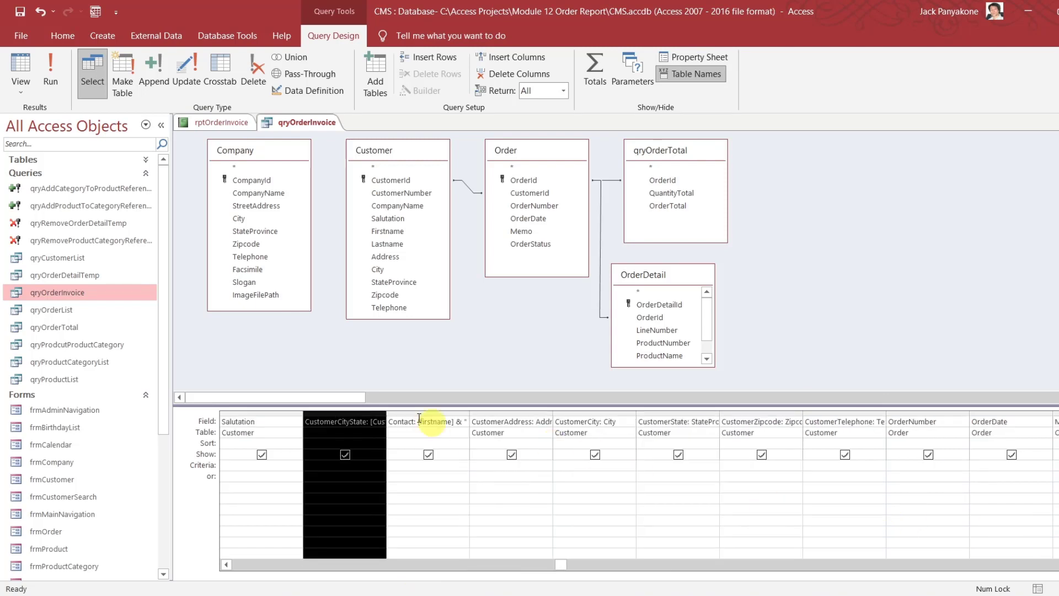
drag(368, 412, 640, 424)
click(578, 372)
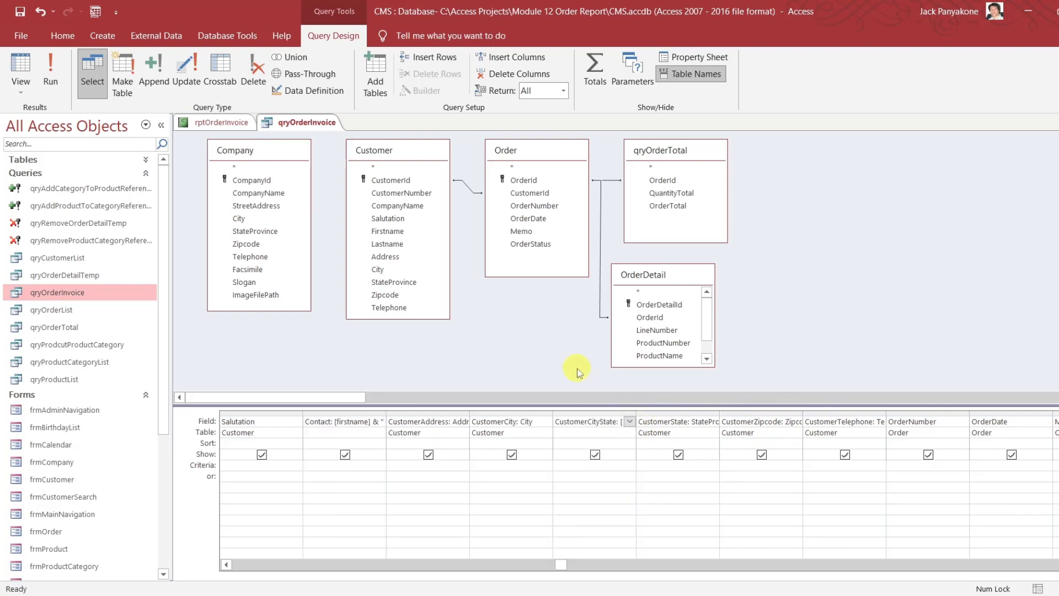
click(1022, 137)
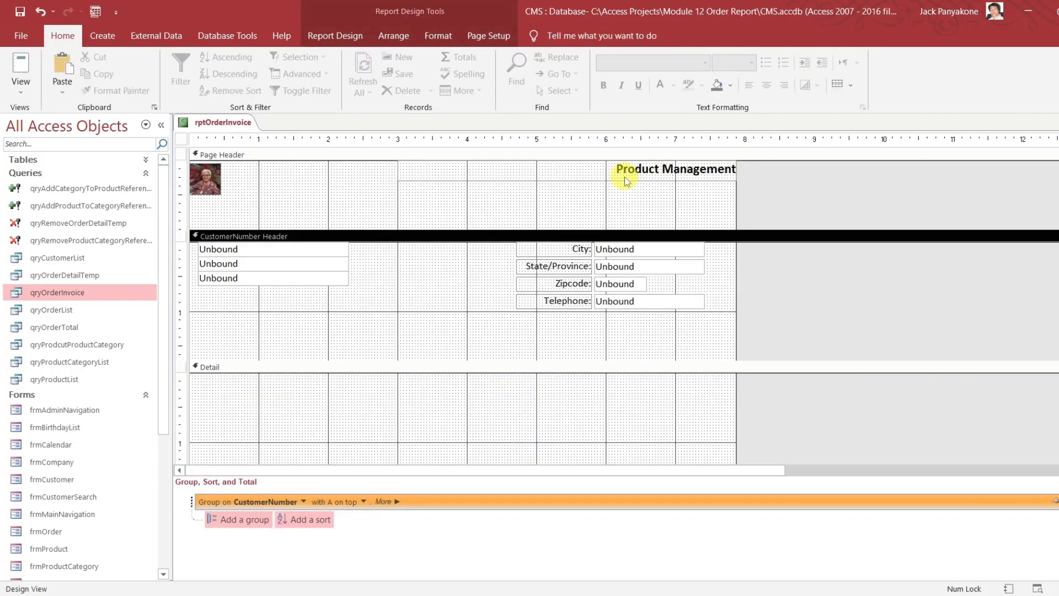
right_click(754, 209)
click(799, 366)
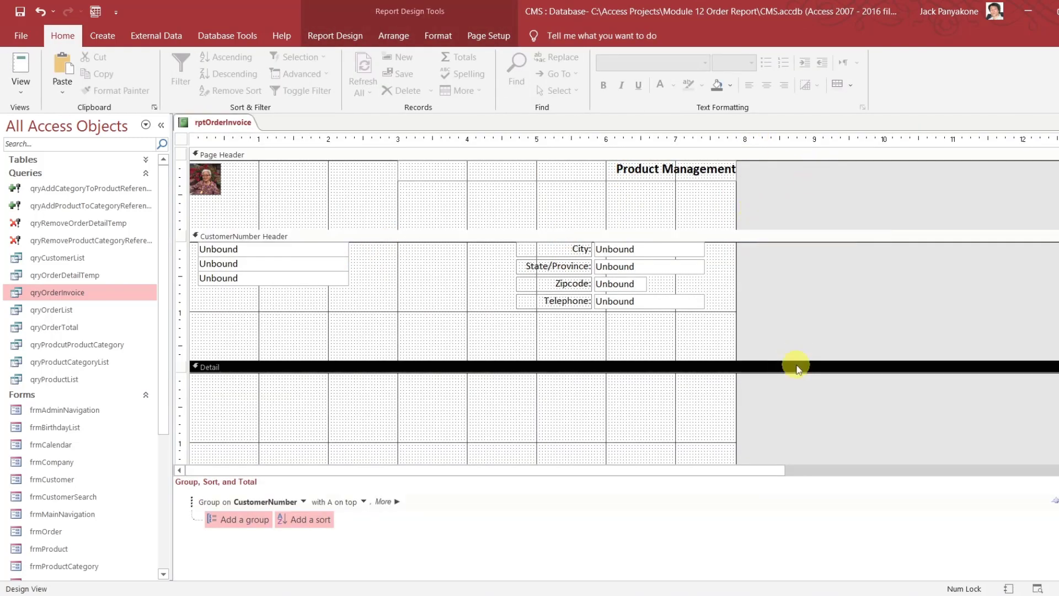
right_click(783, 186)
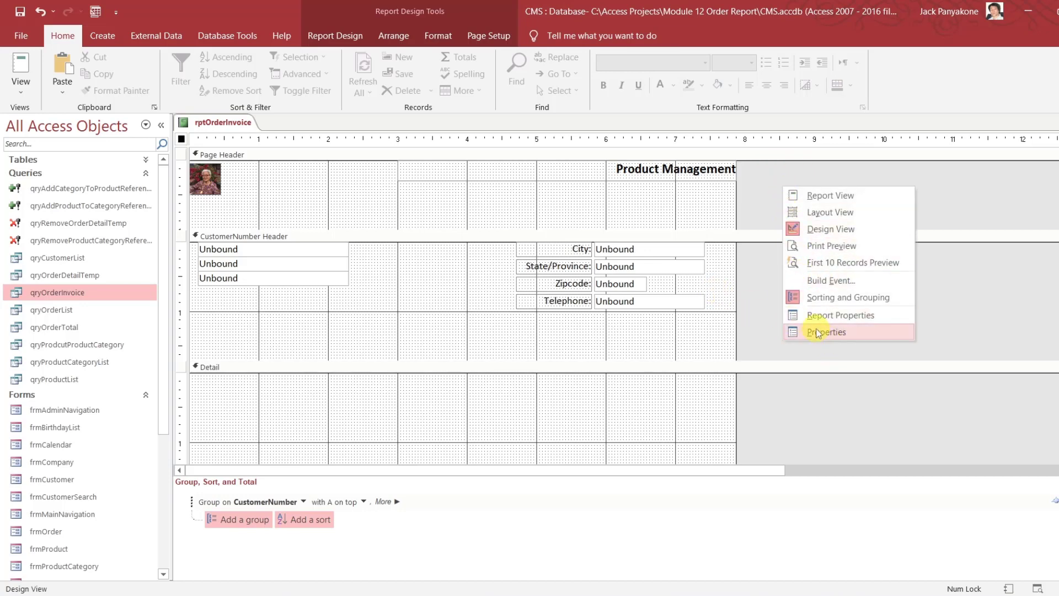
click(760, 327)
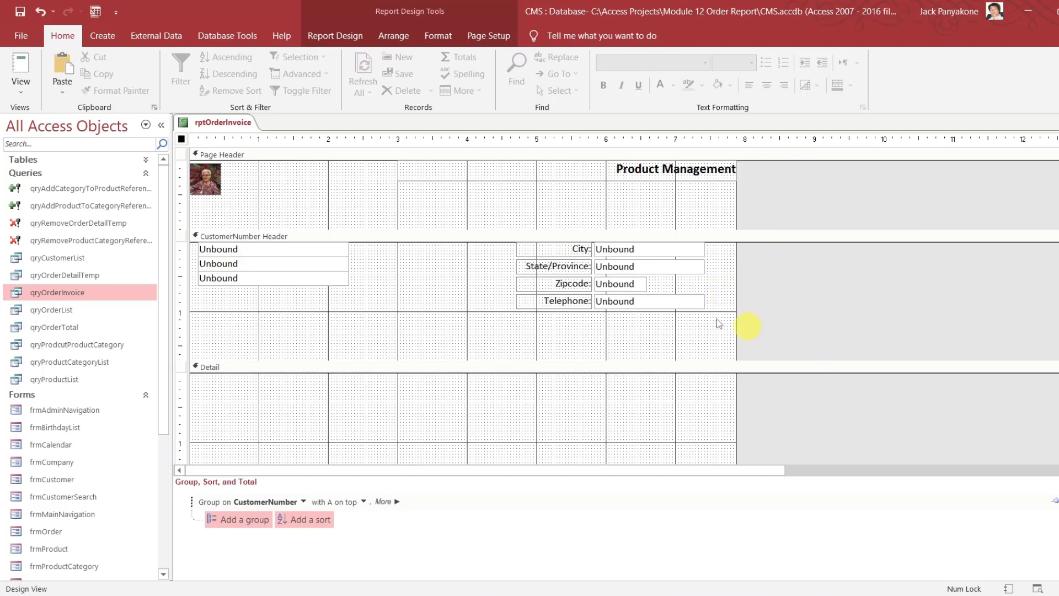
Open the Property Sheet for the report and show the properties of the txtFirstname text box
double_click(181, 139)
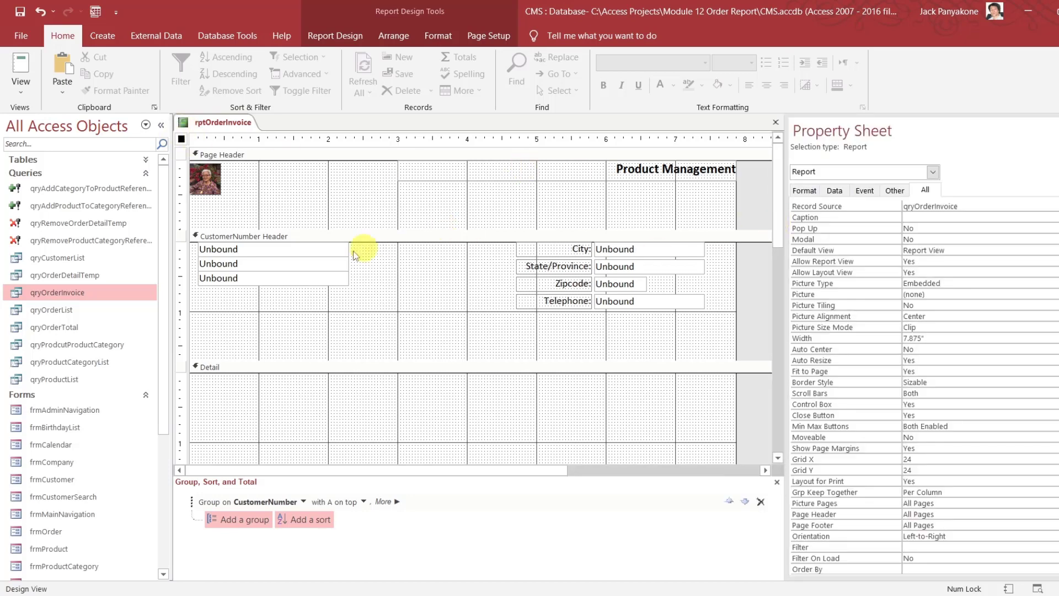
click(329, 249)
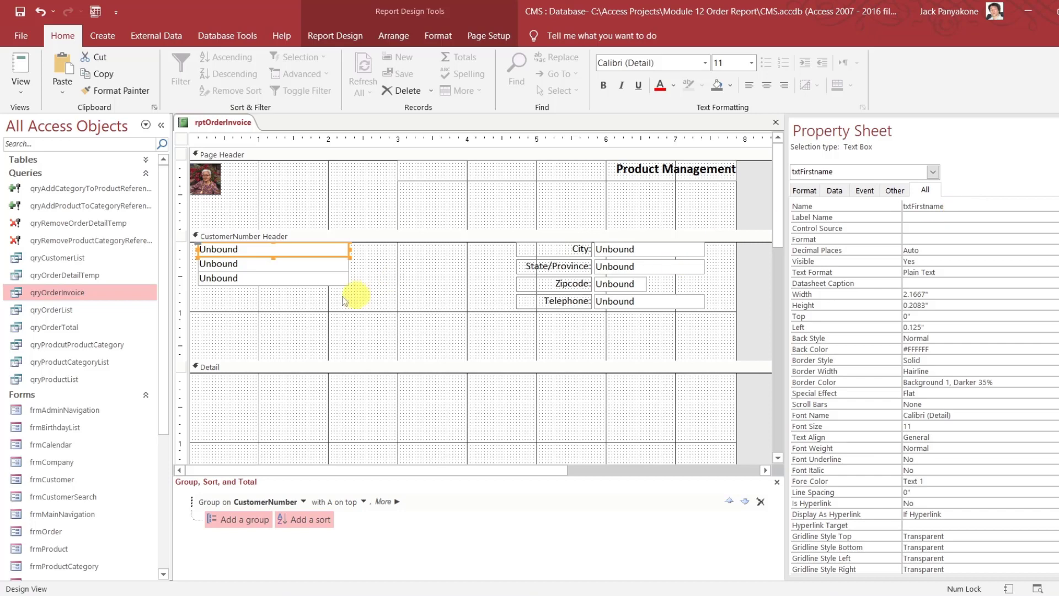
Duplicate the txtAddress text box directly beneath the original in the CustomerNumber Header, close the gap between them, and reselect txtFirstname
click(317, 277)
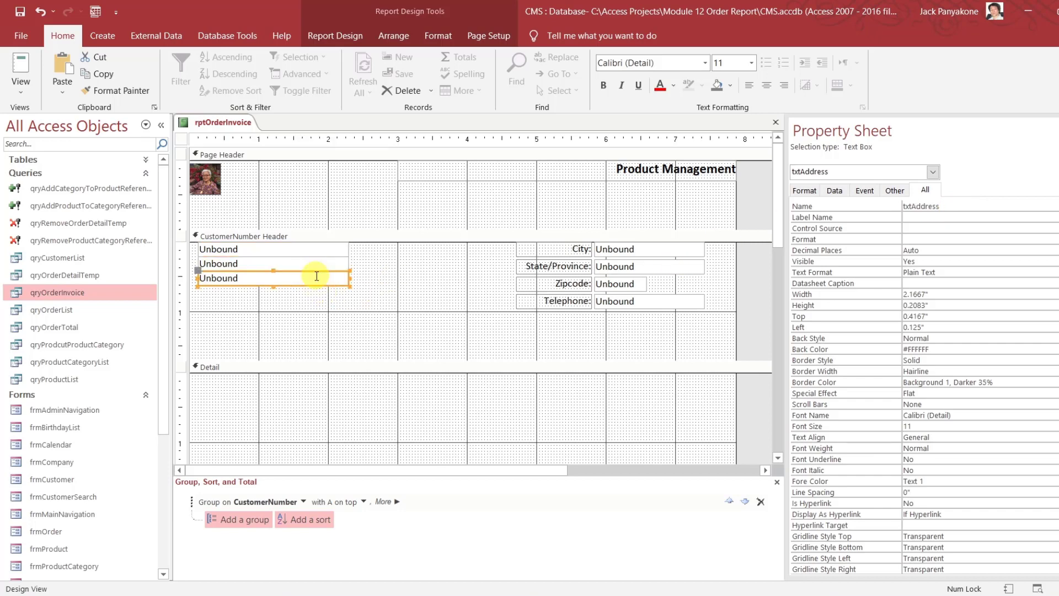
key(ctrl+v)
key(Up)
key(Up)
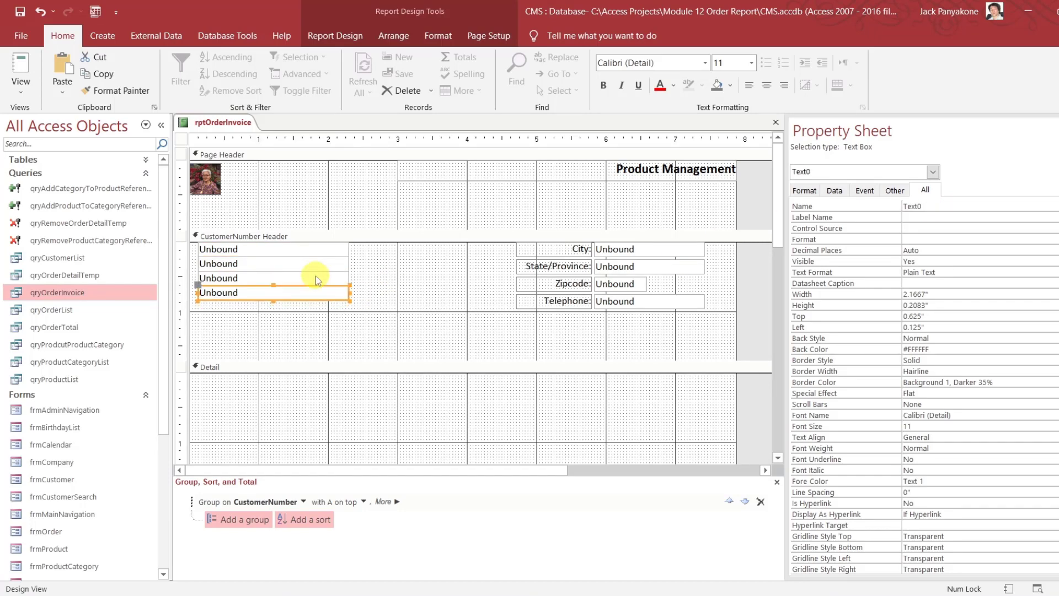
click(380, 283)
click(328, 249)
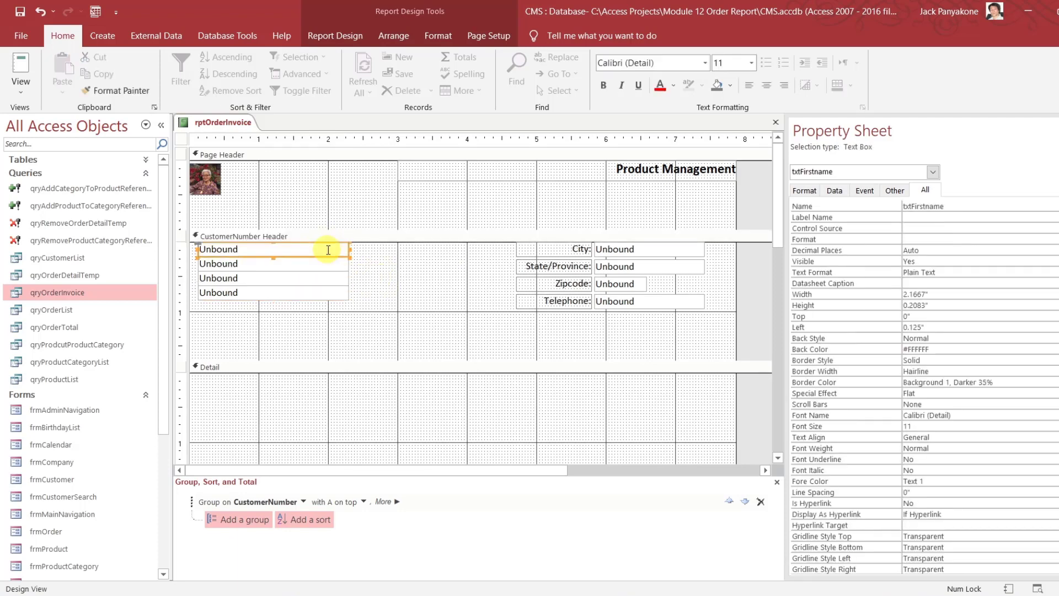
Bind the first unbound text box in the CustomerNumber header to CustomerCompany and name the control CustomerCompany
click(963, 205)
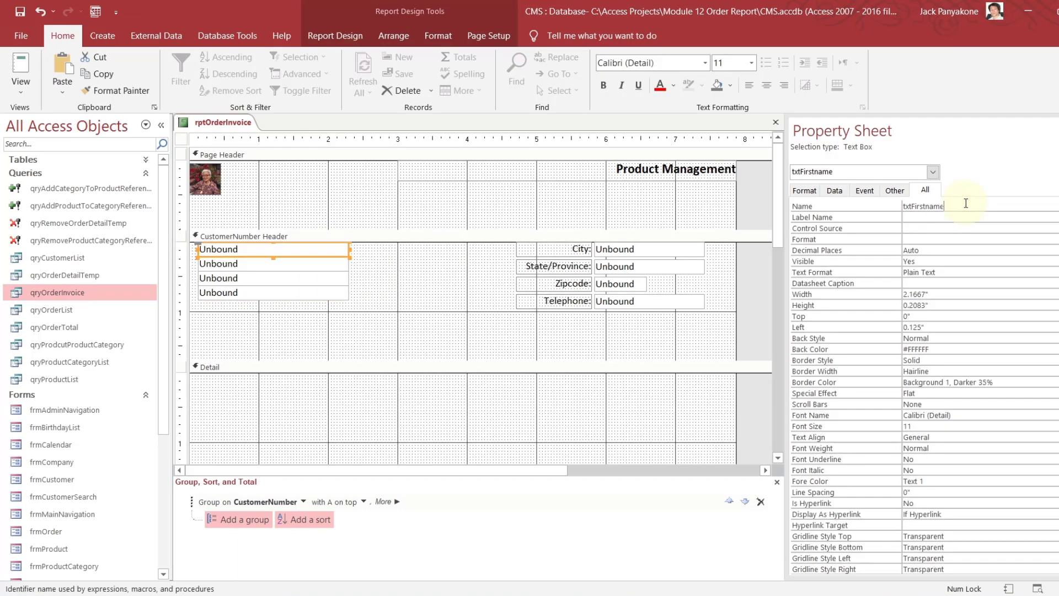
click(1015, 228)
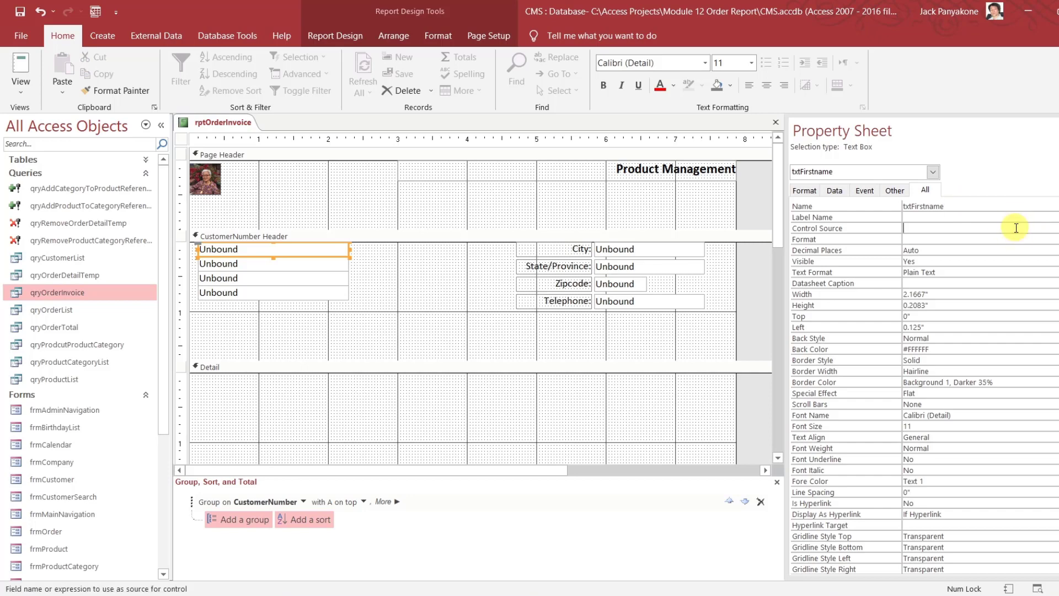
click(1055, 228)
text(customerNumber)
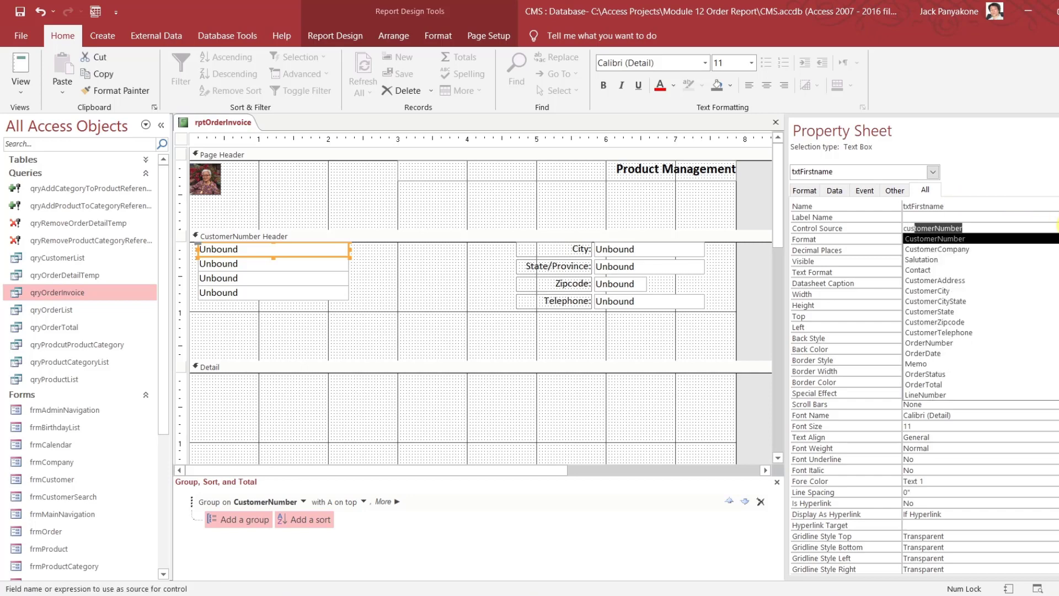
key(Down)
key(Return)
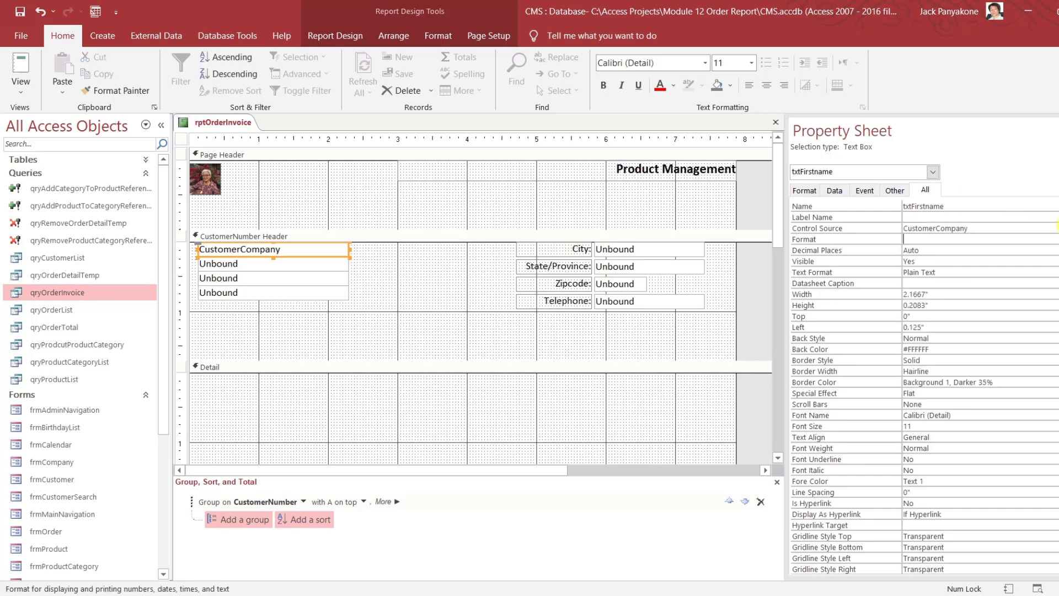
double_click(1026, 208)
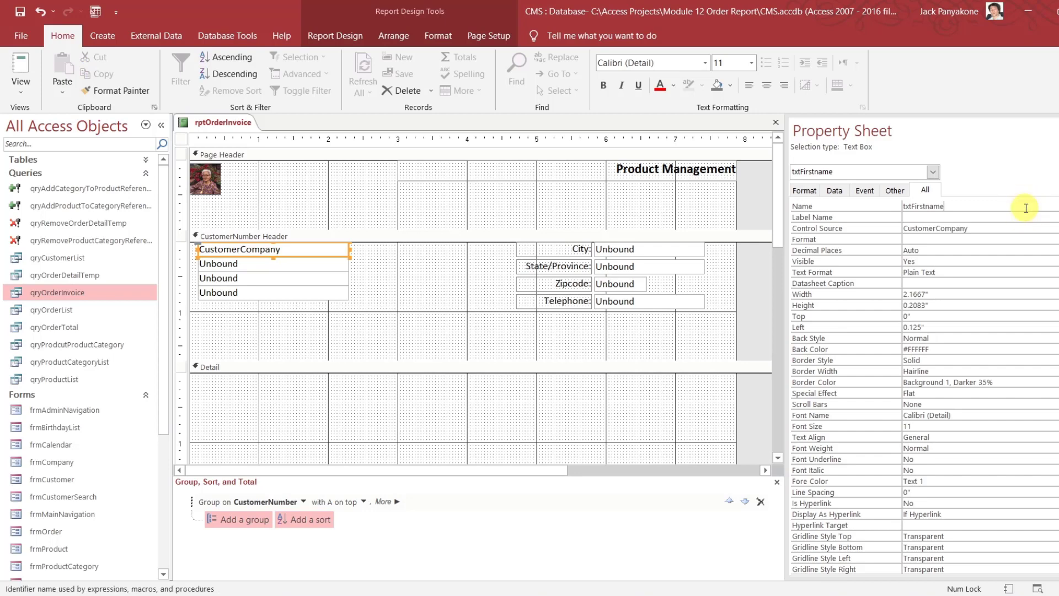
text(C)
text(ustomerCompany)
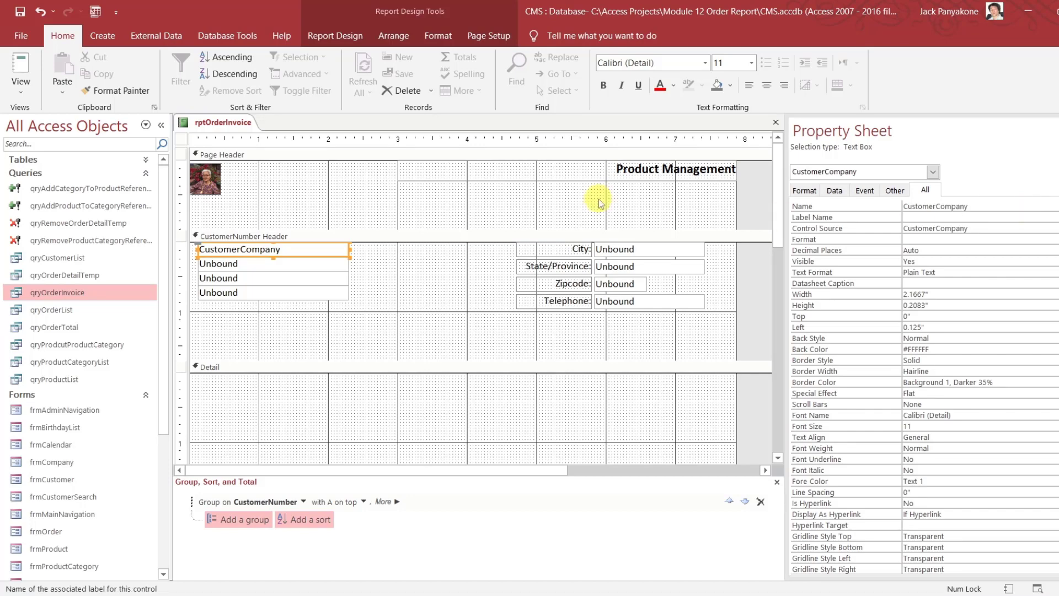
Set the control source of the text box below CustomerCompany to ="Attn: " & [contact]
click(285, 264)
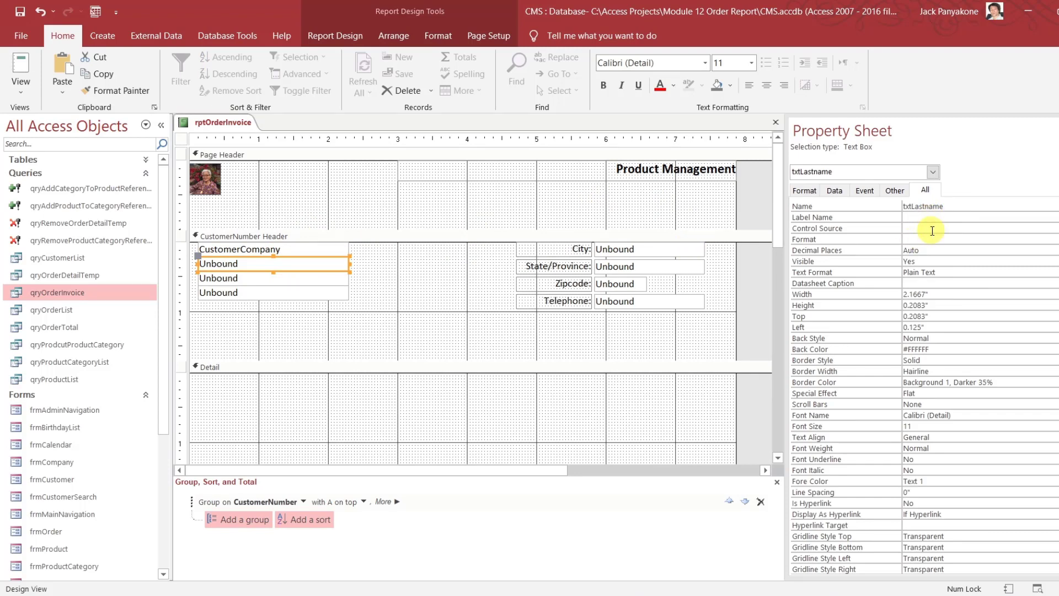
click(932, 229)
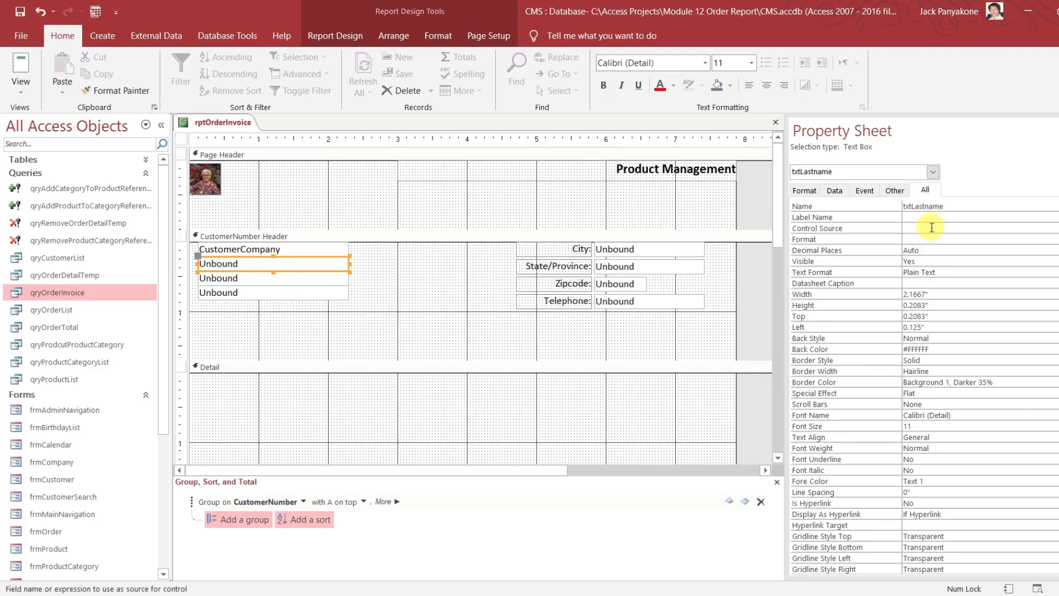
text(con)
key(Right)
key(Home)
text(="Attn: ")
key(Return)
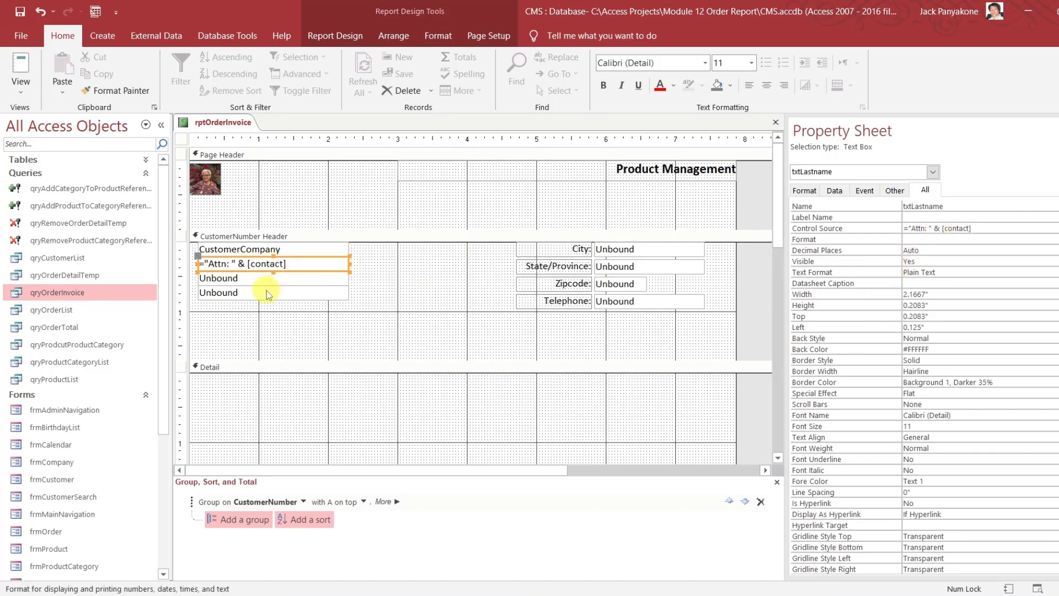
Rename the attention-line text box as Contact
click(256, 280)
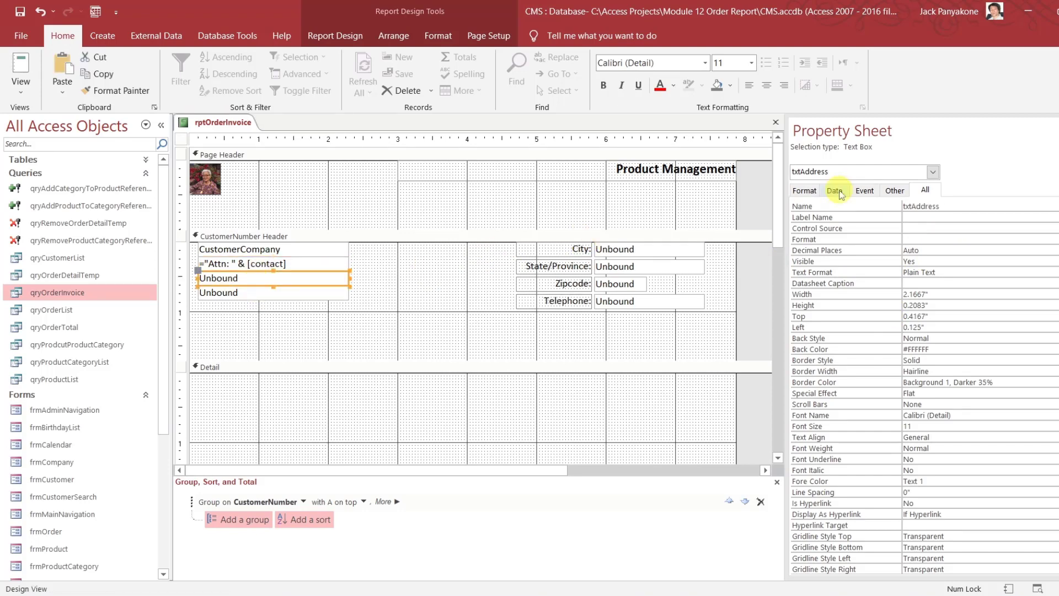
click(330, 258)
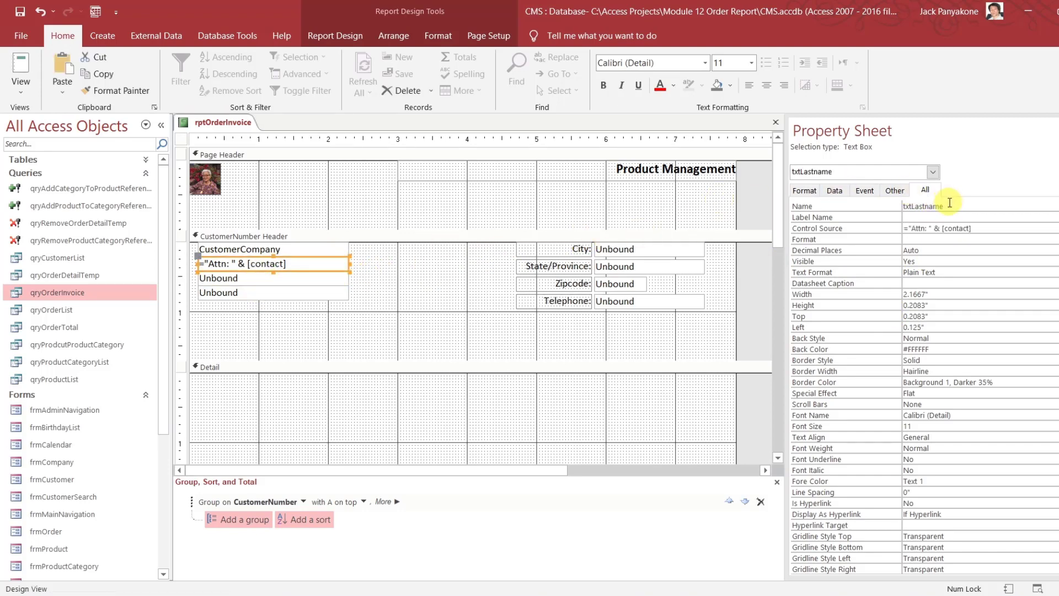
click(853, 208)
text(Cont)
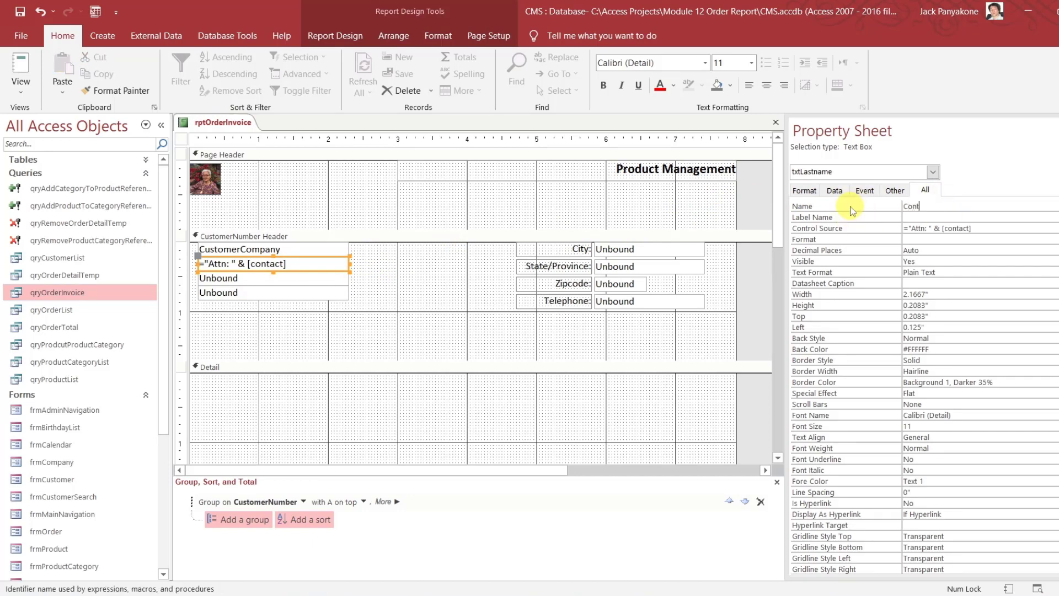
text(act)
key(Return)
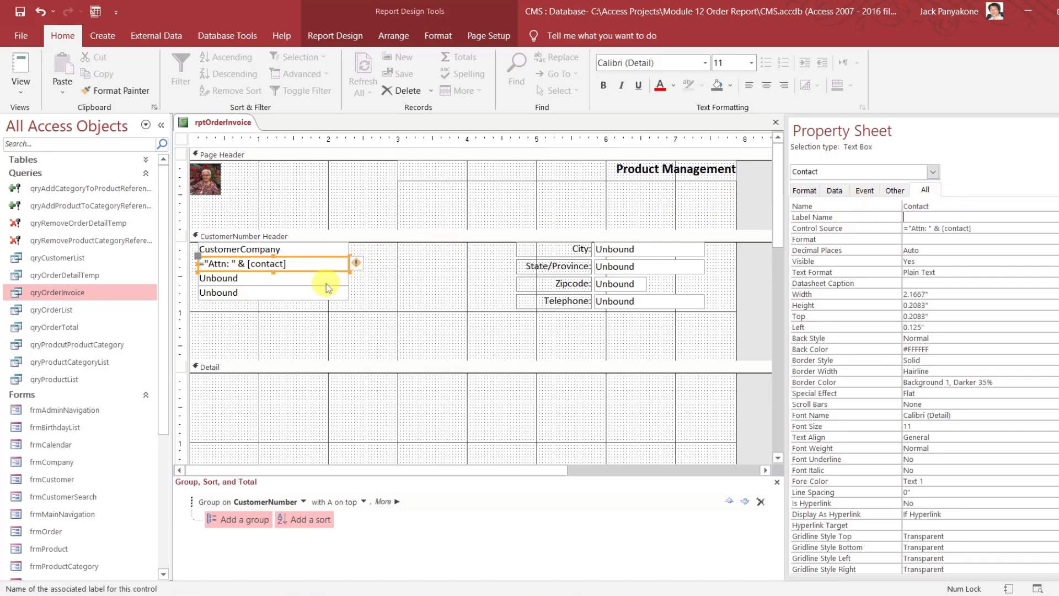
drag(326, 286, 324, 282)
key(Left)
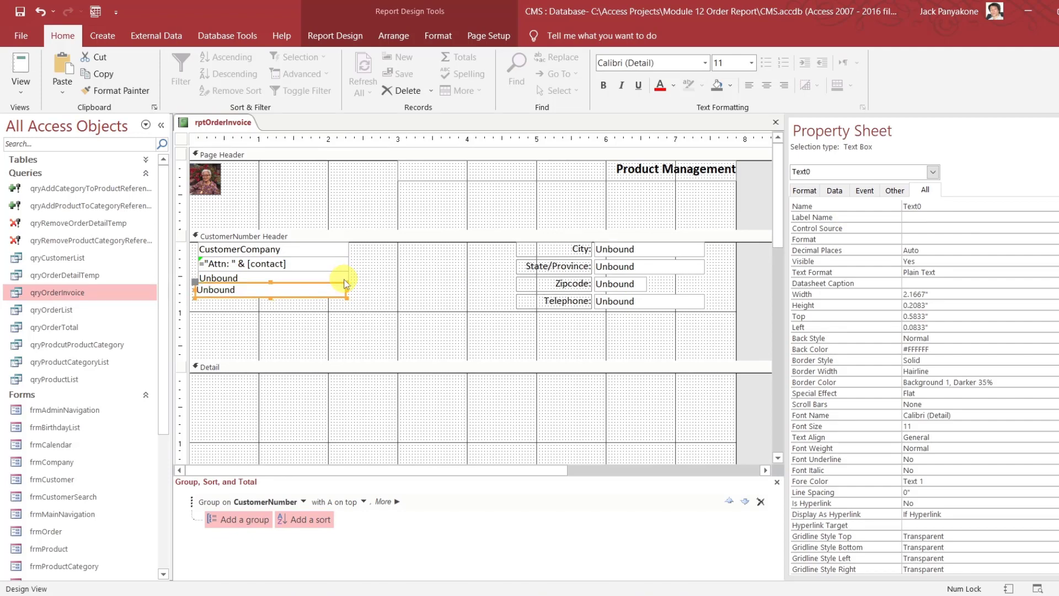
key(Right)
key(Down)
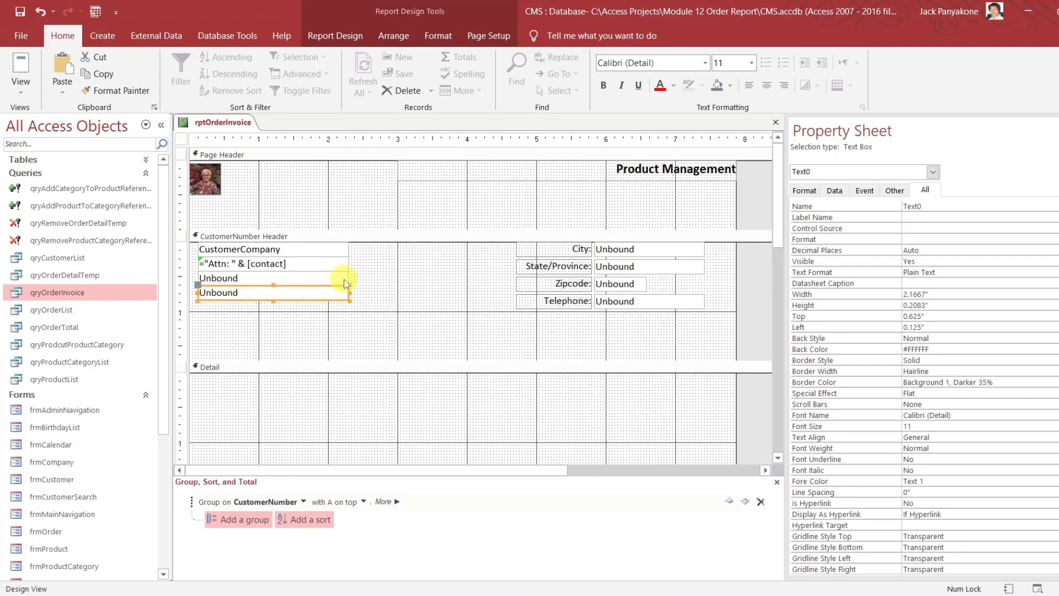
Rename the "Attn: " text box as ContactName so it differs from the field in its expression
click(320, 279)
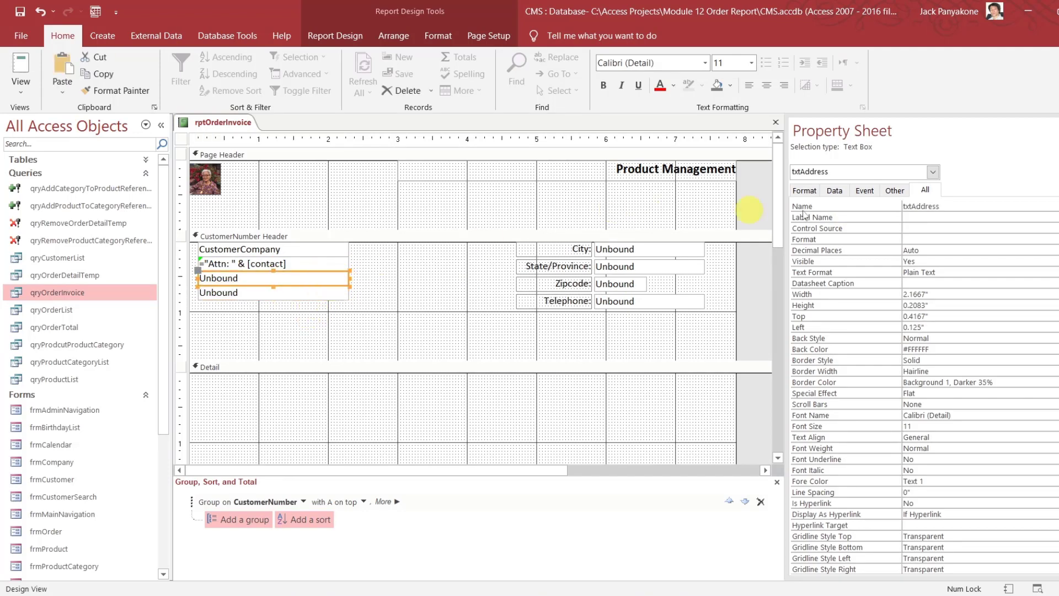
click(334, 262)
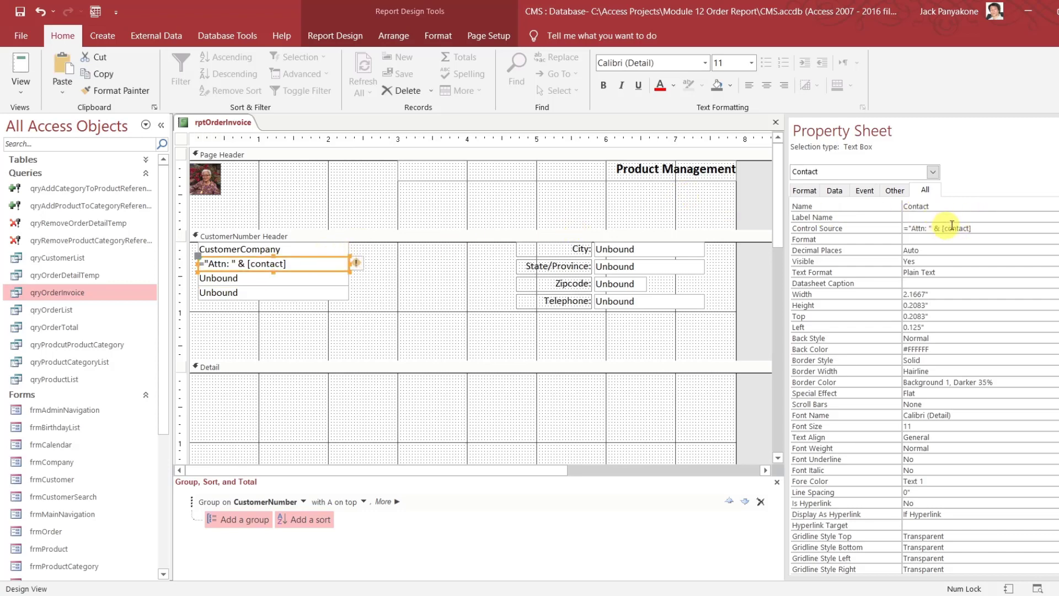
click(936, 204)
click(936, 204)
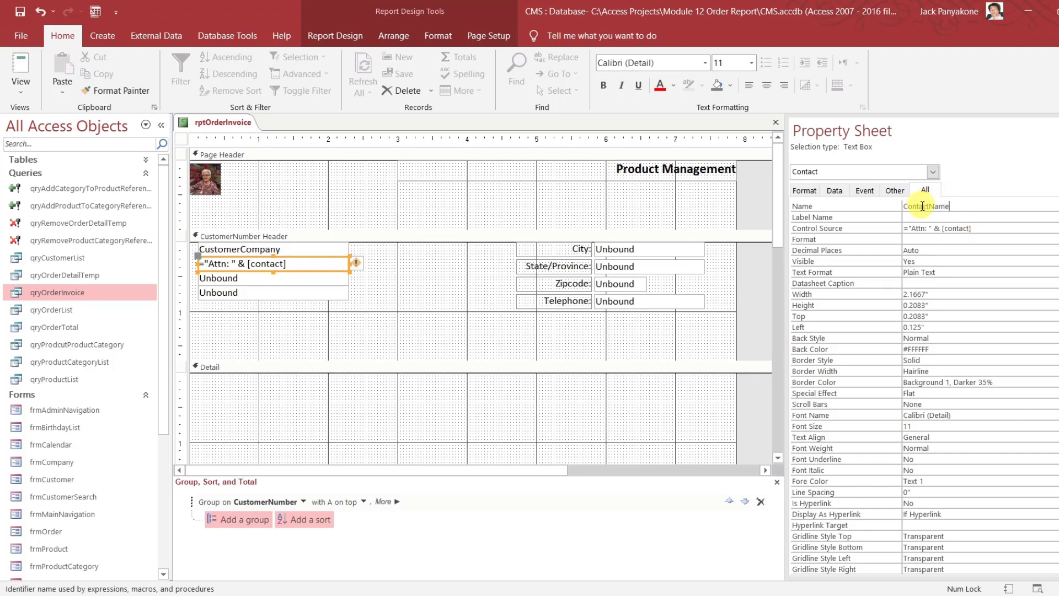
key(Return)
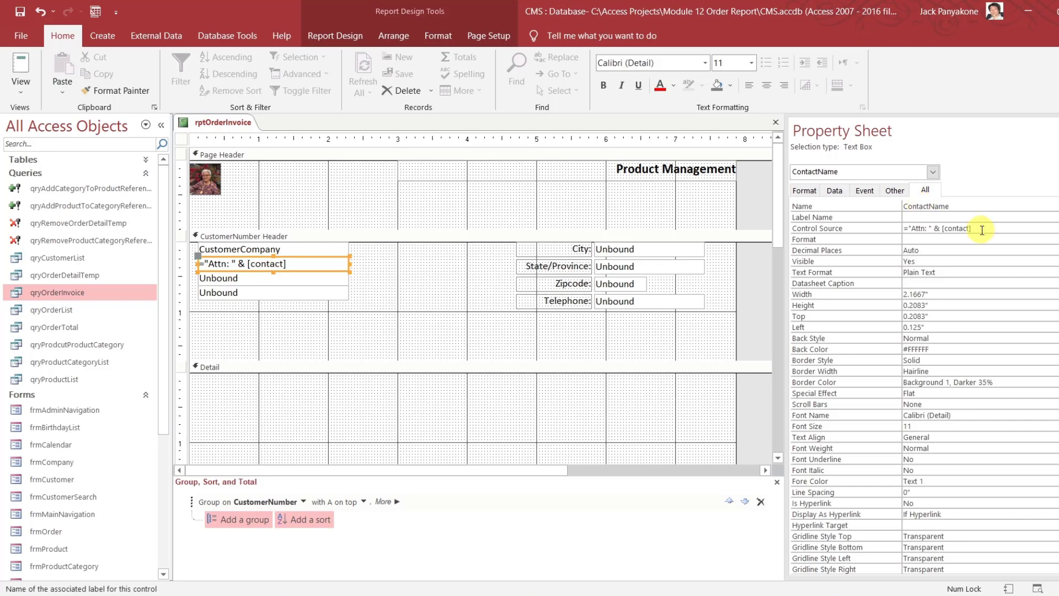
Bind the text box below the attention line to CustomerAddress and name the control CustomerAddress
click(304, 280)
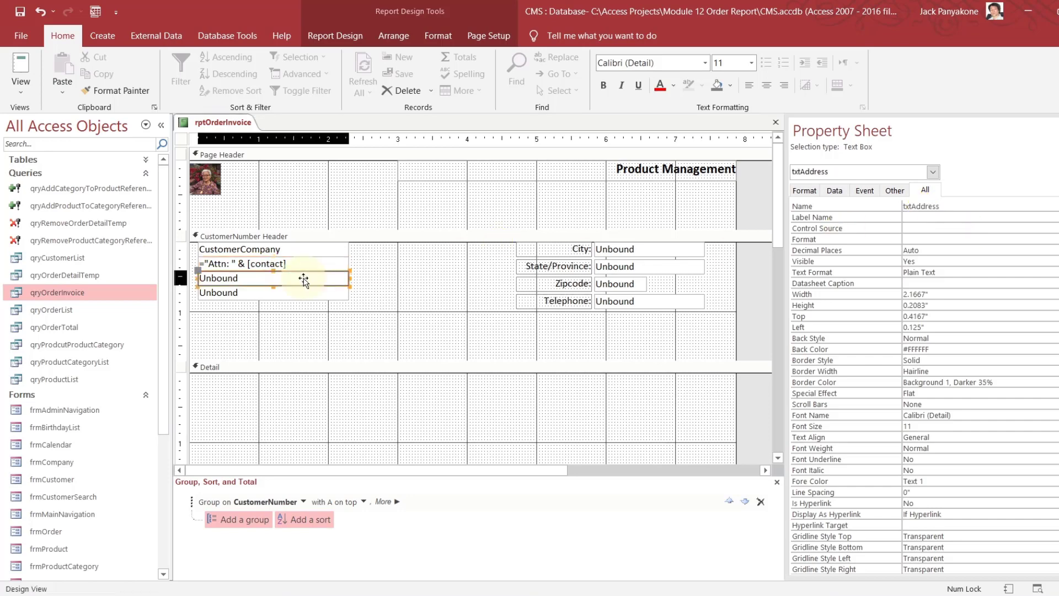
click(960, 227)
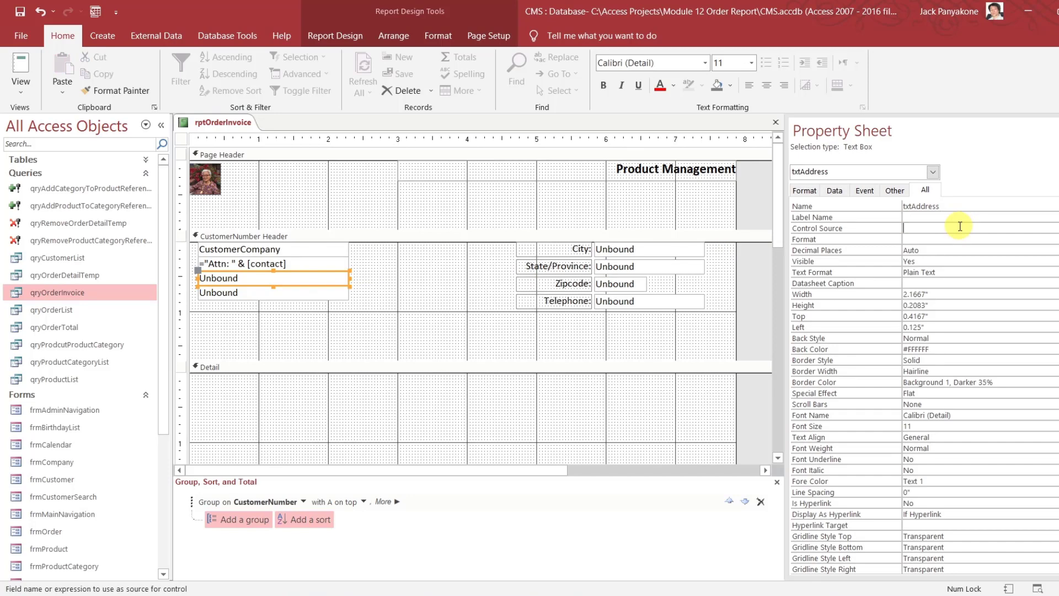
text(custom)
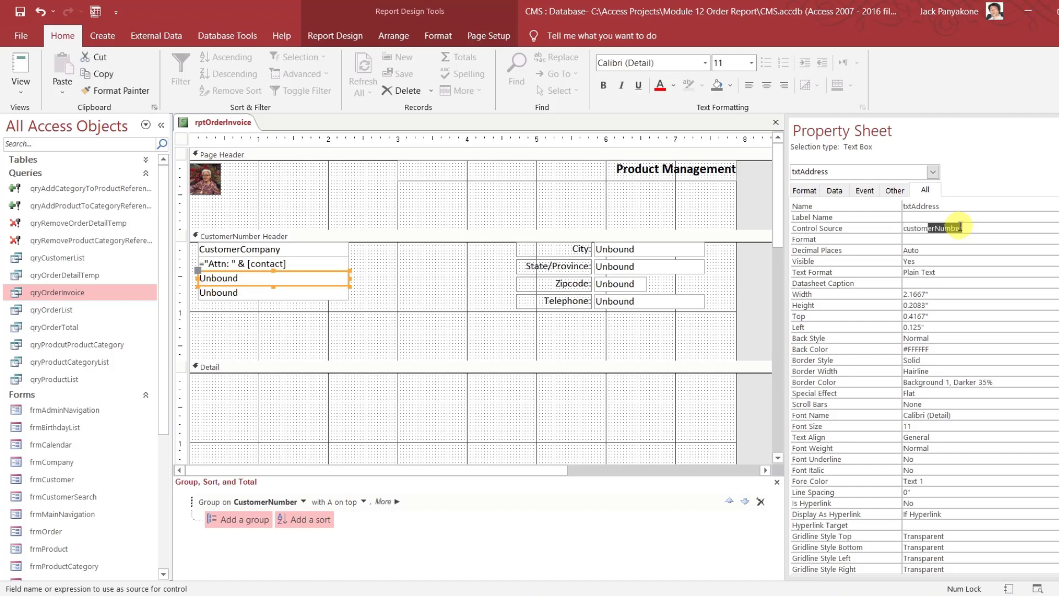
text(eraddress)
key(Return)
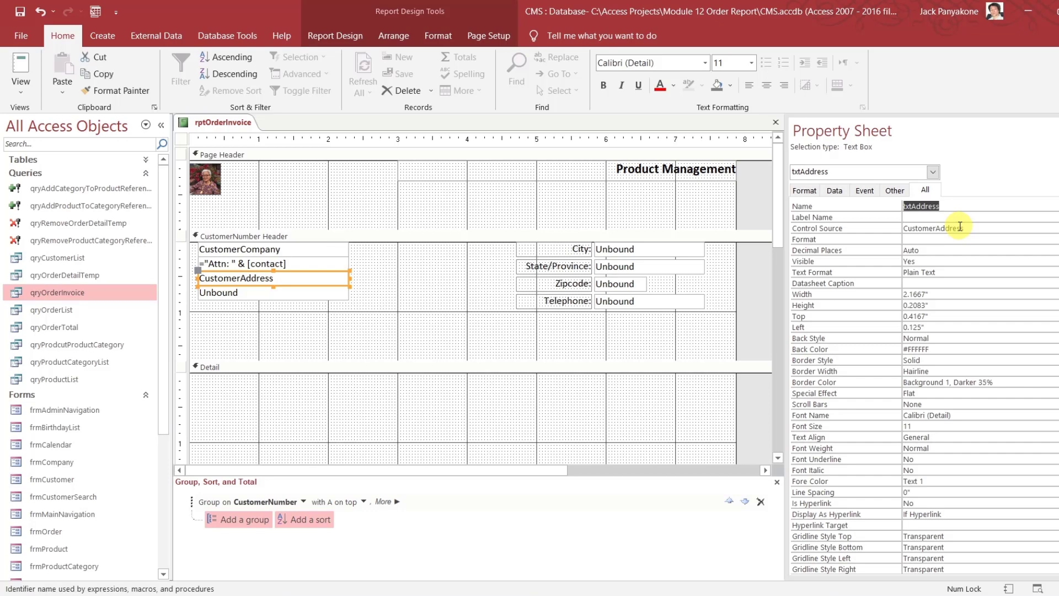
text(Cust)
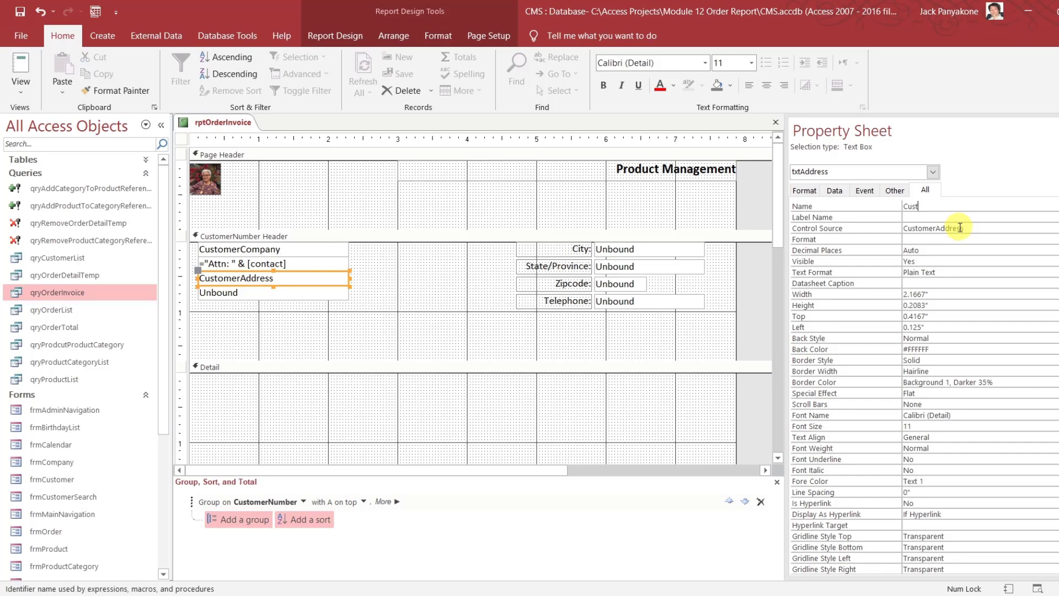
text(omerAddress)
key(Return)
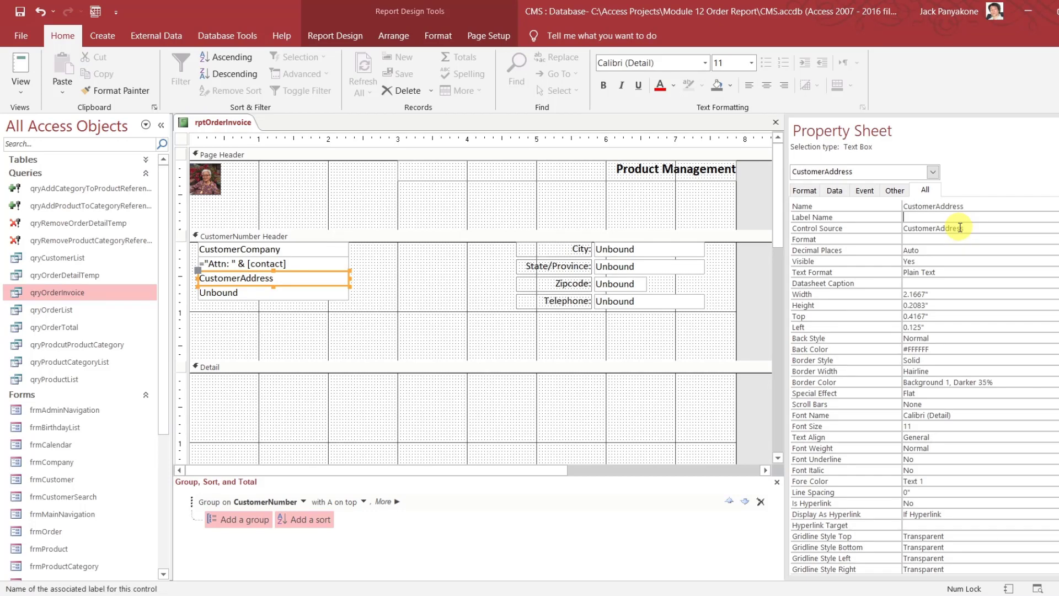
Bind the unbound text box below CustomerAddress to CustomerCityState and give the control the name CustomerCityState
click(295, 295)
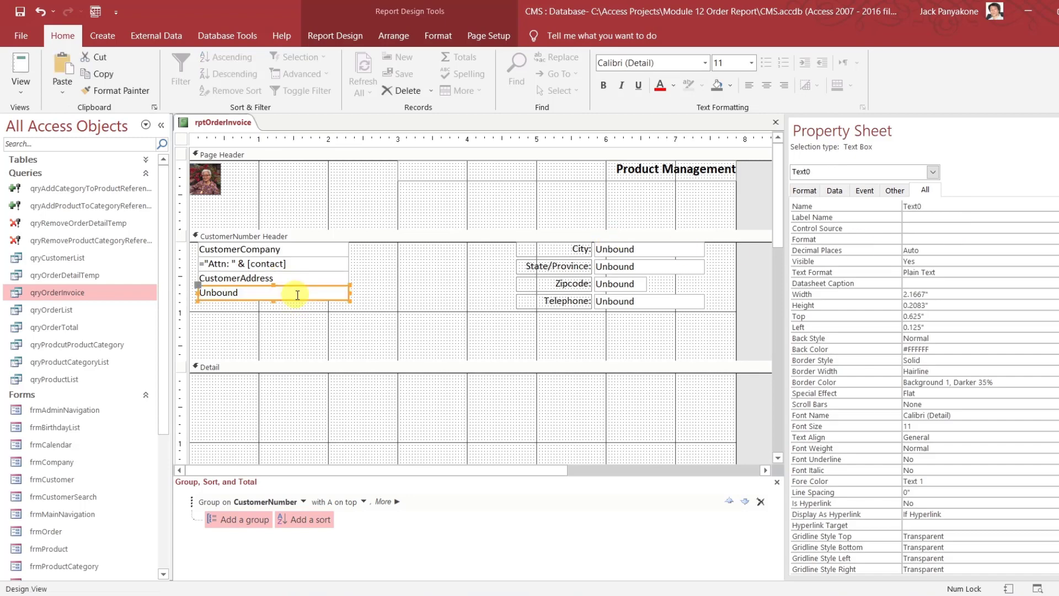
click(930, 228)
text(custo)
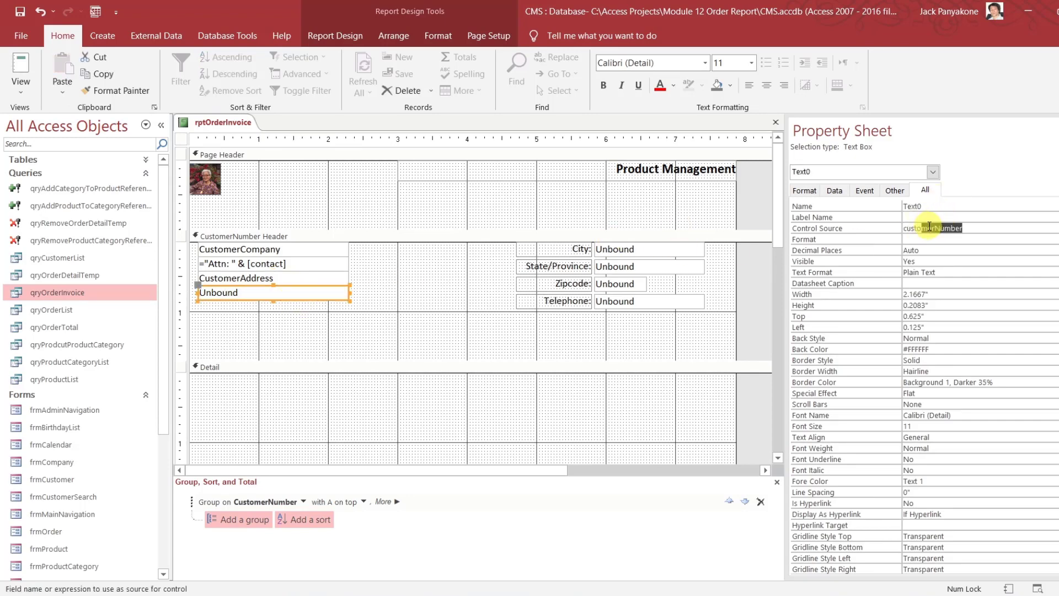
text(mercitystat)
key(Return)
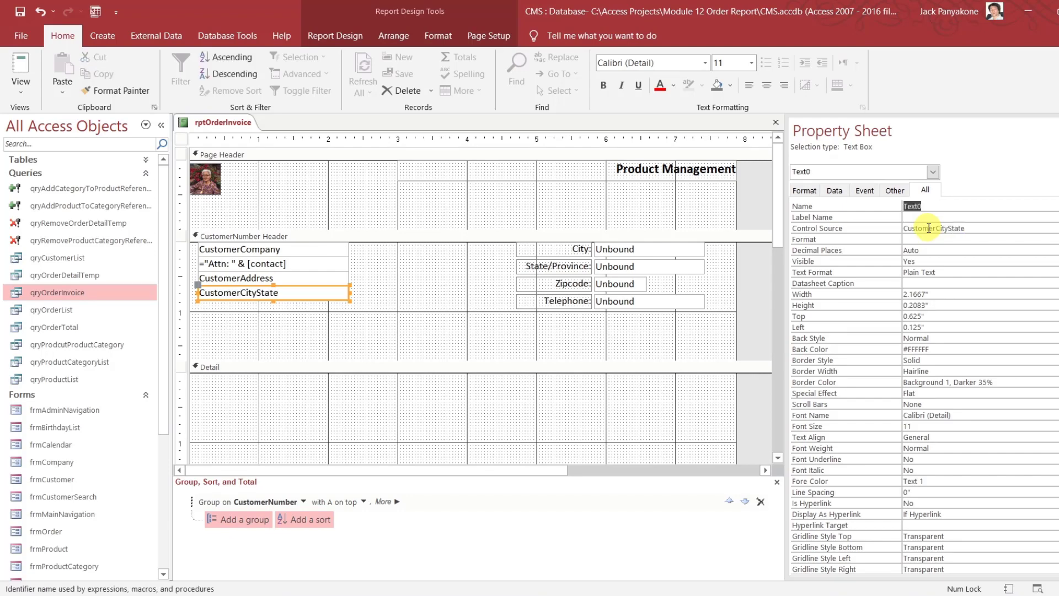
text(CustomerCityState)
key(Return)
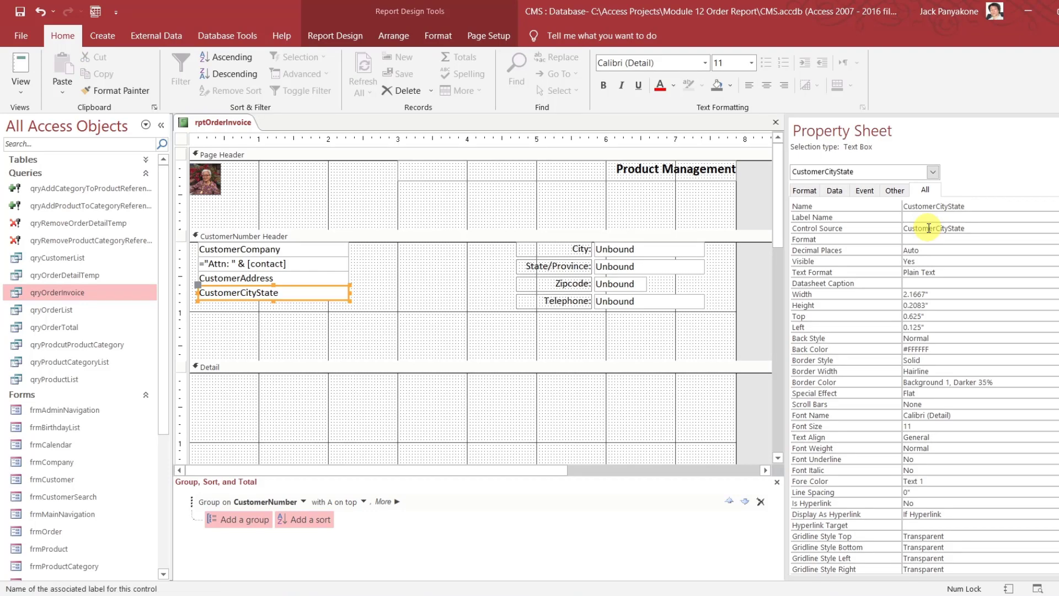
Bind the text box beside the City label to CustomerNumber and name the control CustomerNumber
click(640, 249)
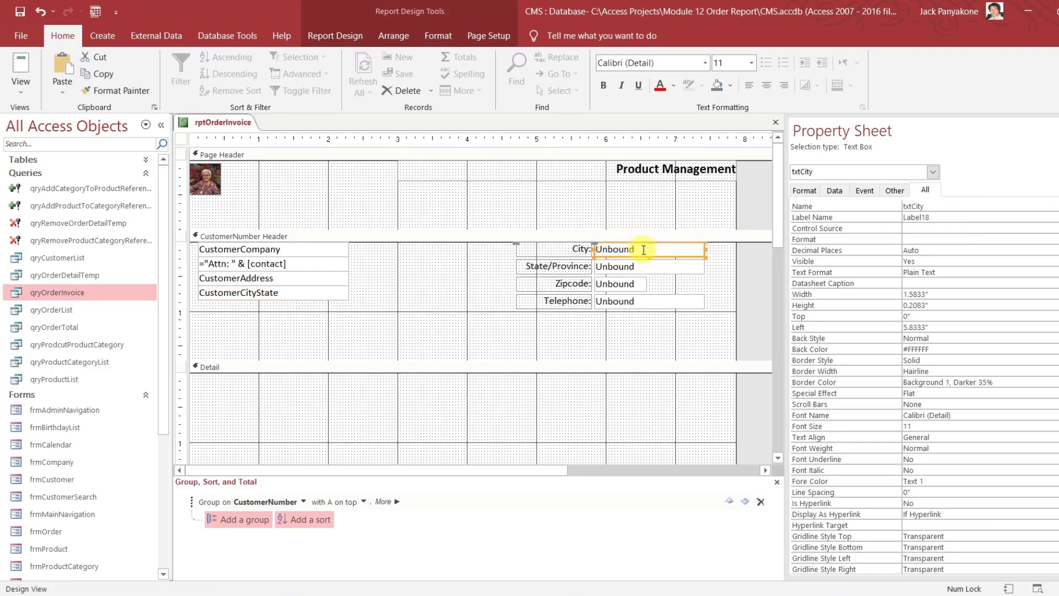
click(941, 227)
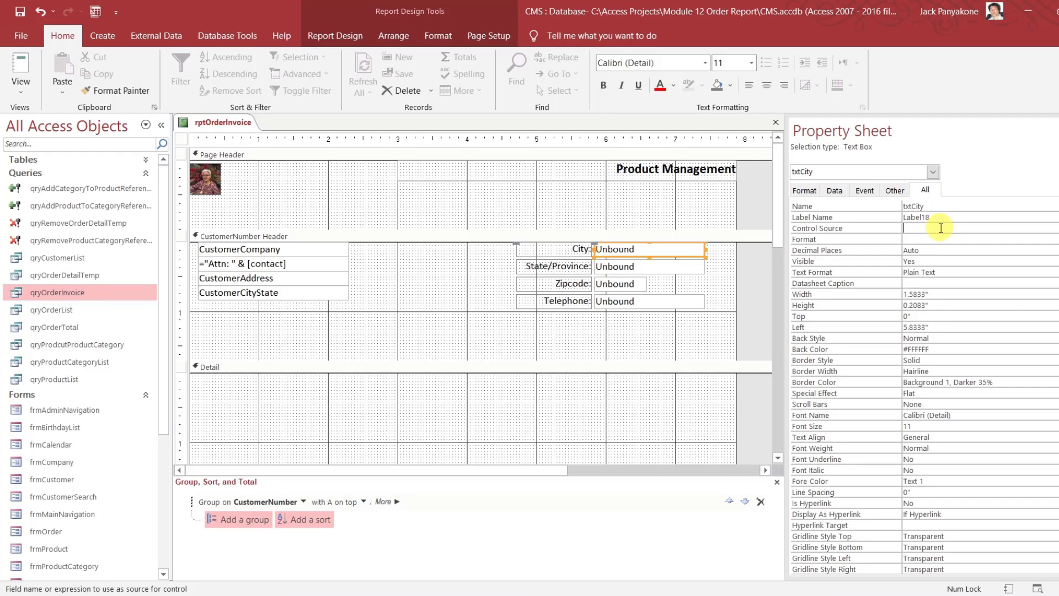
text(CustomerNumber)
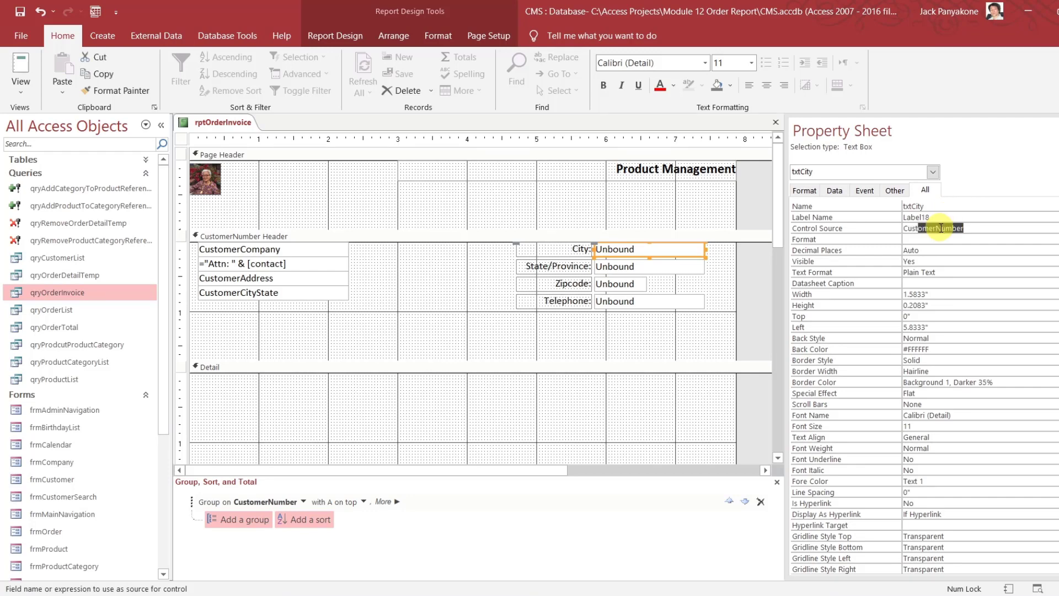
key(Return)
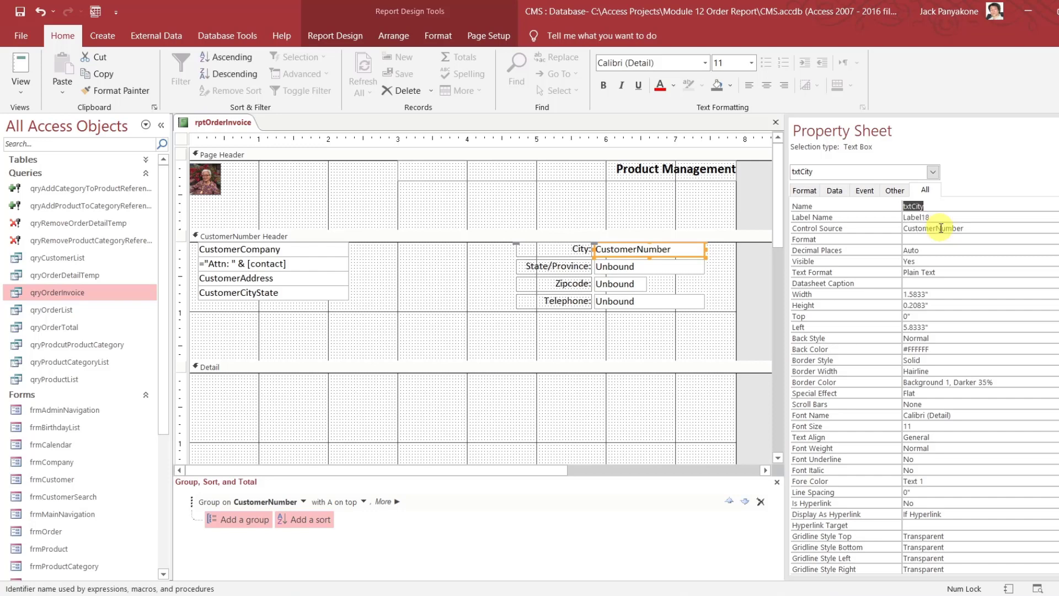
text(CustomerNumber)
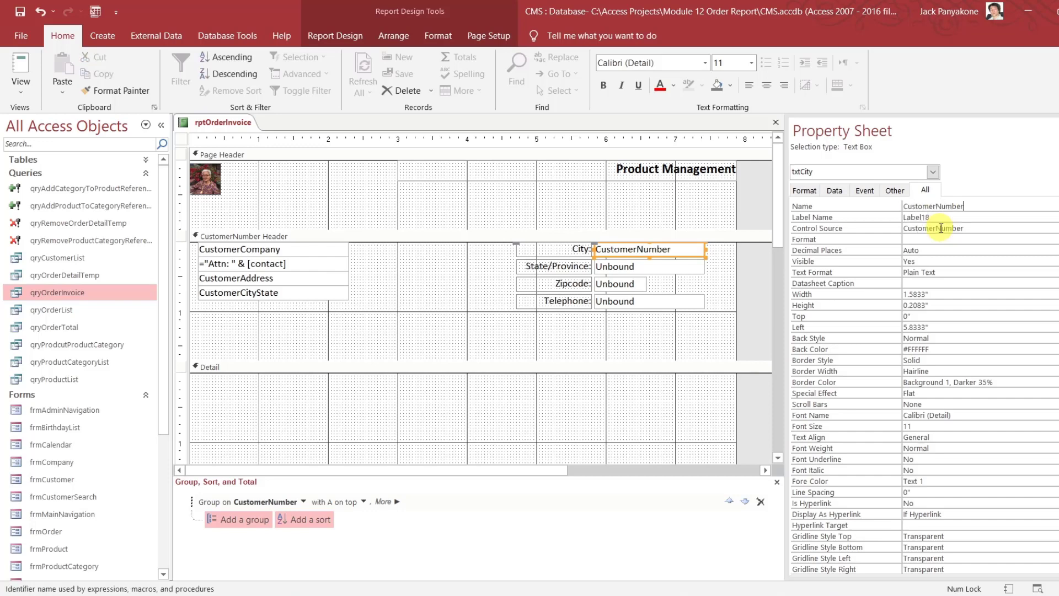
key(Return)
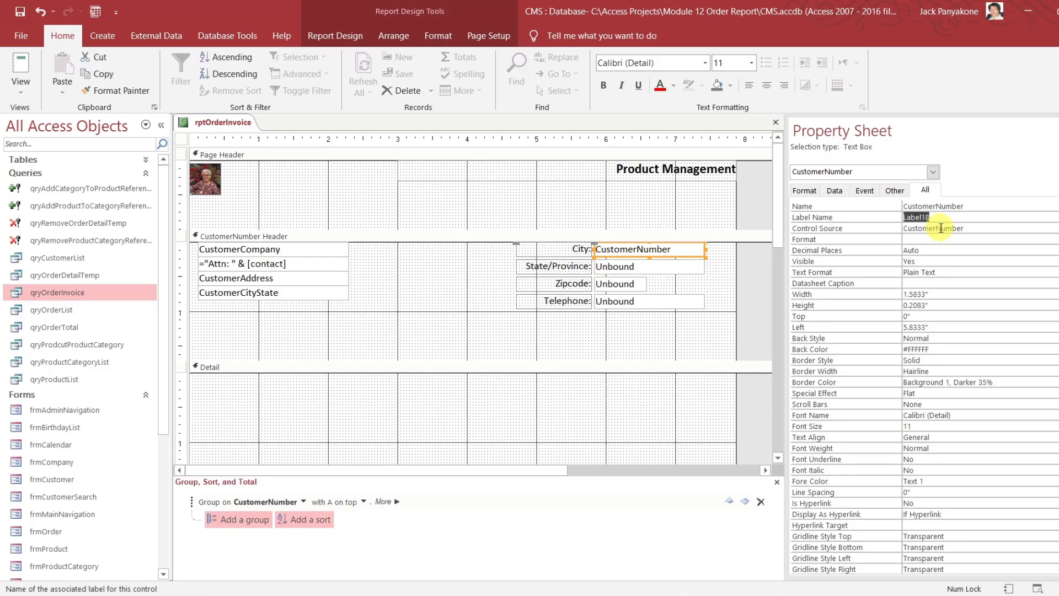
Bind the text box beside the State/Province label to OrderNumber and name the control OrderNumber
click(651, 267)
click(945, 228)
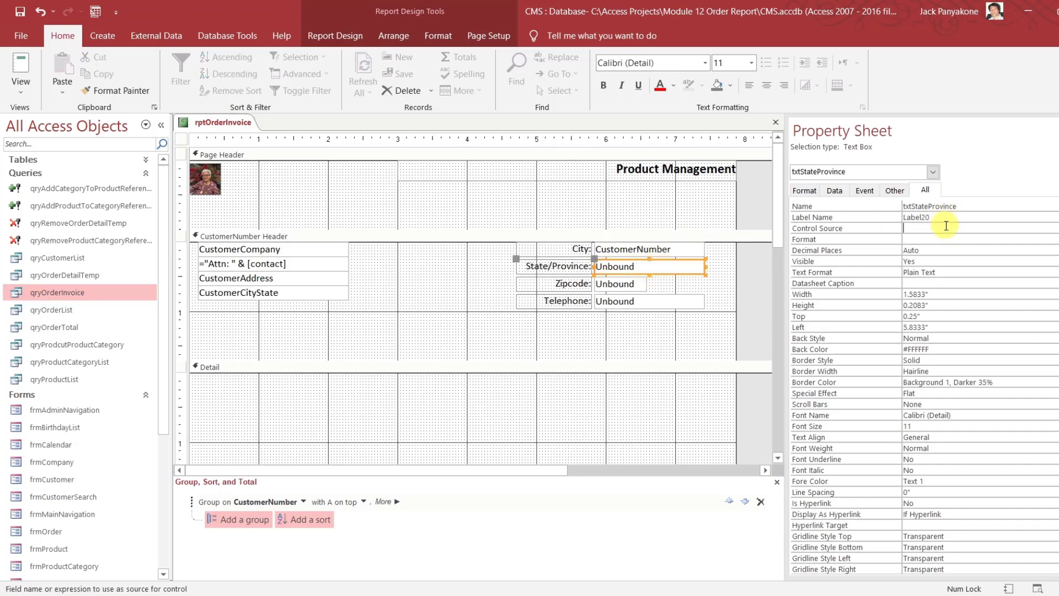
text(ORderNumber)
key(Return)
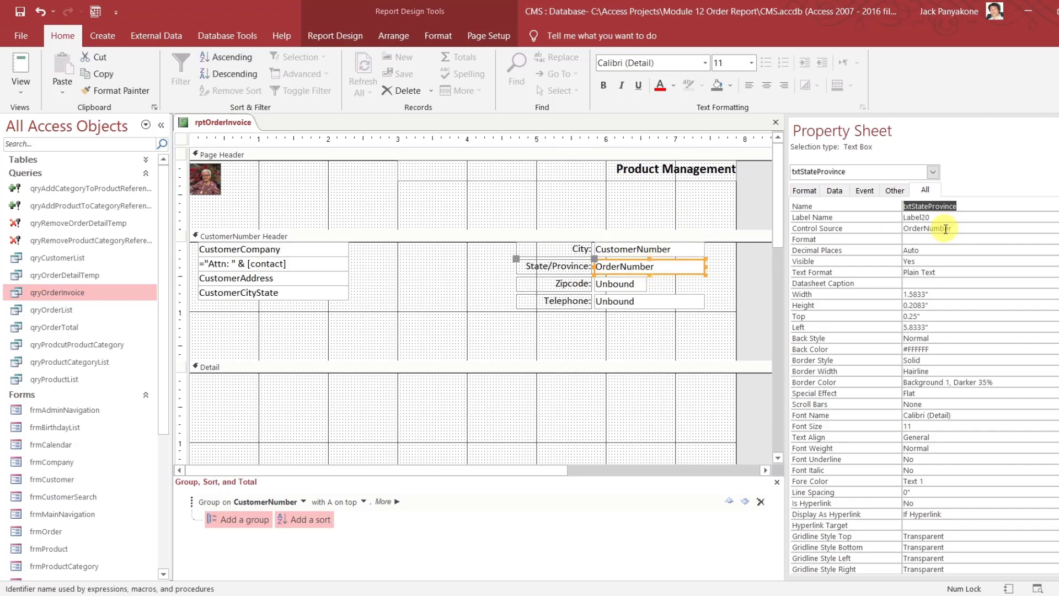
text(Order)
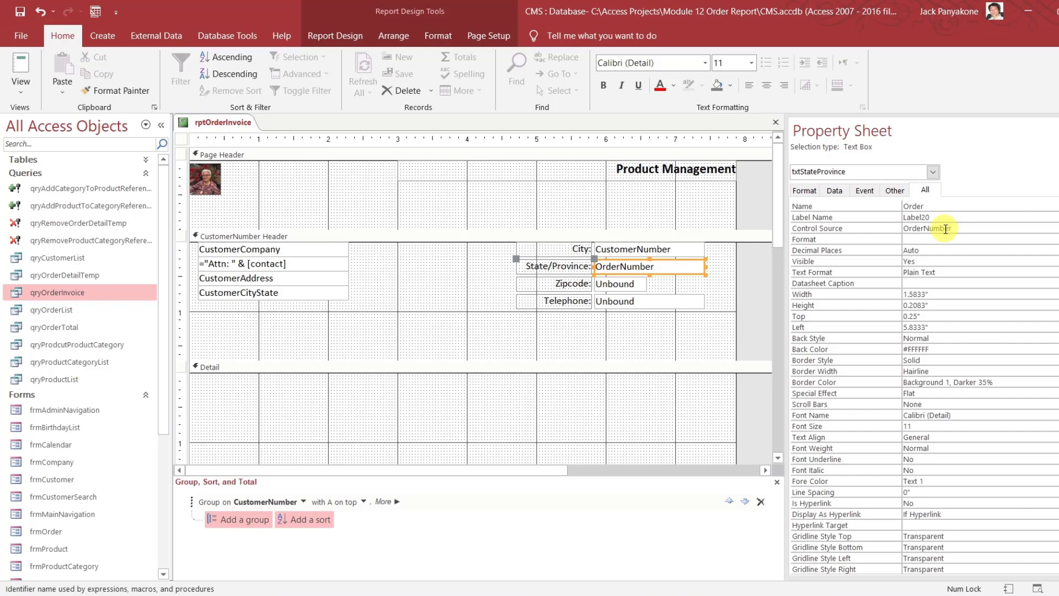
text(Number)
key(Return)
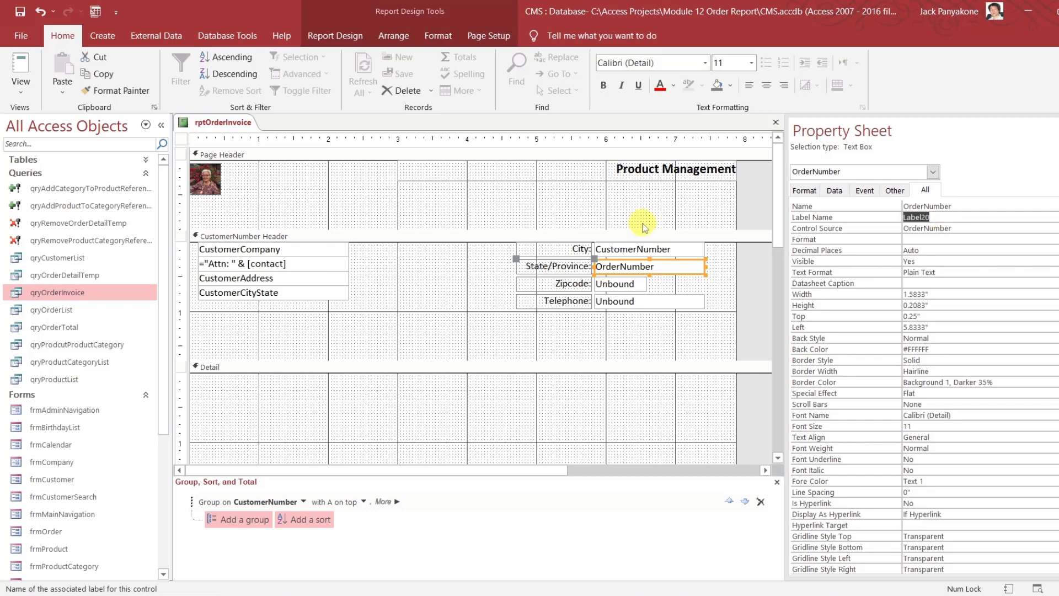
Bind the text box beside the Zipcode label to OrderDate and name the control OrderDate
click(616, 291)
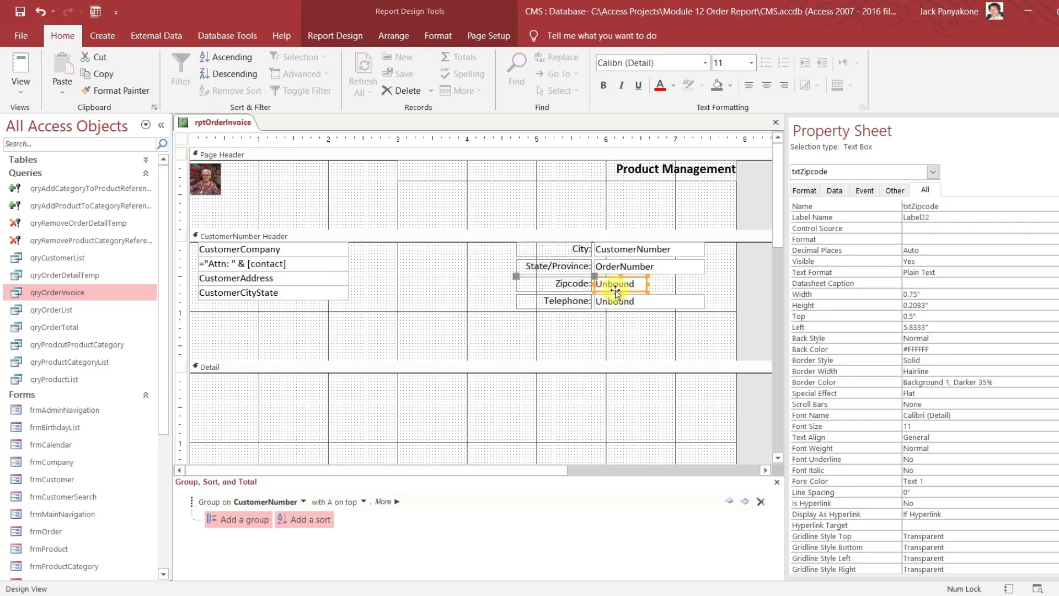
click(946, 230)
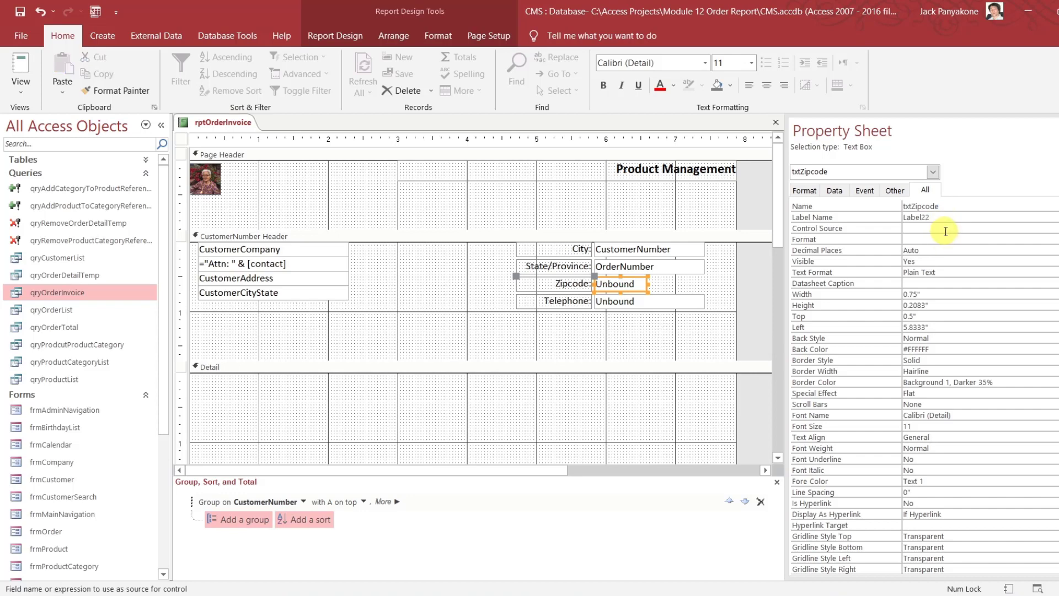
text(OrderDate)
key(Return)
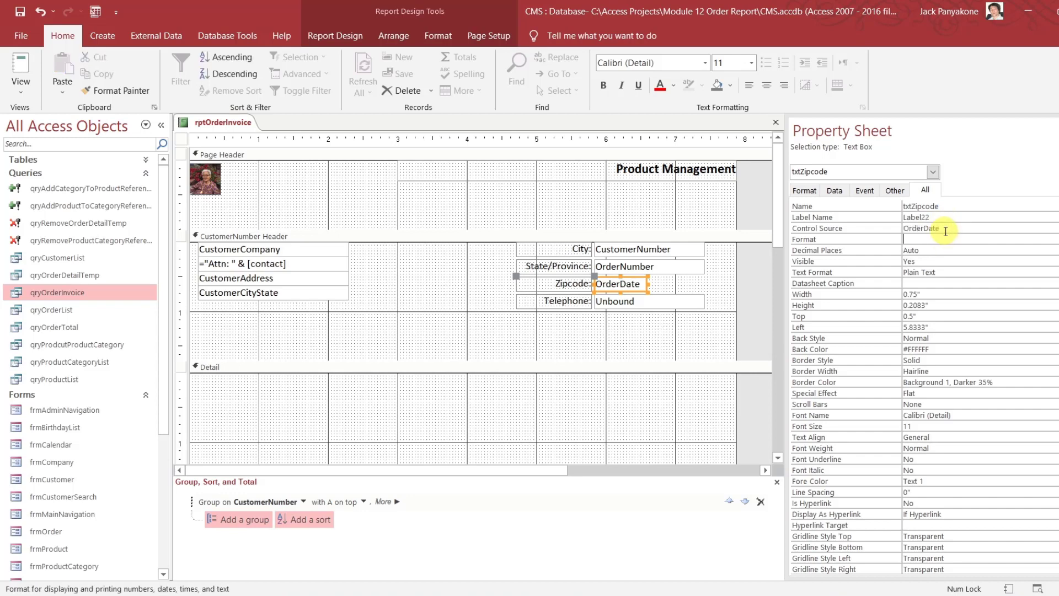
key(Up)
key(Up)
key(Up)
text(Or)
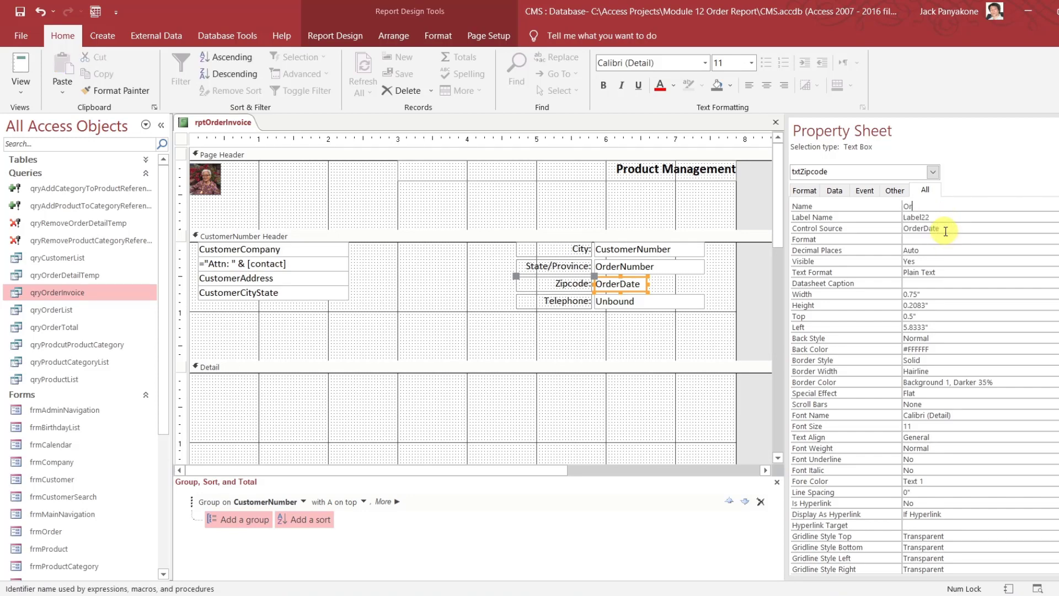
text(derDate)
key(Return)
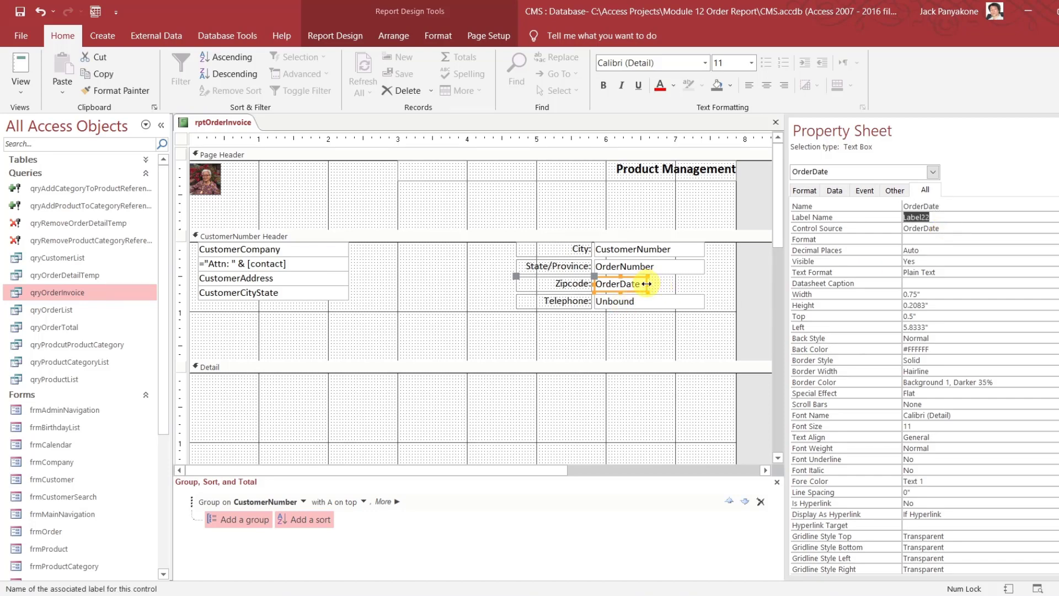
Nudge the OrderNumber, OrderDate and Telephone rows up to close the gaps between them, matching the row spacing of the customer address block
drag(646, 324, 629, 269)
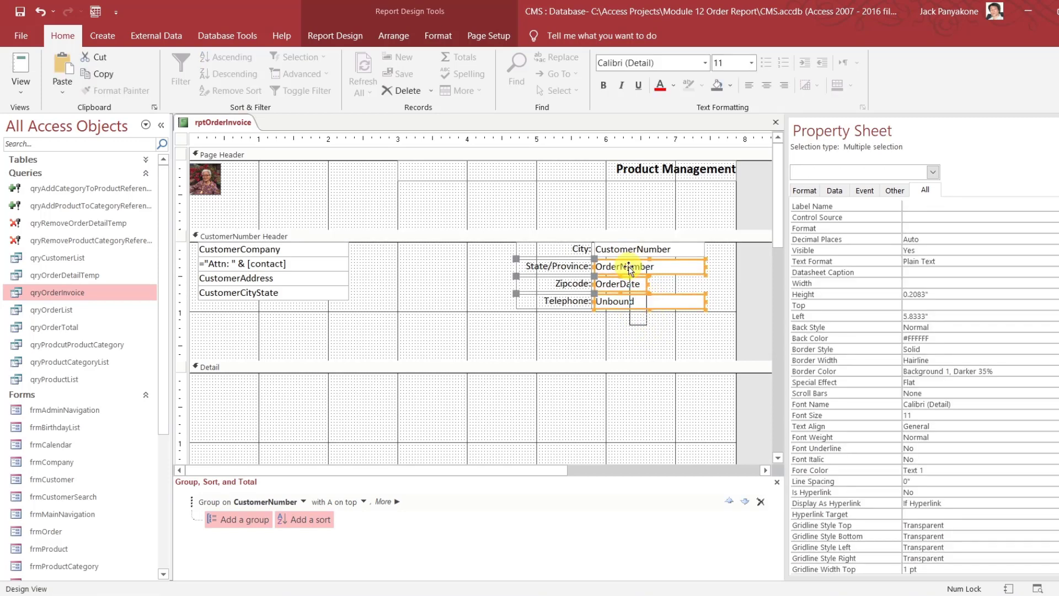
key(Up)
click(634, 319)
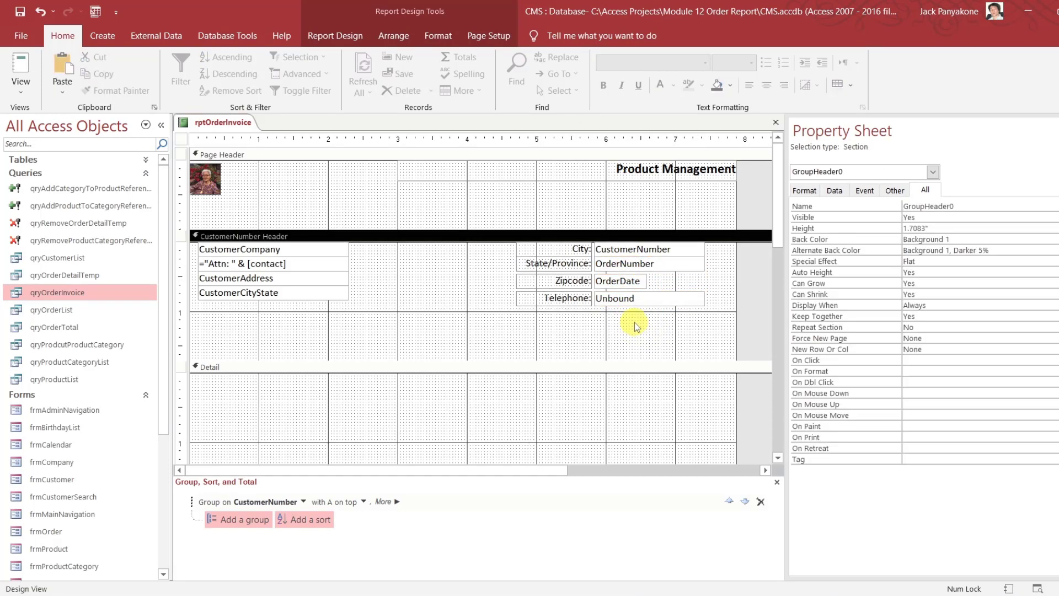
drag(627, 318, 625, 278)
key(Up)
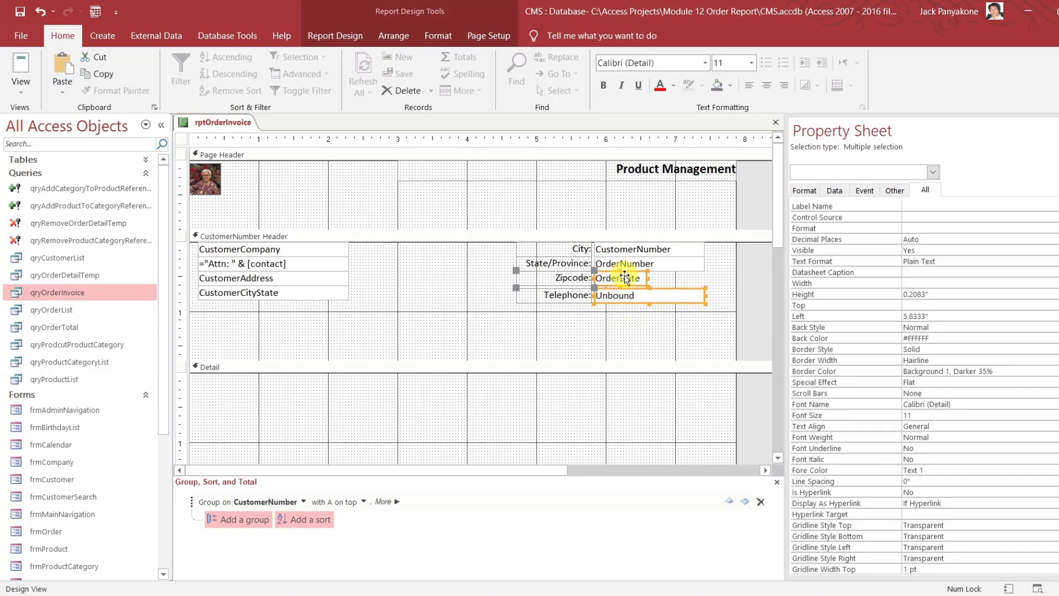
click(636, 312)
click(636, 300)
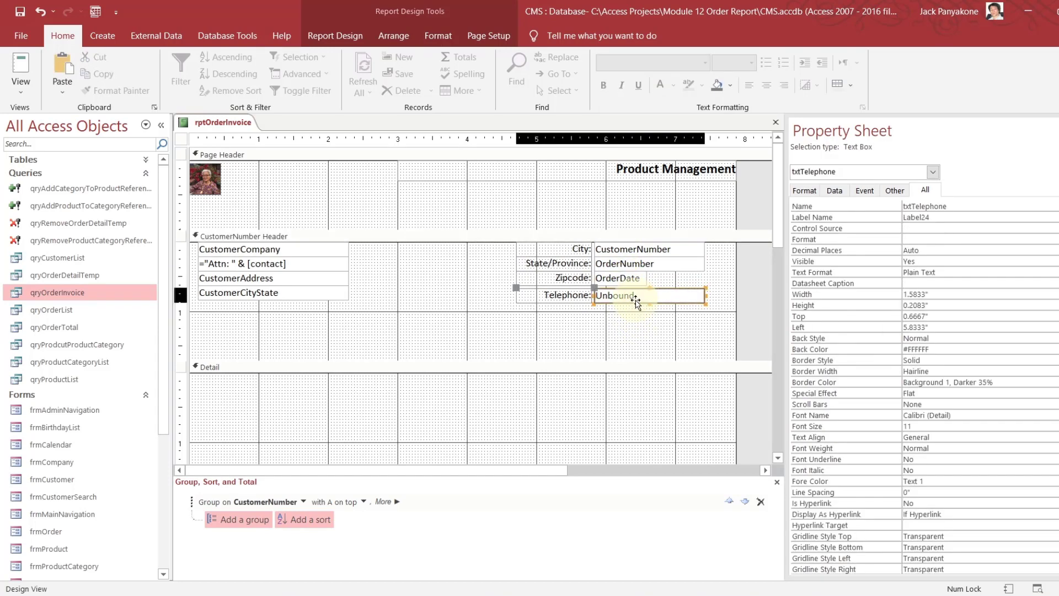
key(Up)
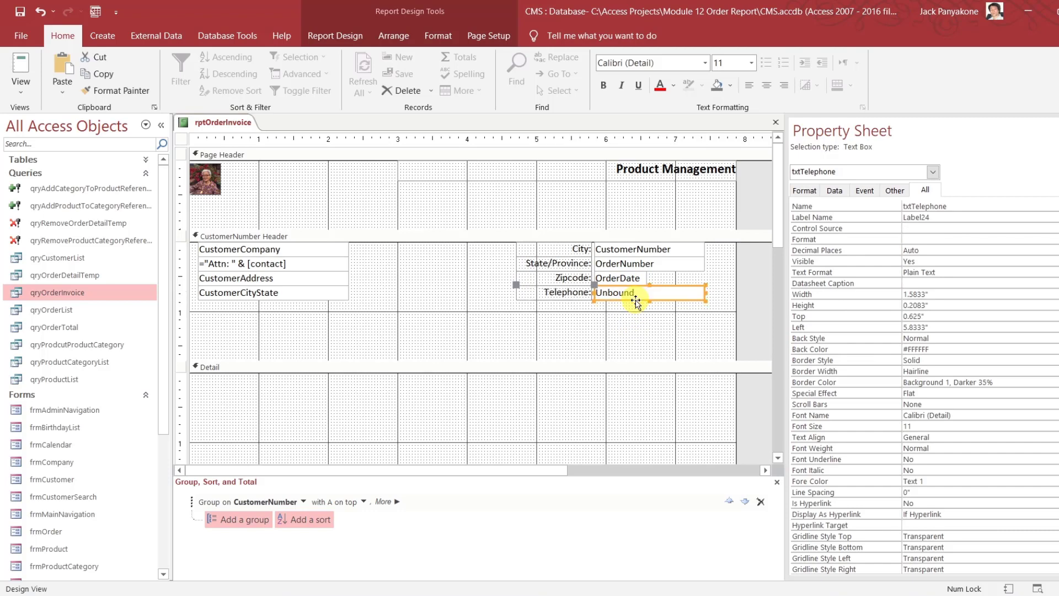
Size the CustomerNumber, OrderNumber, OrderDate and Telephone text boxes to the widest of them
click(643, 328)
drag(642, 319, 634, 247)
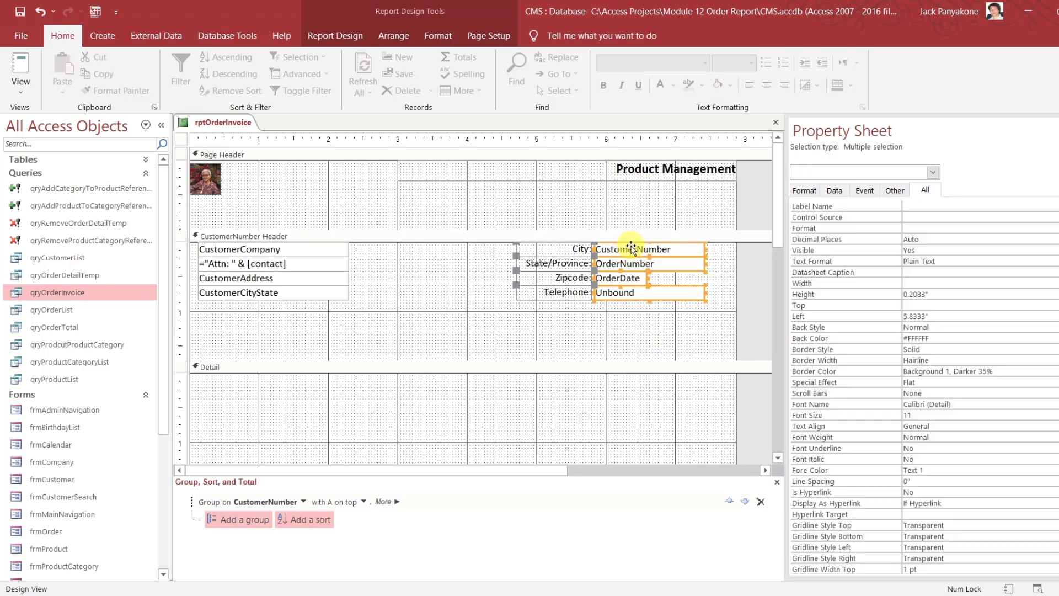
right_click(633, 246)
mouse_move(679, 417)
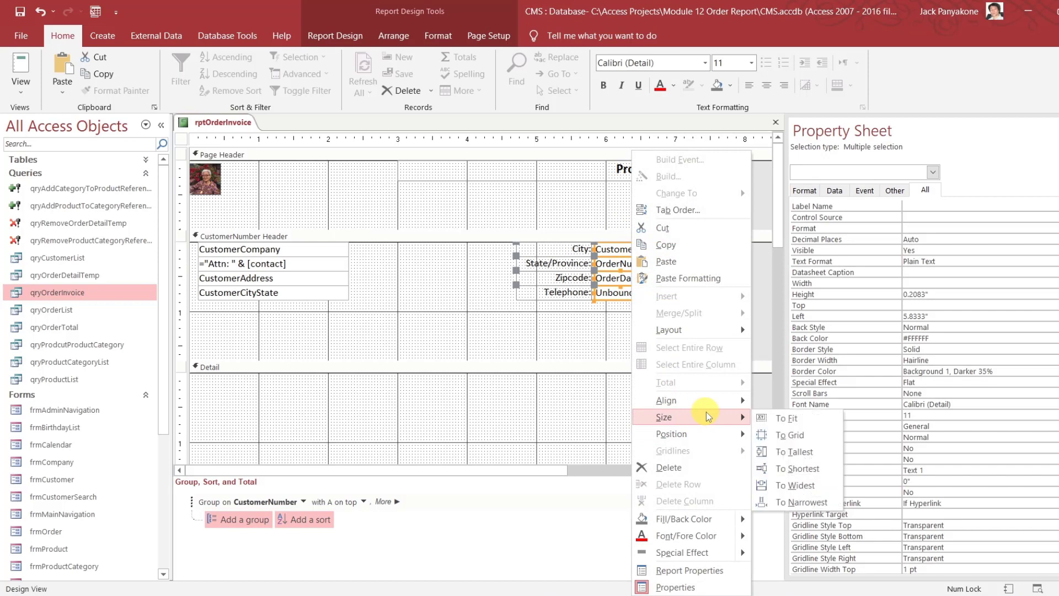
click(786, 483)
click(695, 329)
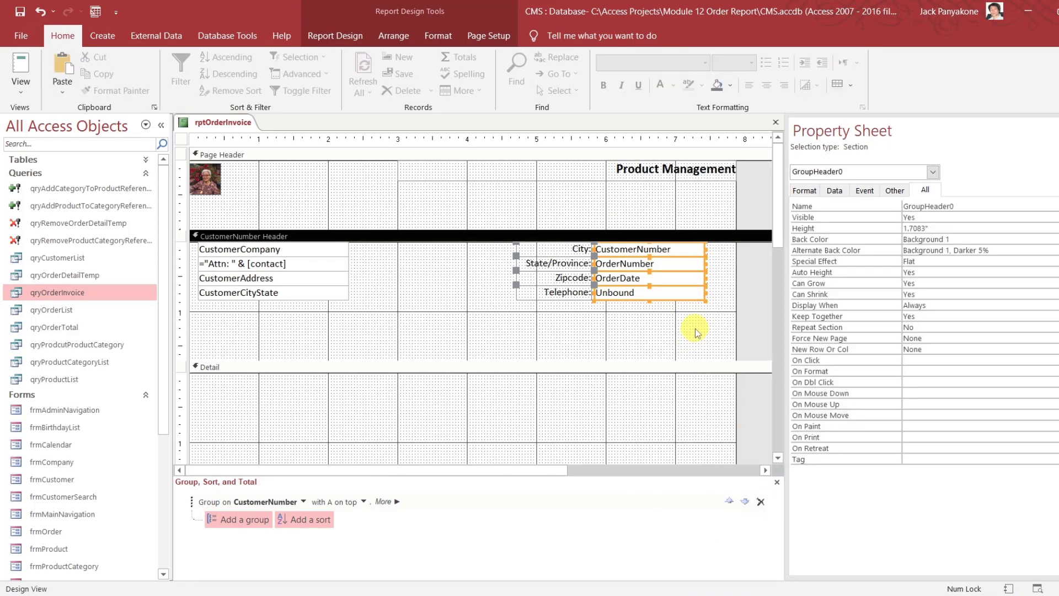
click(693, 290)
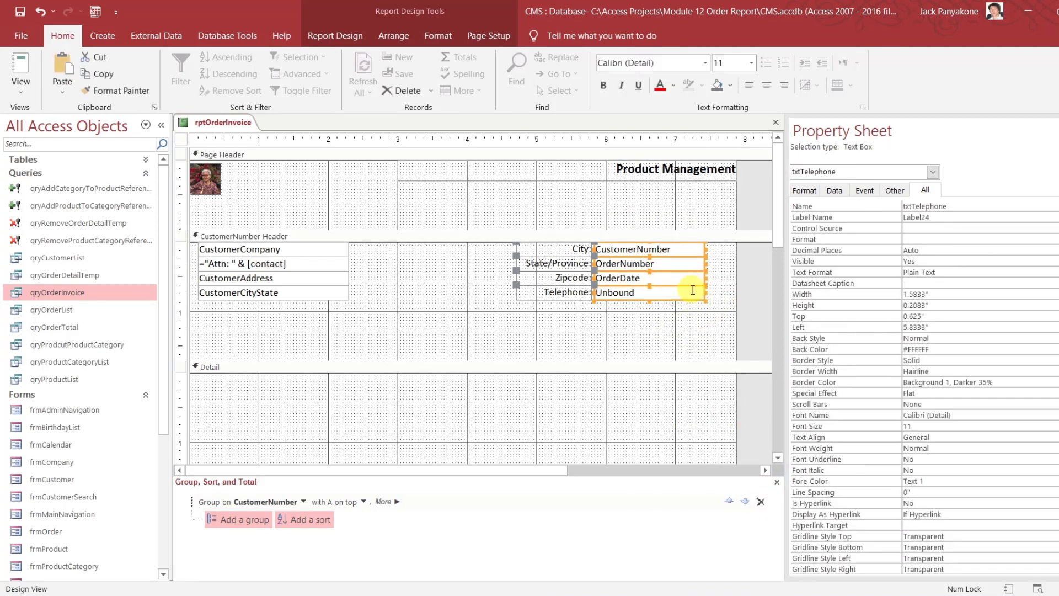
click(682, 321)
click(681, 296)
click(666, 331)
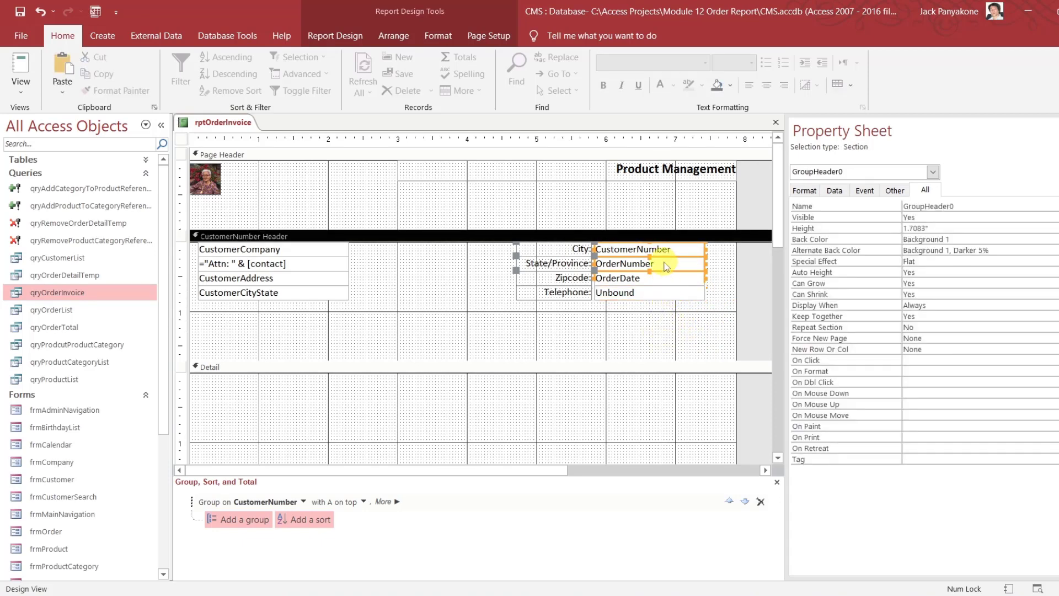
click(665, 263)
click(644, 327)
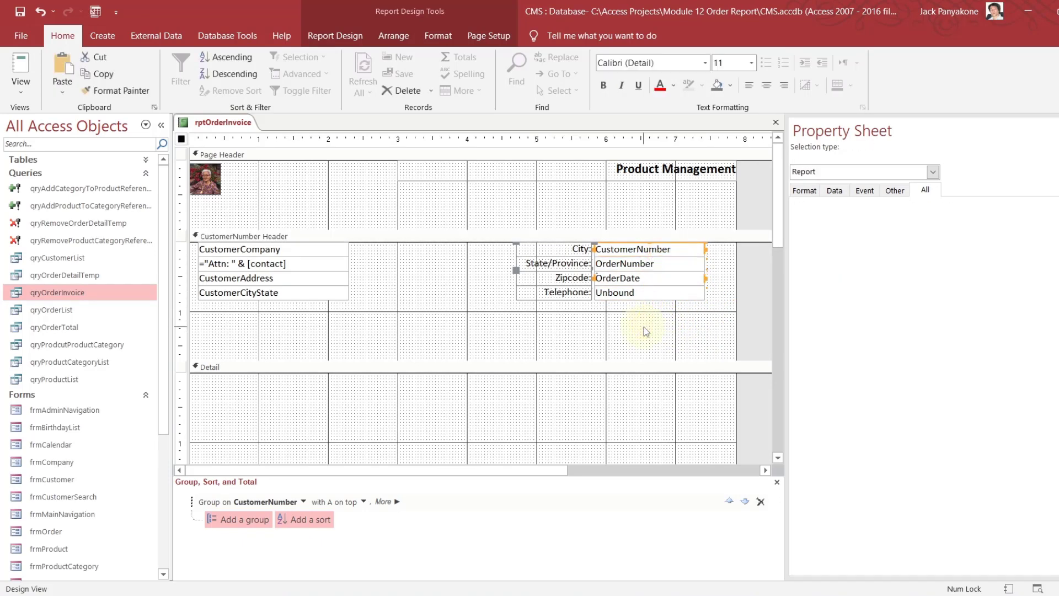
click(655, 250)
click(637, 367)
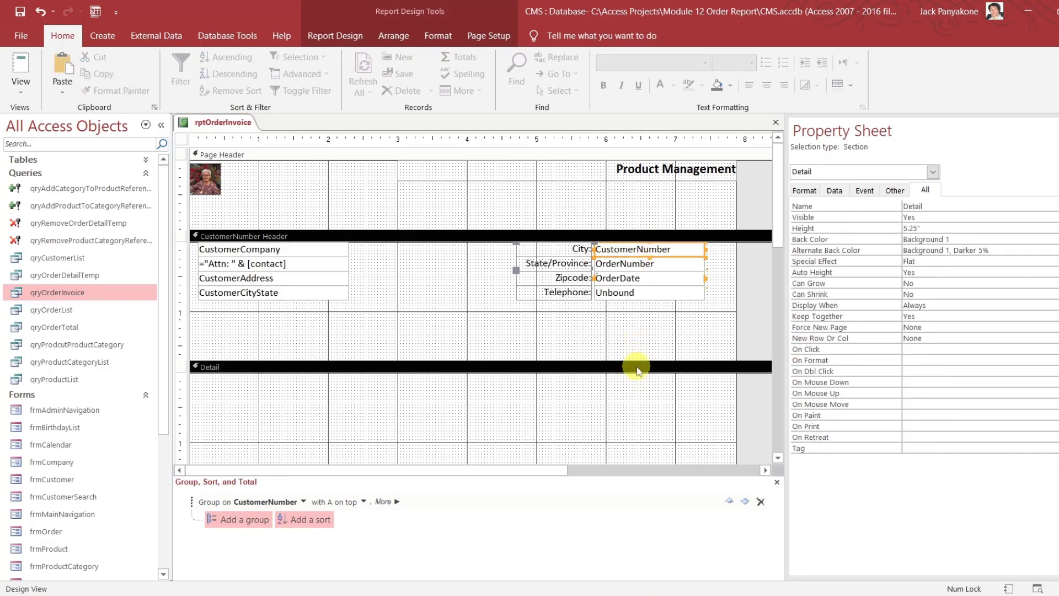
click(637, 341)
click(645, 250)
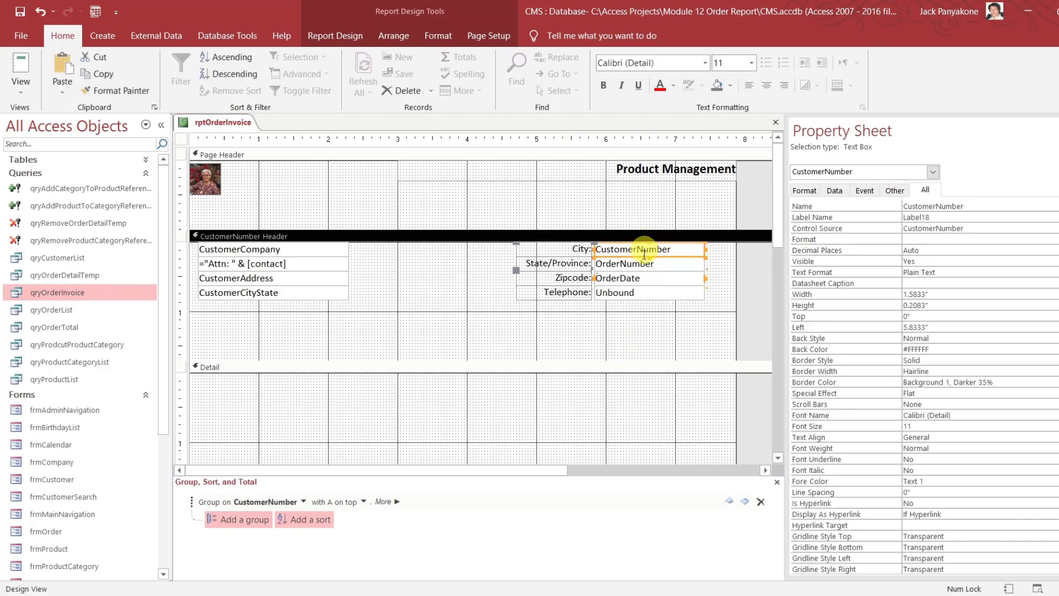
click(623, 333)
click(628, 255)
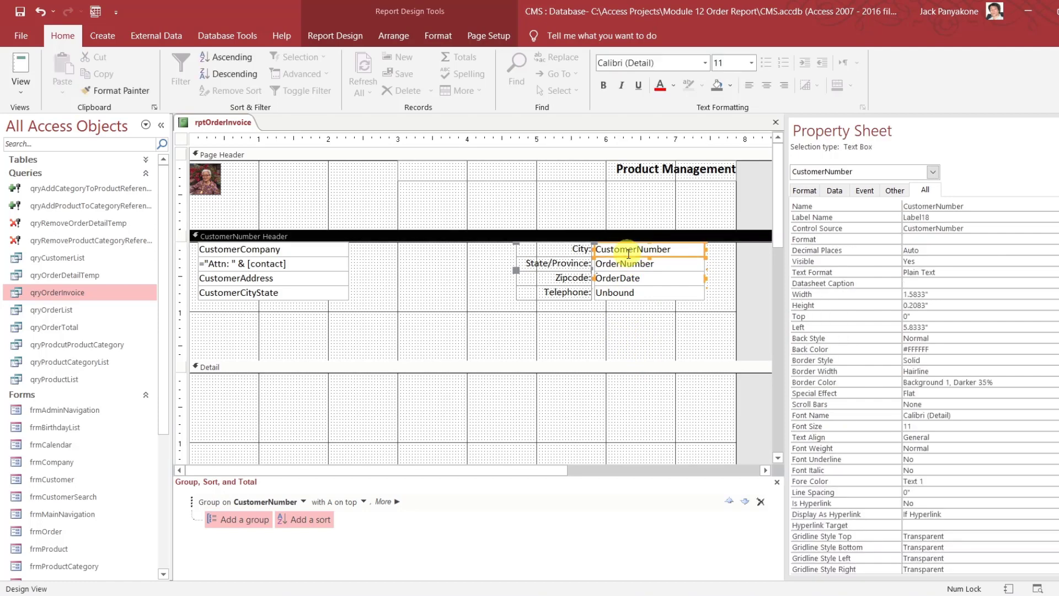
click(620, 315)
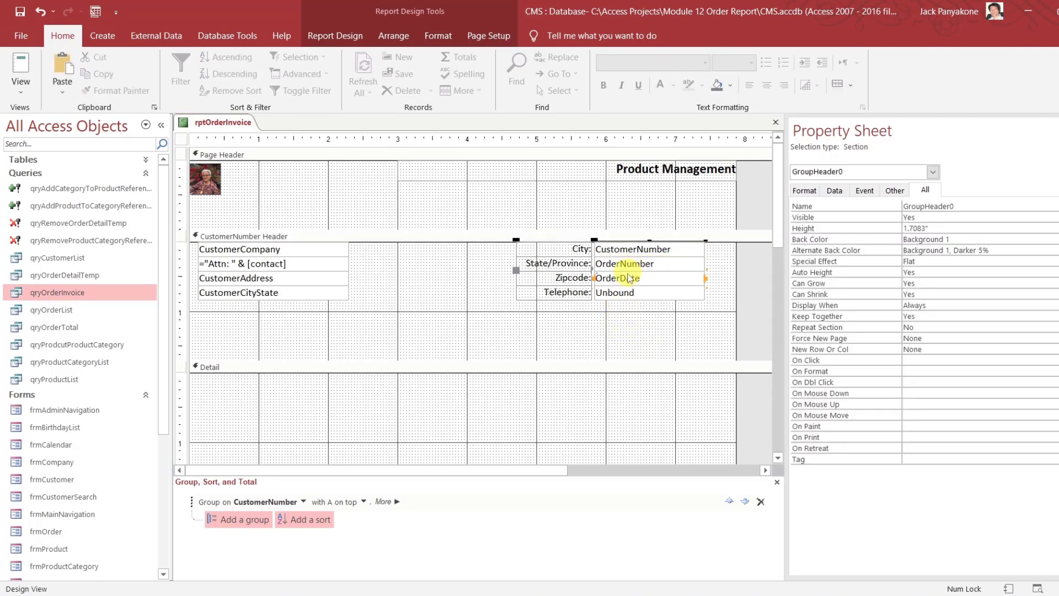
click(632, 278)
click(616, 320)
Change the City label's caption to "Customer #:" and the State/Province label's caption to "Order #:"
click(576, 248)
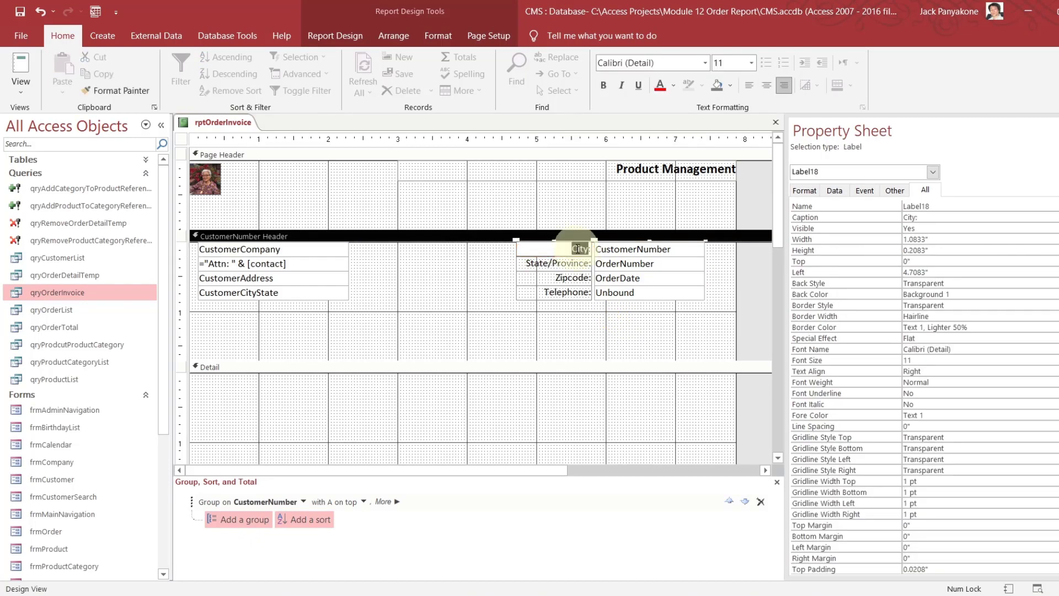
double_click(577, 249)
text(Customer)
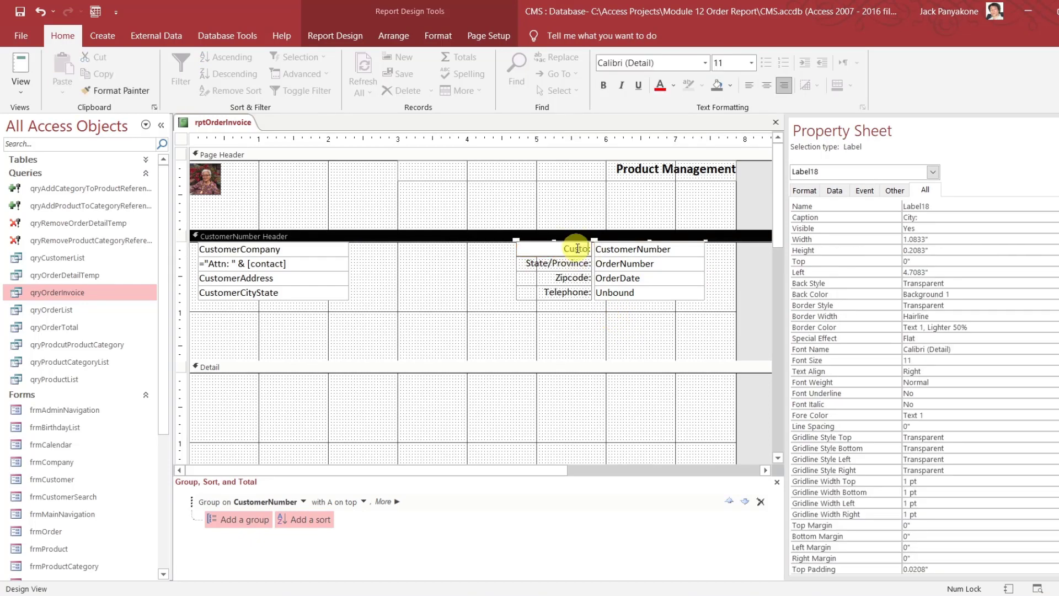
text( #)
click(554, 264)
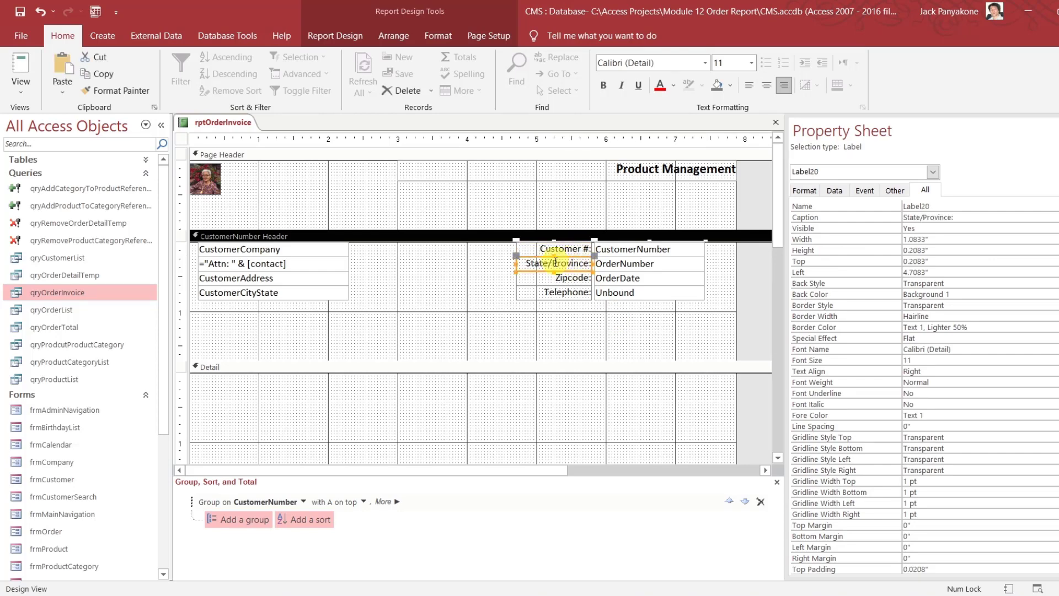
double_click(545, 264)
text(Ord)
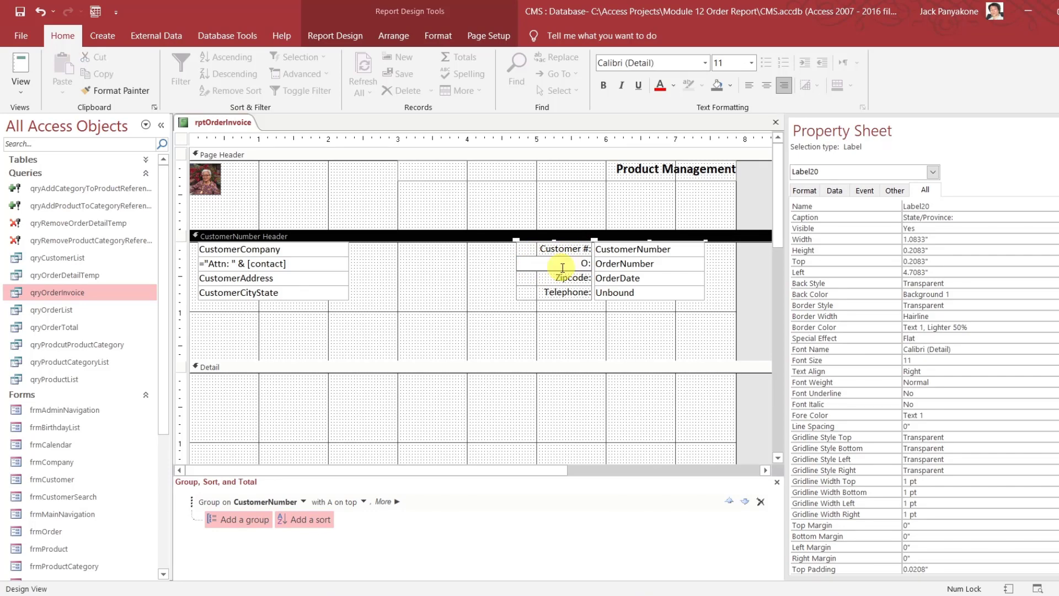
text(er #)
Change the Zipcode label's caption to "Order Date:" and the Telephone label's caption to "Amount Due:"
click(561, 279)
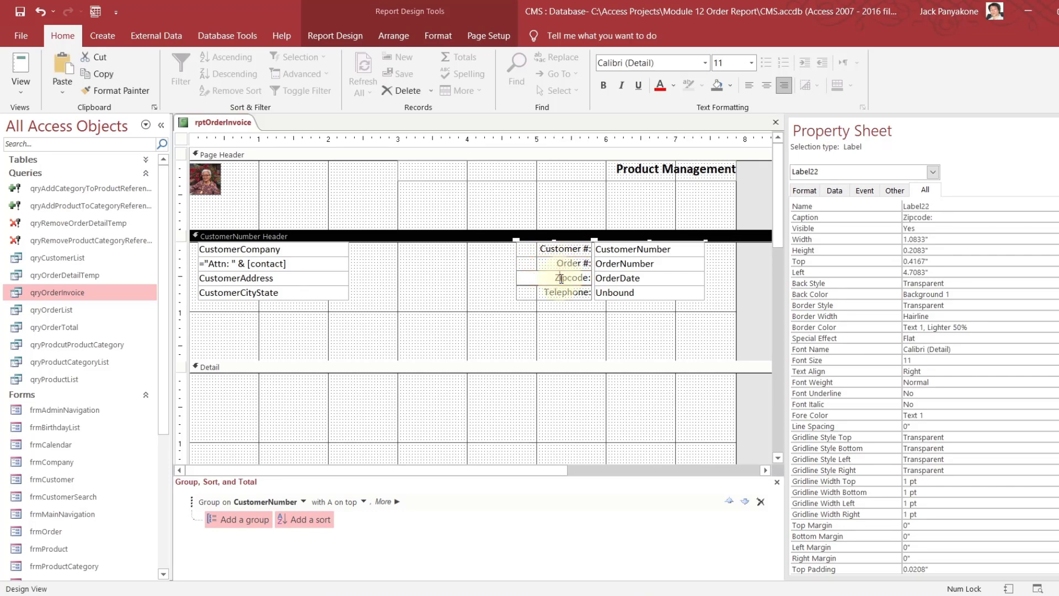
double_click(561, 279)
text(Order Da)
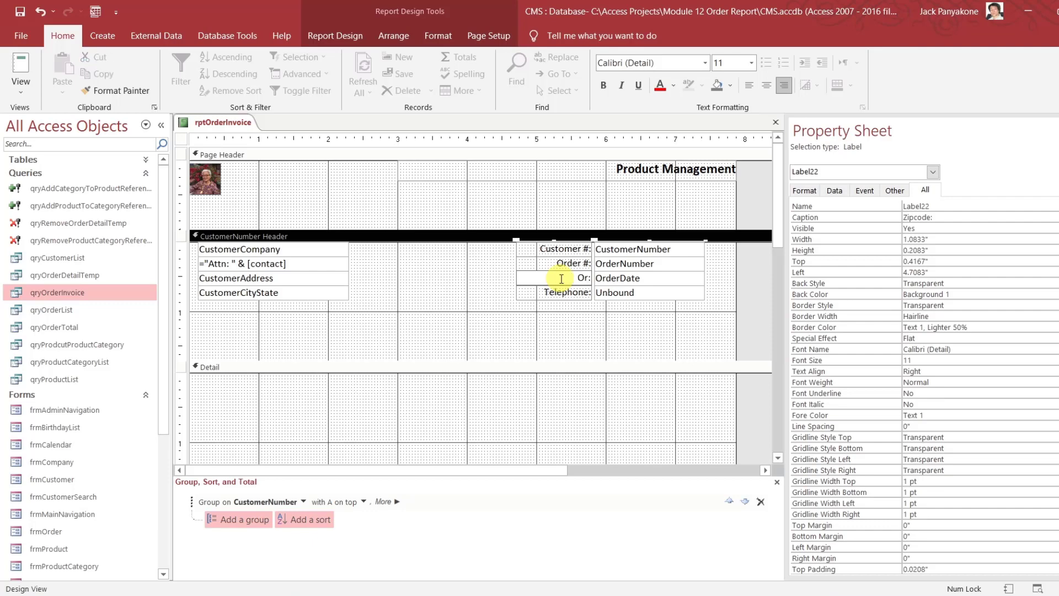
text(te)
click(561, 292)
double_click(561, 292)
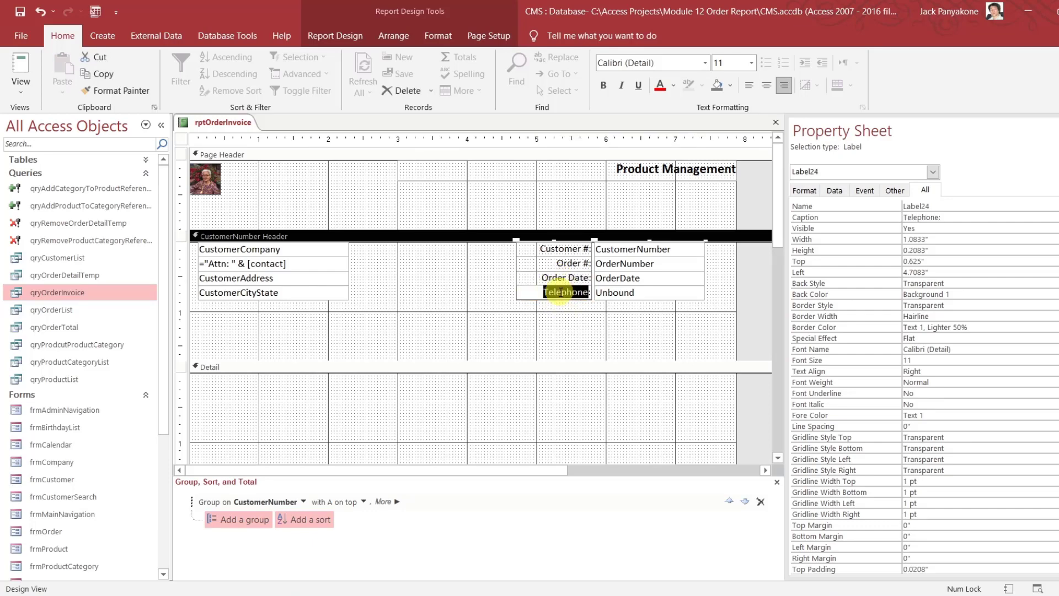
text(T)
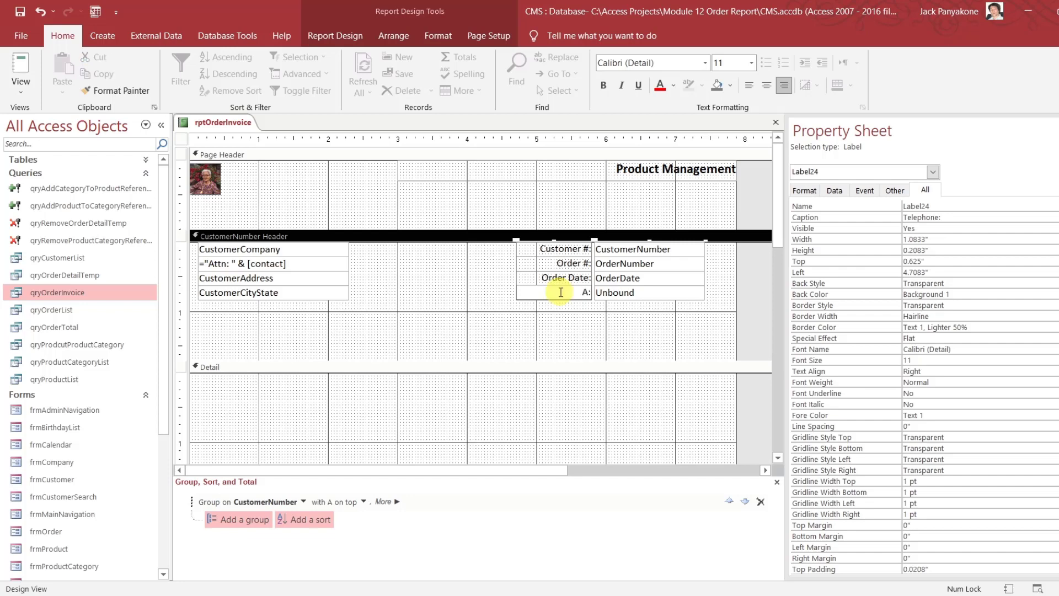
text(mount Due)
Bind the text box beside the "Amount Due:" label to OrderTotal and name it OrderTotal
click(612, 293)
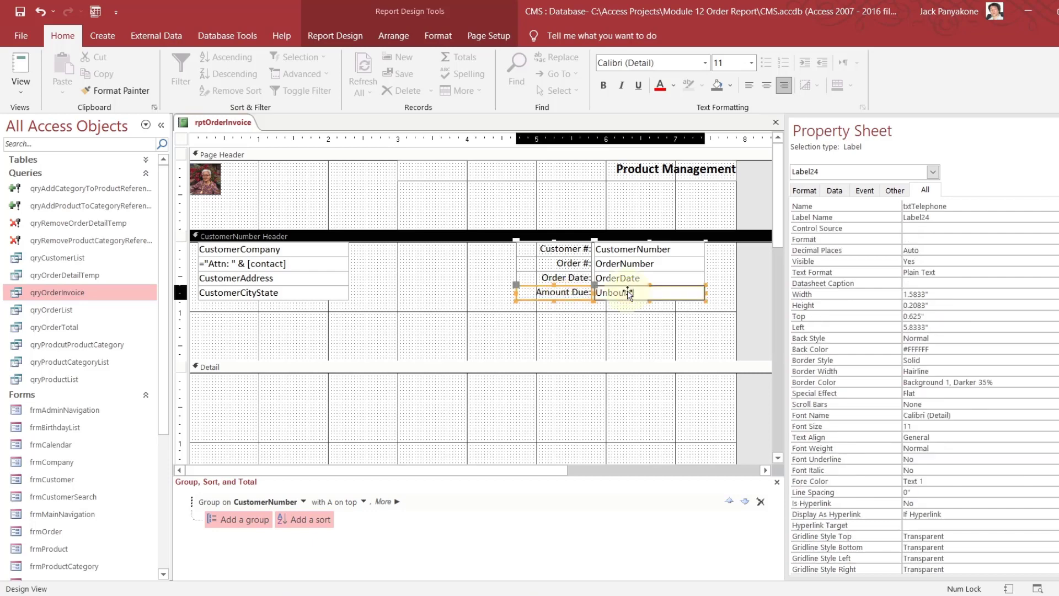
click(940, 228)
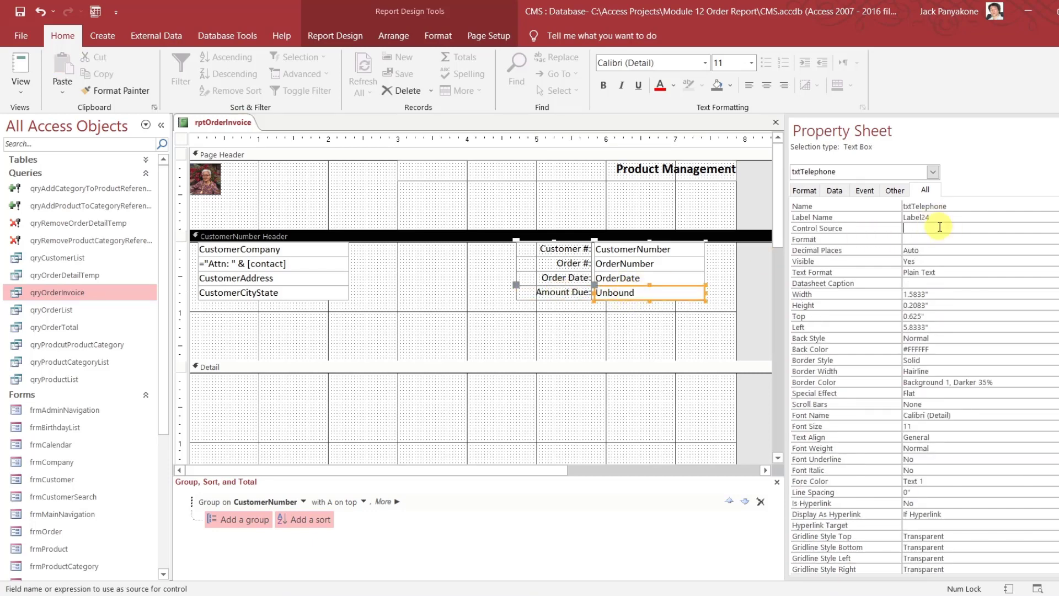
text(orderTotal)
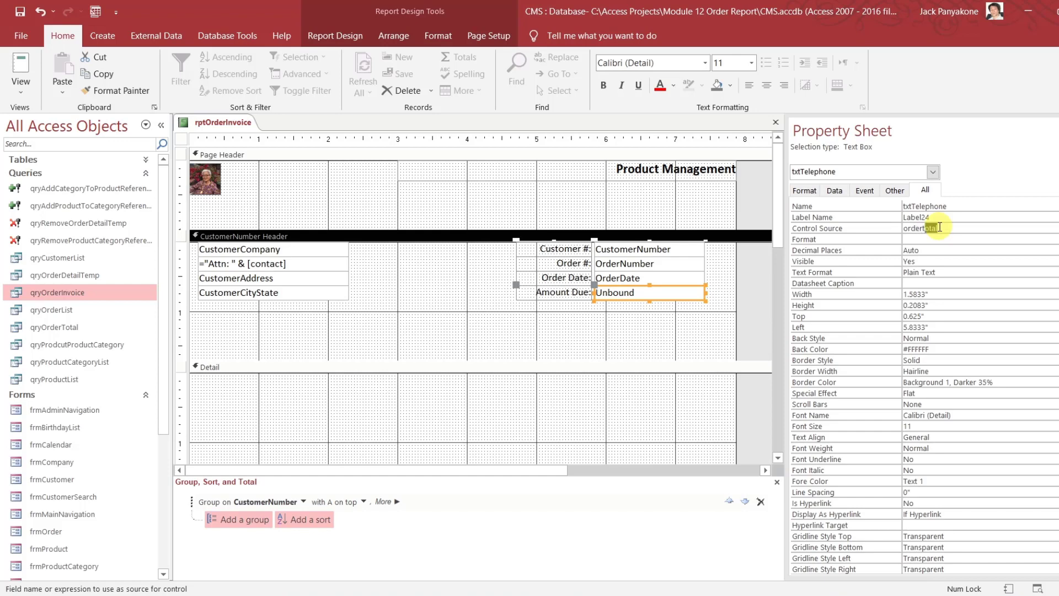
key(Return)
key(Up)
key(Up)
key(Up)
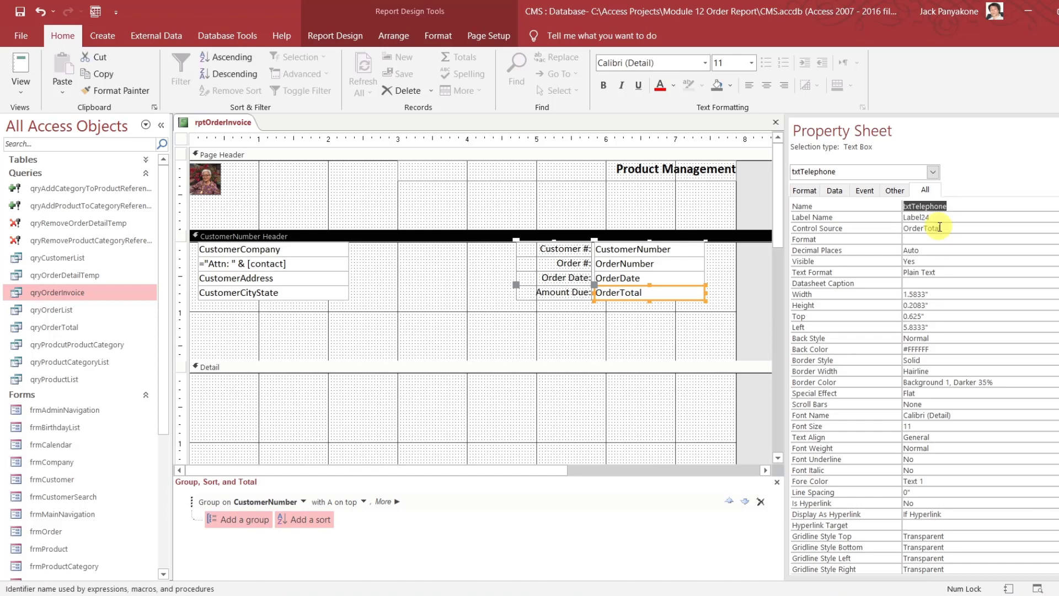
text(Order)
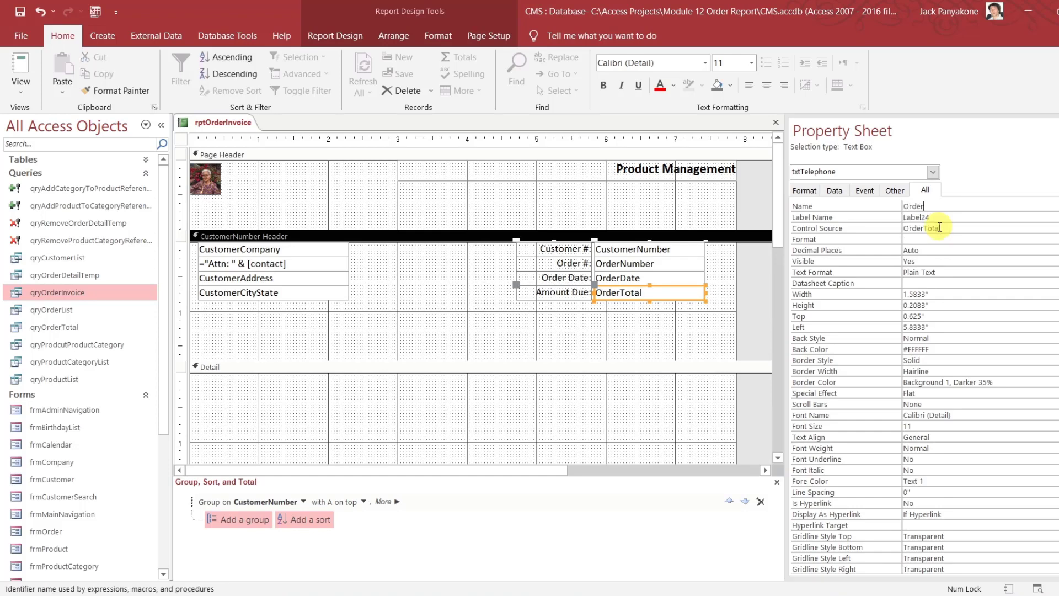
text(Total)
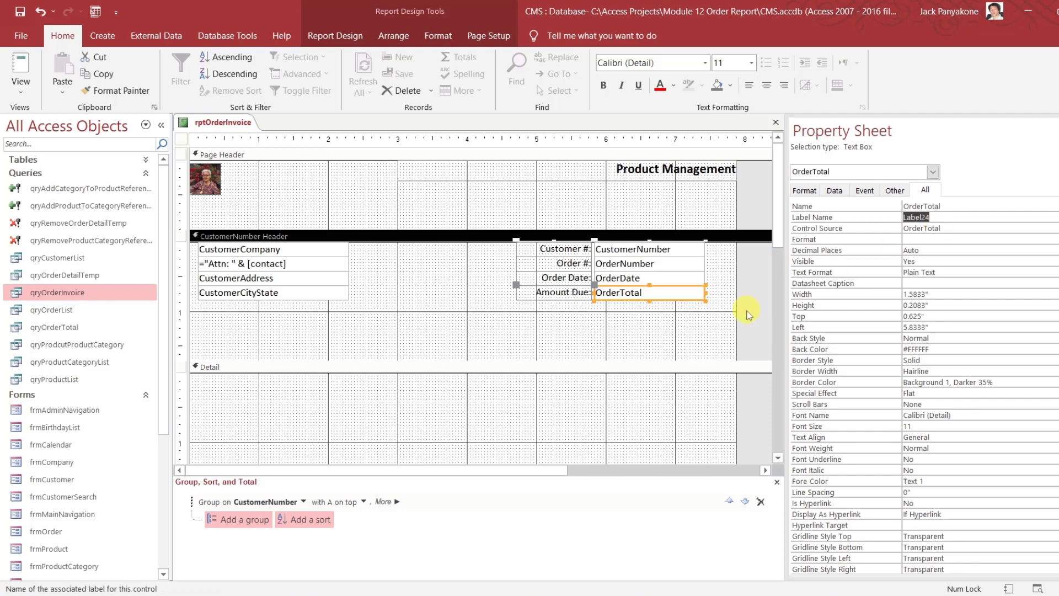
click(743, 312)
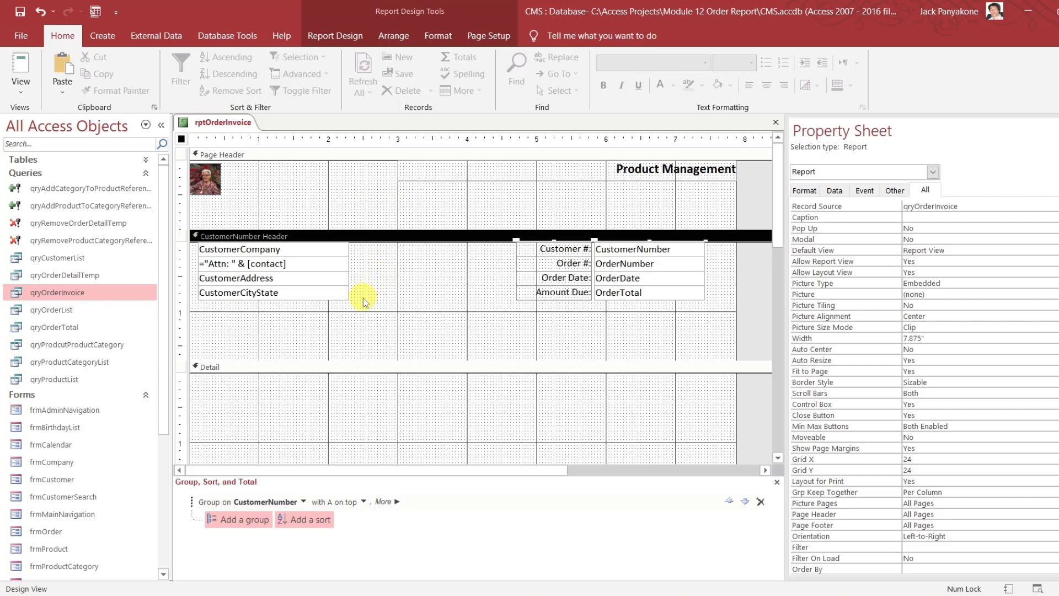
Copy the four customer address text boxes into the Page Header and place them just beside the logo picture
drag(363, 298, 336, 252)
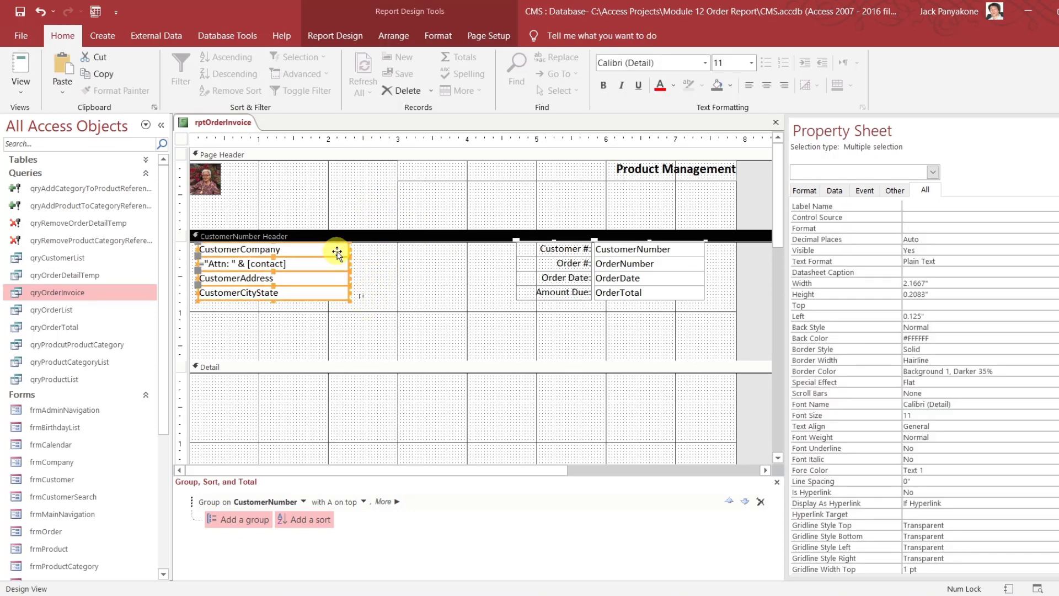
click(330, 157)
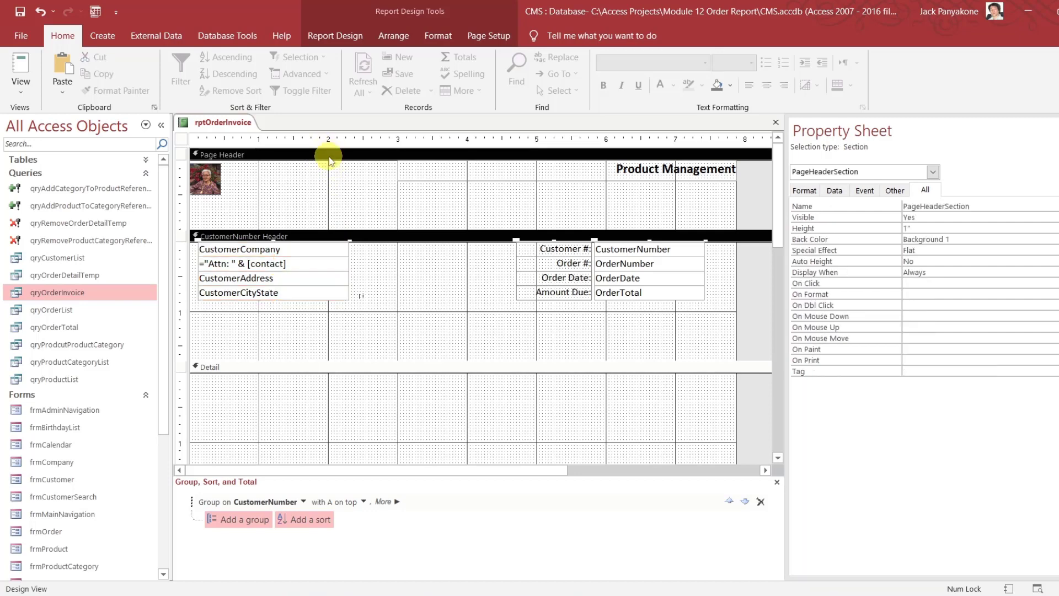
key(ctrl+v)
drag(317, 171, 354, 169)
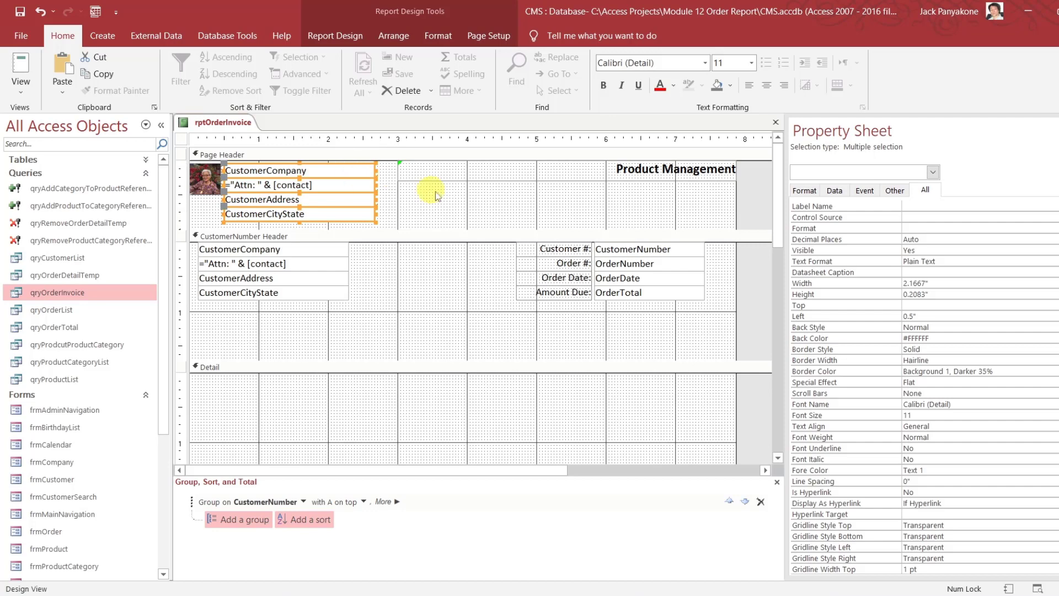
click(440, 197)
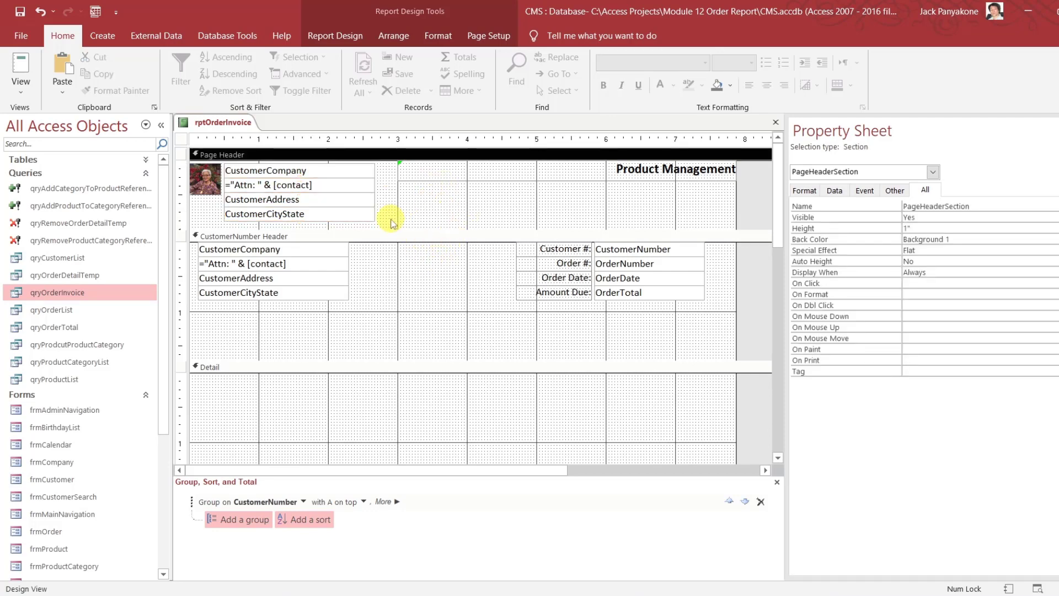
Set the Back Style to Transparent for the address text boxes in both headers and the four customer and order text boxes
drag(392, 221, 366, 171)
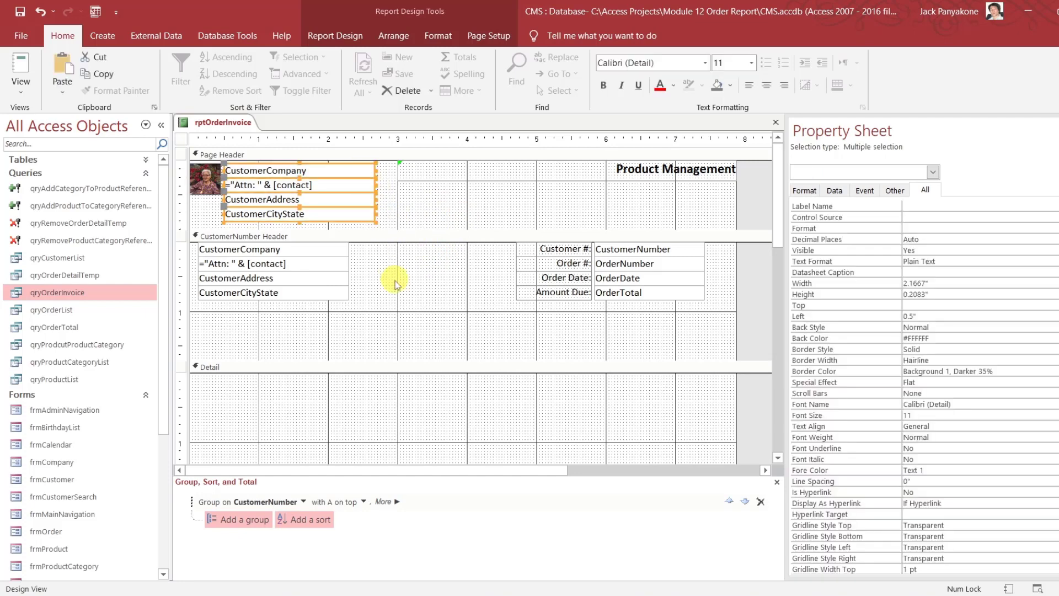
drag(383, 300, 334, 250)
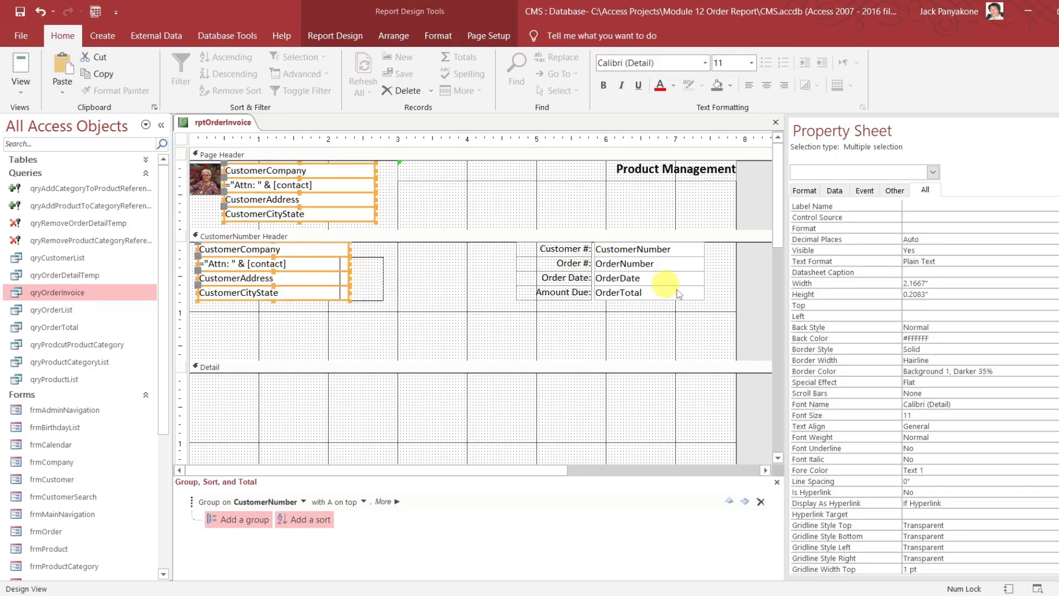
drag(714, 319, 686, 254)
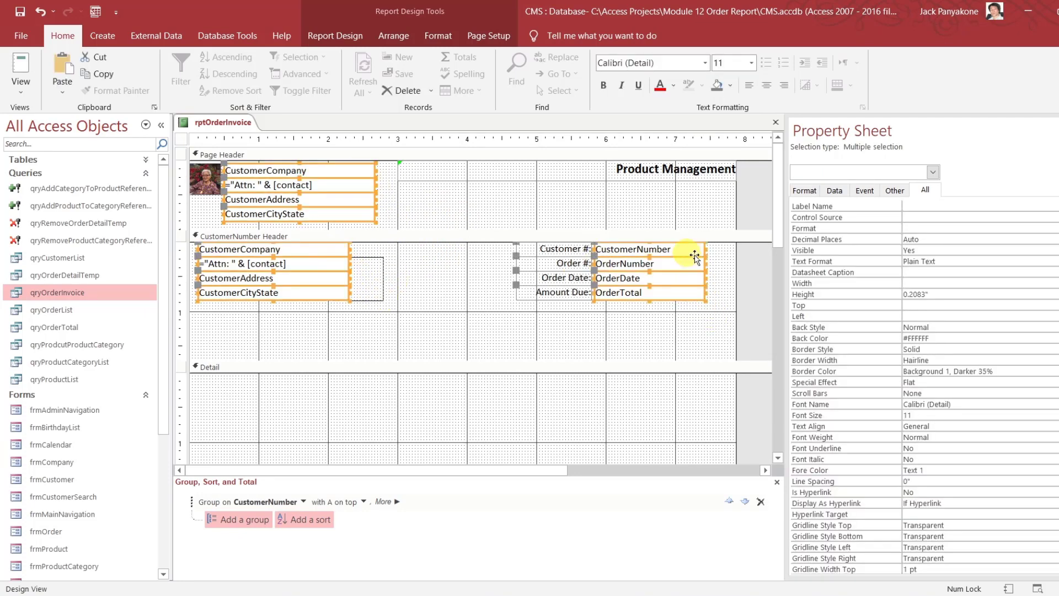
click(954, 325)
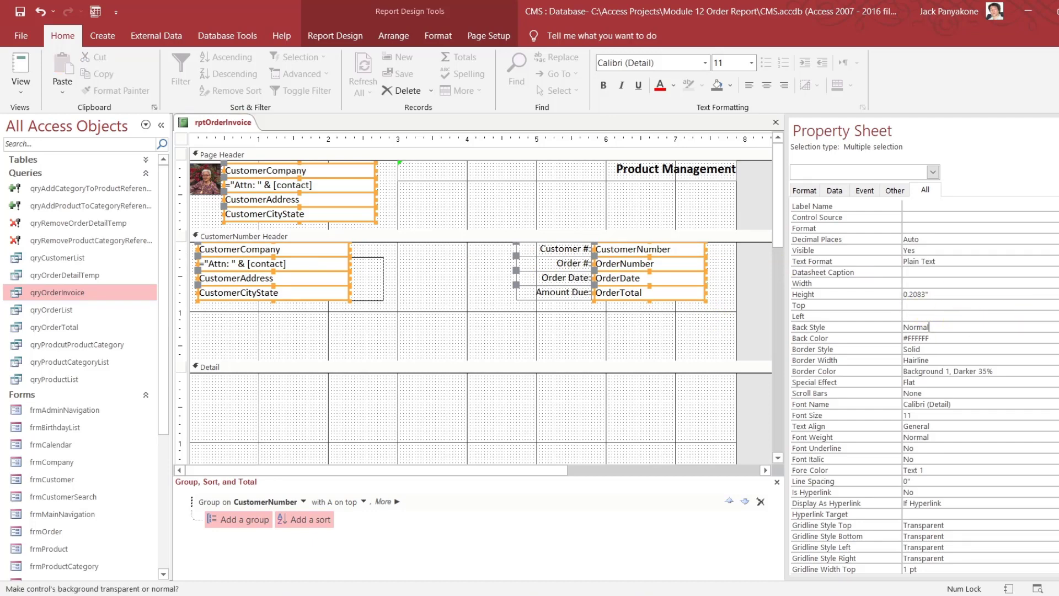
click(1058, 327)
click(1058, 337)
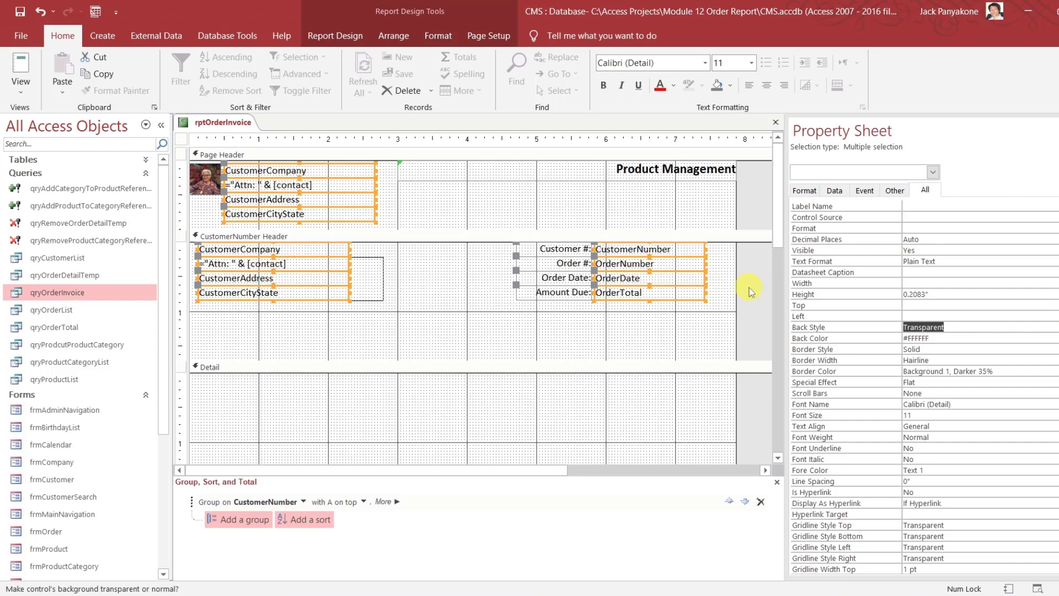
click(442, 283)
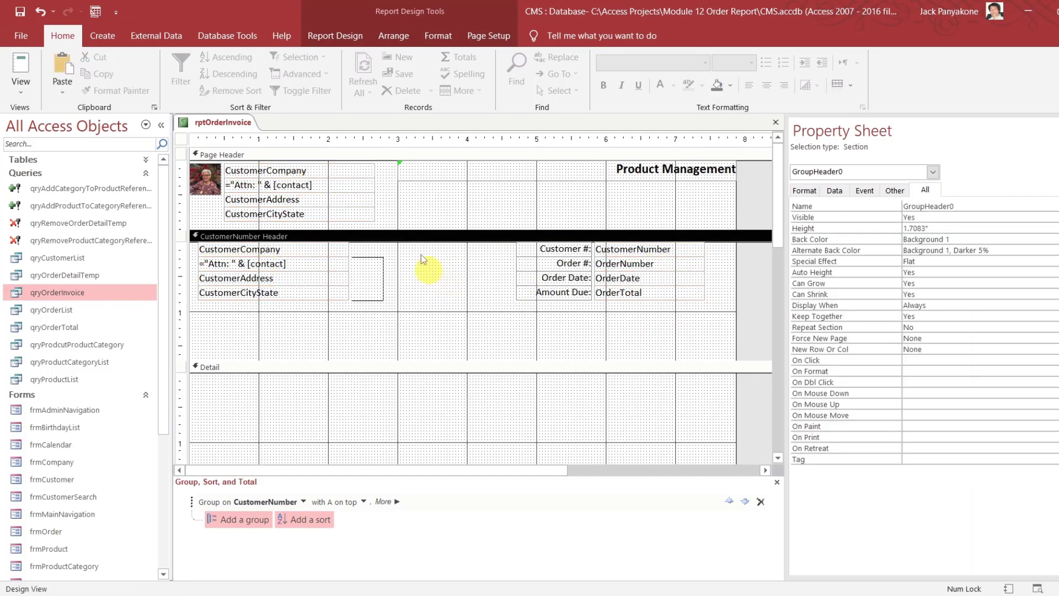
click(421, 198)
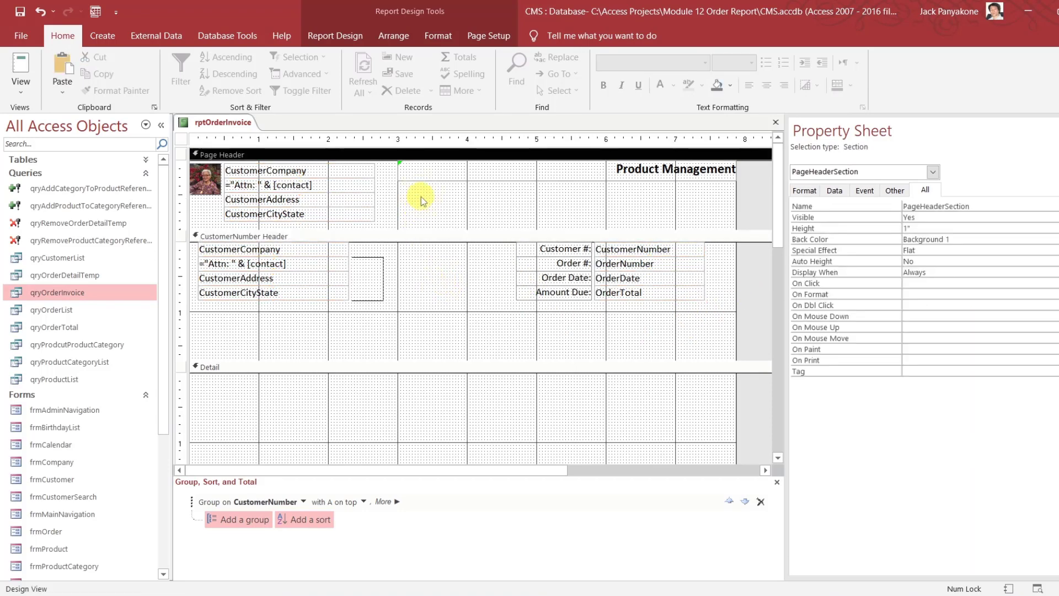
Bind the Page Header's copied CustomerCompany text box to CompanyName and name it CompanyName
click(353, 170)
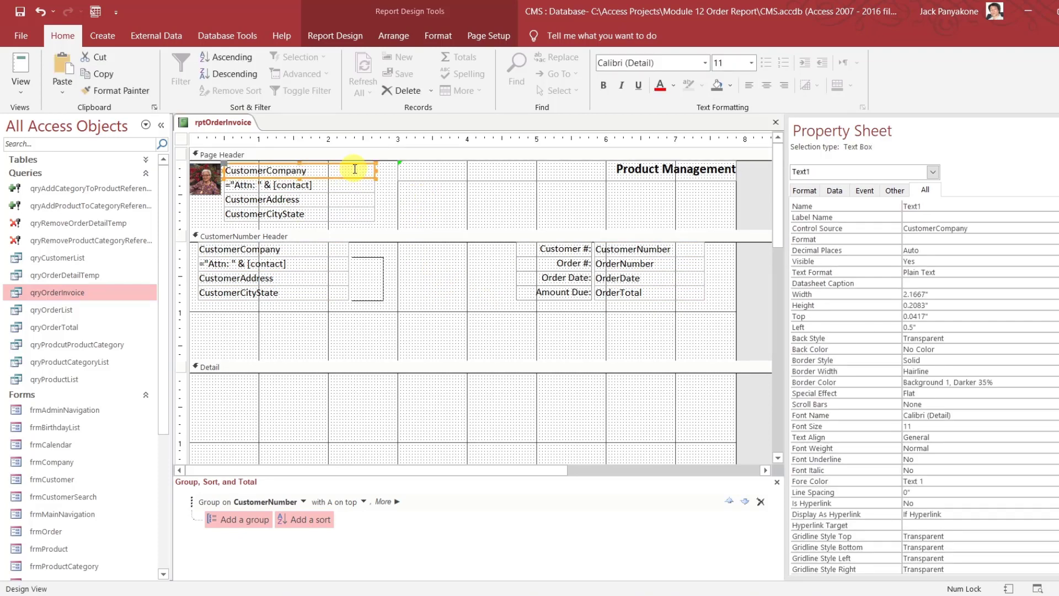
click(1011, 228)
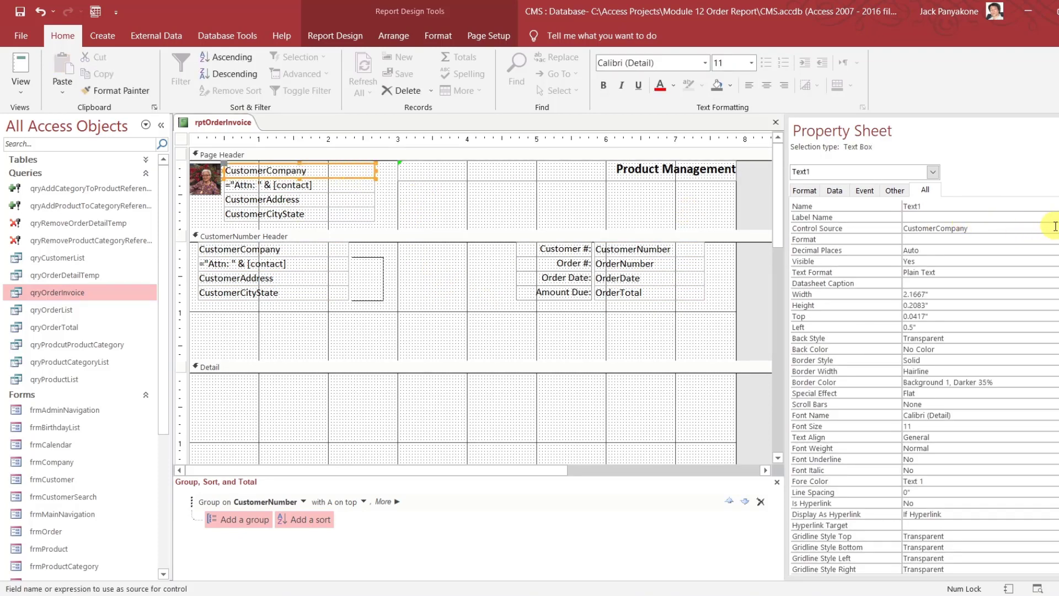
drag(1040, 228, 880, 212)
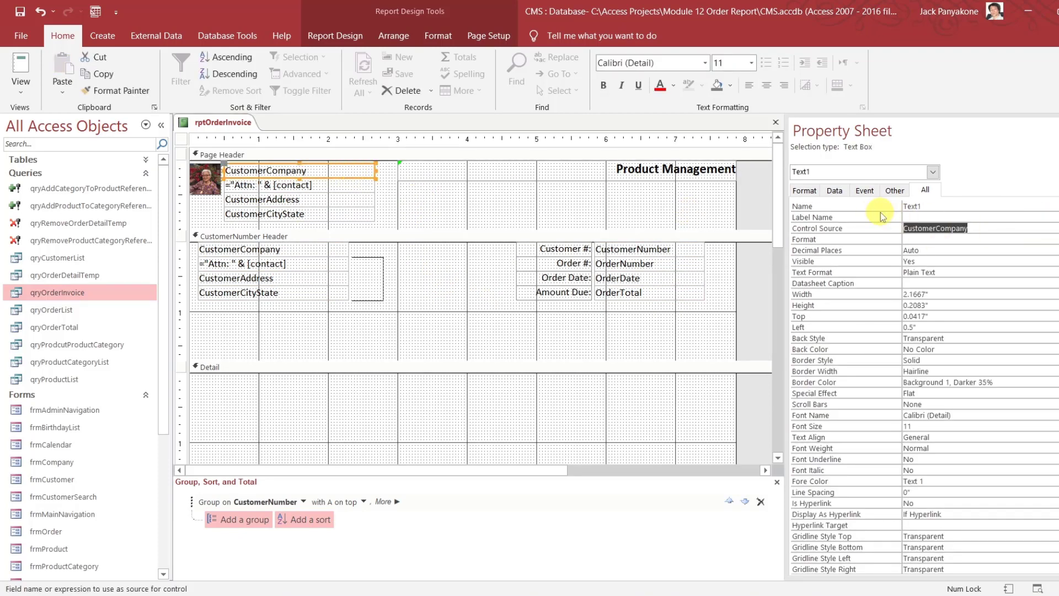
text(com)
click(879, 207)
text(Comp)
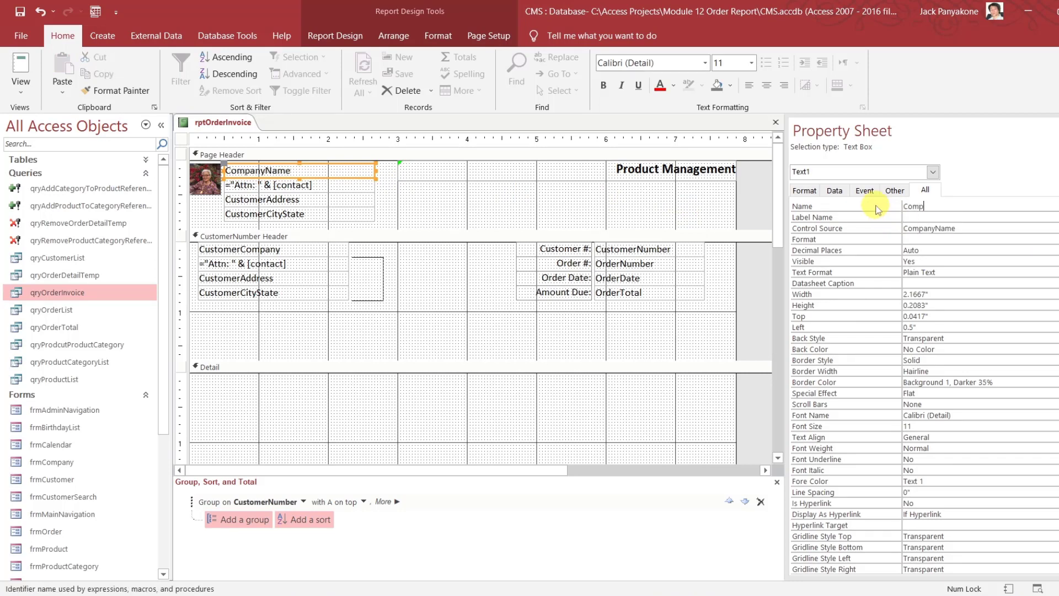
text(Name)
key(Return)
Select the Page Header's "Attn" text box and open the qryOrderInvoice query in Design View
click(351, 185)
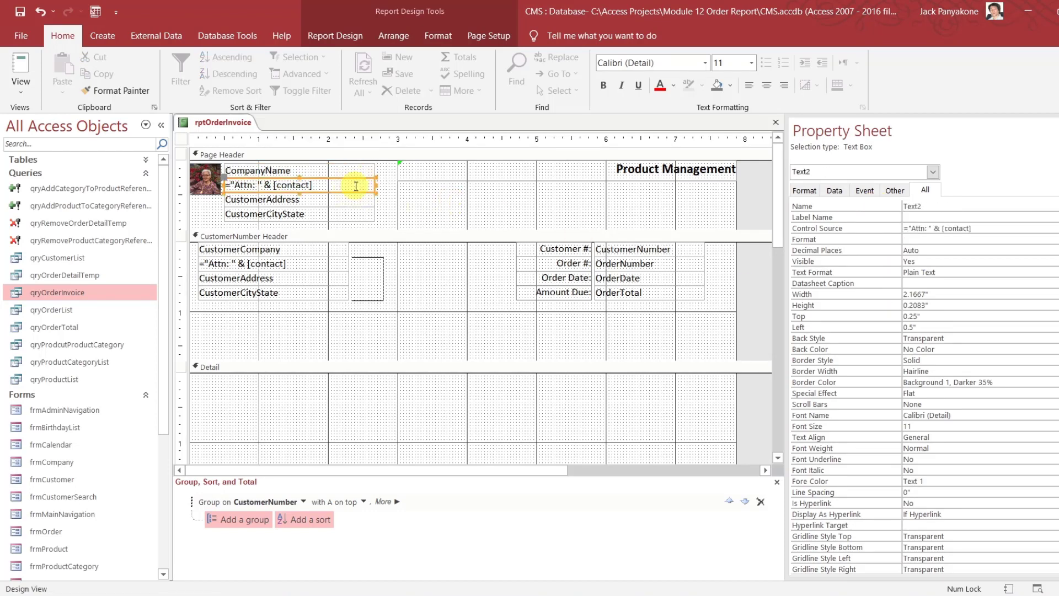
click(891, 227)
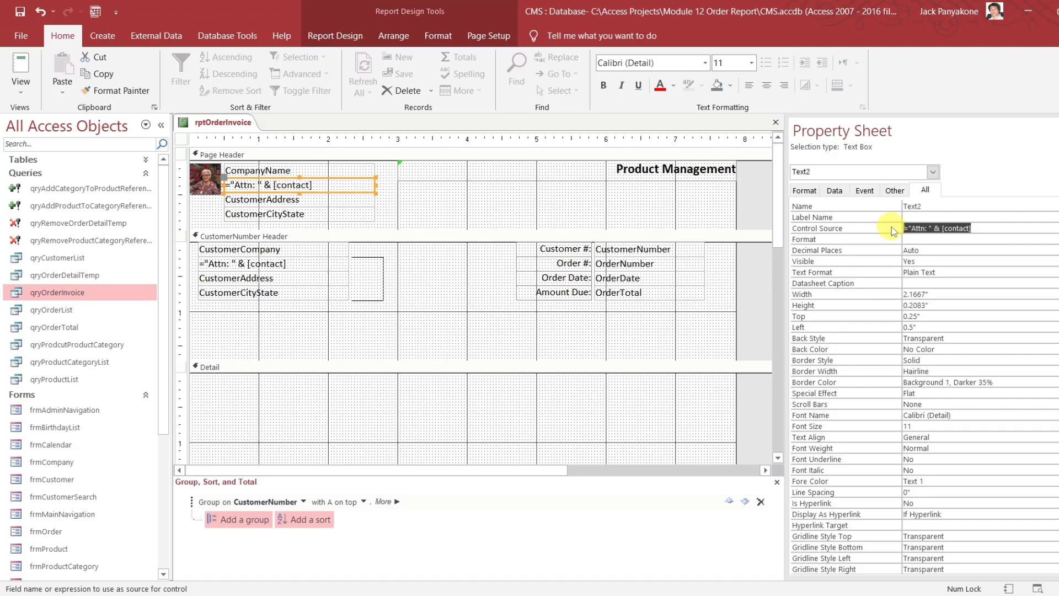
right_click(64, 293)
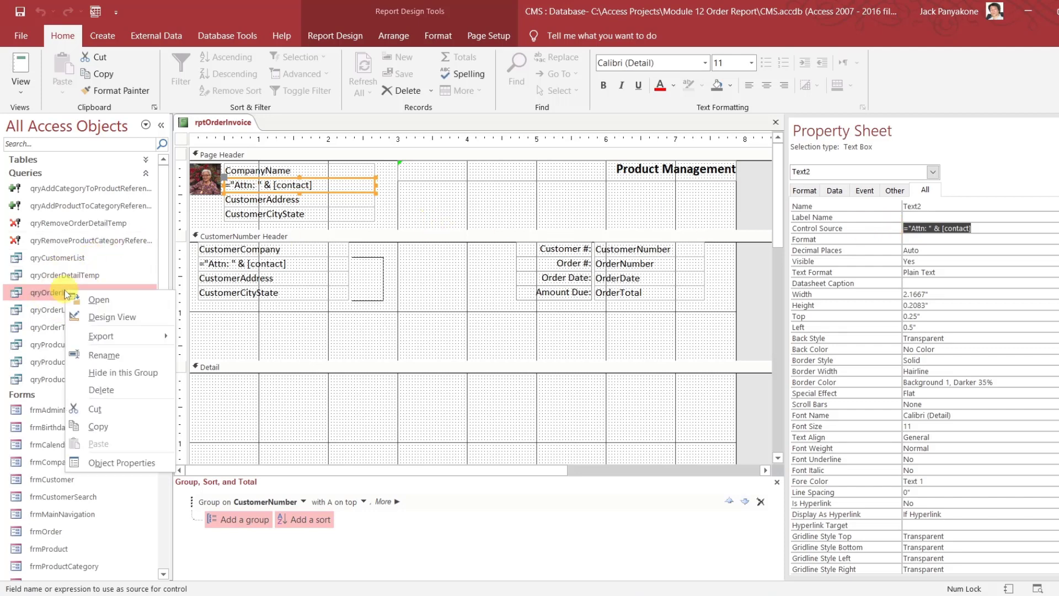
click(102, 323)
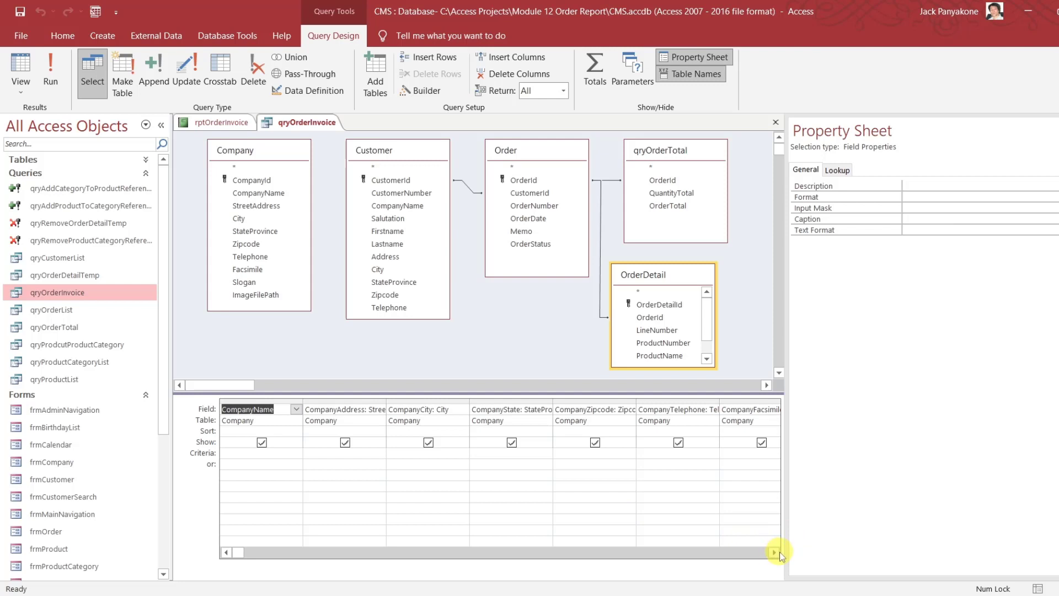
Change the query's CompanyCity field to CompanyCityState: Company.City & ", " & Company.StateProvince & " " & Company.Zipcode, and close the query
right_click(521, 408)
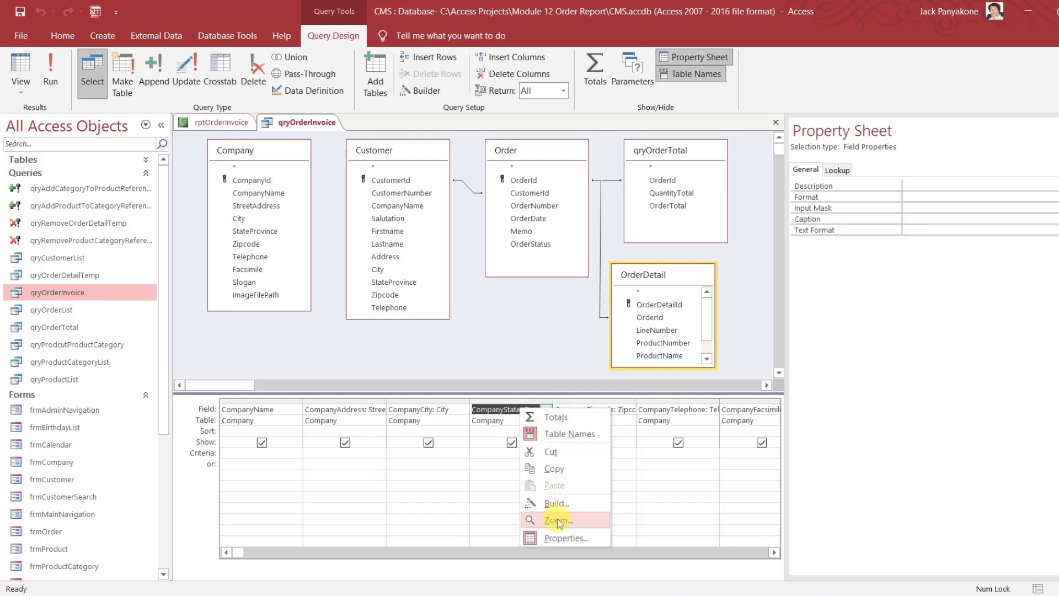
click(453, 410)
right_click(453, 409)
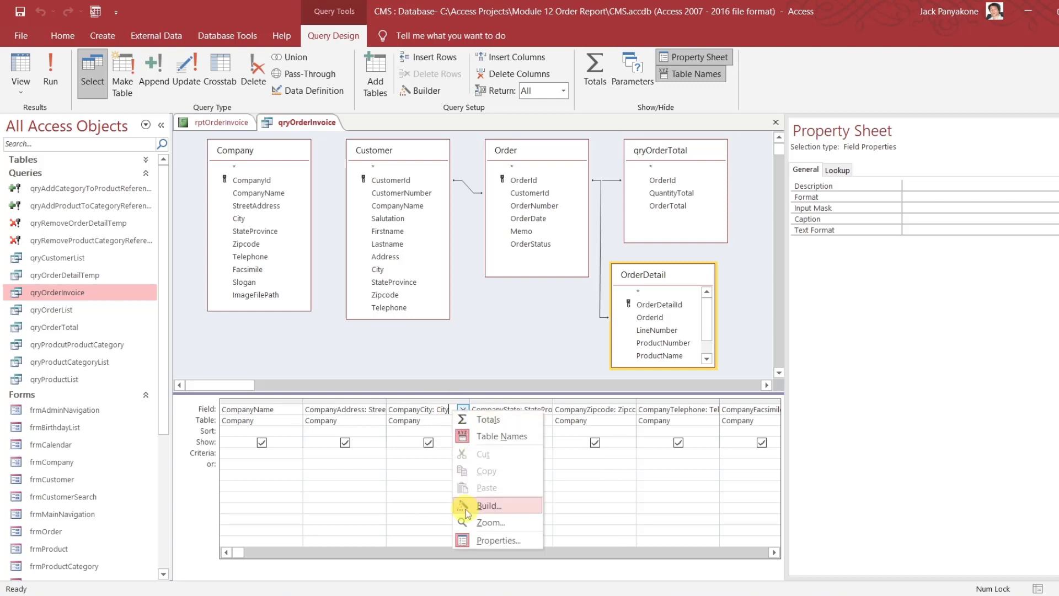
click(478, 524)
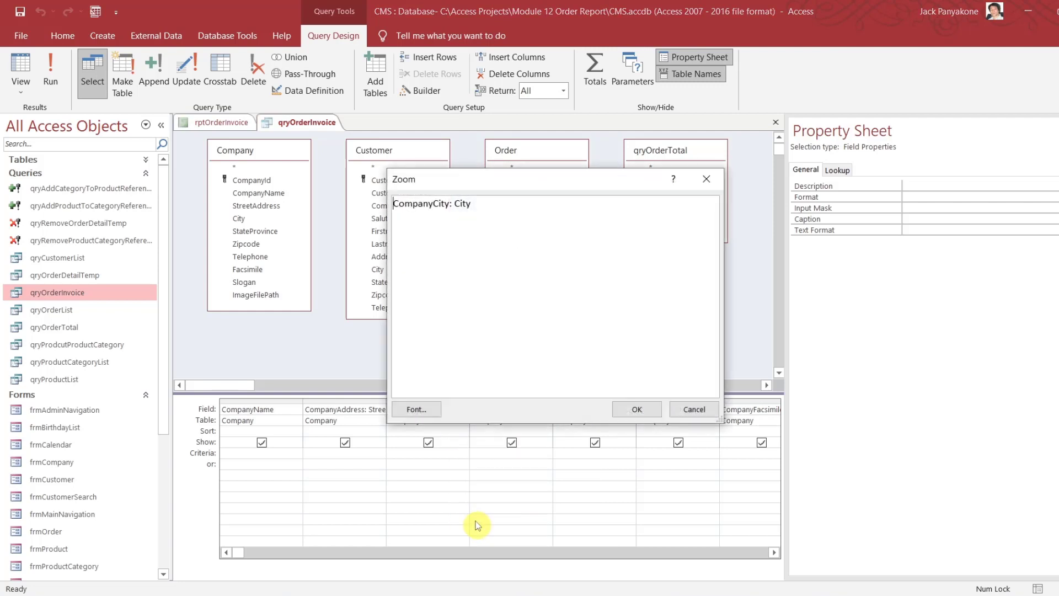
click(450, 204)
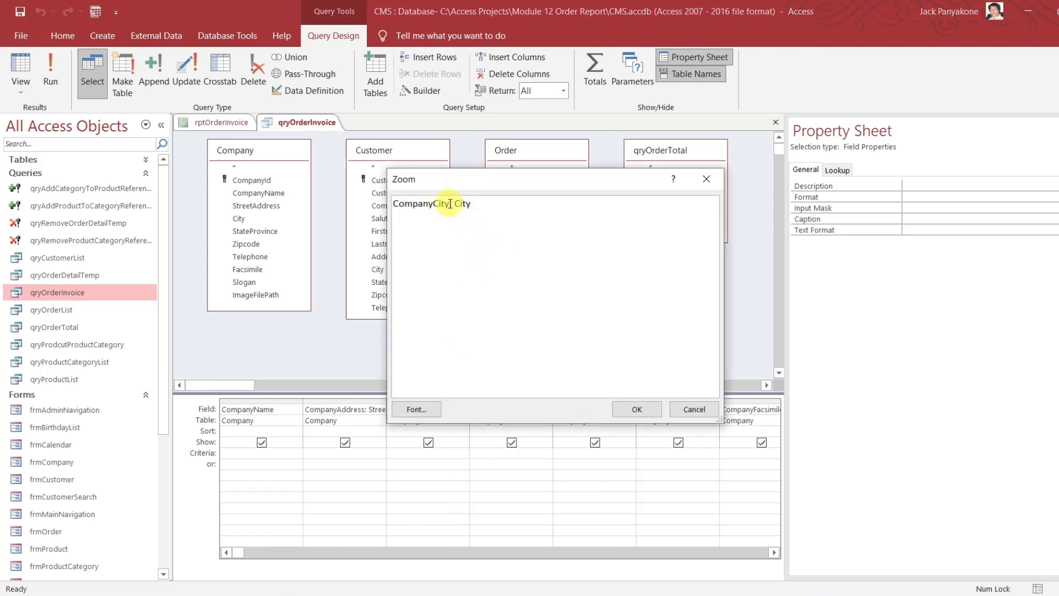
text(State: Company.)
key(End)
text(& ", " & Comp)
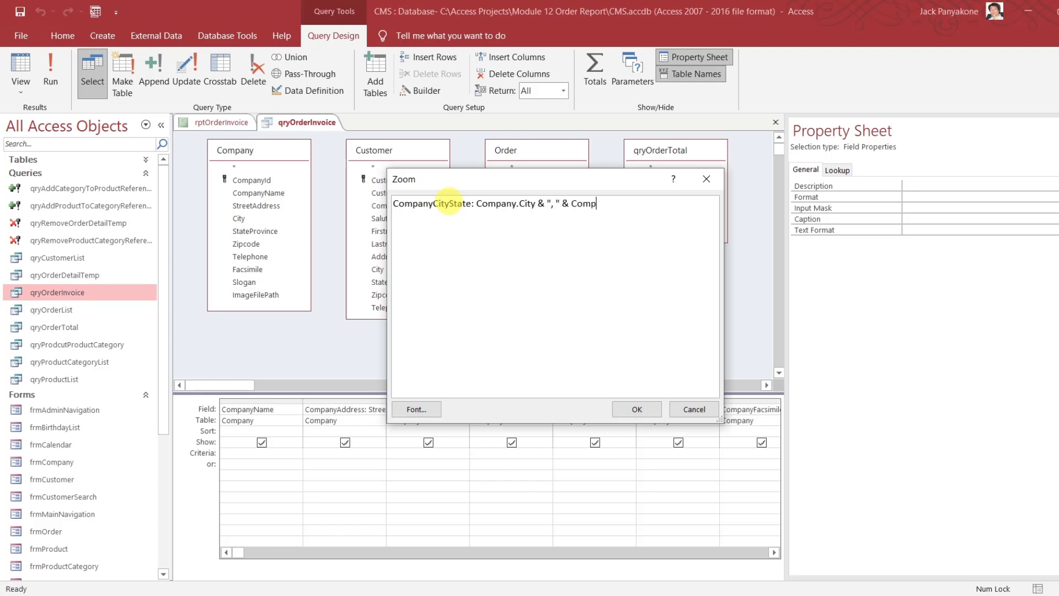
key(BackSpace)
key(BackSpace)
key(BackSpace)
key(BackSpace)
text(Company.StateProvince & )
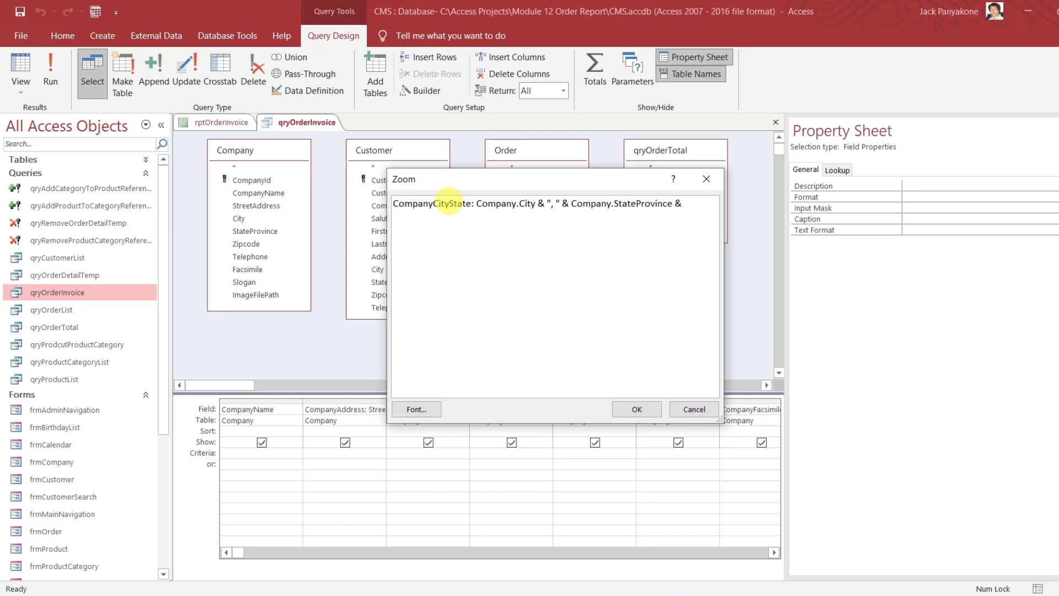
text(" " & Company.Zipcode)
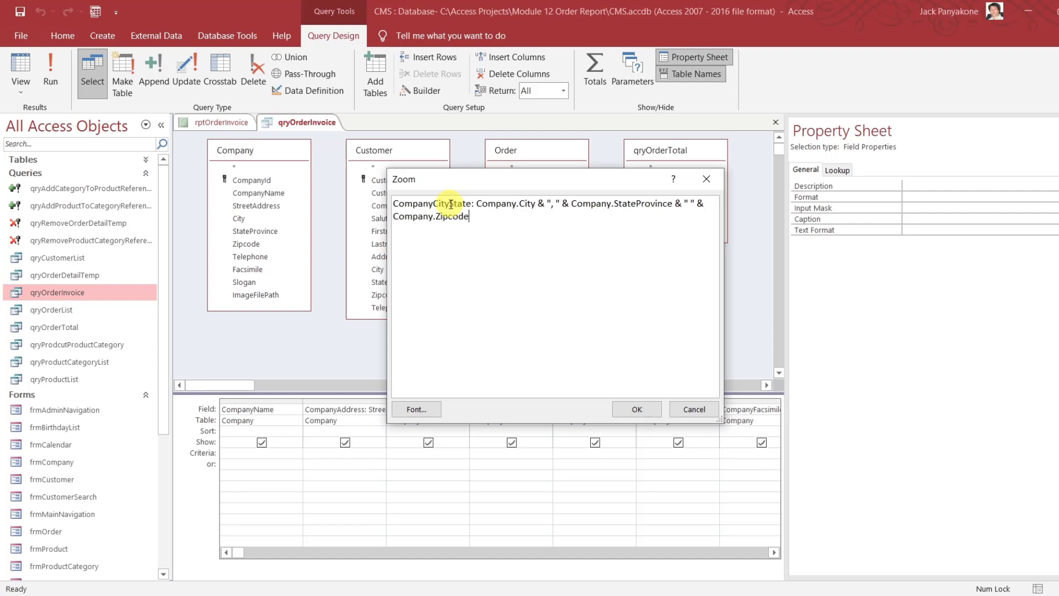
click(640, 409)
click(555, 343)
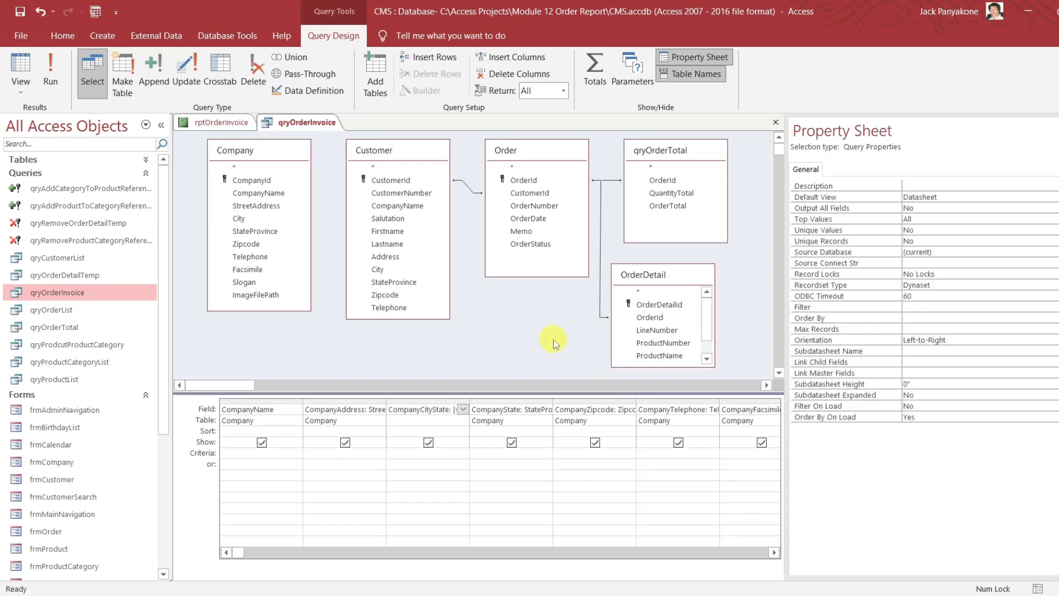
click(777, 127)
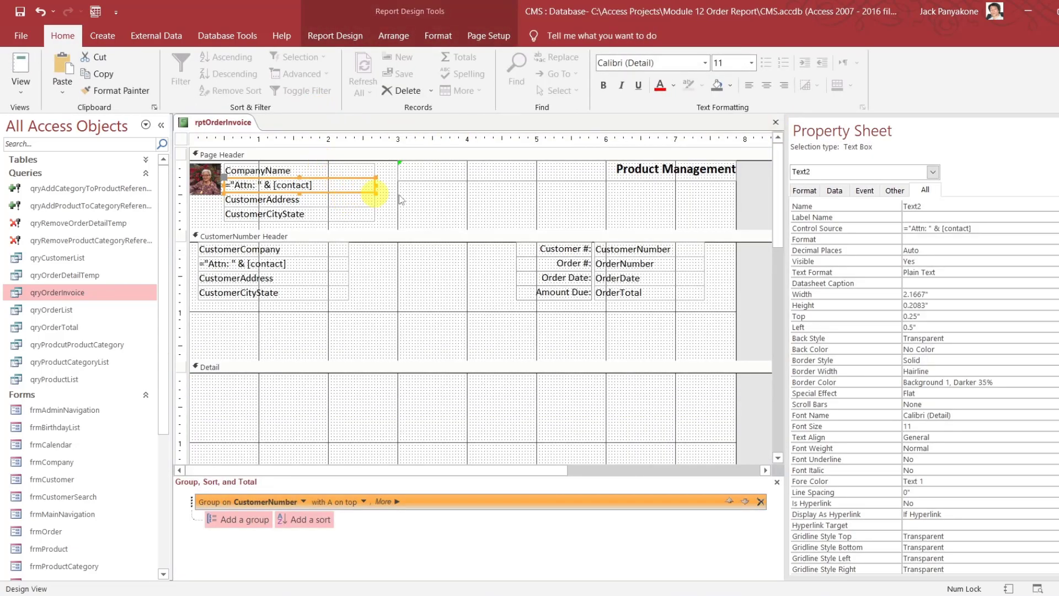
Set the Control Source of the Page Header's "Attn" text box to CompanyCityState
click(1055, 228)
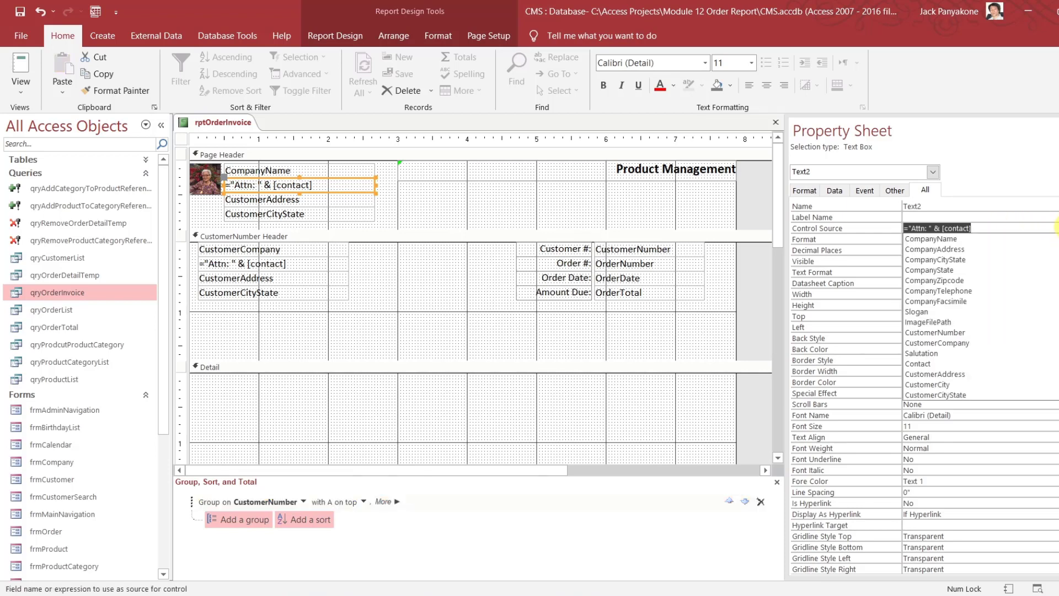
key(Down)
key(Down)
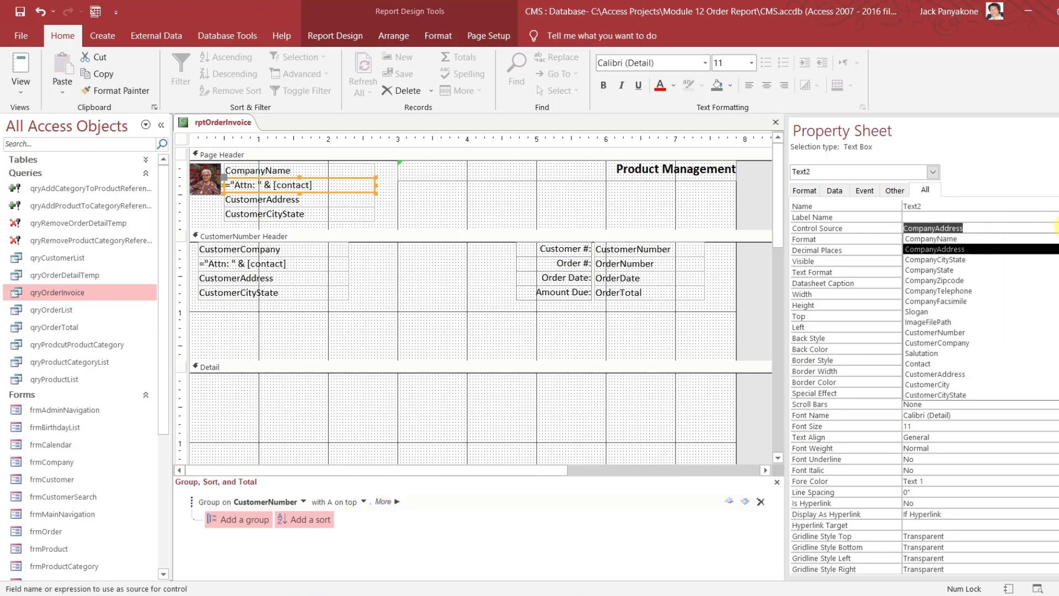
key(Down)
key(Down)
key(Down)
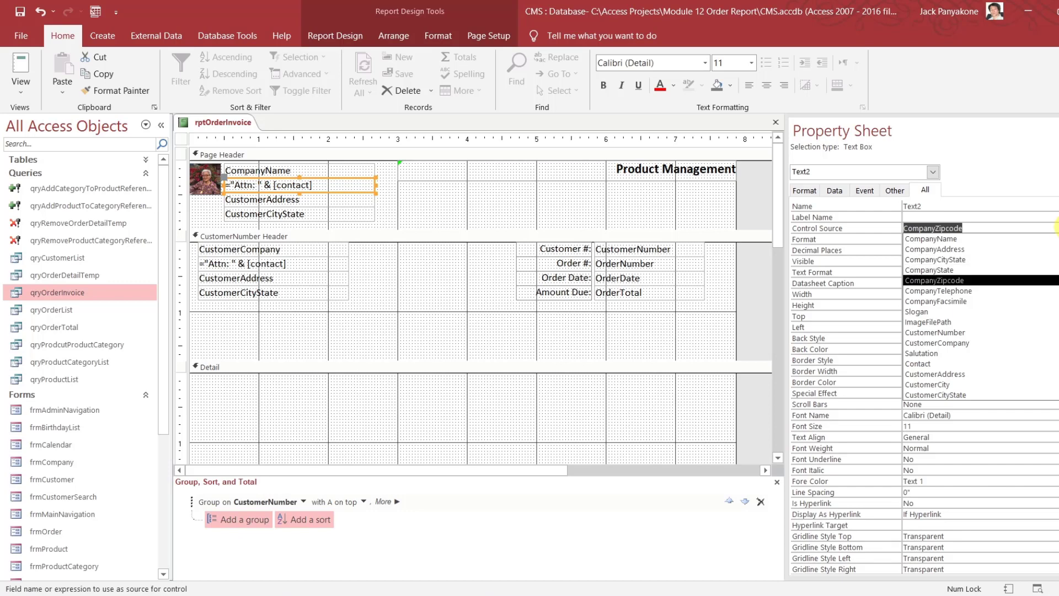
key(Up)
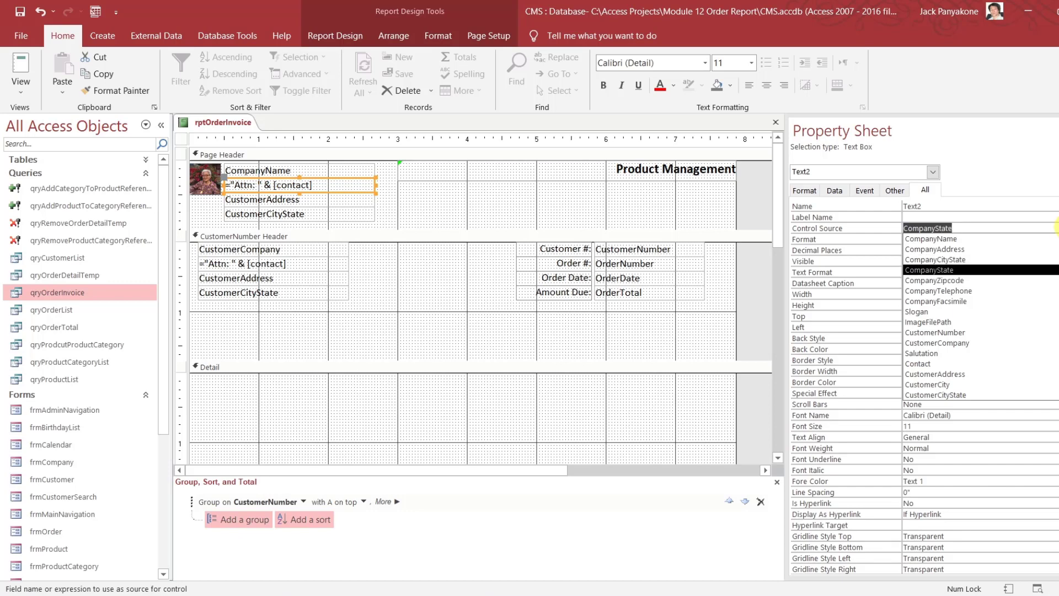
key(Up)
key(Return)
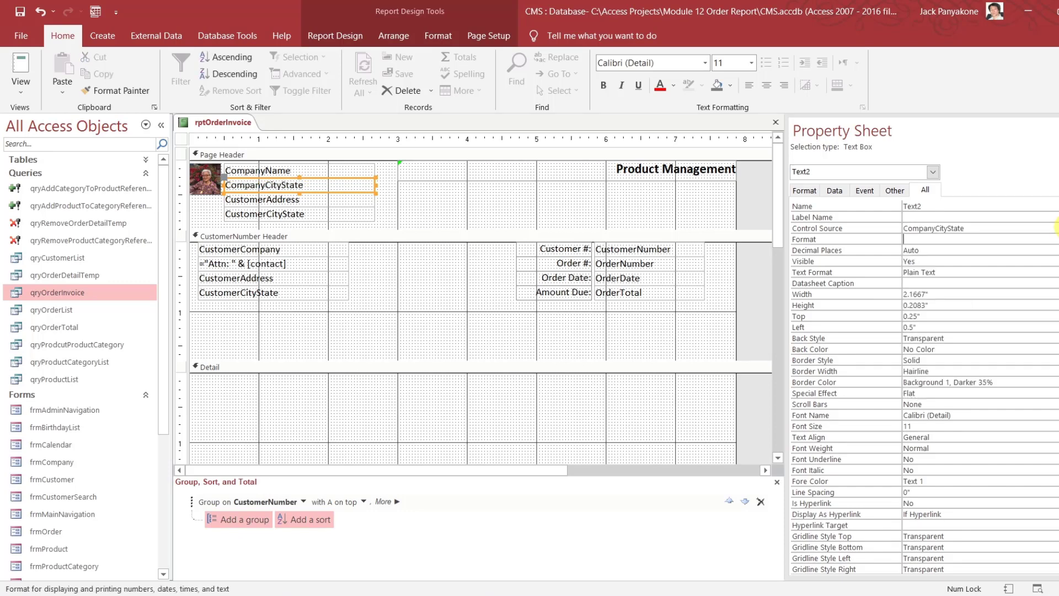
Name the Page Header's second text box CompanyCityState
key(Up)
key(Up)
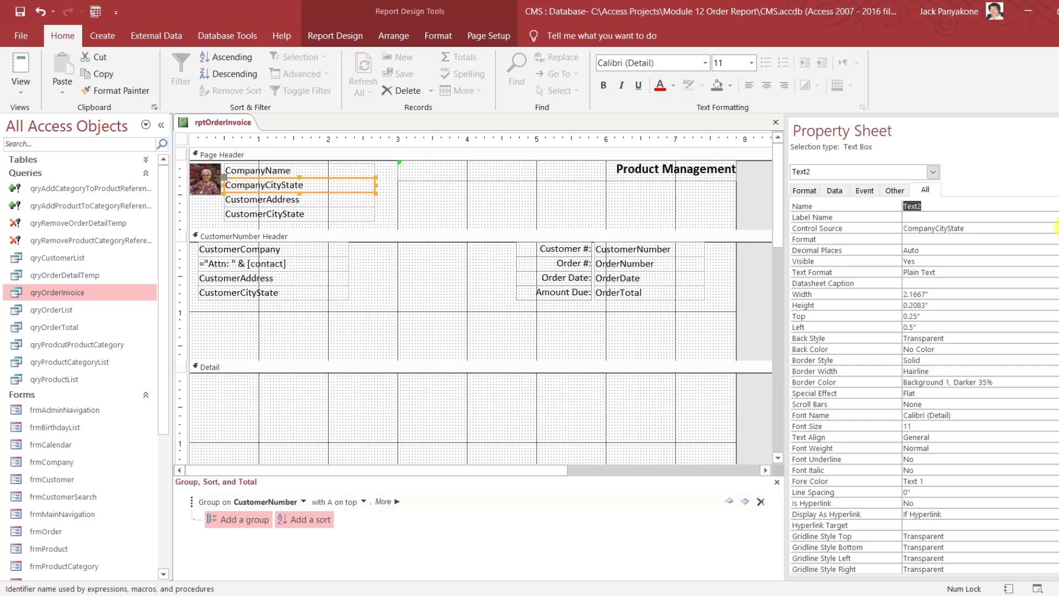
text(Company)
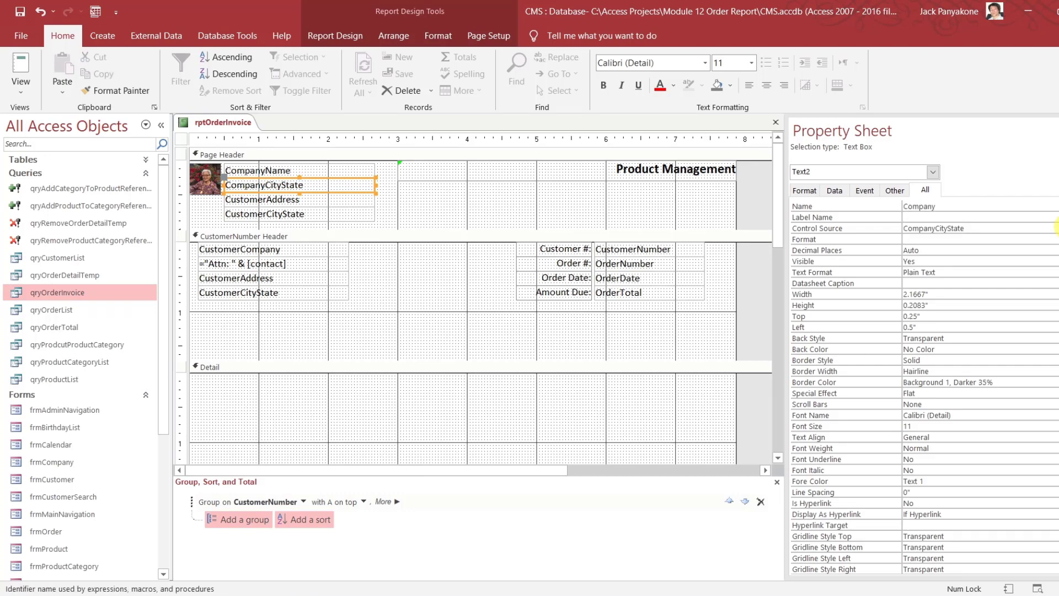
text(CityState)
key(Return)
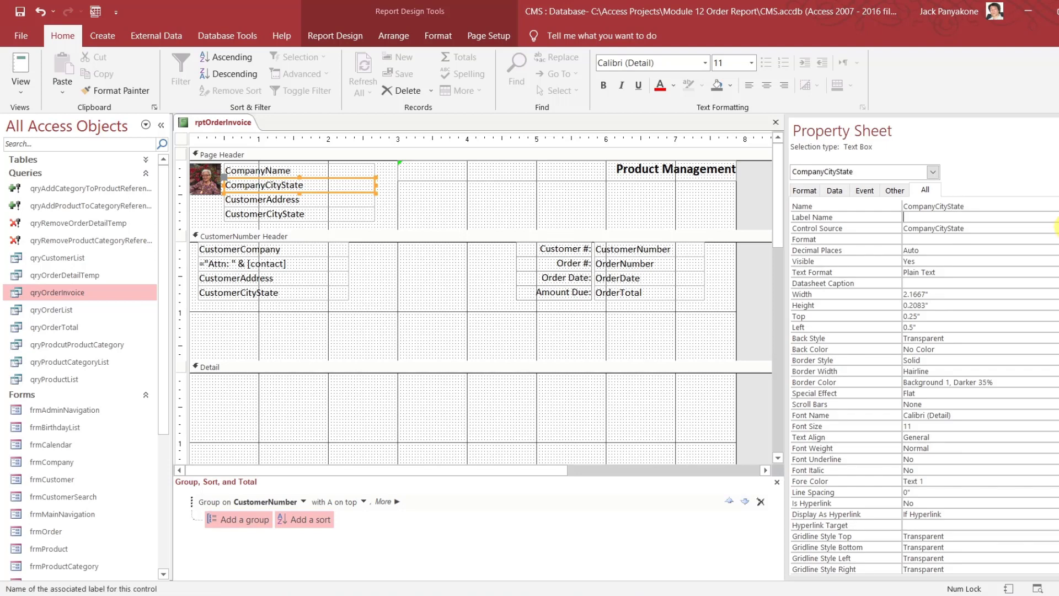
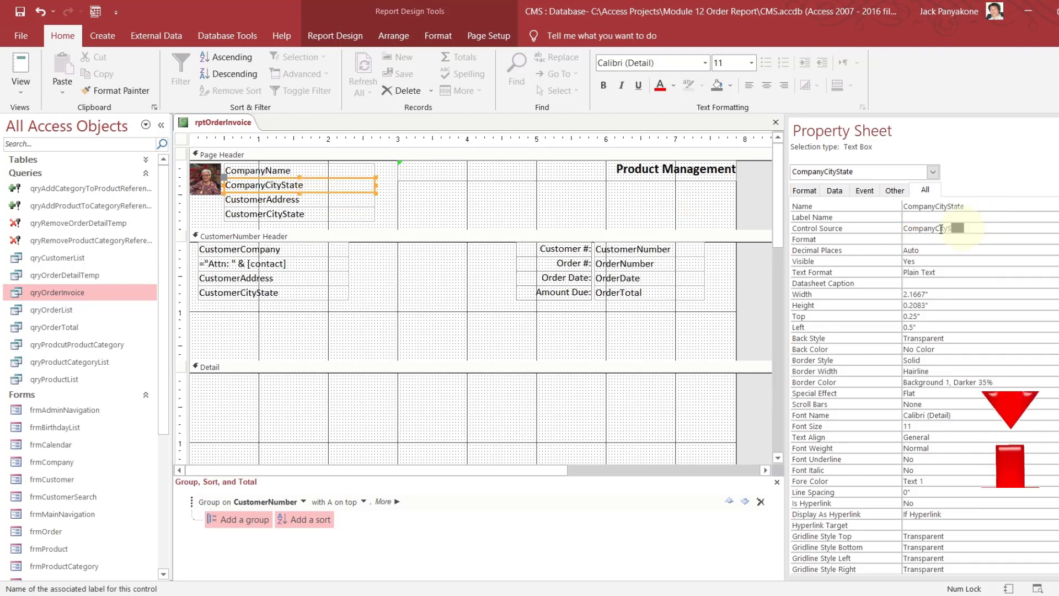
Bind the Page Header's second text box to CompanyAddress and name it CompanyAddress
click(891, 226)
text(Co)
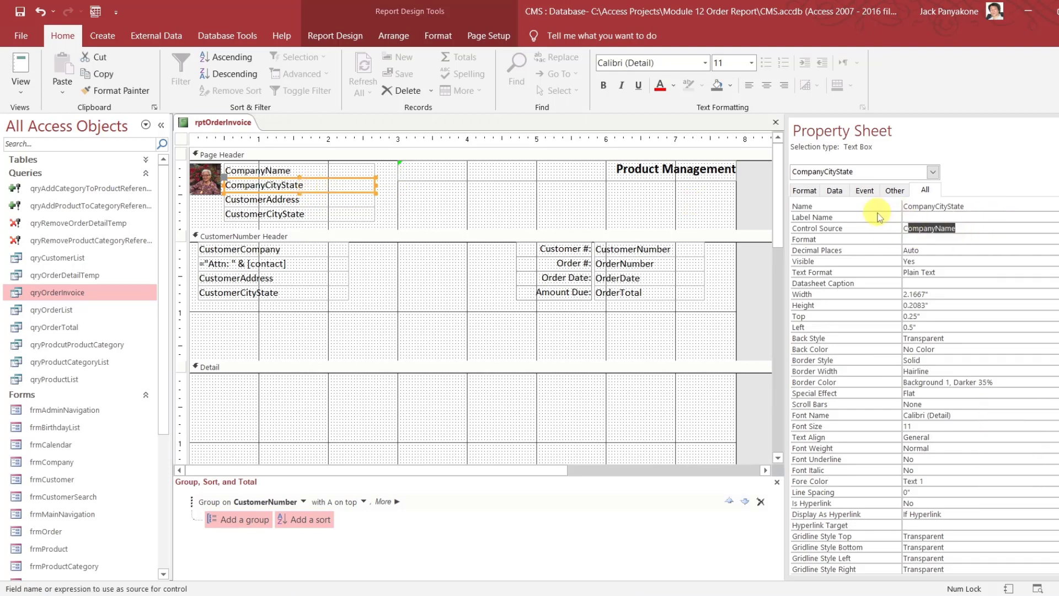
text(mpanyad)
key(Up)
key(Up)
text(Comp)
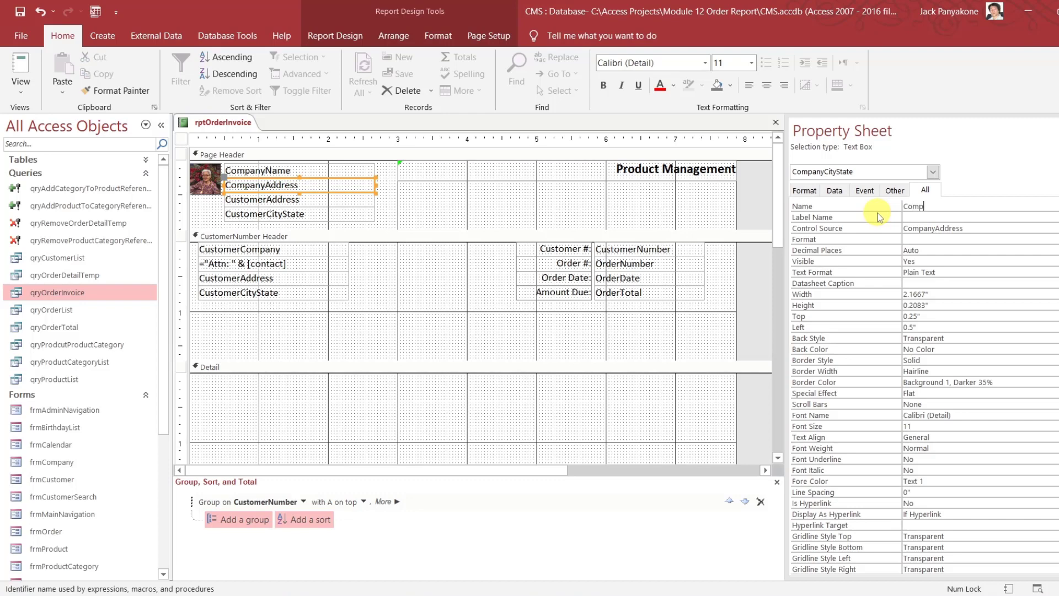
text(anyAddress)
key(Return)
Bind the Page Header's CustomerAddress text box to CompanyCityState and name it CompanyCityState
click(359, 201)
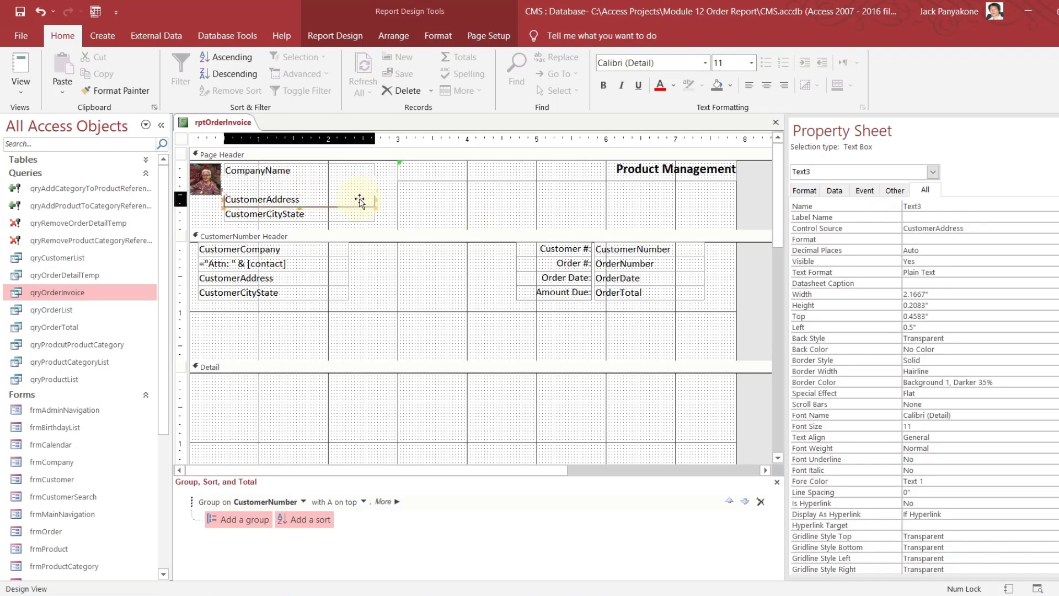
double_click(971, 226)
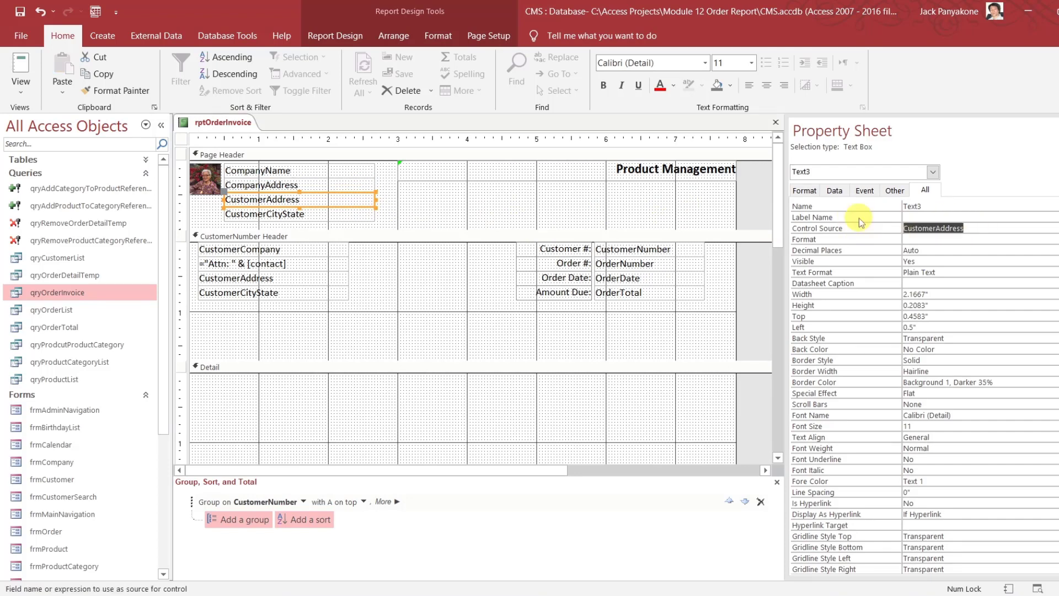
text(companycityState)
key(shift+Tab)
key(shift+Tab)
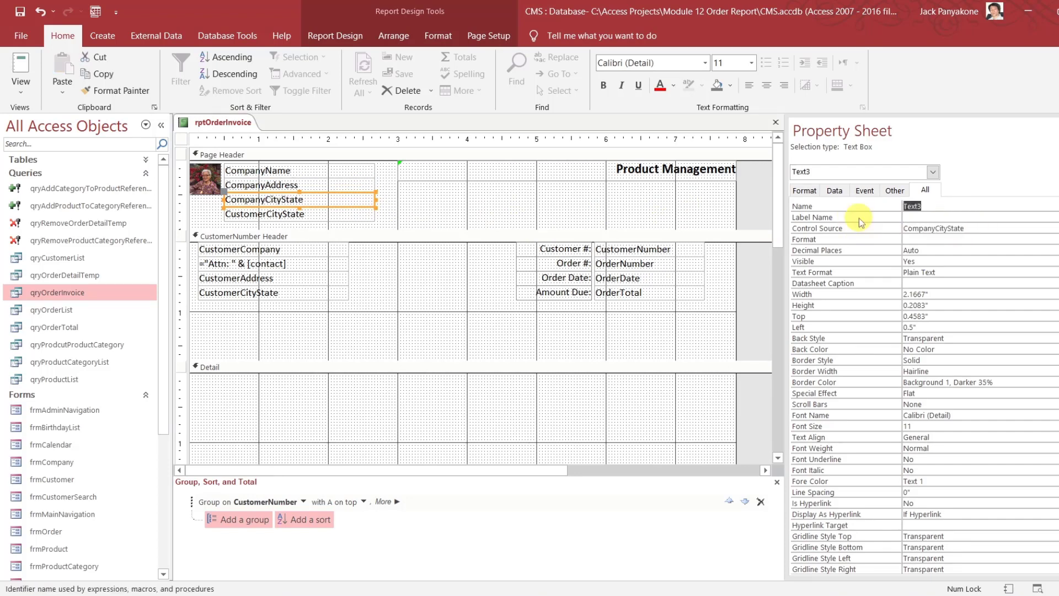
text(Company)
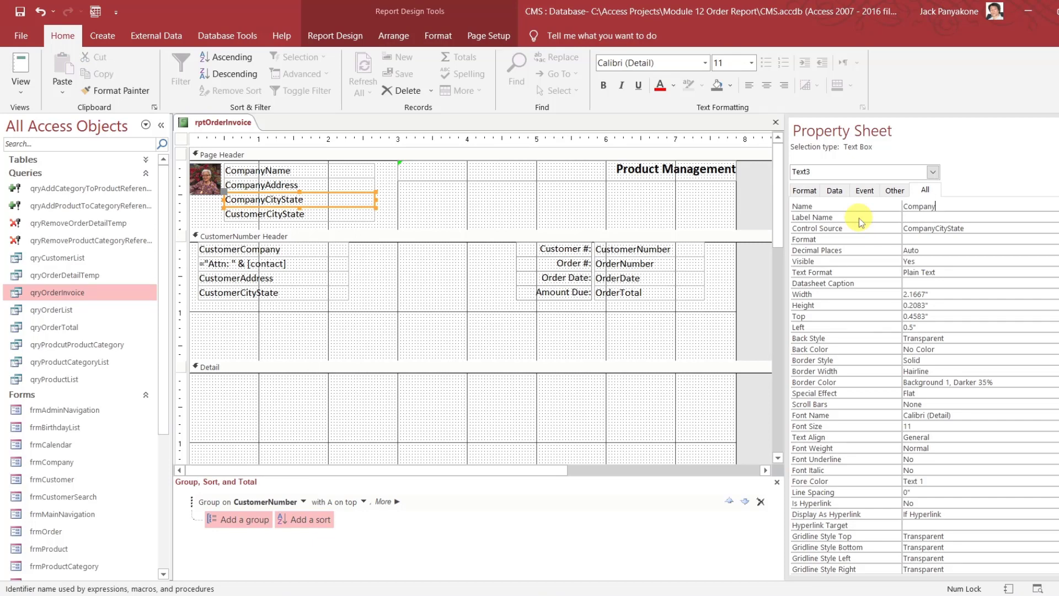
text(CityState)
key(Tab)
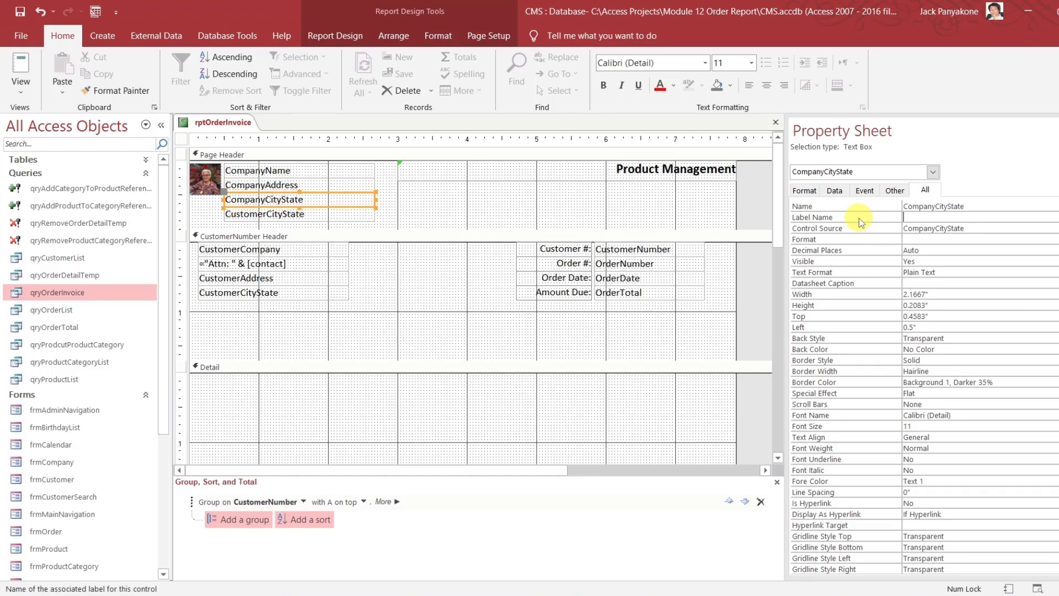
Set the Control Source of the Page Header's CustomerCityState text box to ="Tel: " & [CompanyTelephone] & " Fax: " & [CompanyFacsimile]
click(353, 217)
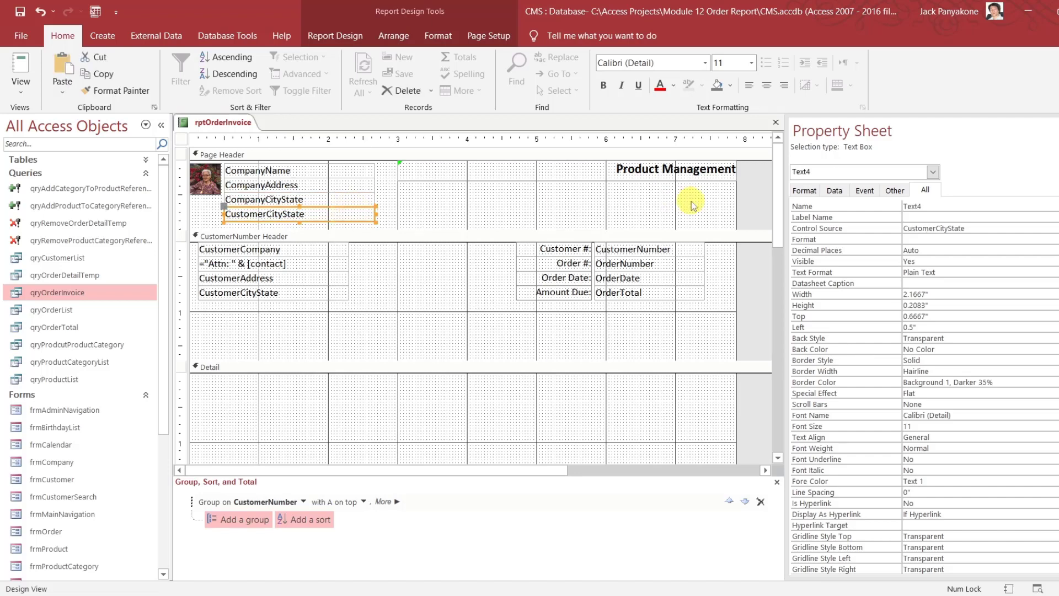
drag(974, 229, 902, 229)
key(Delete)
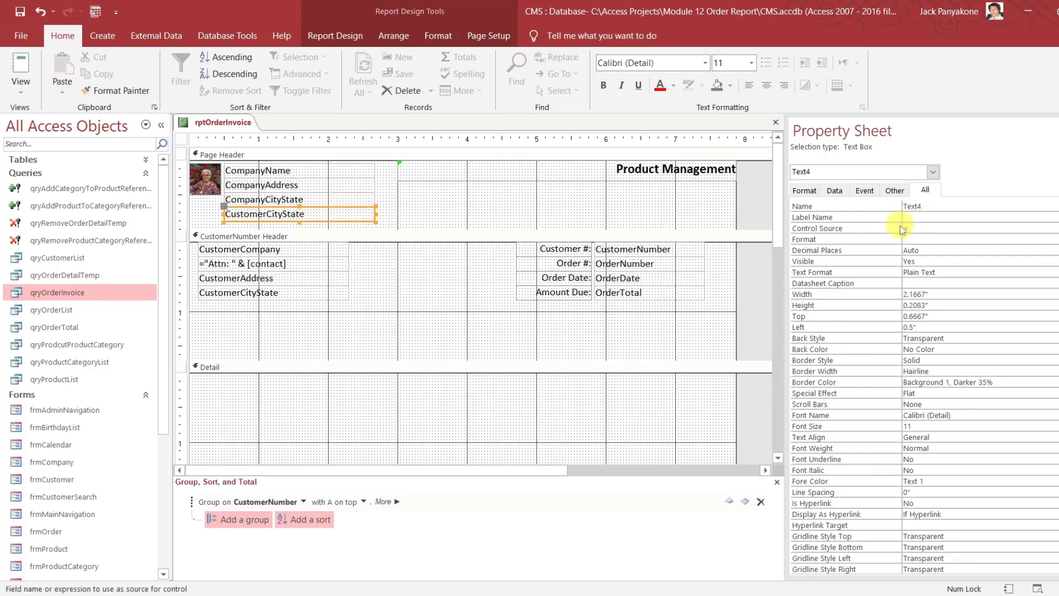
text(="Tel: " & compa)
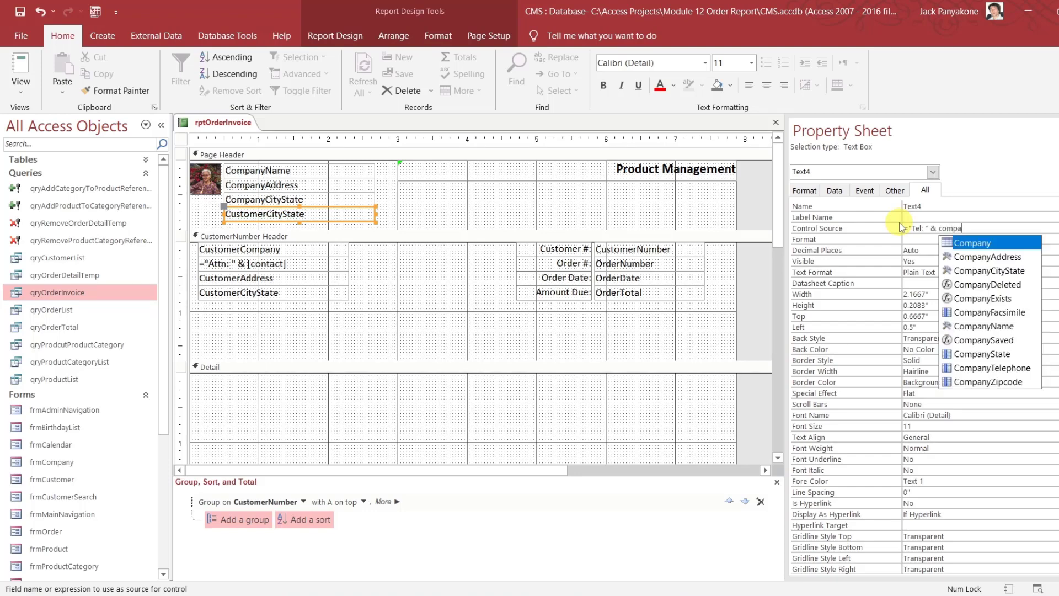
text(nyt)
key(Return)
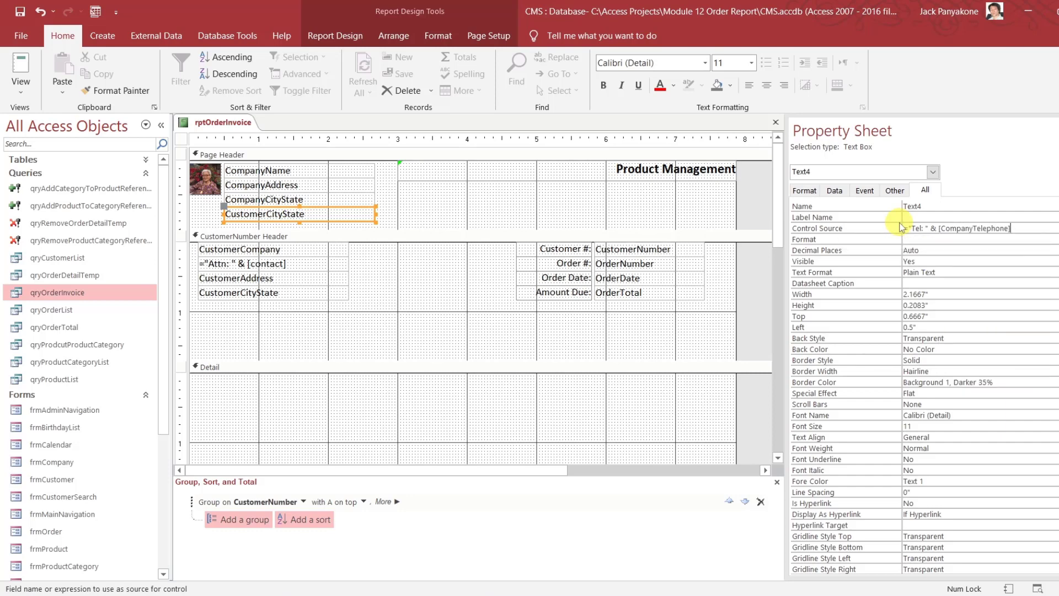
text(& " Fax: " & Comp)
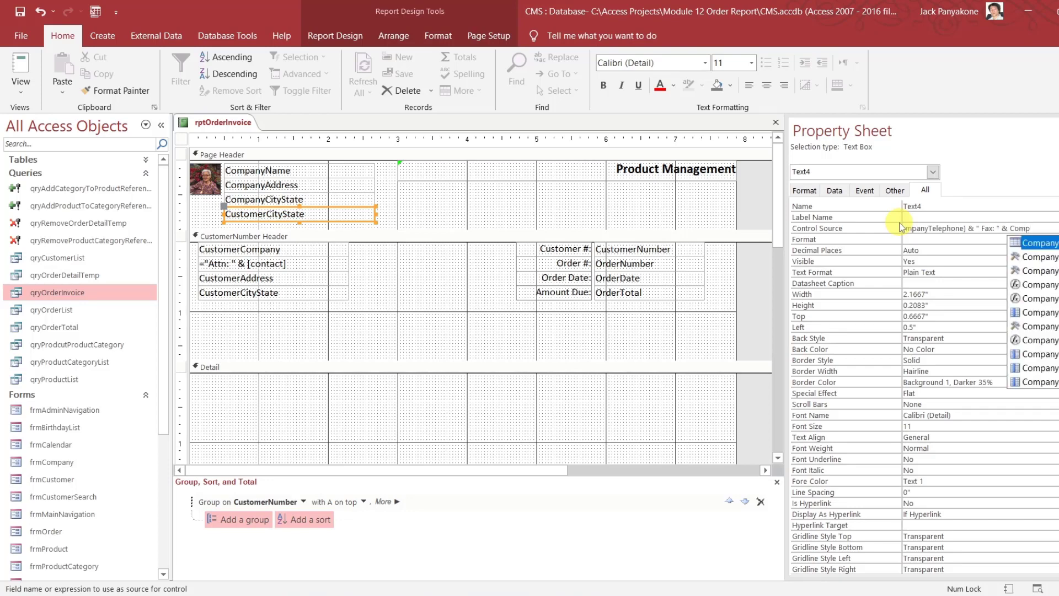
key(Down)
key(Down)
key(Down)
key(Down)
key(Down)
key(Tab)
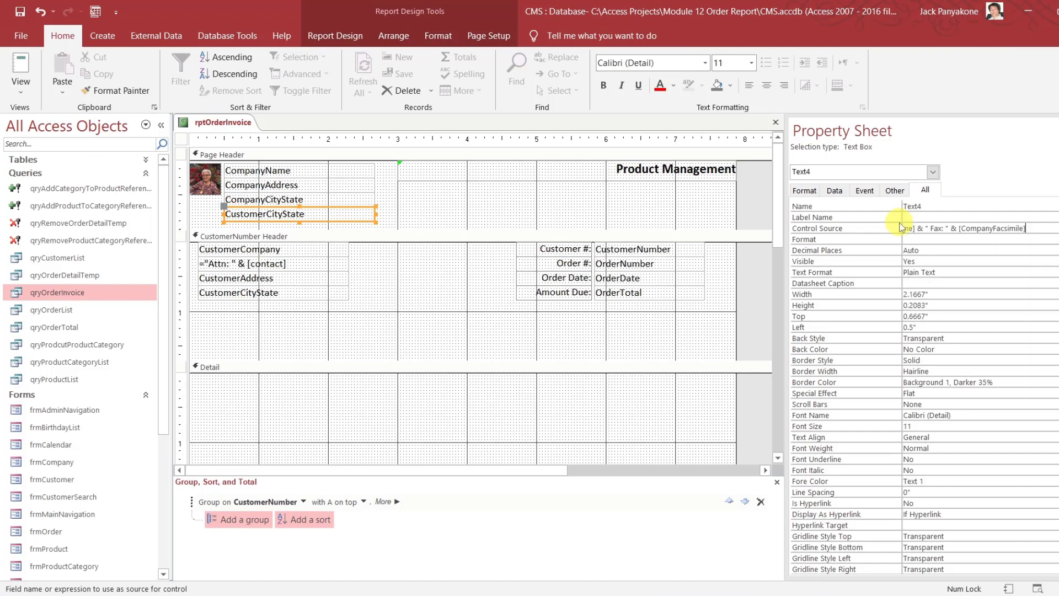
Name the Page Header's telephone and fax text box CompanyContact and deselect it
double_click(929, 204)
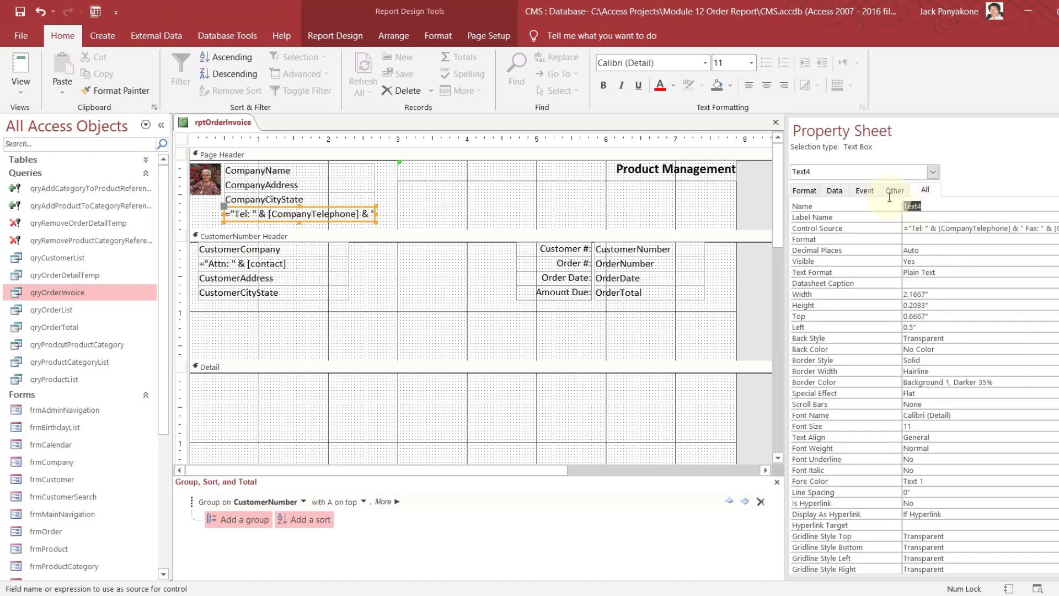
text(Com)
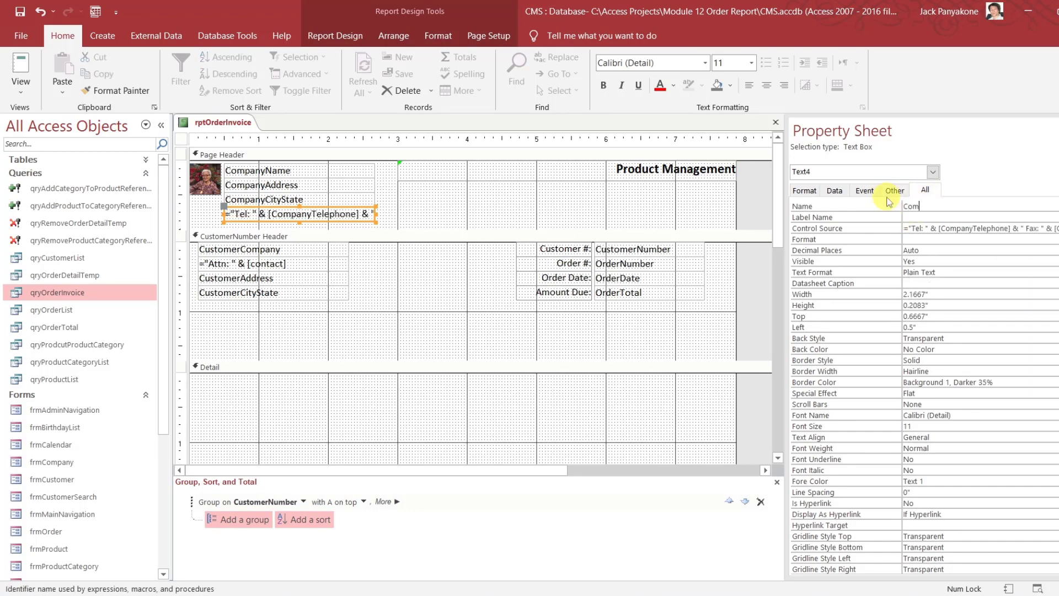
text(panyContact)
key(Return)
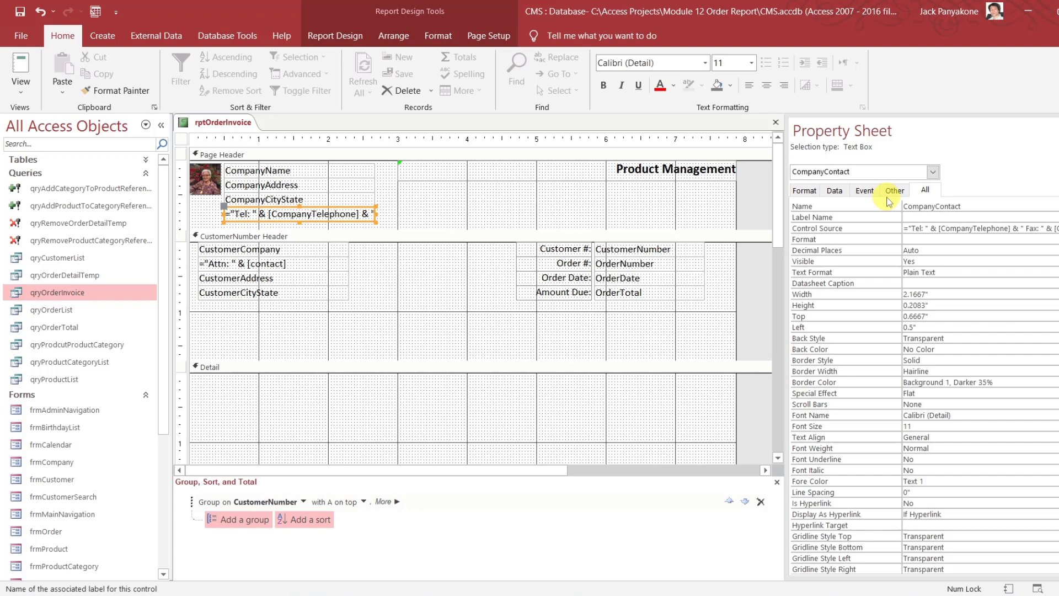
click(753, 219)
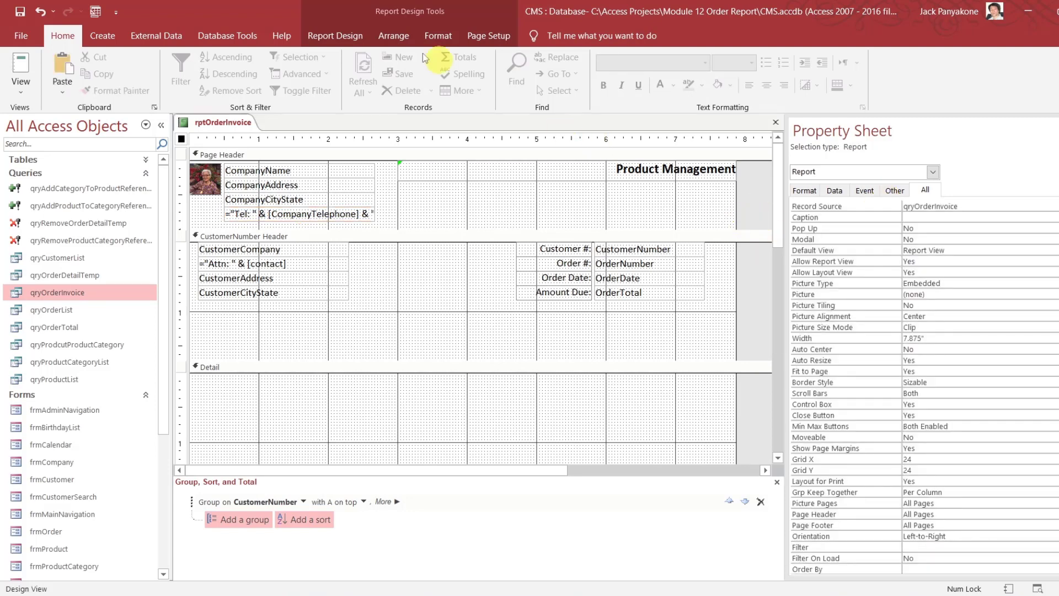
Draw a horizontal line about 7.79" wide across the Page Header, just below the company text boxes
click(340, 34)
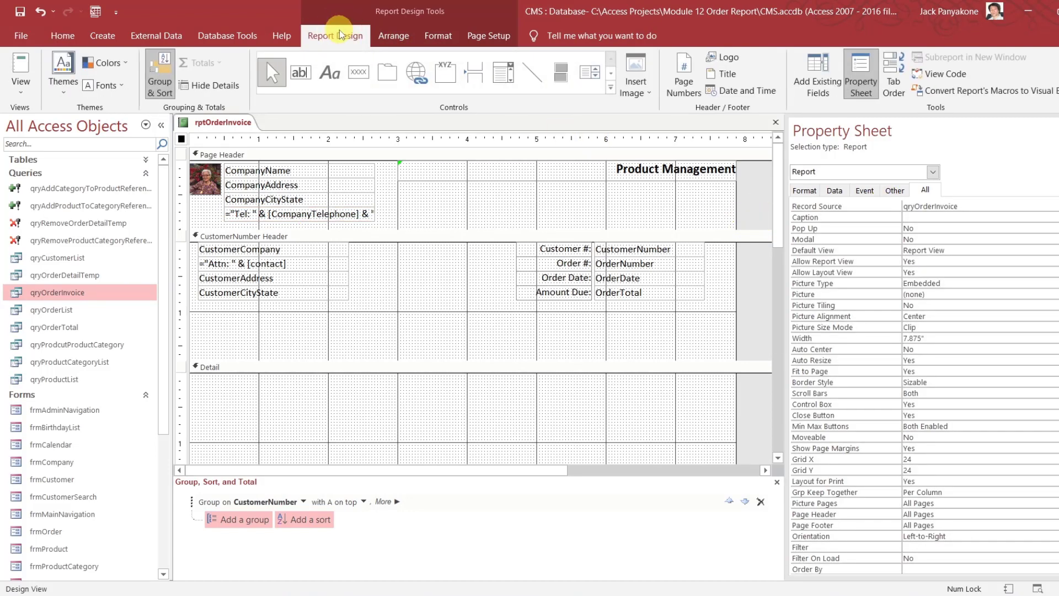
click(533, 82)
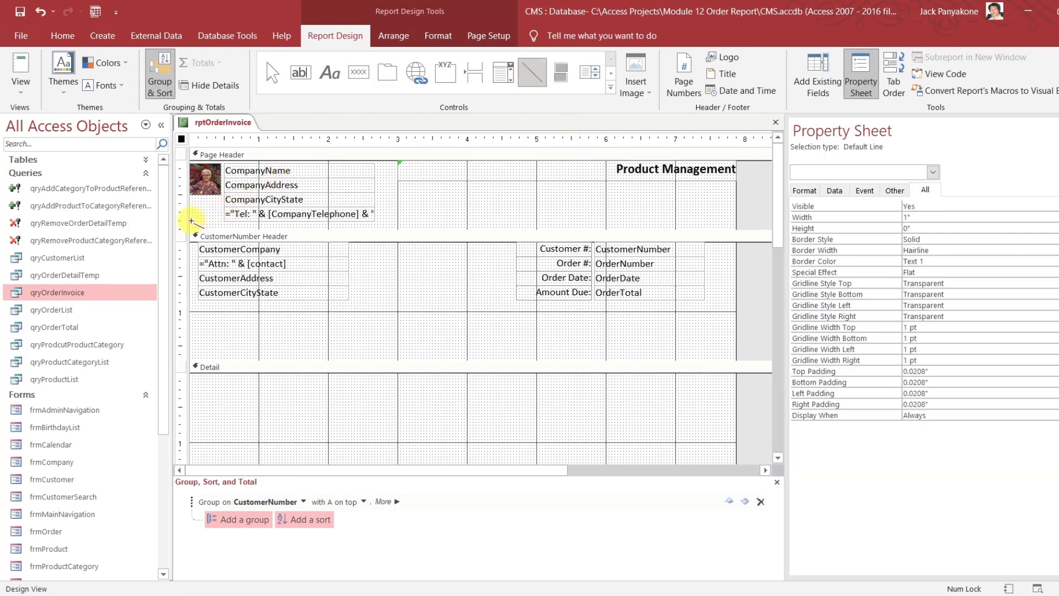
drag(190, 220, 733, 219)
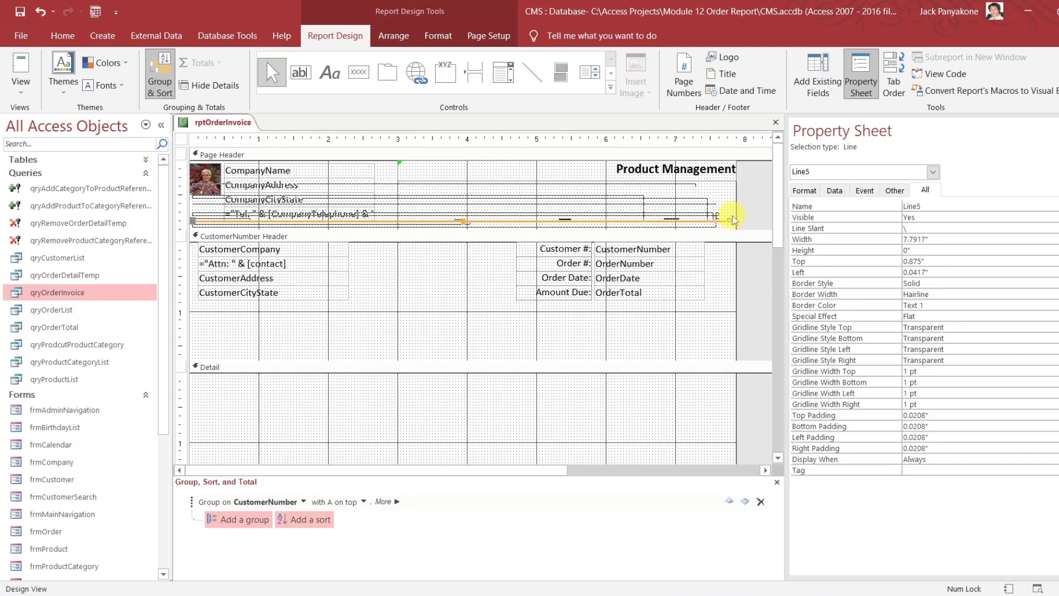
click(750, 213)
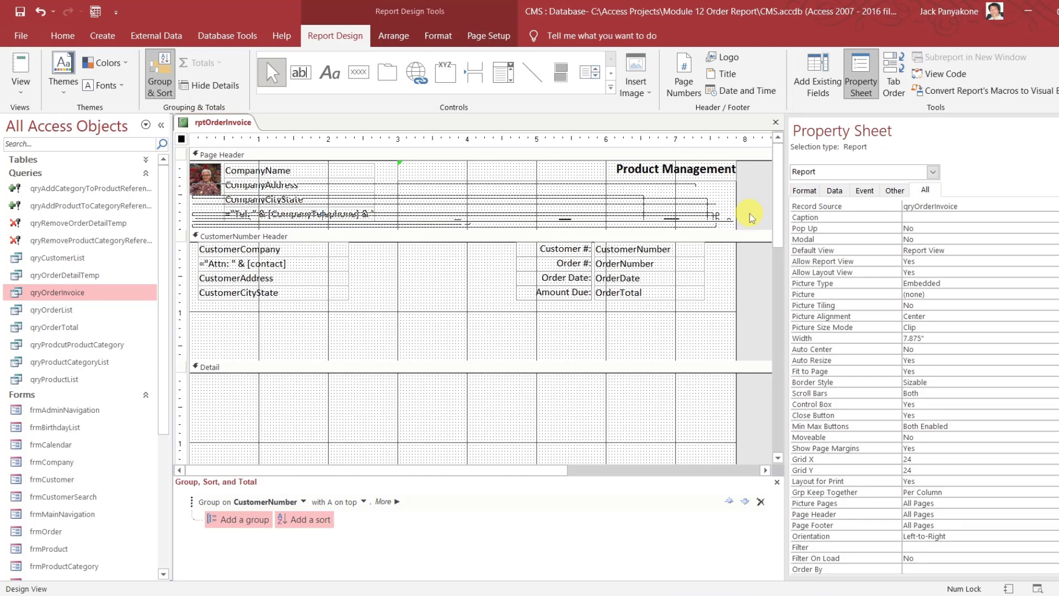
Close rptOrderInvoice and reopen it in Design View, collapsing the Queries and Forms object groups in between
click(776, 122)
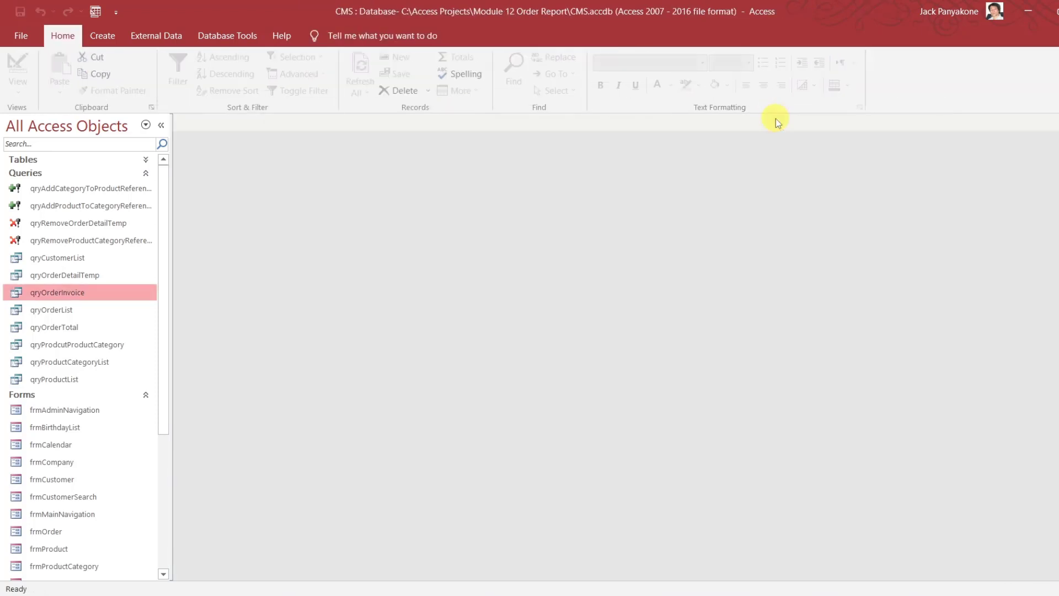
click(147, 174)
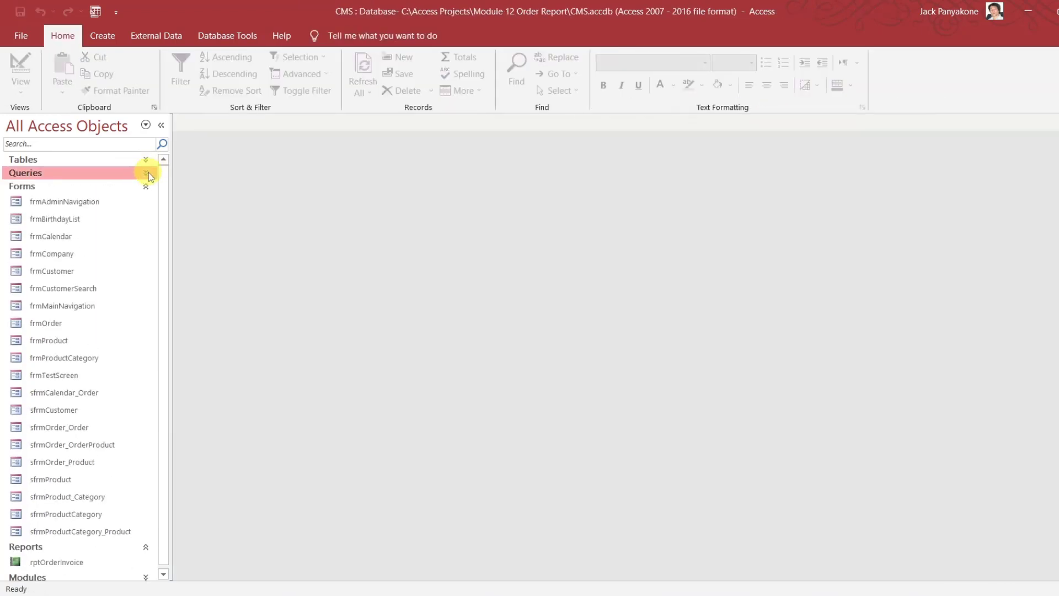
click(147, 189)
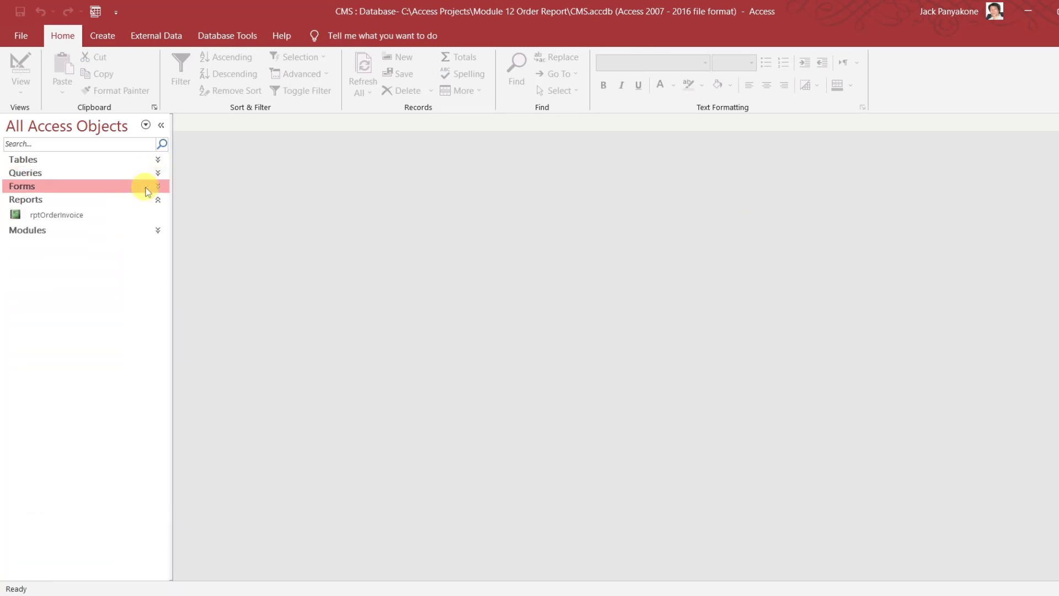
right_click(84, 214)
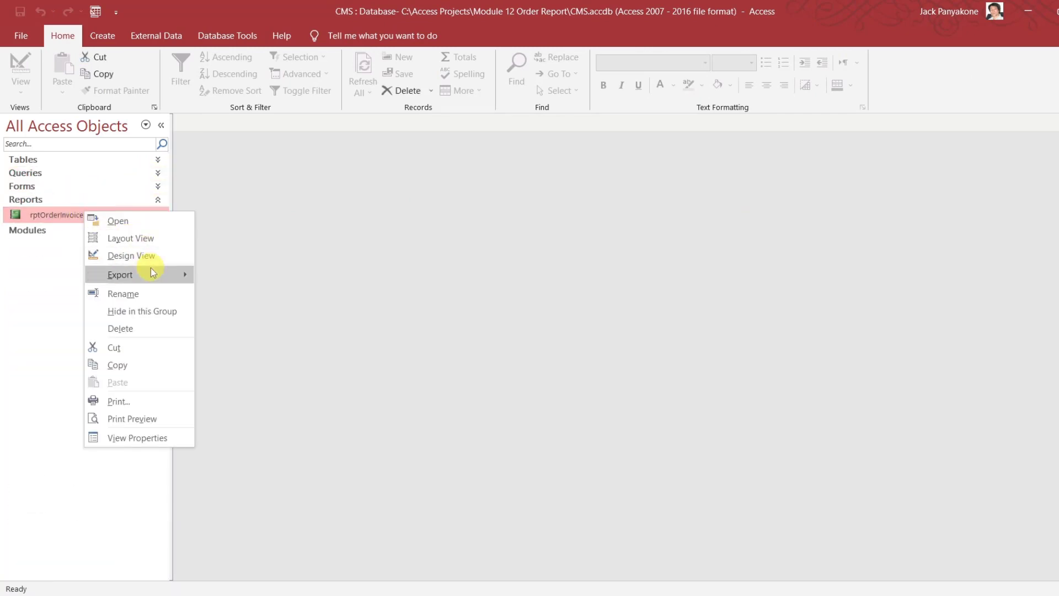
click(138, 255)
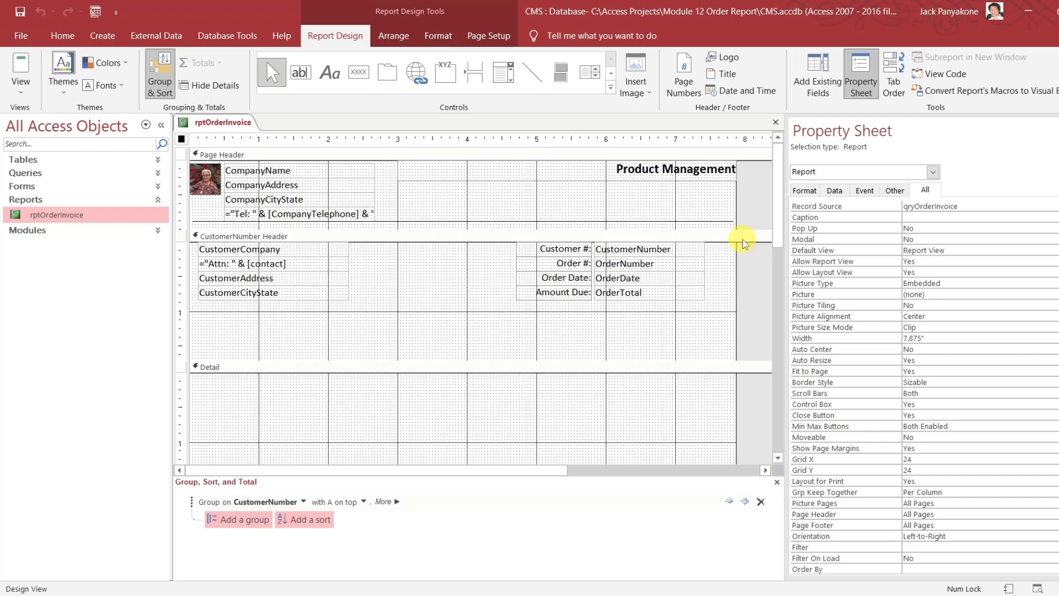
Set the Page Header separator line's border width to 1 pt and deselect the line
click(406, 222)
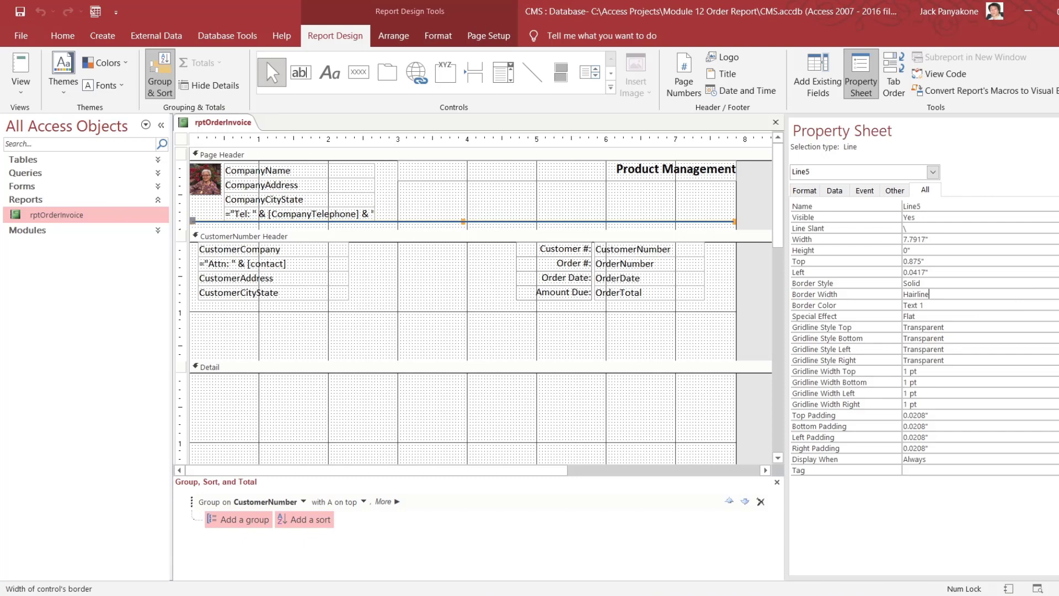
click(1054, 294)
click(1055, 316)
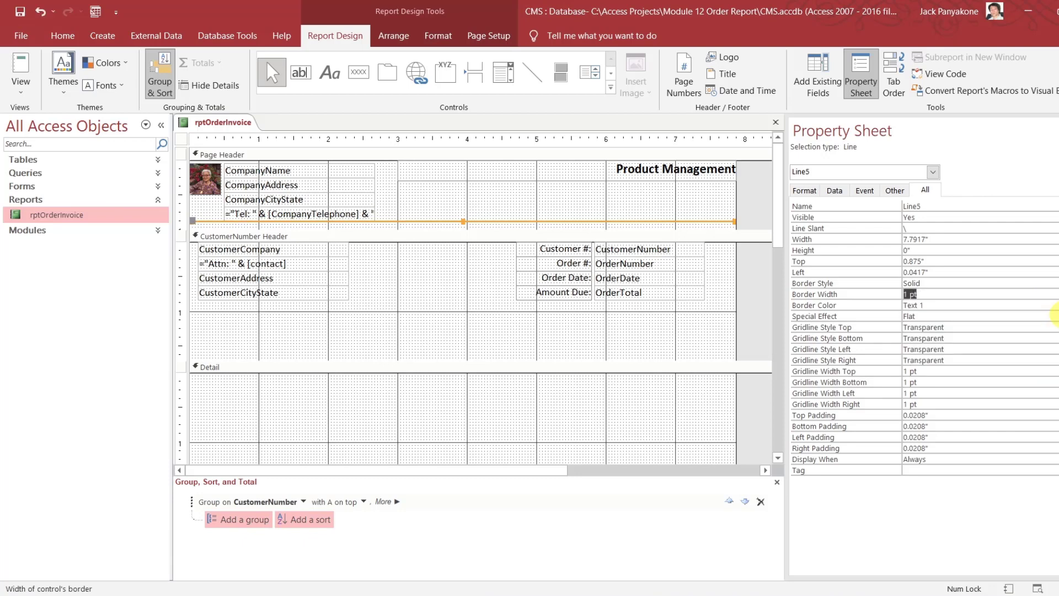
click(757, 224)
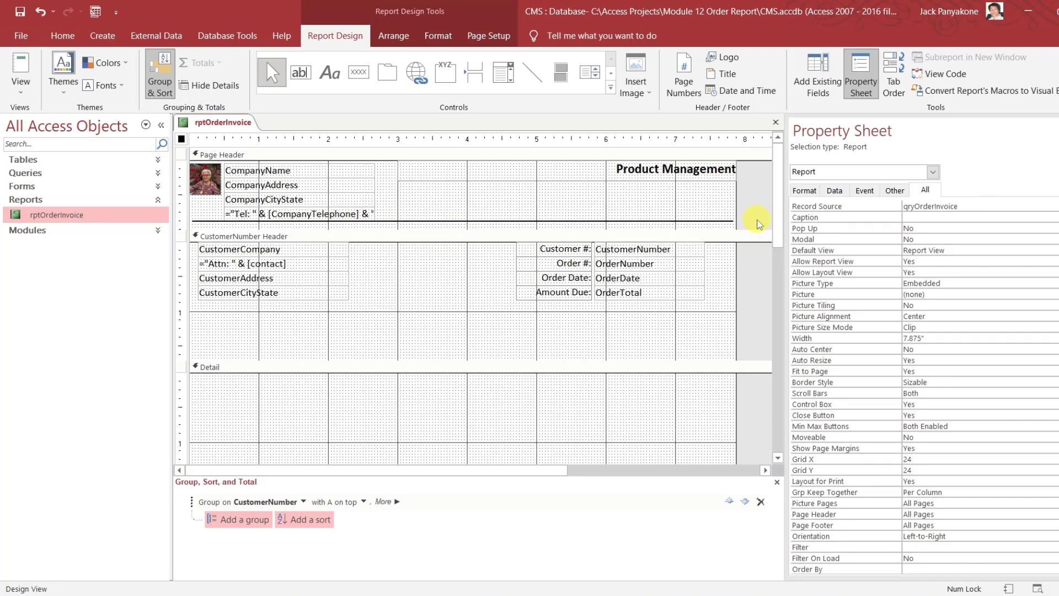
click(728, 220)
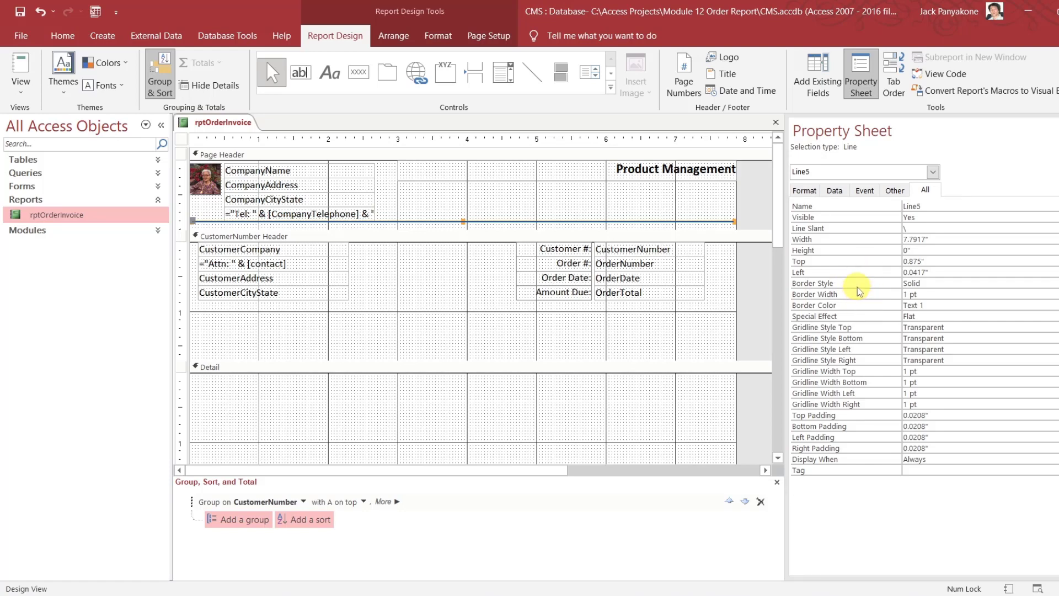
click(751, 215)
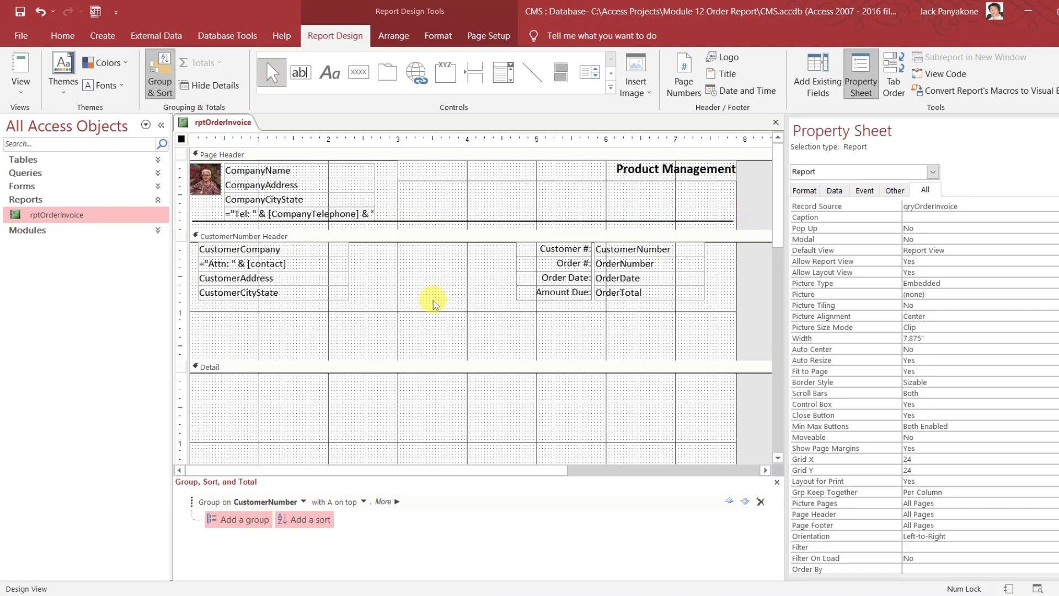
Copy the four customer text boxes from the CustomerNumber header into the Detail section
click(336, 297)
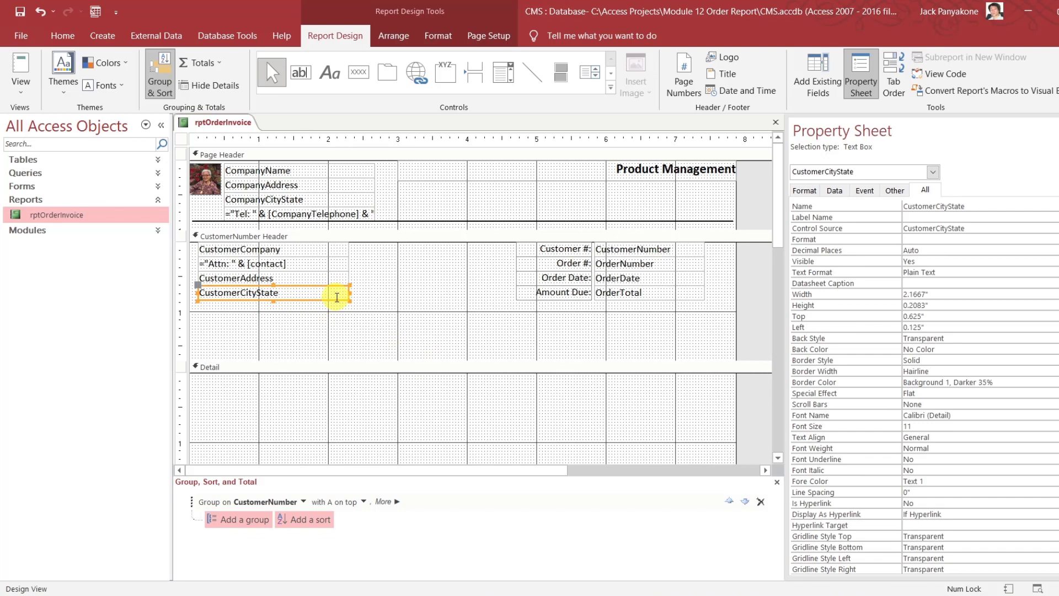
click(328, 319)
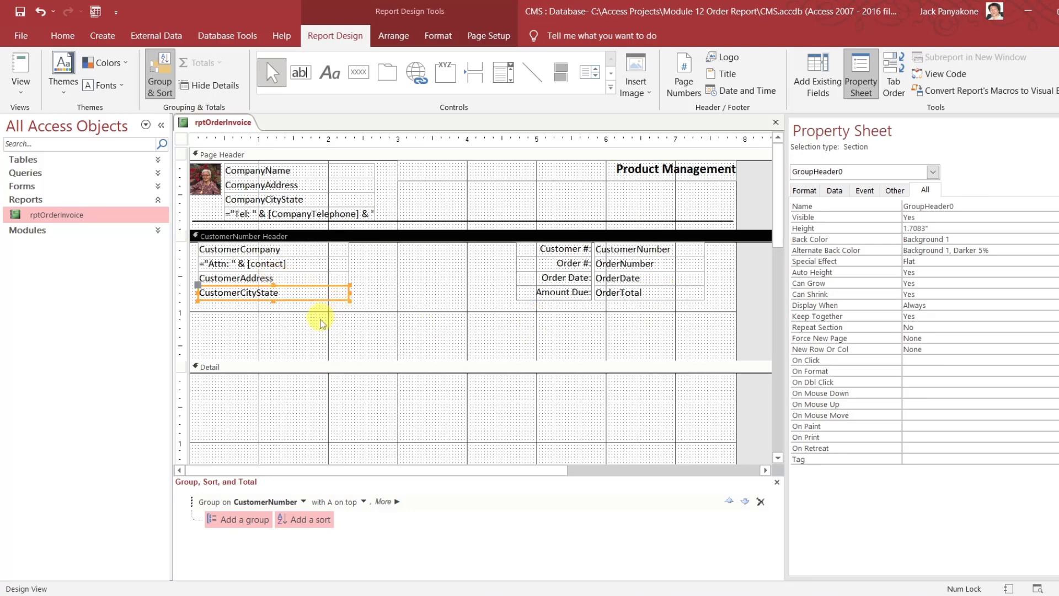
click(323, 322)
click(316, 312)
drag(316, 312, 308, 257)
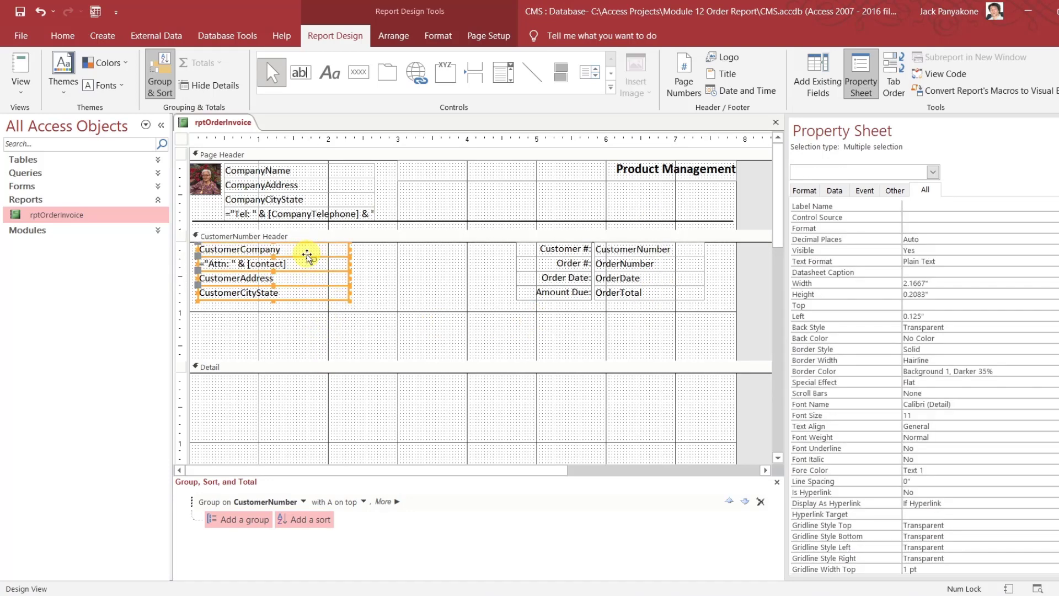
click(274, 367)
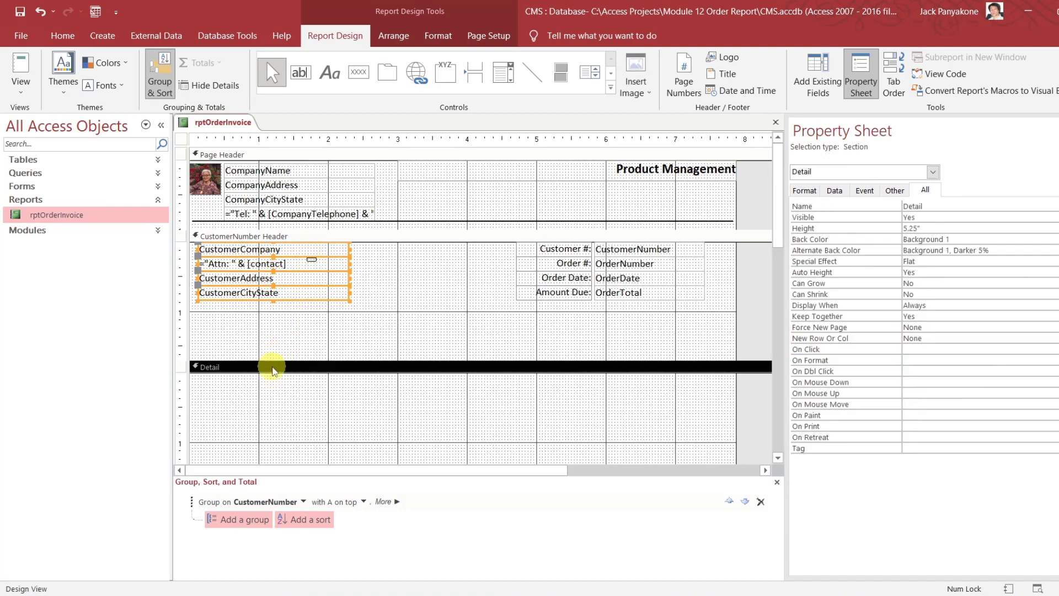
key(ctrl+v)
click(382, 389)
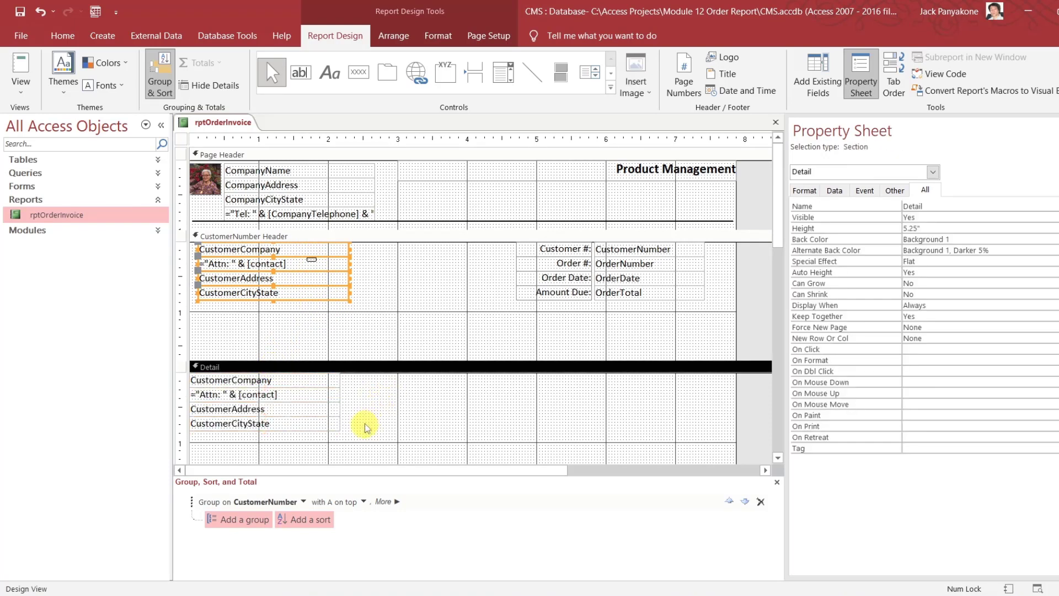
click(350, 292)
click(335, 307)
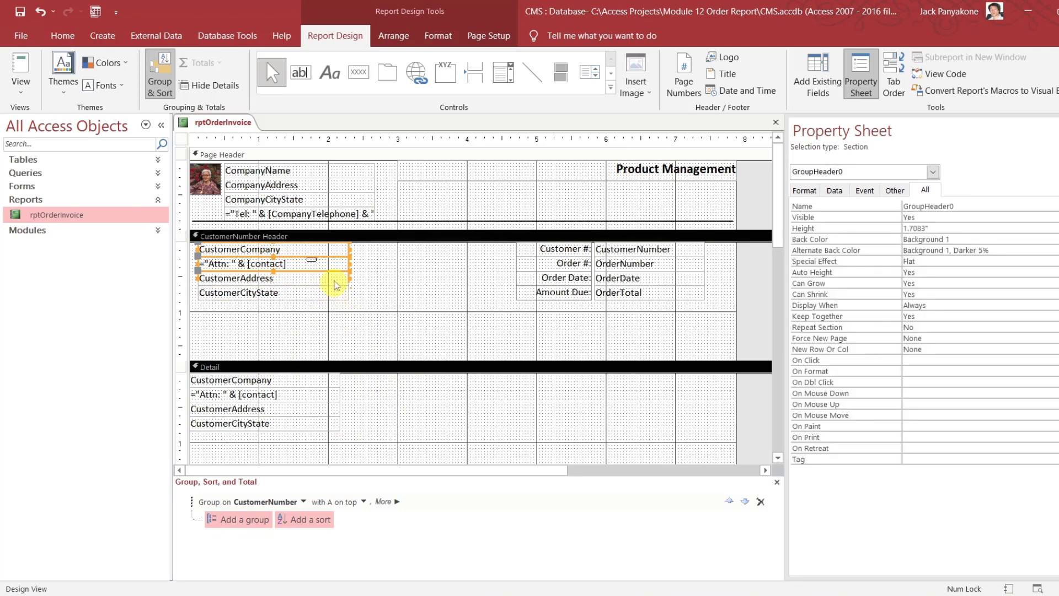
click(337, 270)
click(410, 294)
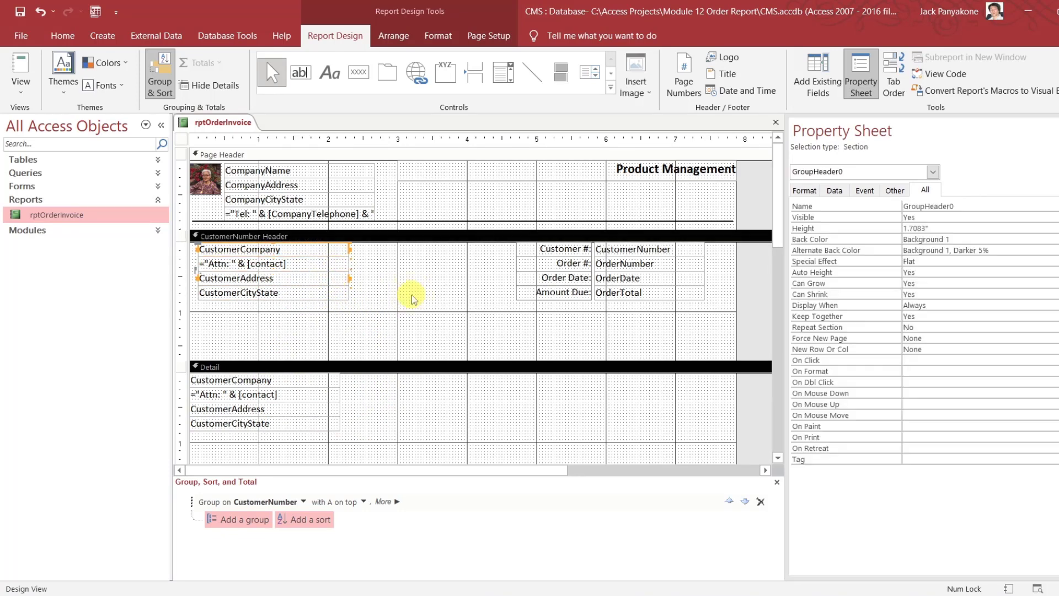
click(336, 254)
click(380, 264)
click(340, 279)
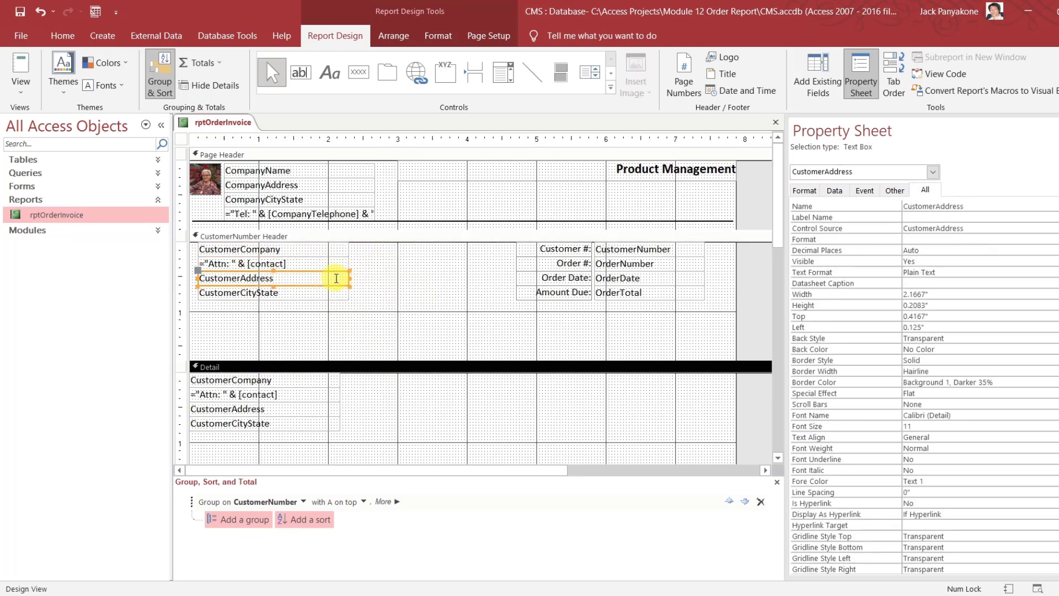
click(385, 284)
click(385, 285)
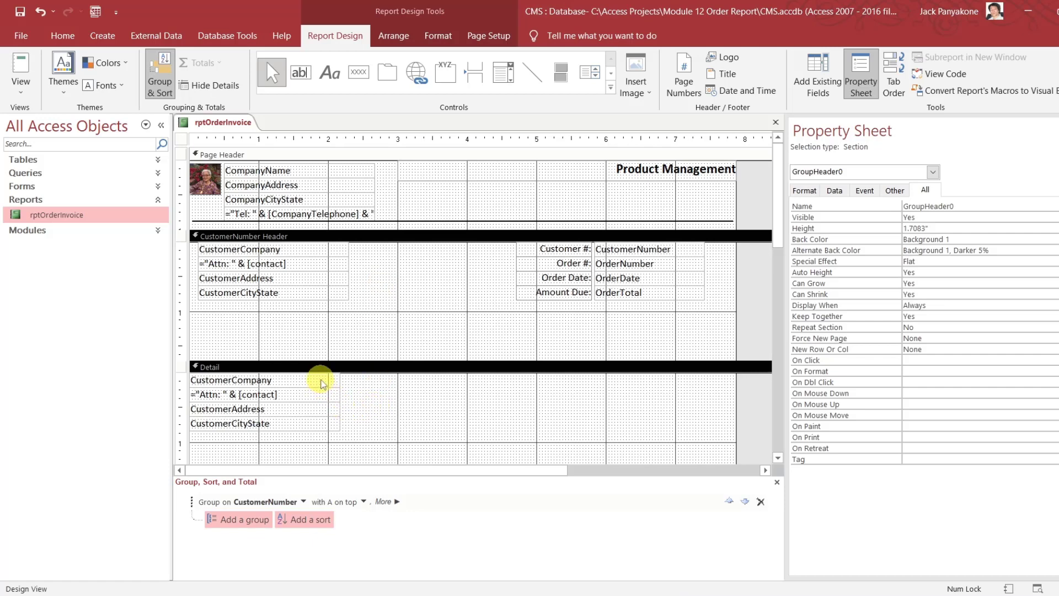
Narrow the four Detail text boxes to about 1.33" wide, and CustomerCompany further to about 0.54", nudging it to 0.04" from the left edge
drag(357, 428, 283, 381)
click(365, 402)
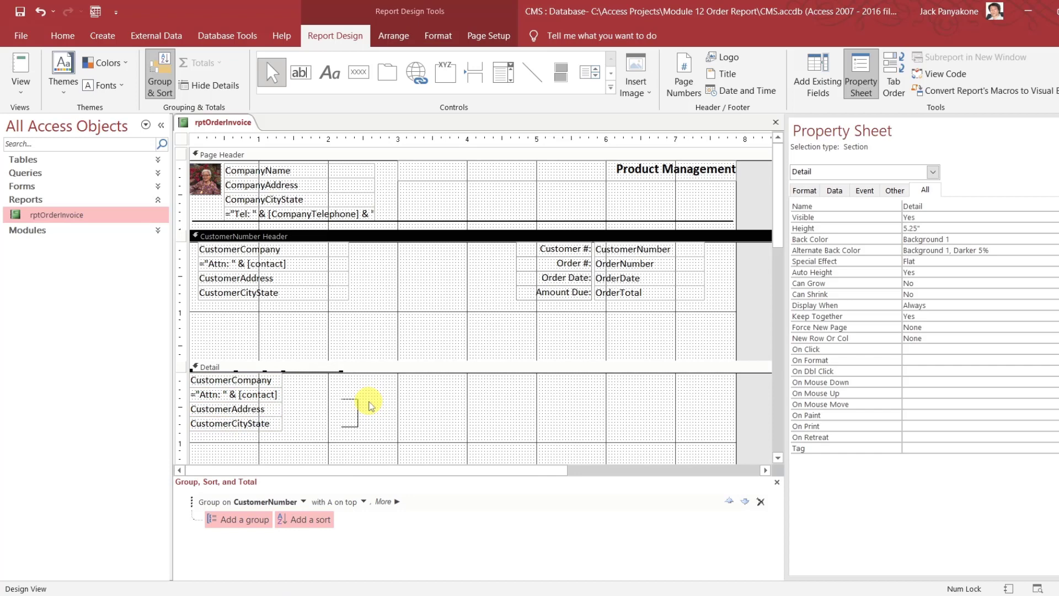
click(281, 381)
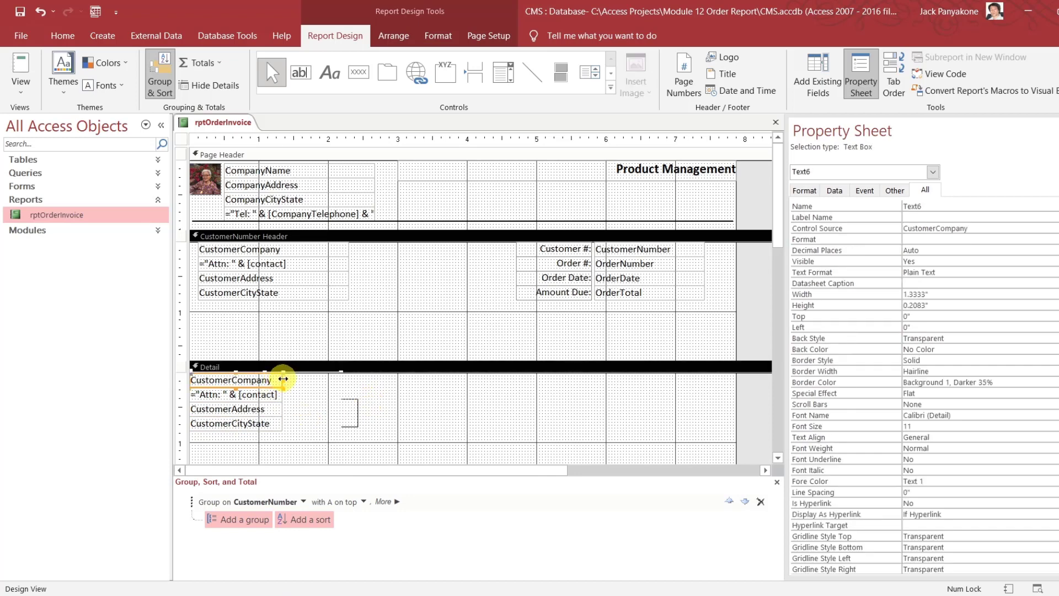
drag(282, 379, 227, 379)
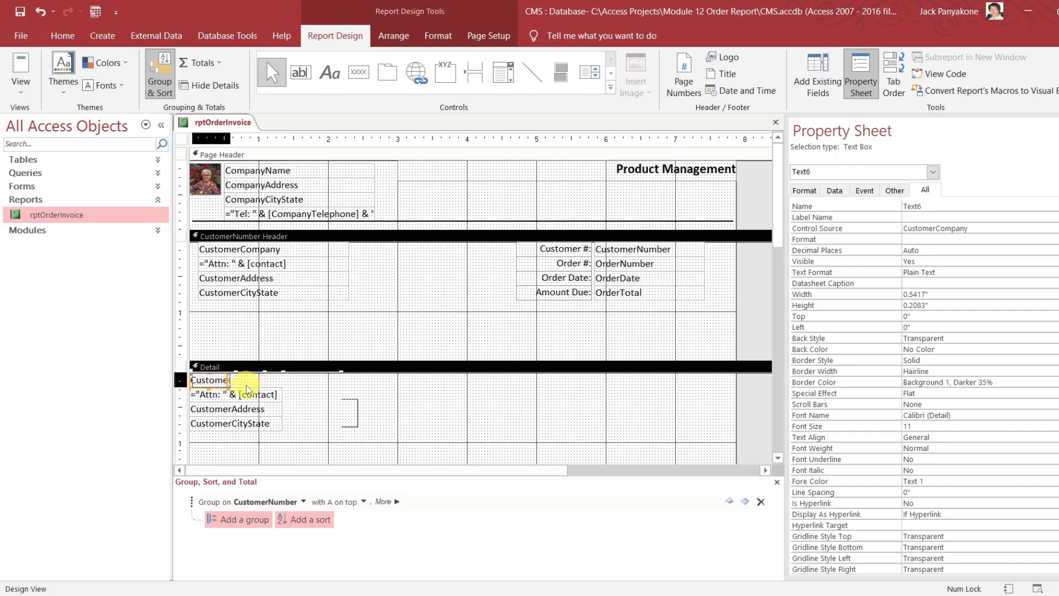
key(Right)
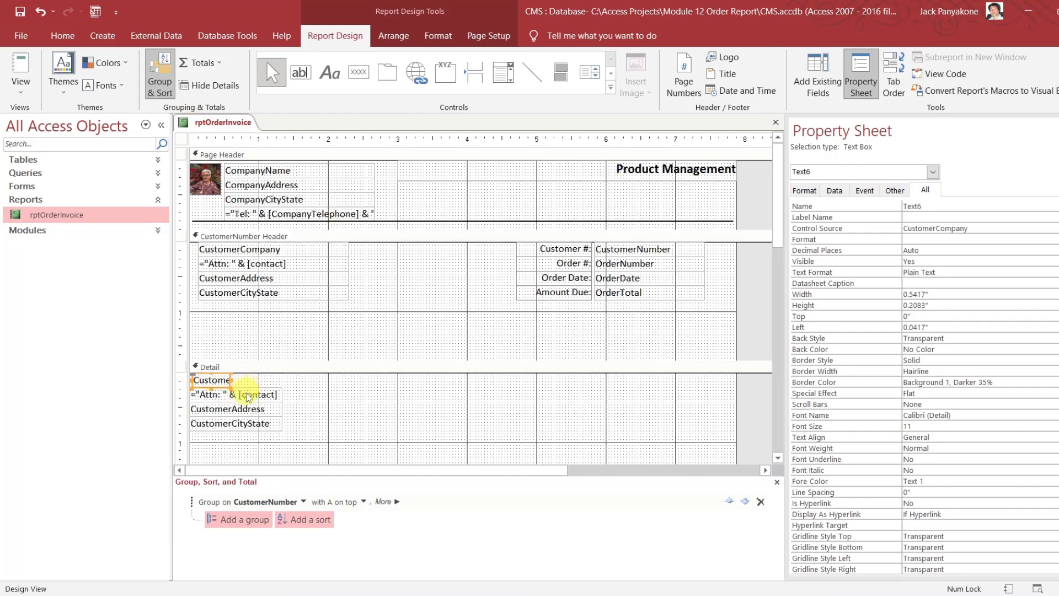
Line up the Attn text box, about 1.5" wide, and the CustomerAddress text box, about 3.08" wide, beside CustomerCompany in the Detail section
drag(244, 395, 534, 373)
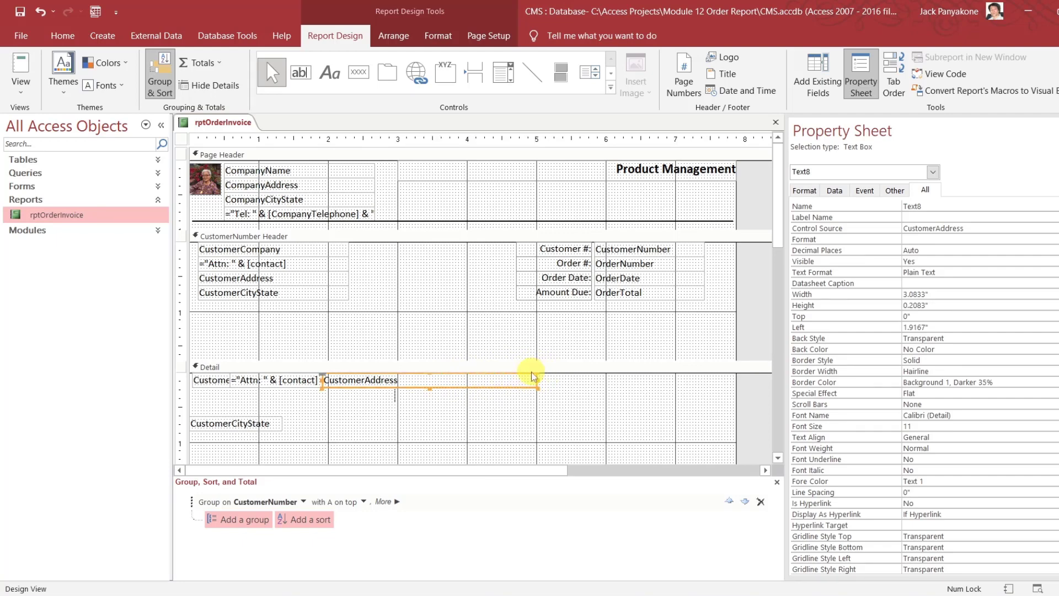
drag(532, 375, 538, 374)
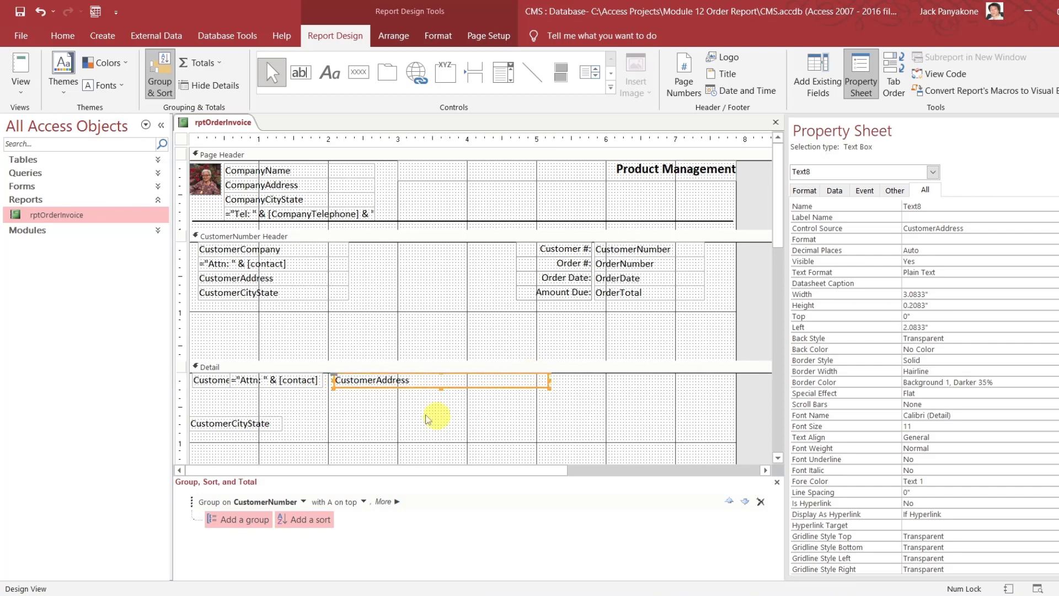
click(316, 378)
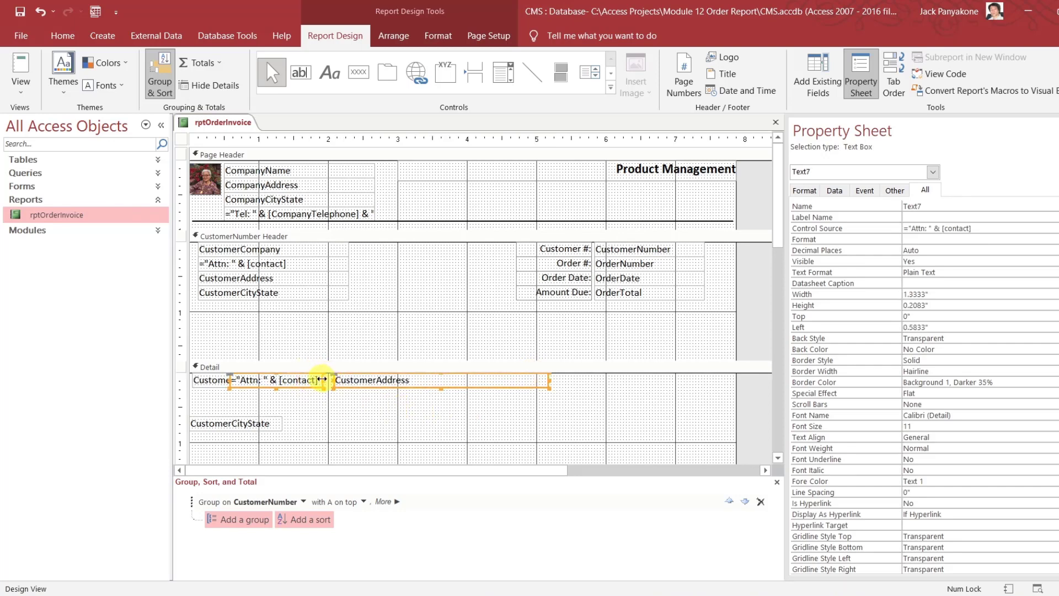
drag(323, 379, 334, 379)
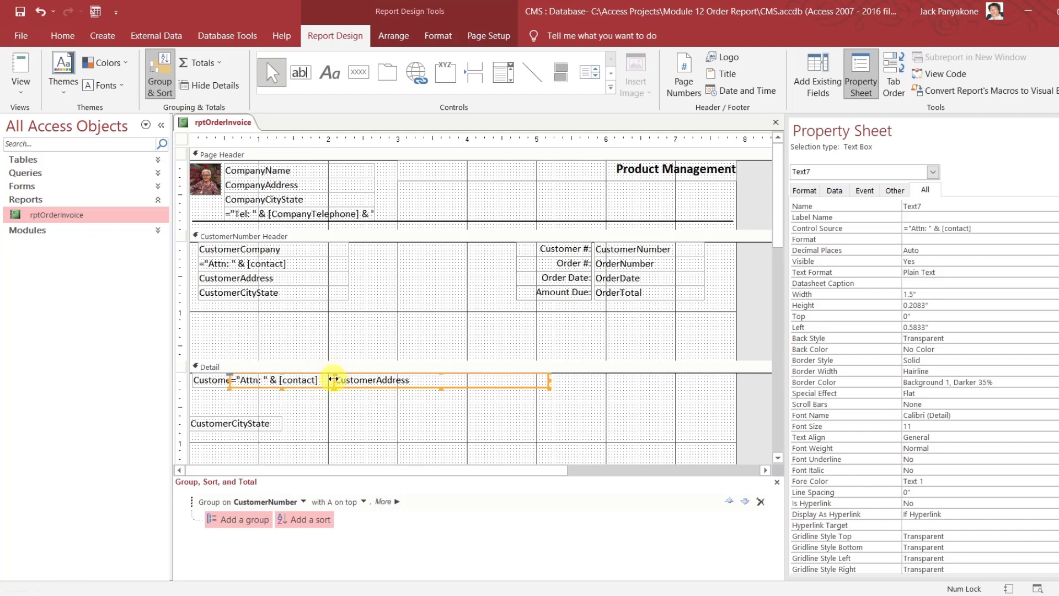
click(338, 403)
click(355, 380)
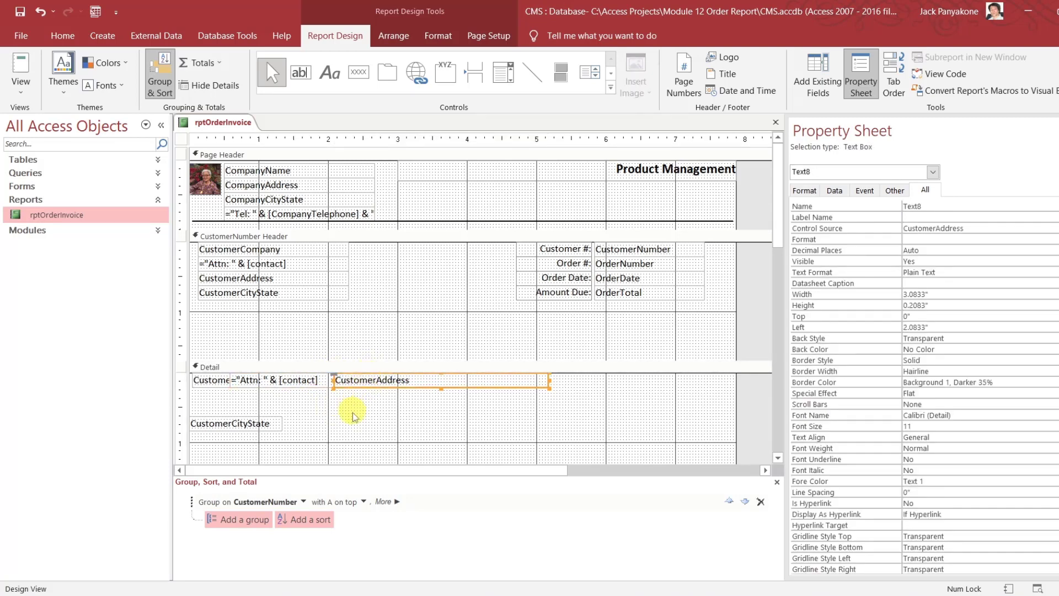
click(351, 412)
Move the Detail CustomerCityState text box beside CustomerAddress, about 1.08" wide, and place a copy of it at about 6.71" in the same row
drag(260, 425, 623, 380)
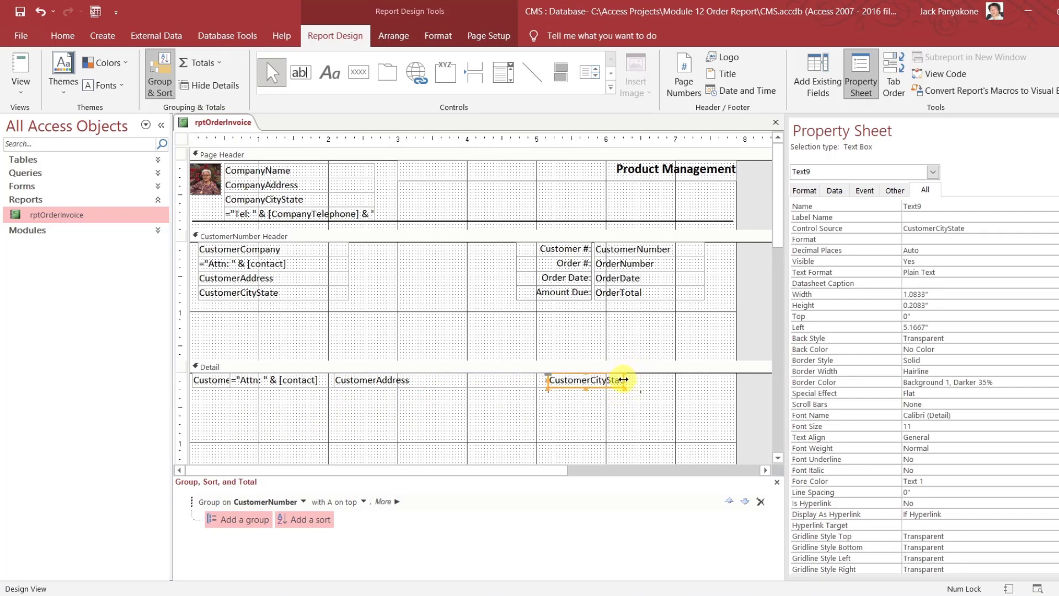
key(ctrl+c)
key(ctrl+v)
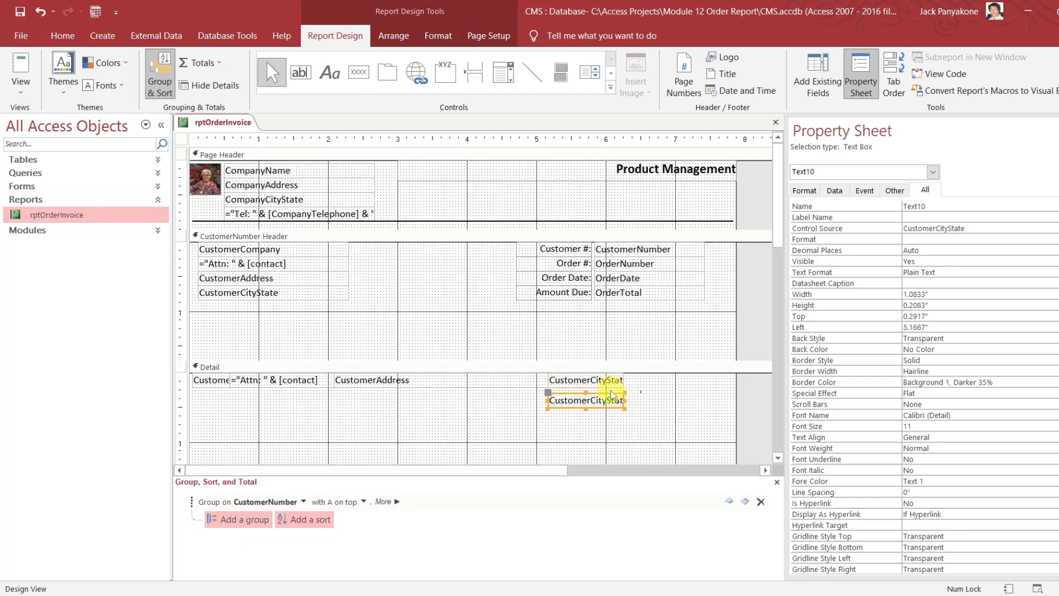
drag(607, 398, 718, 377)
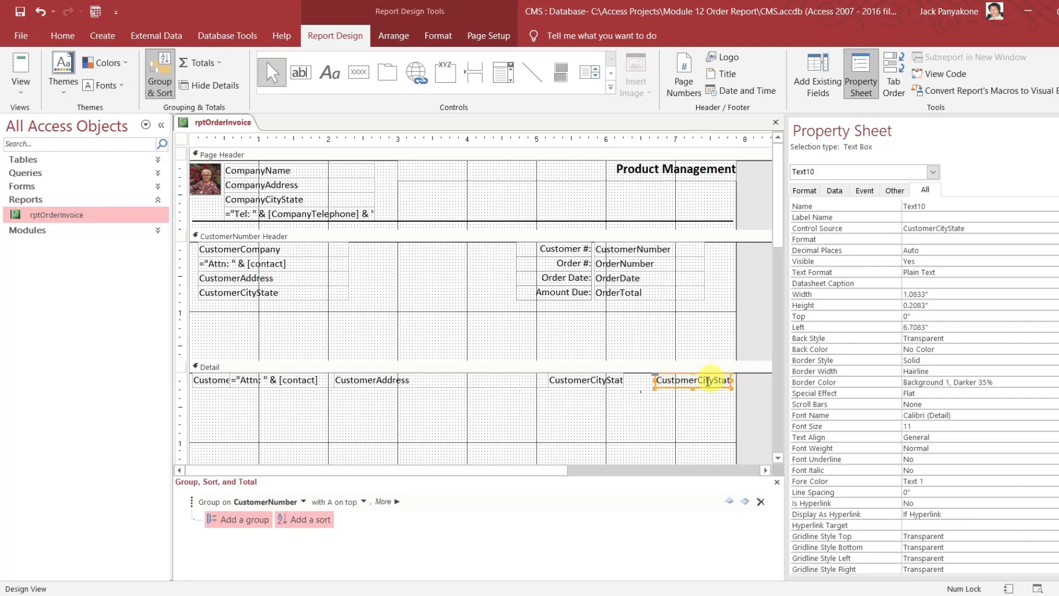
click(690, 405)
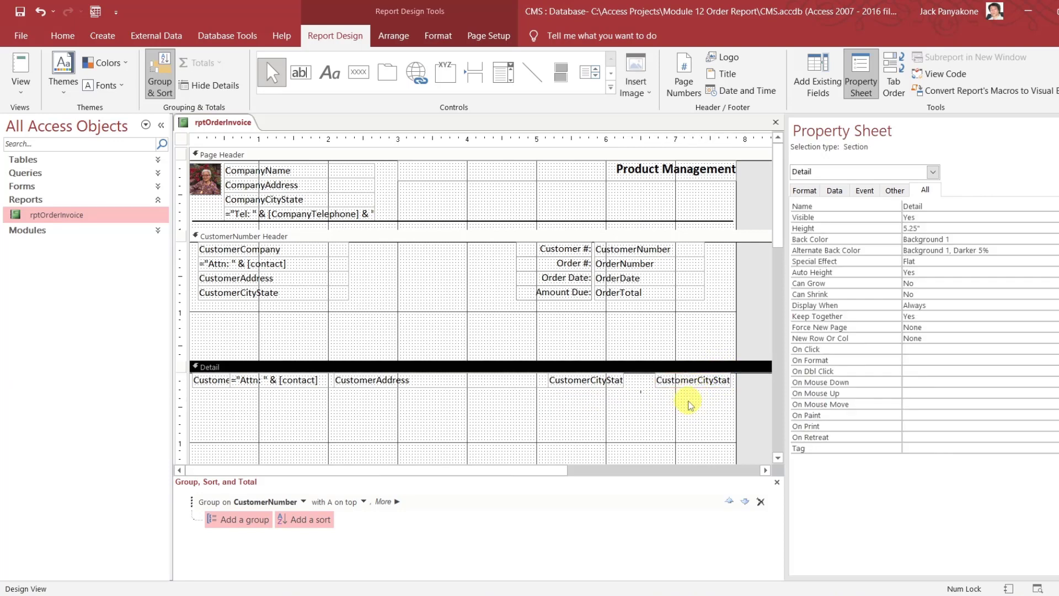
Narrow both CustomerCityState text boxes in the Detail section to about 0.96" and deselect them
drag(690, 404, 615, 381)
click(618, 407)
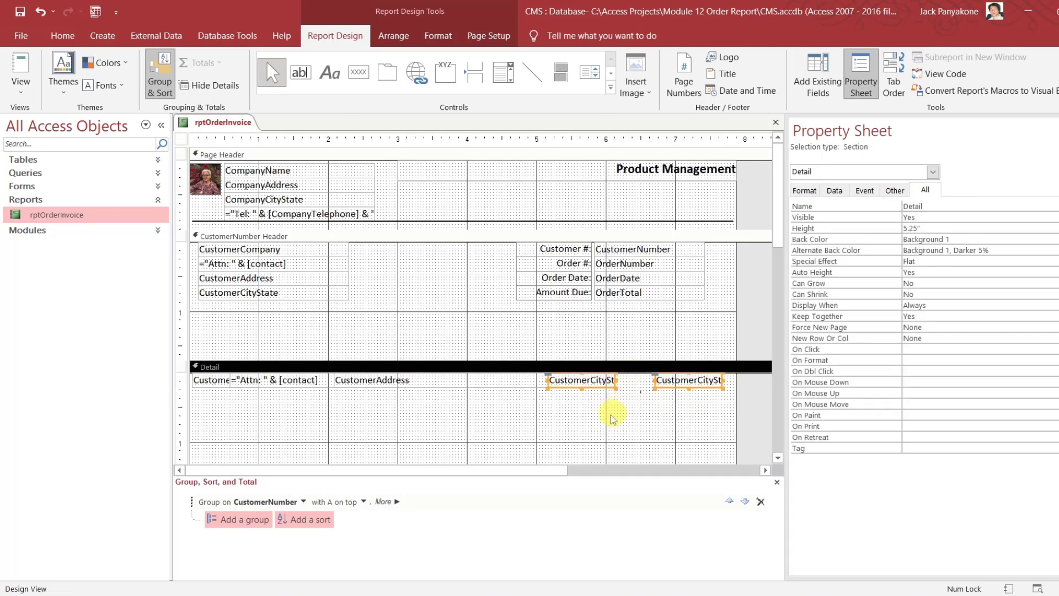
click(598, 386)
click(593, 413)
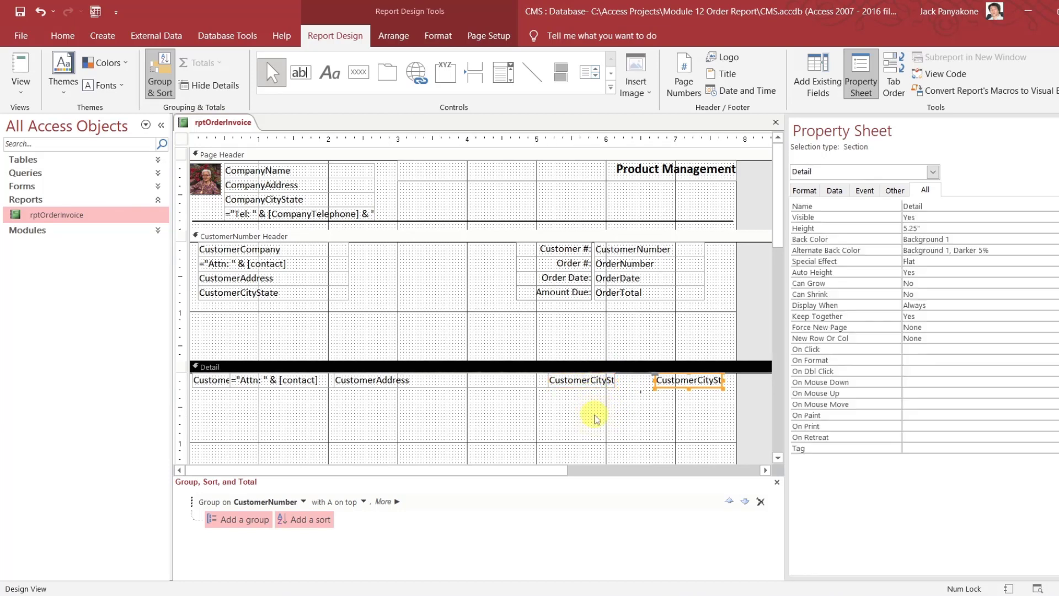
click(682, 382)
click(660, 410)
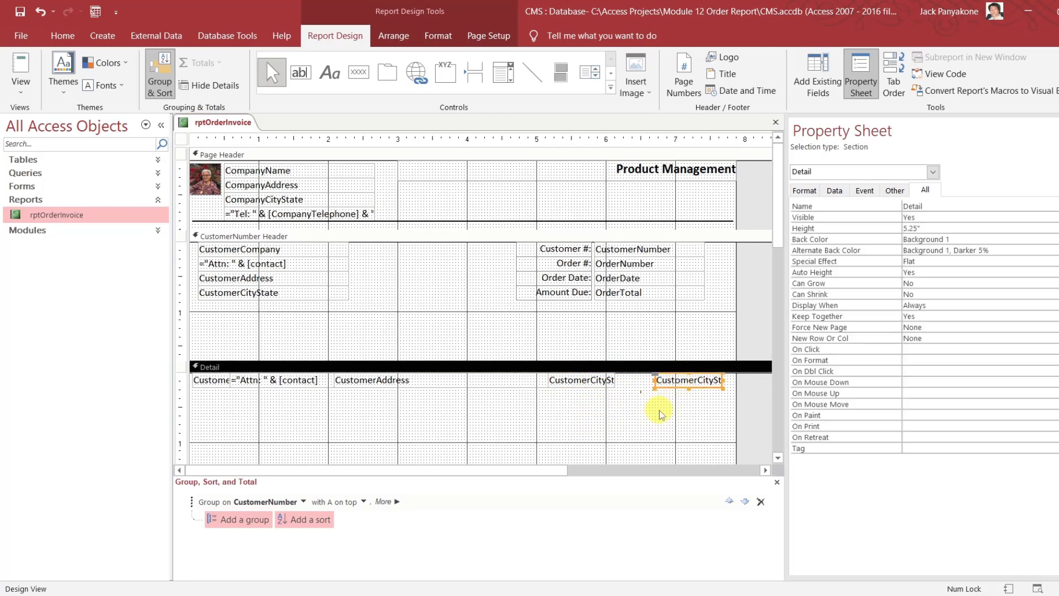
click(678, 385)
click(653, 406)
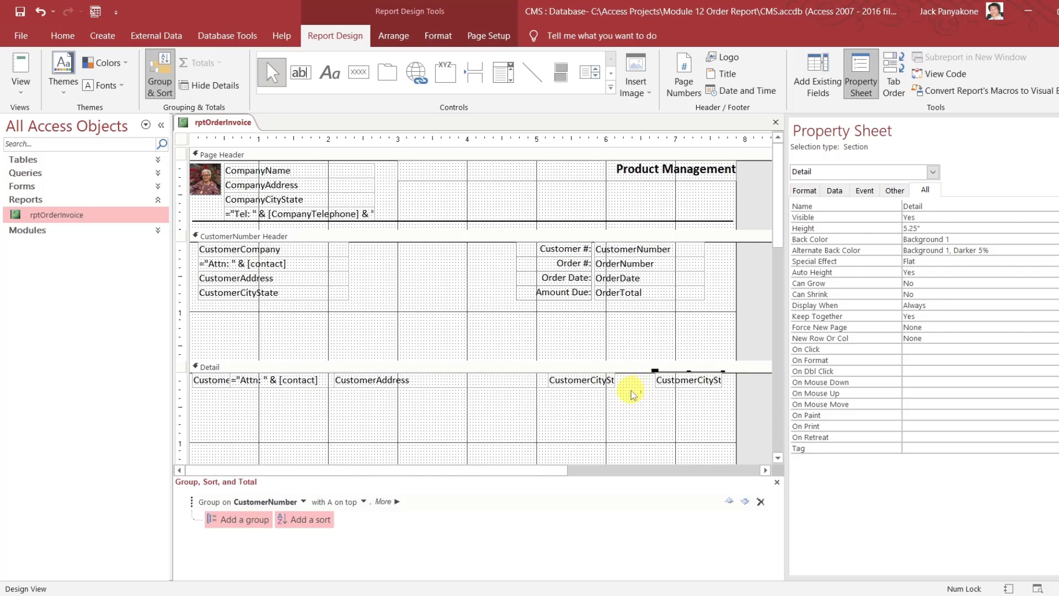
Duplicate the first Detail CustomerCityState text box and fit the copy between the existing two, about 0.58" wide
click(569, 385)
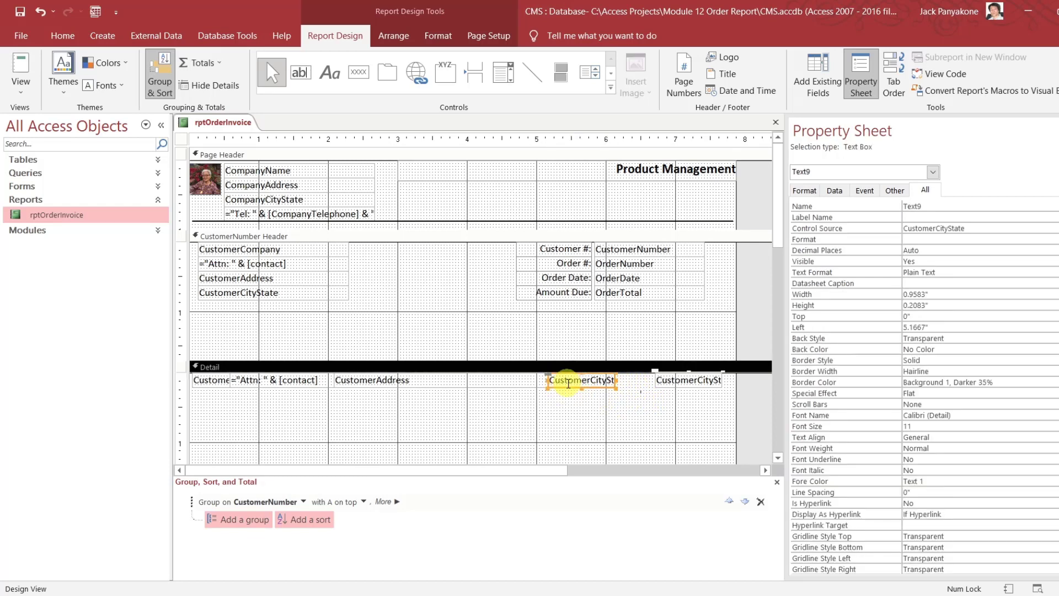
key(ctrl+c)
key(ctrl+v)
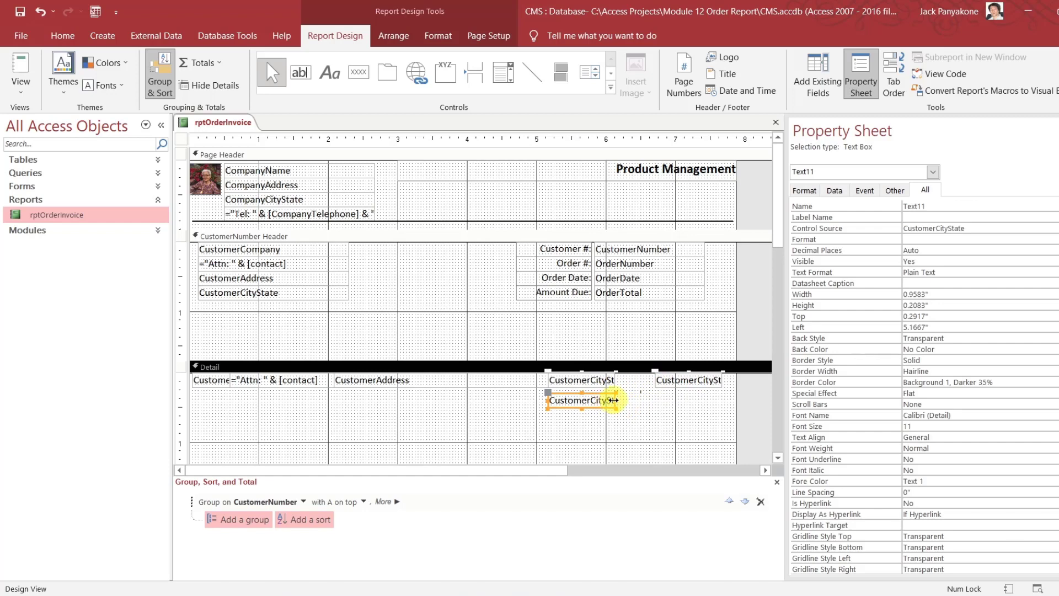
drag(597, 390, 643, 376)
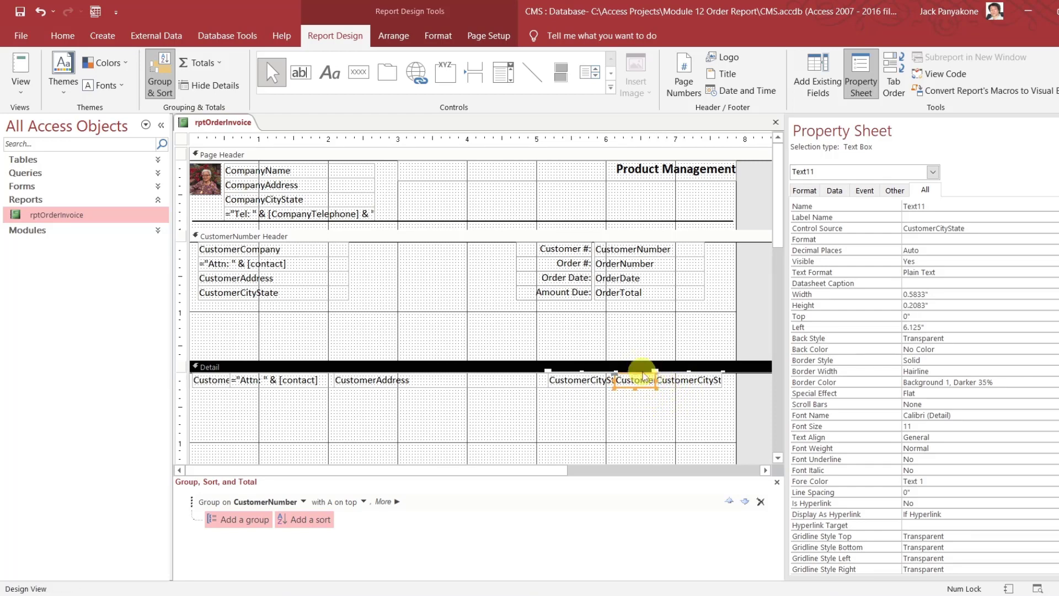
click(616, 429)
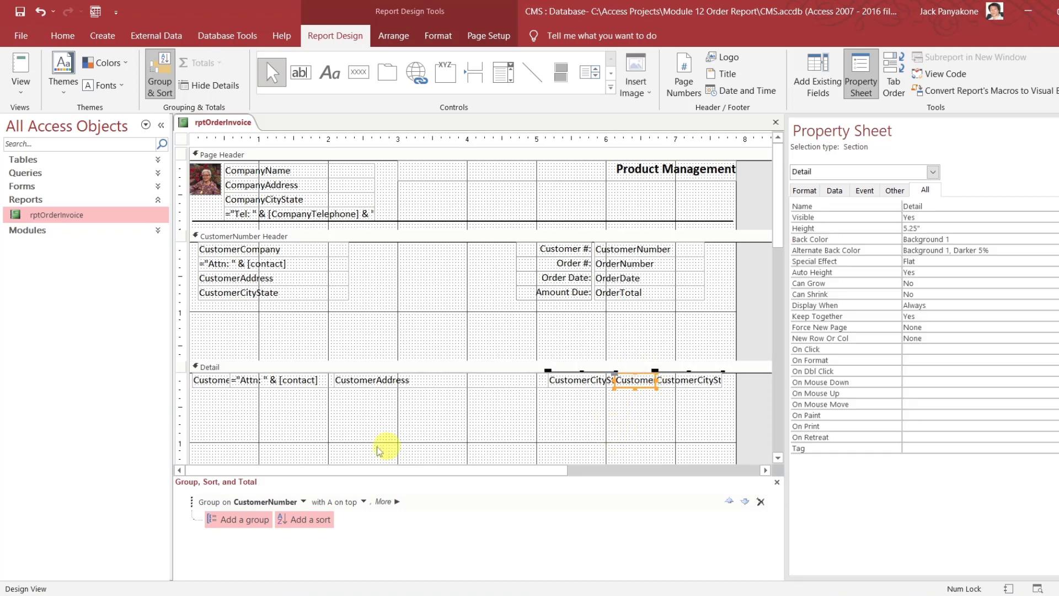
Bind the first text box in the Detail section to the LineNumber field and name it LineNumber
click(210, 380)
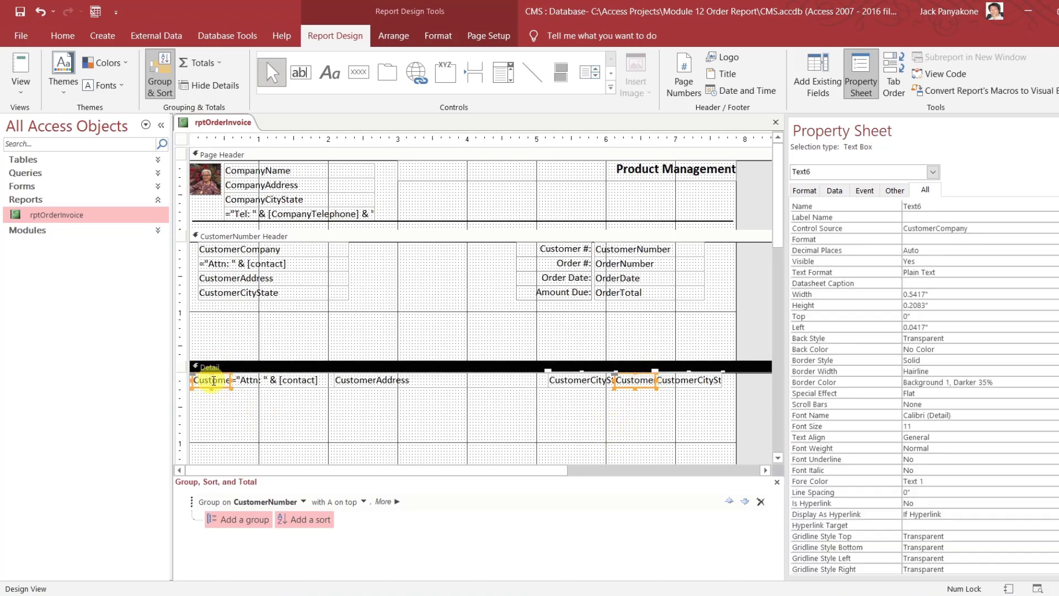
click(987, 226)
click(882, 224)
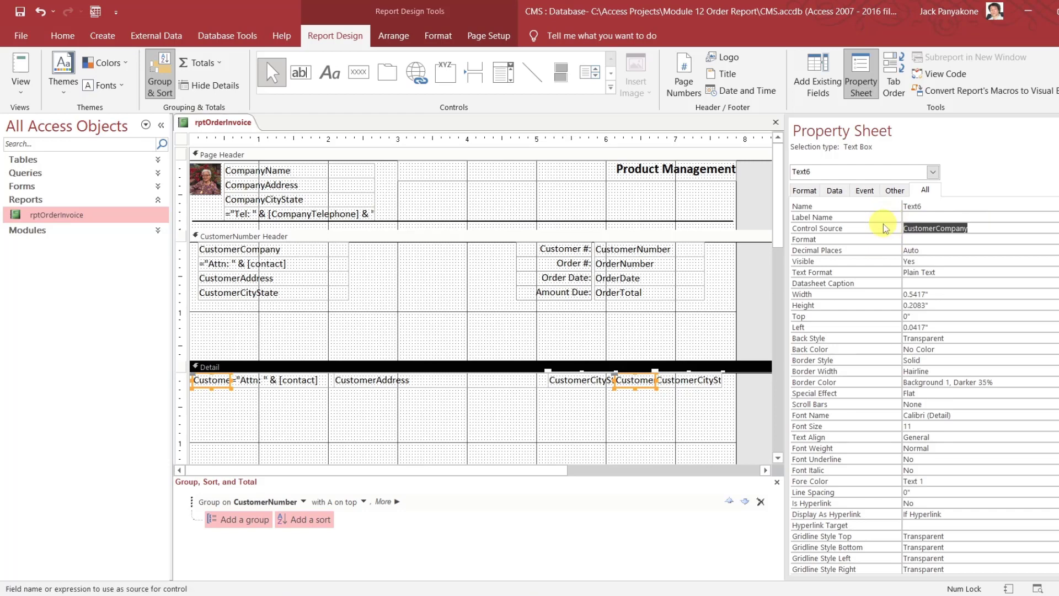
text(li)
key(Up)
key(Up)
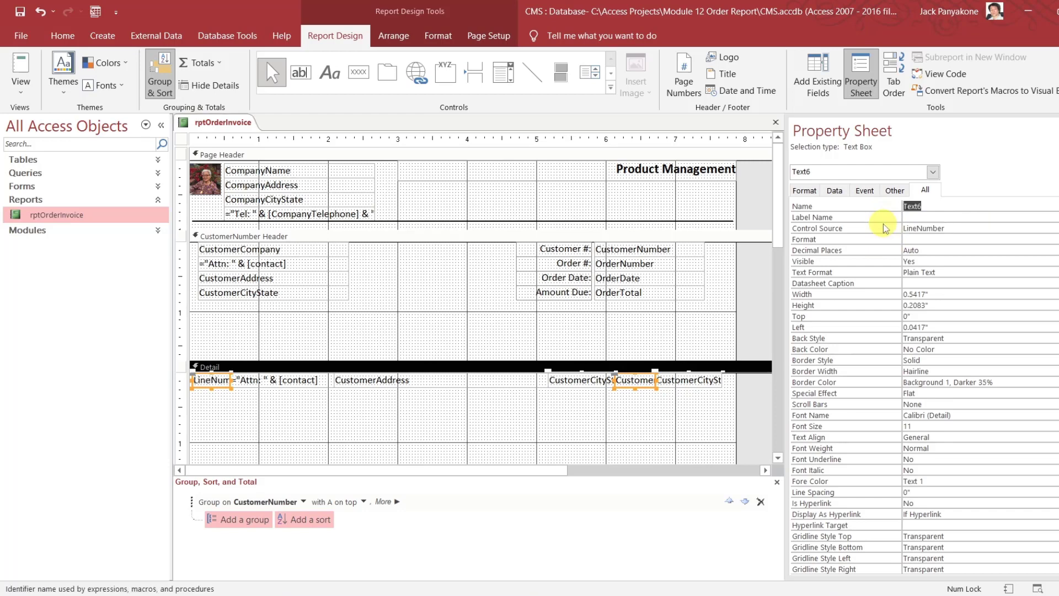
text(LineNumber)
Bind the Attn text box in the Detail section to the ProductNumber field and name it ProductNumber
click(281, 380)
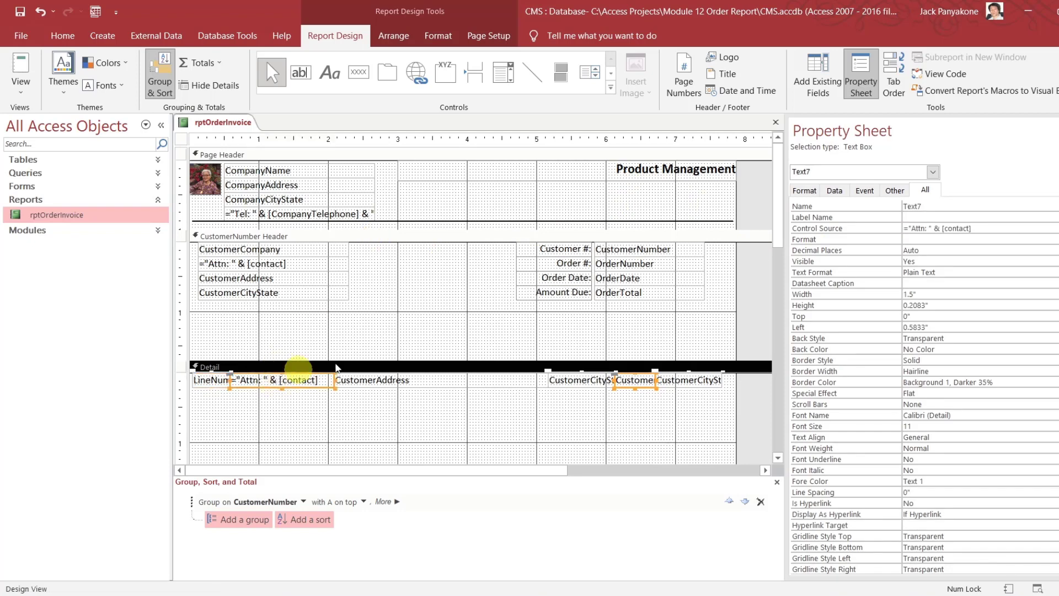
drag(990, 229, 876, 219)
text(productNumber)
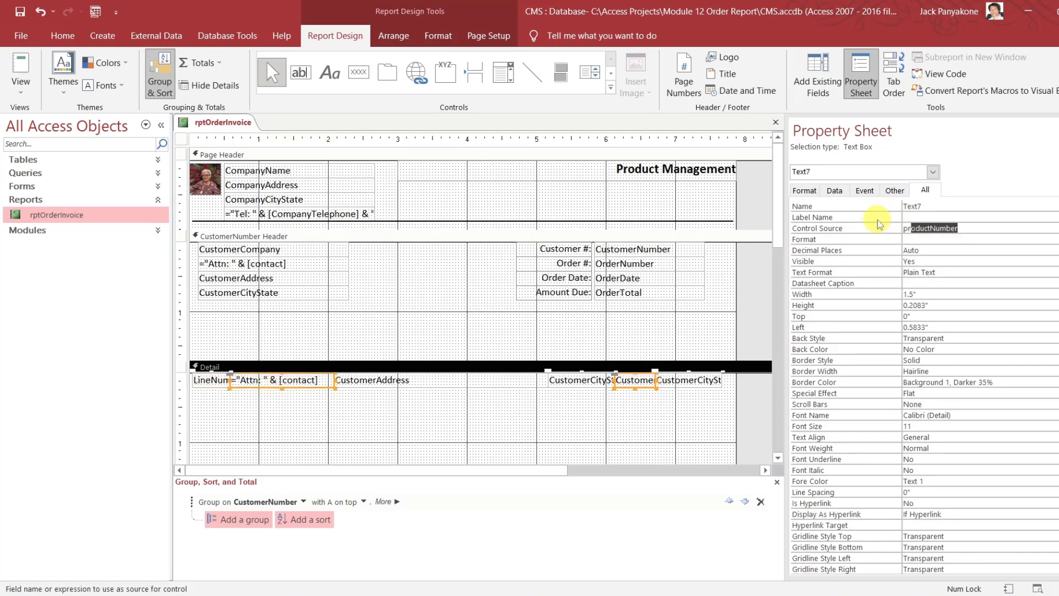
key(Up)
key(Up)
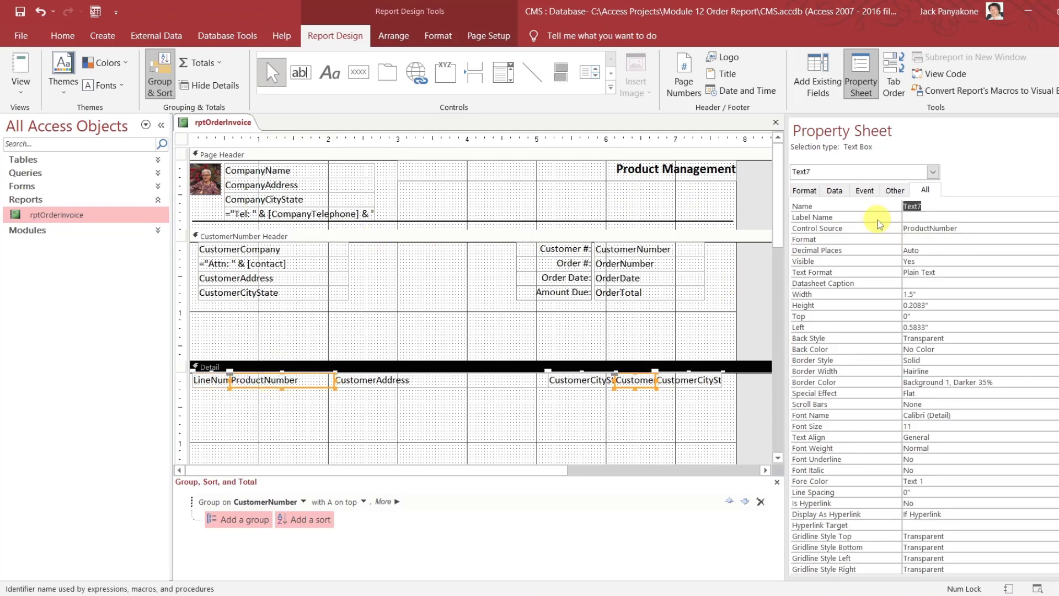
text(ProductNumber)
key(Return)
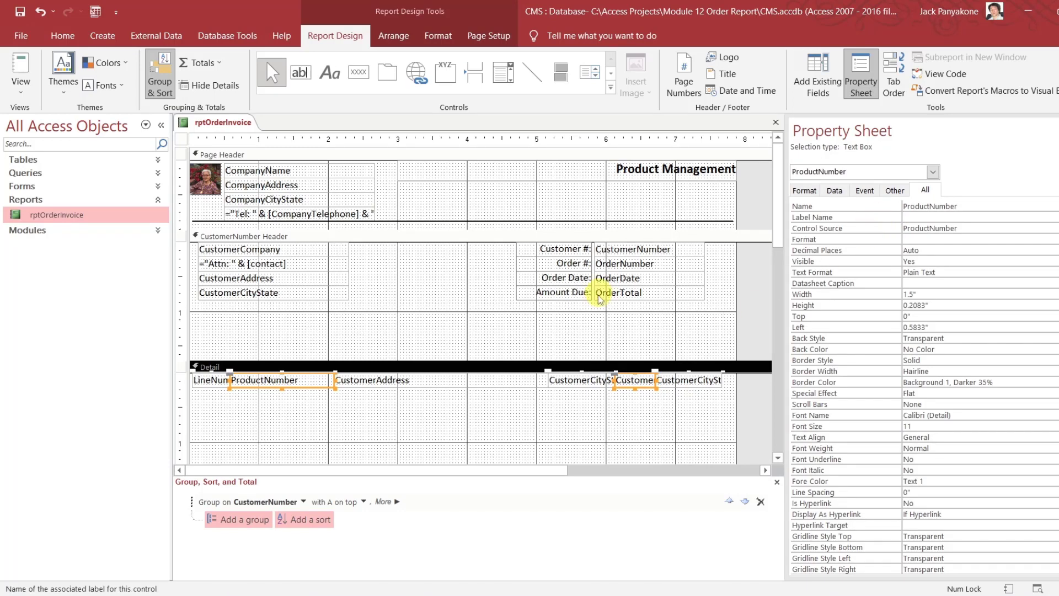
Bind the CustomerAddress text box in the Detail section to the ProductName field and name it ProductName
click(405, 380)
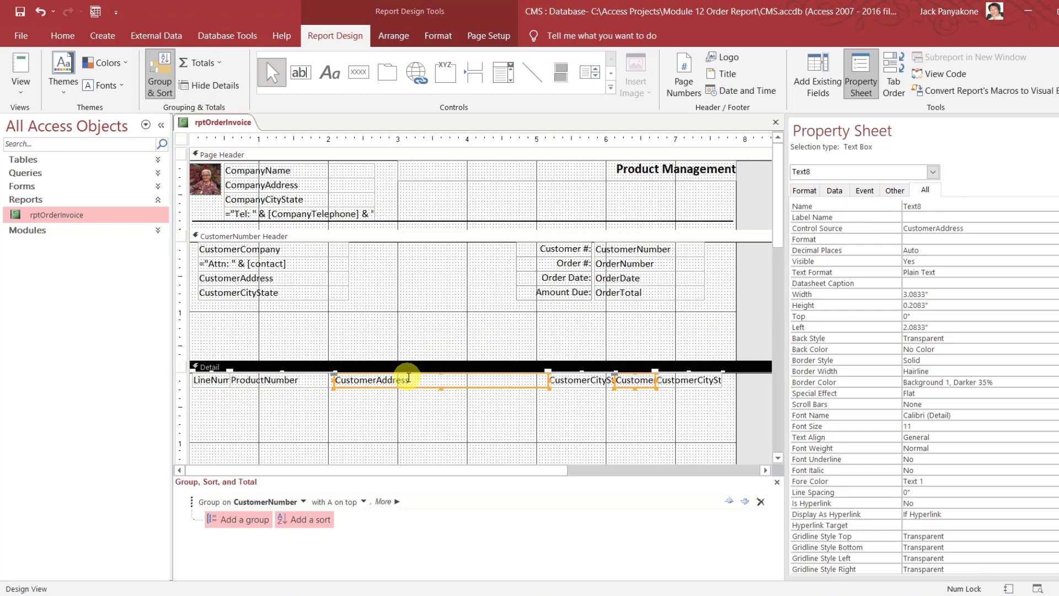
double_click(978, 227)
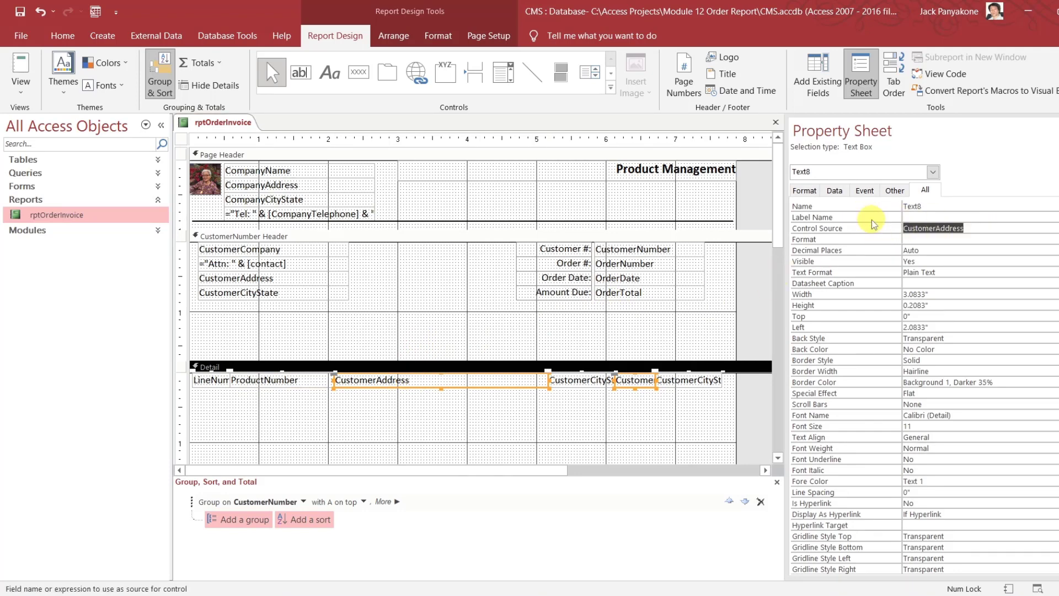
text(productna)
key(Up)
key(Up)
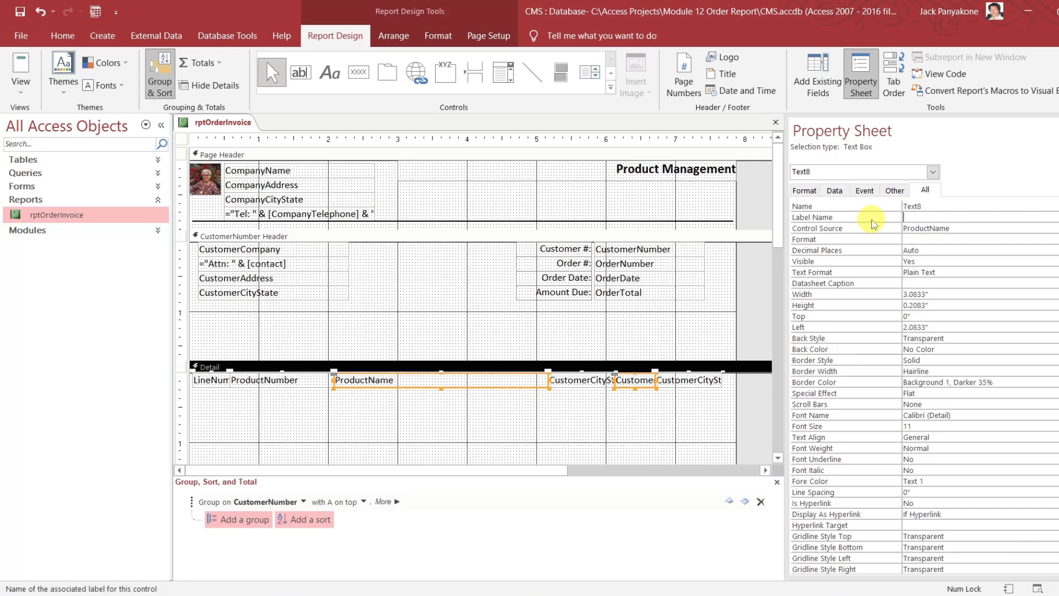
text(ProductName)
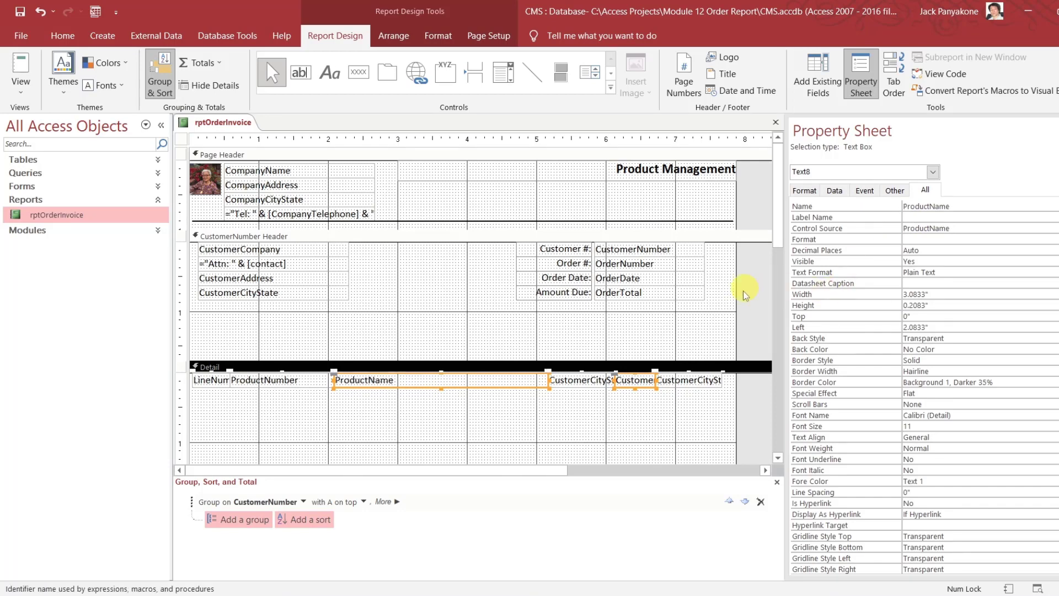
Bind the first CustomerCityState text box in the Detail section to the UnitPrice field and name it UnitPrice
click(595, 378)
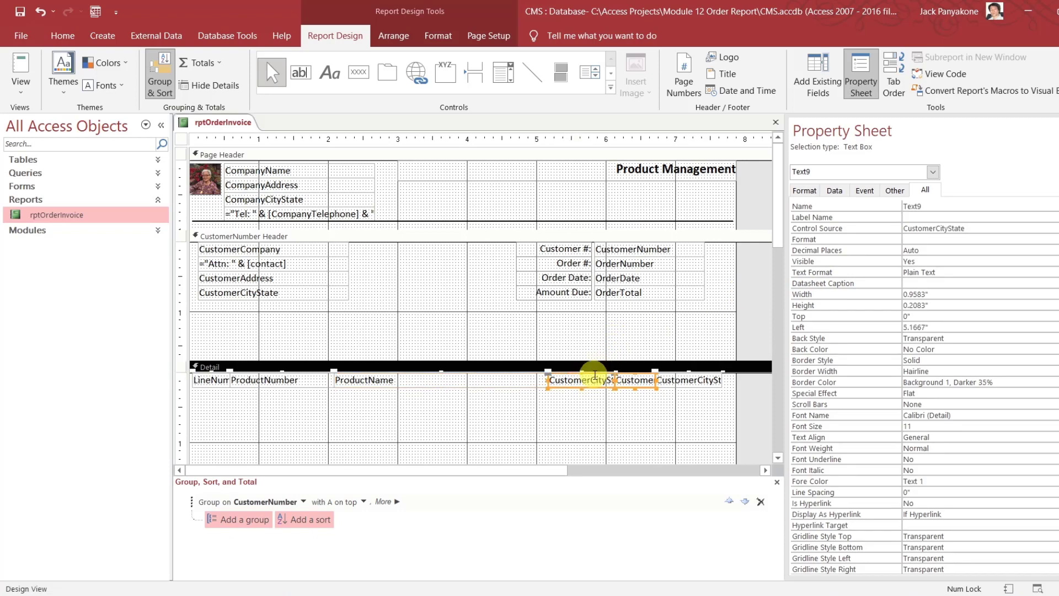
double_click(968, 227)
text(UnitPrice)
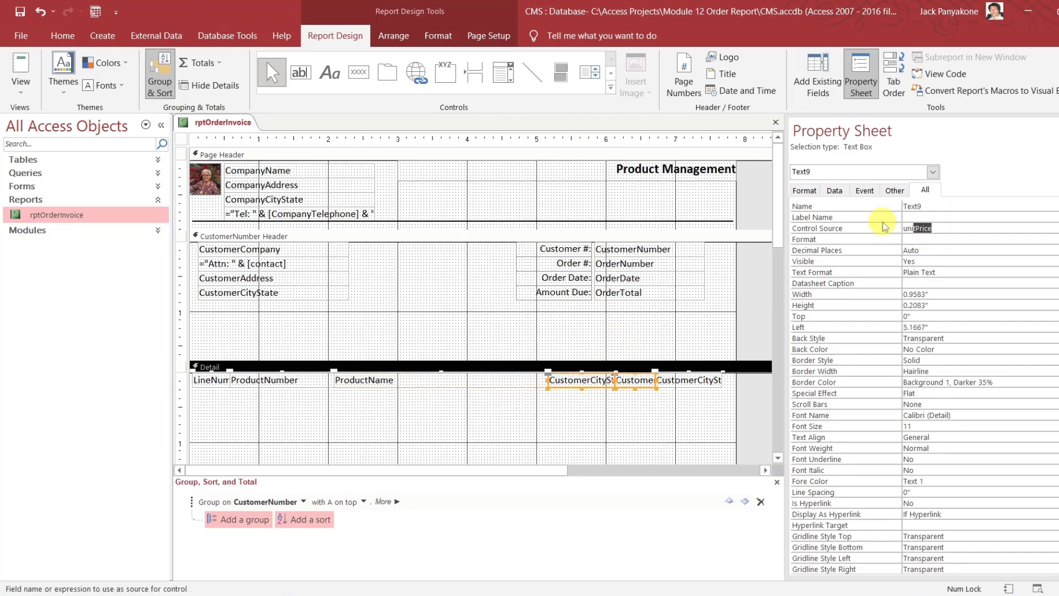
key(Up)
key(Up)
text(Uni)
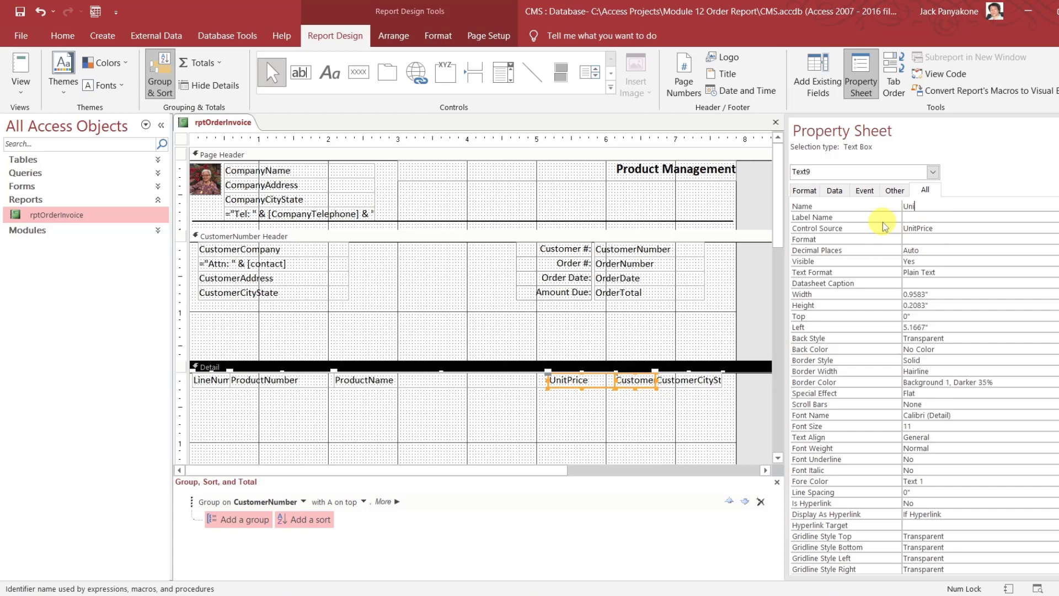
text(tPrice)
key(BackSpace)
key(BackSpace)
key(BackSpace)
key(BackSpace)
Bind the narrow CustomerCityState text box beside UnitPrice to the Quantity field and name it Quantity
click(643, 380)
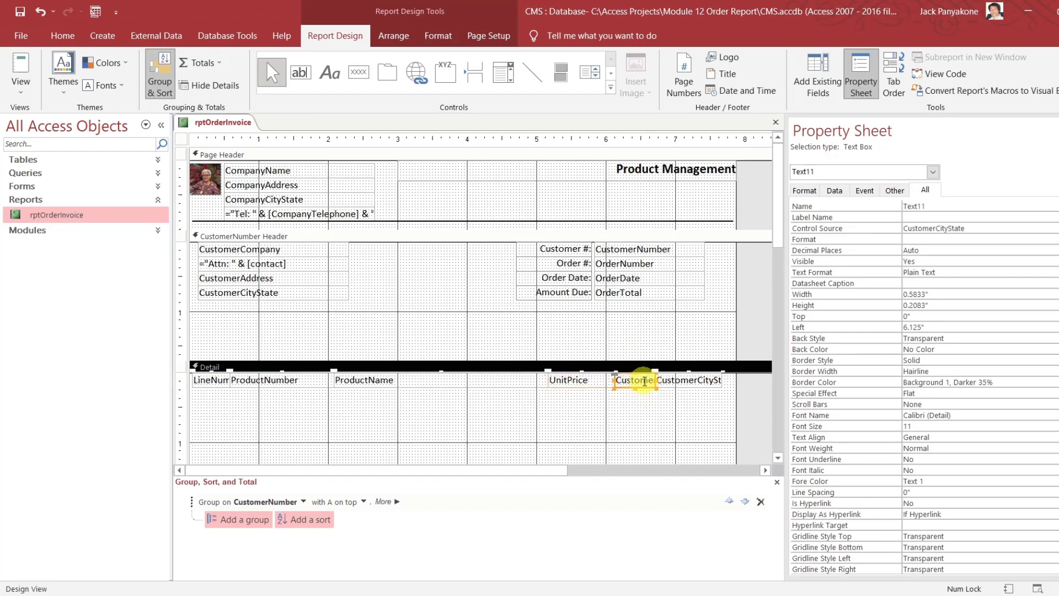
double_click(973, 230)
text(qu)
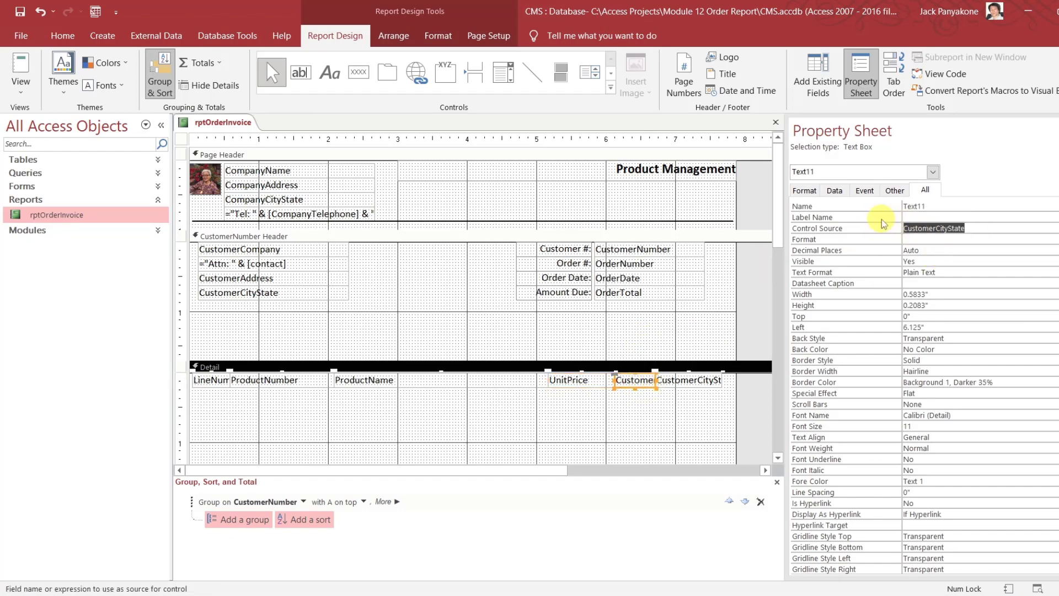
key(Up)
key(Up)
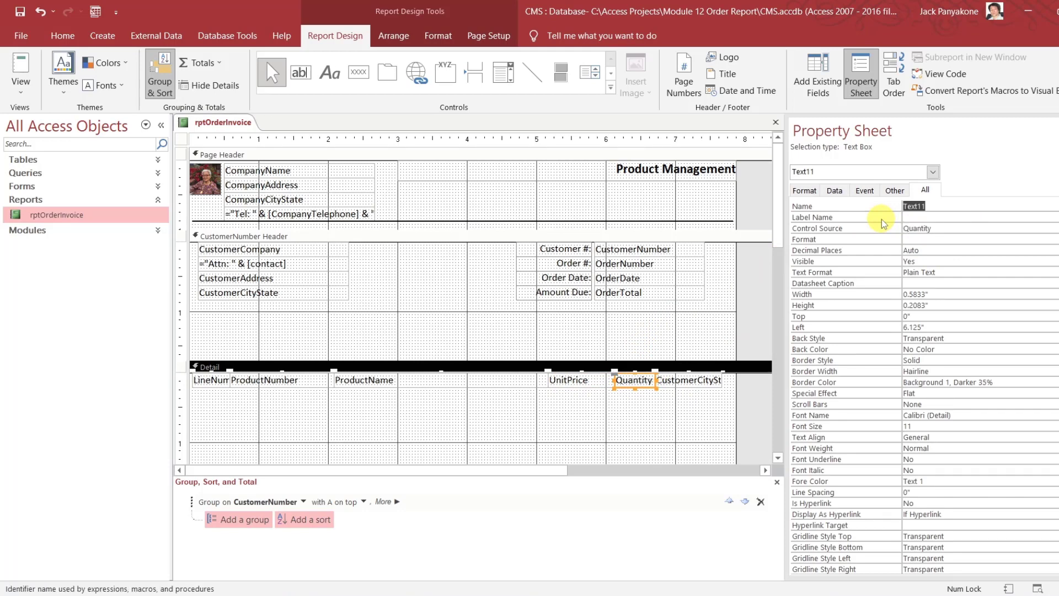
text(Quantity)
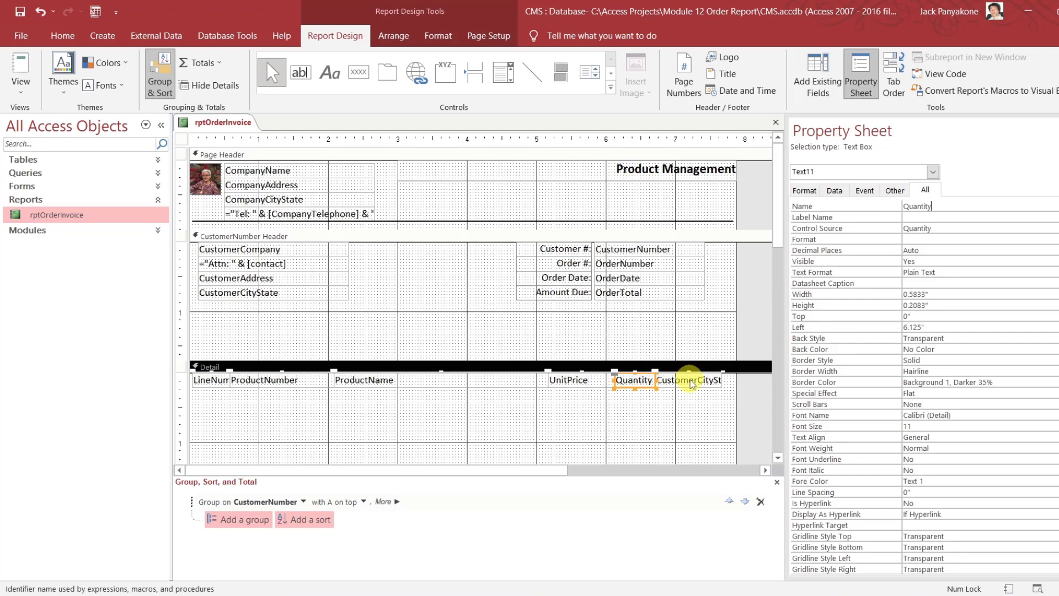
Bind the last CustomerCityState text box in the Detail section to the SubTotal field and name it SubTotal
click(692, 383)
click(874, 227)
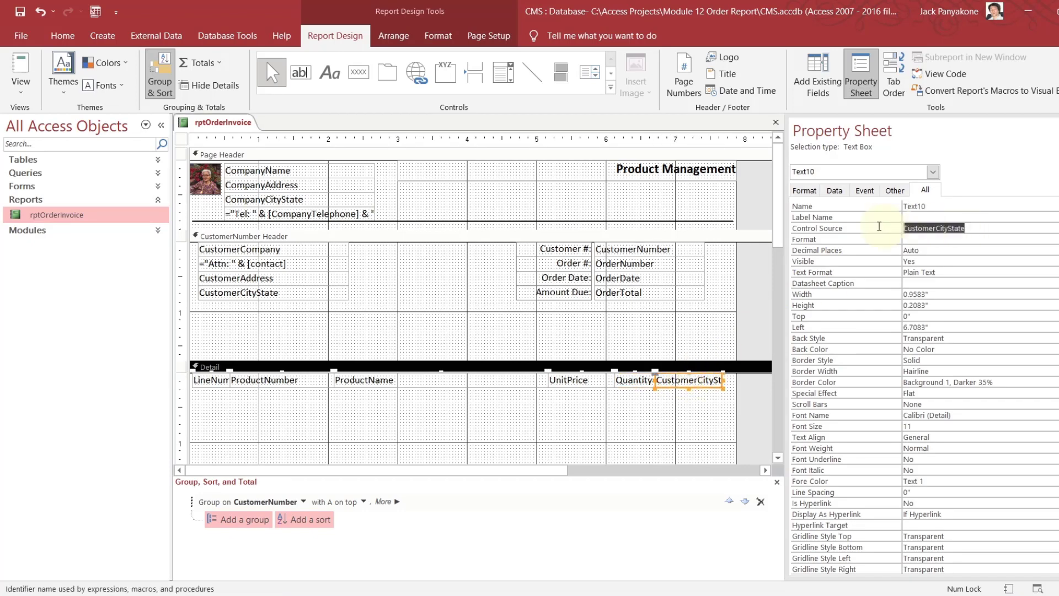
text(SubTotal)
key(Up)
key(Up)
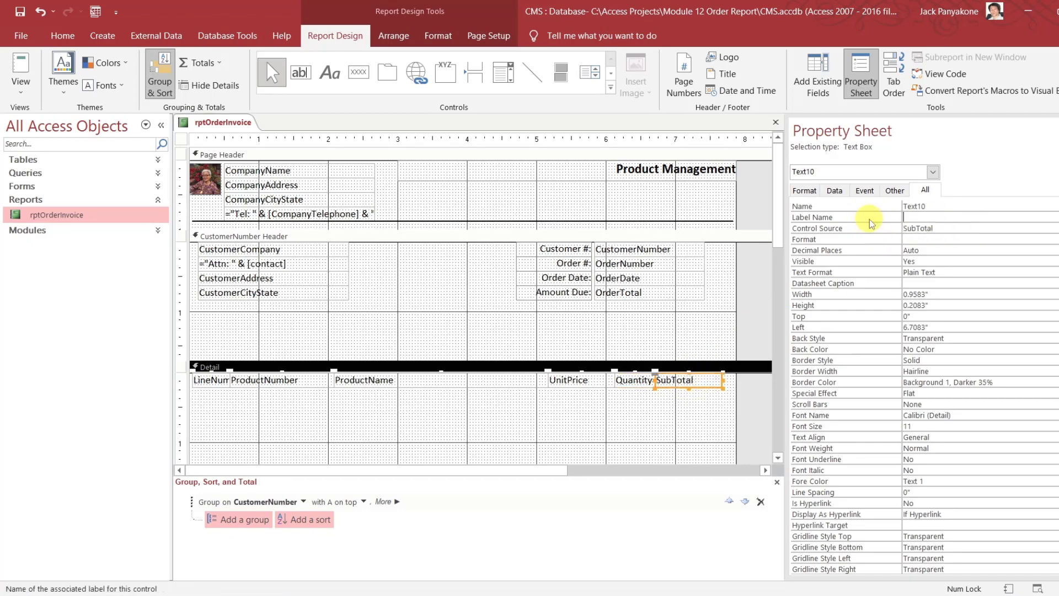
text(Sub)
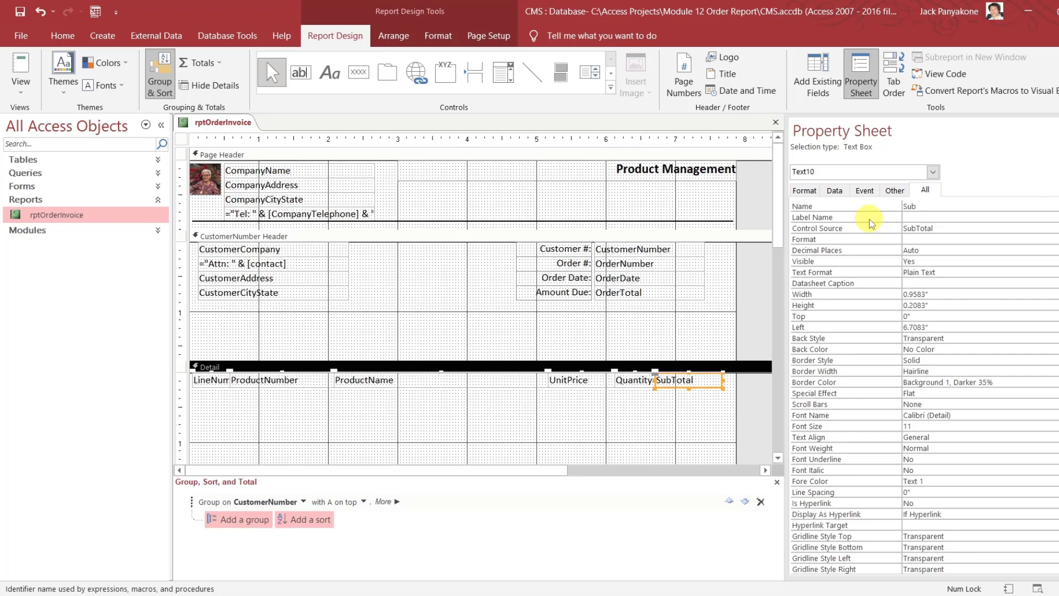
text(Total)
click(747, 343)
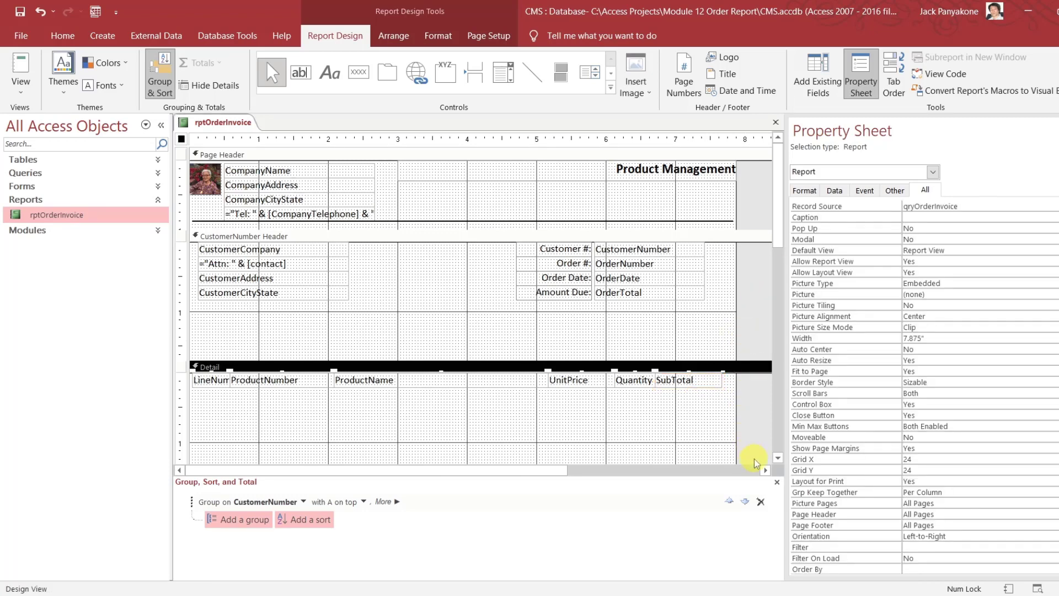
Shrink the Detail section to the height of its text box row and give the CustomerNumber group a footer section
drag(772, 239, 769, 402)
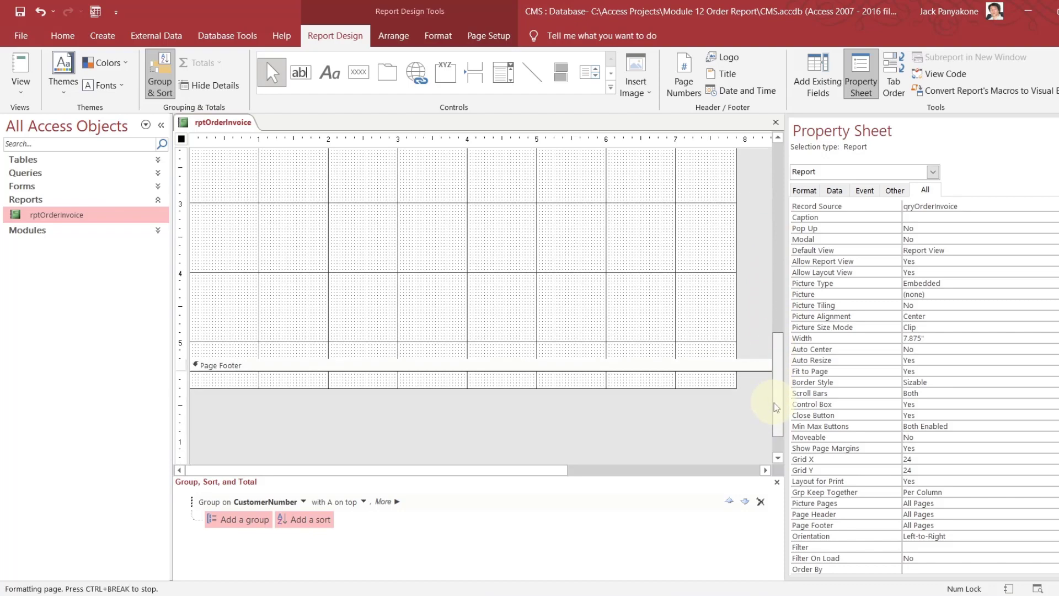
drag(757, 358, 751, 84)
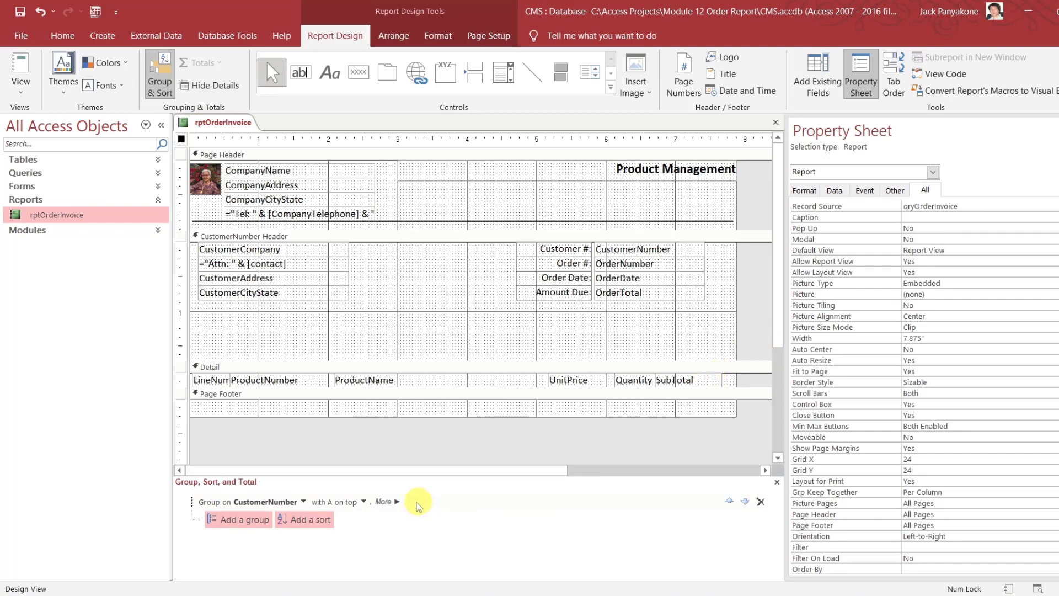
click(396, 502)
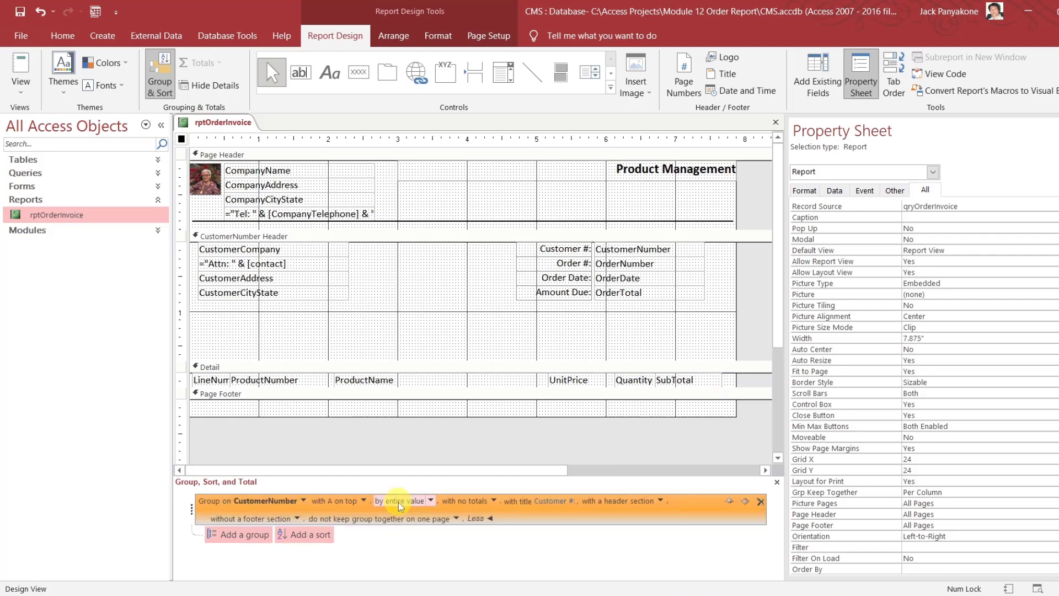
click(296, 518)
click(273, 538)
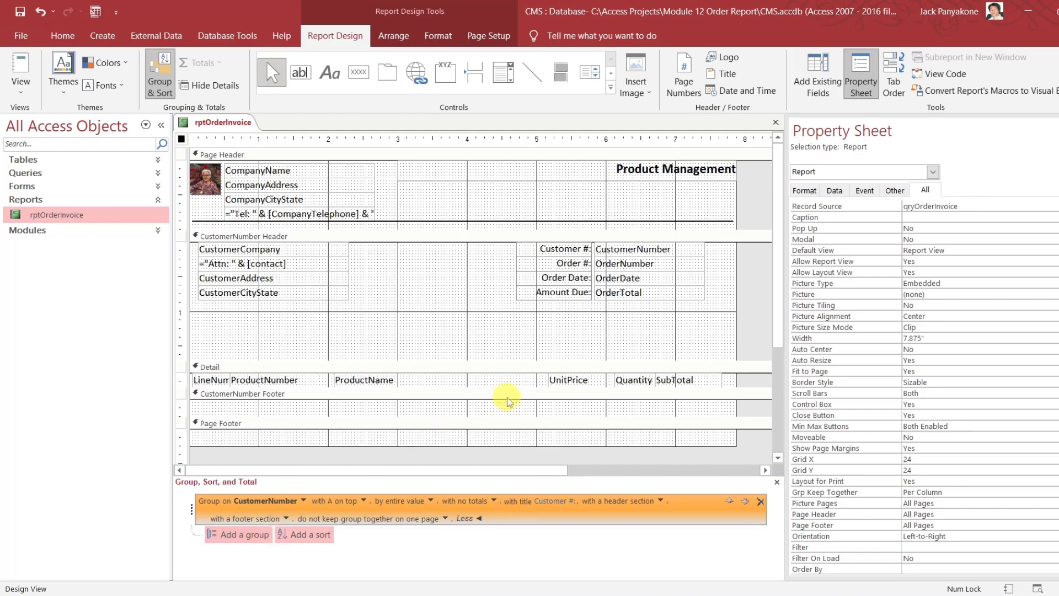
Copy the Detail SubTotal text box into the CustomerNumber Footer and place it directly beneath the original, at about 6.71" from the left edge
click(704, 380)
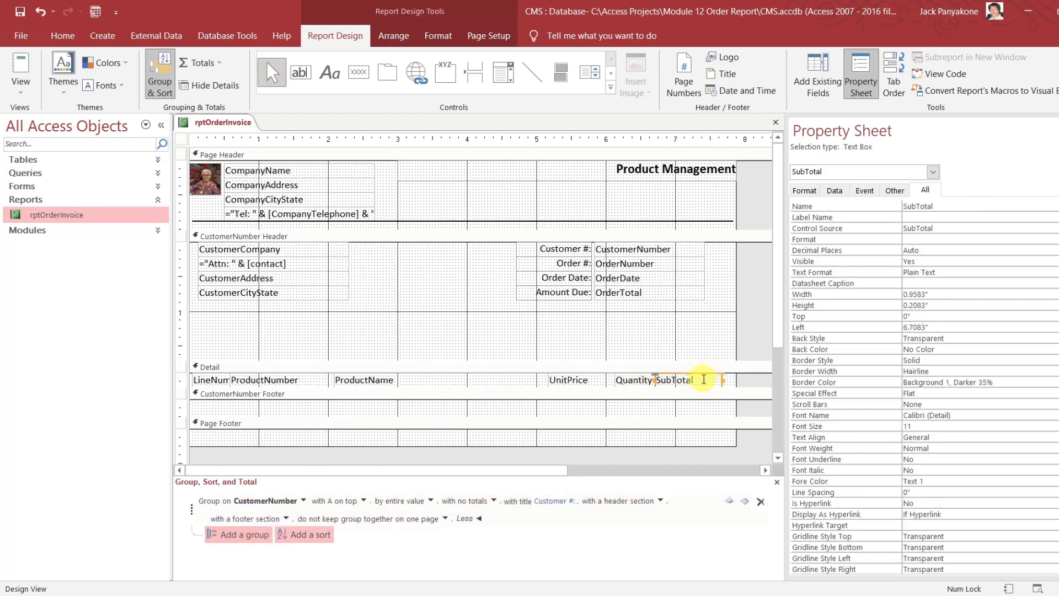
key(ctrl+c)
click(694, 394)
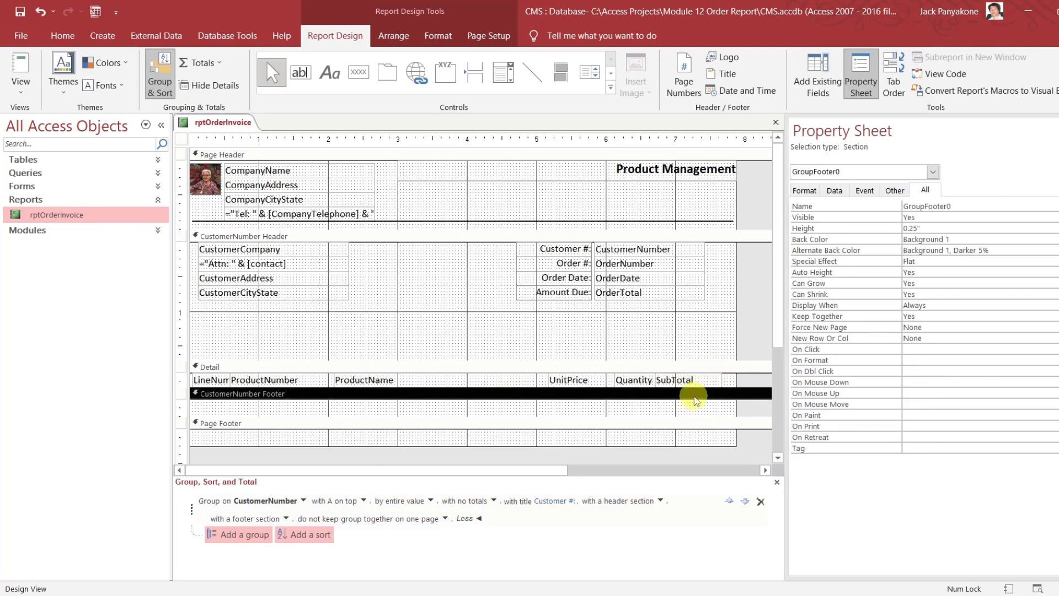
key(ctrl+v)
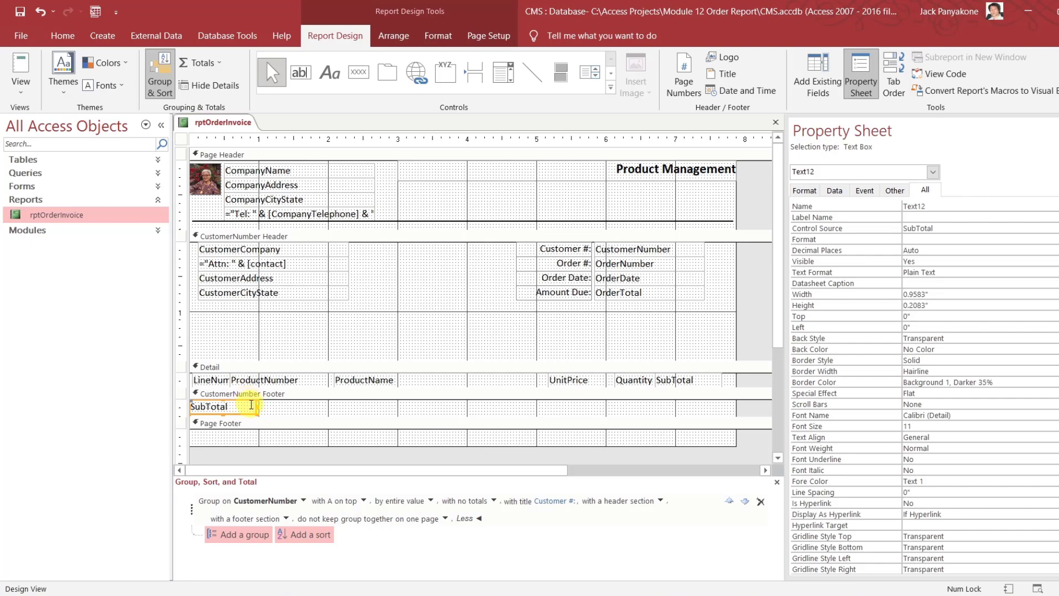
drag(250, 400, 716, 393)
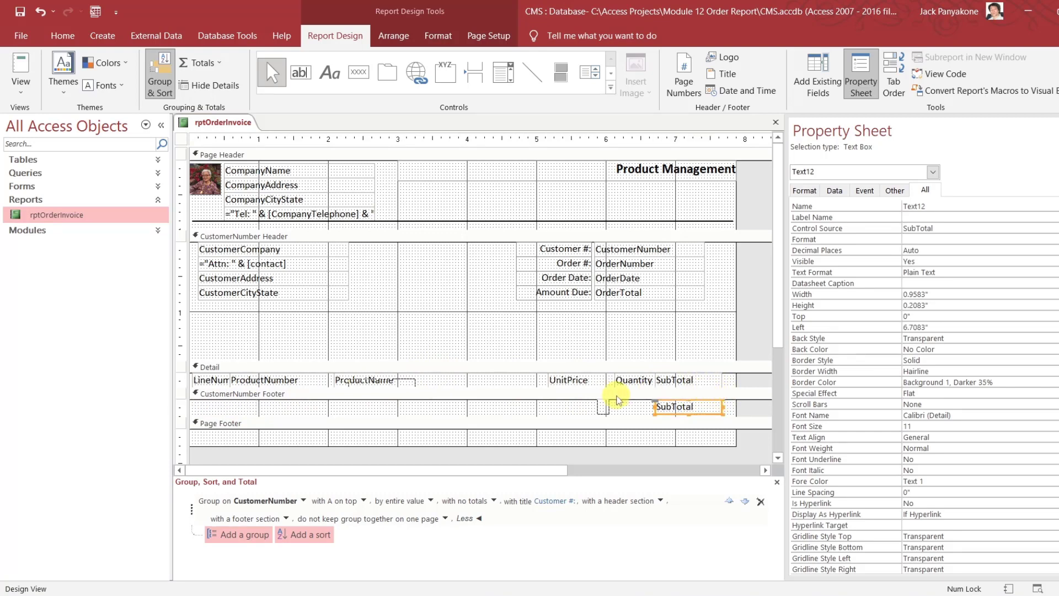
click(569, 409)
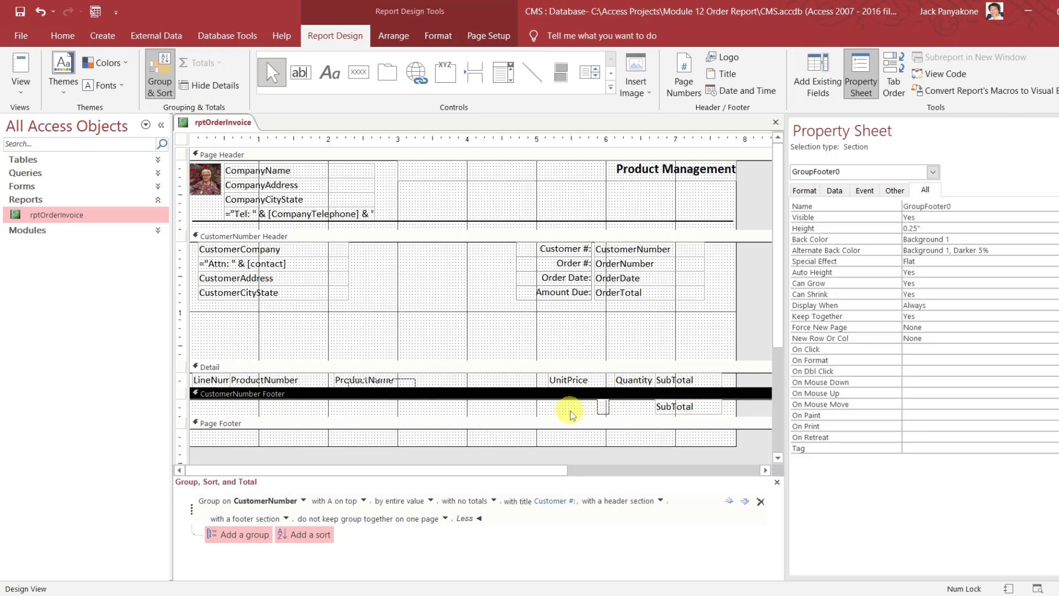
Lower the horizontal line in the Page Header to about 0.92" from the section's top, and select the CustomerNumber Footer section
click(513, 220)
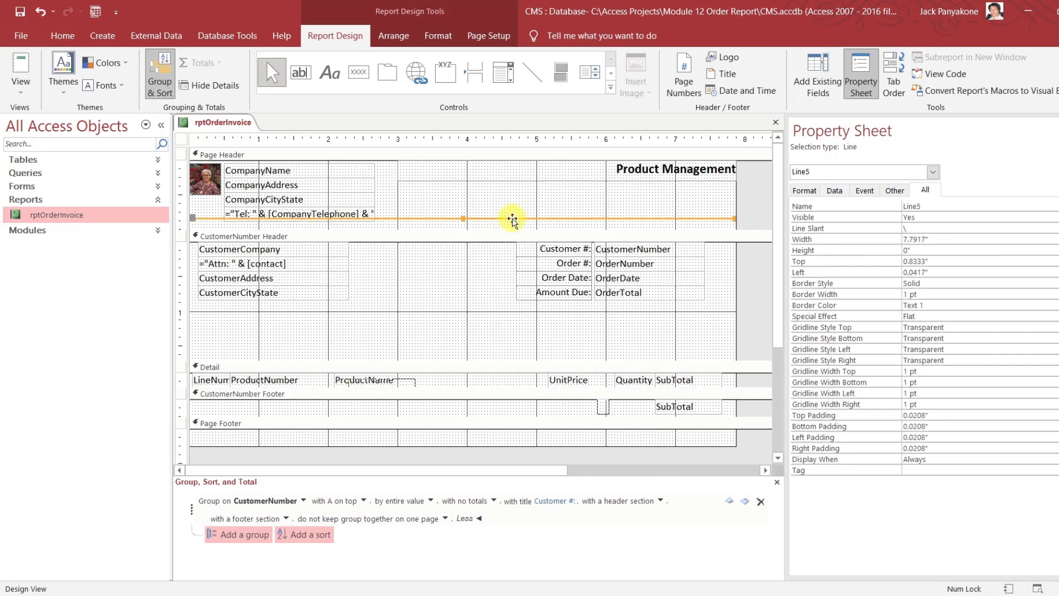
drag(513, 219, 513, 222)
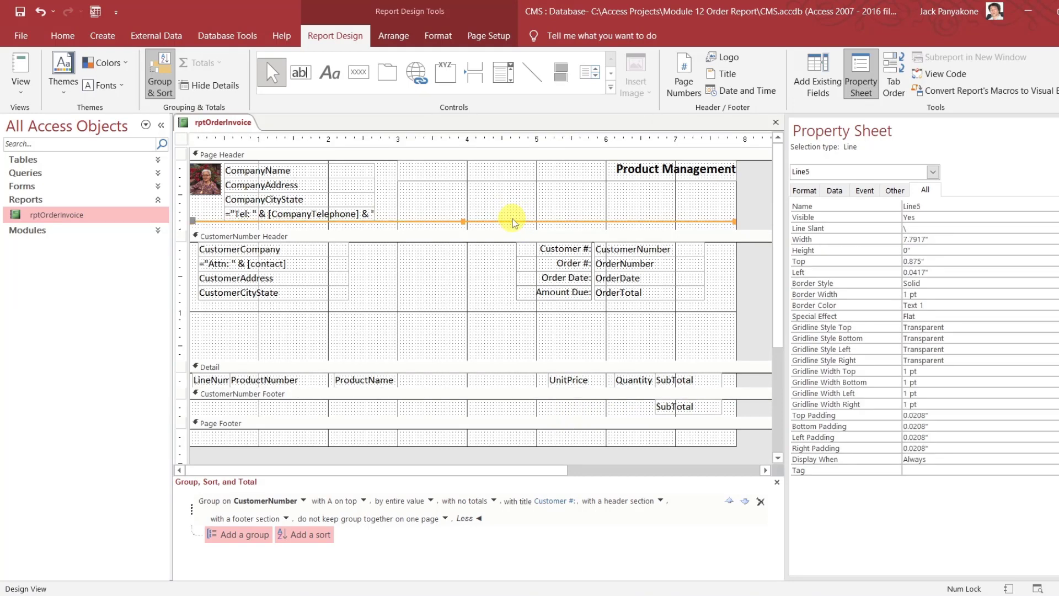
key(Down)
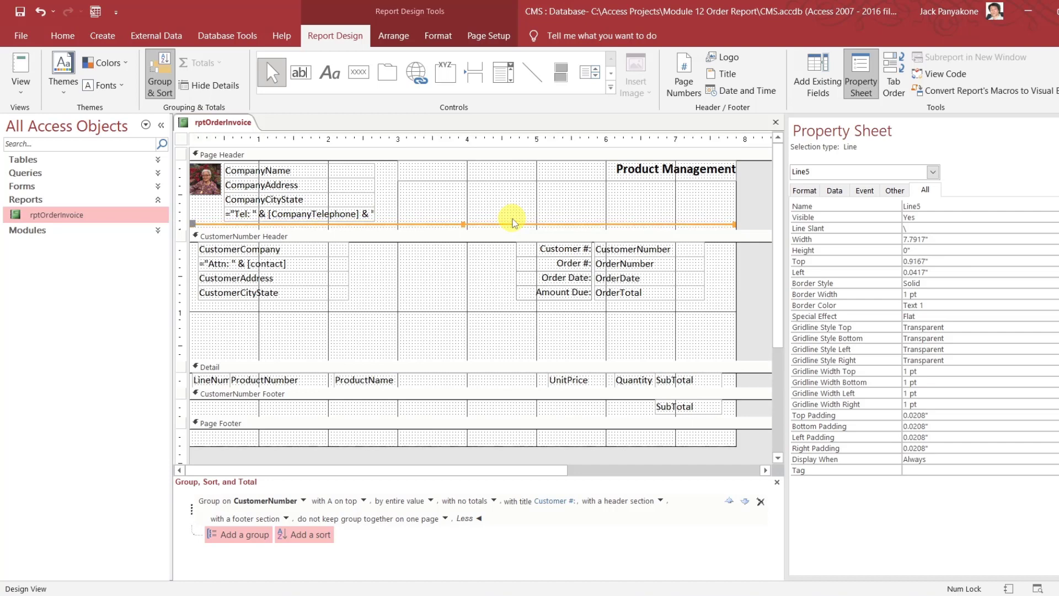
click(469, 393)
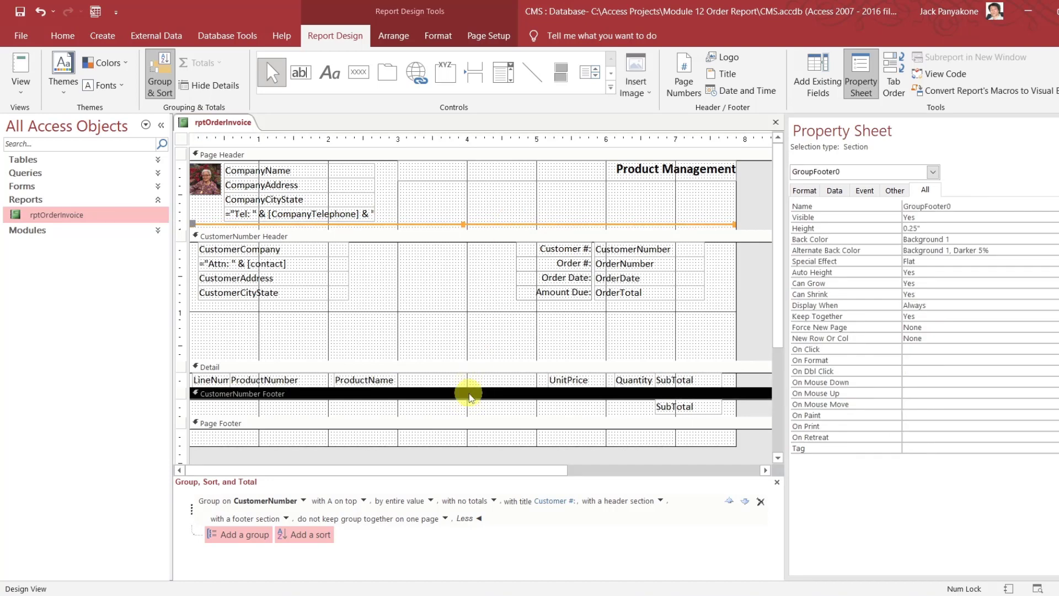
Paste the copied line along the top of the CustomerNumber Footer and set the footer text box's control source to =Sum([SubTotal])
key(ctrl+v)
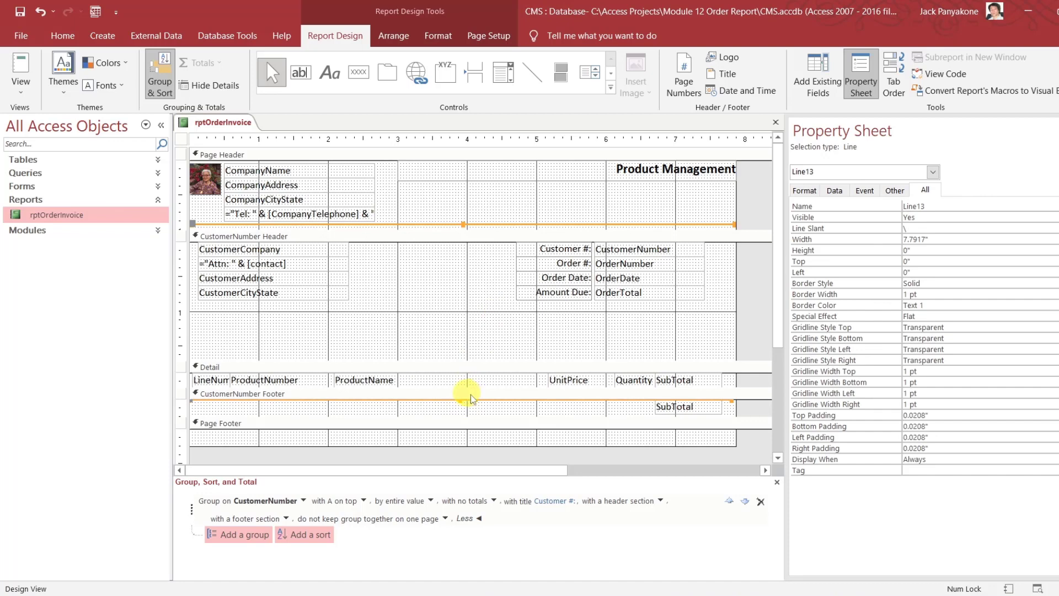
click(695, 409)
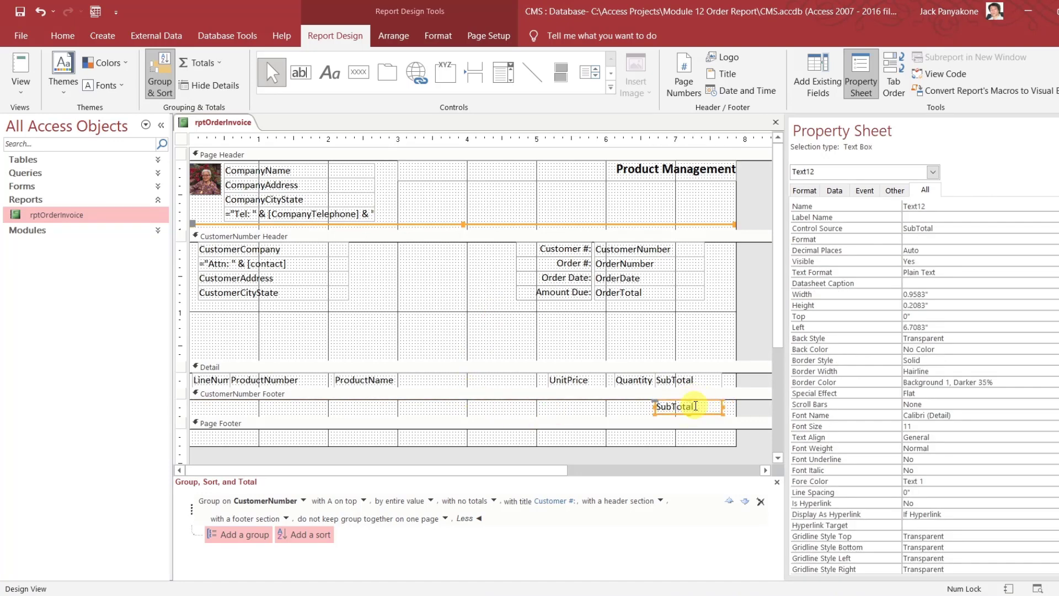
click(949, 228)
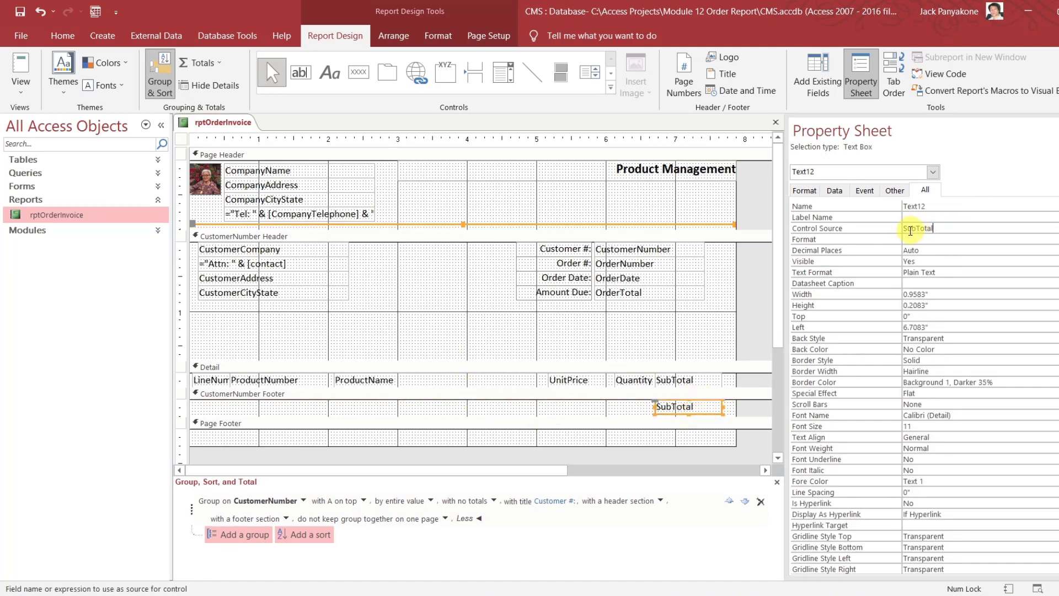
text(=)
text(sum()
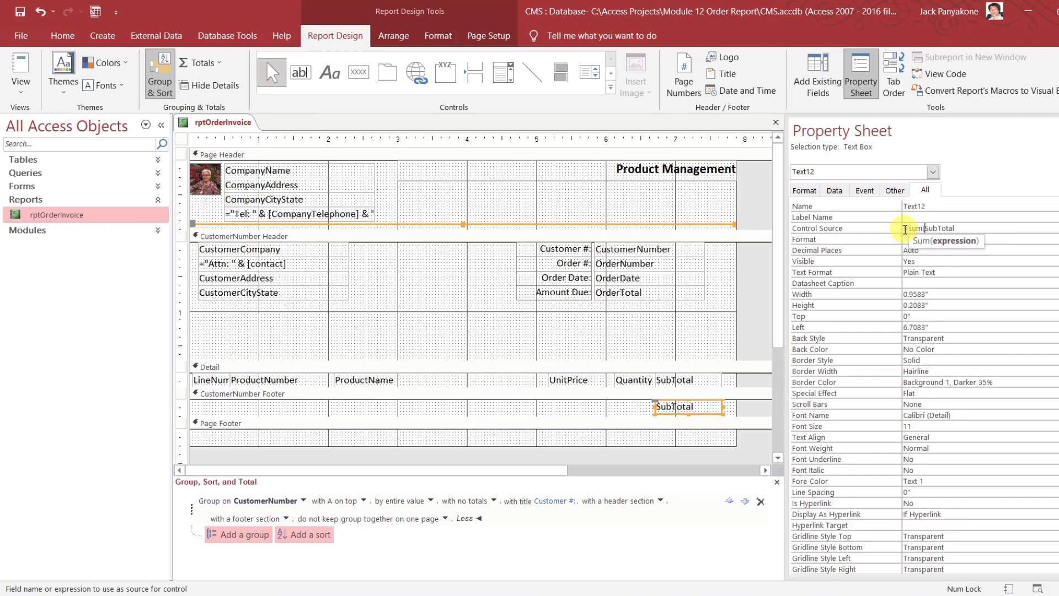
text([)
key(End)
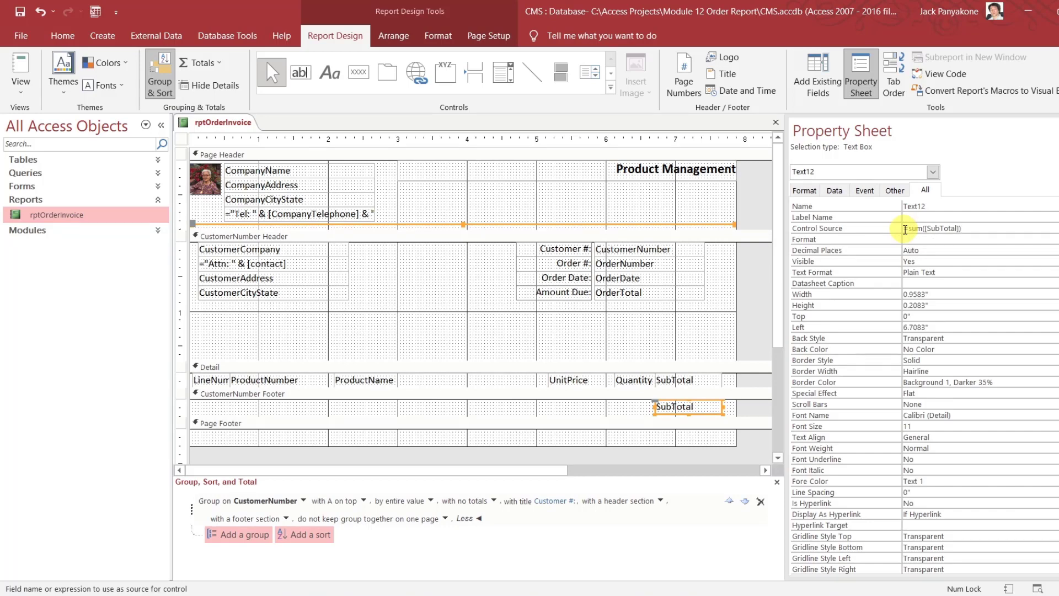
Name the sum text box in the CustomerNumber Footer GrandTotal
key(Up)
key(Up)
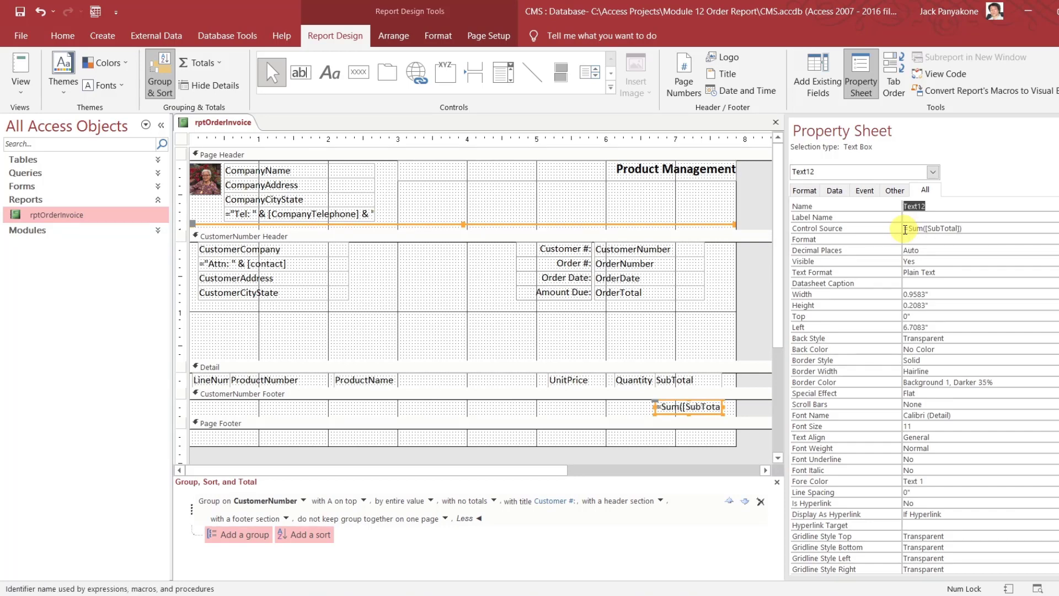
text(GrandTotal)
click(748, 294)
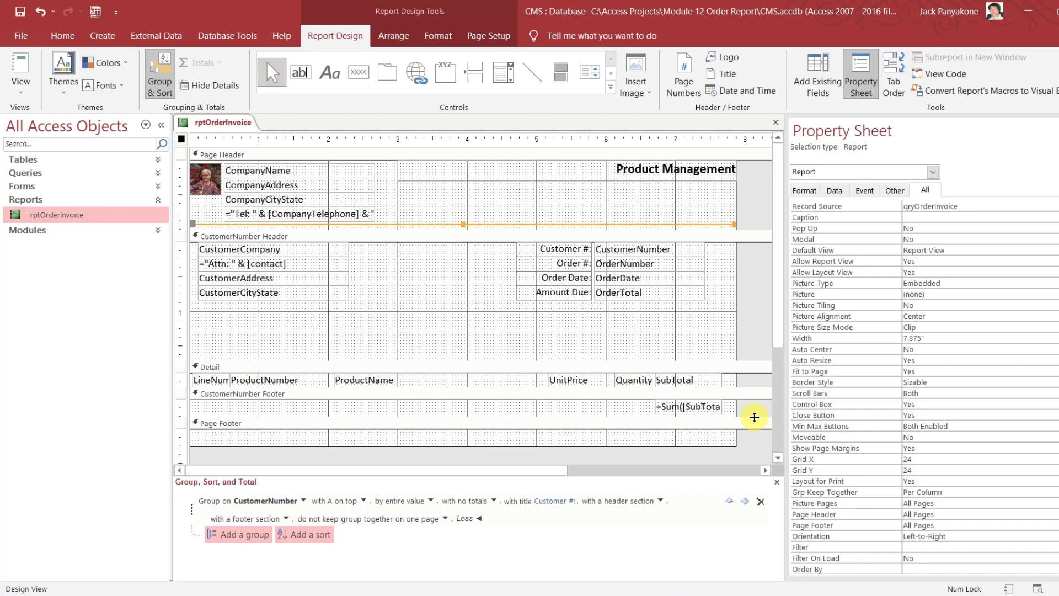
Copy the Amount Due: label within the CustomerNumber Header and place it below the customer fields, about 1.25" down and 0.96" wide
click(543, 290)
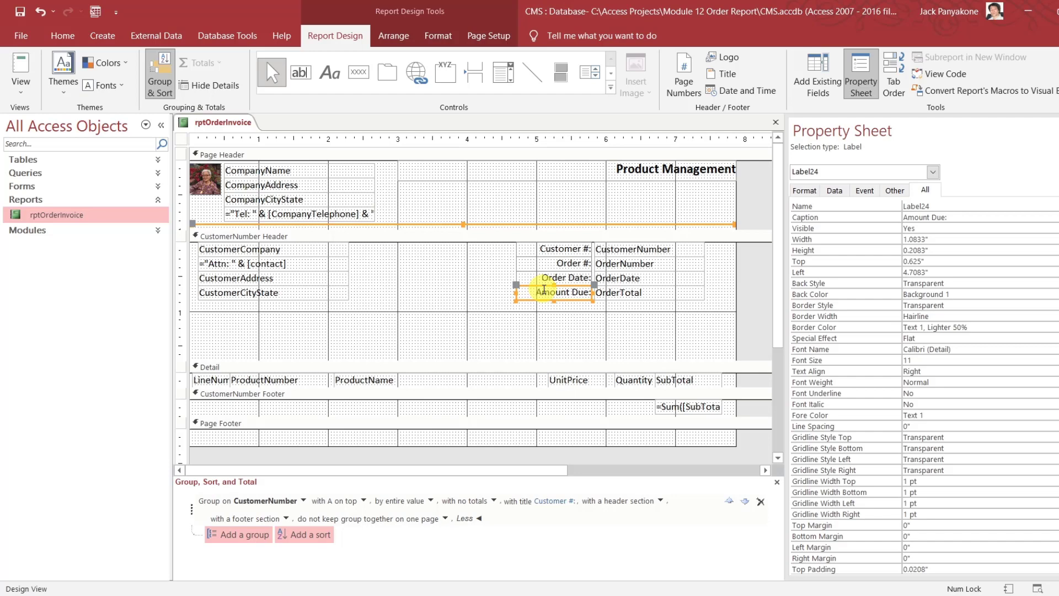
click(391, 237)
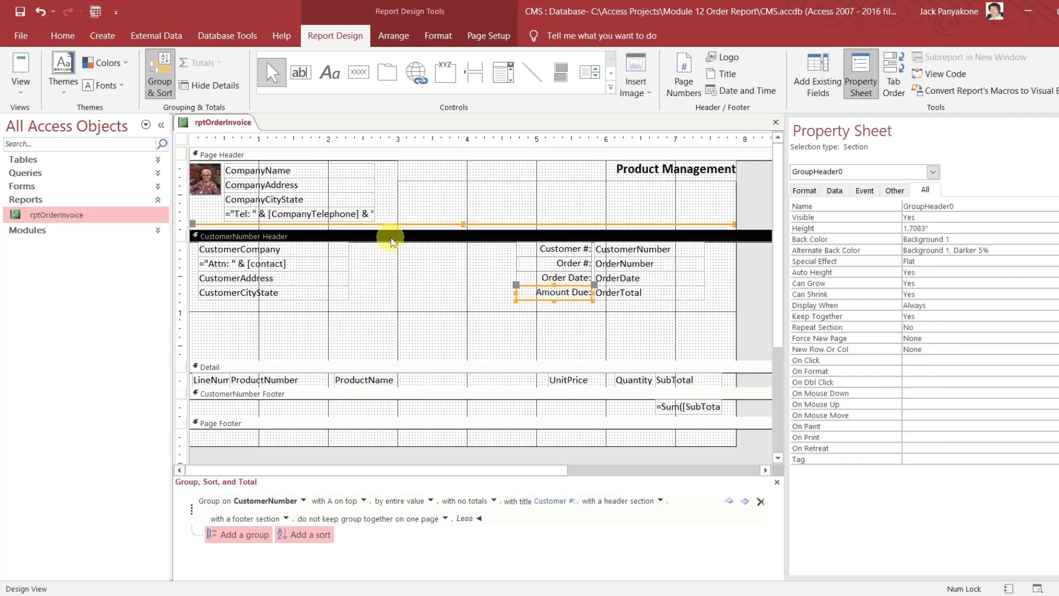
key(ctrl+v)
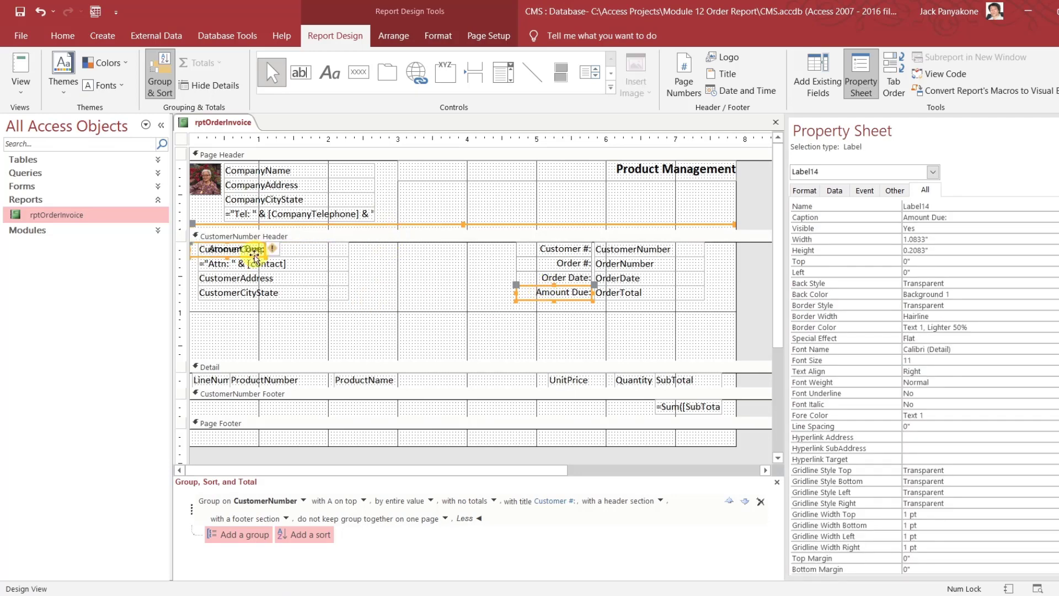
drag(252, 257, 260, 333)
click(239, 338)
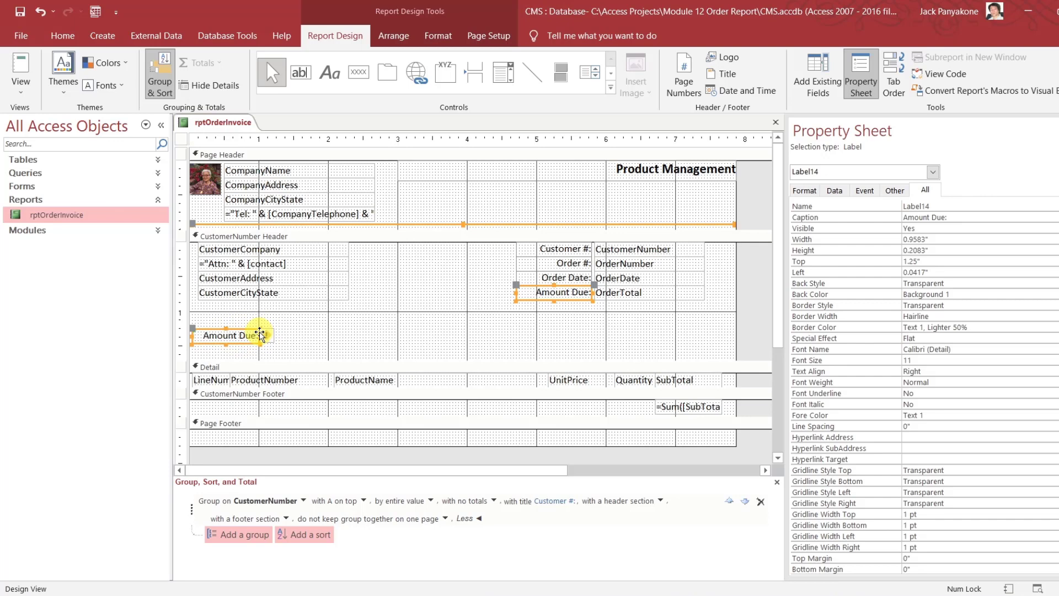
Duplicate the new Amount Due: label six times in one row across the lower part of the CustomerNumber Header
key(ctrl+c)
key(ctrl+v)
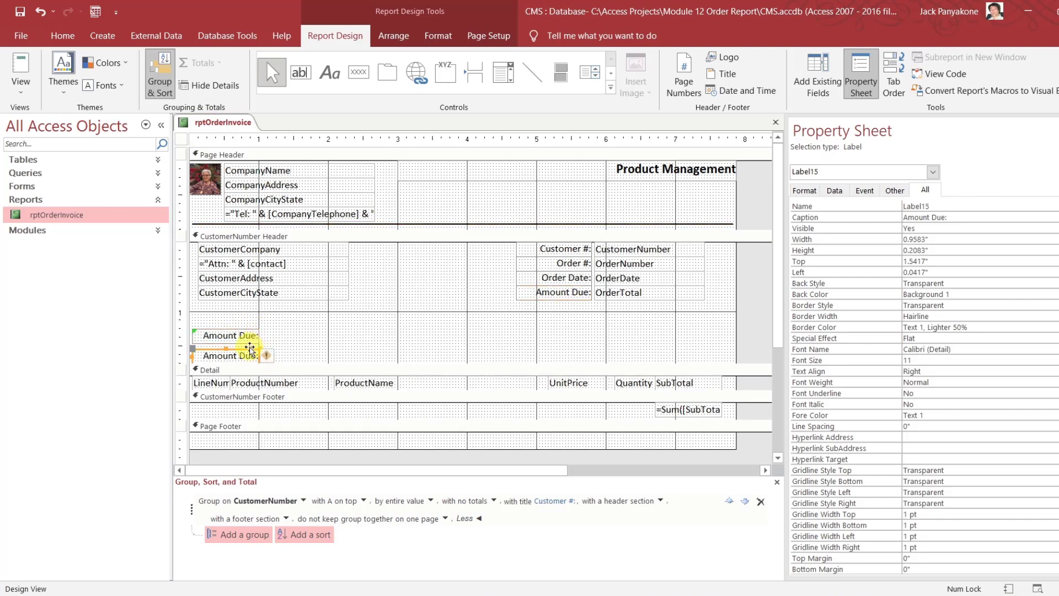
drag(263, 349, 324, 332)
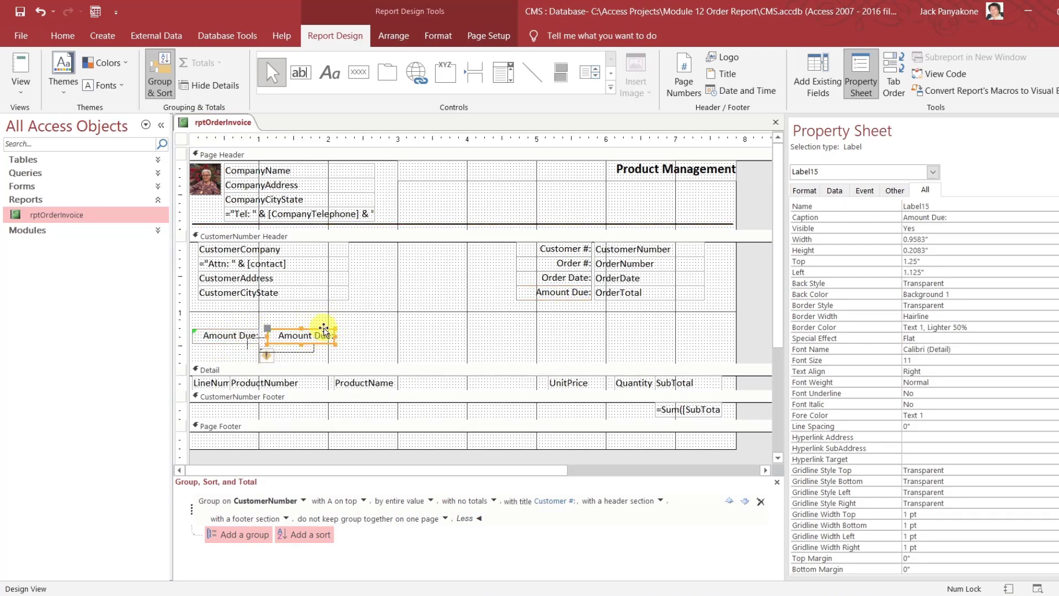
key(ctrl+v)
key(ctrl+v)
key(ctrl+v)
key(ctrl+v)
key(ctrl+v)
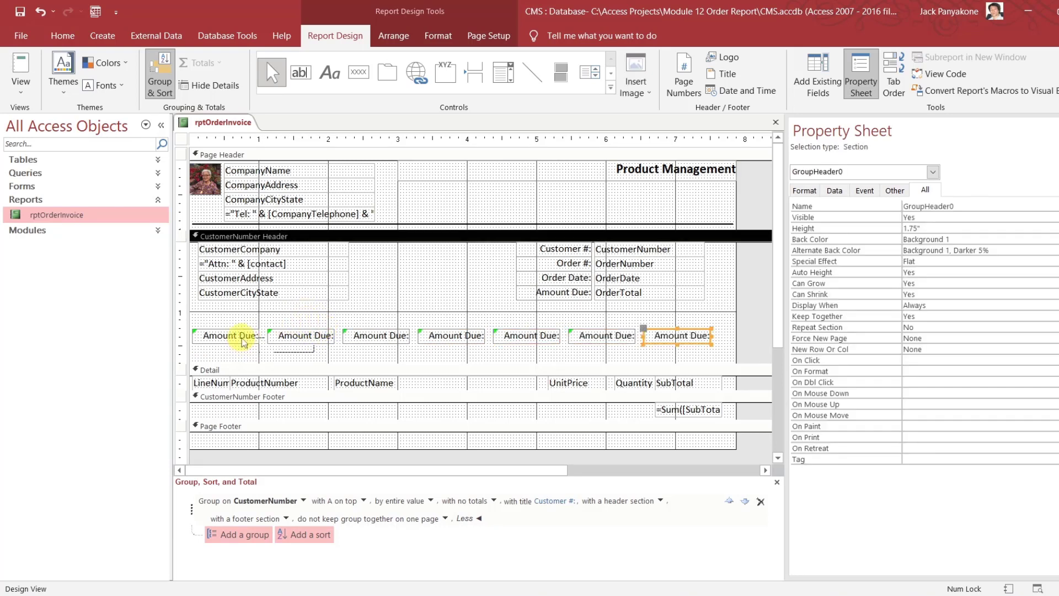
Change the captions of the first two labels in the new row to Line and Product #:
click(259, 336)
click(260, 337)
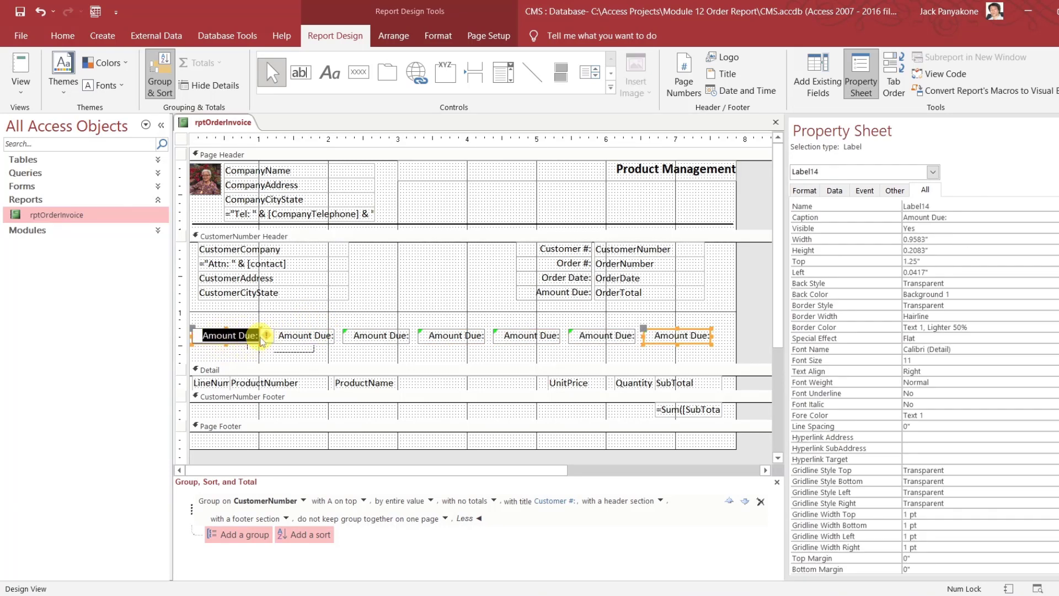
text(Line)
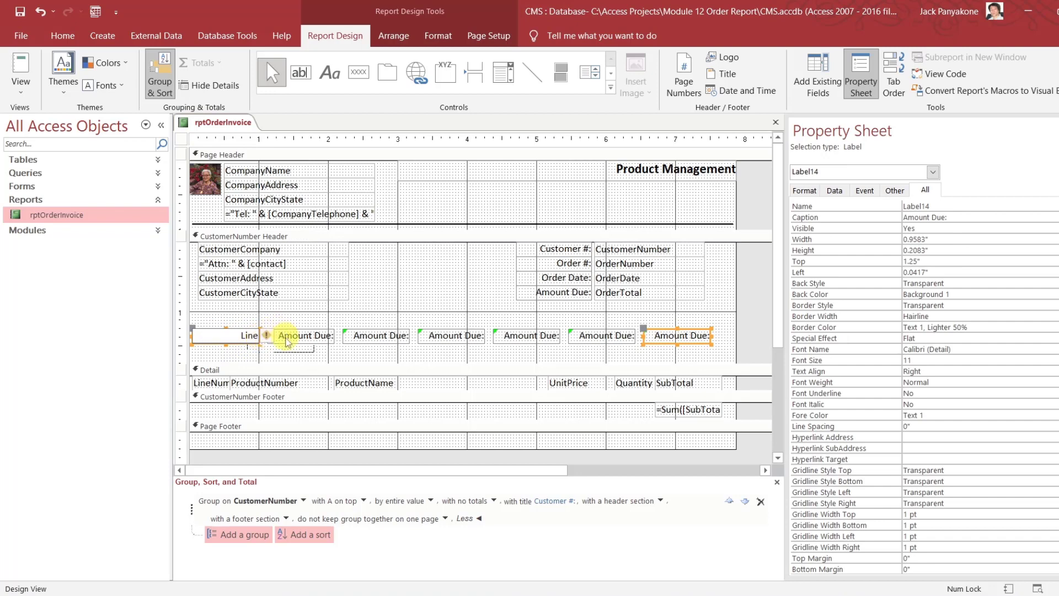
click(279, 336)
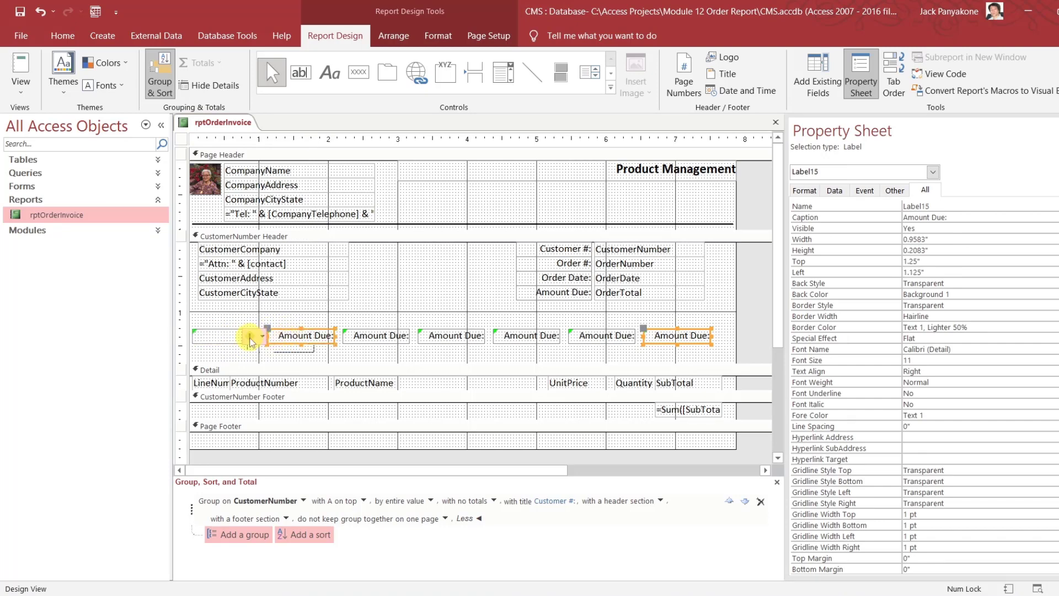
double_click(301, 335)
drag(300, 335, 328, 333)
text(Produ:)
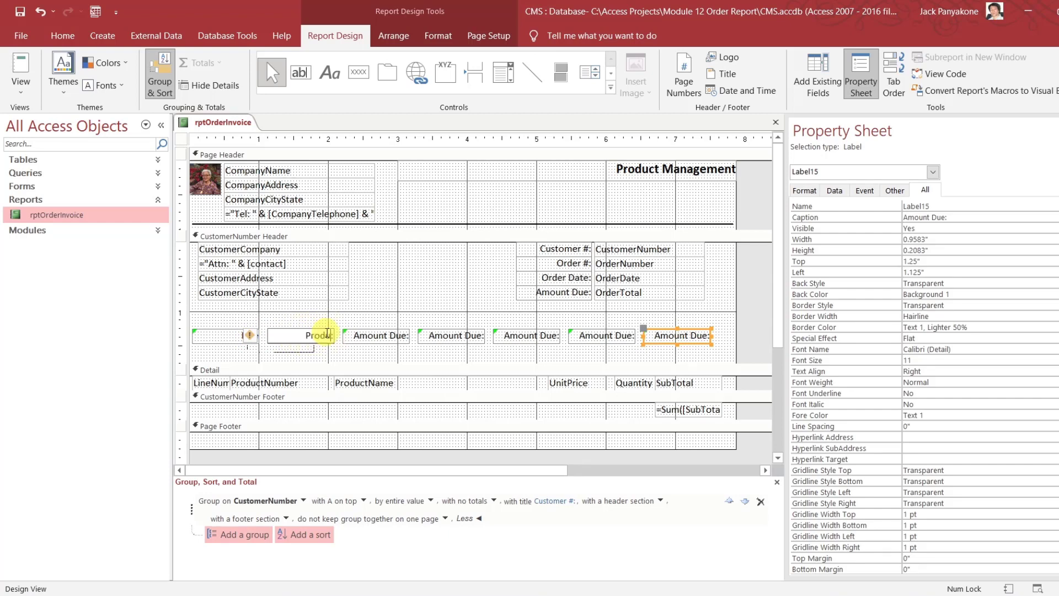
text(ct:)
text( #)
click(379, 338)
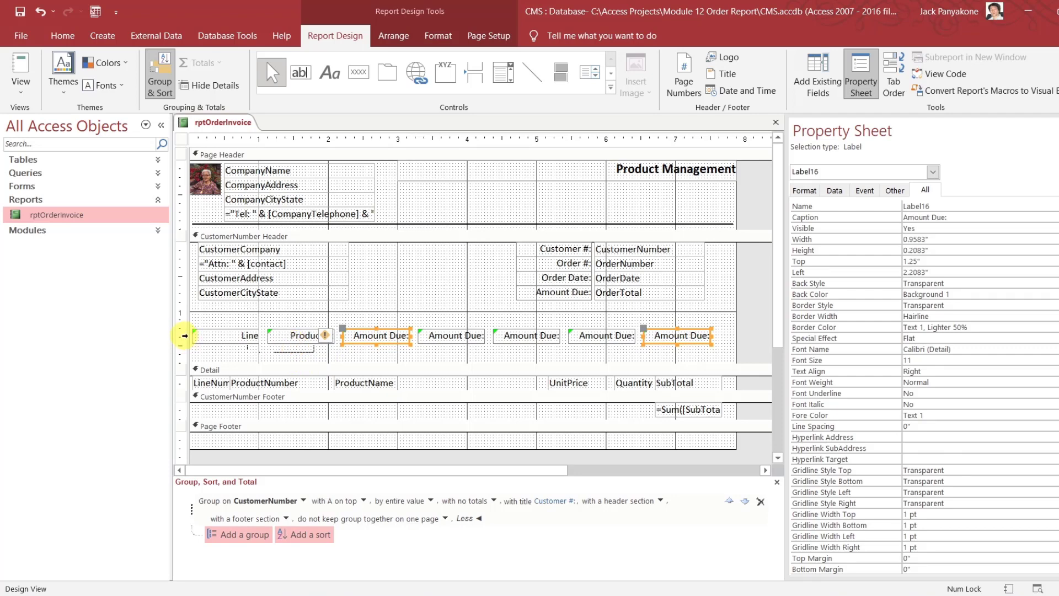
Narrow the Line label to about 0.54" so it matches the LineNumber text box in the Detail section
click(253, 337)
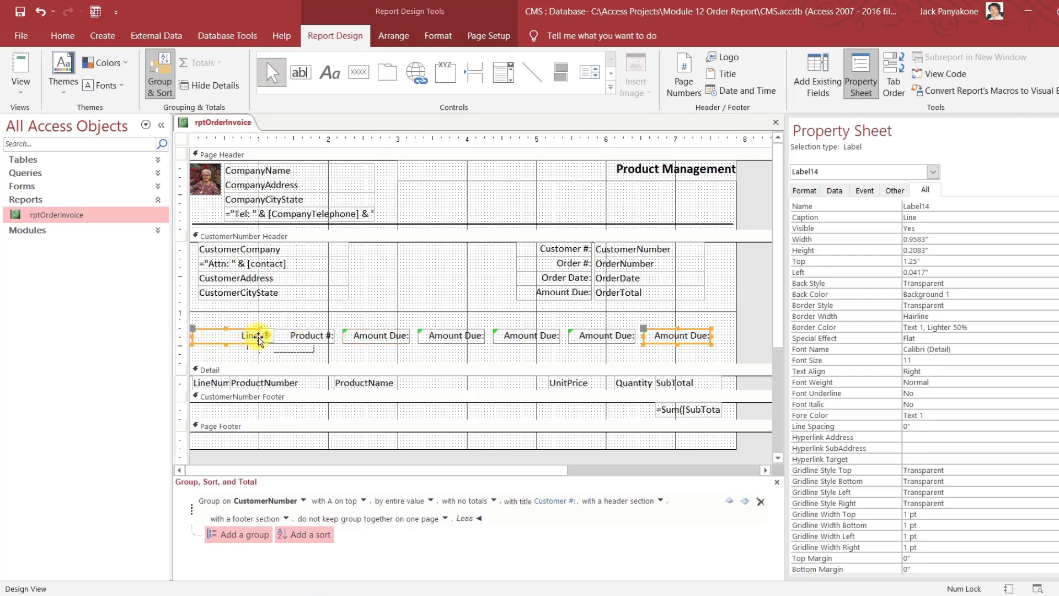
drag(258, 335, 231, 335)
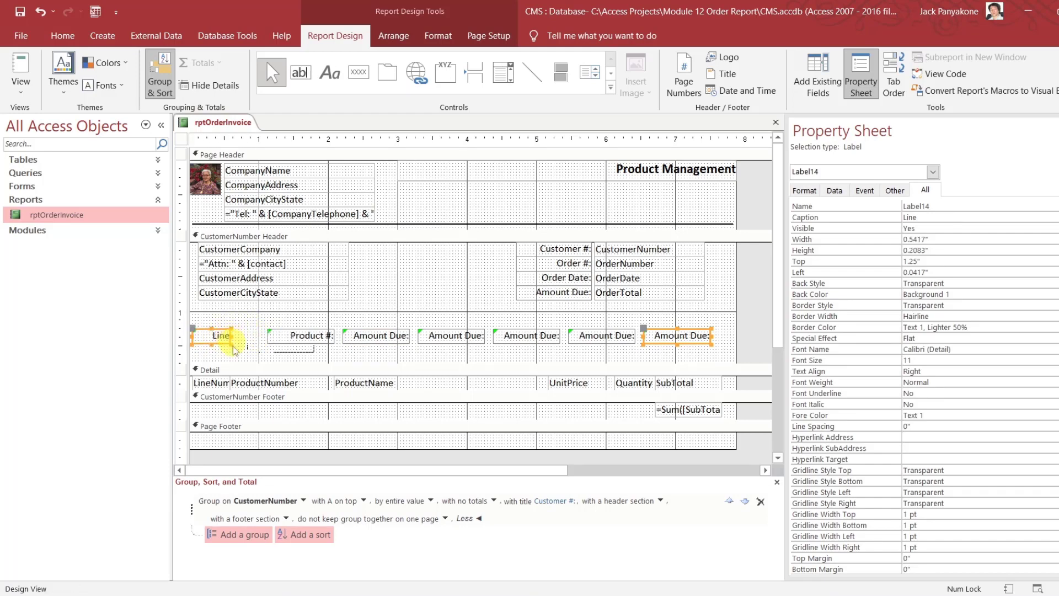
click(231, 367)
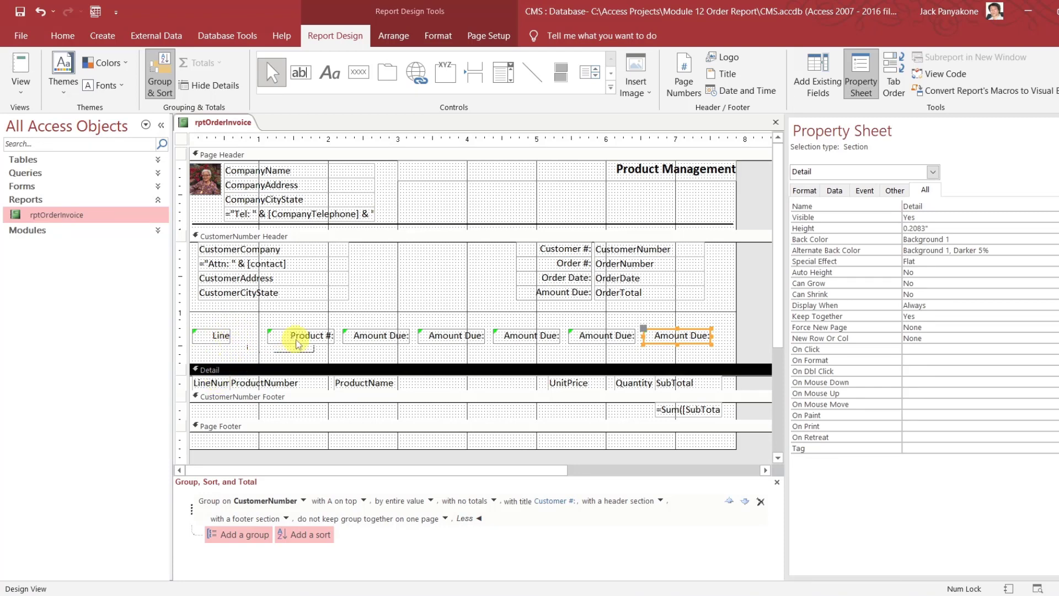
Move the Product #: label above ProductNumber, about 0.58" from the left edge, and shrink the CustomerNumber Header to about 1.46" high
drag(295, 337, 261, 341)
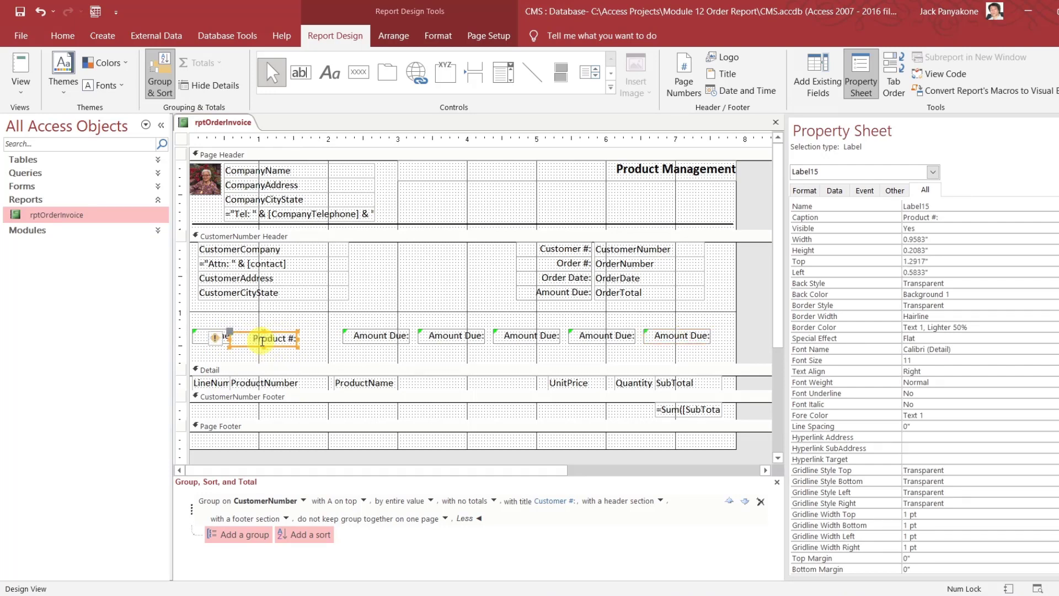
click(284, 356)
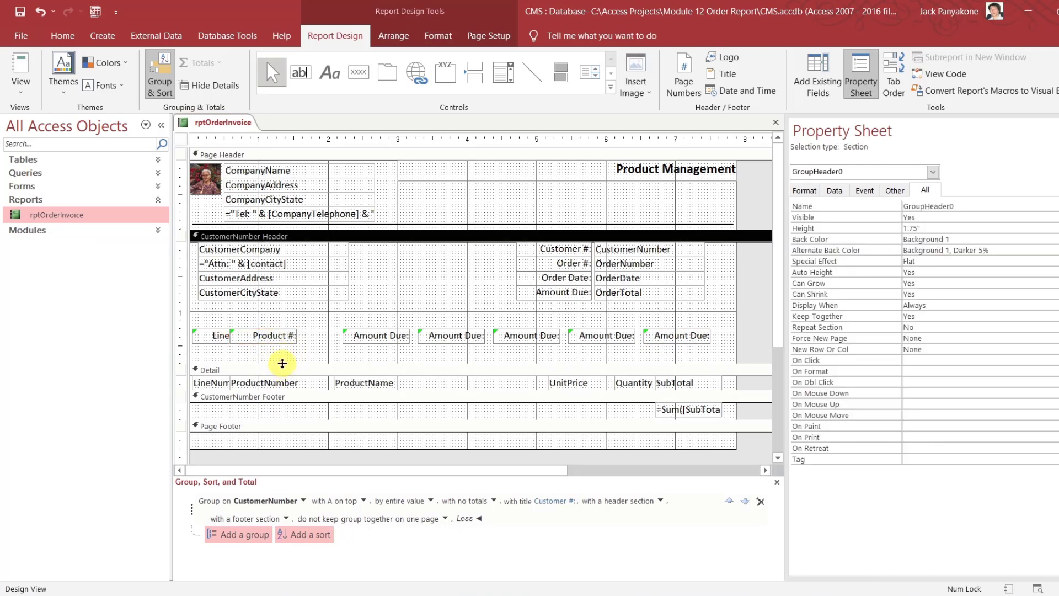
drag(282, 364, 284, 343)
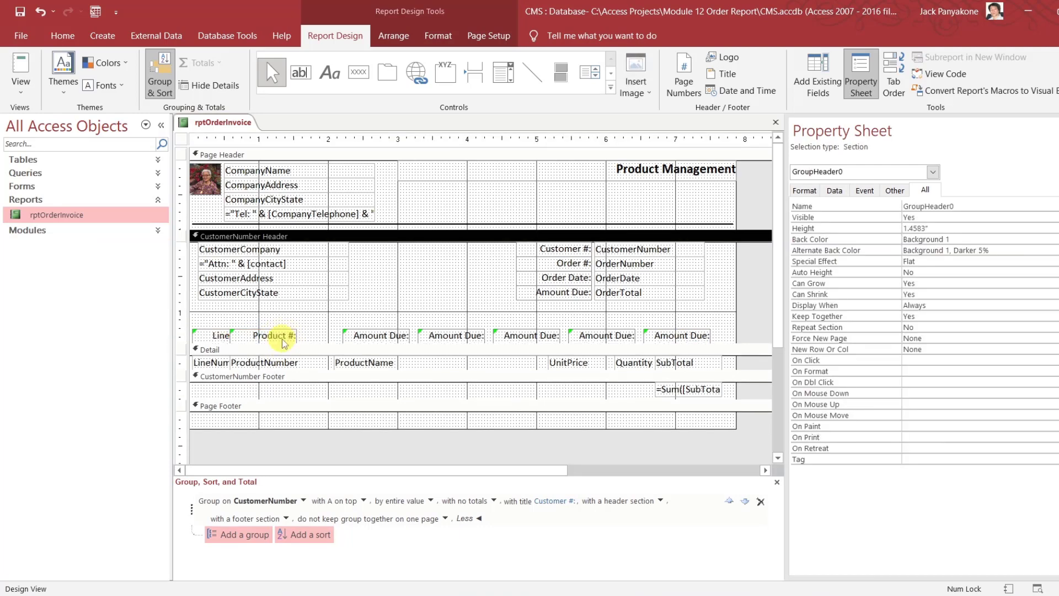
Move the third column label above ProductName, about 2.08" from the left edge, and delete the last label in the row
click(355, 335)
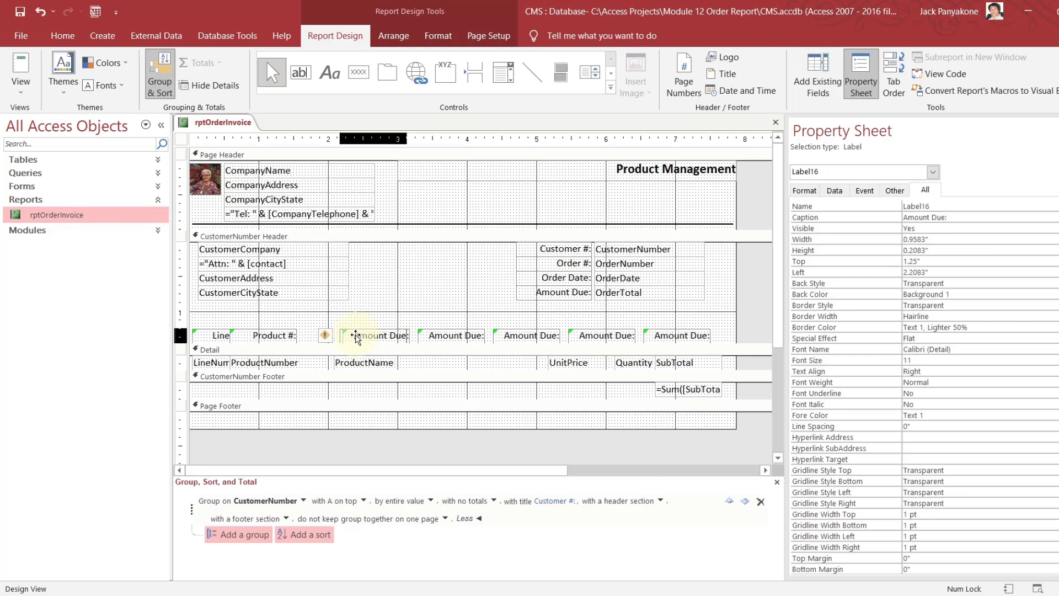
drag(356, 337, 345, 337)
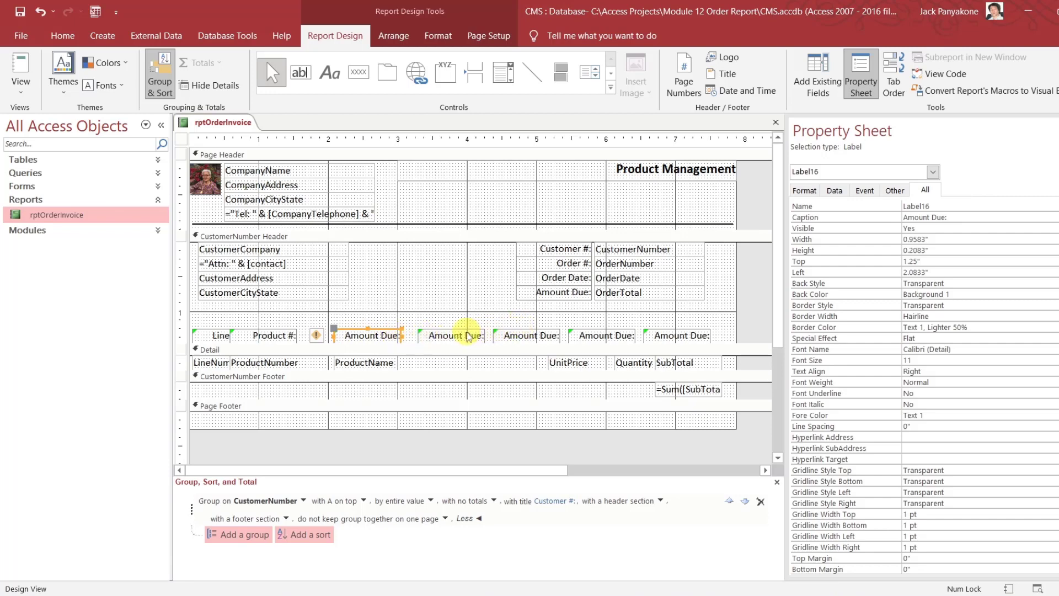
click(698, 335)
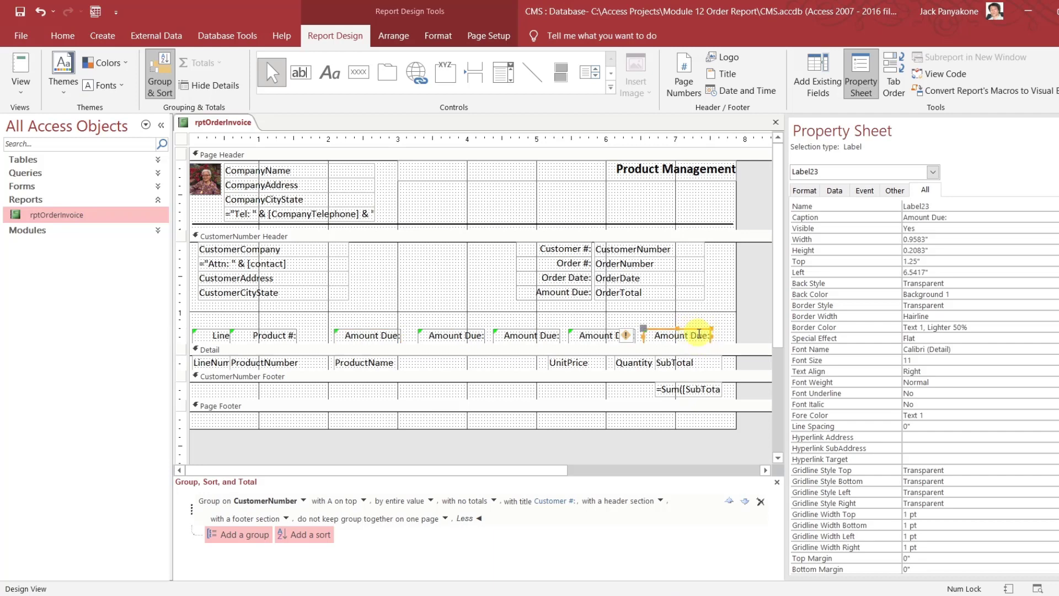
key(Delete)
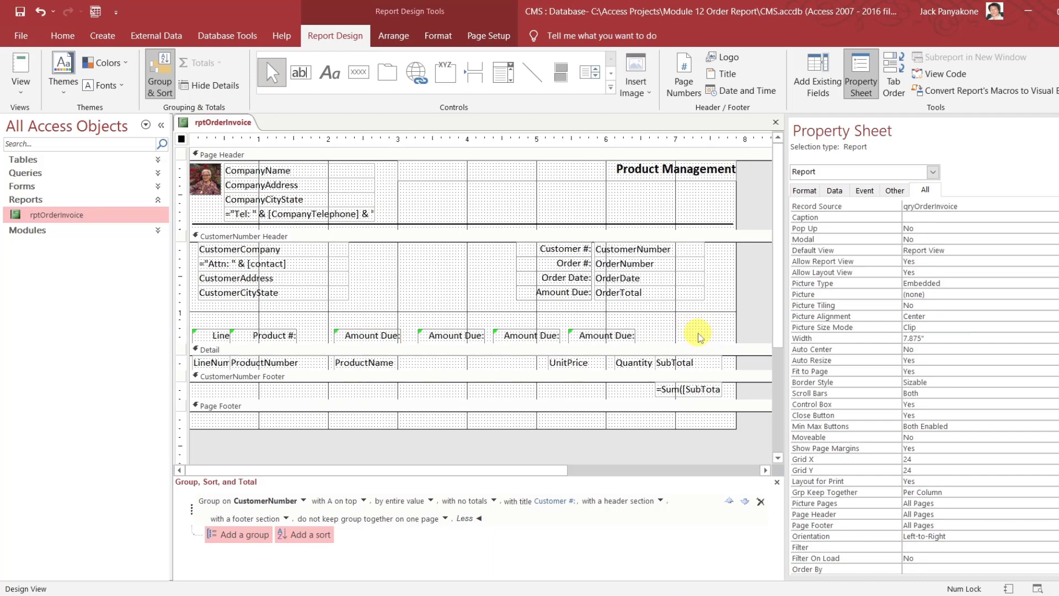
Place the three remaining Amount Due: labels above UnitPrice, Quantity and SubTotal, narrowing the Quantity one to about 0.58"
drag(618, 337, 706, 335)
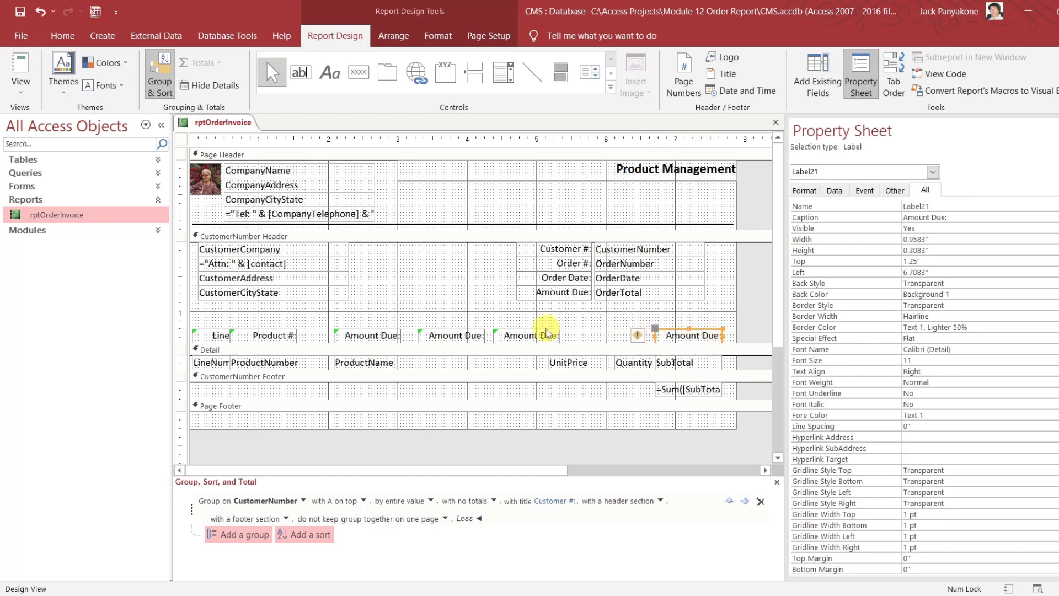
drag(545, 335, 614, 333)
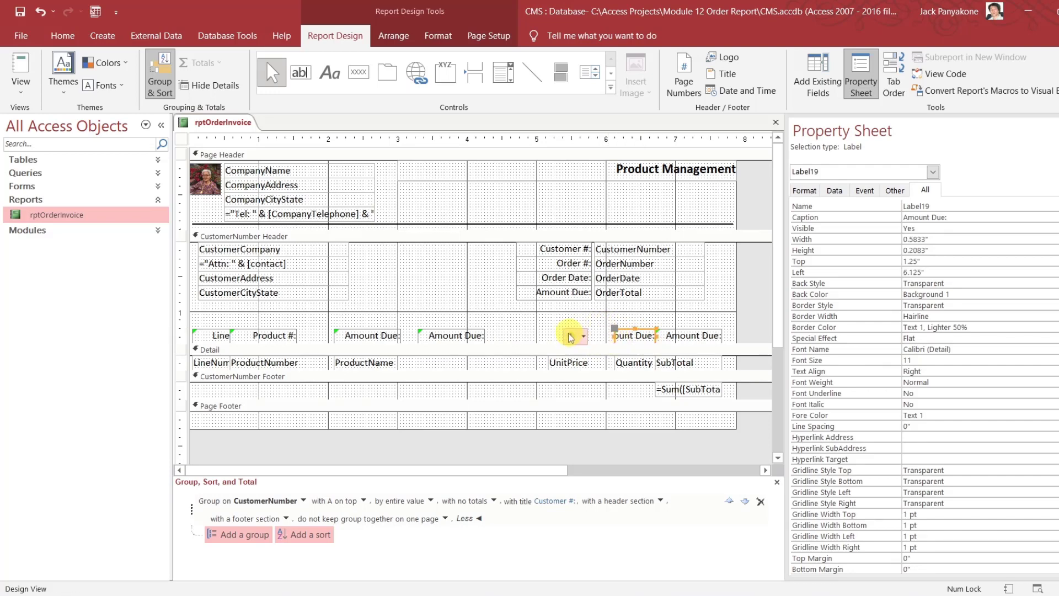
click(540, 334)
drag(462, 335, 593, 337)
click(523, 335)
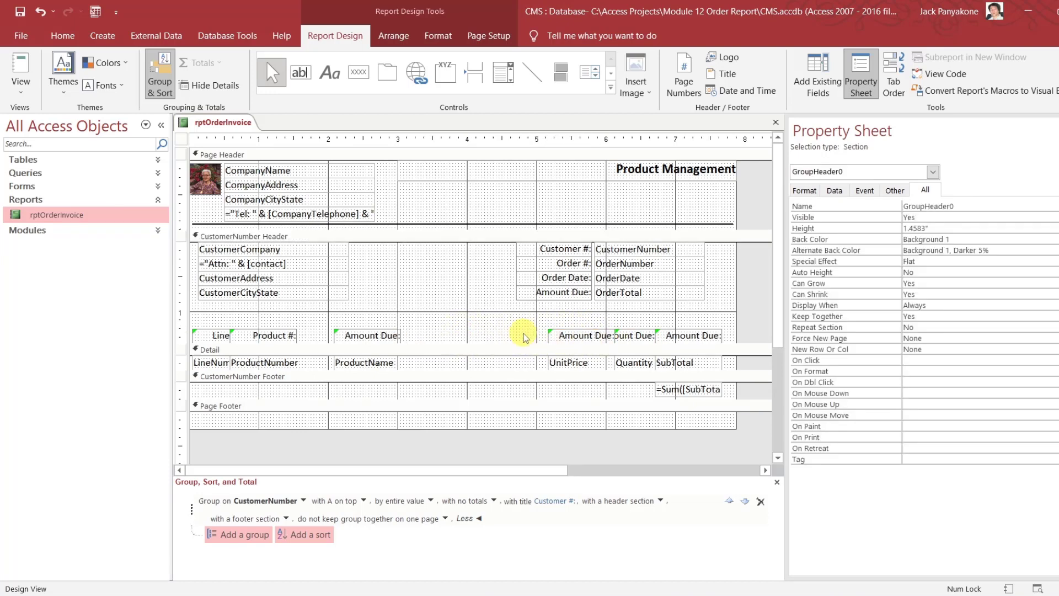
Widen the column label above ProductName to match the width of the ProductName text box
click(394, 339)
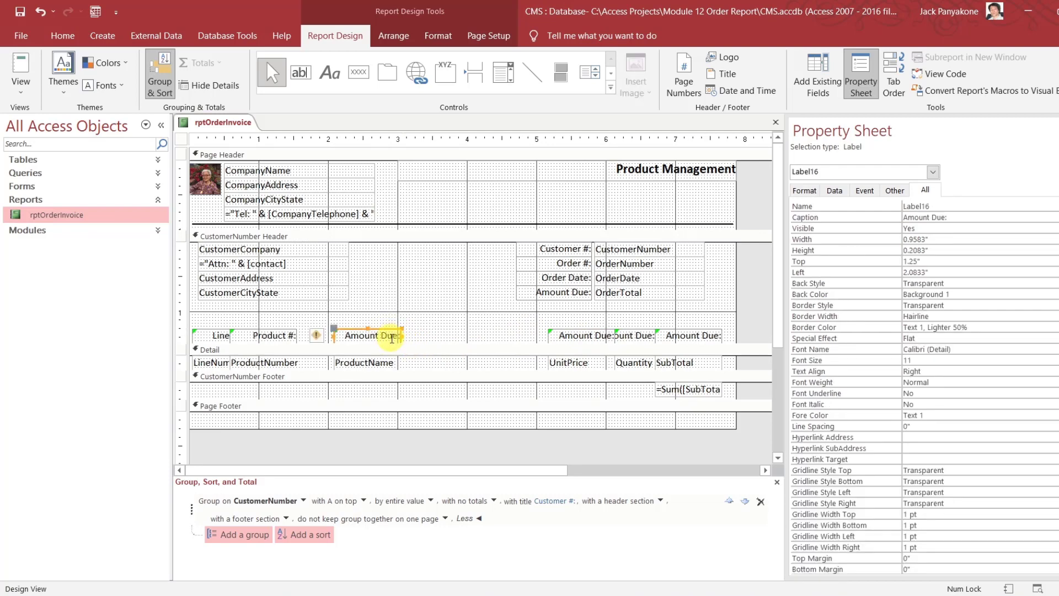
shift+click(394, 363)
right_click(393, 362)
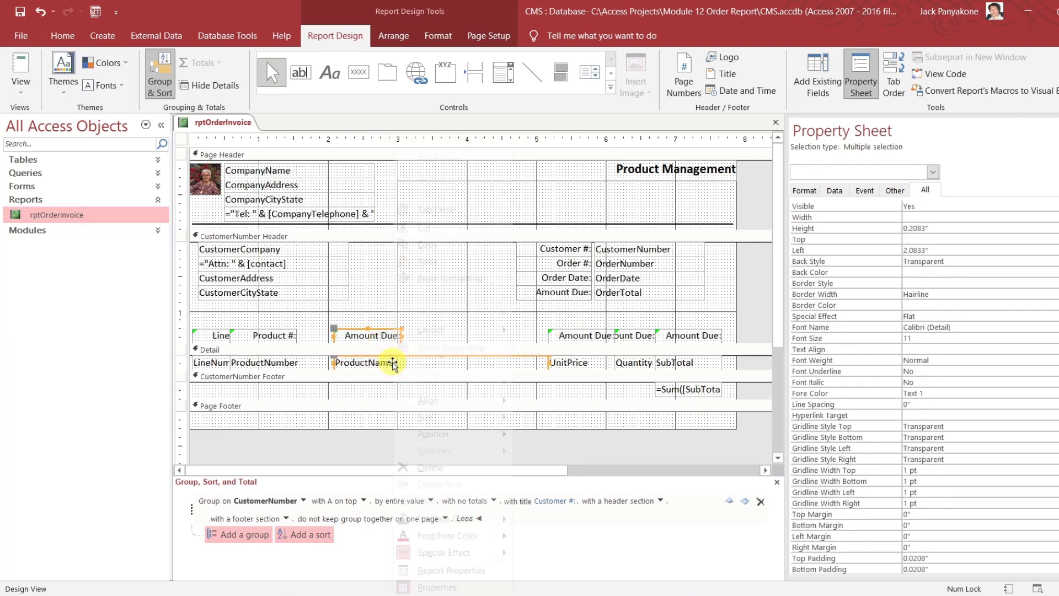
mouse_move(461, 418)
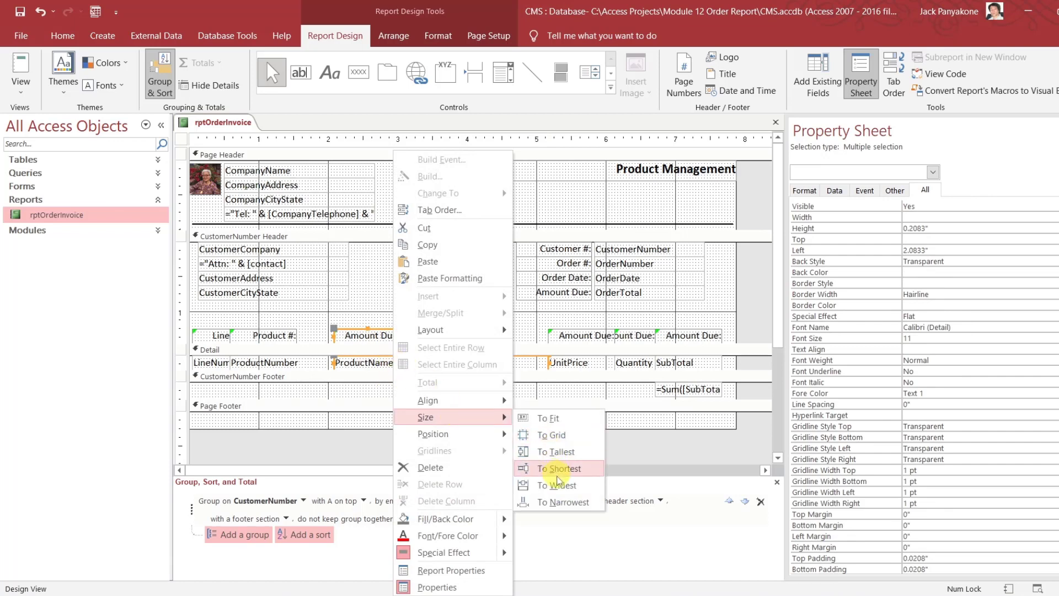
click(557, 476)
Widen the Product #: column label to match the width of the ProductNumber text box
click(287, 336)
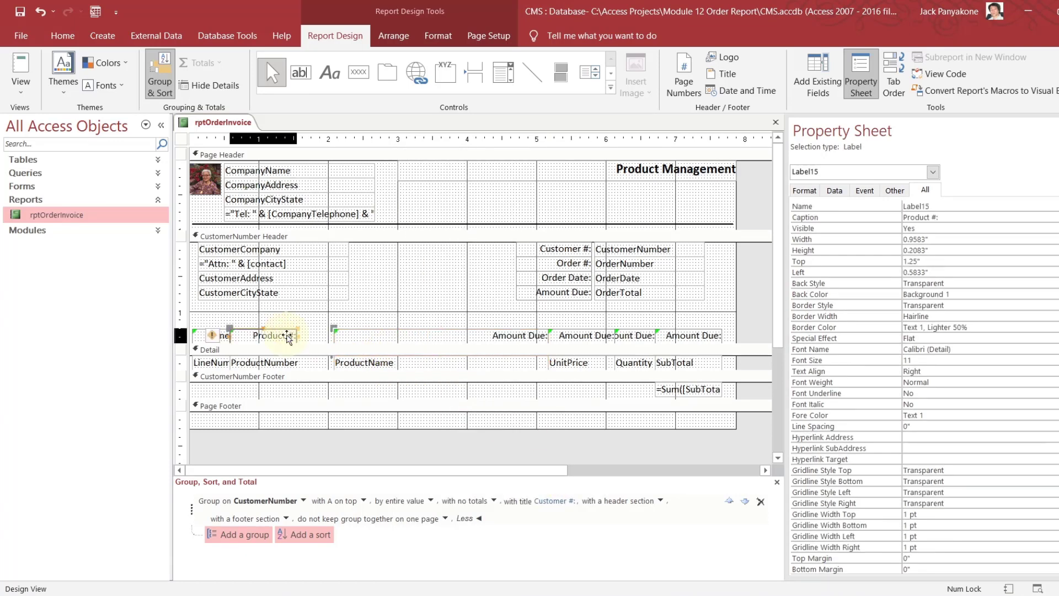
shift+click(286, 361)
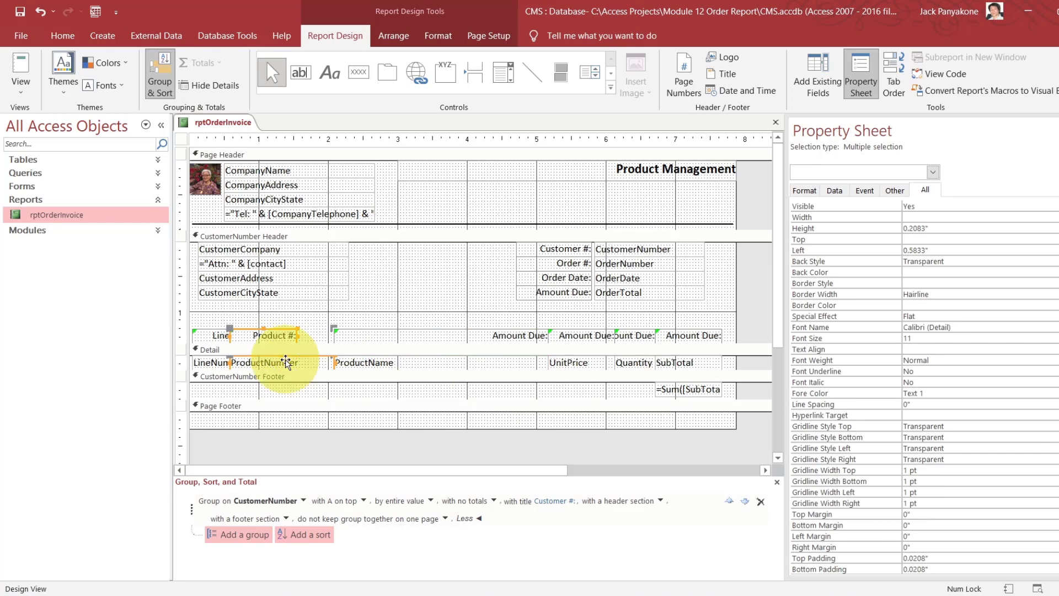
right_click(286, 362)
mouse_move(342, 417)
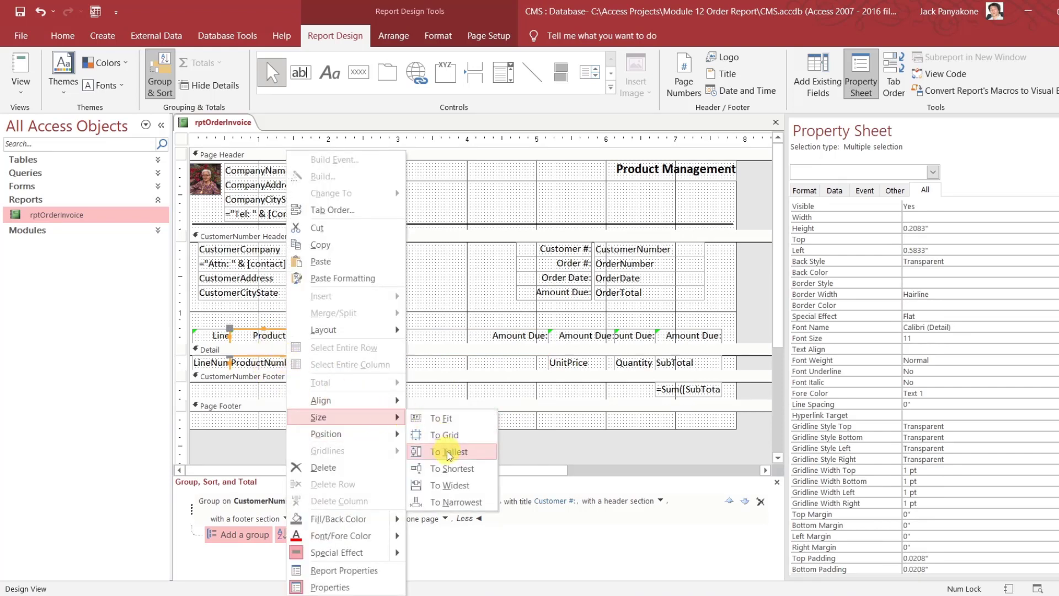
click(444, 485)
Enlarge the CustomerNumber Header to about 1.83" high and draw a rectangle about 7.63" by 0.21" just below the column labels
click(378, 300)
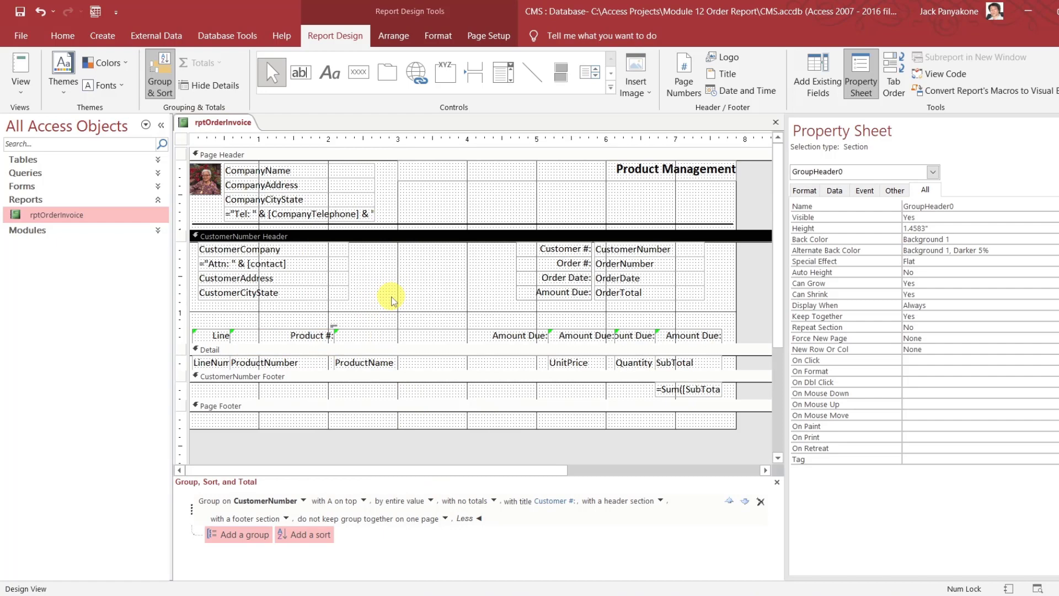
drag(747, 343, 747, 368)
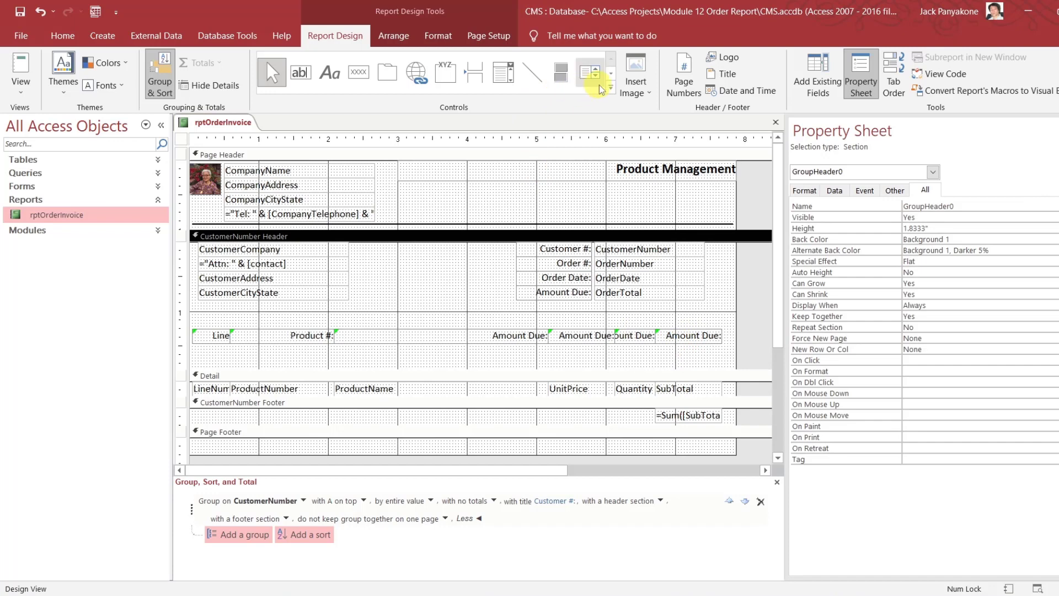
click(610, 73)
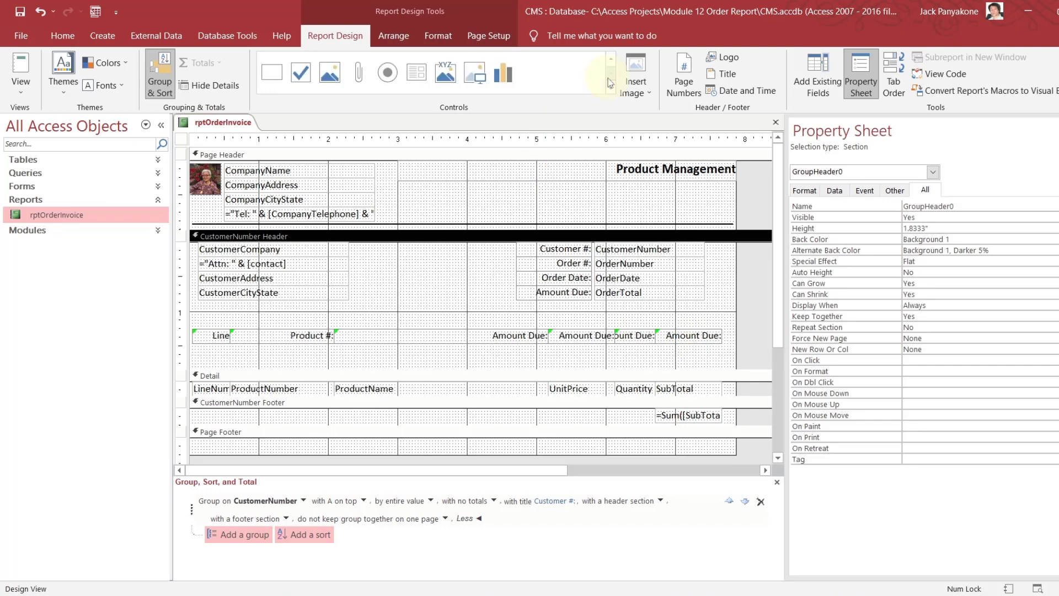
click(273, 74)
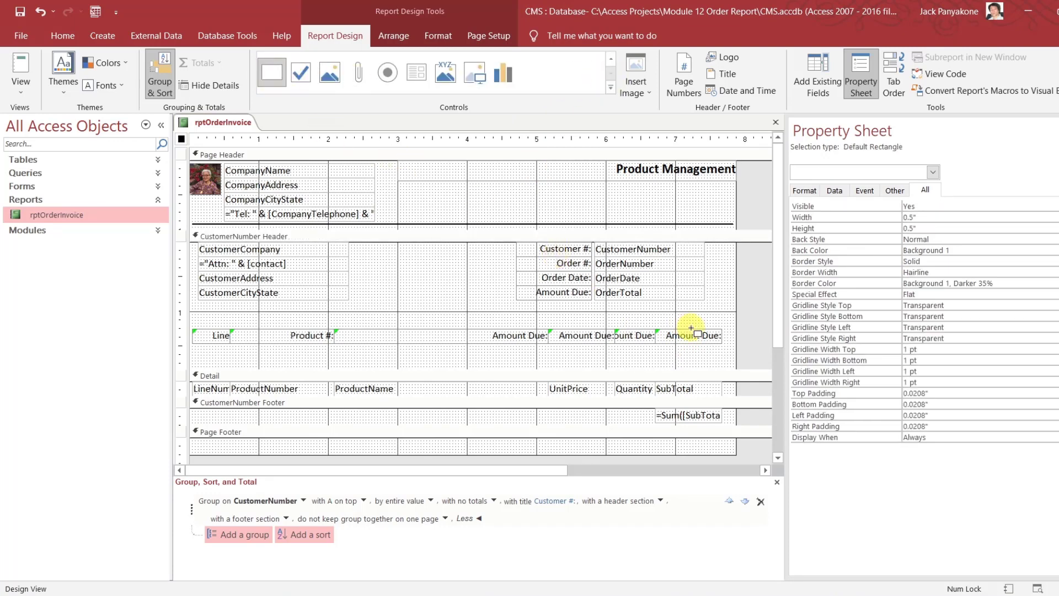
drag(723, 364, 194, 350)
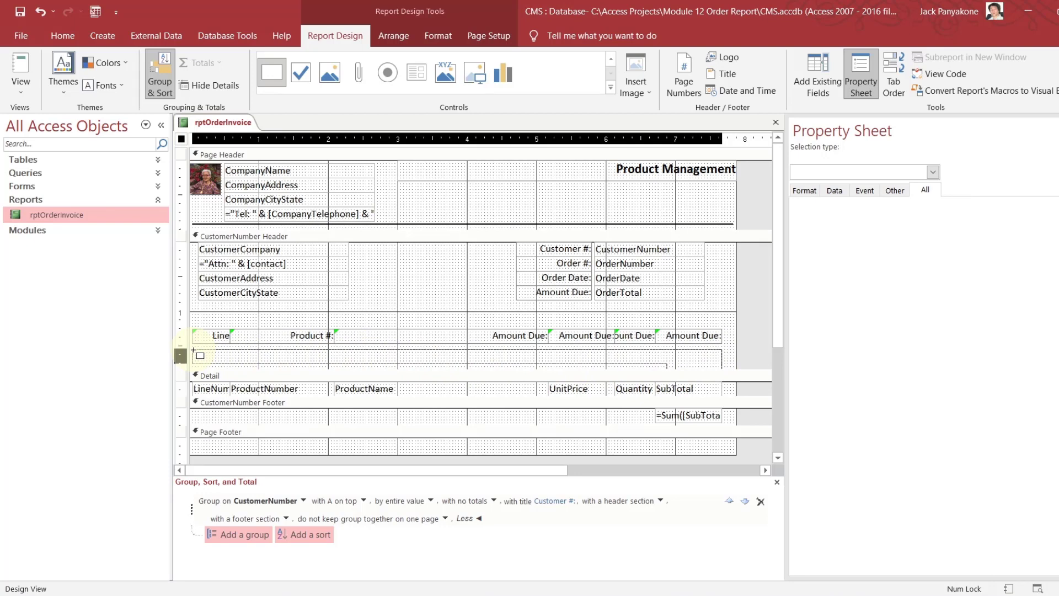
drag(193, 350, 194, 352)
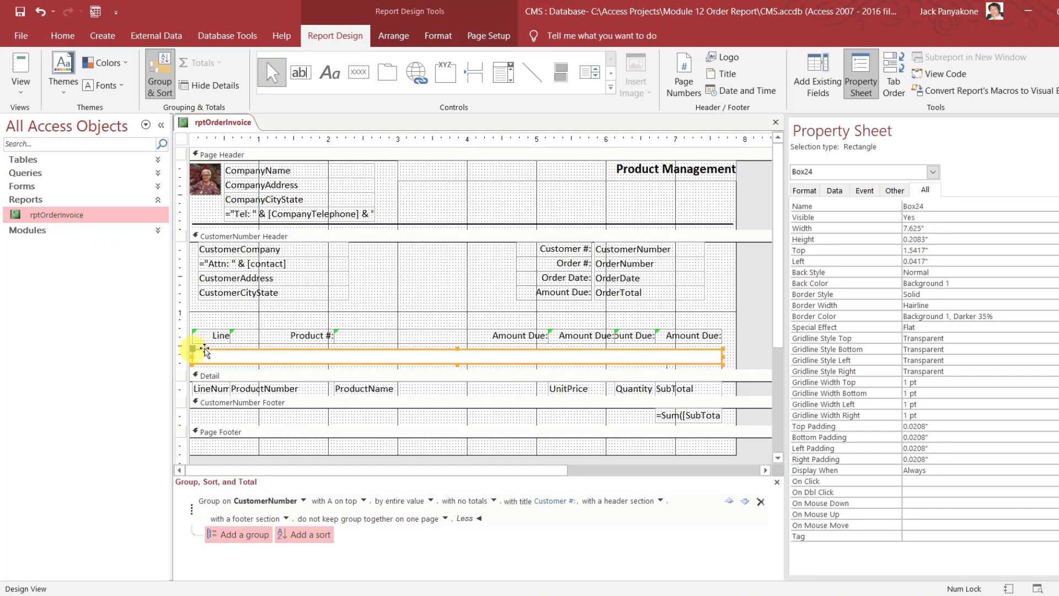
Set the new rectangle's back color to Background 1, Darker 5%
click(1021, 282)
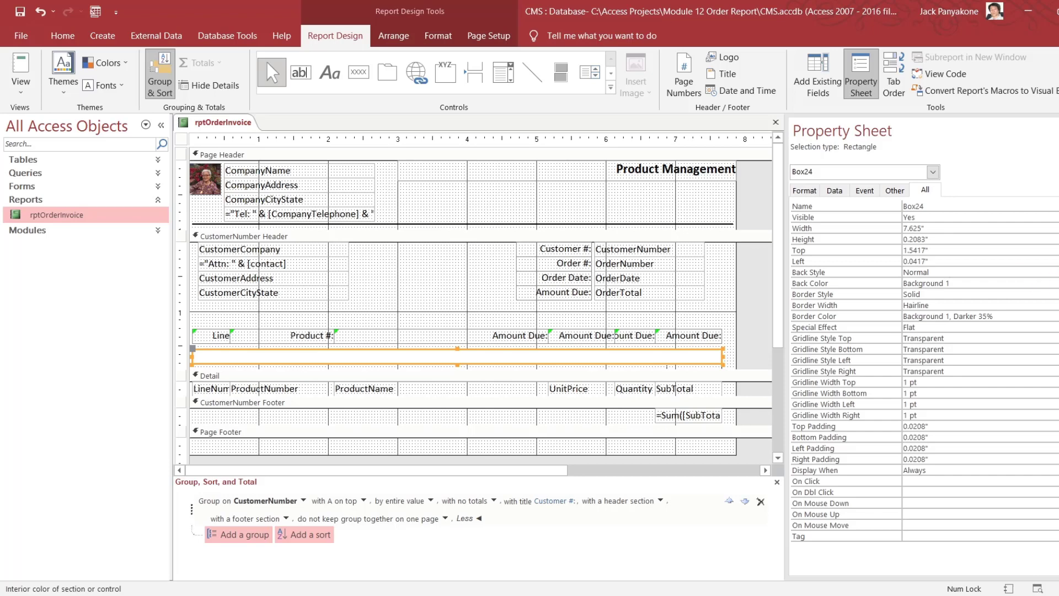
click(1055, 283)
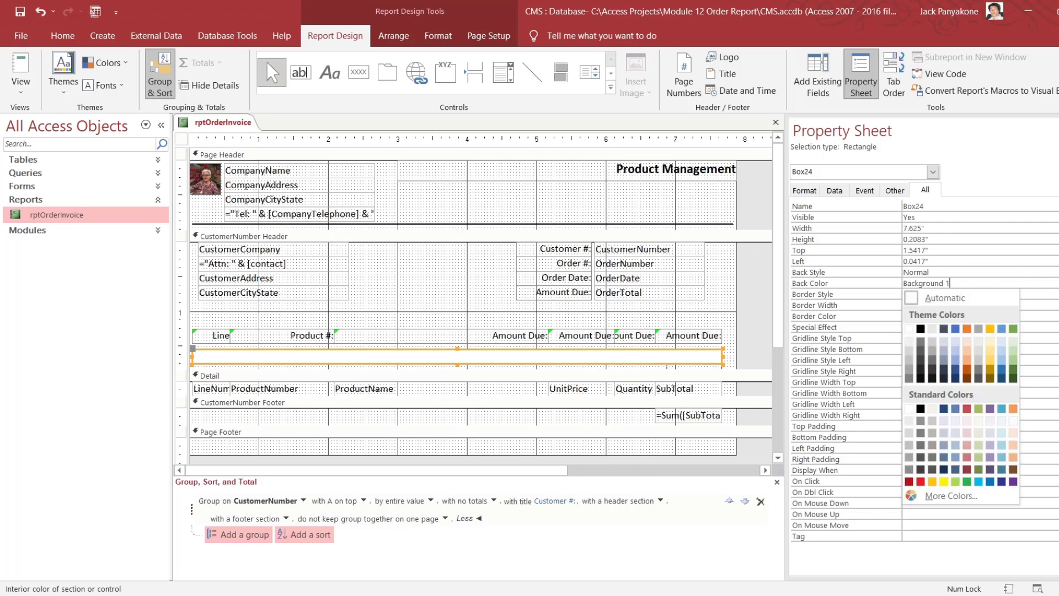
click(910, 341)
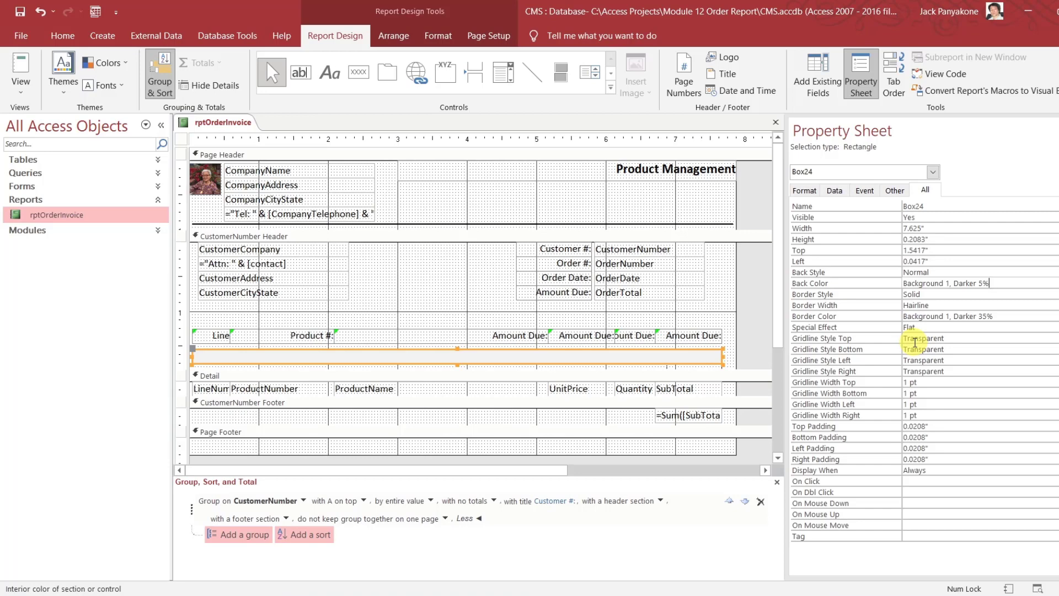
key(Up)
key(Up)
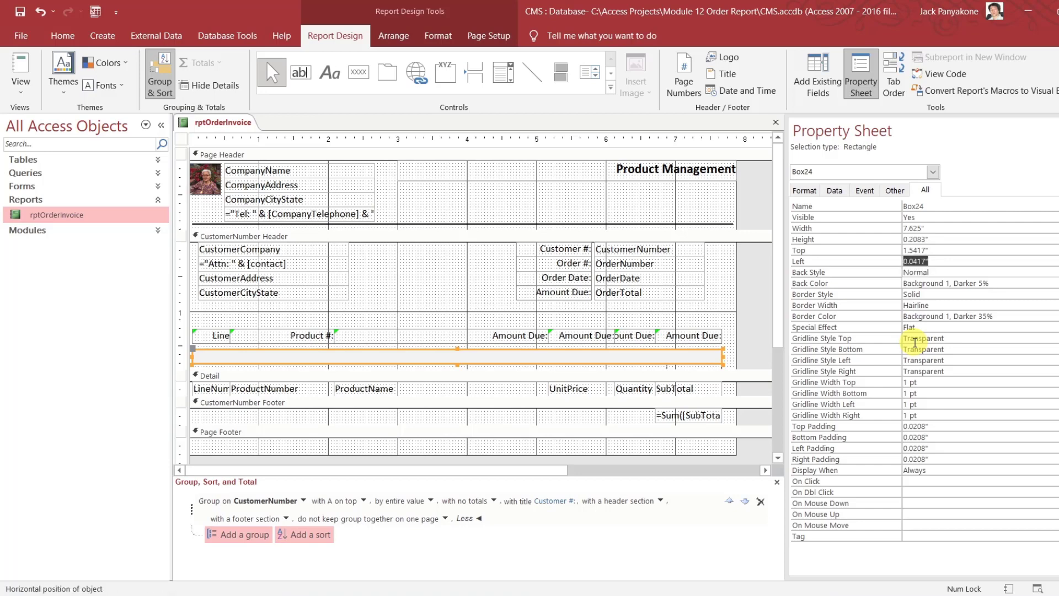
Move the shaded rectangle up over the row of column labels, to 1.25" from the top of the CustomerNumber Header
click(653, 361)
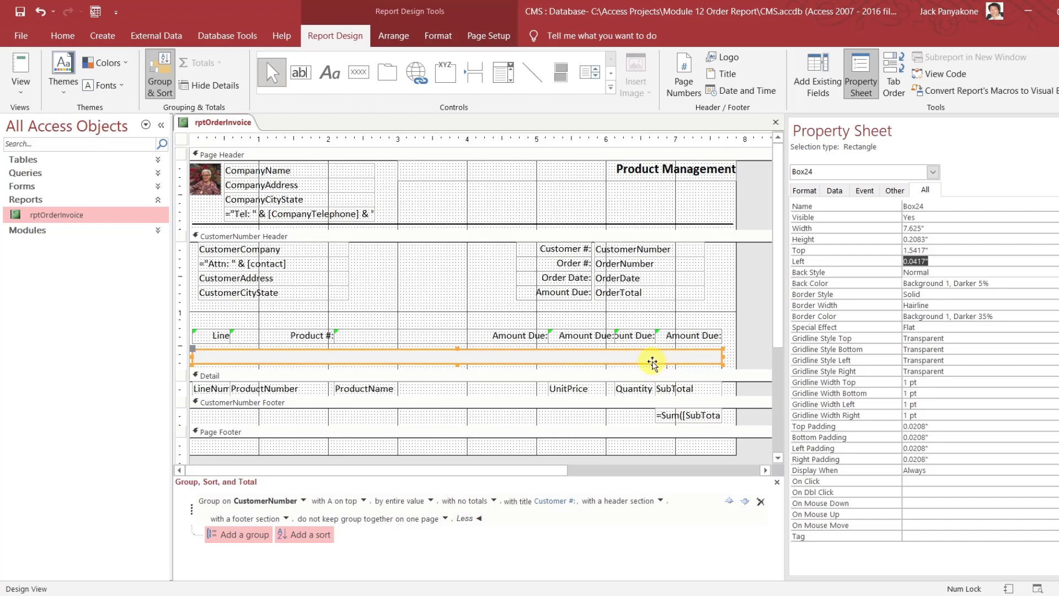
key(Up)
key(Up)
key(Up)
key(Up)
key(Up)
key(Up)
key(Up)
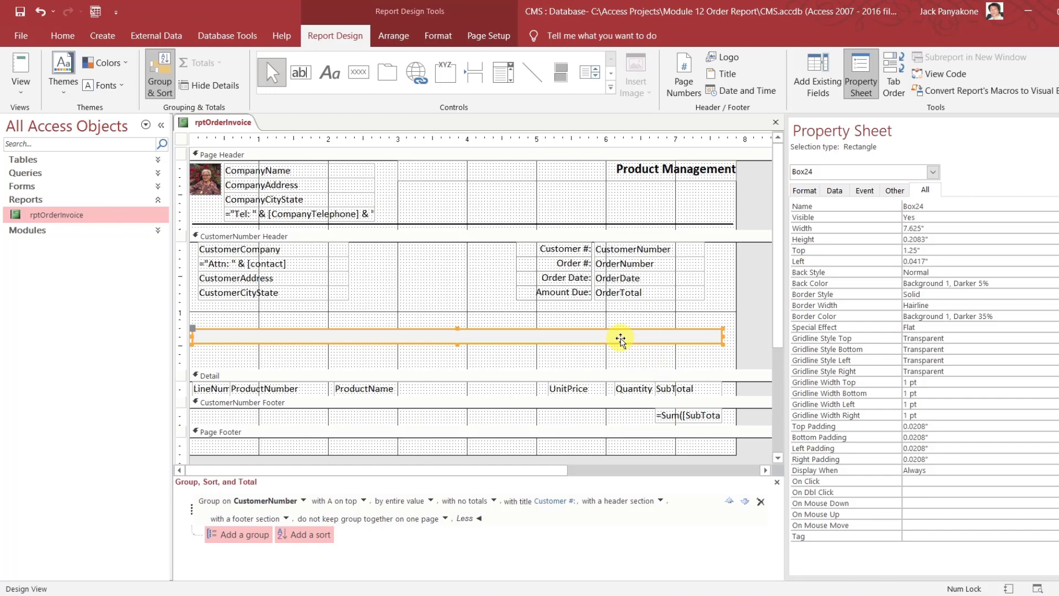
Send the shaded rectangle behind the column labels and shrink the CustomerNumber Header to end just below them
right_click(620, 339)
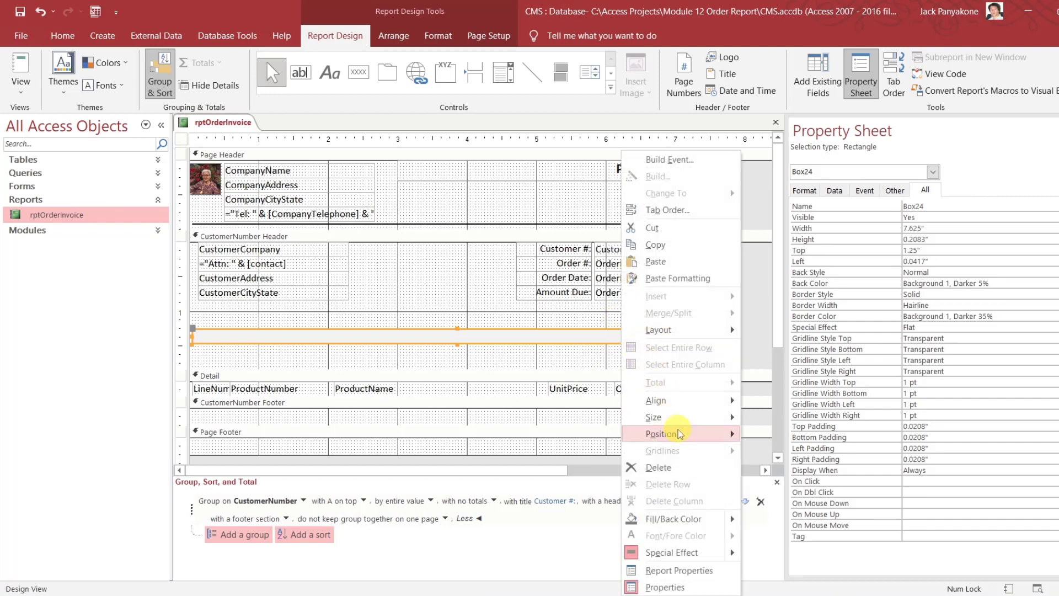
mouse_move(684, 433)
click(780, 452)
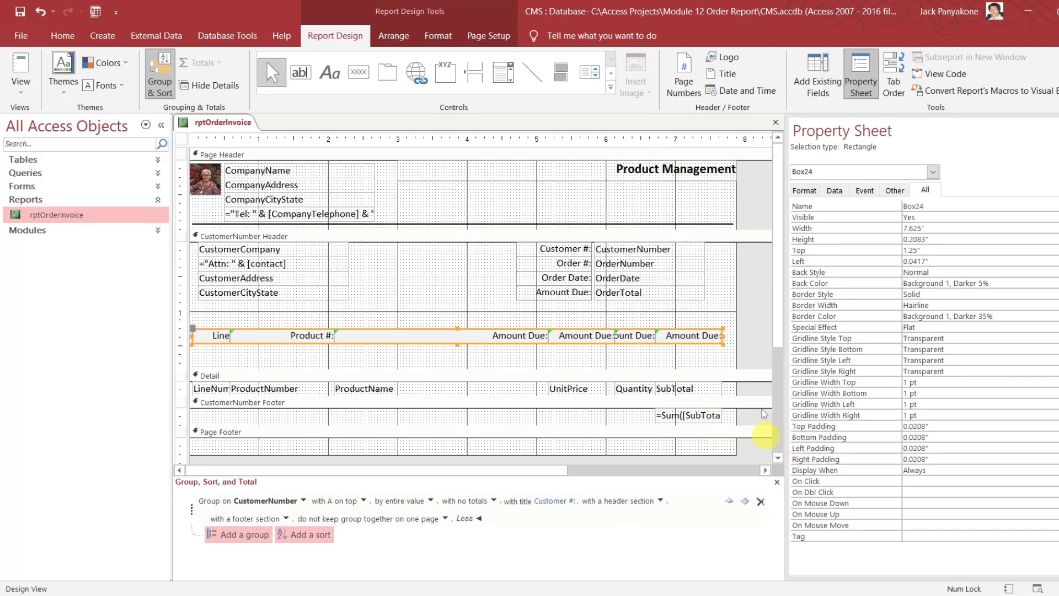
drag(751, 368, 747, 343)
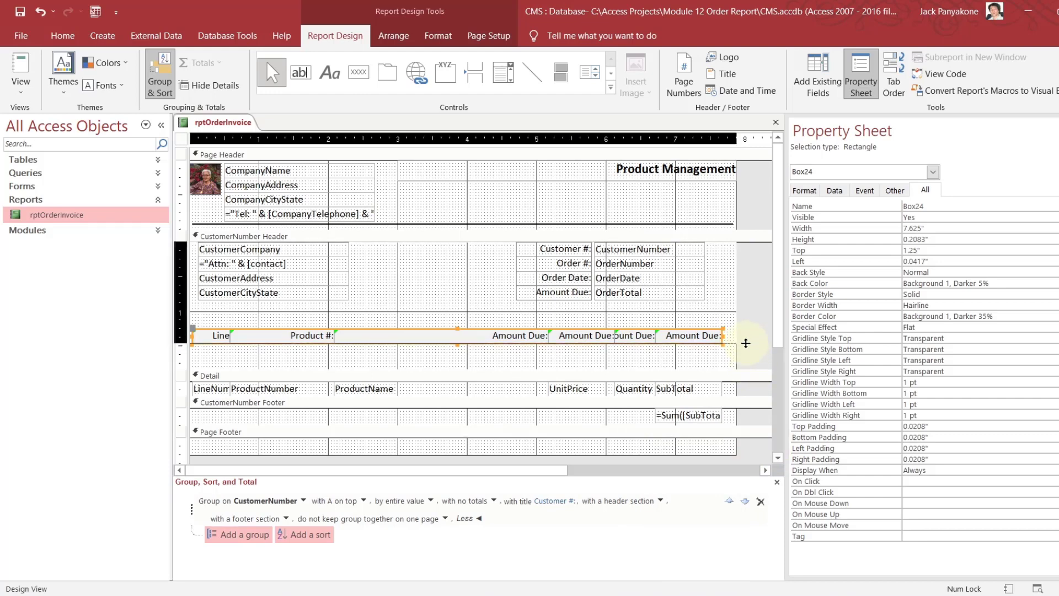
click(750, 319)
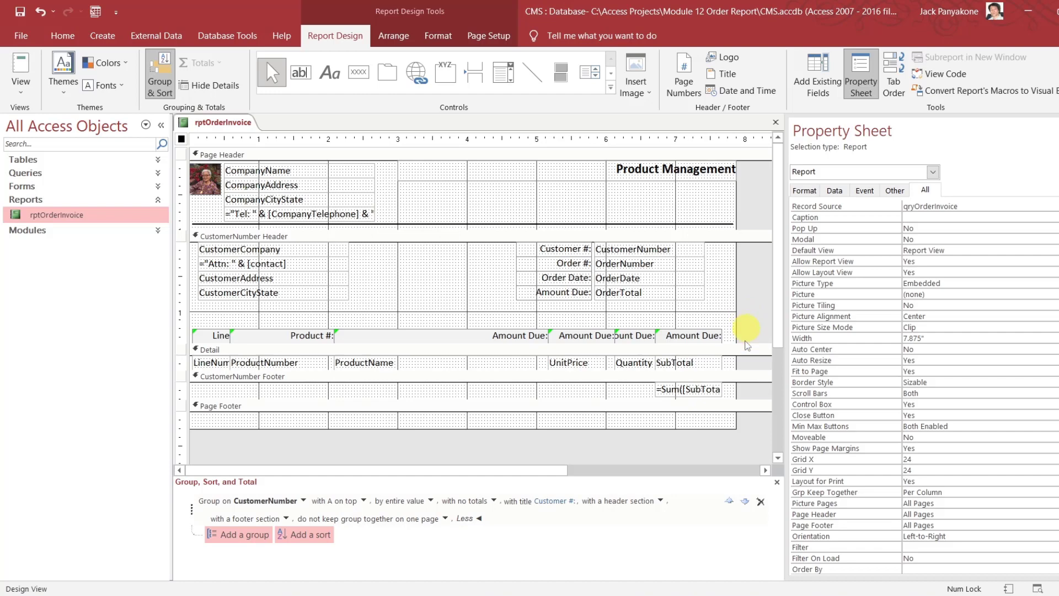
Insert centered page numbers in the Page N of M format at the bottom of the page
mouse_move(568, 429)
mouse_down()
mouse_move(567, 411)
mouse_move(567, 428)
mouse_up()
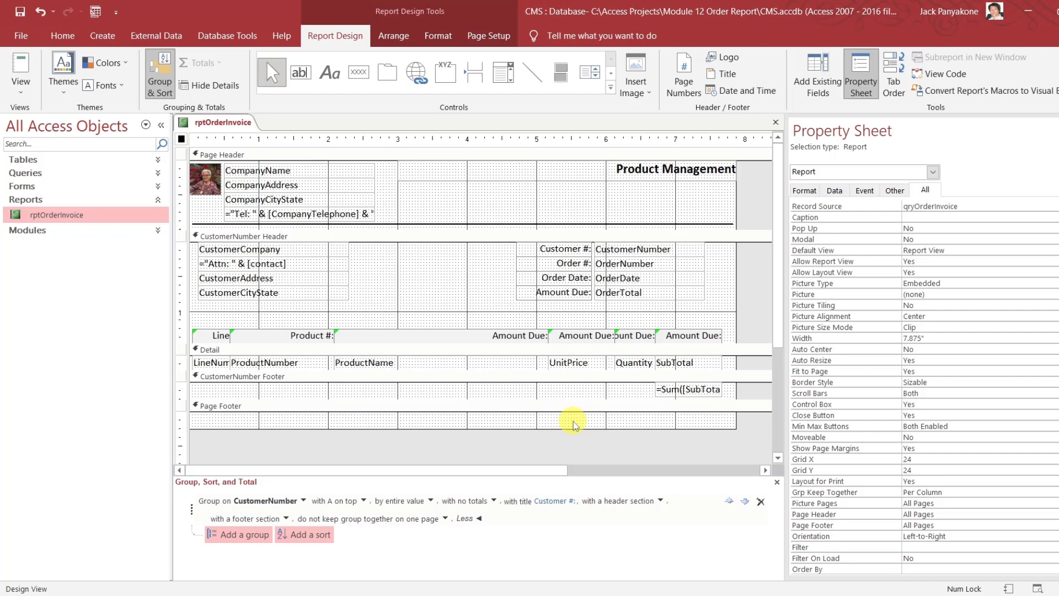
click(574, 425)
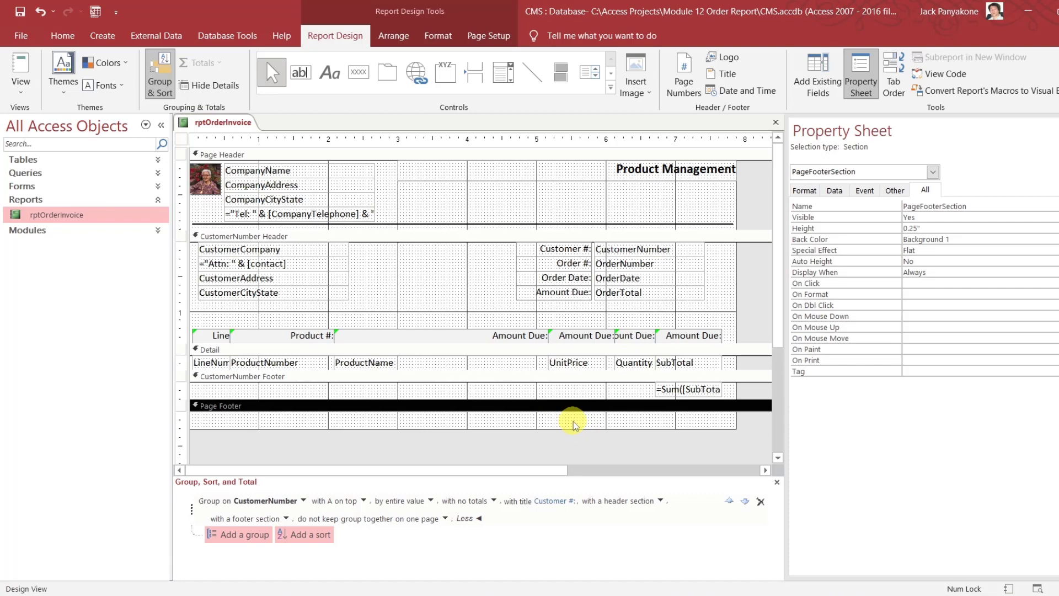
click(683, 89)
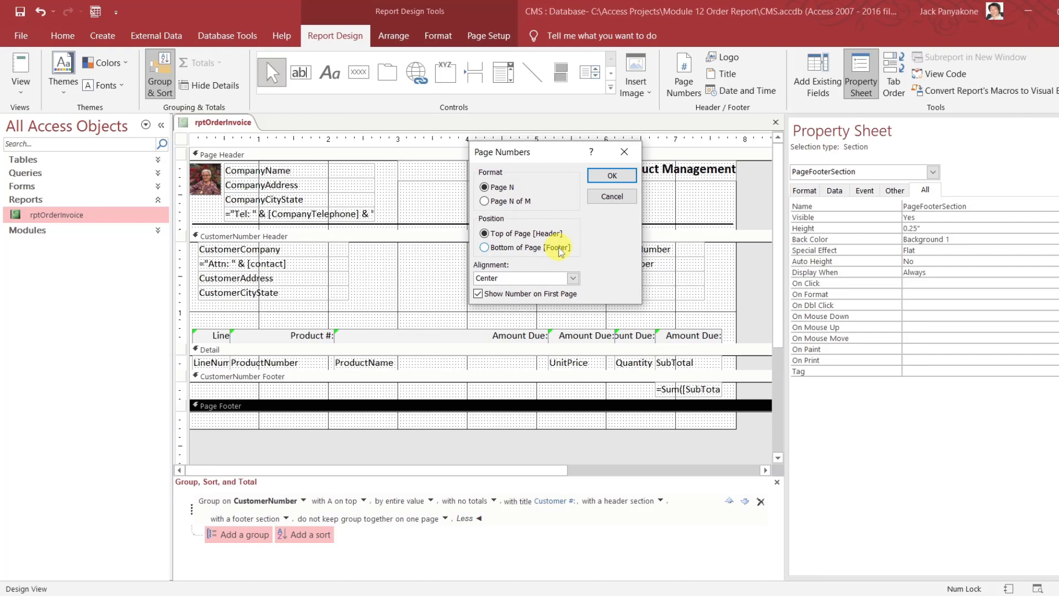
click(560, 248)
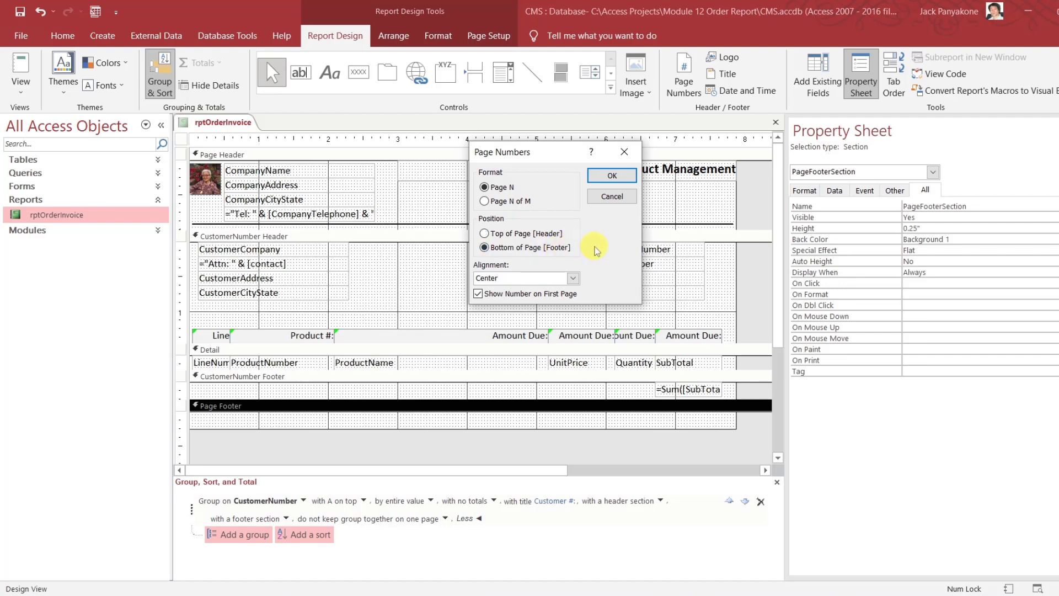
click(491, 203)
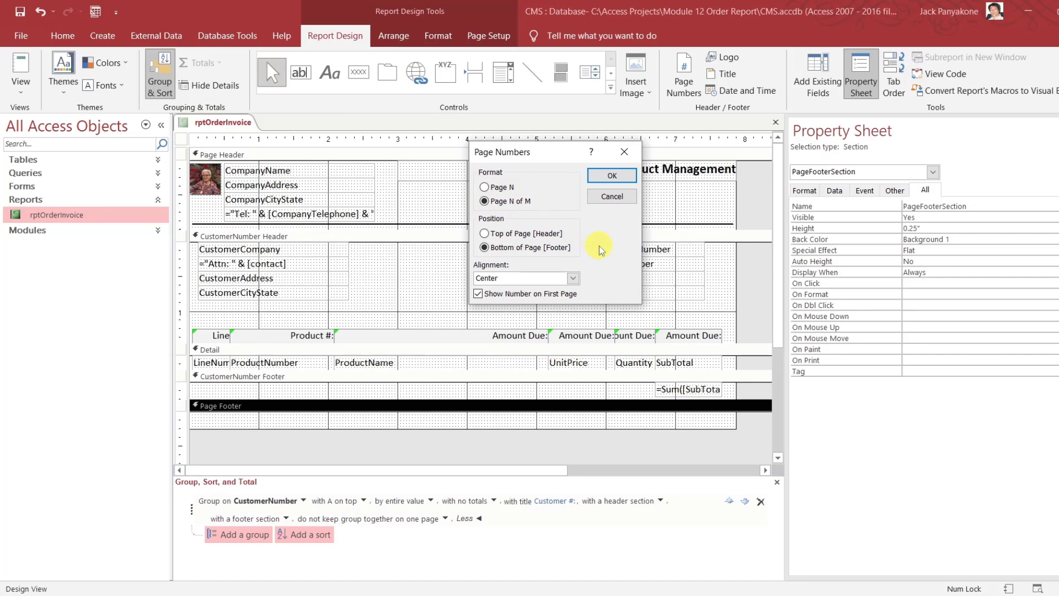
click(613, 174)
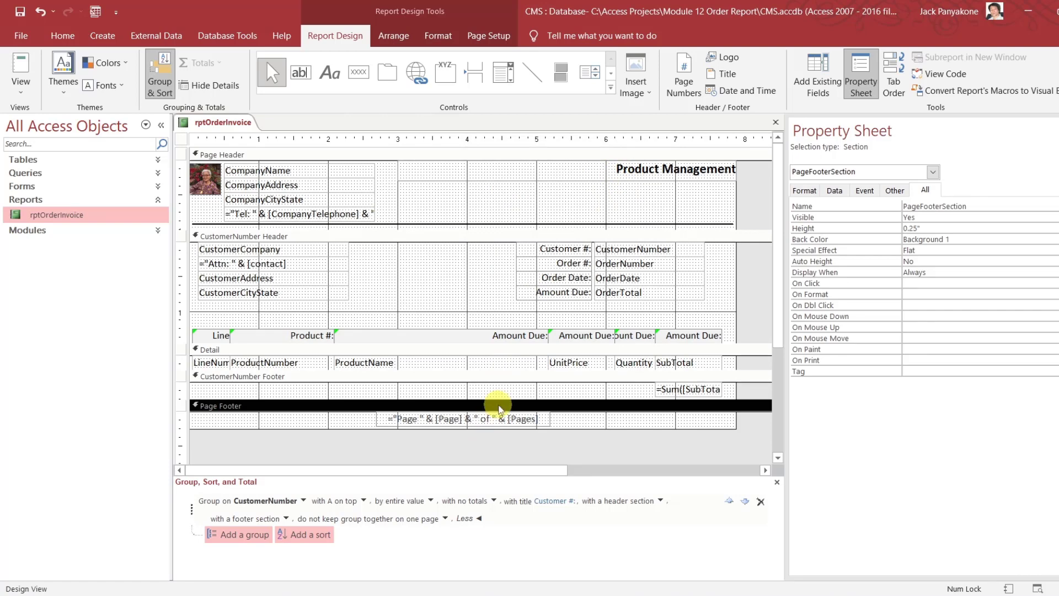
Move the page number text box to the right edge of the Page Footer, about 5.33" from the left, and set its text alignment to Right
click(490, 421)
drag(491, 422, 675, 414)
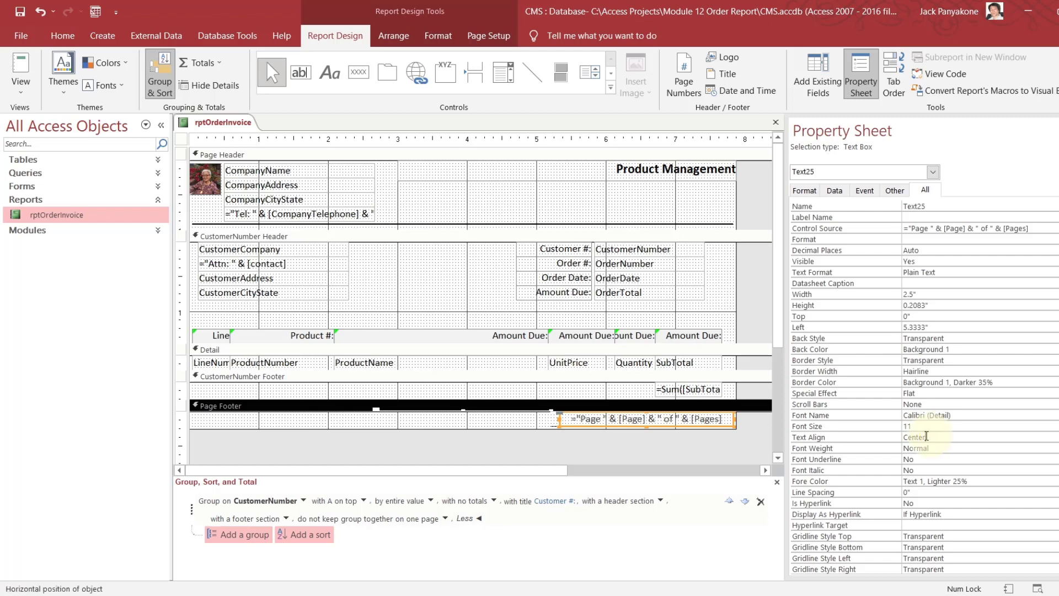
click(893, 438)
text(right)
key(Return)
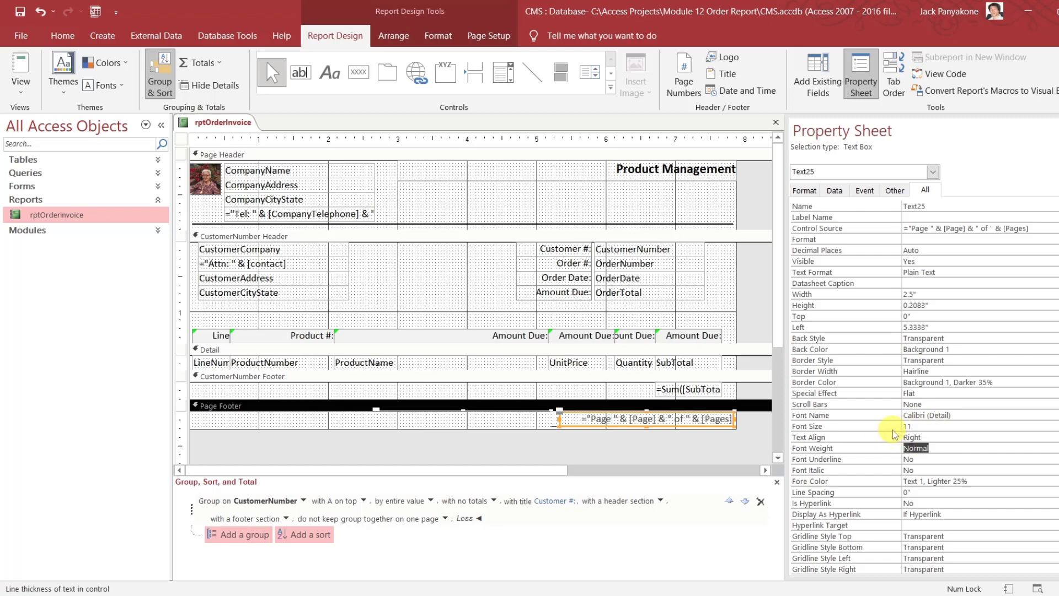
Duplicate the page number text box and place the copy at the left edge of the Page Footer, at top 0" and left 0"
click(709, 426)
click(708, 428)
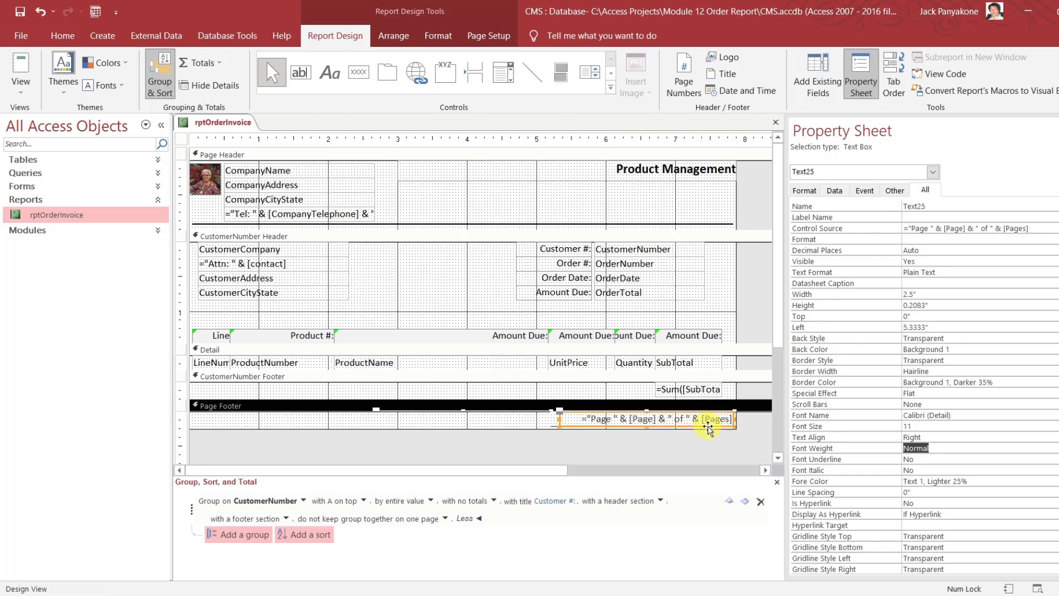
key(ctrl+c)
key(ctrl+v)
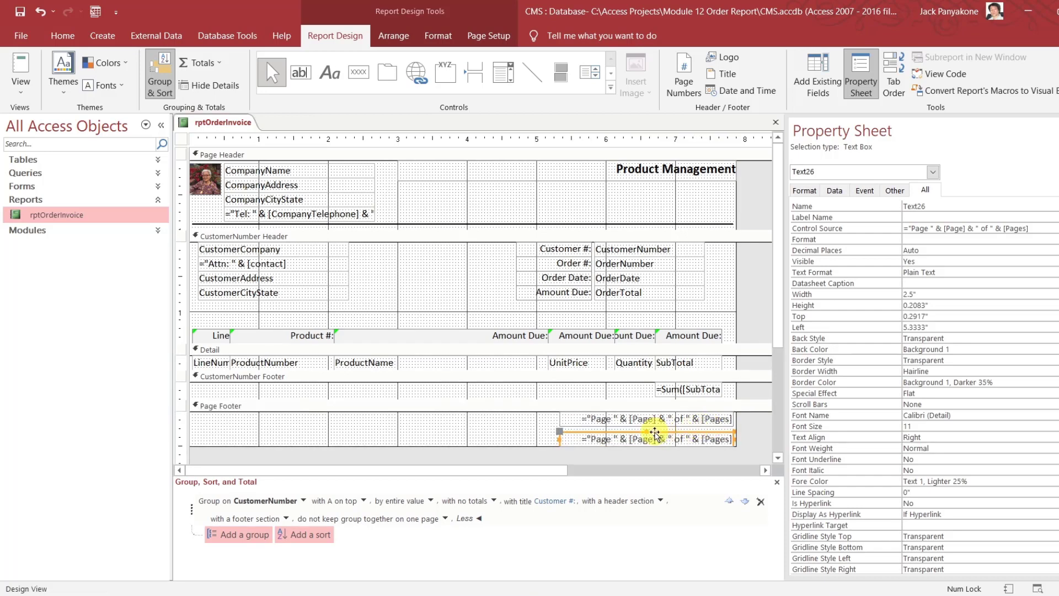
drag(655, 434, 282, 414)
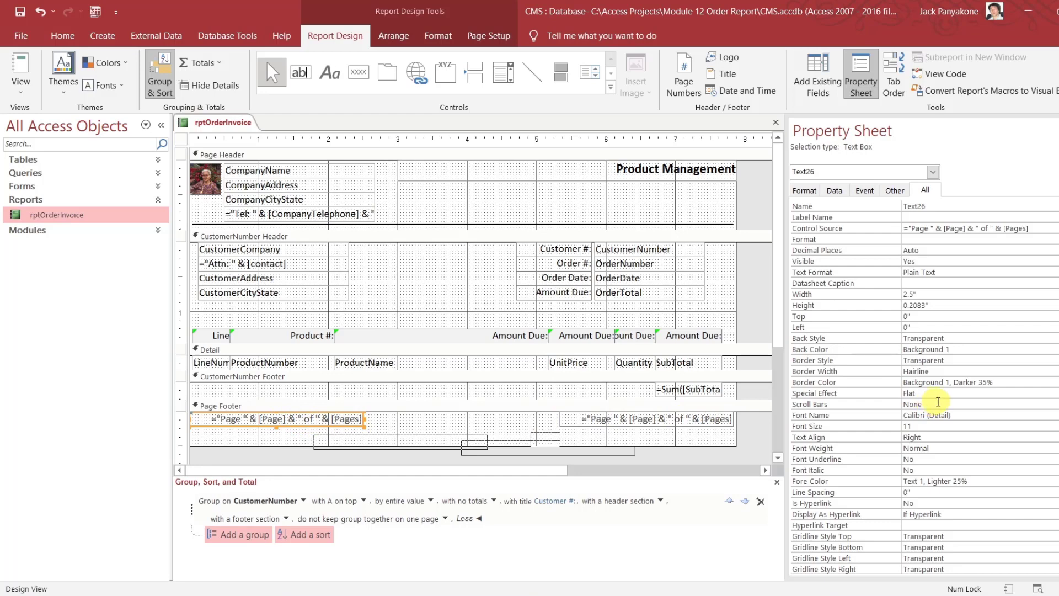
Set the text alignment of the copied page number text box to Left
click(935, 437)
text(Left)
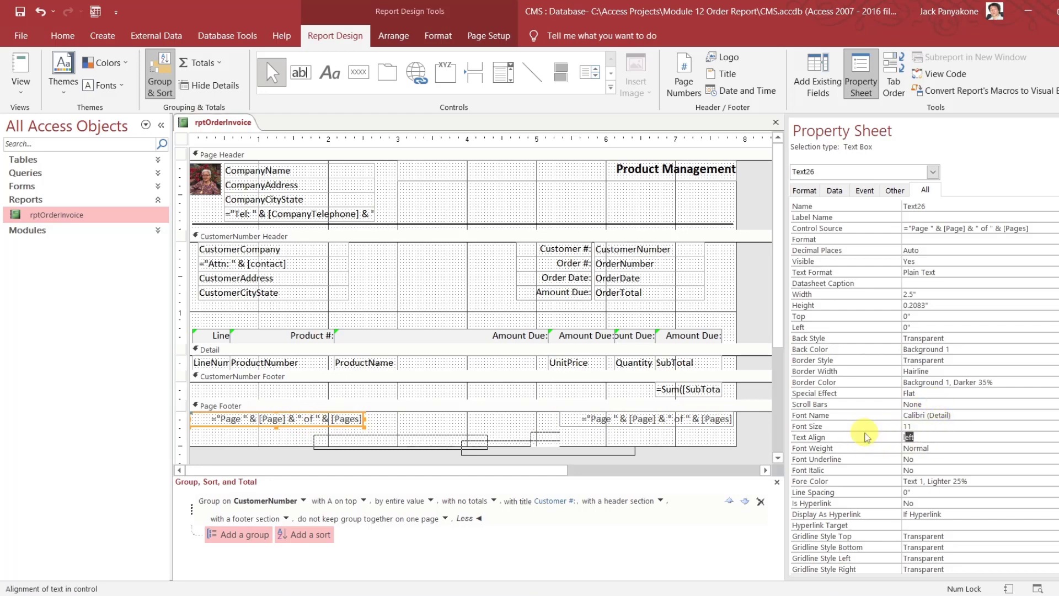
key(Return)
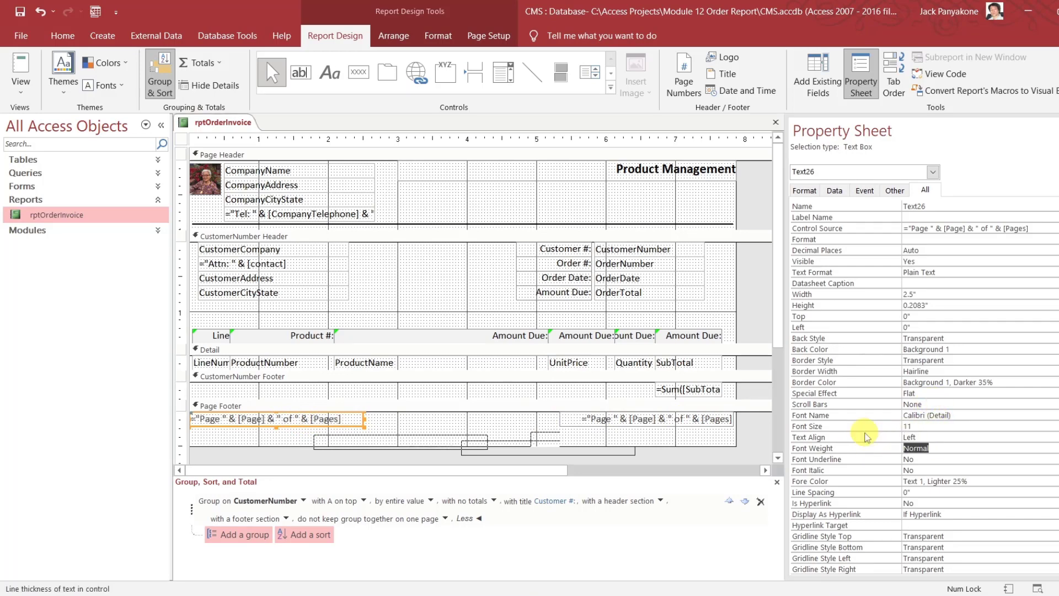
Set the left Page Footer text box's control source to ="Printed on " & Date() and shrink the Page Footer section to fit its text boxes
click(929, 239)
drag(1043, 228, 911, 228)
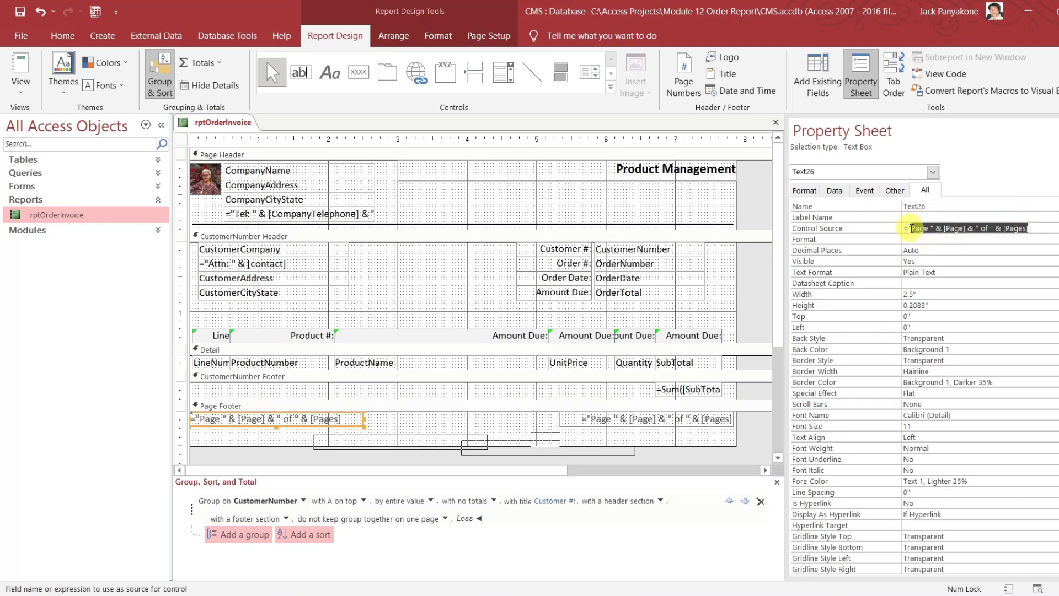
key(Delete)
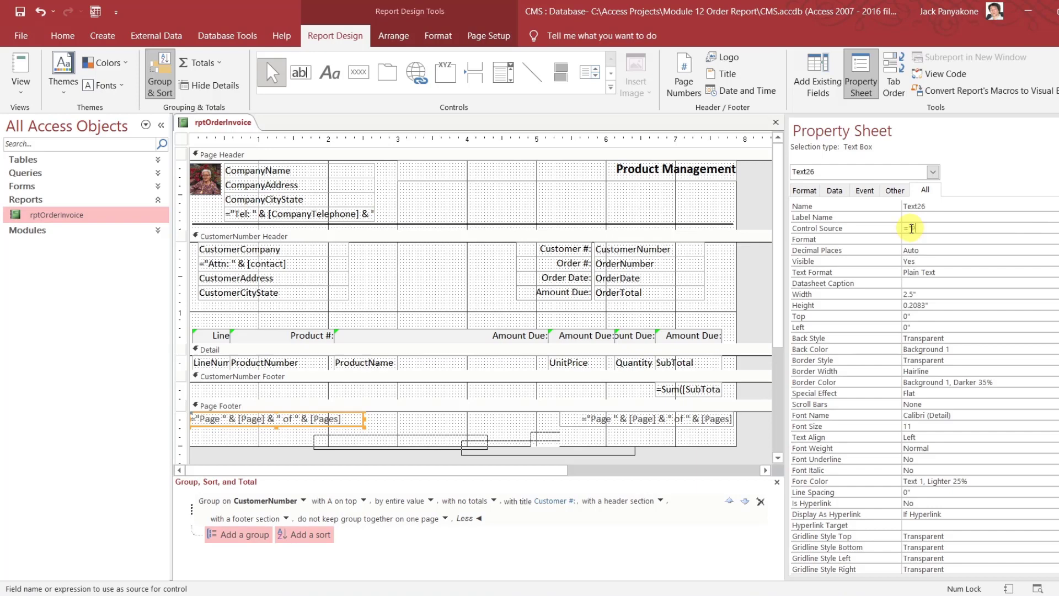
text("Printed on " & date)
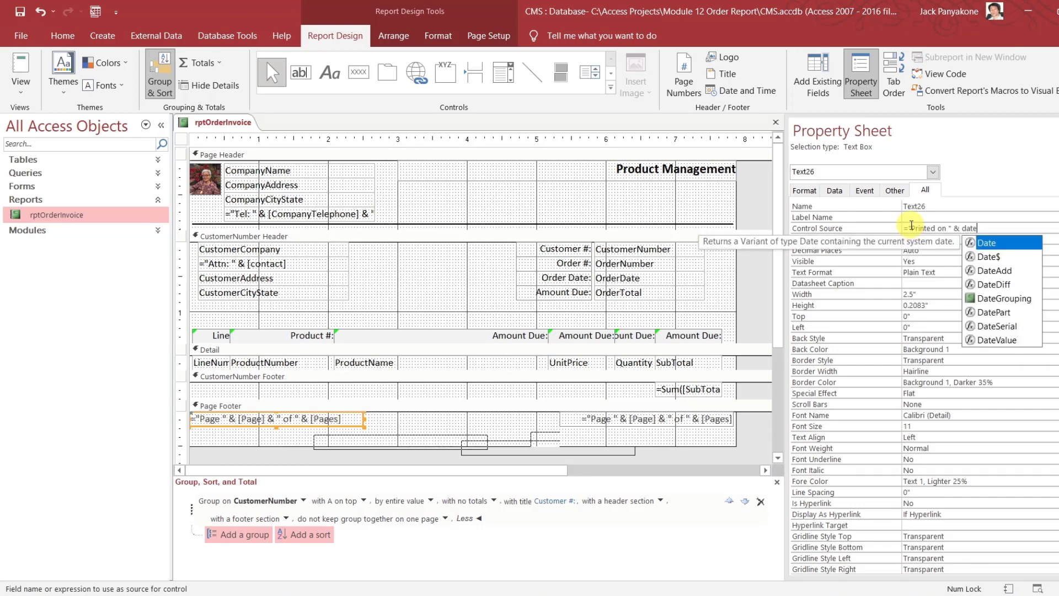
text(()
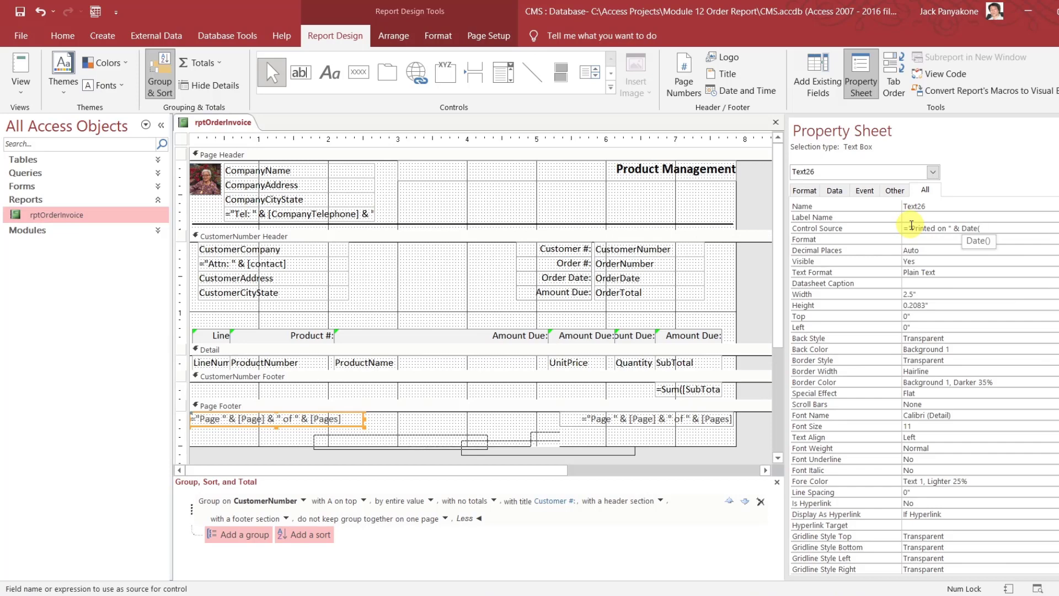
text())
key(Return)
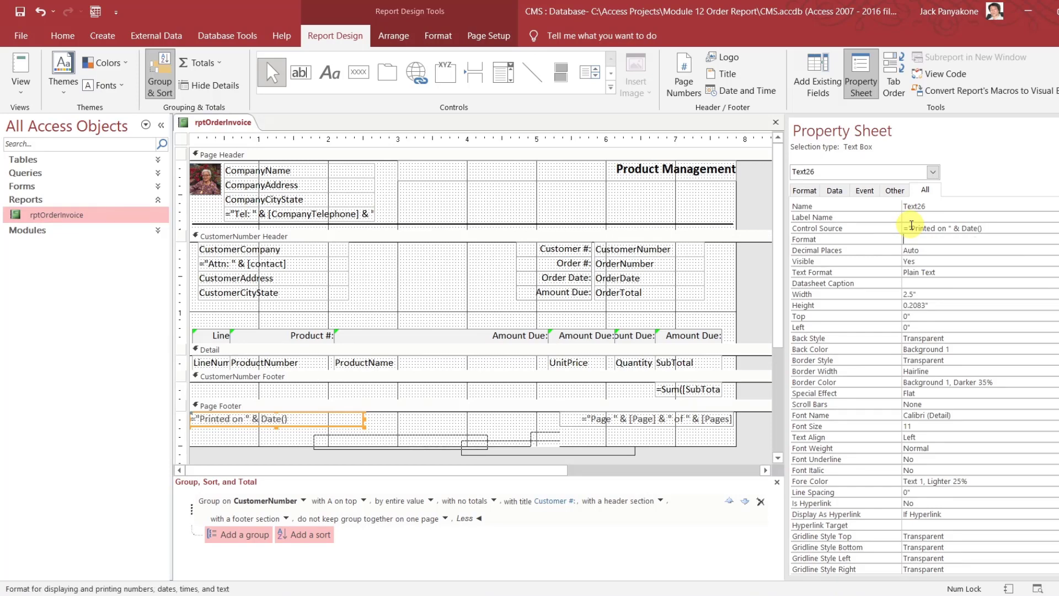
click(752, 432)
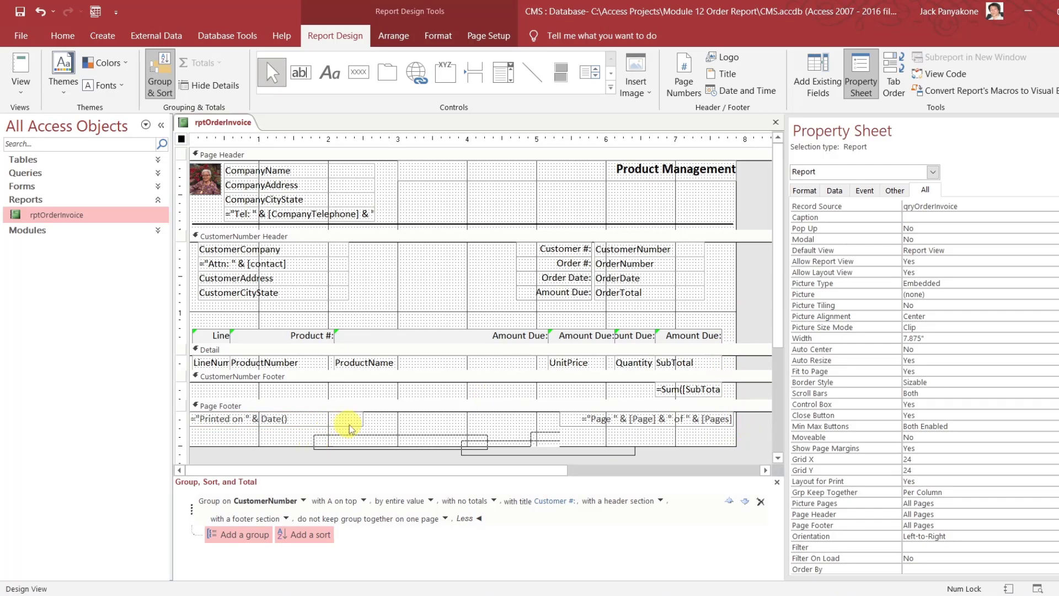
drag(307, 445, 307, 429)
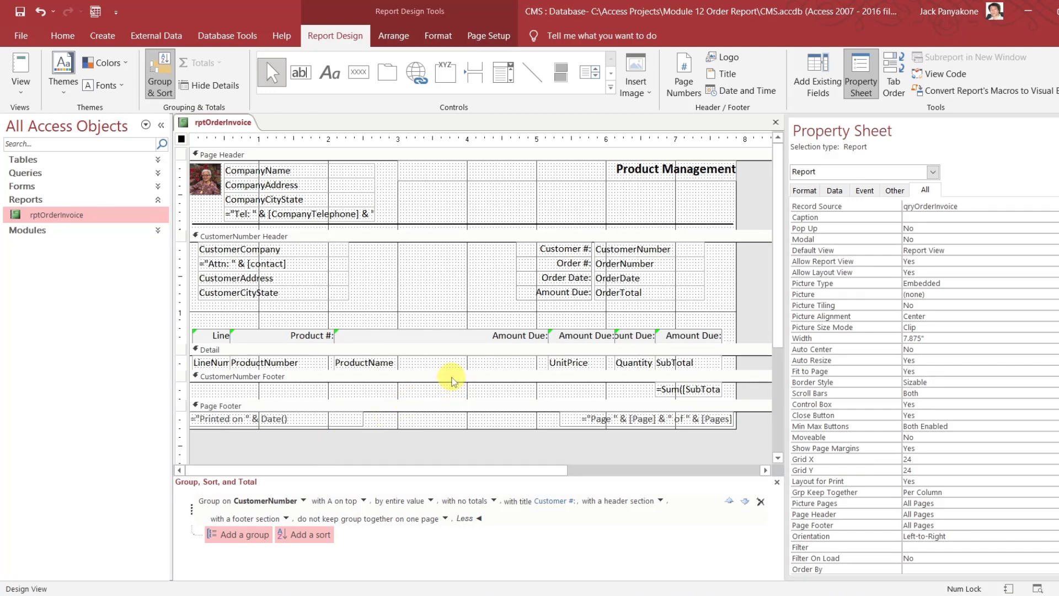
Set the CustomerNumber Footer section to force a new page After Section
click(333, 376)
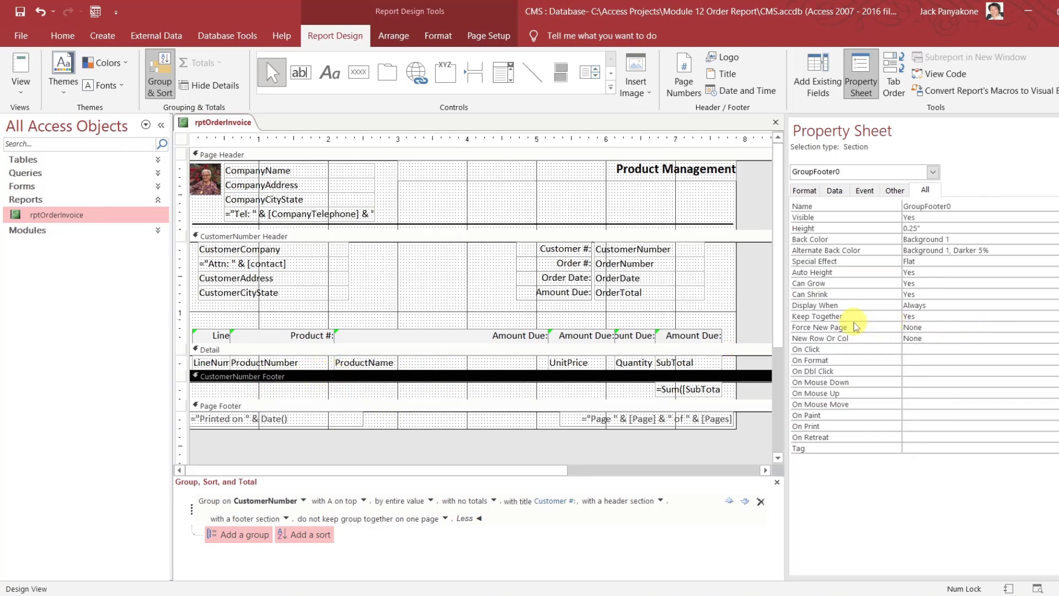
click(960, 327)
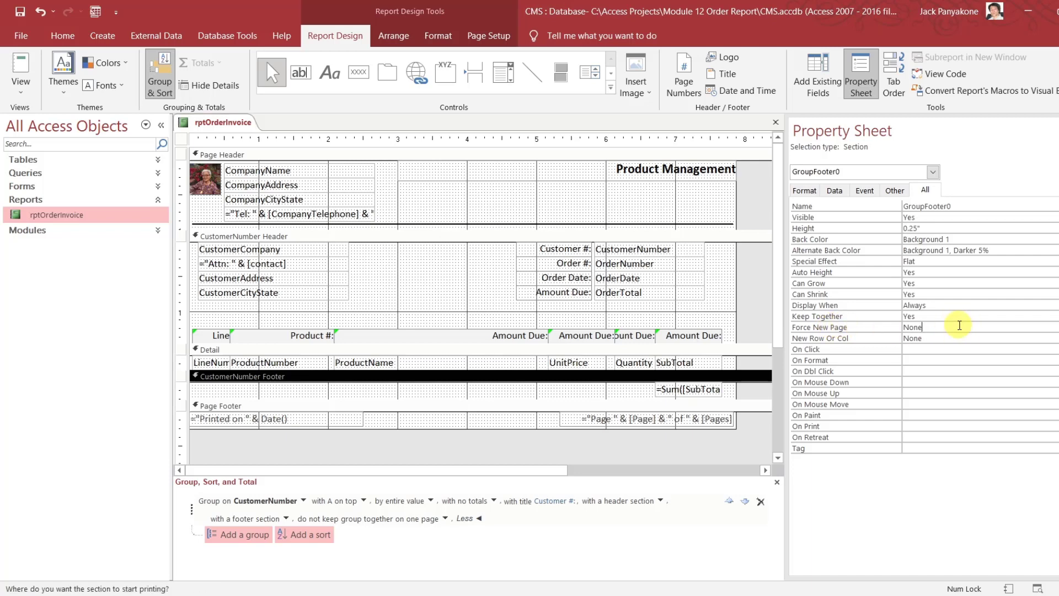
click(1054, 328)
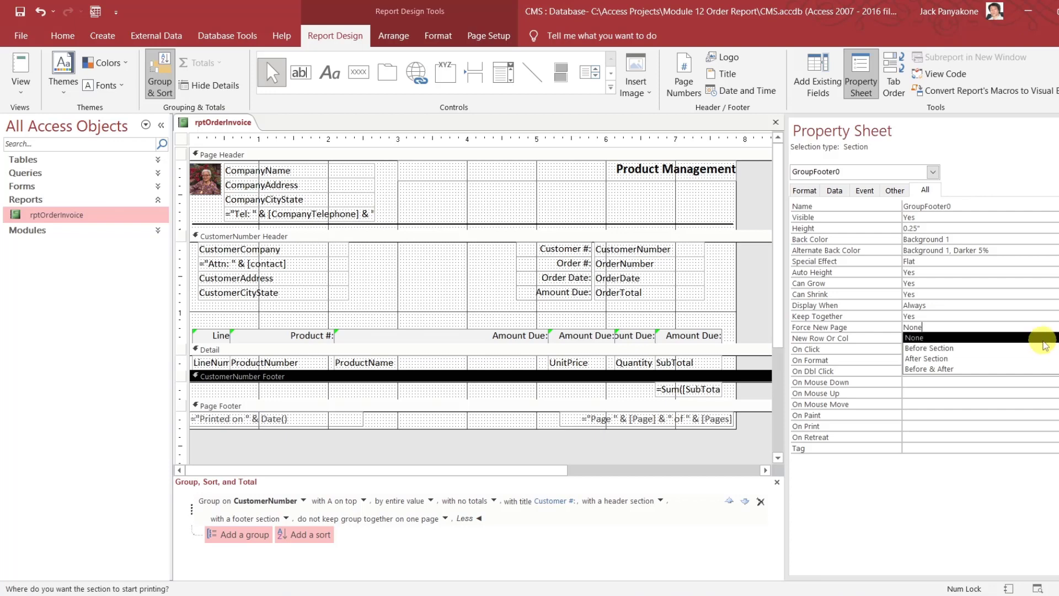
click(1033, 358)
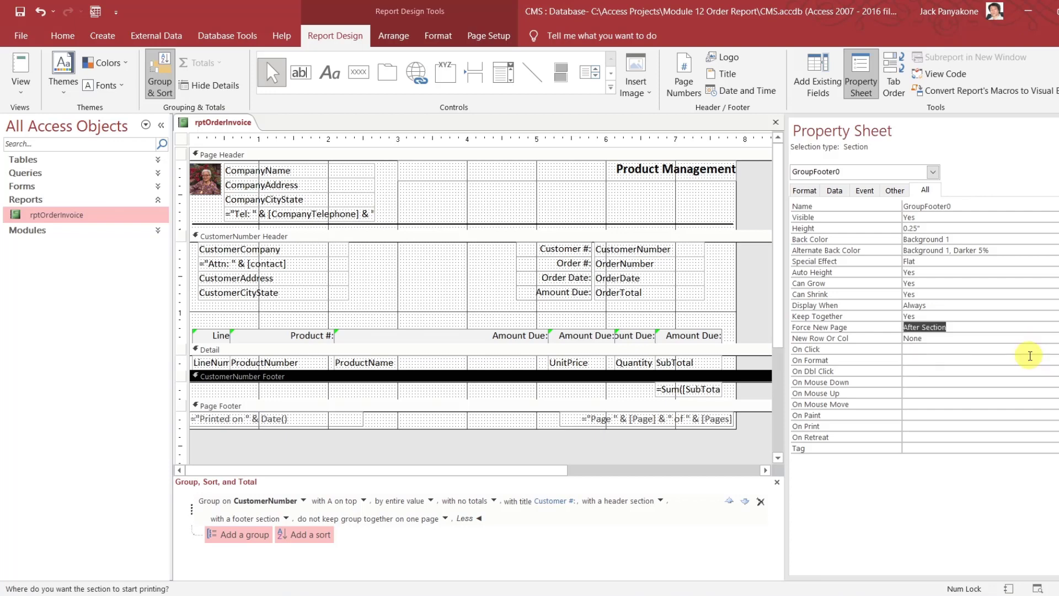
click(729, 451)
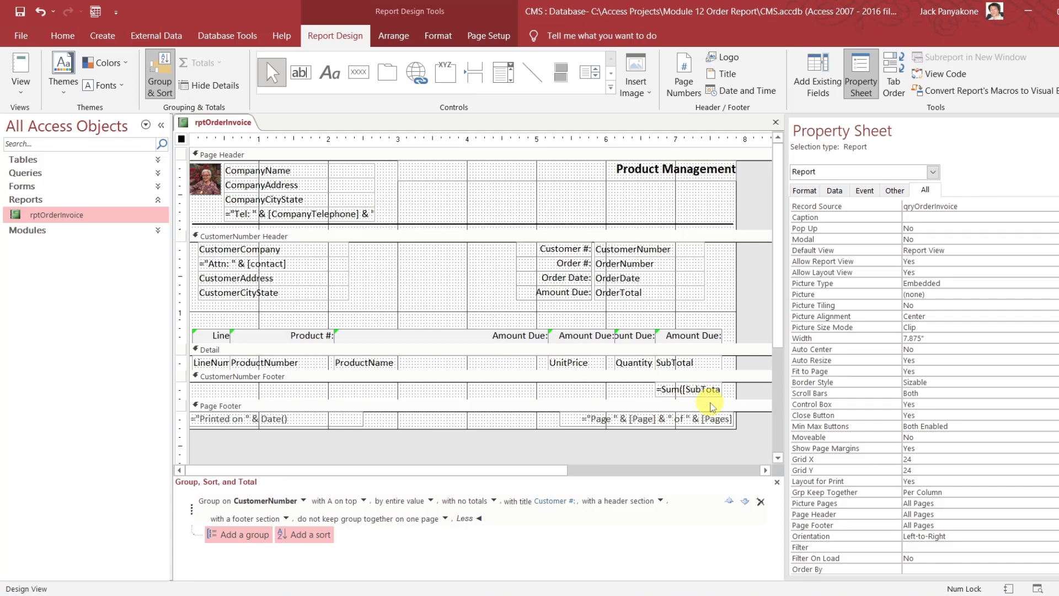
Copy the Amount Due label into the CustomerNumber Footer beside the GrandTotal text box and widen it to 1.25" so they meet
click(570, 294)
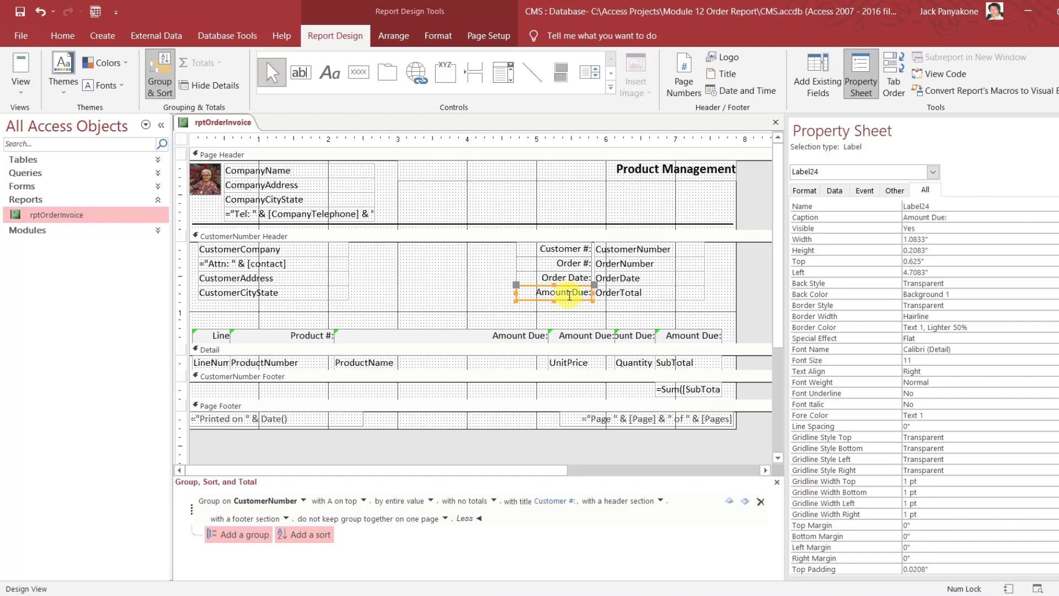
click(664, 390)
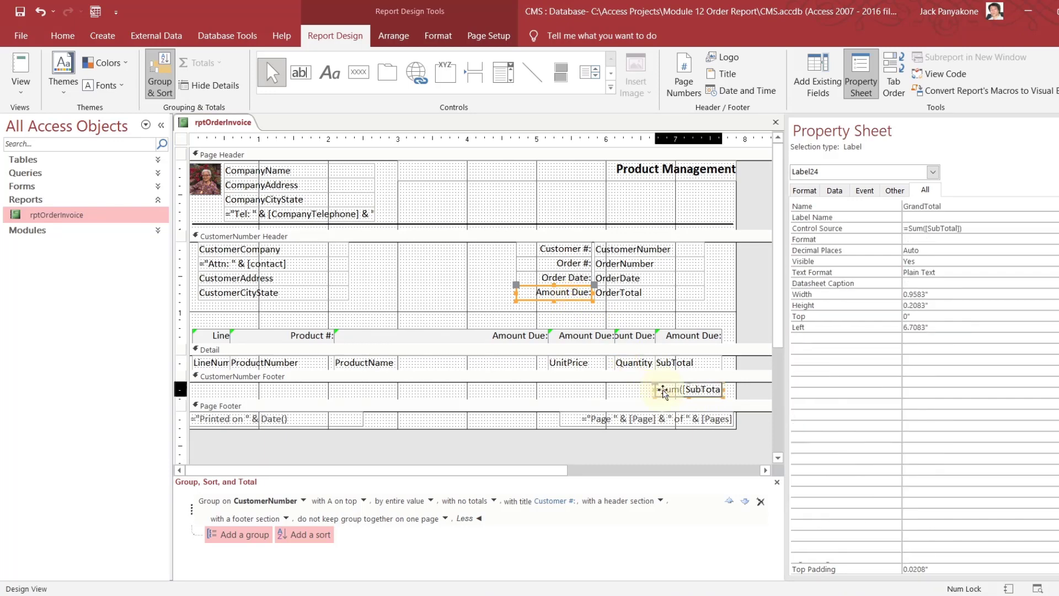
key(ctrl+v)
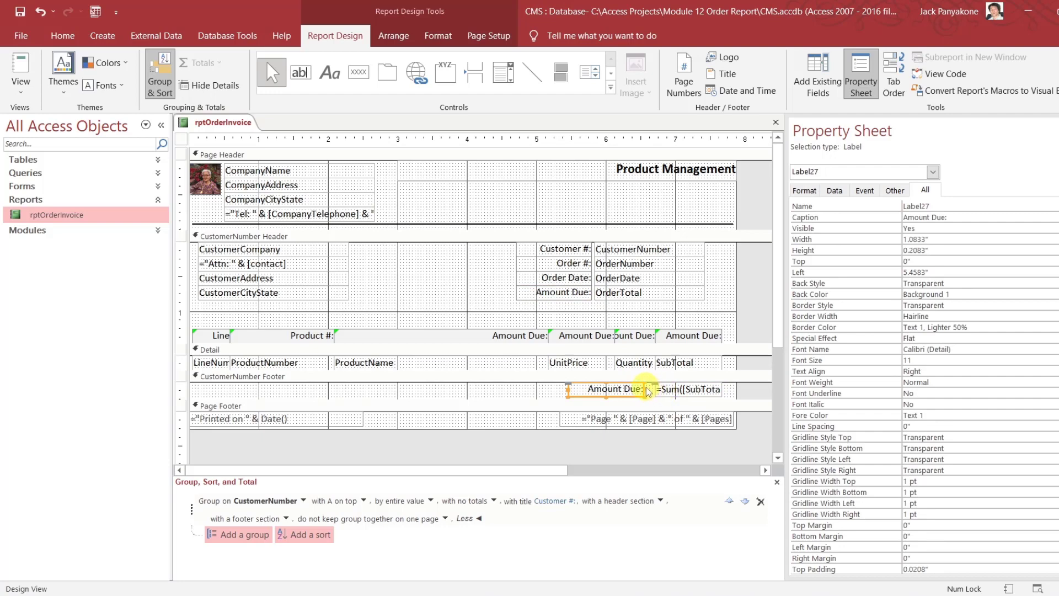
drag(645, 390, 654, 389)
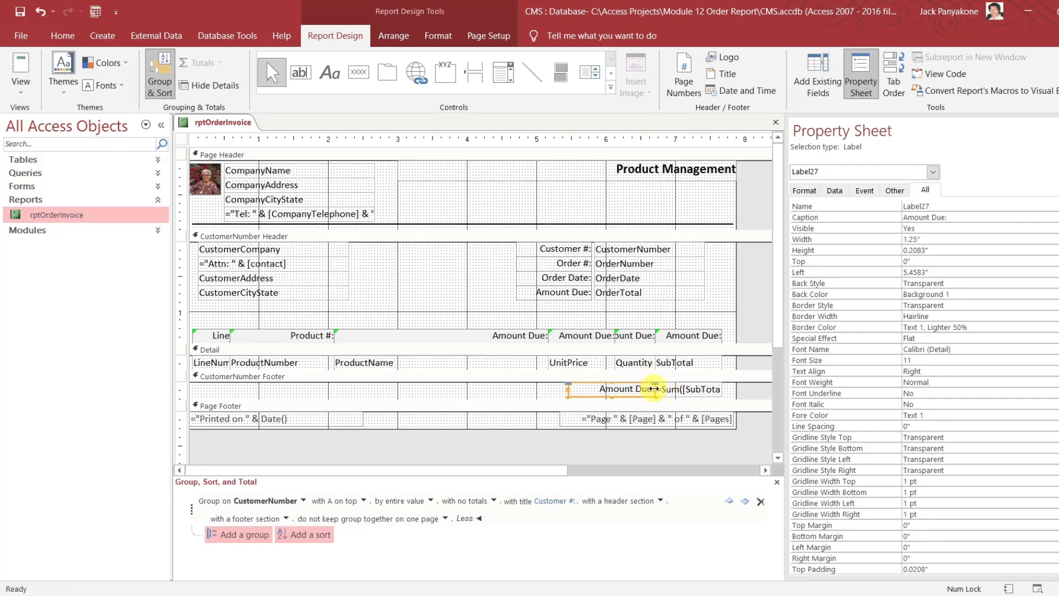
Change the caption of the copied label in the CustomerNumber Footer to "Total:"
double_click(641, 388)
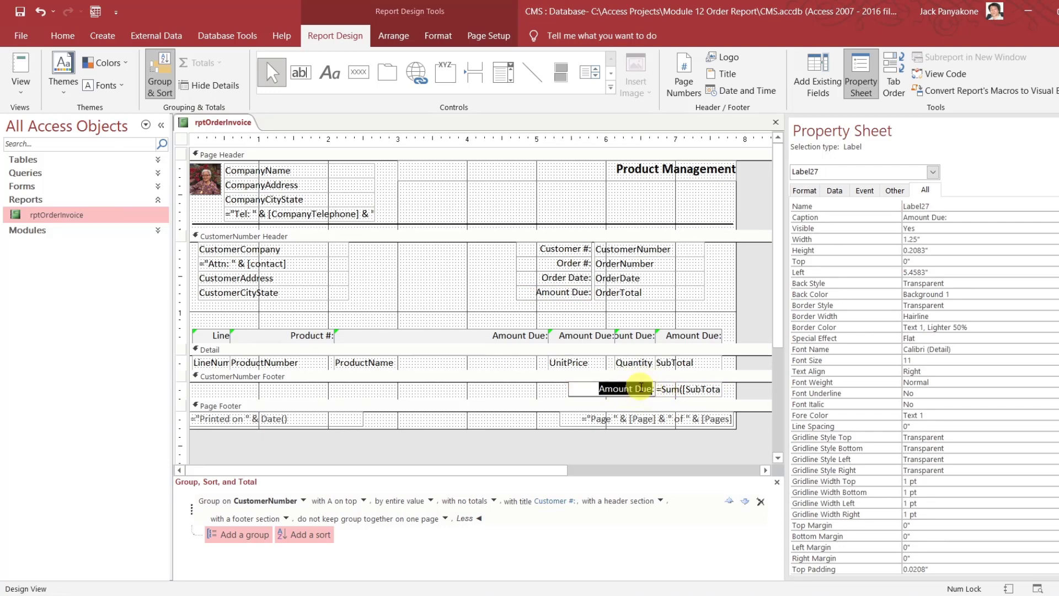
text(Tota:)
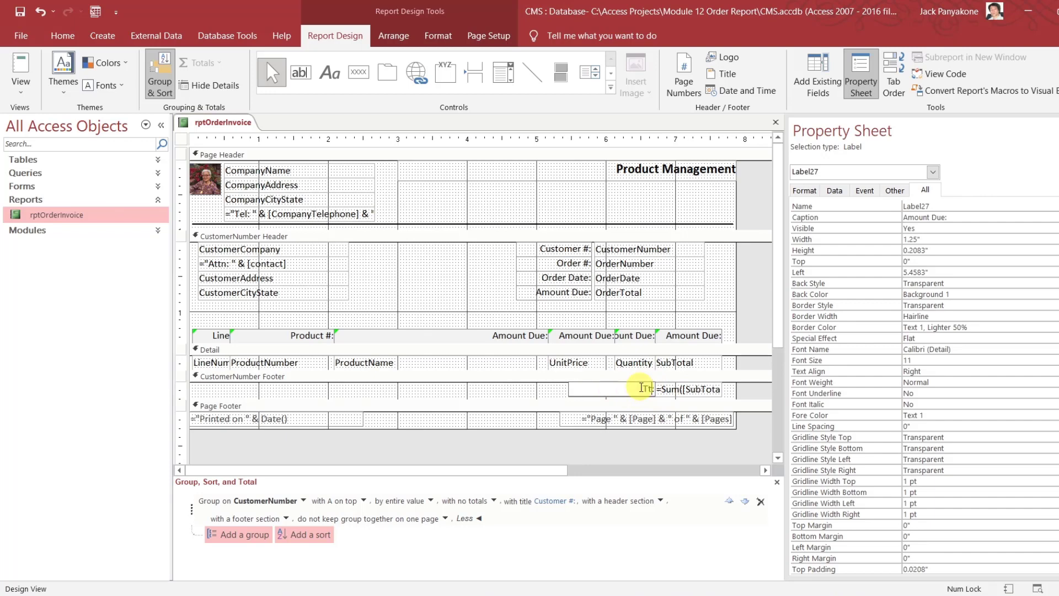
text(l)
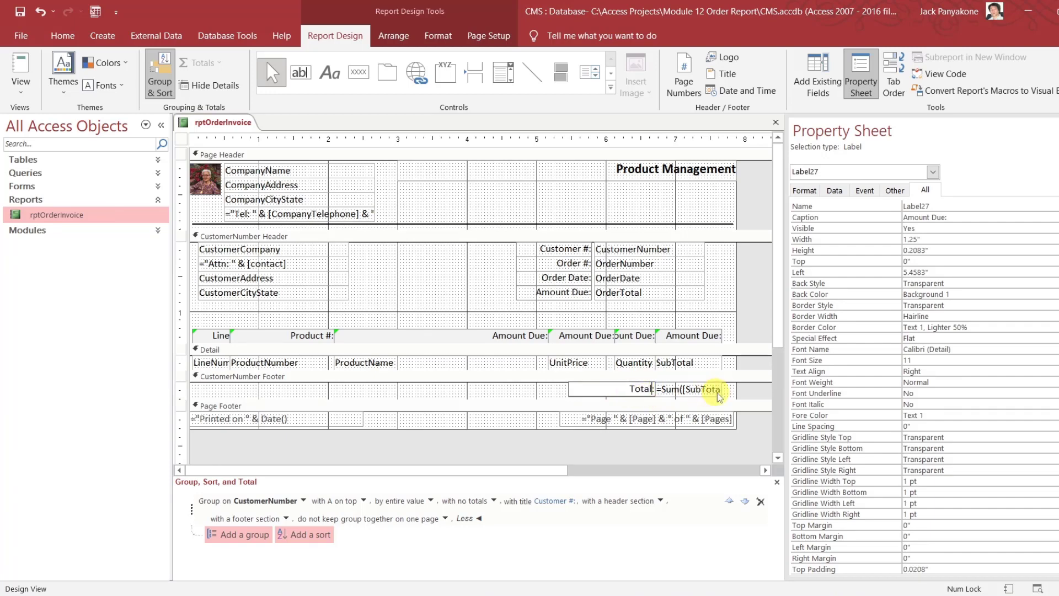
click(750, 390)
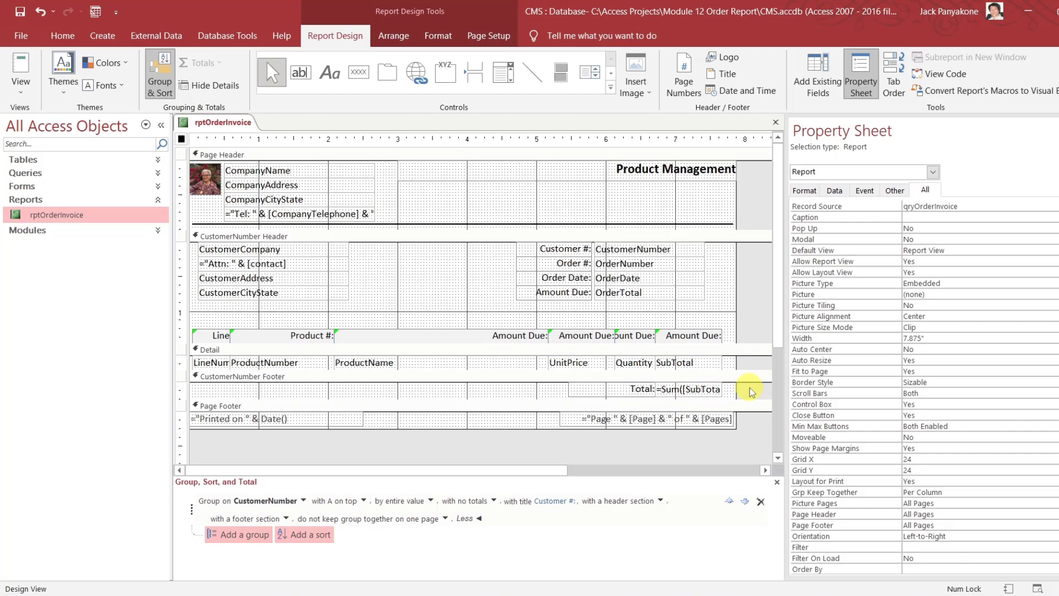
Set the format of the GrandTotal text box in the CustomerNumber Footer to Currency
click(713, 389)
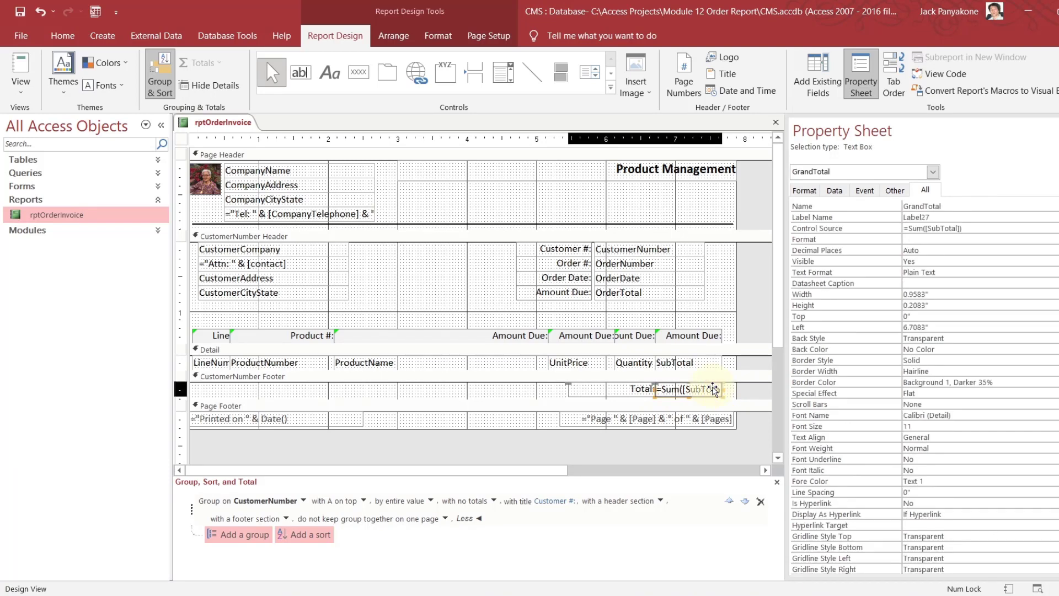
click(949, 240)
text(currency)
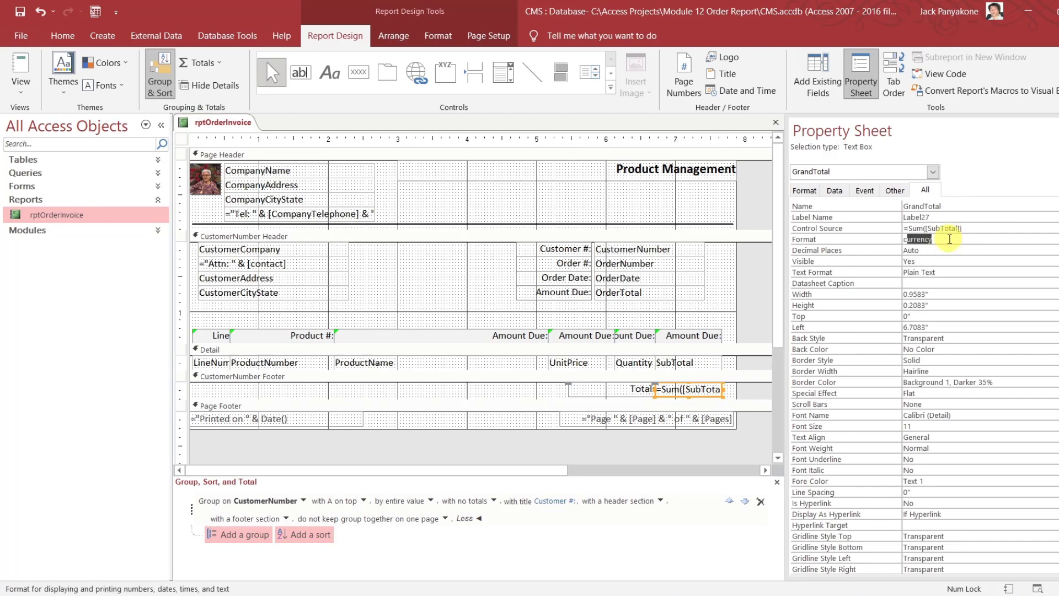
key(Return)
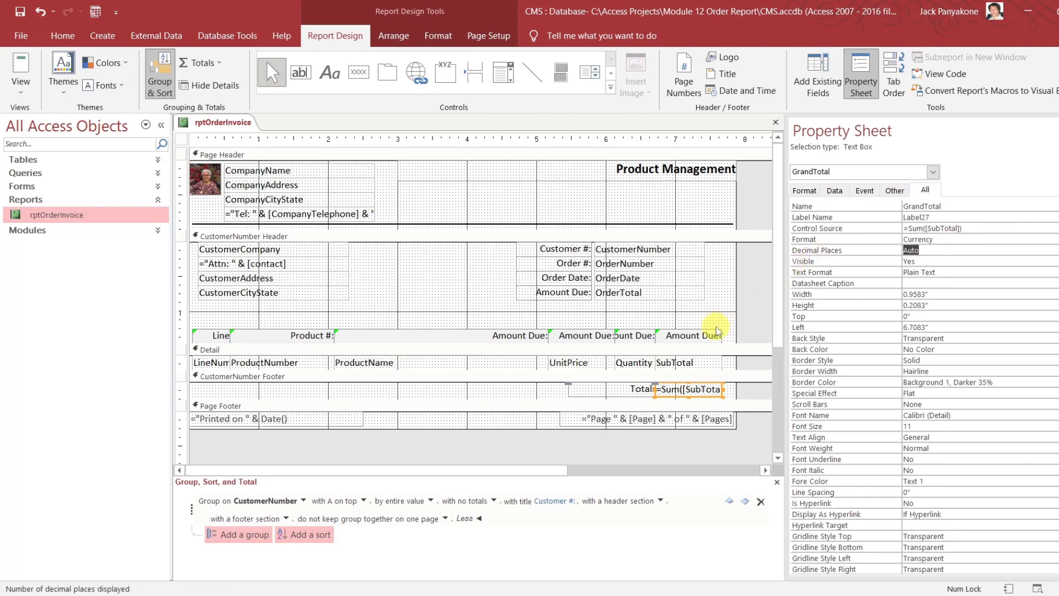
Set the format of both the UnitPrice and SubTotal text boxes in the Detail section to Currency
click(679, 361)
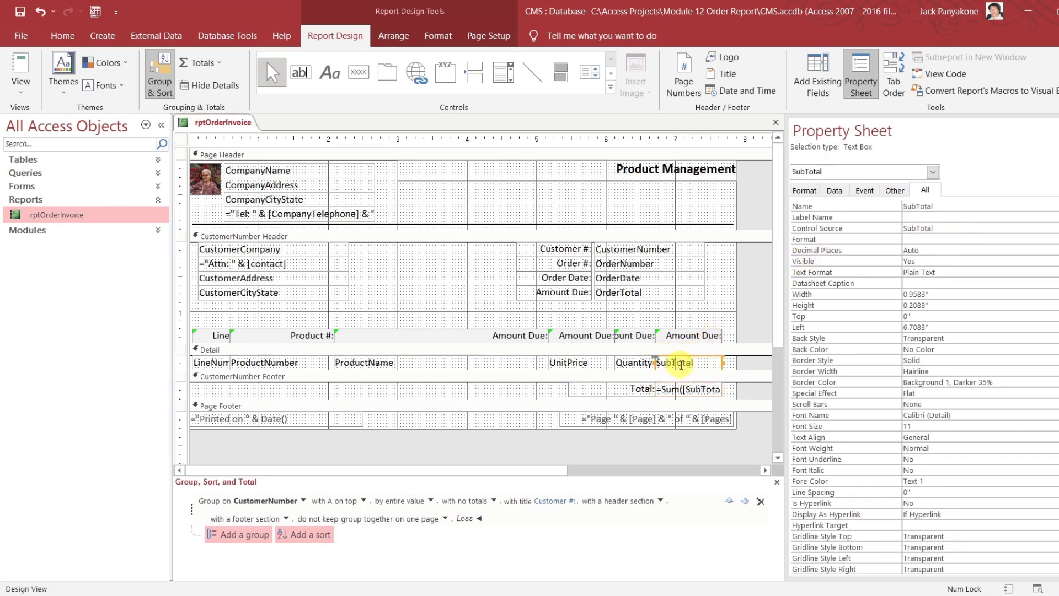
shift+click(576, 365)
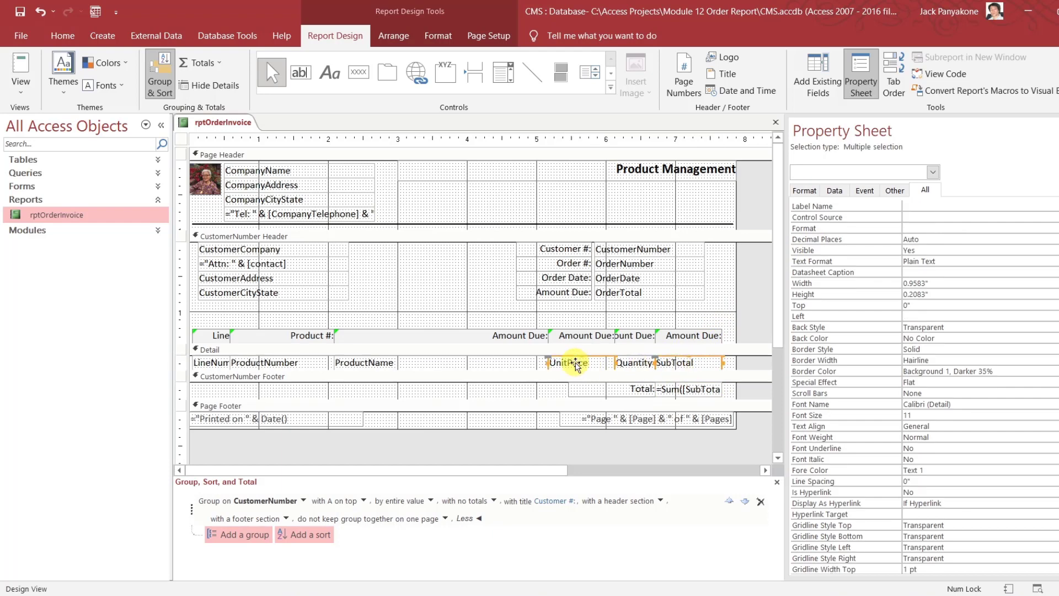
click(929, 228)
text(currency)
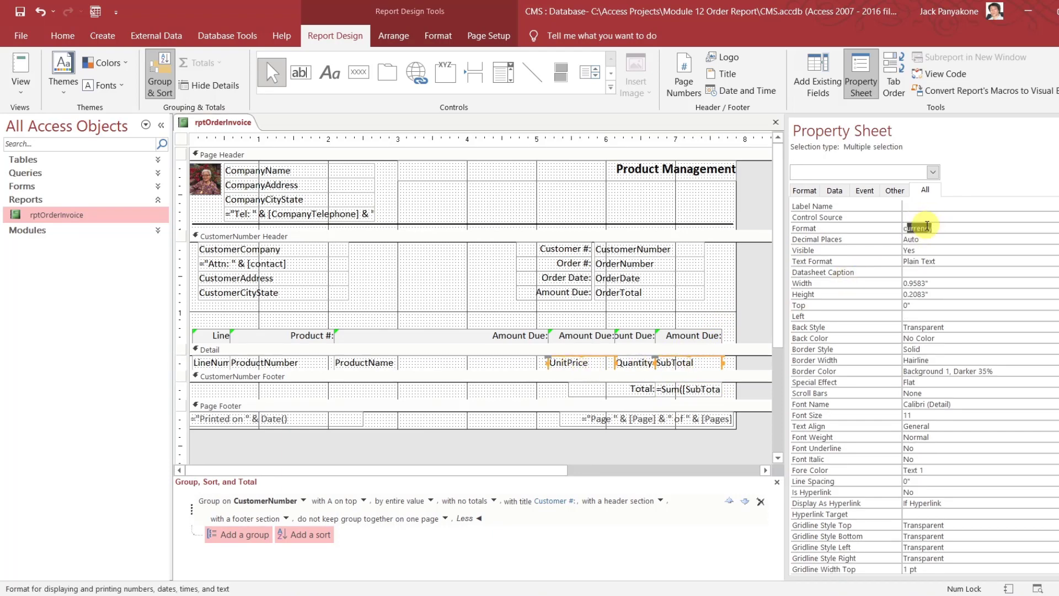
key(Return)
Open the Format property of the OrderTotal text box in the CustomerNumber Header for editing
click(695, 293)
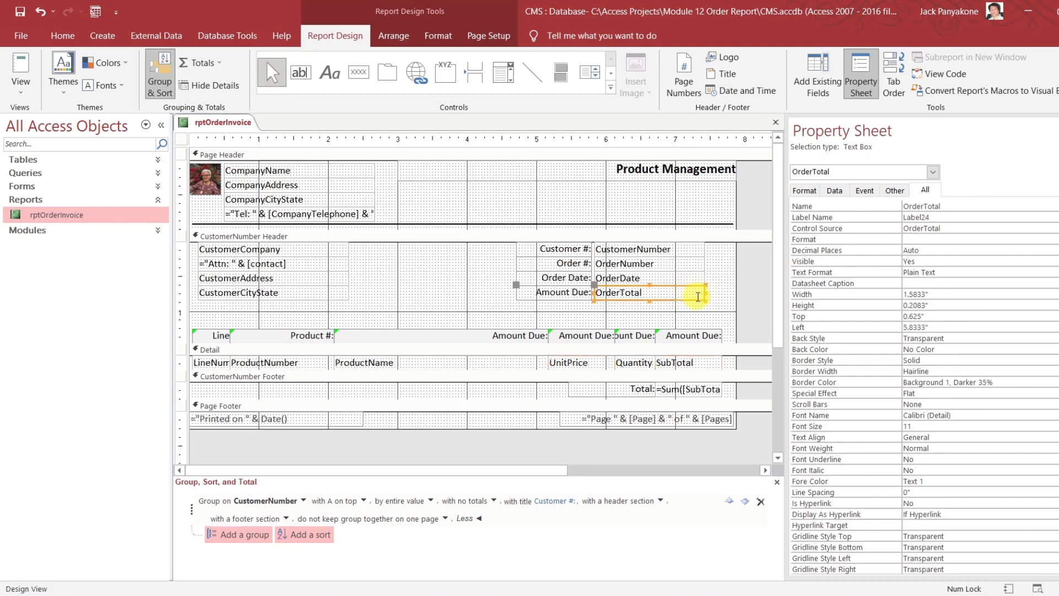
click(910, 238)
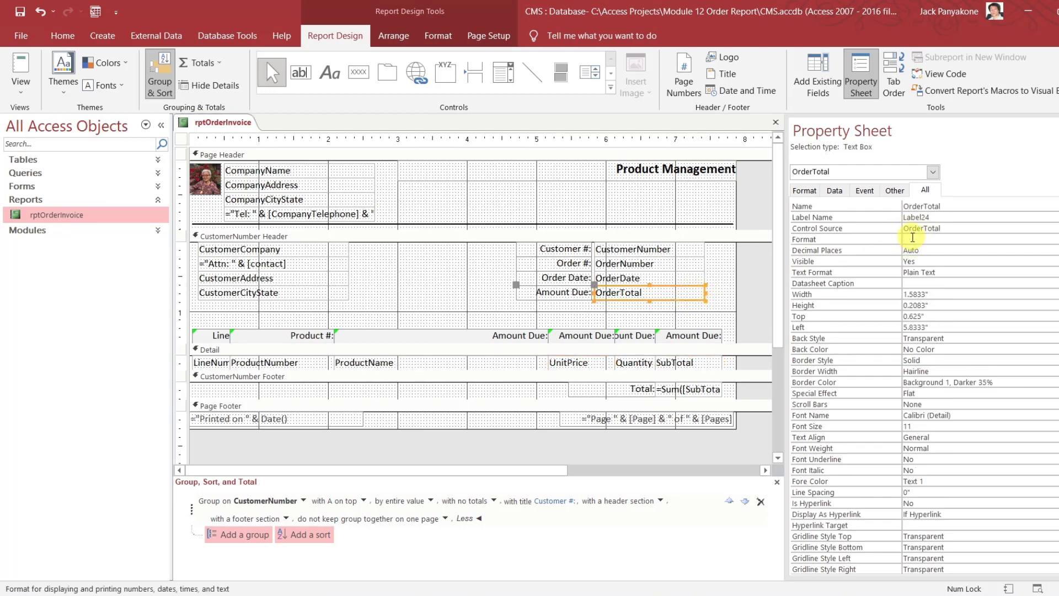
key(BackSpace)
click(1058, 239)
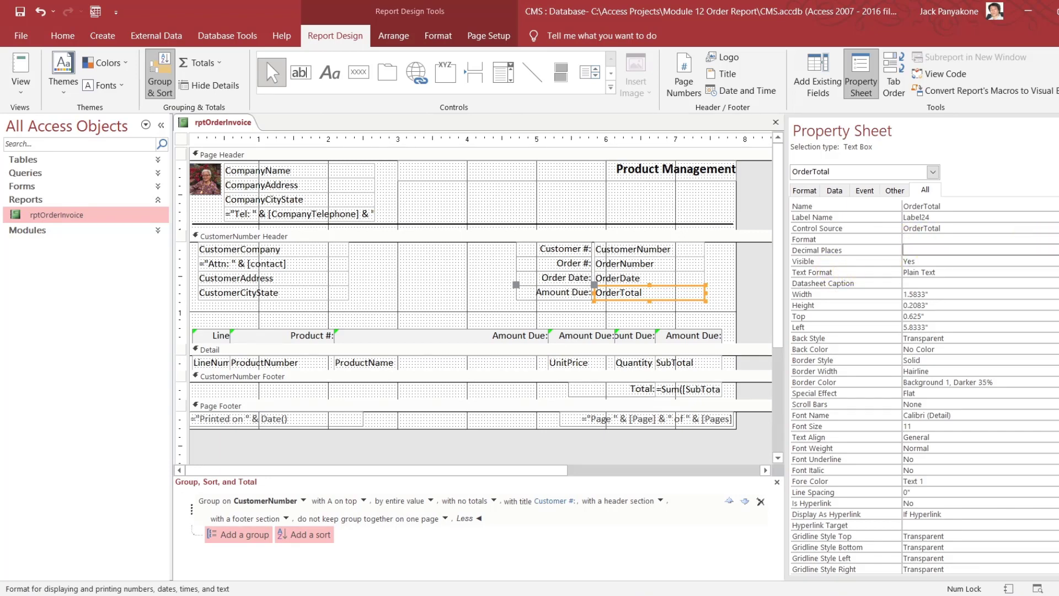
click(753, 292)
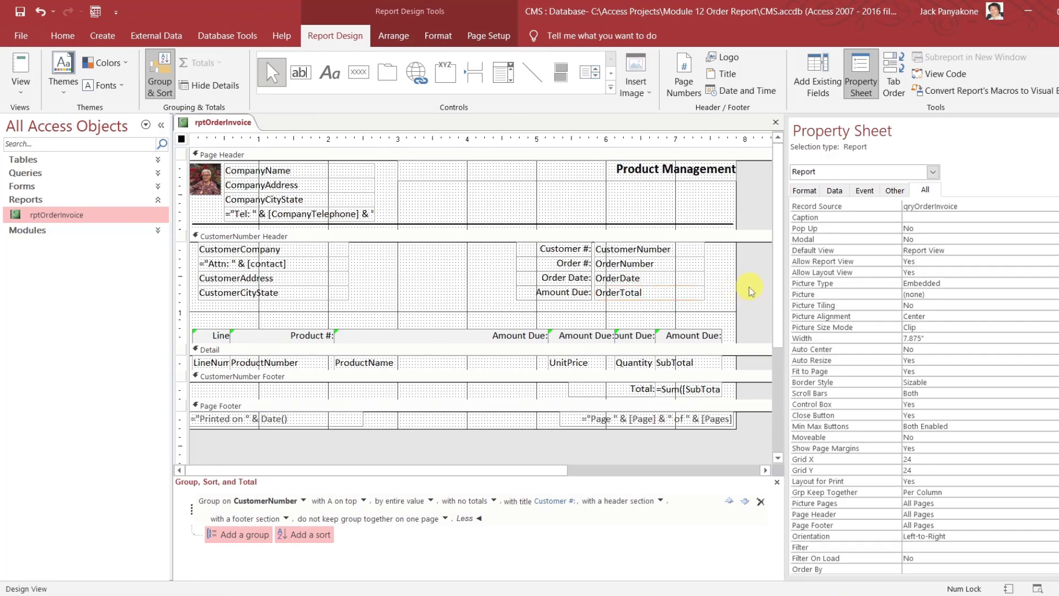
click(702, 293)
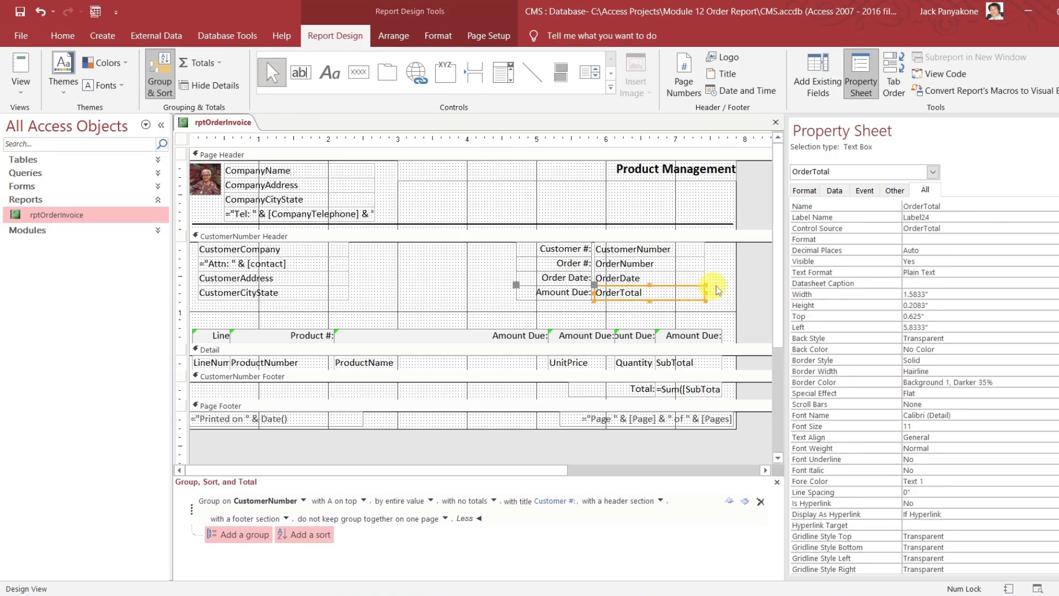
click(749, 291)
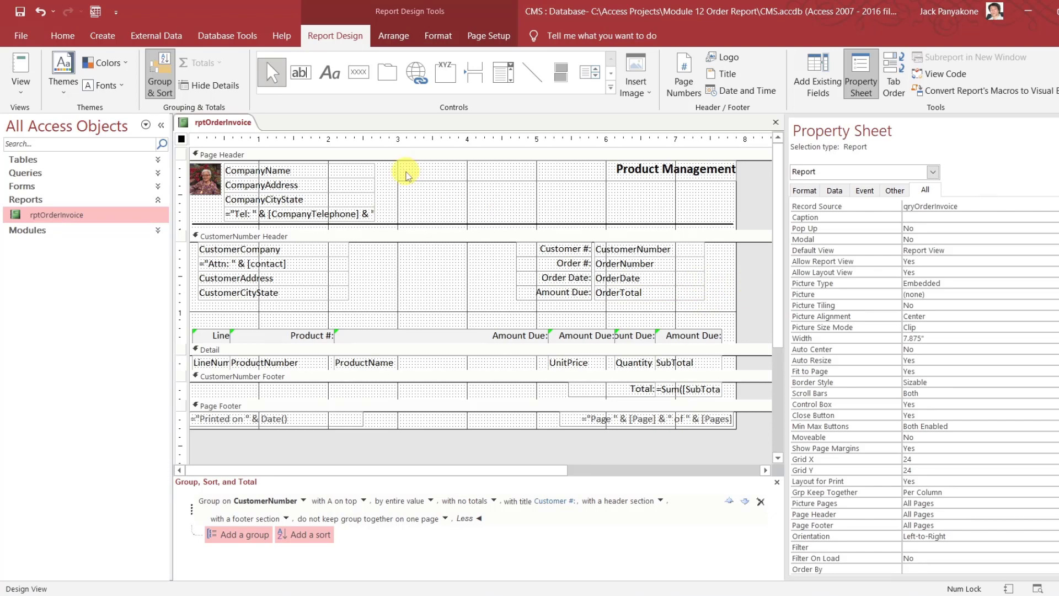
Open the qryOrderInvoice query in Design View and examine its field columns, from the company fields through to the order and line fields
click(155, 174)
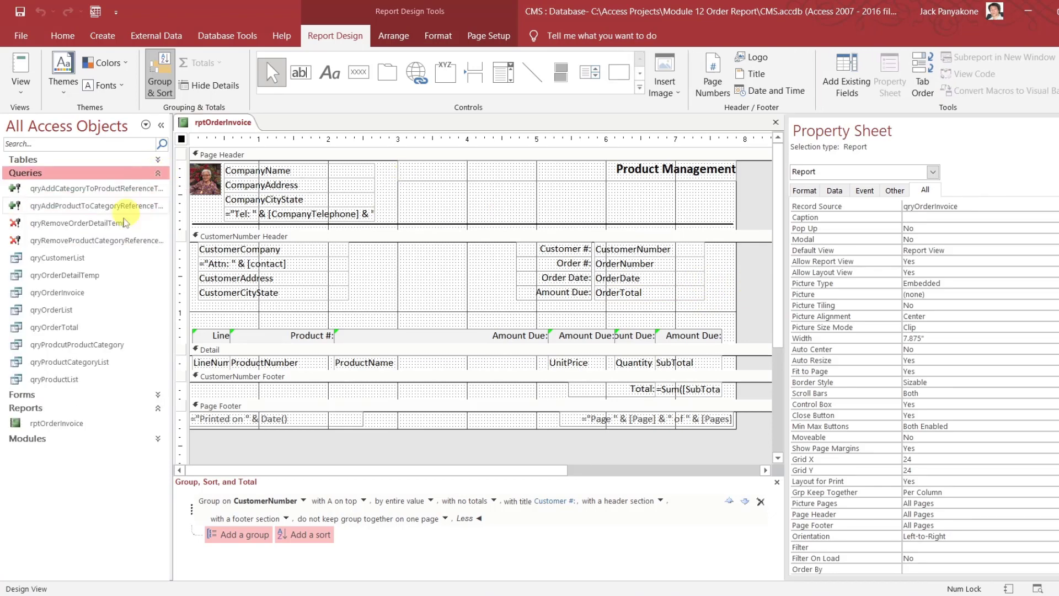
right_click(75, 293)
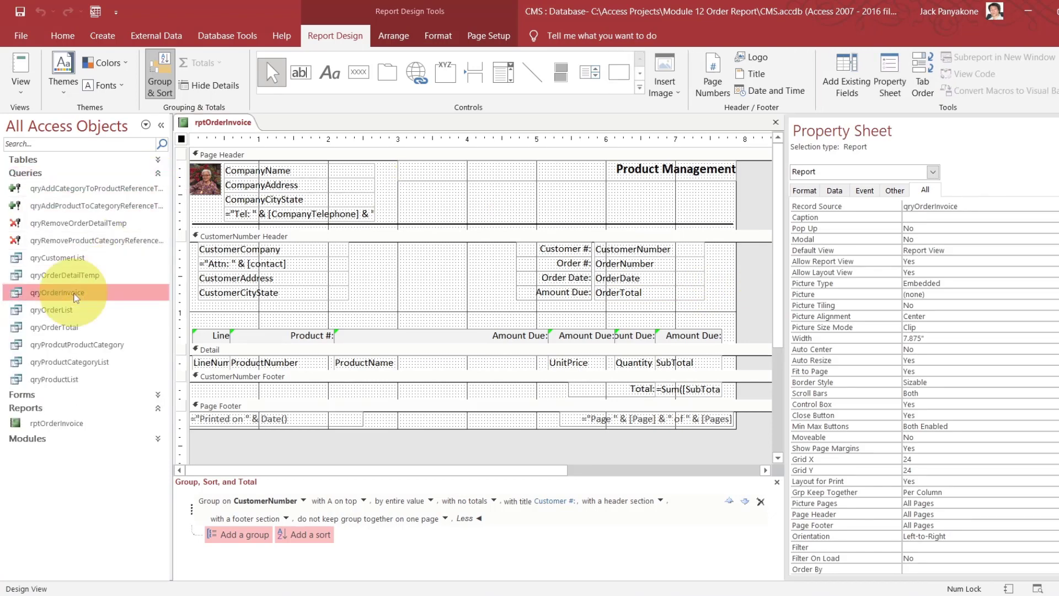
click(112, 321)
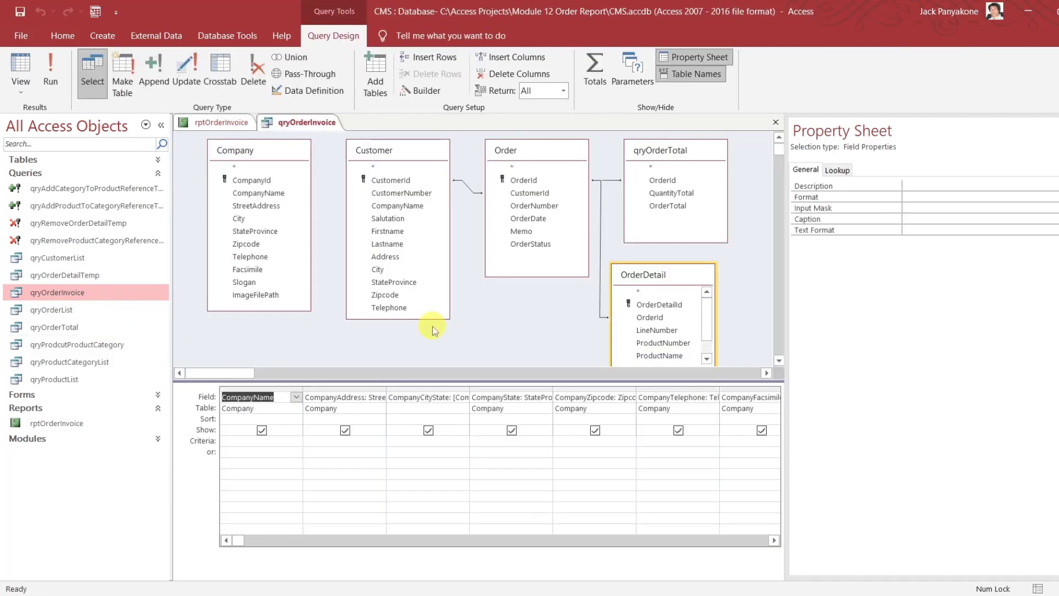
click(775, 541)
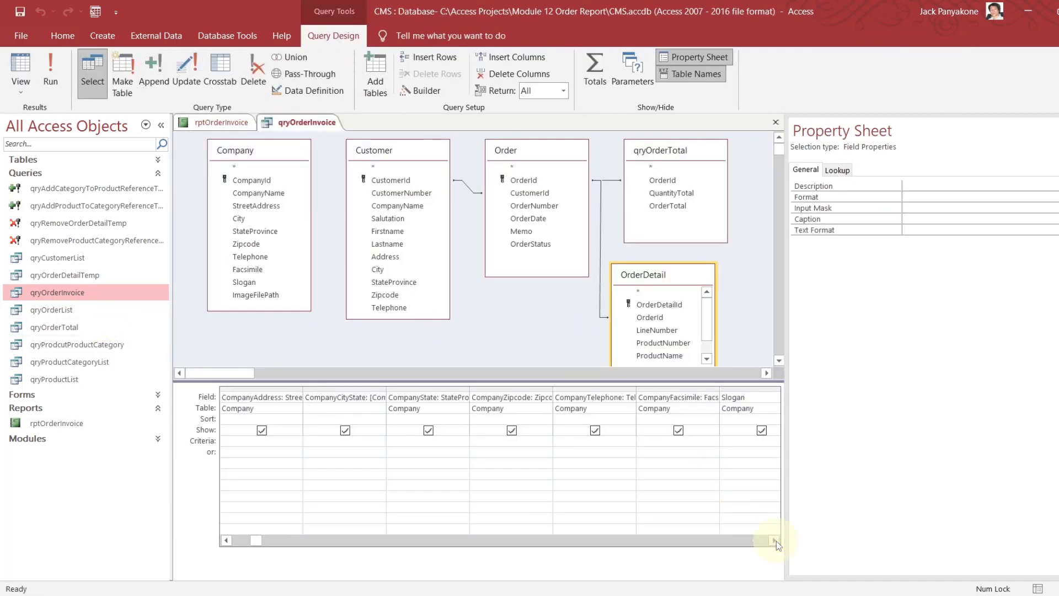
click(775, 541)
click(775, 541)
click(774, 541)
click(775, 541)
click(775, 540)
click(775, 541)
click(774, 541)
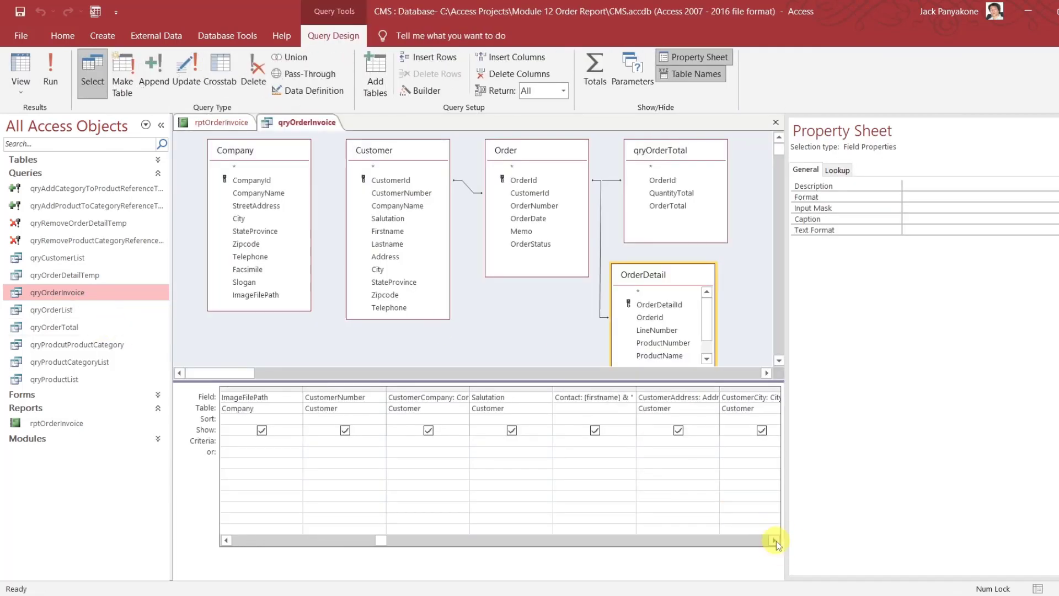
click(775, 541)
click(774, 541)
click(774, 541)
click(775, 541)
click(775, 541)
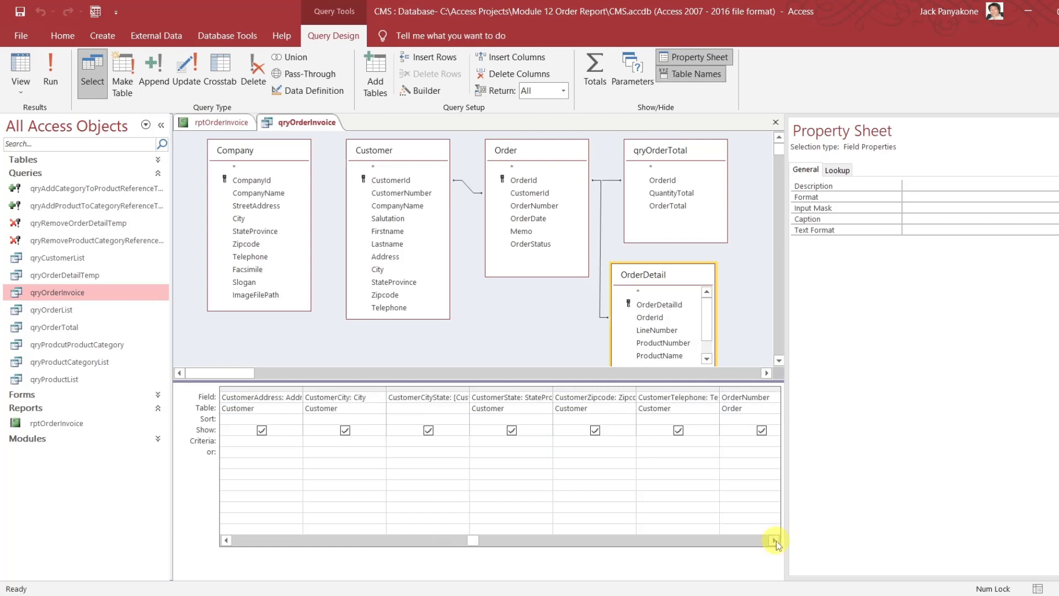
click(774, 541)
click(774, 541)
click(775, 541)
click(776, 541)
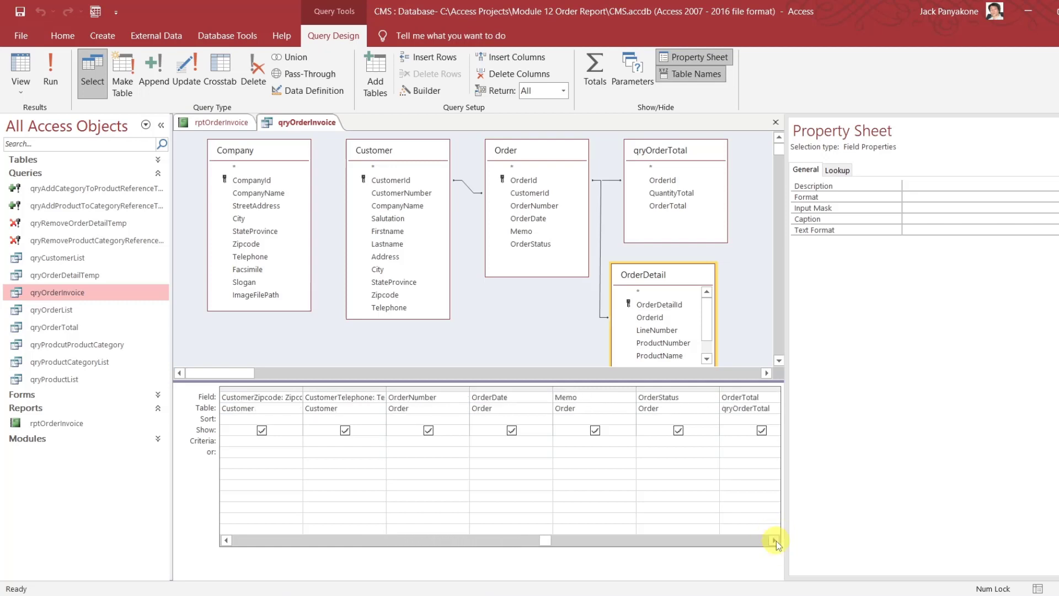
click(775, 541)
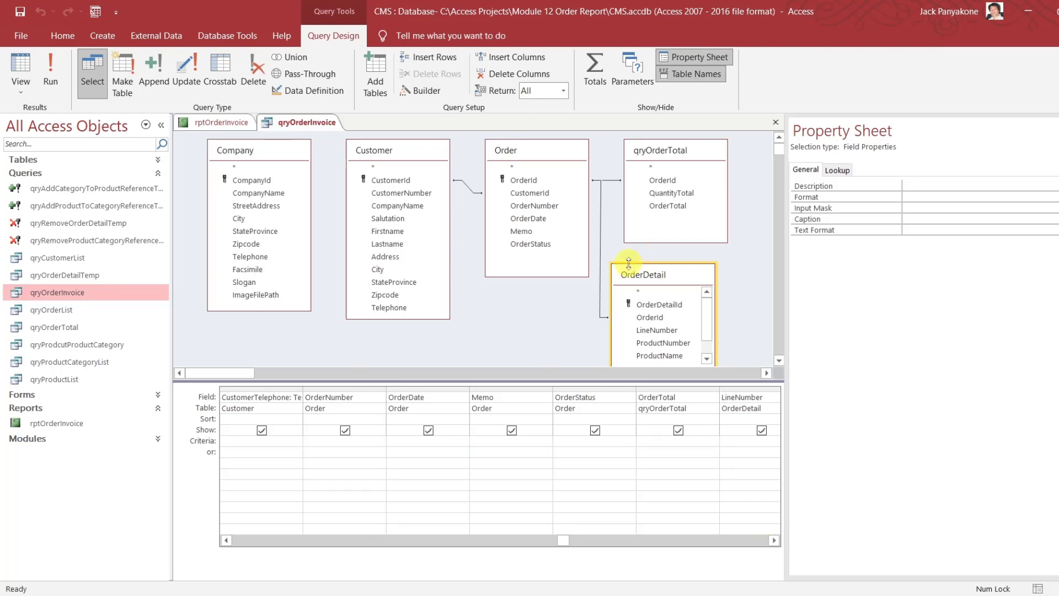
View the results of the qryOrderTotal query and close both it and the qryOrderInvoice query
double_click(70, 329)
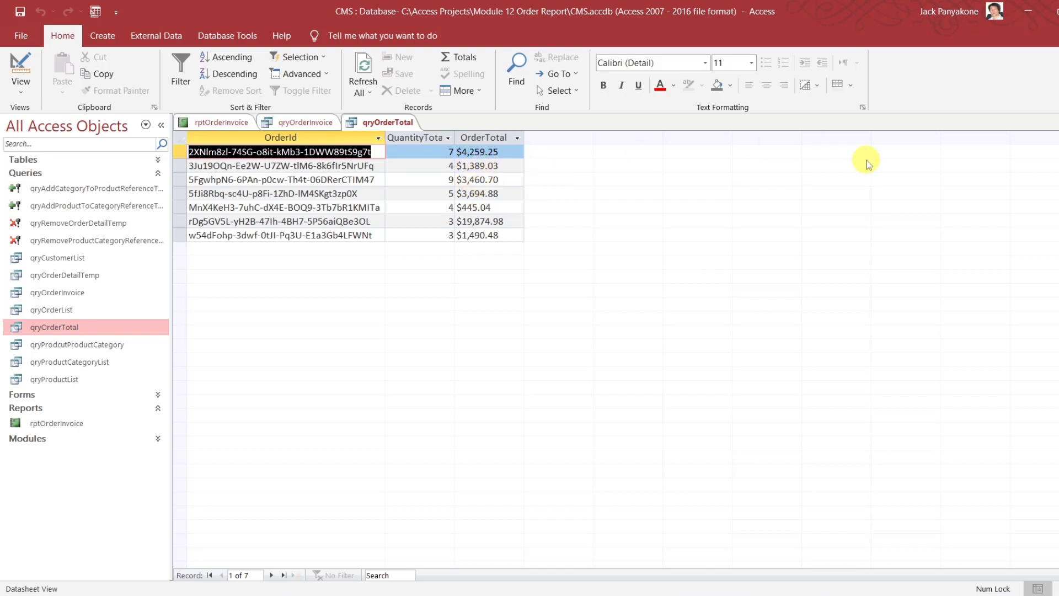
click(1058, 122)
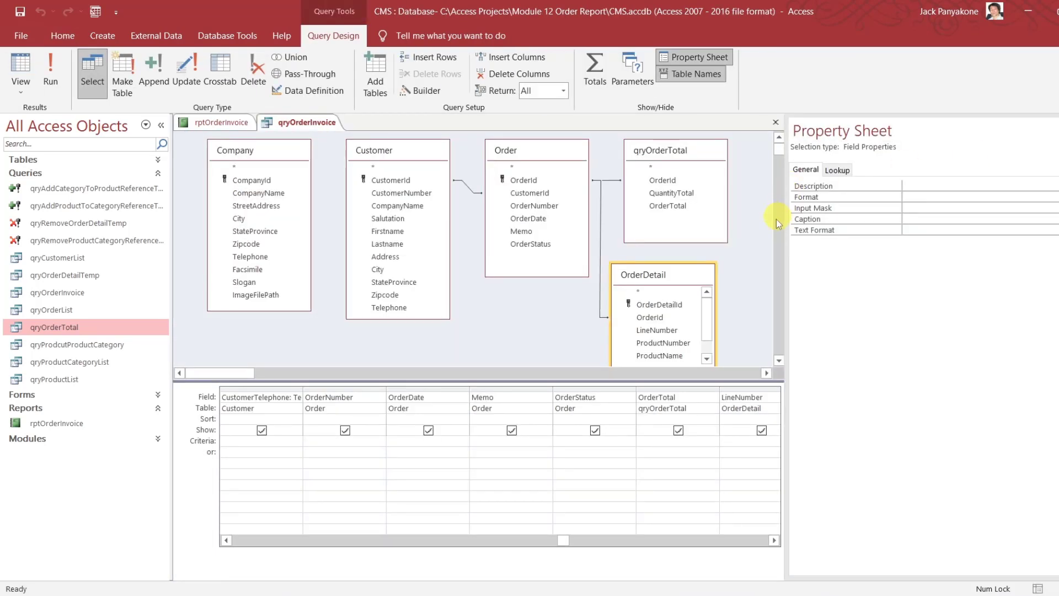
click(776, 122)
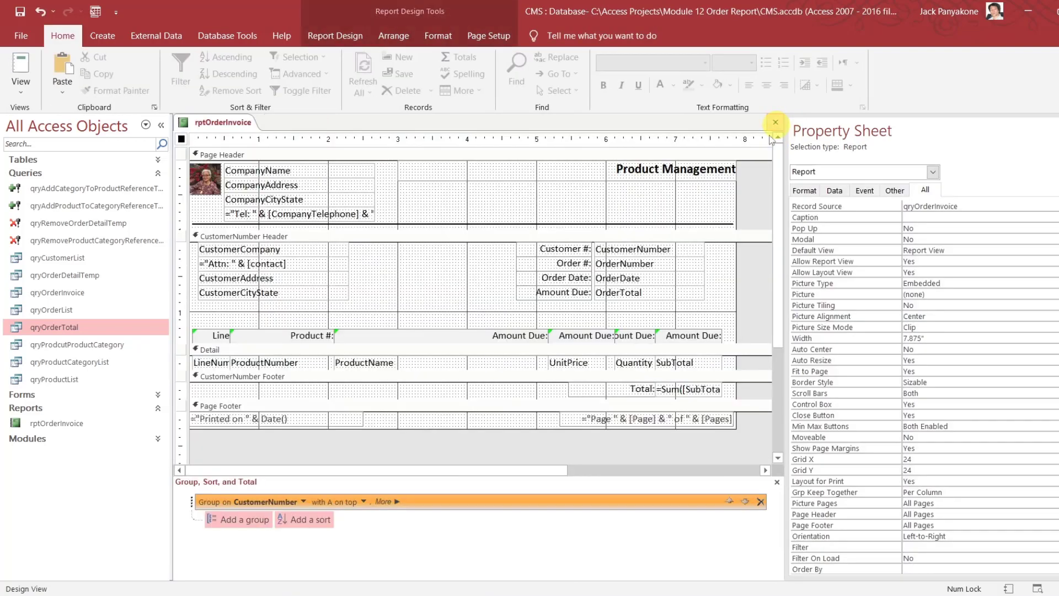
Check the logo and text box borders of rptOrderInvoice in Print Preview and return to Design View
click(750, 203)
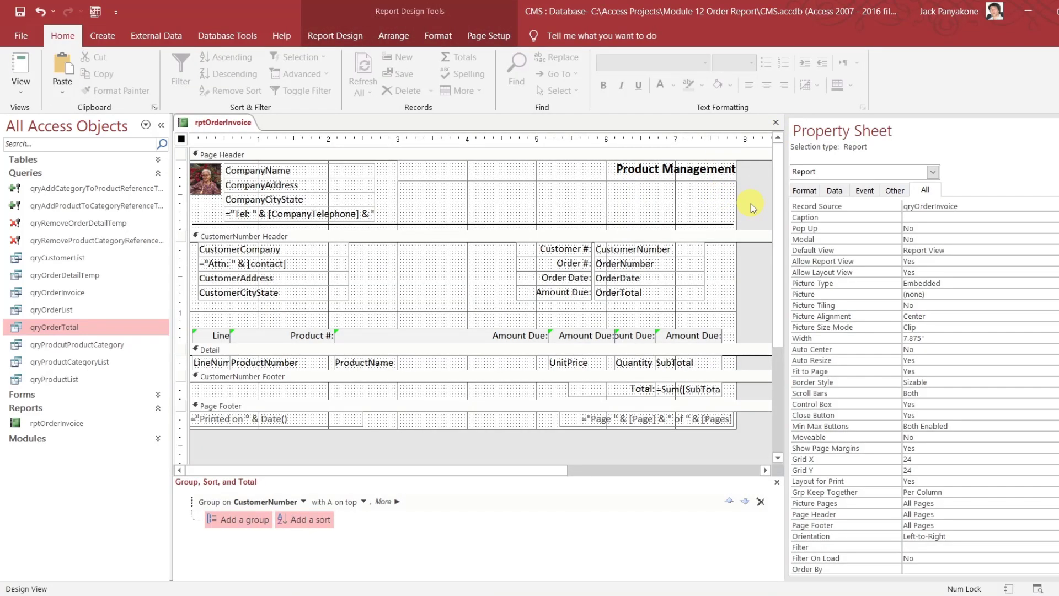
right_click(220, 125)
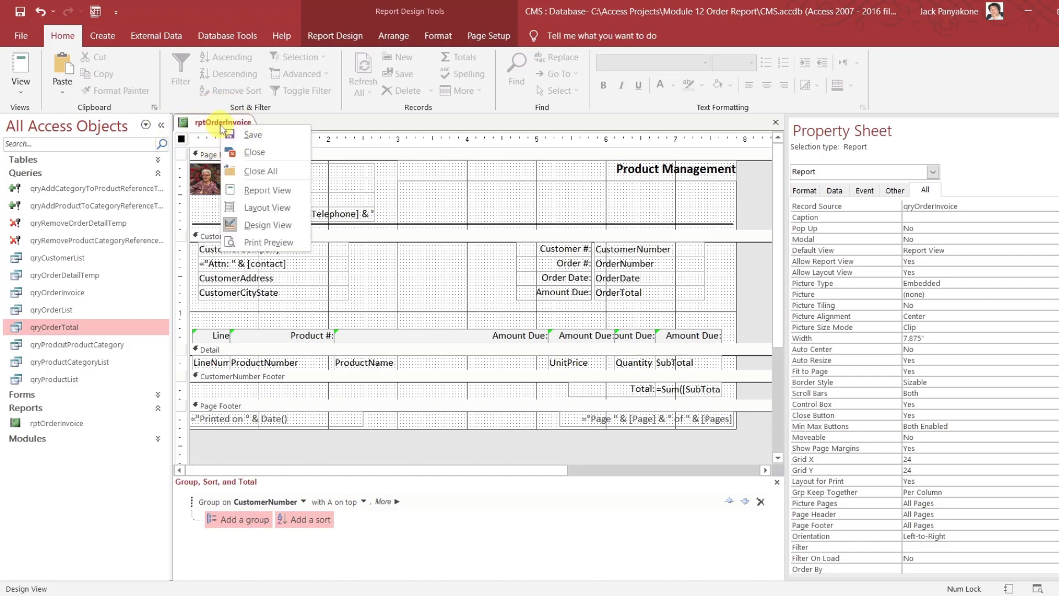
click(263, 243)
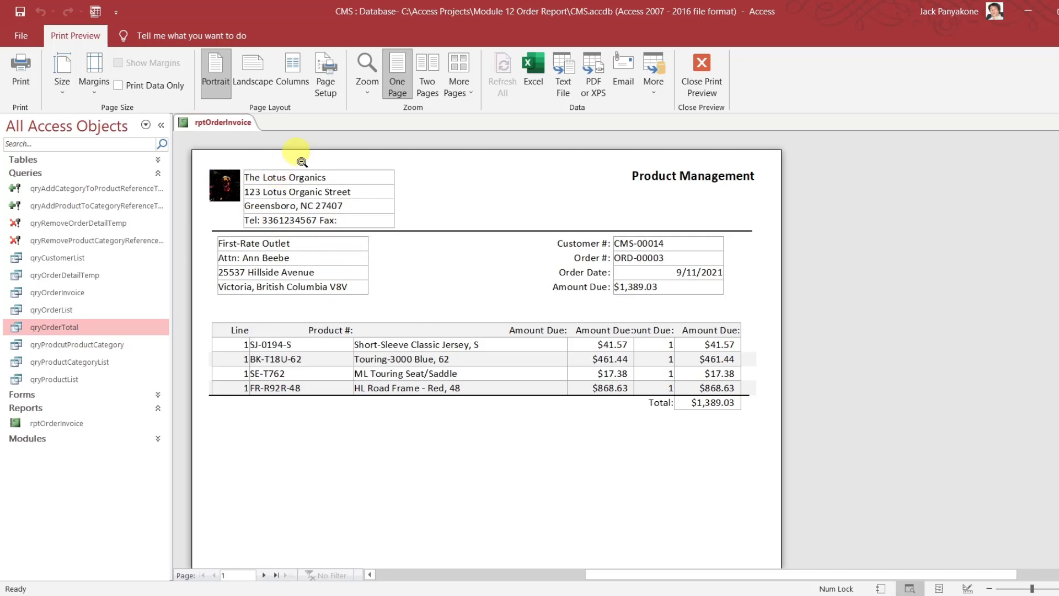
right_click(244, 134)
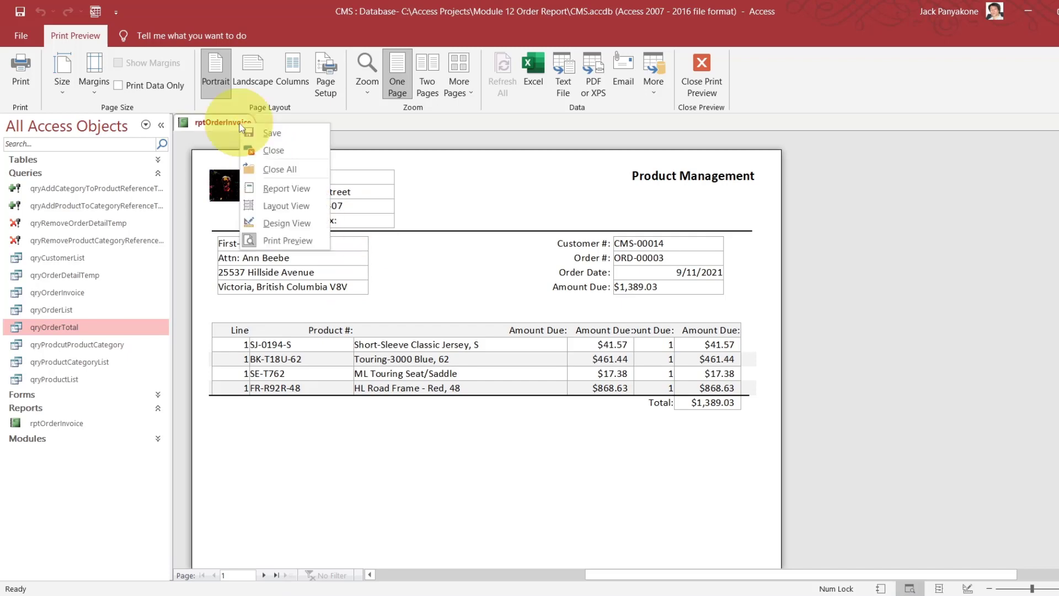
click(270, 220)
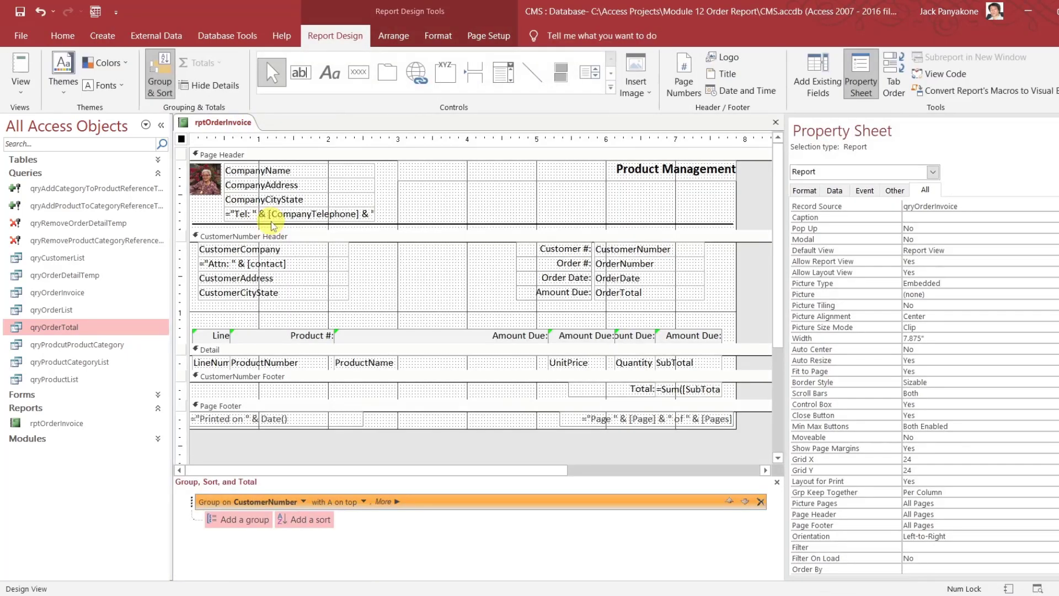
Set the control source of the imgLogo image in the page header to ImageFilePath
click(206, 179)
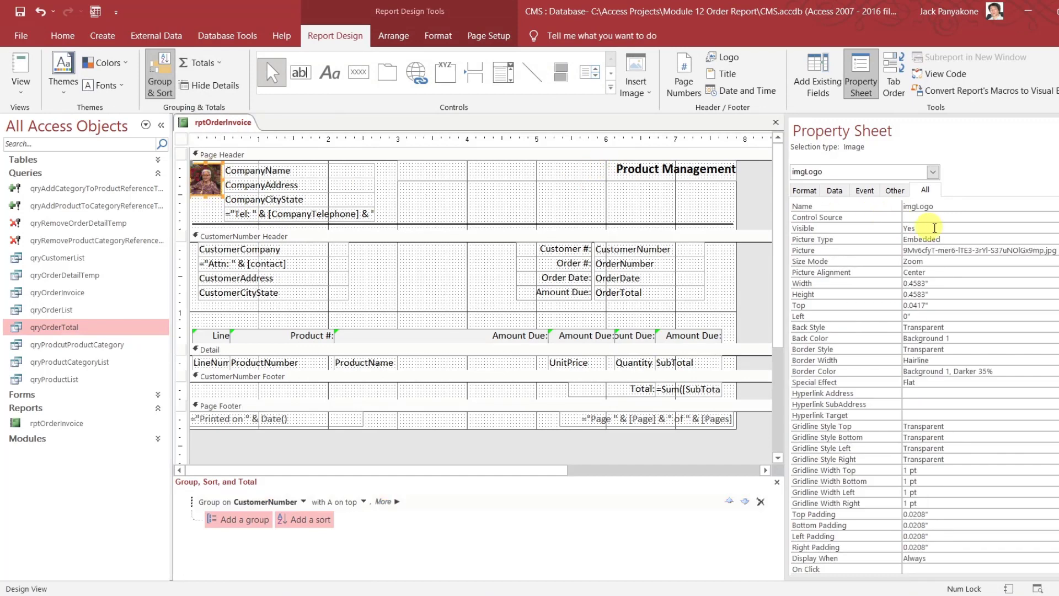
click(957, 218)
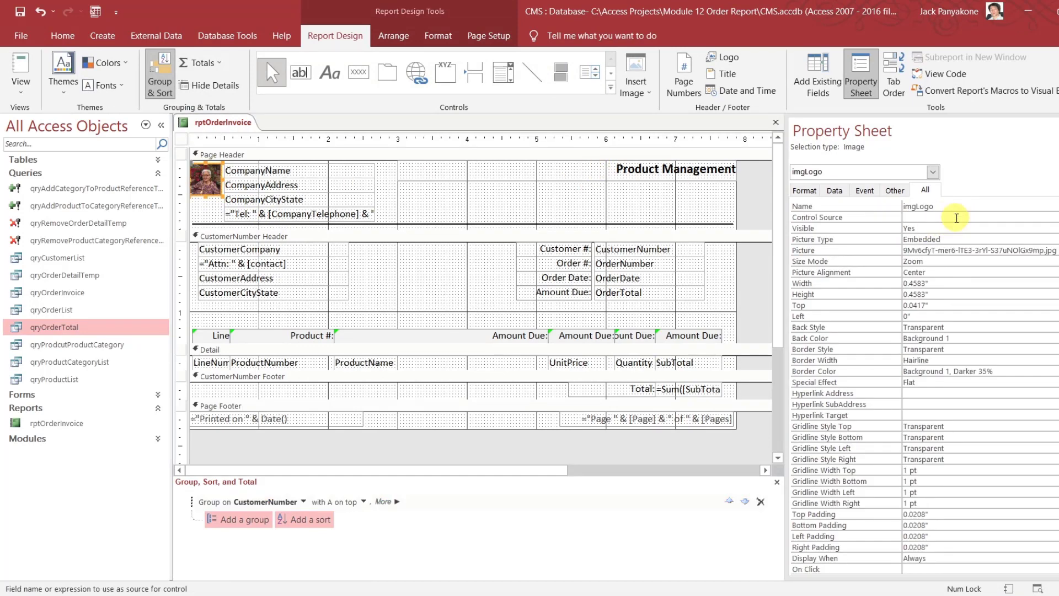
double_click(956, 218)
key(Return)
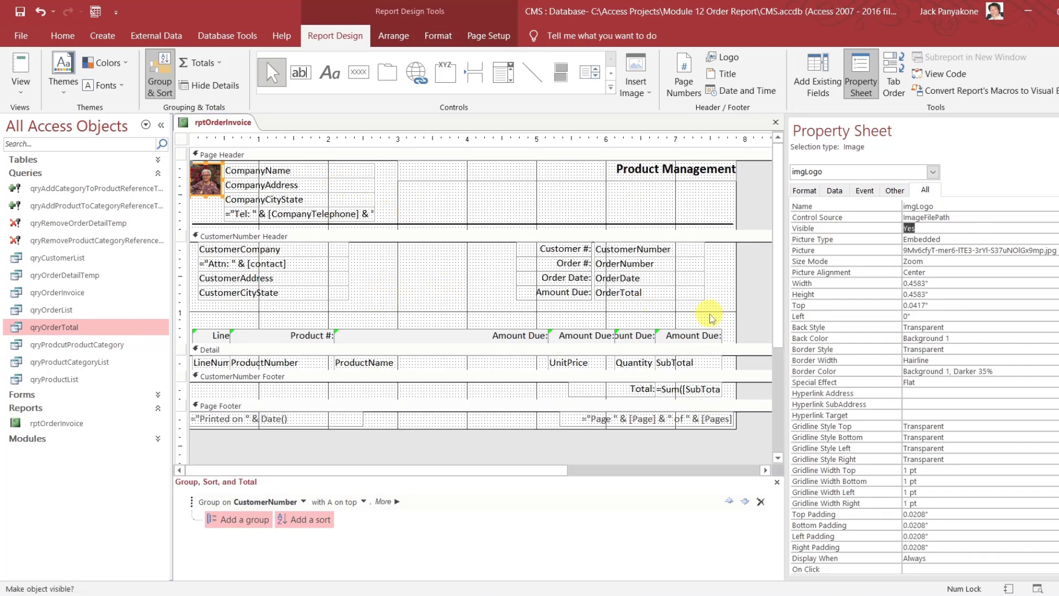
Set the border style to Transparent for the company text boxes in the page header and the customer and order text boxes in the CustomerNumber header
drag(709, 310, 688, 246)
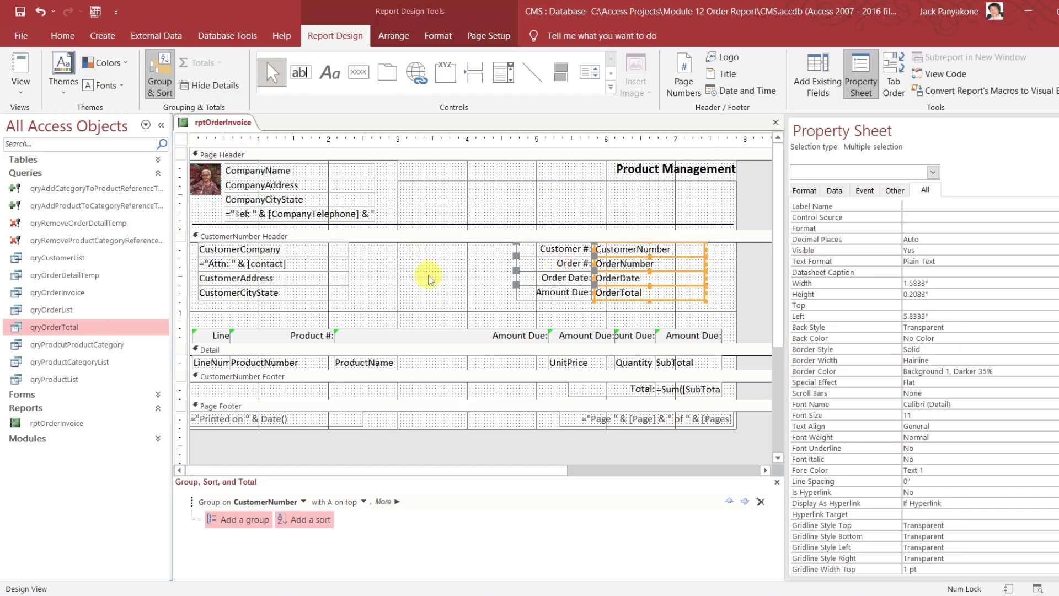
drag(379, 303, 339, 251)
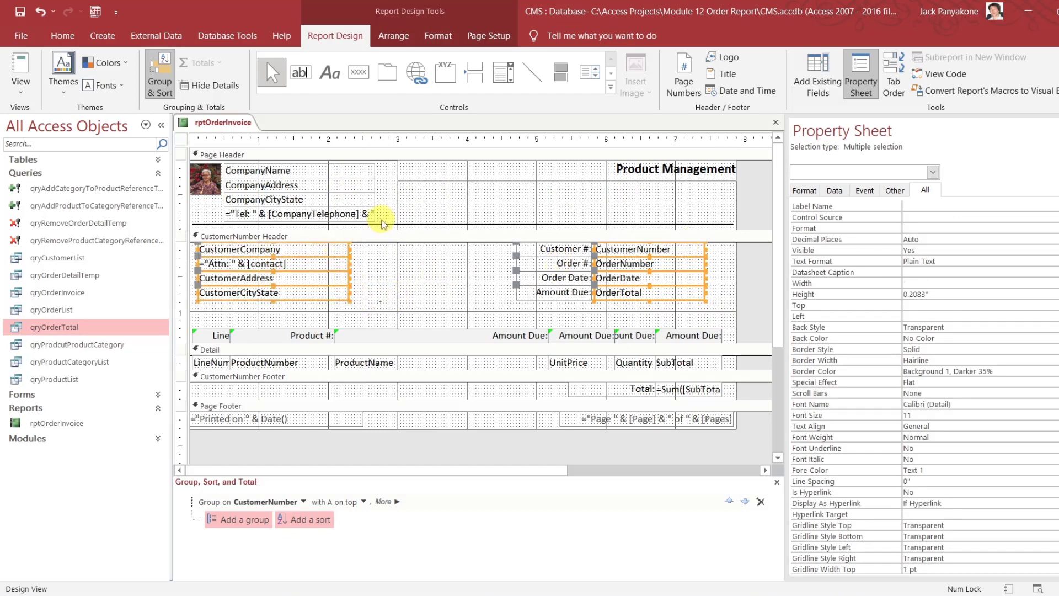
drag(384, 224, 356, 176)
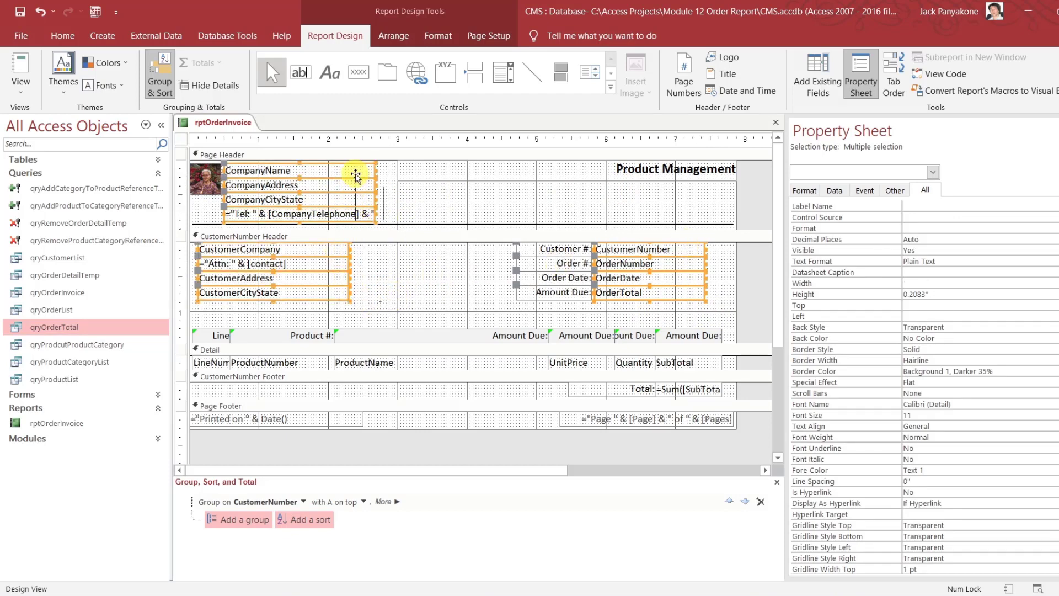
click(1010, 350)
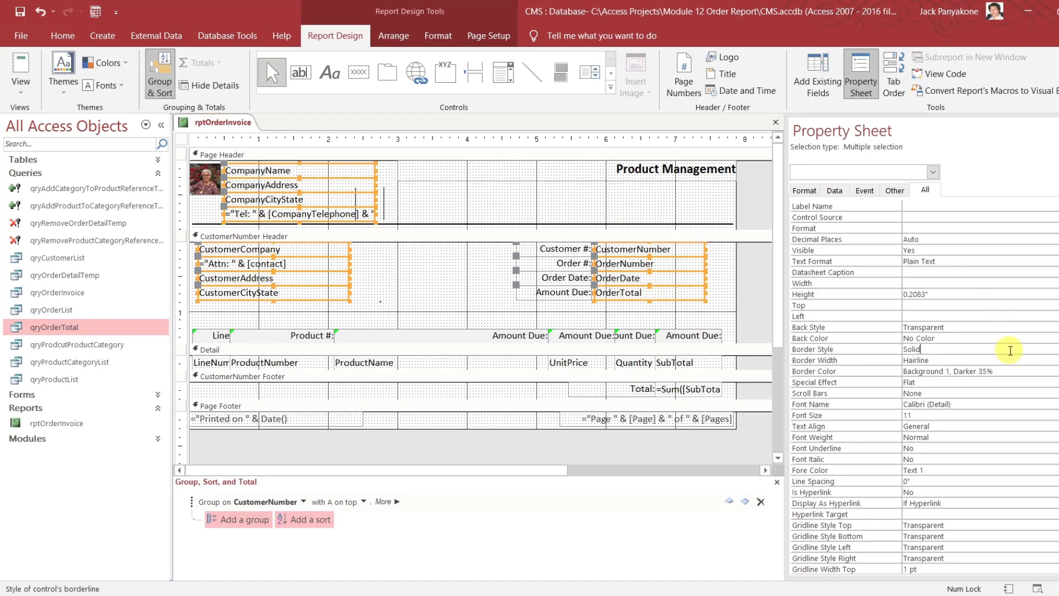
click(1054, 350)
click(1054, 359)
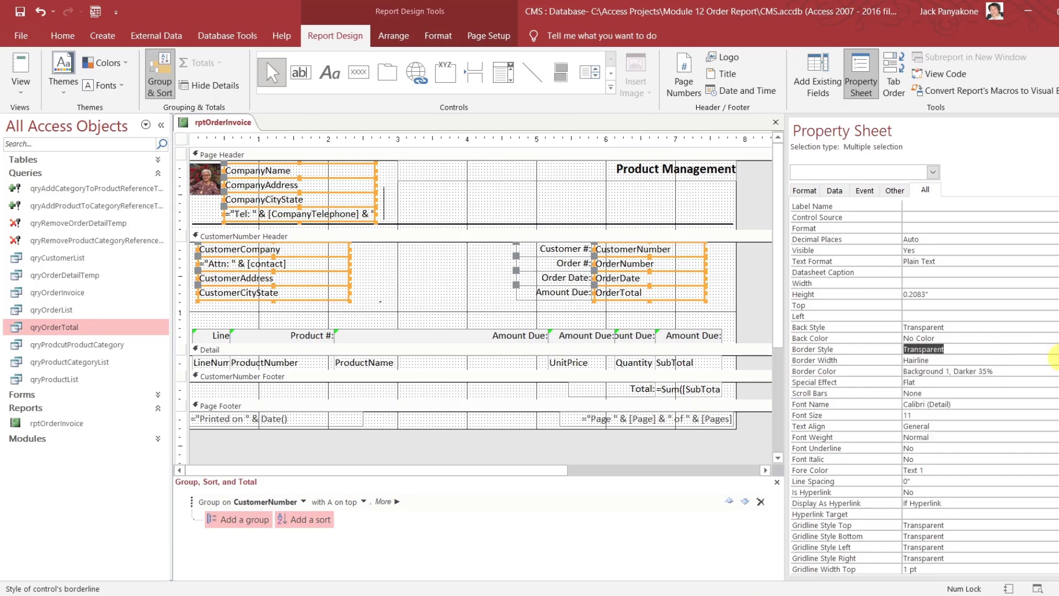
click(761, 285)
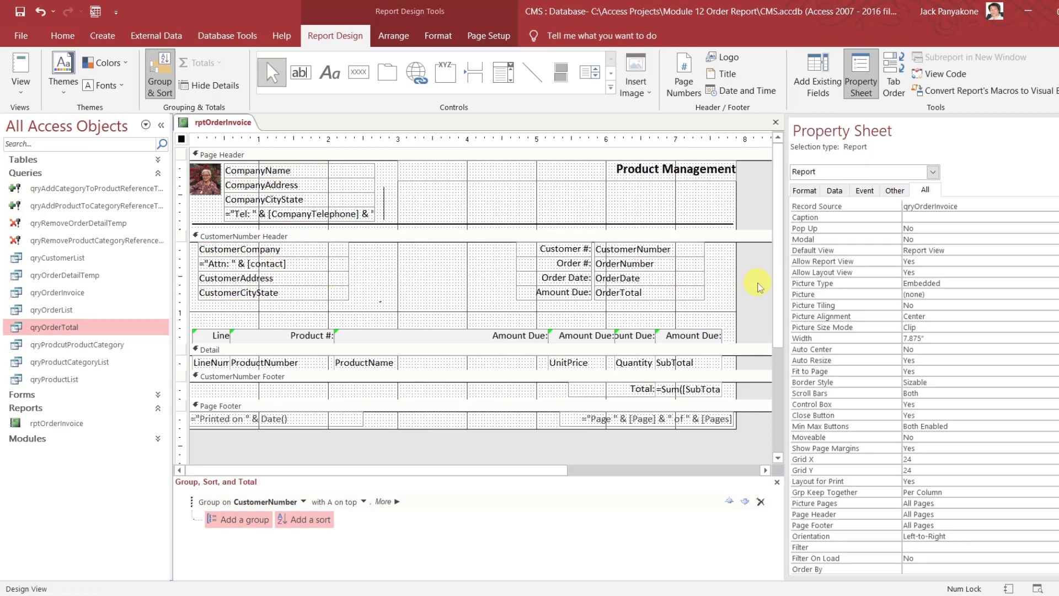
Preview the report's logo and borderless header text boxes as printed and go back to Design View
right_click(212, 123)
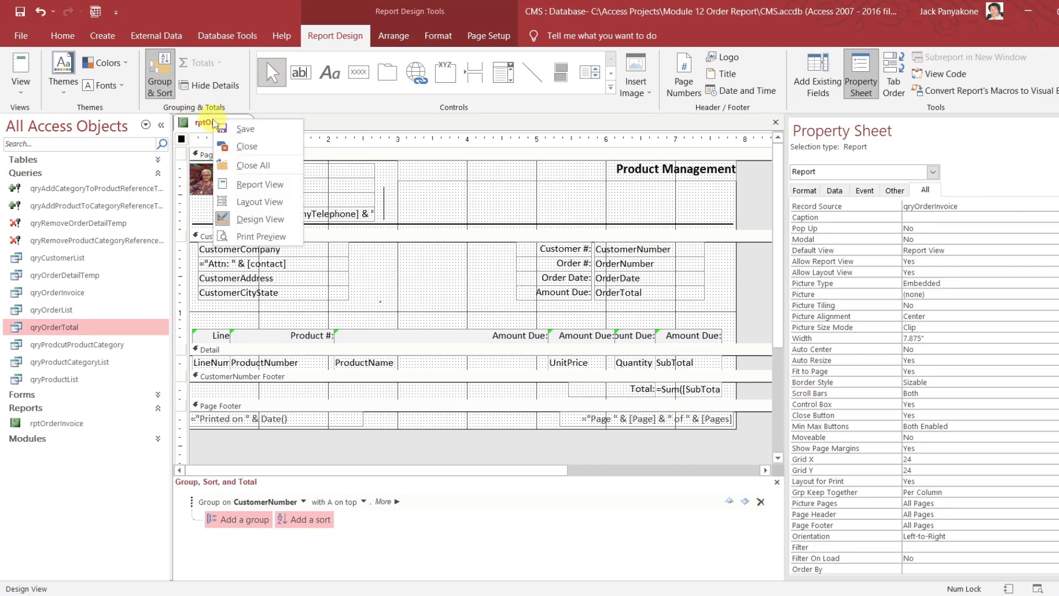
click(257, 237)
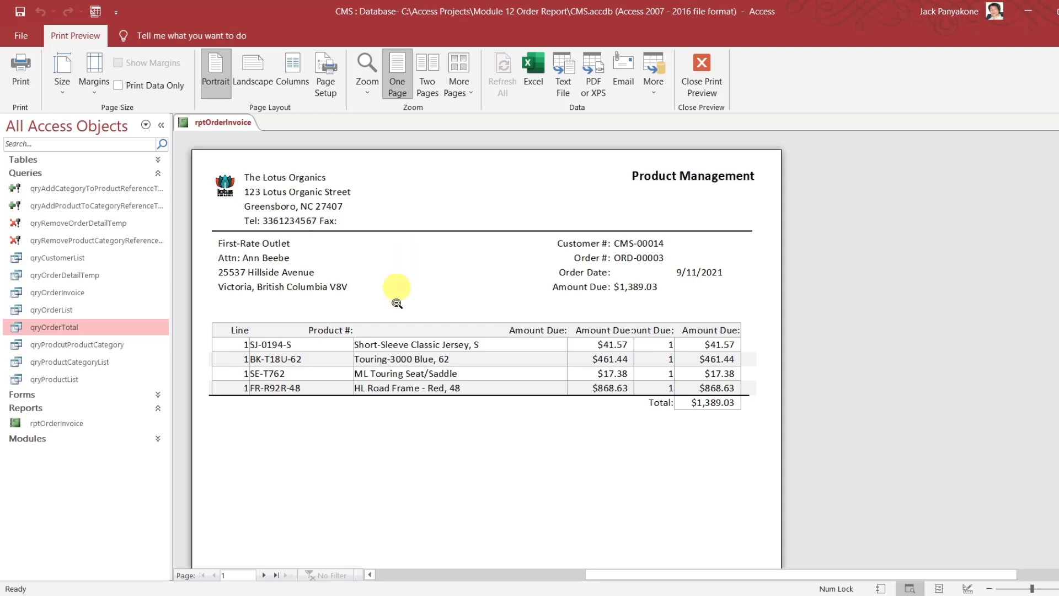
right_click(231, 123)
click(271, 223)
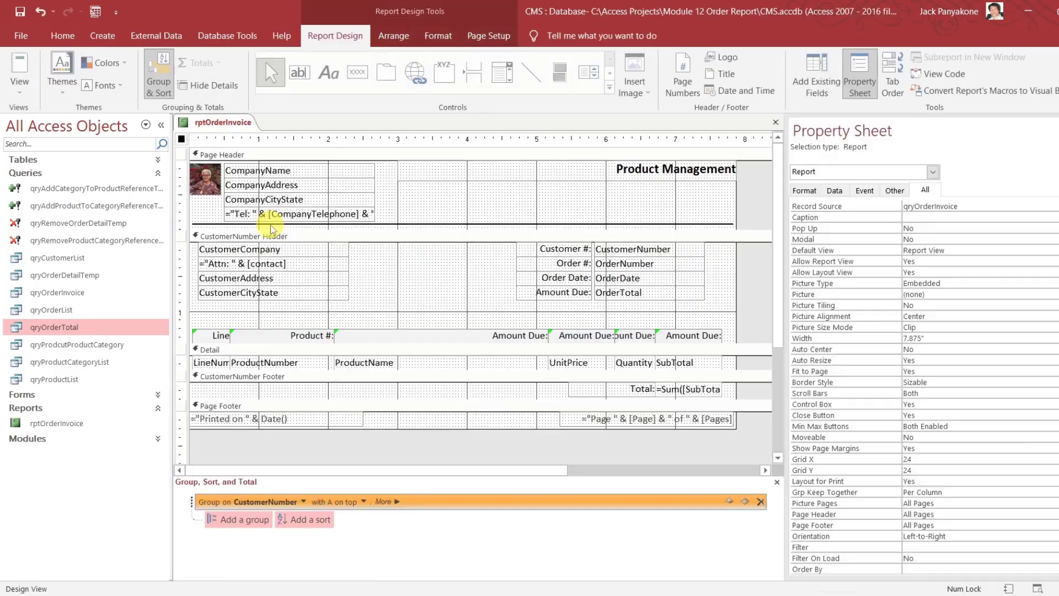
Set the report's Modal and Pop Up properties to Yes
double_click(918, 239)
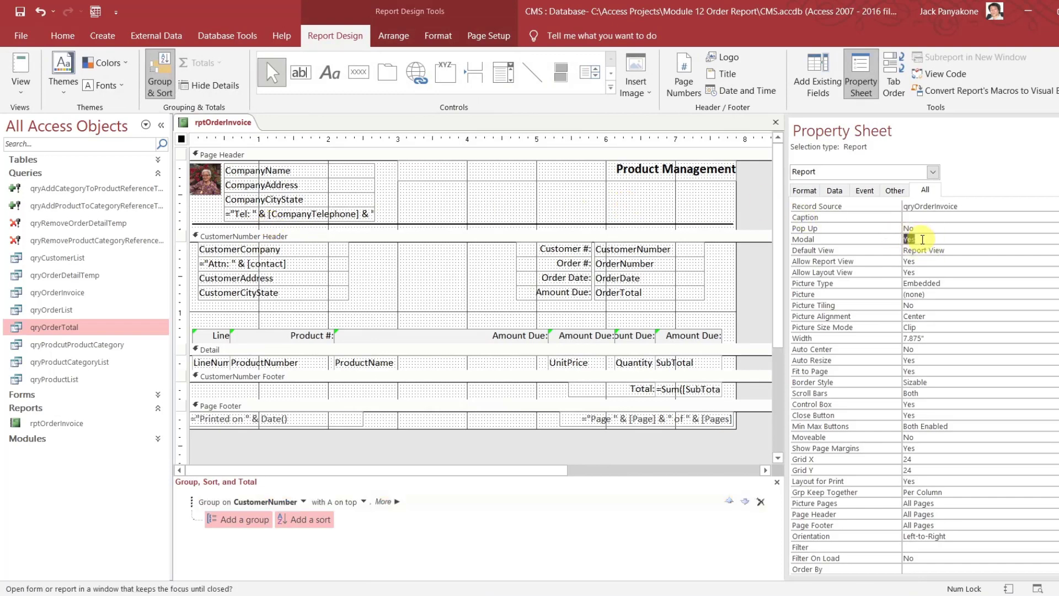
double_click(910, 227)
click(757, 206)
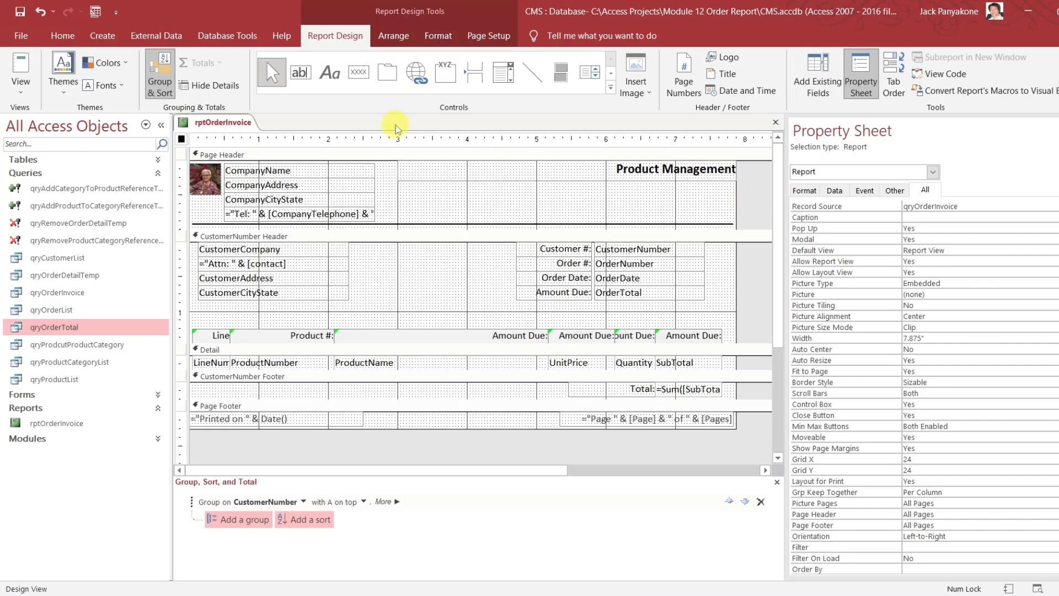
Show rptOrderInvoice in Print Preview as a pop-up window and move the window up to the top of the workspace
right_click(239, 129)
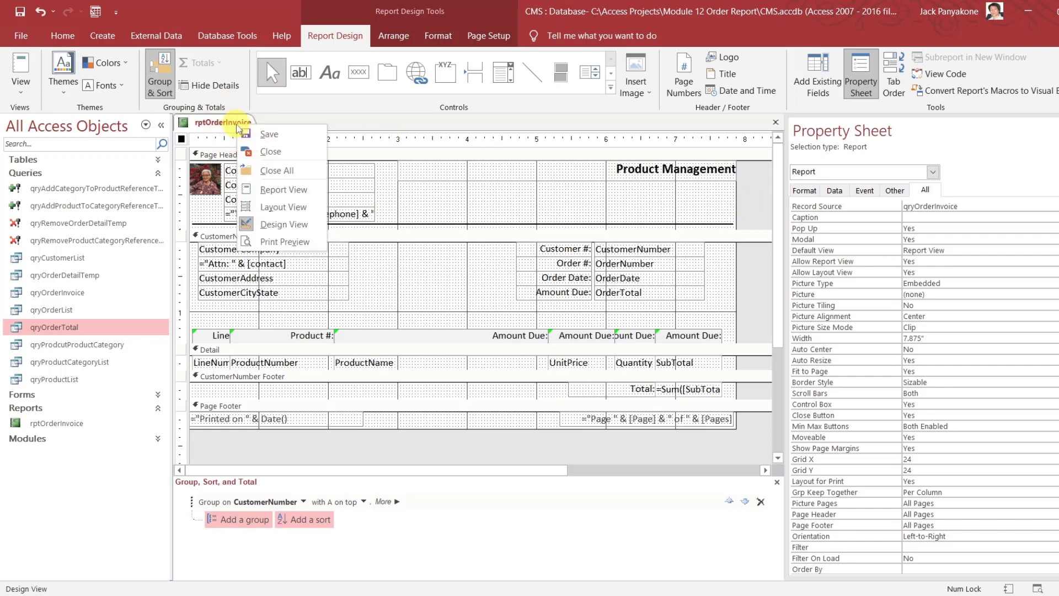
click(263, 242)
drag(322, 147, 409, 78)
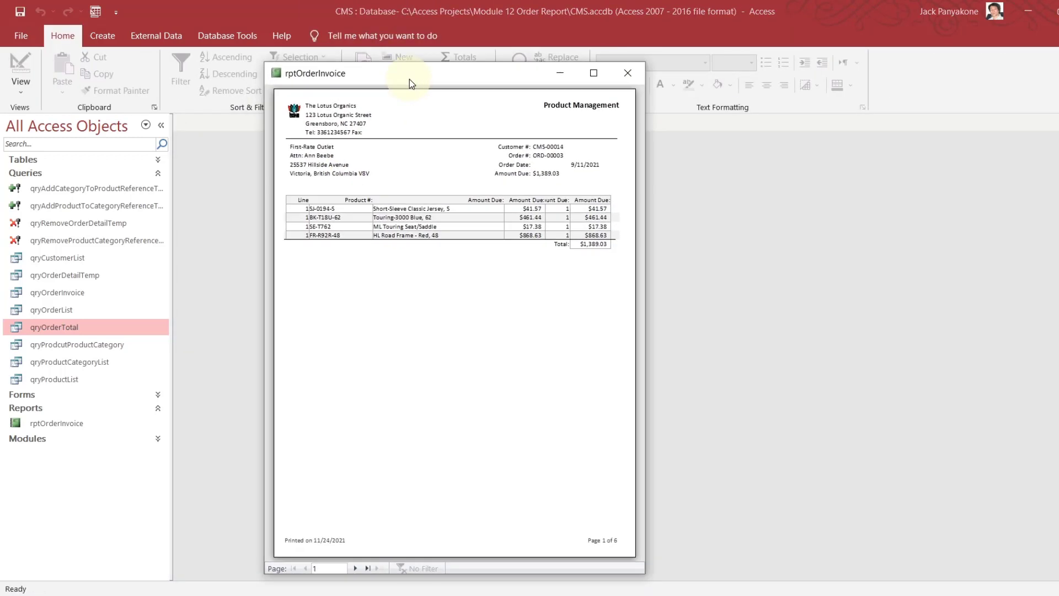
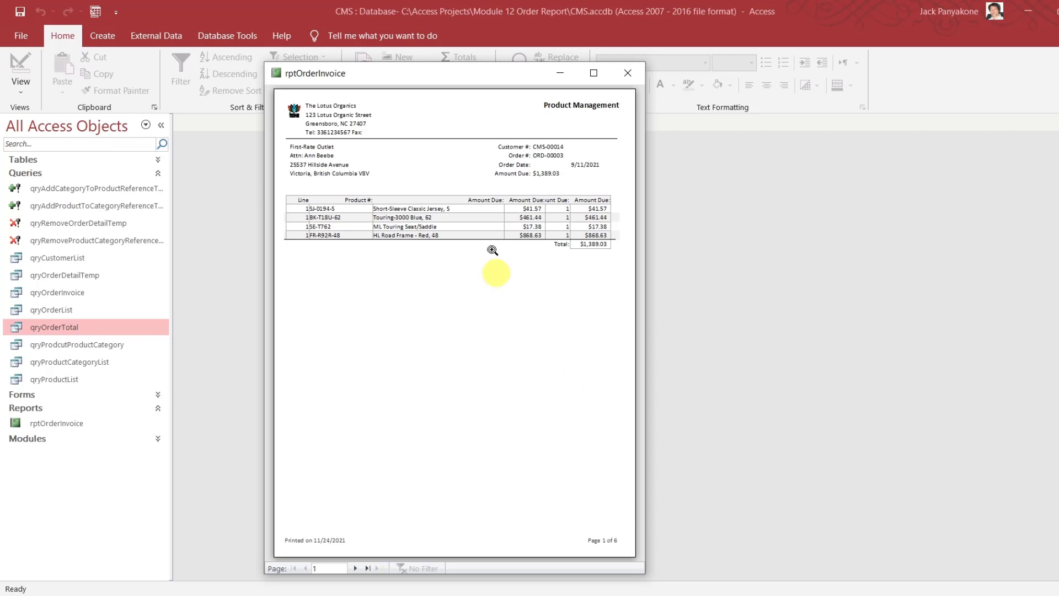
Return the report to Design View and move the horizontal line from the top of the CustomerNumber footer to the top of the page footer
right_click(476, 89)
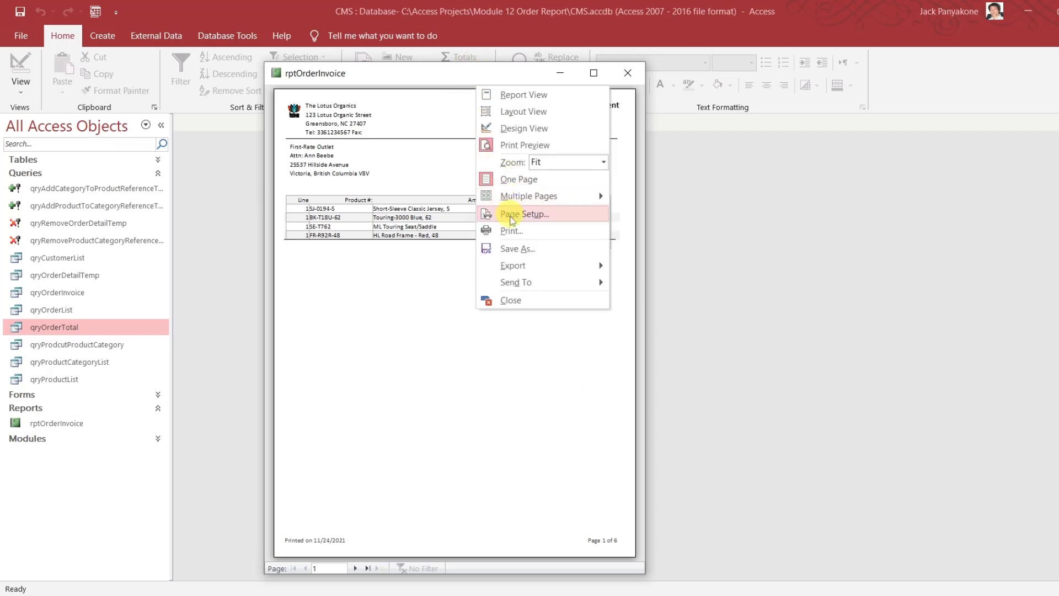
click(518, 135)
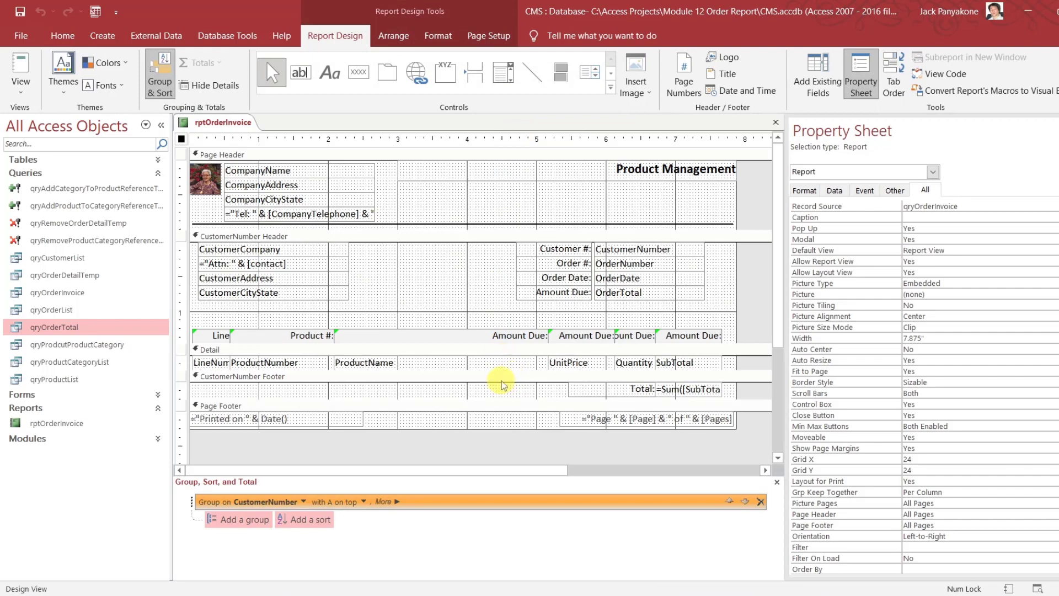
click(502, 384)
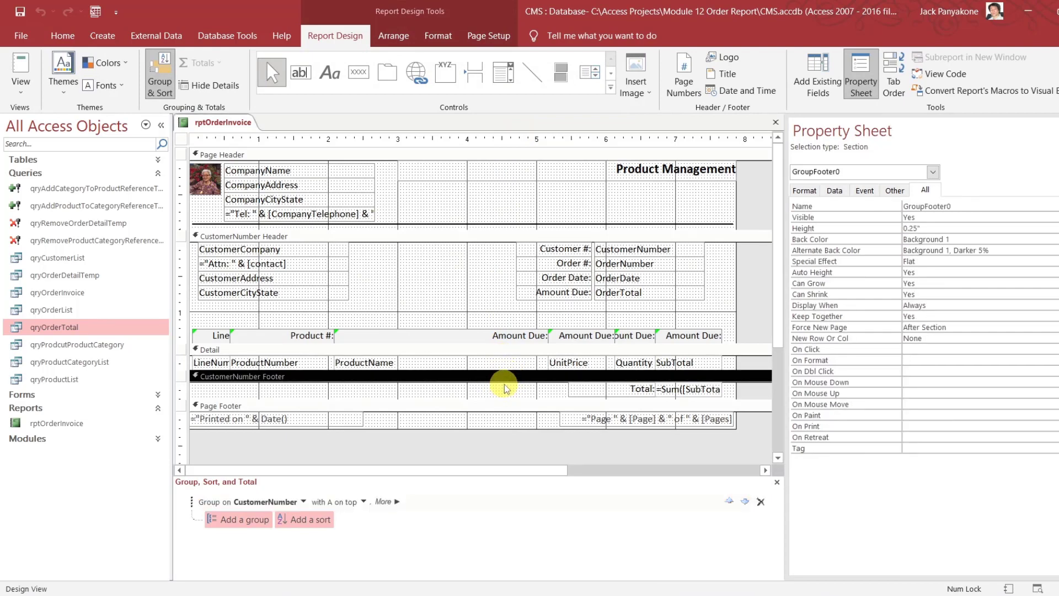
click(505, 383)
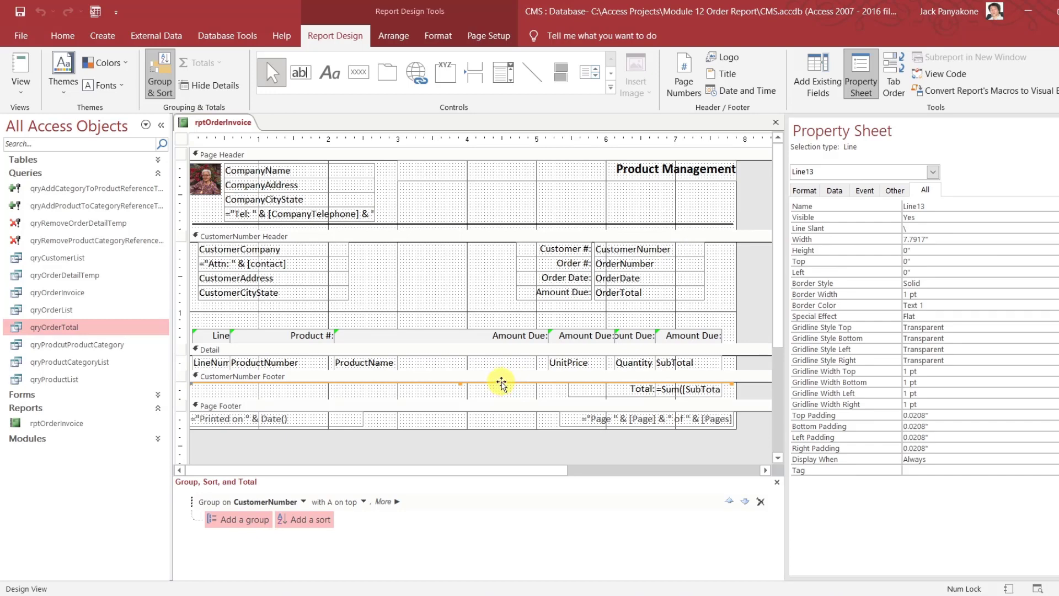
click(501, 383)
drag(501, 383, 502, 412)
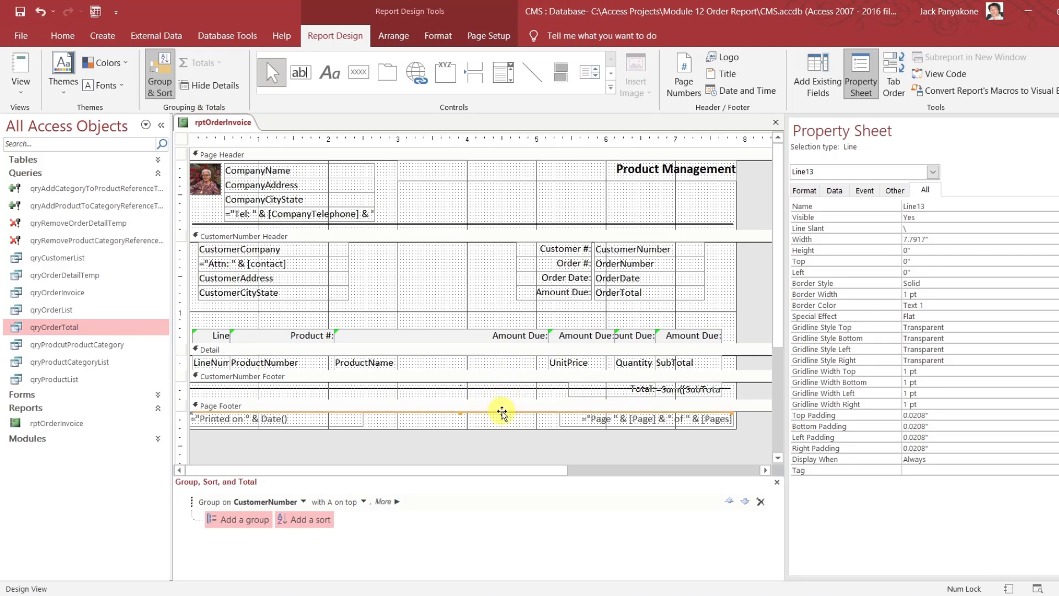
click(505, 390)
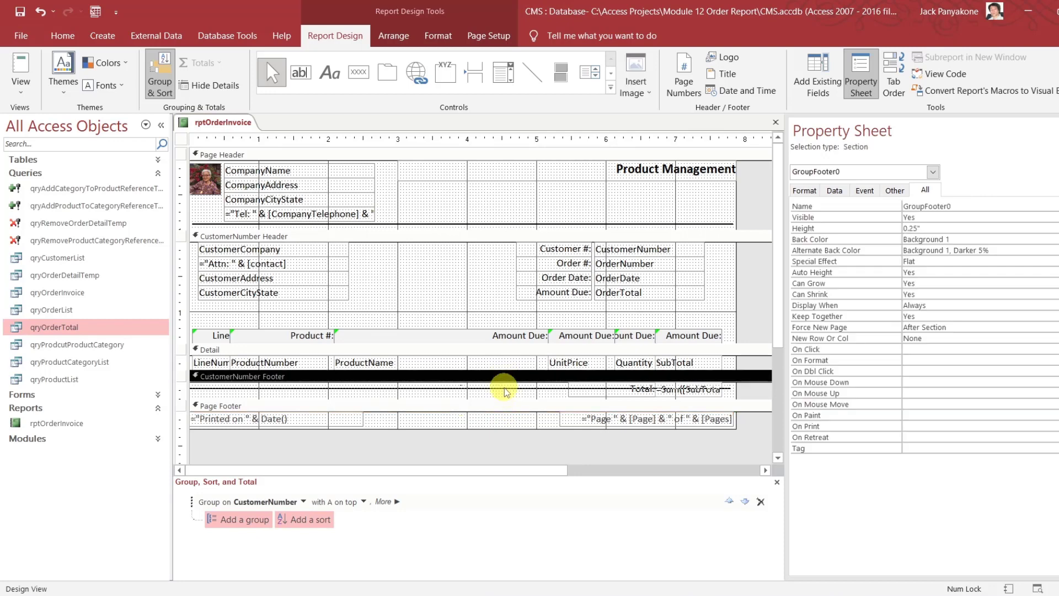
Check the moved line in Print Preview and return the report to Design View
right_click(231, 123)
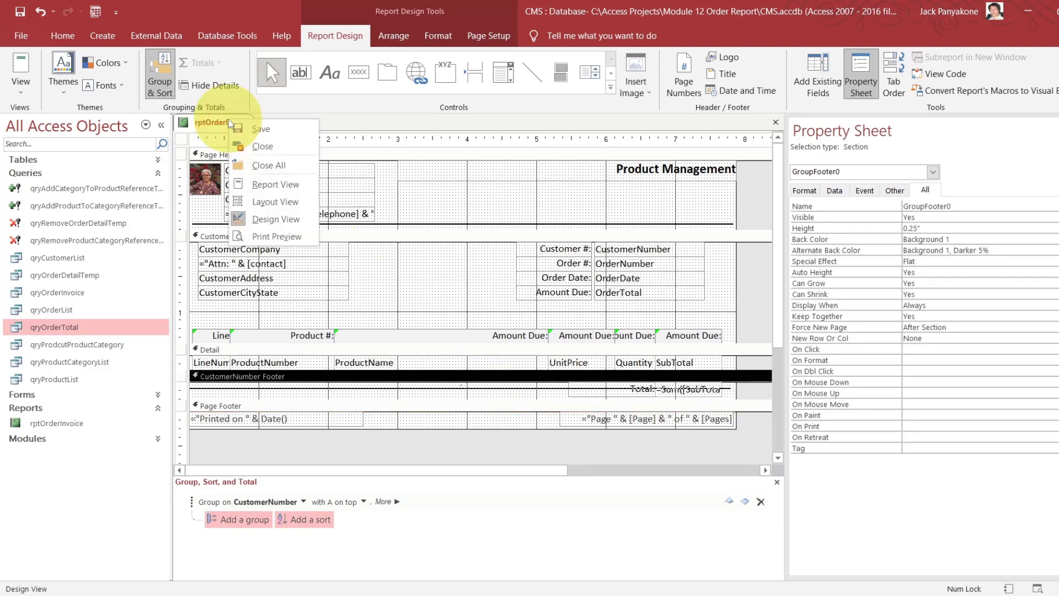
click(277, 235)
drag(339, 141, 430, 79)
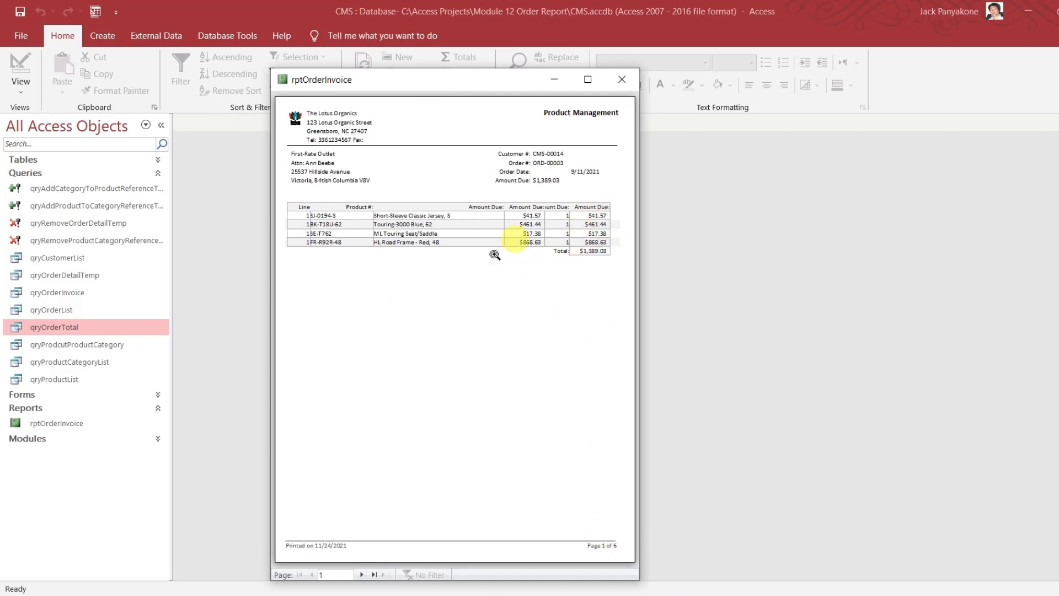
right_click(439, 86)
click(468, 181)
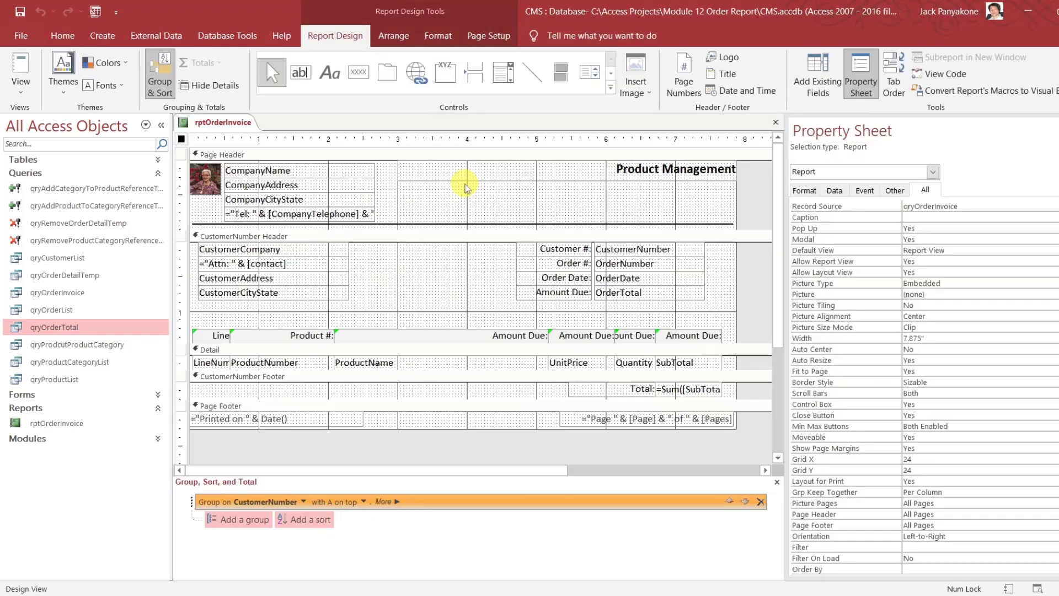
Set the Alternate Back Color of the CustomerNumber header and Detail sections to No Color
click(469, 235)
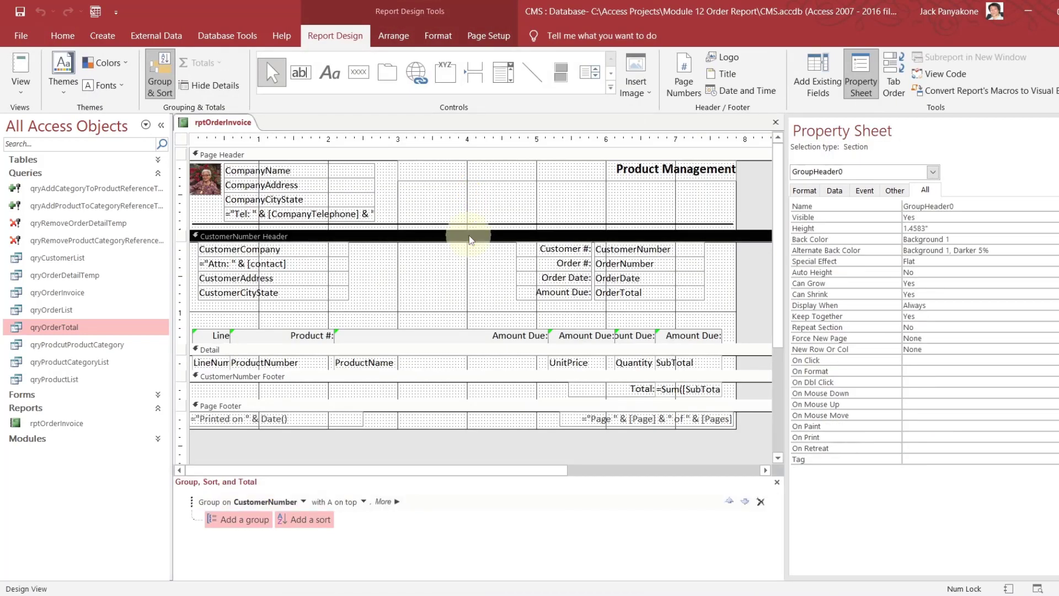
drag(1003, 249, 882, 246)
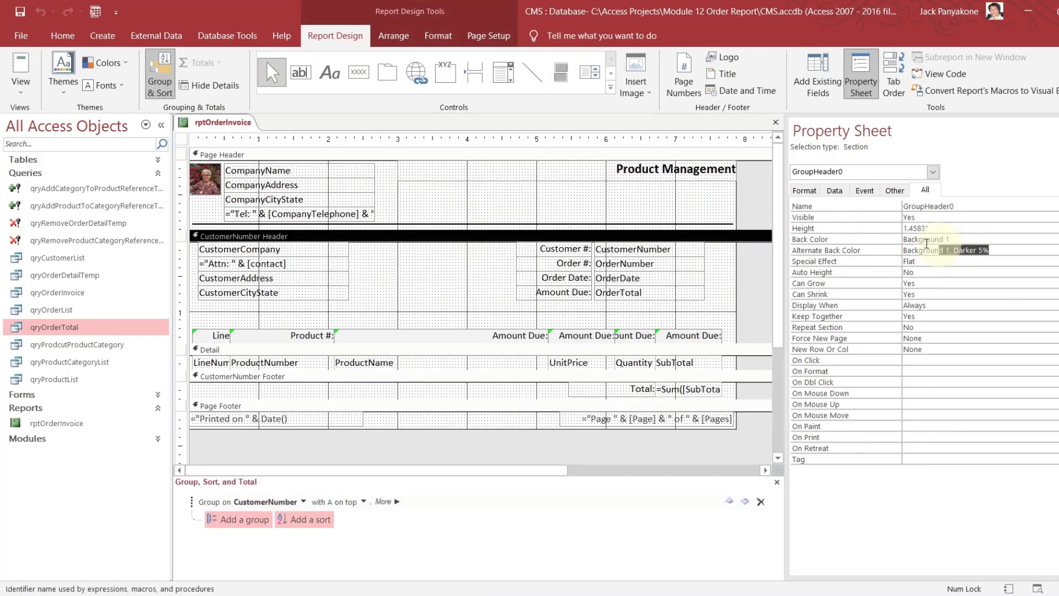
key(Delete)
key(Return)
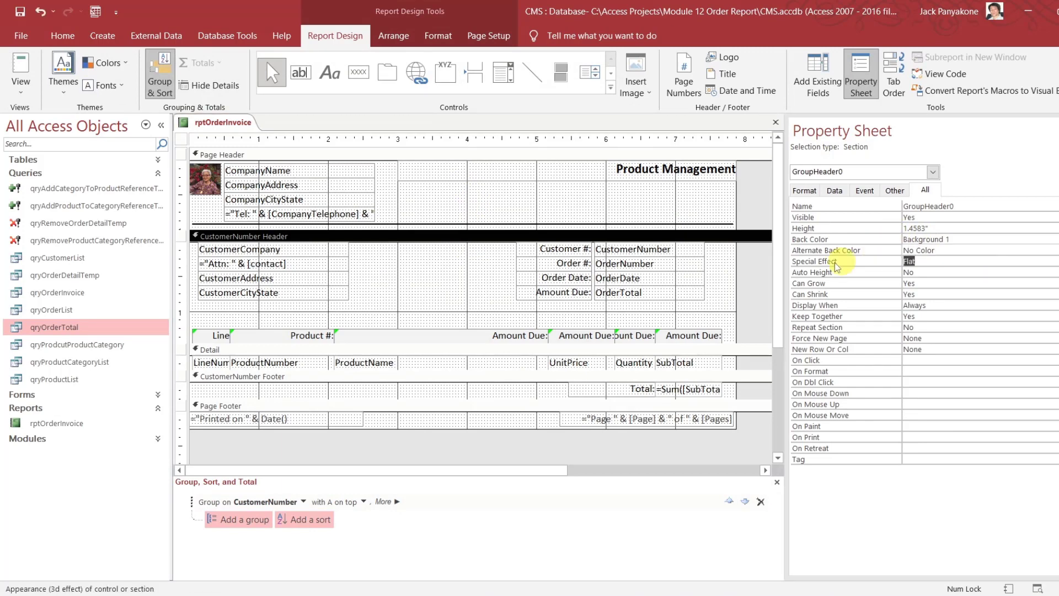
click(711, 349)
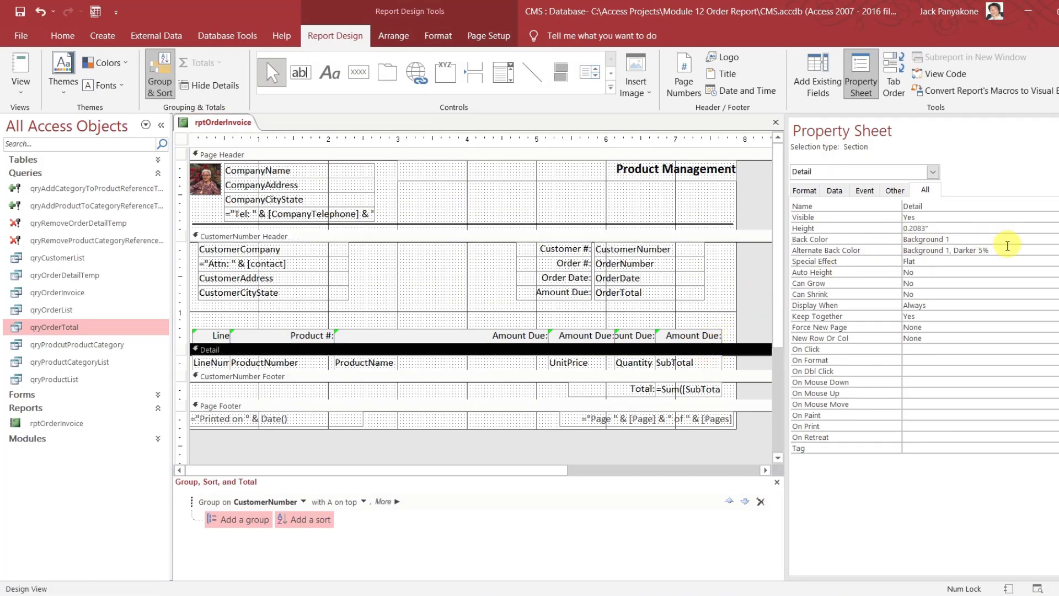
drag(1003, 250, 866, 241)
key(Delete)
key(Return)
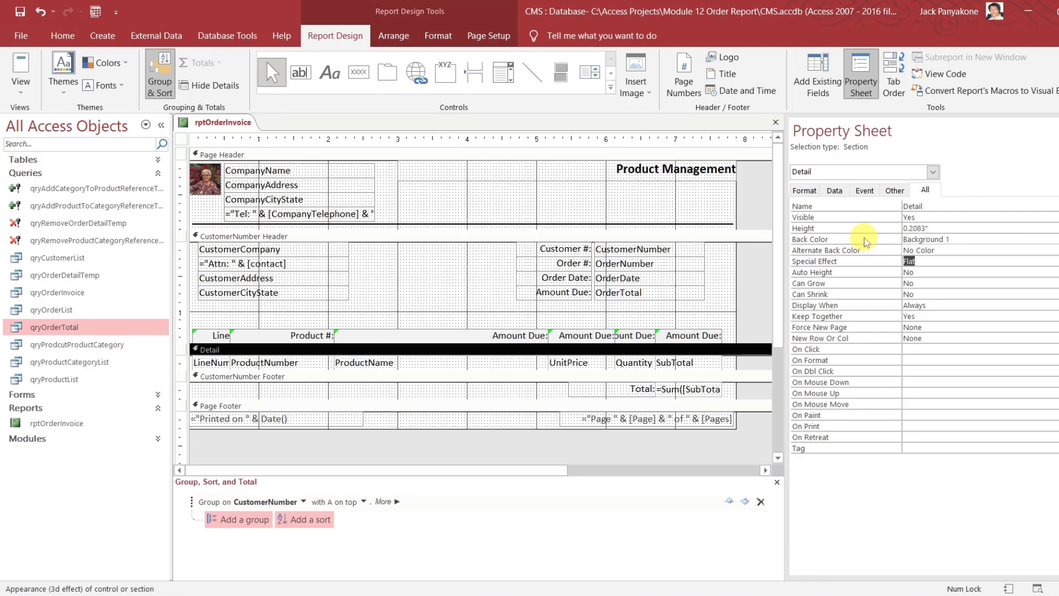
Set the CustomerNumber footer's Alternate Back Color to No Color and check that setting in the other report sections
click(677, 377)
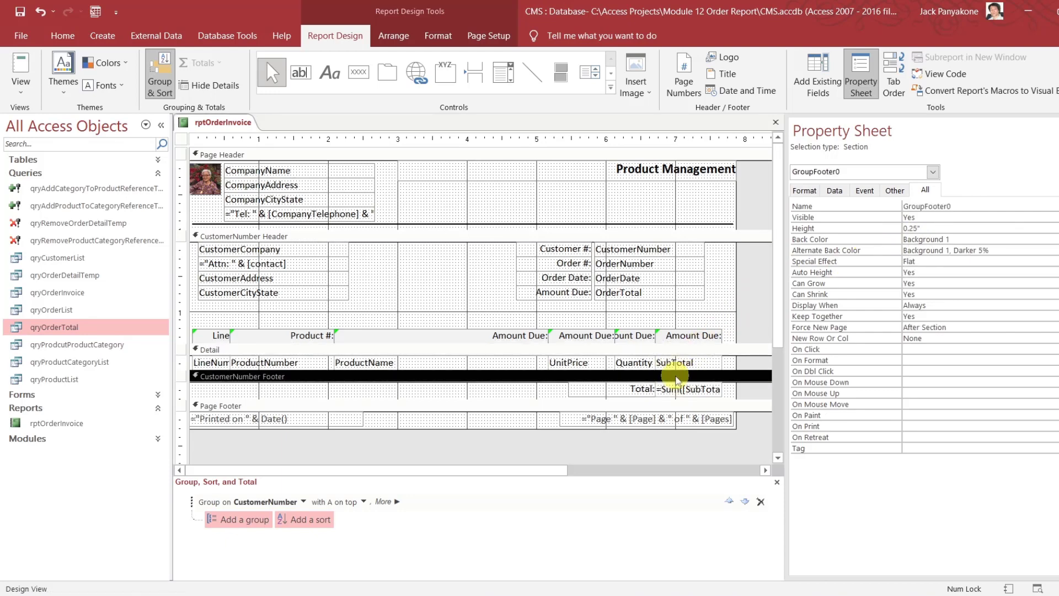
click(998, 250)
drag(998, 249, 889, 234)
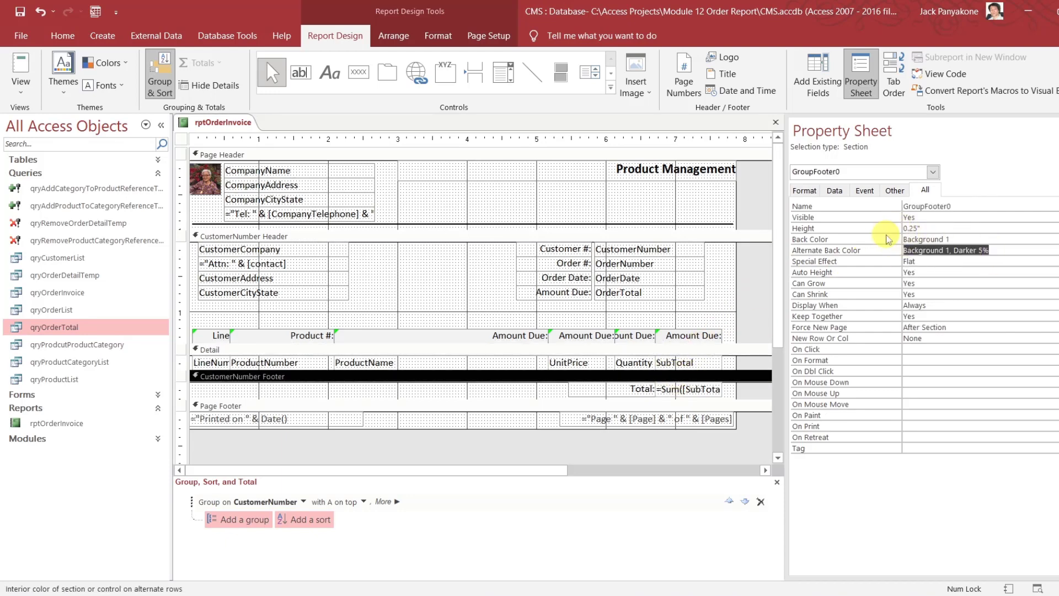
key(Delete)
key(Return)
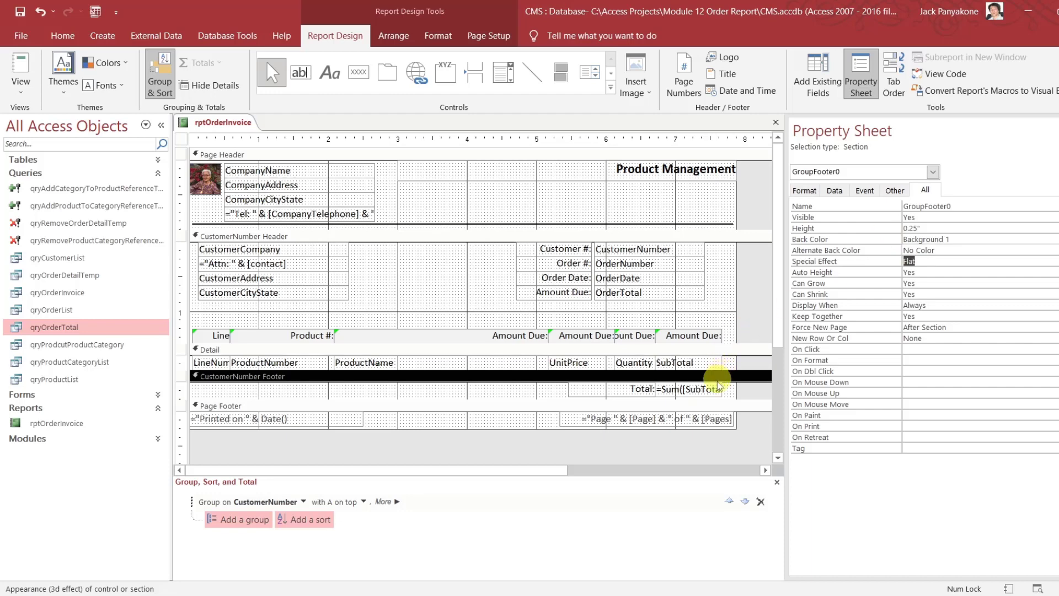
click(710, 409)
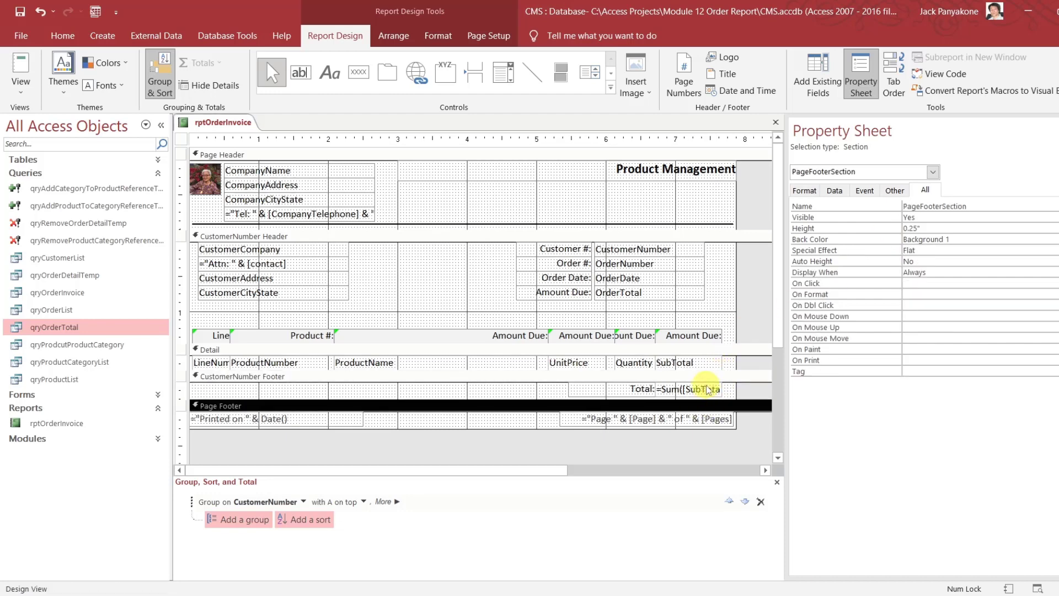
click(701, 377)
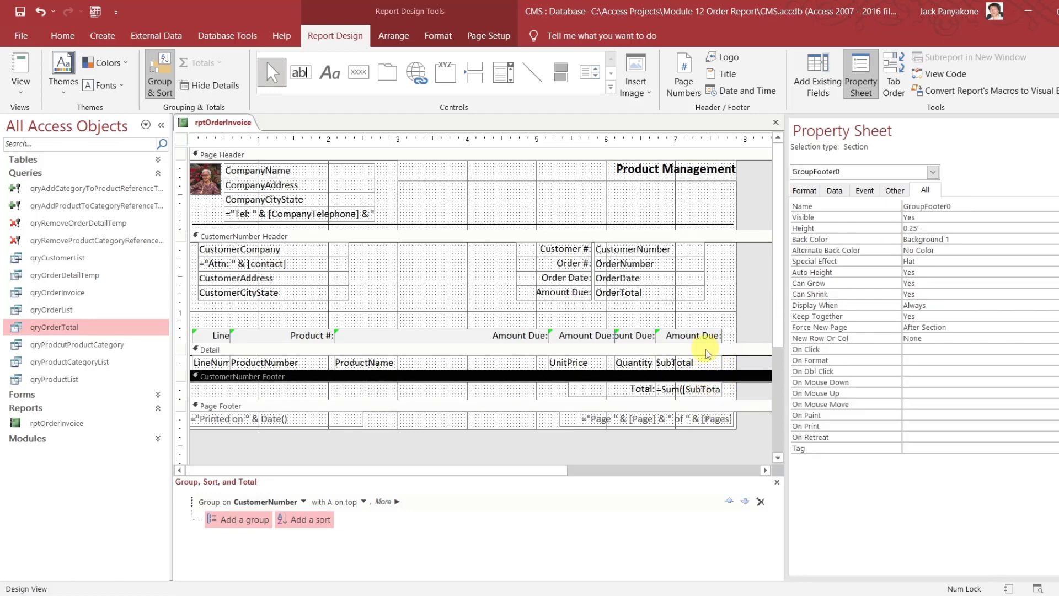
click(706, 350)
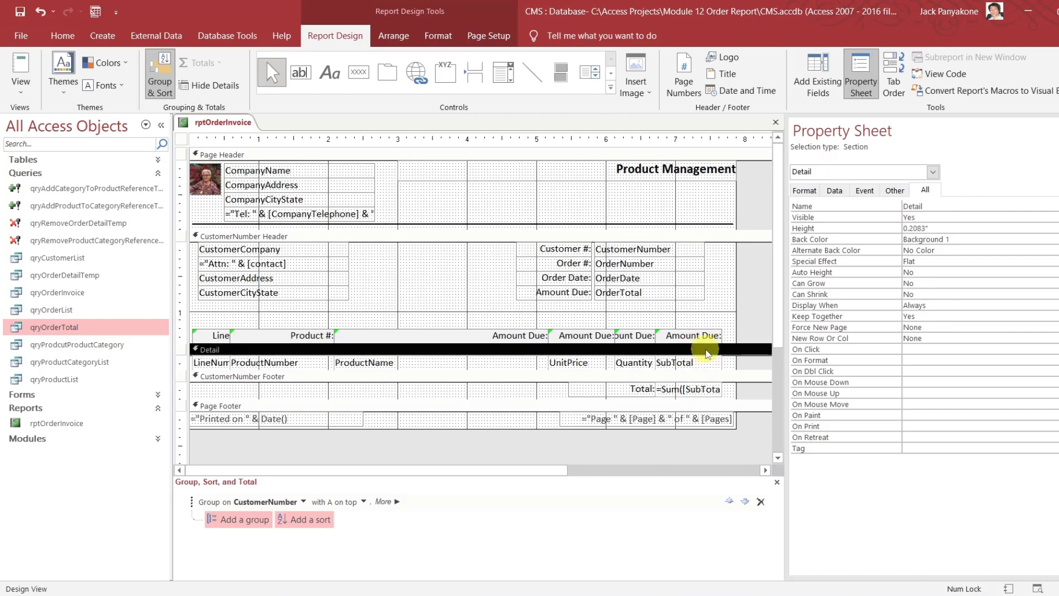
click(703, 237)
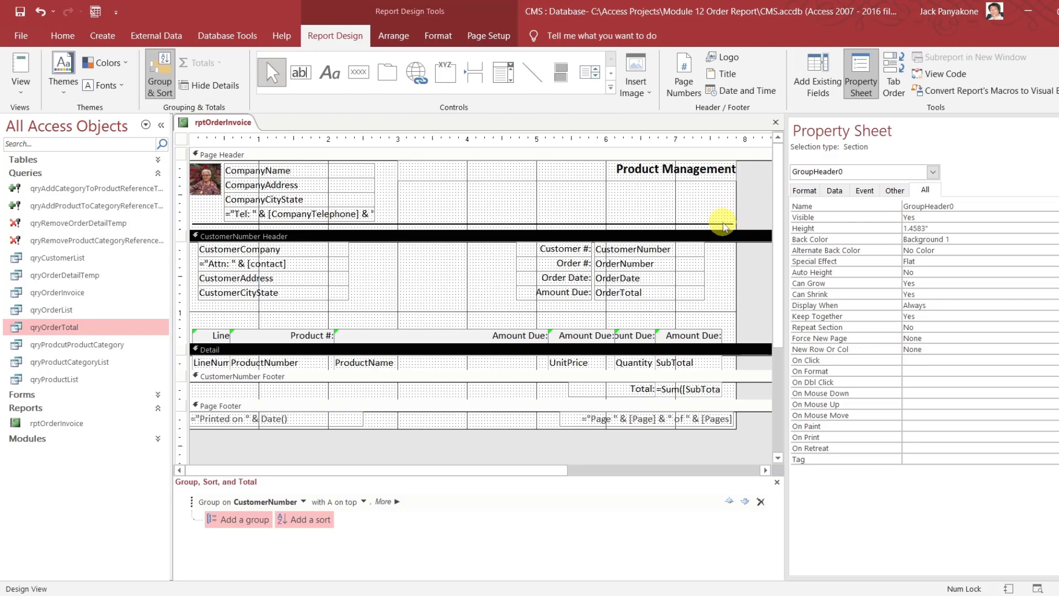
Set the width of the page header and page footer lines to 8" together
click(723, 224)
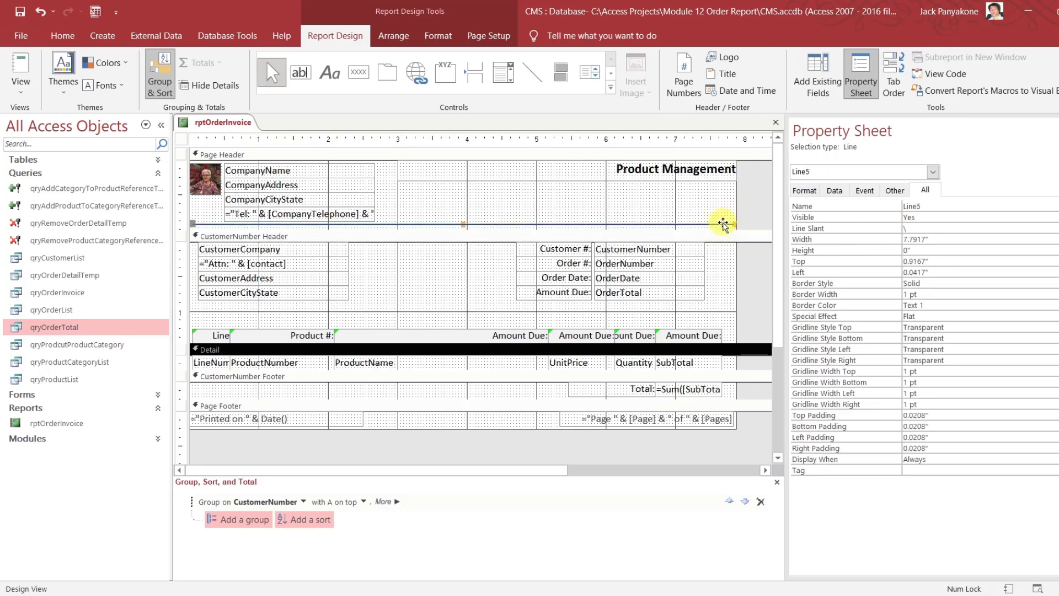
shift+click(525, 413)
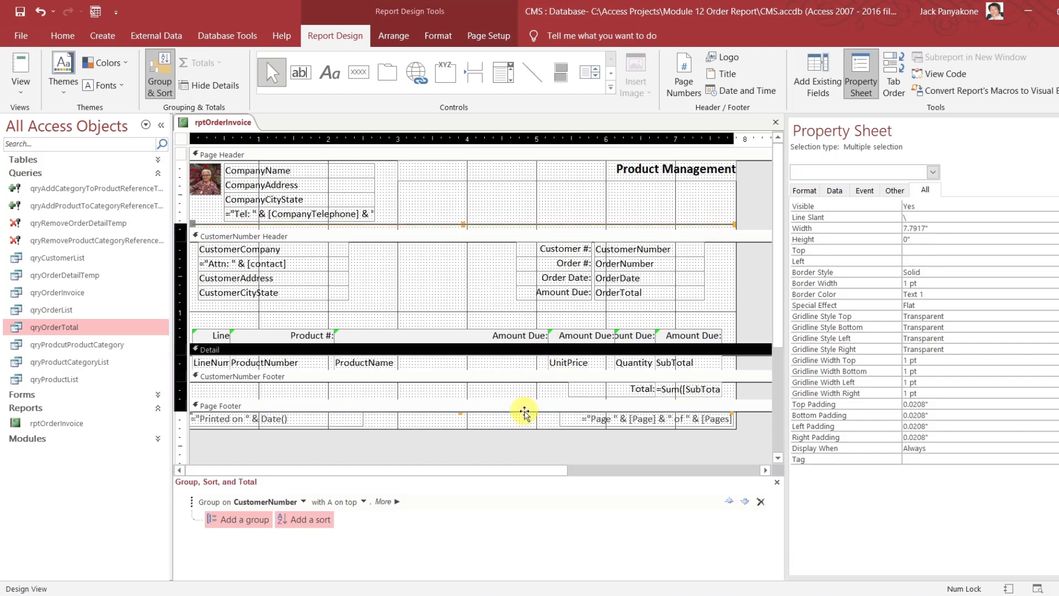
click(941, 230)
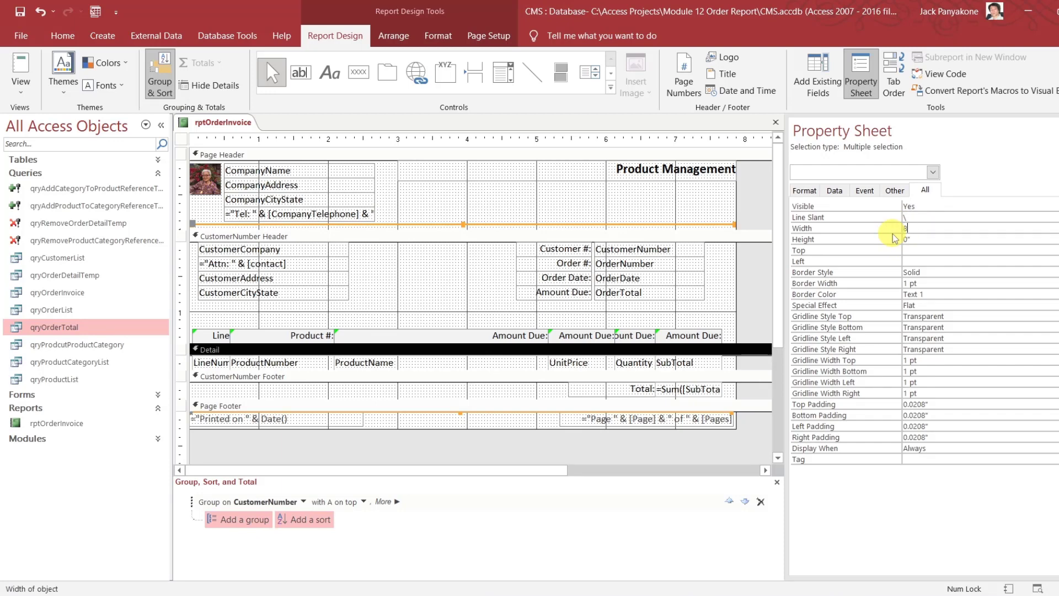
text(8)
key(Tab)
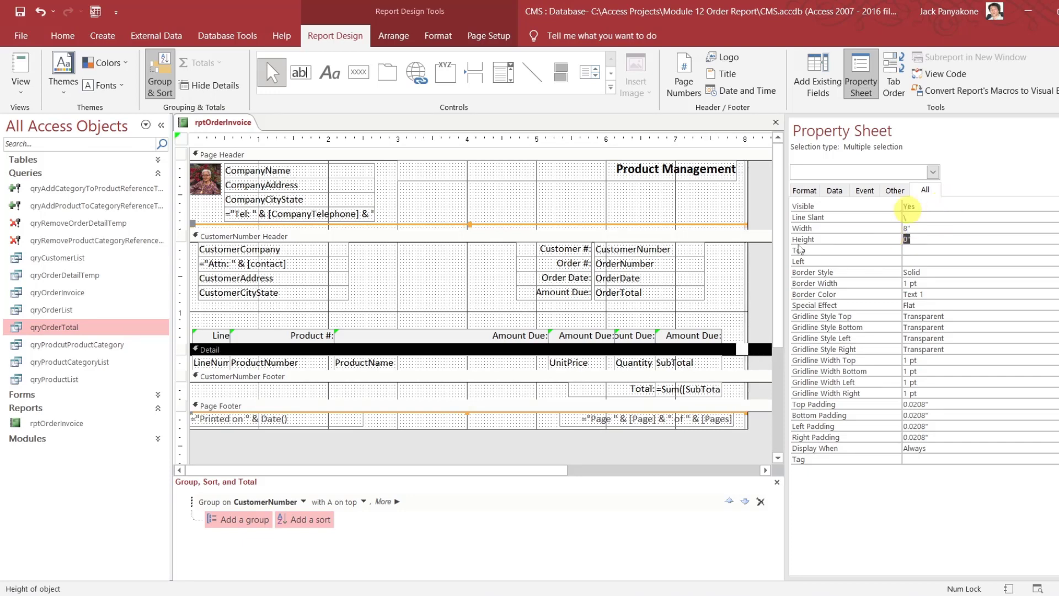
Move the page header line flush with the section's left edge, at a Left position of 0"
click(642, 222)
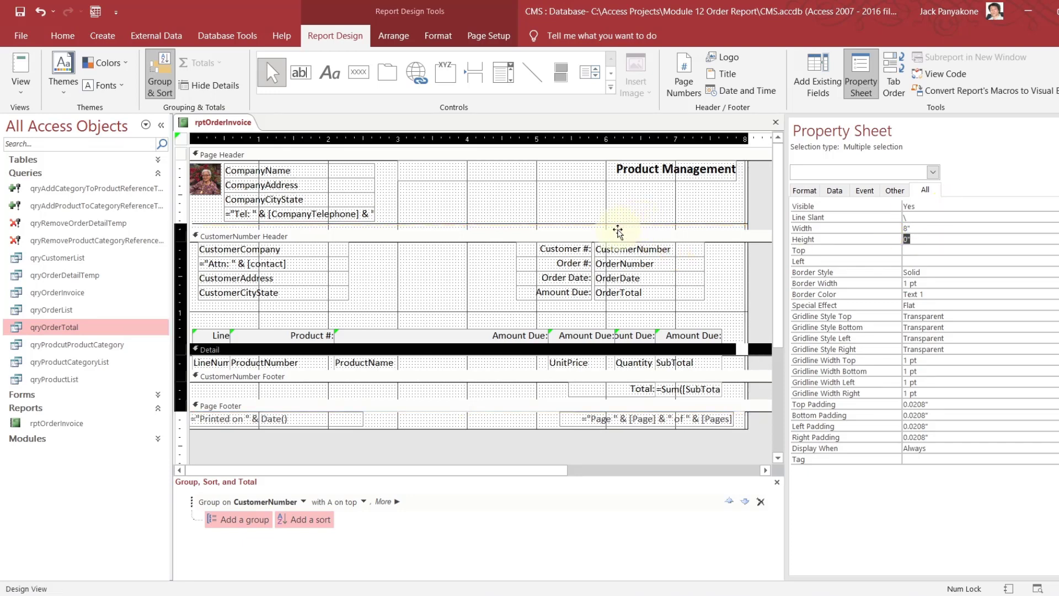
click(595, 211)
click(584, 224)
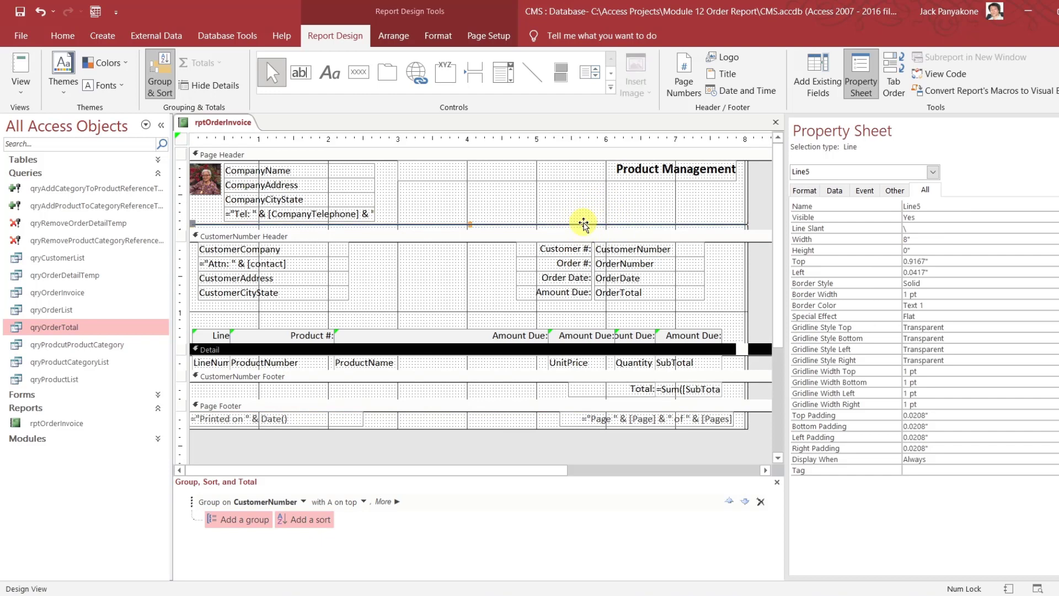
key(Left)
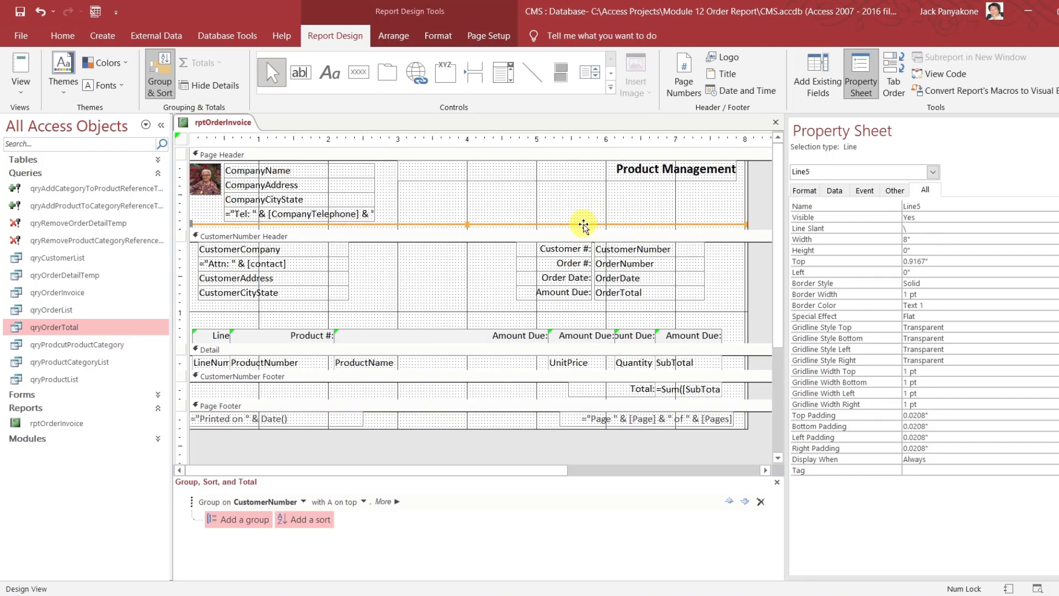
mouse_move(584, 225)
mouse_down()
mouse_move(593, 224)
mouse_move(570, 224)
mouse_up()
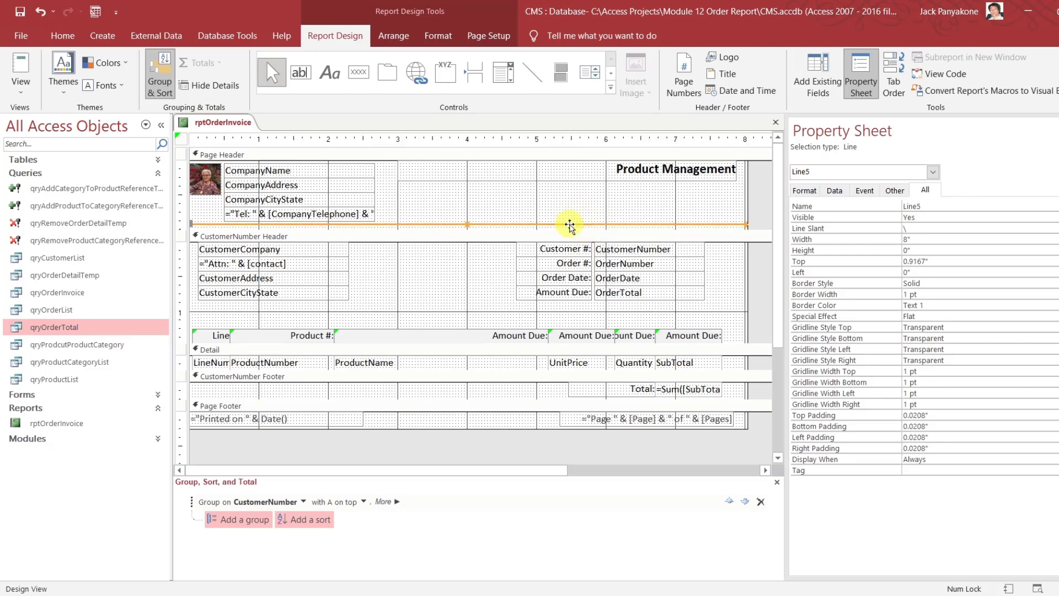
click(569, 208)
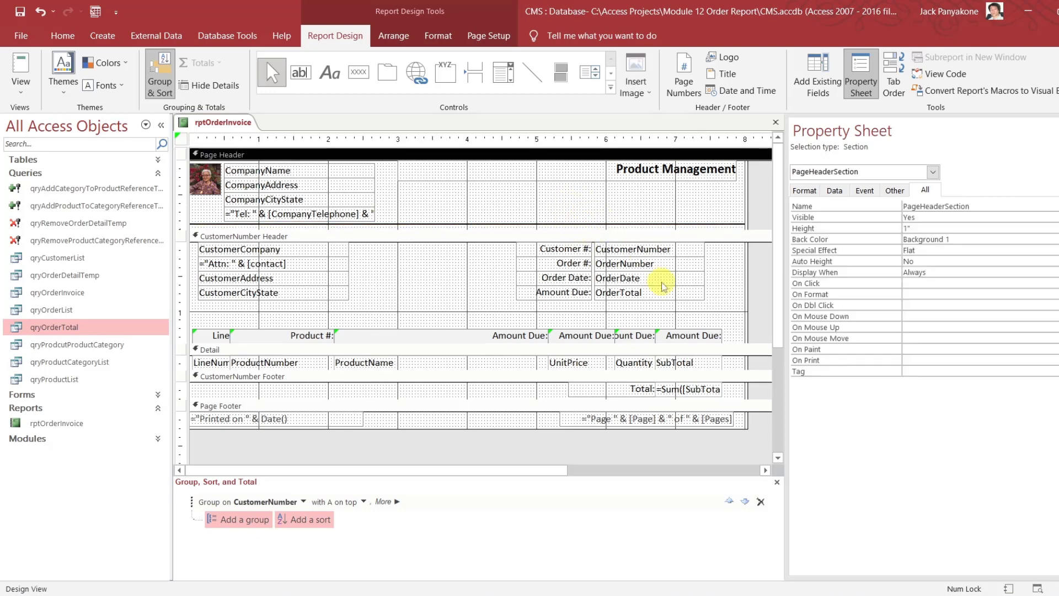
Try to shift the page footer line against the section's left edge
click(540, 413)
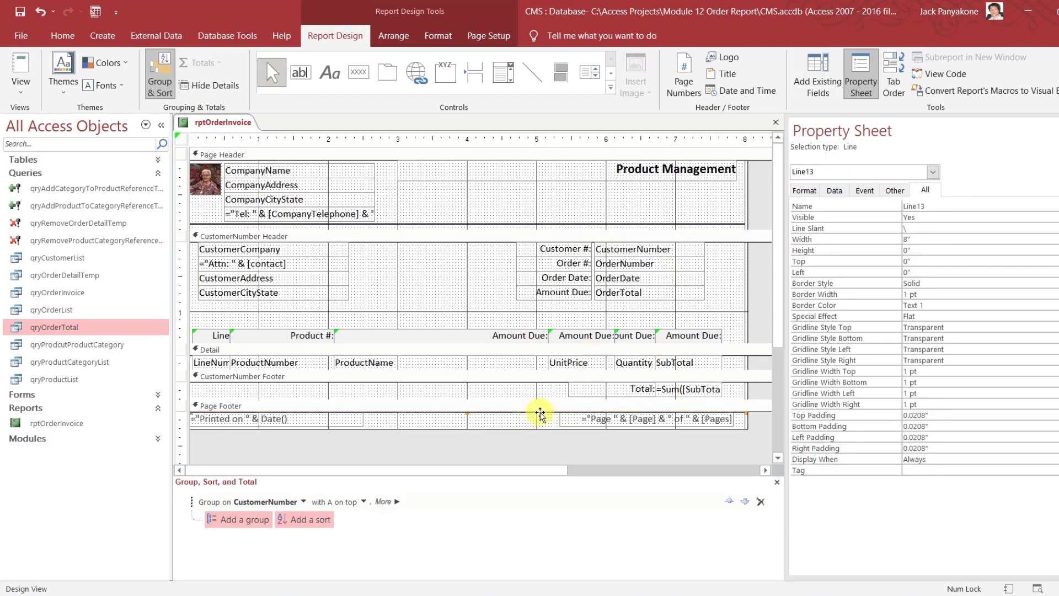
drag(540, 413, 521, 413)
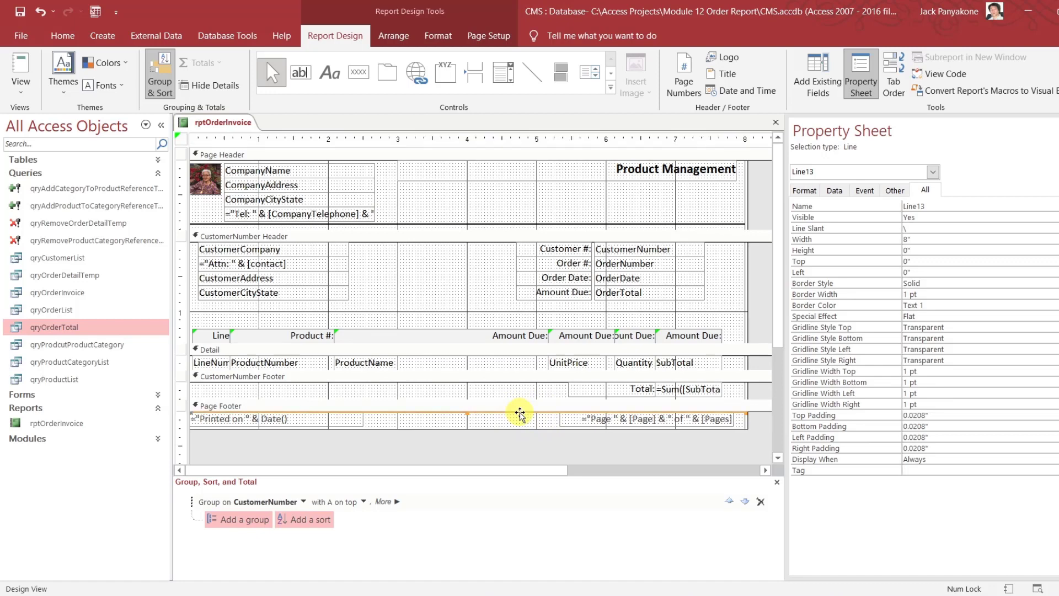
click(514, 418)
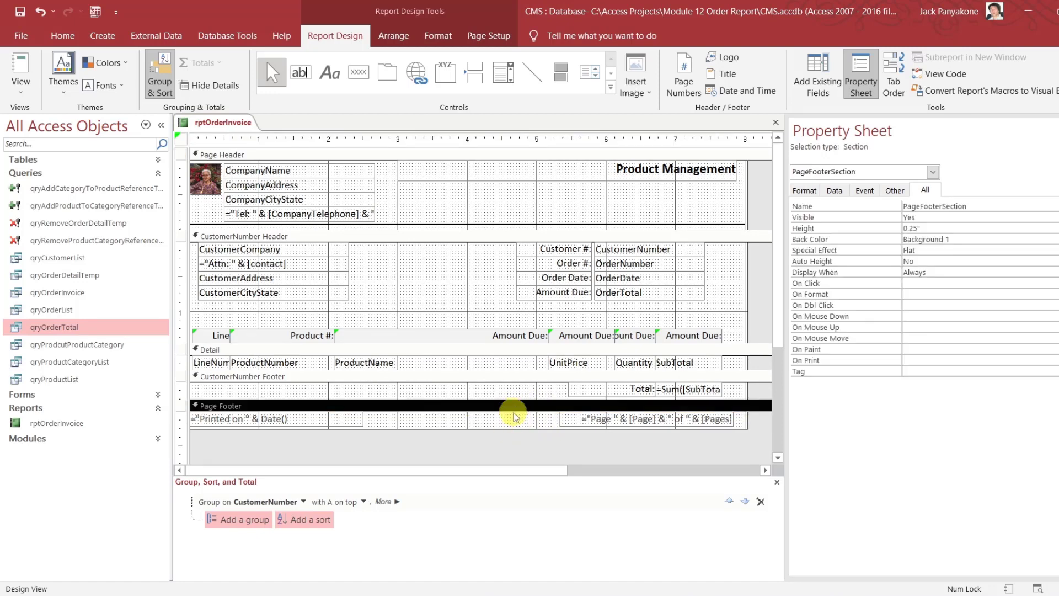
click(513, 413)
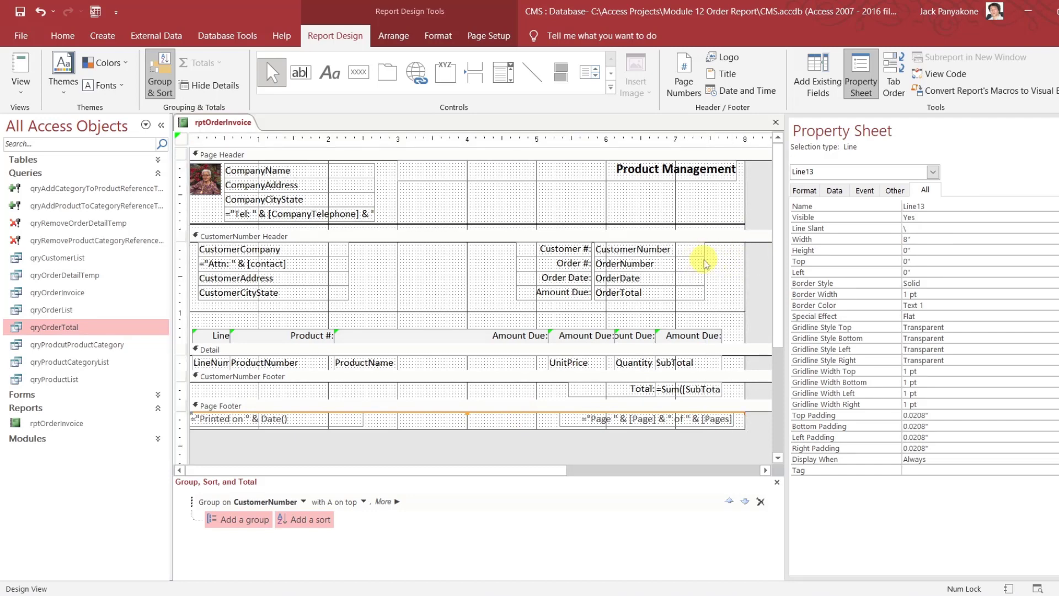
Open the report in print preview, check its first pages for blank ones, and return to design view
click(754, 266)
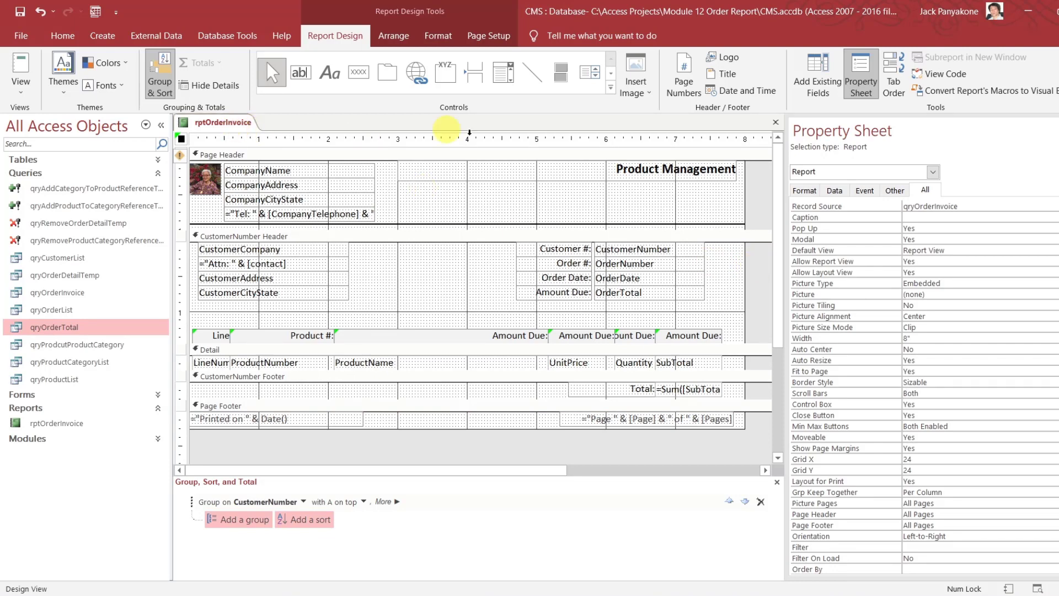
right_click(226, 122)
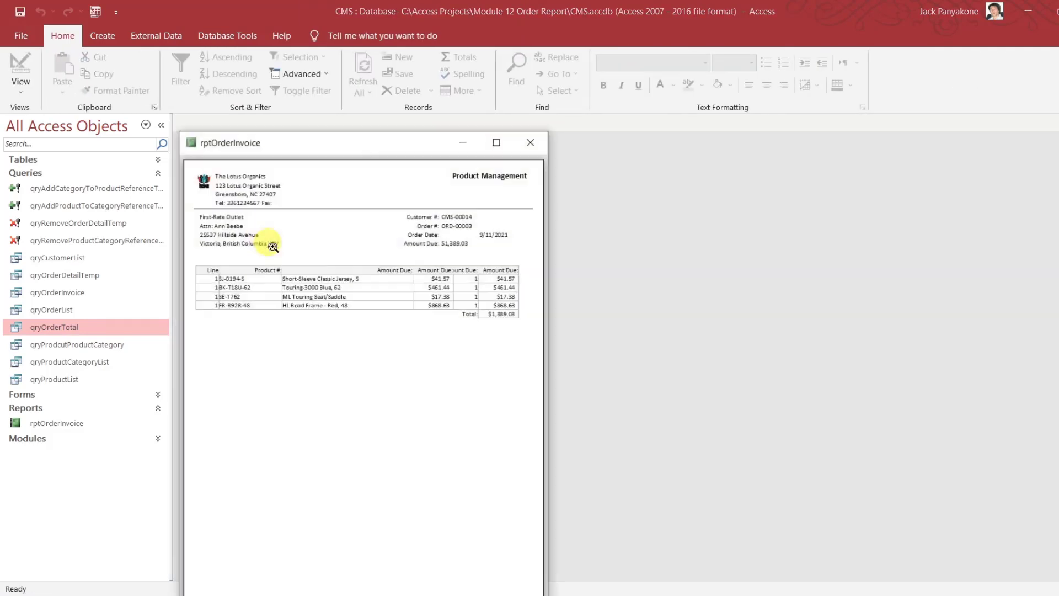
drag(319, 149, 435, 73)
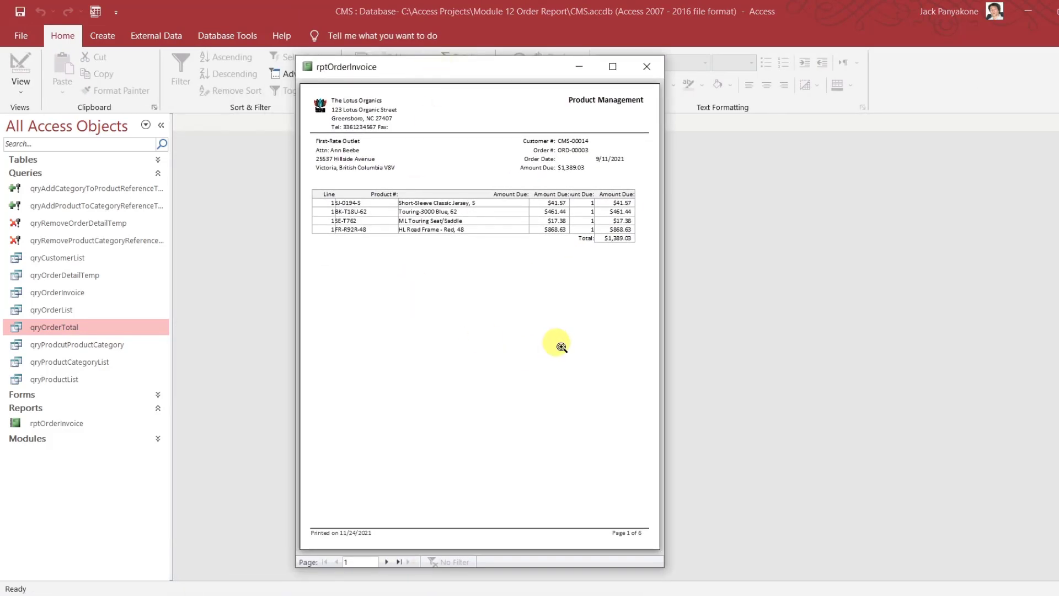
click(387, 561)
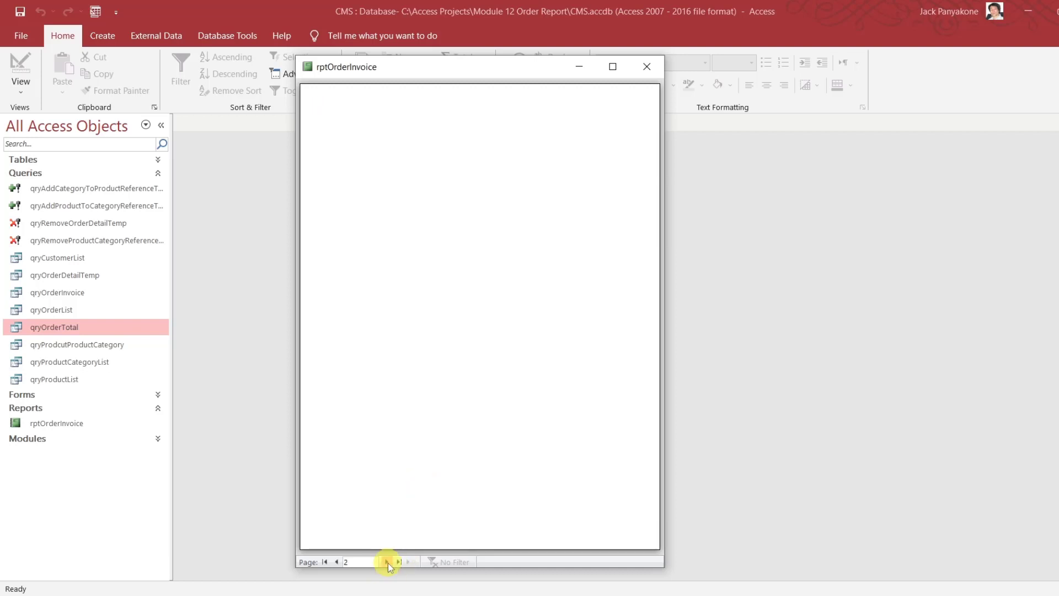
click(351, 562)
click(337, 562)
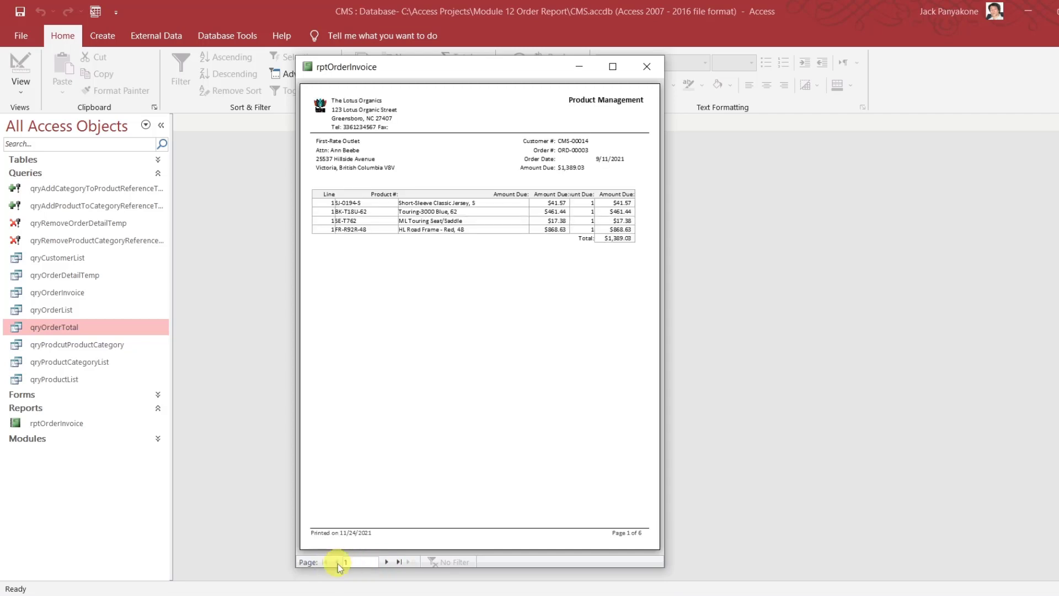
click(385, 562)
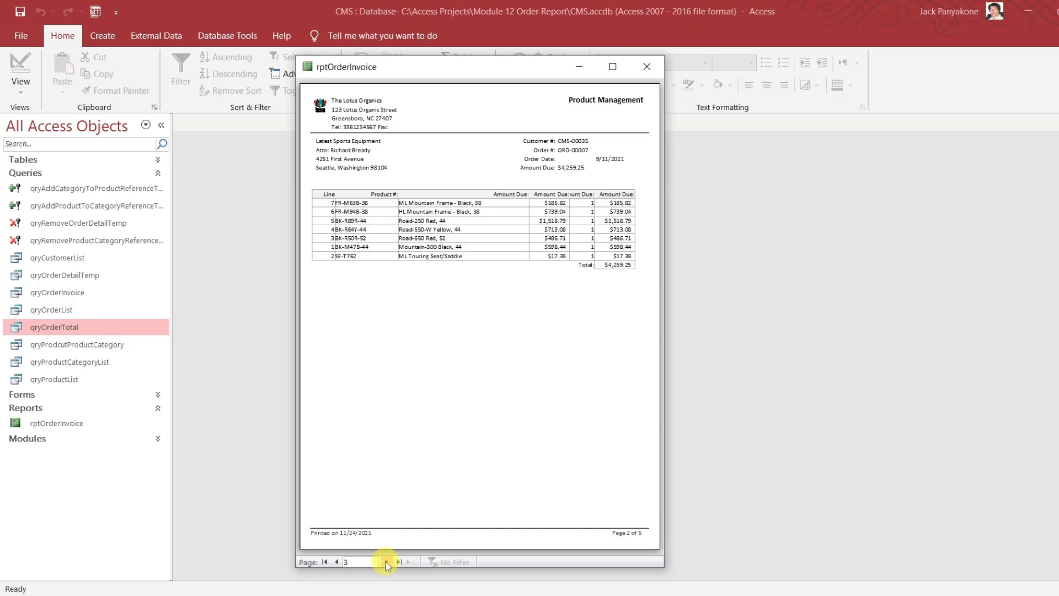
click(386, 561)
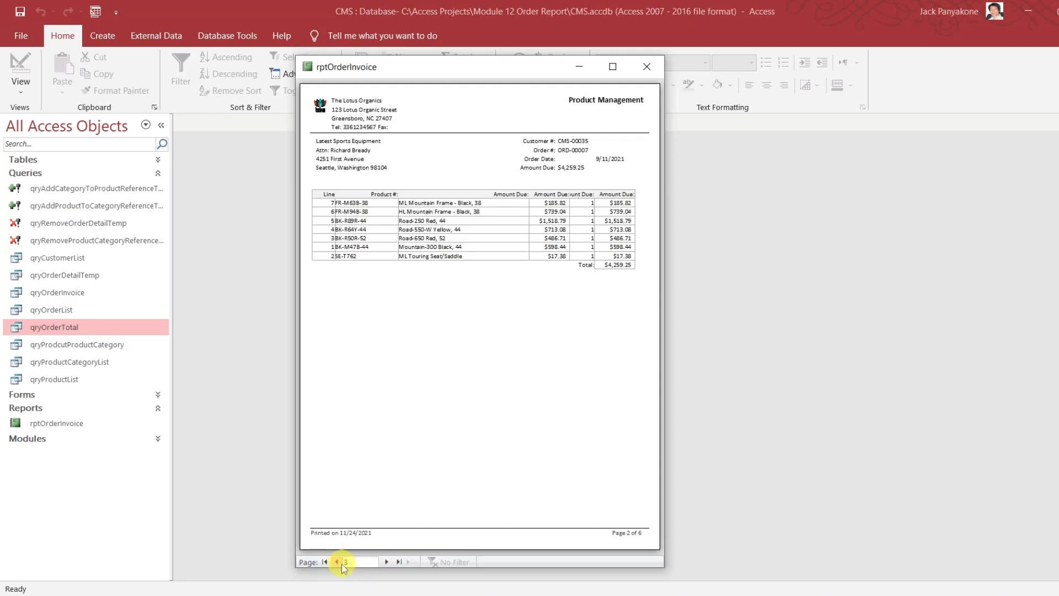
right_click(422, 71)
click(470, 167)
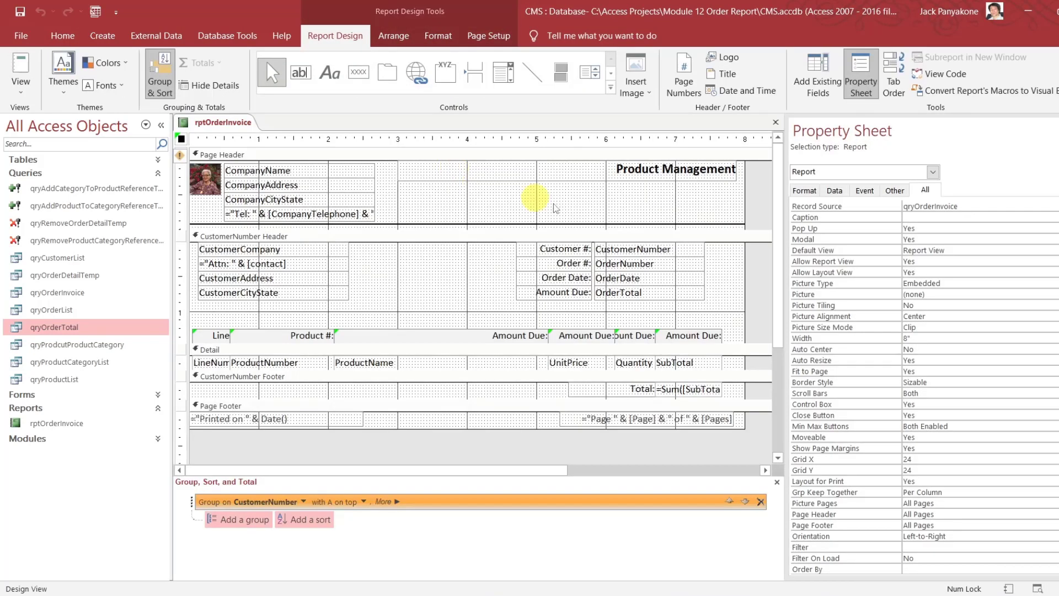
Try to narrow the report by pulling its right edge inward
click(749, 199)
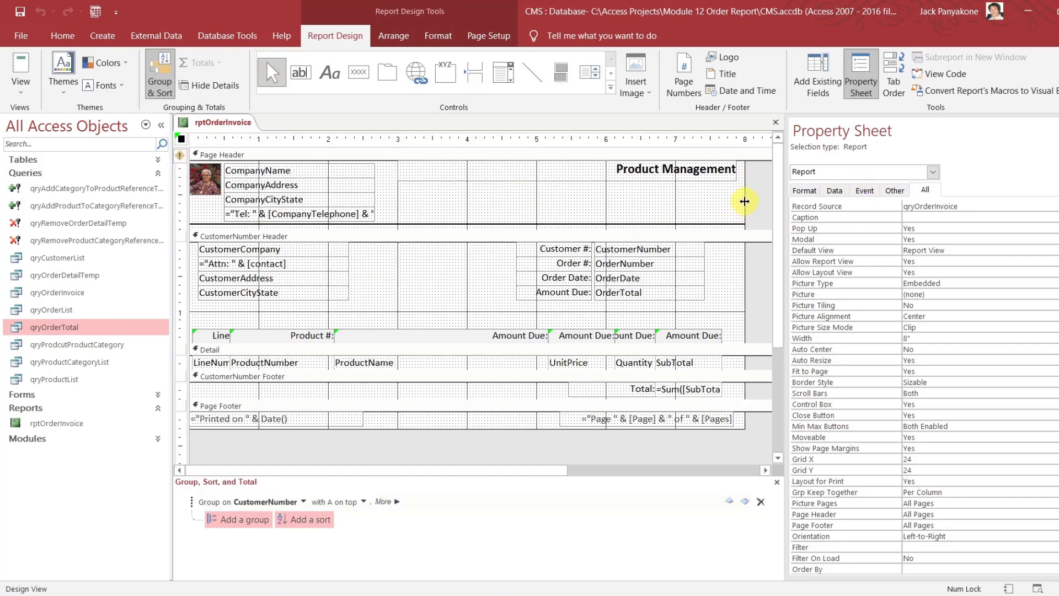
drag(745, 201, 711, 207)
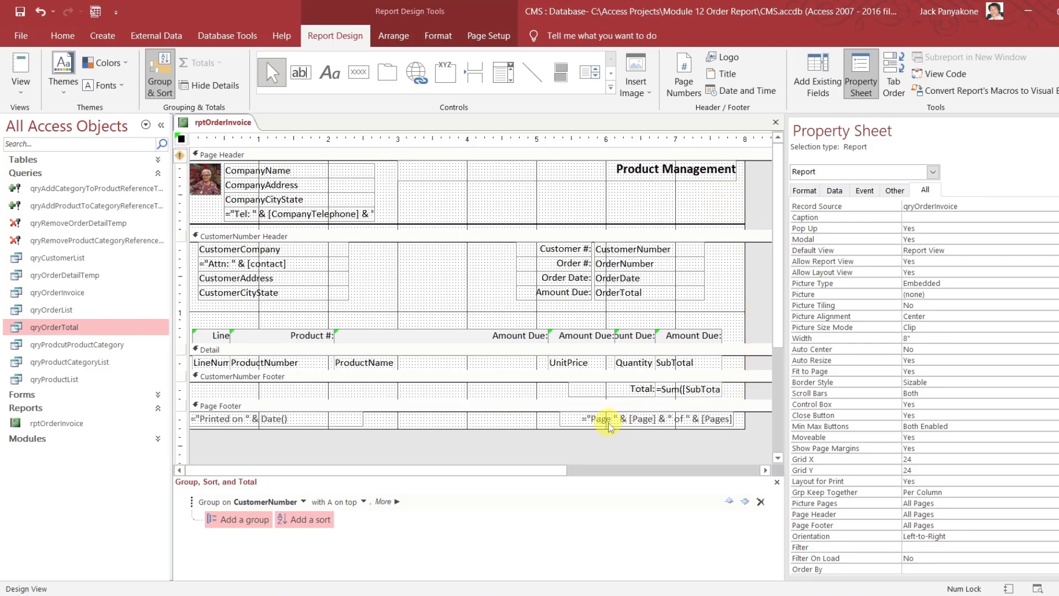
Set the width of the page footer and page header lines together to 7.9"
click(528, 418)
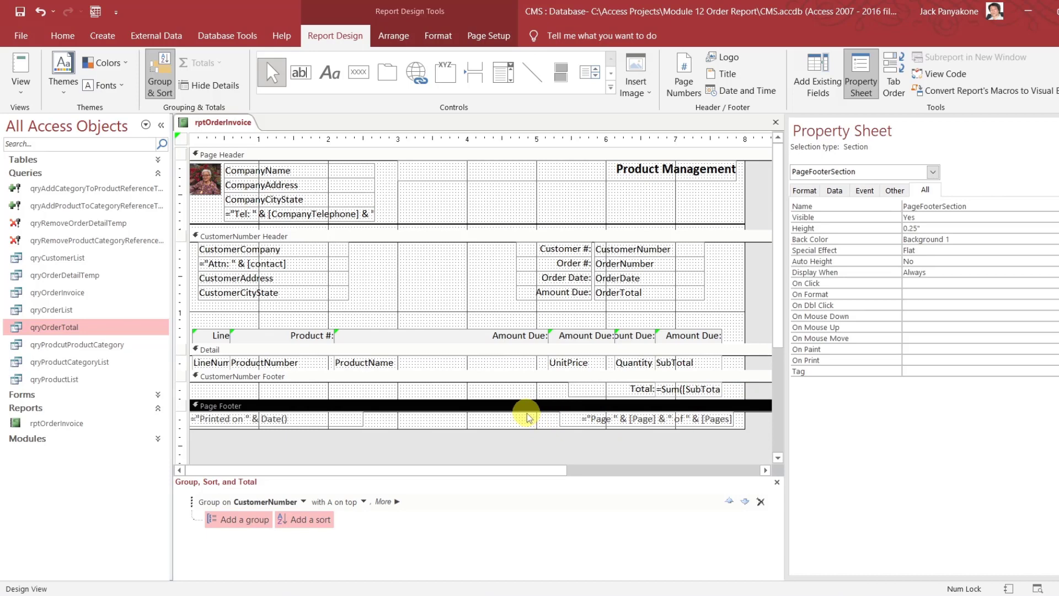
click(527, 417)
click(525, 413)
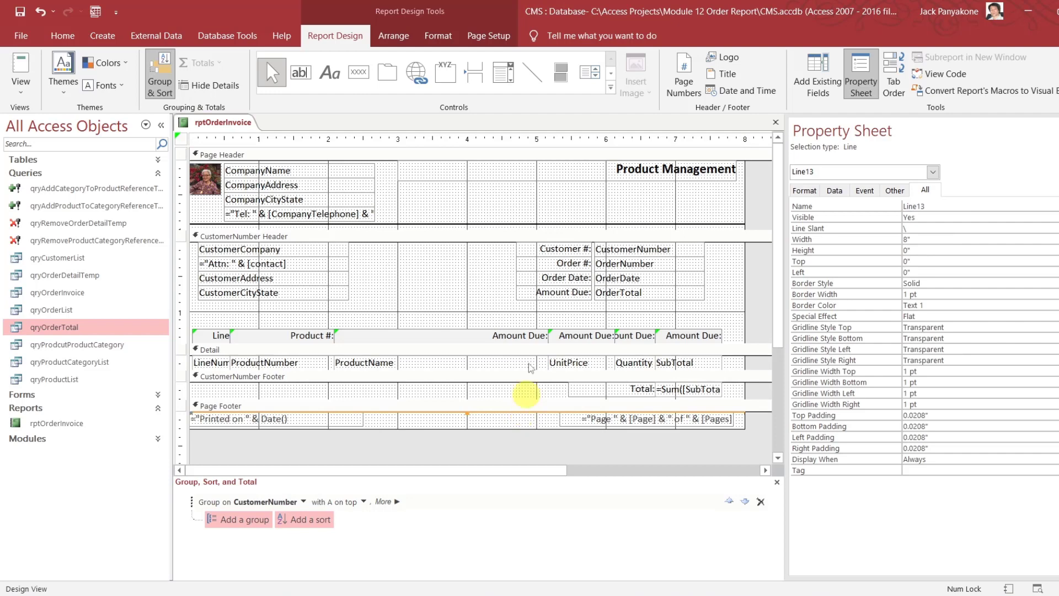
shift+click(493, 224)
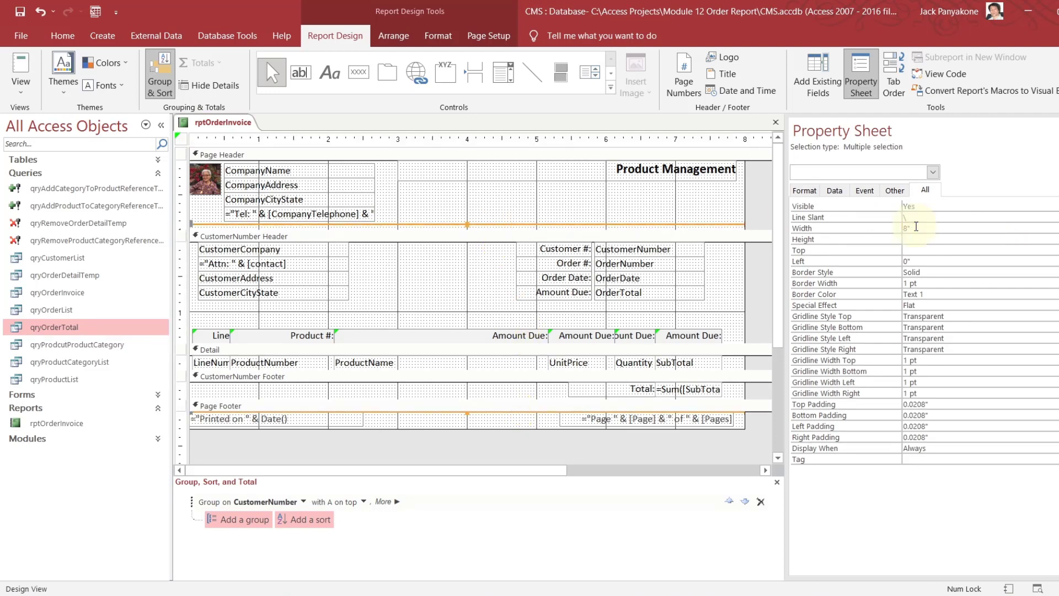
click(881, 227)
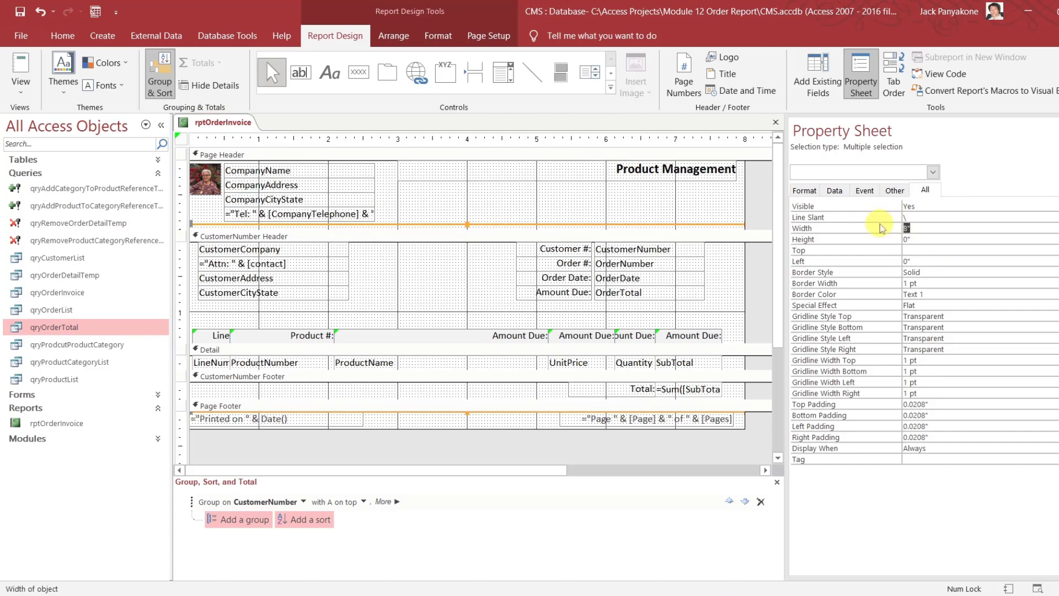
text(7.8)
key(Return)
click(914, 229)
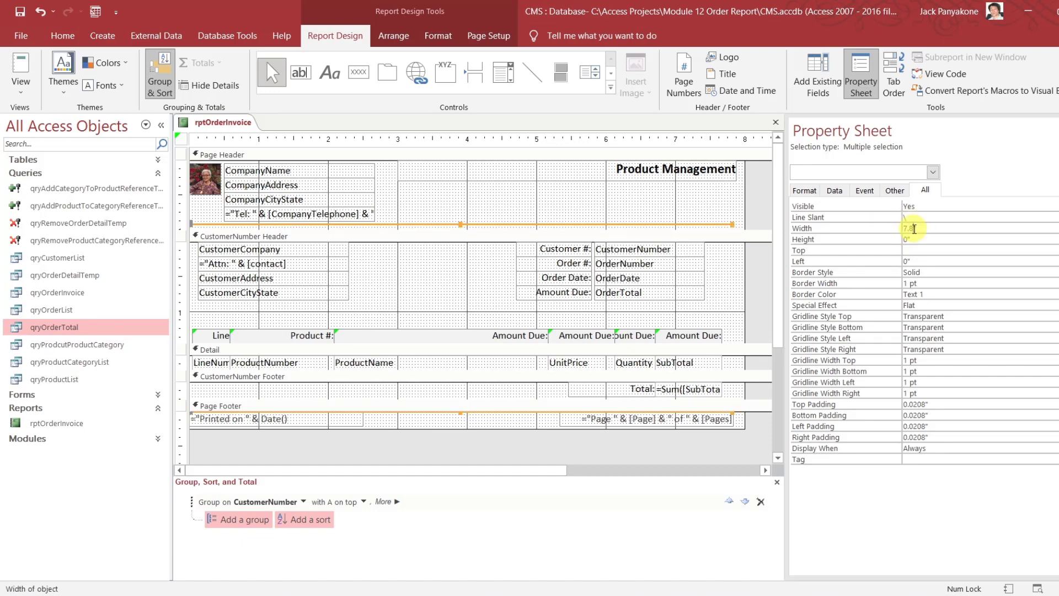
key(BackSpace)
text(9)
key(Return)
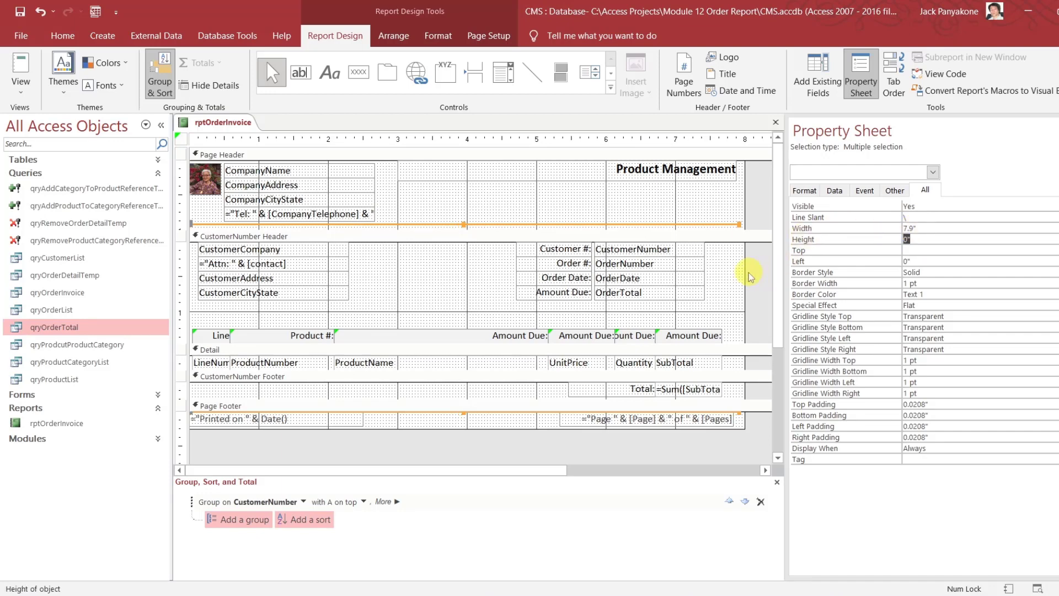
Narrow the report to 7.9" so its right edge meets the ends of the separator lines
drag(745, 270, 702, 270)
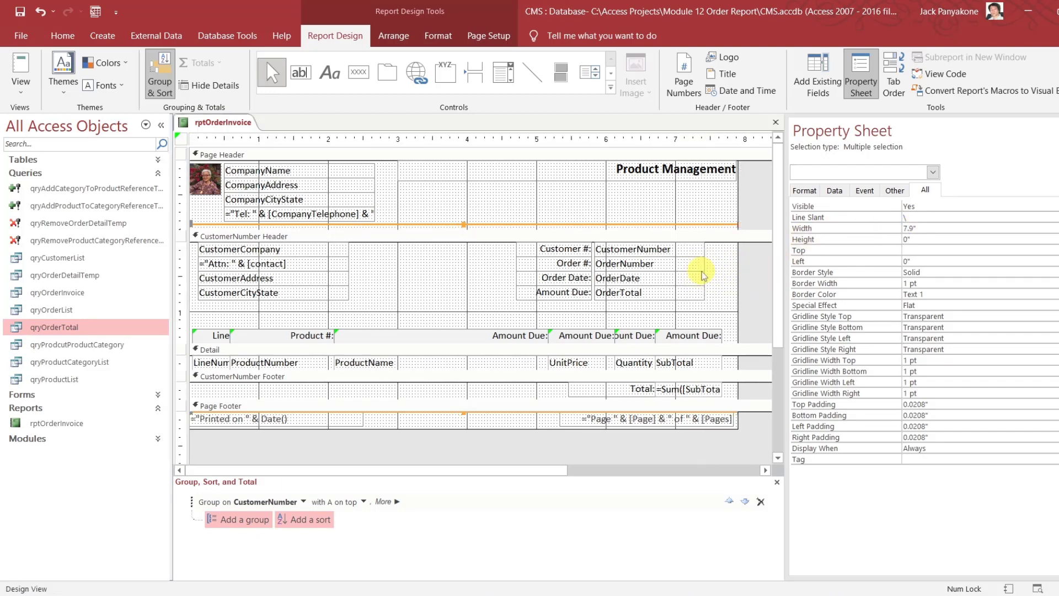
click(751, 272)
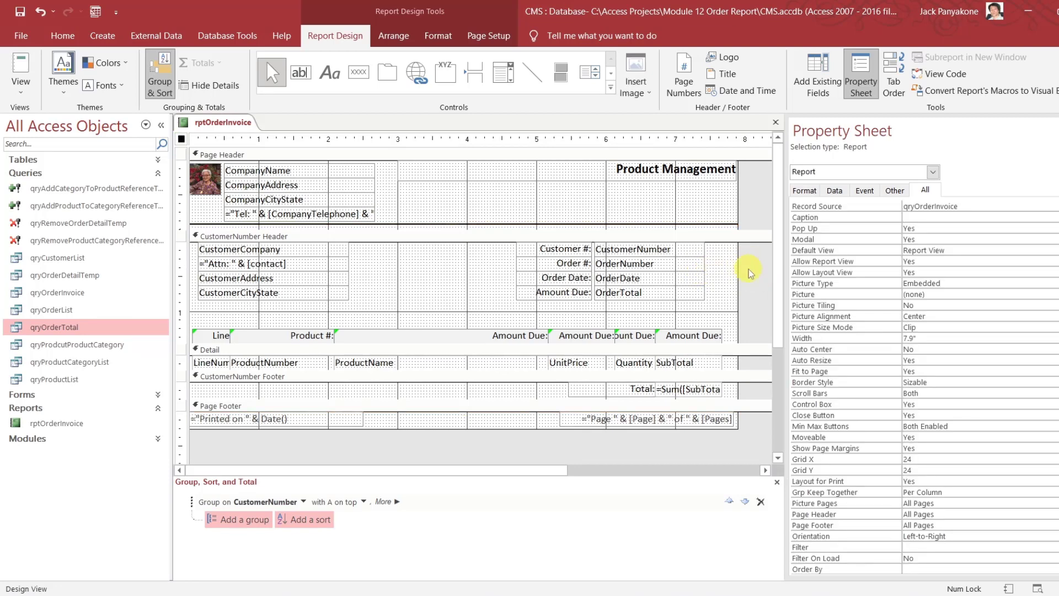
Open the report in print preview and page through to the last page and back to page 2, checking for blank pages
right_click(212, 123)
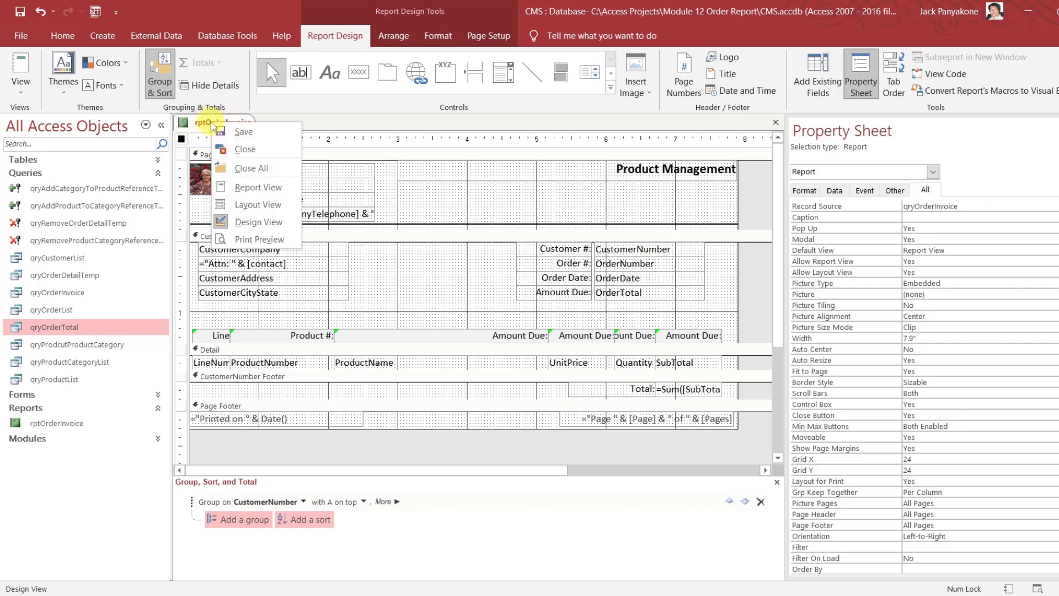
click(239, 237)
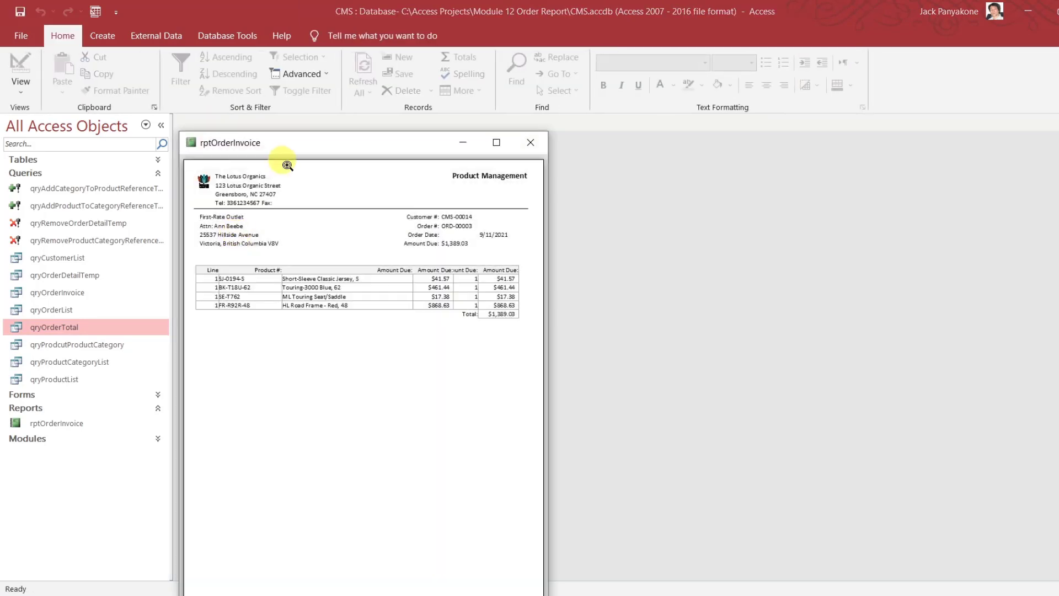
drag(293, 147, 414, 59)
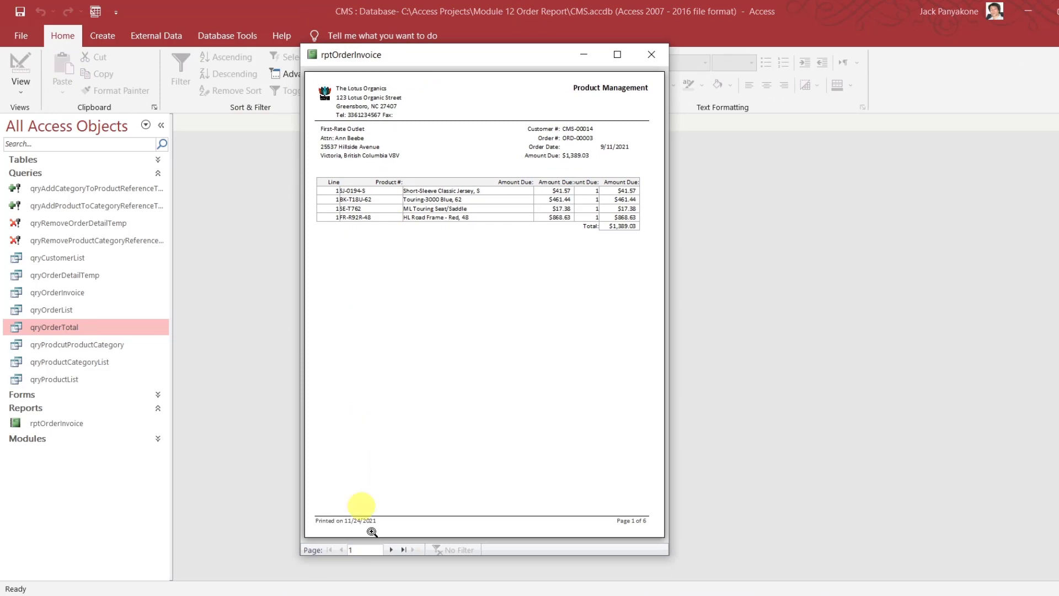
click(392, 550)
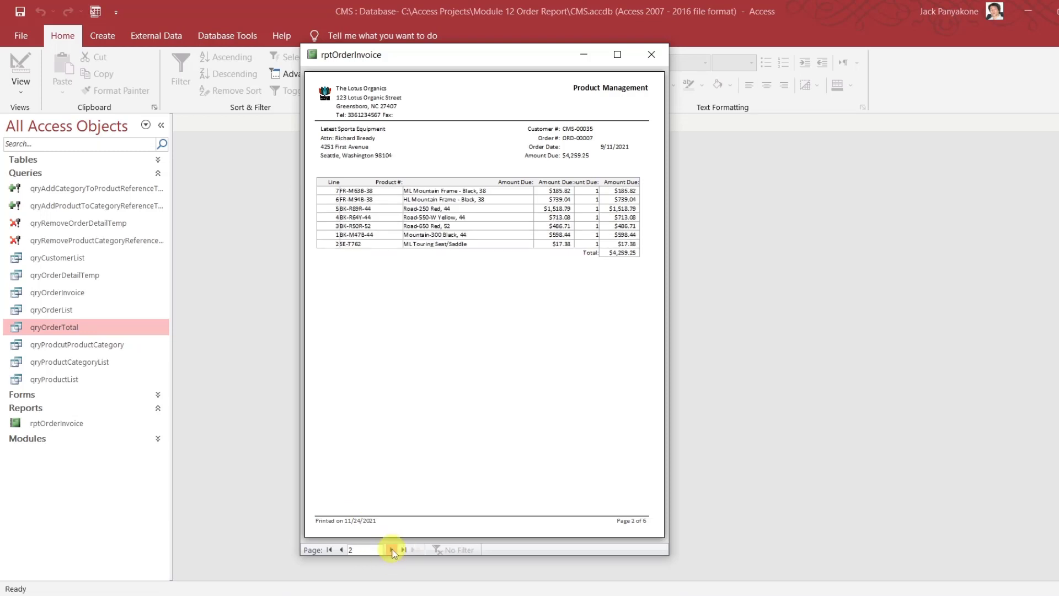
click(392, 550)
click(392, 550)
click(392, 550)
click(392, 550)
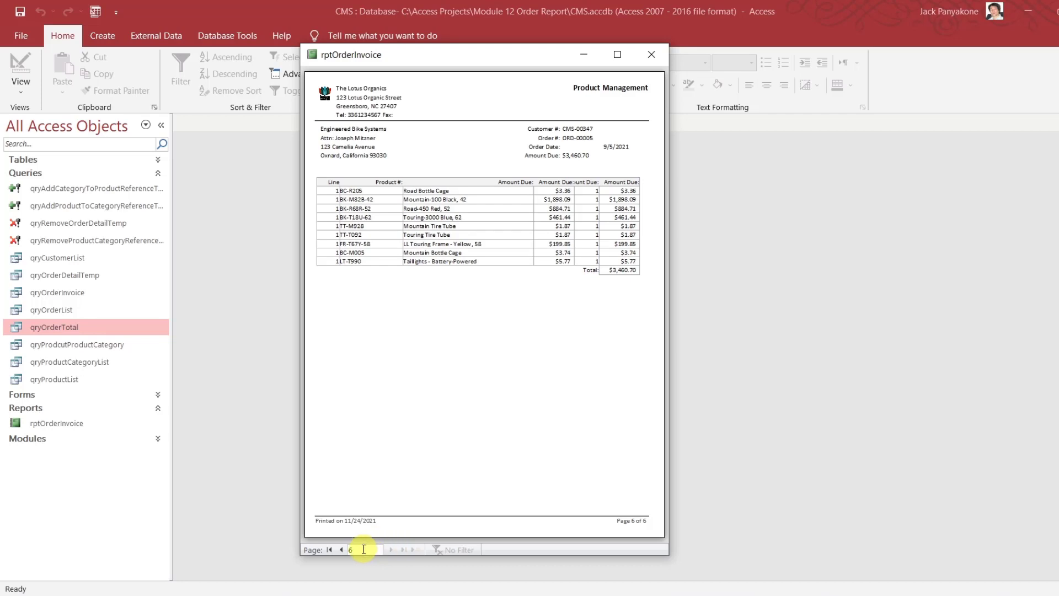
click(340, 550)
click(340, 550)
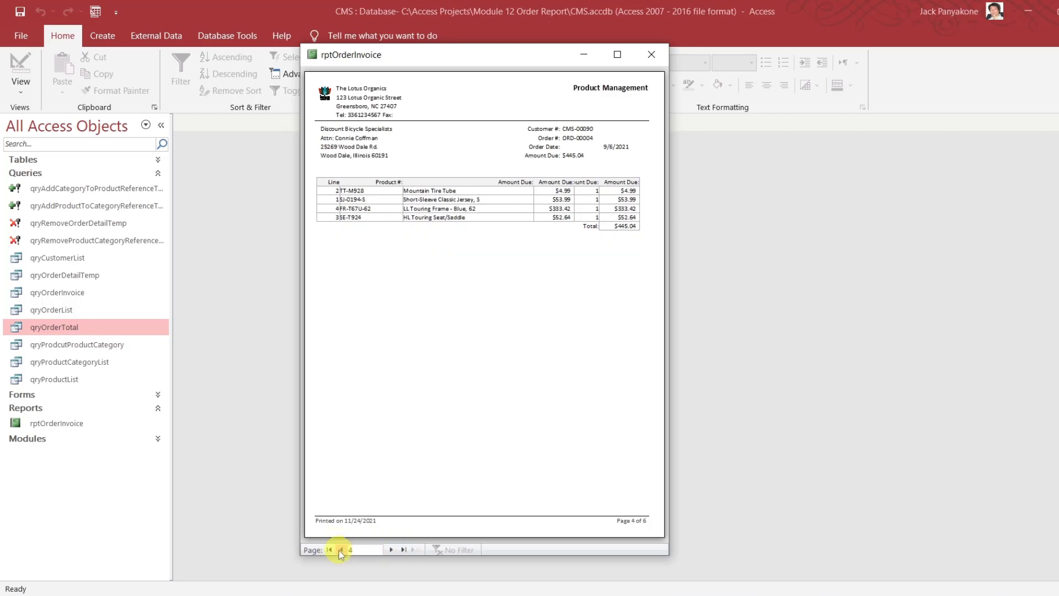
click(340, 550)
click(340, 550)
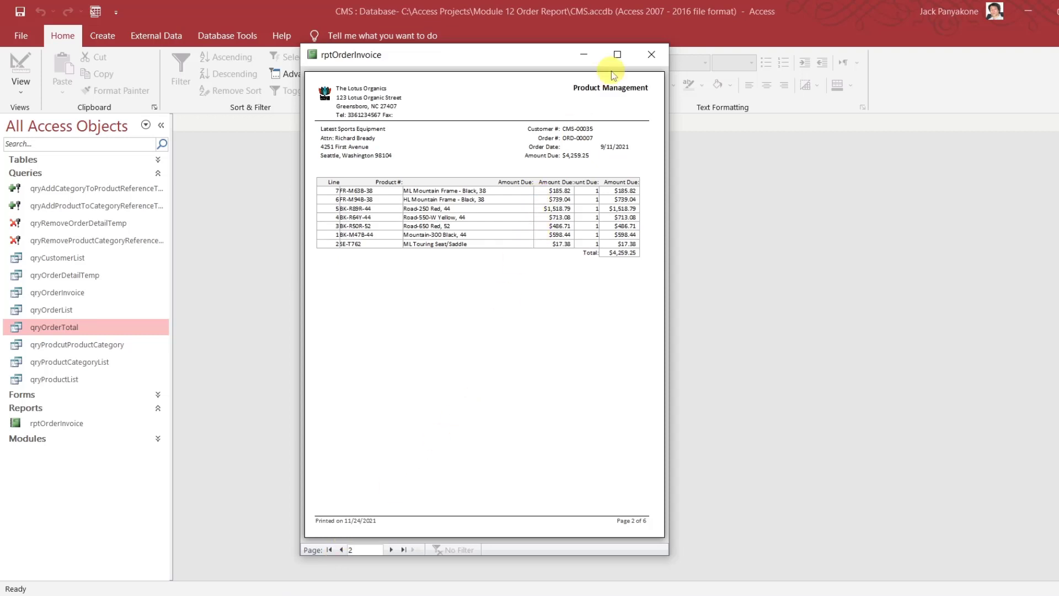
Examine the page 2 invoice enlarged in a maximized preview, then restore the window and return to design view
click(617, 55)
click(560, 161)
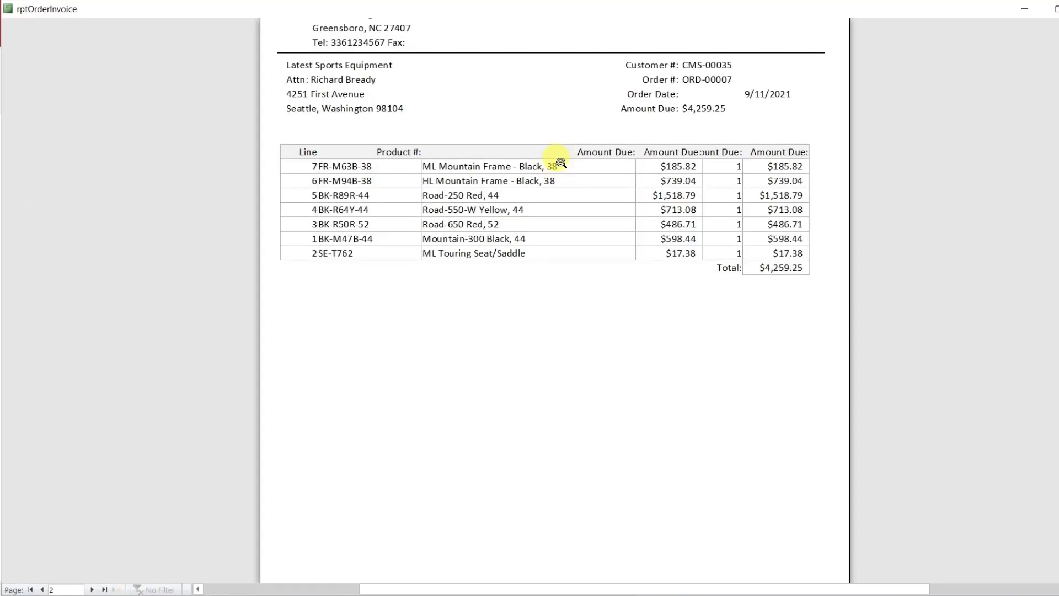
scroll(555, 300, up, 3)
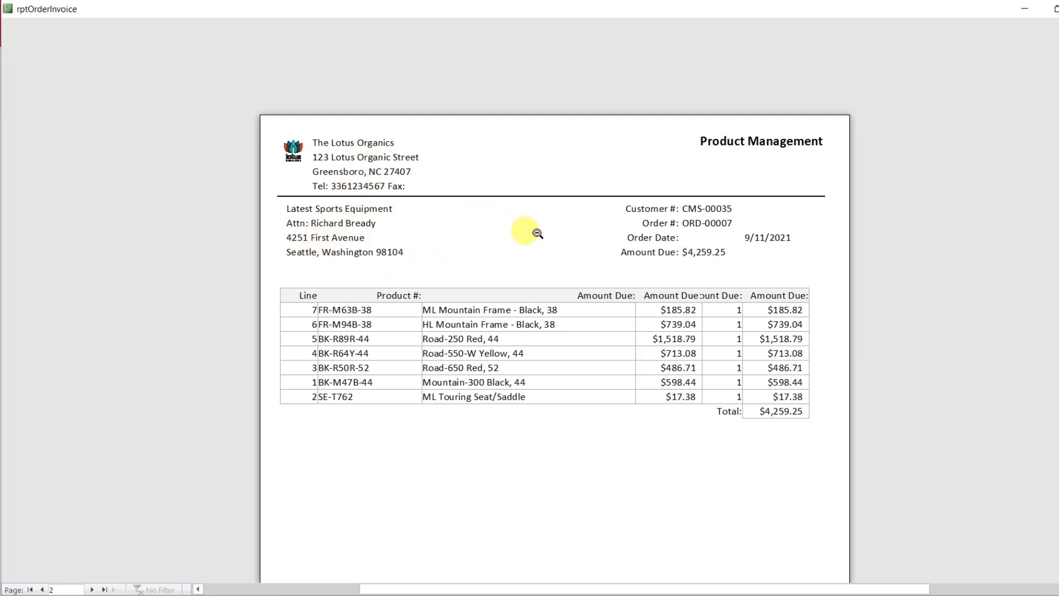
click(1056, 9)
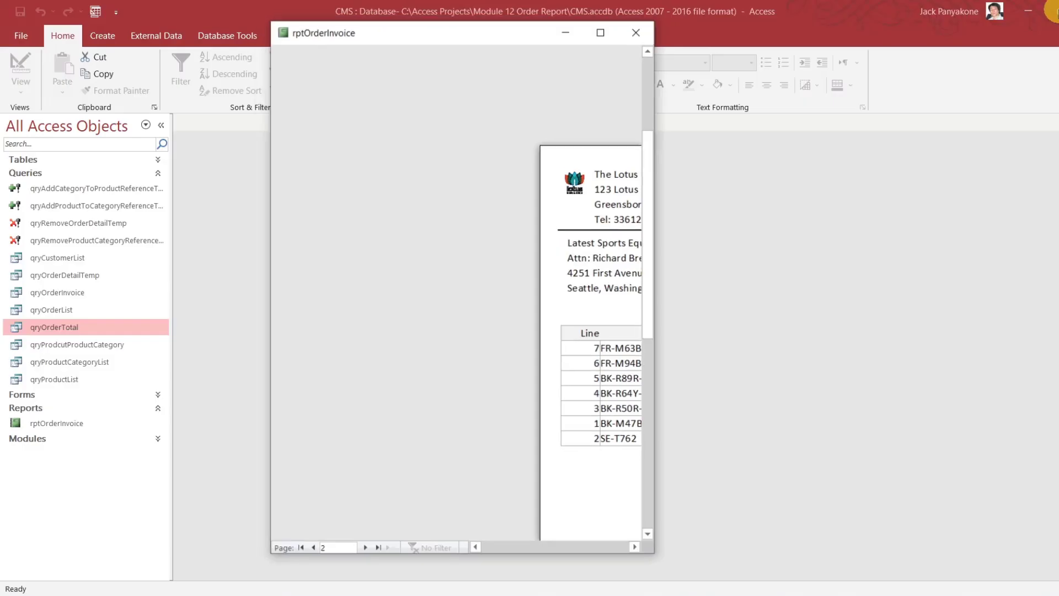
right_click(422, 59)
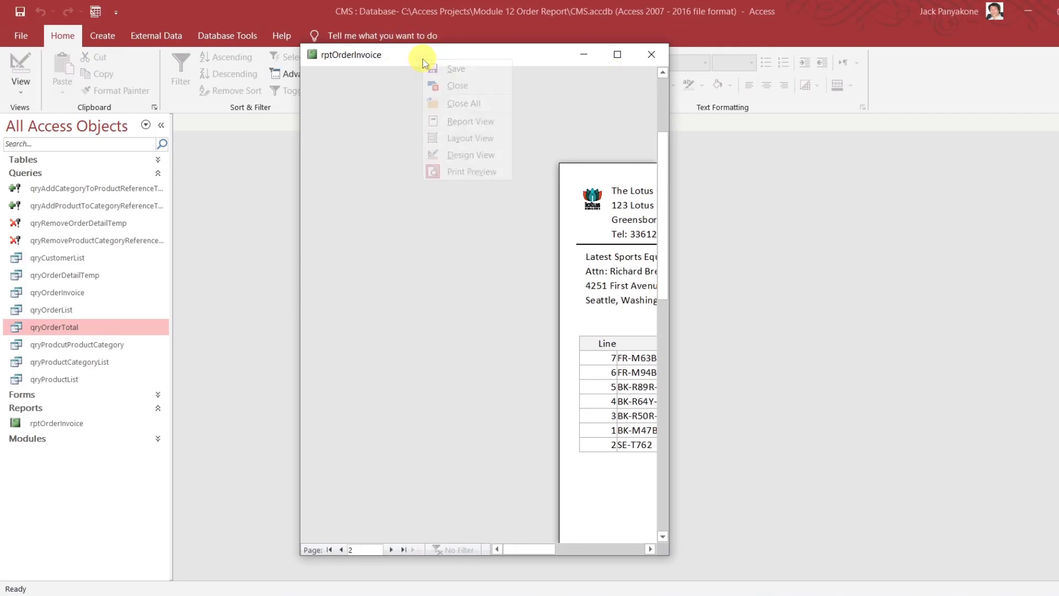
click(435, 154)
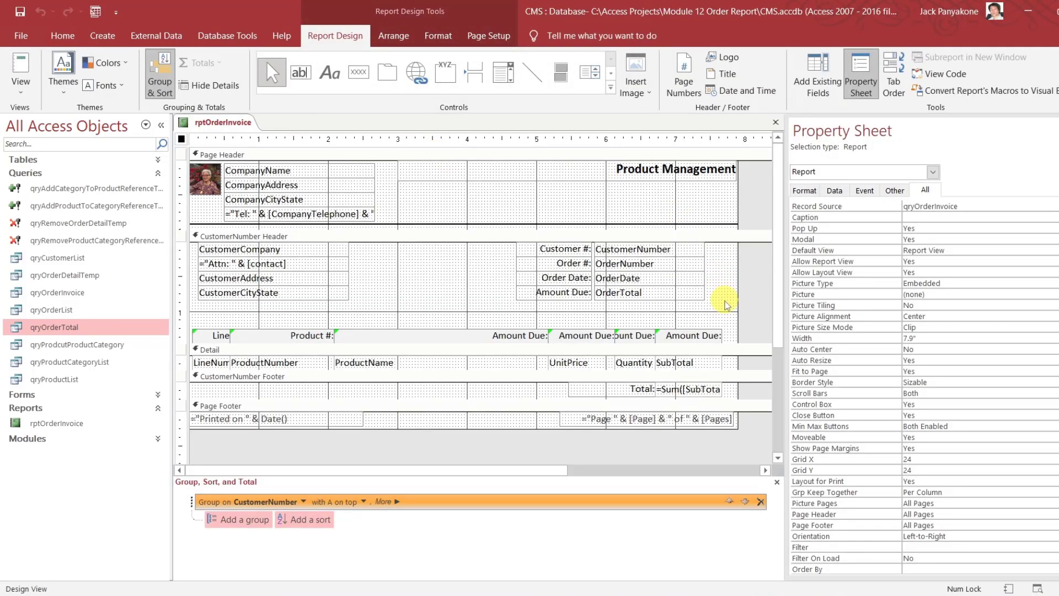
Give the CustomerNumber, OrderNumber, OrderDate and OrderTotal text boxes a font size of 12 and Left text alignment
drag(724, 303, 682, 245)
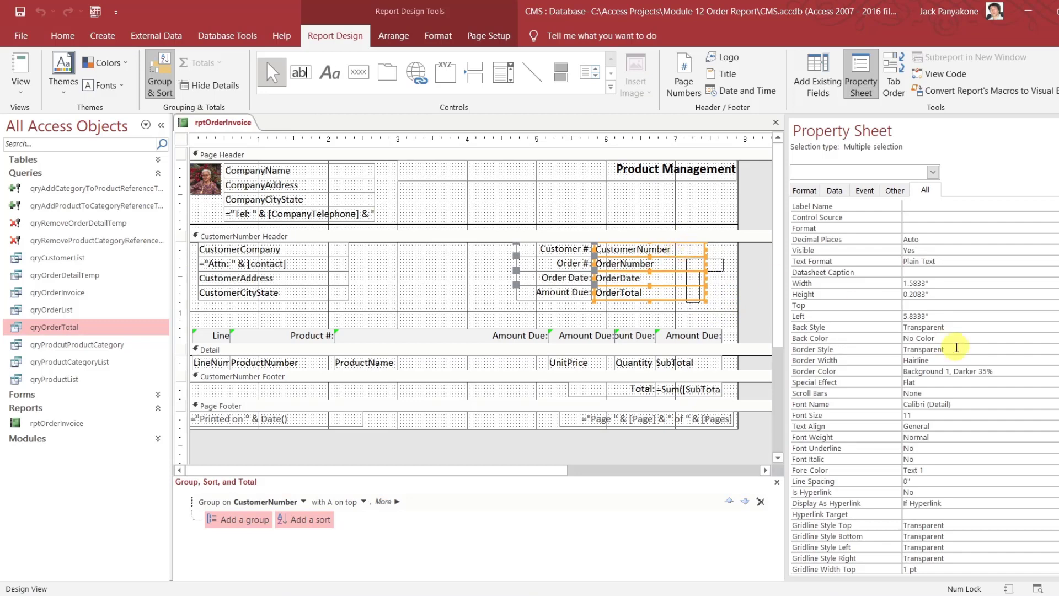
drag(944, 425, 845, 419)
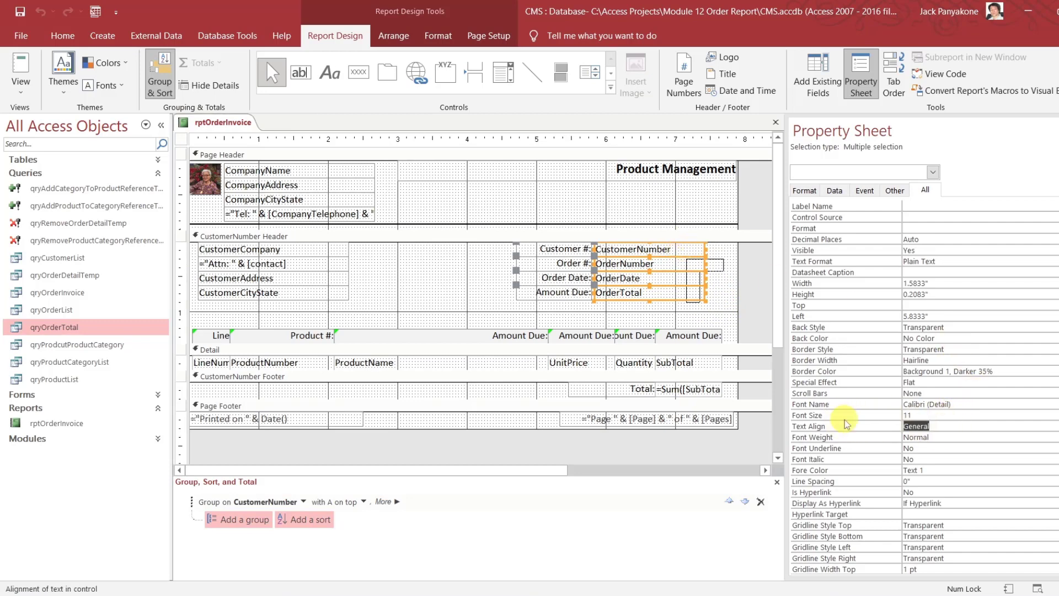
double_click(845, 419)
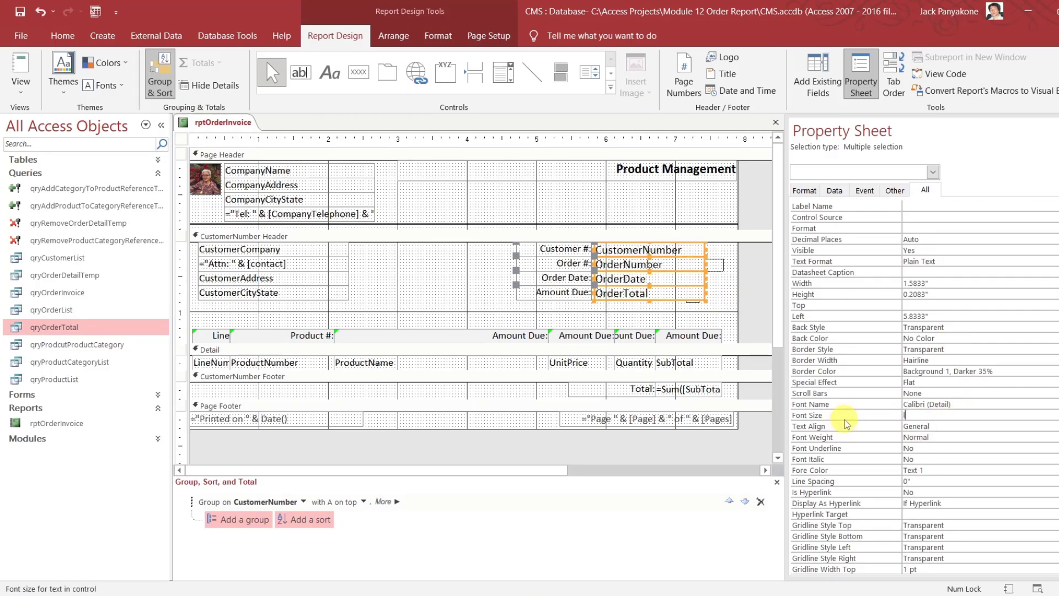
key(ctrl+z)
key(Down)
text(Left)
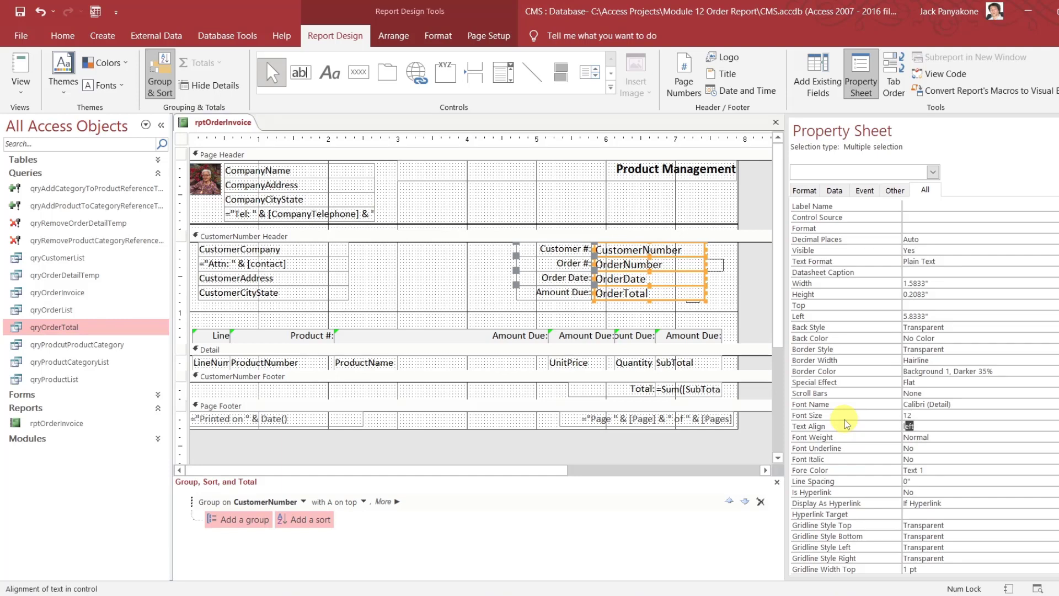
key(Return)
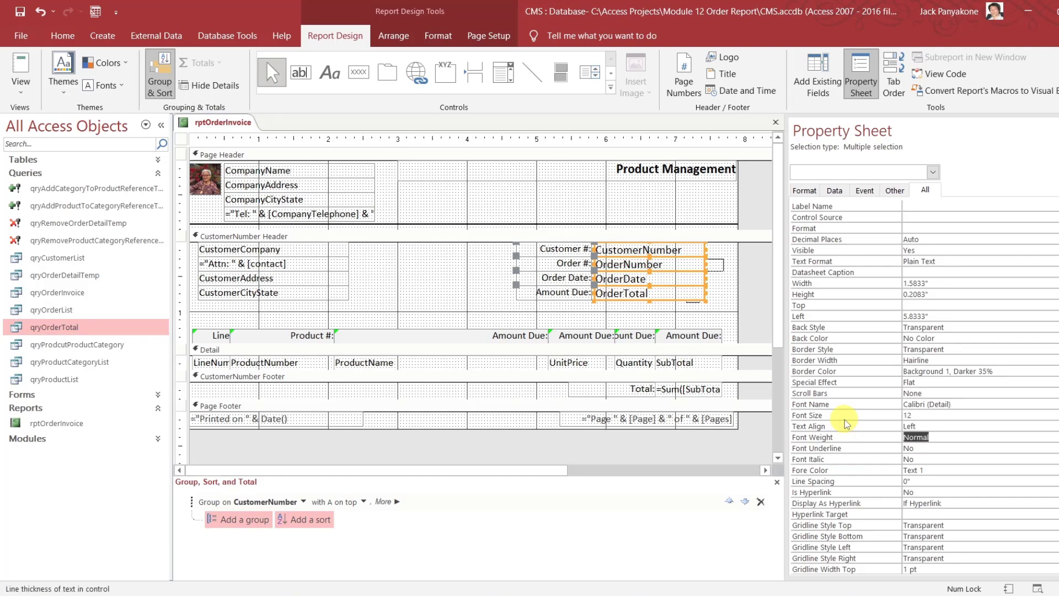
Open the report's On Load event procedure and add code setting Me.Caption to "Order Invoice"
click(761, 197)
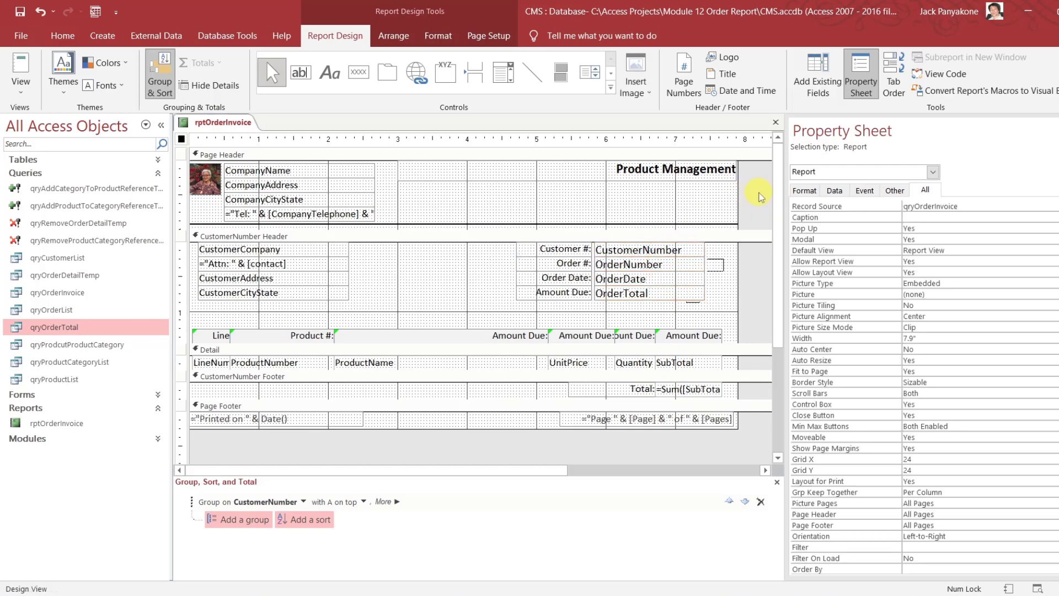
click(864, 191)
double_click(932, 217)
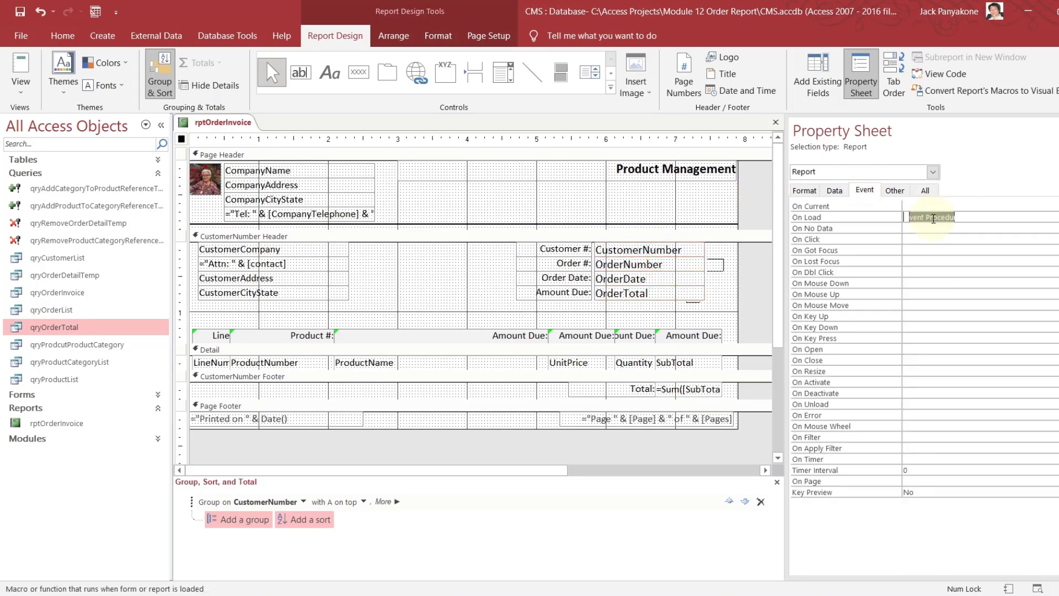
key(ctrl+F2)
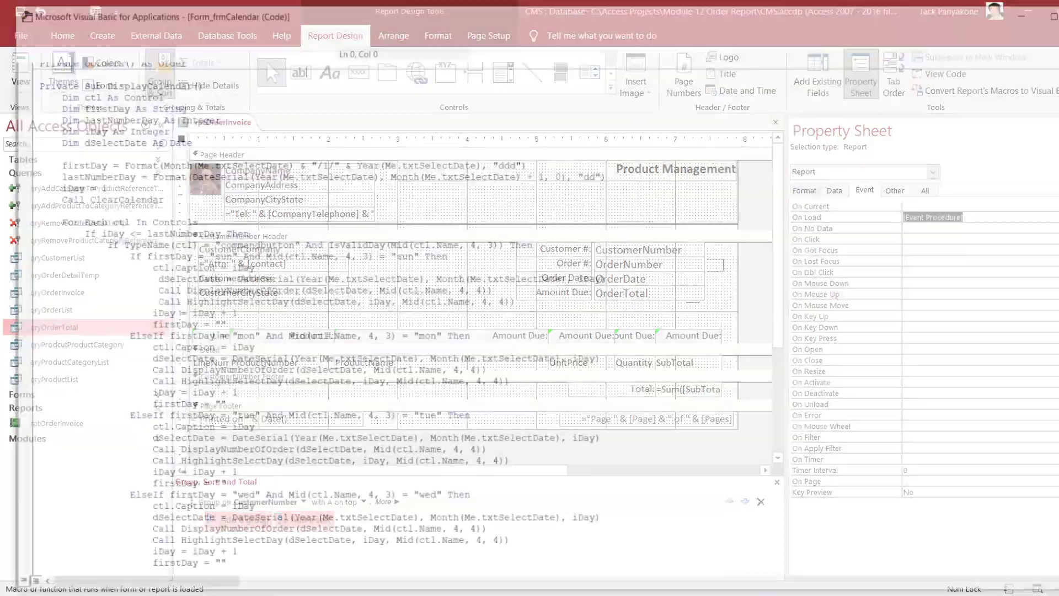
text(me.c)
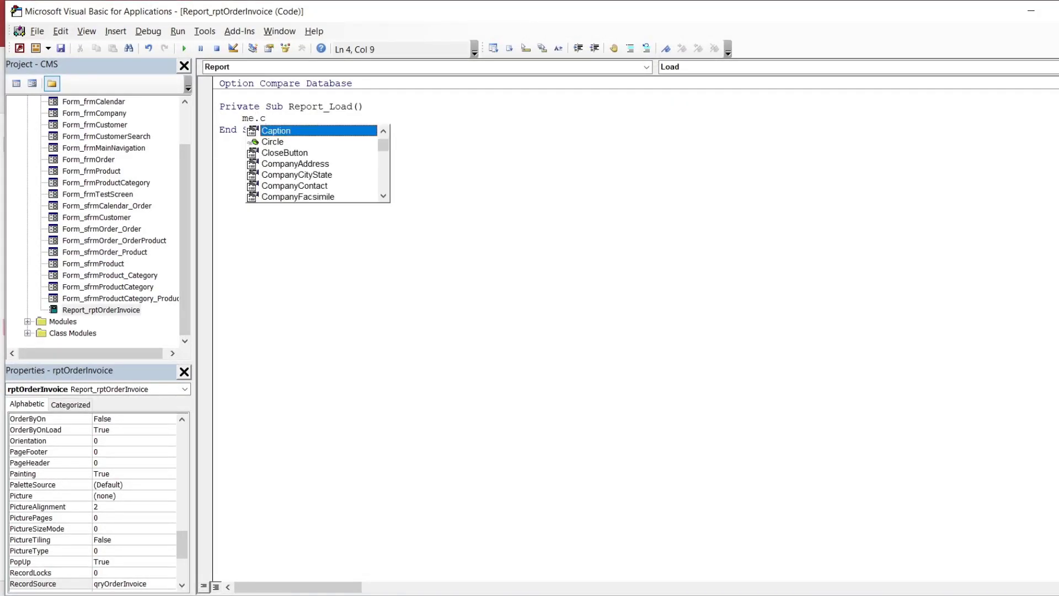
key(Tab)
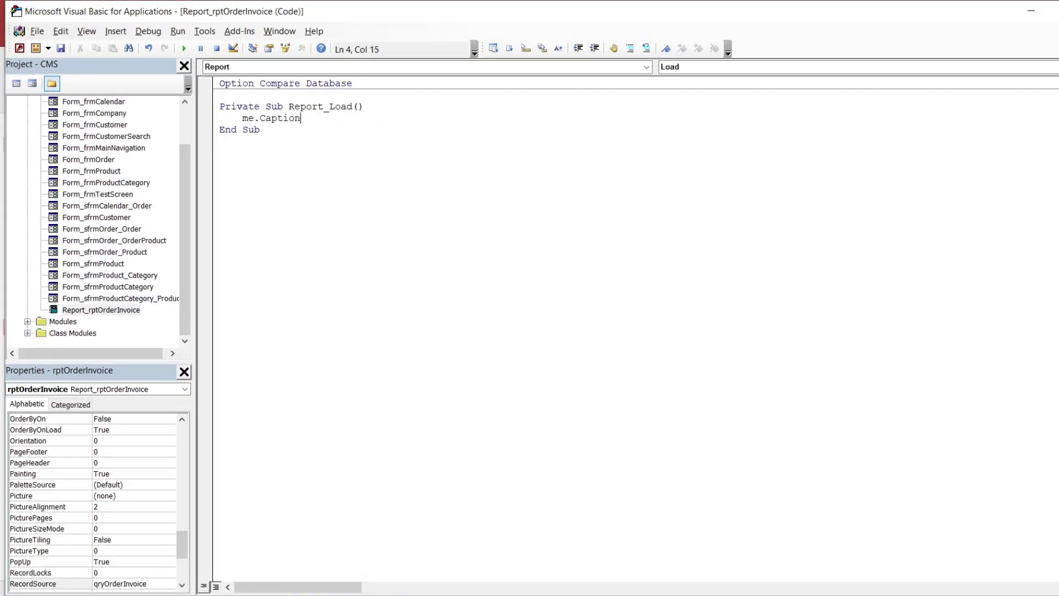
text(="Order Invoice")
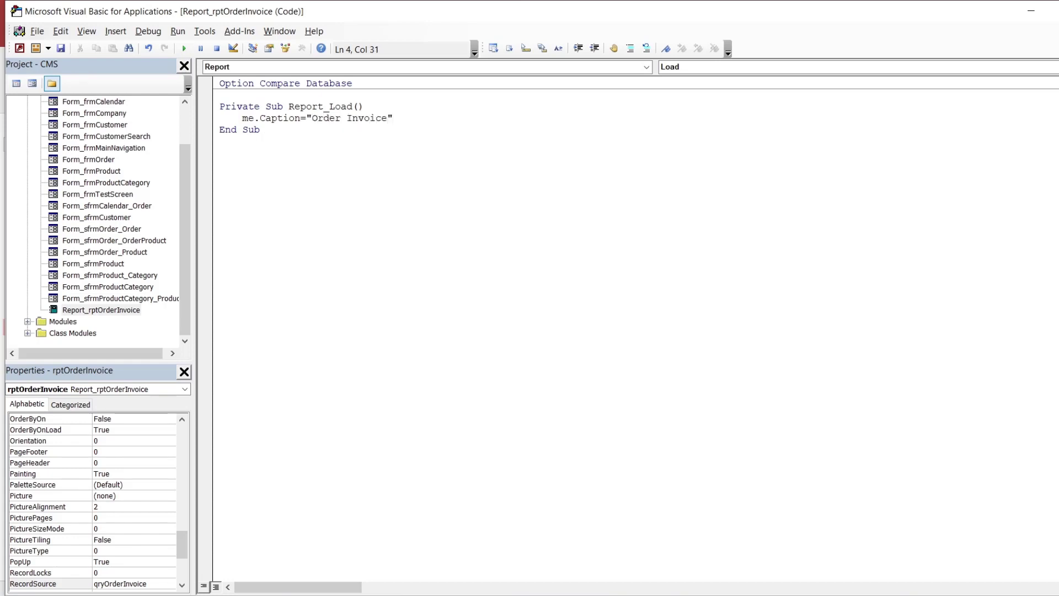
key(Return)
Add a line to Report_Load setting Me.lblHeader.Caption to "Order Invoice" and save the code
text(me.)
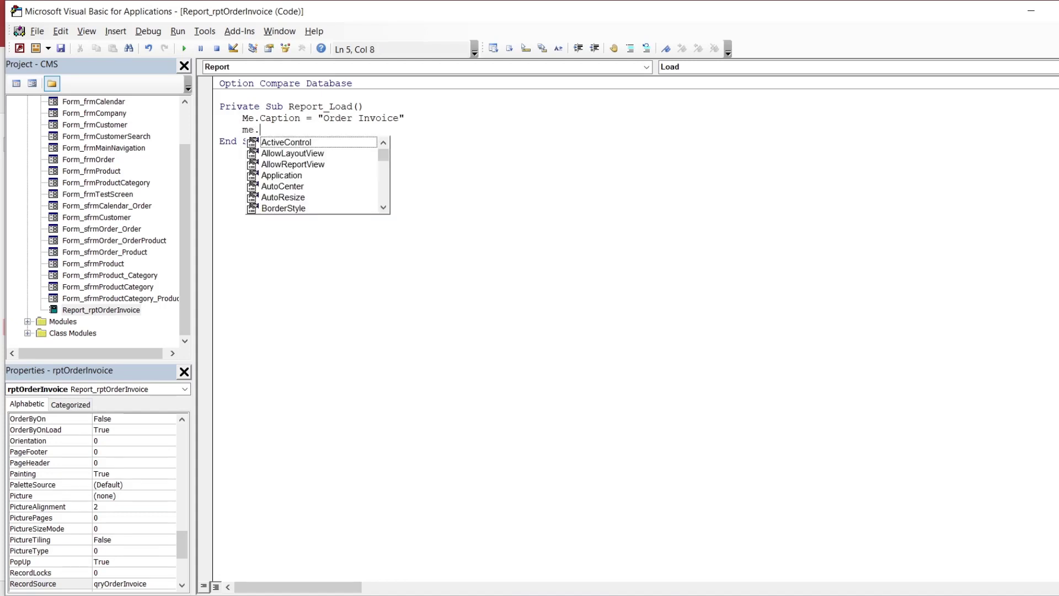
text(lblHeader.Caption)
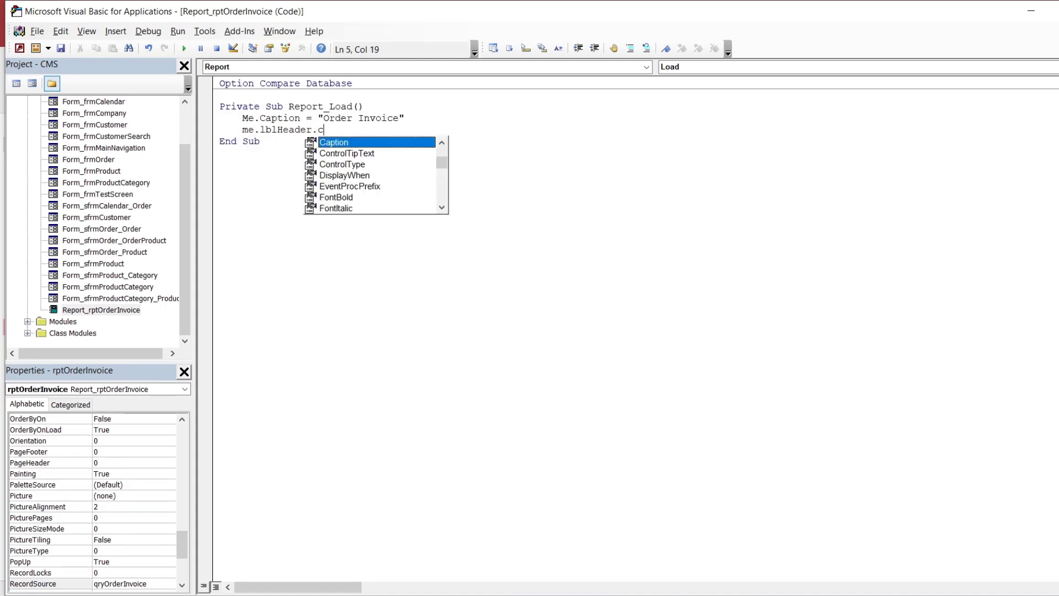
text(=")
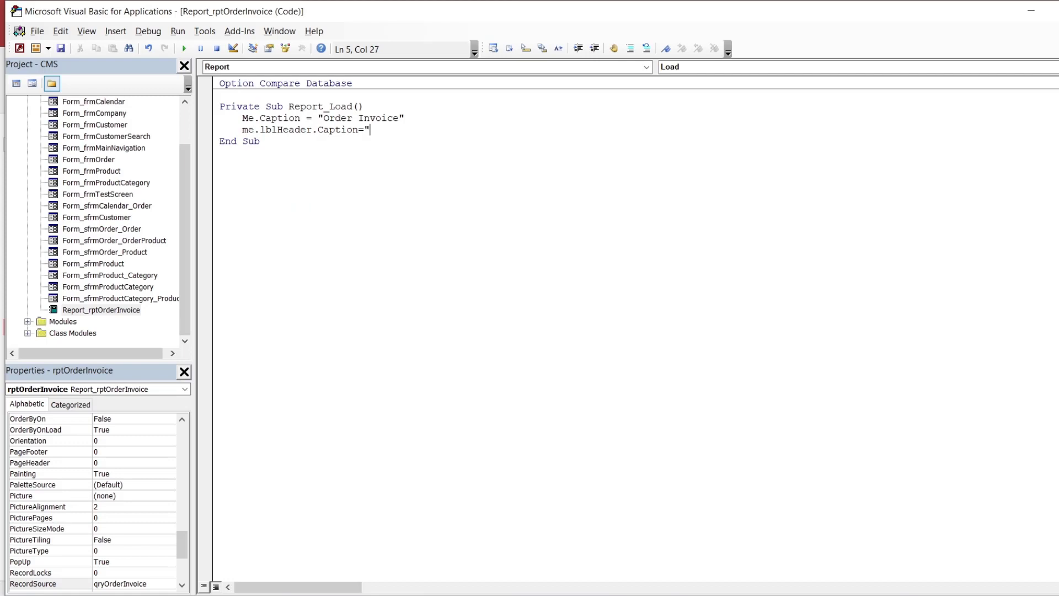
text(Order Invoice")
key(ctrl+s)
Comment out the Me.Caption line in the Report_Load procedure
click(282, 113)
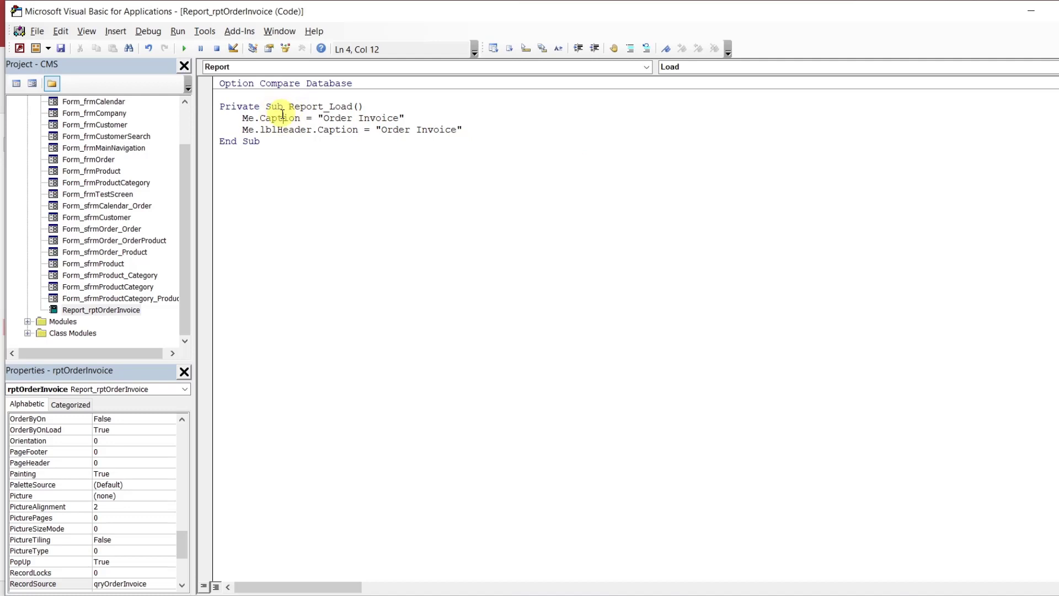
click(243, 118)
text(')
click(279, 142)
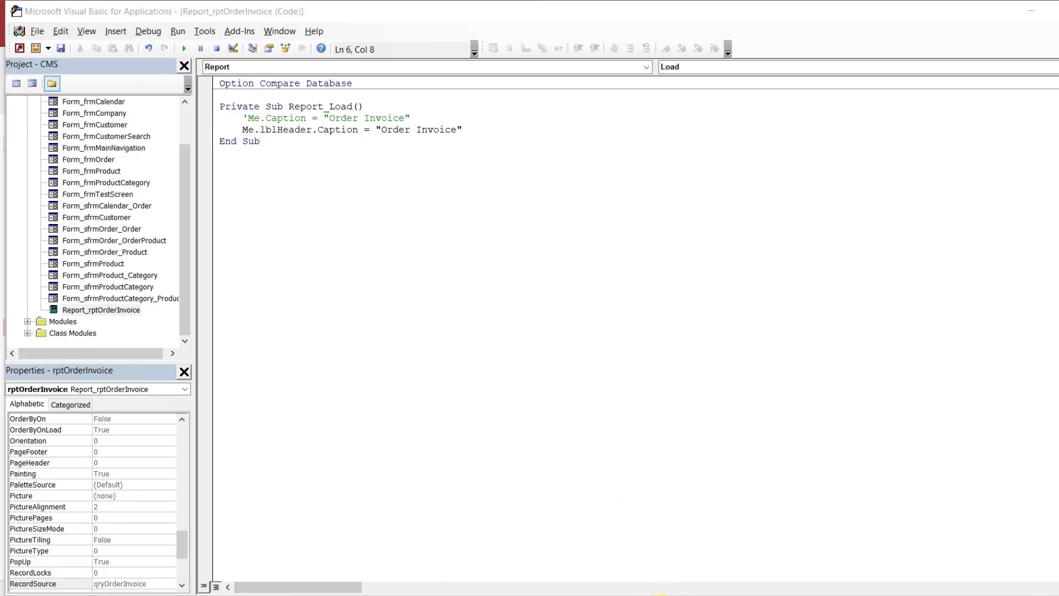
Switch back to Access, check the report's window title and header in print preview, and return to design view
mouse_move(659, 582)
click(596, 538)
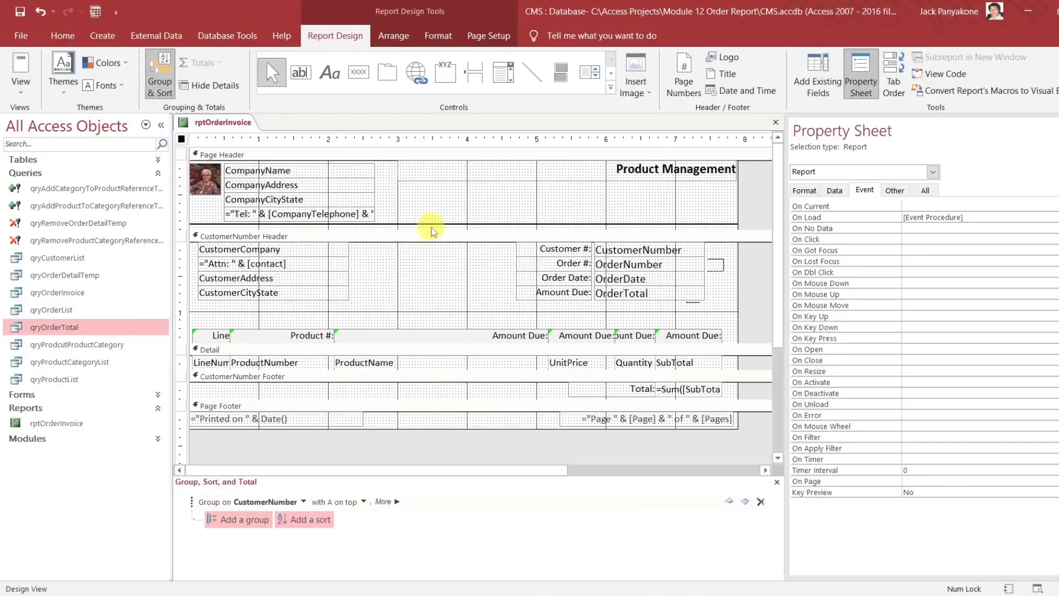
right_click(219, 122)
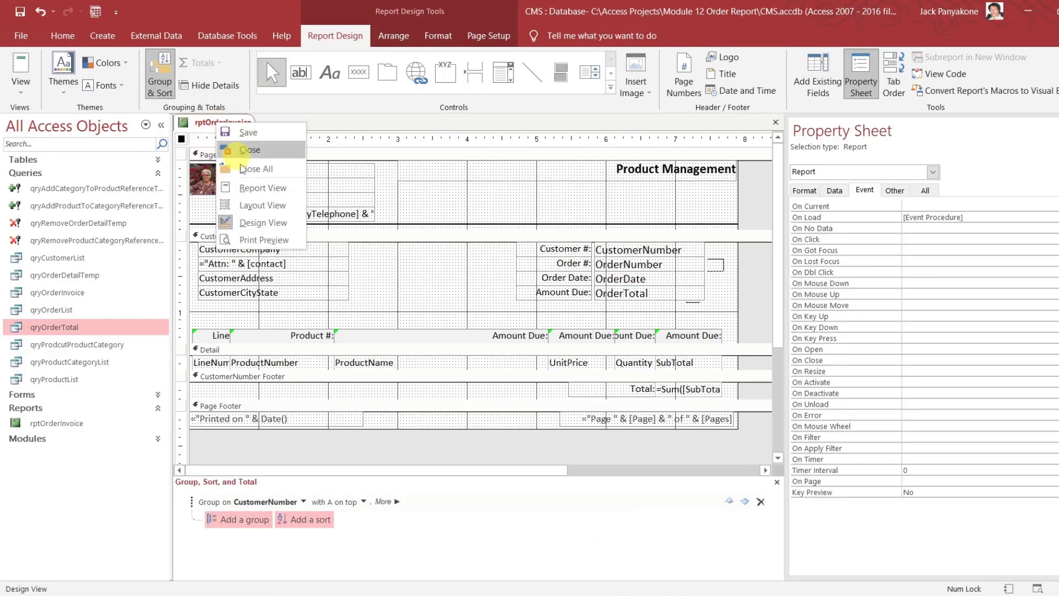
click(247, 239)
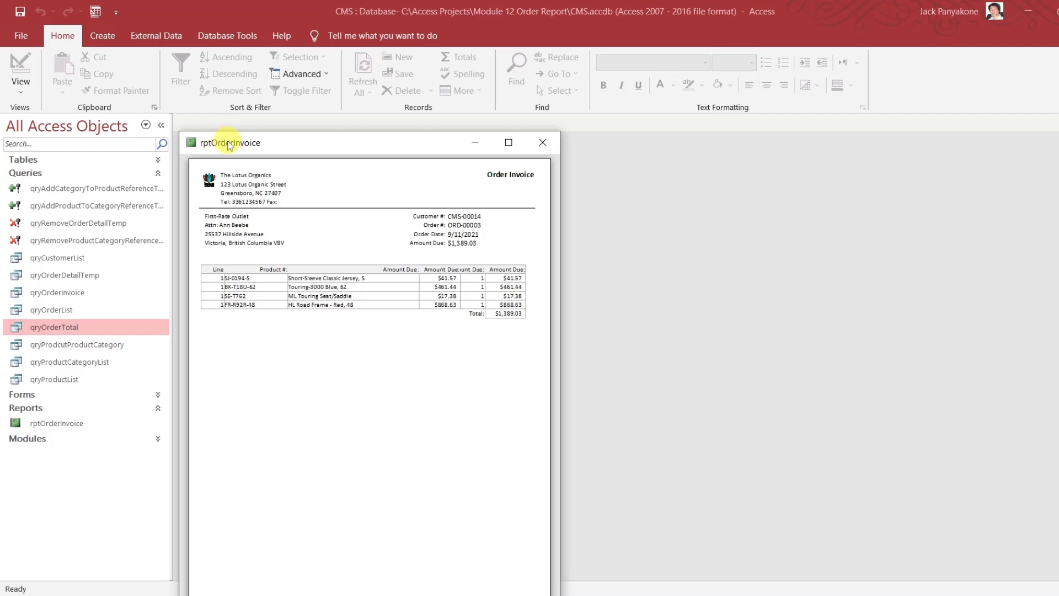
right_click(230, 145)
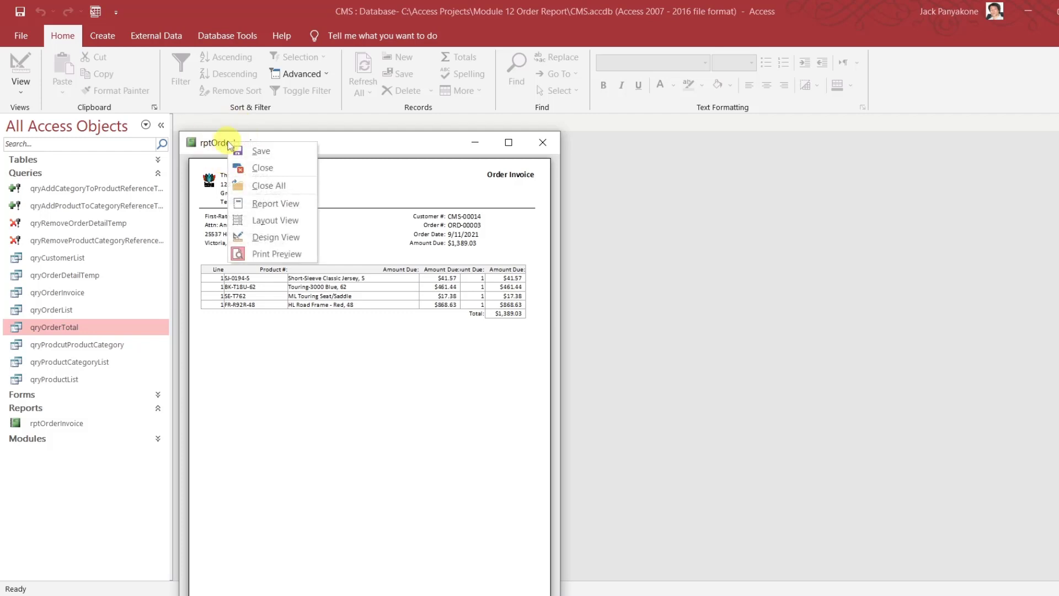
click(266, 237)
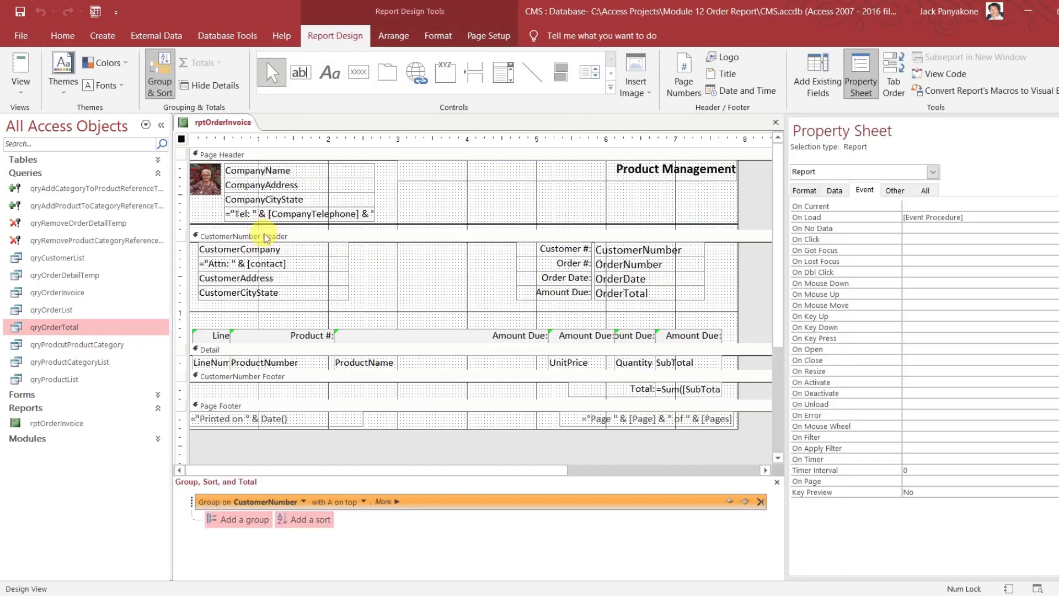
Reopen the report's code and uncomment the Me.Caption line in Report_Load
click(945, 74)
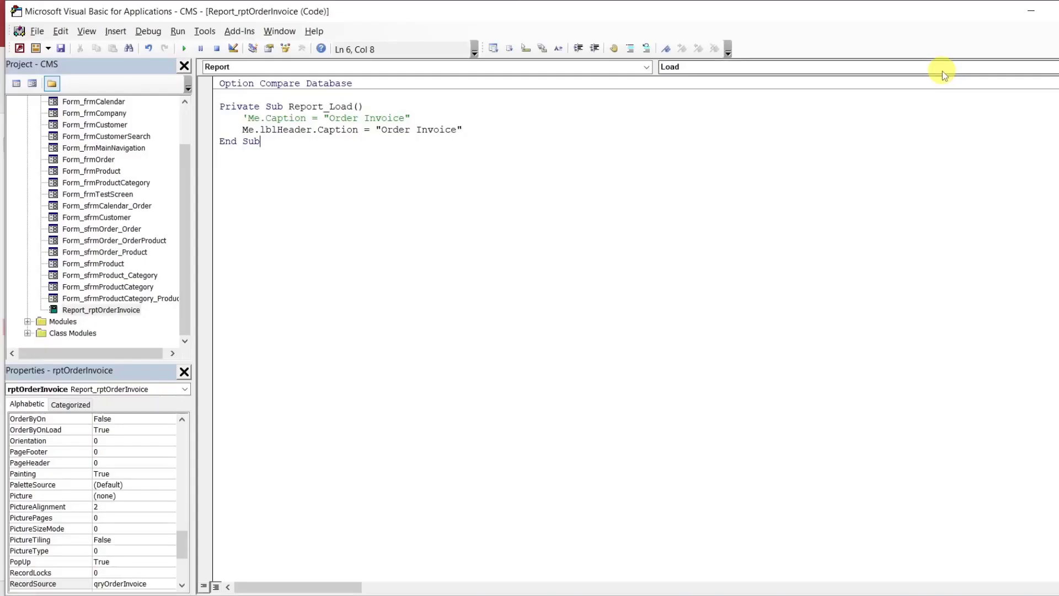
click(248, 118)
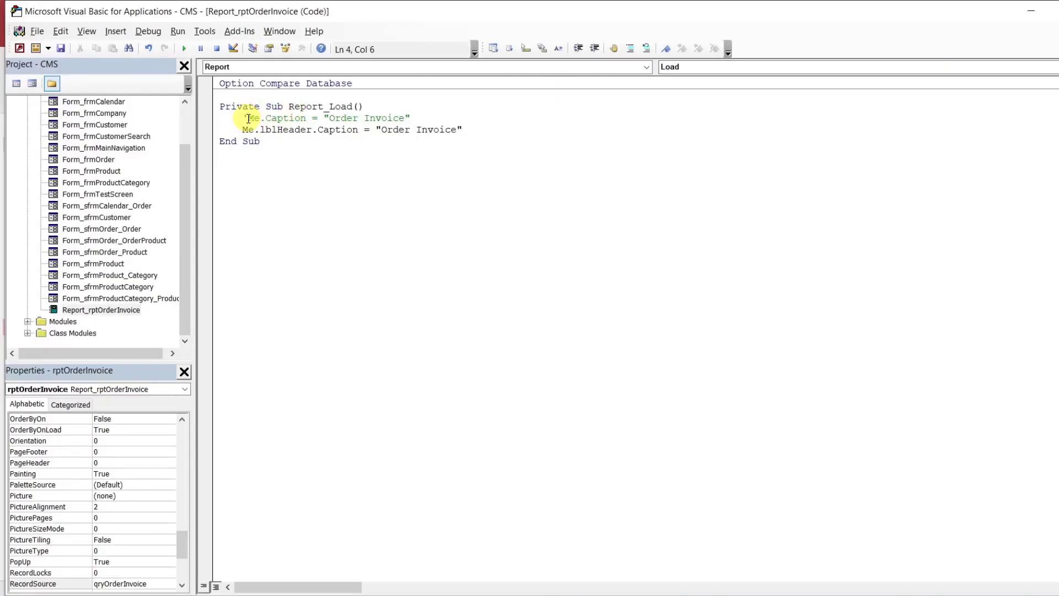
text(])
key(BackSpace)
key(BackSpace)
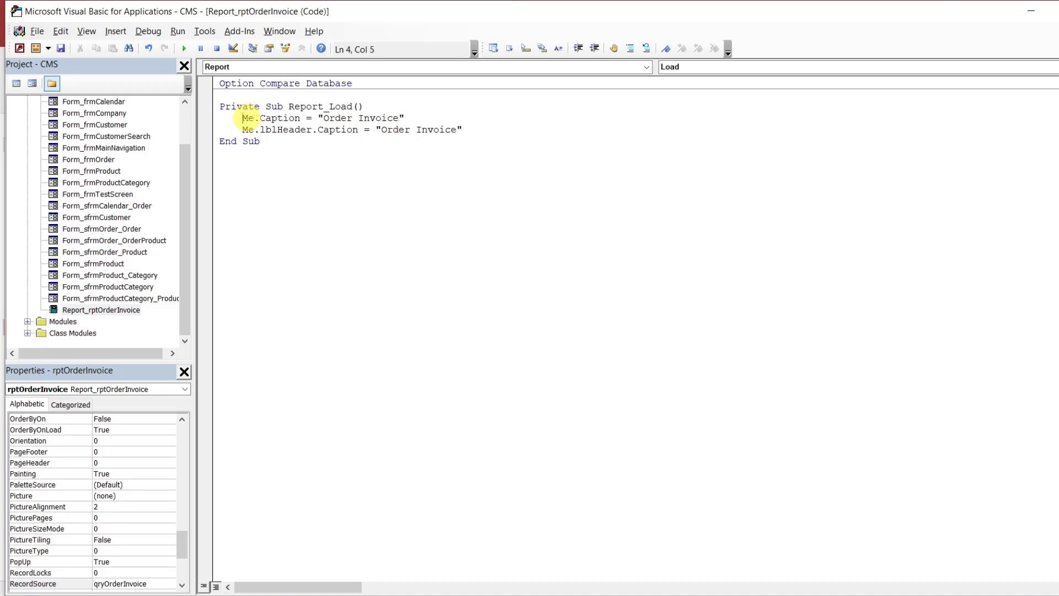
click(285, 149)
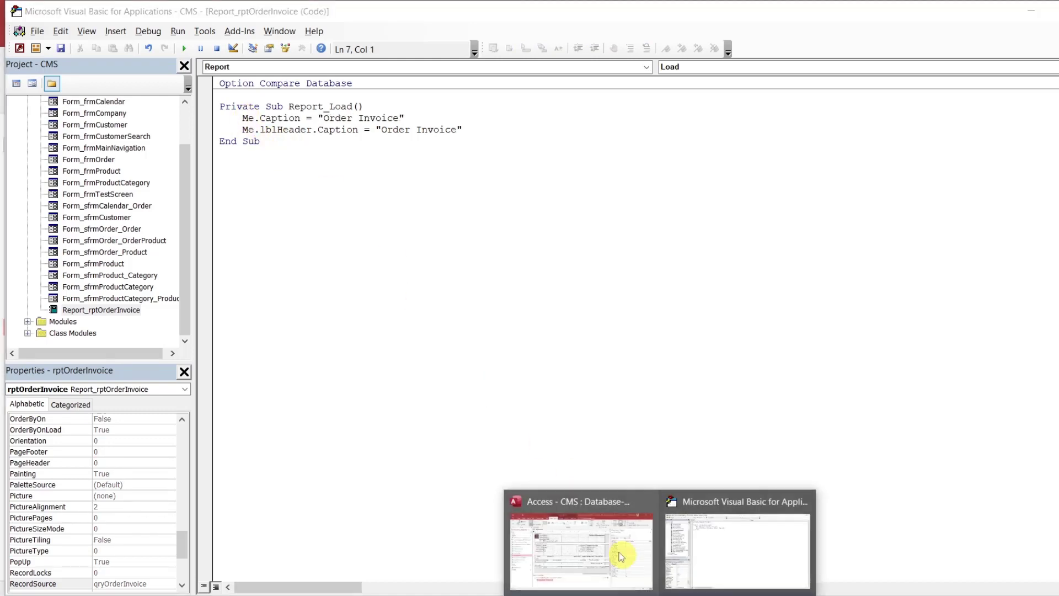
Switch back to Access, check the window title and page layout in print preview, and return to design view
click(612, 547)
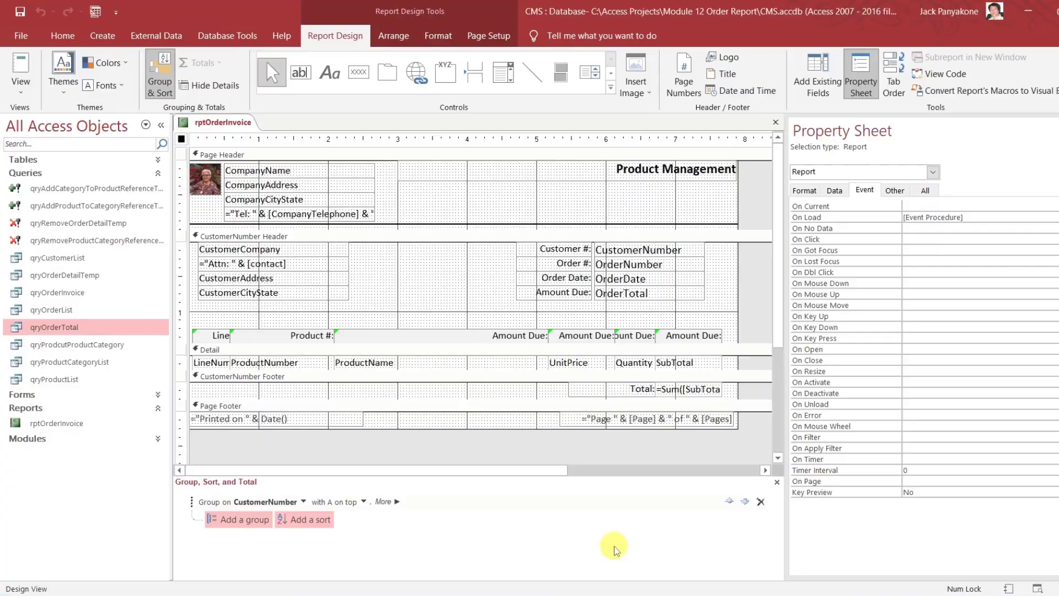
right_click(225, 123)
click(272, 240)
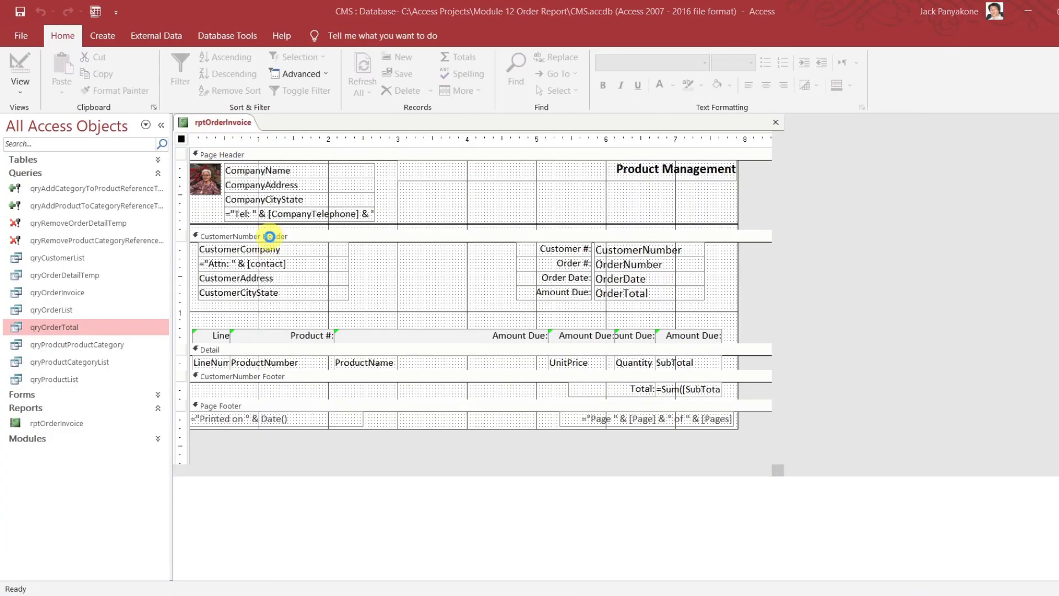
drag(266, 147, 413, 65)
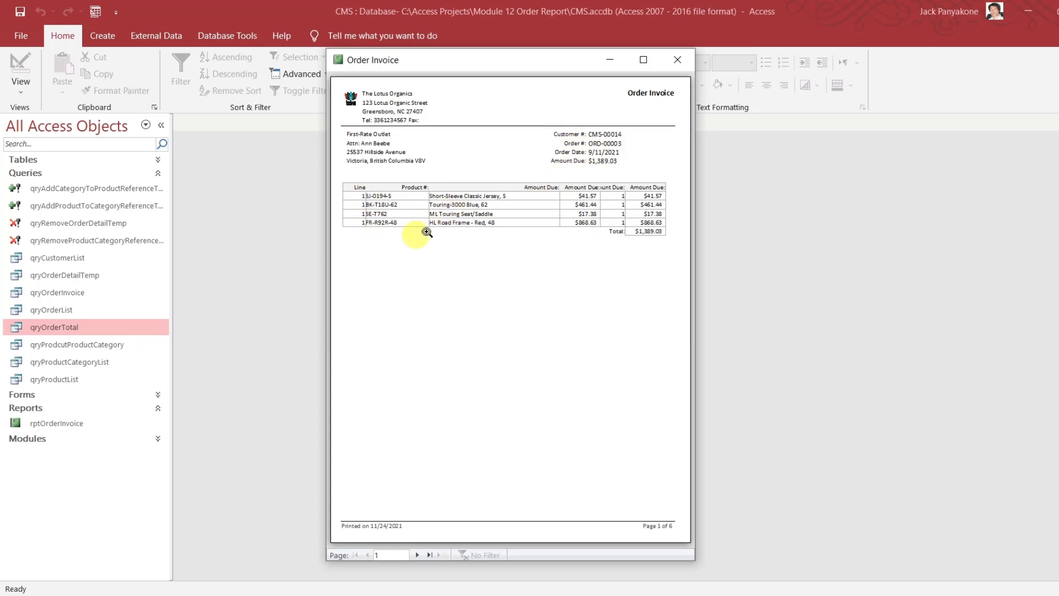
right_click(465, 65)
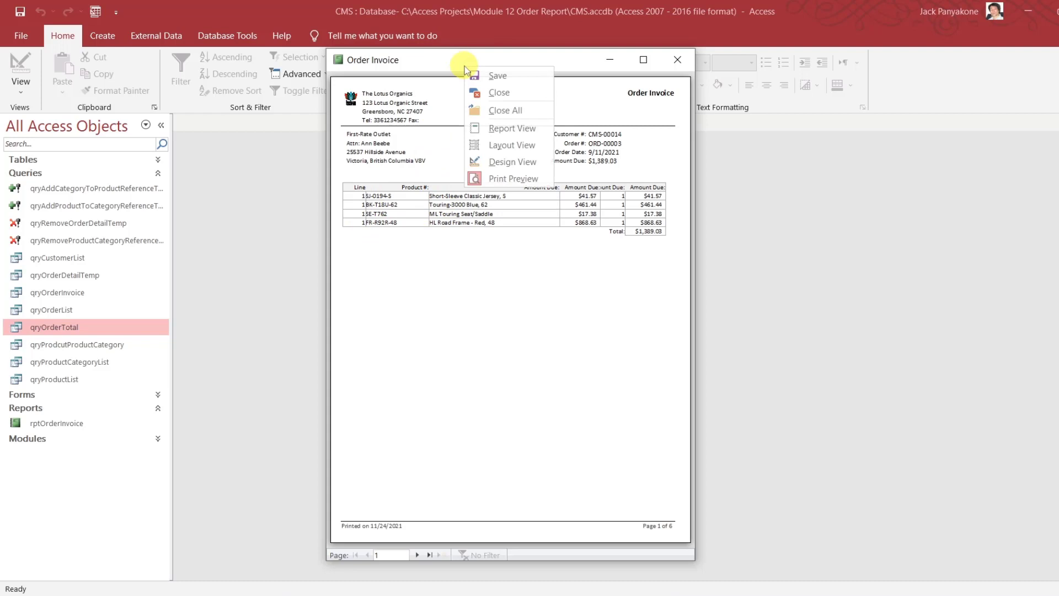
click(475, 162)
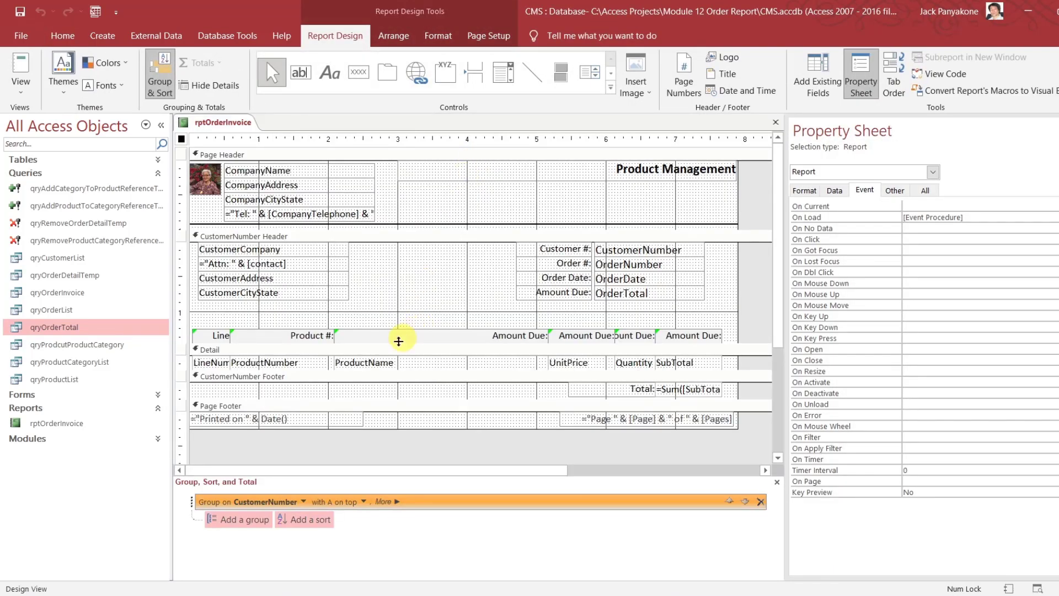
Add a sort by LineNumber, smallest to largest, beneath the CustomerNumber group
click(310, 519)
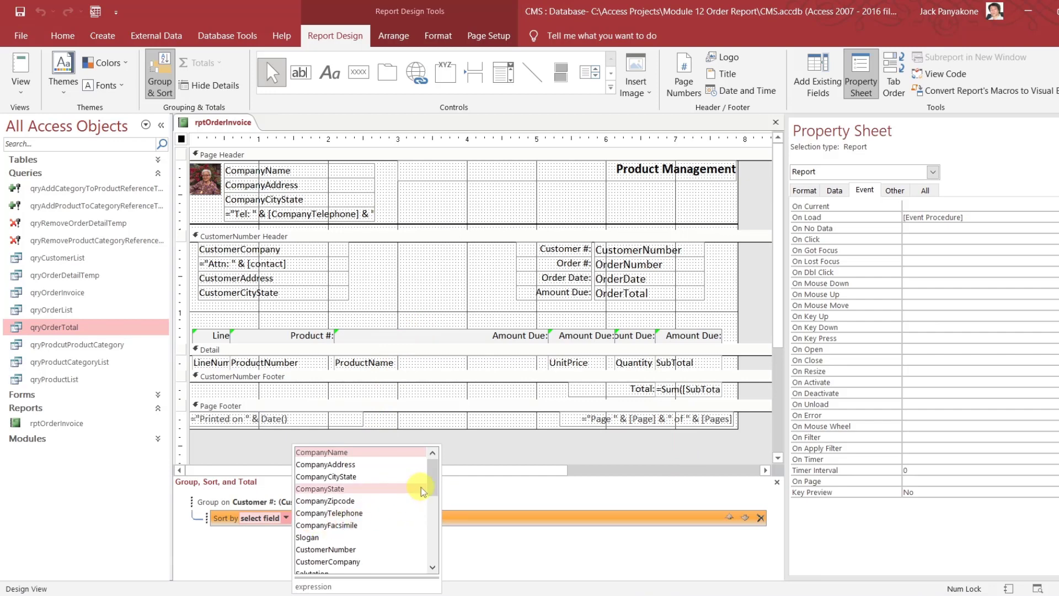
drag(432, 484, 427, 546)
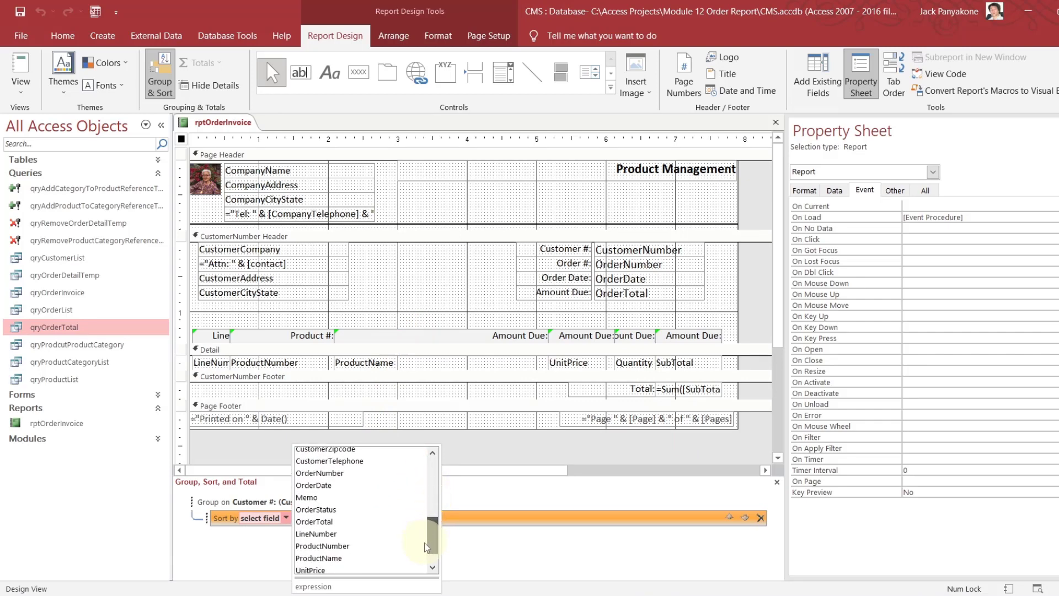
click(362, 533)
click(324, 447)
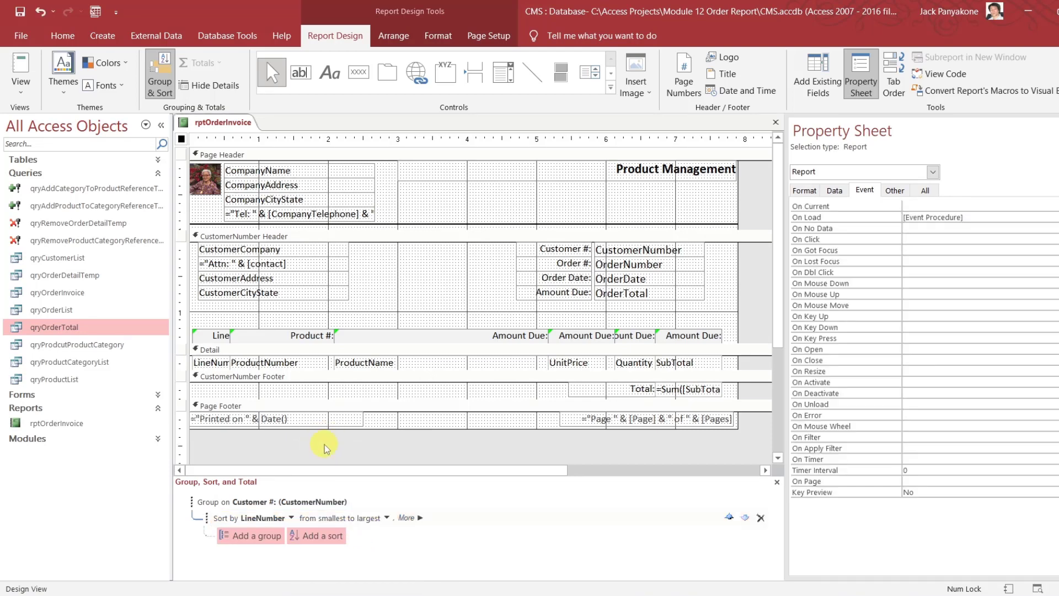
Open the report in print preview and page forward to page 3, checking the order of the line items
right_click(224, 124)
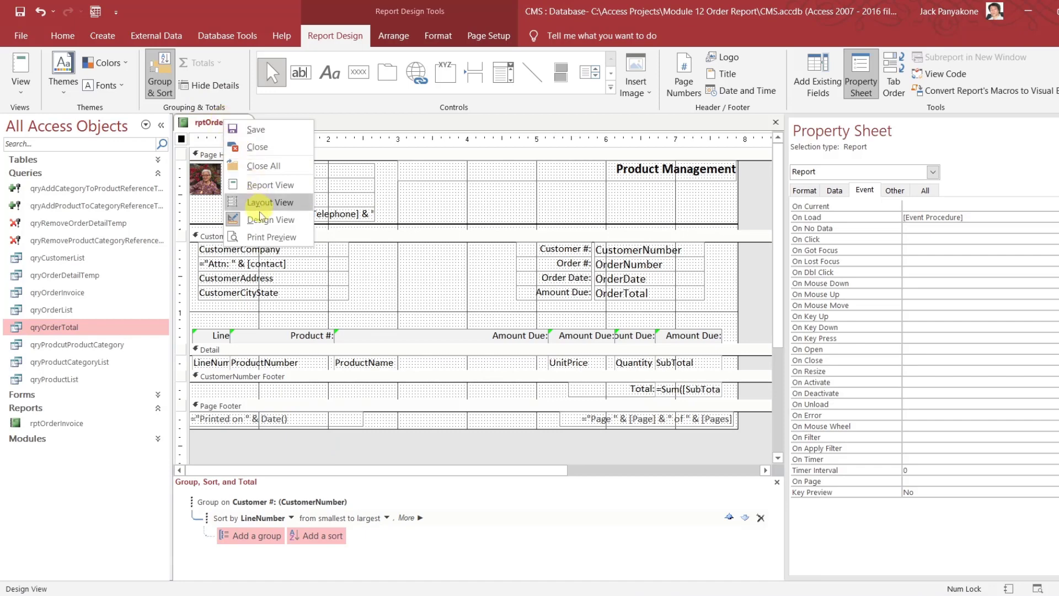
click(267, 236)
drag(407, 145, 516, 51)
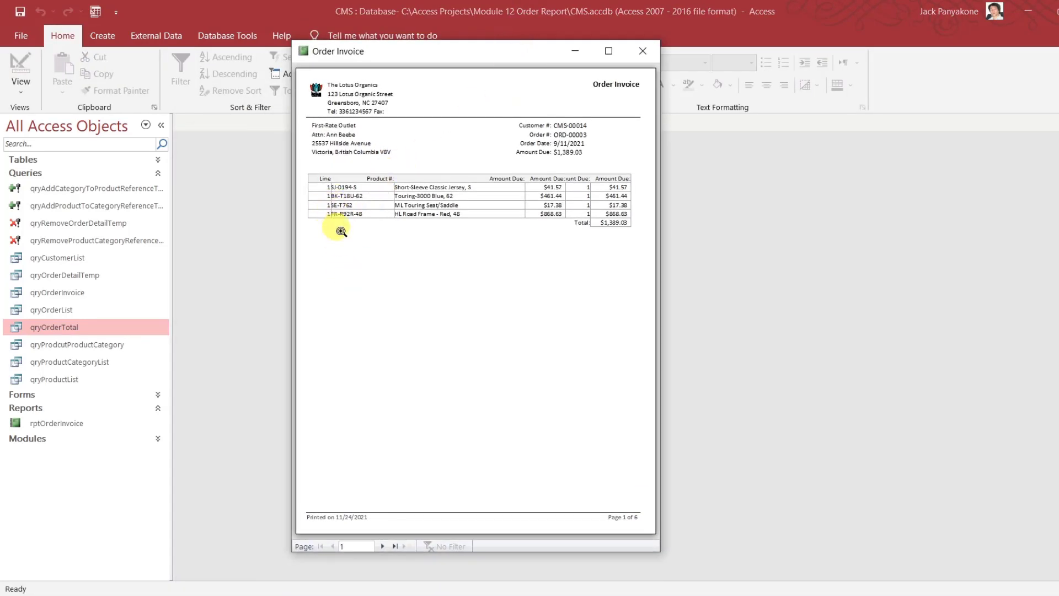
click(383, 546)
click(383, 546)
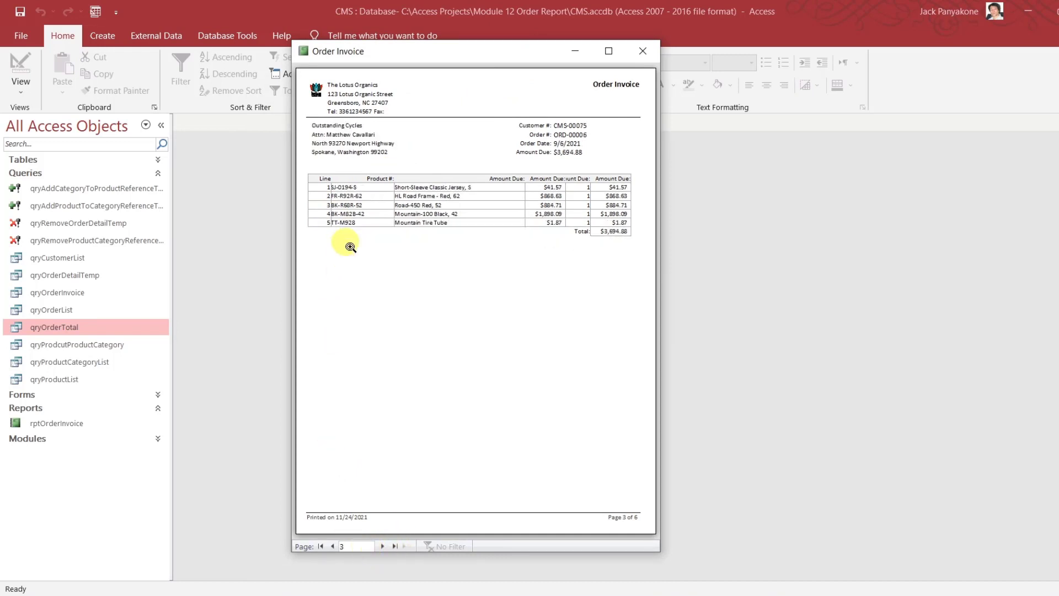
Maximize and enlarge the preview, then page through to page 6, examining line numbers and totals on each invoice
click(608, 51)
click(593, 100)
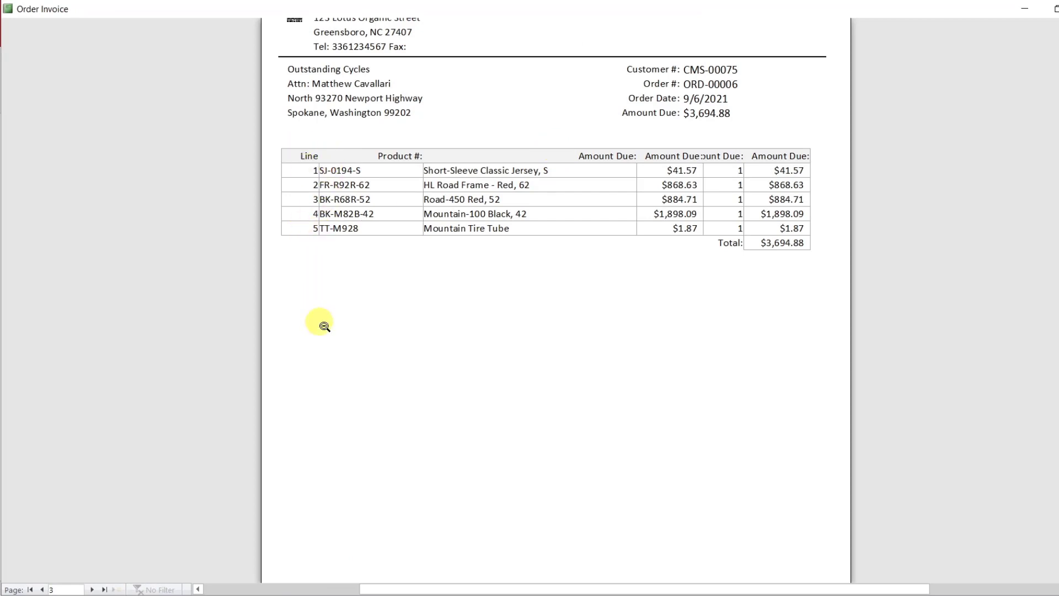
click(91, 590)
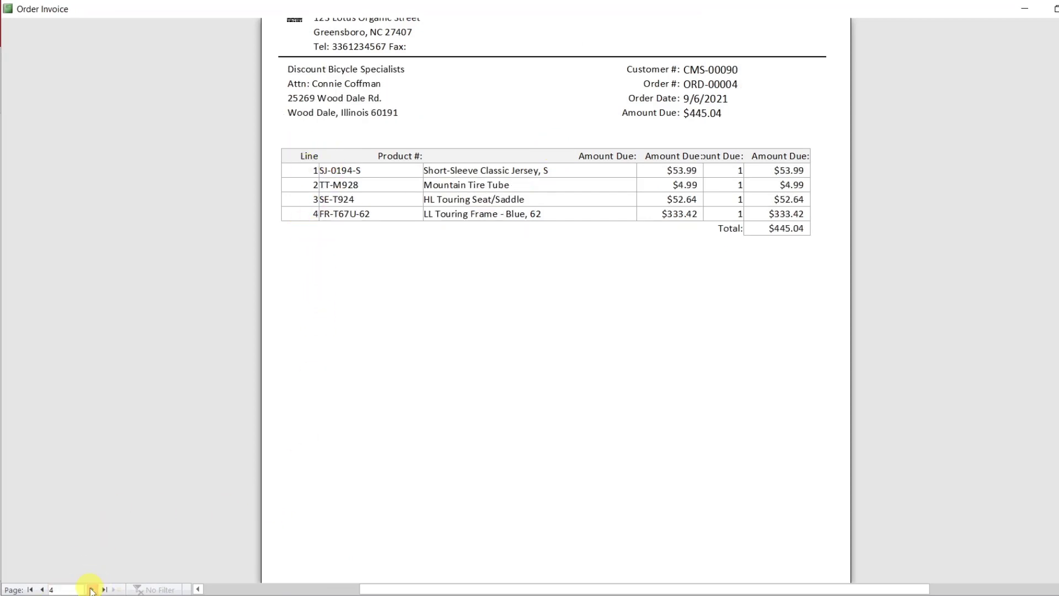
click(92, 590)
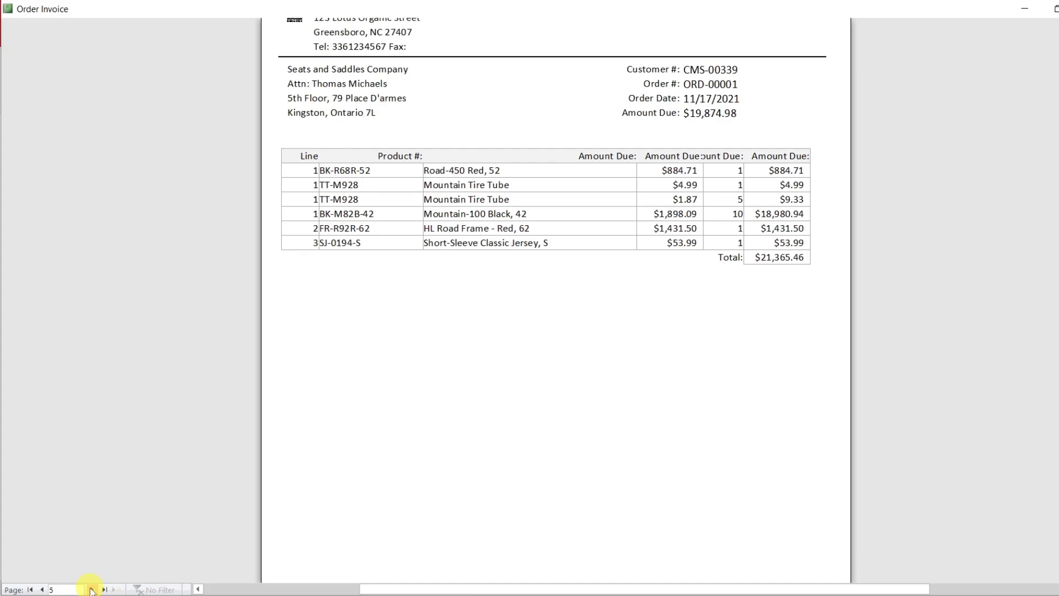
click(91, 590)
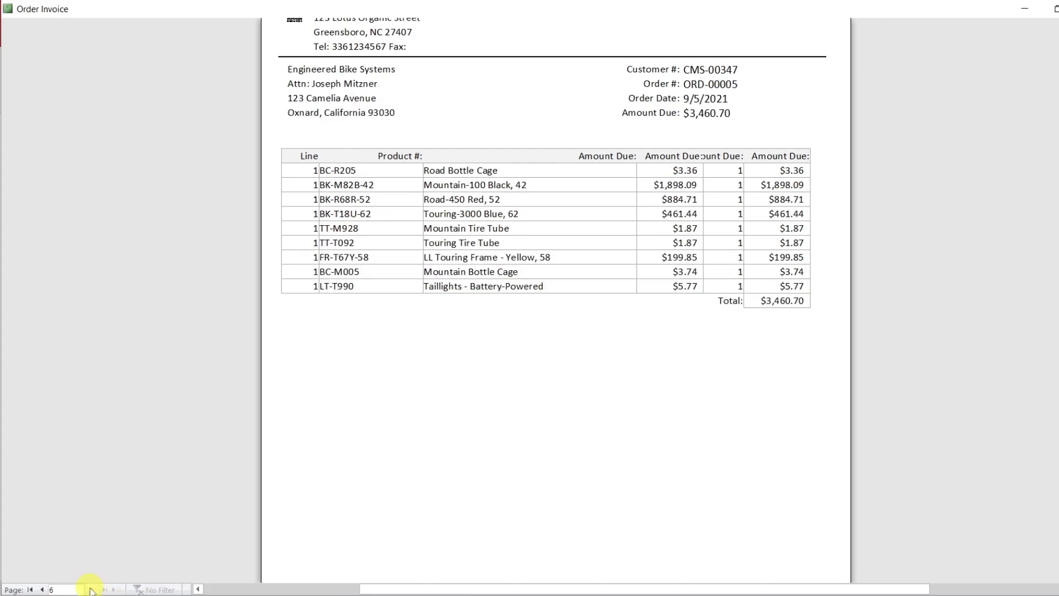
Page back through the invoices from page 6 to page 1, examining the line items, and close the report
click(42, 589)
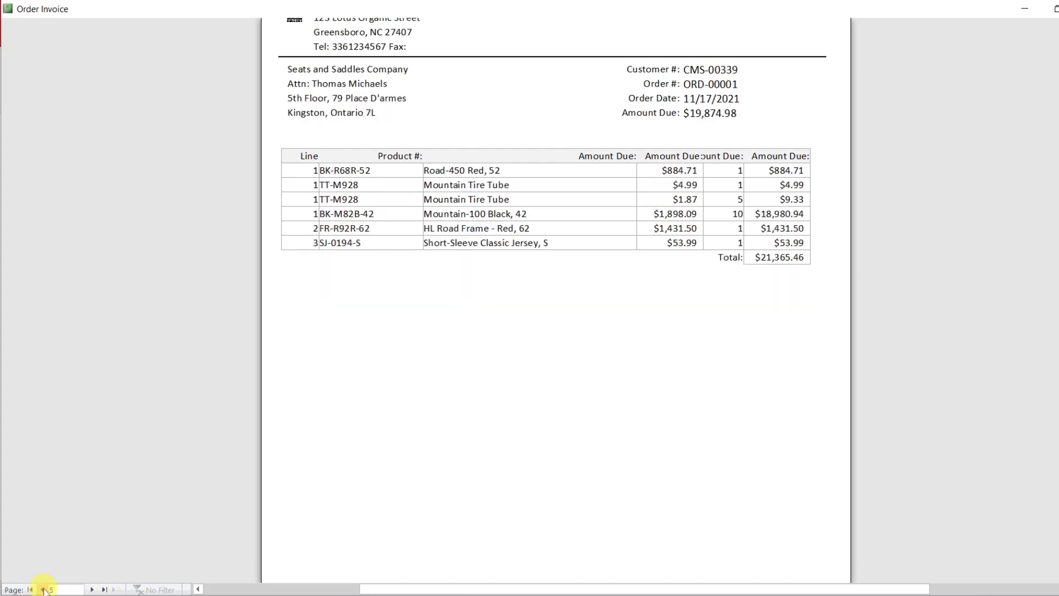
click(42, 589)
click(43, 590)
click(43, 590)
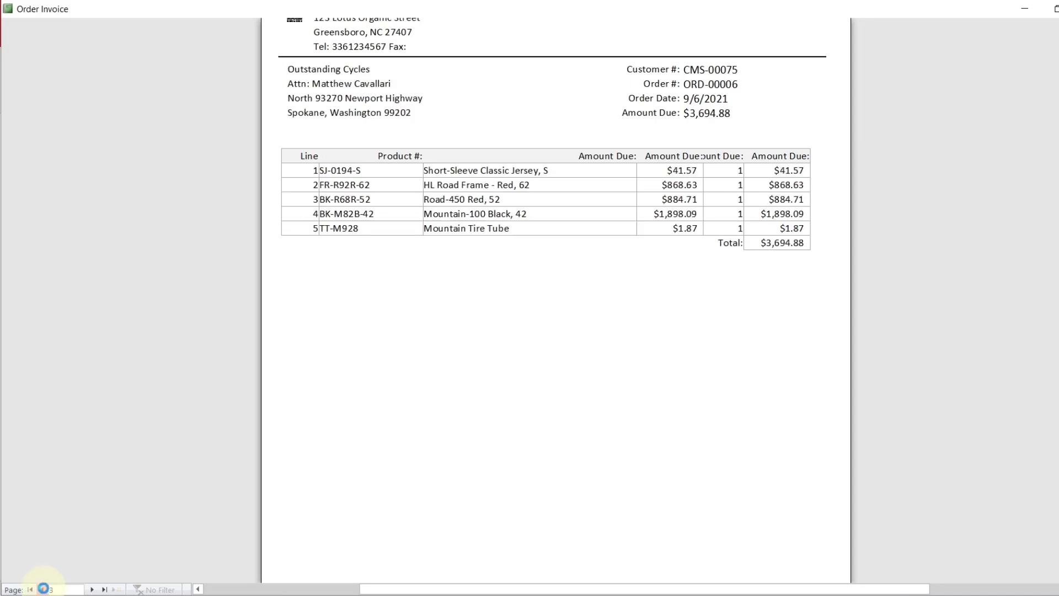
click(42, 590)
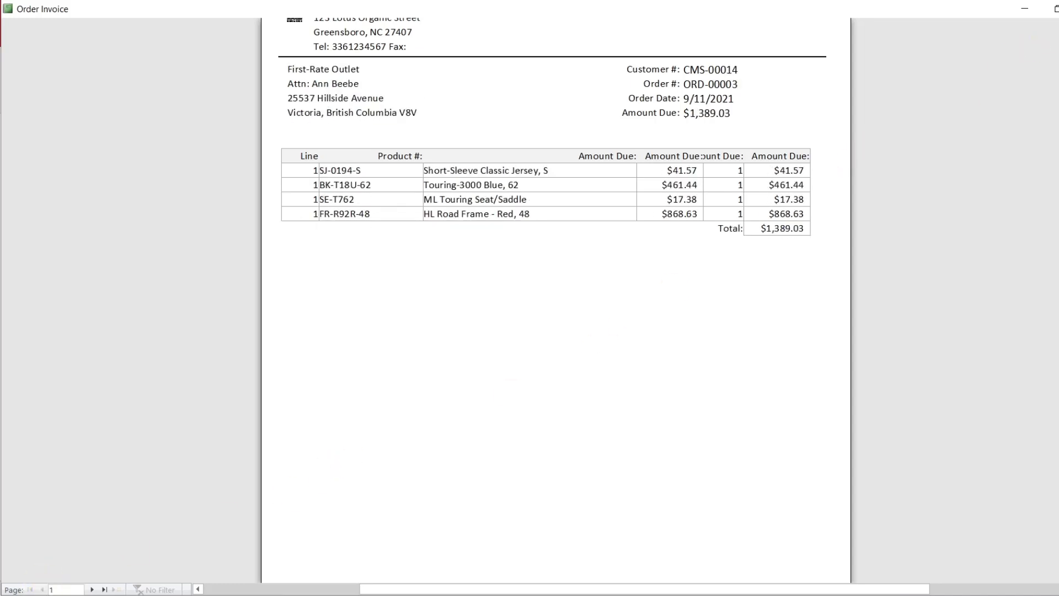
click(1058, 9)
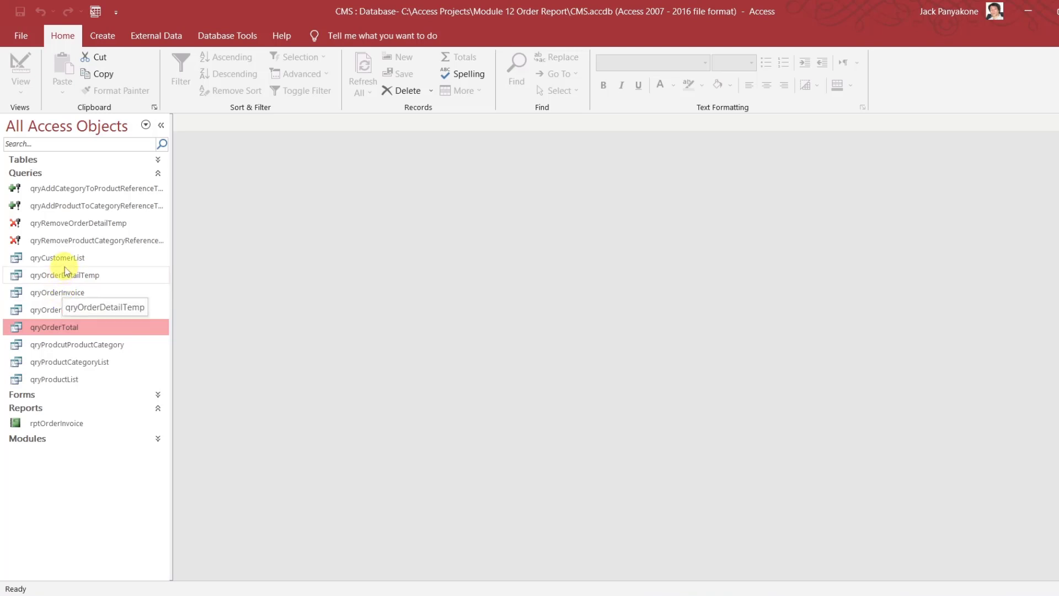
Collapse the queries list, expand the forms list, and open frmOrder in design view
click(153, 175)
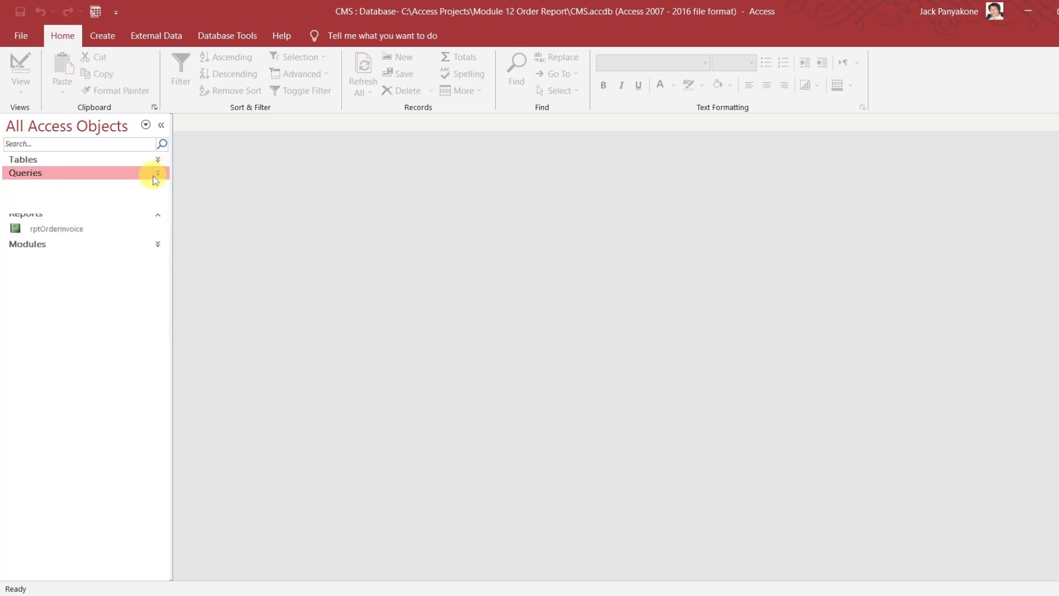
click(64, 188)
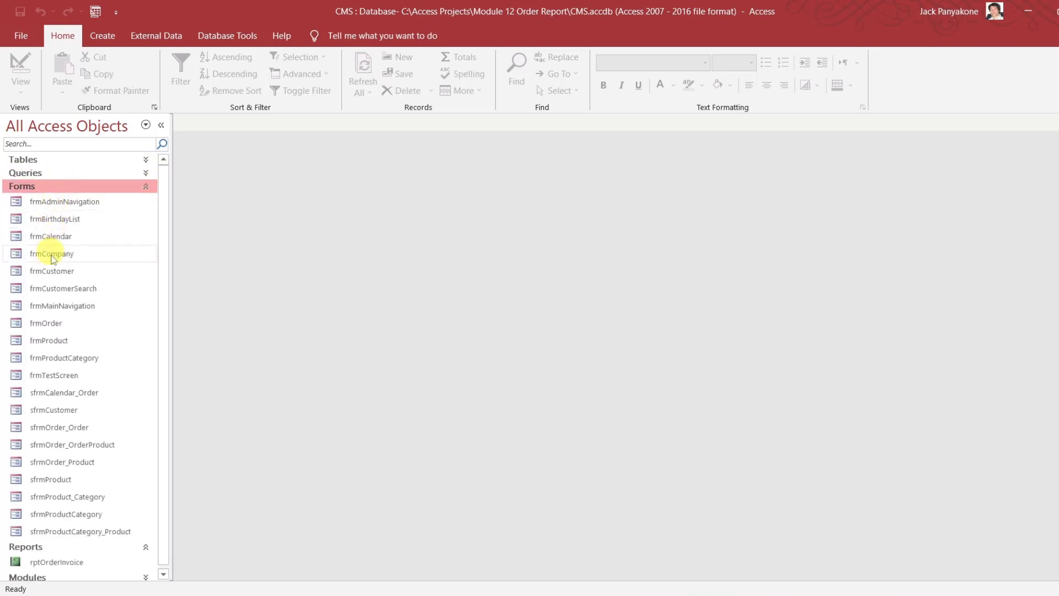
click(50, 322)
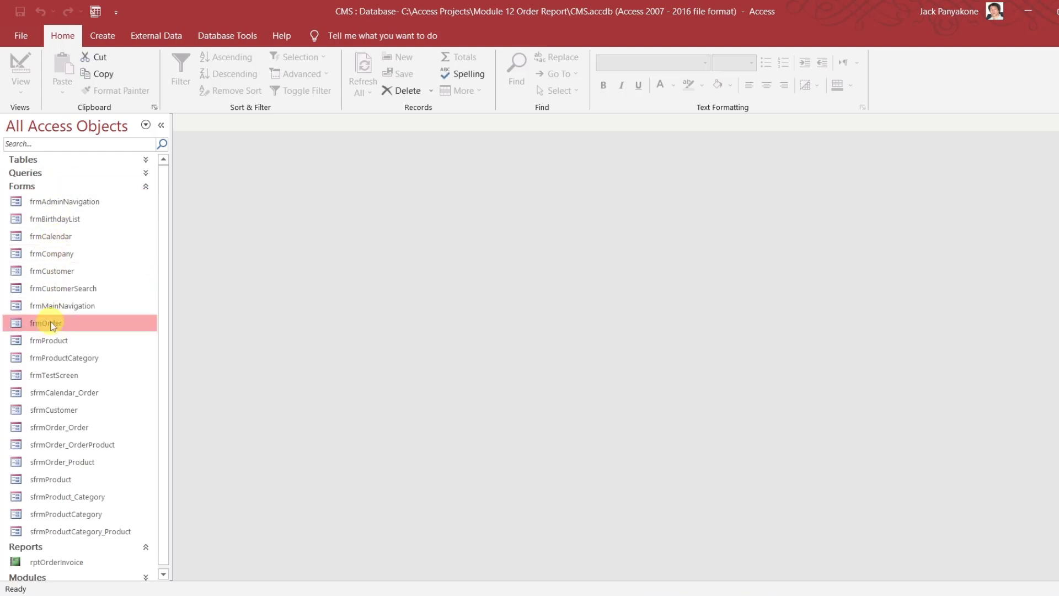
right_click(51, 322)
click(94, 372)
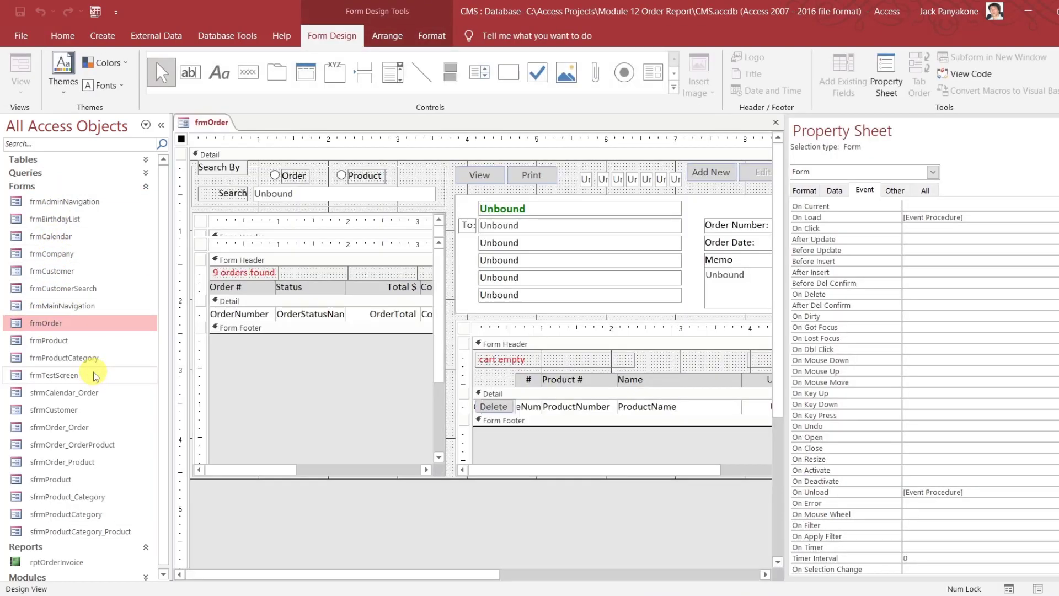
Create an On Click event procedure for the View button (cmdView) on frmOrder and open its code
click(476, 178)
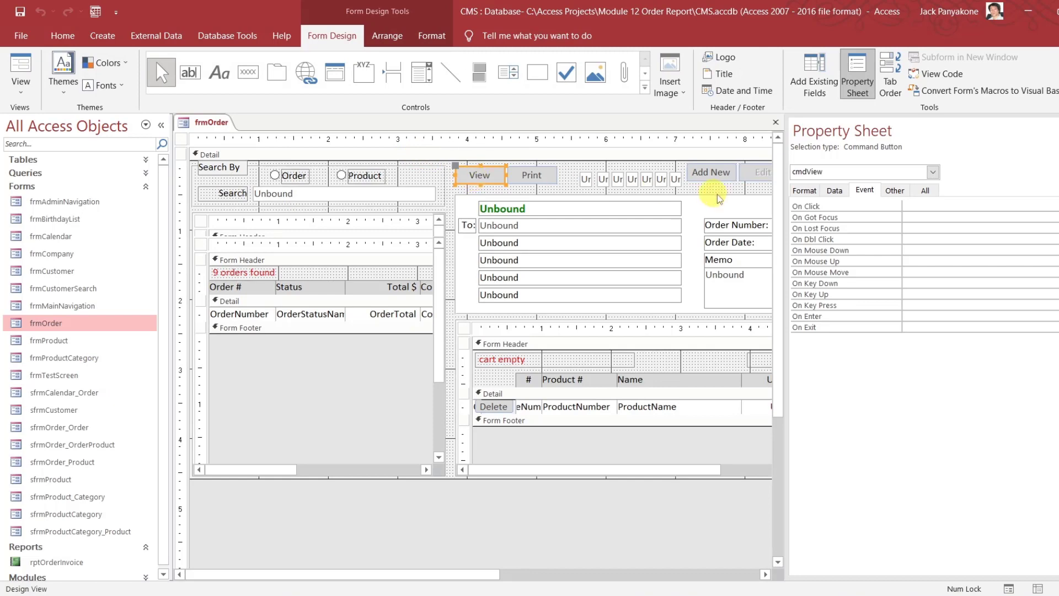
double_click(941, 205)
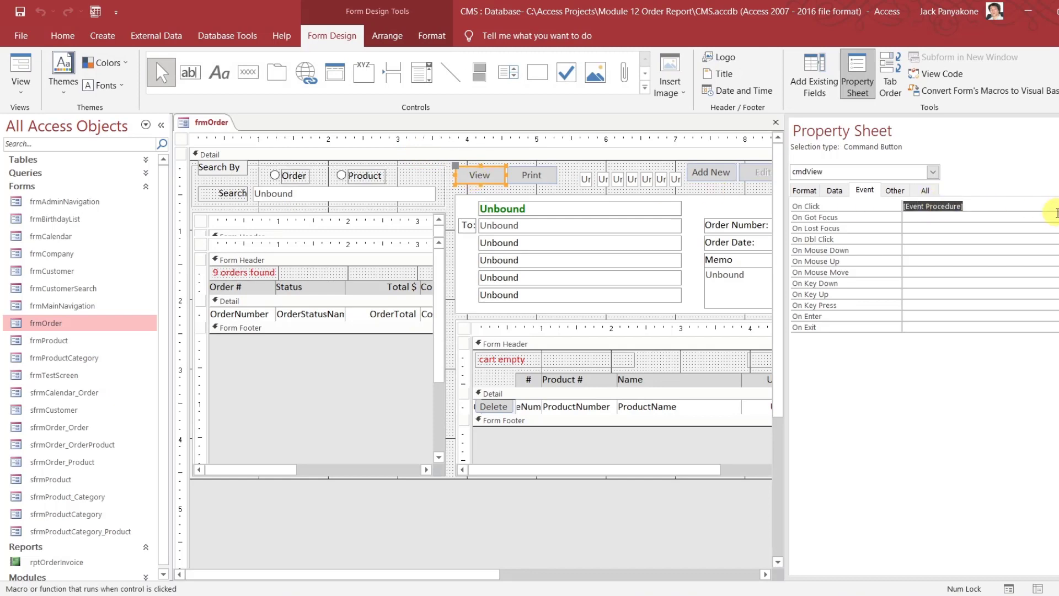
click(1052, 206)
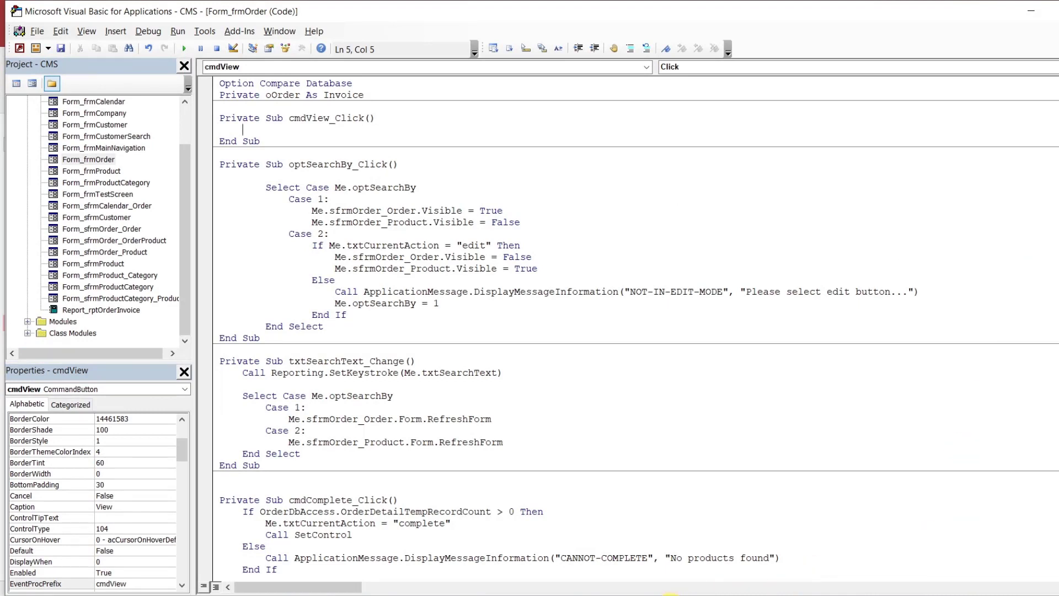
Look back at the frmOrder design, return to its code, and open the Reporting module from the project's modules
click(666, 595)
click(629, 568)
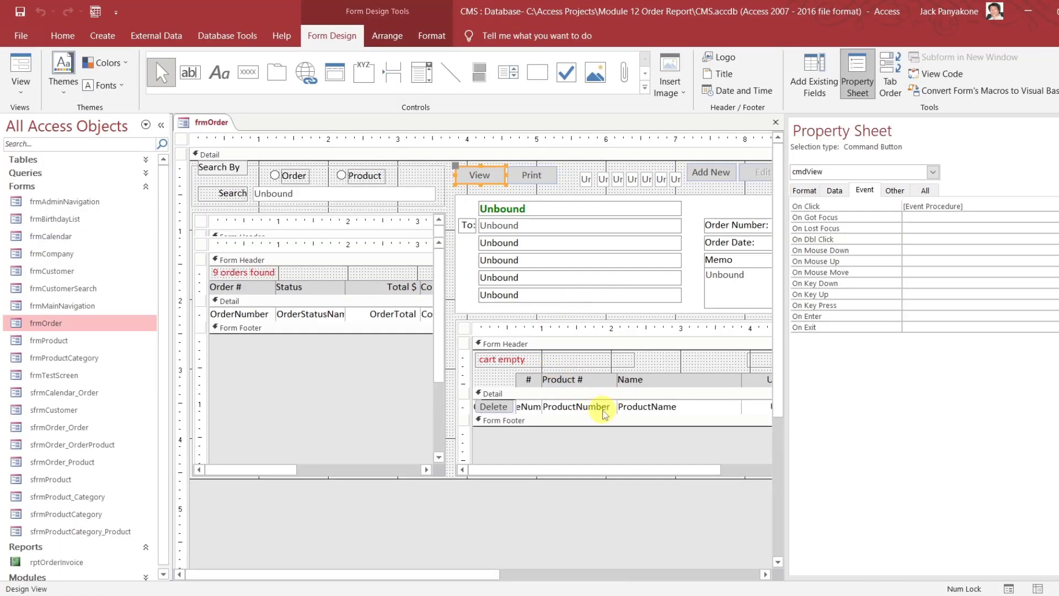
click(966, 77)
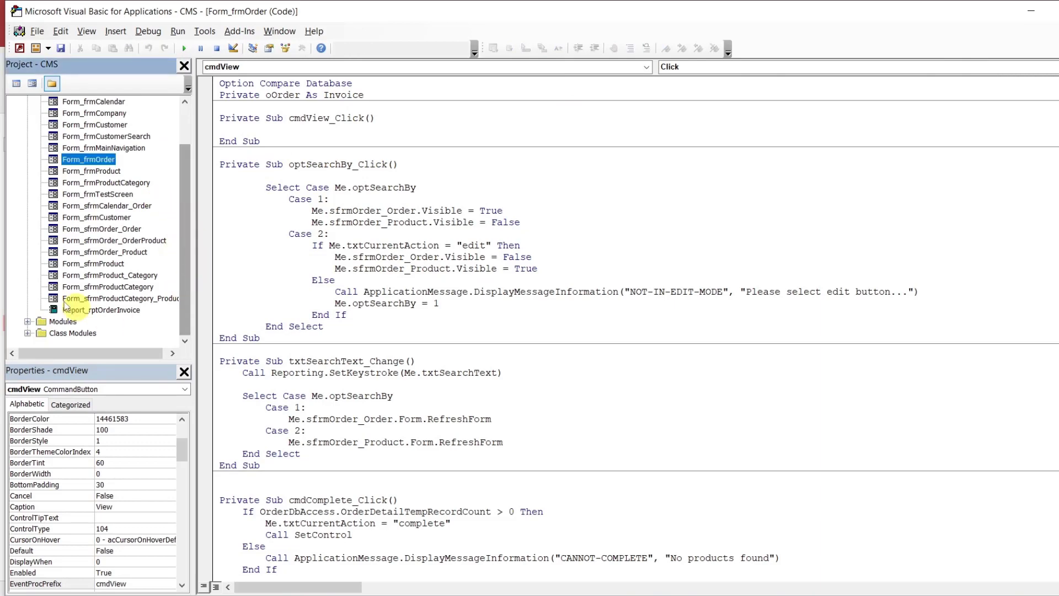
click(27, 322)
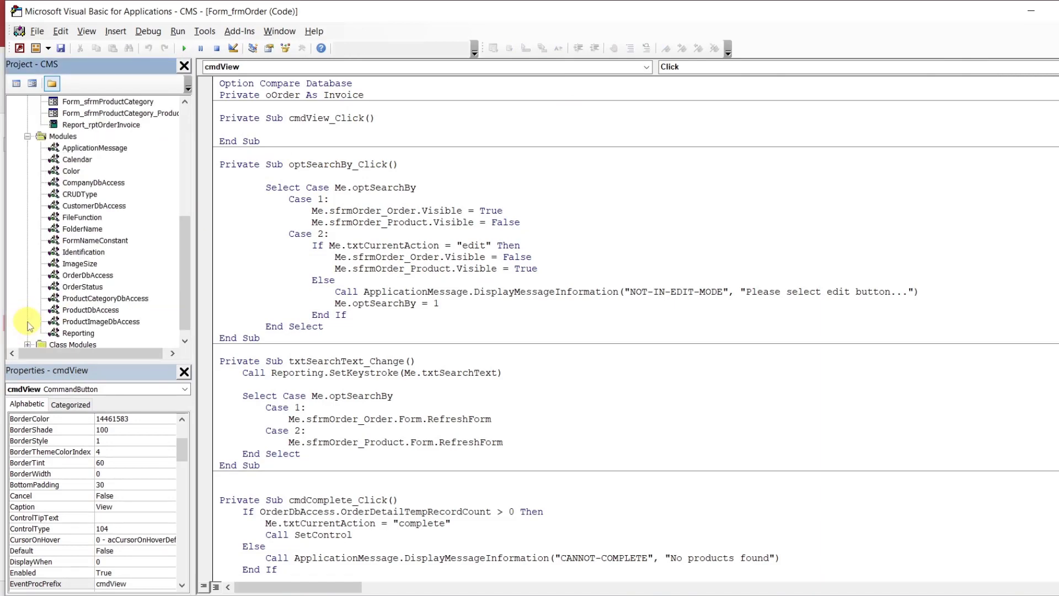
double_click(79, 333)
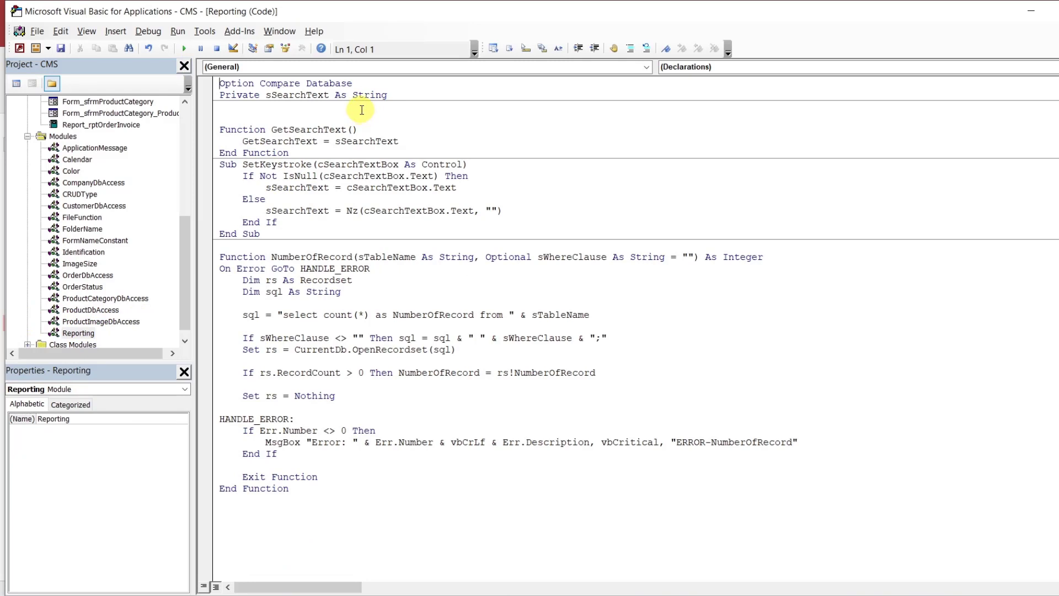
Add sSql to the Reporting module's private string declaration, after sSearchText
click(362, 107)
click(331, 95)
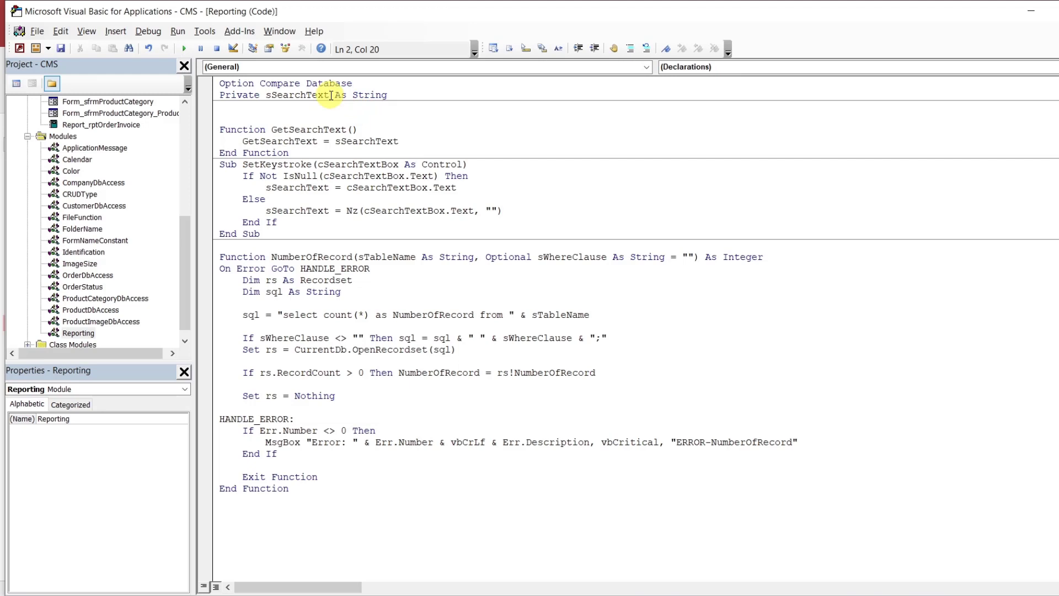
text(, sql)
key(BackSpace)
key(BackSpace)
text(Sql)
Below the declarations, add a Property Let Sql(value As String) procedure that assigns value to sSql
click(319, 108)
key(Return)
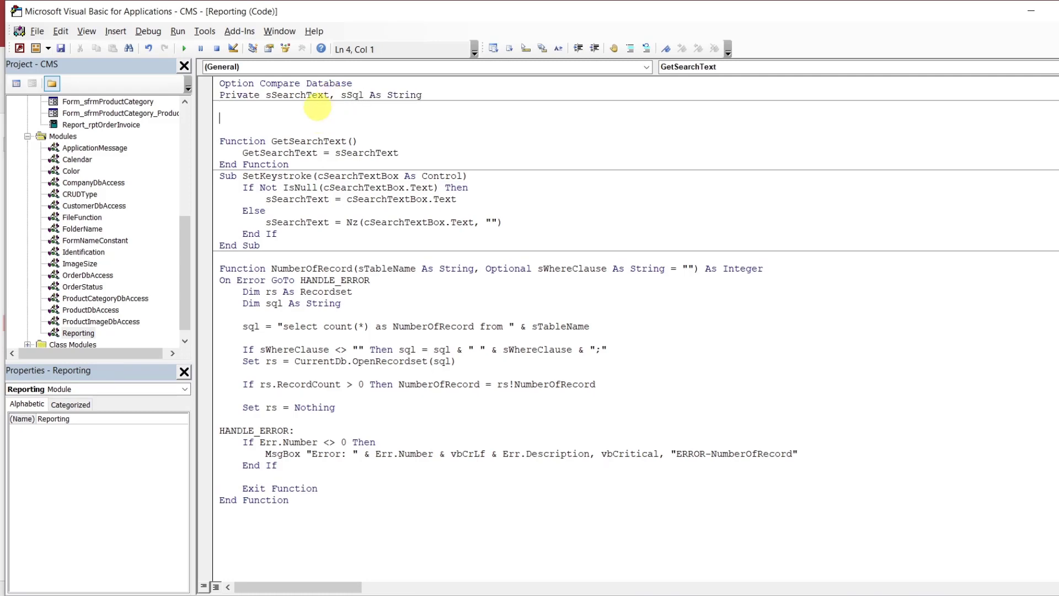
text(property let Sql(val)
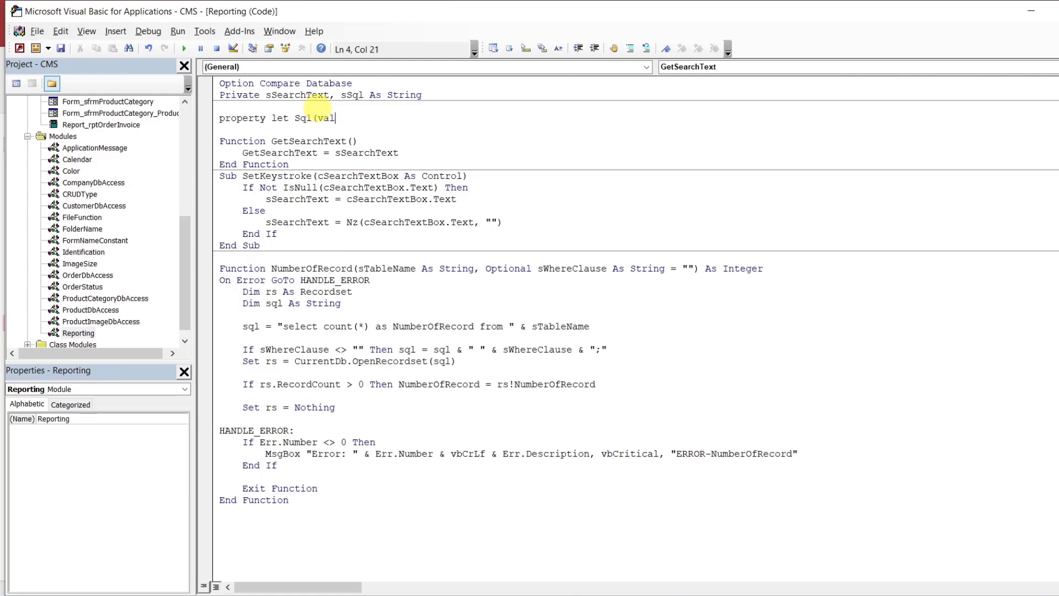
text(ue as String)
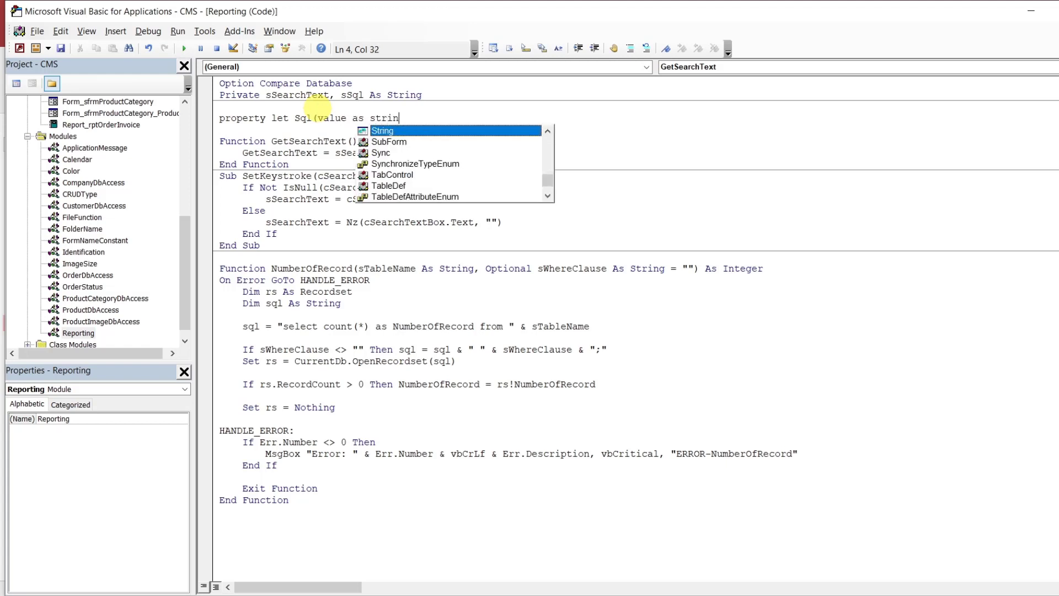
key(Return)
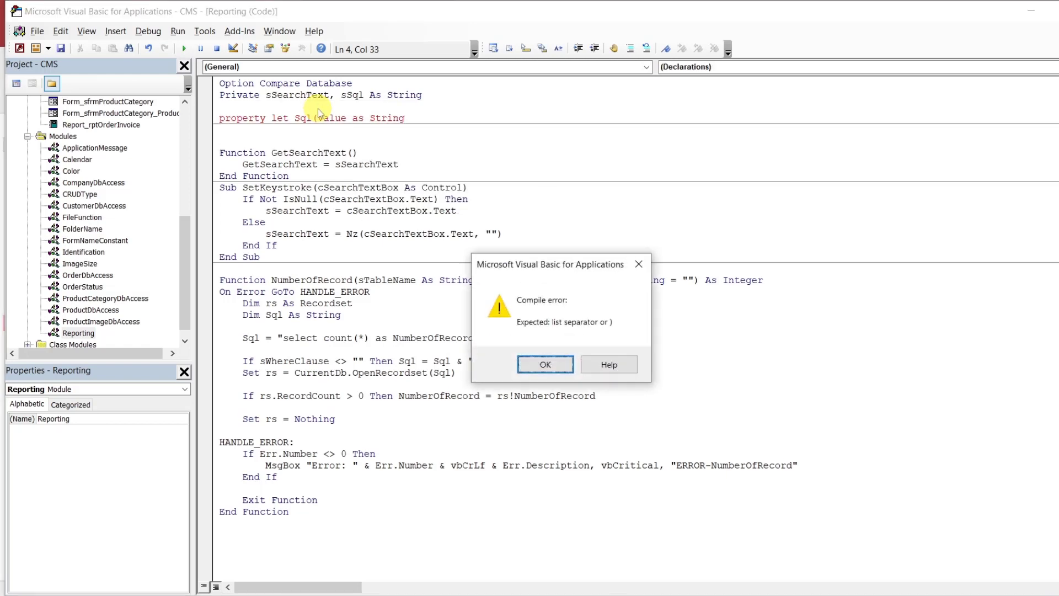
click(547, 365)
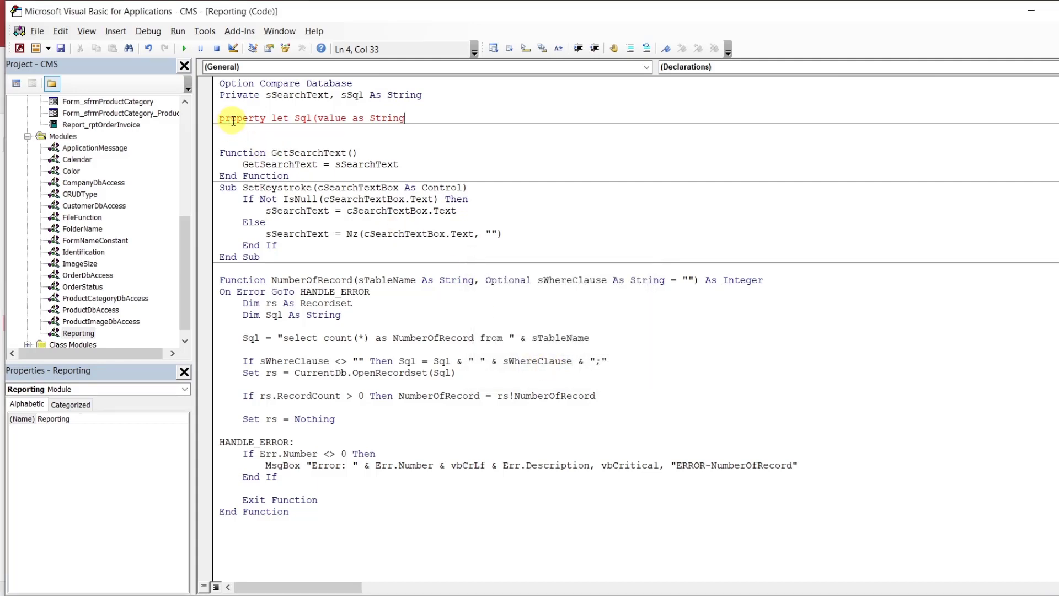
text())
key(Return)
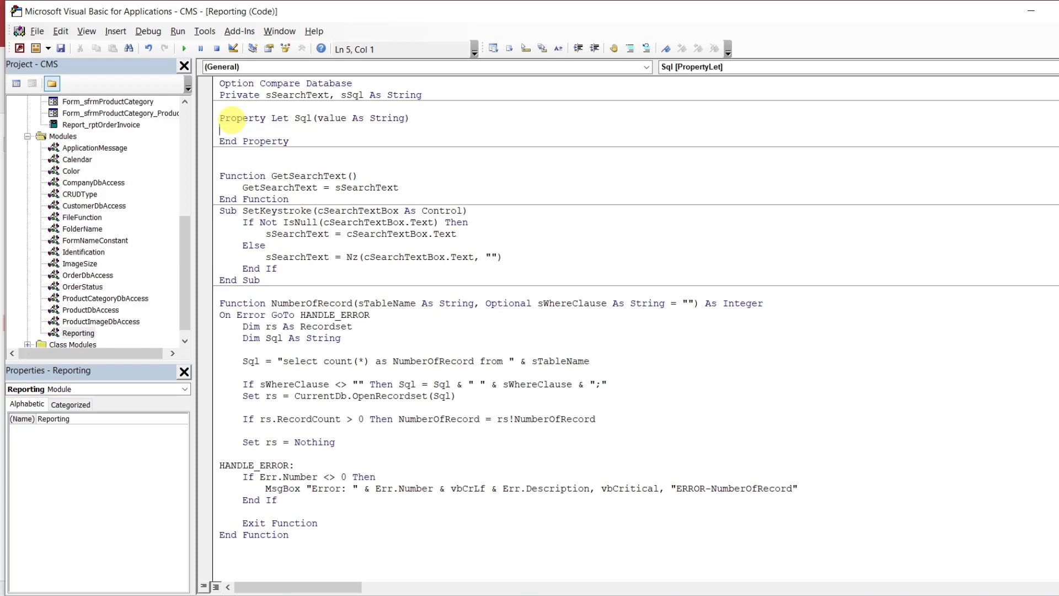
key(Tab)
text(sq)
key(BackSpace)
text(sql=value)
Below the Property Let, add a Property Get Sql() As String that returns sSql, and remove the extra blank line
key(Down)
key(Return)
text(prope)
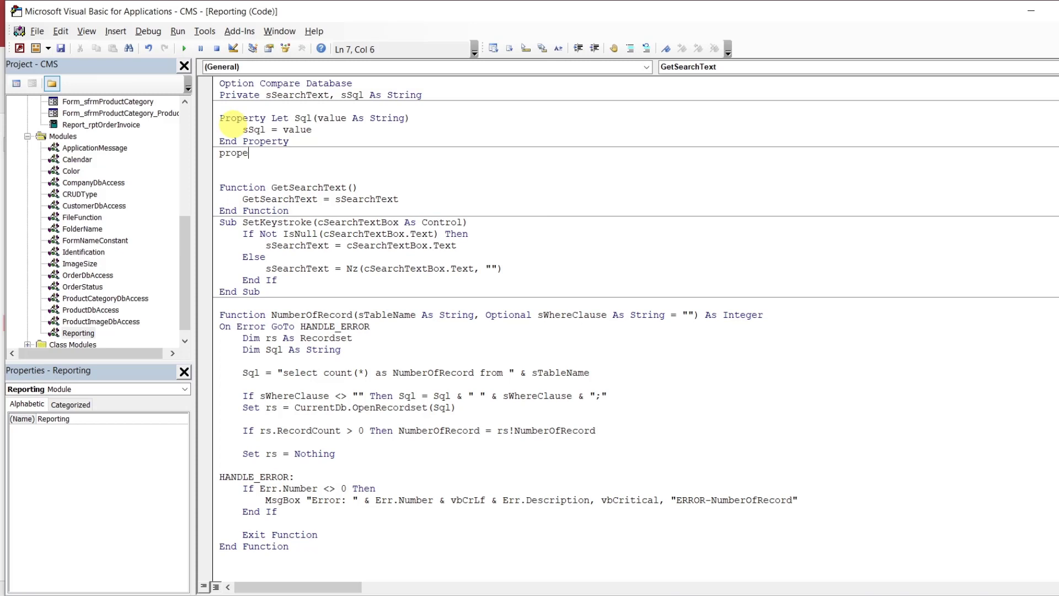
text(rty get Sql() as String)
key(Return)
key(Tab)
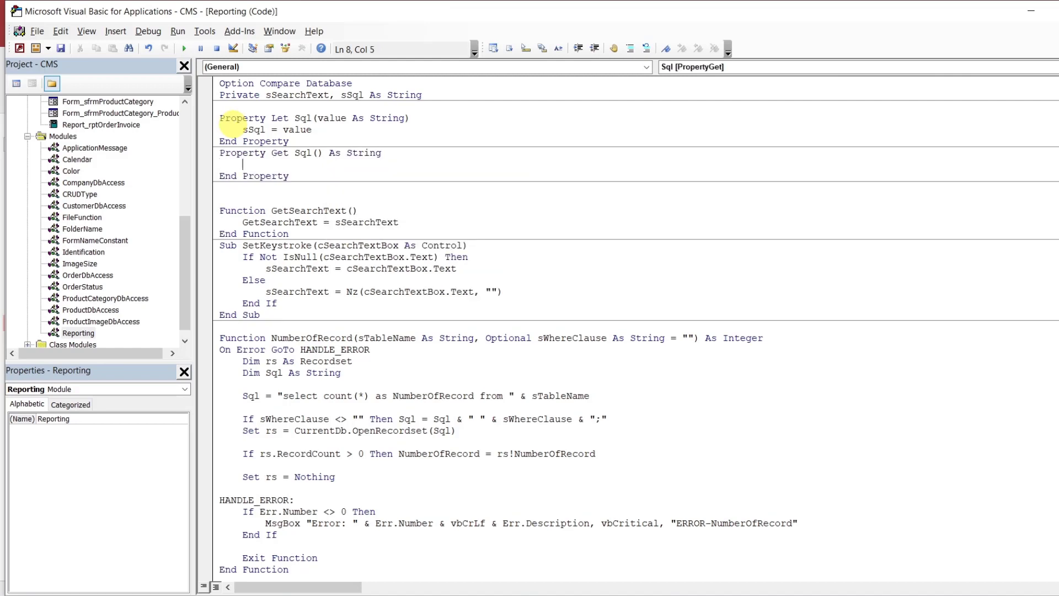
text(sql=ssql)
click(264, 186)
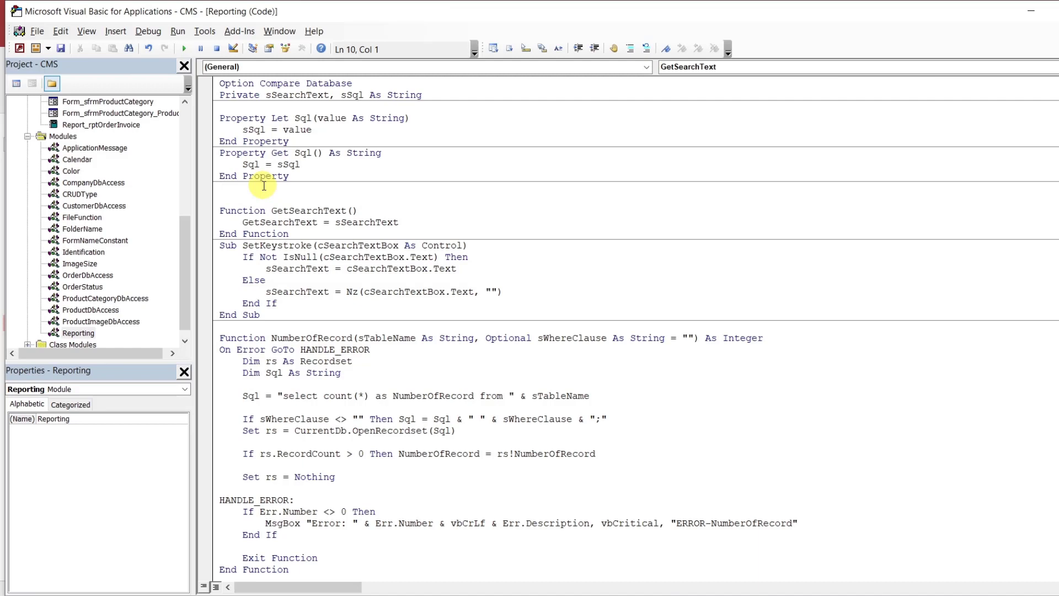
key(BackSpace)
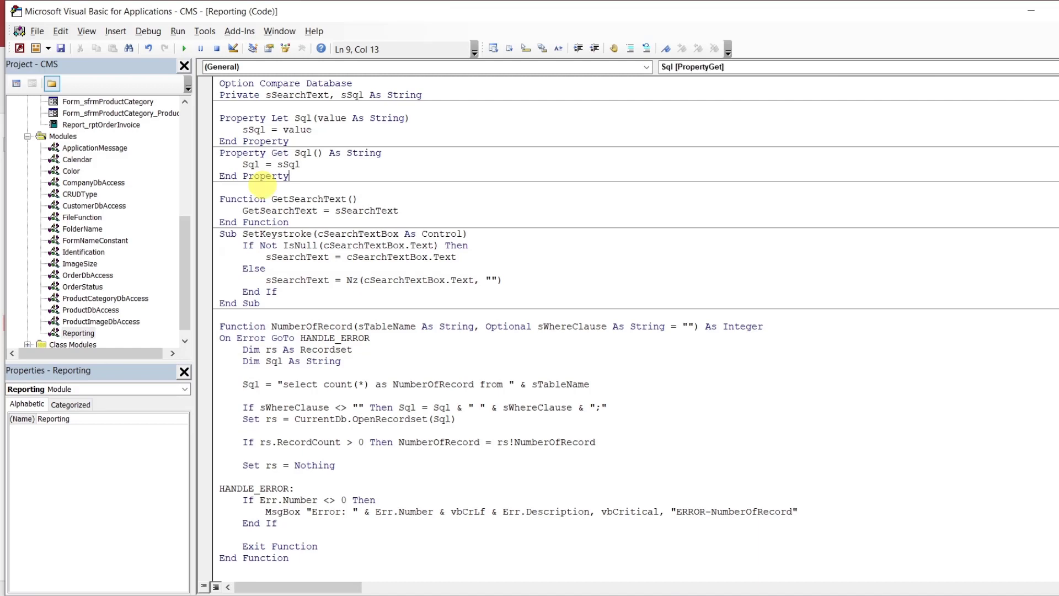
Save the changes to the frmOrder form and the Reporting module
click(308, 190)
key(ctrl+s)
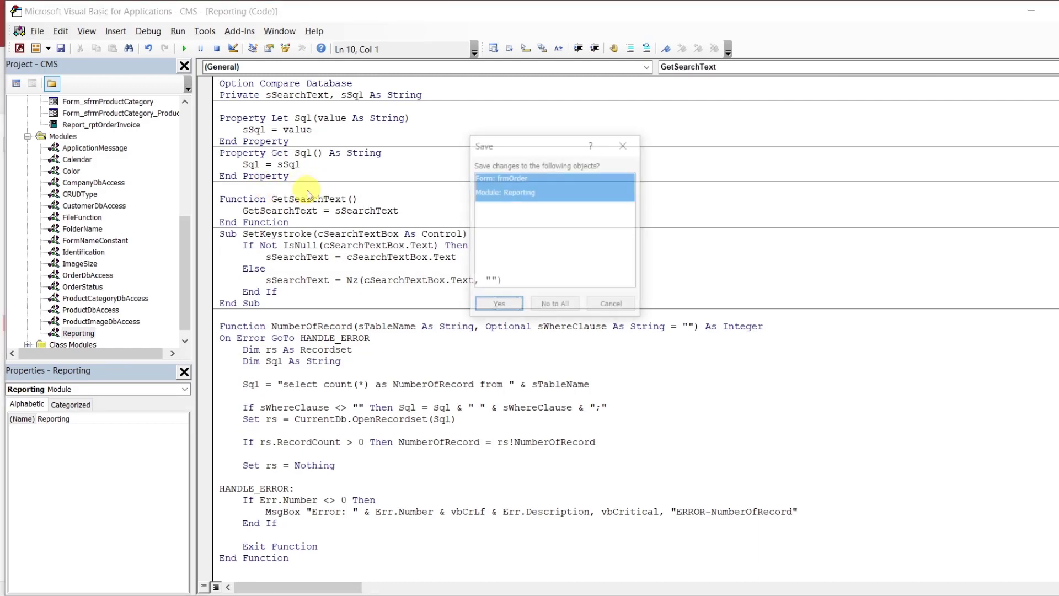
click(498, 307)
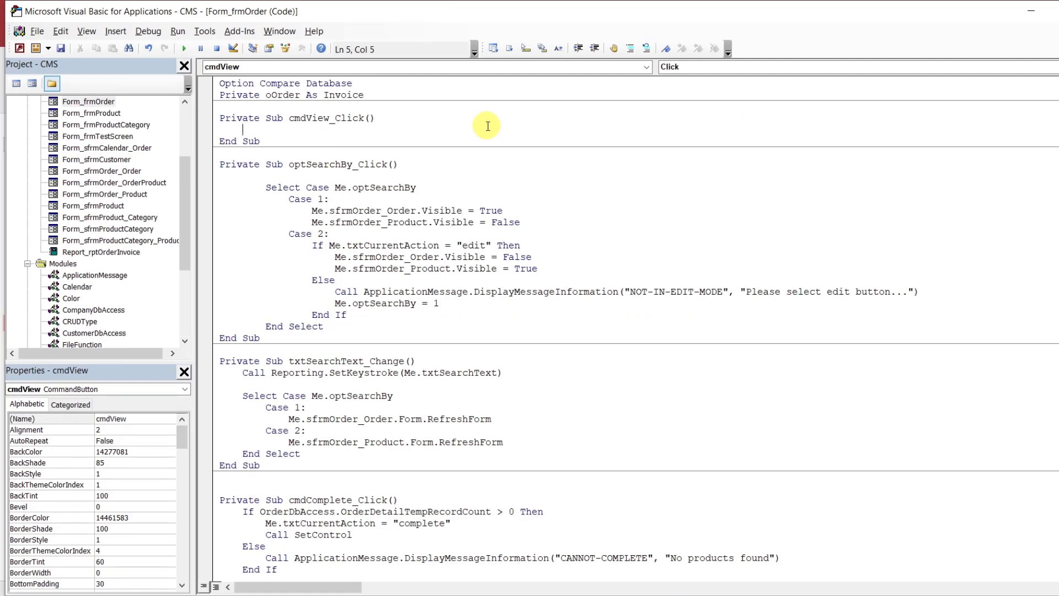
In cmdView_Click of frmOrder, set reporting.Sql to a string starting "select * from qryOrderInvoice where orderid"
text(s)
key(BackSpace)
text(s)
key(BackSpace)
text(reporting.sql)
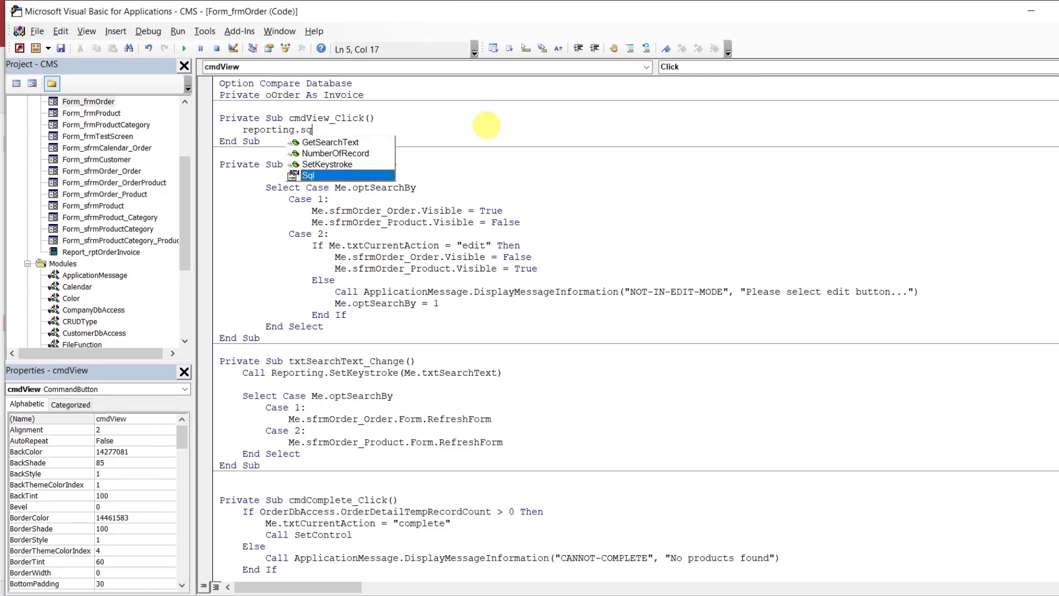
key(Tab)
text(="select)
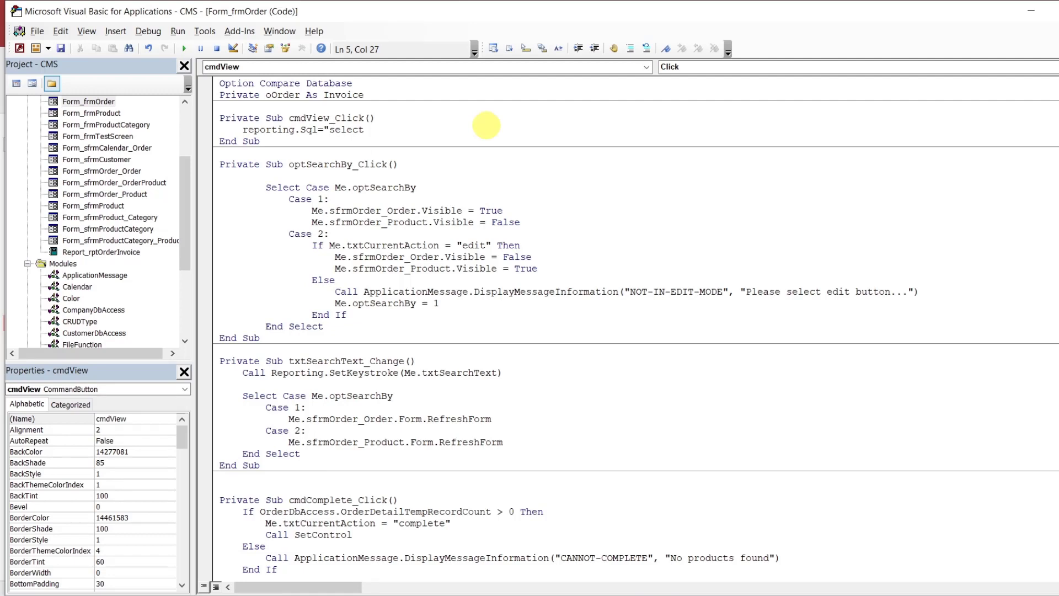
text(* from qryOrderI)
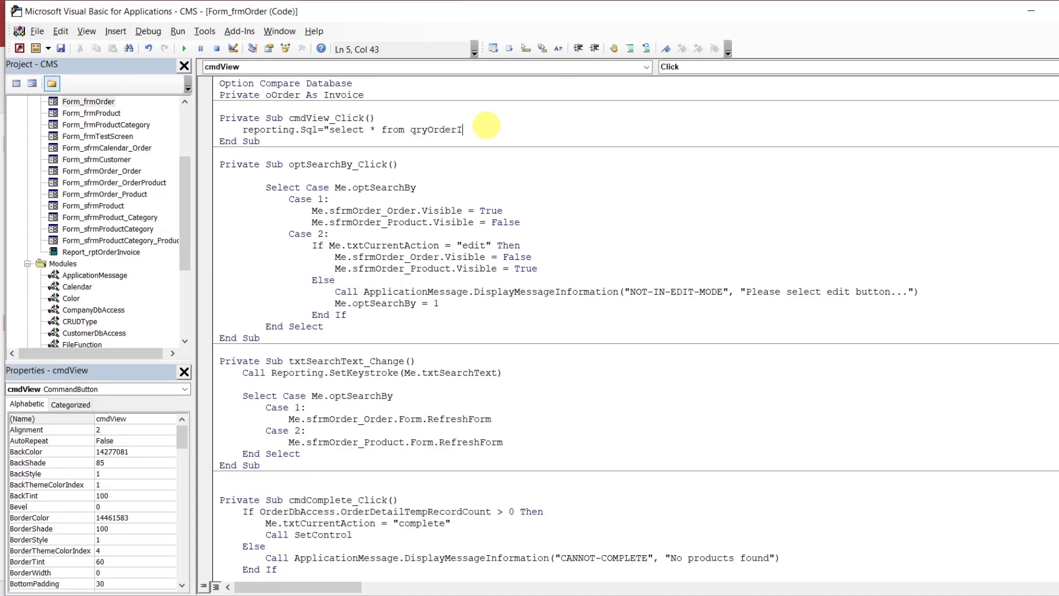
text(nvoice where)
text(orderid.)
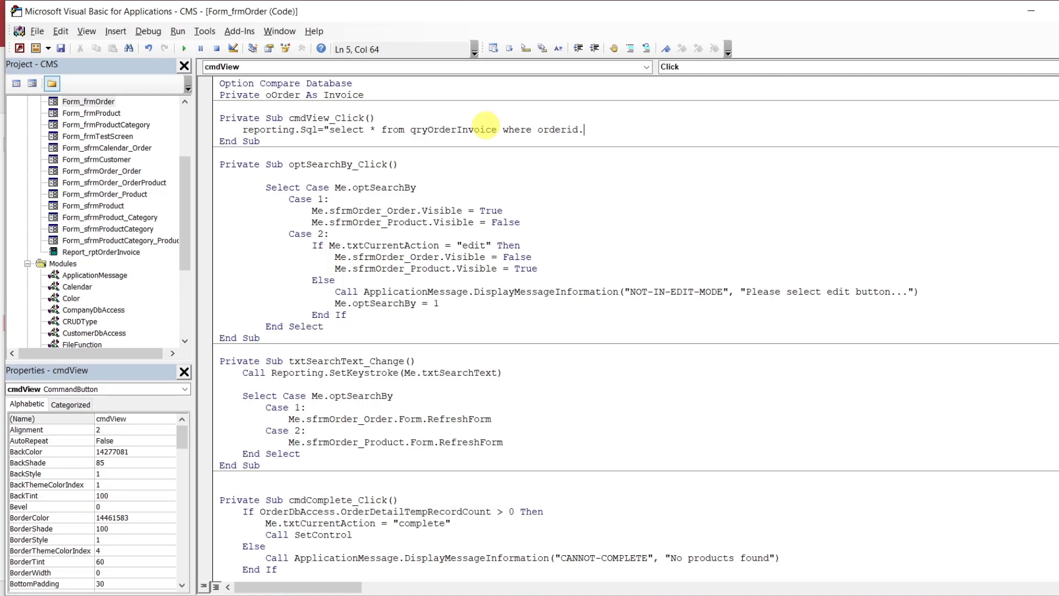
Complete the Reporting.Sql string in cmdView_Click so it ends orderid='" & Me.txtOrderId & "';", enclosing the ID in single quotes
text(=" & me.orderid)
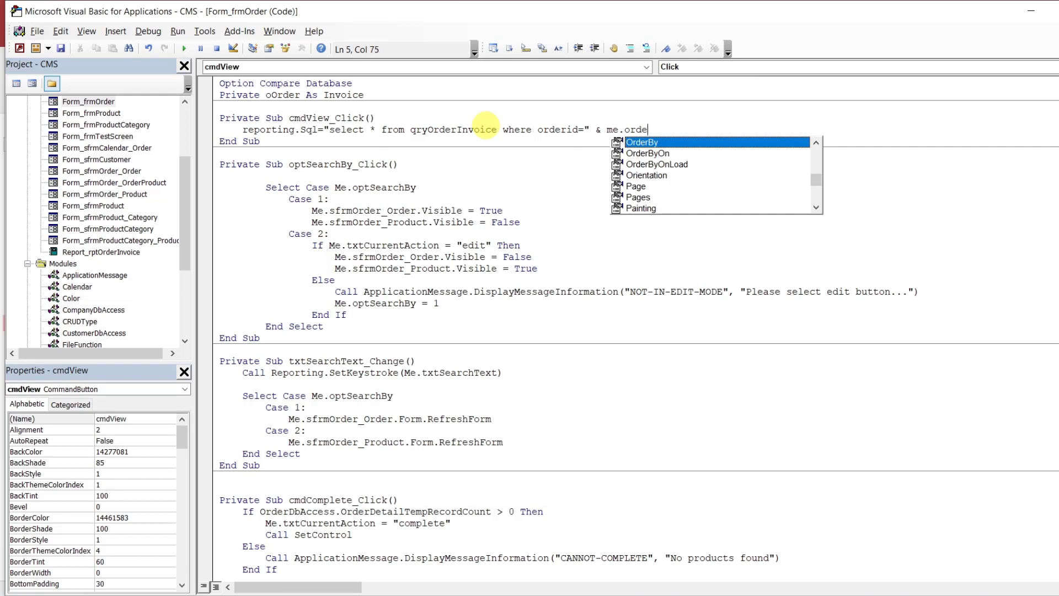
key(BackSpace)
key(BackSpace)
key(BackSpace)
key(BackSpace)
key(BackSpace)
key(BackSpace)
key(BackSpace)
text(txtOrderId)
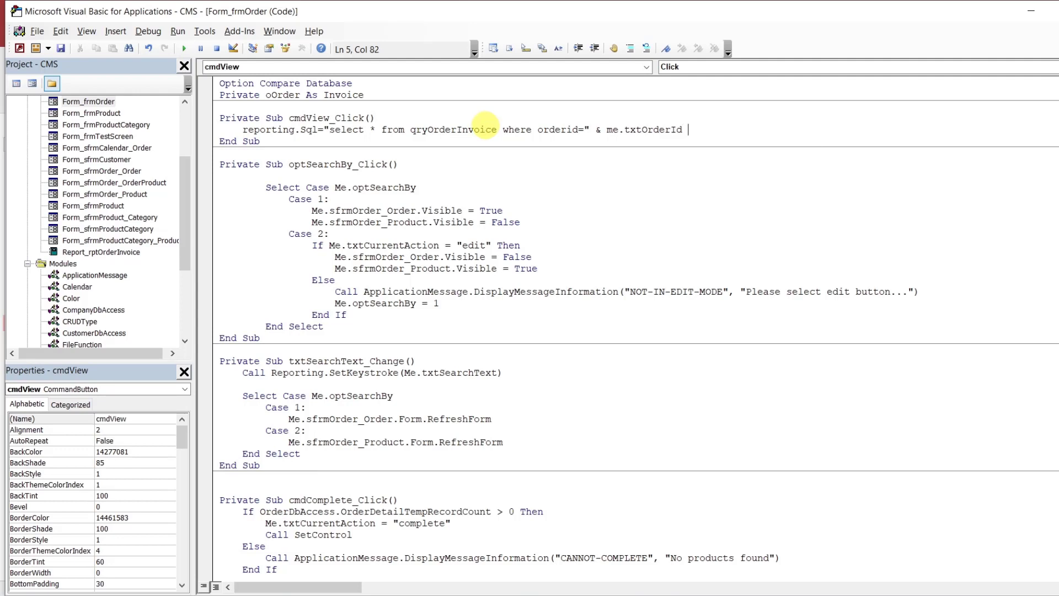
text( & "';")
click(584, 128)
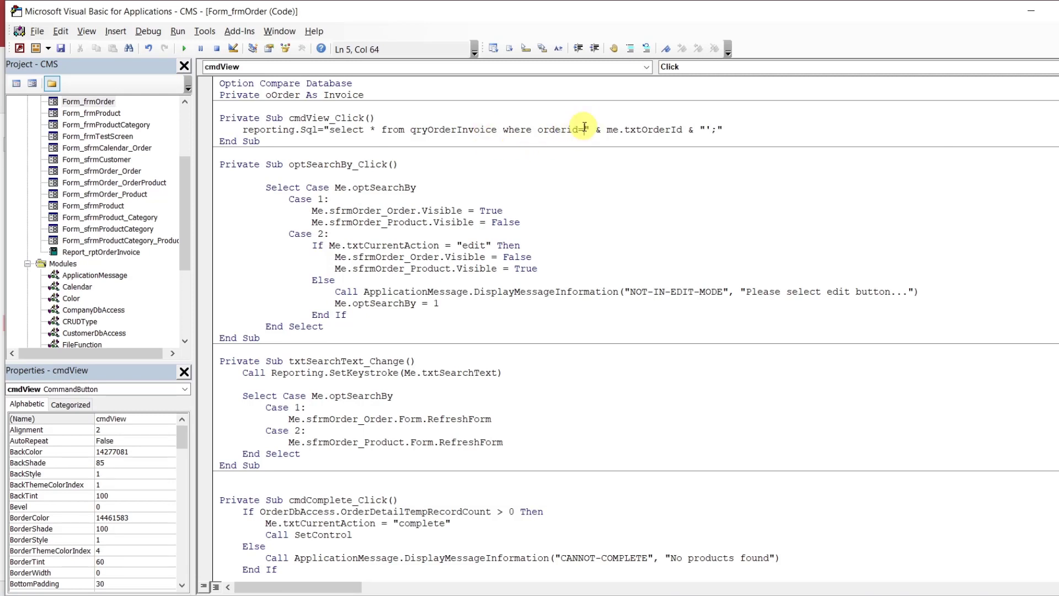
text(')
click(735, 129)
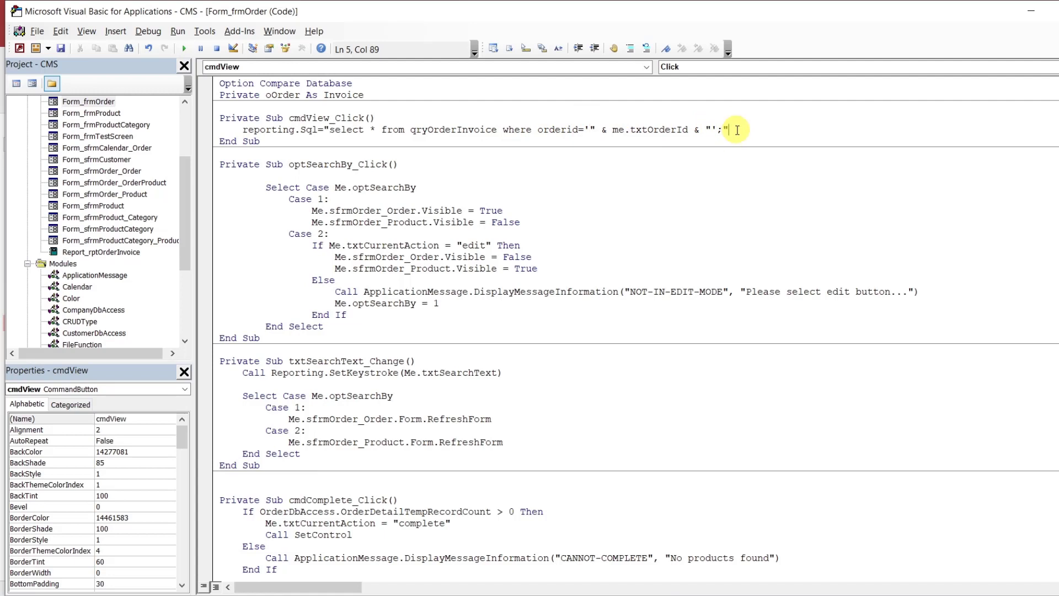
Below the Reporting.Sql assignment, separated by a blank line, add a DoCmd.OpenReport call for "rptorderinvoice"
key(Return)
key(Return)
text(if)
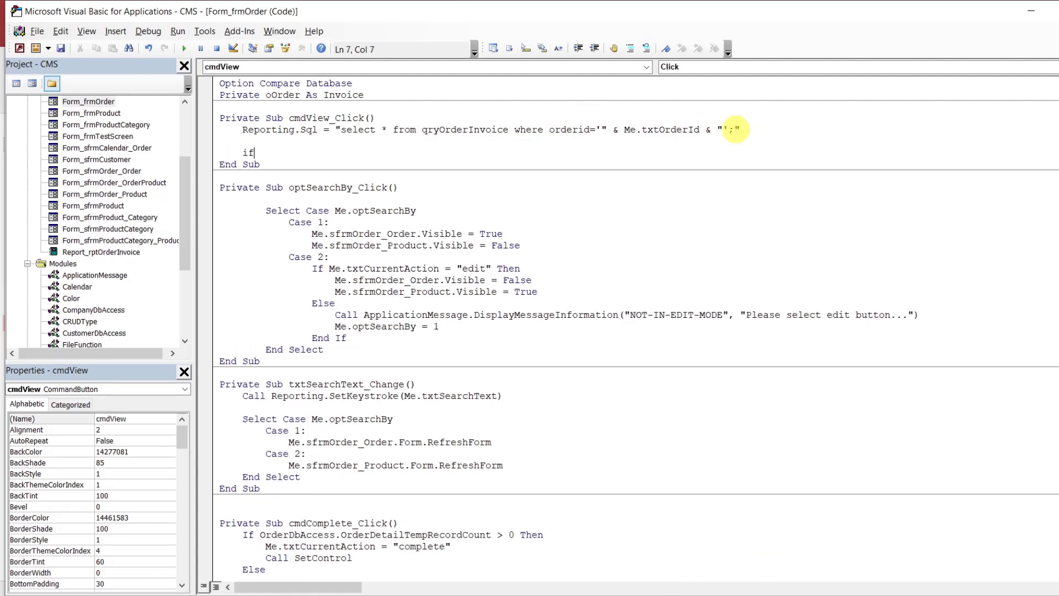
key(BackSpace)
key(BackSpace)
text(docmd.opre)
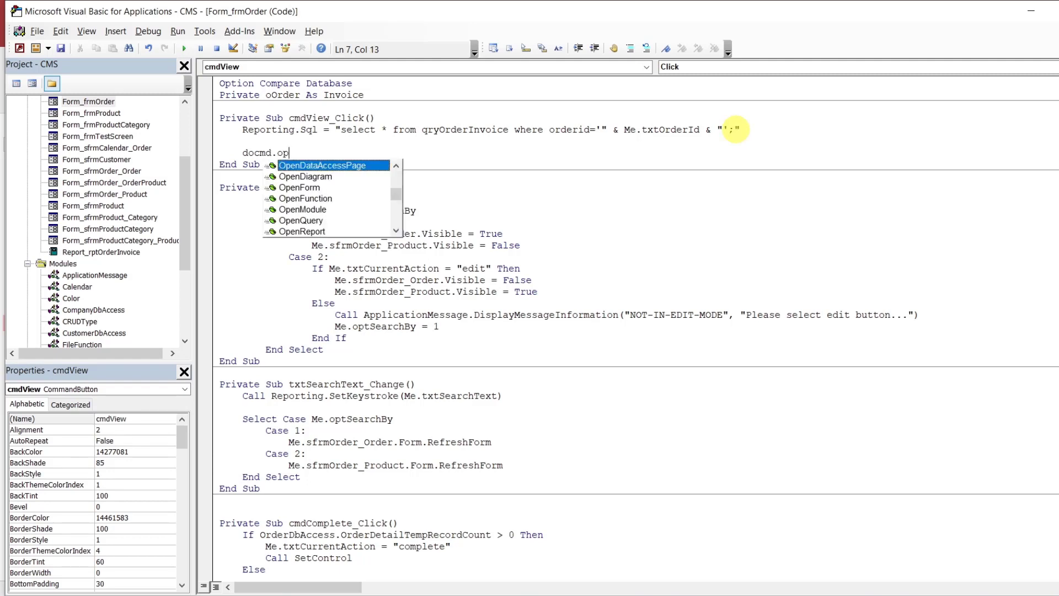
key(BackSpace)
key(BackSpace)
text(enre)
key(Tab)
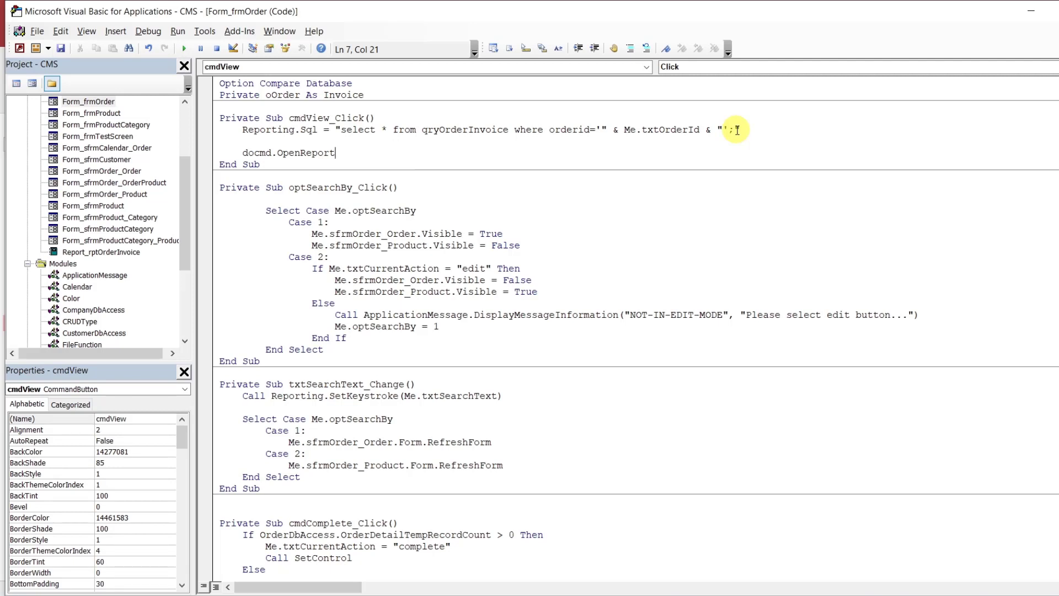
text(")
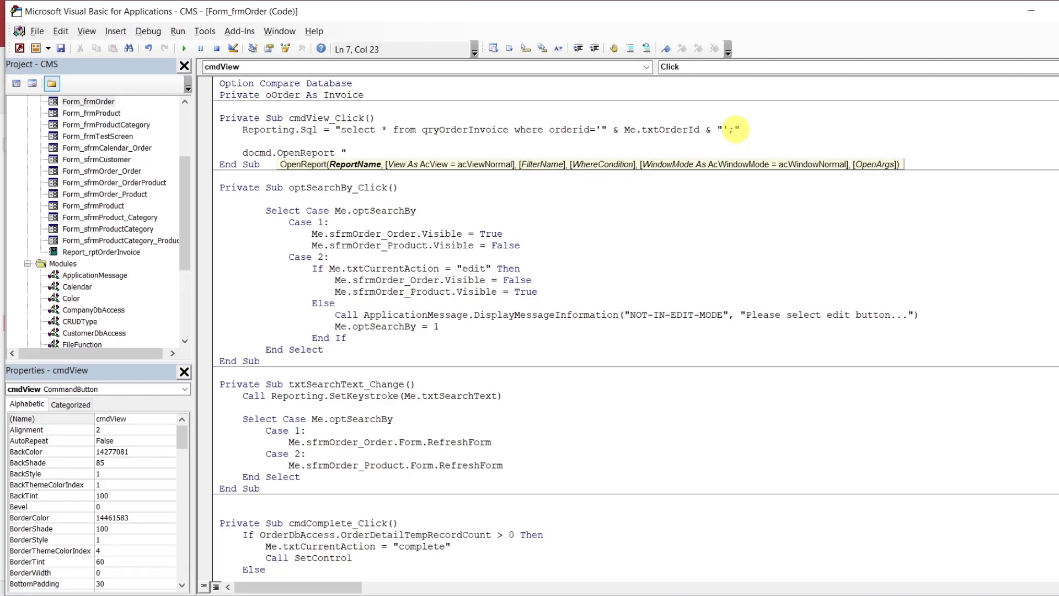
text(rptorderinvoice")
text(,ac)
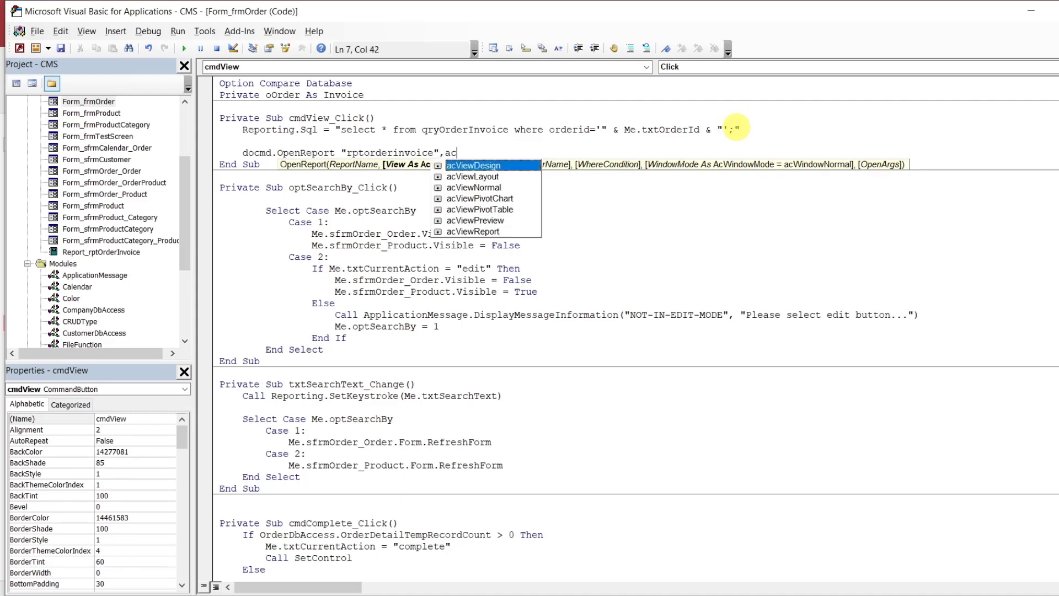
key(Down)
key(Down)
key(Down)
key(Down)
key(Down)
key(Tab)
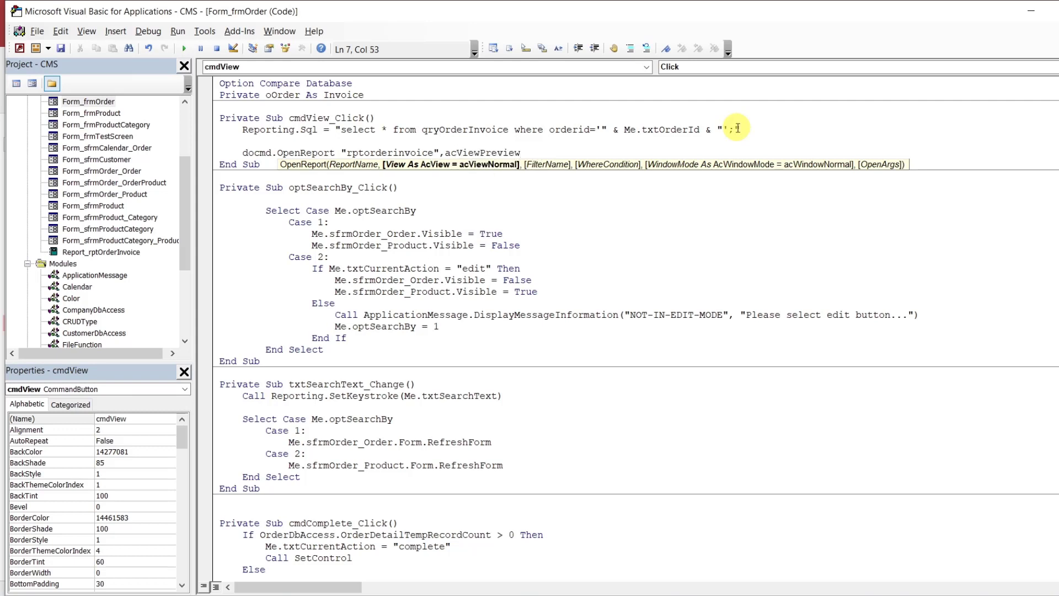
key(BackSpace)
key(BackSpace)
key(BackSpace)
key(BackSpace)
key(BackSpace)
key(BackSpace)
key(BackSpace)
key(BackSpace)
key(BackSpace)
key(BackSpace)
key(BackSpace)
text(normal)
key(BackSpace)
key(BackSpace)
key(BackSpace)
key(BackSpace)
key(BackSpace)
key(BackSpace)
key(BackSpace)
key(BackSpace)
key(BackSpace)
Add acViewPreview as the view argument of the DoCmd.OpenReport call and finish the line
text(,)
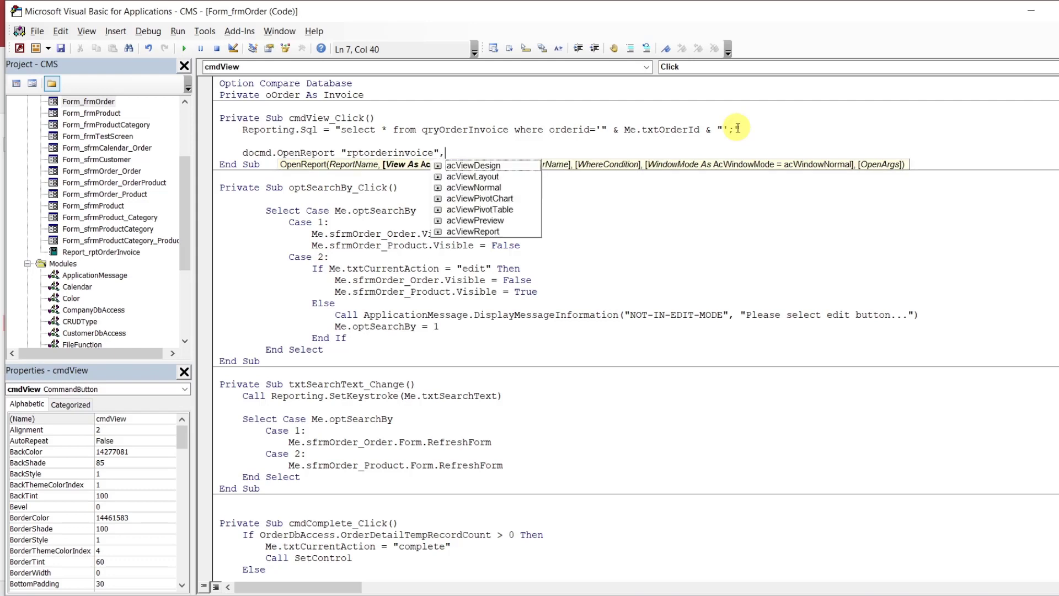
key(Down)
key(Down)
key(Down)
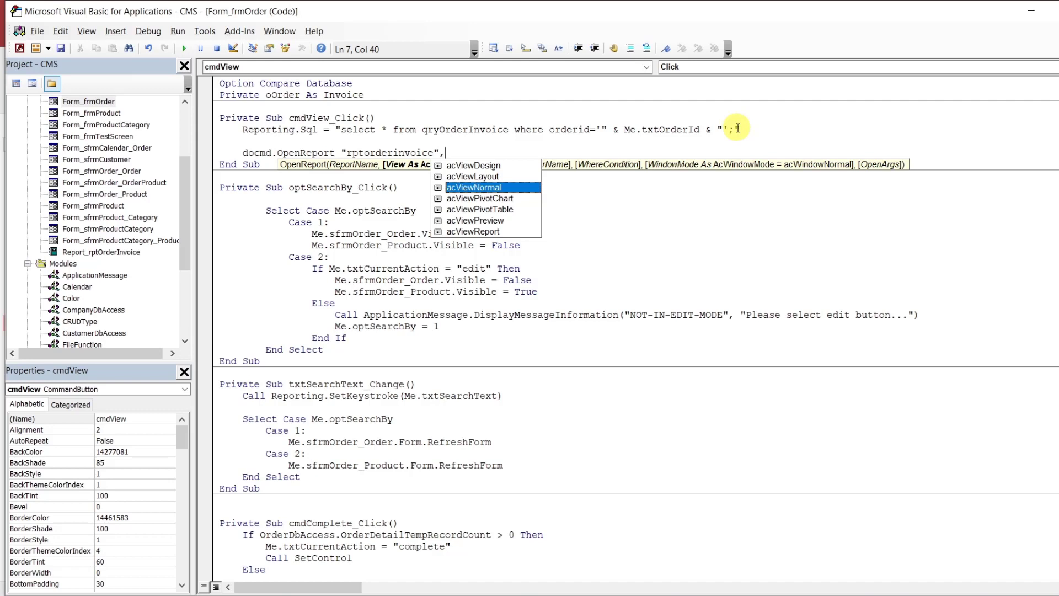
key(Down)
key(Down)
key(Down)
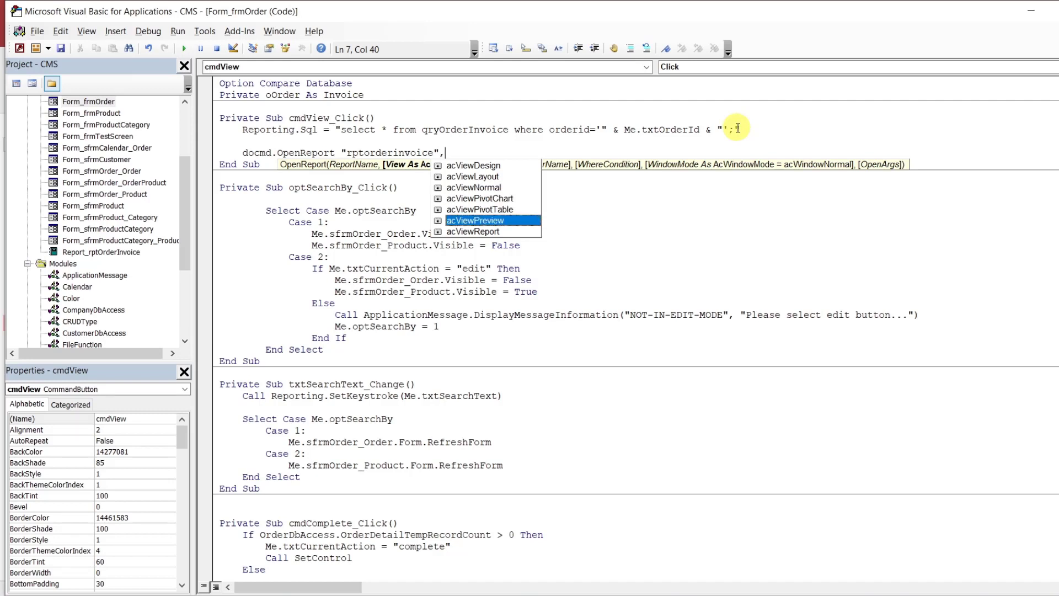
key(Up)
key(Up)
key(Up)
key(Up)
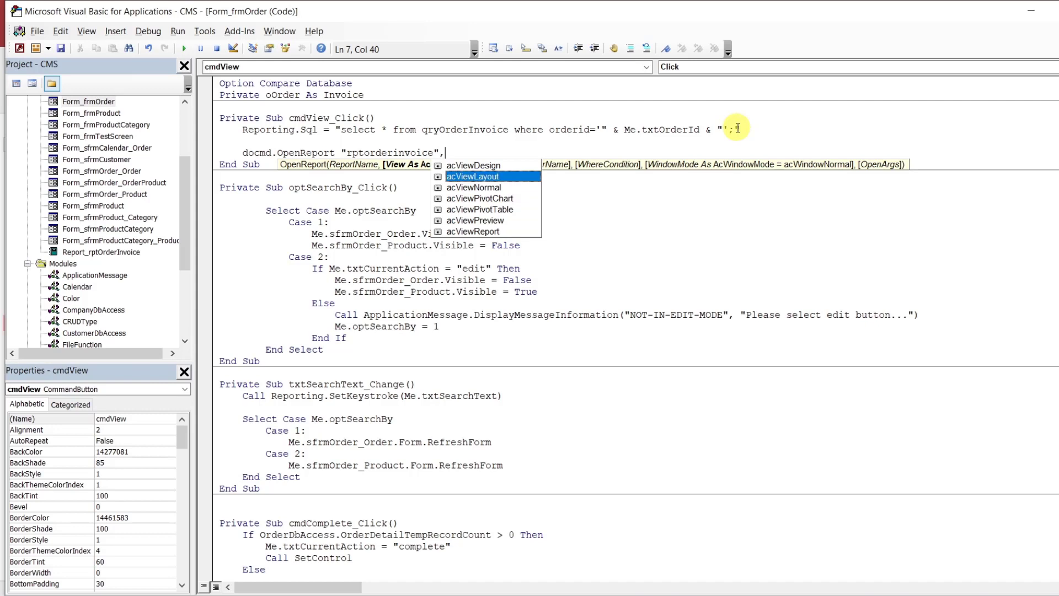
key(Down)
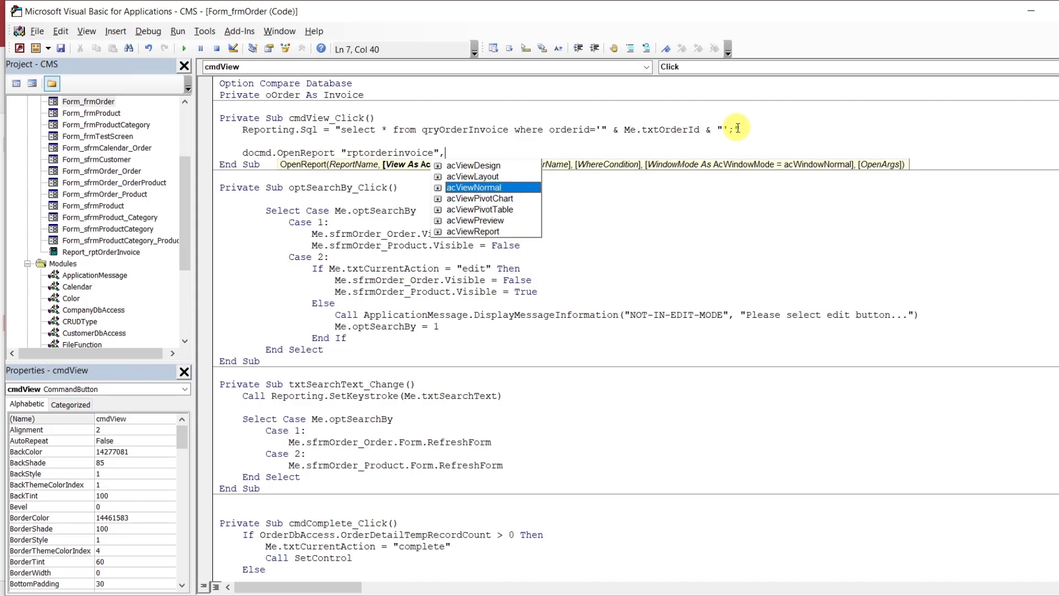
key(Down)
key(Down)
key(Down)
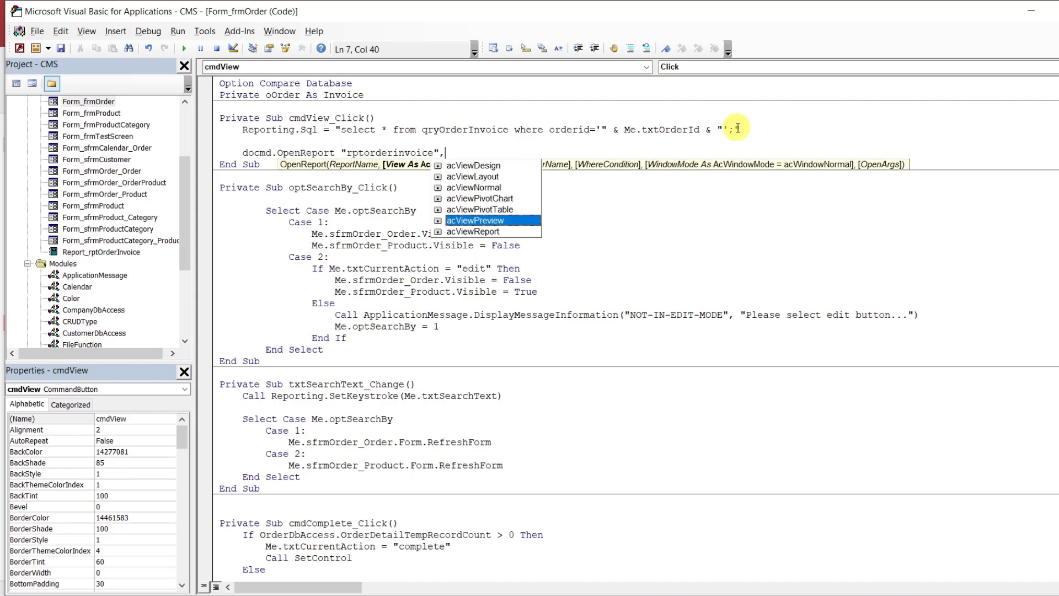
key(Tab)
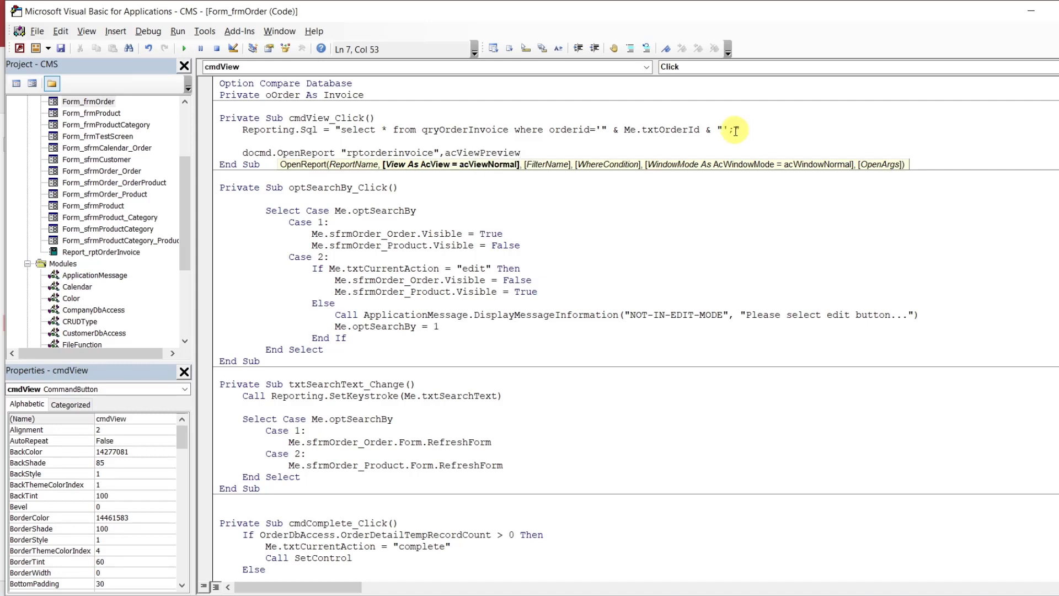
click(747, 132)
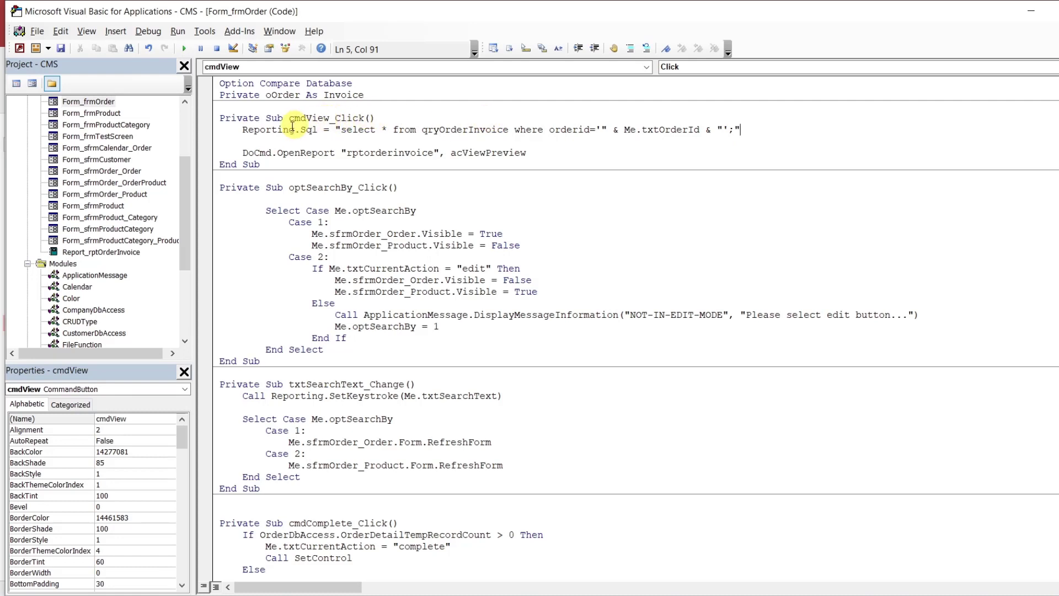
click(243, 130)
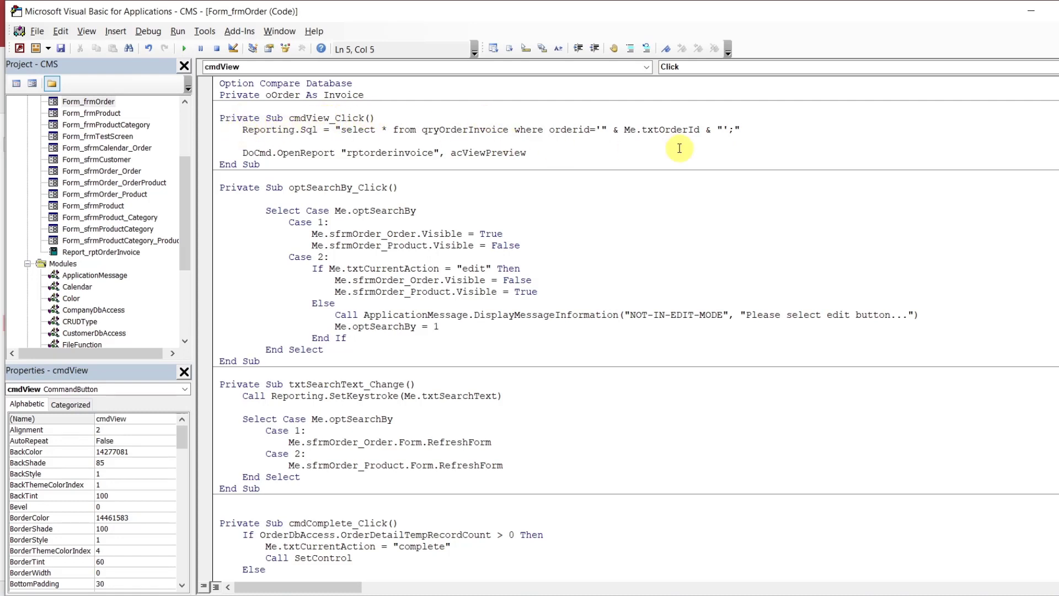
Open the code of the rptOrderInvoice report and create its Report_Open event procedure
click(185, 232)
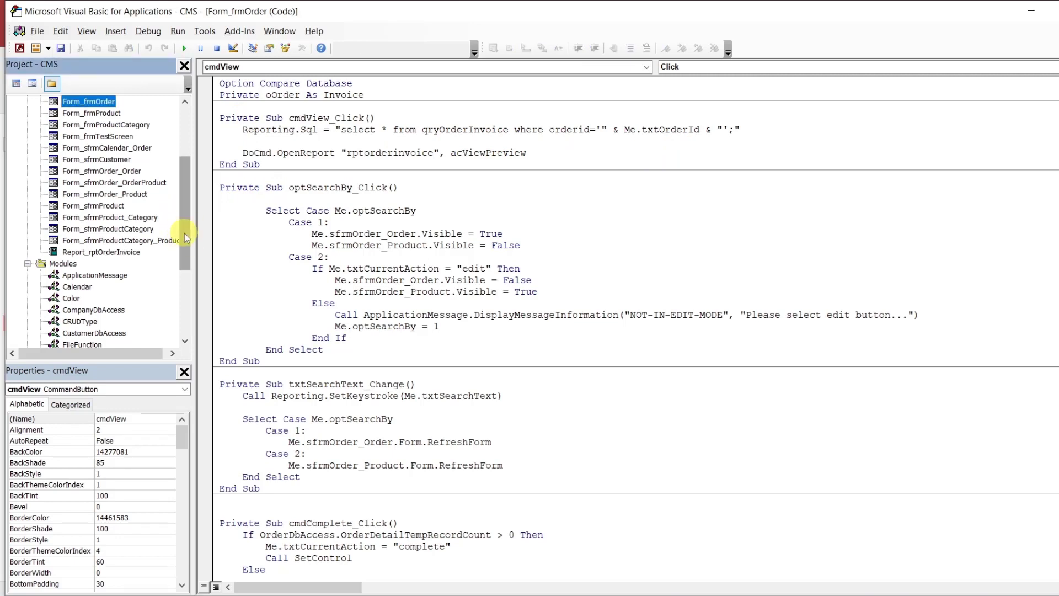
double_click(134, 253)
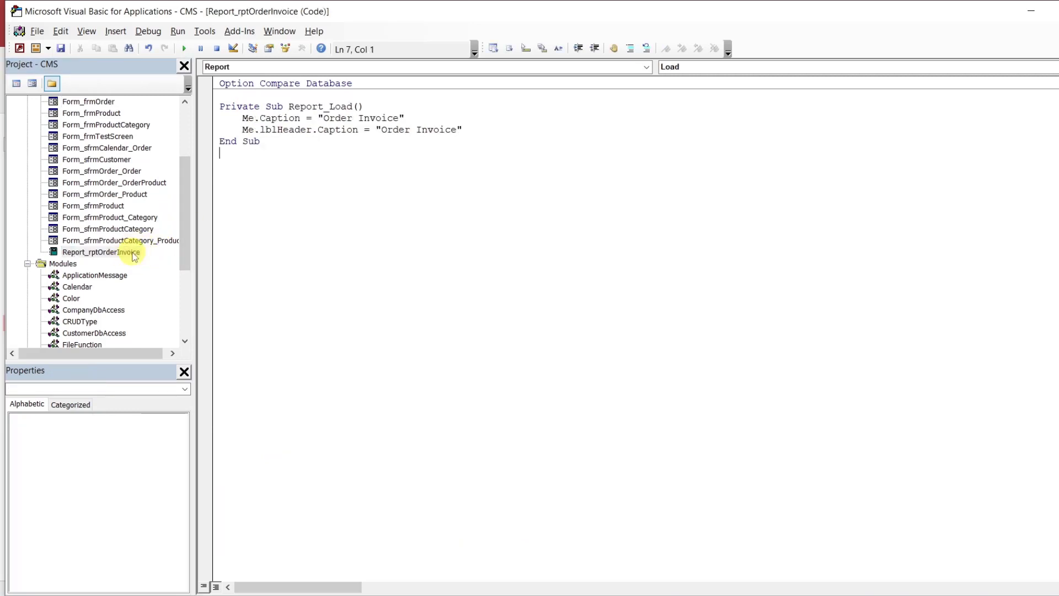
click(358, 120)
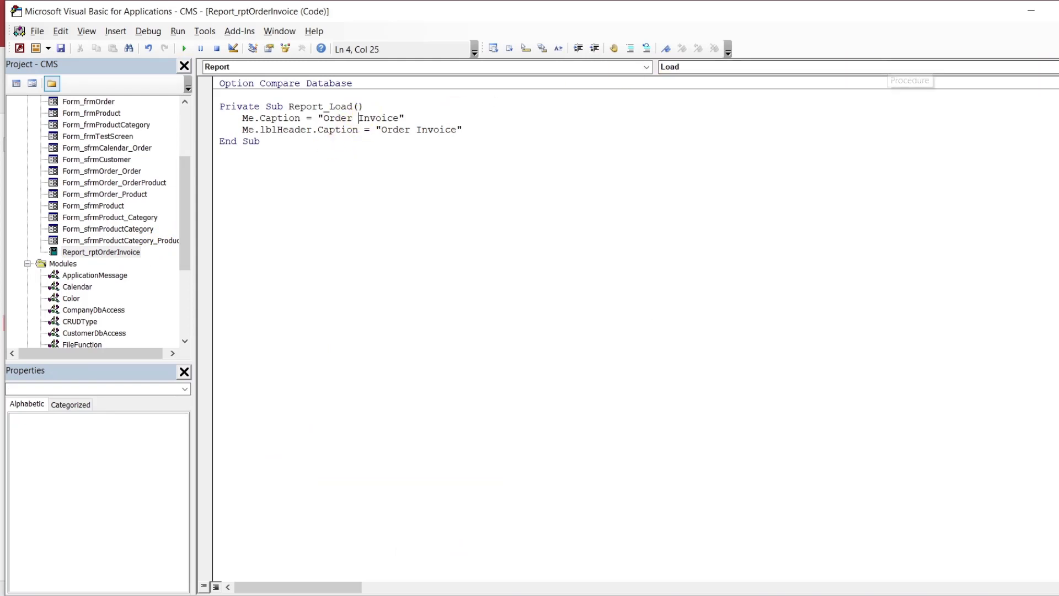
click(905, 67)
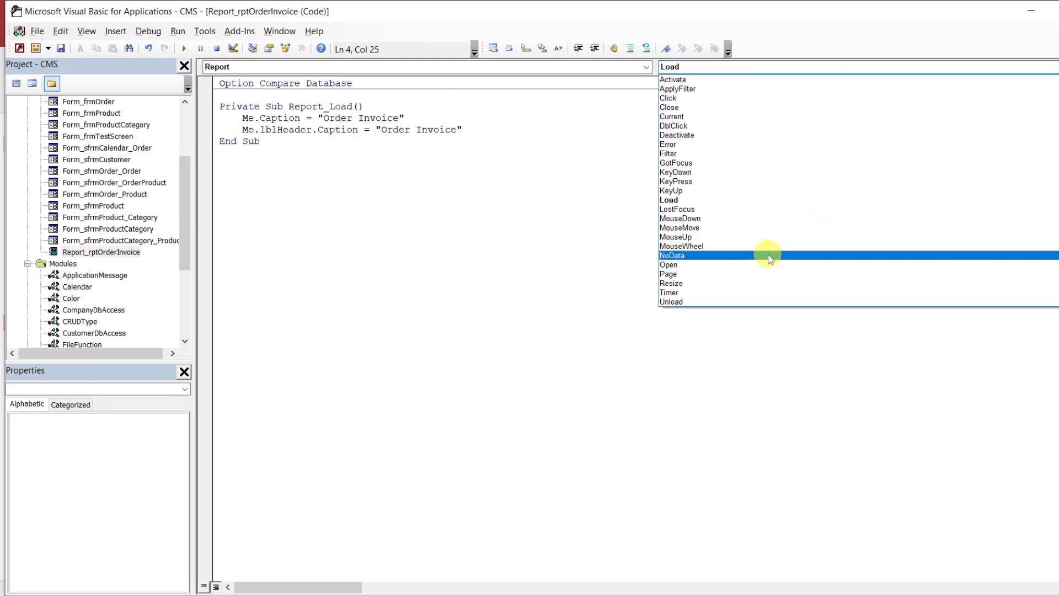
click(688, 265)
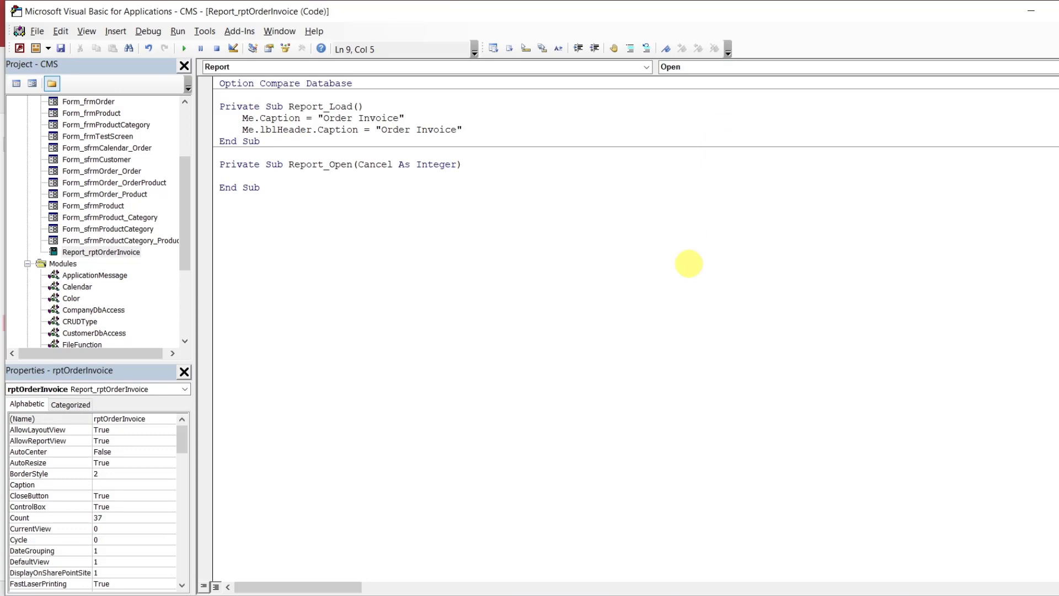
In Report_Open, add an If block that checks whether Reporting.Sql <> "" and closes with End If
text(if reporting.Sql<>")
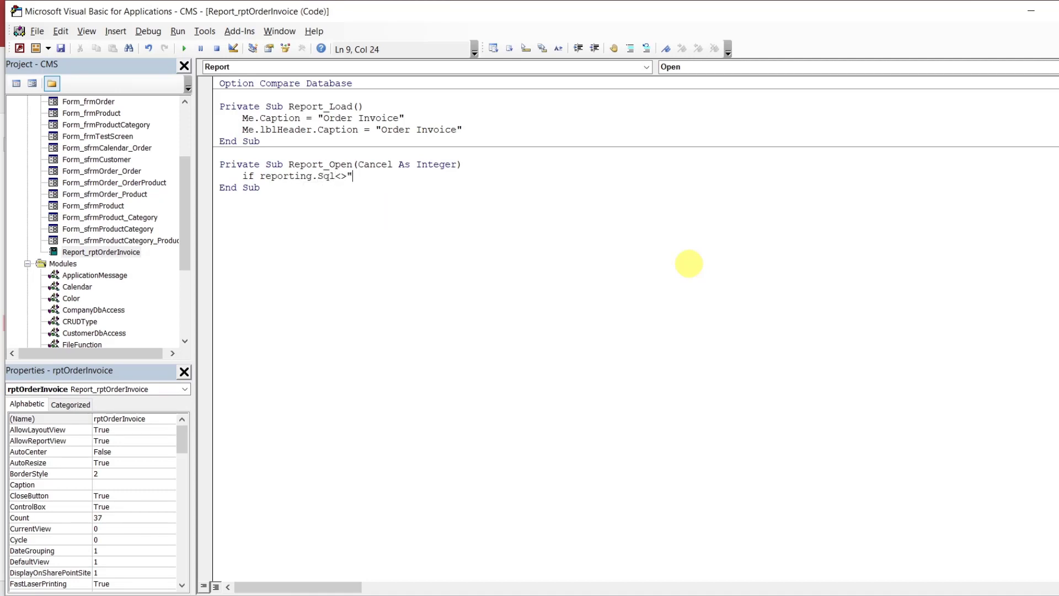
text("then)
key(Return)
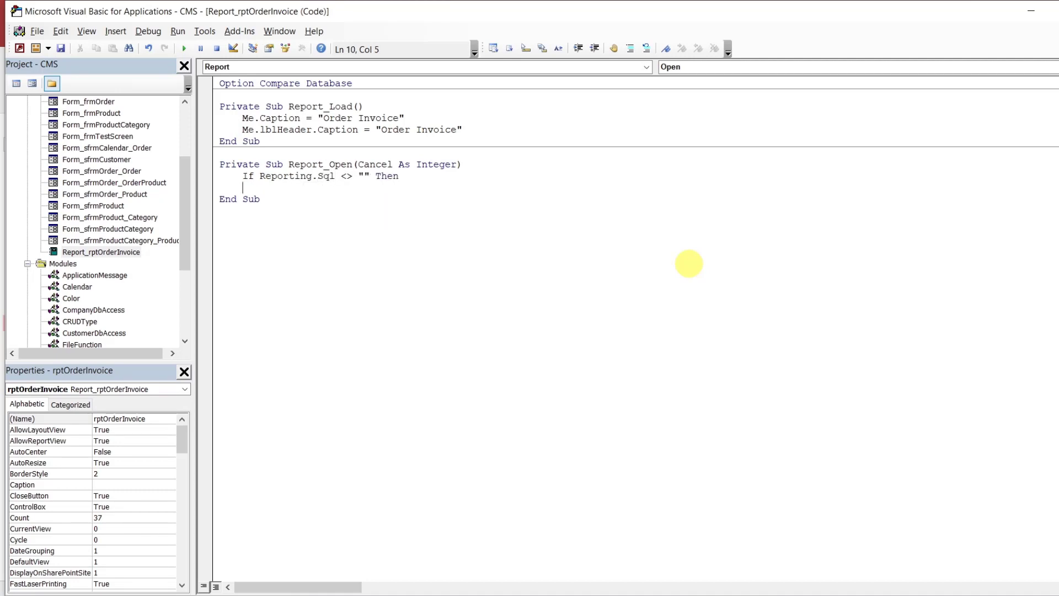
key(Return)
text(end if)
key(Up)
Inside the If block, assign Sql to Me.RecordSource, then save the changes to frmOrder and rptOrderInvoice
text(m)
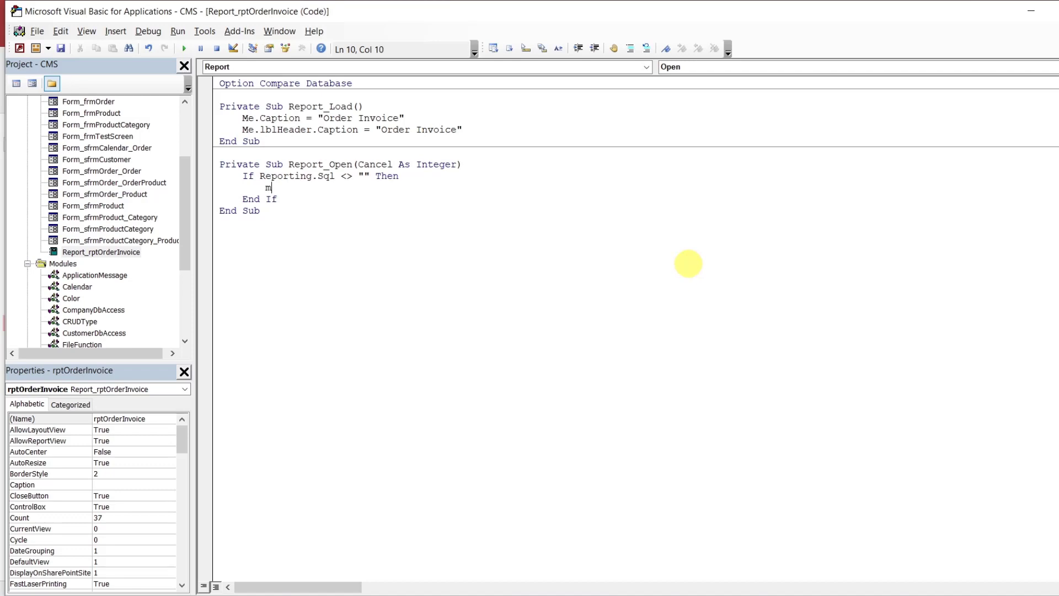
text(e.re)
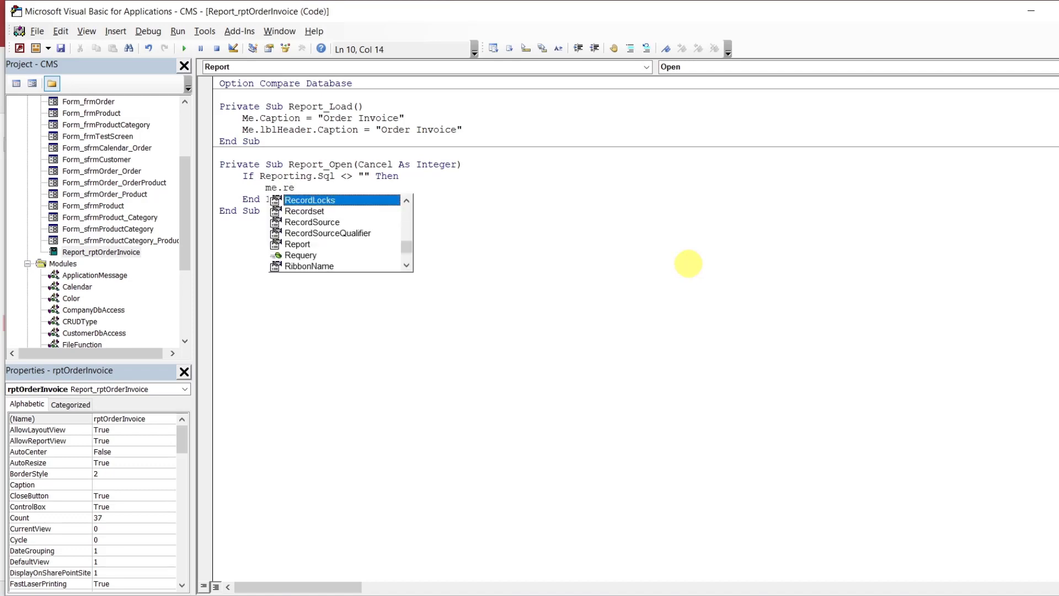
key(Down)
key(Down)
key(Tab)
text(=sql)
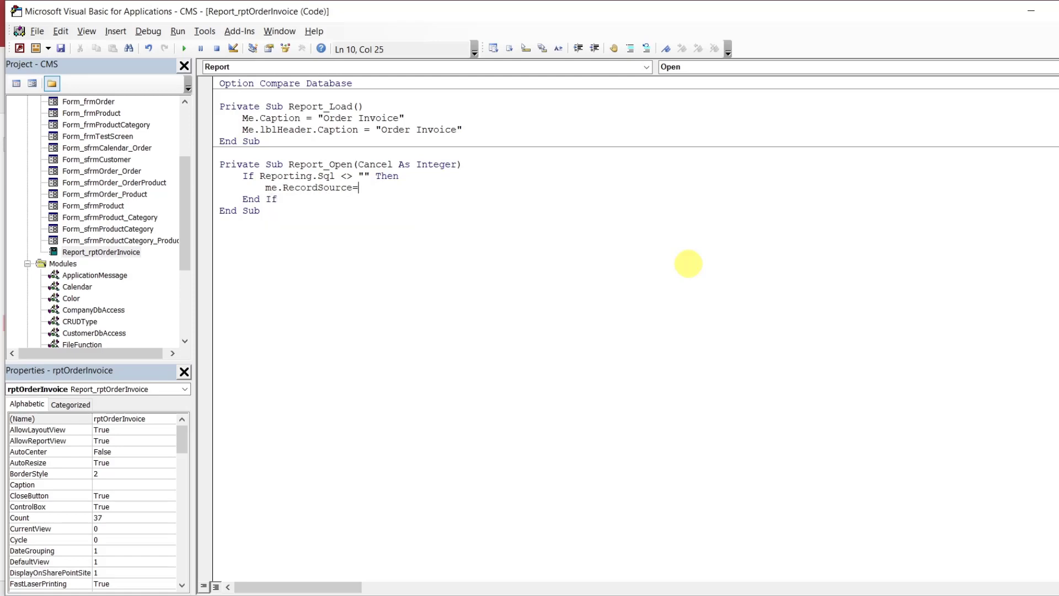
click(595, 258)
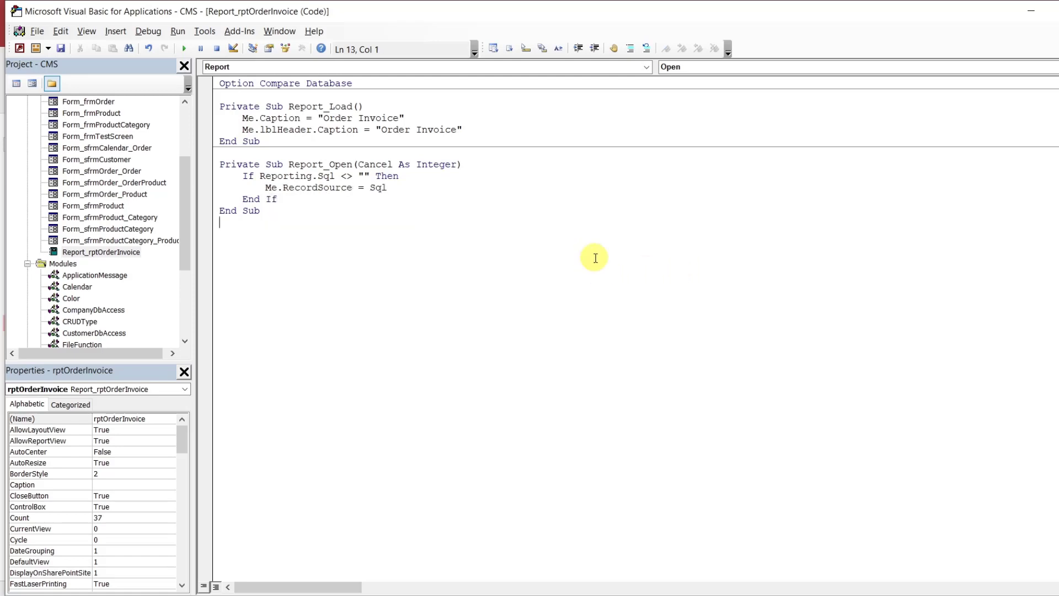
key(ctrl+s)
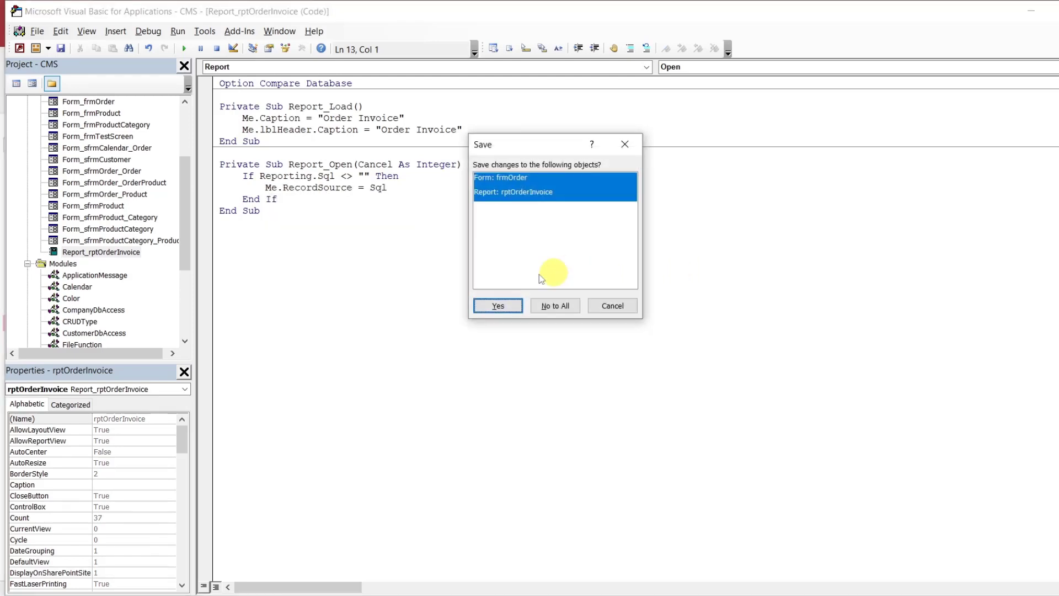
click(498, 307)
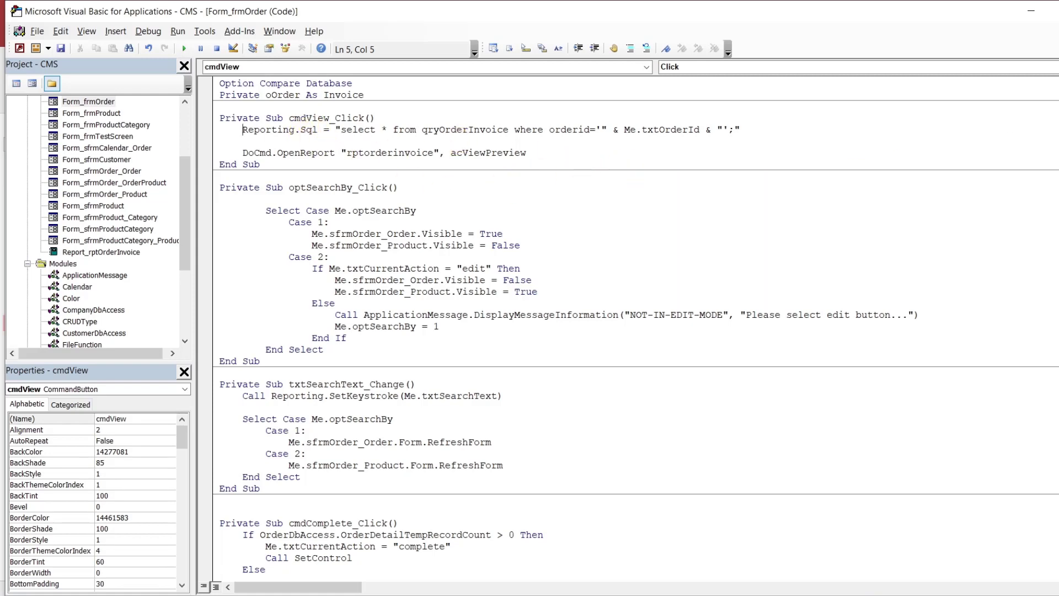
In the DisplayOrder procedure of frmOrder, add Me.cmdView.Enabled = False above Call ClearTextboxes in the Else branch
scroll(635, 325, down, 5)
scroll(636, 325, up, 5)
scroll(635, 324, down, 20)
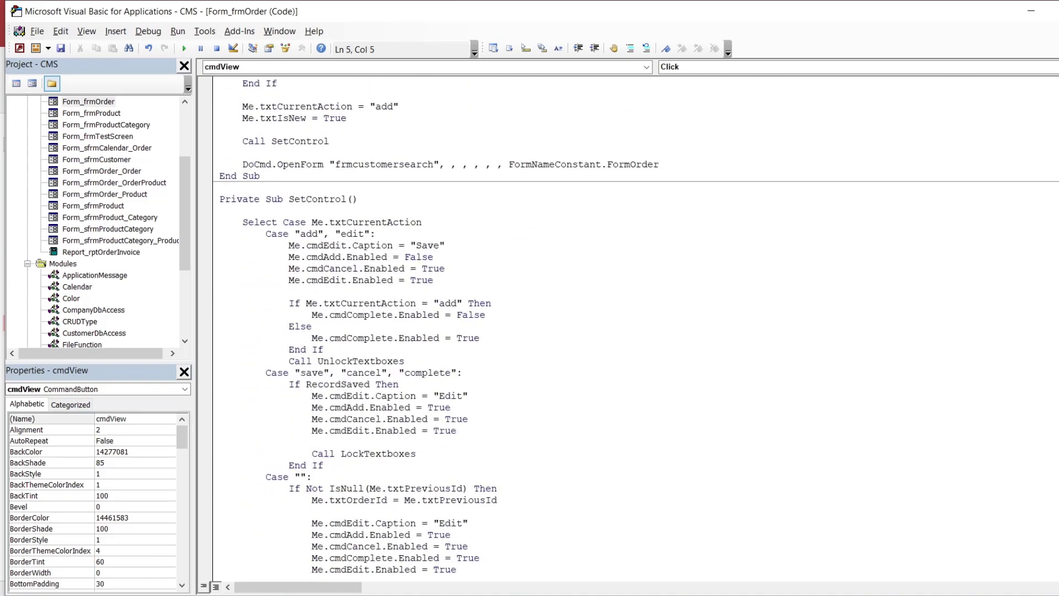
scroll(635, 328, down, 9)
scroll(636, 328, up, 6)
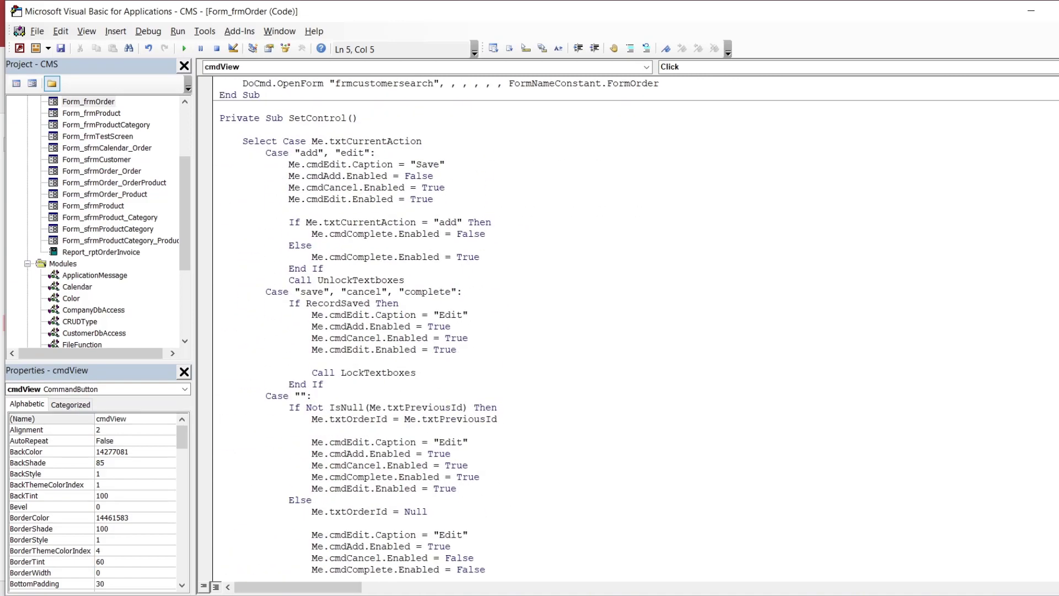
scroll(635, 328, down, 20)
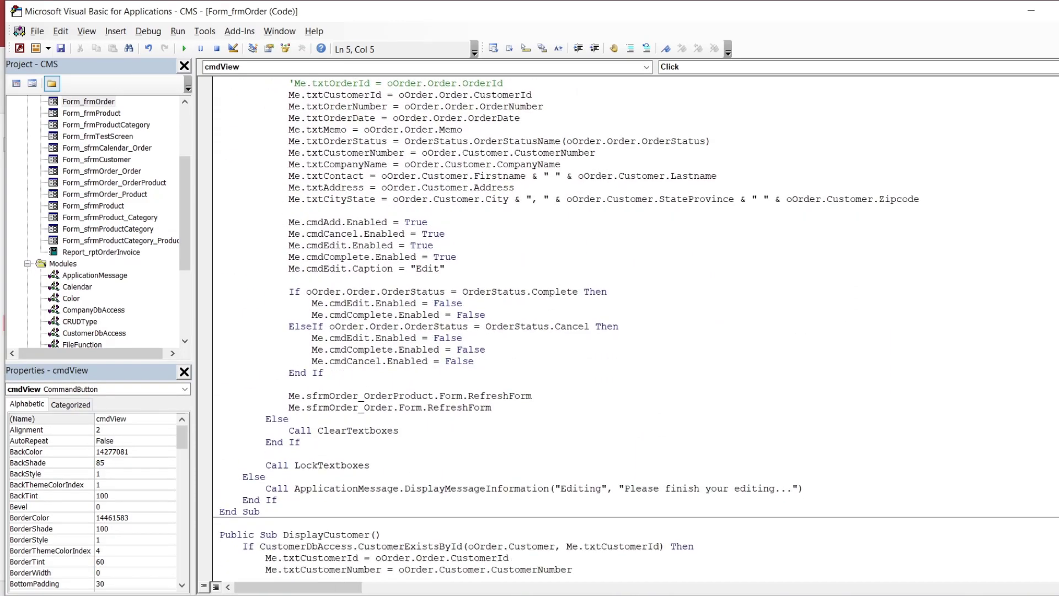
scroll(636, 326, up, 2)
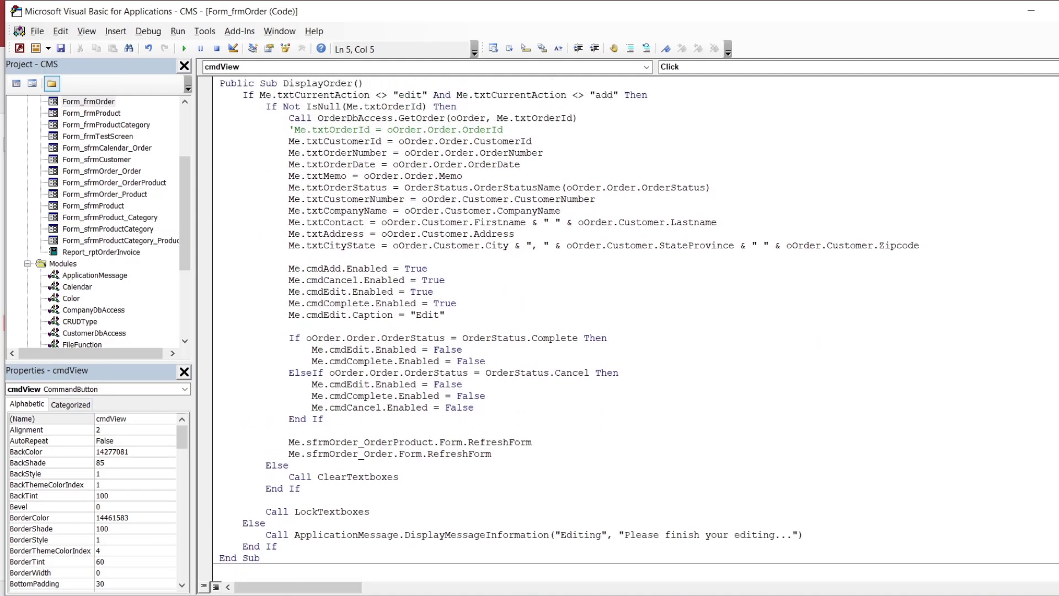
click(414, 456)
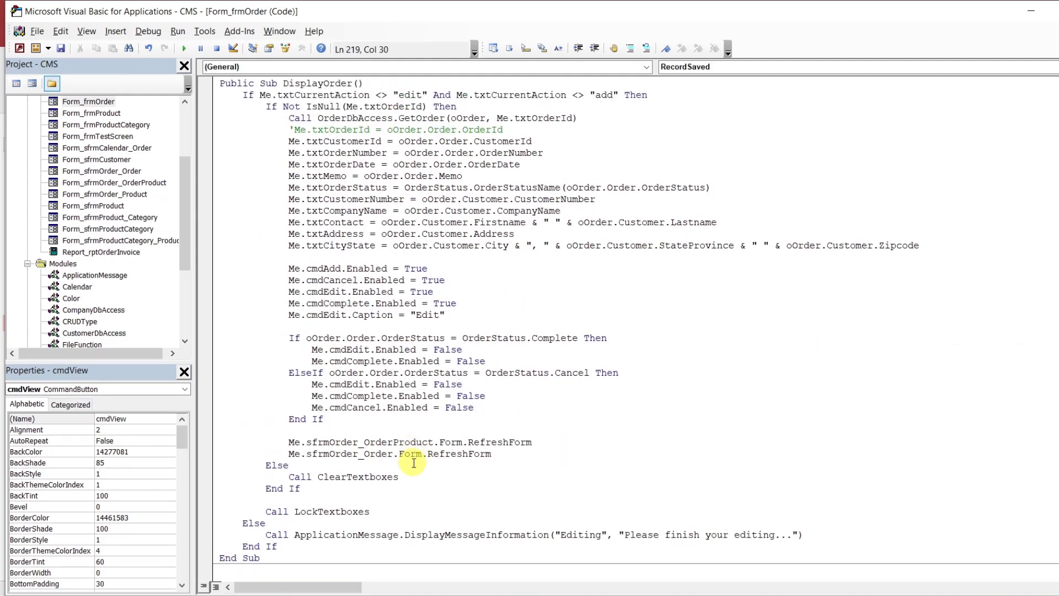
click(414, 465)
key(Return)
key(Tab)
text(m)
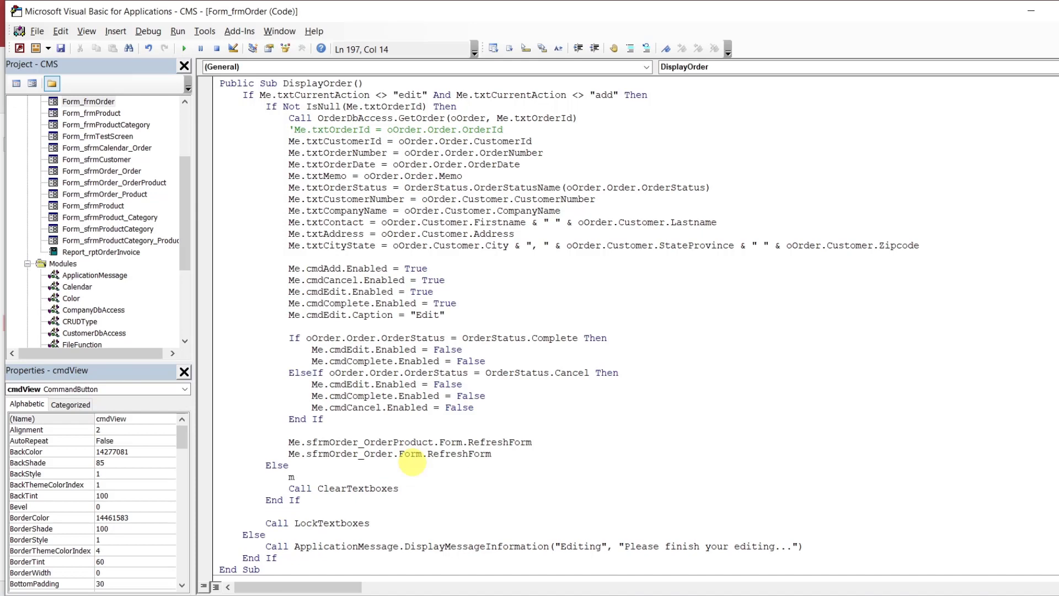
text(e.cmd)
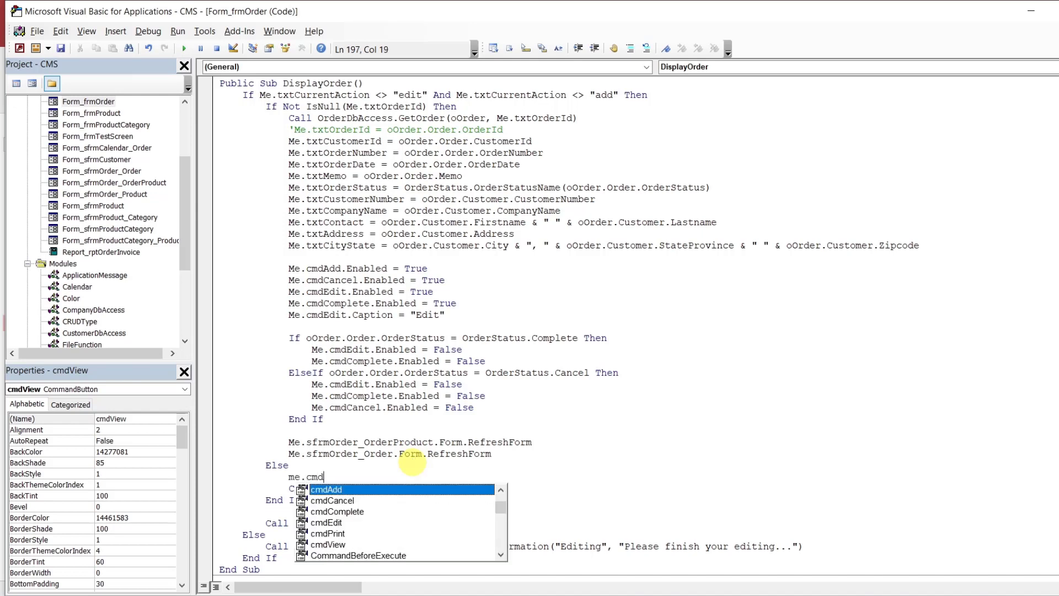
text(vi)
key(Tab)
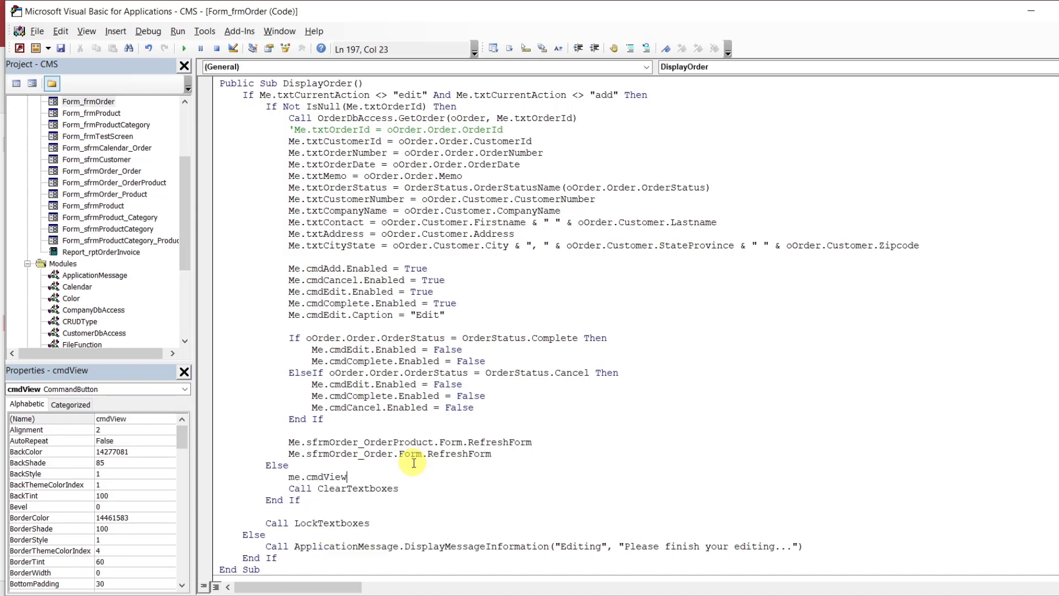
text(.ce)
key(BackSpace)
key(BackSpace)
text(en)
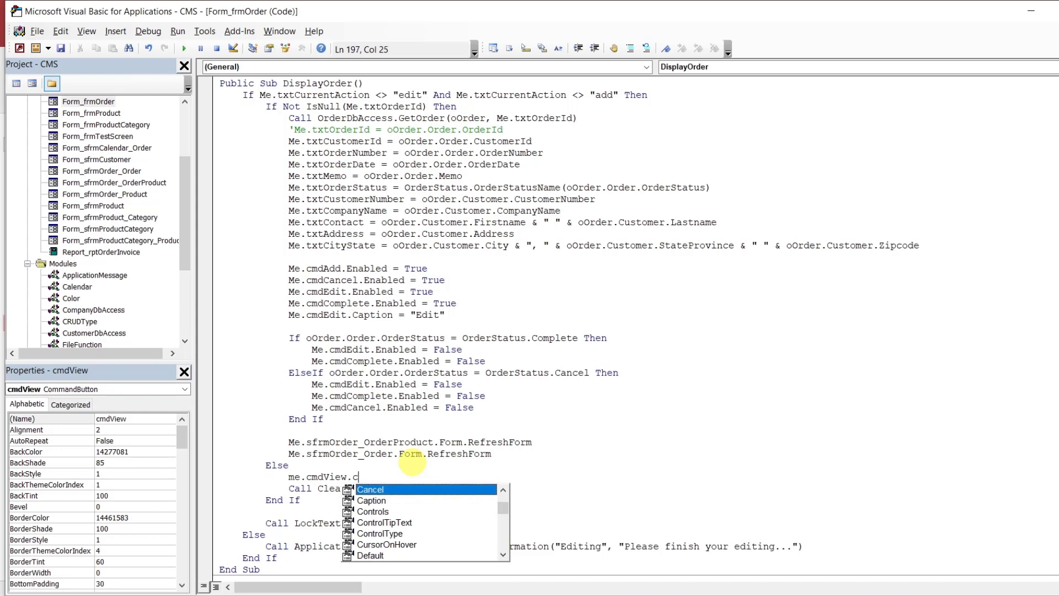
key(Tab)
text(False)
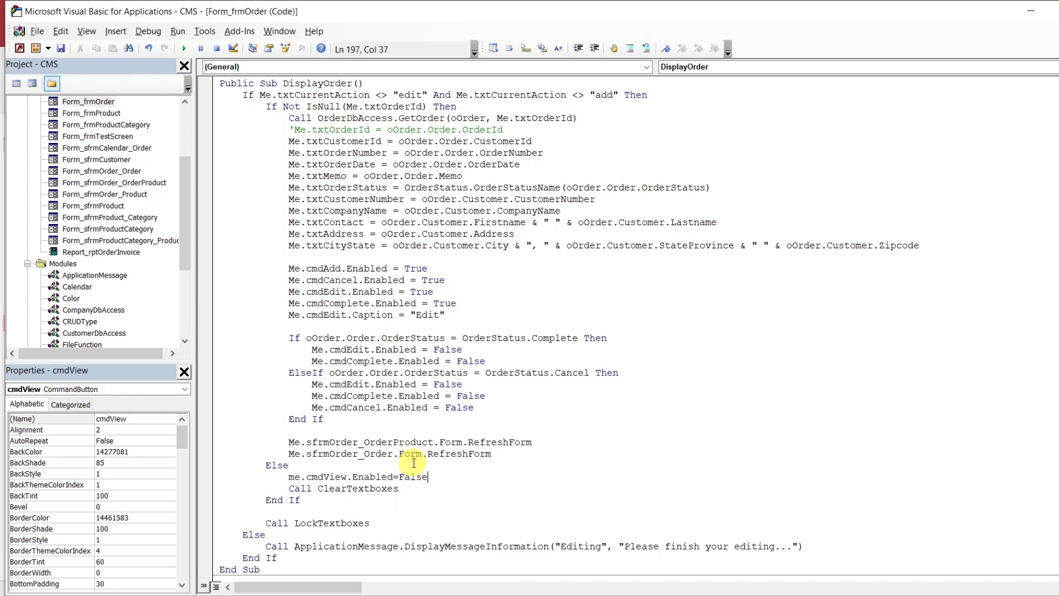
Below it in the same Else branch, add Me.cmdPrint.Enabled = False
key(Return)
text(me.cmd)
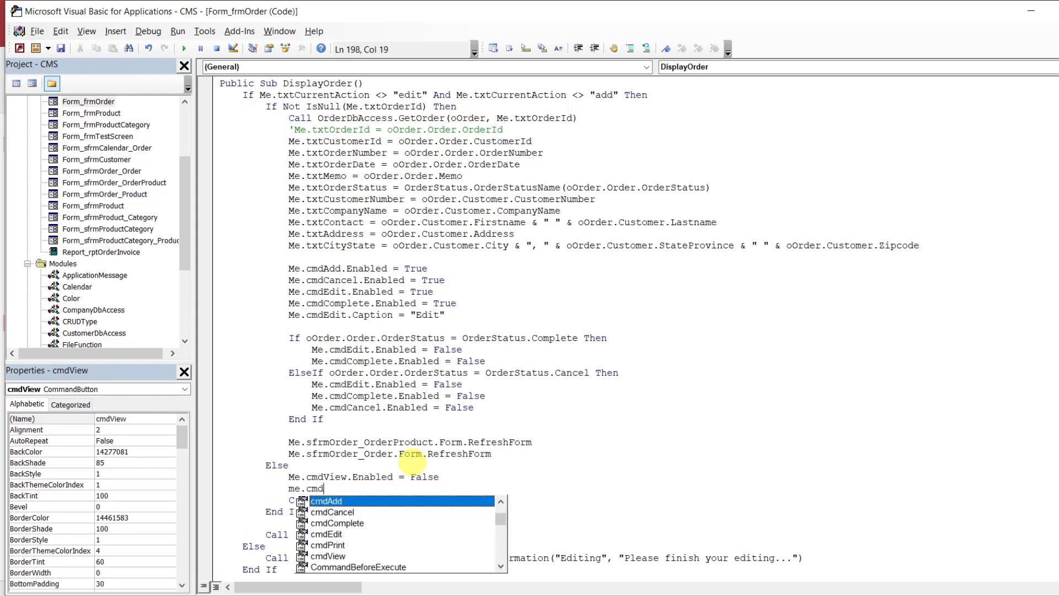
text(Print.Enabled)
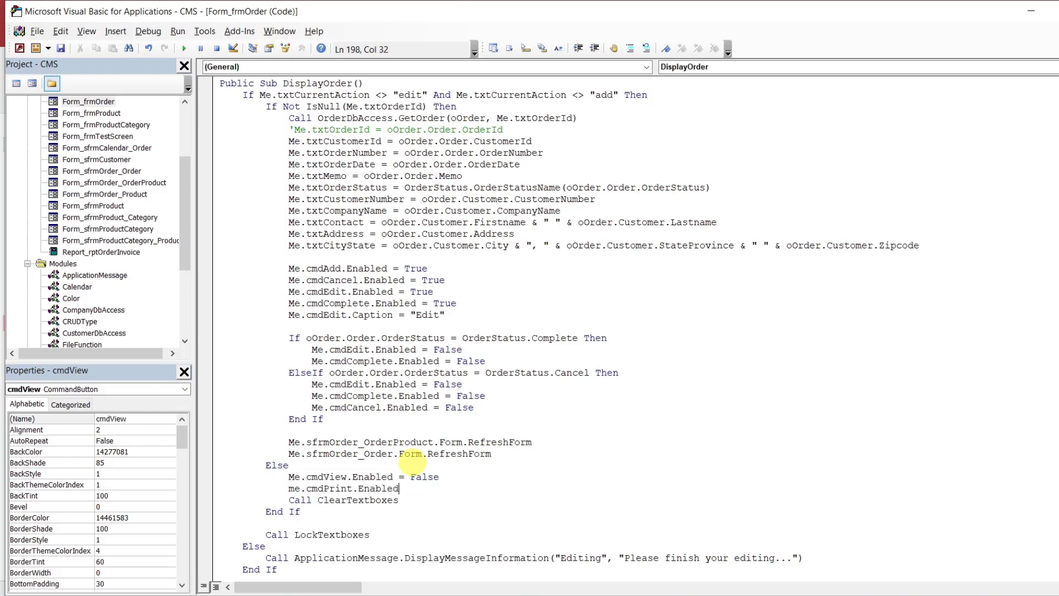
text(=False)
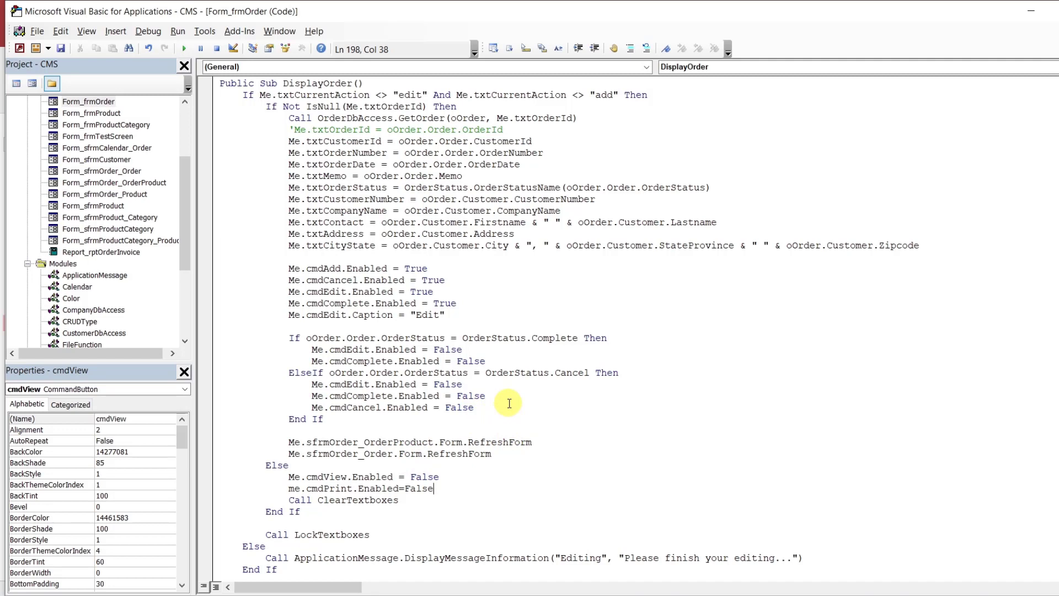
After the Me.cmdEdit.Caption = "Edit" line in DisplayOrder, add Me.cmdView.Enabled = True
click(474, 313)
key(Return)
text(me.com)
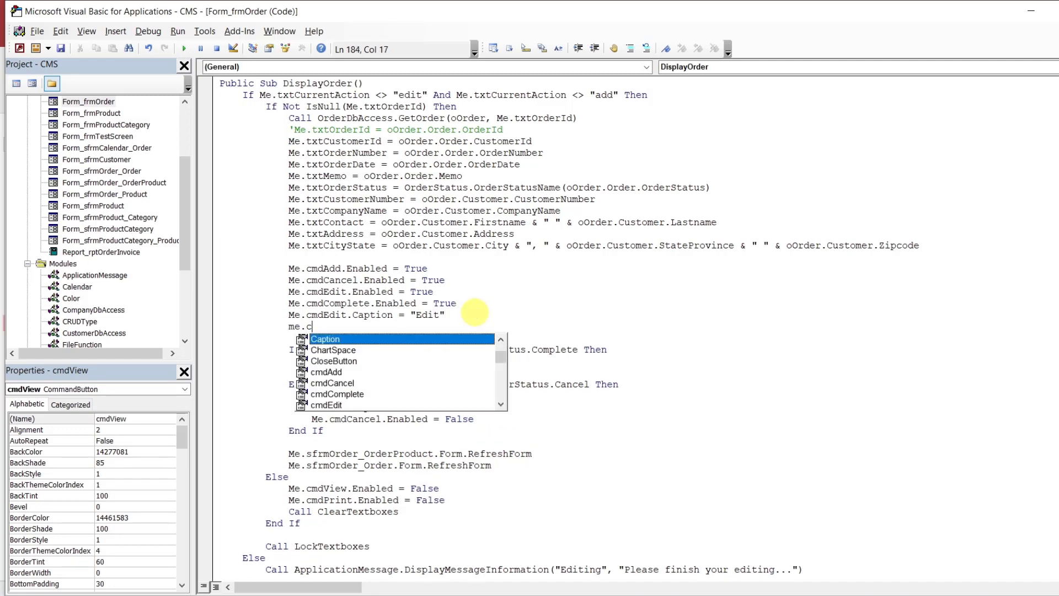
key(BackSpace)
text(mdView.en)
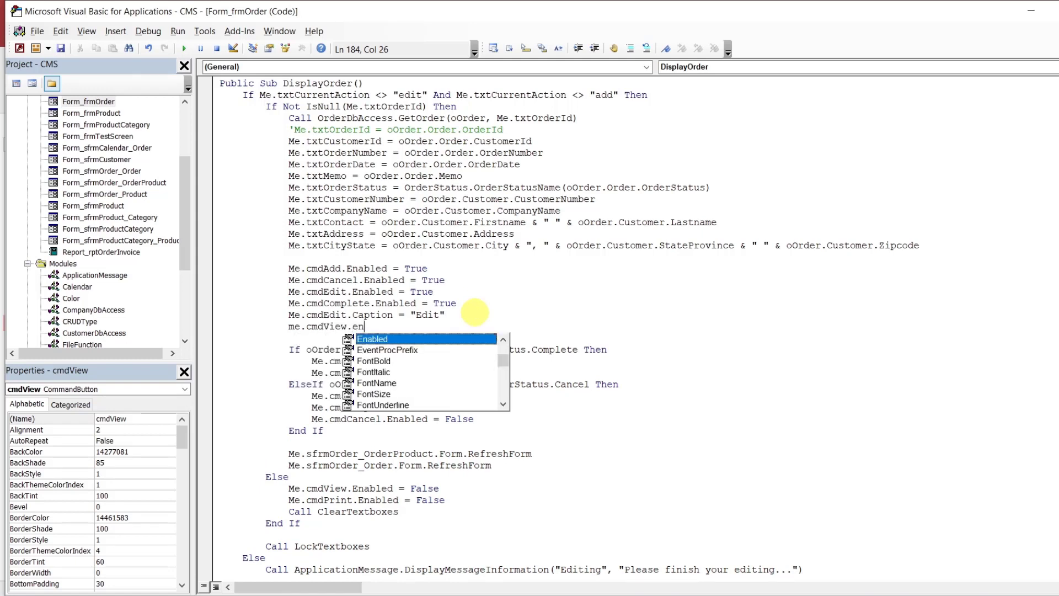
key(Tab)
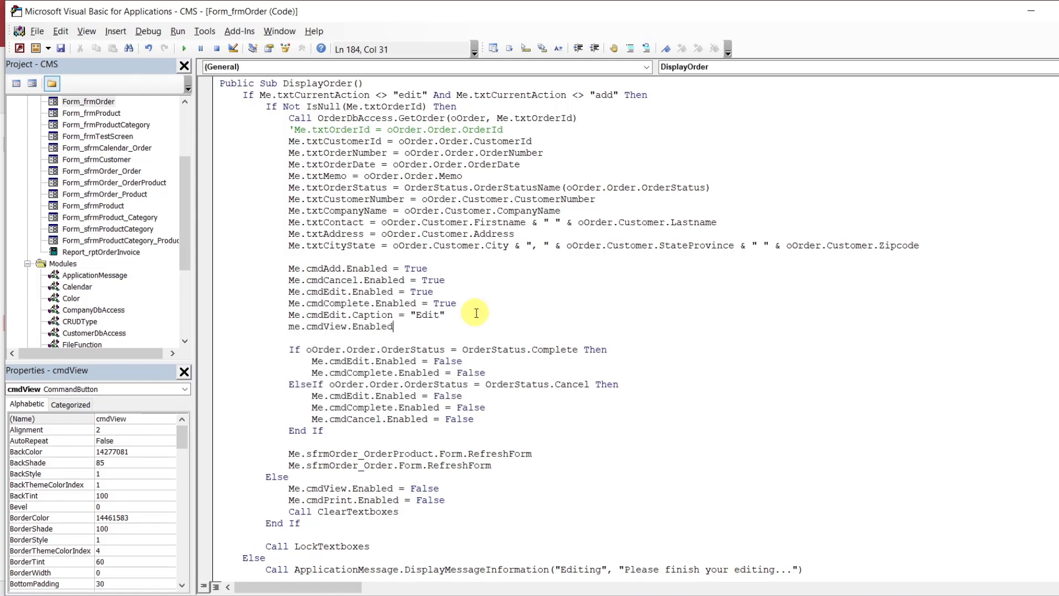
text(= True)
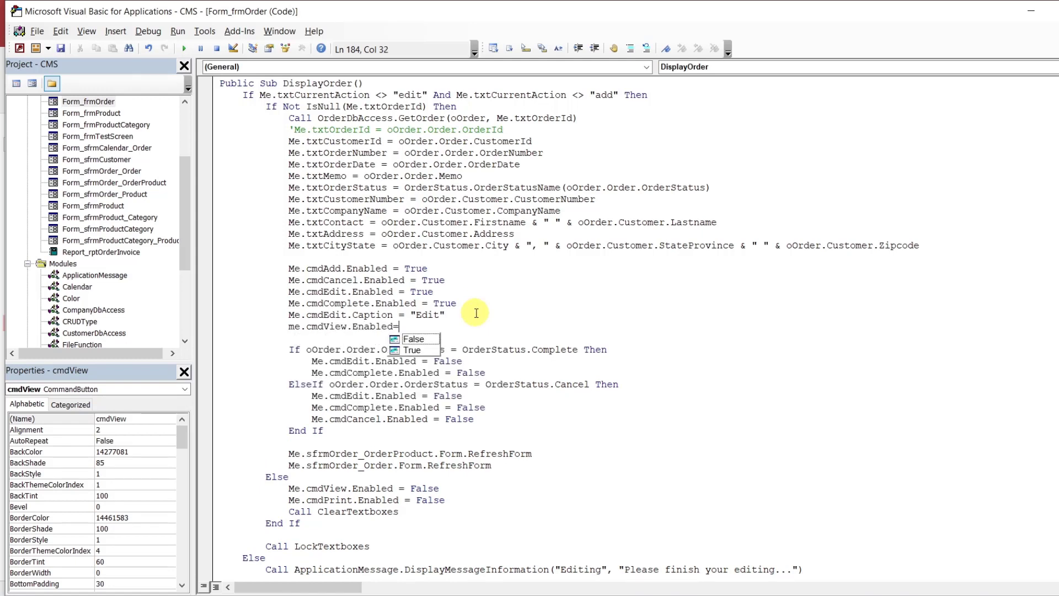
On the line after the cmdView enabling statement, add Me.cmdPrint.Enabled = True and finish the line
key(Return)
text(me.c)
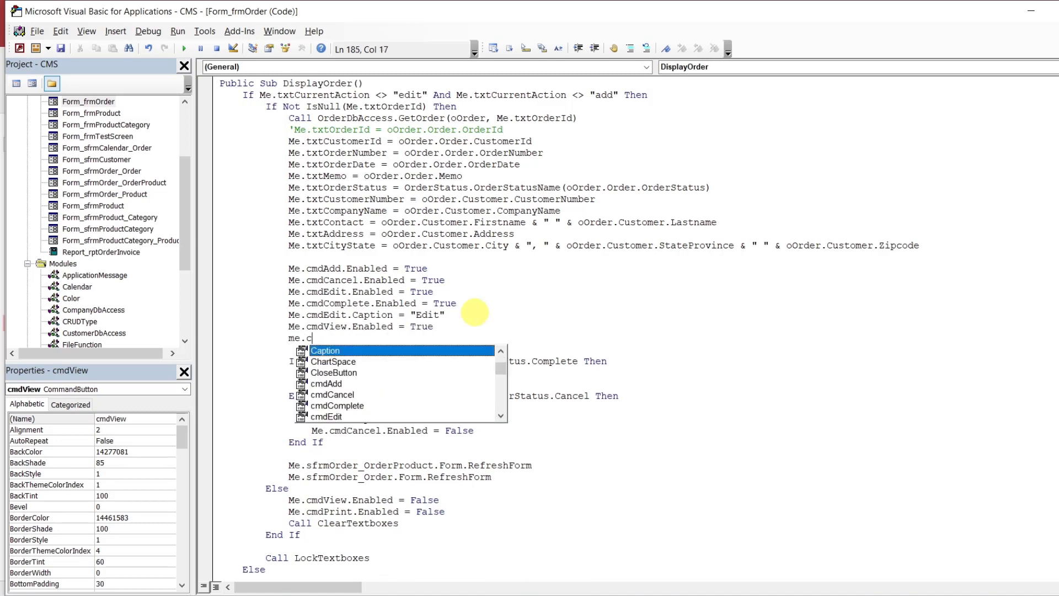
text(mdprin)
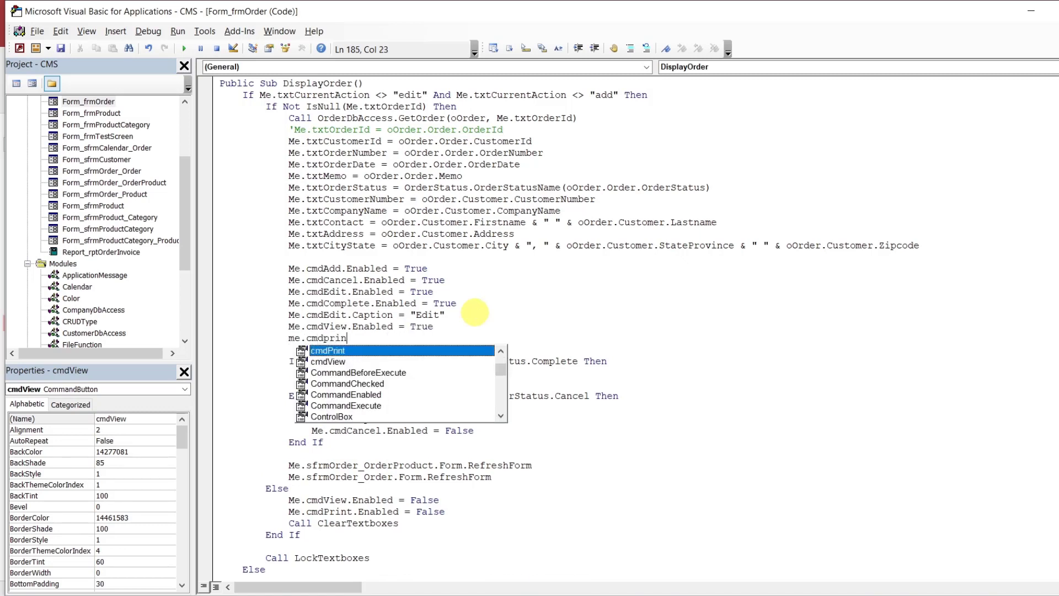
text(t.Enabled=)
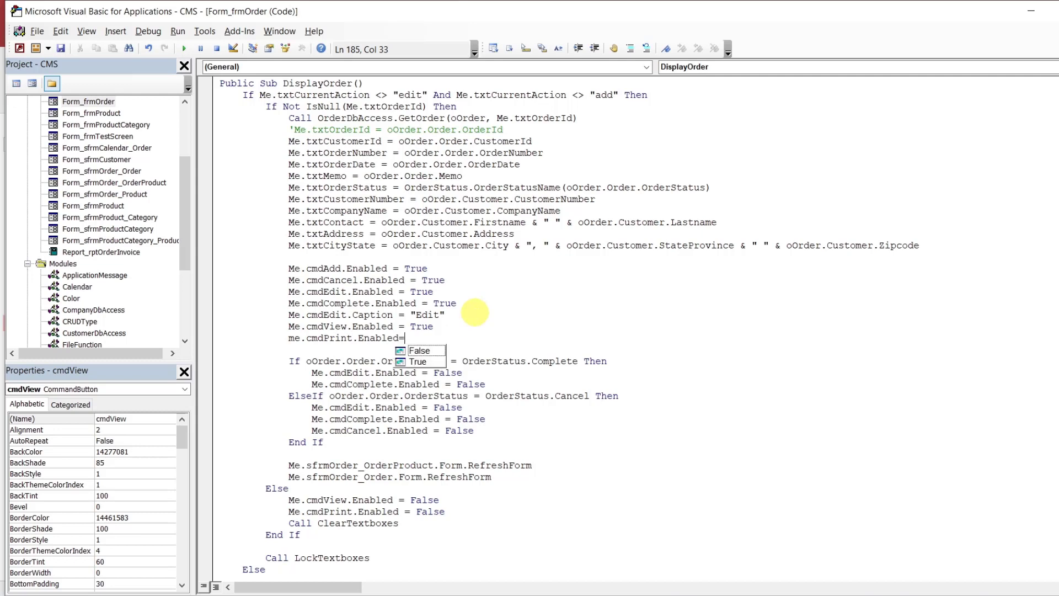
text(True)
click(478, 314)
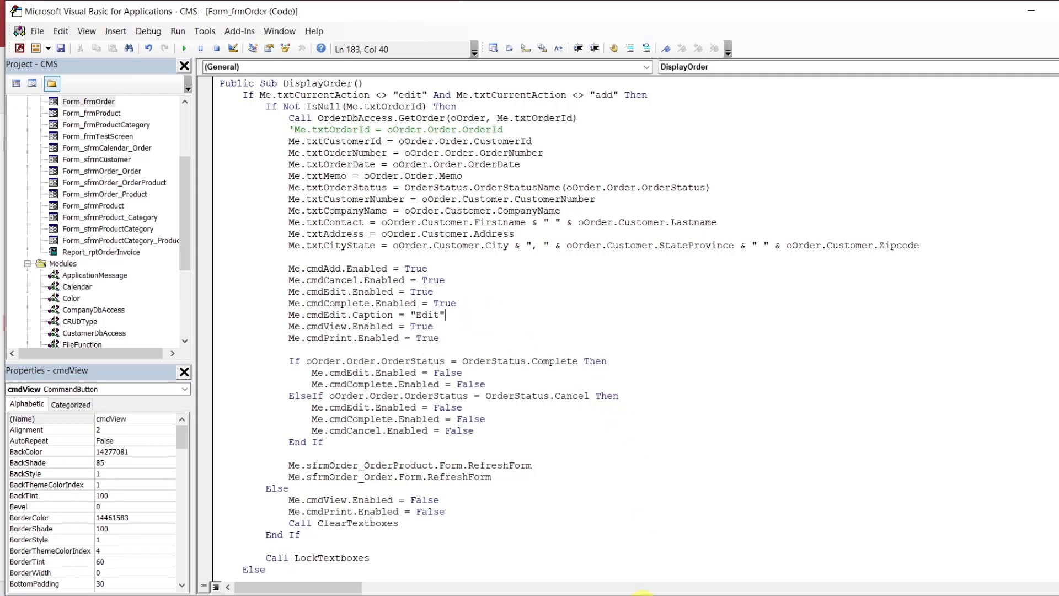
Review the cmdView_Click procedure at the start of frmOrder's code
click(660, 595)
click(617, 562)
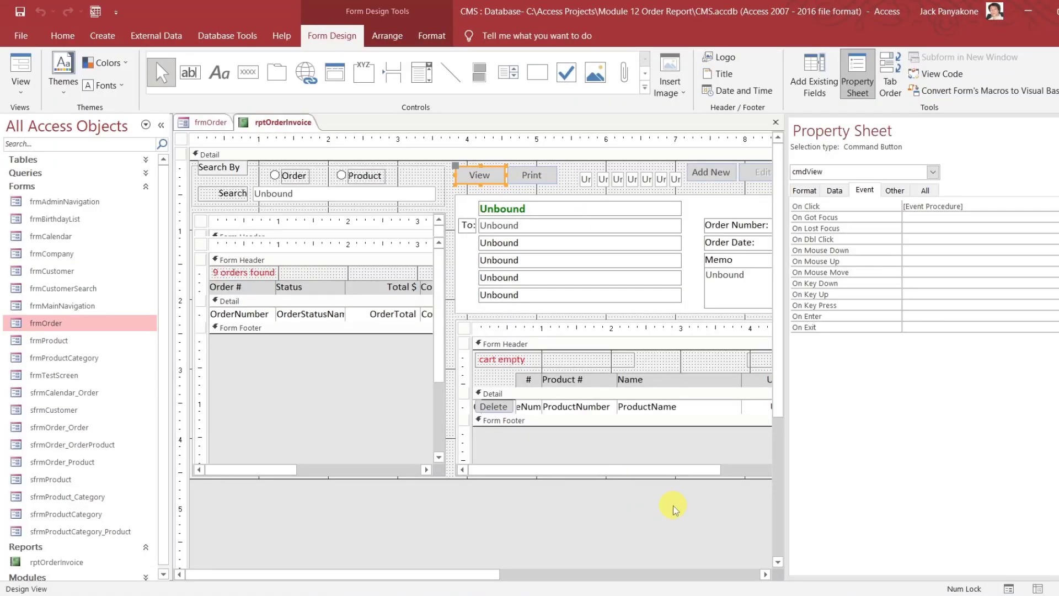
click(660, 595)
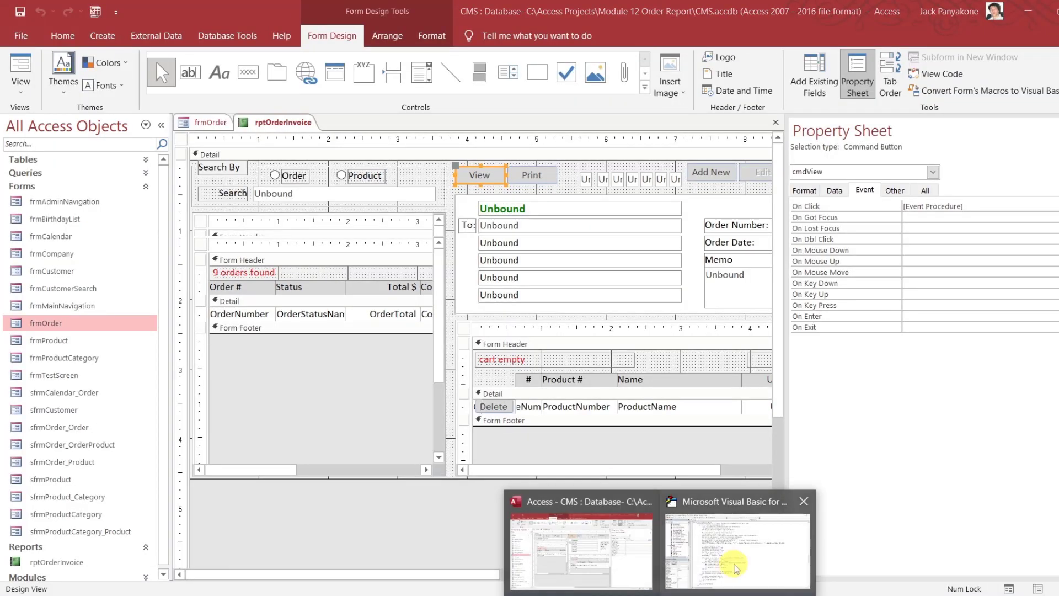
click(734, 563)
scroll(960, 253, up, 15)
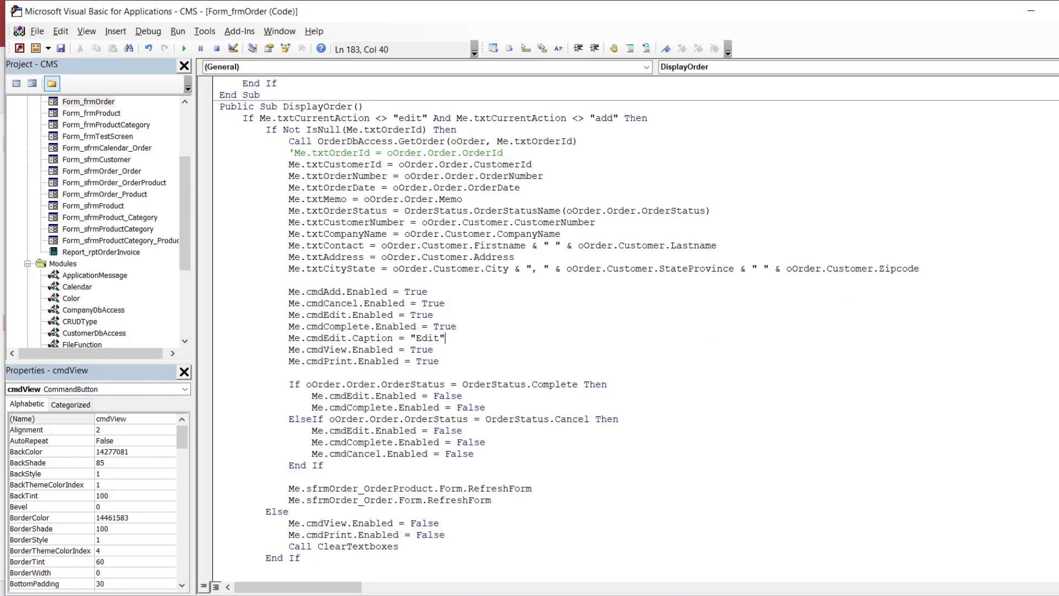
scroll(636, 326, up, 7)
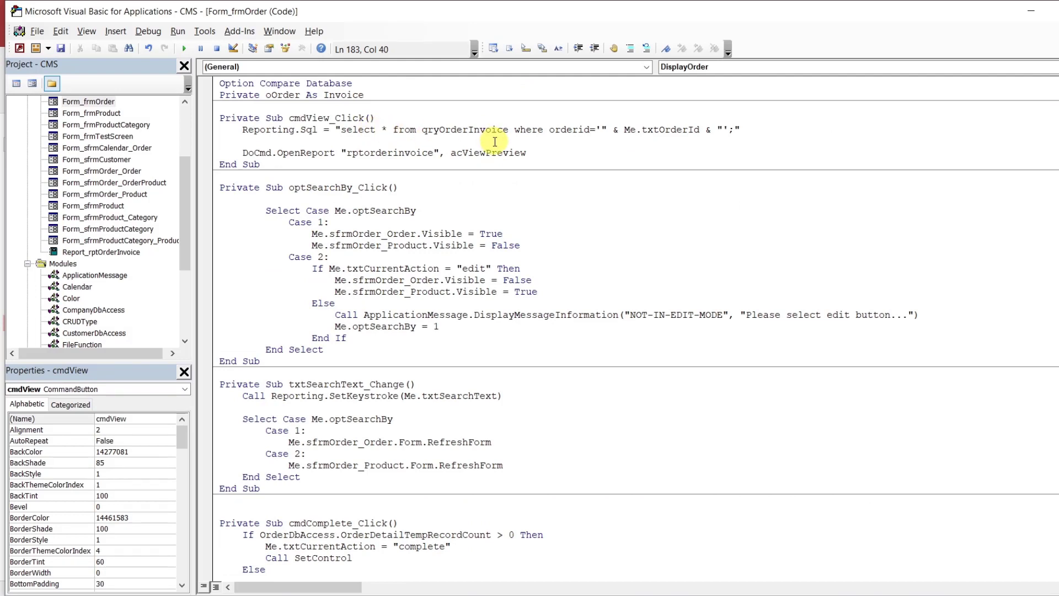
click(537, 174)
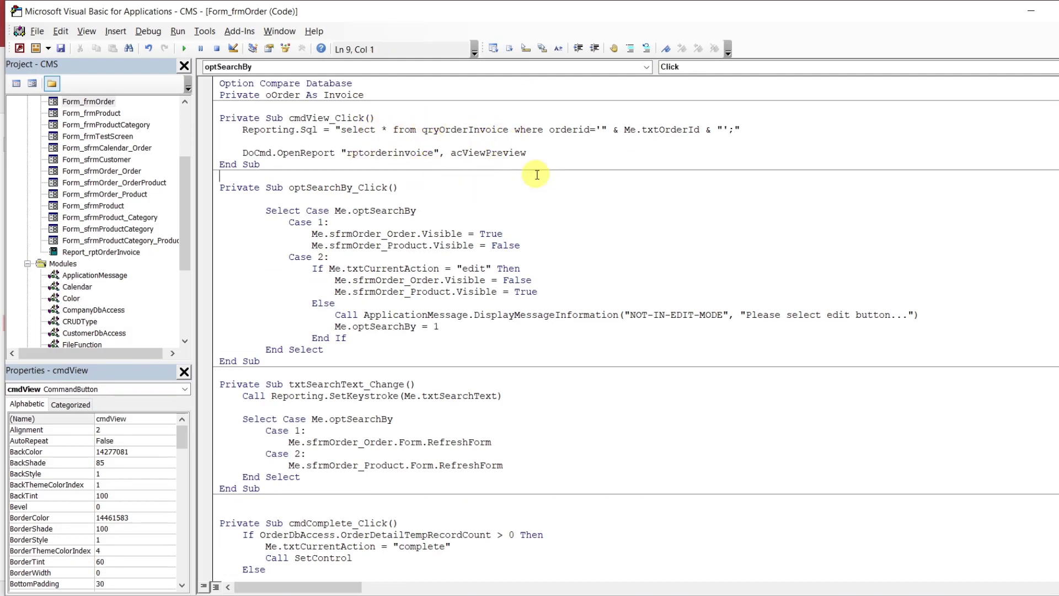
Switch to the Access database window and close the rptOrderInvoice report and the frmOrder form
click(660, 595)
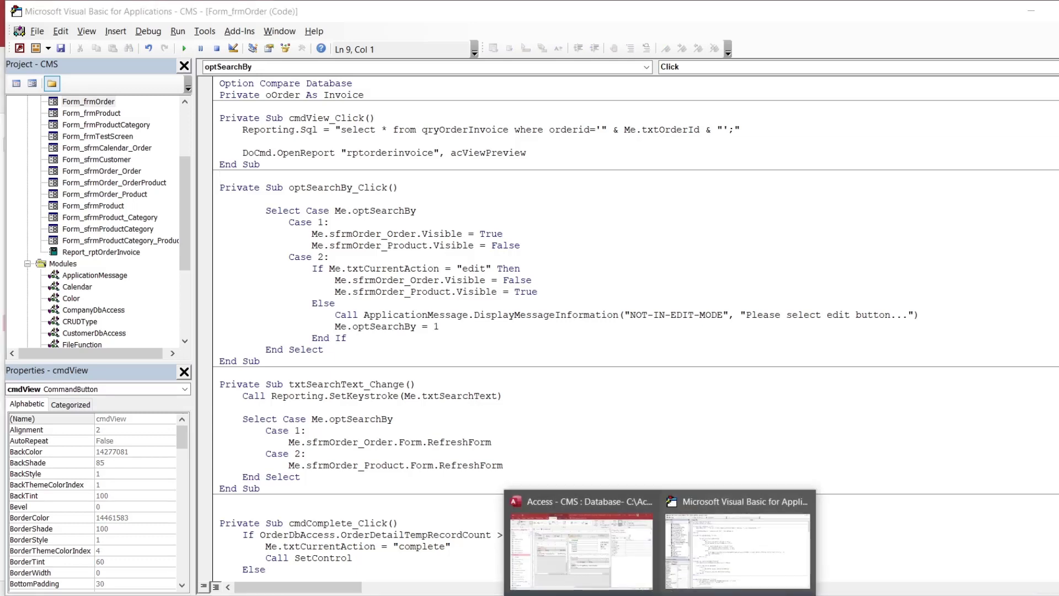
click(620, 567)
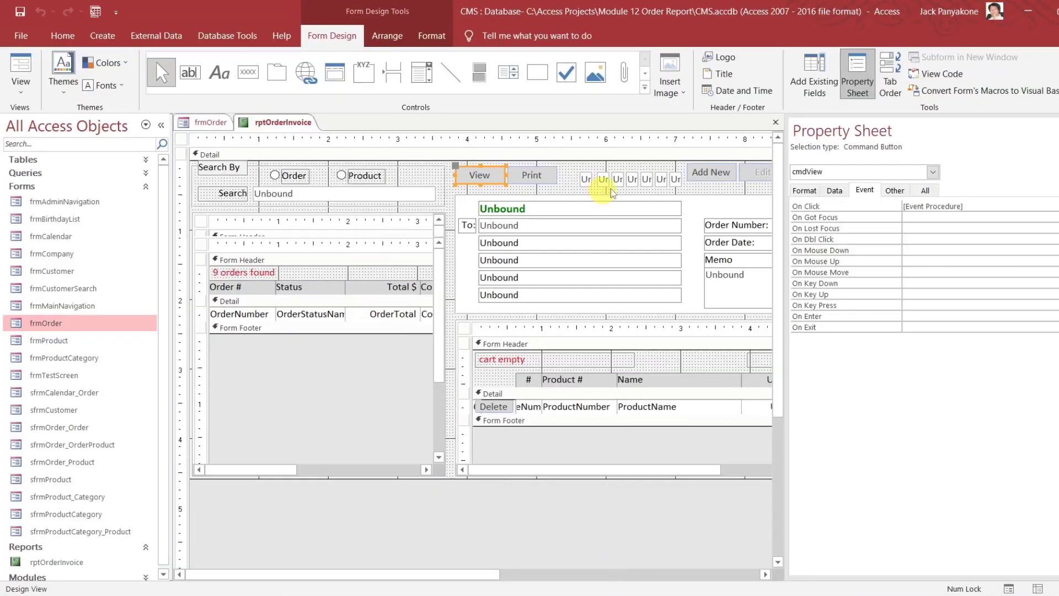
click(775, 122)
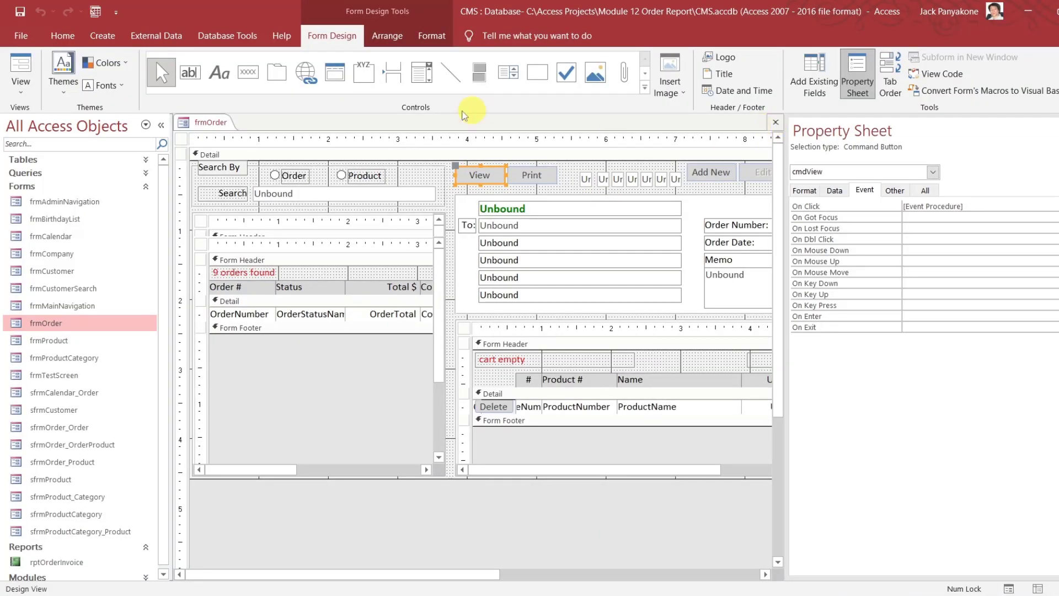
right_click(208, 123)
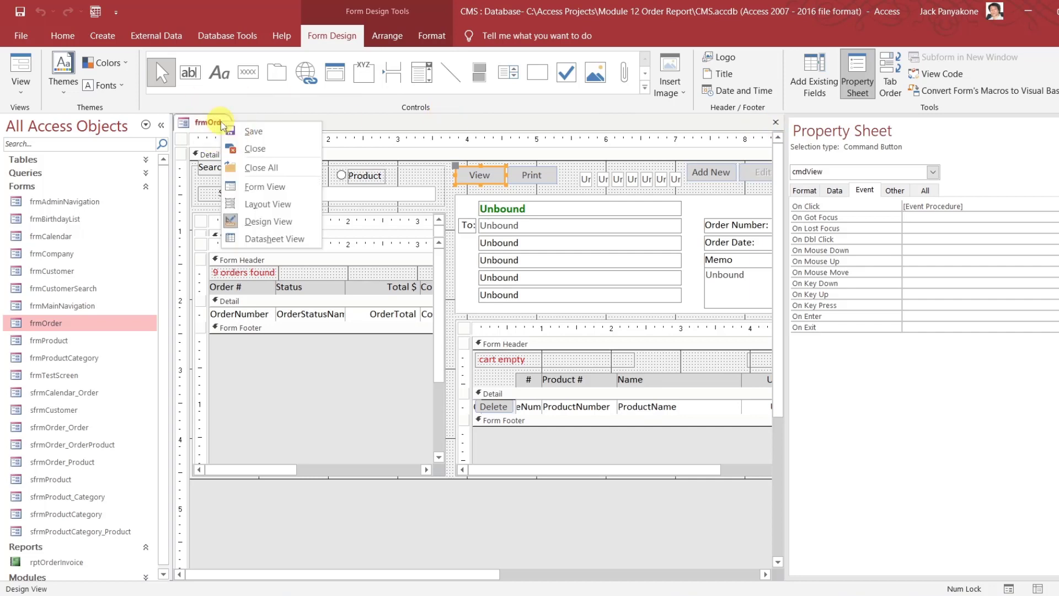
click(246, 148)
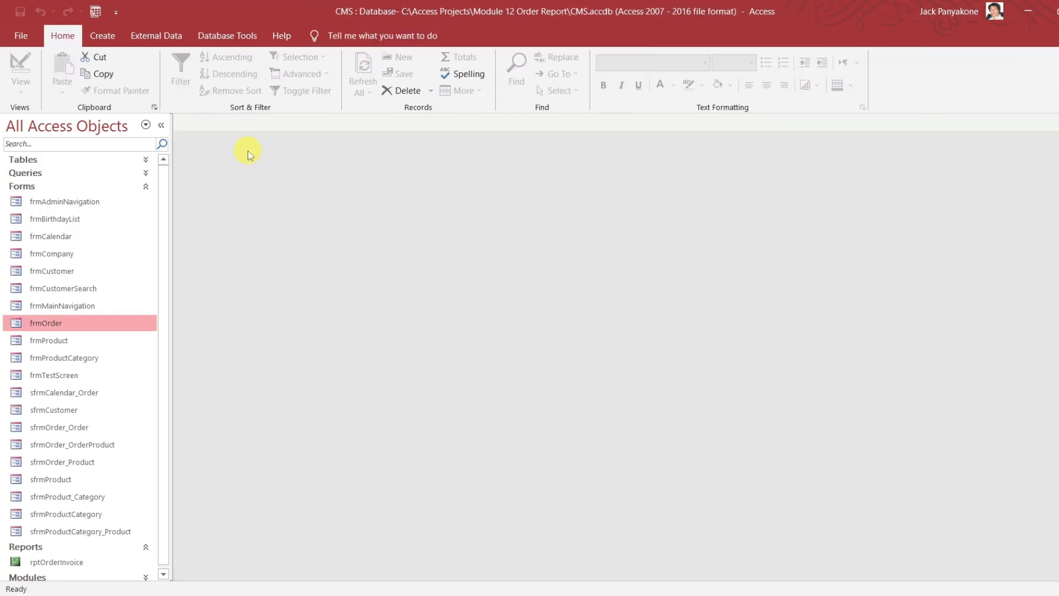
Open frmMainNavigation and display the completed First-Rate Outlet order from the order list
click(65, 307)
double_click(65, 306)
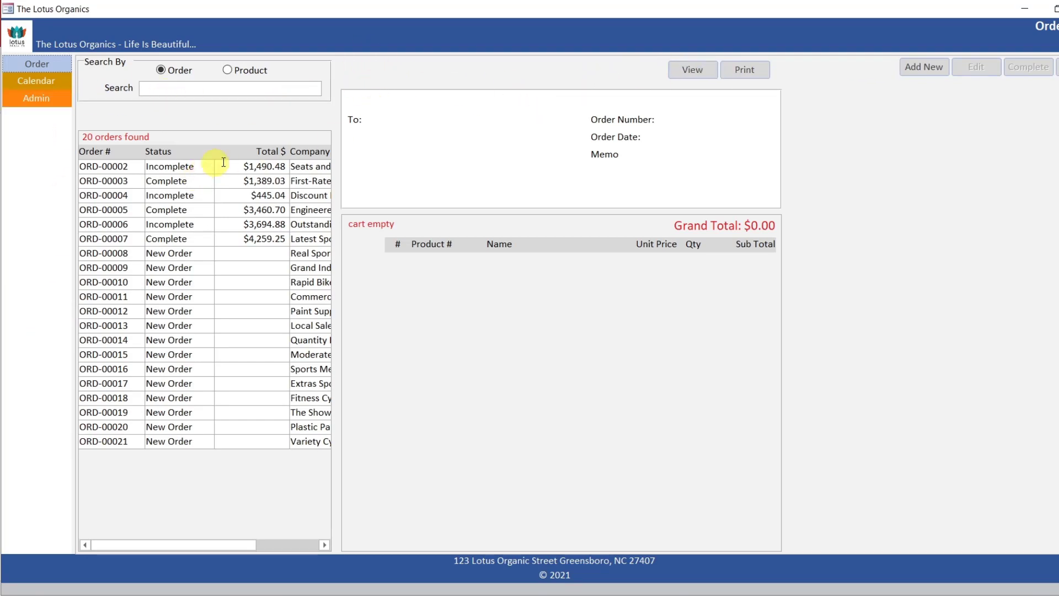
click(227, 179)
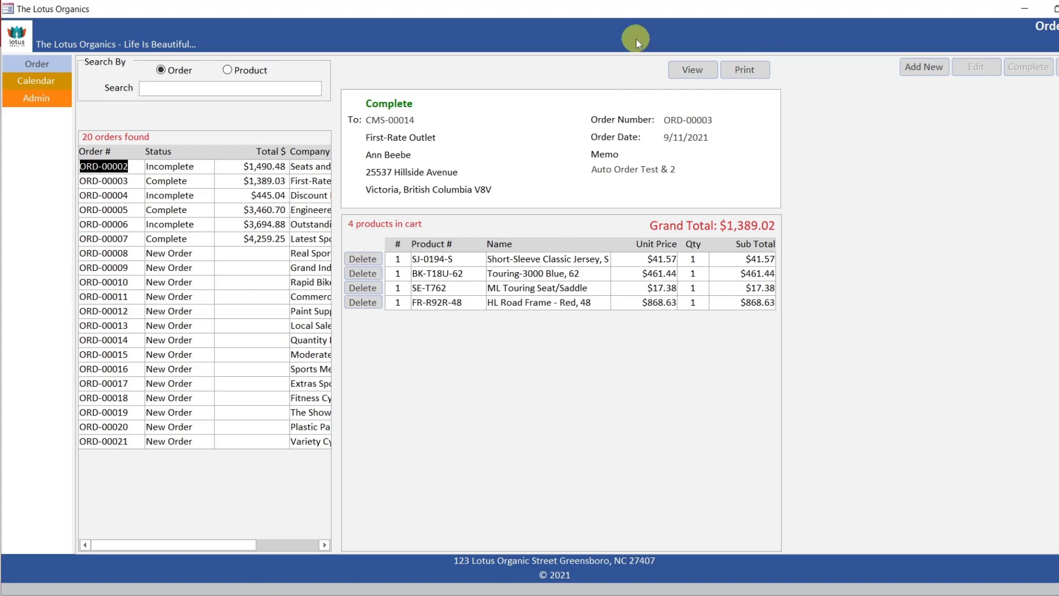
Close the frmMainNavigation form
right_click(519, 9)
click(538, 98)
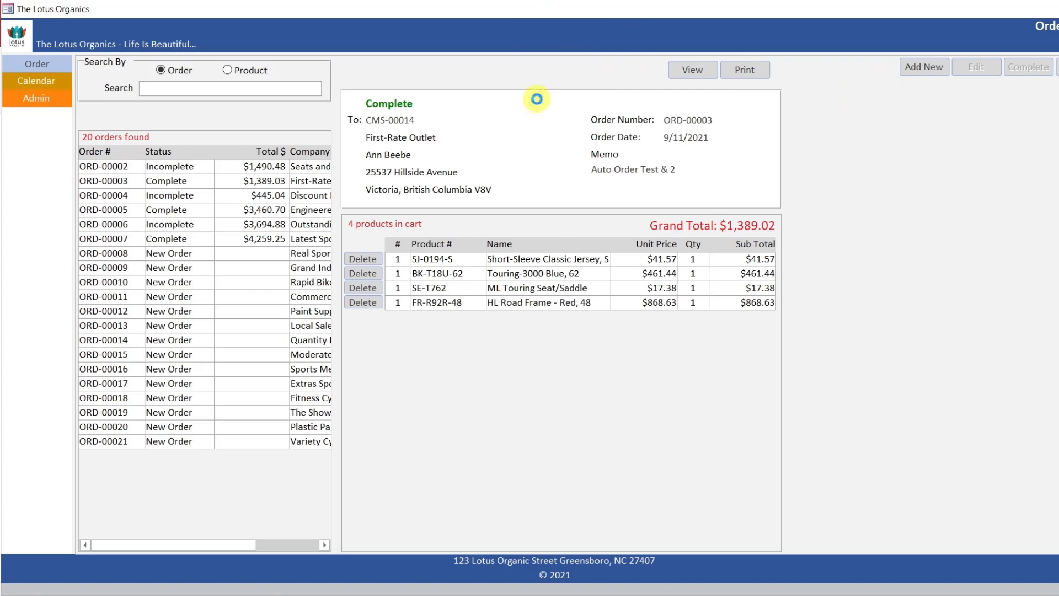
click(769, 117)
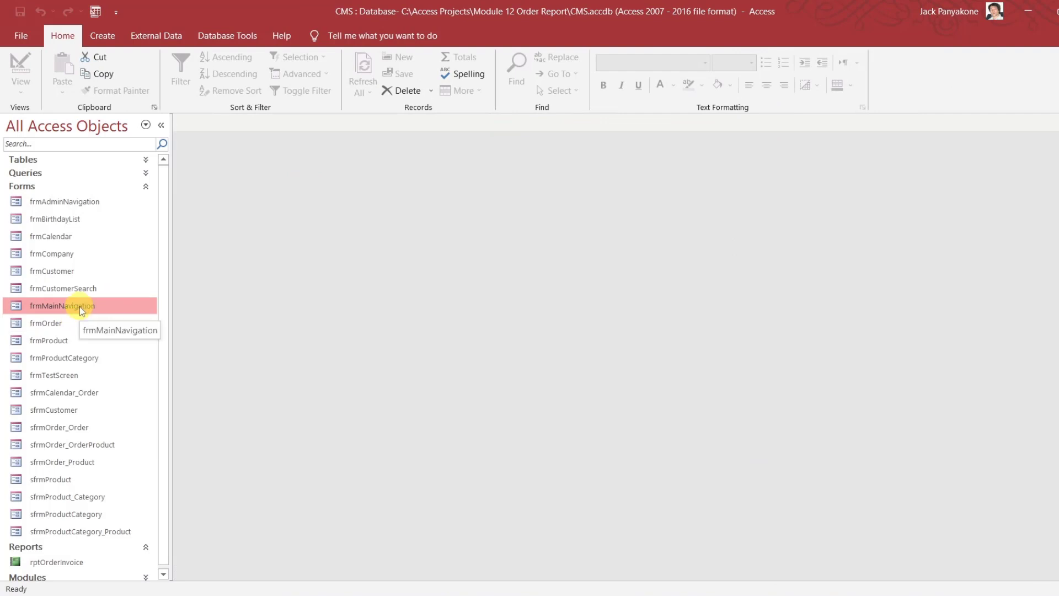
Anchor frmOrder's View and Print buttons to Top Left in Design View, and close the form
click(58, 326)
right_click(57, 326)
click(90, 369)
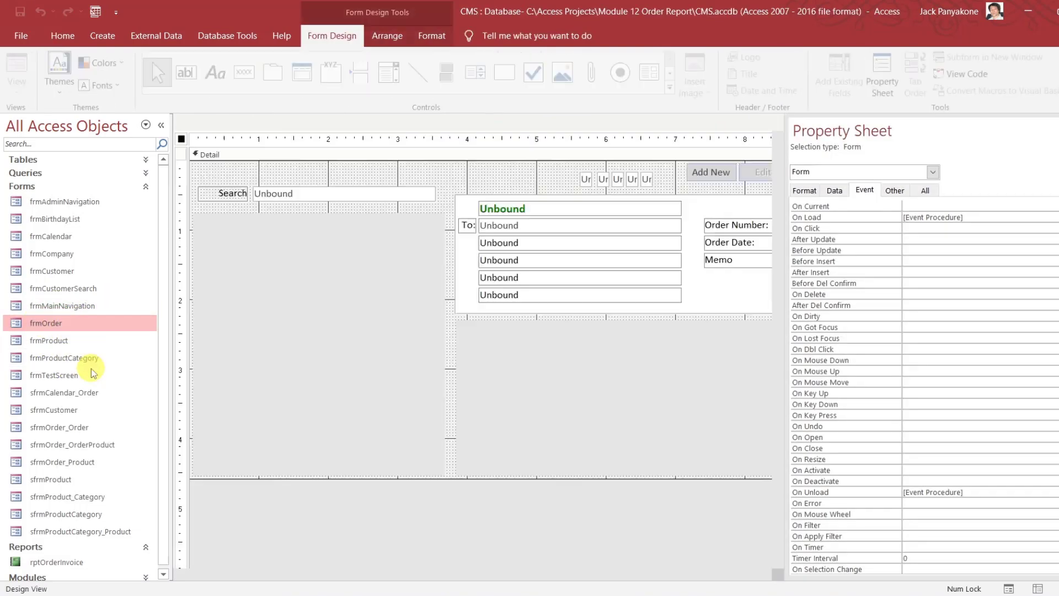
click(471, 178)
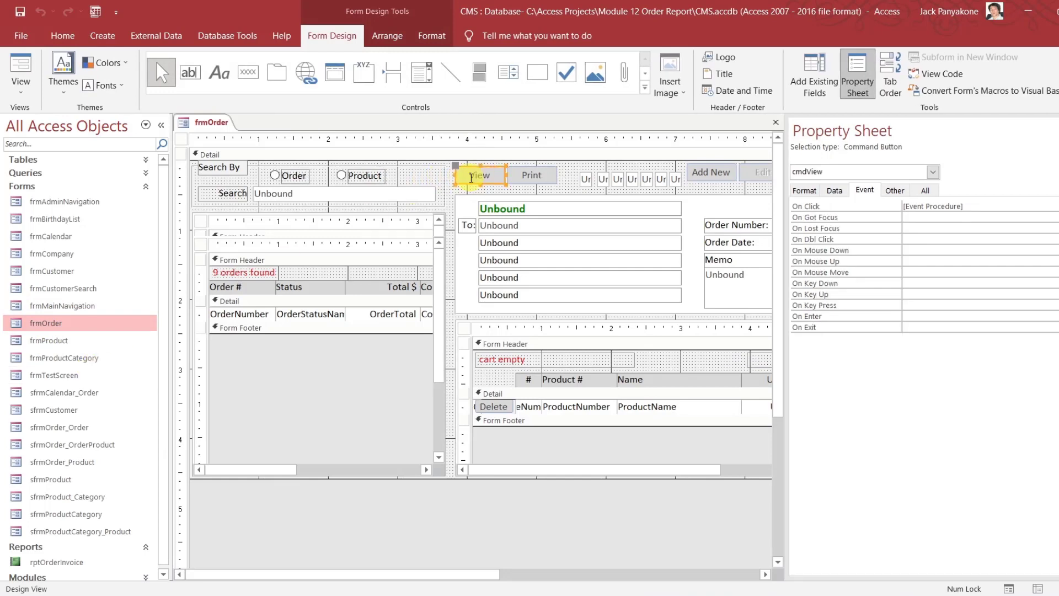
shift+click(532, 175)
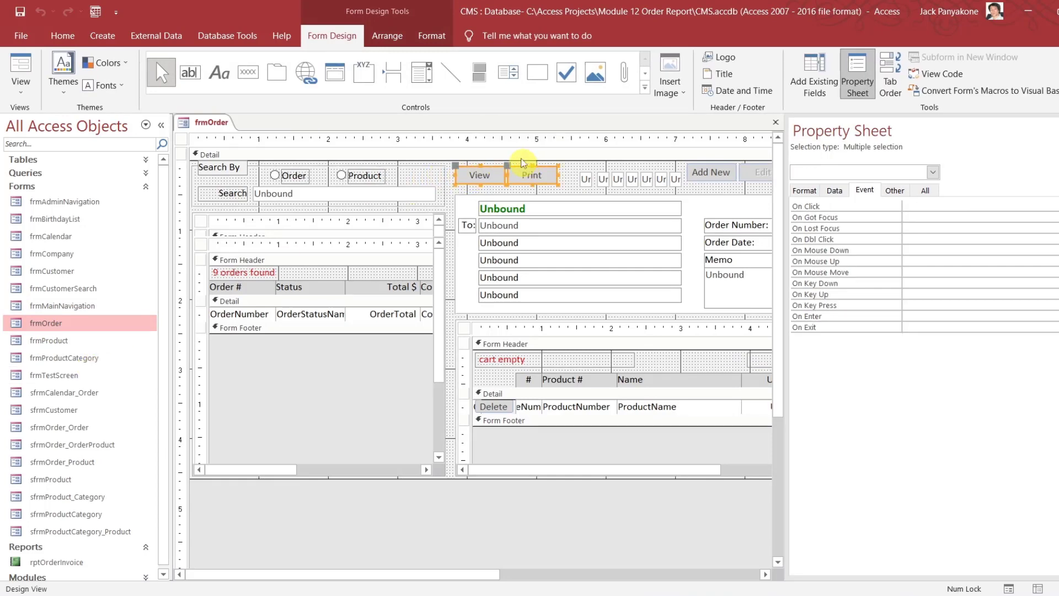
click(387, 36)
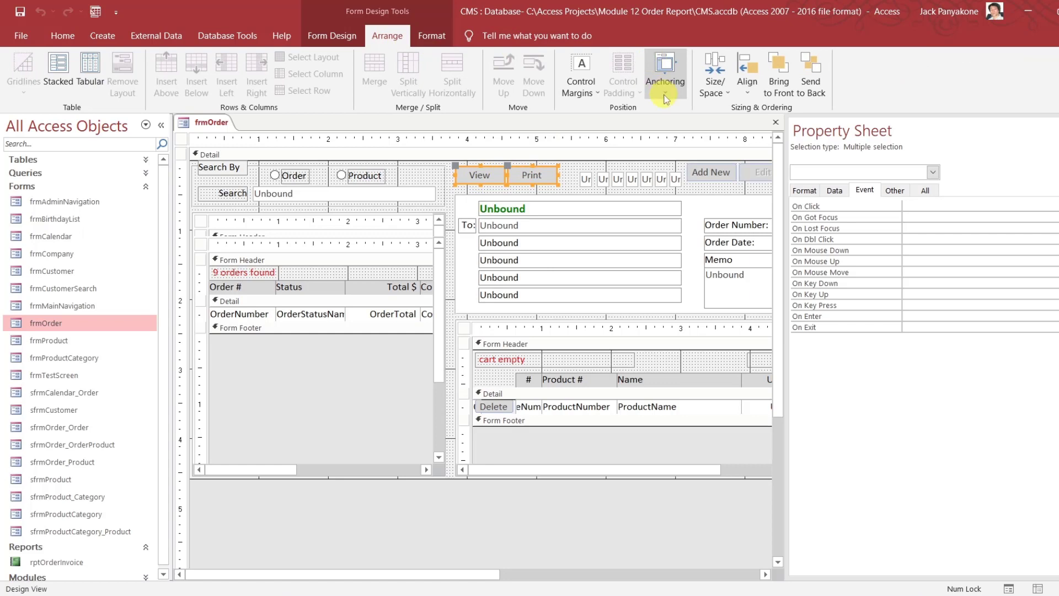
click(665, 94)
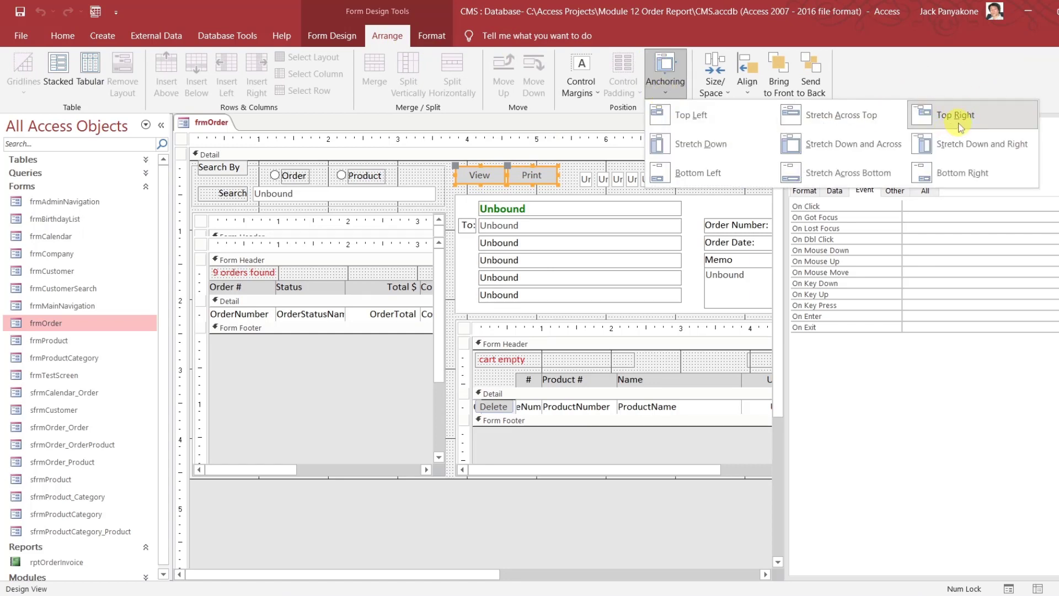
click(711, 115)
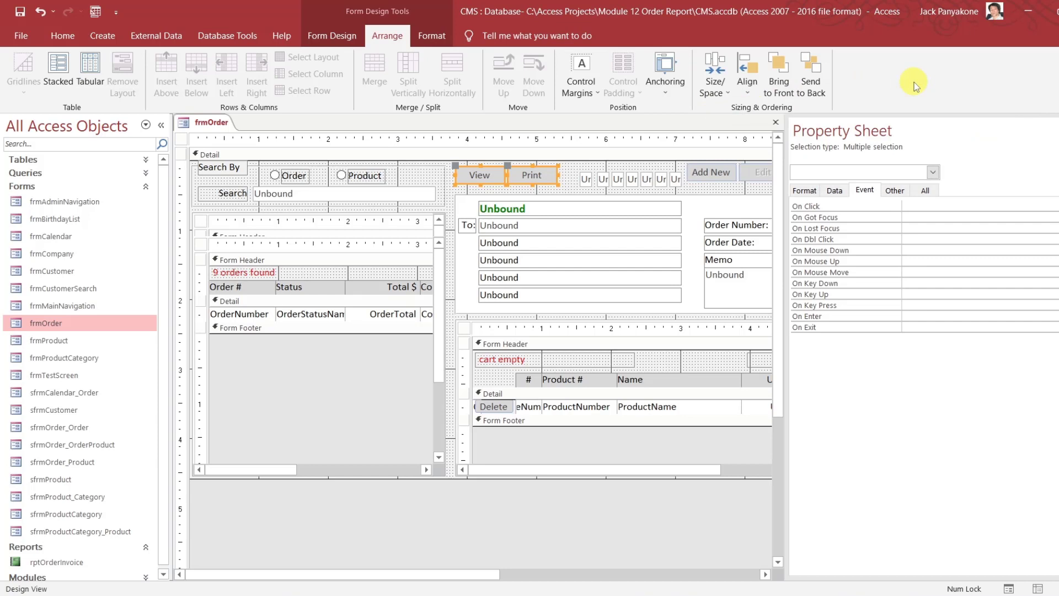
click(775, 122)
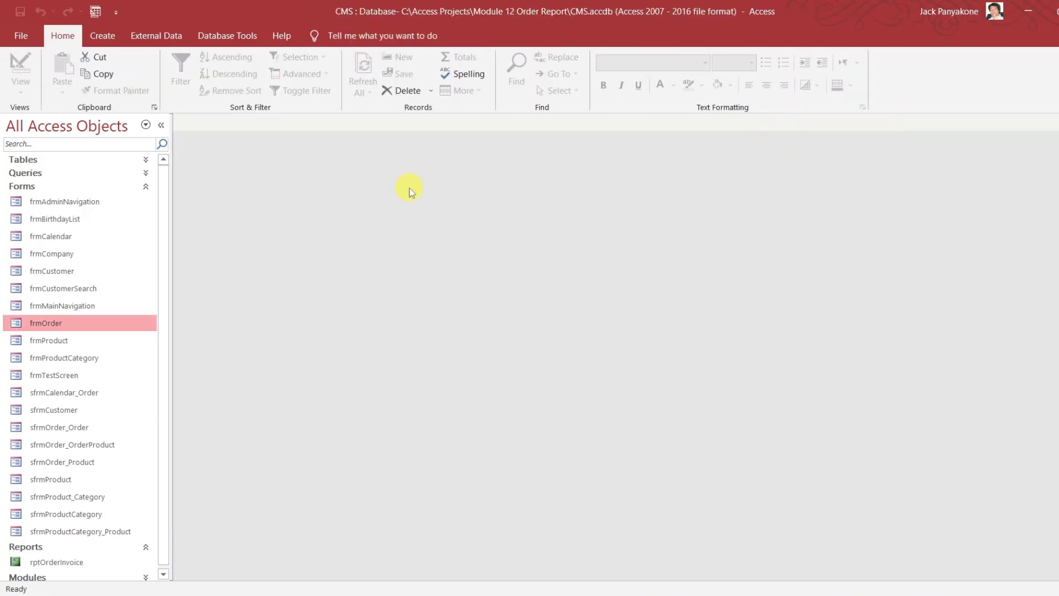
Display the completed First-Rate Outlet order in frmMainNavigation and try to preview its invoice
double_click(91, 304)
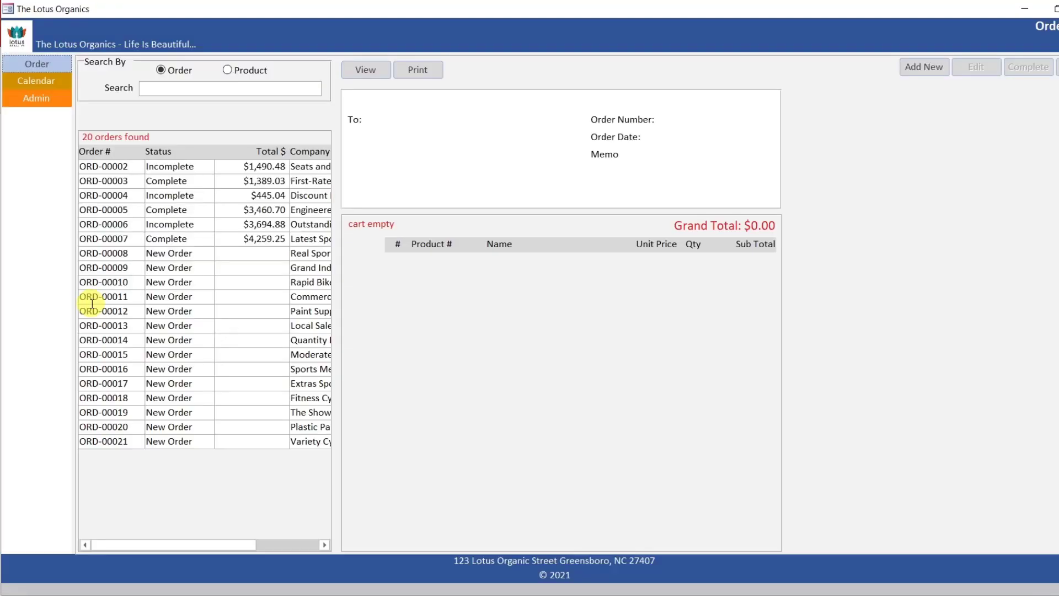
click(231, 182)
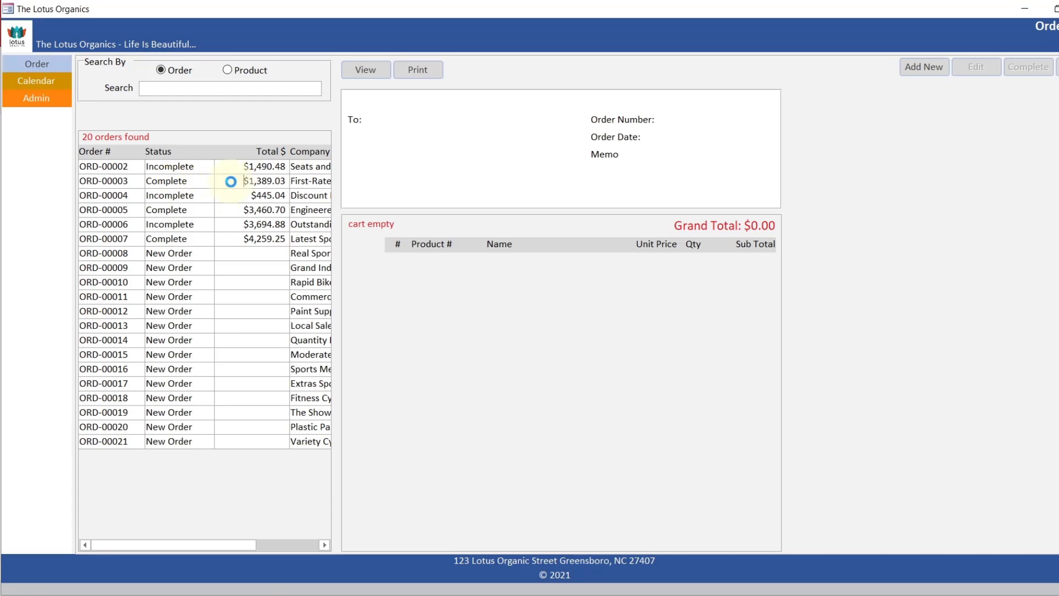
click(363, 70)
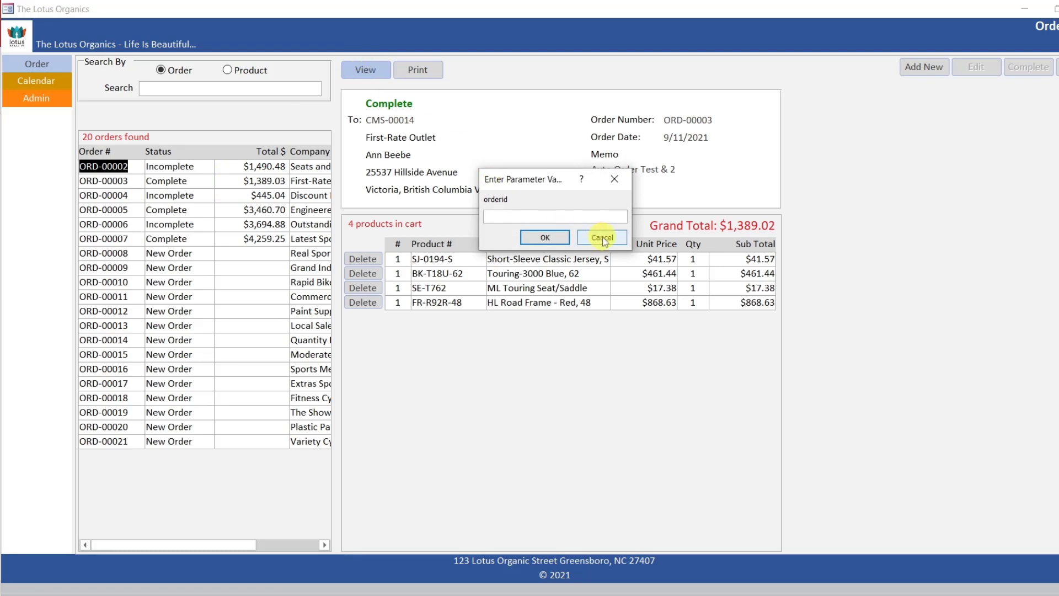
click(619, 180)
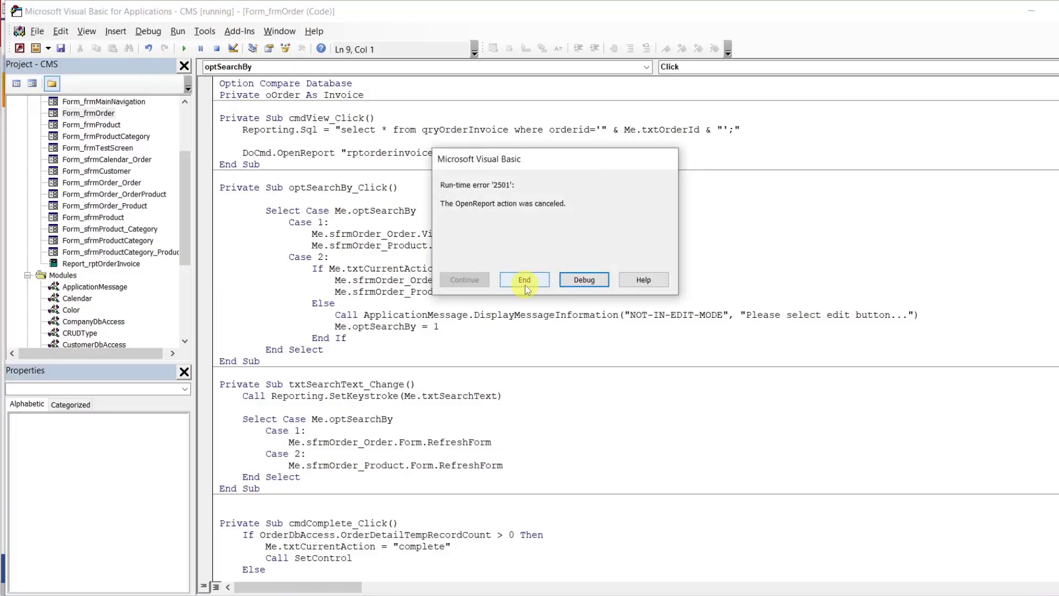
click(525, 281)
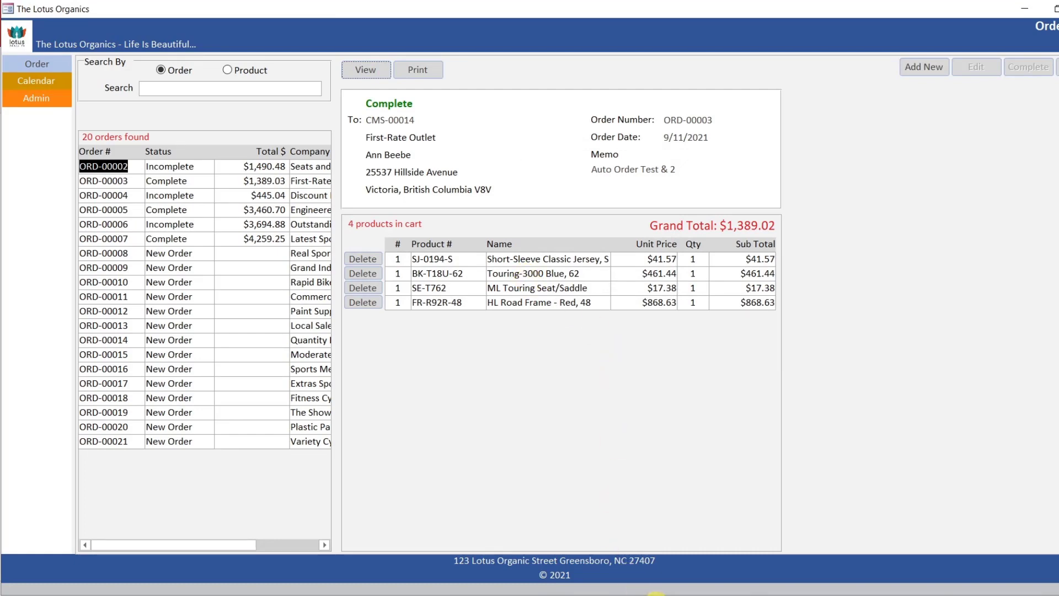
In frmOrder's cmdView_Click code, change the SQL filter field from orderid to ordernumber
mouse_move(656, 594)
click(701, 538)
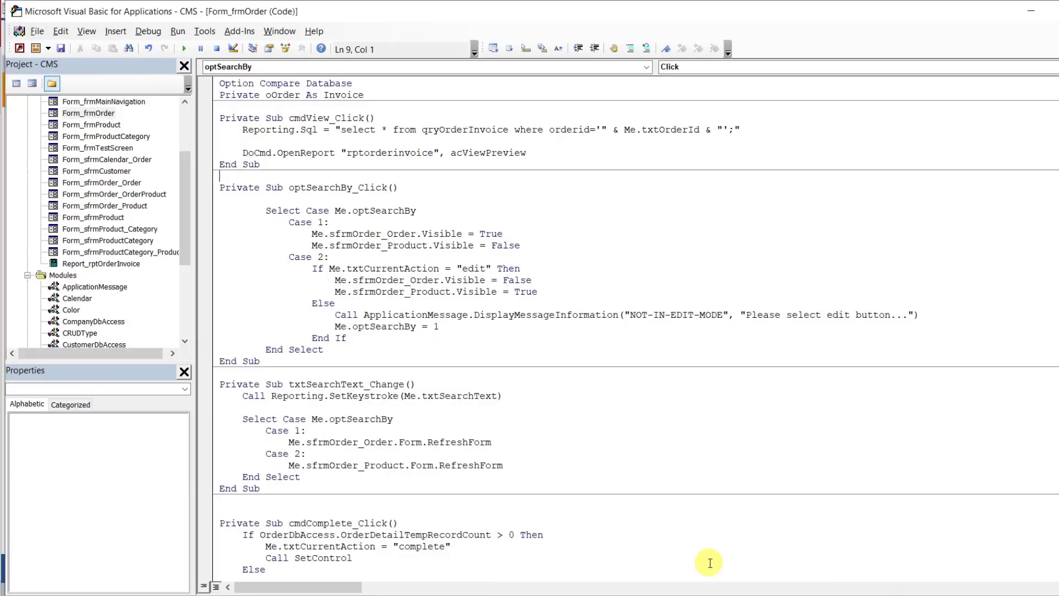
click(591, 130)
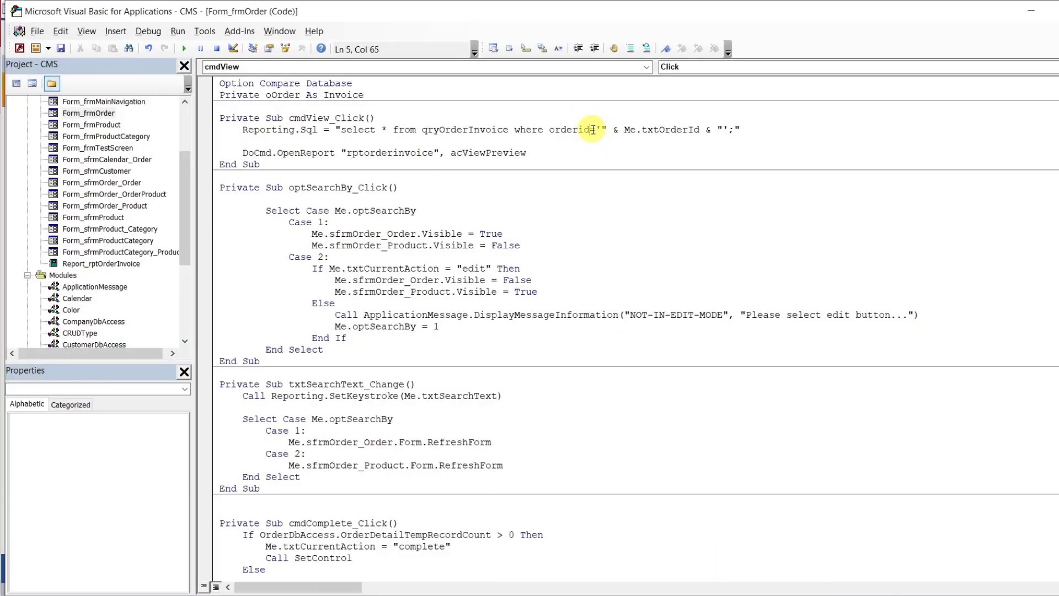
key(BackSpace)
key(BackSpace)
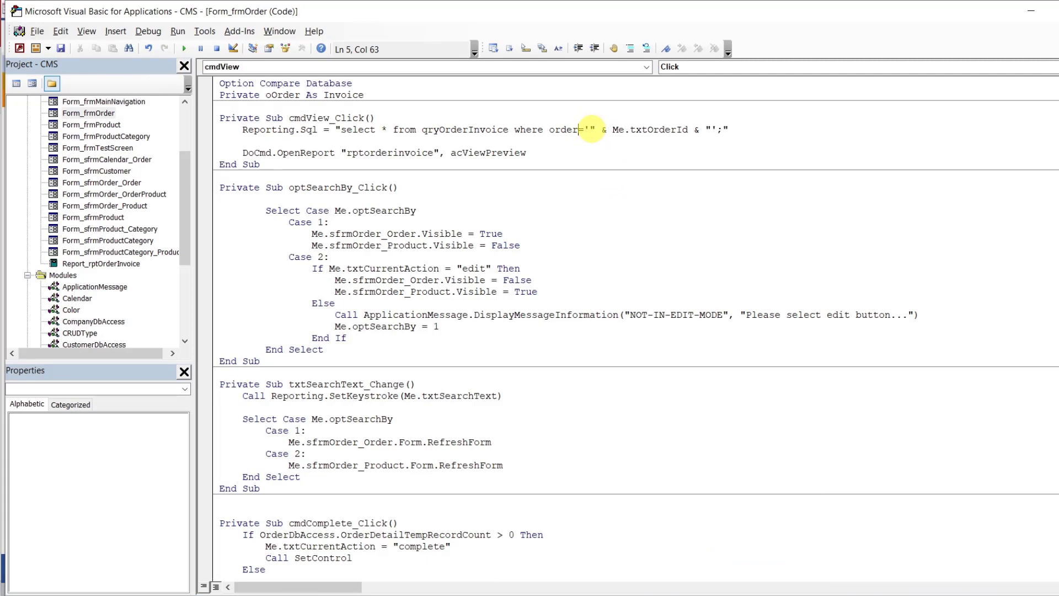
text(number)
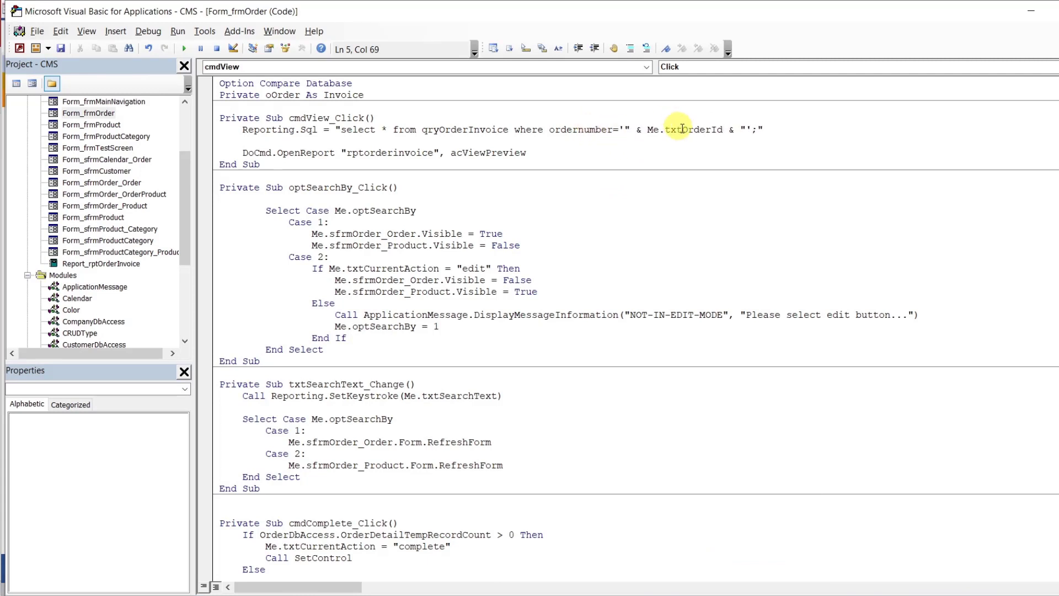
Make the cmdView_Click SQL filter take its value from Me.txtOrderNumber
double_click(683, 129)
key(BackSpace)
key(ctrl+space)
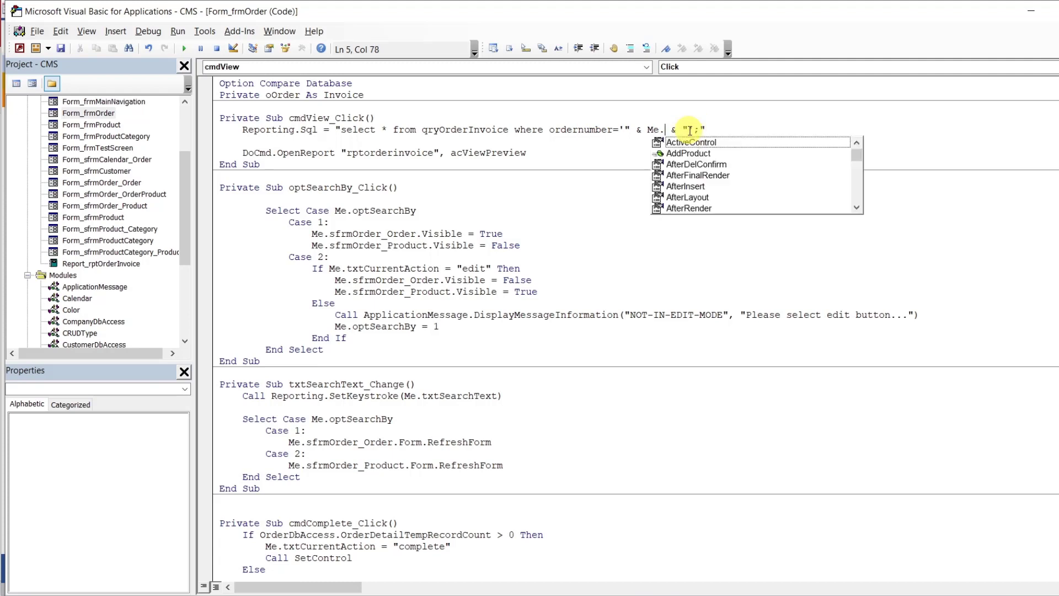
text(txto)
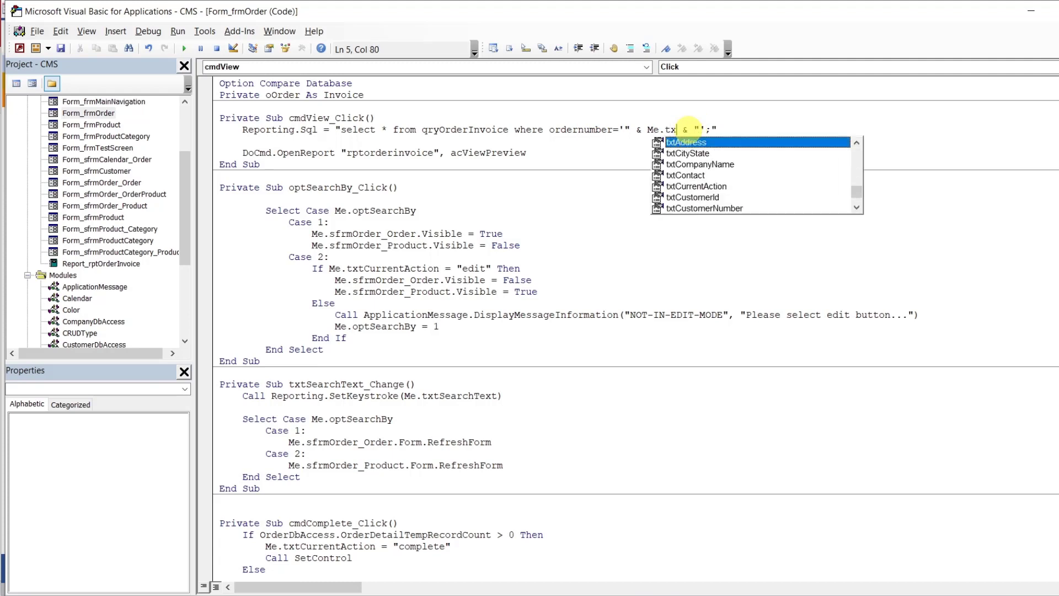
text(r)
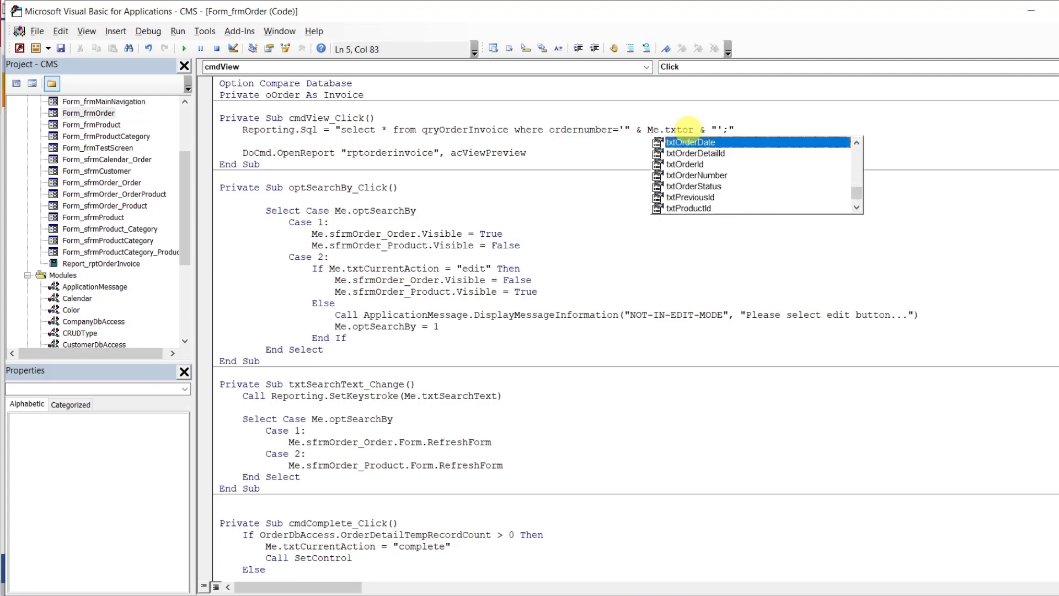
text(d)
key(Down)
key(Down)
key(Down)
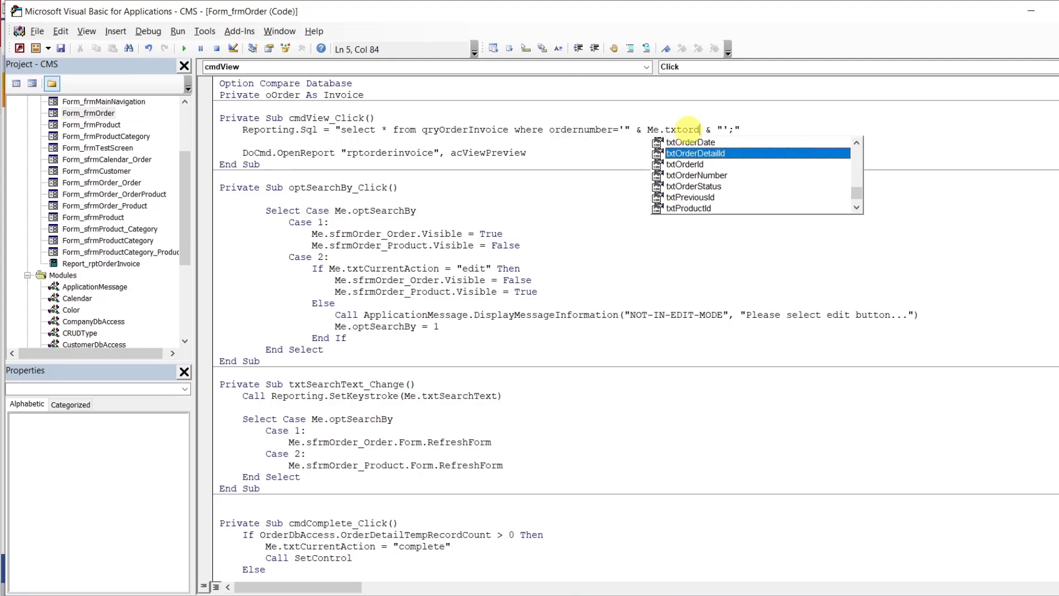
key(Tab)
click(680, 111)
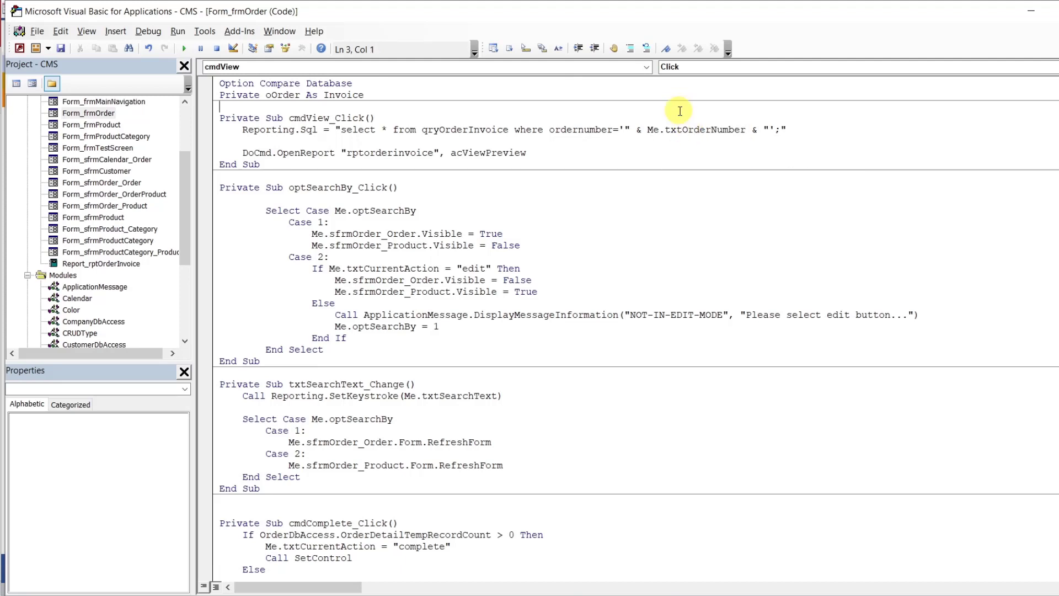
Return to the order form, preview the First-Rate Outlet invoice, and enlarge it in a maximized window
click(603, 561)
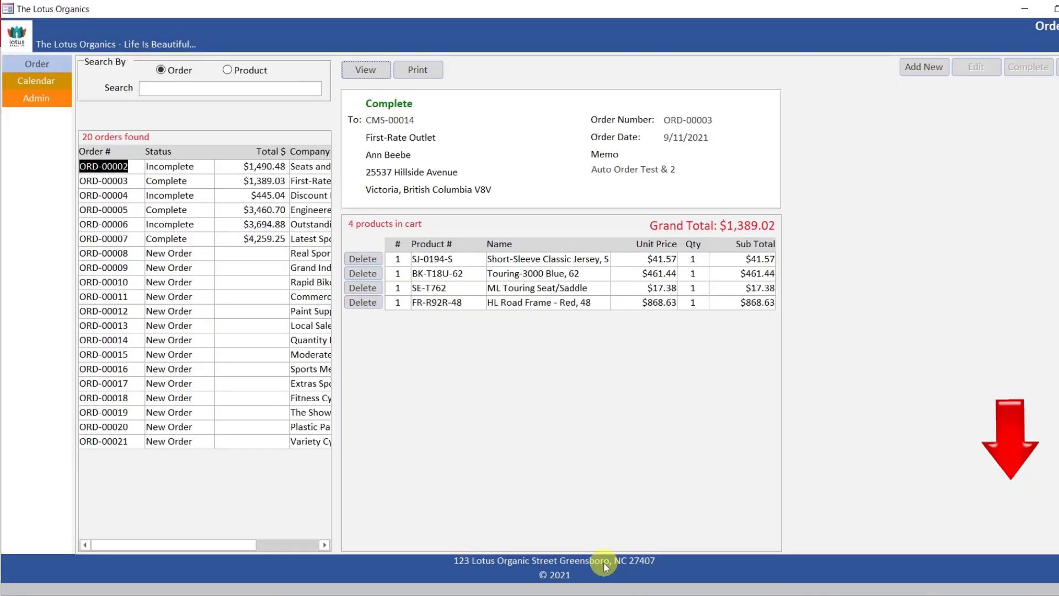
click(377, 70)
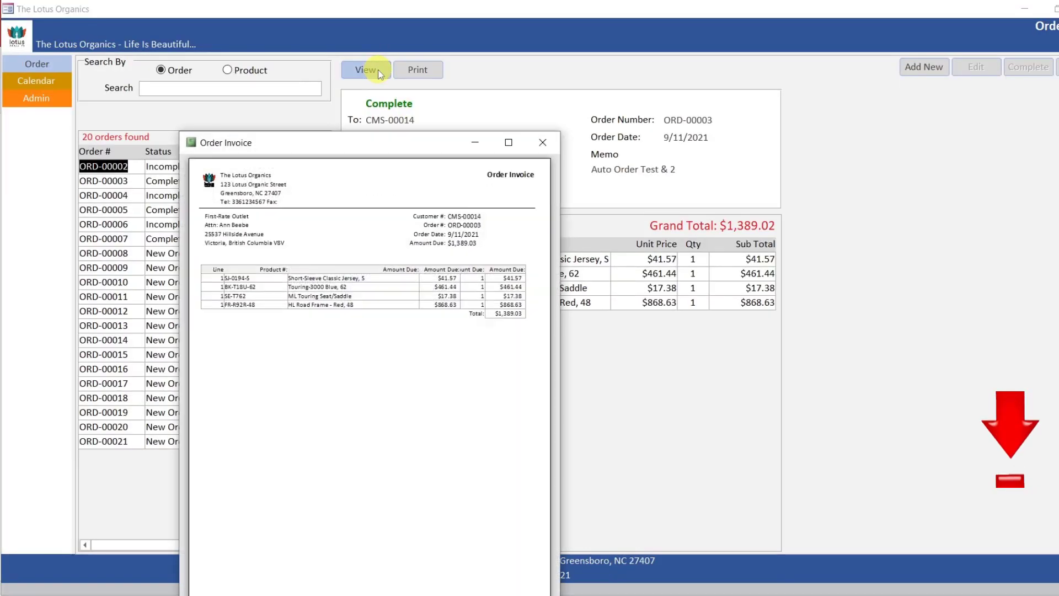
drag(376, 141, 510, 56)
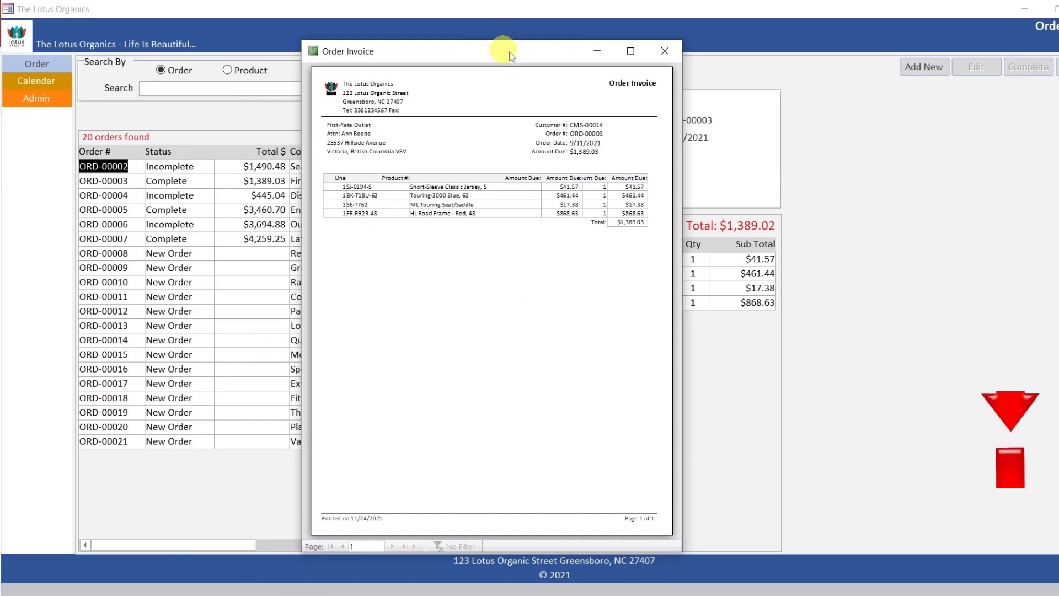
click(632, 53)
click(545, 118)
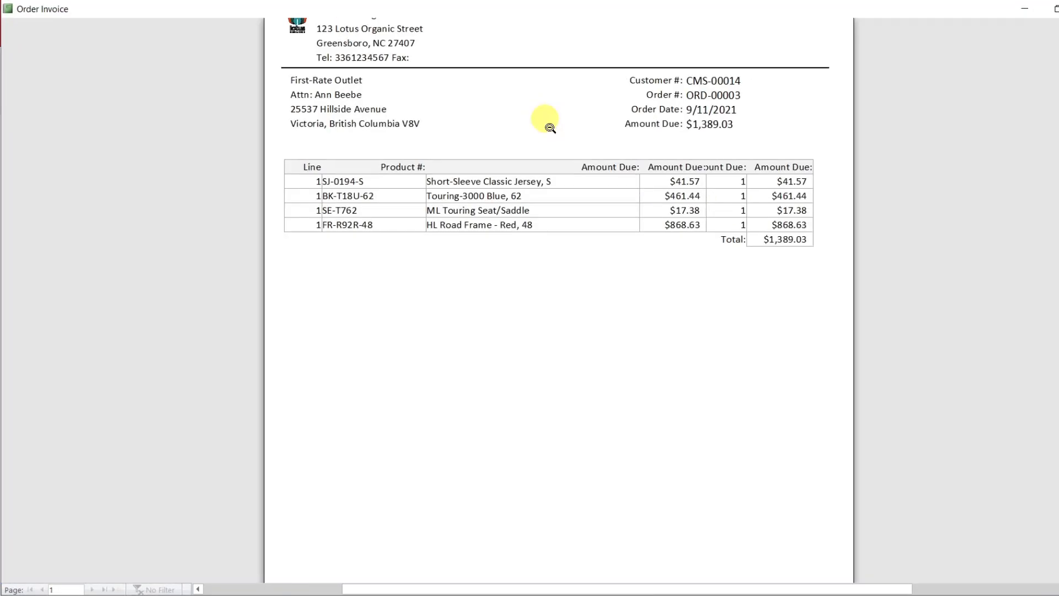
Examine the Order Invoice preview from header to page footer, and close it
scroll(559, 298, up, 3)
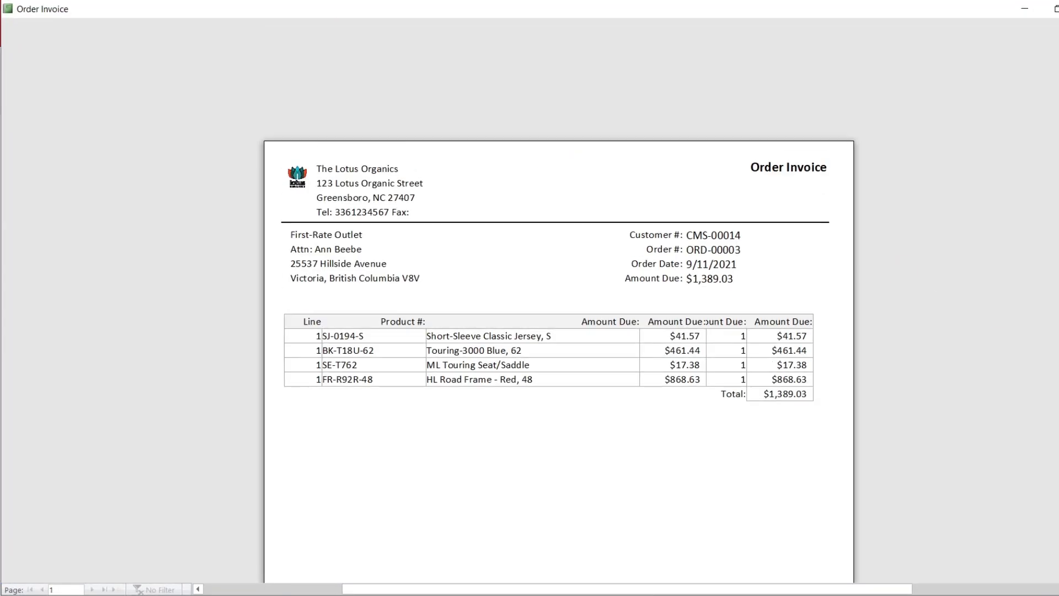
scroll(558, 298, down, 7)
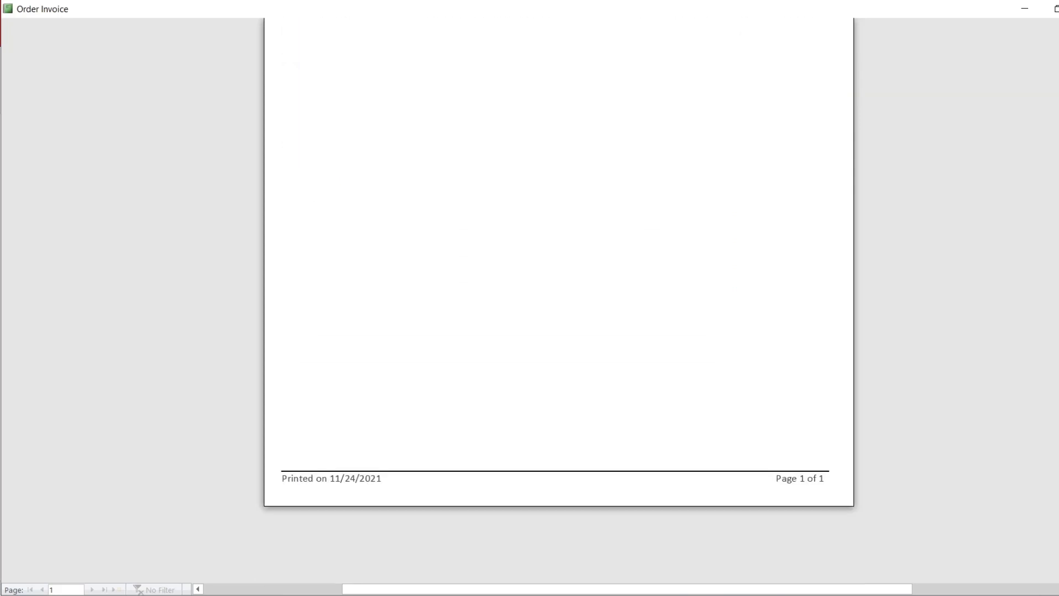
scroll(559, 298, up, 8)
scroll(559, 298, down, 3)
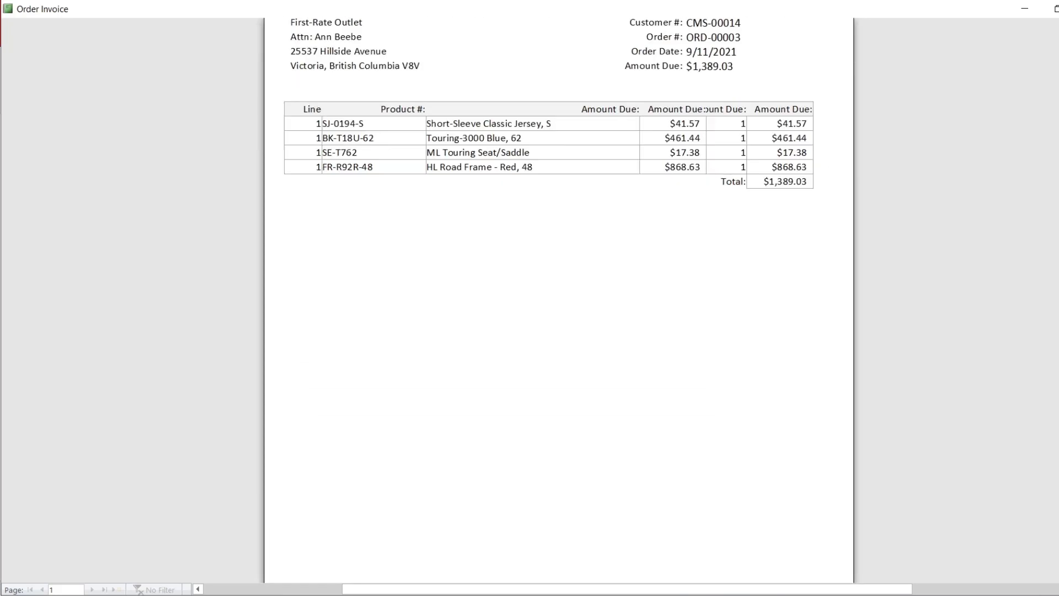
scroll(558, 298, down, 4)
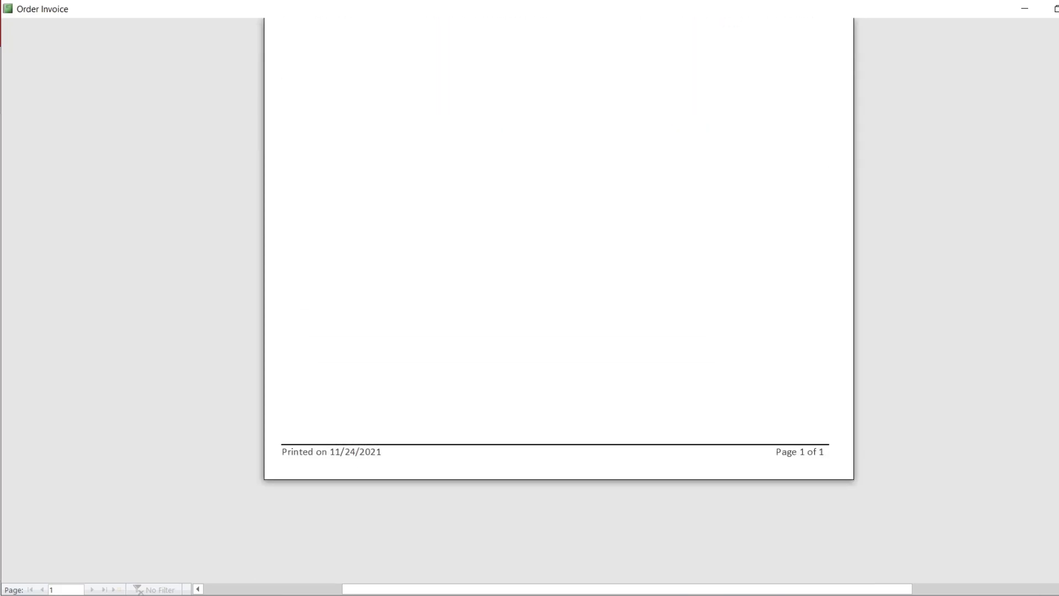
scroll(559, 298, up, 8)
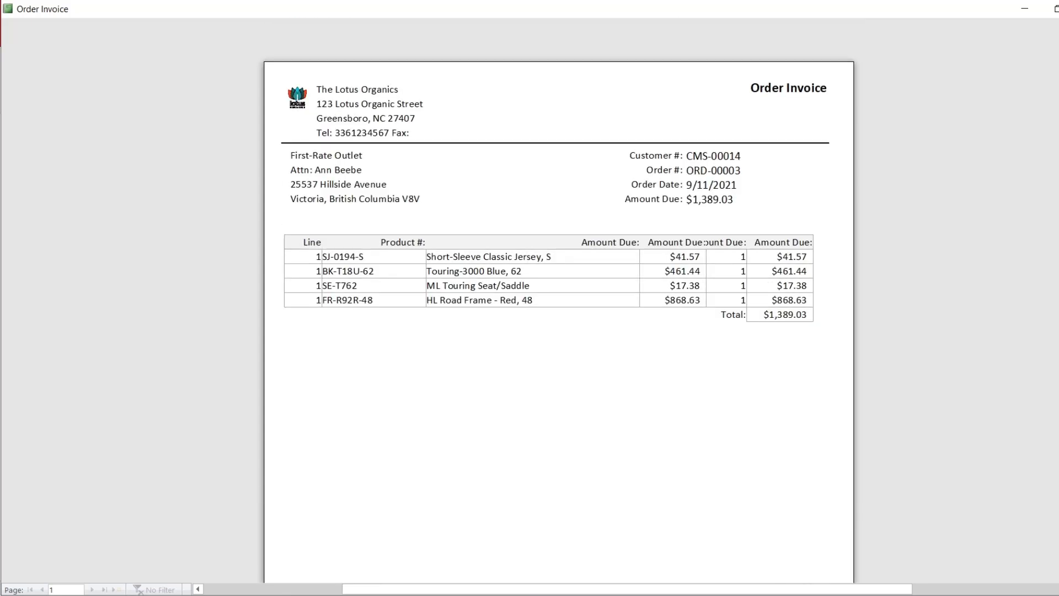
click(1053, 7)
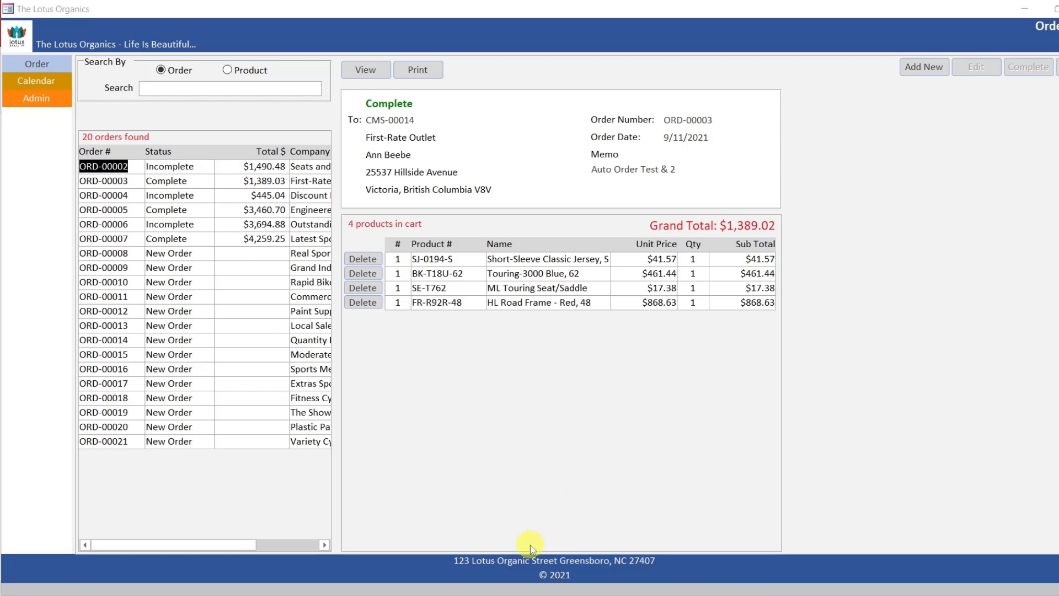
Check the contents of the Module 12 Order Report folder in File Explorer, and close the running main navigation form in Access
click(414, 595)
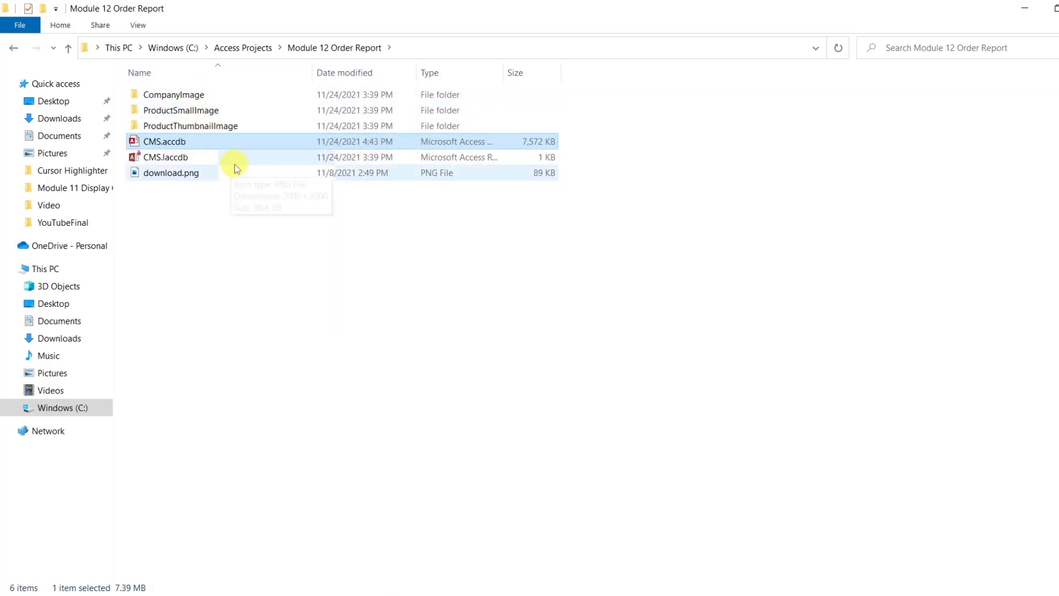
click(249, 282)
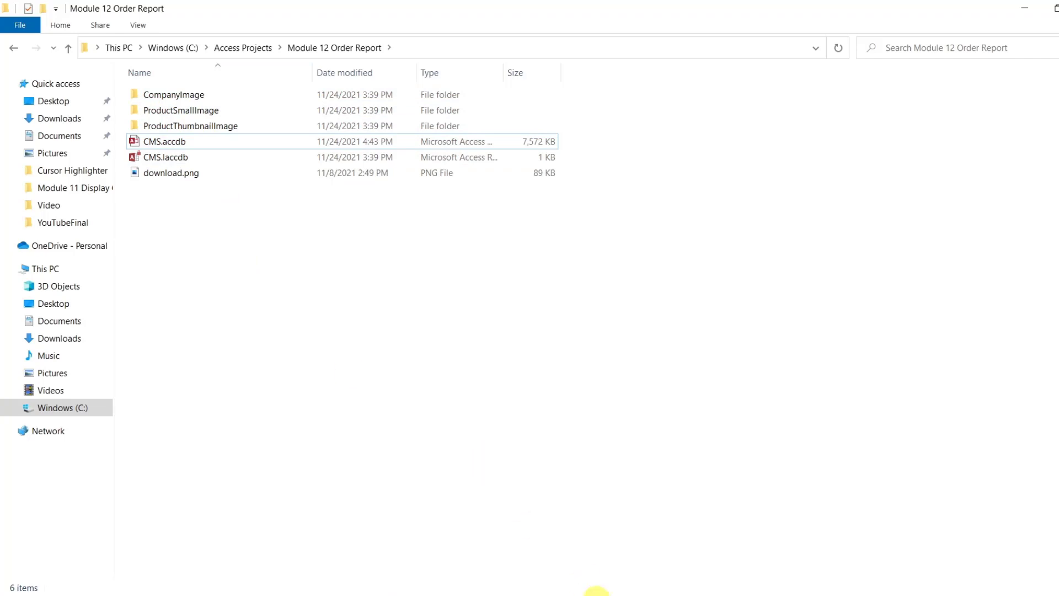
mouse_move(664, 594)
click(706, 560)
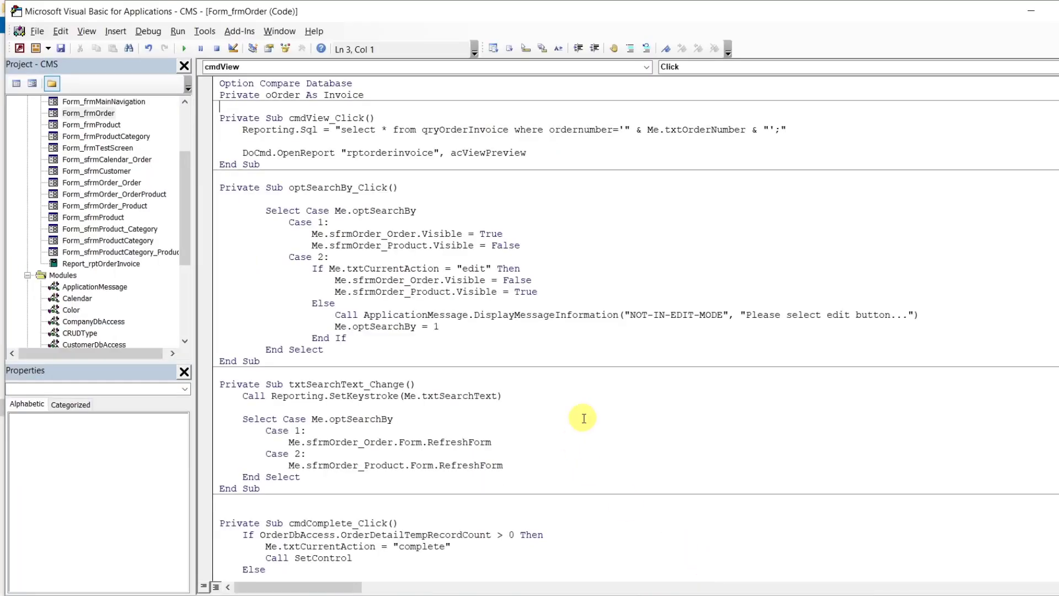
mouse_move(665, 585)
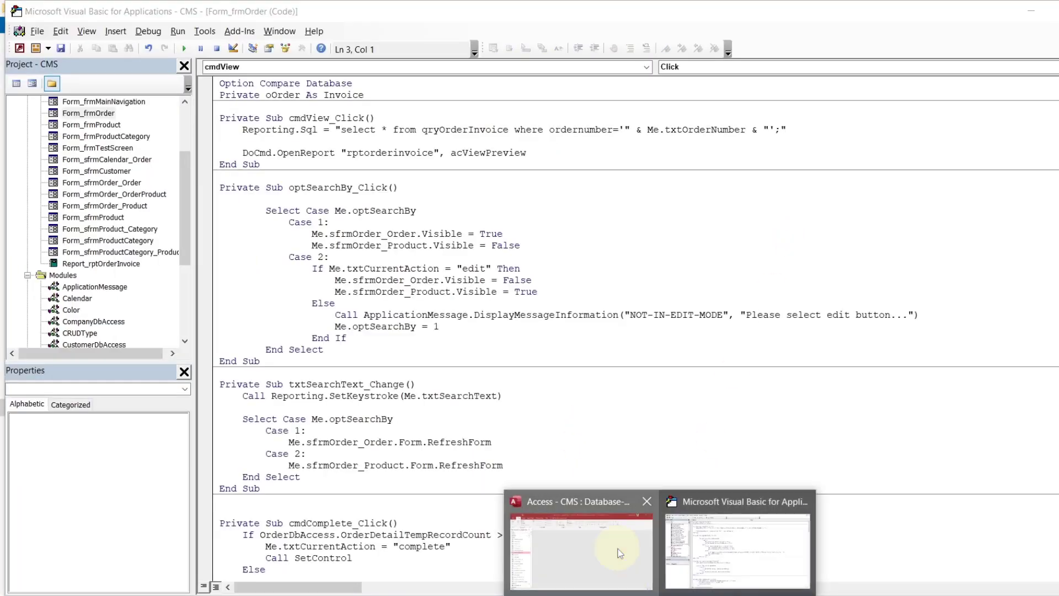
click(621, 552)
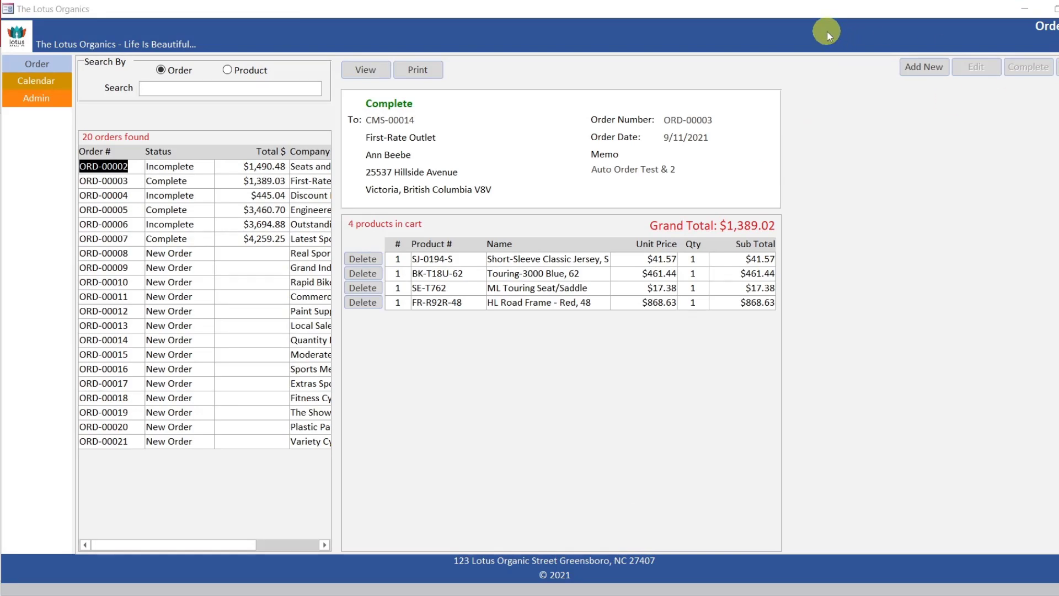
click(1058, 9)
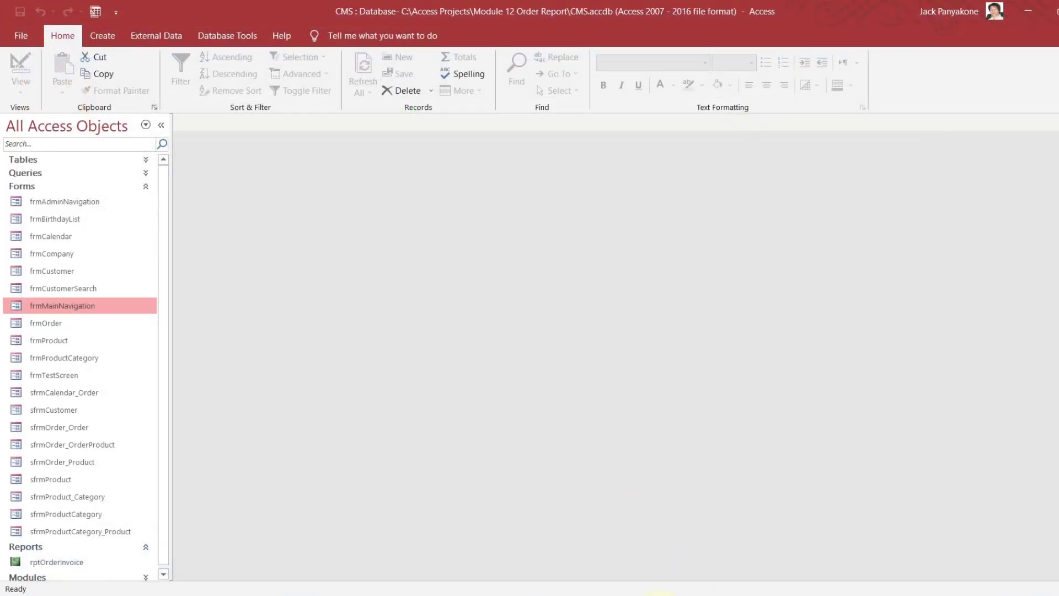
In the VBA project's FolderName module, change the PdfReport constant's string value to "InvoiceReport"
mouse_move(660, 594)
click(692, 574)
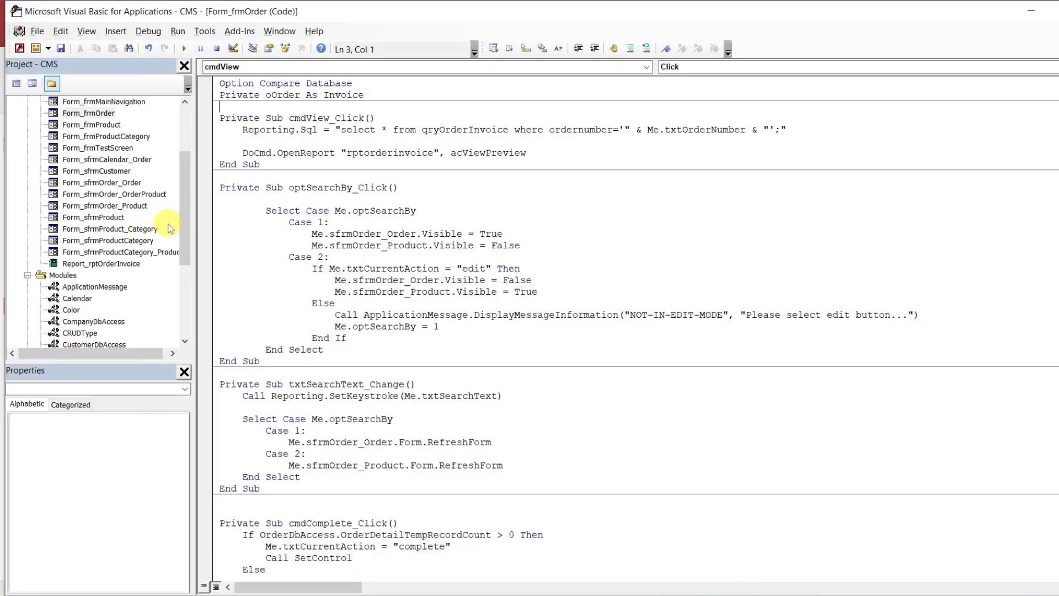
scroll(185, 236, down, 4)
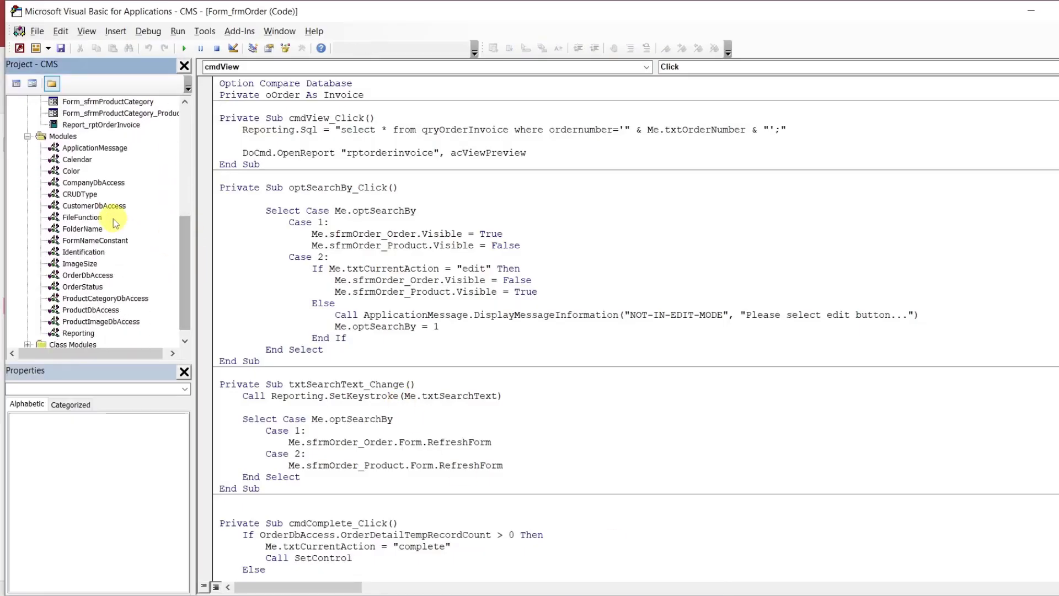
double_click(91, 232)
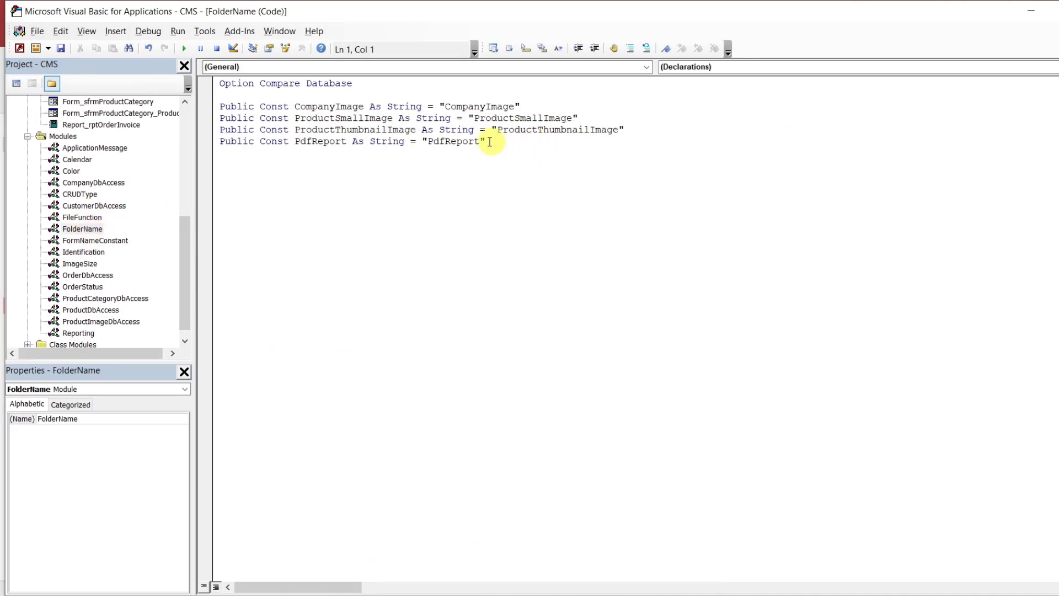
click(446, 142)
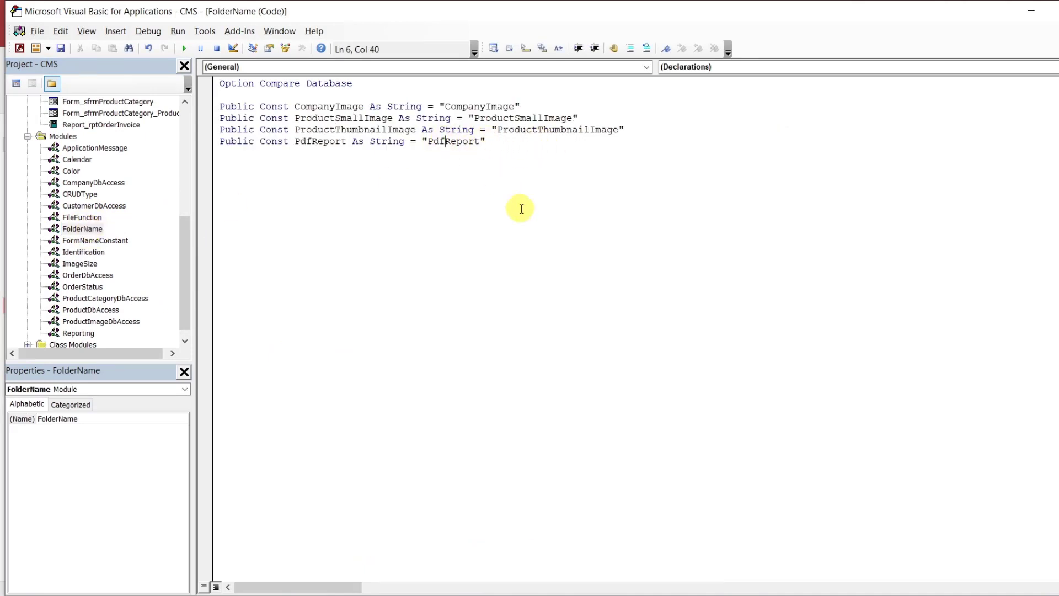
key(BackSpace)
key(BackSpace)
key(BackSpace)
text(Invoice)
Rename the PdfReport constant itself to InvoiceReport, matching its string value
double_click(475, 143)
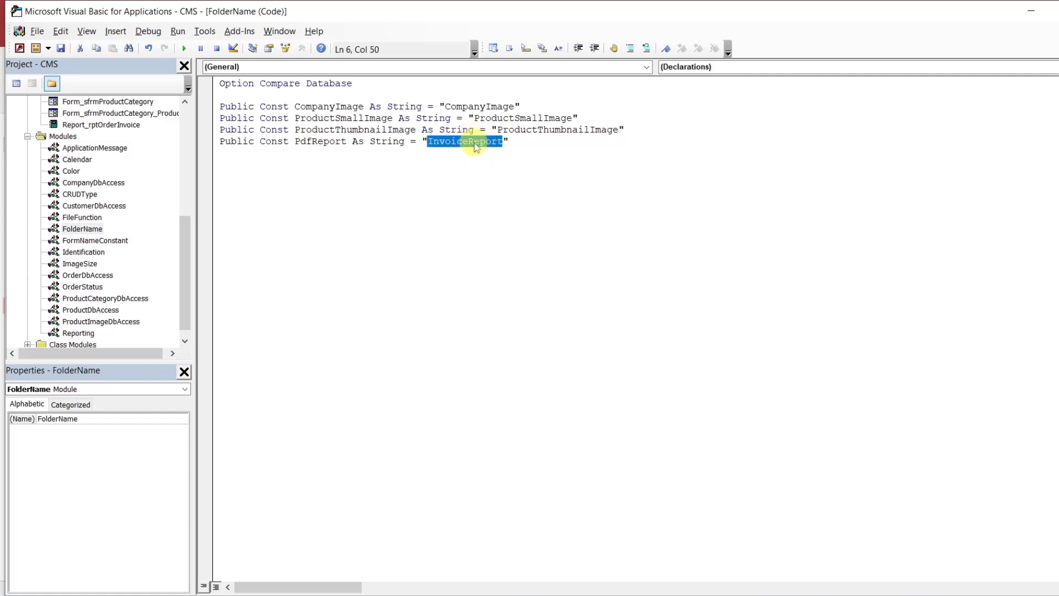
key(ctrl+c)
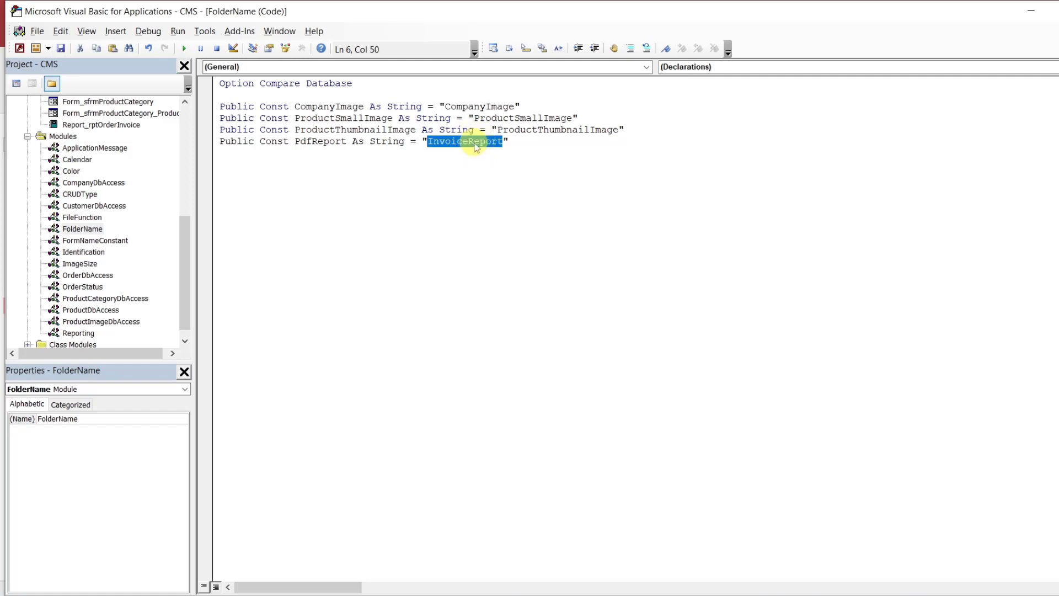
double_click(322, 143)
key(ctrl+v)
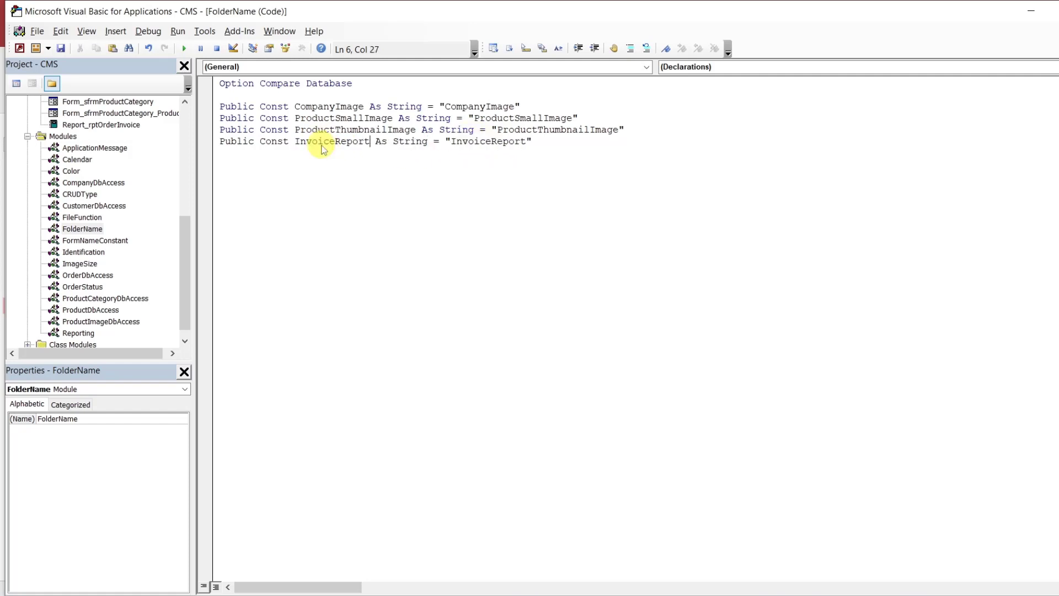
click(366, 207)
In frmMainNavigation's ValidateFolderDirectory code, duplicate the two-line ProductThumbnailImage folder check below the original, separated by a blank line
drag(184, 247, 187, 168)
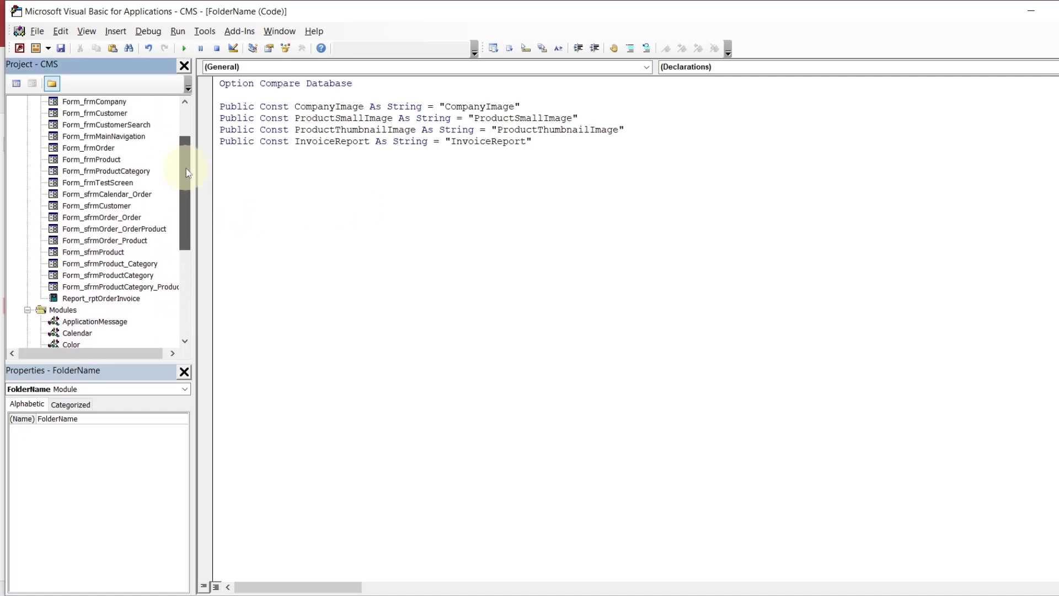
double_click(110, 136)
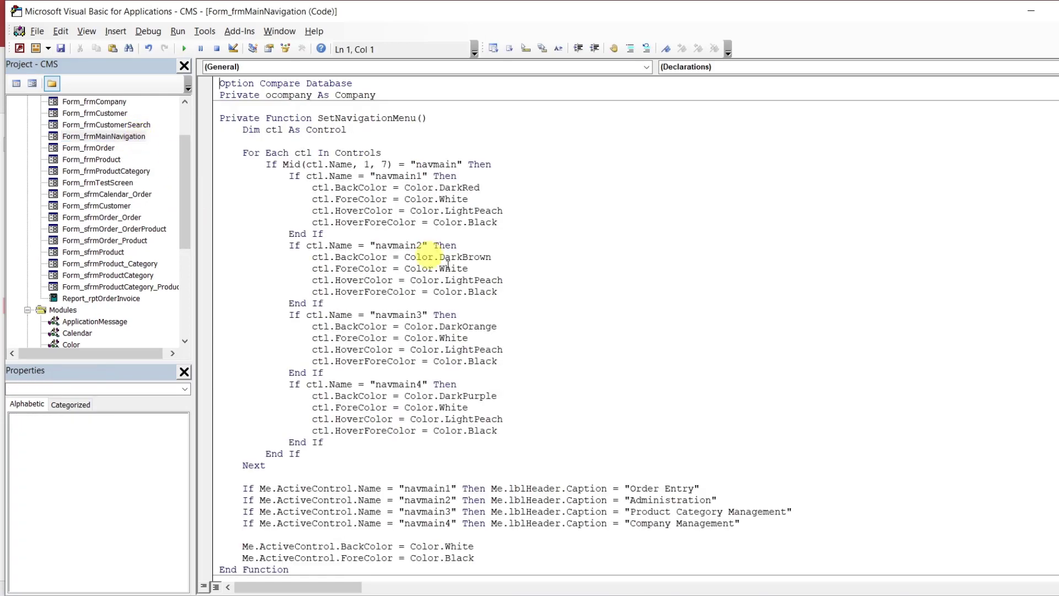
scroll(888, 414, down, 12)
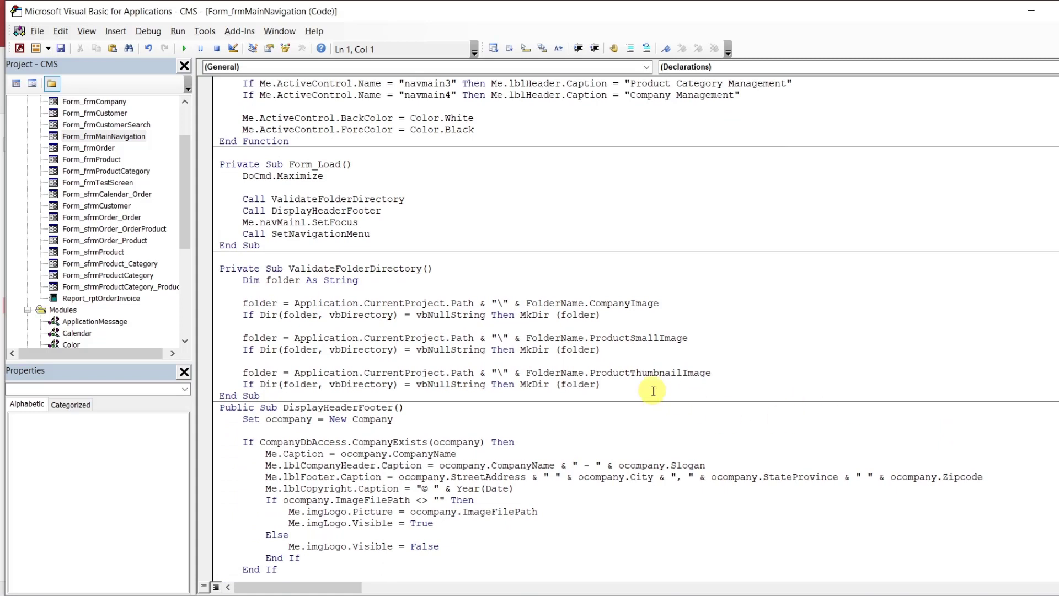
drag(602, 385, 243, 374)
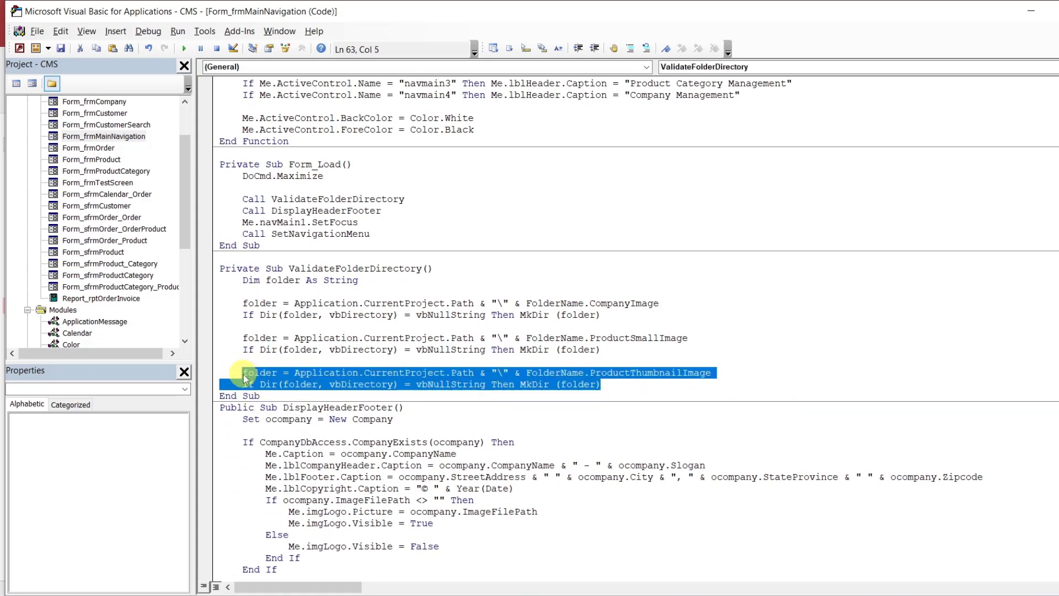
key(ctrl+c)
key(Right)
key(Return)
key(Return)
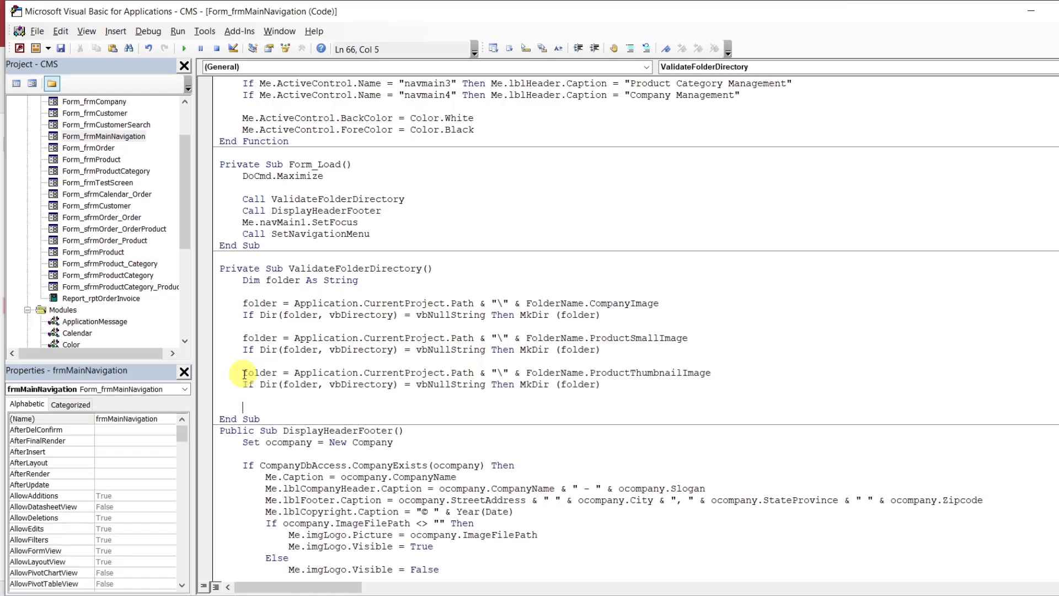
key(ctrl+v)
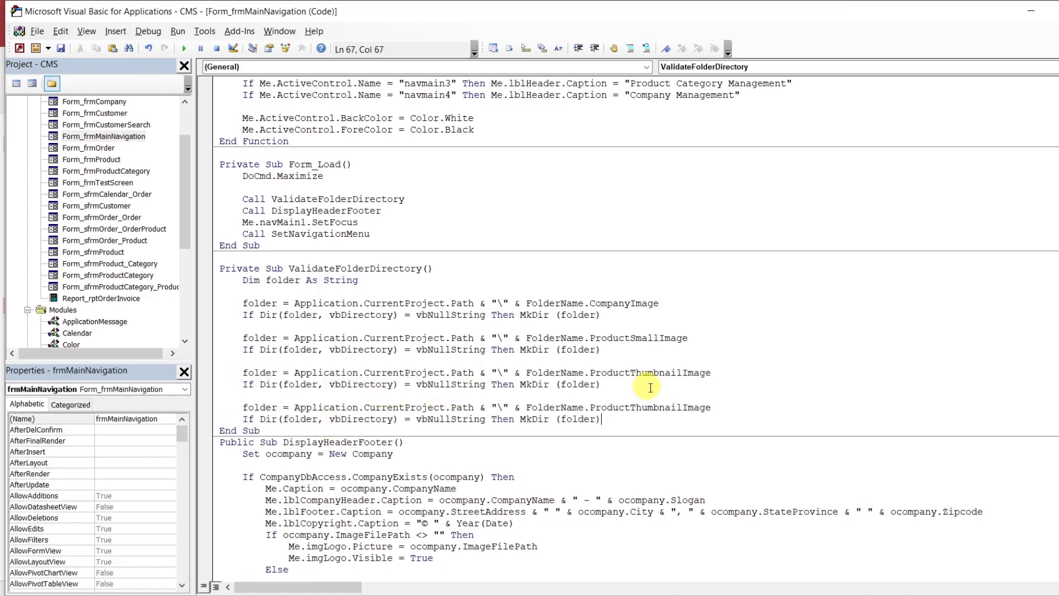
Make the duplicated folder check in ValidateFolderDirectory use FolderName.InvoiceReport
double_click(663, 404)
key(BackSpace)
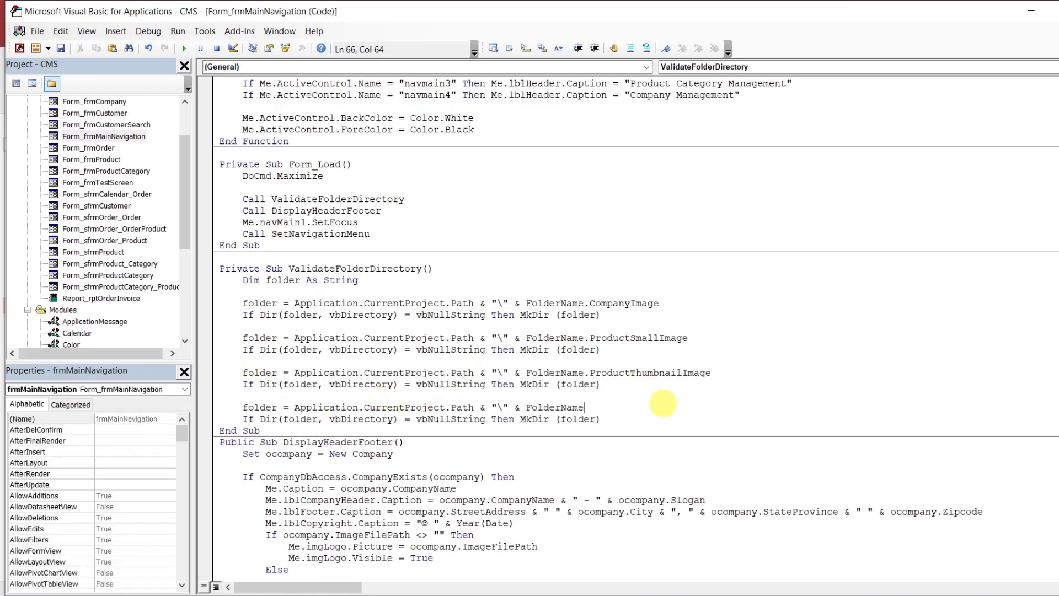
key(ctrl+space)
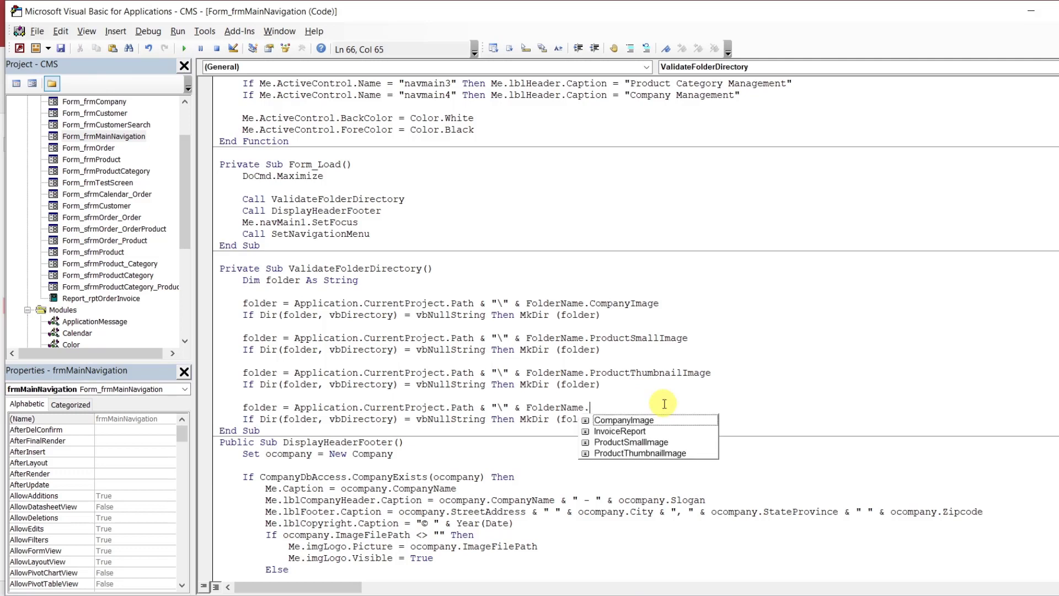
text(In)
key(Tab)
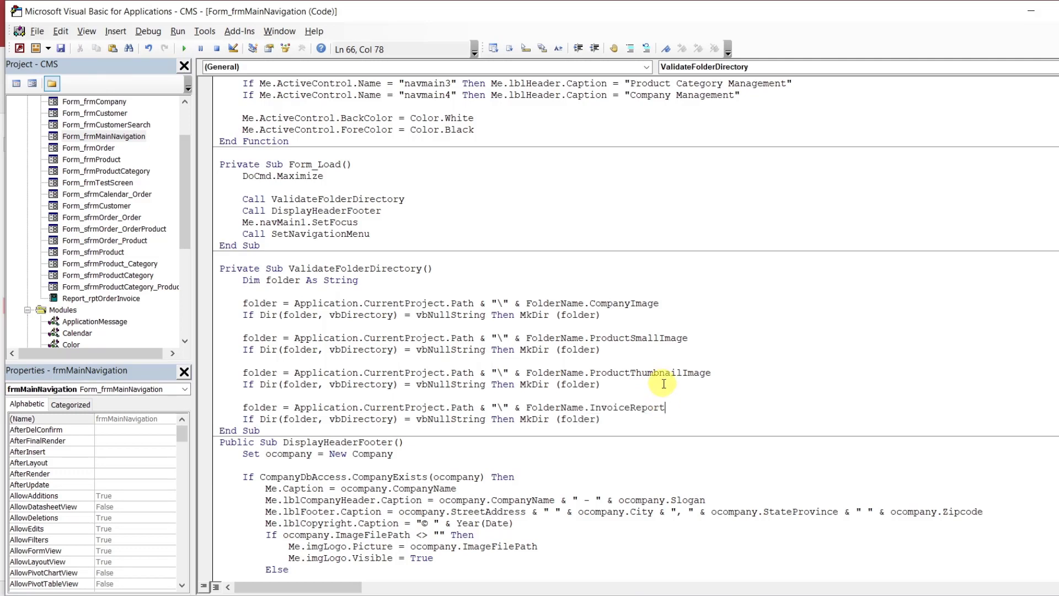
click(663, 384)
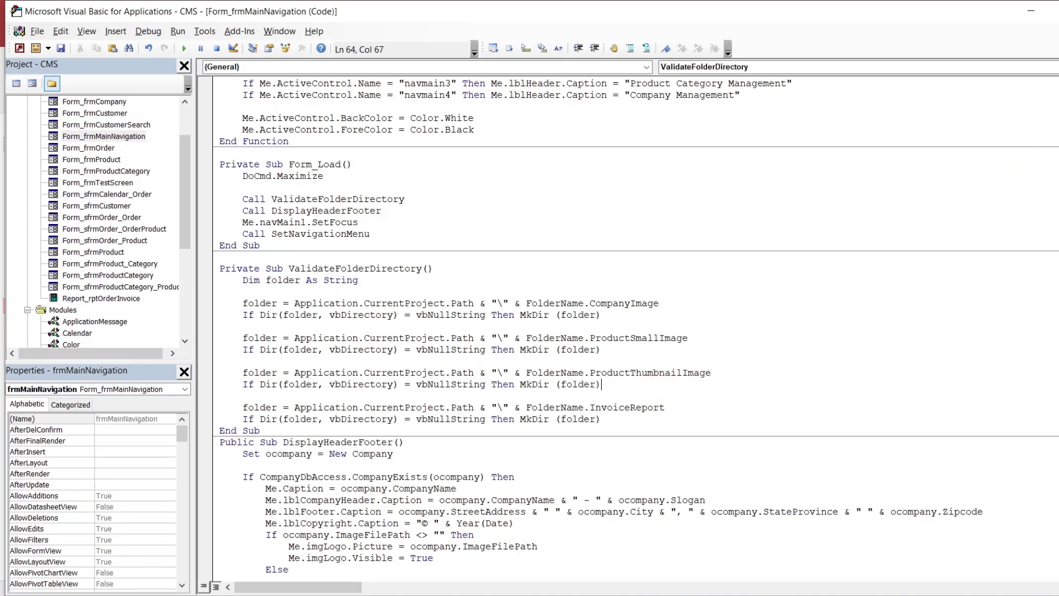
Close the frmMainNavigation and FolderName code windows, and close the frmMainNavigation form design in Access
click(1058, 31)
click(1058, 31)
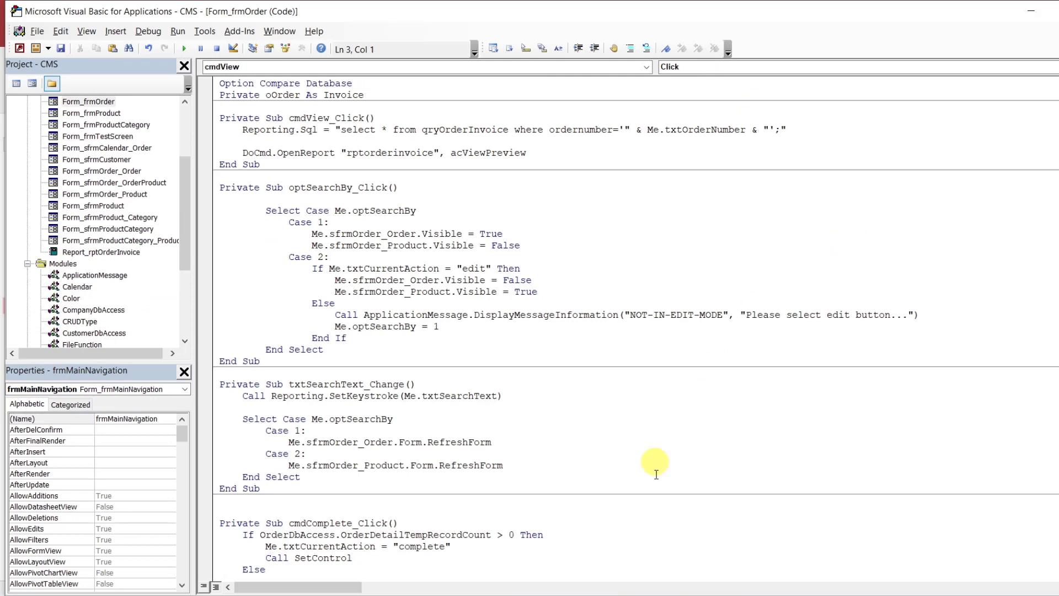
click(662, 595)
click(611, 558)
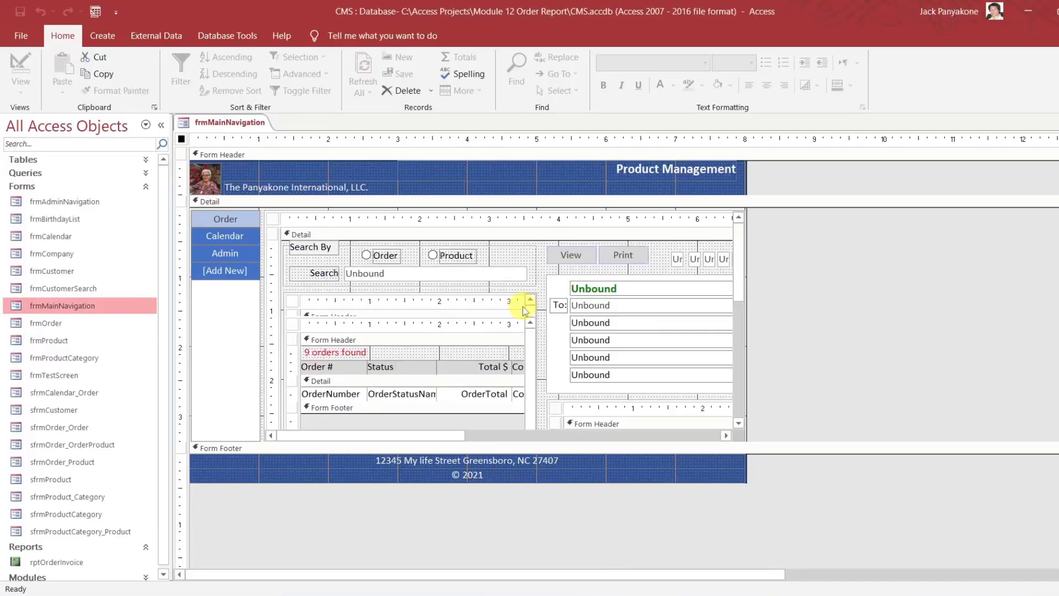
click(1058, 123)
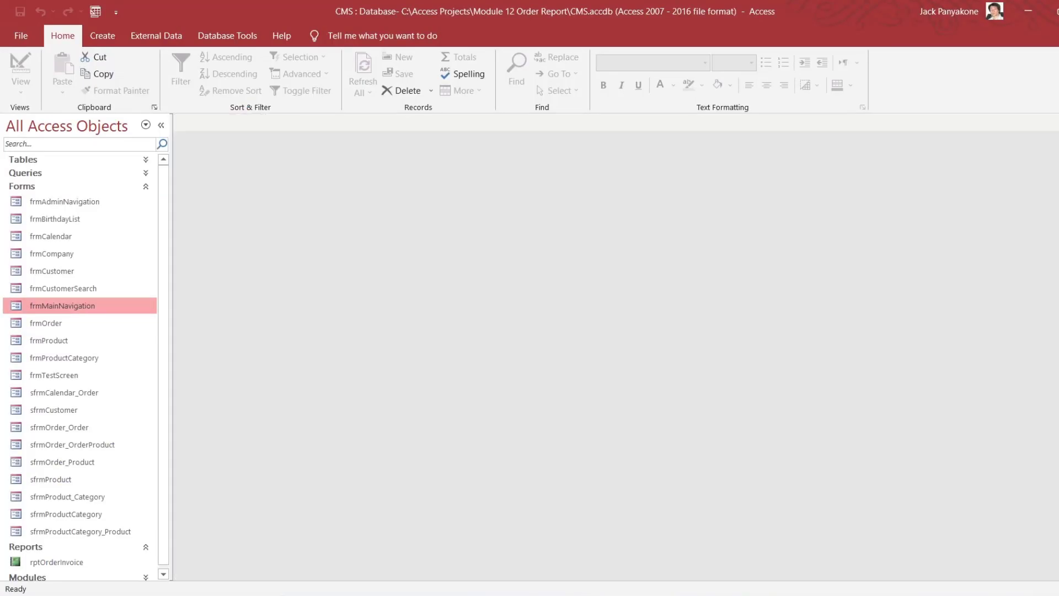
Open frmOrder in Design View and create a Click event procedure for the Print button, cmdPrint
right_click(55, 324)
click(103, 368)
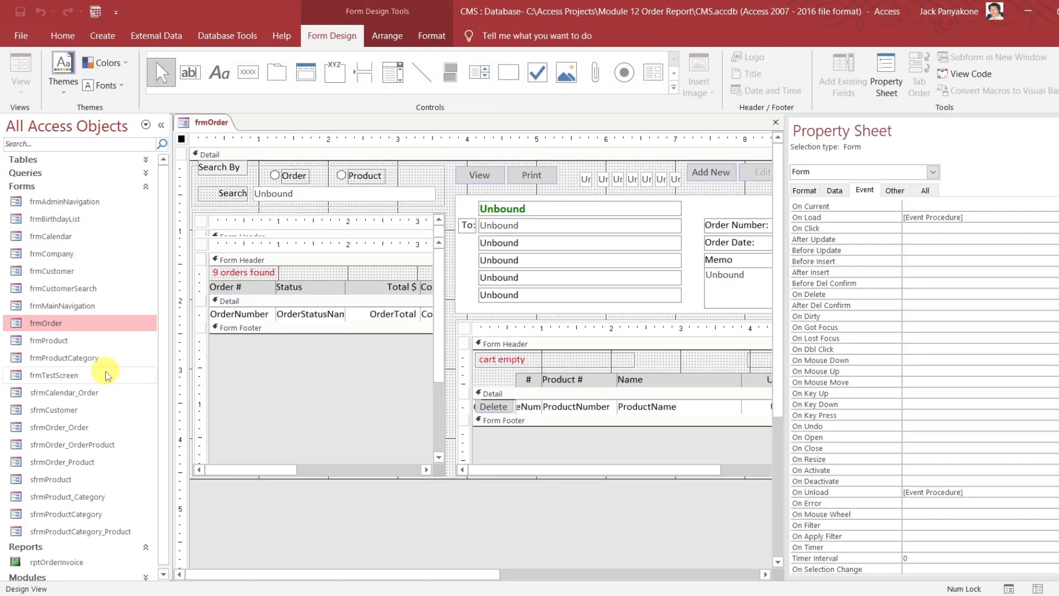
click(531, 178)
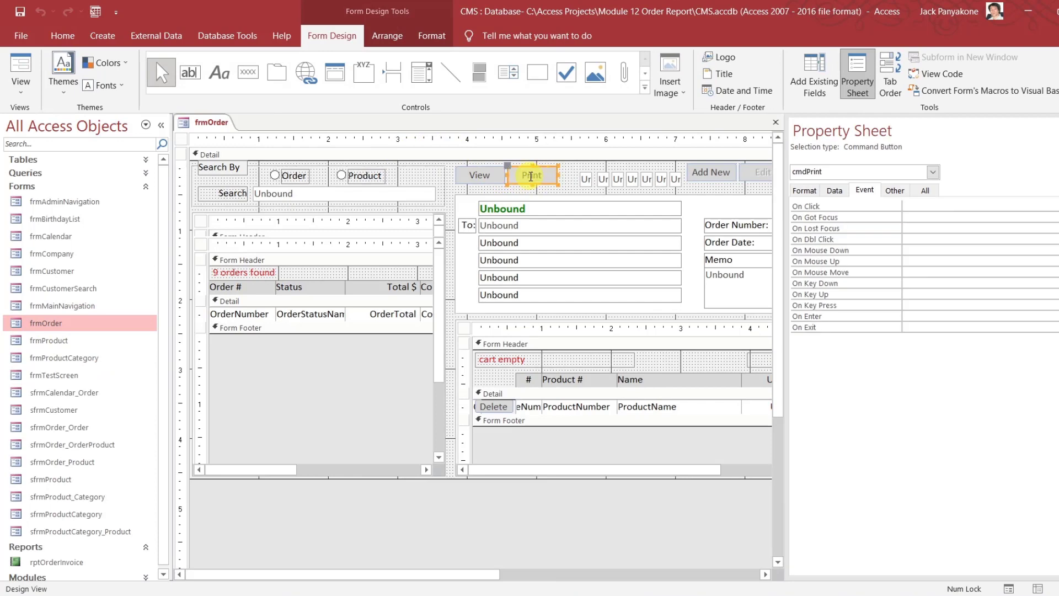
click(925, 206)
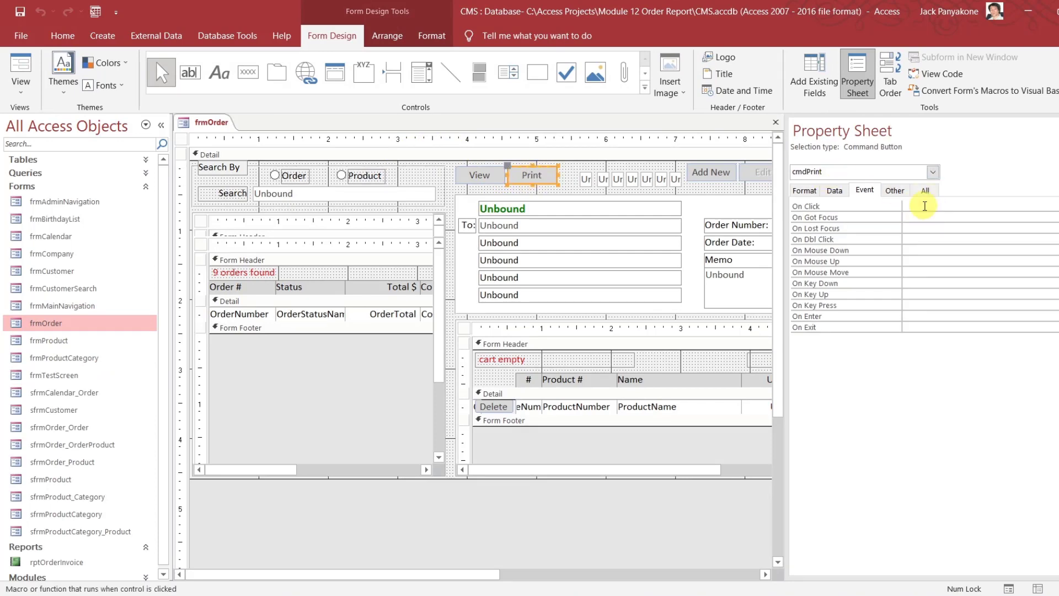
double_click(925, 206)
click(1058, 206)
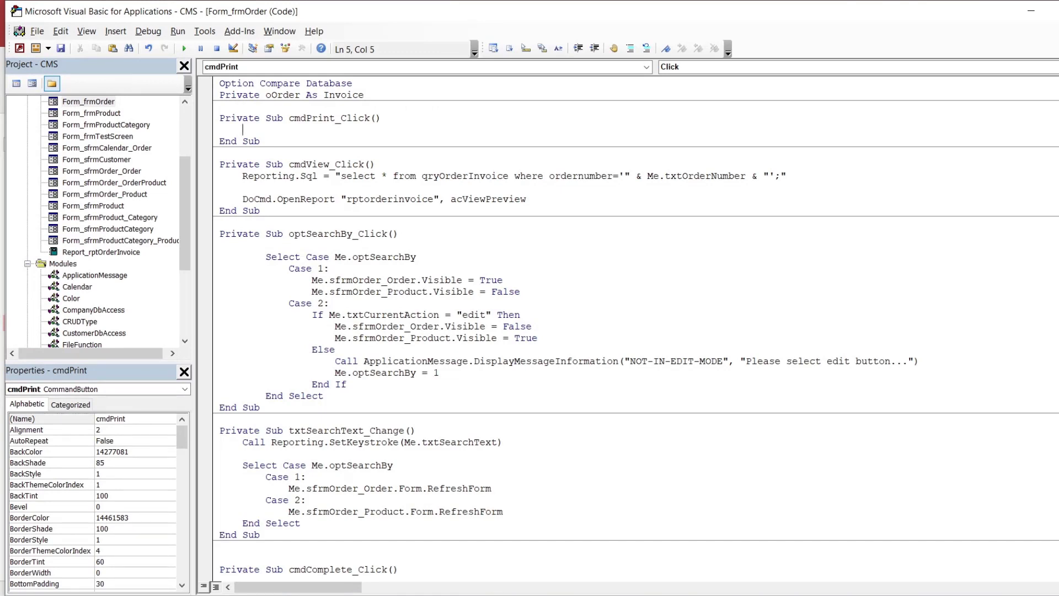
In cmdPrint_Click, declare filePath As String and start assigning it a path from the Application object
text(dim filePath as string)
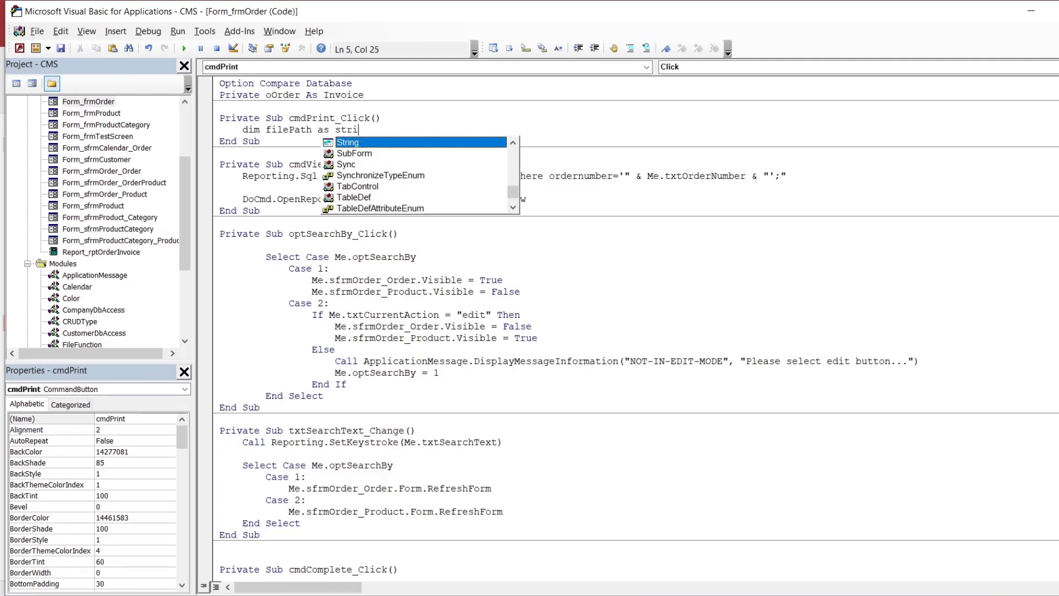
key(Return)
text(fi)
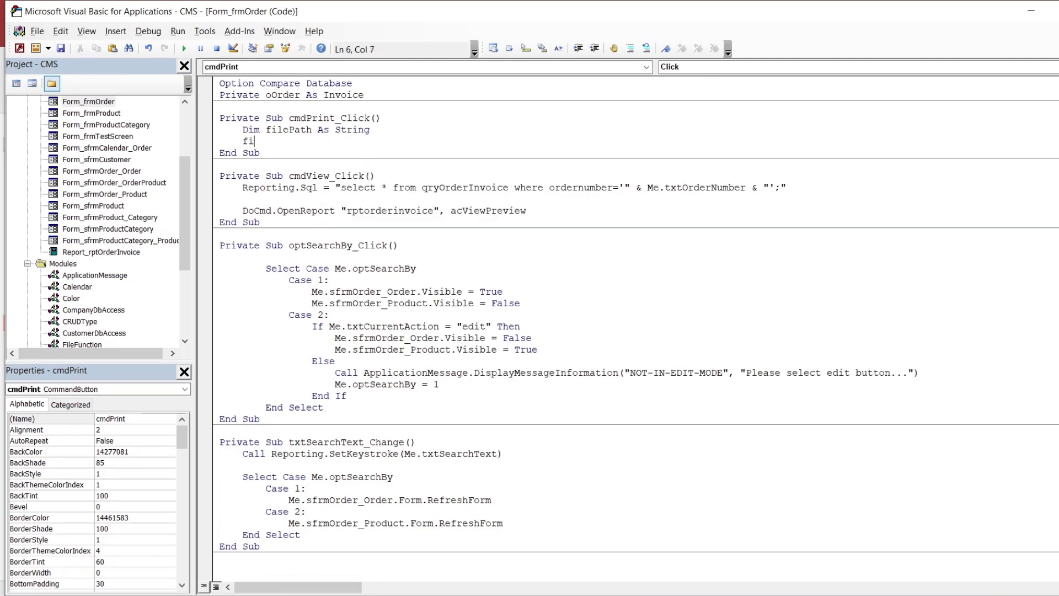
text(lepath=applicatioin.)
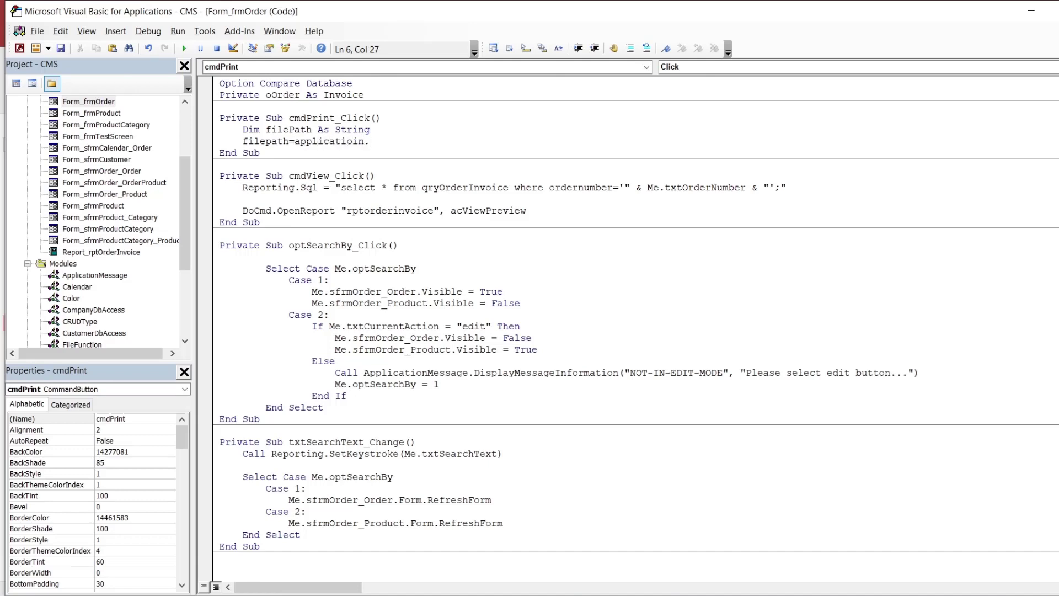
In cmdPrint_Click, set filePath to Application.CurrentProject.Path & "\" & FolderName.InvoiceReport
key(BackSpace)
key(BackSpace)
key(BackSpace)
text(n.cur)
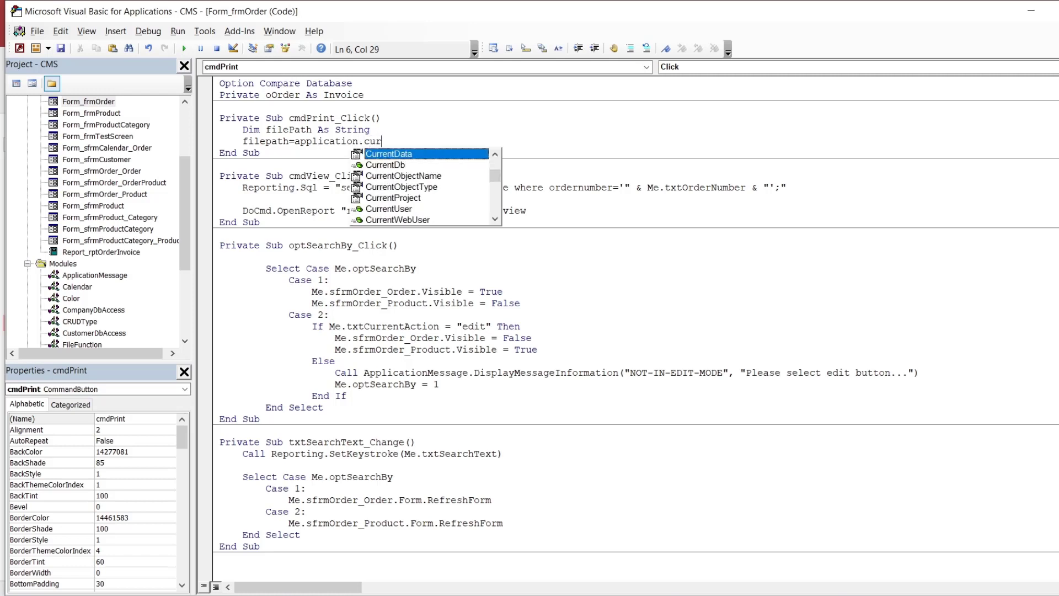
key(Down)
key(Down)
key(Down)
key(Down)
text(.p)
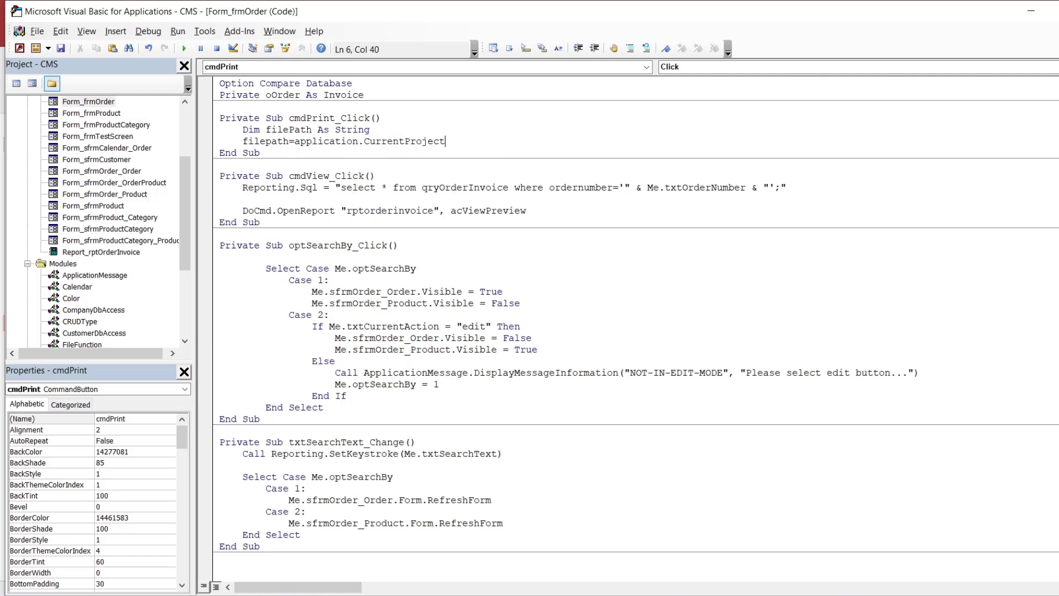
text(ath &"\" & foldername.)
key(Down)
key(Tab)
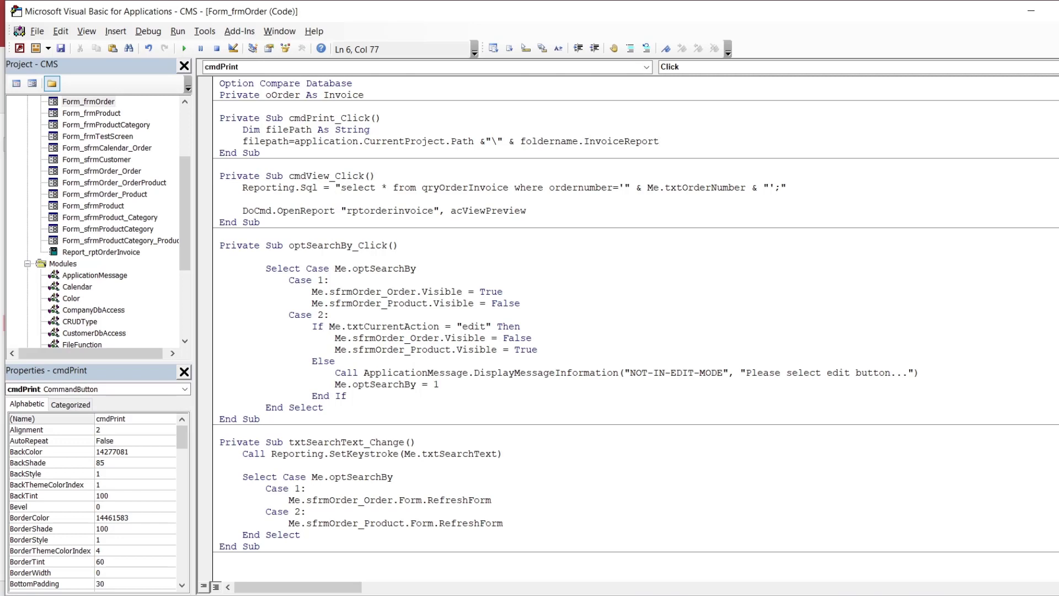
Complete the filePath expression by appending & "\" & Me.txtOrderNumber & ".pdf"
text(& "\" & me.t)
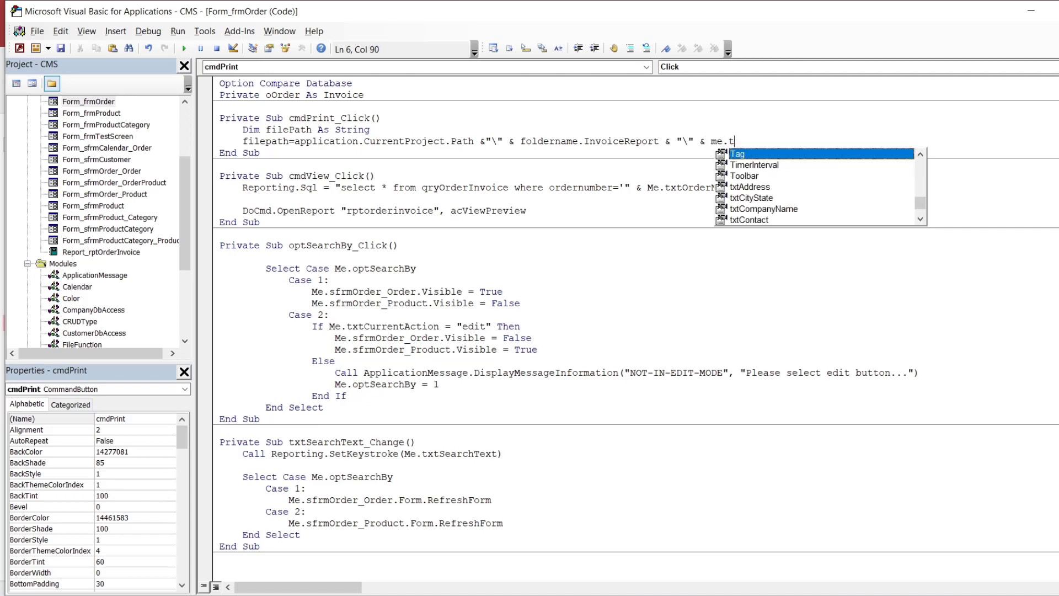
text(xtor)
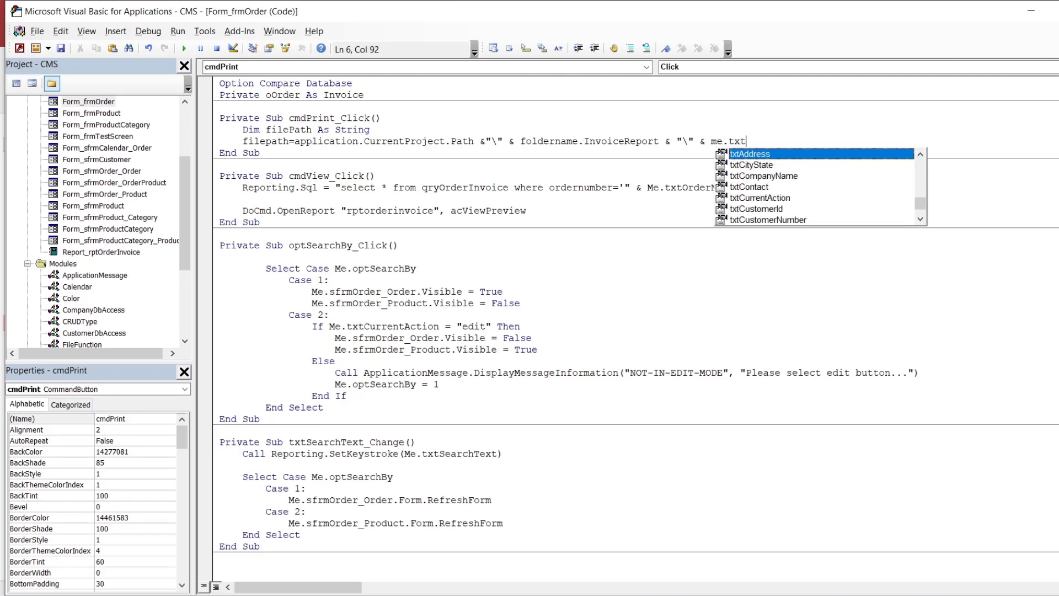
key(Down)
key(Down)
key(Down)
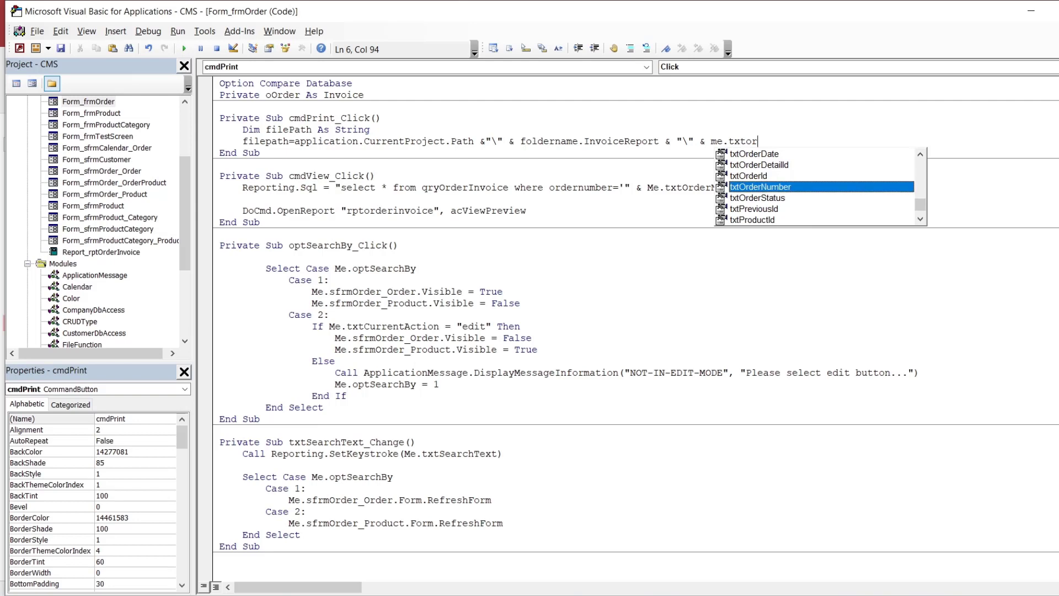
key(Tab)
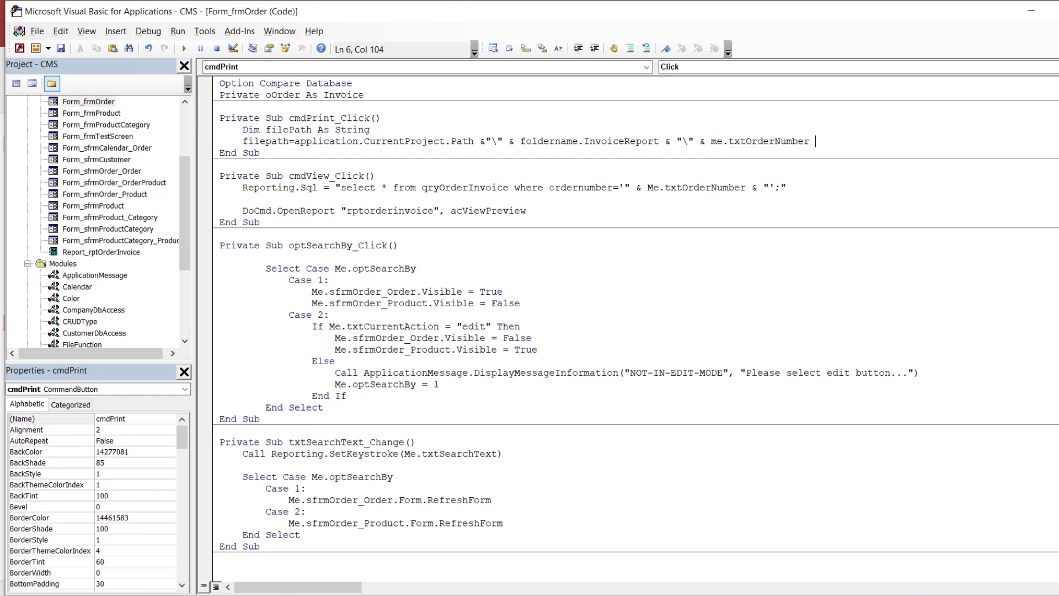
text(& ".pdf")
key(Return)
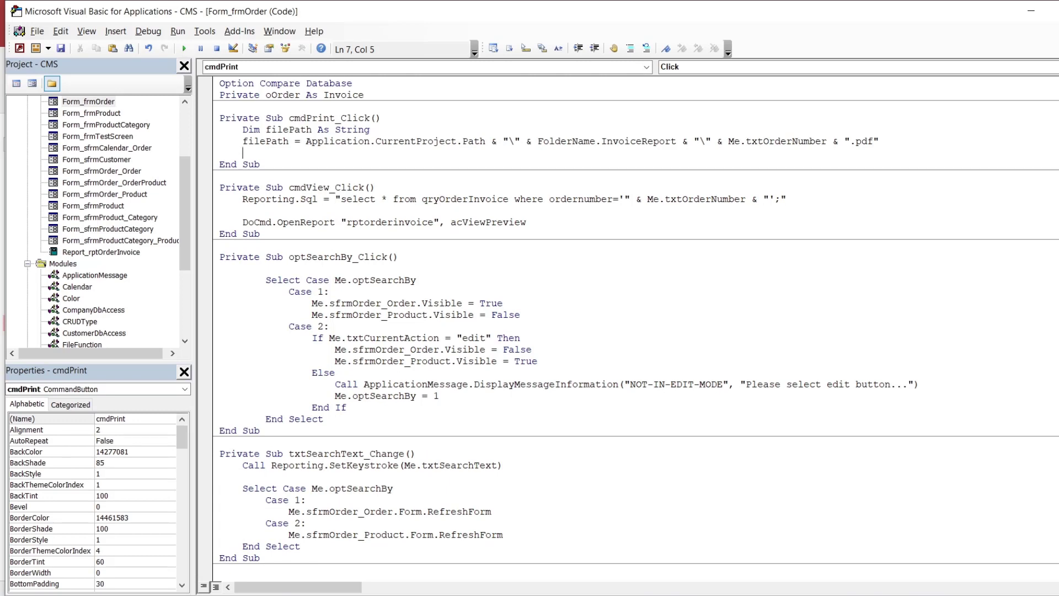
Below the filePath line, start a DoCmd.OutputTo statement with acOutputReport as the object type
key(Return)
text(docmd.)
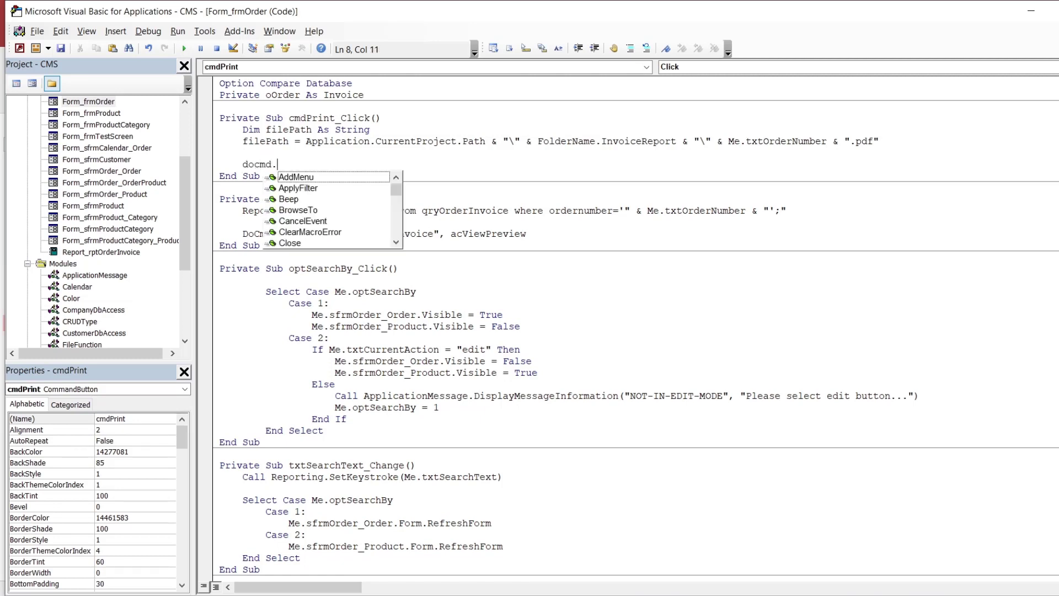
text(Out)
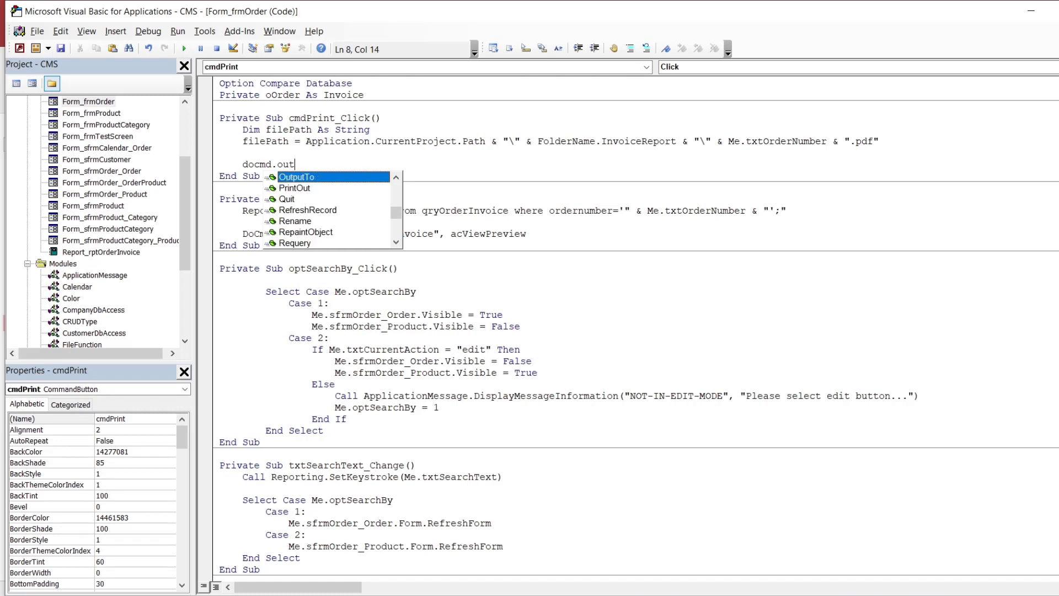
key(Tab)
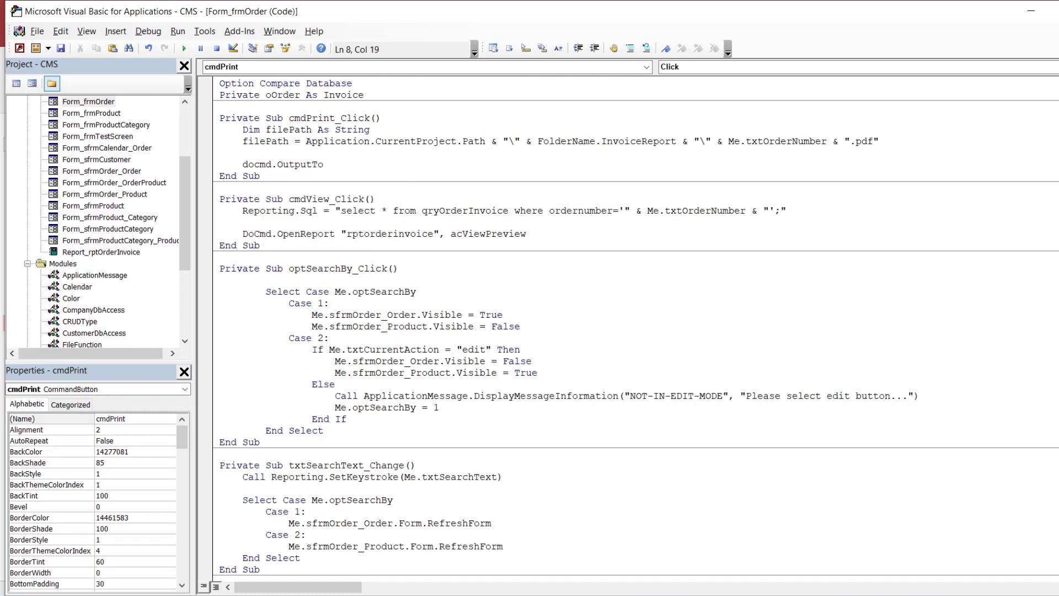
text(acp)
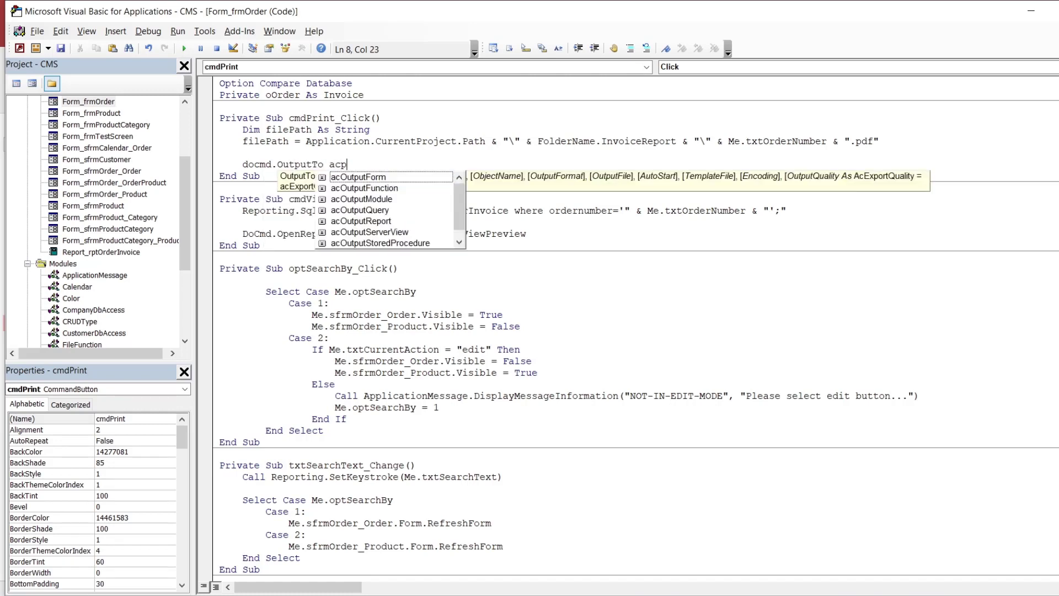
key(BackSpace)
key(BackSpace)
key(Down)
key(Down)
key(Down)
key(Down)
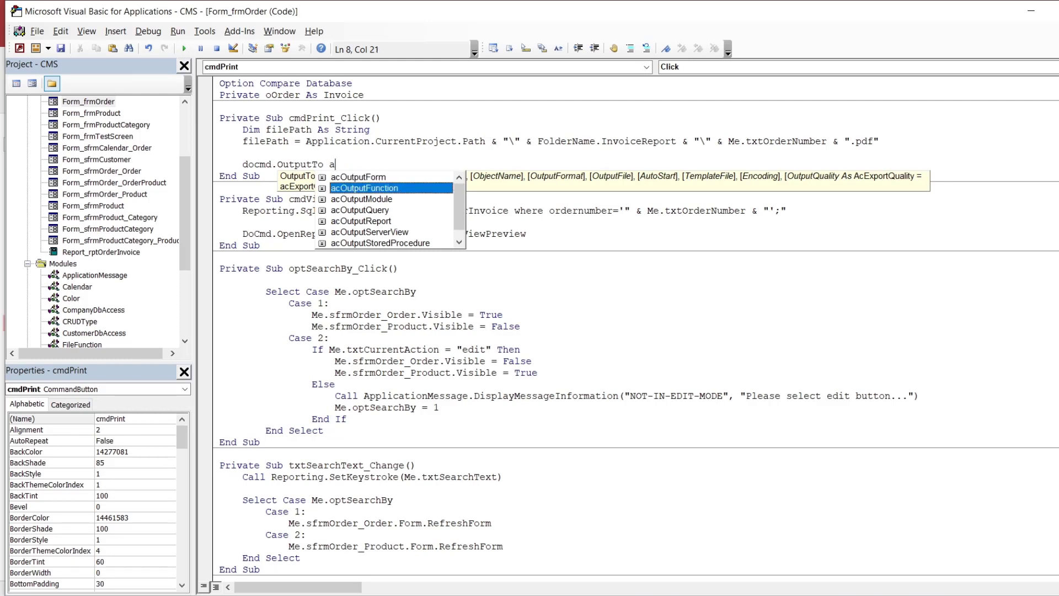
key(Tab)
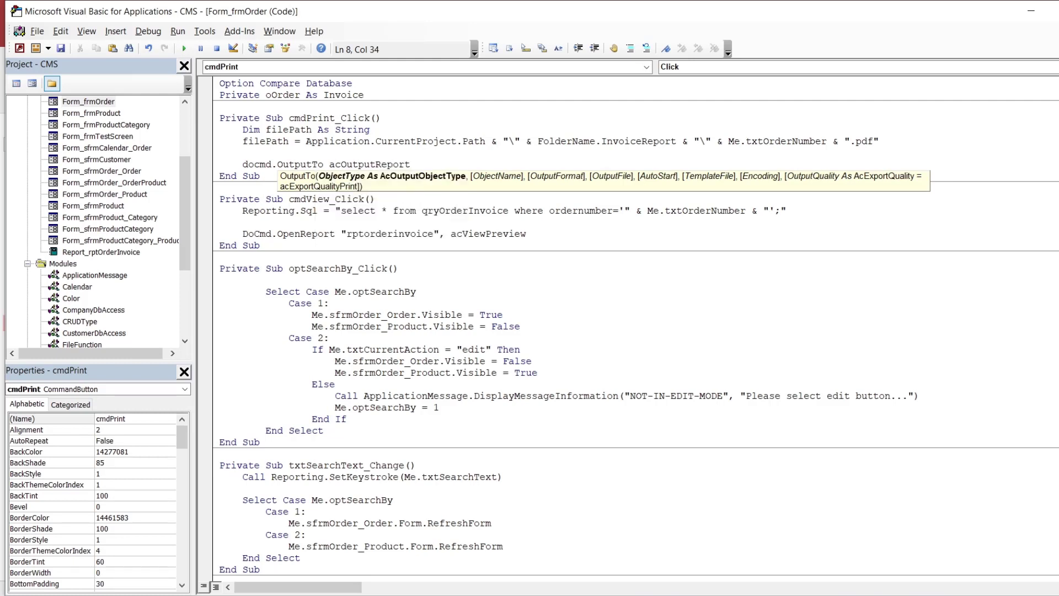
Add "rptorderinvoice" as the OutputTo object name and acFormatPDF as the output format
text(,")
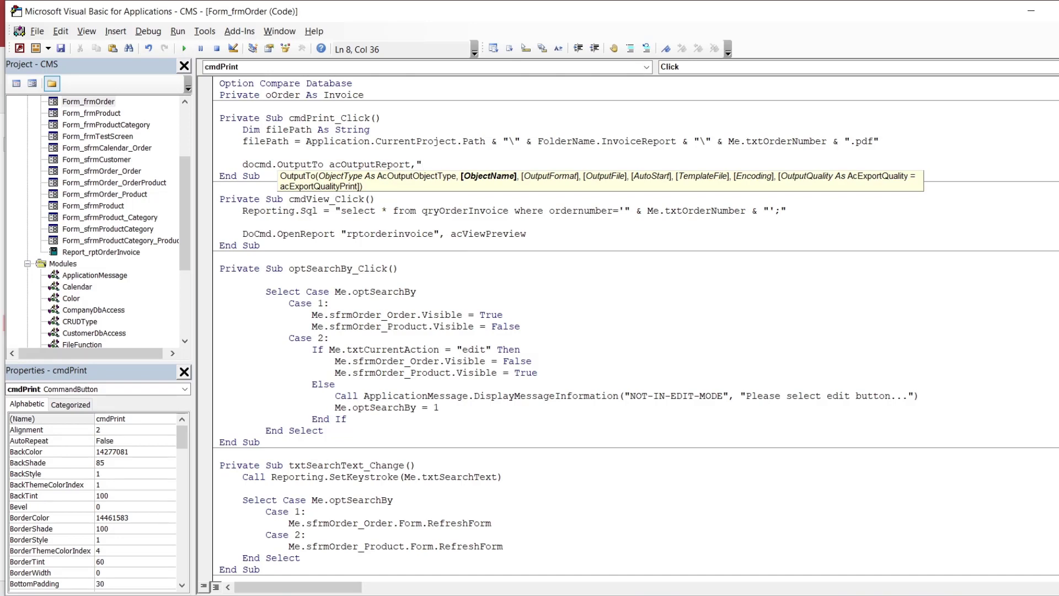
text(rptorderinvoice",)
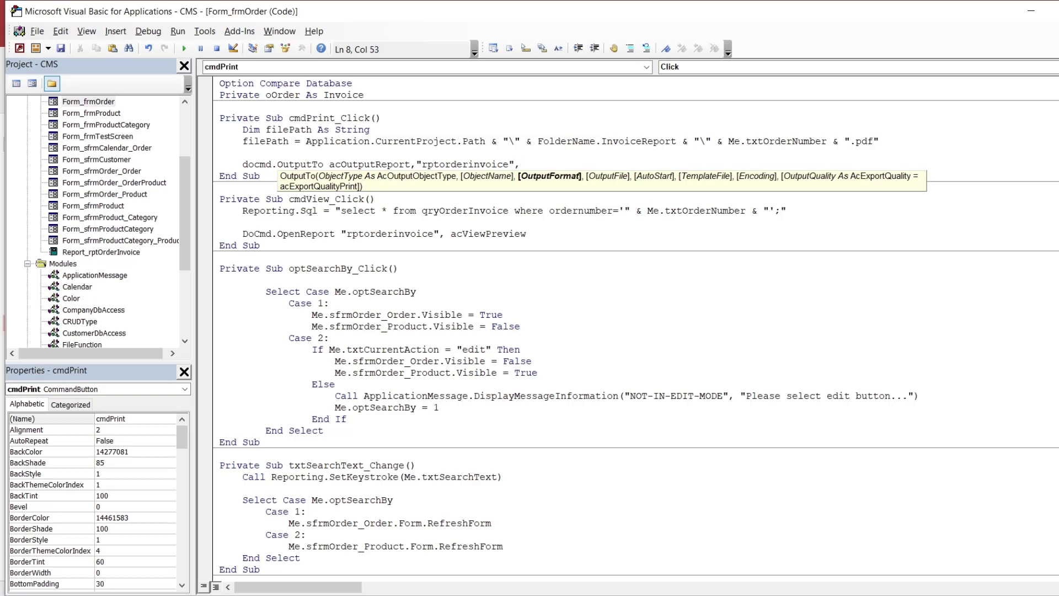
text(a)
text(c)
text(fo)
text(rmal)
text(pdf)
Finish the OutputTo statement with filePath as the output file and True for AutoStart
text(, m)
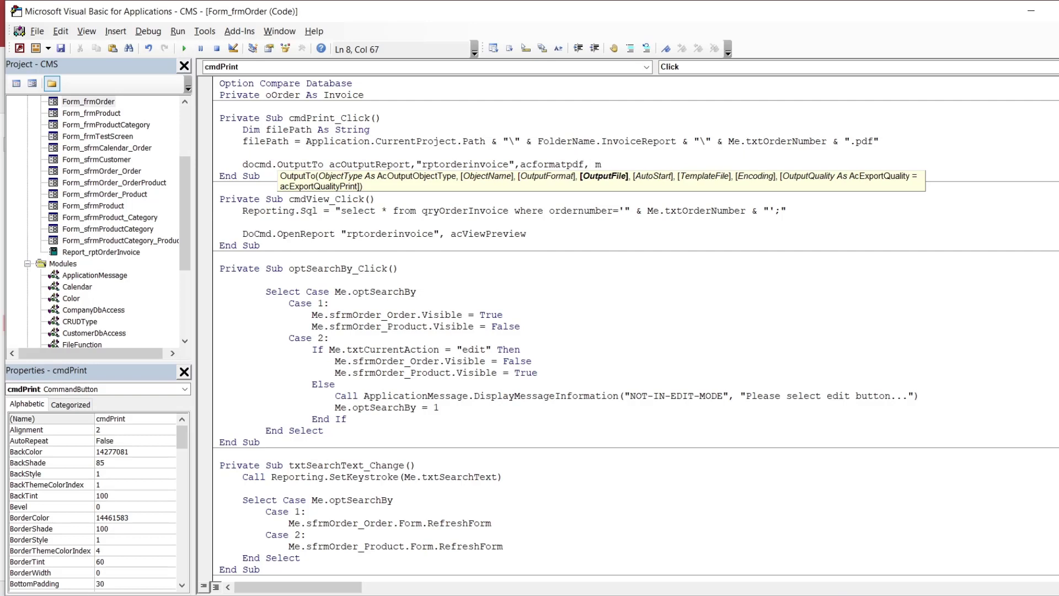
key(BackSpace)
text(filepath,)
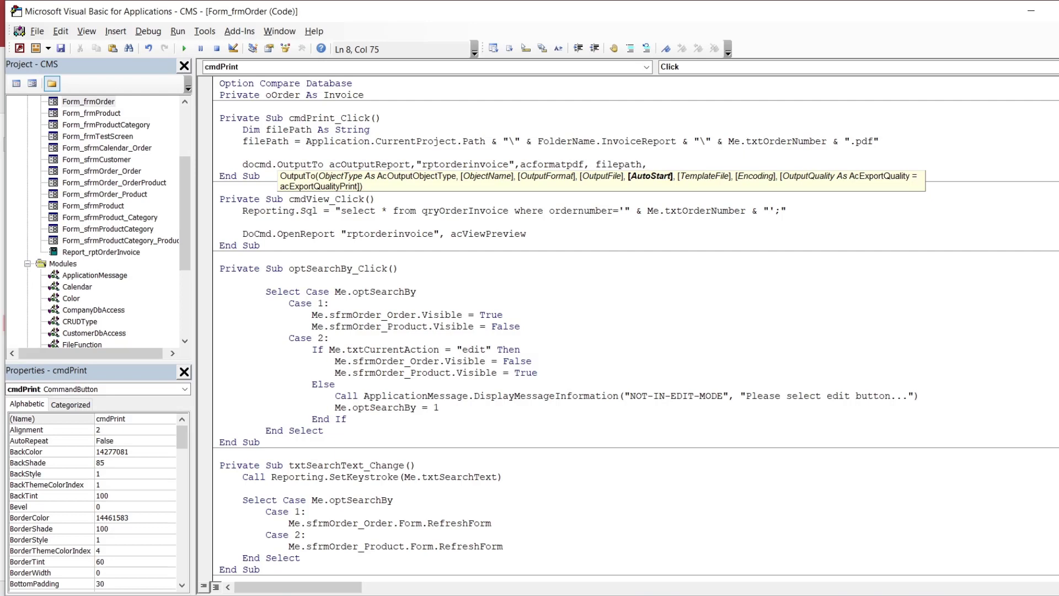
text(true)
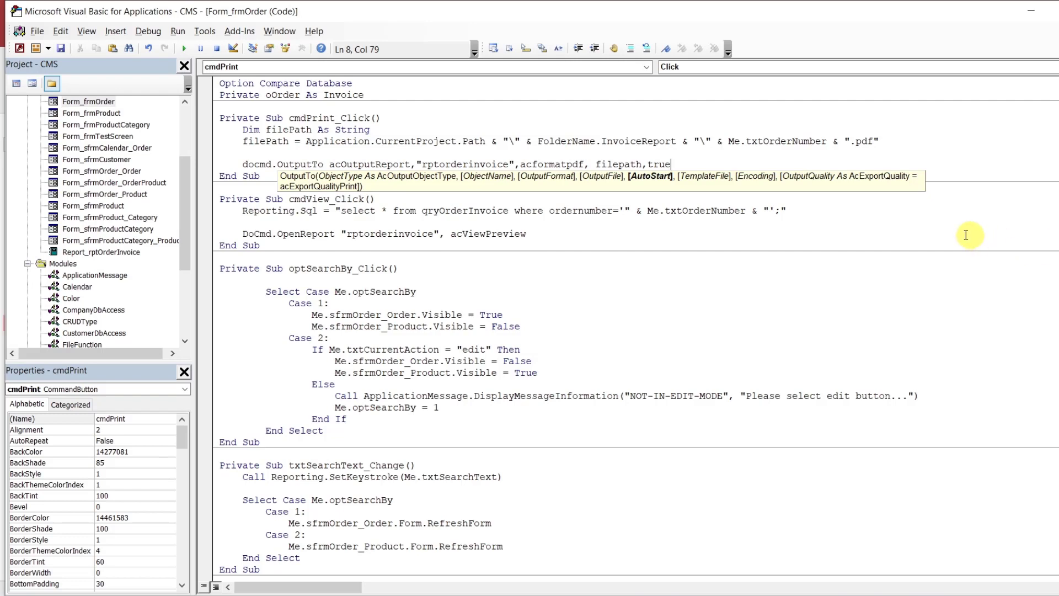
click(939, 237)
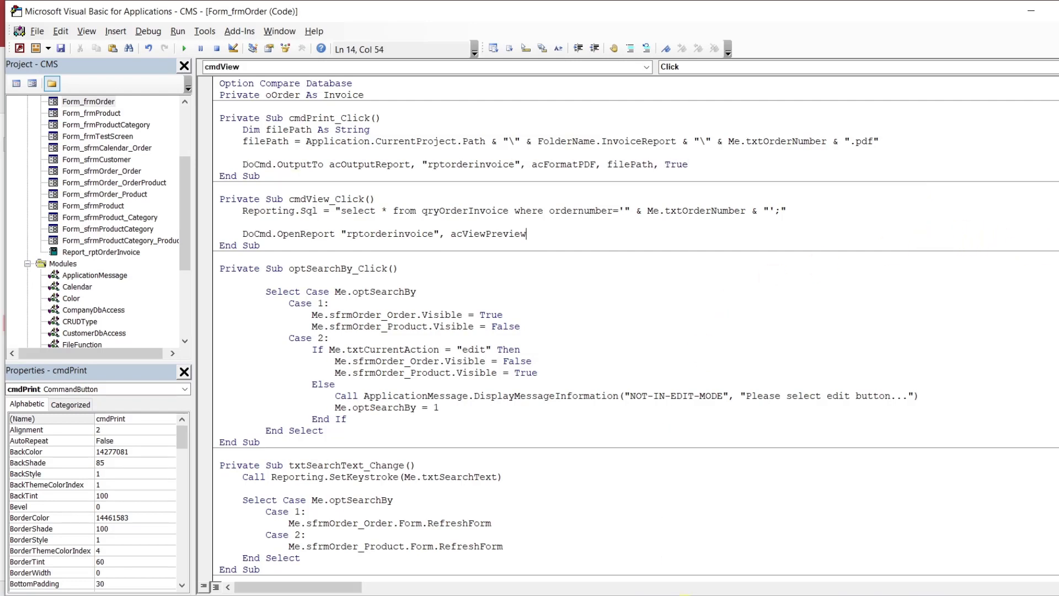
Switch to the Access database window, close the frmOrder design and open frmMainNavigation
click(660, 595)
click(614, 557)
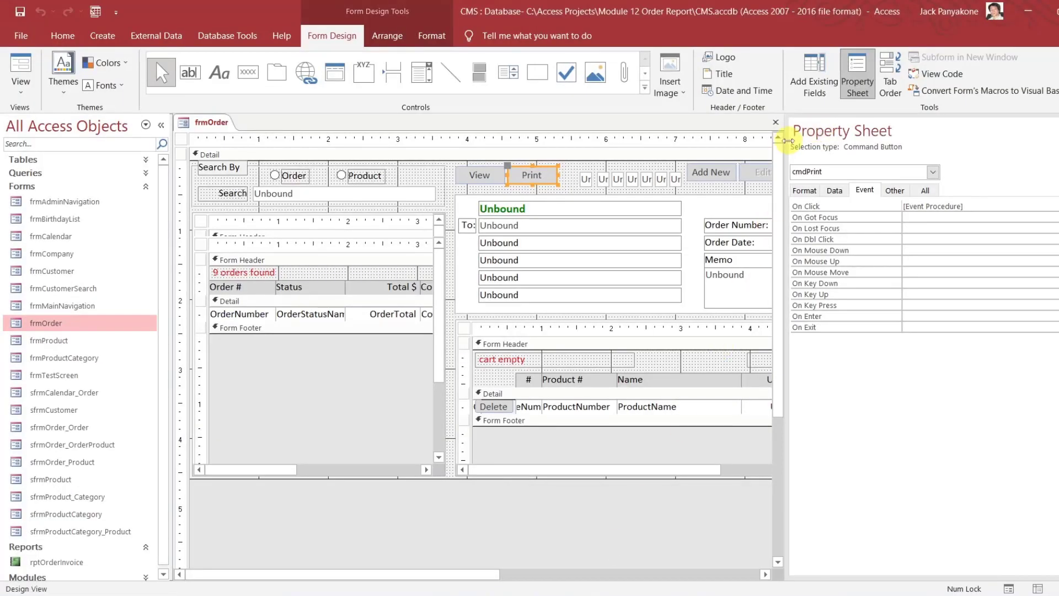
click(780, 124)
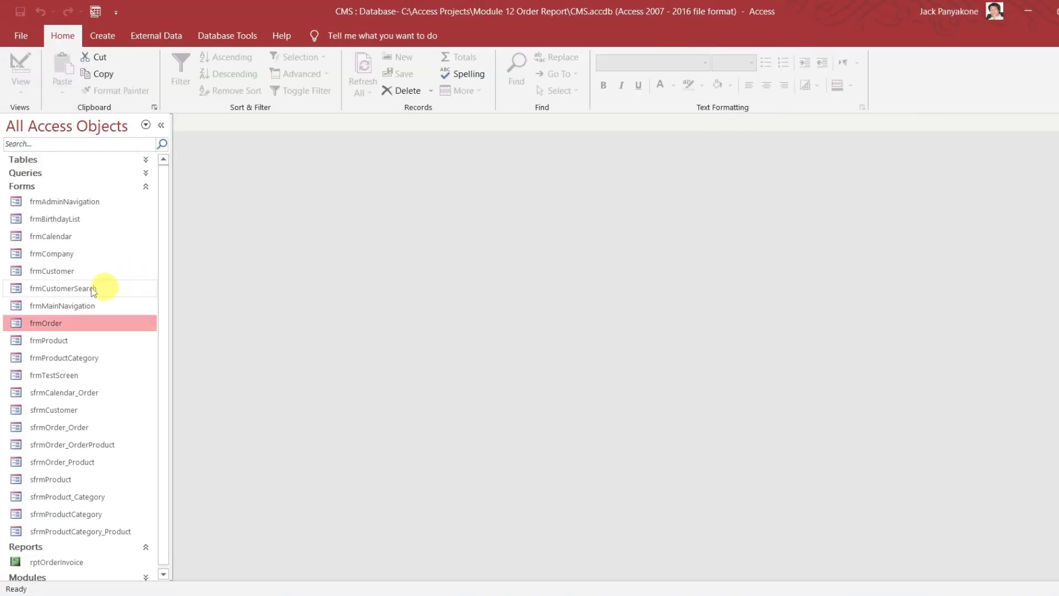
double_click(82, 307)
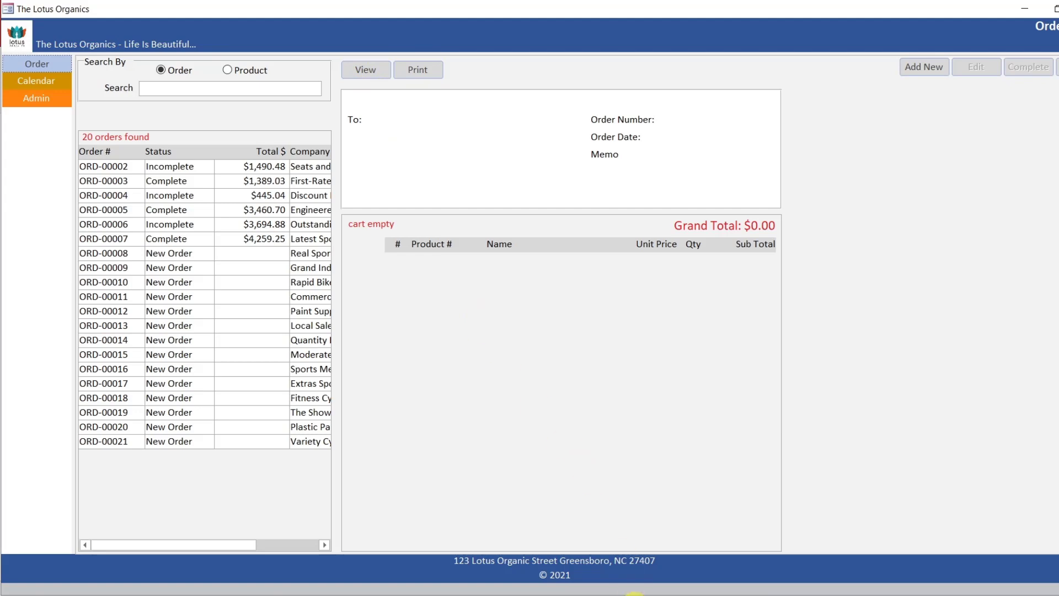
Back in the frmOrder code, copy the cmdView and cmdPrint Enabled = False lines from DisplayOrder's Else branch and remove them there
mouse_move(676, 591)
click(729, 536)
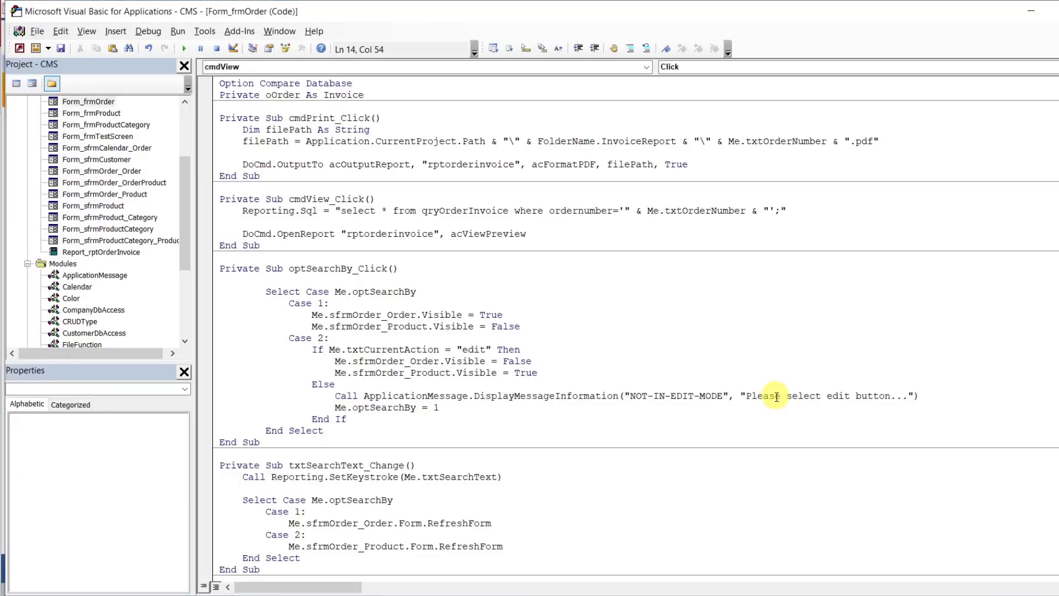
scroll(961, 225, down, 15)
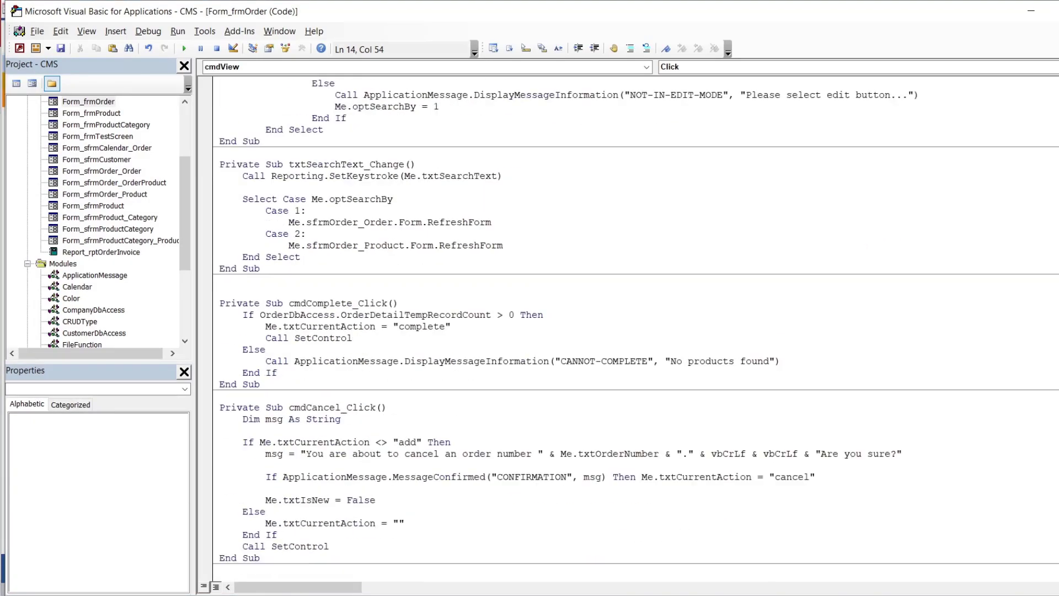
scroll(635, 326, down, 12)
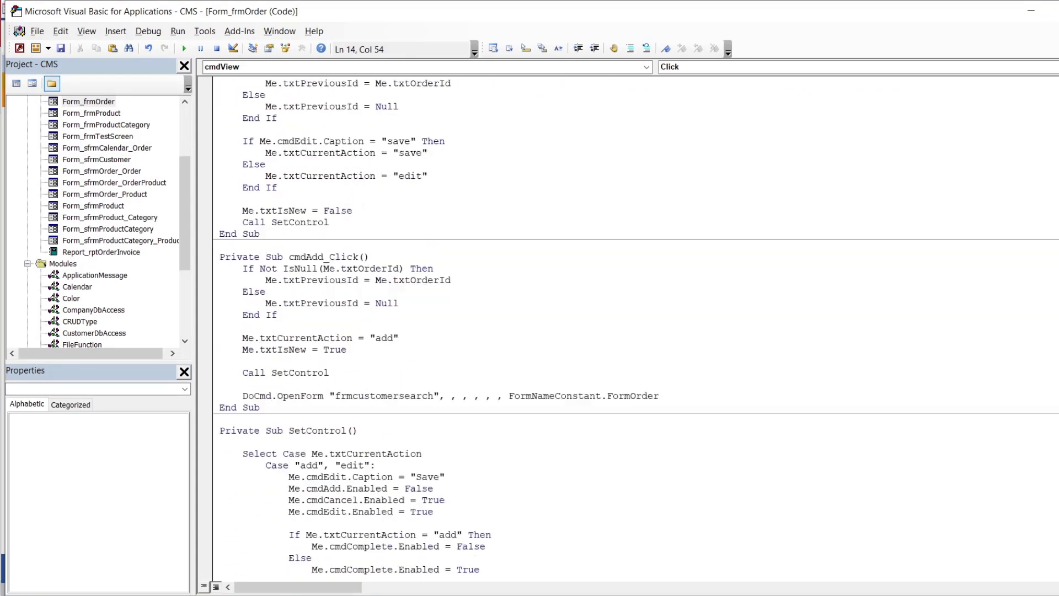
scroll(926, 307, down, 12)
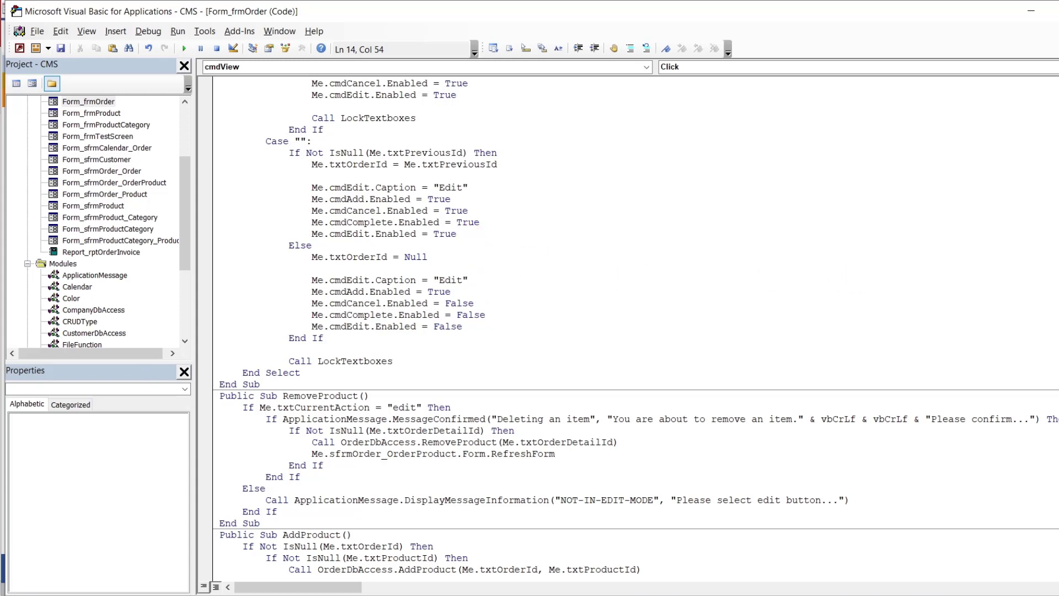
scroll(635, 325, down, 17)
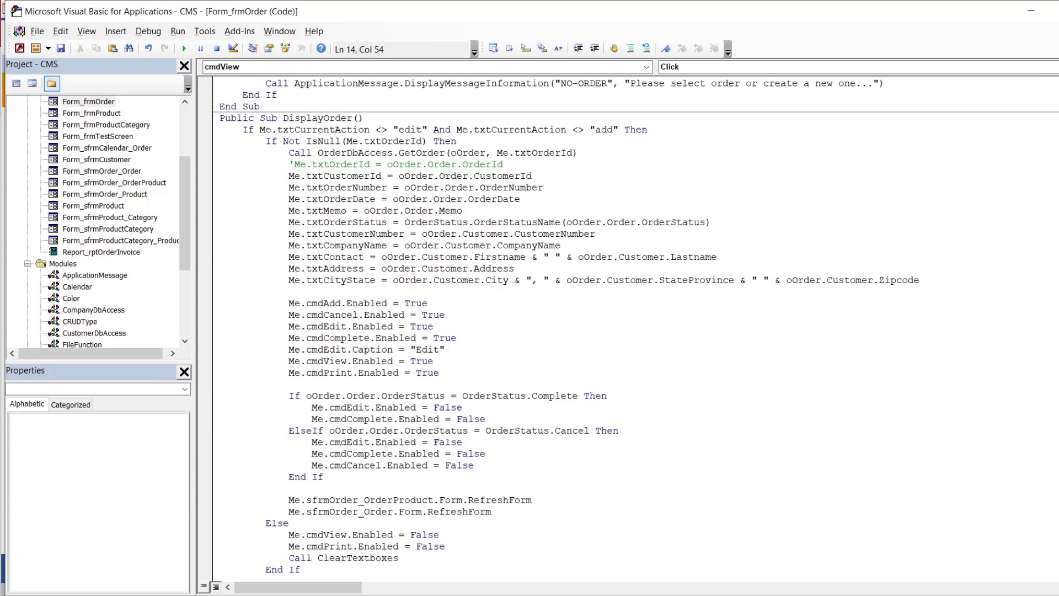
scroll(811, 422, up, 1)
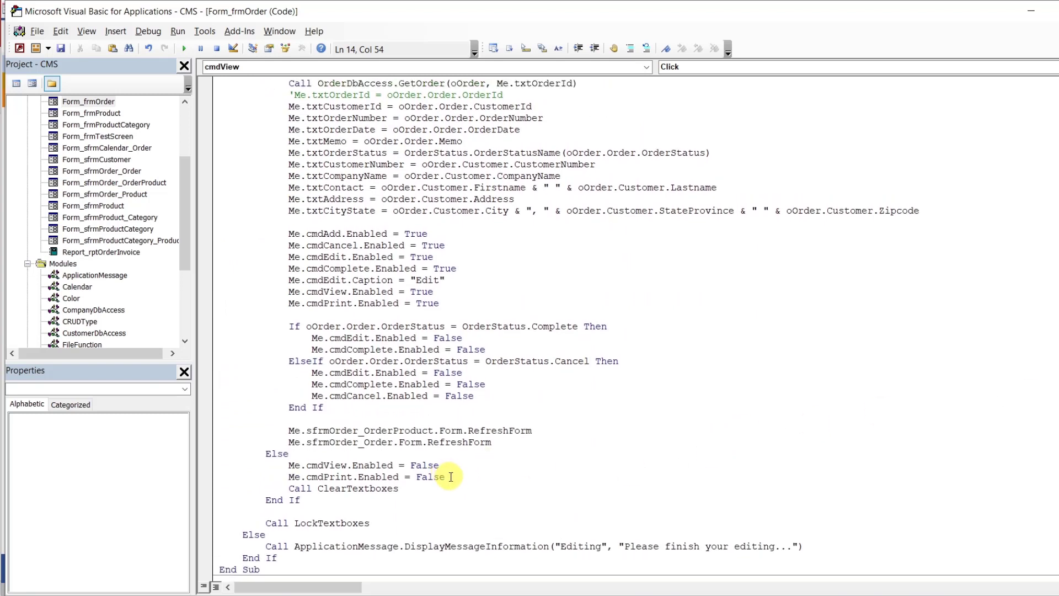
drag(445, 476, 293, 466)
key(ctrl+c)
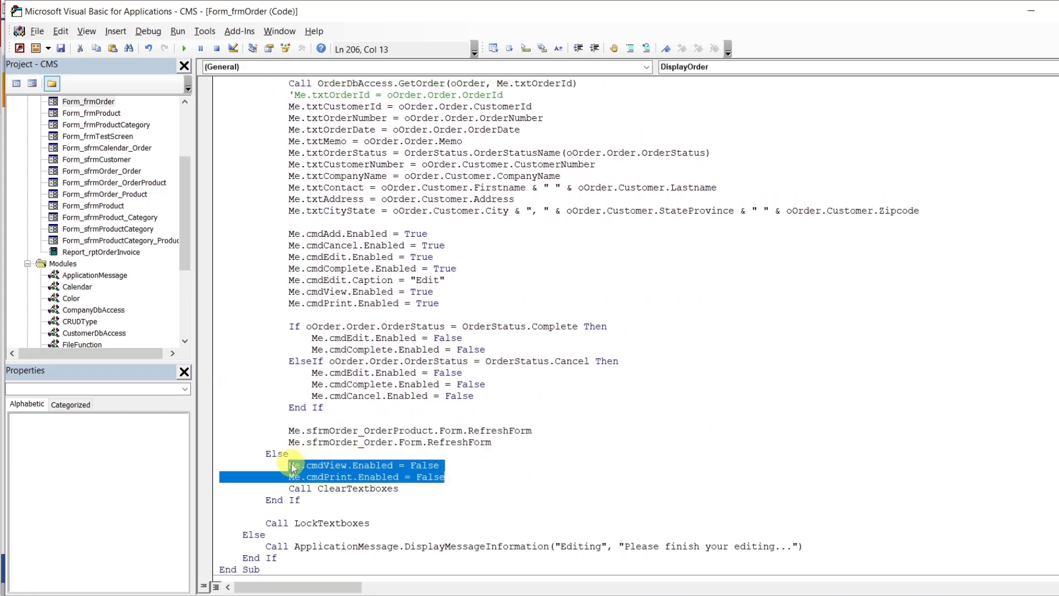
key(Delete)
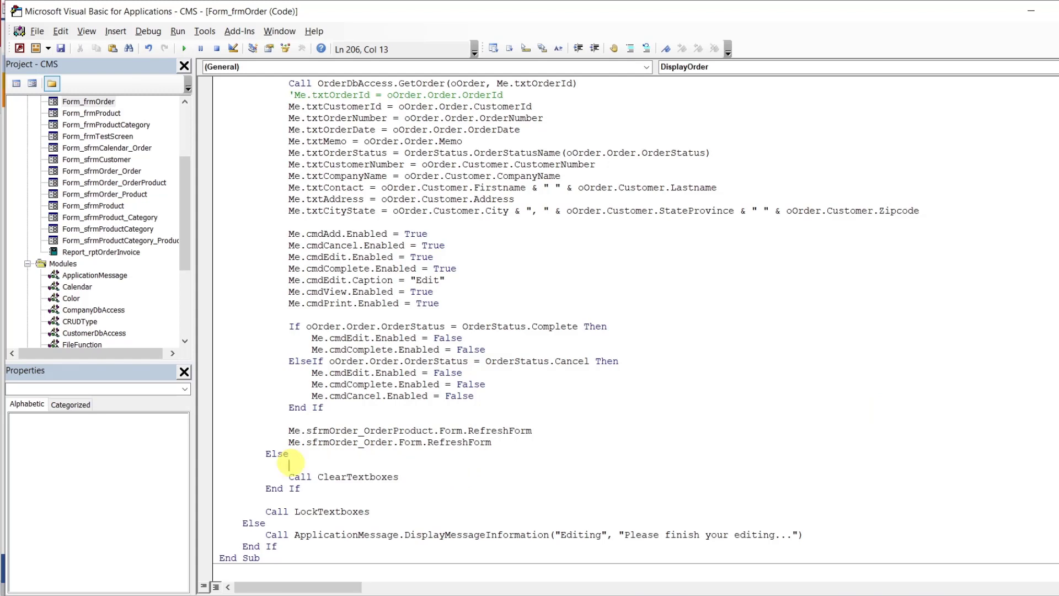
click(294, 453)
key(Delete)
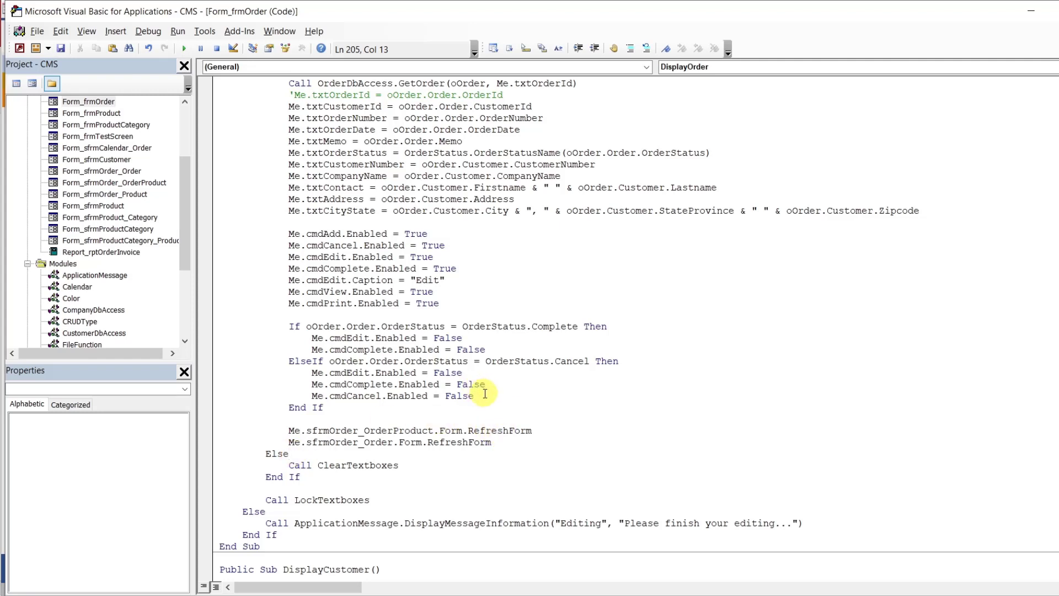
Delete the cmdView and cmdPrint Enabled = True lines from DisplayOrder
drag(439, 303, 463, 287)
key(Delete)
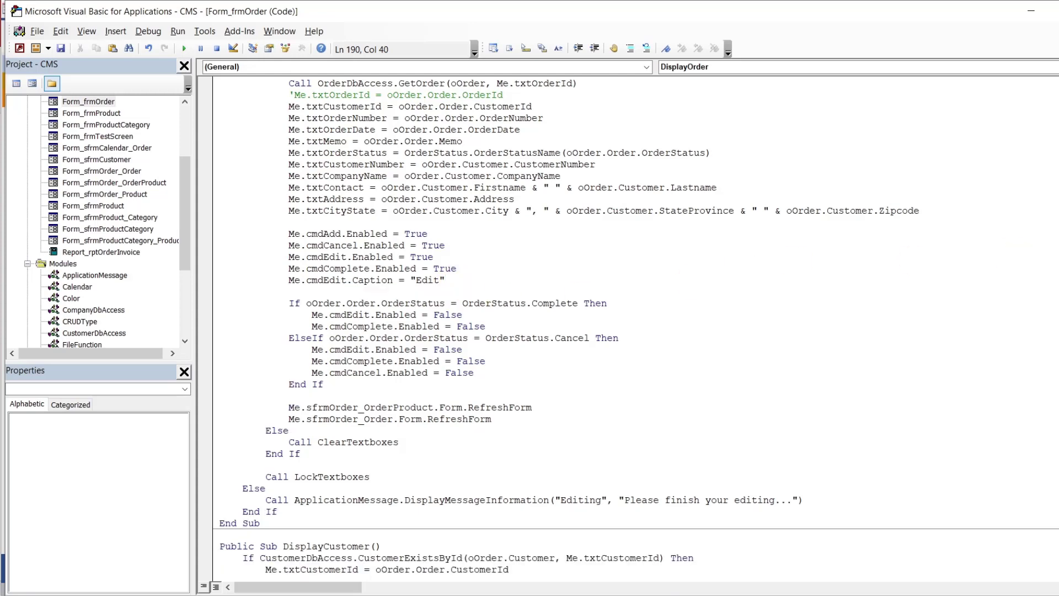
Paste the copied cmdView and cmdPrint lines after Me.cmdEdit.Enabled = True in the Not IsNull branch of SetControl's Case ""
scroll(603, 248, up, 18)
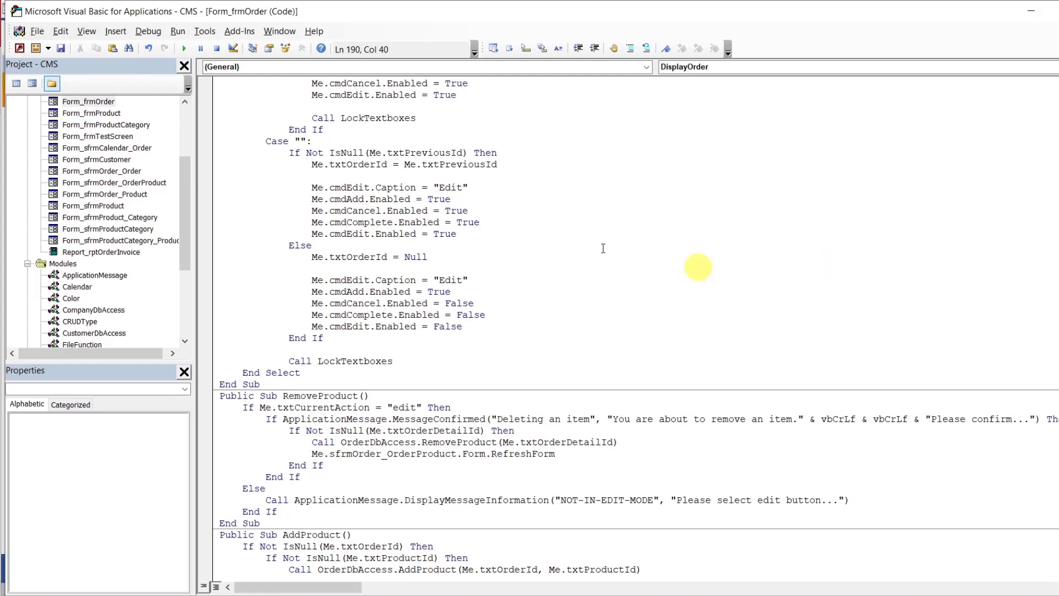
click(471, 231)
key(ctrl+v)
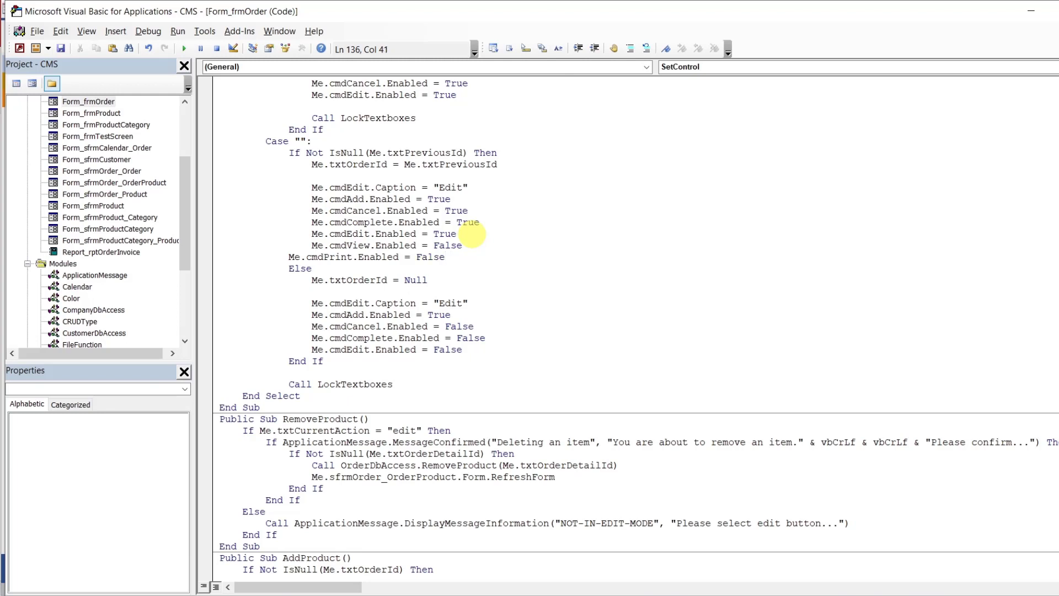
In the Not IsNull branch of SetControl's Case "", align the cmdPrint line and set cmdView and cmdPrint Enabled to True
key(Home)
key(Tab)
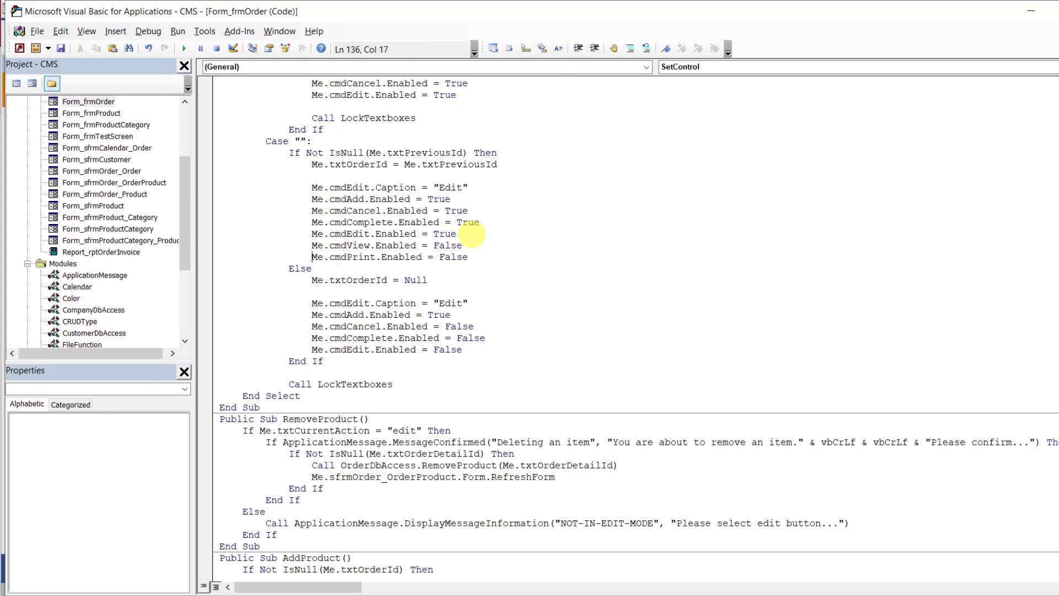
double_click(450, 245)
text(true)
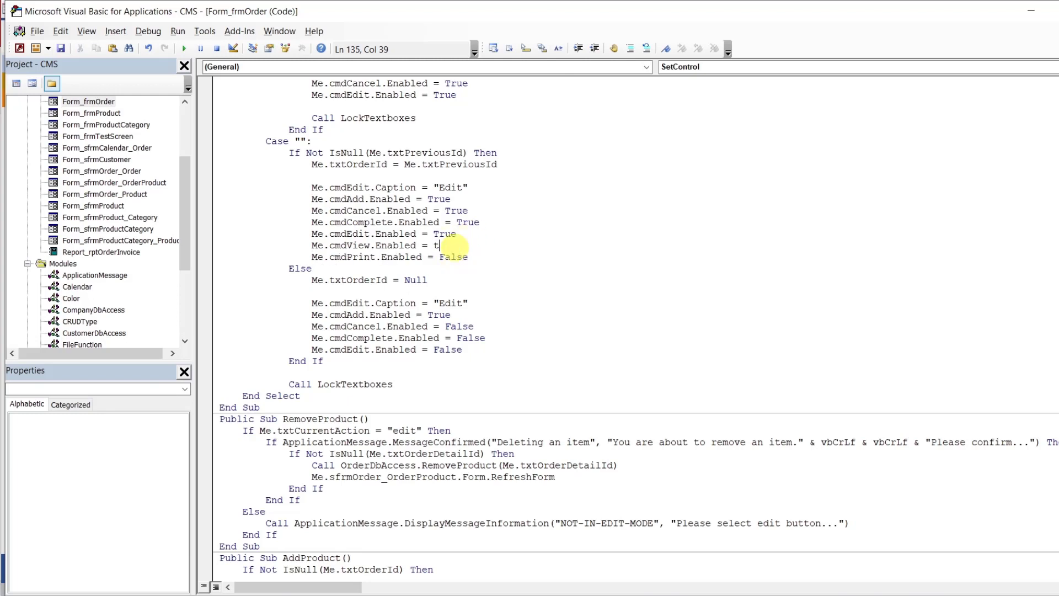
double_click(453, 257)
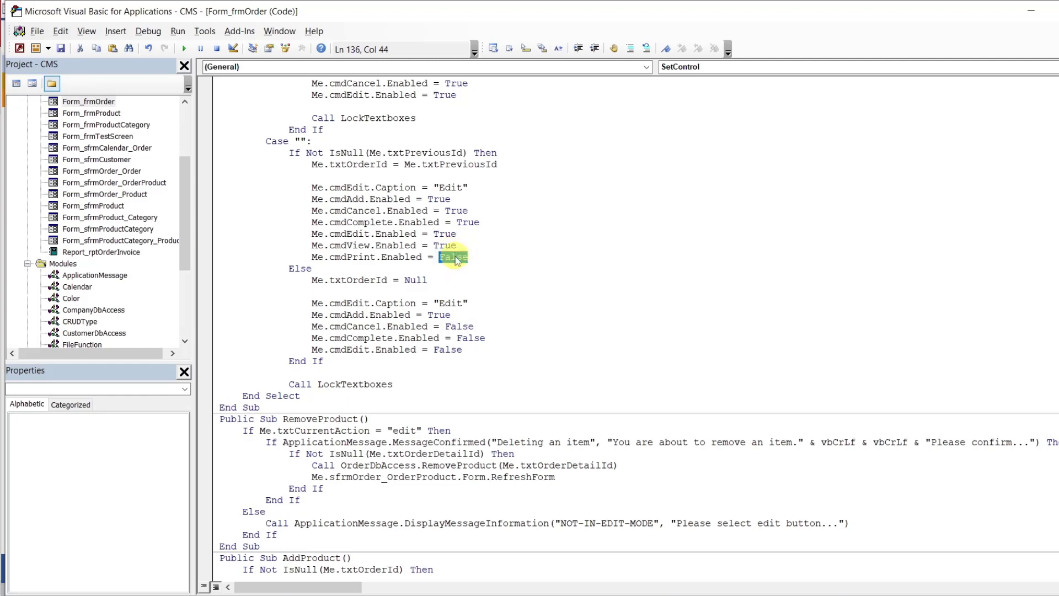
text(true)
Paste the cmdView and cmdPrint Enabled = False lines after Me.cmdEdit.Enabled = False in the Else branch and align them
click(466, 349)
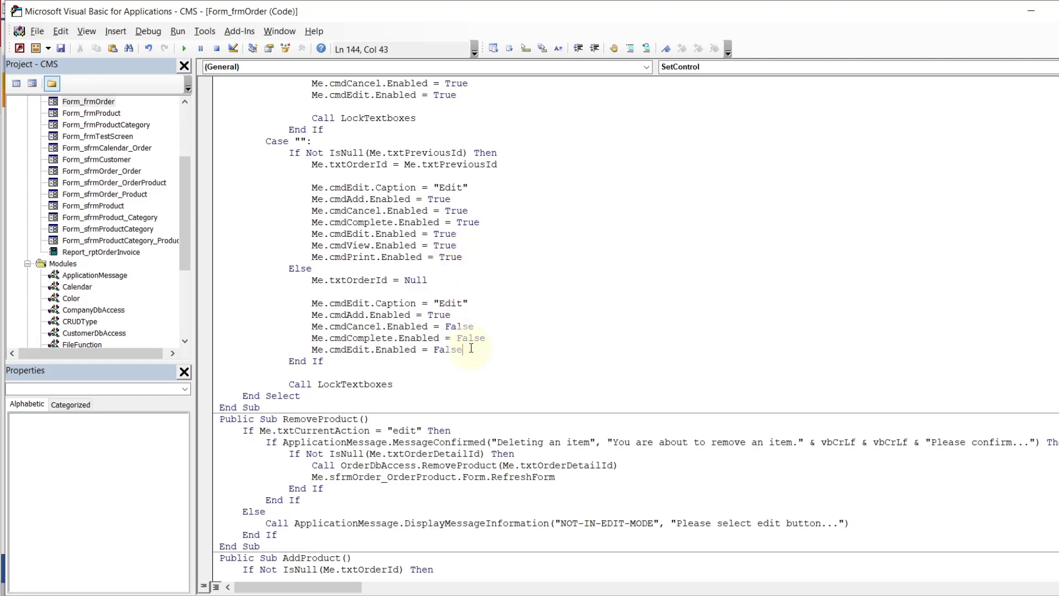
key(Return)
key(ctrl+v)
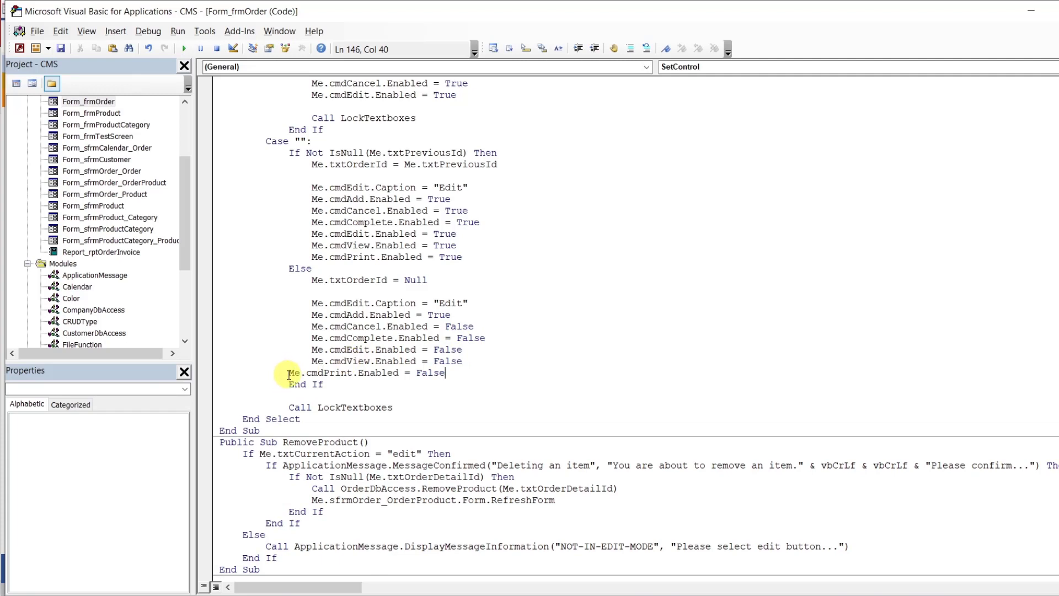
key(Home)
click(492, 315)
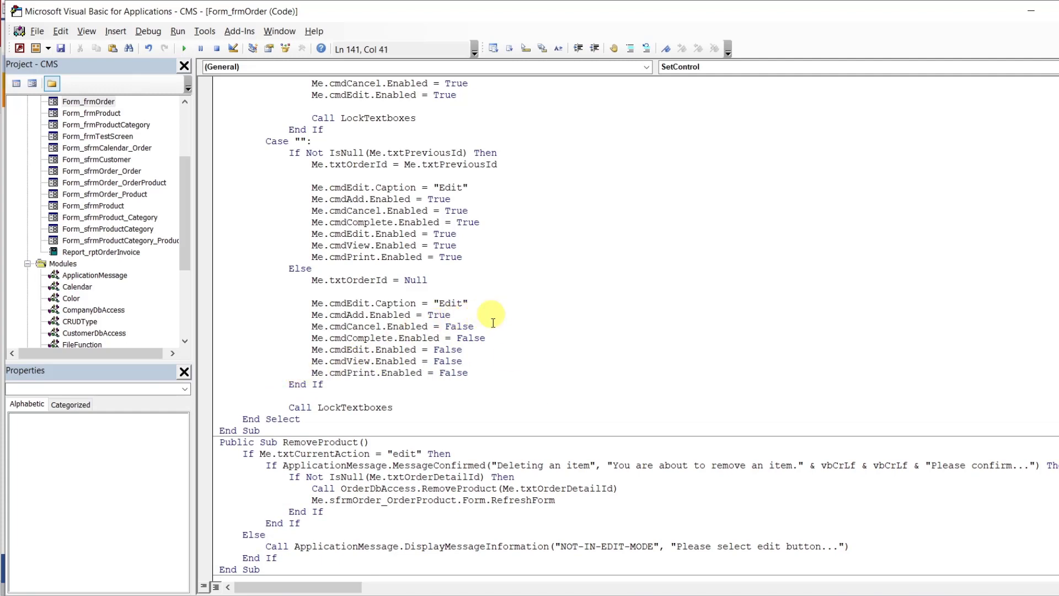
Switch to the main navigation form, reload the Order page via Calendar, and select the First-Rate Outlet order to test the View and Print buttons
click(599, 563)
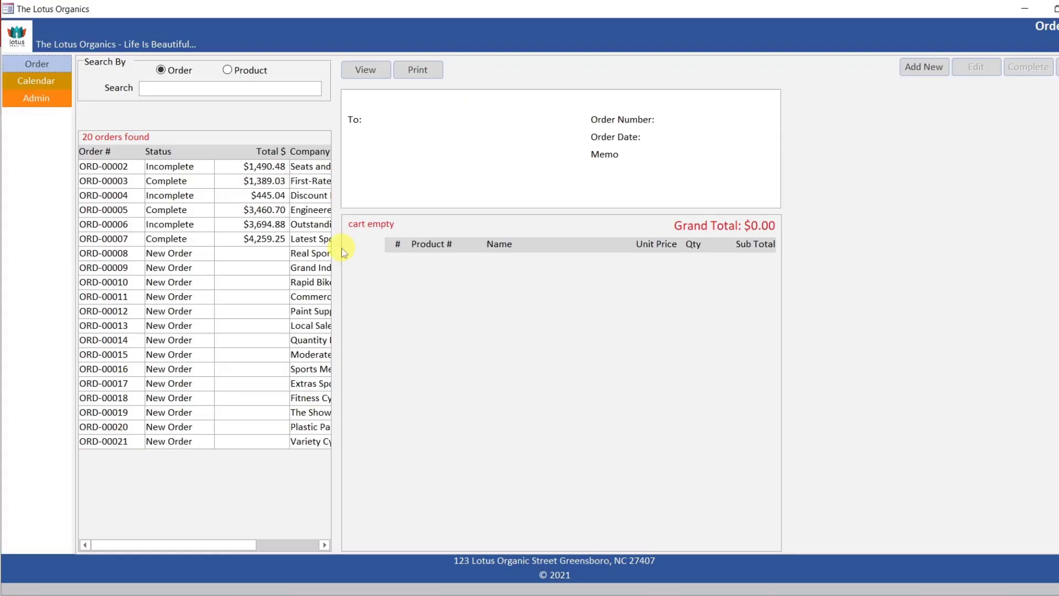
click(44, 83)
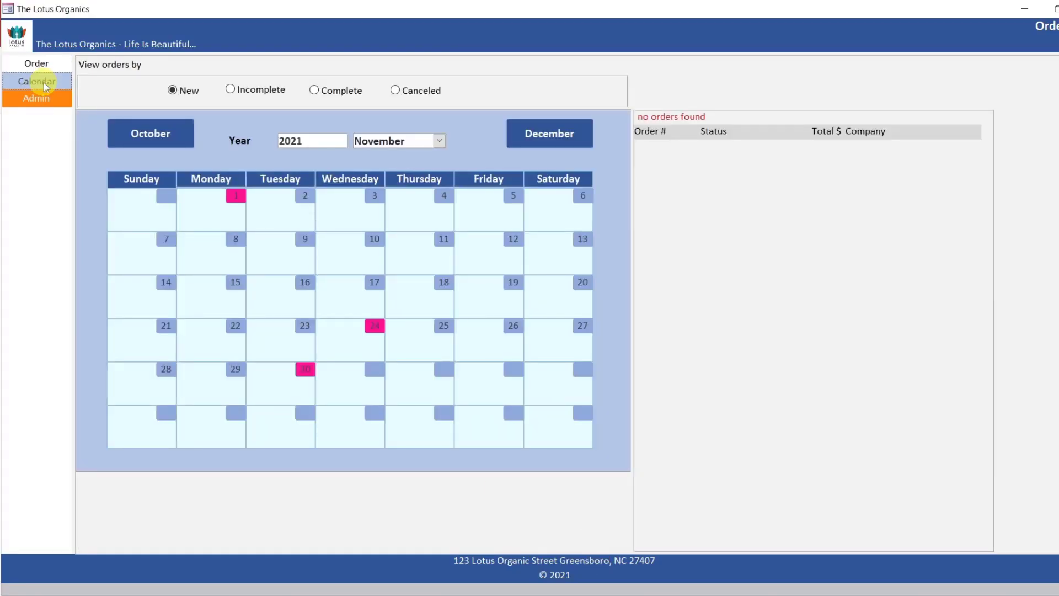
click(38, 65)
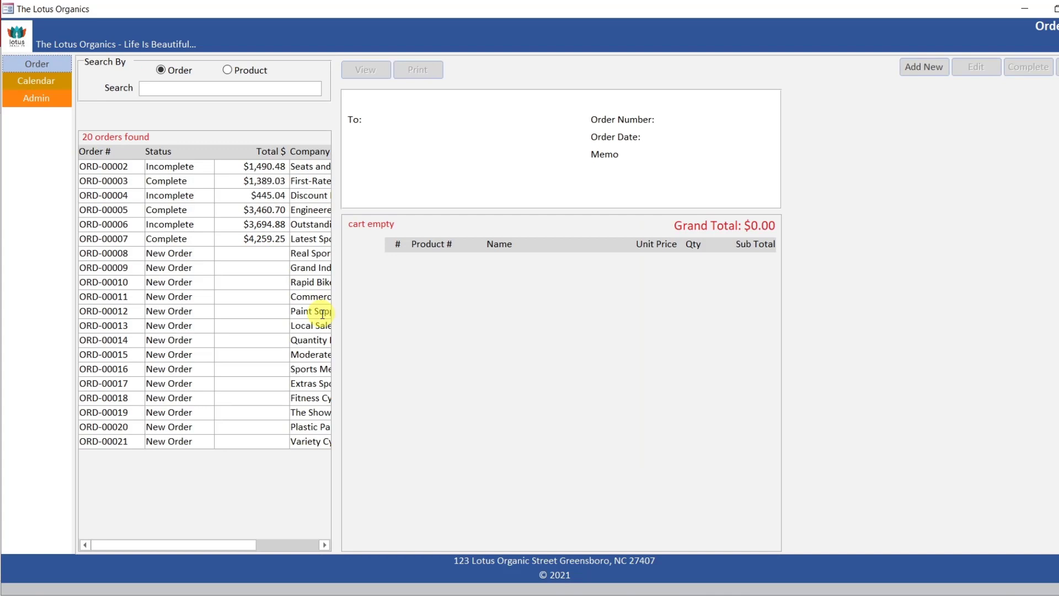
click(241, 181)
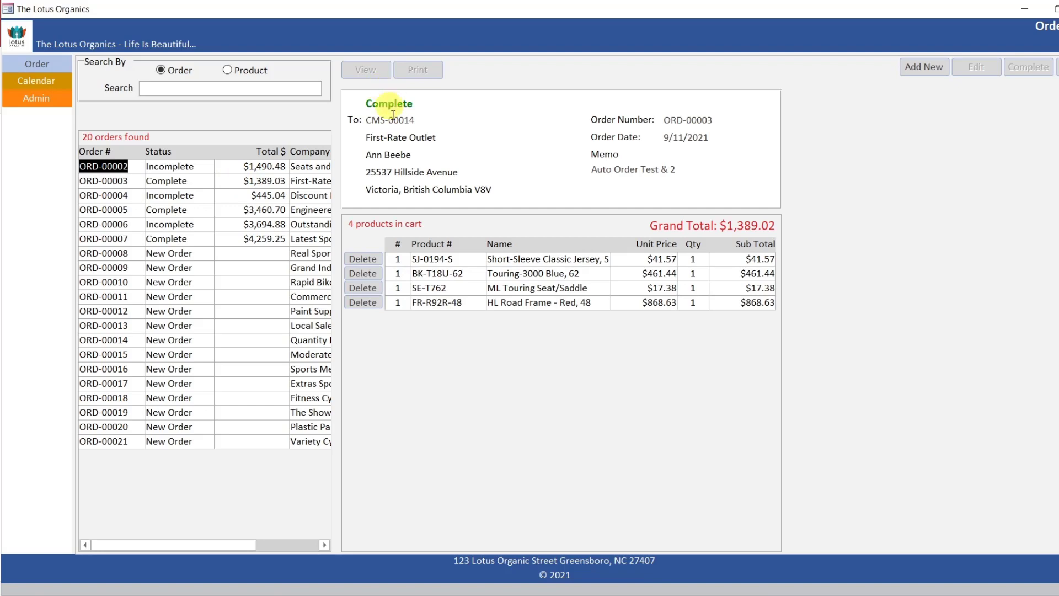
Return to the frmOrder code and insert the cmdView and cmdPrint Enabled = False lines below Me.cmdEdit.Caption = "Edit" in DisplayOrder
click(660, 595)
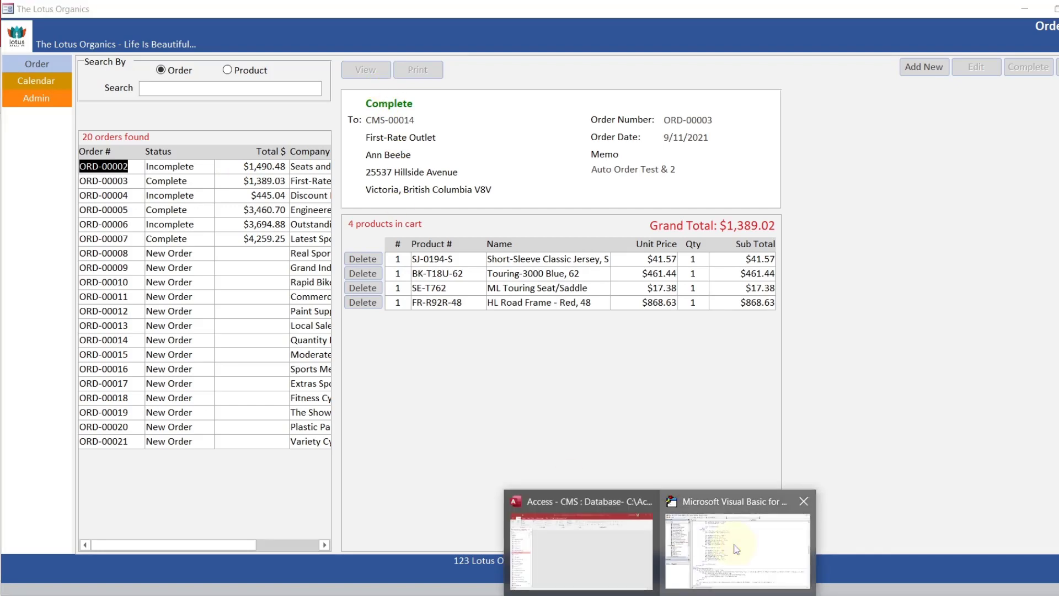
click(736, 549)
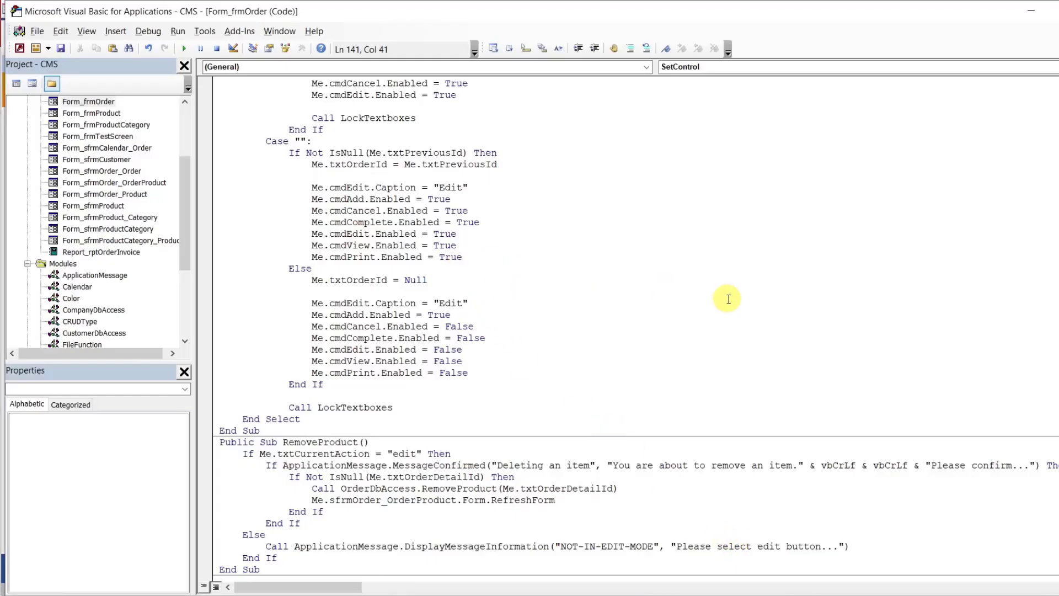
scroll(635, 326, down, 15)
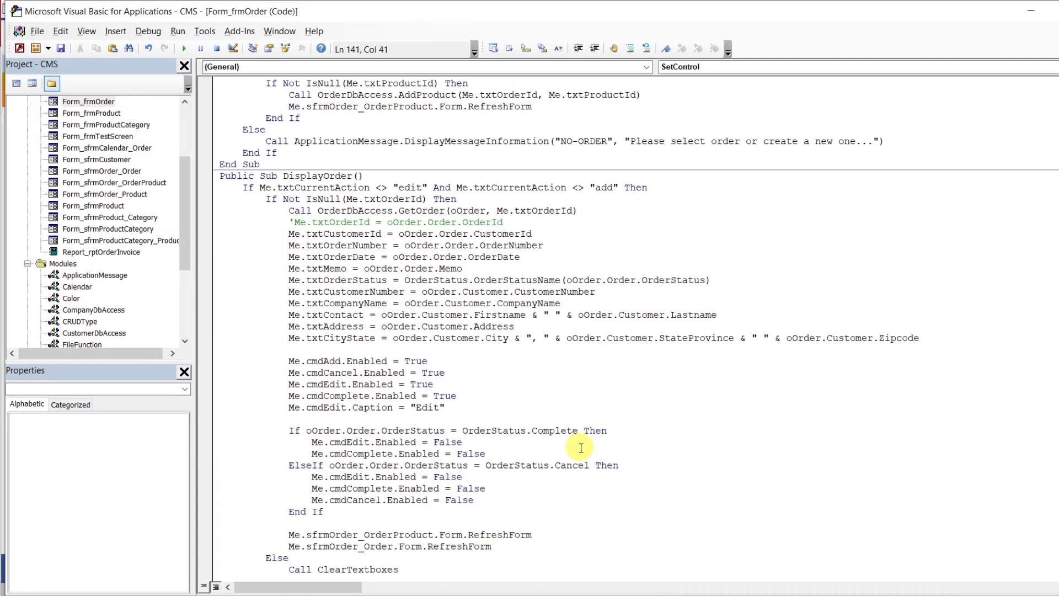
click(469, 405)
key(Return)
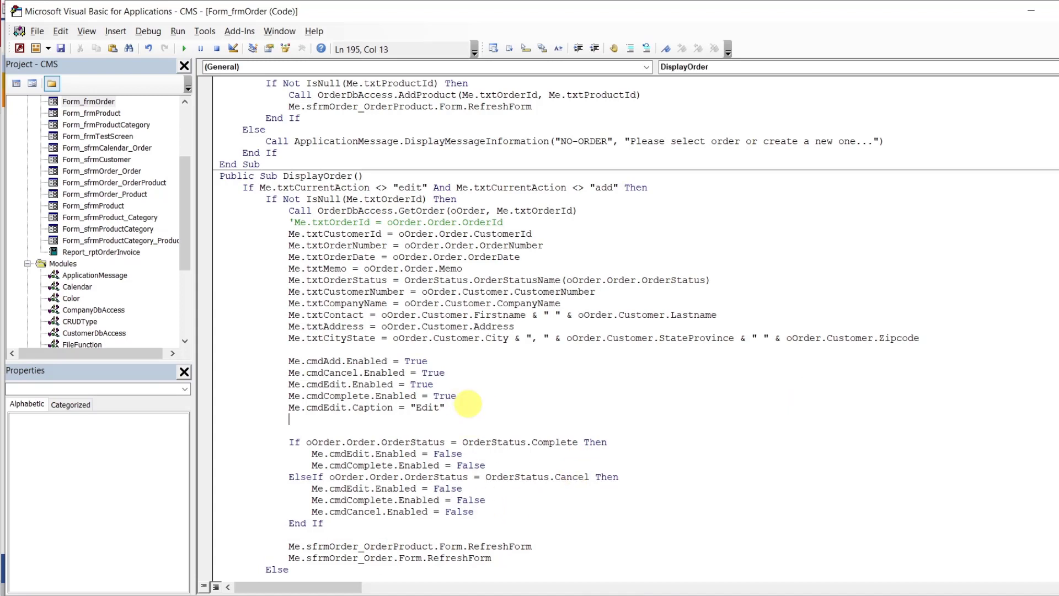
text(Me.cmdView.Enabled = False             Me.cmdPrint.Enabled = False)
Set the Enabled values of cmdView and cmdPrint in DisplayOrder to True
double_click(436, 418)
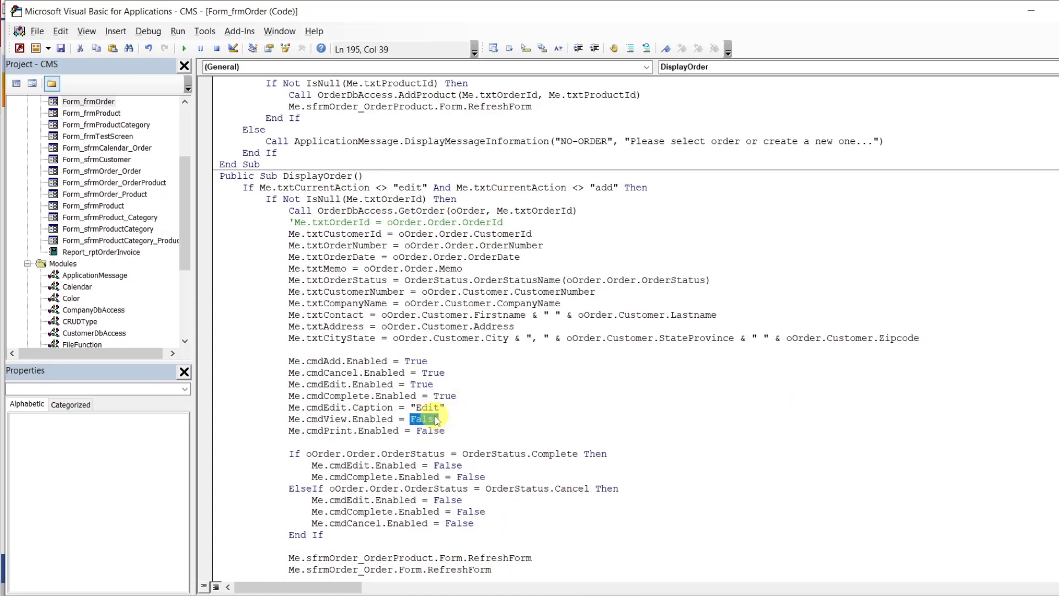
text(true)
click(434, 426)
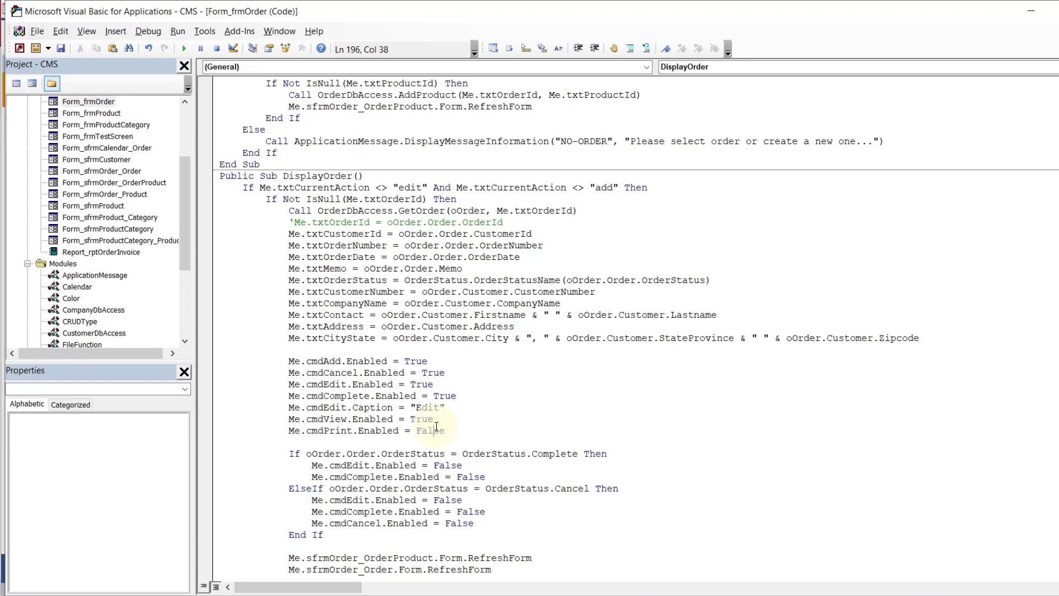
double_click(435, 426)
text(true)
click(464, 409)
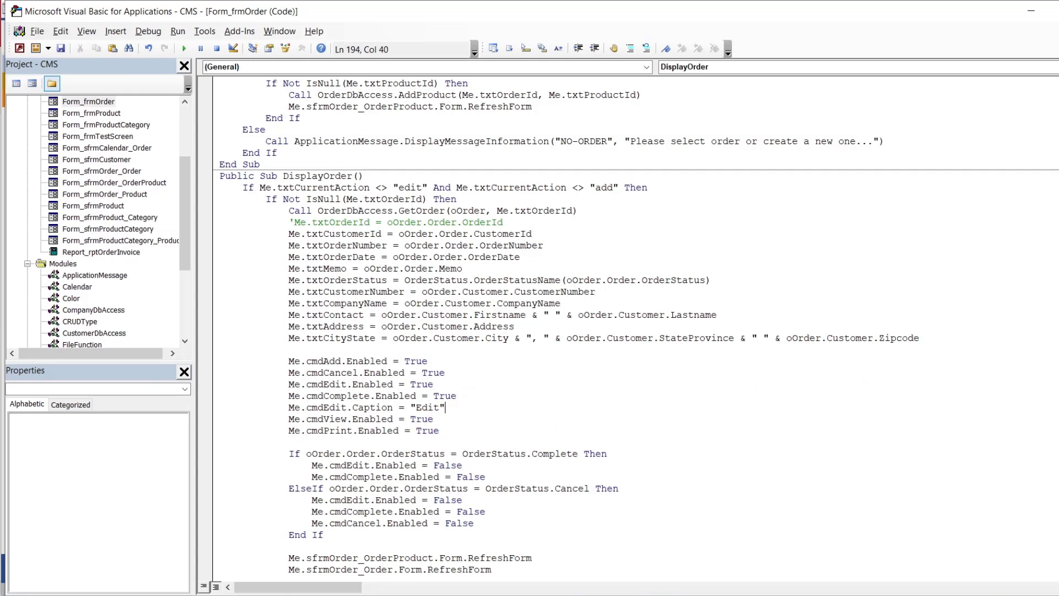
Switch back to the order form, reselect the First-Rate Outlet order and print its invoice to PDF
click(660, 595)
click(607, 561)
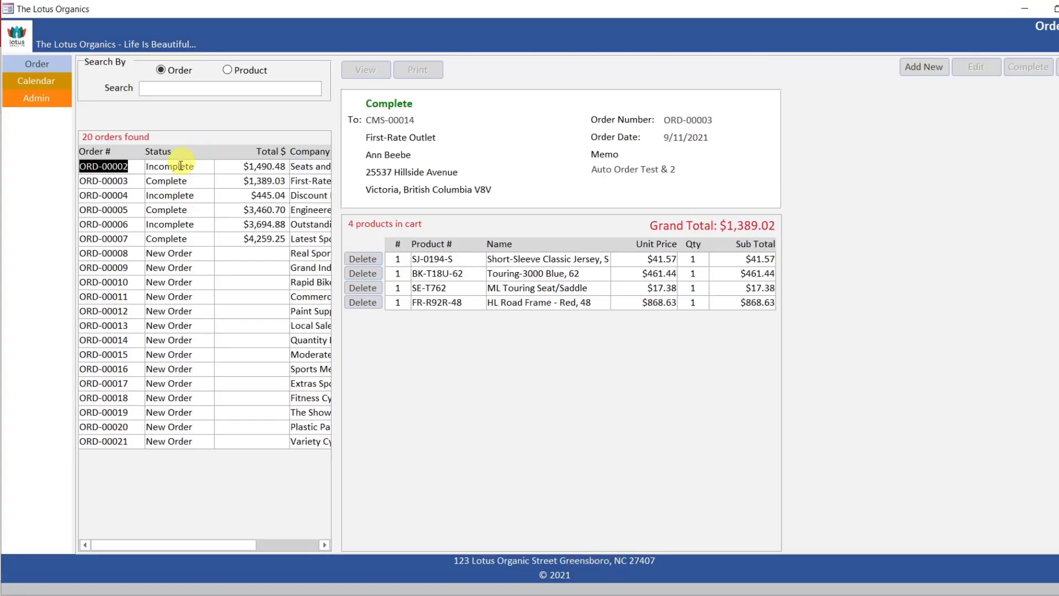
click(238, 181)
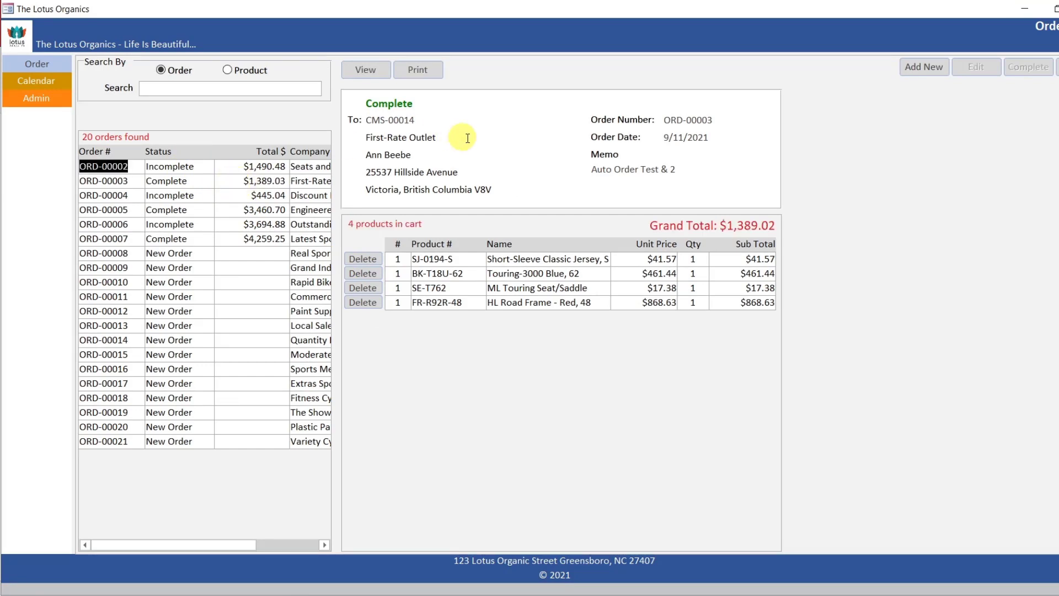
click(424, 71)
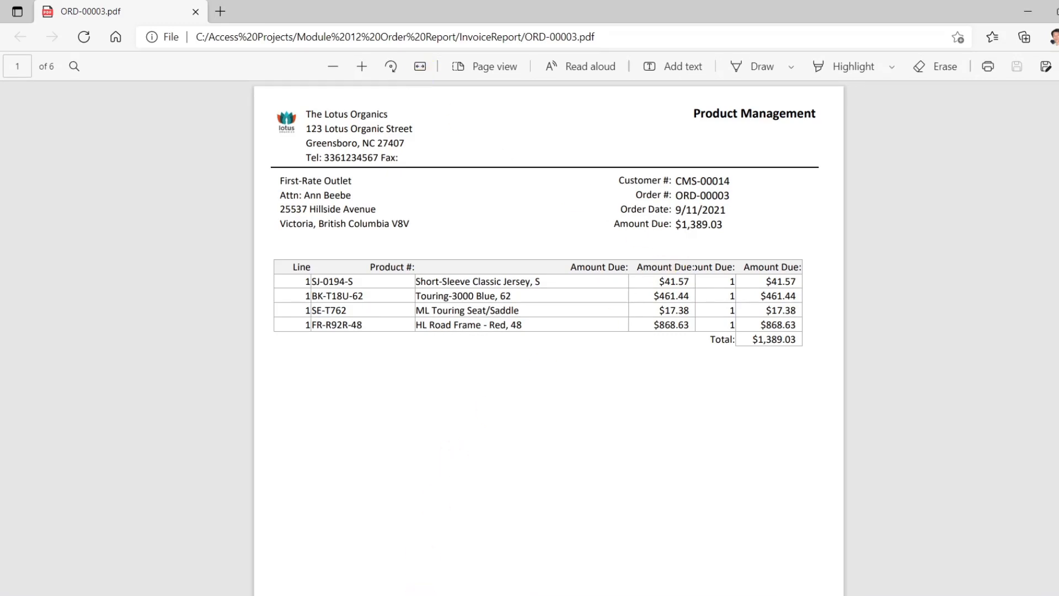
In File Explorer, open the InvoiceReport folder inside Module 12 Order Report to check for the exported PDF
click(414, 595)
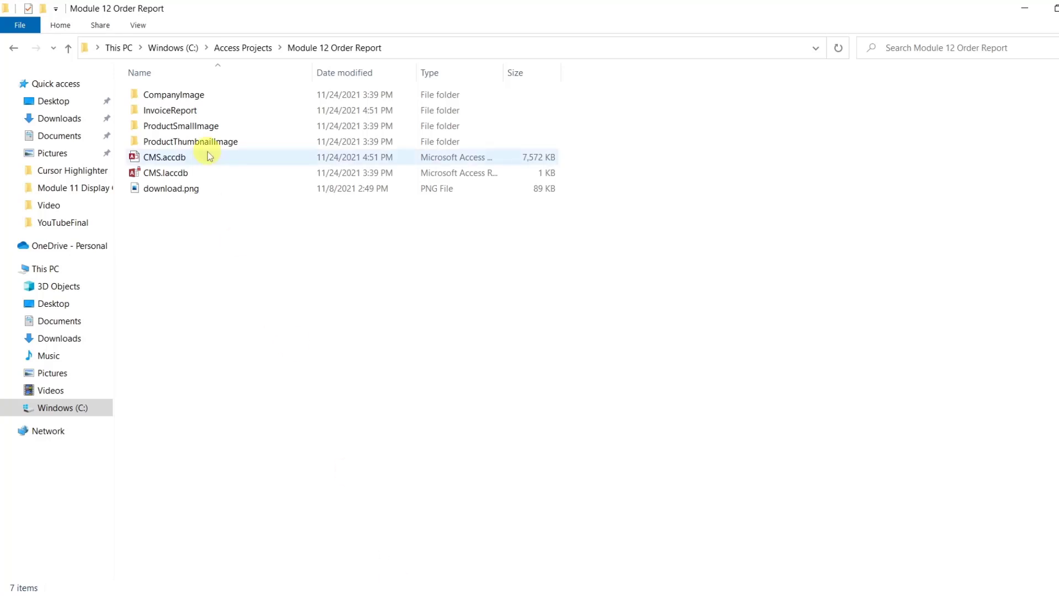
click(193, 111)
double_click(193, 110)
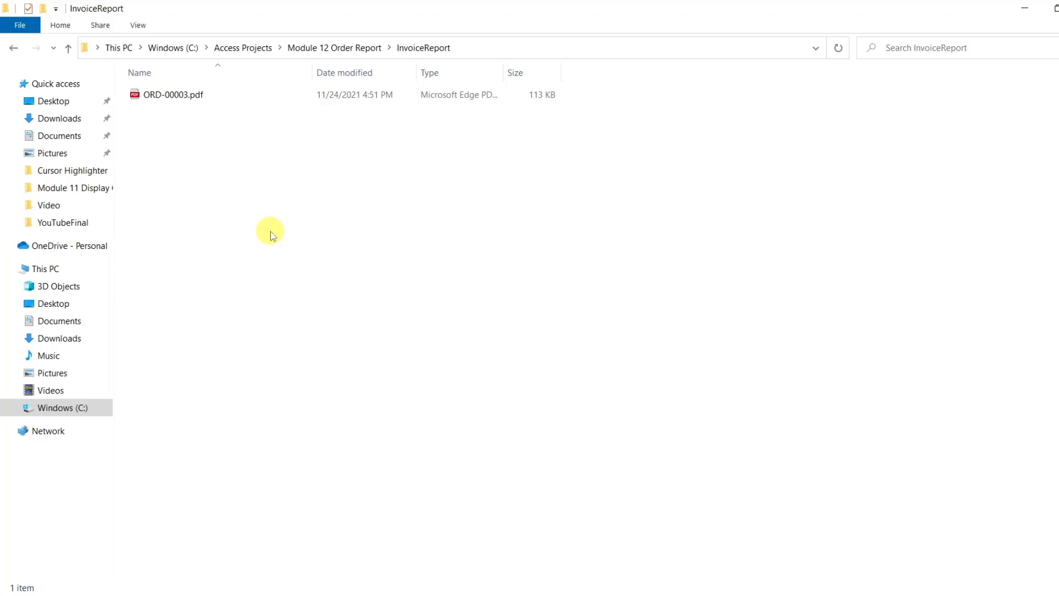
Return to the order form, review the exported invoice PDF in the browser and close it
click(667, 592)
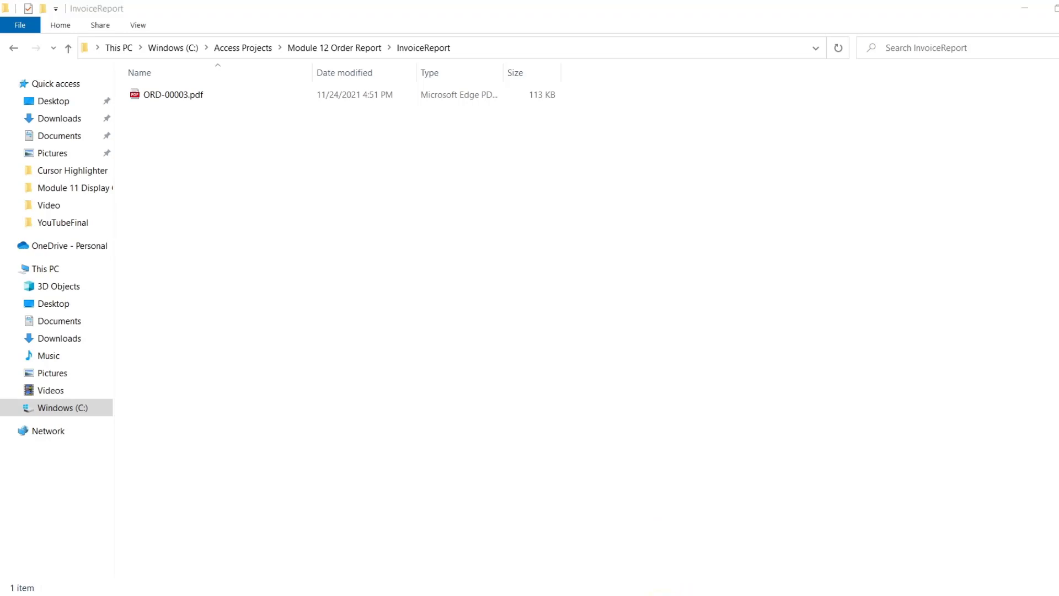
click(649, 552)
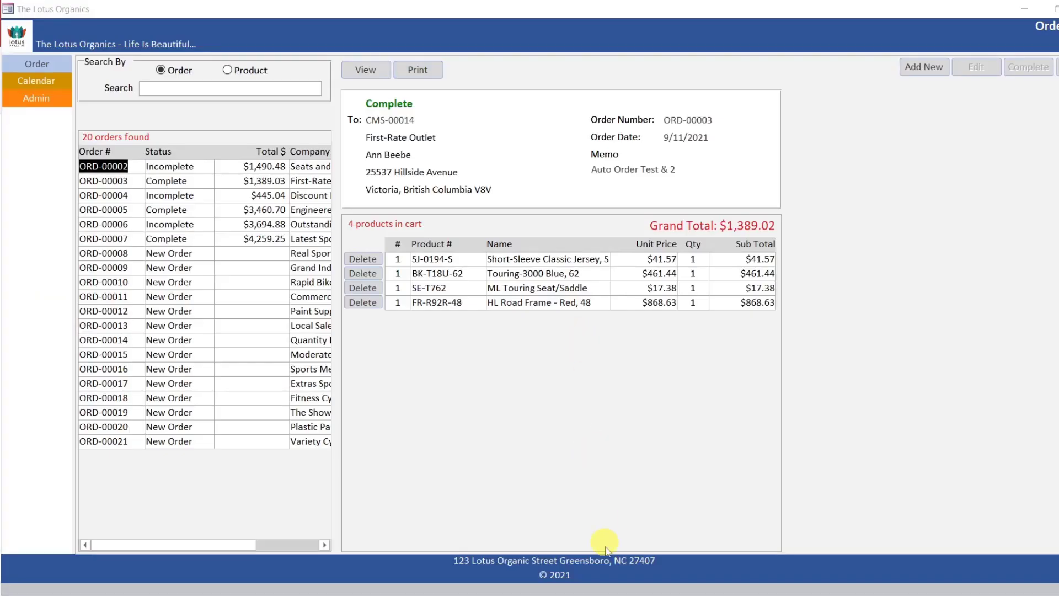
mouse_move(661, 594)
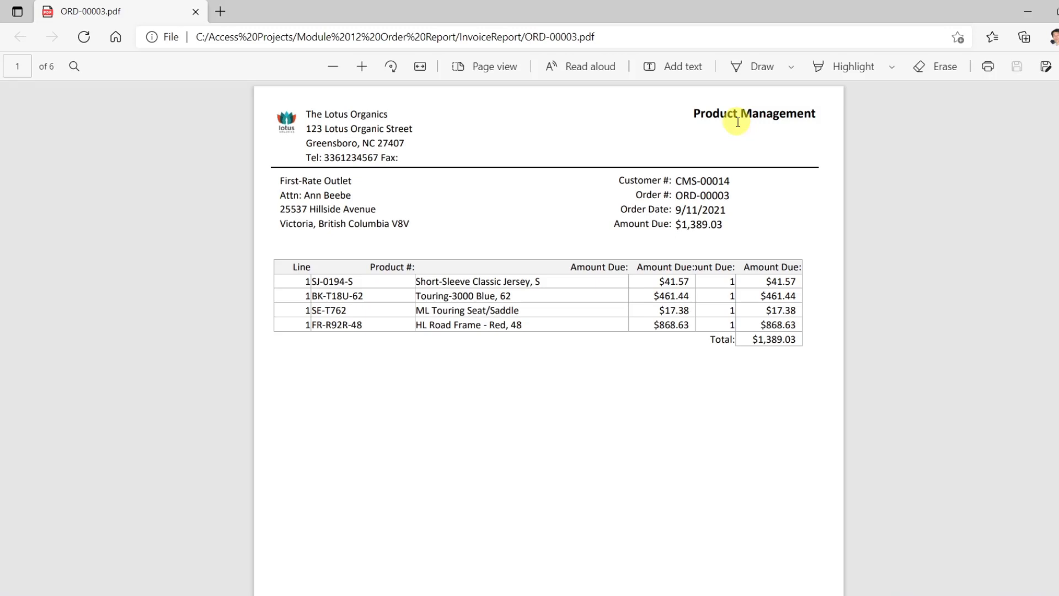
click(1058, 11)
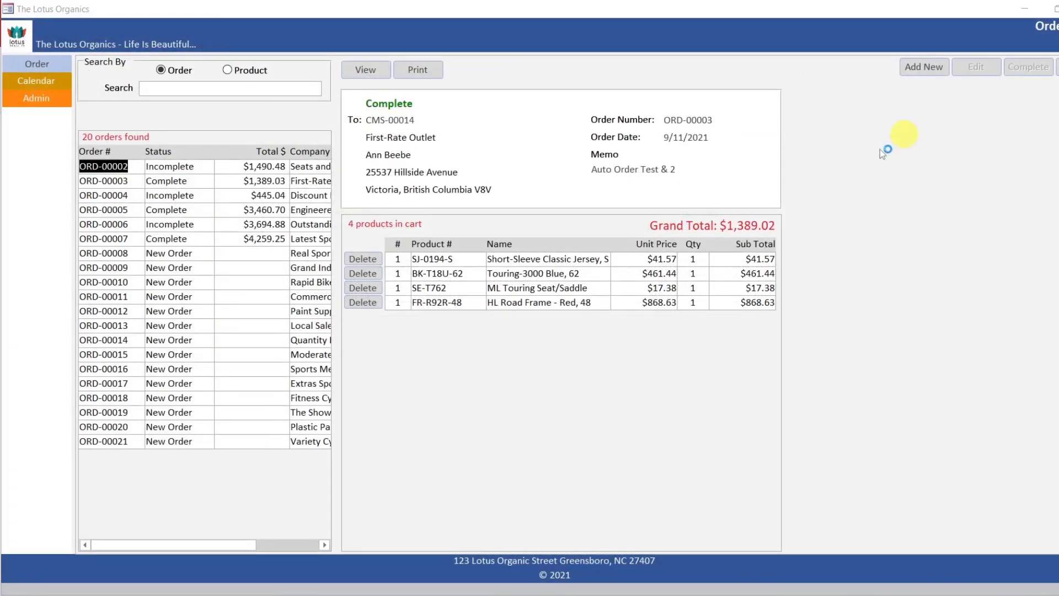
Switch to the Visual Basic editor, go to the print and view procedures at the start of the frmOrder code, and open the Reporting module
mouse_move(664, 590)
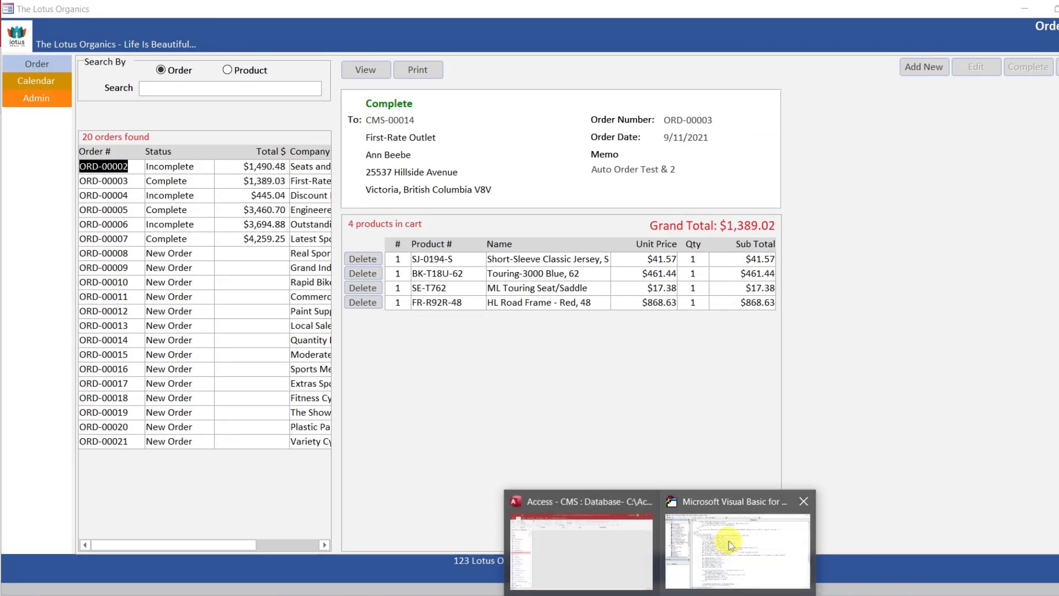
click(728, 538)
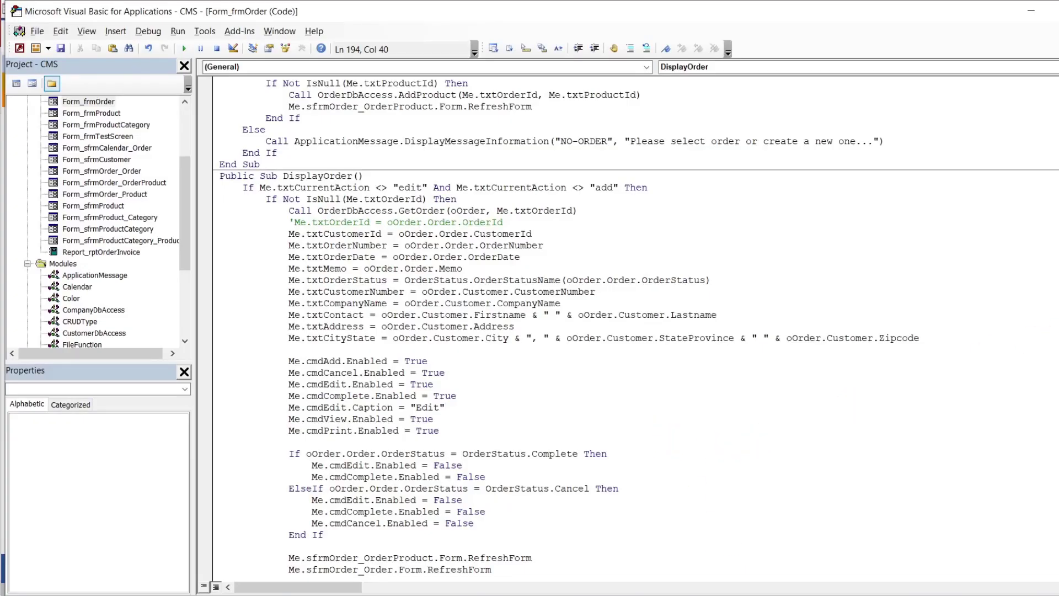
scroll(634, 326, up, 10)
scroll(635, 325, up, 20)
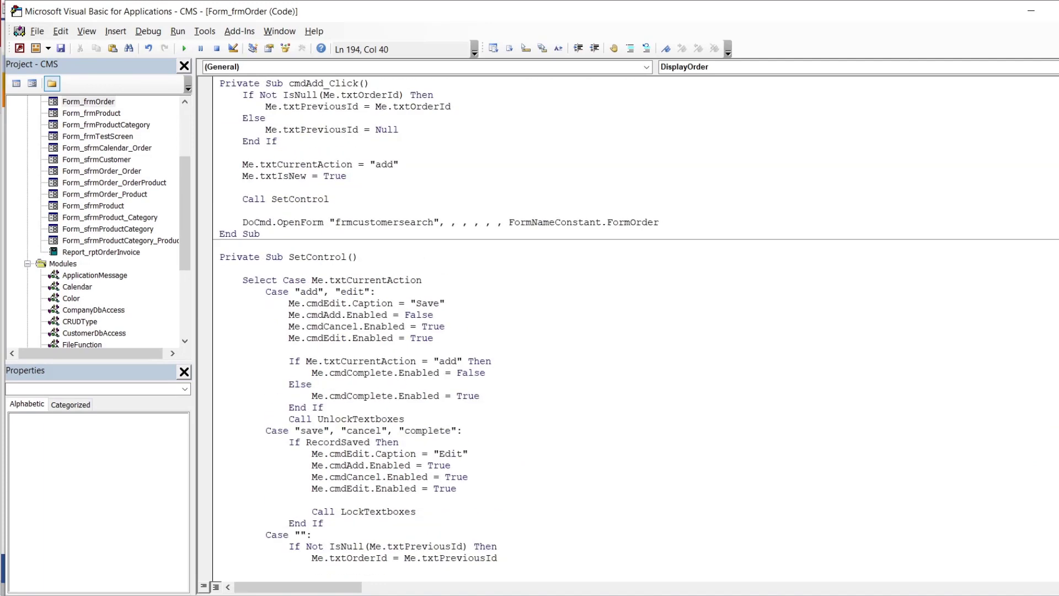
scroll(634, 325, up, 20)
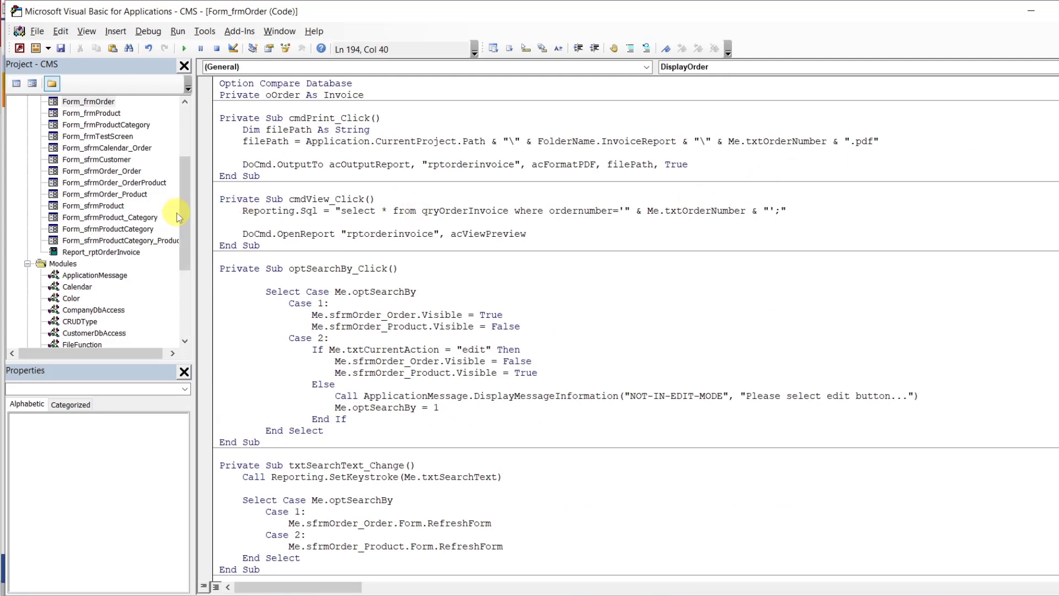
drag(185, 214, 186, 277)
double_click(79, 333)
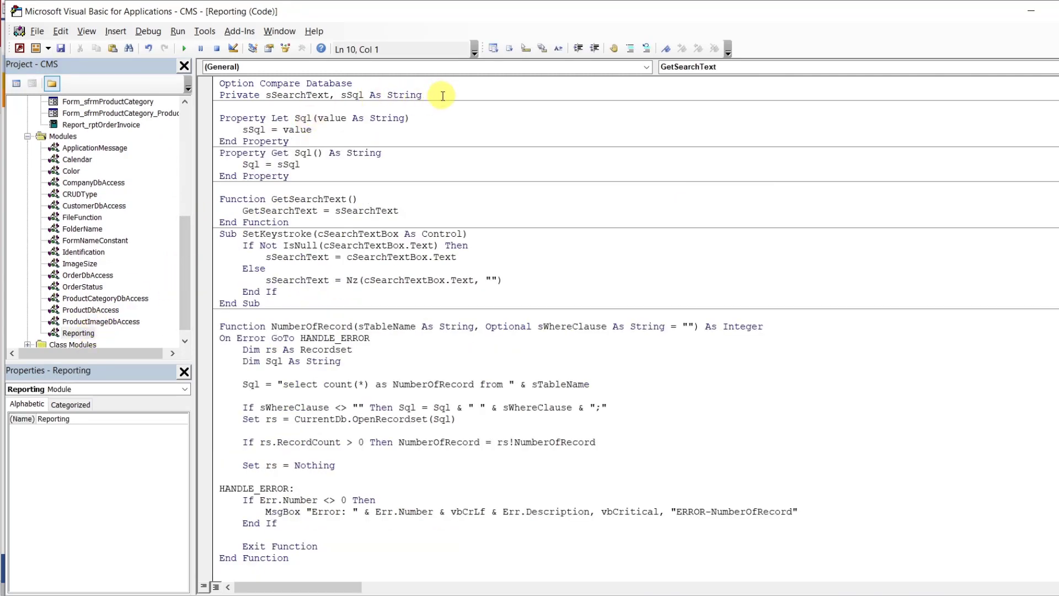
Add a private variable named sHeader after sSql in the Reporting module's declaration
click(366, 97)
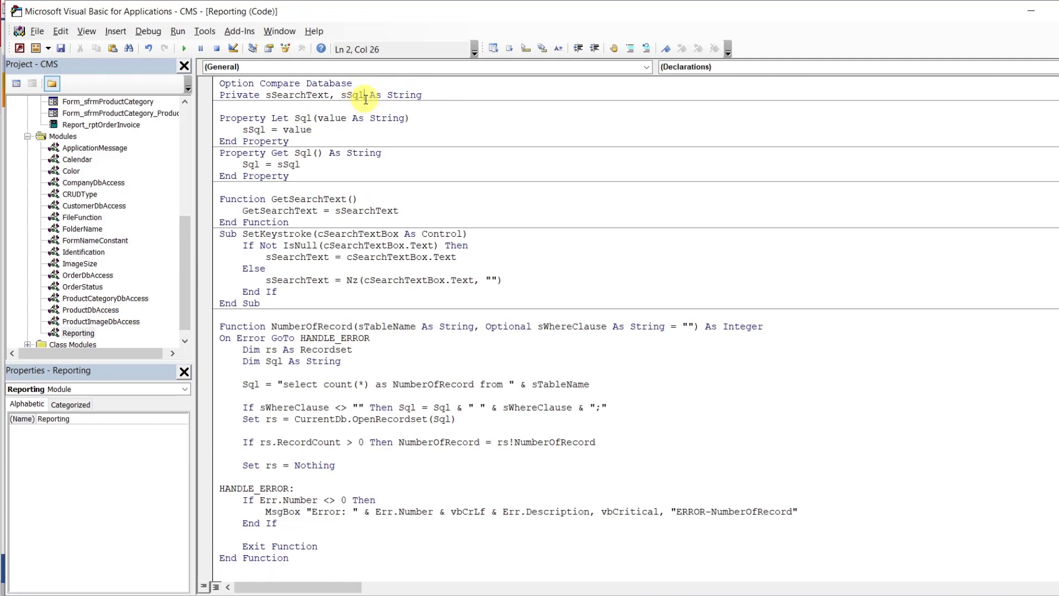
text(, sHea)
key(BackSpace)
key(BackSpace)
key(BackSpace)
text(Header)
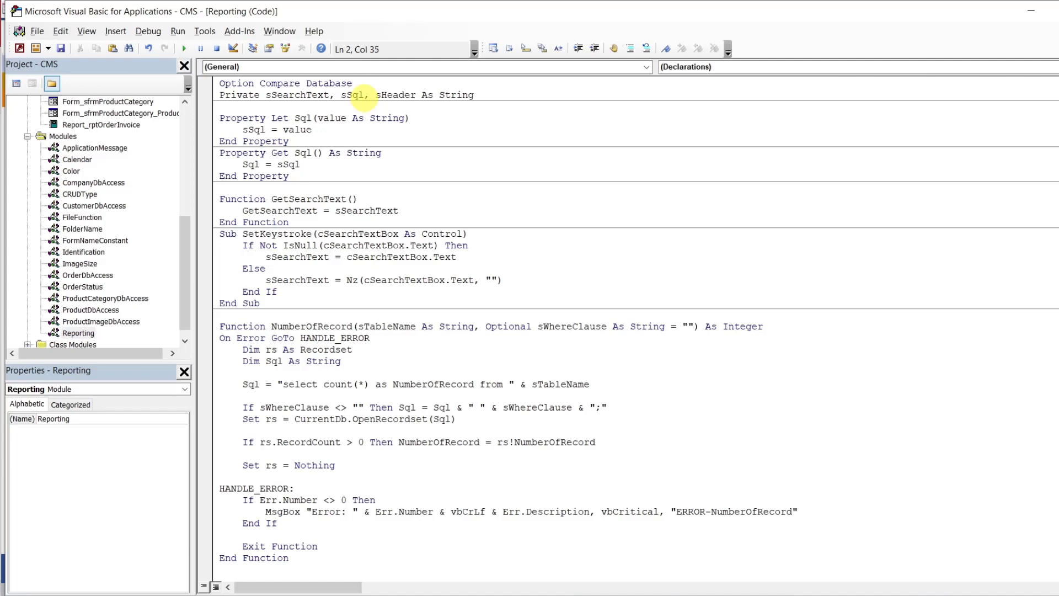
Duplicate the Property Let and Property Get Sql procedures directly below the originals in the Reporting module
drag(289, 176, 214, 118)
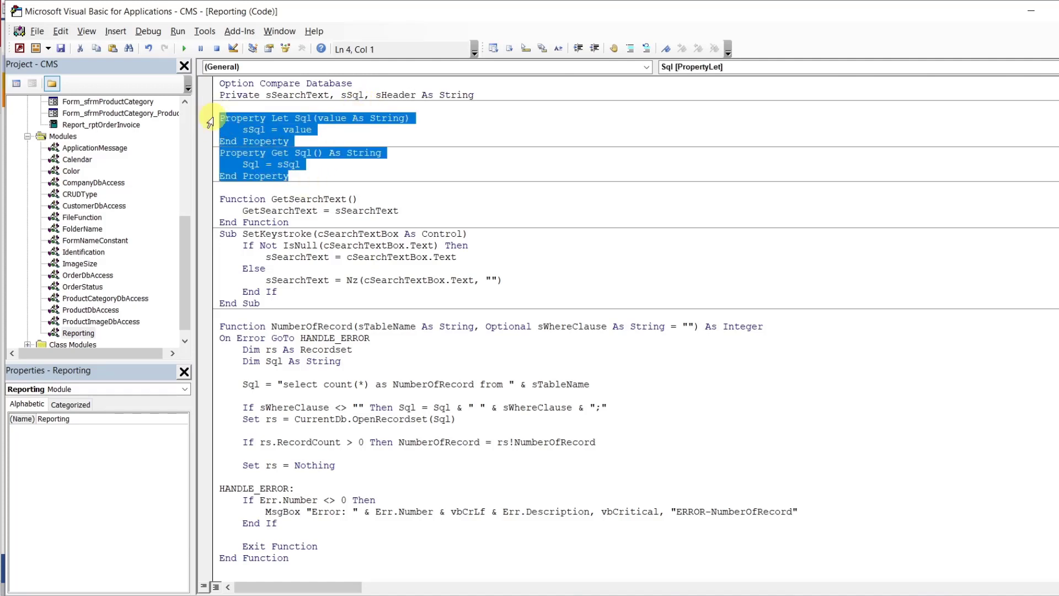
key(ctrl+c)
click(304, 175)
key(Return)
key(ctrl+v)
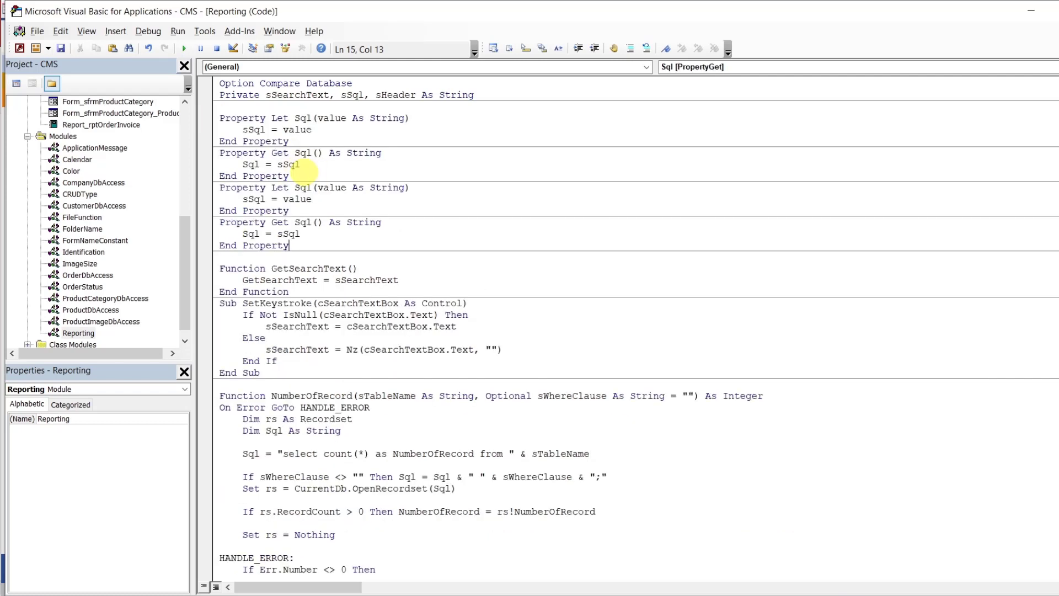
Rename the duplicated Property Let procedure to Header and make it assign value to sHeader
double_click(302, 188)
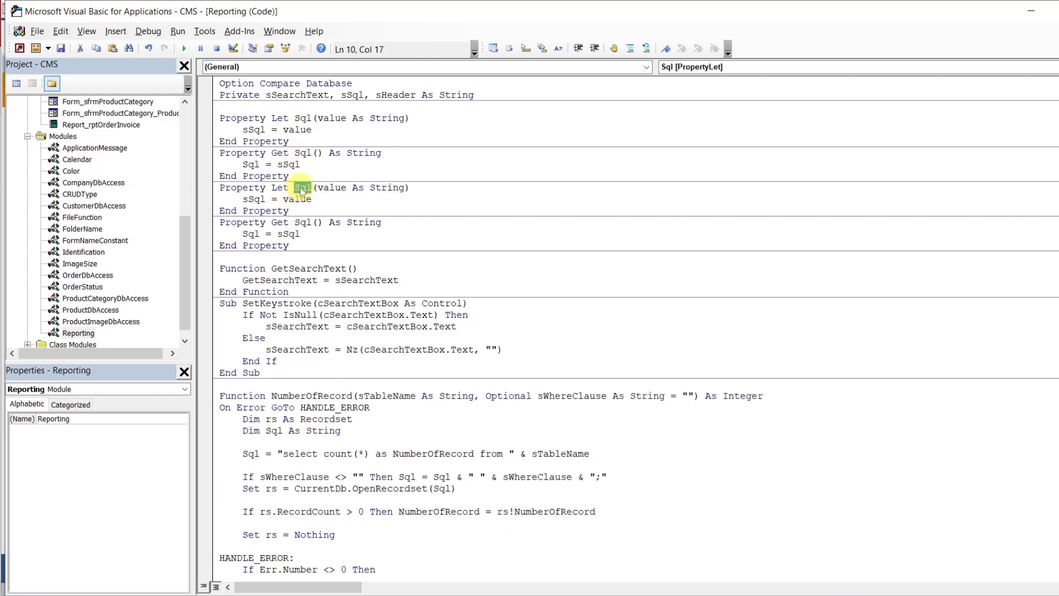
text(Header)
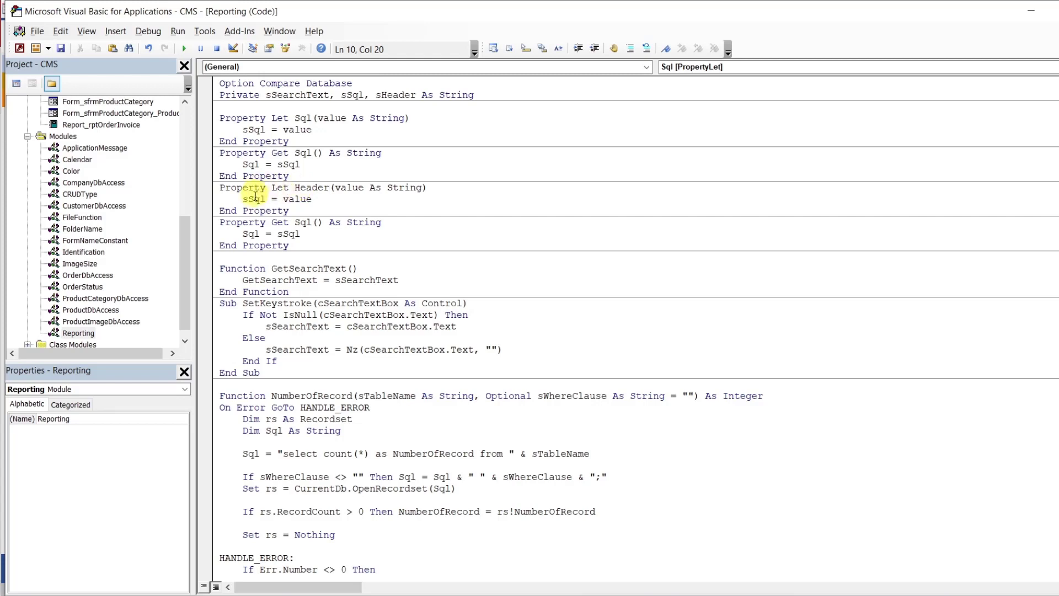
click(256, 197)
double_click(255, 197)
text(s)
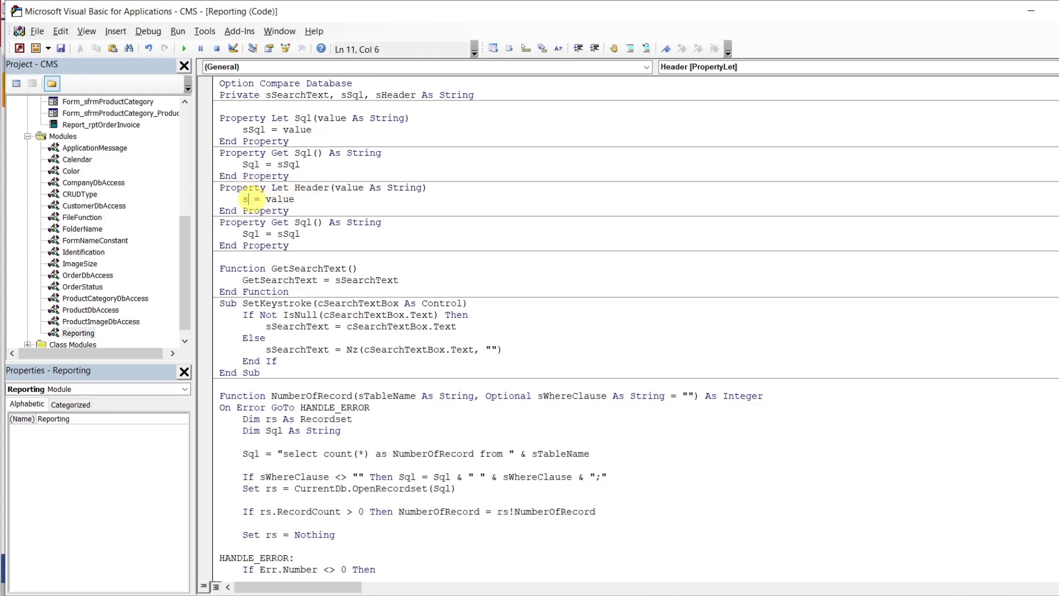
text(header)
Rename the duplicated Property Get procedure to Header and make it return sHeader
double_click(303, 222)
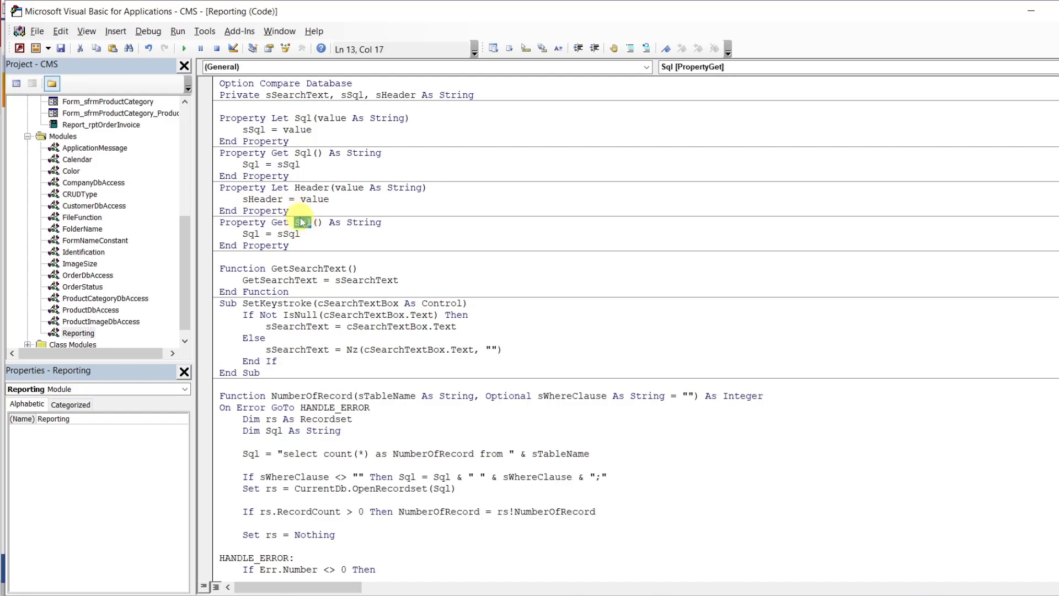
text(Header)
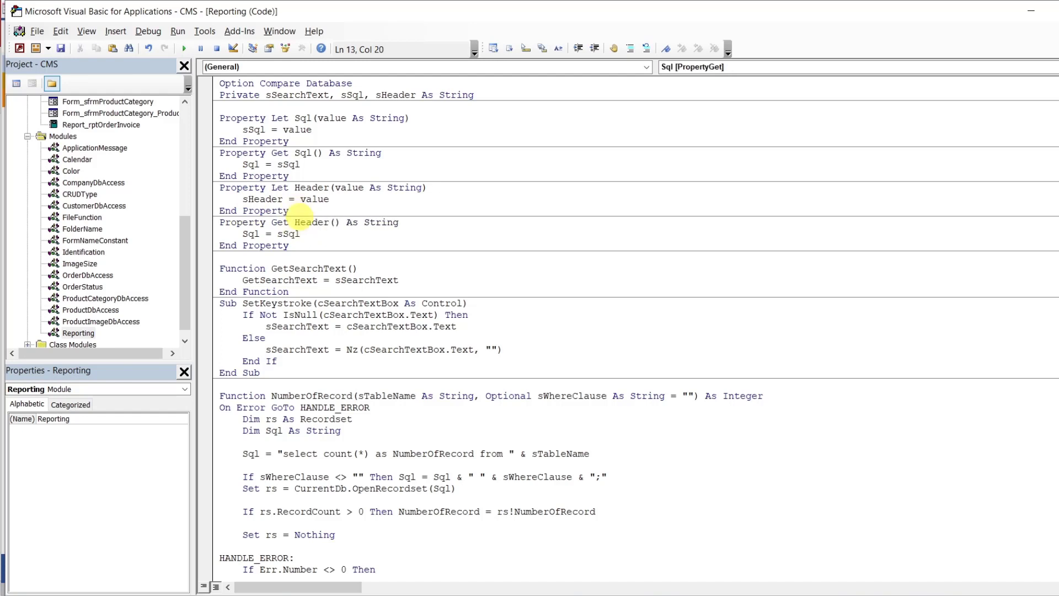
double_click(251, 233)
text(header)
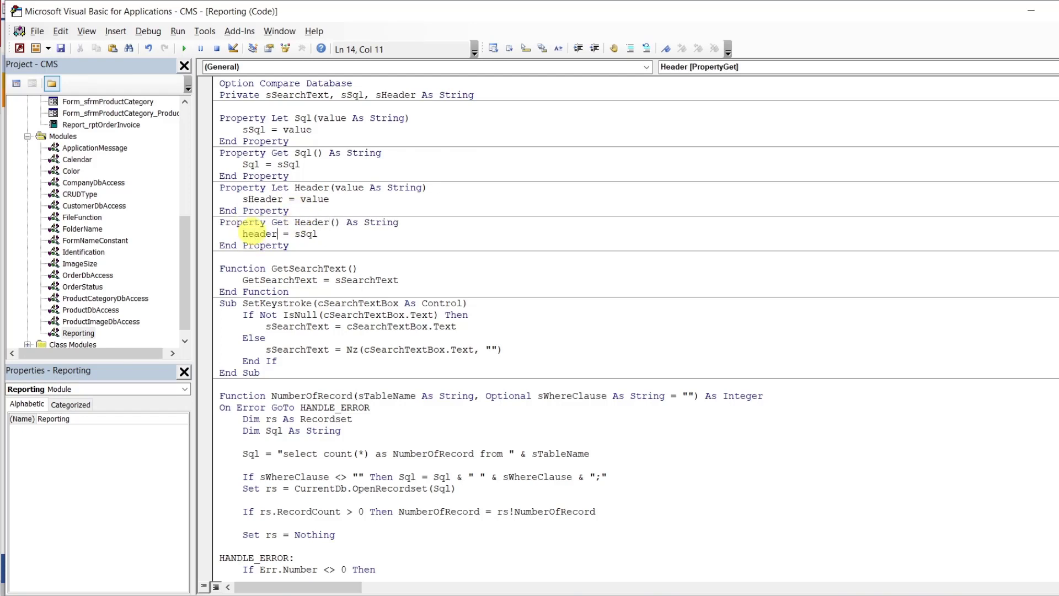
double_click(308, 234)
text(sheader)
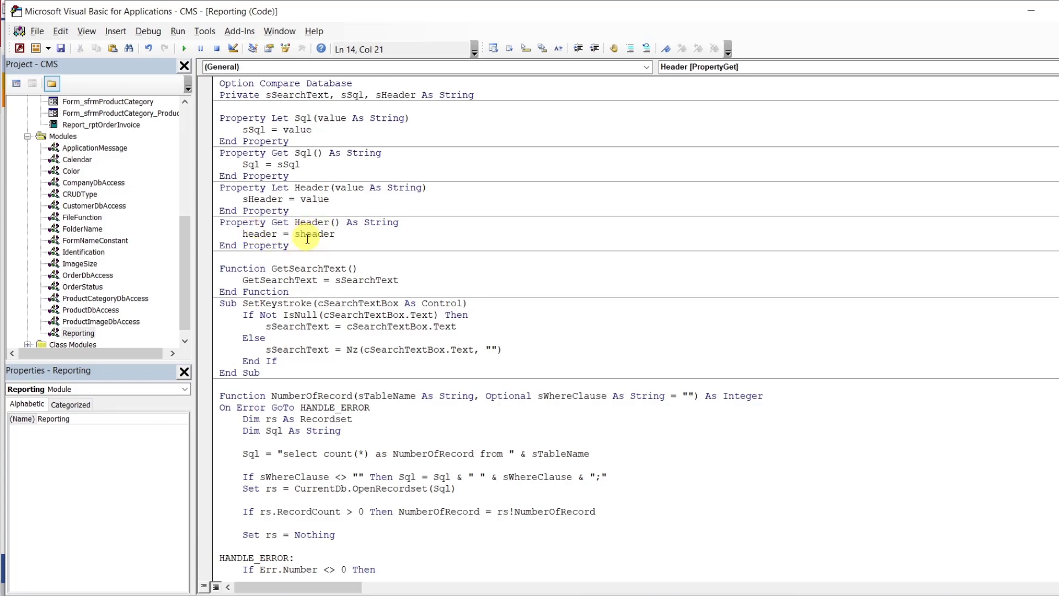
Add a GetHeader() As String function above GetSearchText, with the body GetHeader = sHeader
click(305, 257)
key(Return)
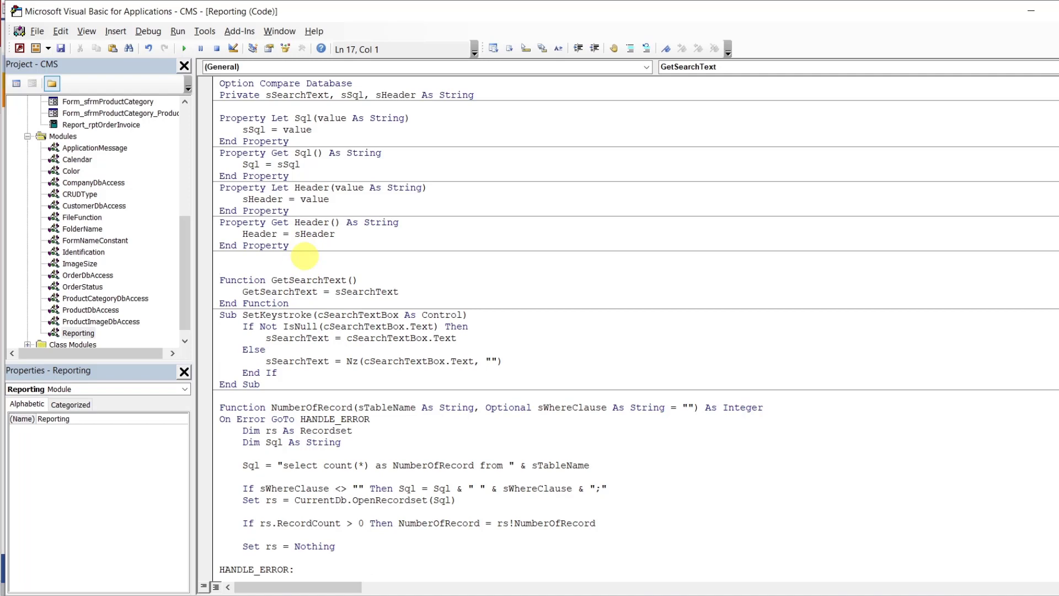
text(function GetHeader()as stri)
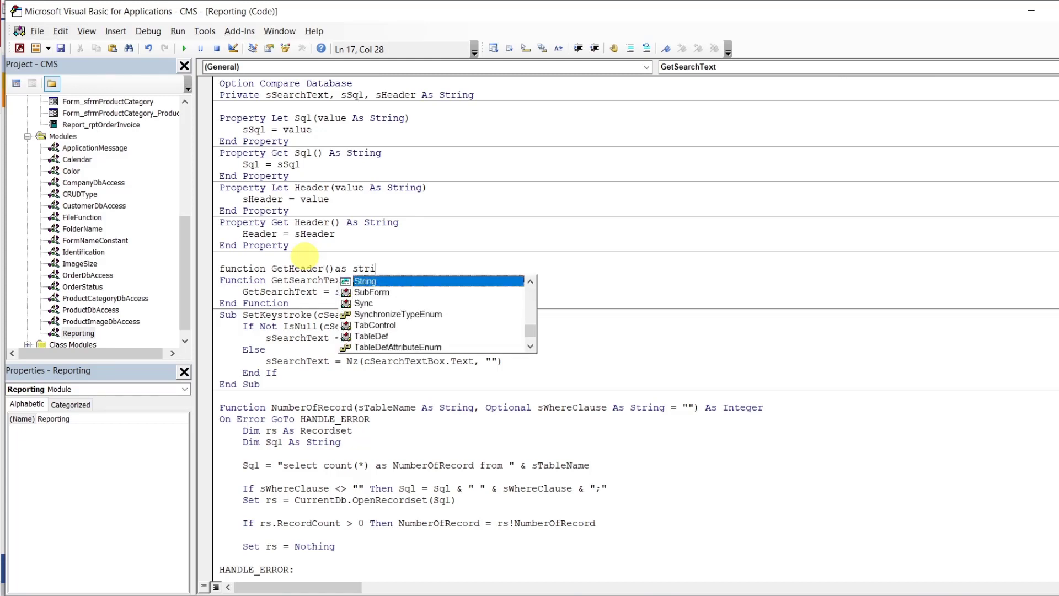
text(ng)
key(Return)
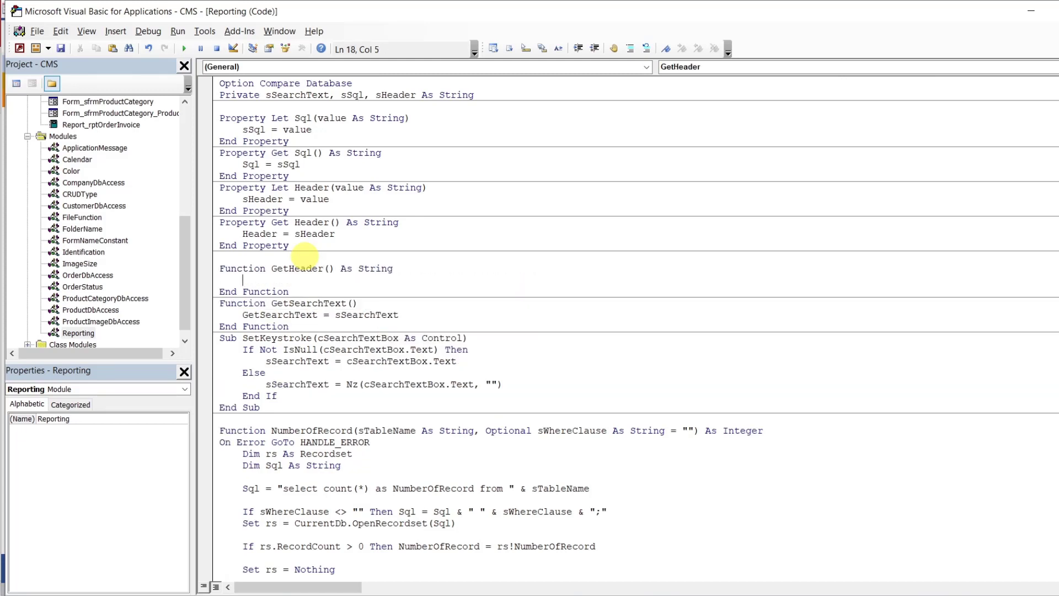
text(getheader=sheader)
click(306, 259)
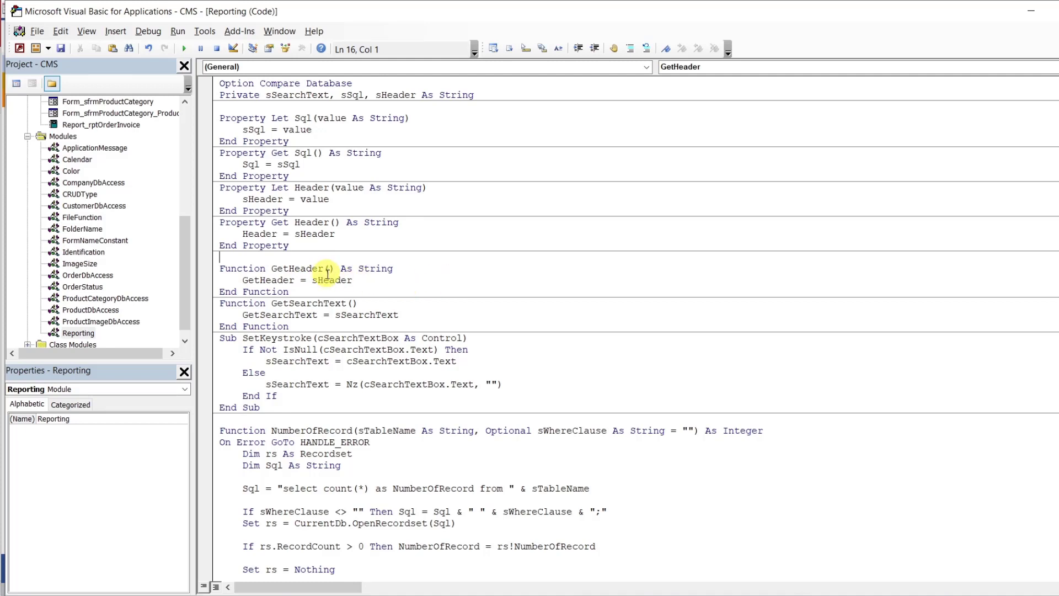
Change the GetHeader function to return Header instead of sHeader, and close the Reporting module's code
click(319, 281)
key(BackSpace)
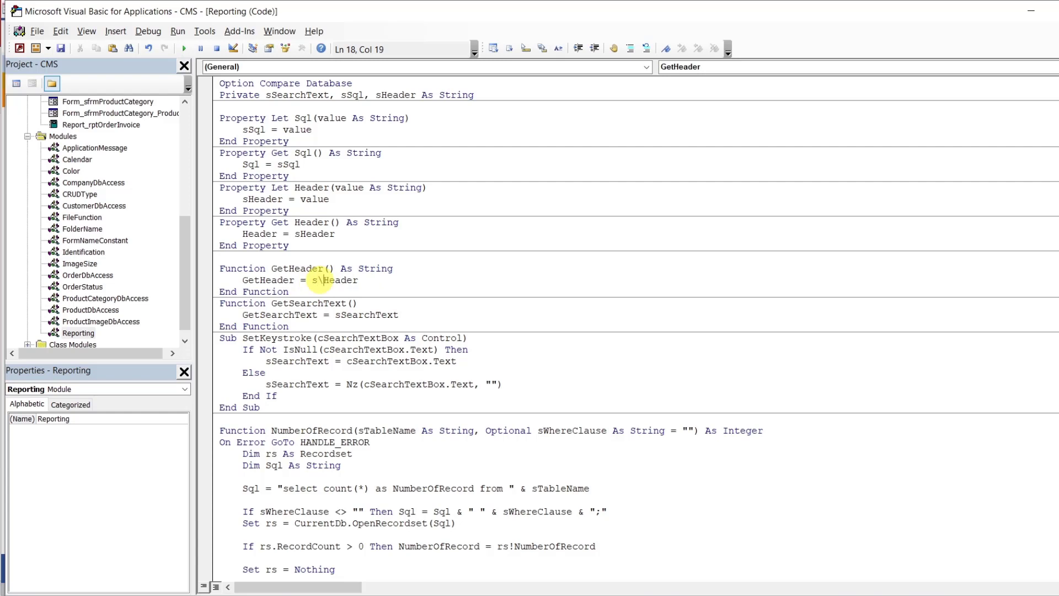
click(383, 261)
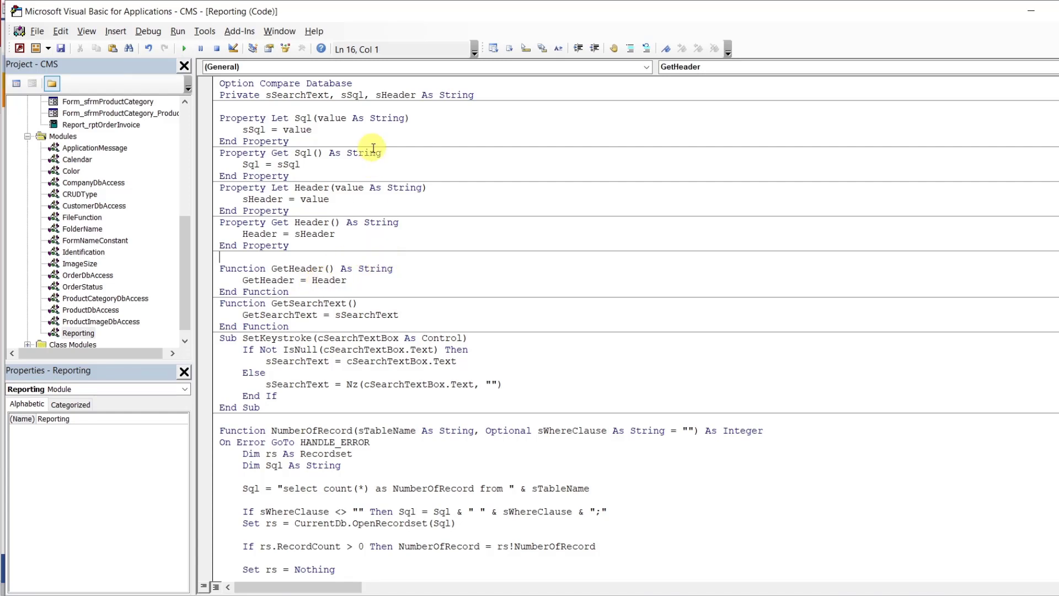
click(409, 120)
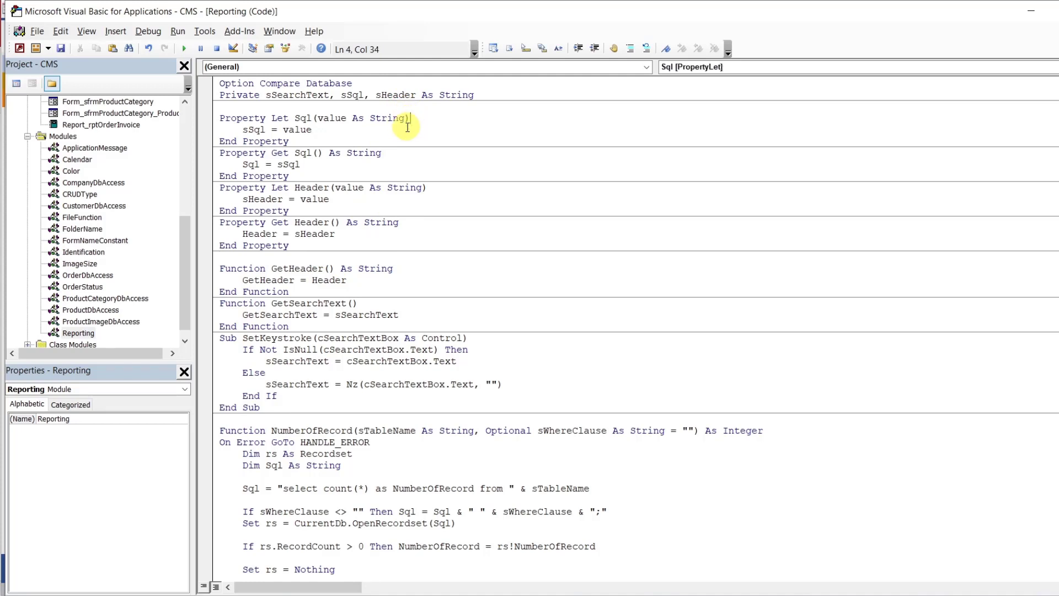
click(404, 133)
key(ctrl+F4)
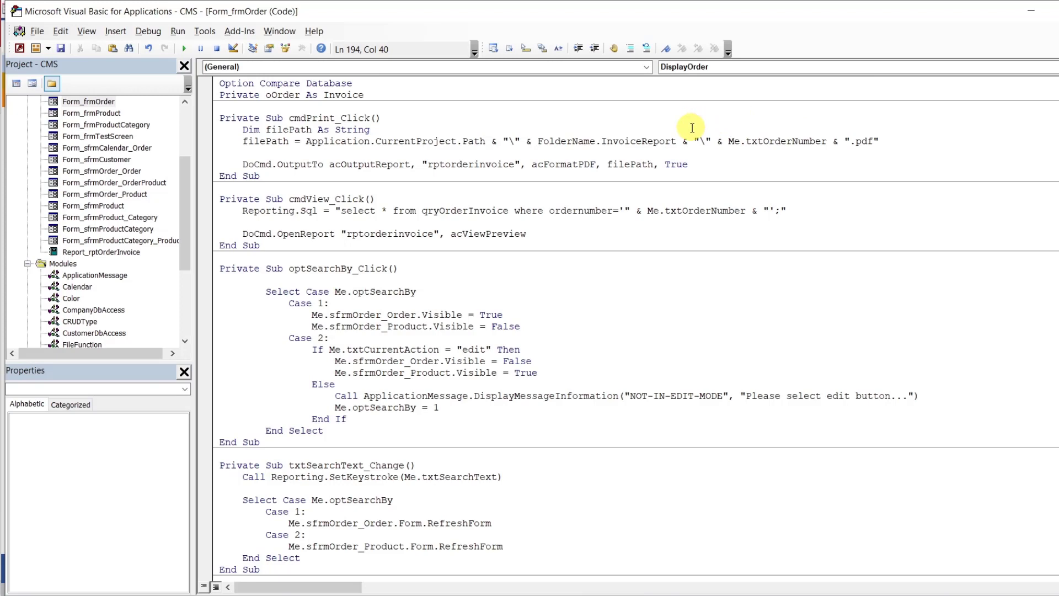
Copy the Reporting.Sql assignment from cmdView_Click into cmdPrint_Click, directly below the filePath declaration
click(243, 210)
drag(244, 210, 795, 206)
key(ctrl+c)
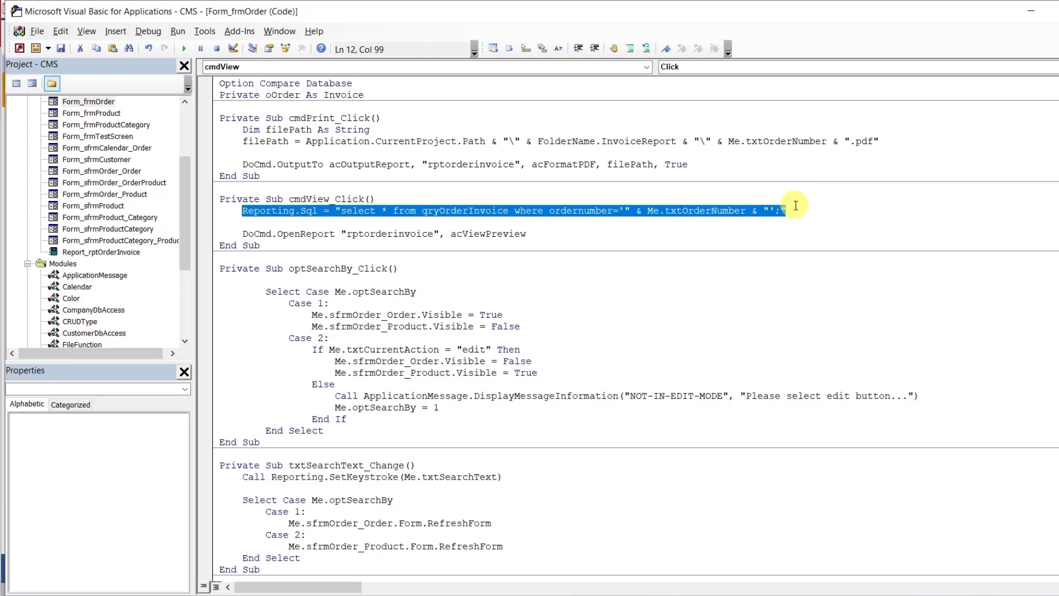
click(751, 128)
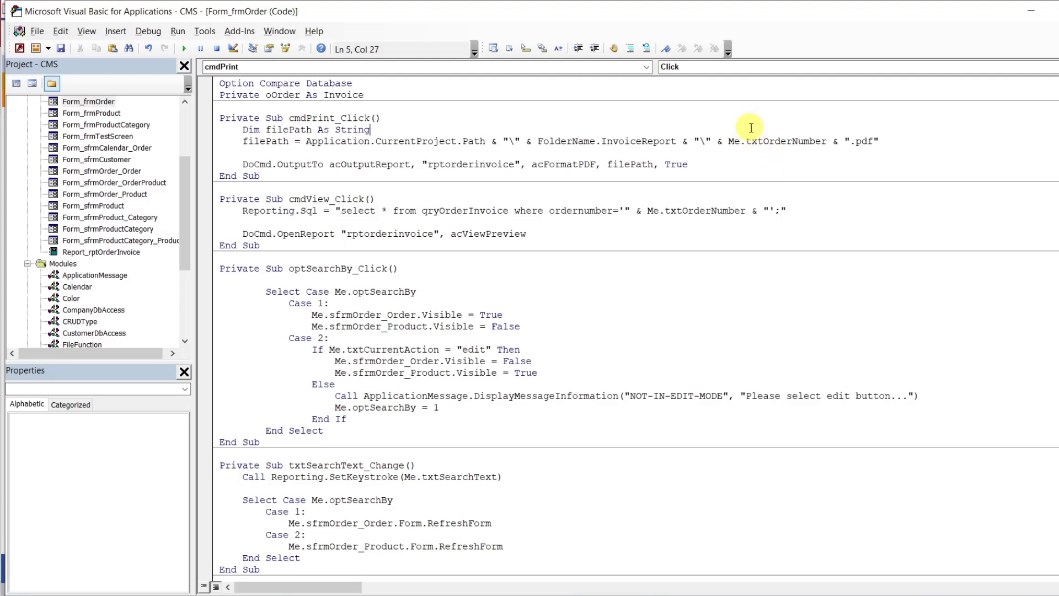
key(Return)
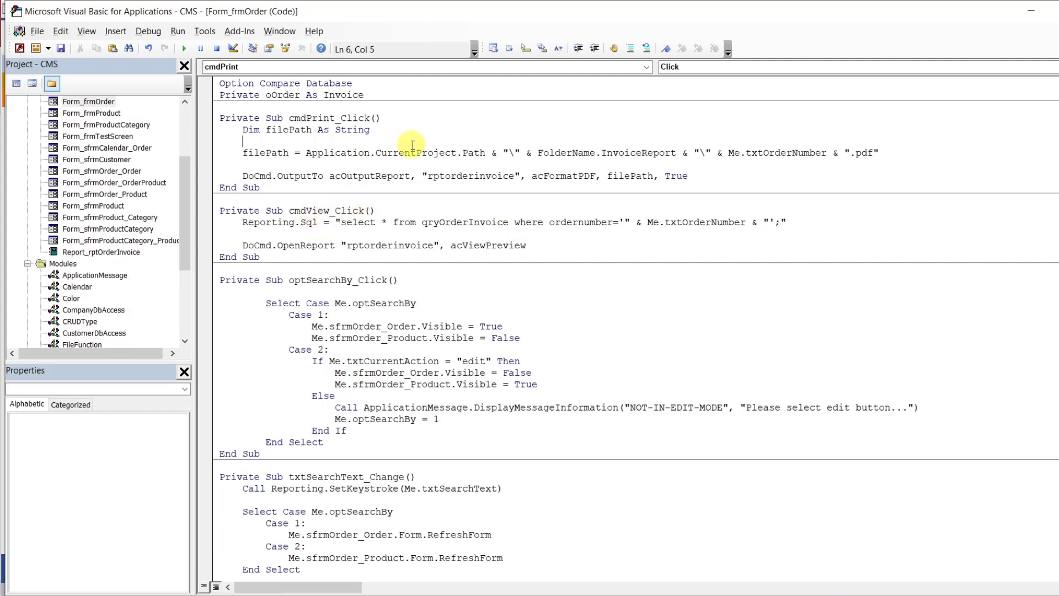
key(ctrl+v)
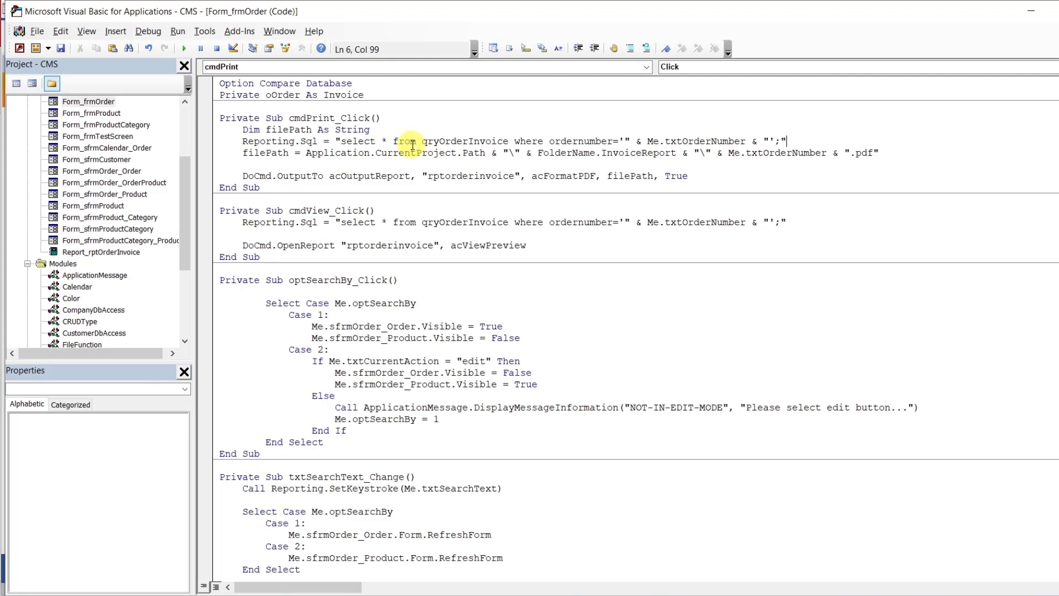
Insert the line Reporting.Header = "Order Invoice" above the Reporting.Sql assignment in cmdPrint_Click
click(406, 133)
key(Return)
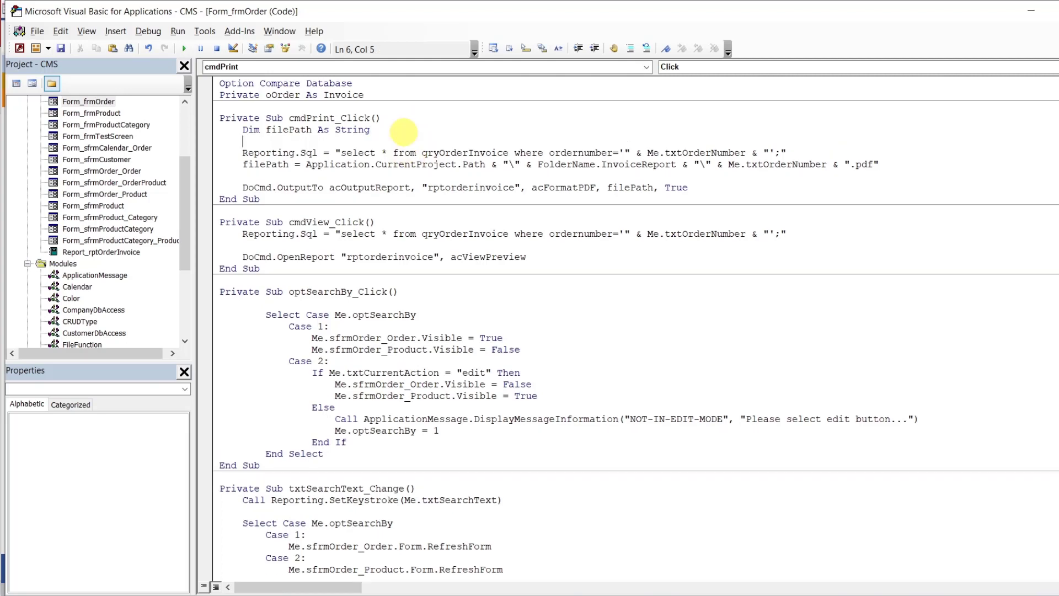
text(reporting.h)
key(Tab)
key(BackSpace)
text(r=")
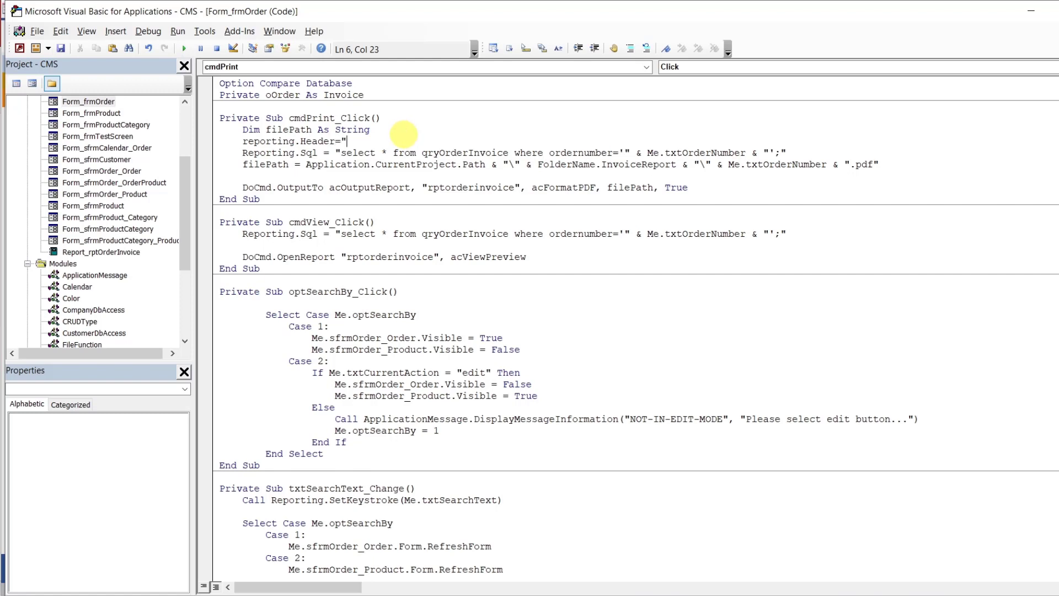
text(Order Invoice")
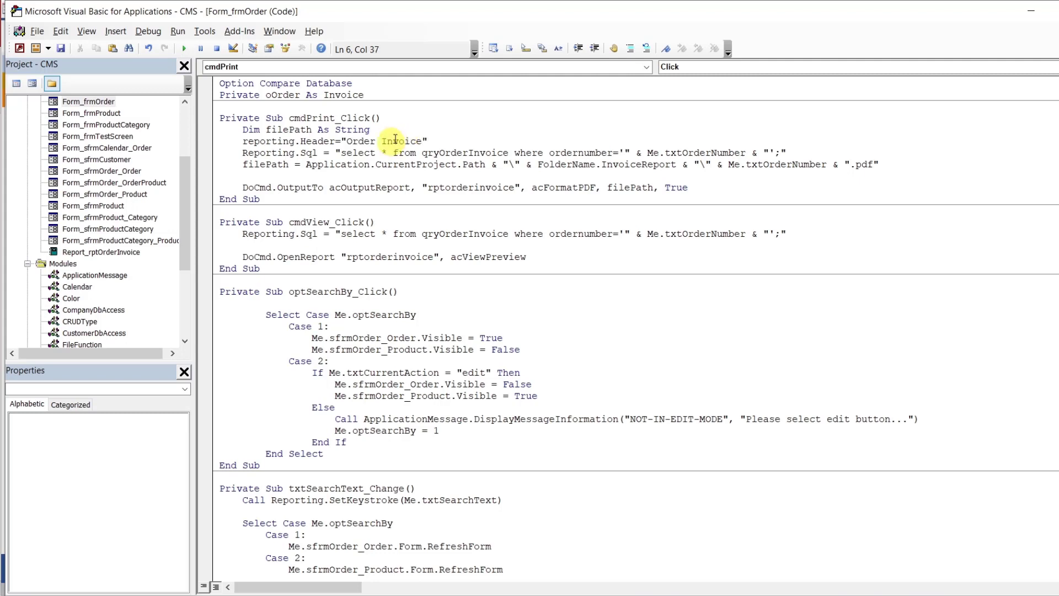
click(407, 130)
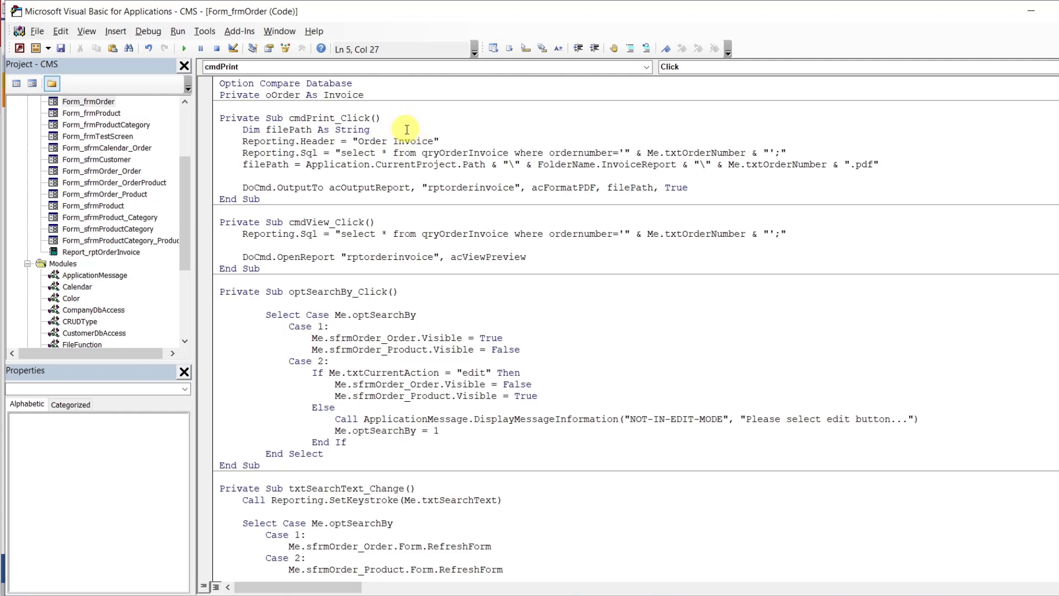
Switch to the Access database window and close the open Order Entry form
key(XF86KbdLightOnOff)
mouse_move(621, 594)
mouse_move(621, 560)
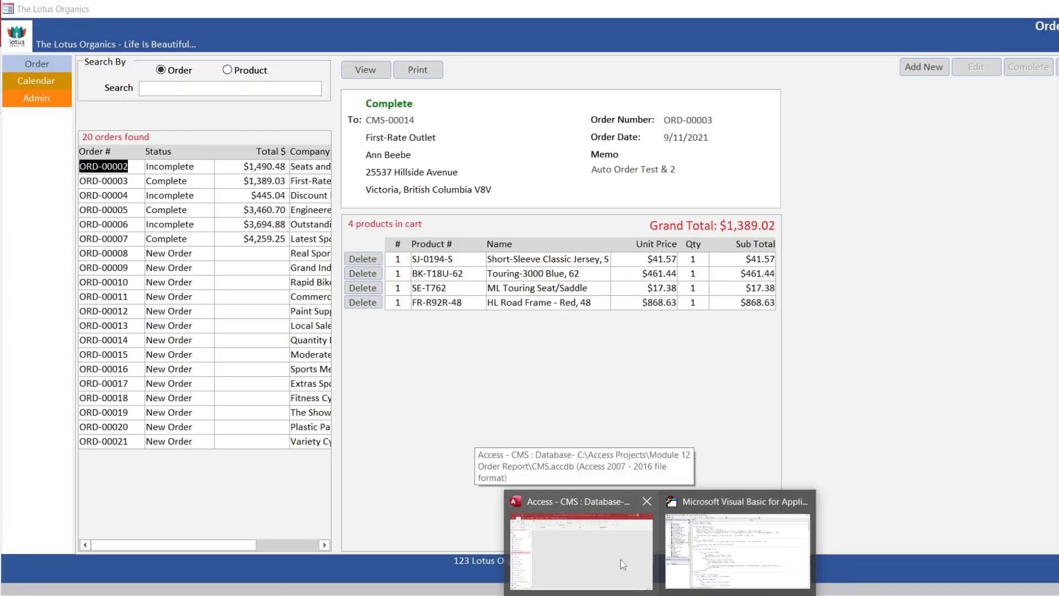
click(620, 559)
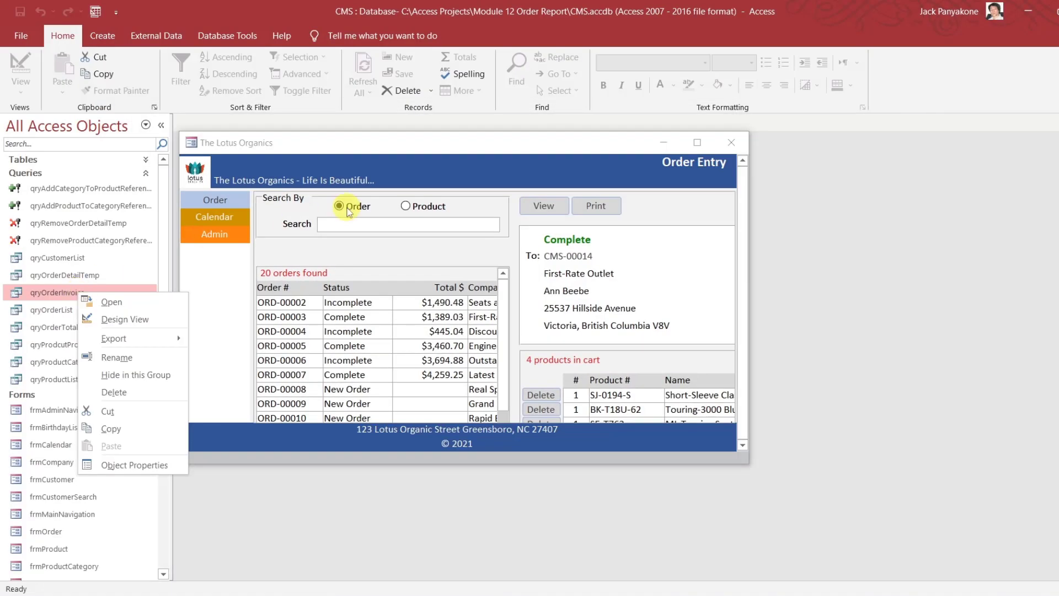
click(732, 142)
click(733, 143)
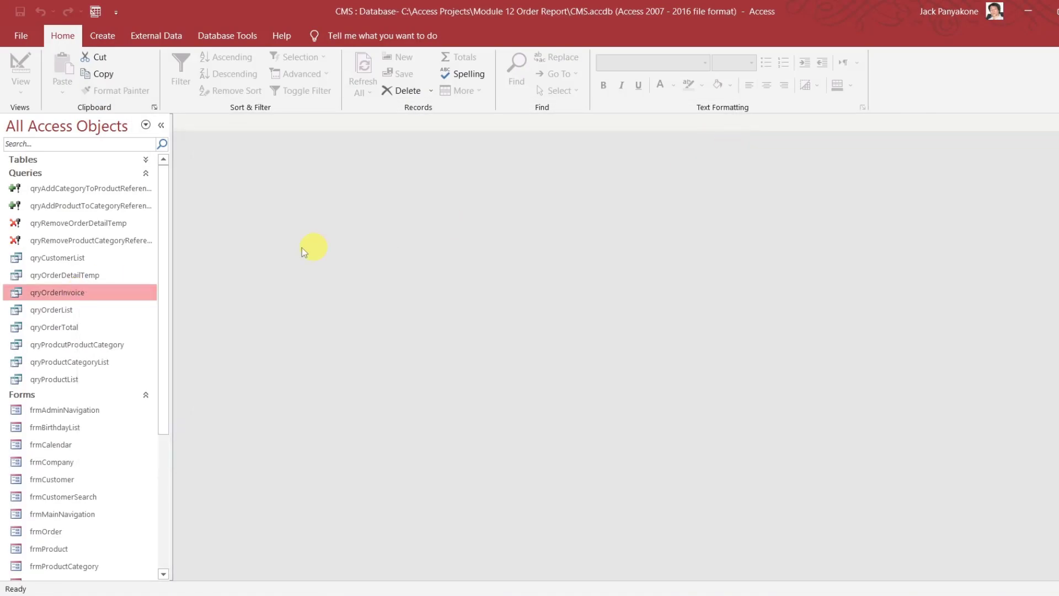
Open the qryOrderInvoice query in Design View and close its Property Sheet
right_click(75, 300)
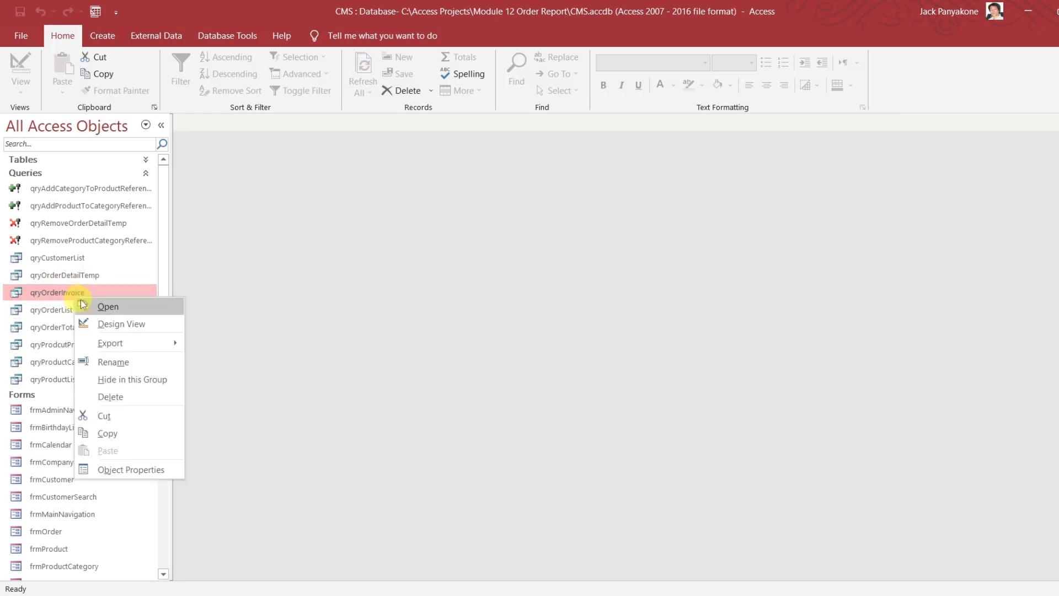
click(104, 324)
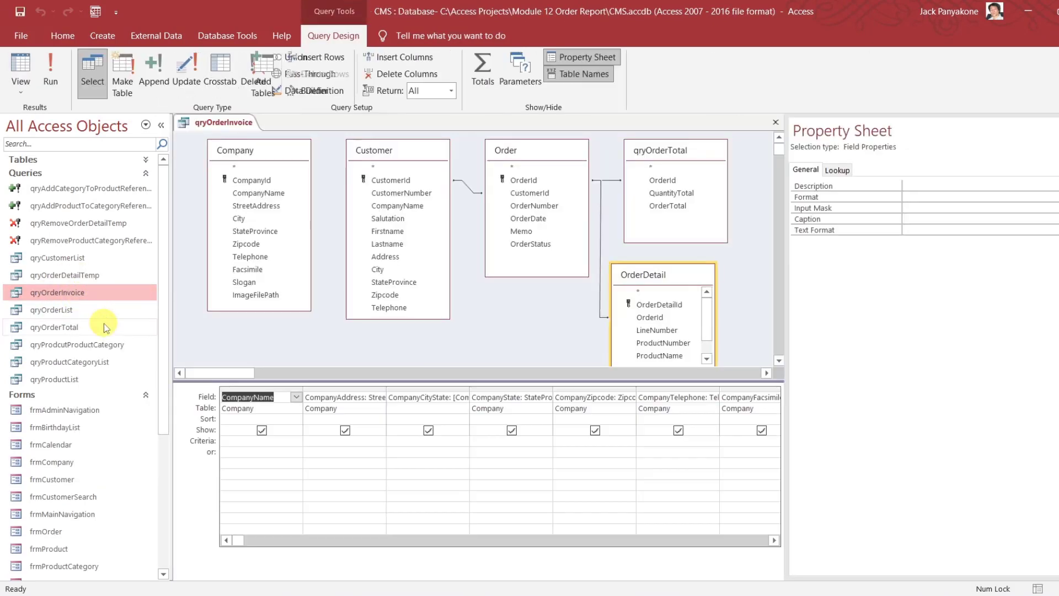
click(774, 540)
click(774, 540)
click(774, 540)
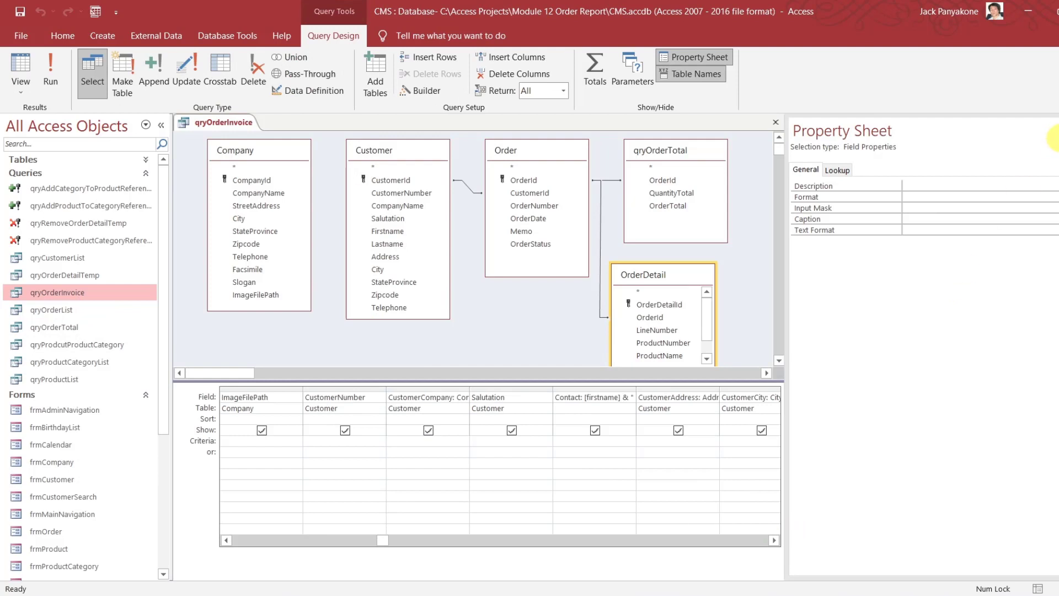
click(1053, 131)
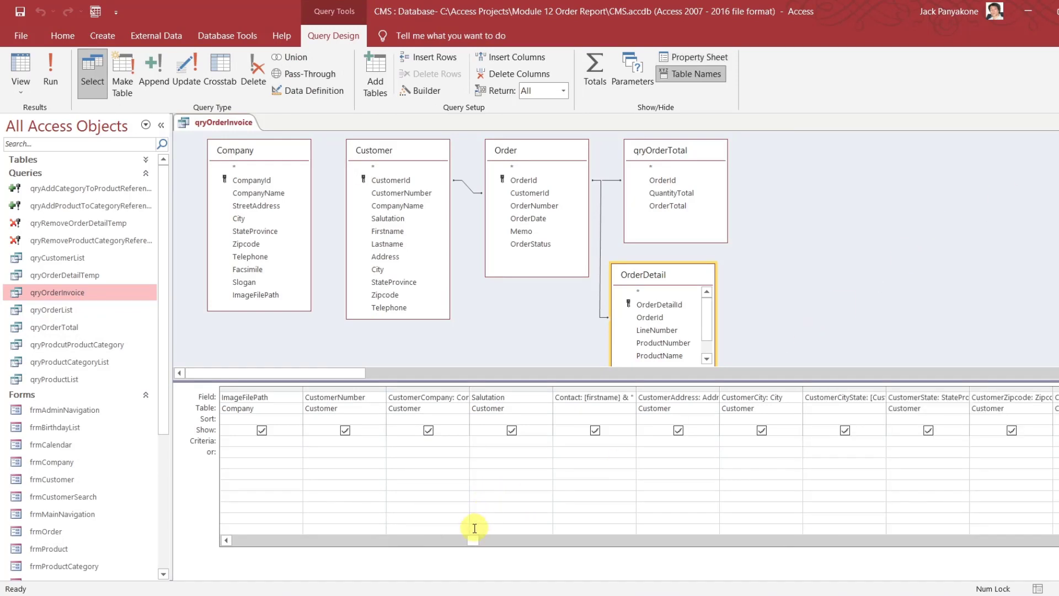
Add the calculated field ReportHeader: getheader() in the first empty column after SubTotal
drag(462, 540, 907, 544)
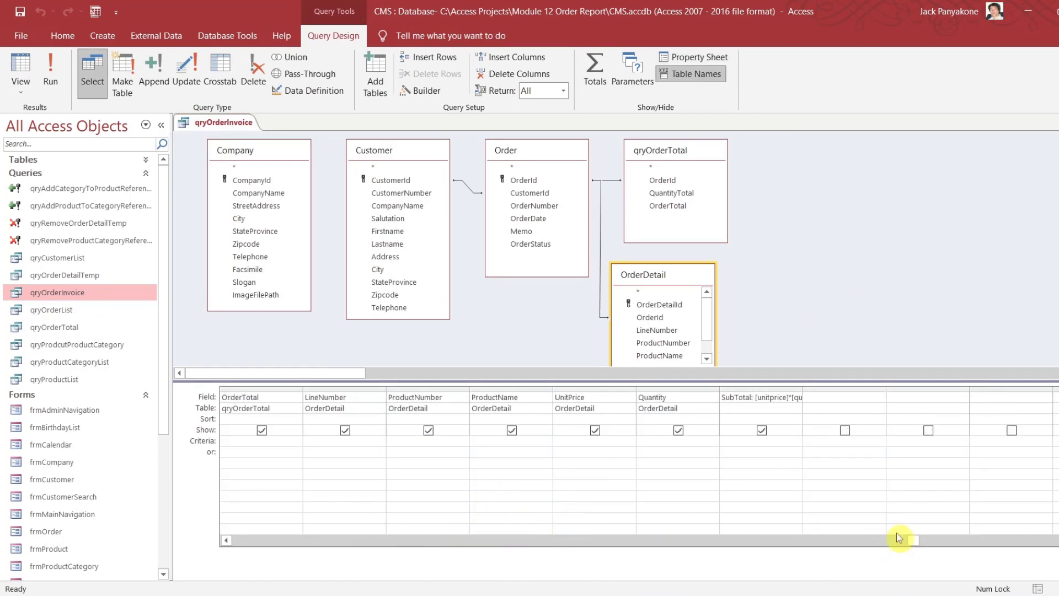
click(849, 400)
right_click(846, 399)
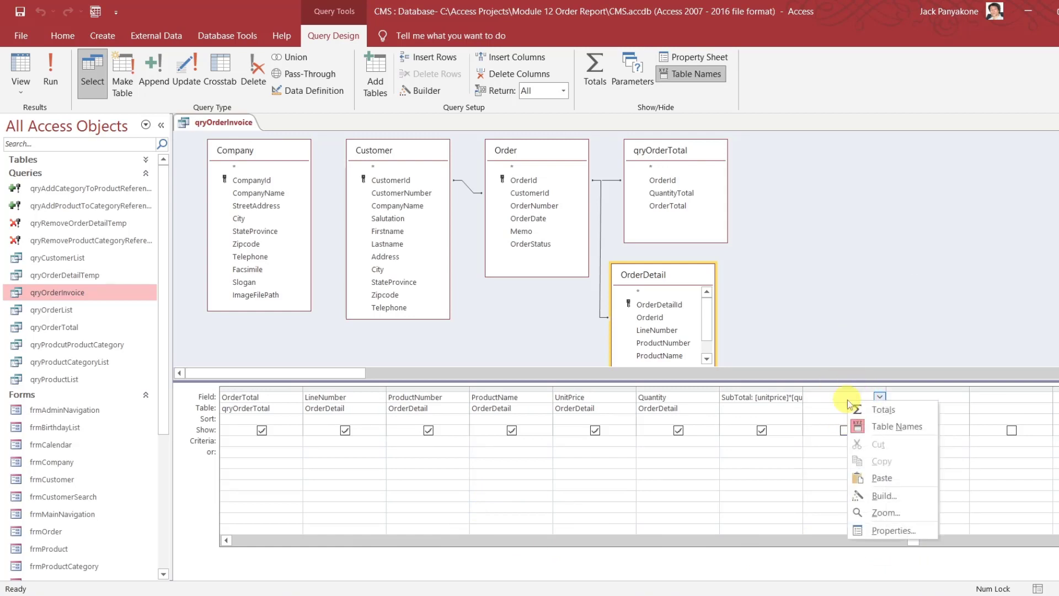
click(827, 397)
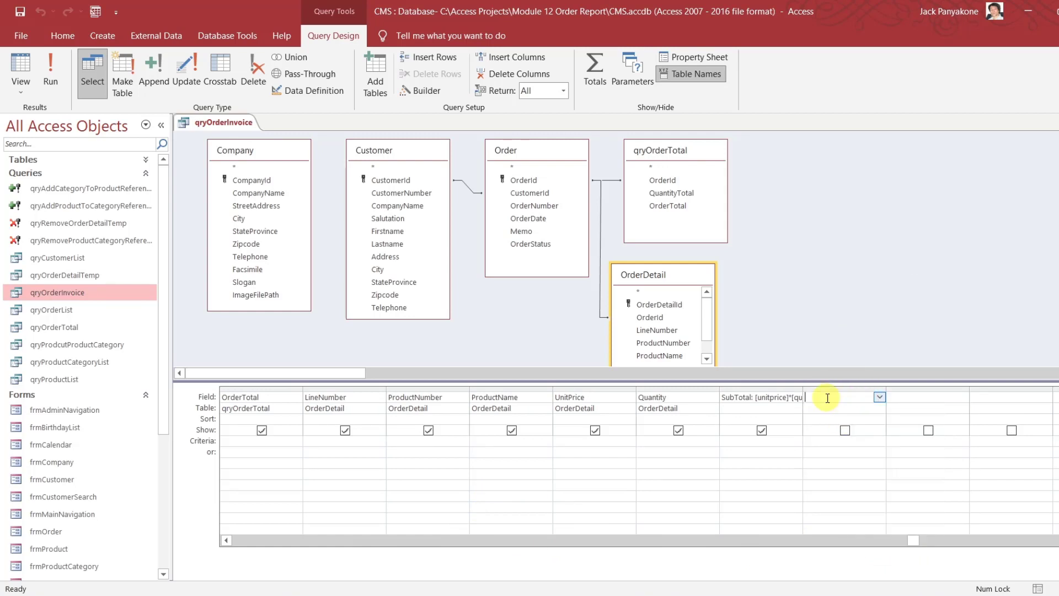
text(Repor)
text(tHeader)
text(: get)
text(header())
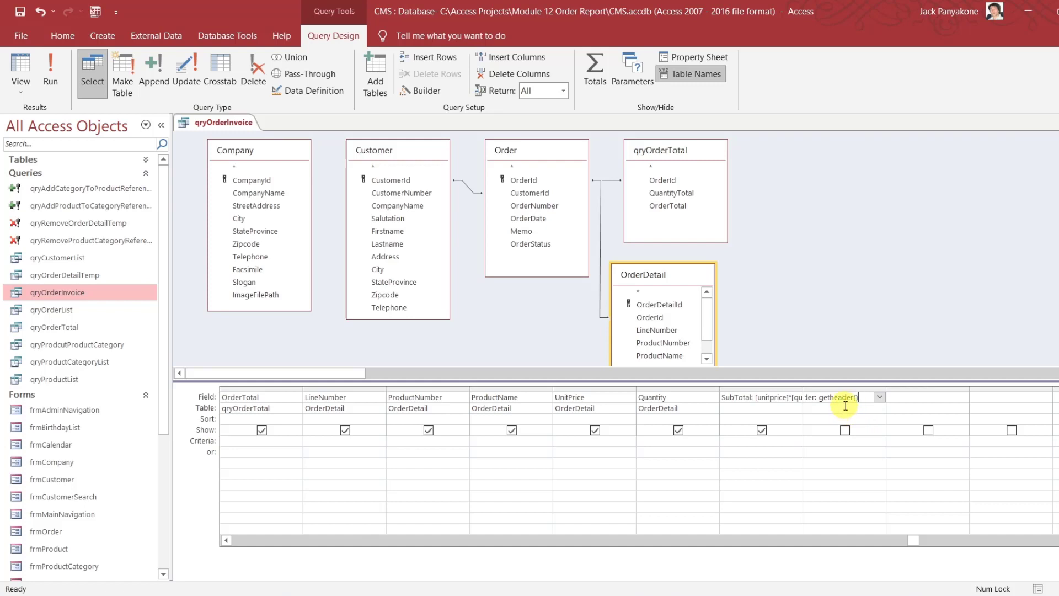
click(845, 408)
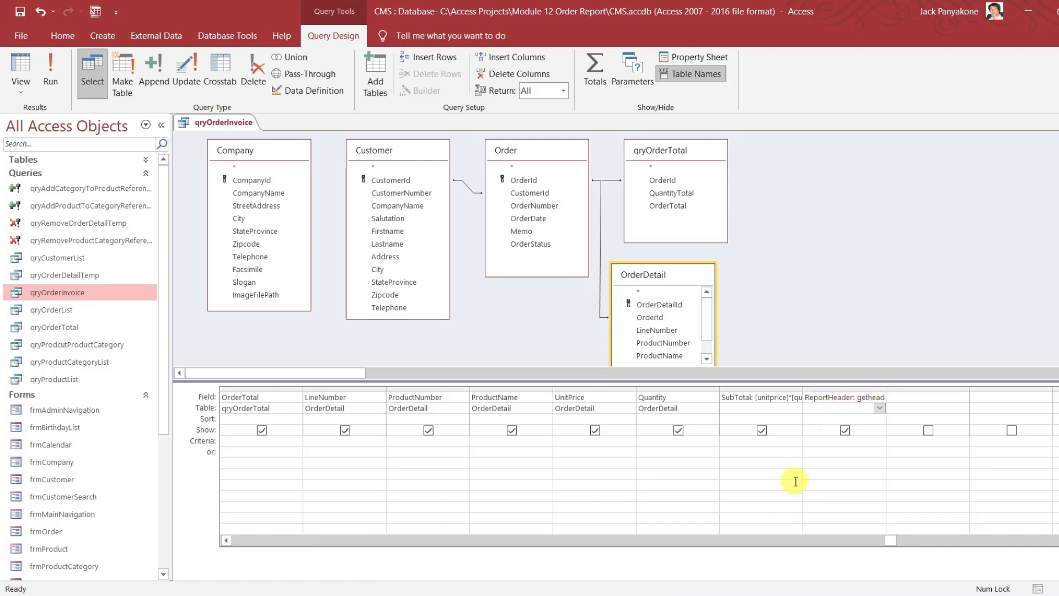
Switch to the Visual Basic editor and open the Reporting module's code
mouse_move(662, 593)
click(709, 558)
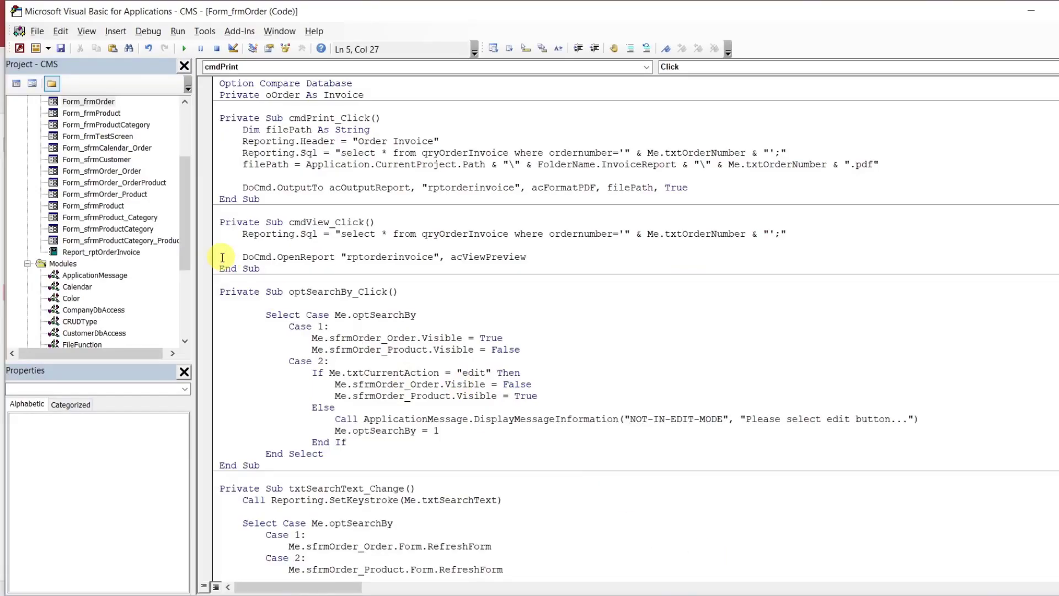
drag(183, 243, 181, 311)
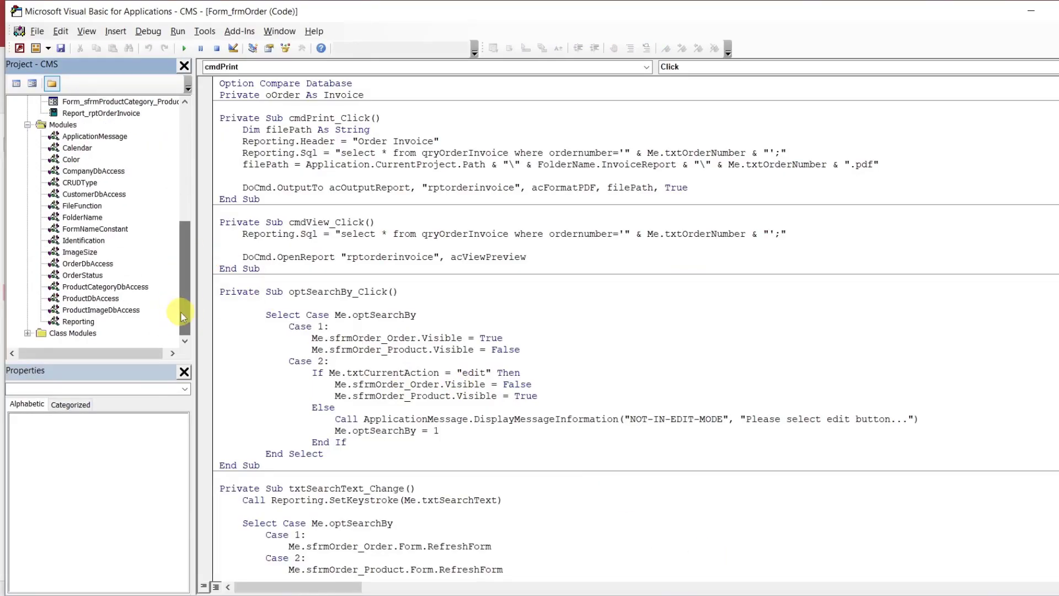
double_click(79, 321)
Add Option Explicit below Option Compare Database in the Reporting module and save both the module and qryOrderInvoice
click(364, 86)
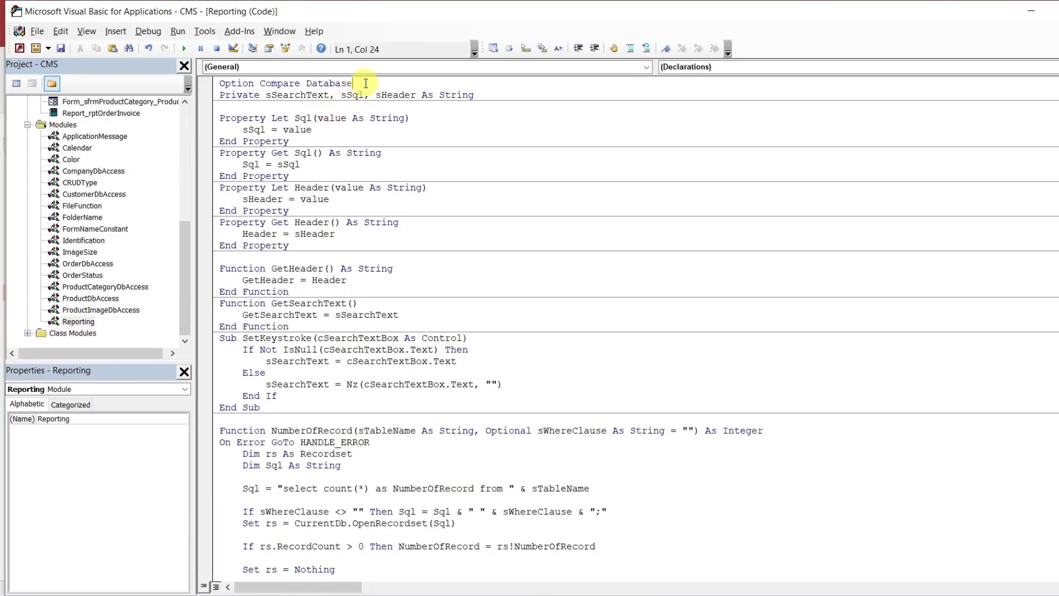
key(Return)
text(option)
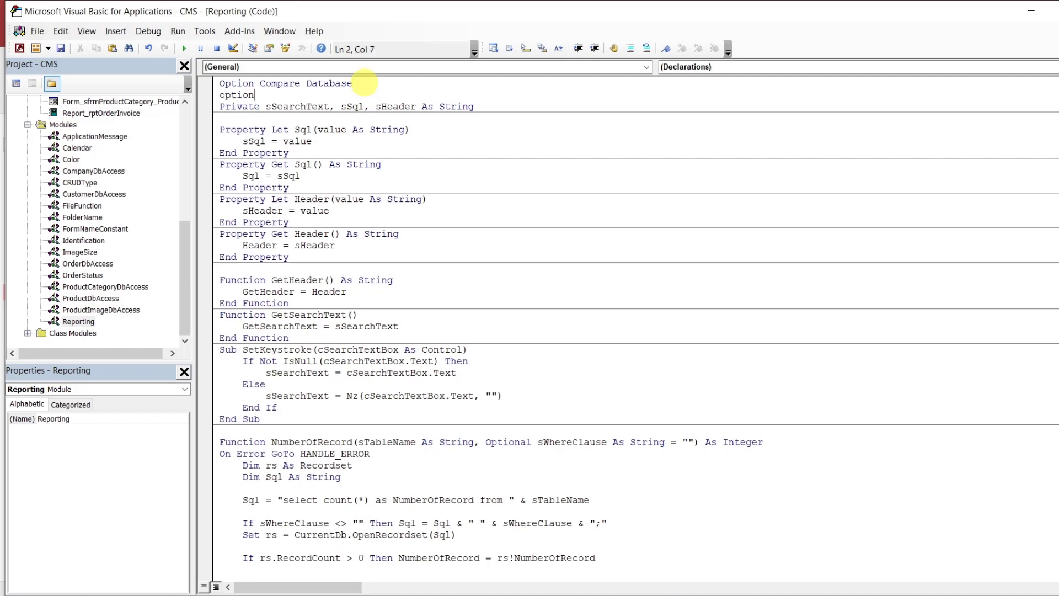
text( explicit)
key(Return)
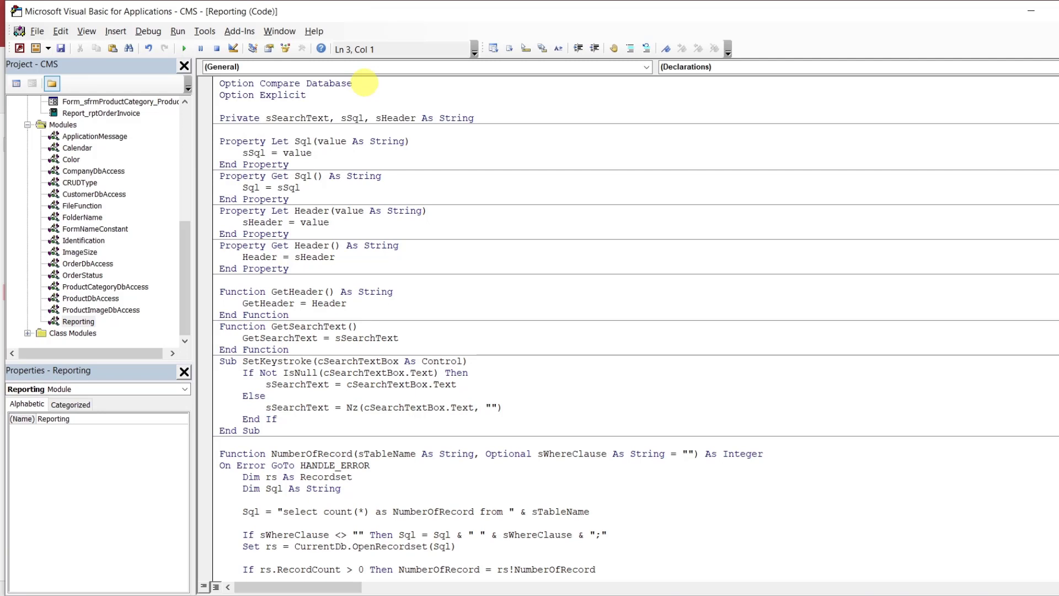
click(360, 97)
key(ctrl+s)
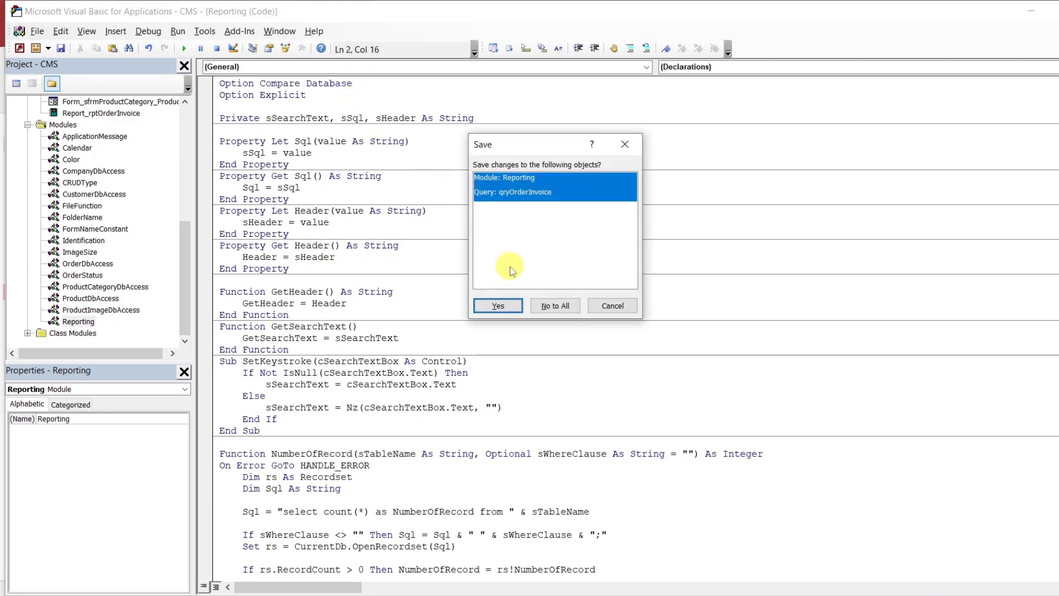
click(505, 306)
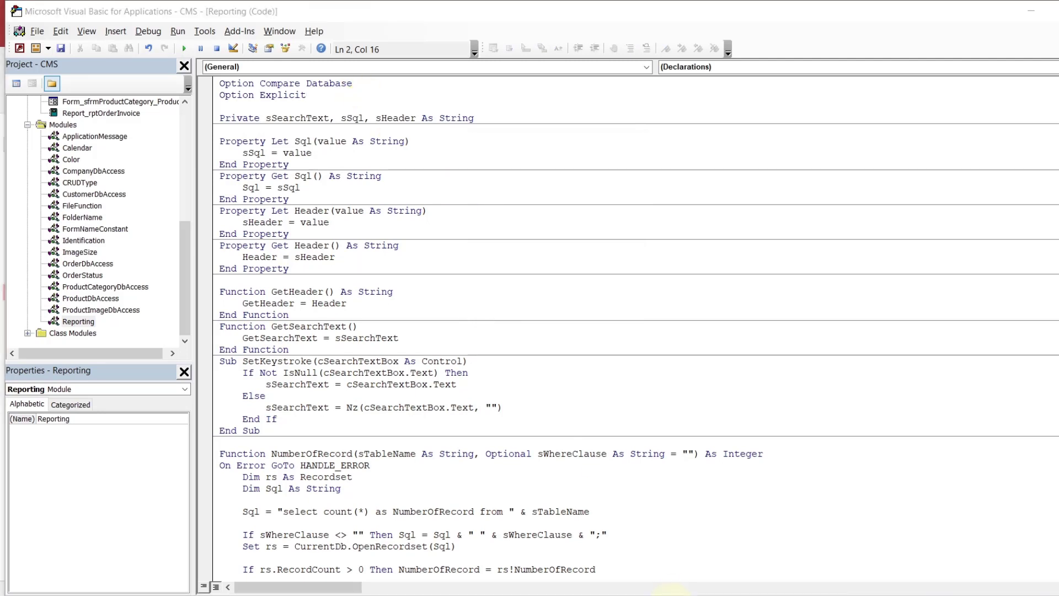
Switch to the Access query design and correct the last calculated field's expression to ReportHeader: GetHeader()
click(638, 555)
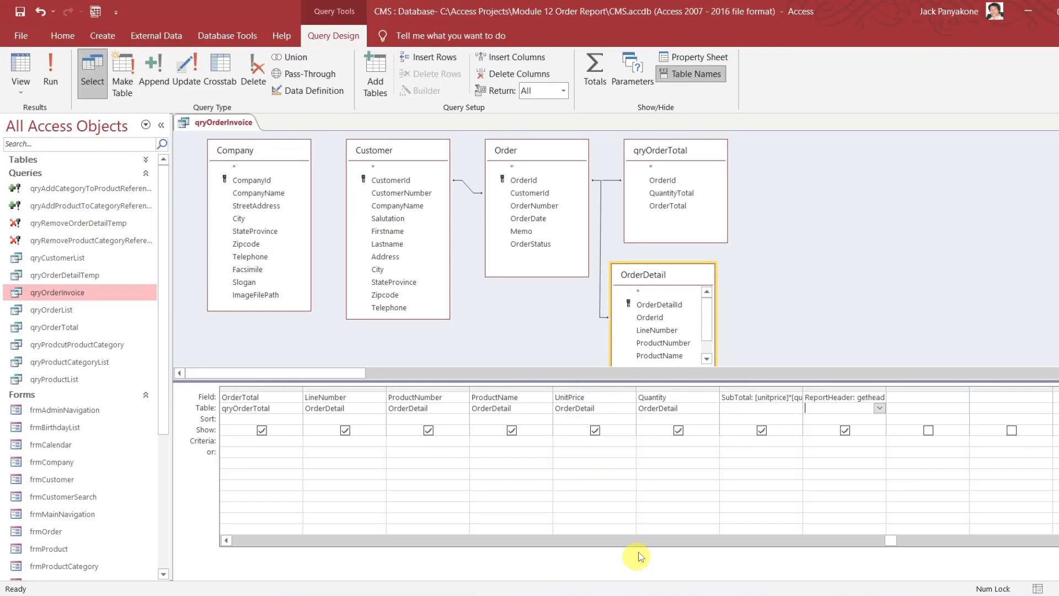
double_click(861, 398)
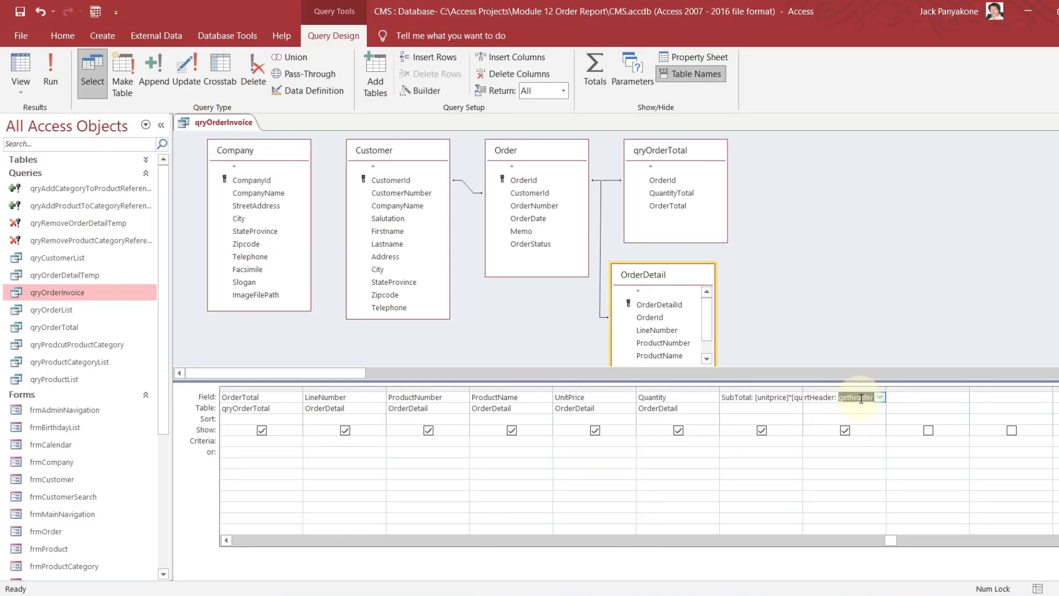
key(BackSpace)
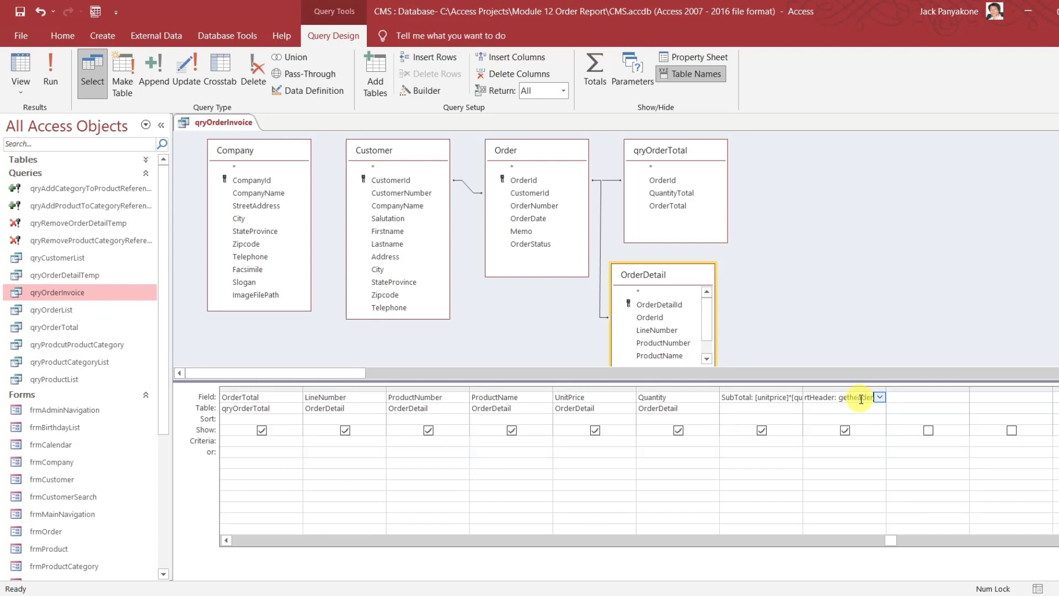
key(Tab)
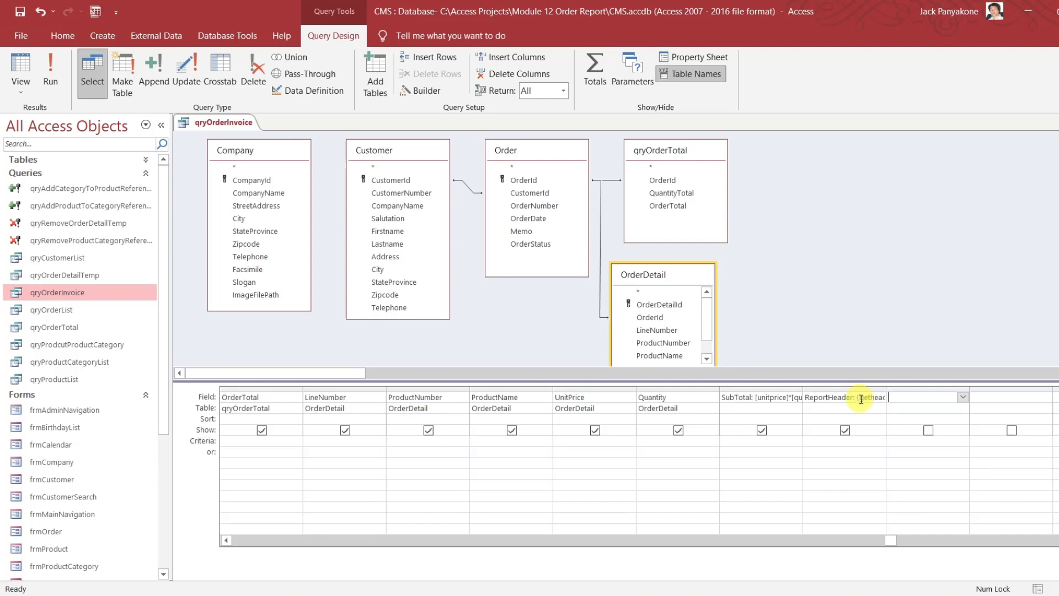
right_click(861, 398)
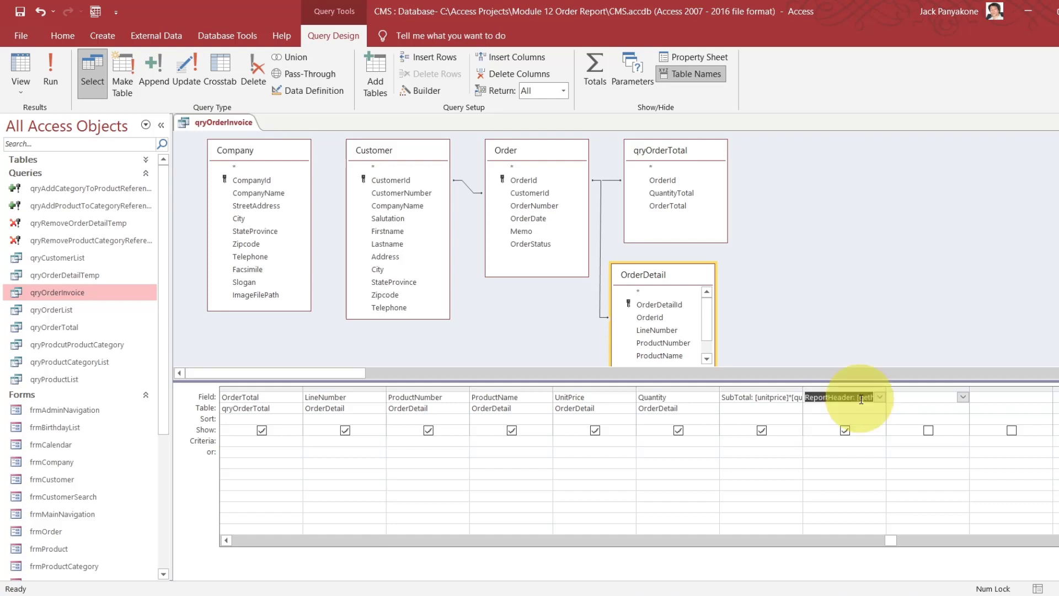
click(897, 513)
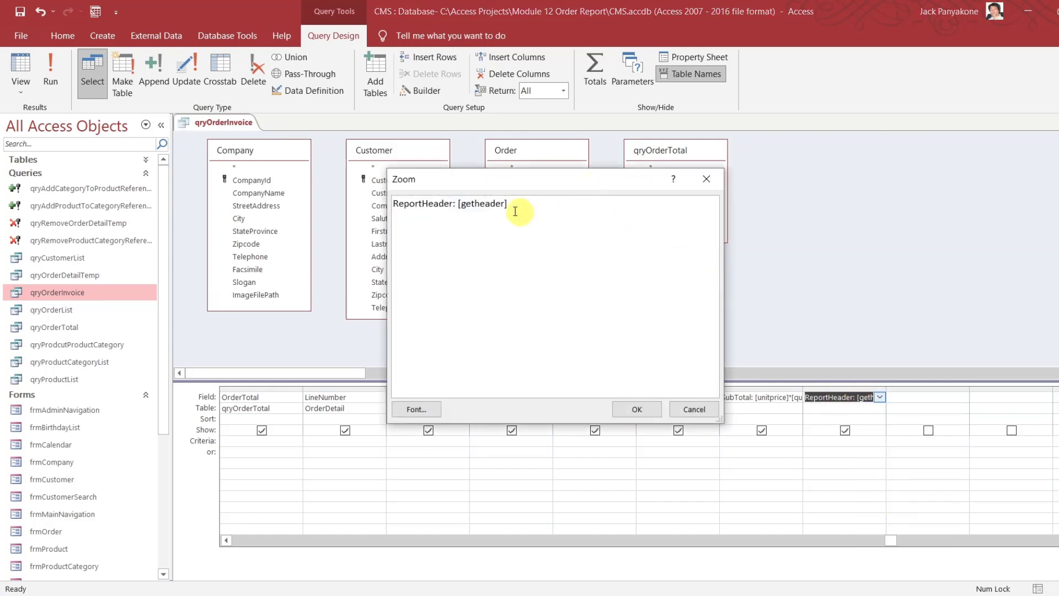
click(501, 203)
click(527, 203)
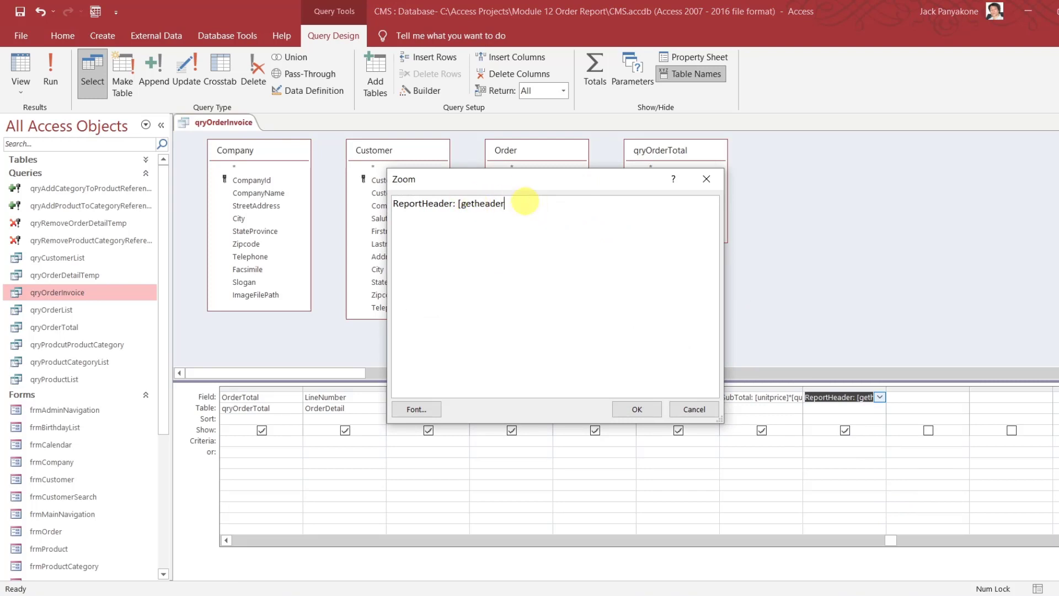
key(BackSpace)
key(BackSpace)
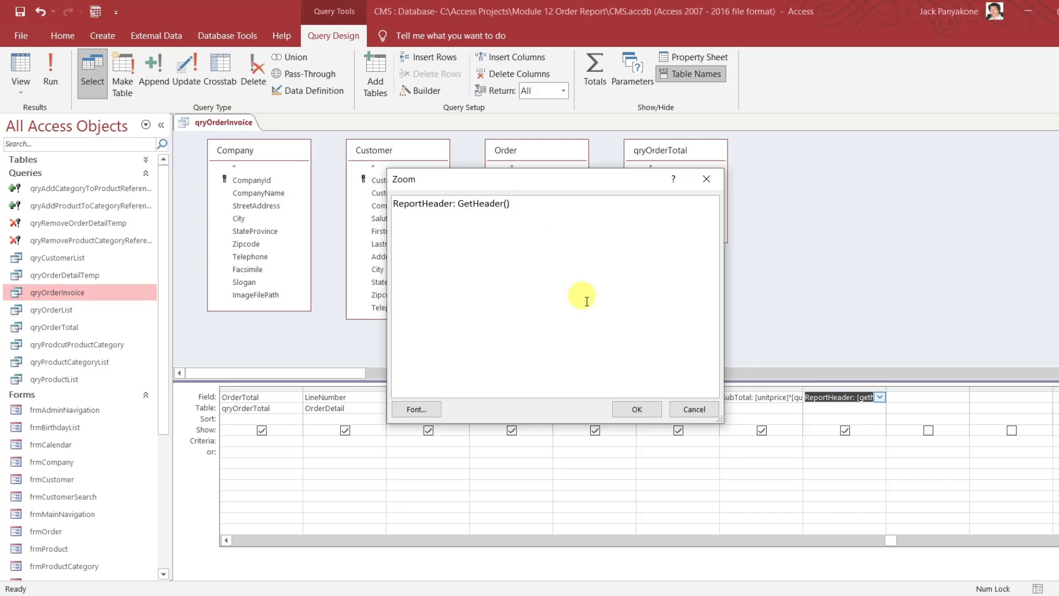
click(635, 409)
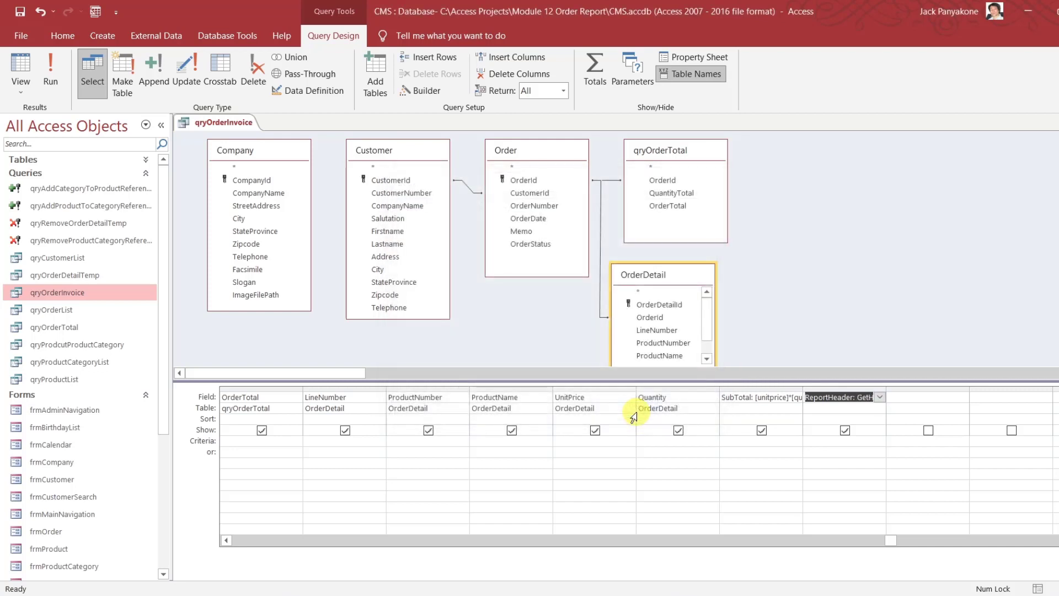
click(814, 316)
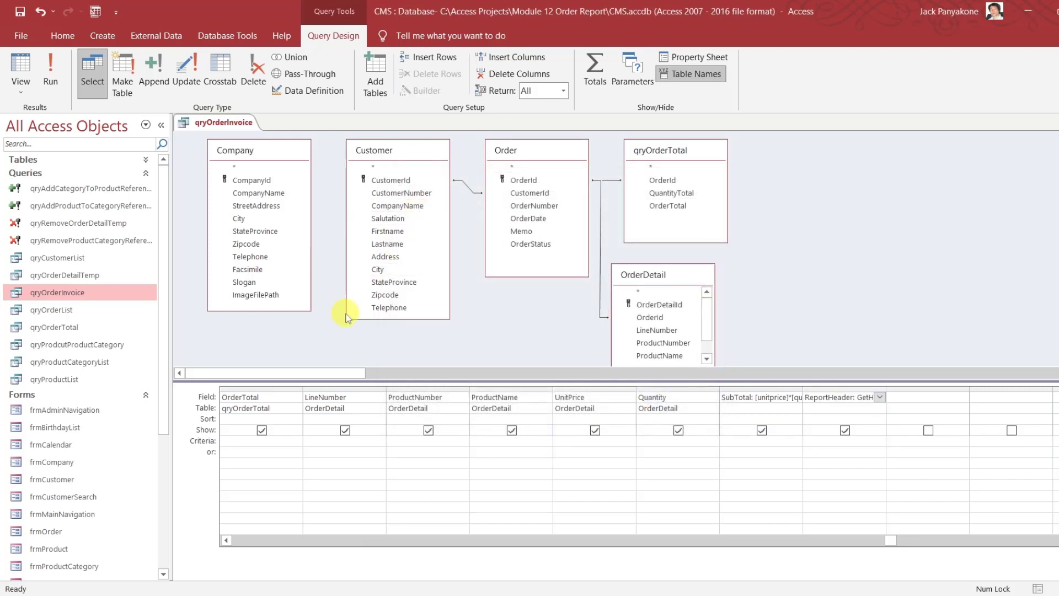
Switch to the Visual Basic editor and declare the GetHeader function in the Reporting module as Public
mouse_move(659, 594)
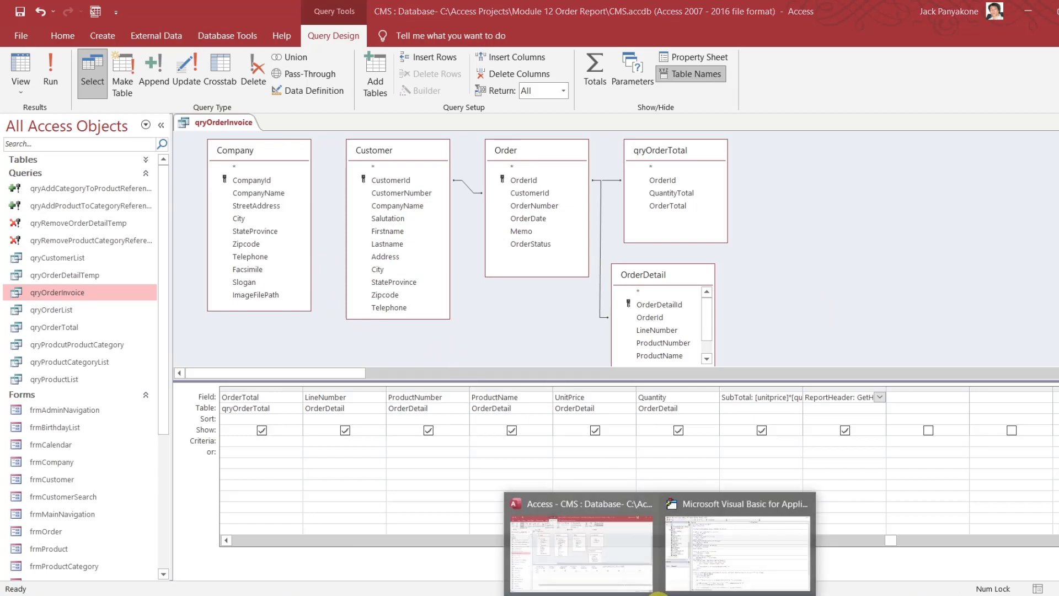
click(705, 553)
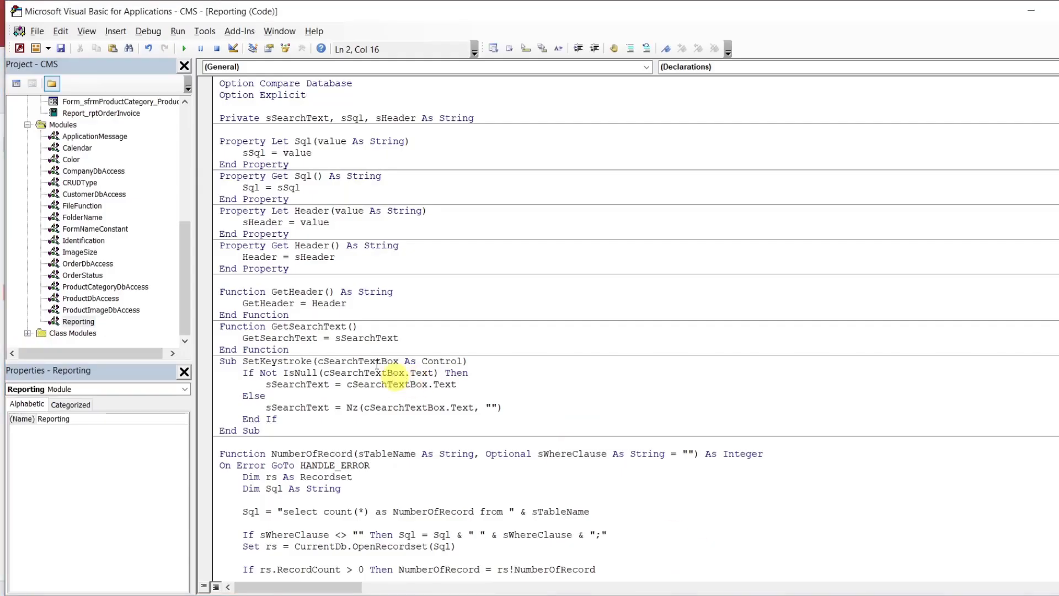
click(306, 291)
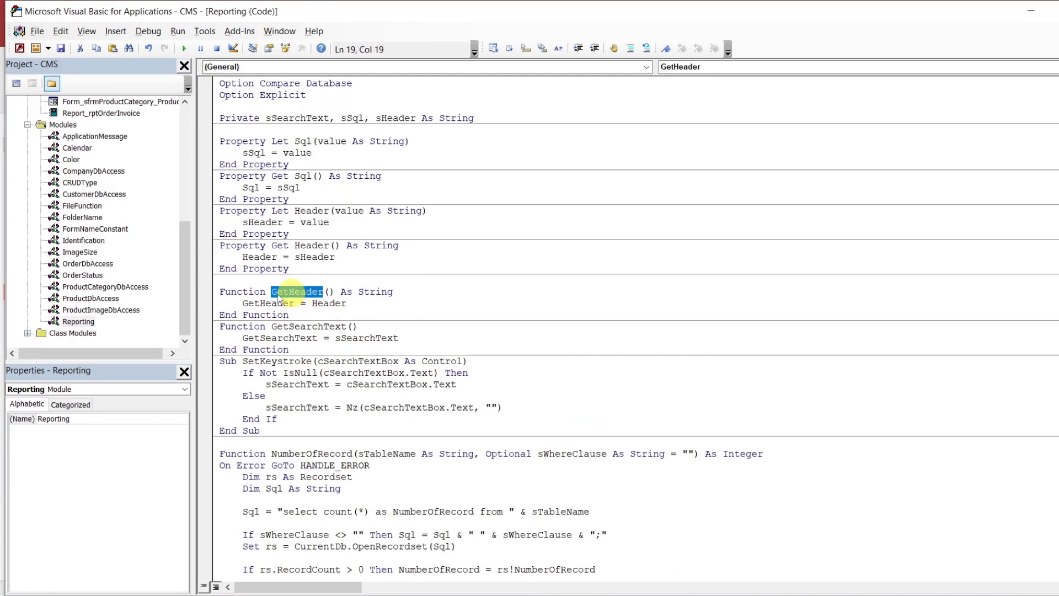
click(222, 291)
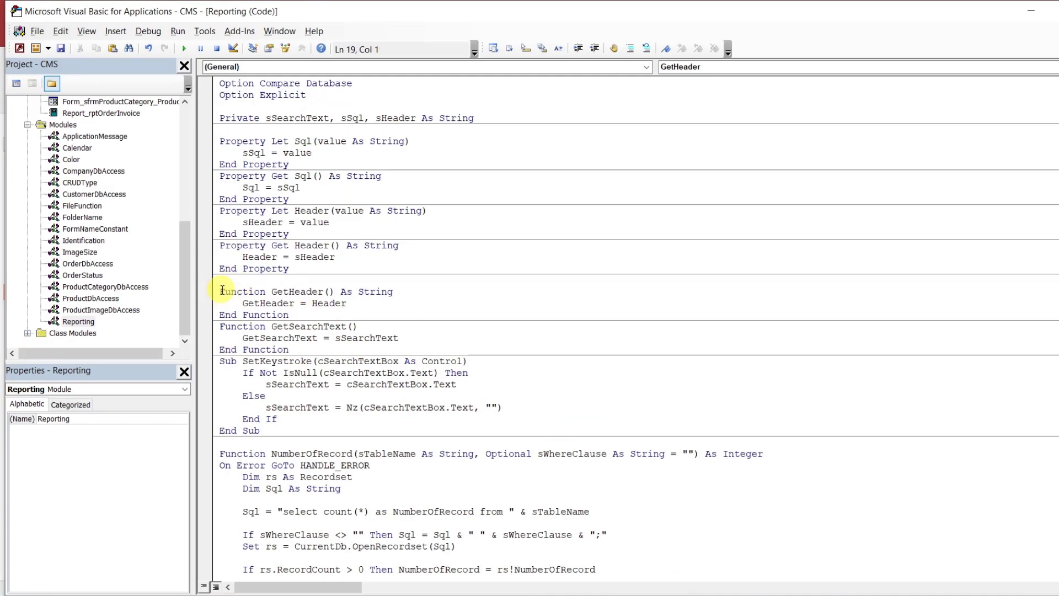
text(public)
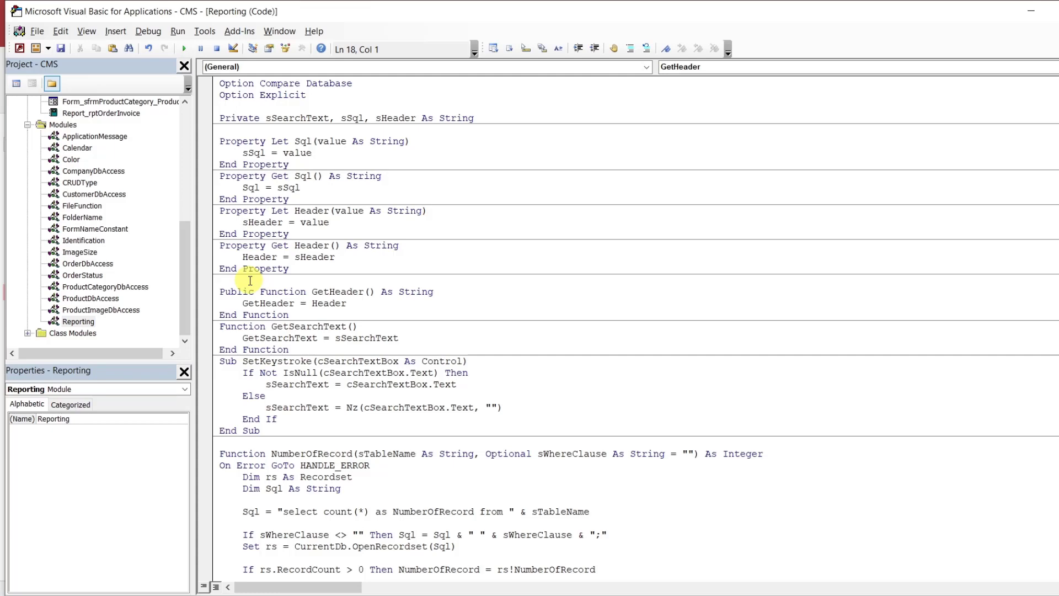
Return to the qryOrderInvoice design and re-enter GetHeader() as the expression of the ReportHeader field
click(610, 559)
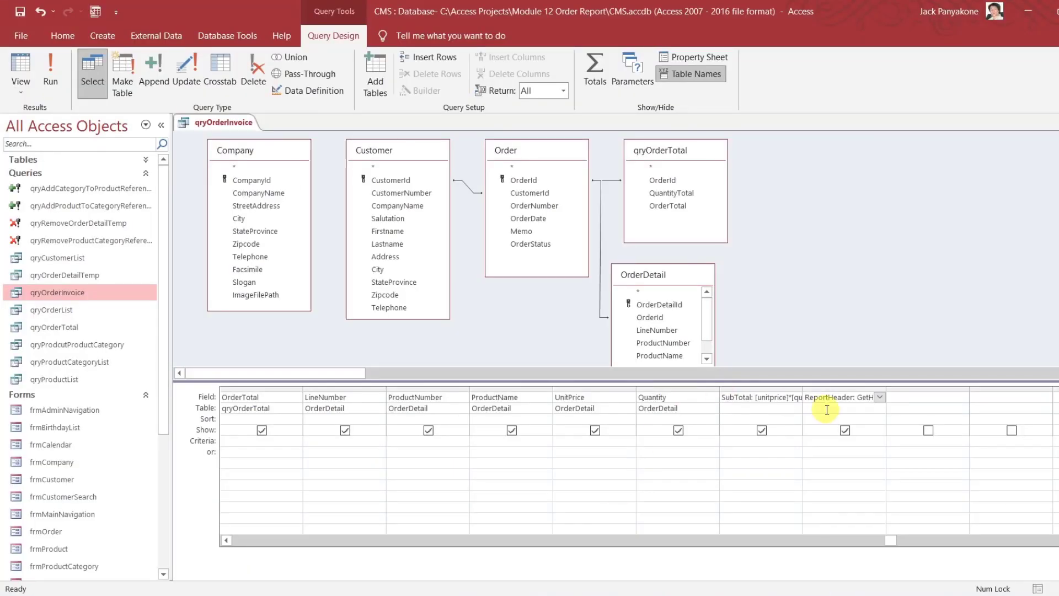
drag(860, 397, 910, 399)
key(BackSpace)
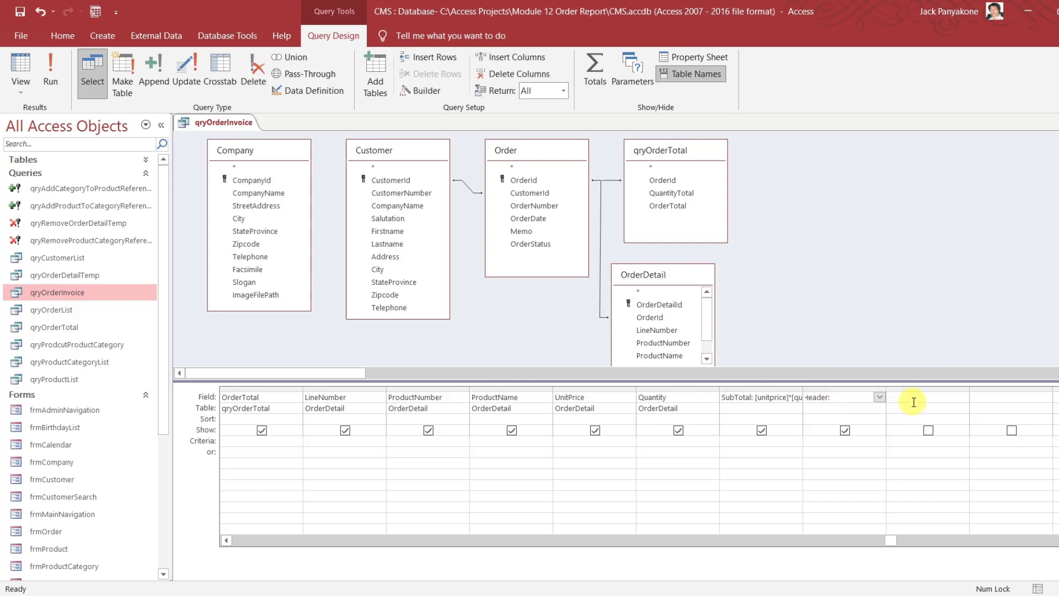
text(get())
click(868, 303)
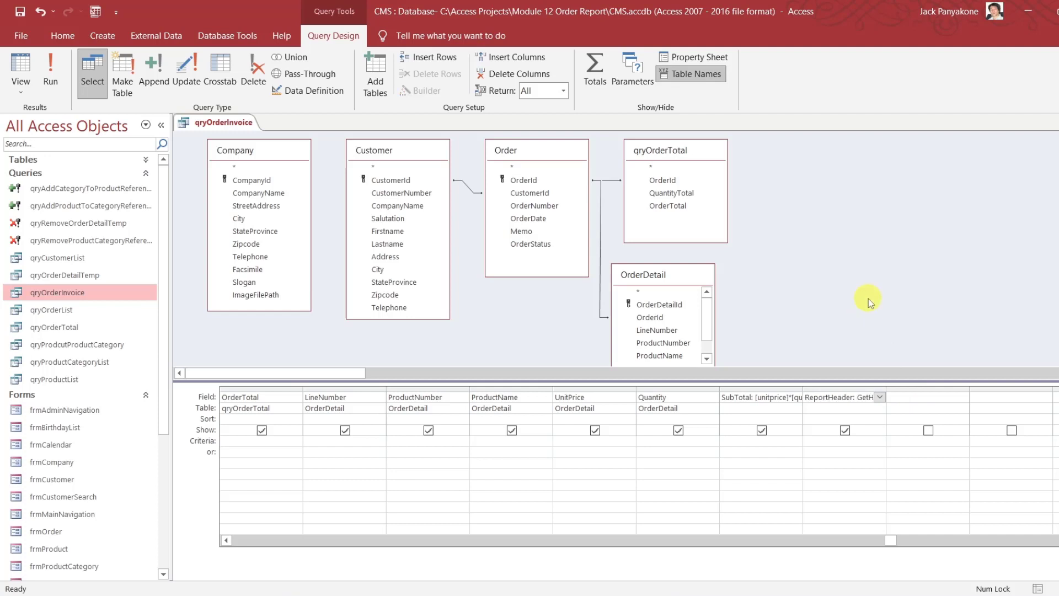
Switch to the Visual Basic editor and close the Reporting module's code window to return to the Form_frmOrder code
mouse_move(709, 585)
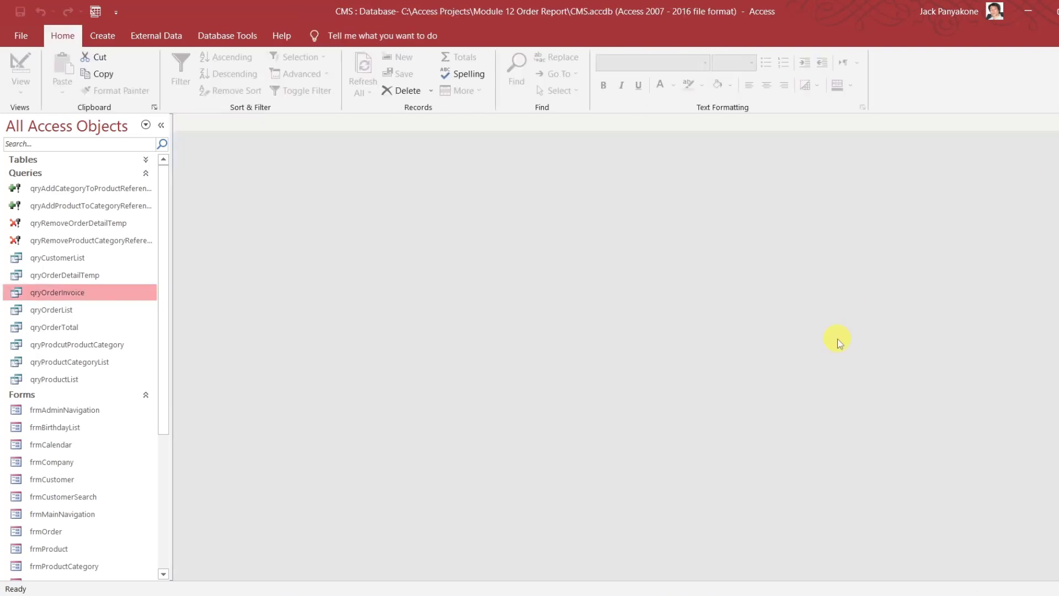
mouse_move(709, 585)
click(730, 548)
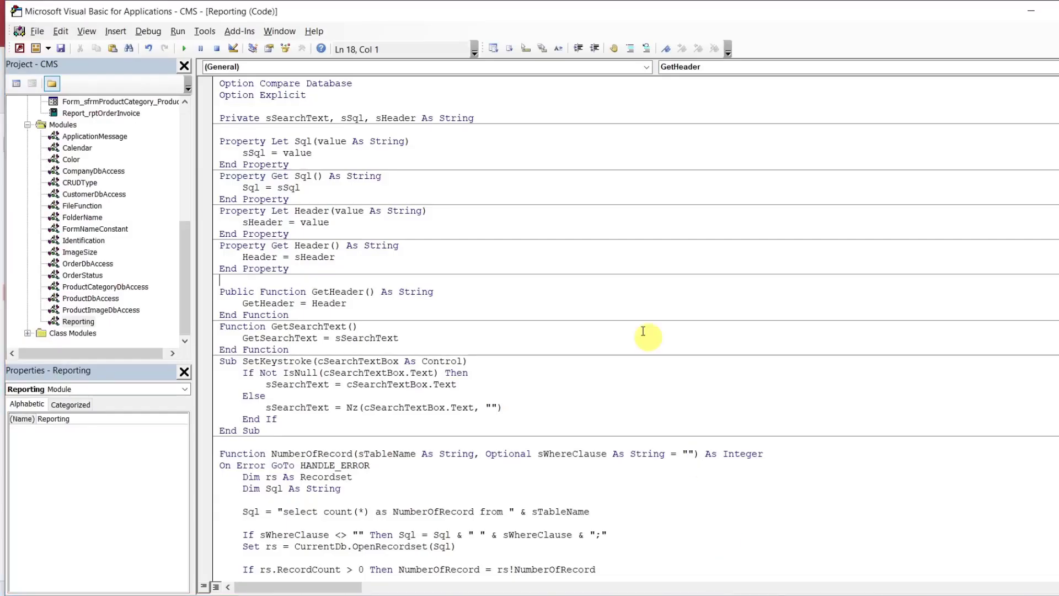
click(1058, 32)
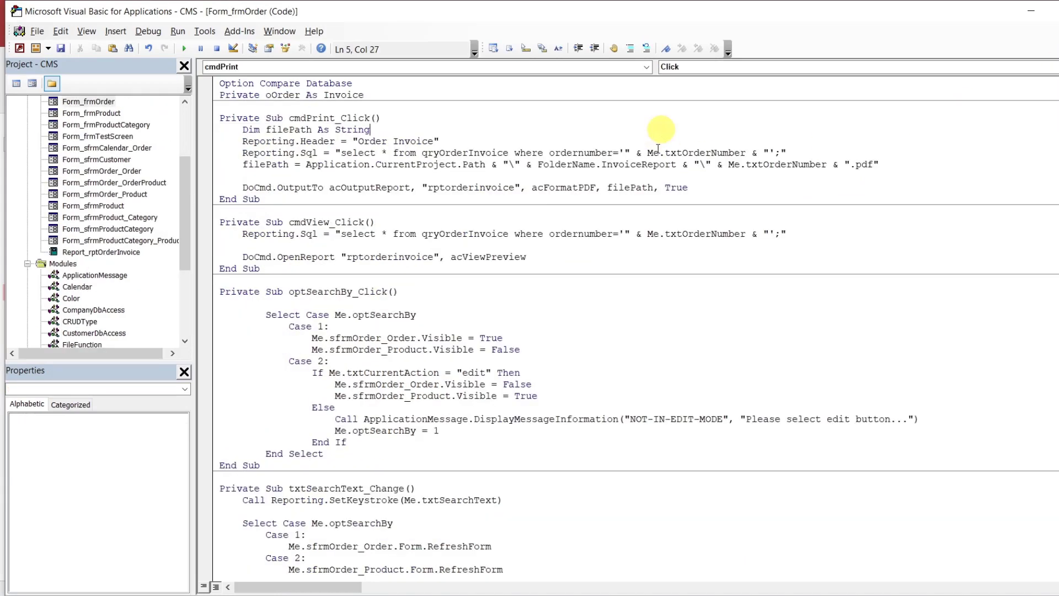
drag(185, 246, 187, 257)
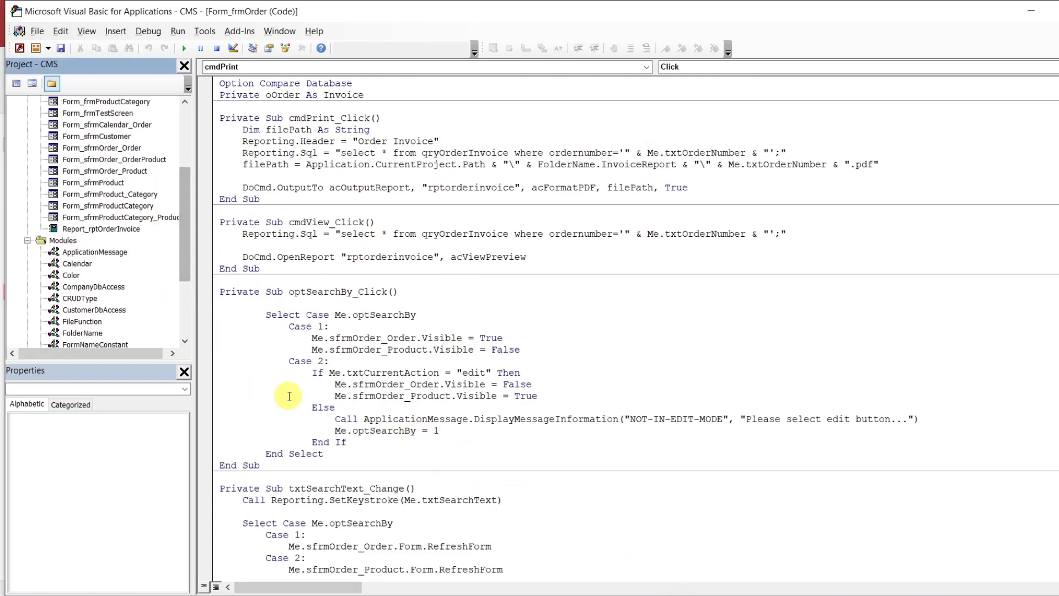
Switch to the Access database window, collapse the Queries and Forms groups, and open the rptOrderInvoice report in Design View
click(655, 595)
click(611, 561)
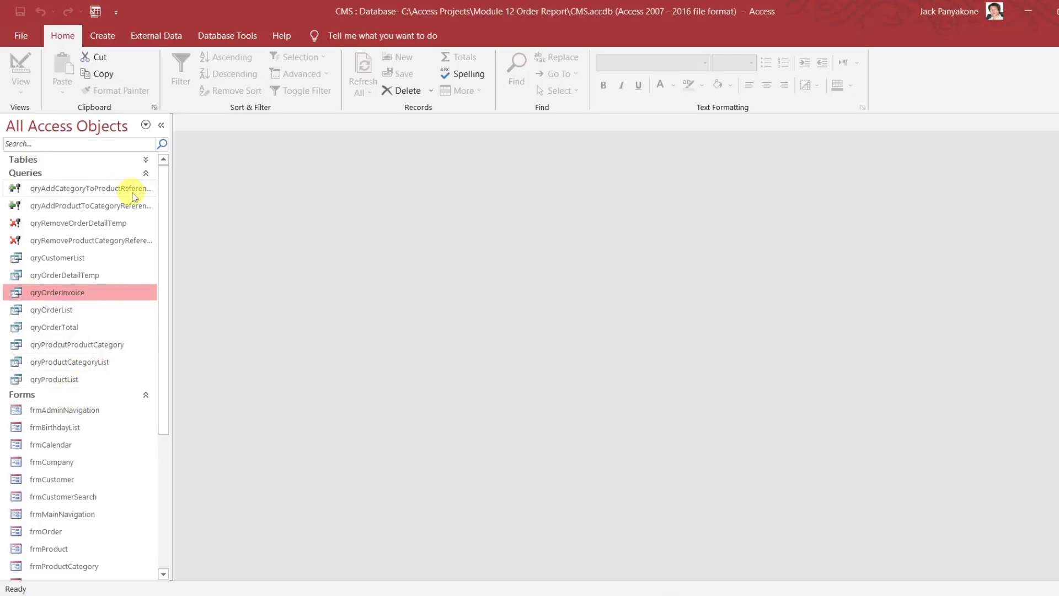
click(146, 175)
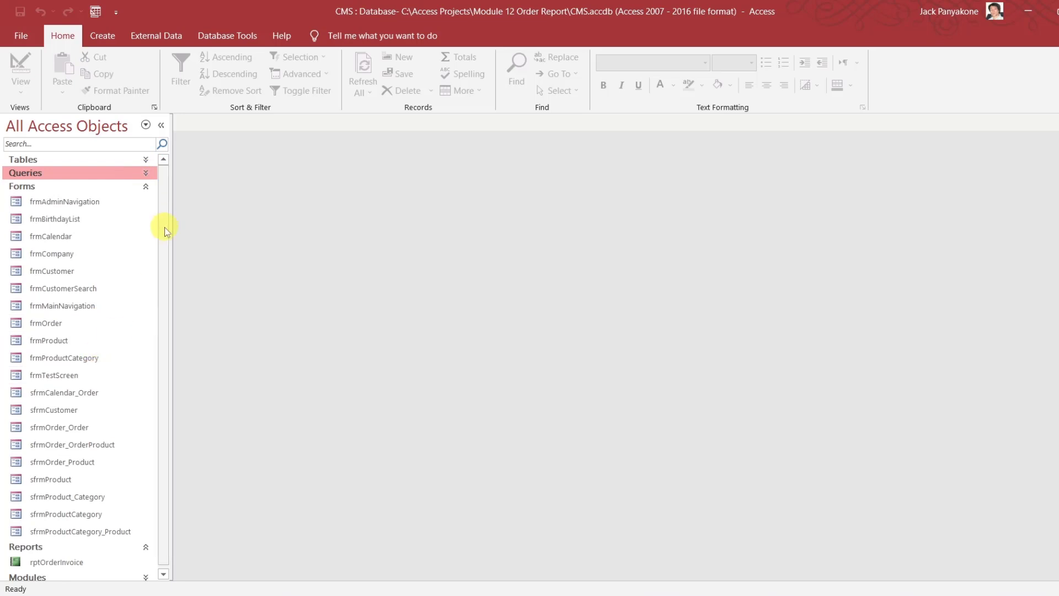
click(148, 187)
click(116, 215)
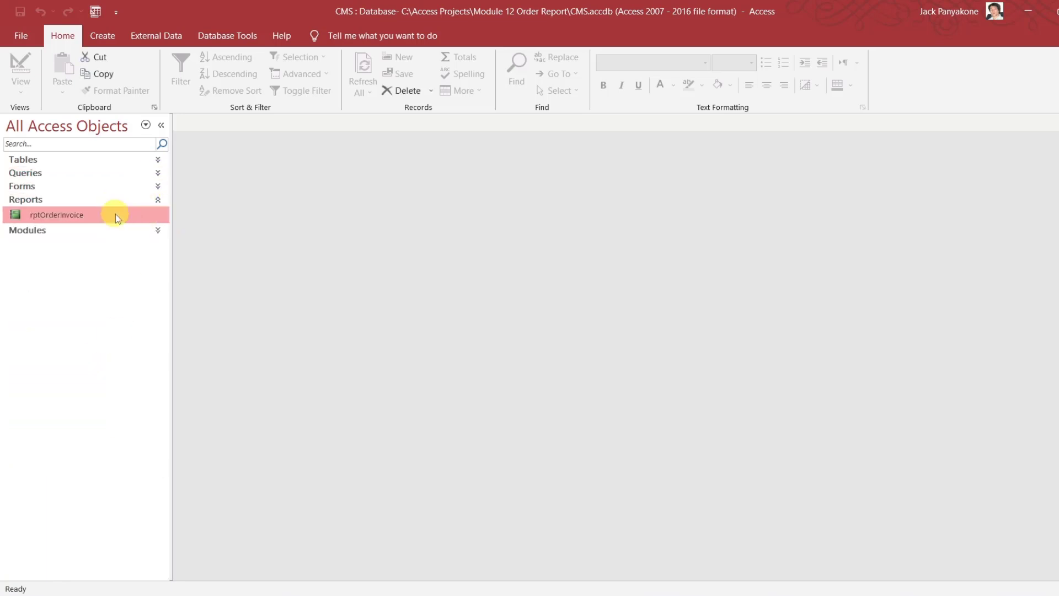
right_click(116, 215)
click(163, 258)
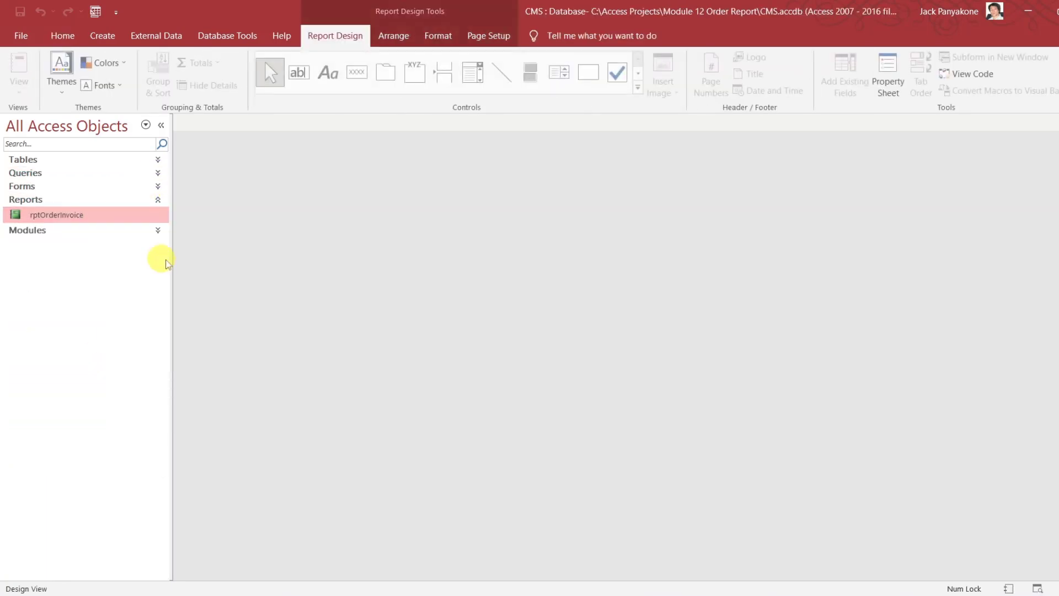
Change the Product Management label in the report's page header into a text box
click(712, 178)
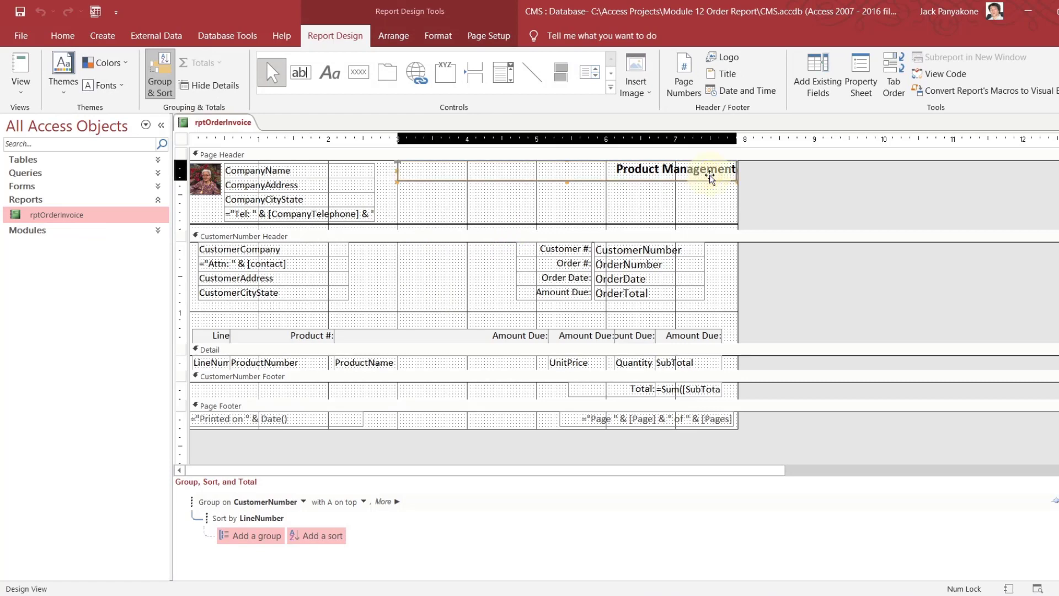
right_click(712, 177)
mouse_move(795, 202)
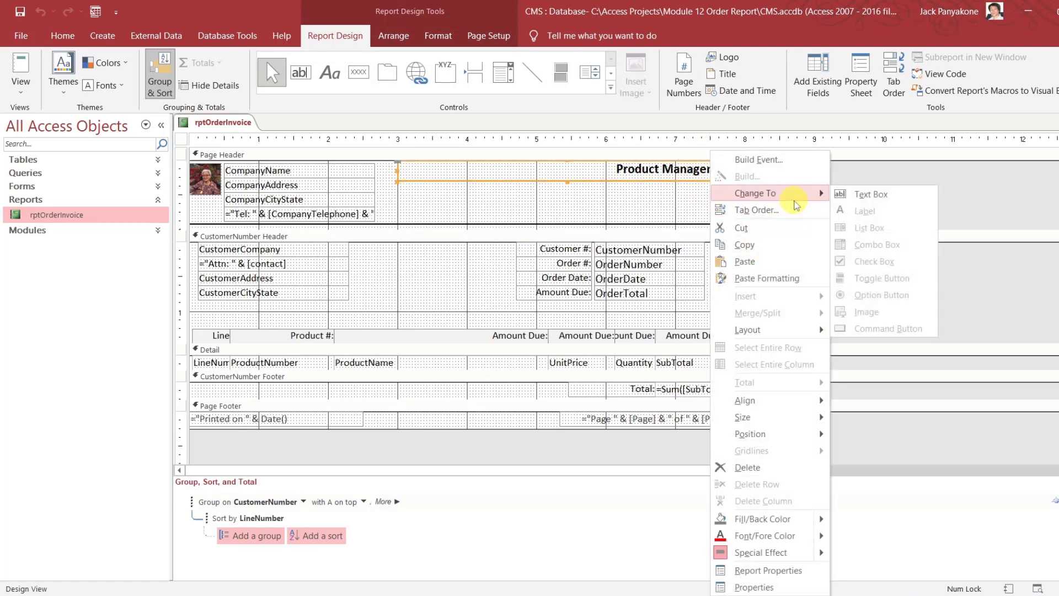
click(854, 197)
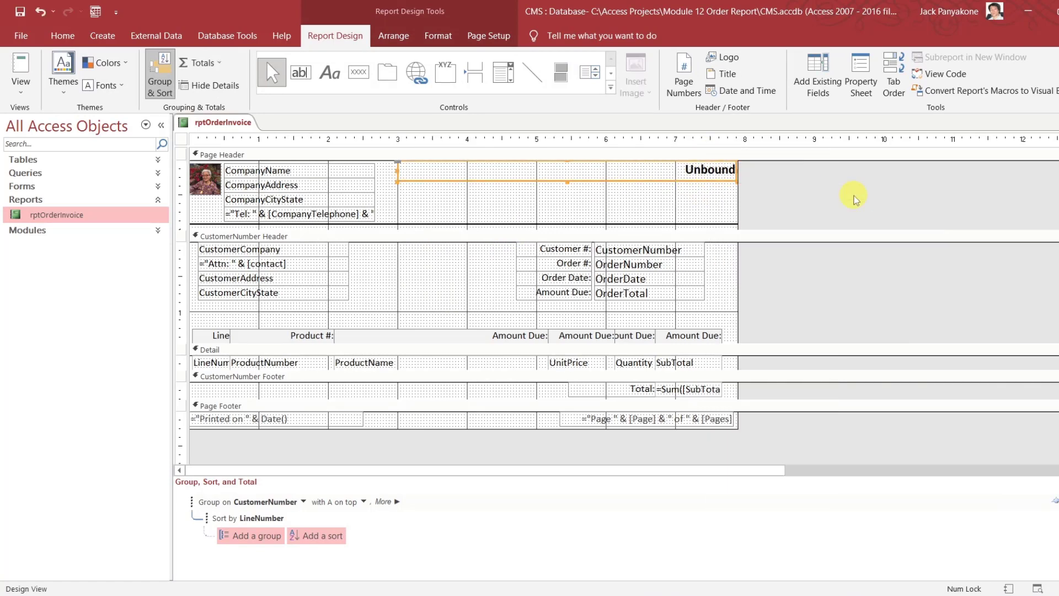
Display the report's properties and check its Record Source
right_click(854, 198)
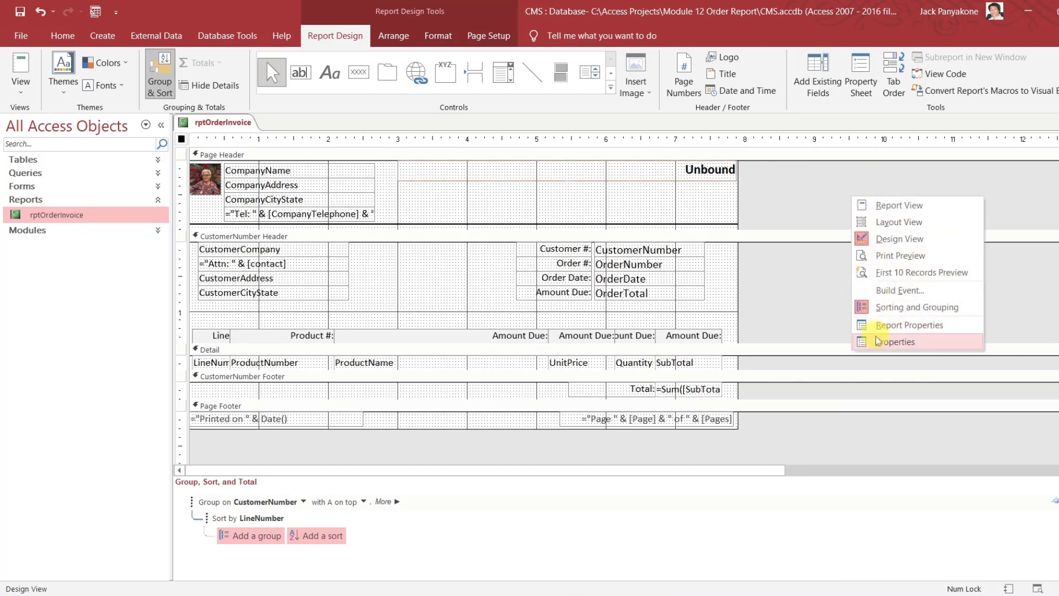
click(877, 343)
click(925, 191)
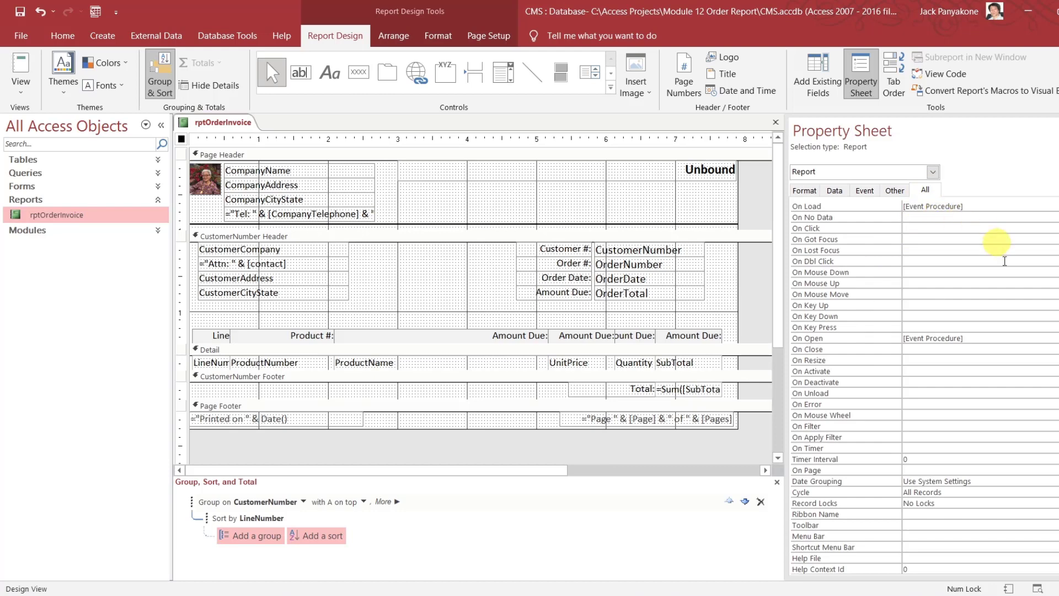
click(938, 206)
scroll(925, 387, up, 2)
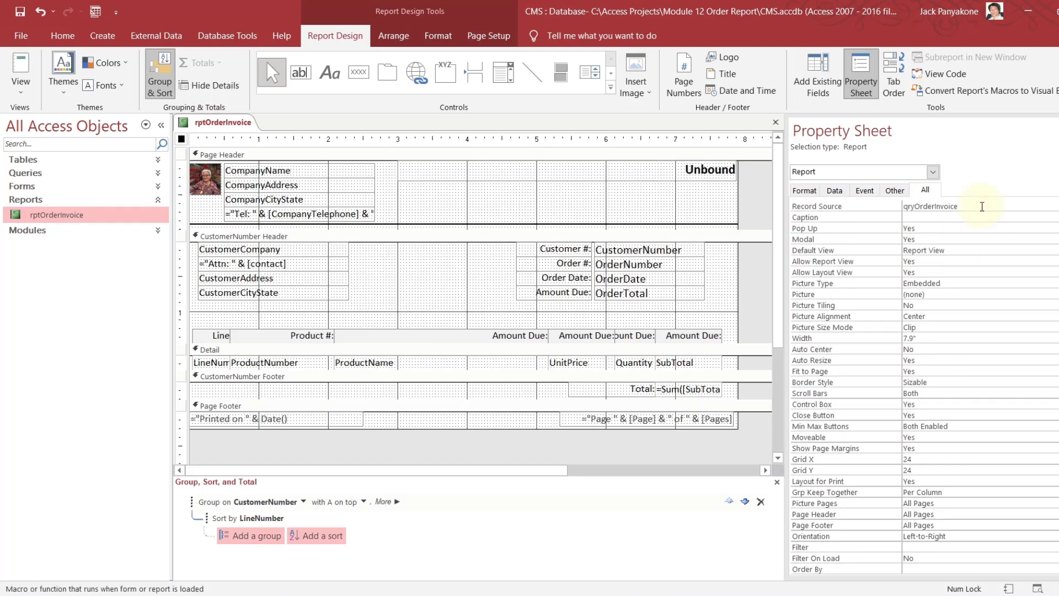
click(891, 206)
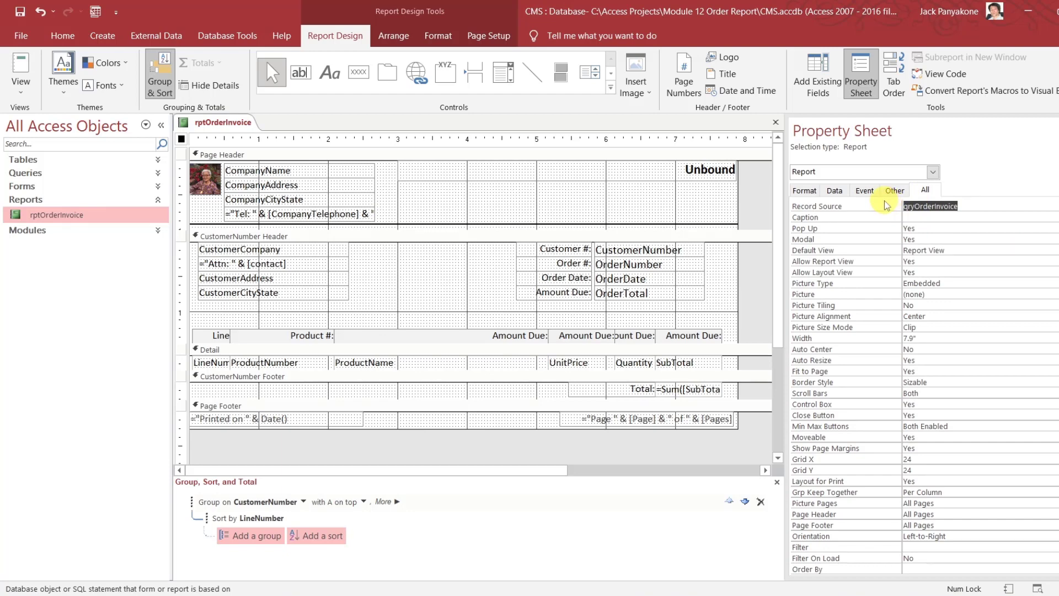
Bind the unbound page header text box to the ReportHeader field and rename the control ReportHeader
click(714, 170)
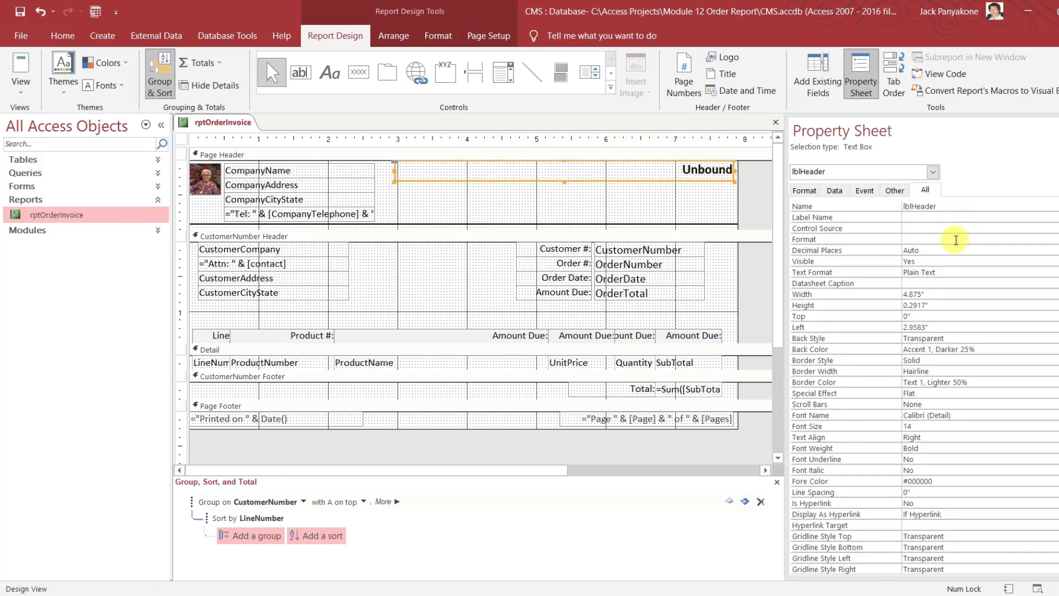
click(951, 226)
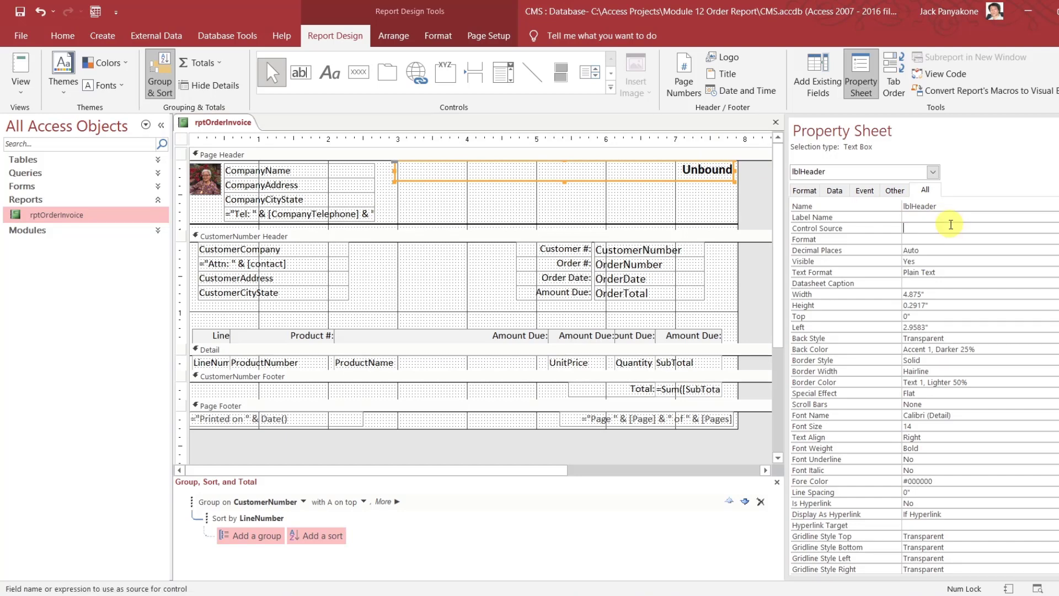
text(re)
key(Return)
key(Up)
key(Up)
key(Up)
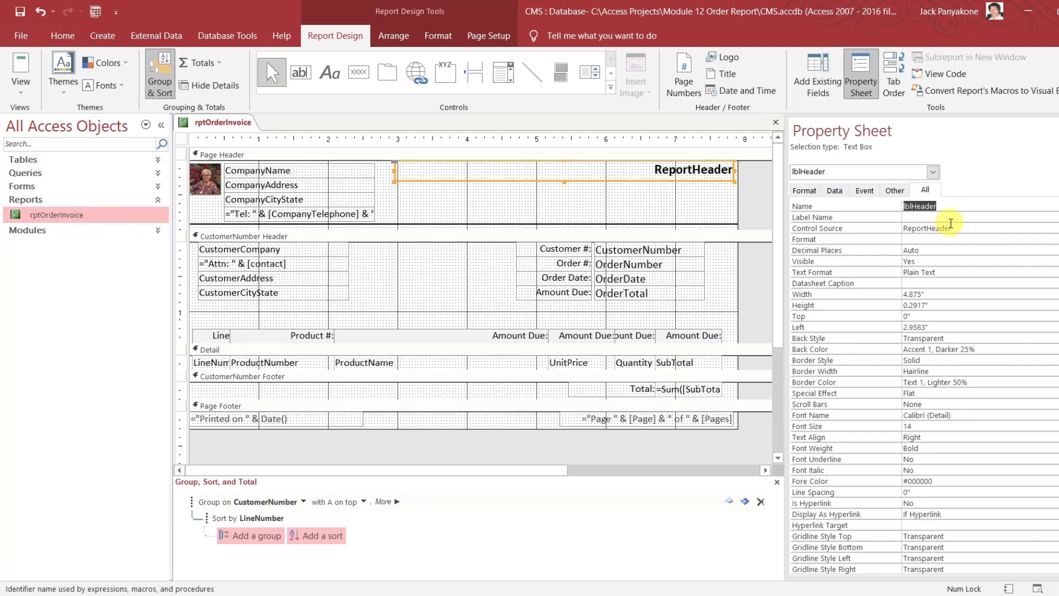
text(Report)
key(Return)
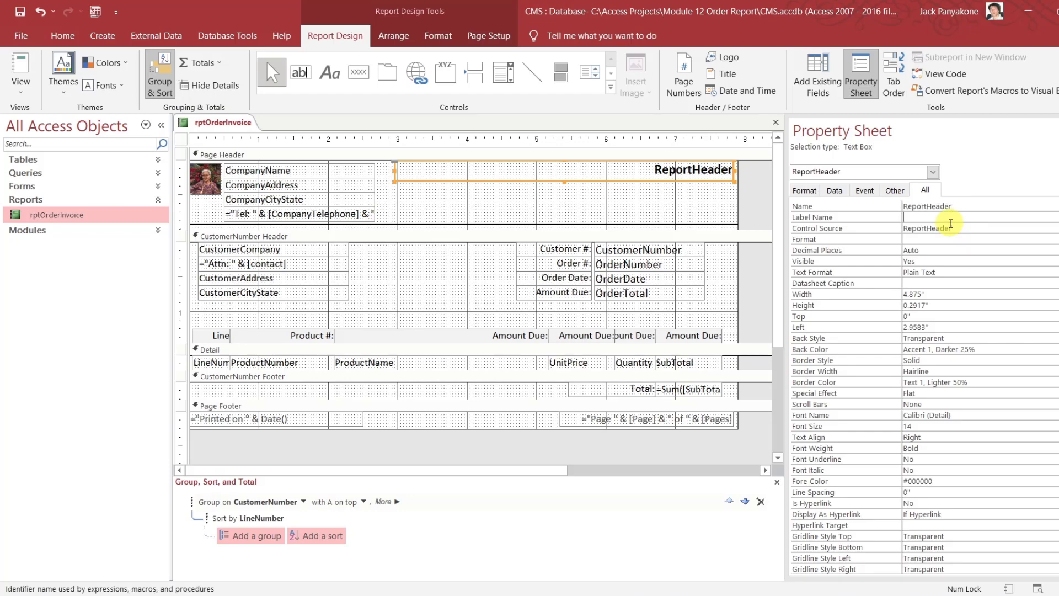
click(749, 208)
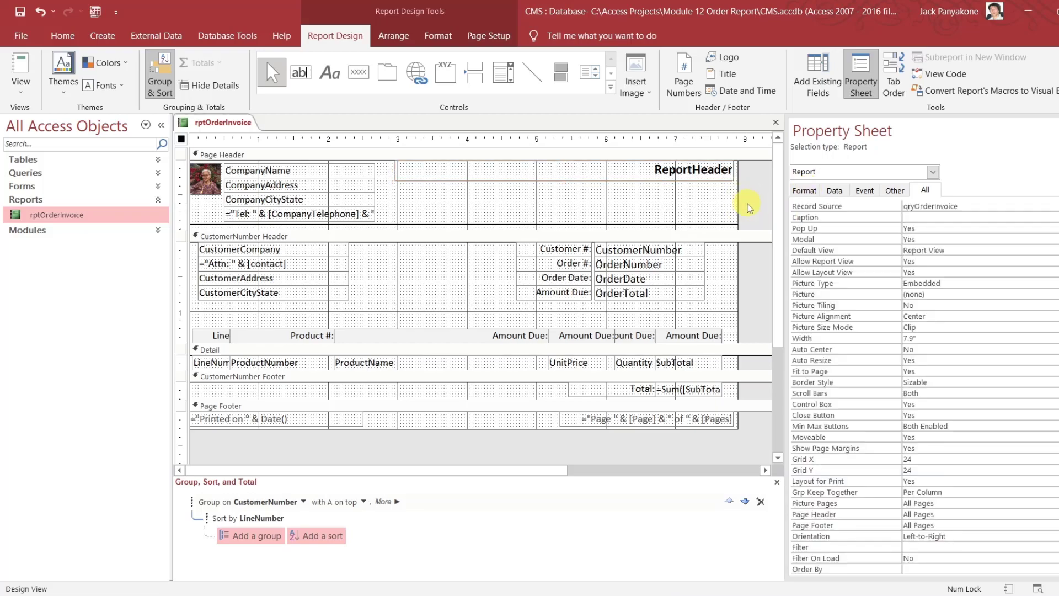
Remove the Me.lblHeader.Caption line from Report_Load in the report's code, and close the rptOrderInvoice design in Access
click(946, 74)
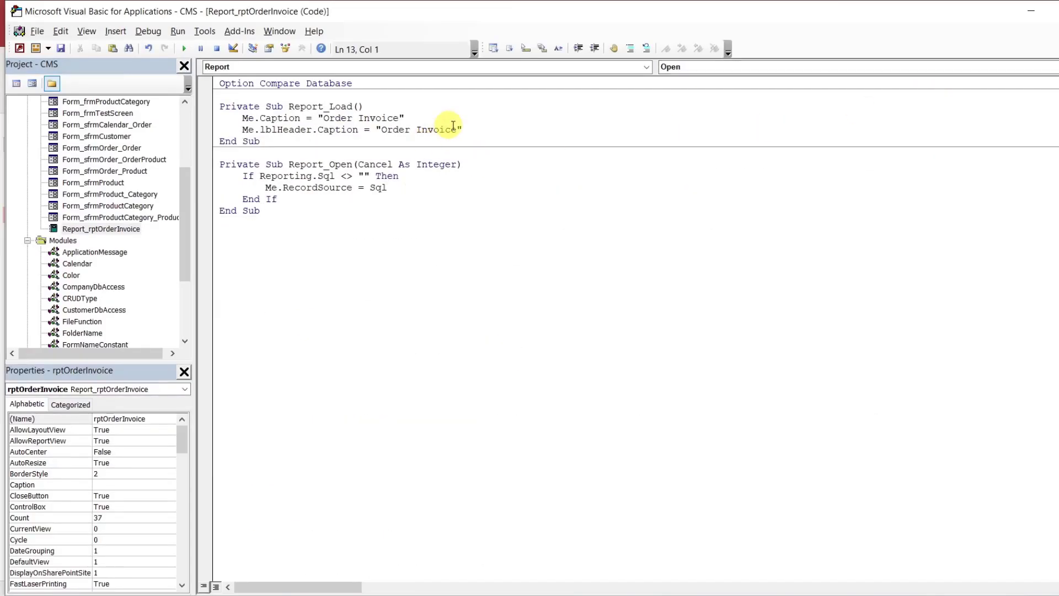
drag(478, 133, 478, 124)
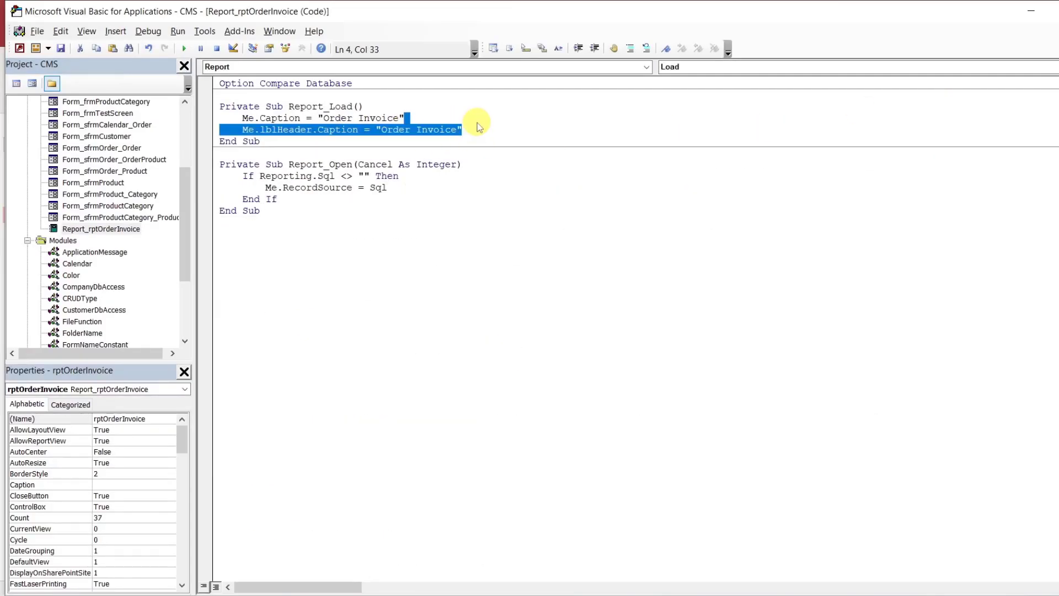
key(Delete)
click(467, 177)
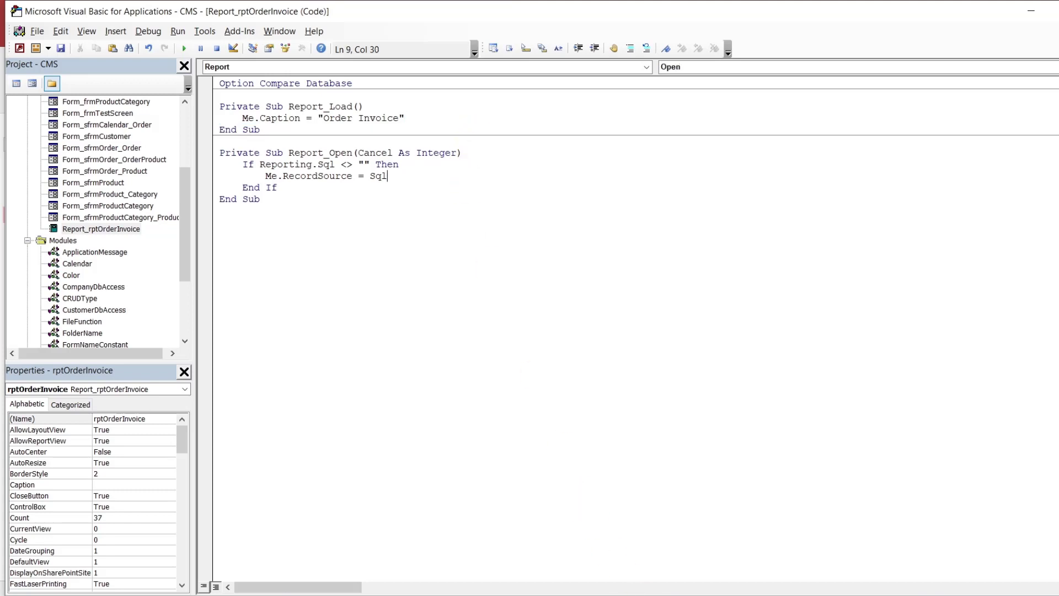
click(659, 595)
click(602, 573)
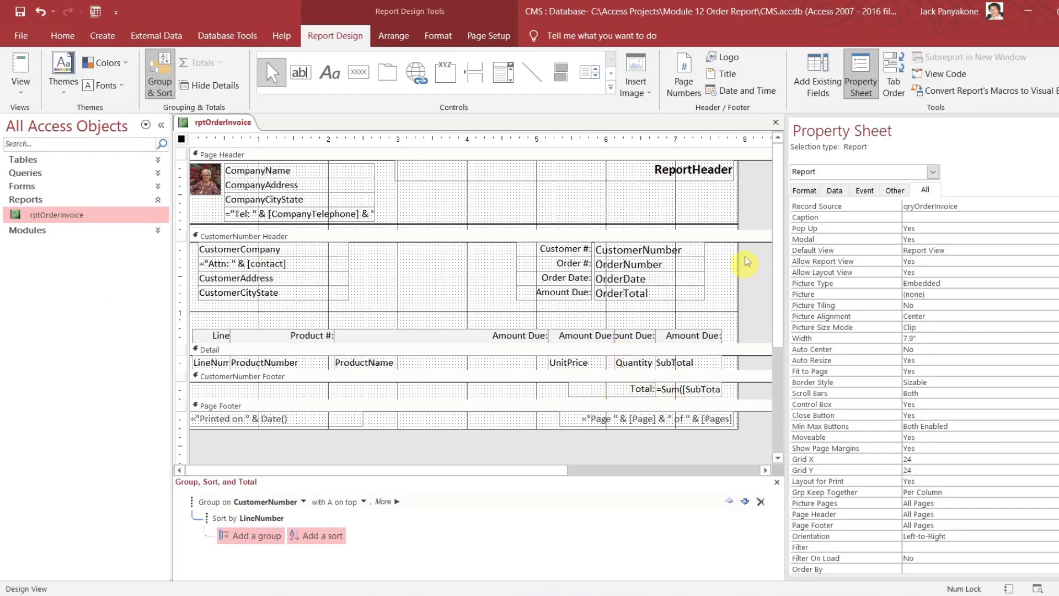
click(776, 122)
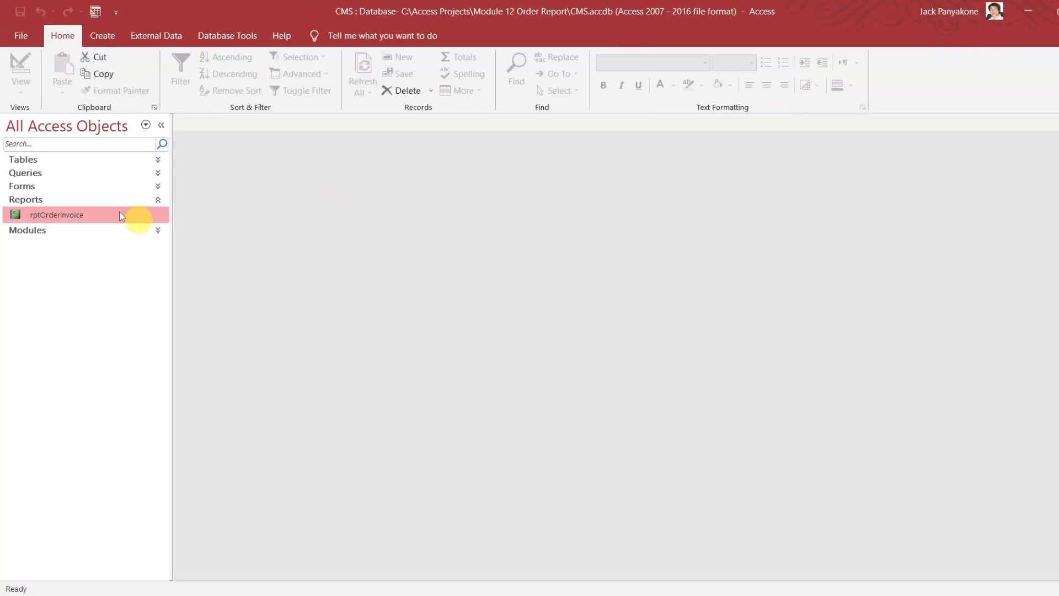
Test-print the First-Rate Outlet order from frmMainNavigation, check the invoice PDF's header, and close the PDF and the form
click(158, 187)
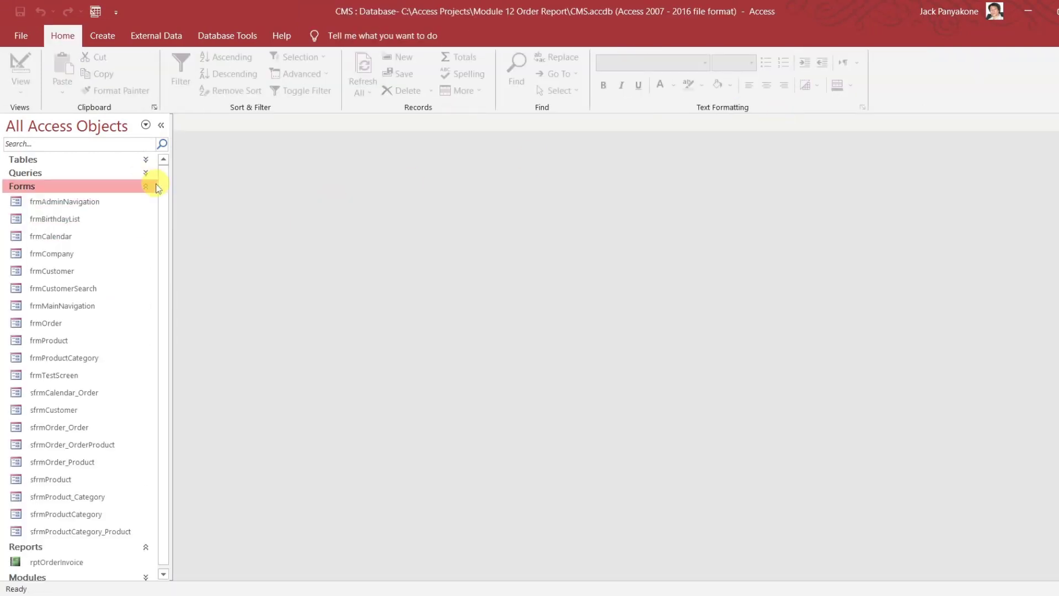
double_click(74, 307)
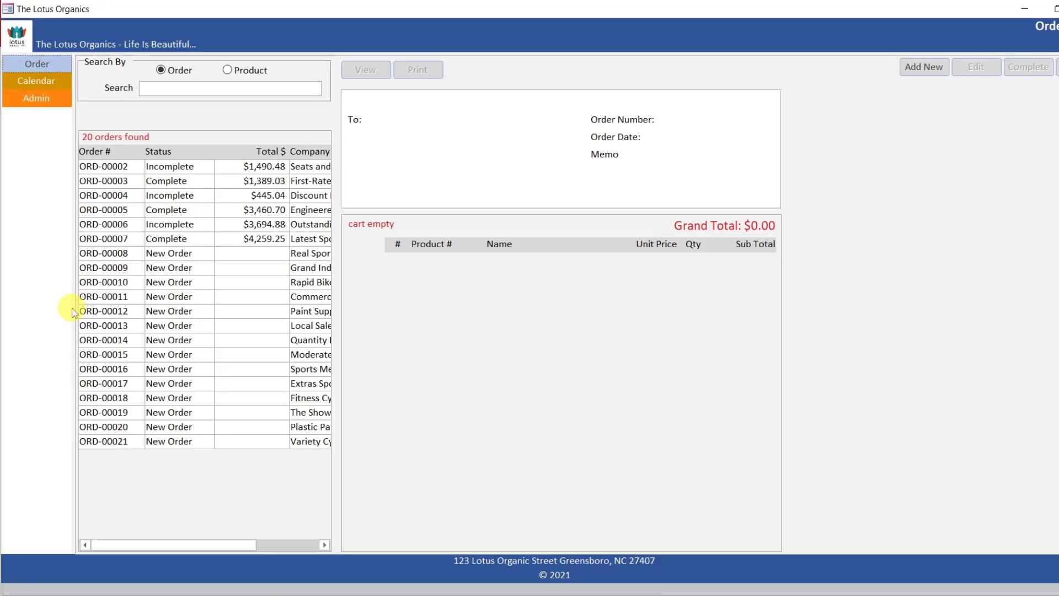
click(208, 179)
click(418, 71)
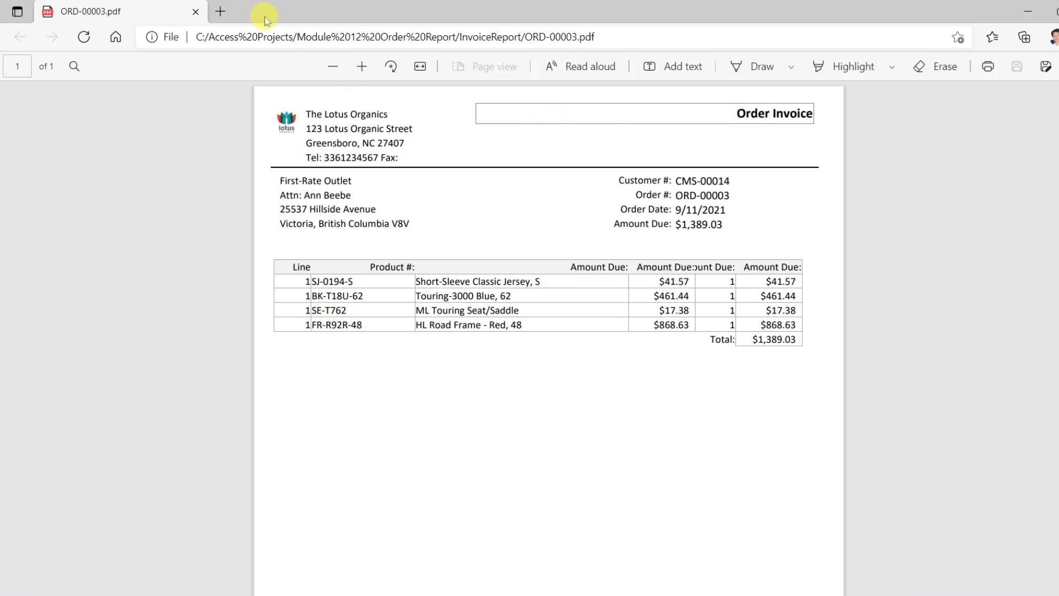
click(196, 12)
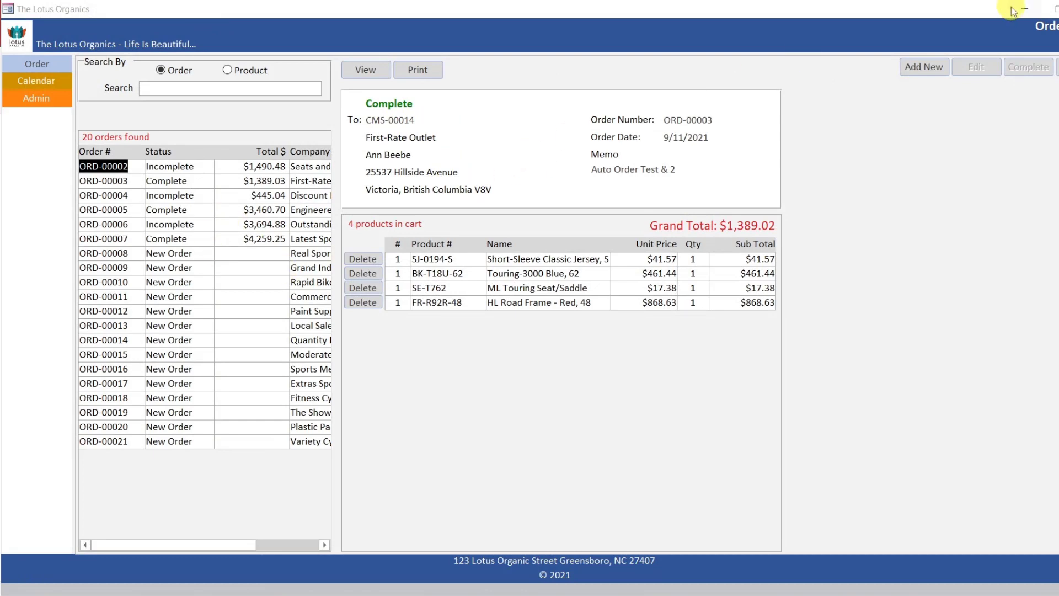
click(1054, 12)
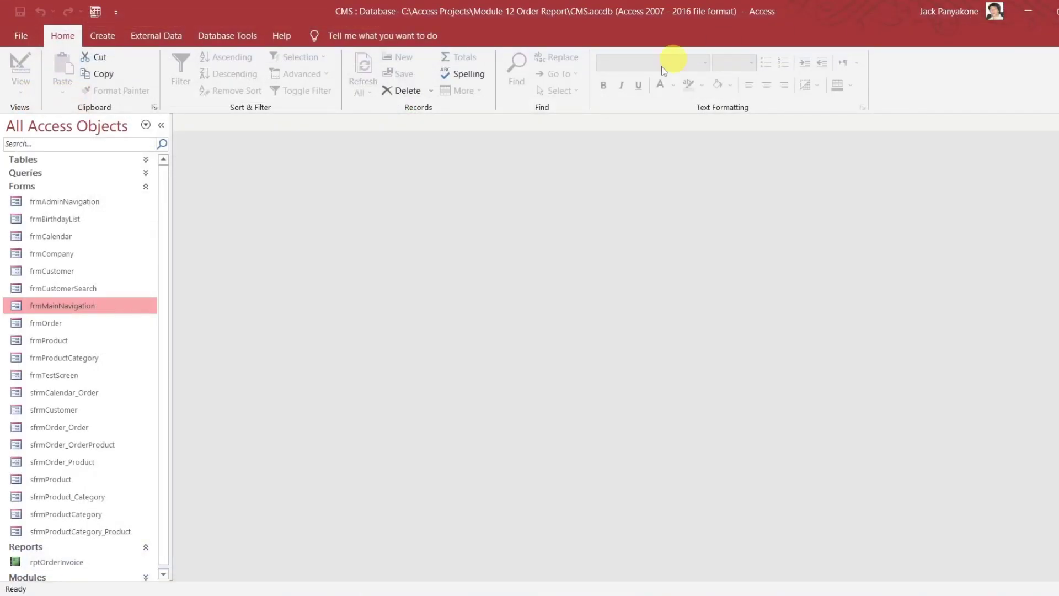
Reopen rptOrderInvoice in Design View, set the ReportHeader text box's Border Style to Transparent, and close the report
right_click(87, 561)
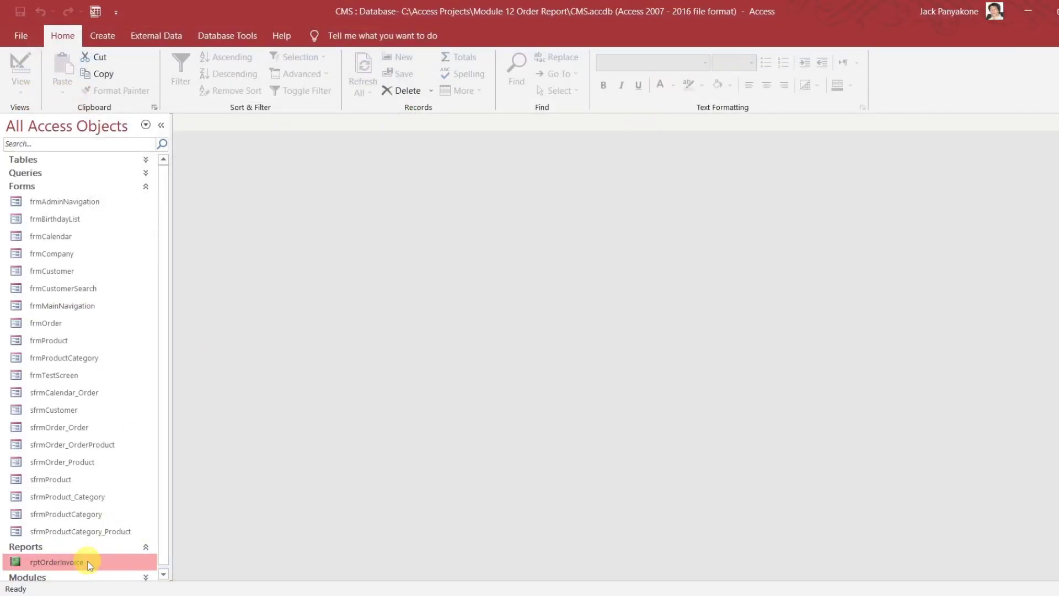
click(168, 370)
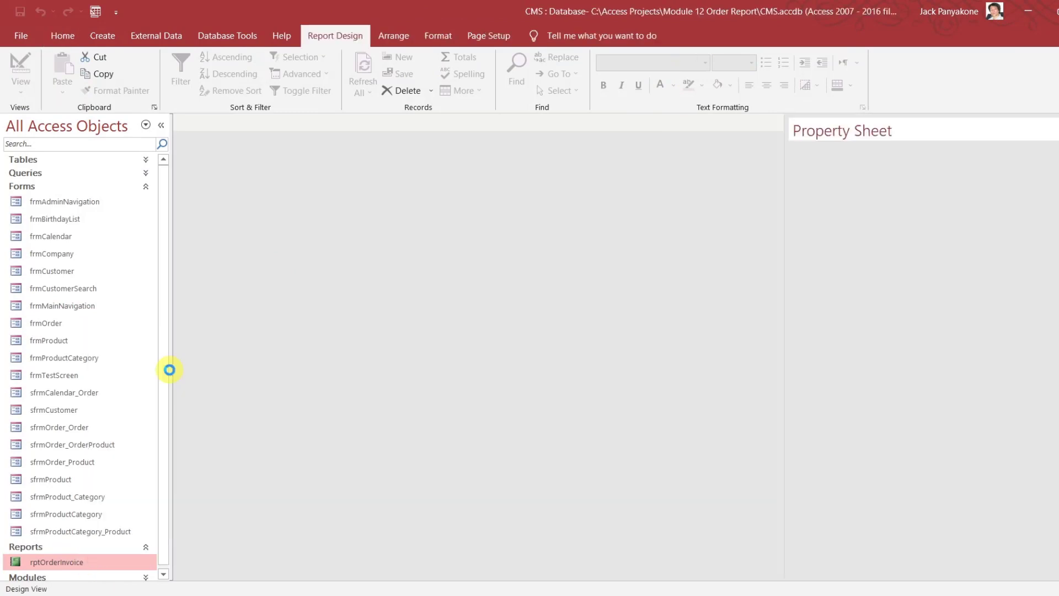
click(656, 173)
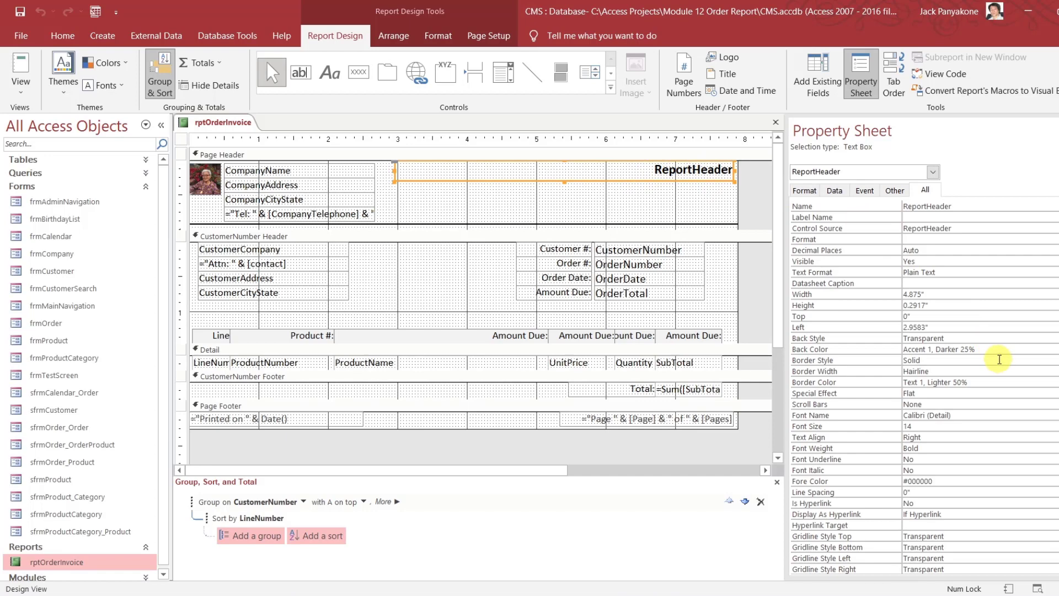
click(991, 359)
click(1054, 360)
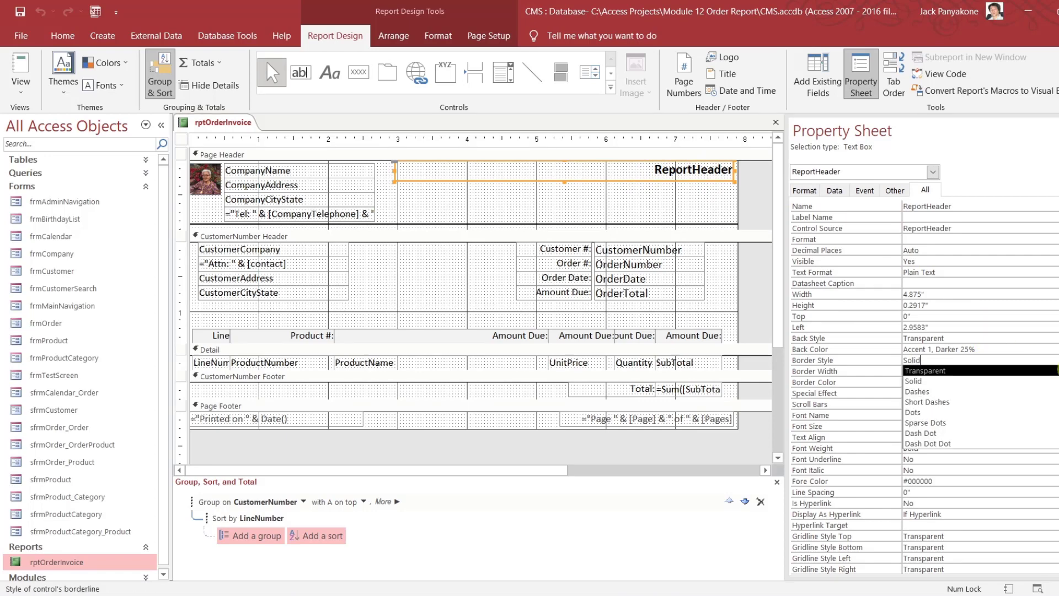
click(938, 371)
click(760, 195)
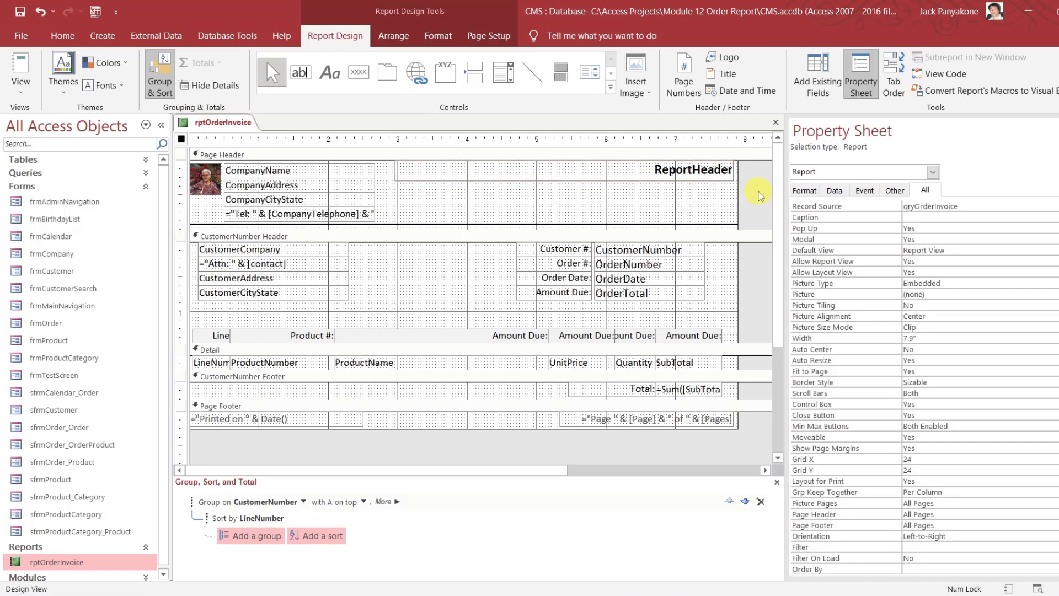
click(776, 122)
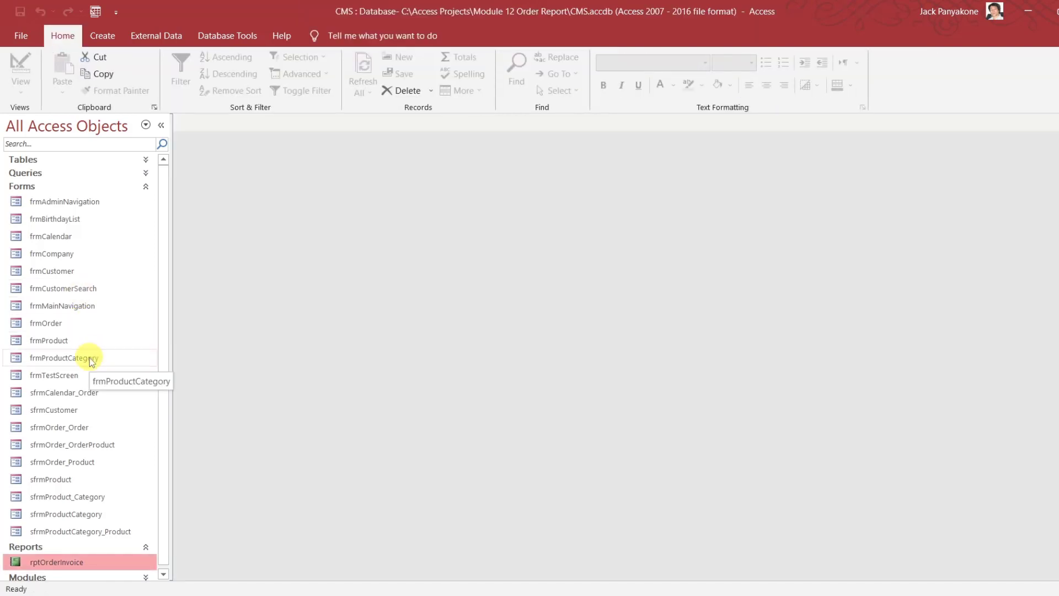
Print the First-Rate Outlet order again from frmMainNavigation, inspect the invoice PDF, and close both
double_click(90, 306)
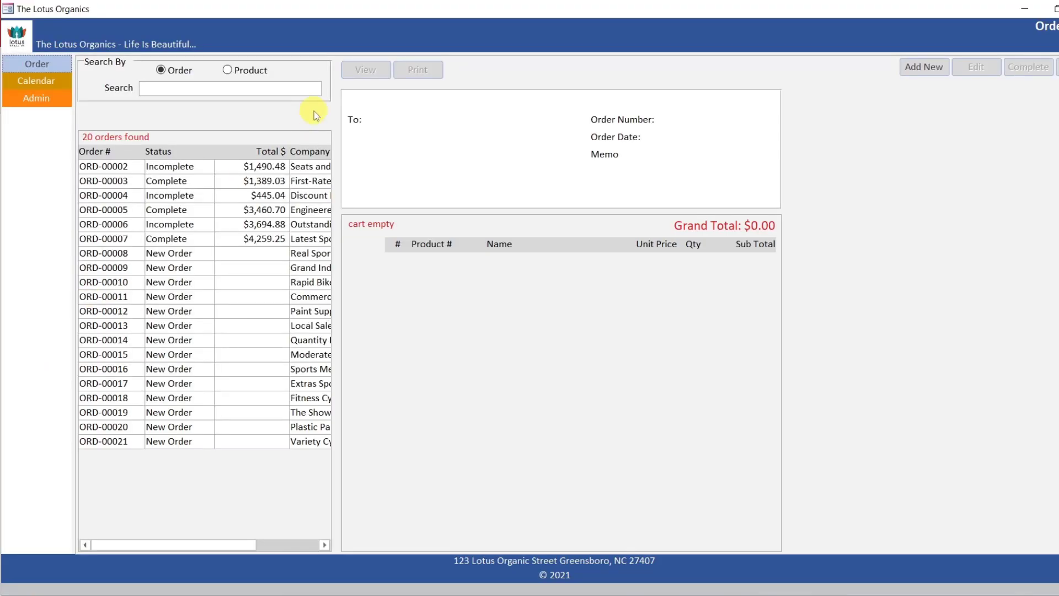
click(234, 182)
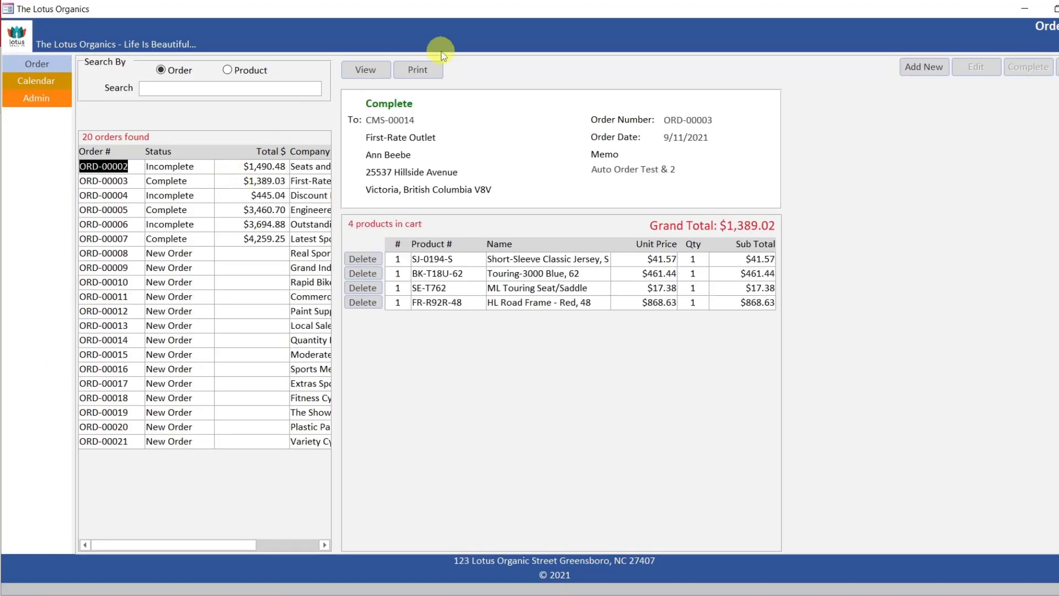
click(423, 68)
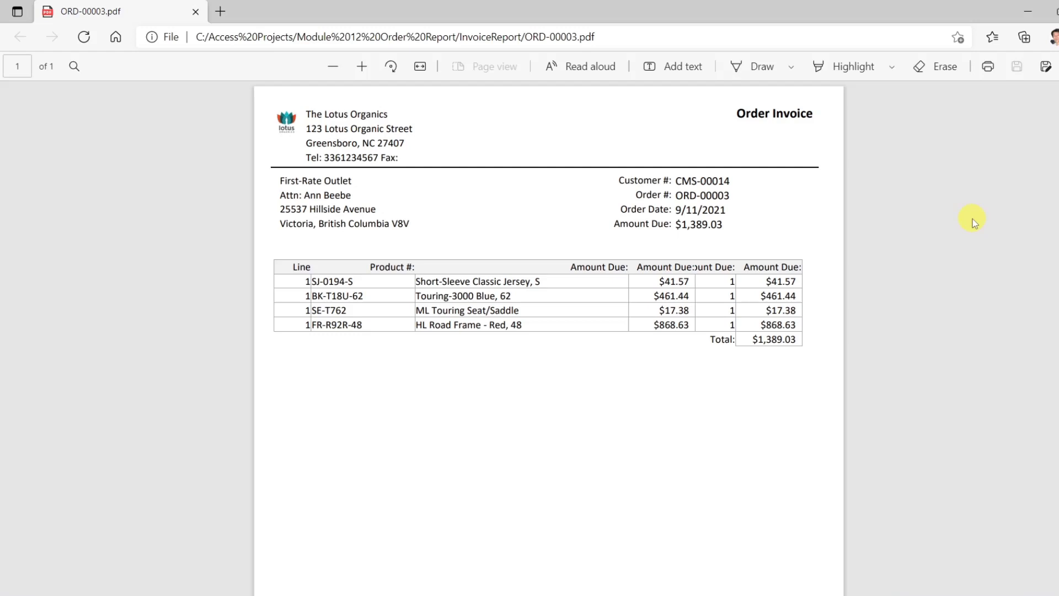
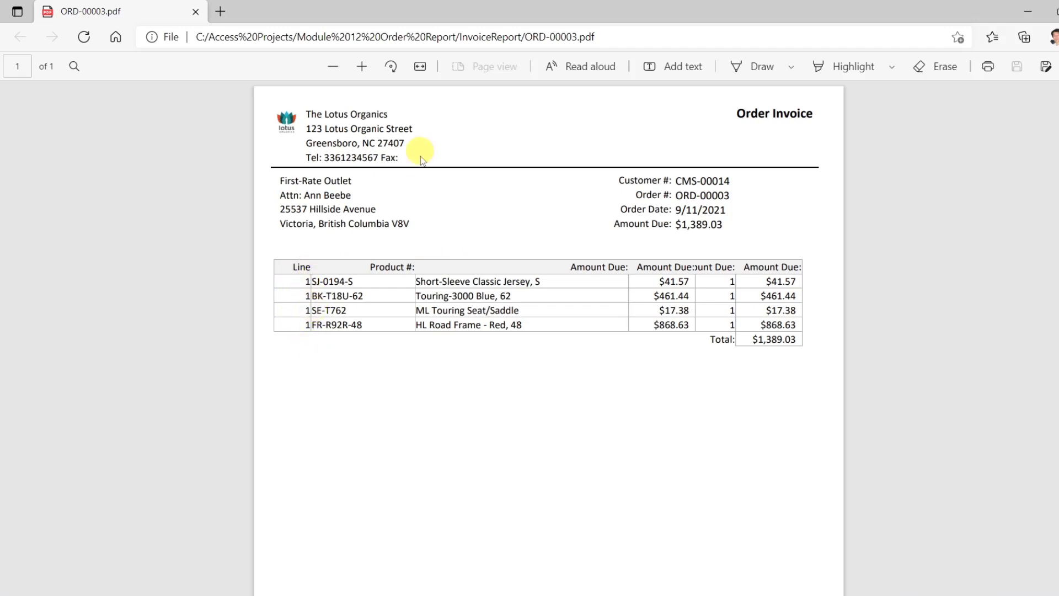
click(196, 12)
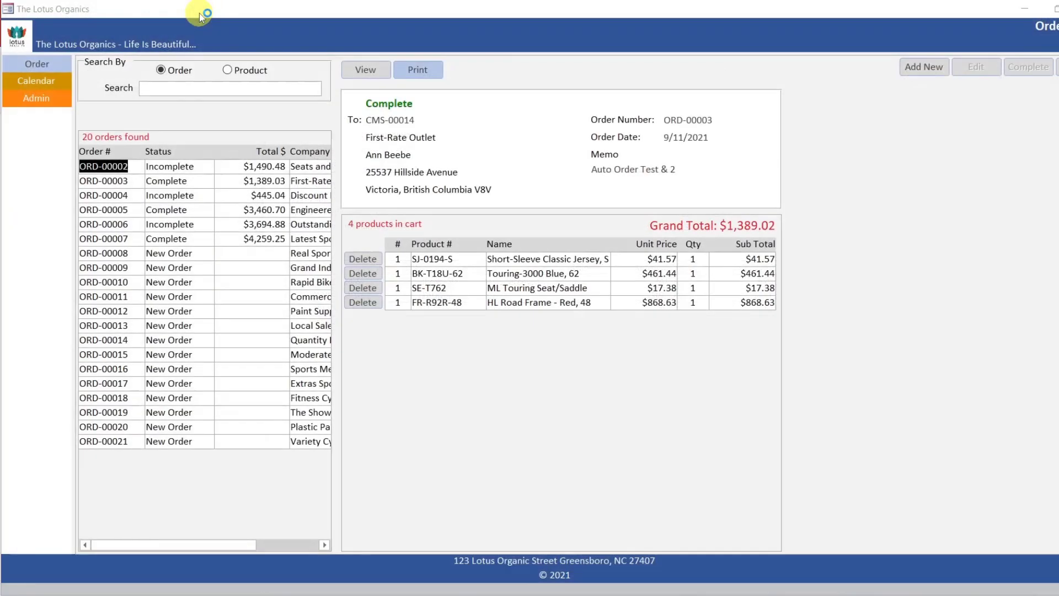
click(1033, 32)
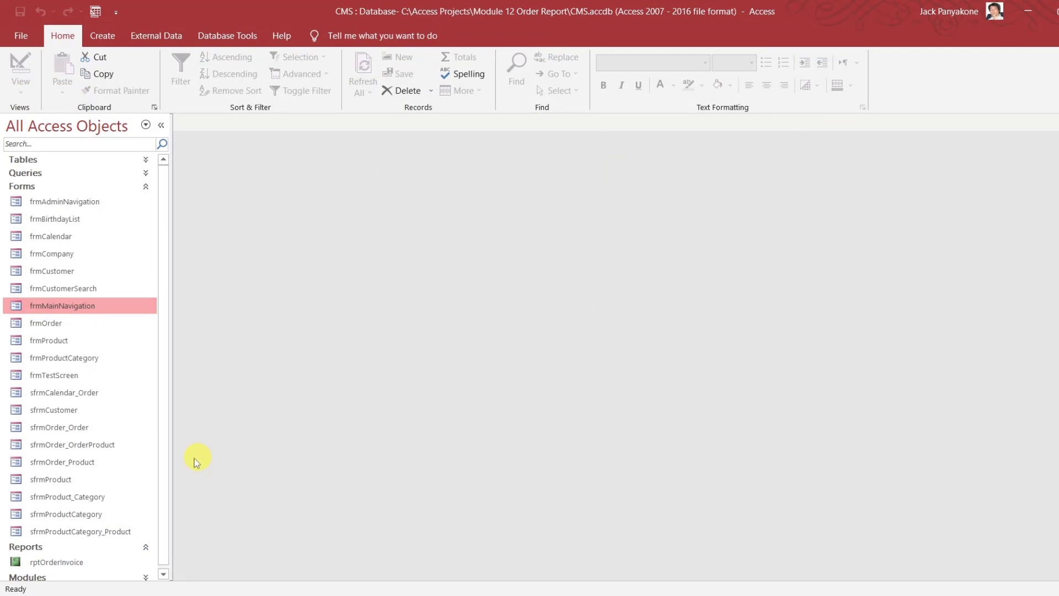
Reopen rptOrderInvoice in Design View and set Text Align to Center for the Line label and the LineNumber text box
click(55, 562)
right_click(54, 561)
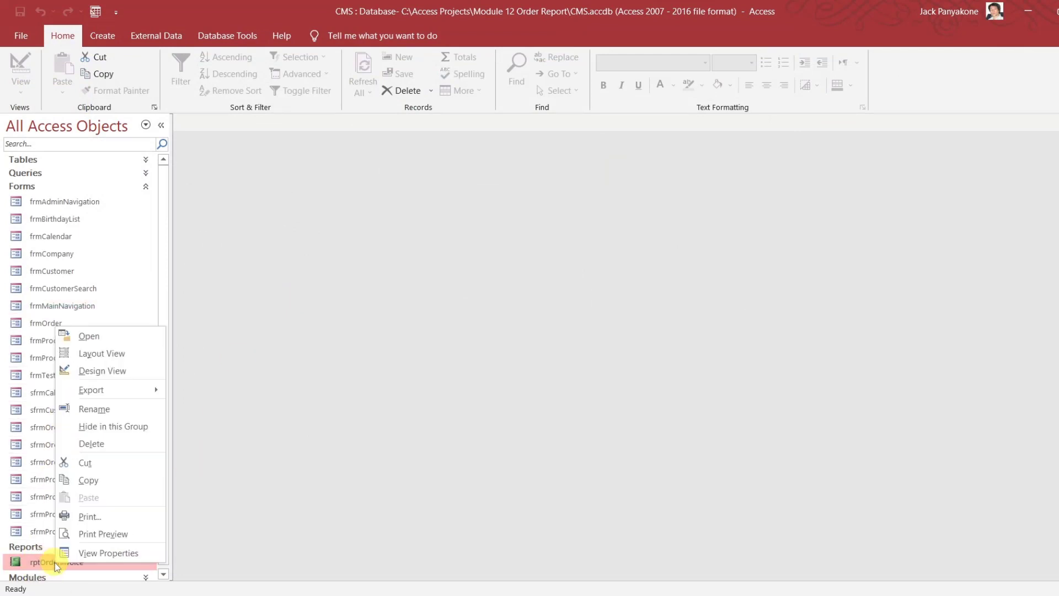
click(117, 381)
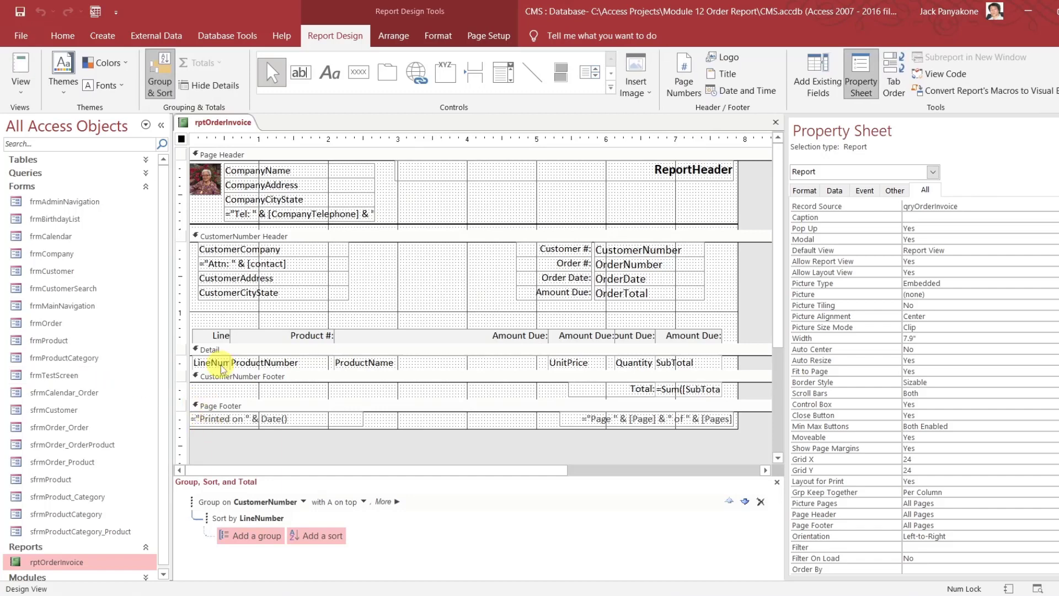
click(210, 332)
drag(209, 350, 210, 369)
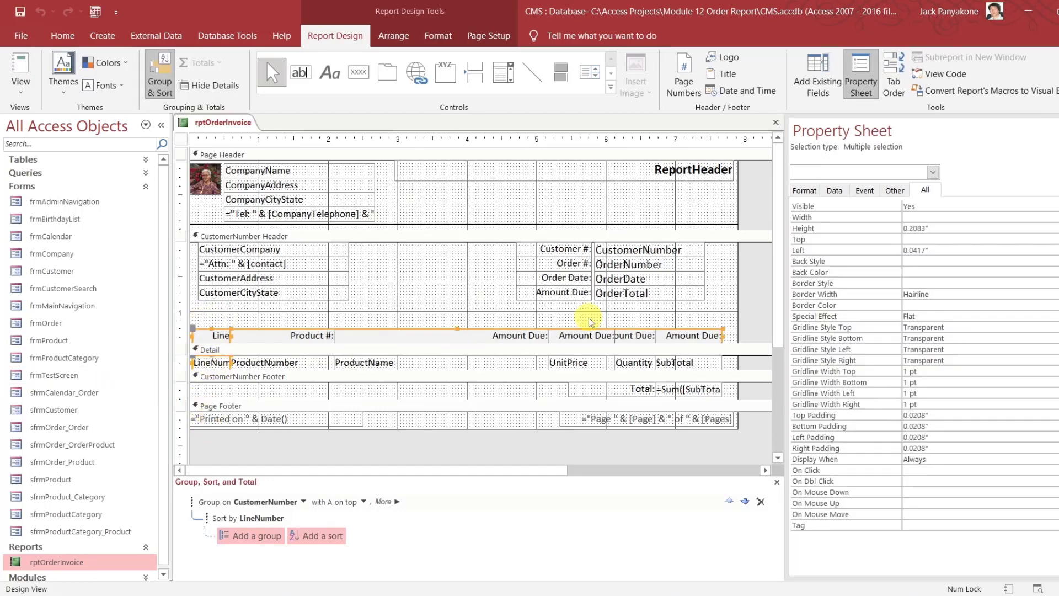
shift+click(684, 330)
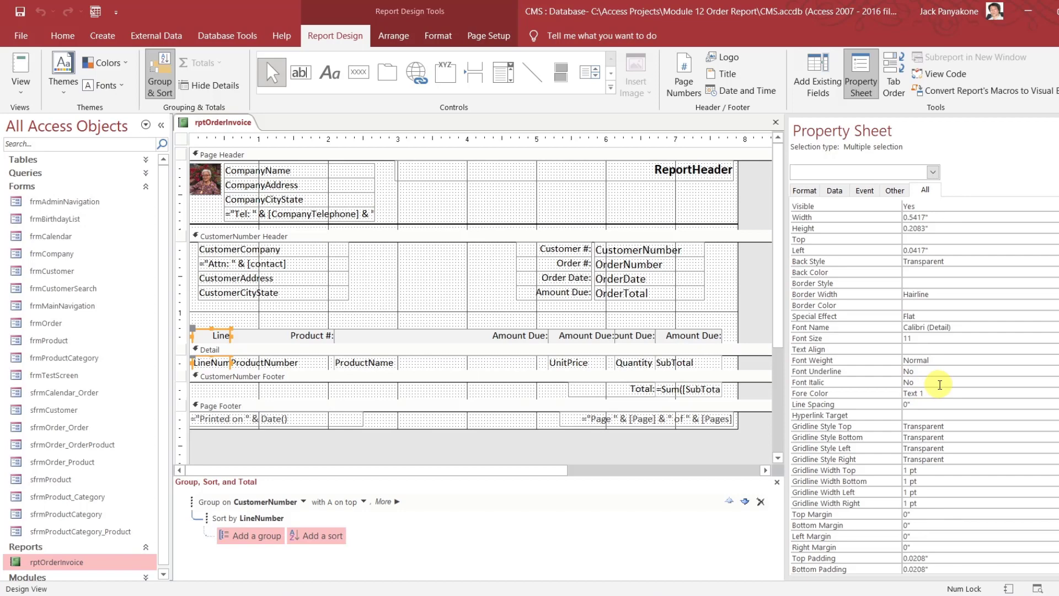
click(926, 350)
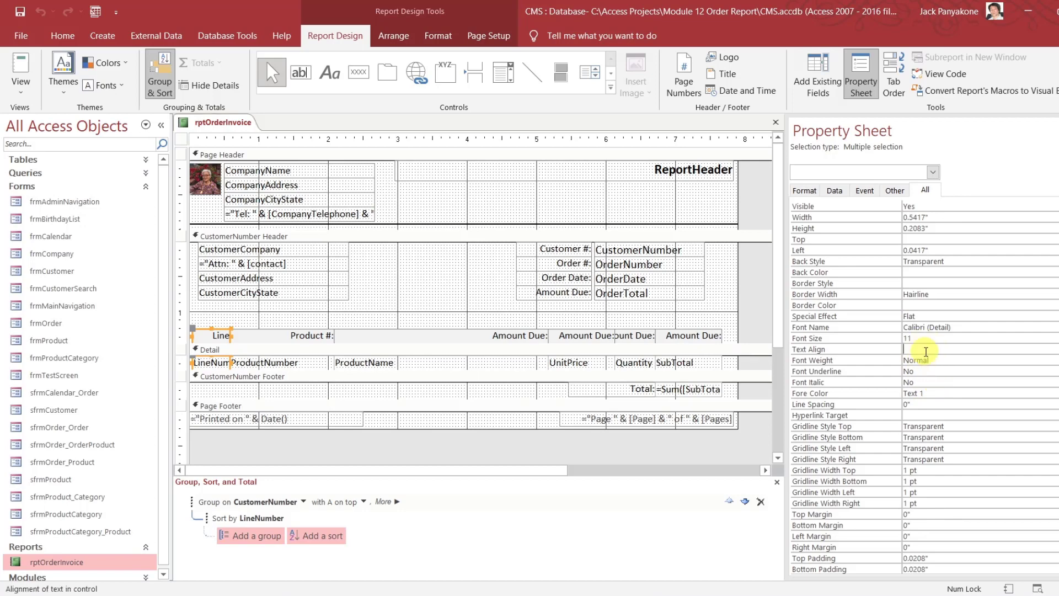
text(cn)
key(Return)
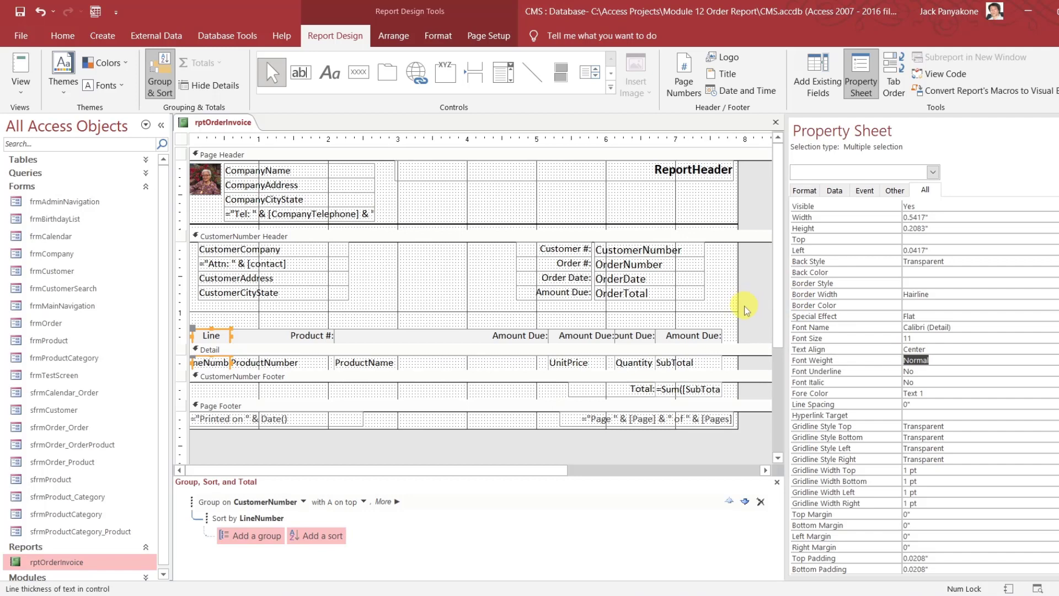
click(410, 349)
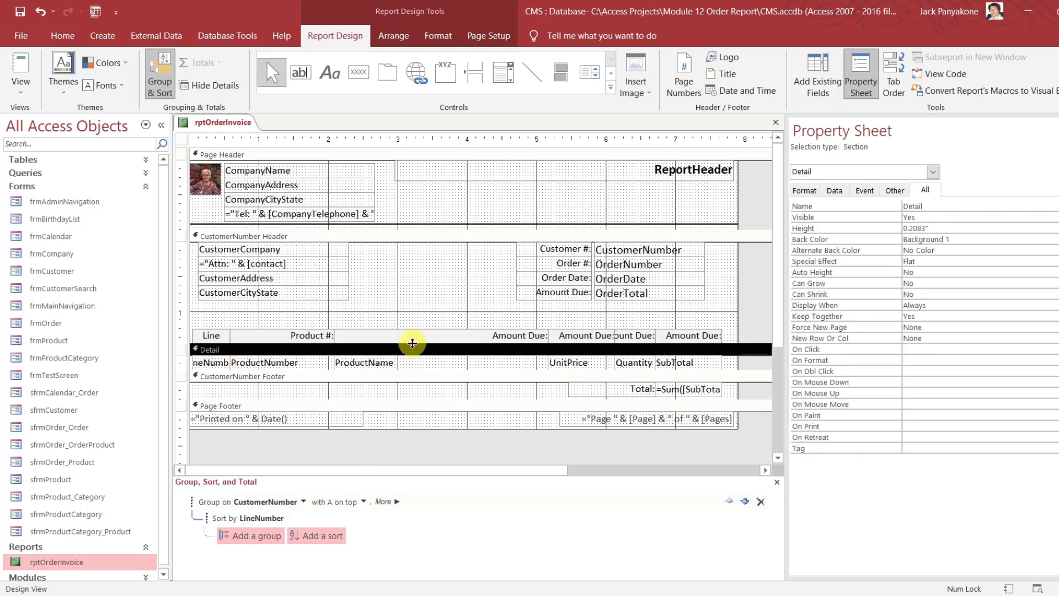
drag(413, 343, 411, 381)
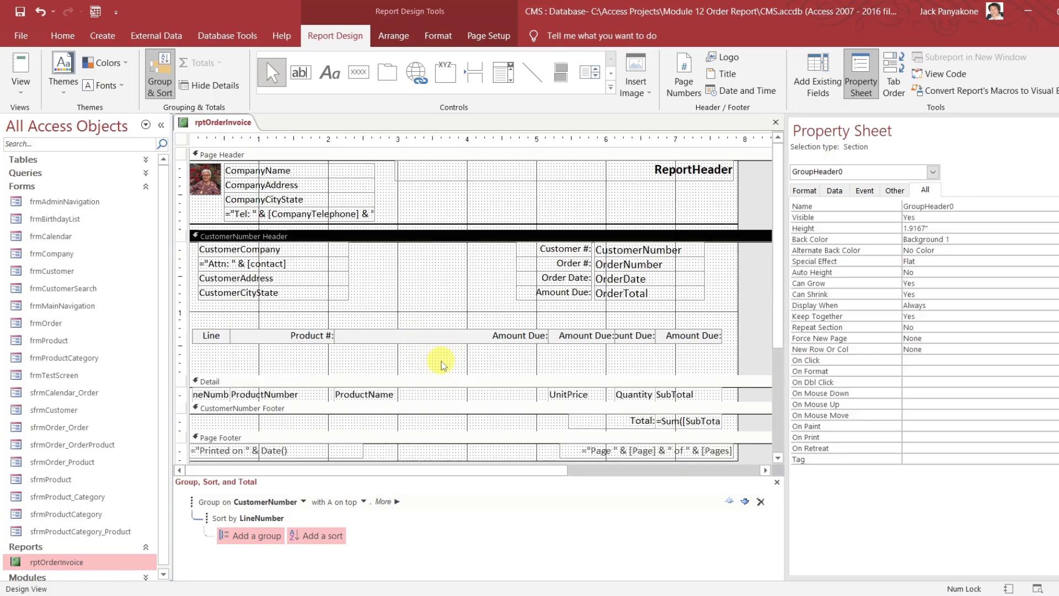
click(933, 172)
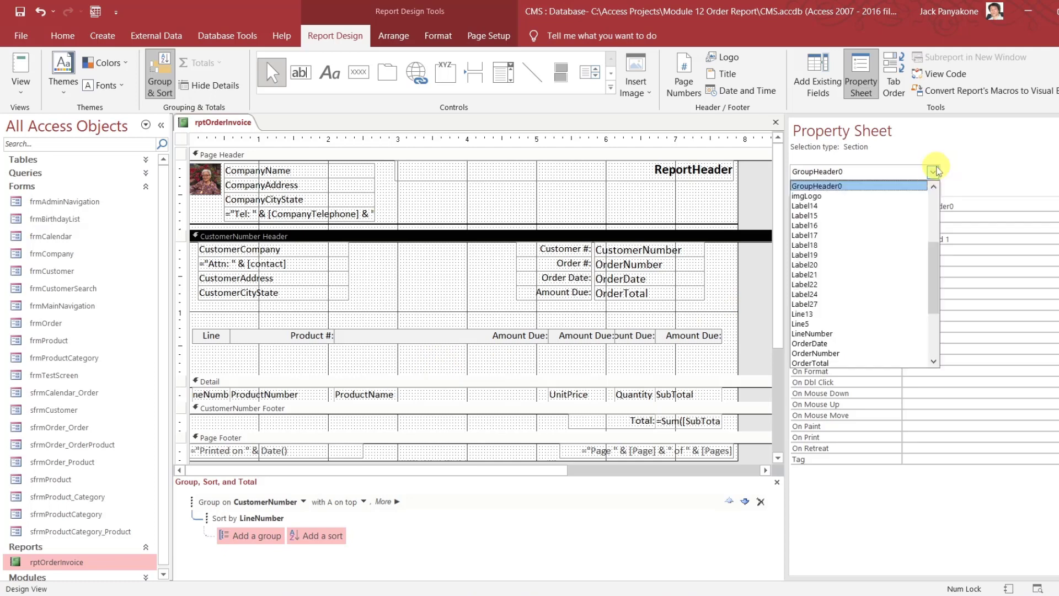
drag(932, 248, 927, 197)
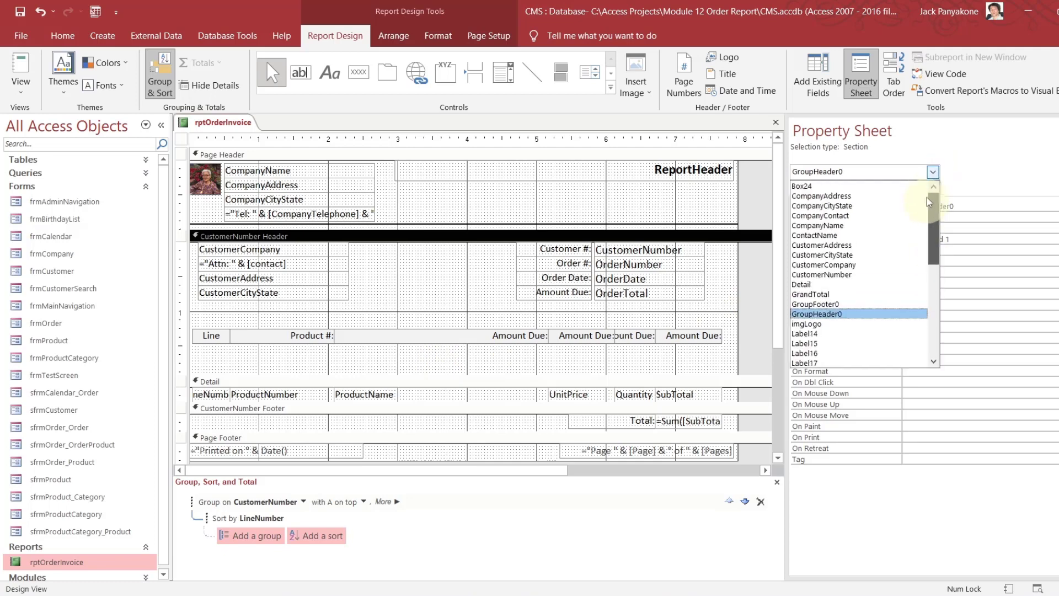
click(892, 179)
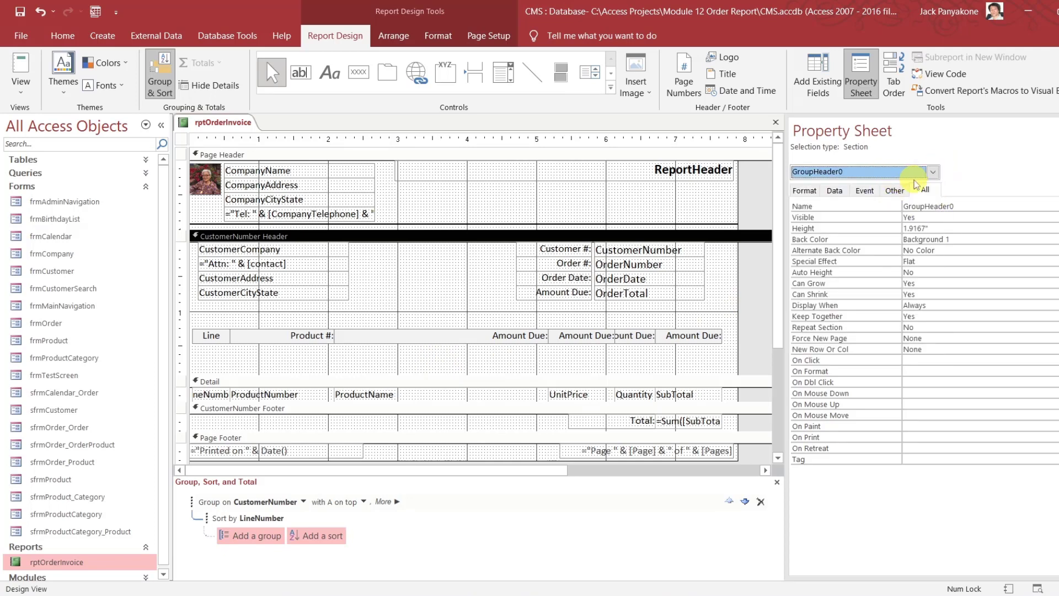
click(933, 172)
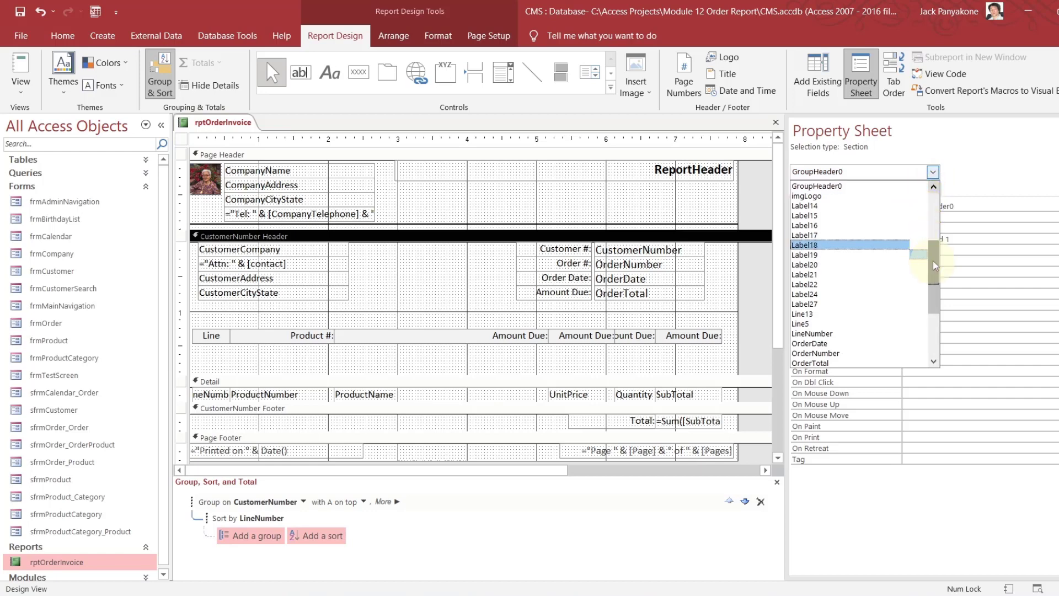
drag(932, 260, 933, 211)
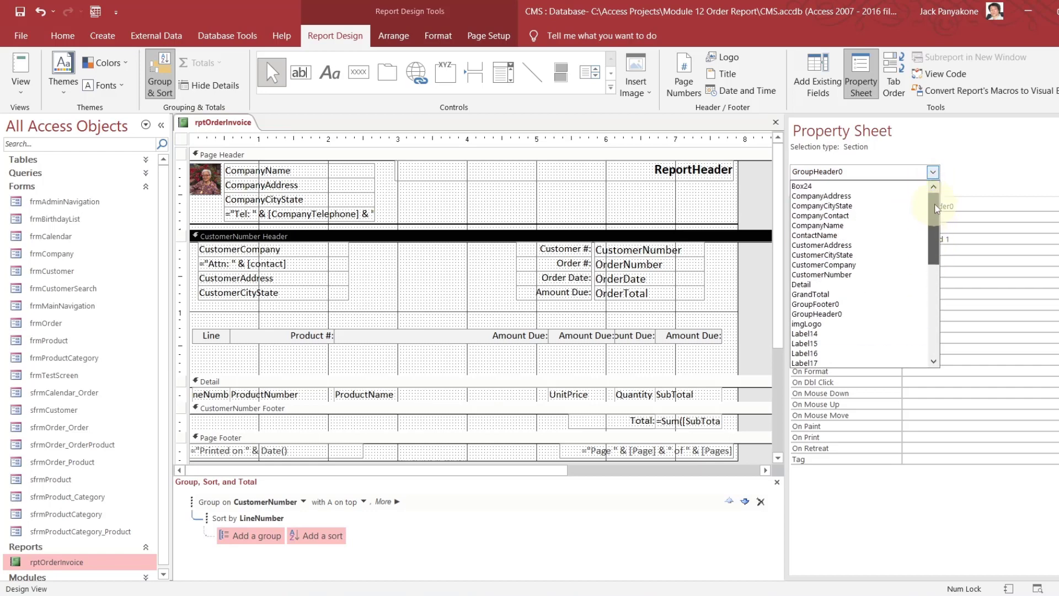
click(899, 187)
key(Down)
key(Down)
key(Down)
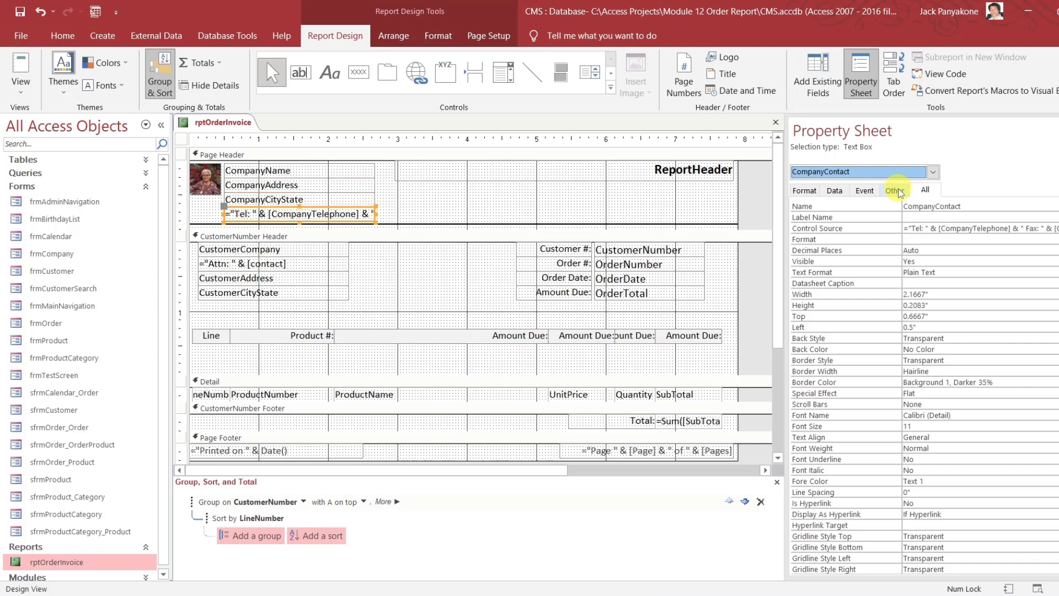
key(ctrl+z)
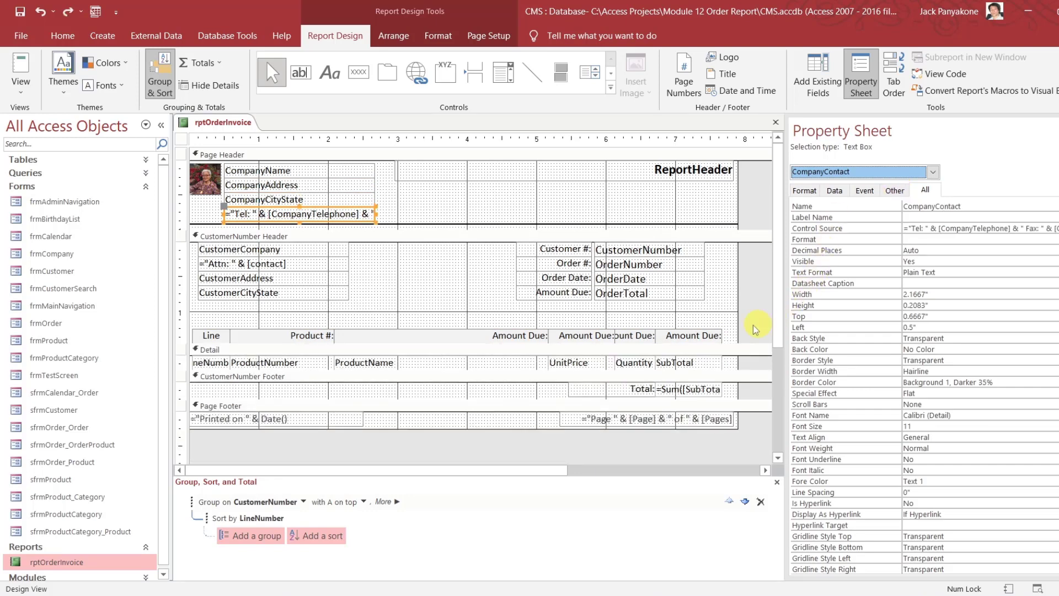
Enlarge the CustomerNumber Header section and move the Box24 rectangle below the column labels
drag(740, 344, 746, 394)
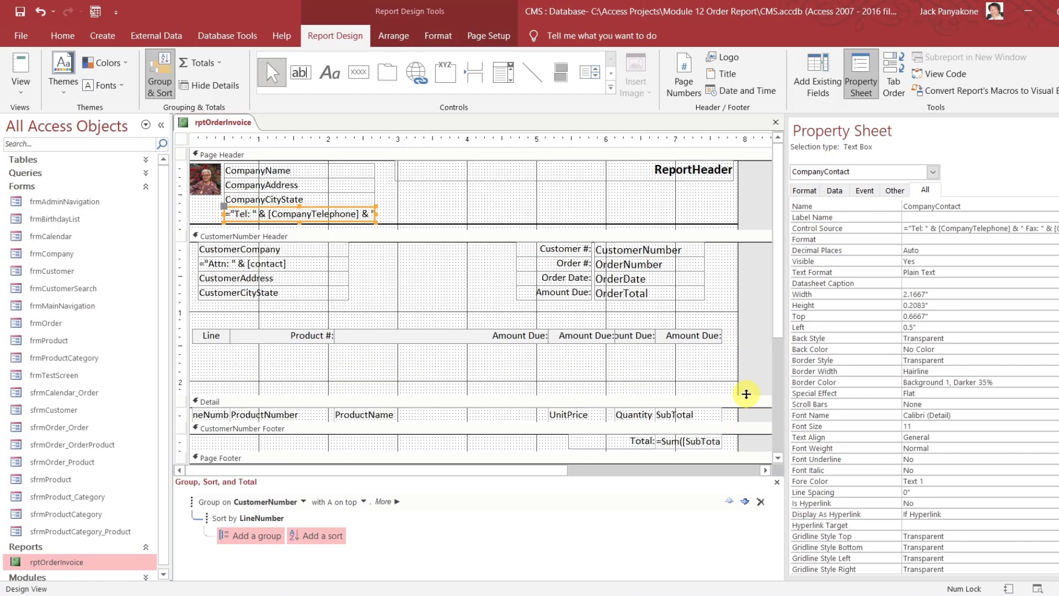
click(750, 343)
click(933, 172)
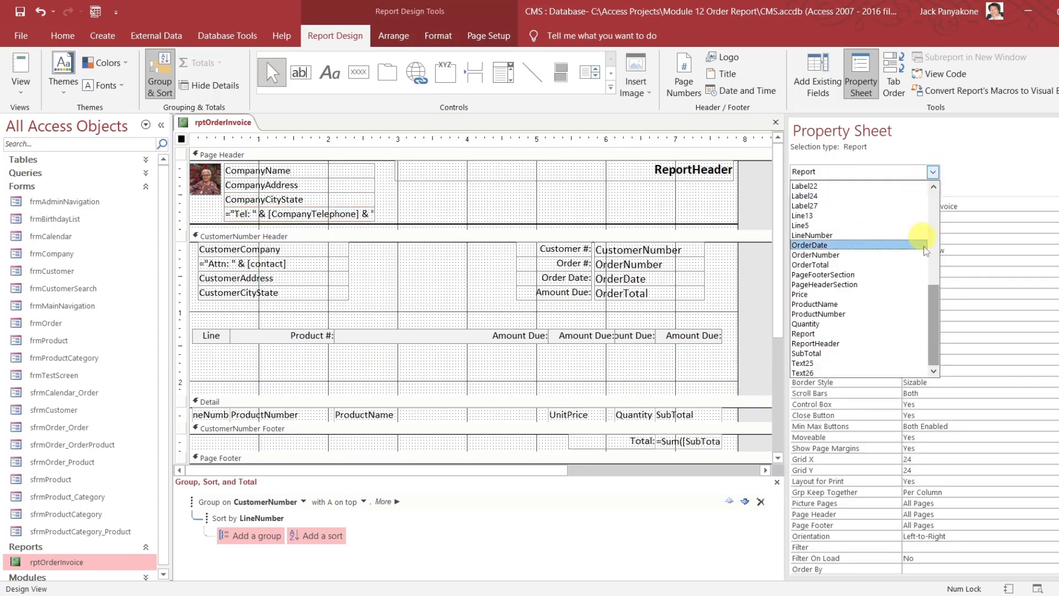
drag(930, 300, 931, 207)
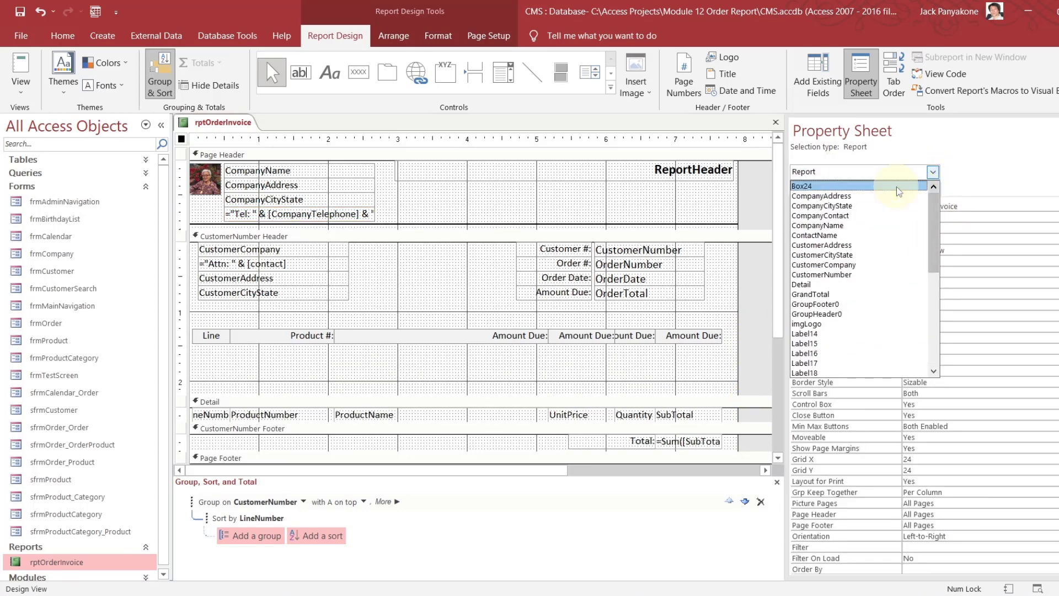
click(896, 186)
drag(445, 344, 444, 368)
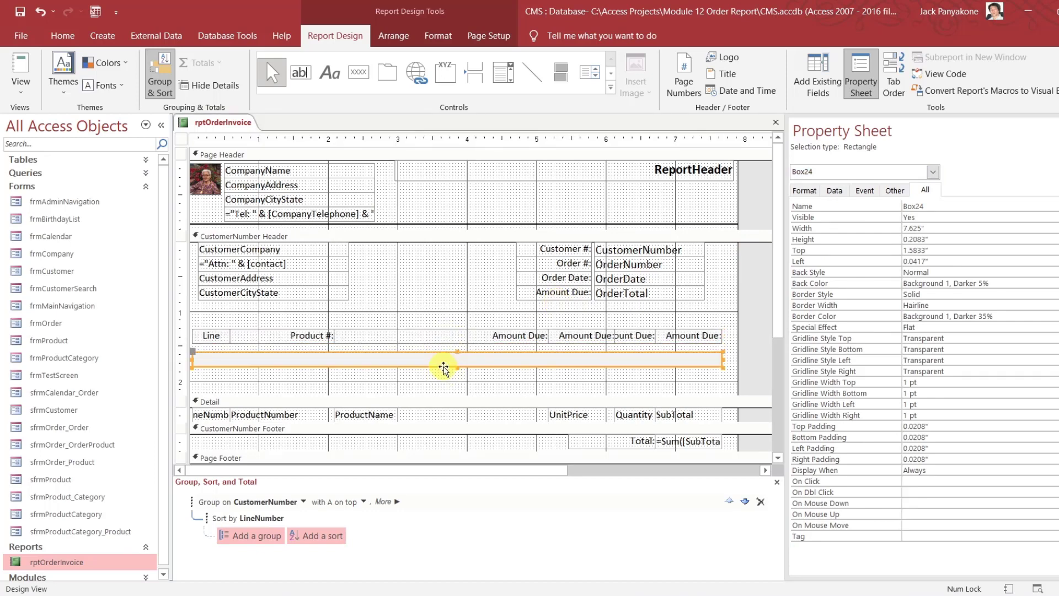
Set the Border Style of all the column labels in the CustomerNumber Header section to Solid
shift+click(188, 334)
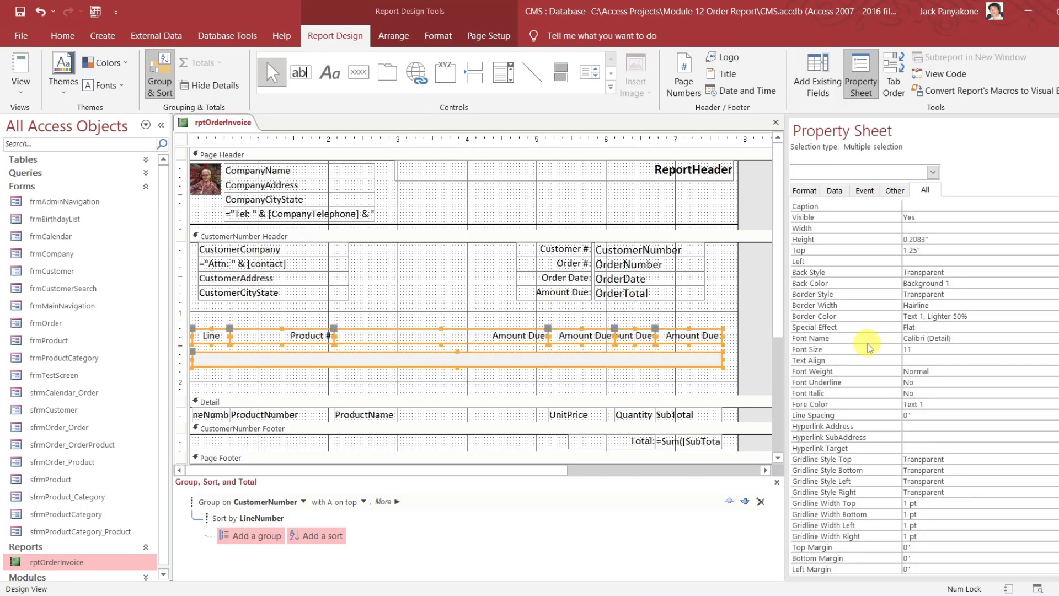
click(1032, 295)
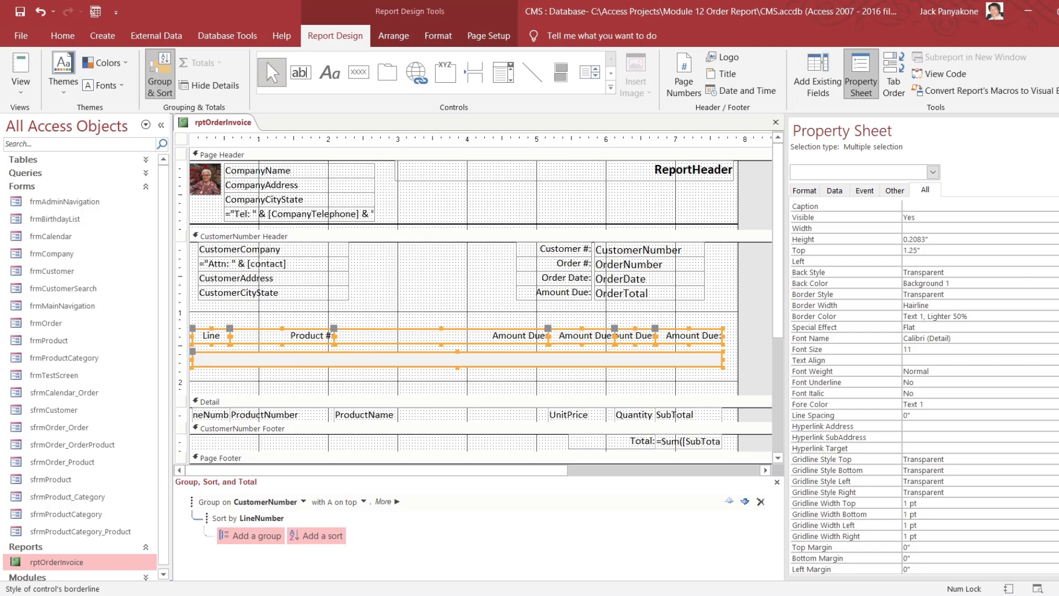
click(1053, 294)
click(1051, 317)
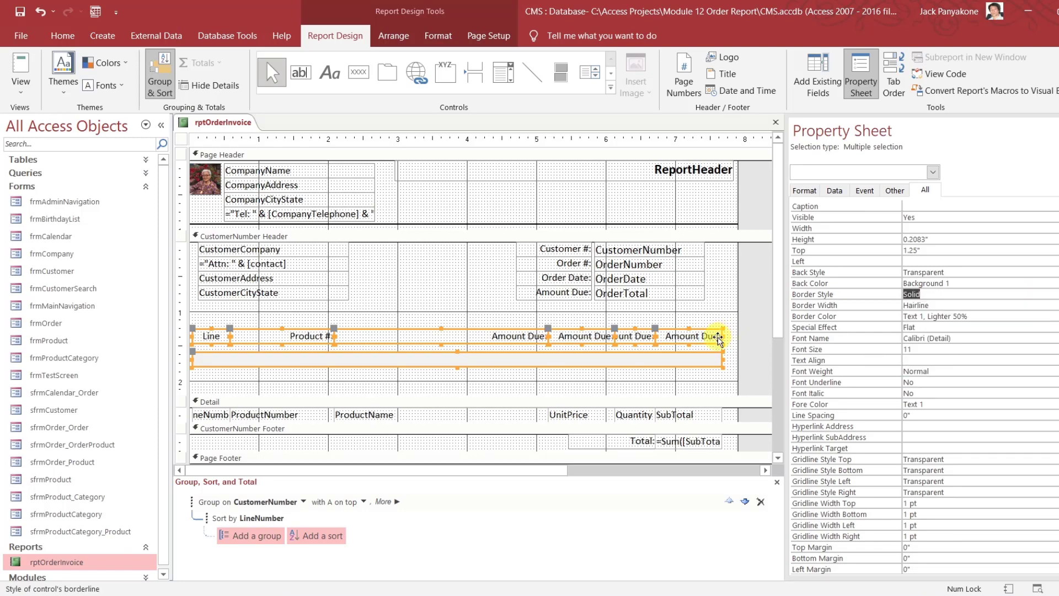
click(755, 339)
Move Box24 back behind the column labels, shrink the CustomerNumber Header section to fit them, and close rptOrderInvoice
drag(576, 364, 573, 340)
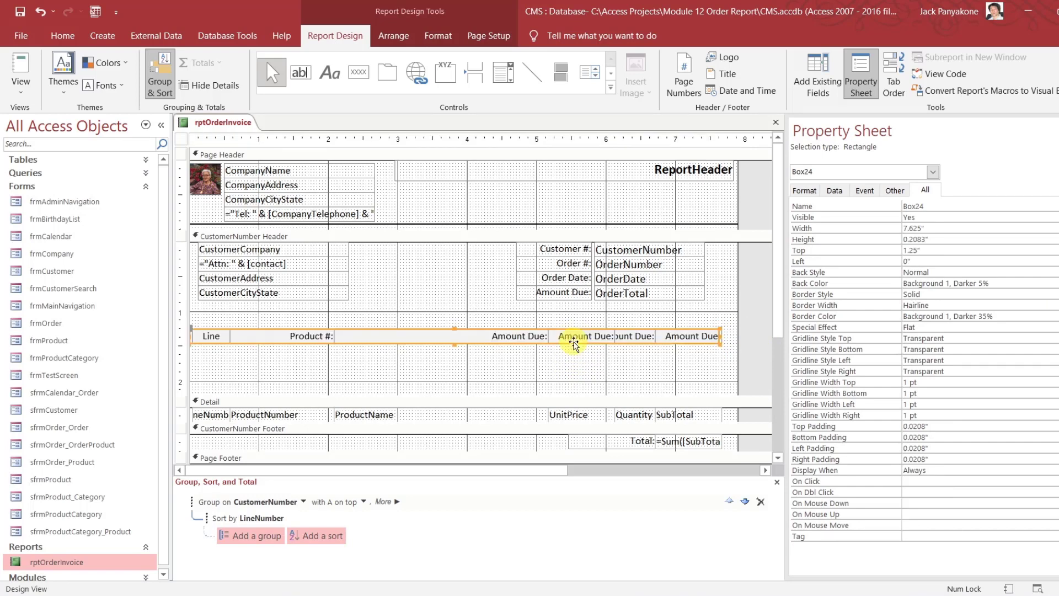
key(ctrl+z)
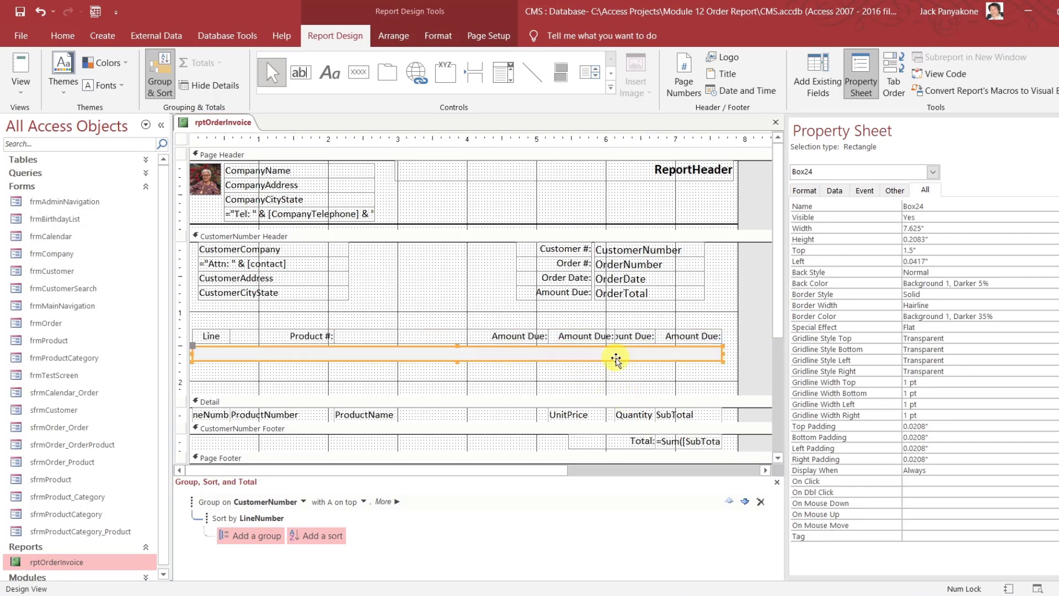
drag(589, 360, 581, 341)
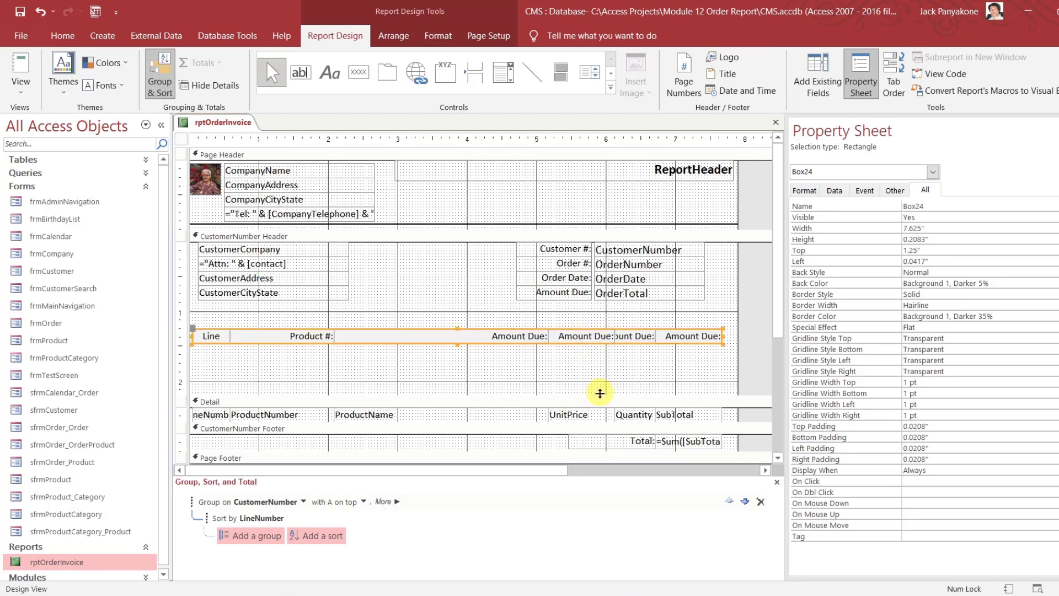
drag(600, 393, 606, 300)
click(757, 316)
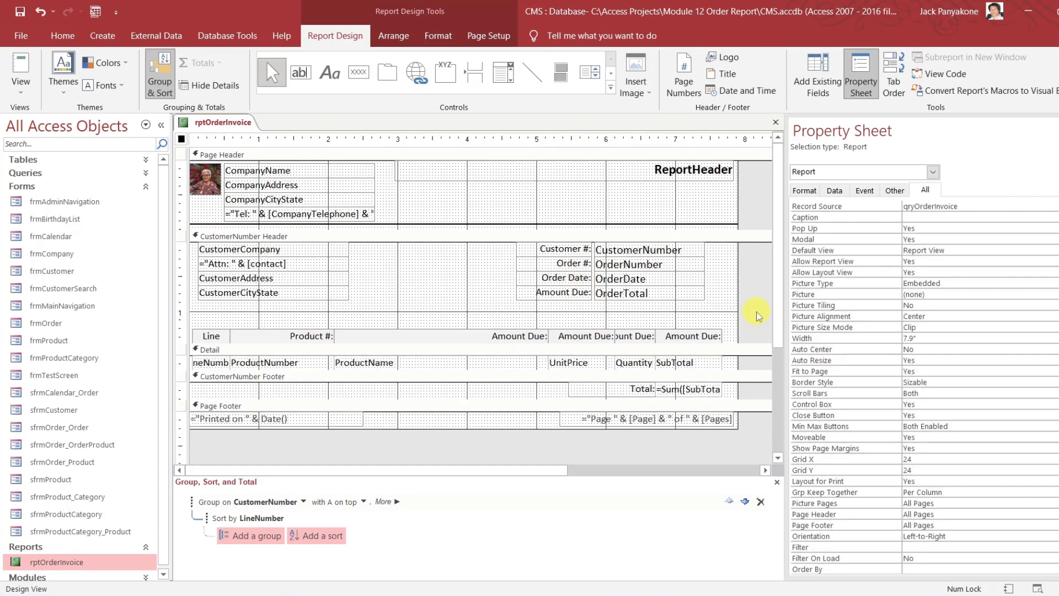
click(776, 122)
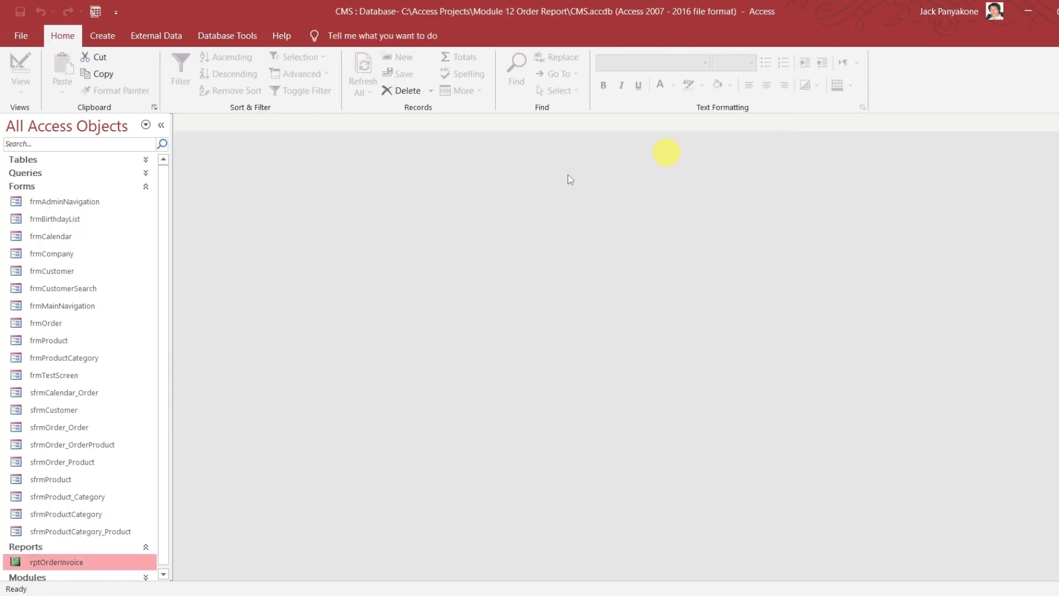
Open frmMainNavigation, view the First-Rate Outlet order's invoice to check the bordered column labels, and close the preview
double_click(94, 305)
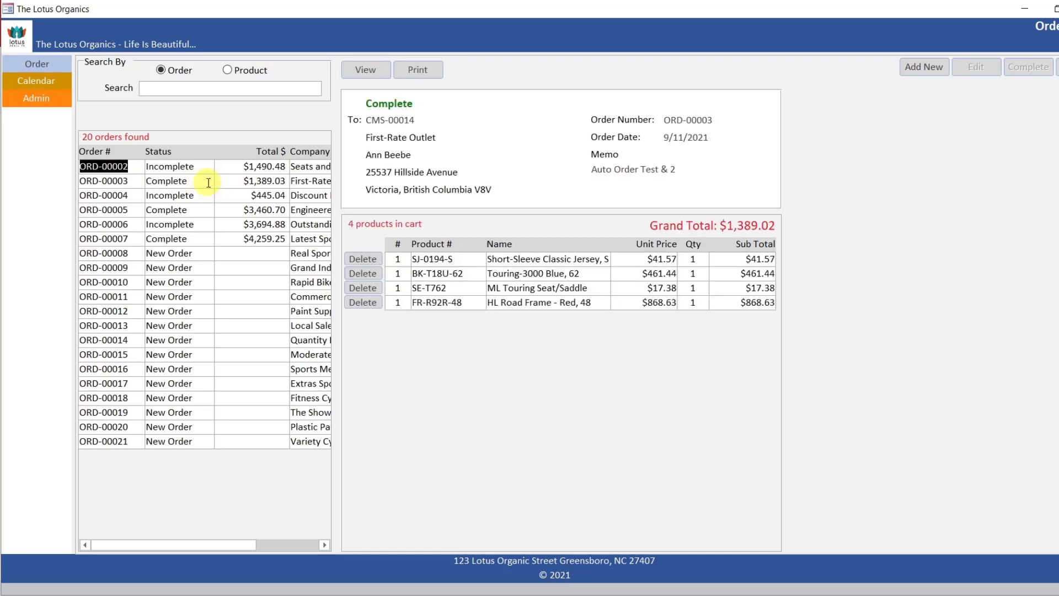
click(378, 69)
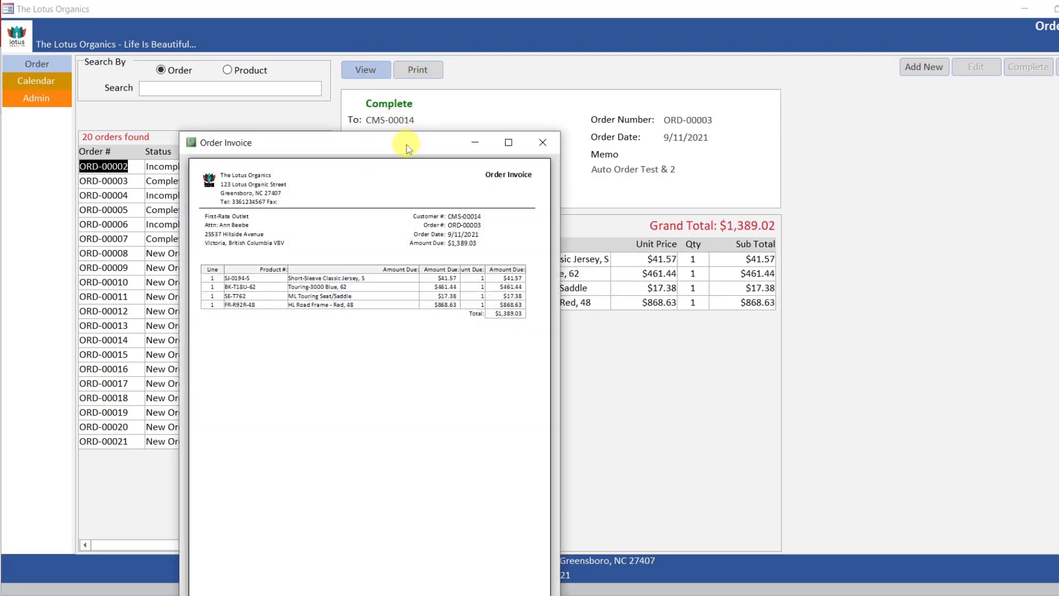
drag(406, 145, 517, 41)
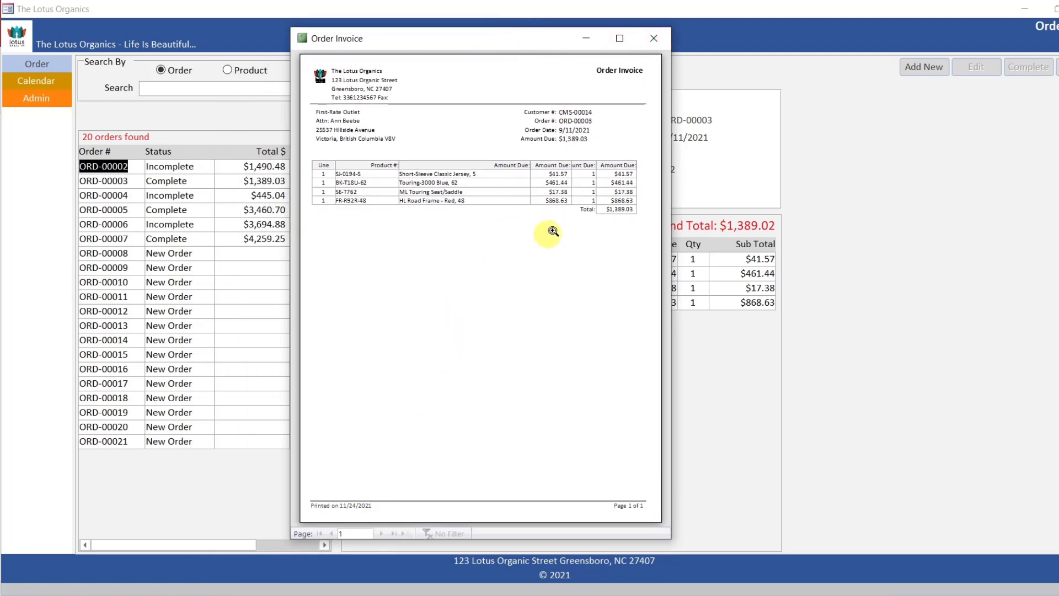
click(657, 37)
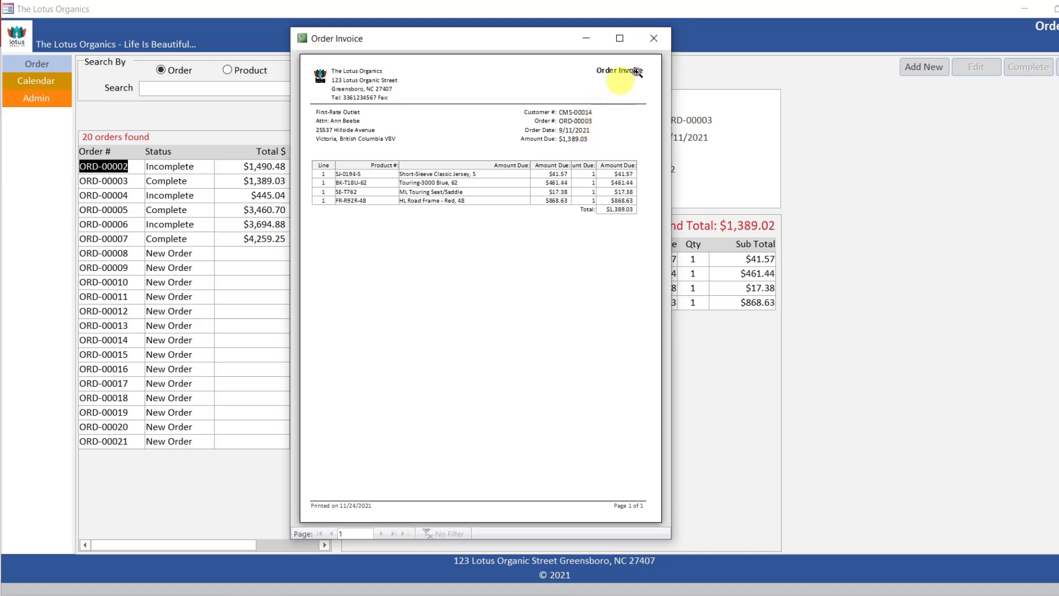
click(654, 38)
Print the First-Rate Outlet order as a PDF, check the layout and the order number in its file name, and close it
click(425, 71)
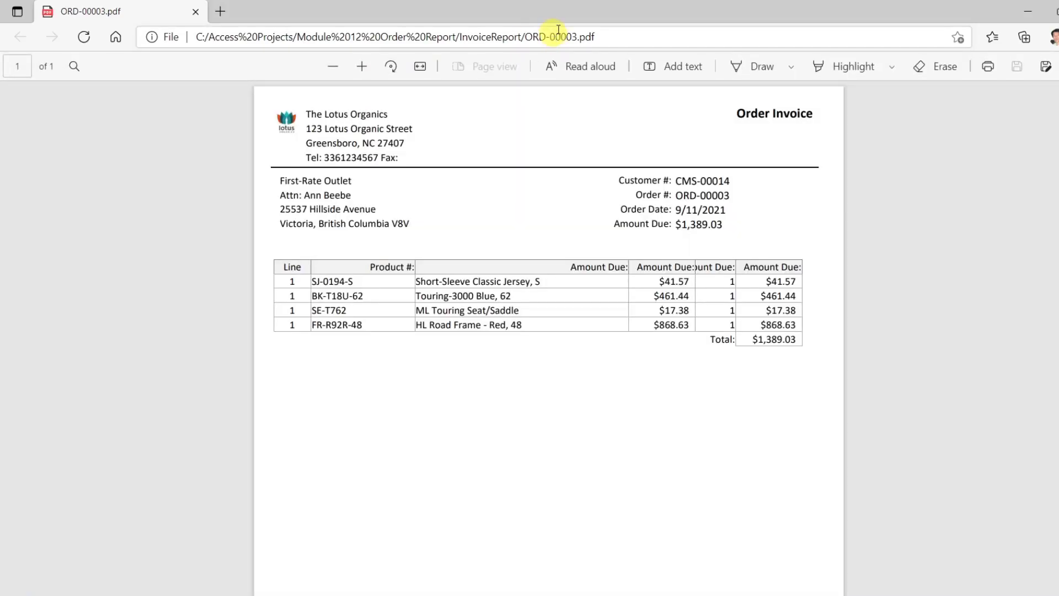
click(565, 36)
double_click(566, 37)
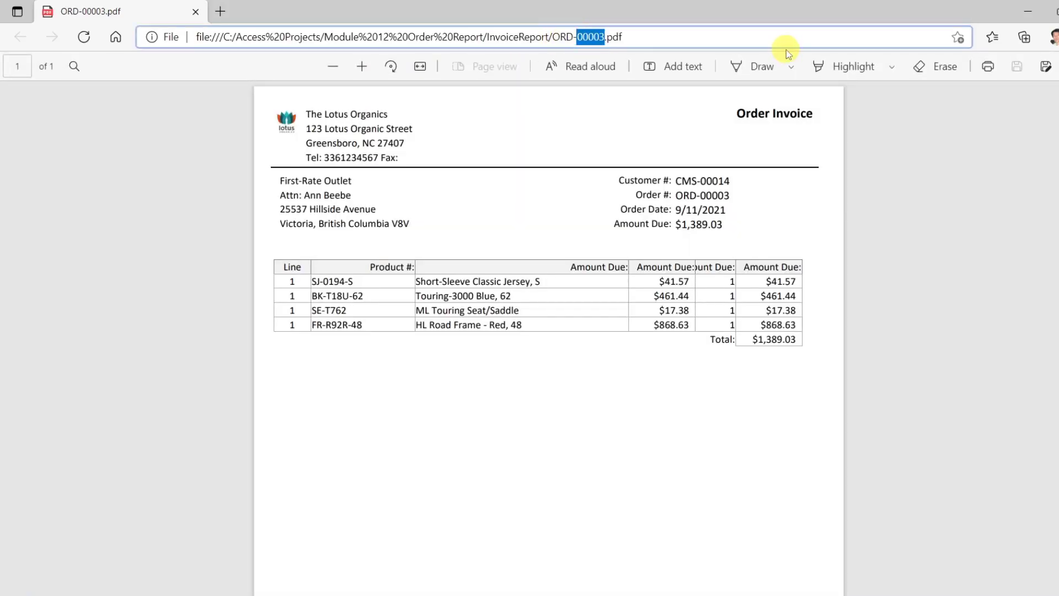
click(1054, 12)
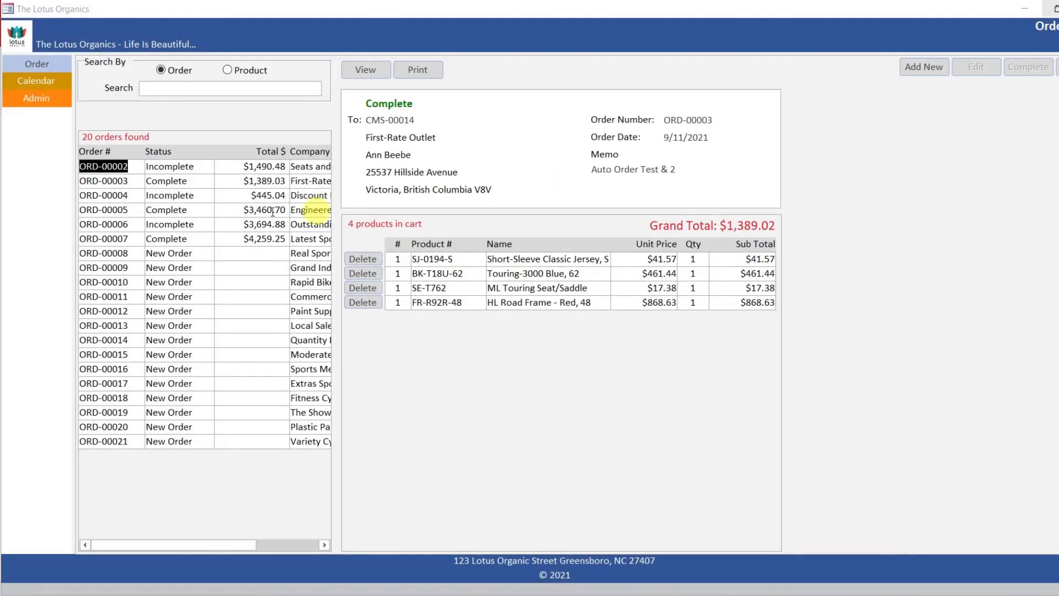
Preview the Discount Bicycle Specialists order's invoice, check its column labels and line numbers, and close the preview
click(207, 195)
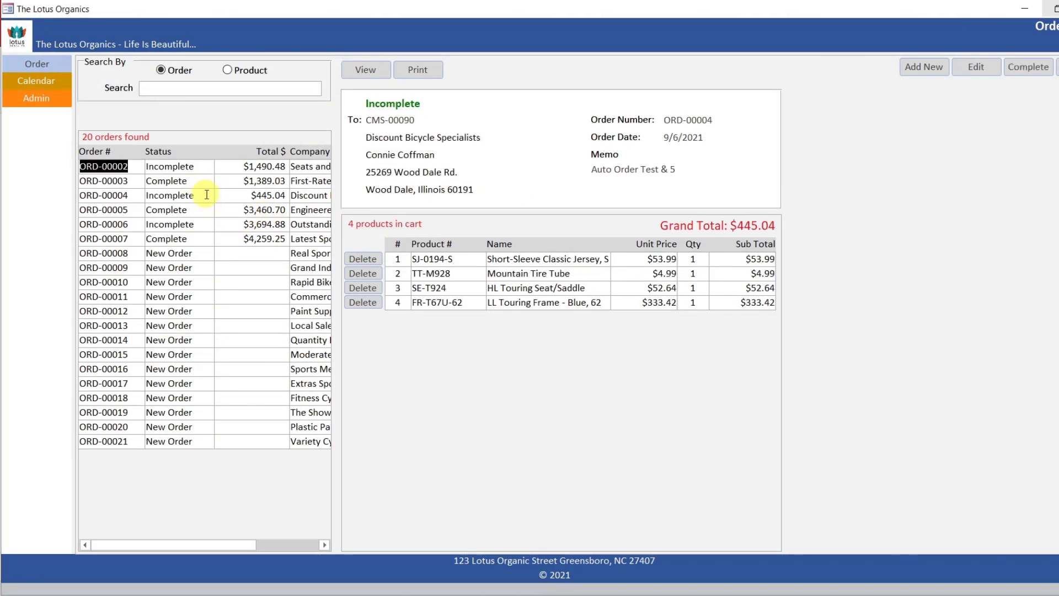
click(372, 71)
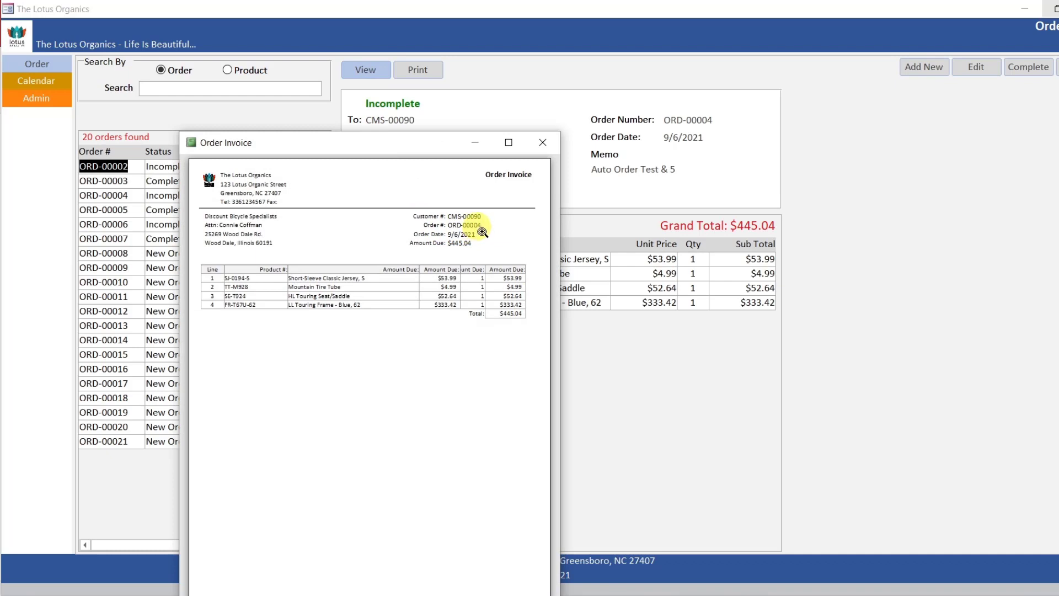
drag(430, 143, 586, 50)
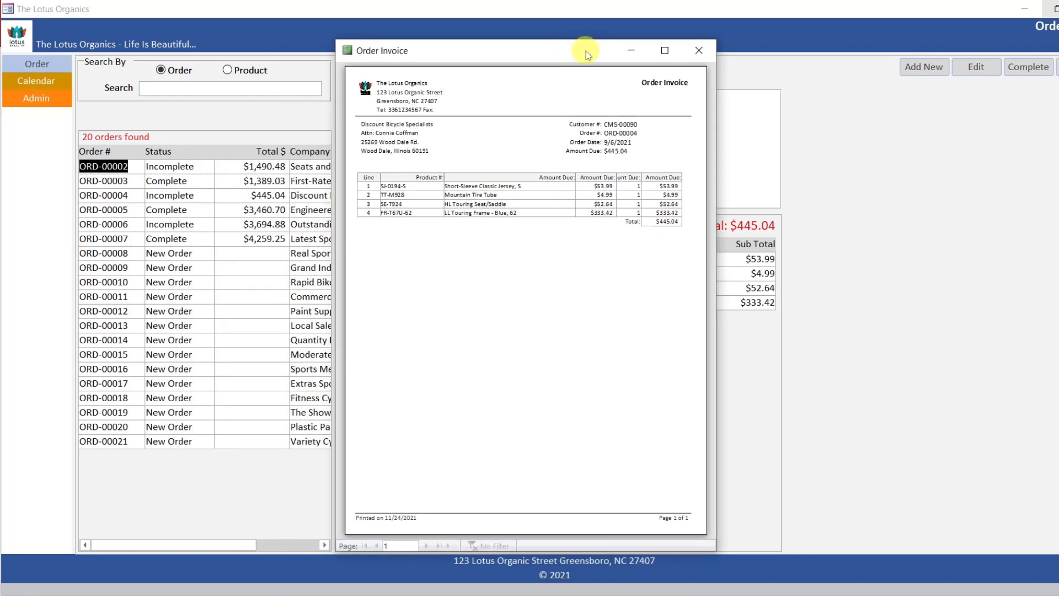
click(697, 51)
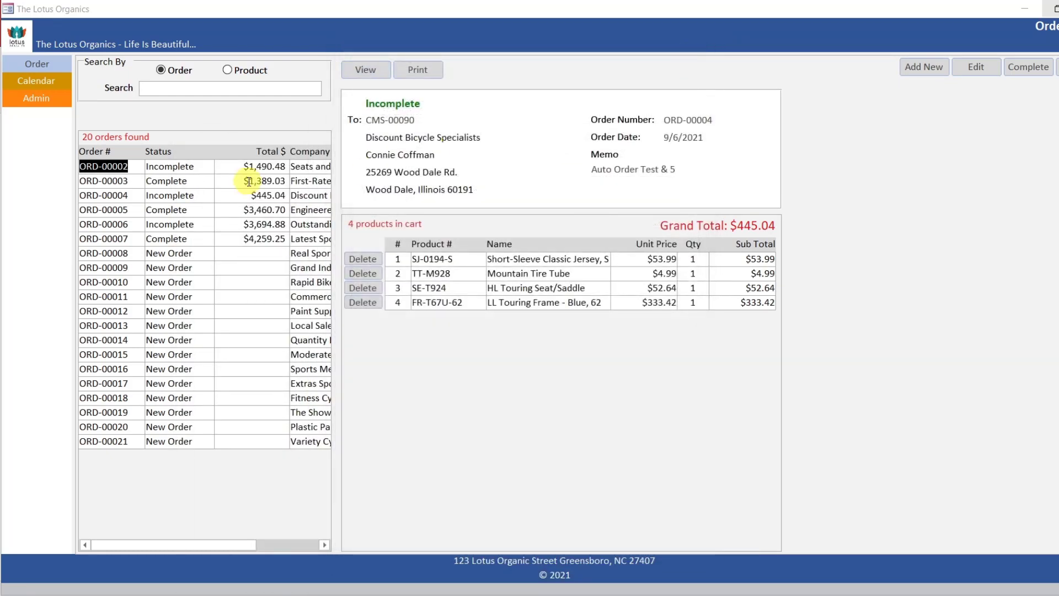
Print the Engineered Bike Systems order's invoice as a PDF, review its product lines and column labels, and close it
click(185, 208)
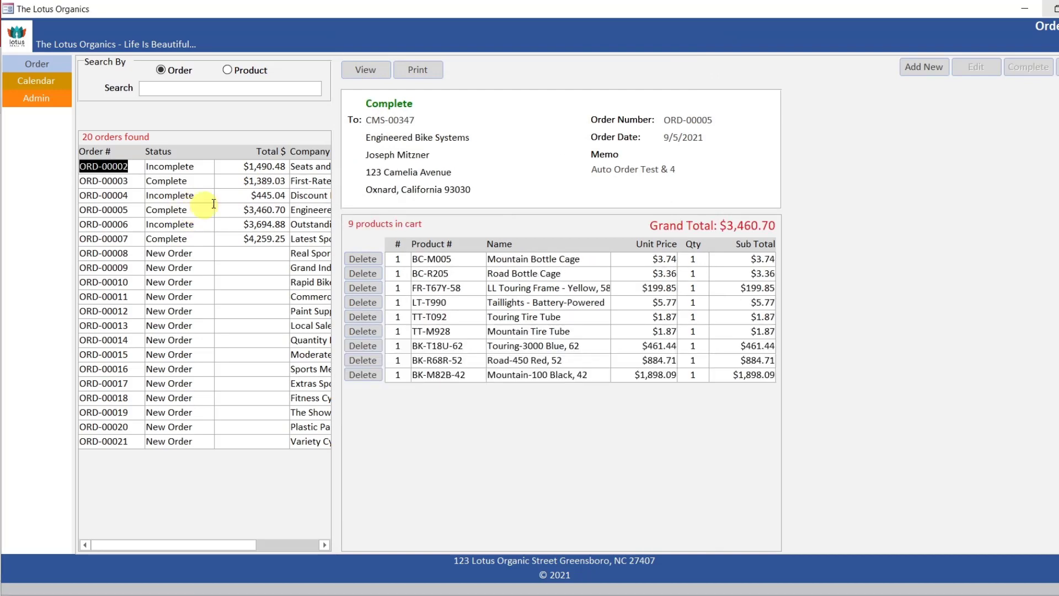
click(428, 71)
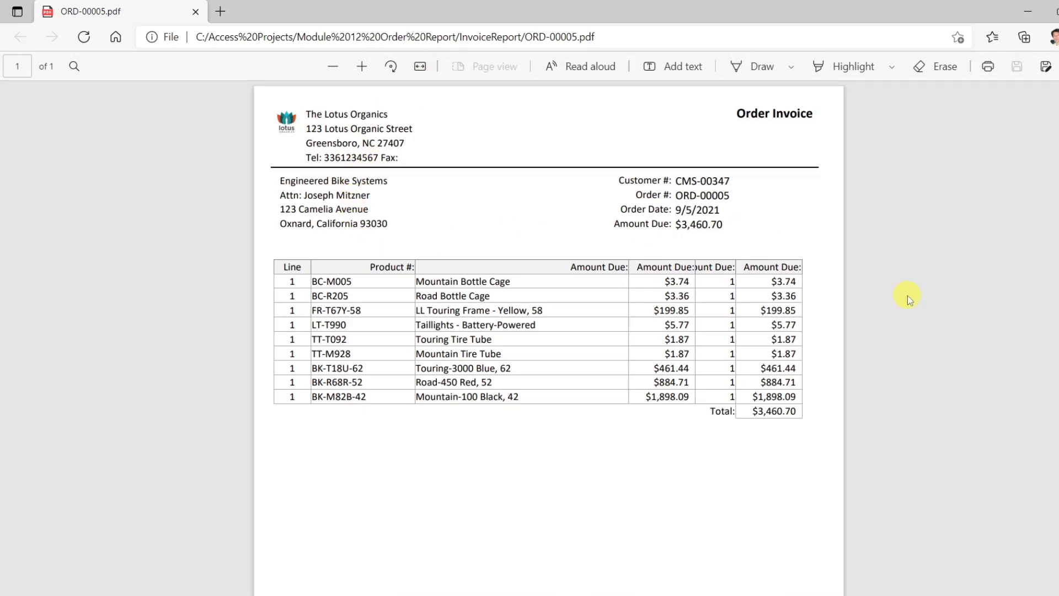
scroll(549, 331, down, 5)
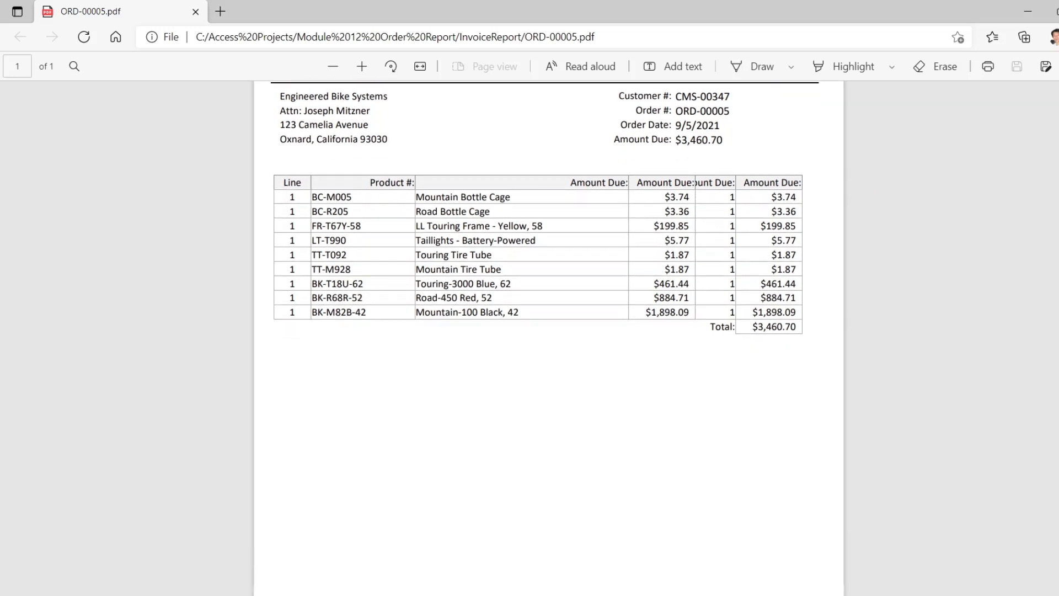
scroll(548, 331, up, 5)
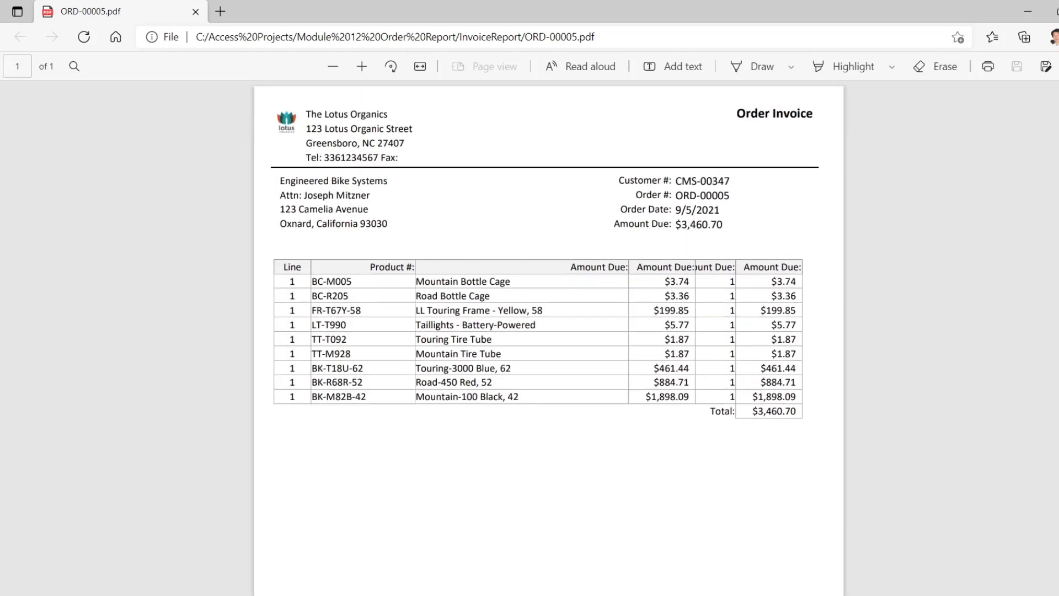
click(1058, 11)
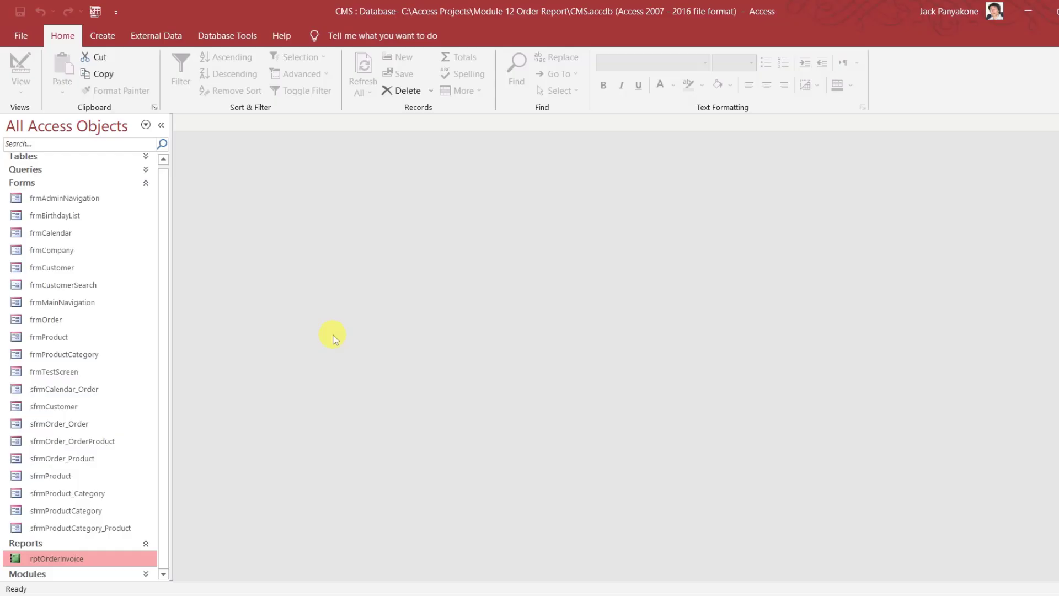
Open rptOrderInvoice in Design View, enlarge the CustomerNumber Header section and move Box24 below the column labels, at Top 1.5"
right_click(79, 558)
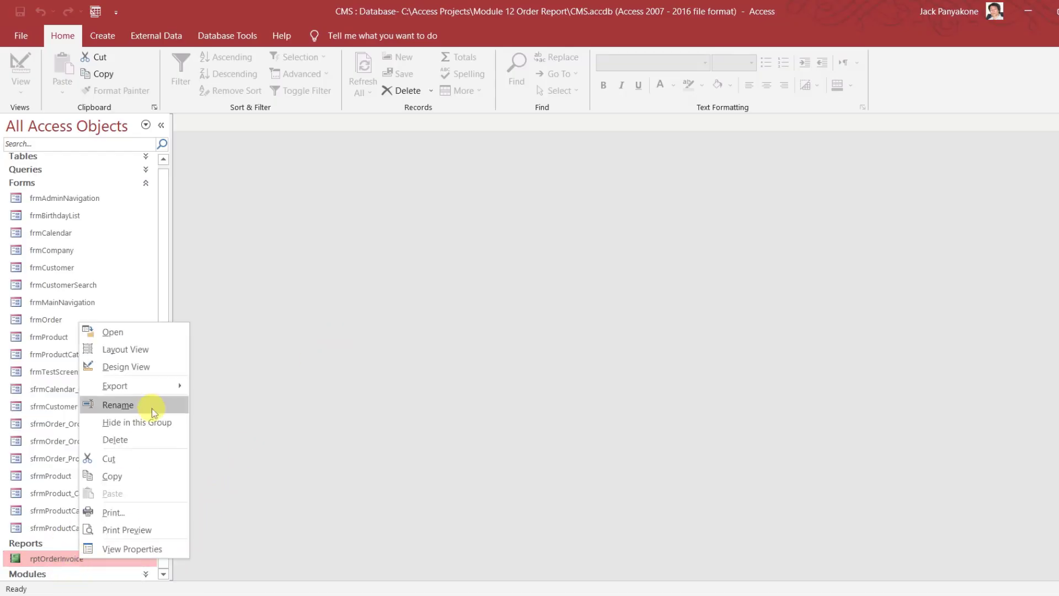
click(167, 367)
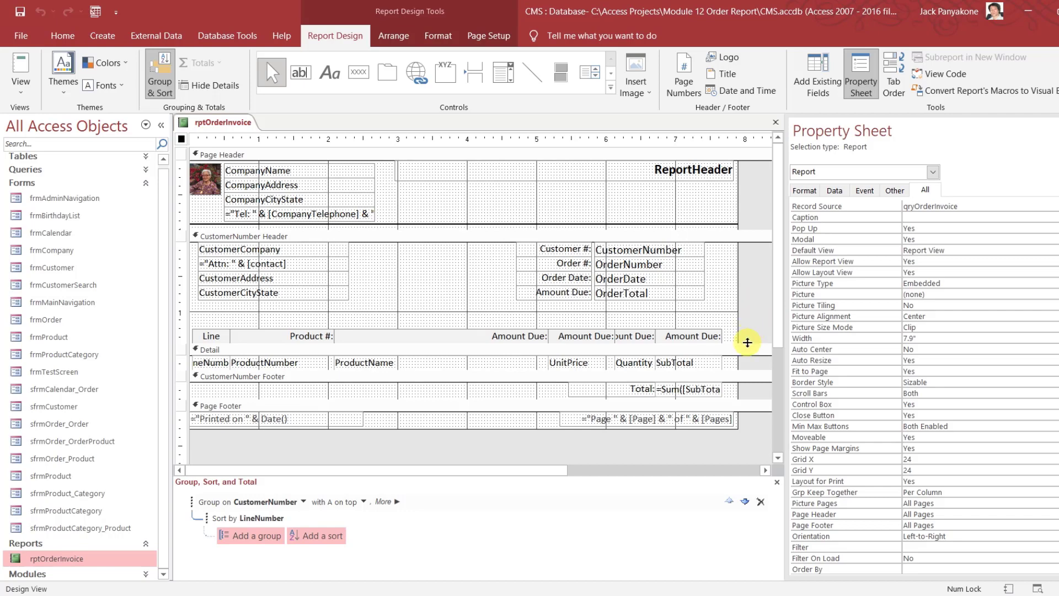
drag(747, 343, 748, 368)
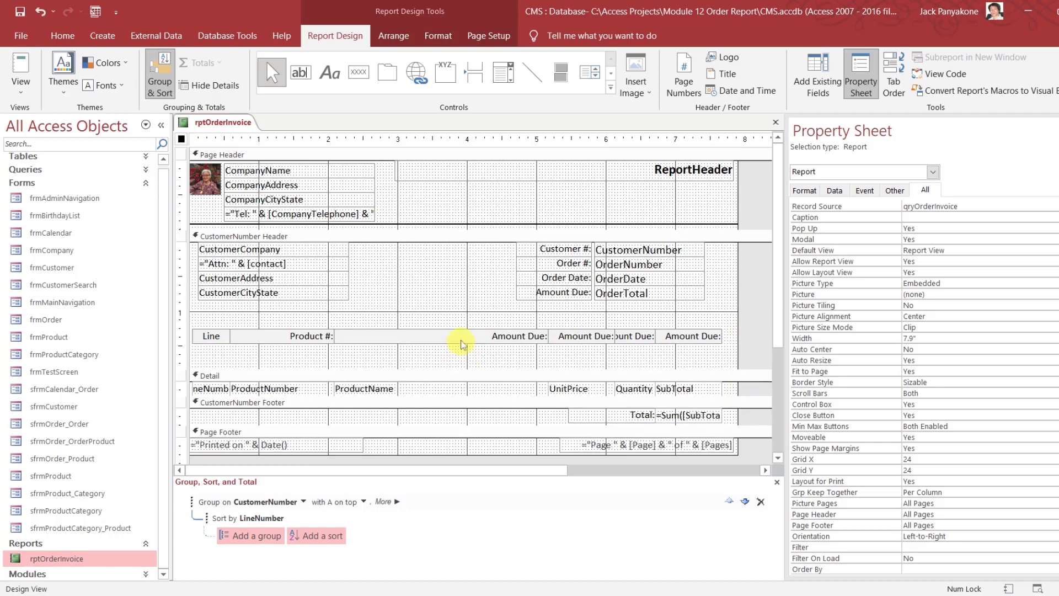
click(933, 172)
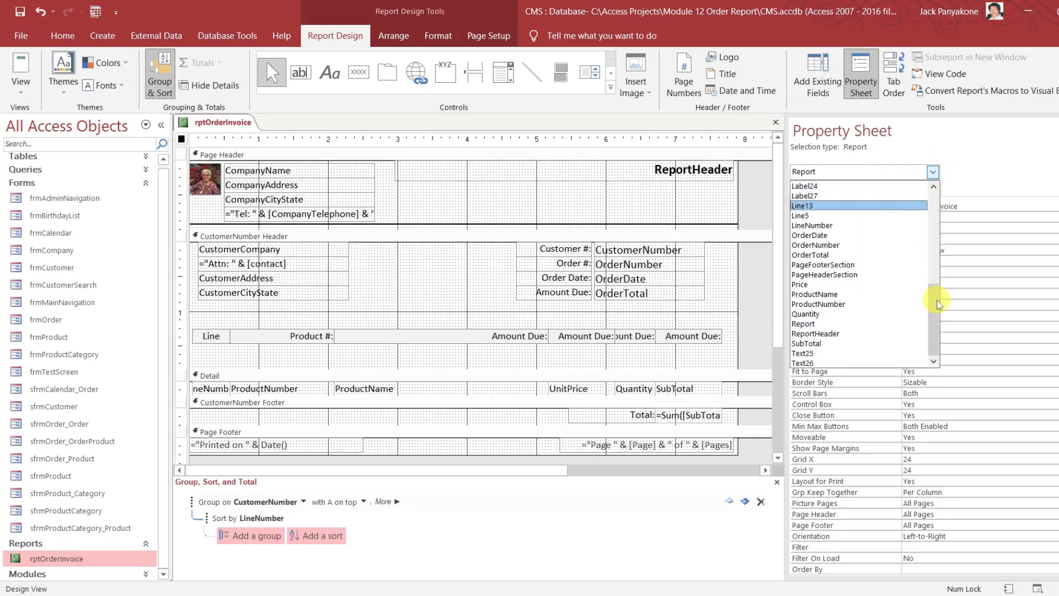
drag(934, 298, 948, 178)
click(908, 186)
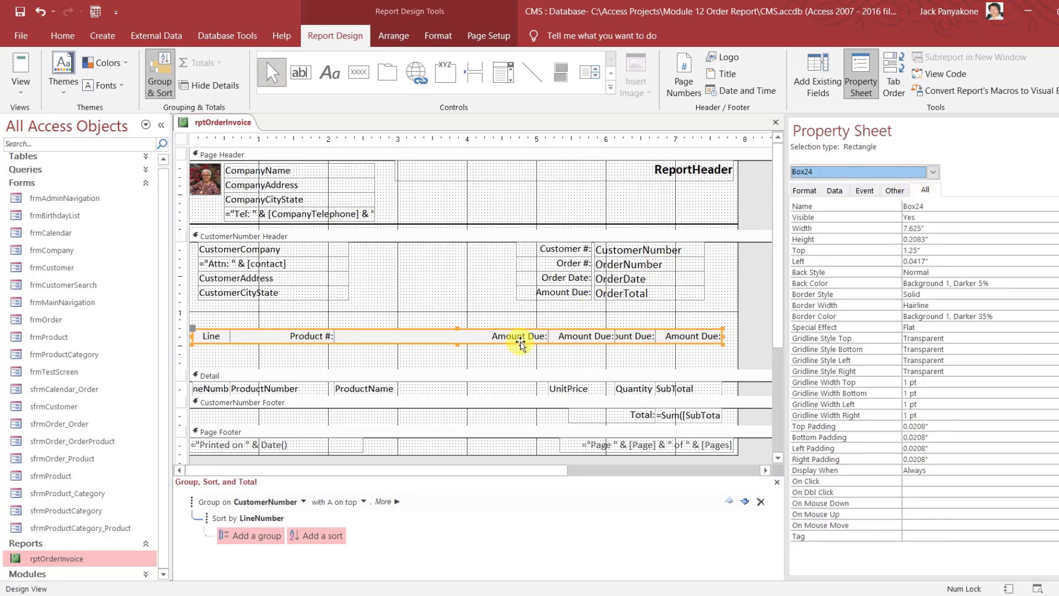
drag(521, 342, 519, 360)
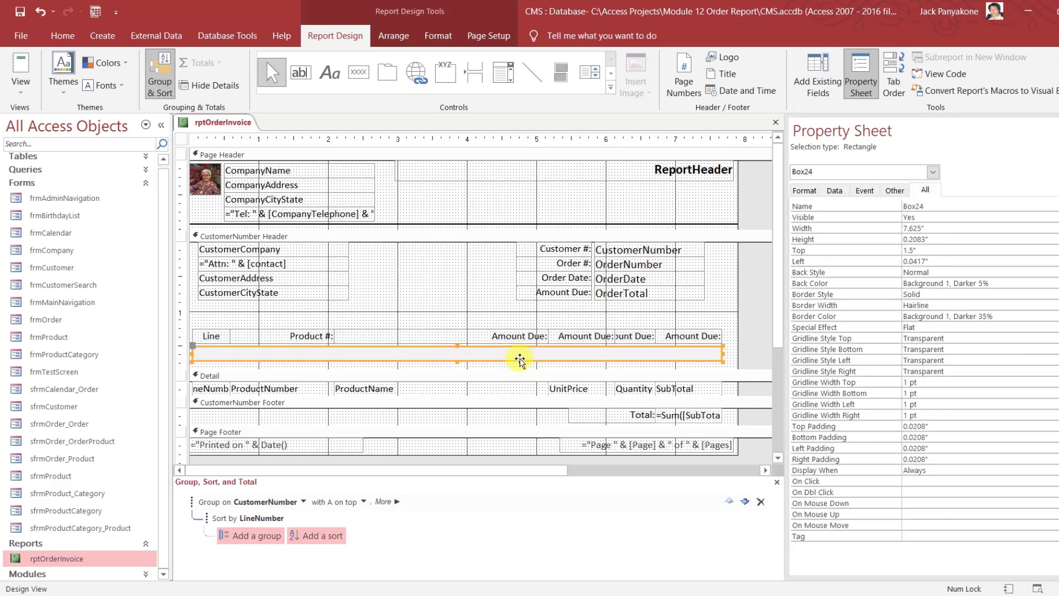
click(186, 334)
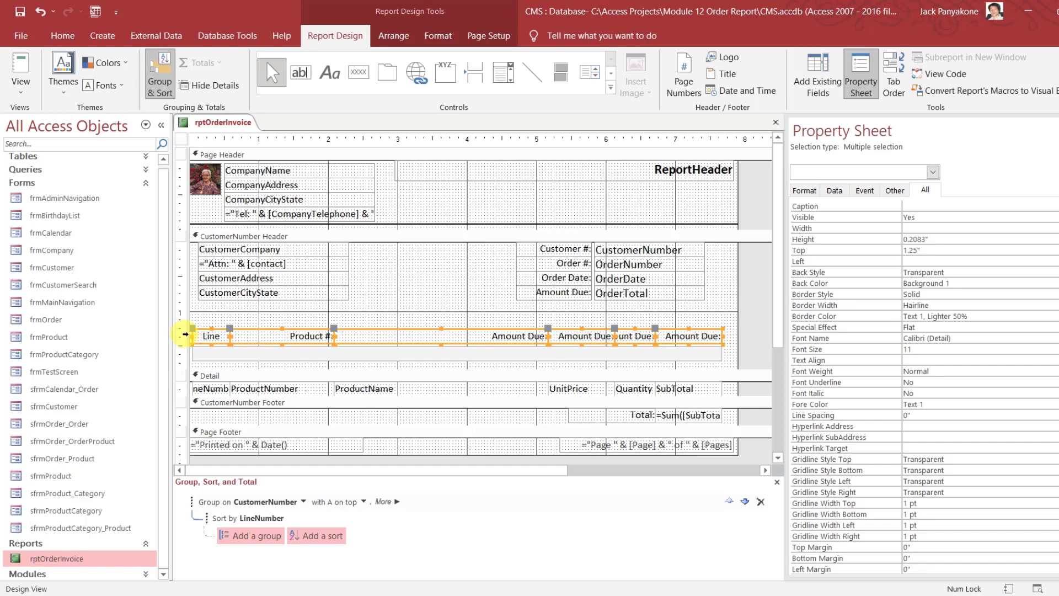
click(956, 293)
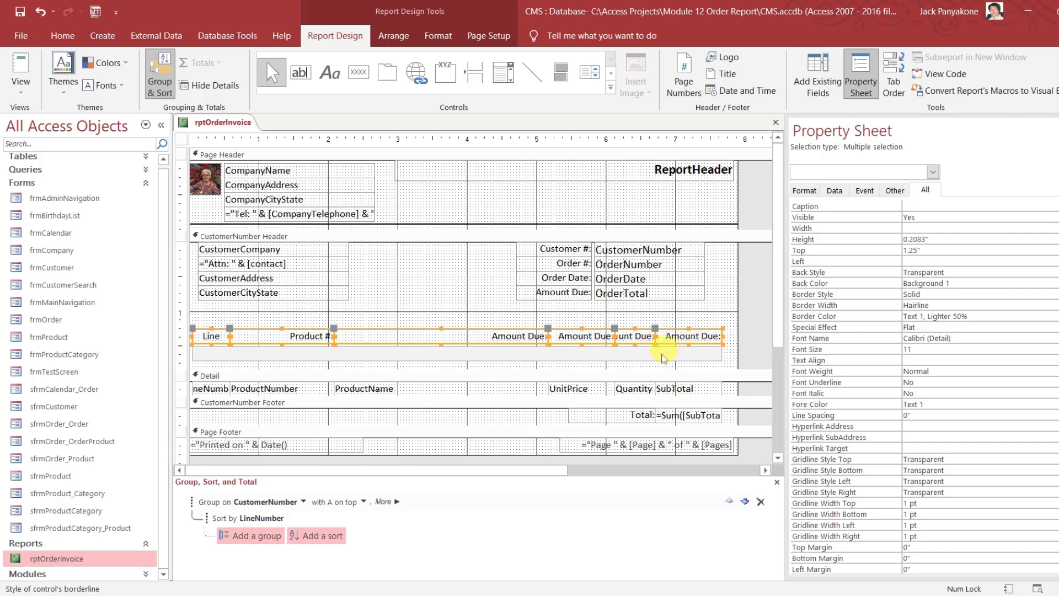
shift+click(189, 390)
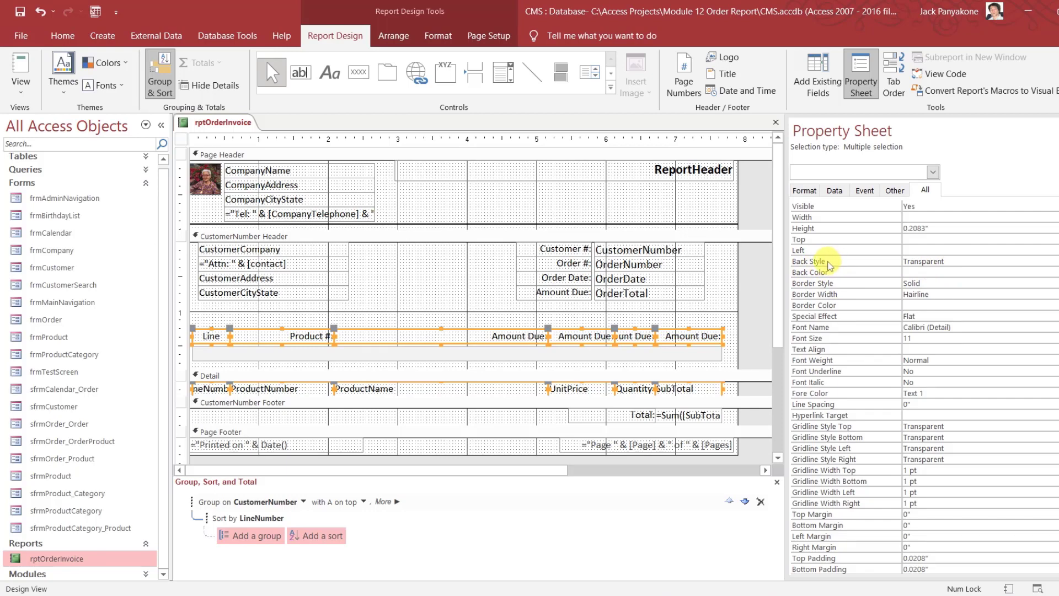
click(763, 315)
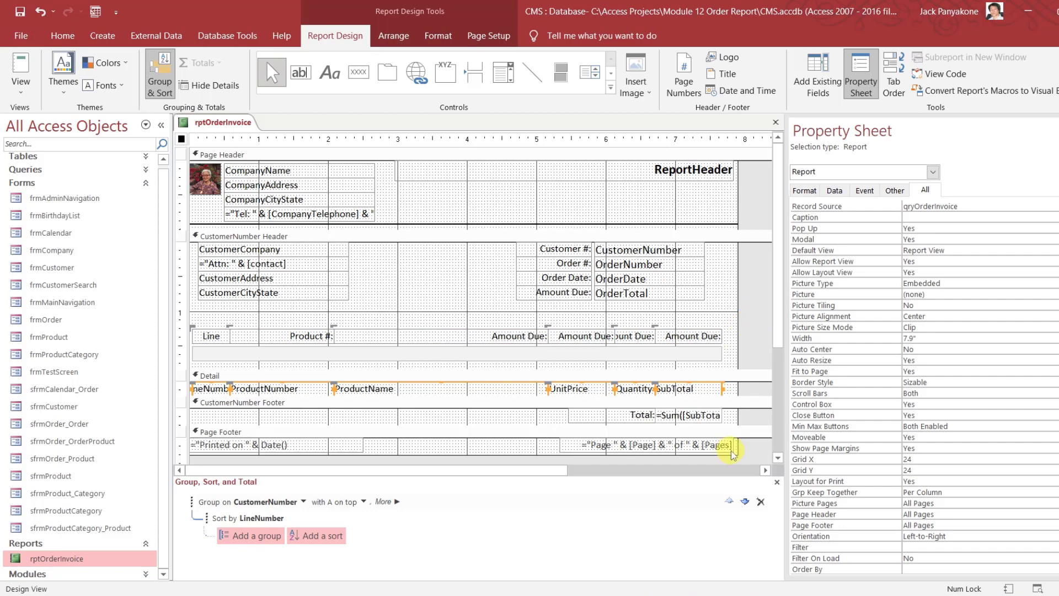
Set the Font Size of all labels and text boxes in every report section, except ReportHeader, to 10
drag(746, 445, 185, 449)
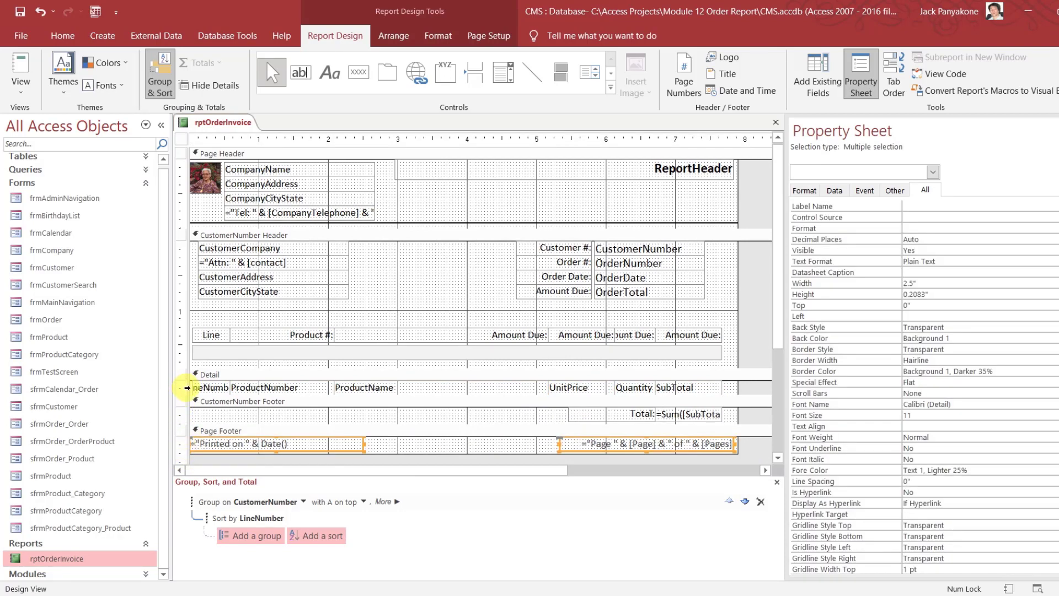
drag(187, 388, 187, 415)
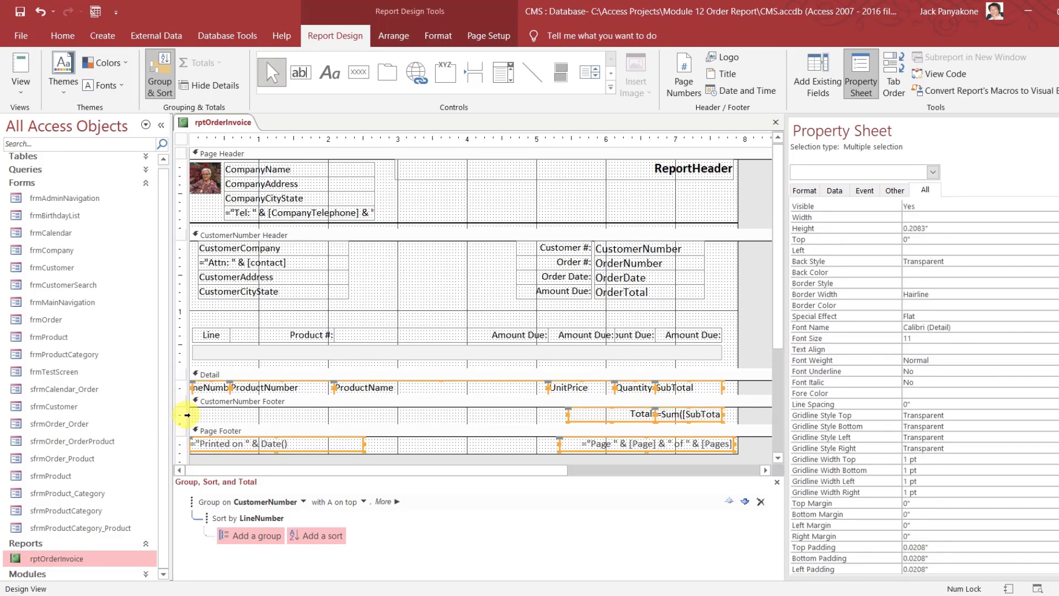
shift+click(184, 336)
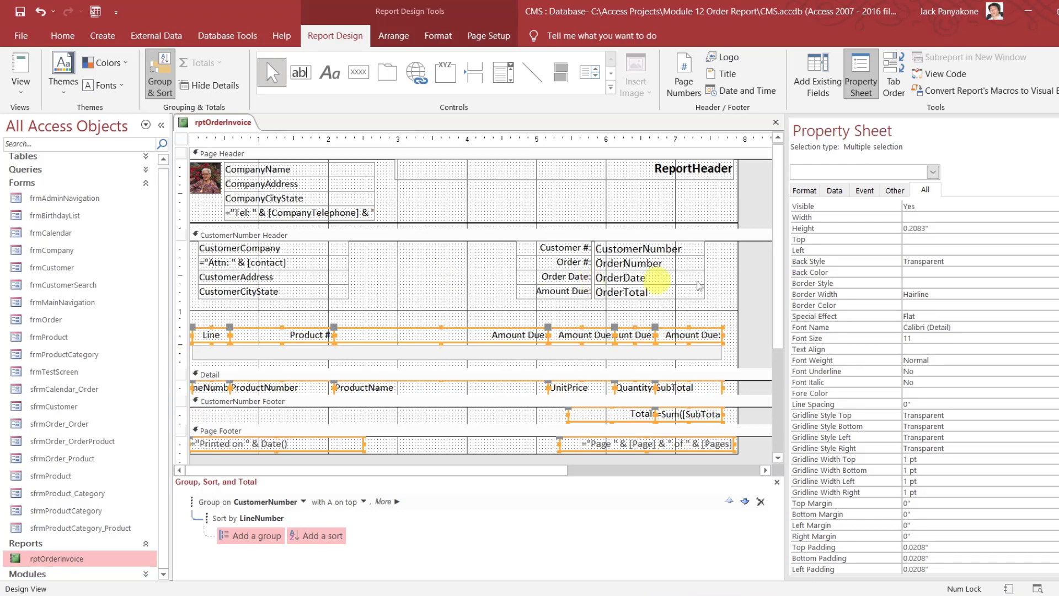
drag(722, 296, 327, 243)
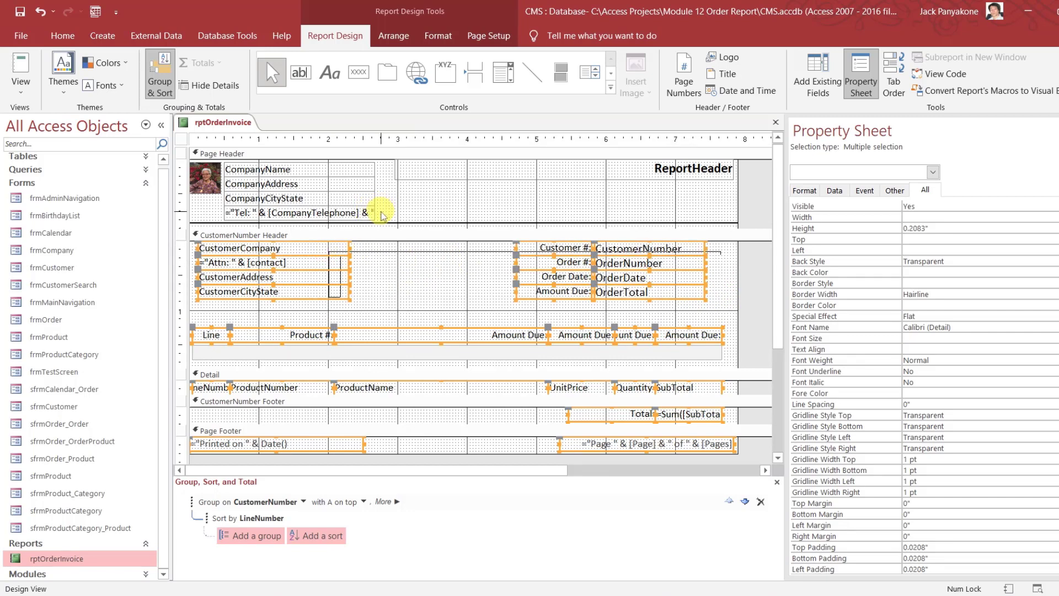
drag(380, 212, 331, 170)
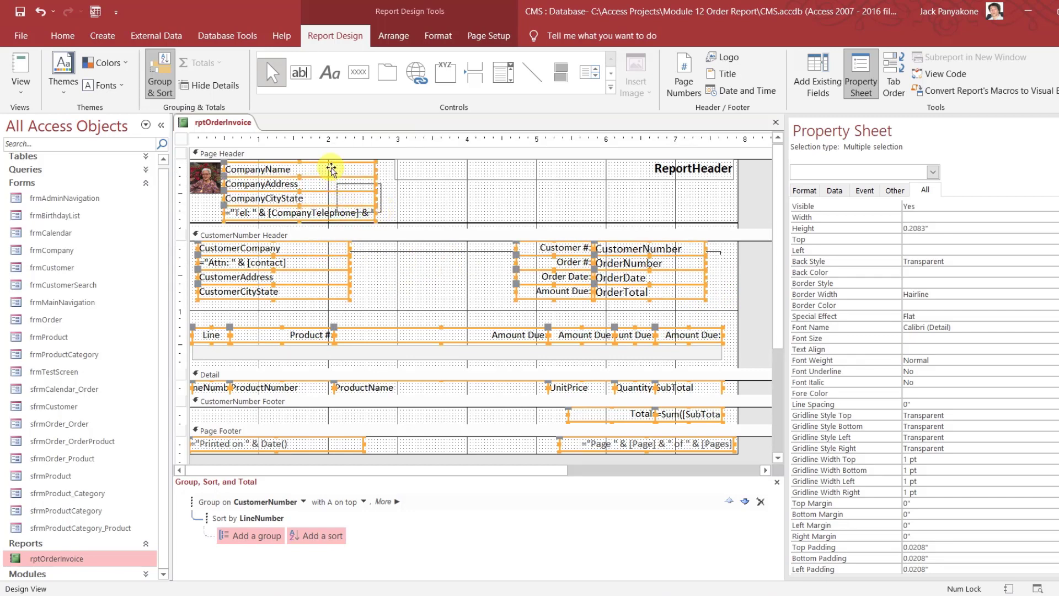
click(930, 338)
text(10)
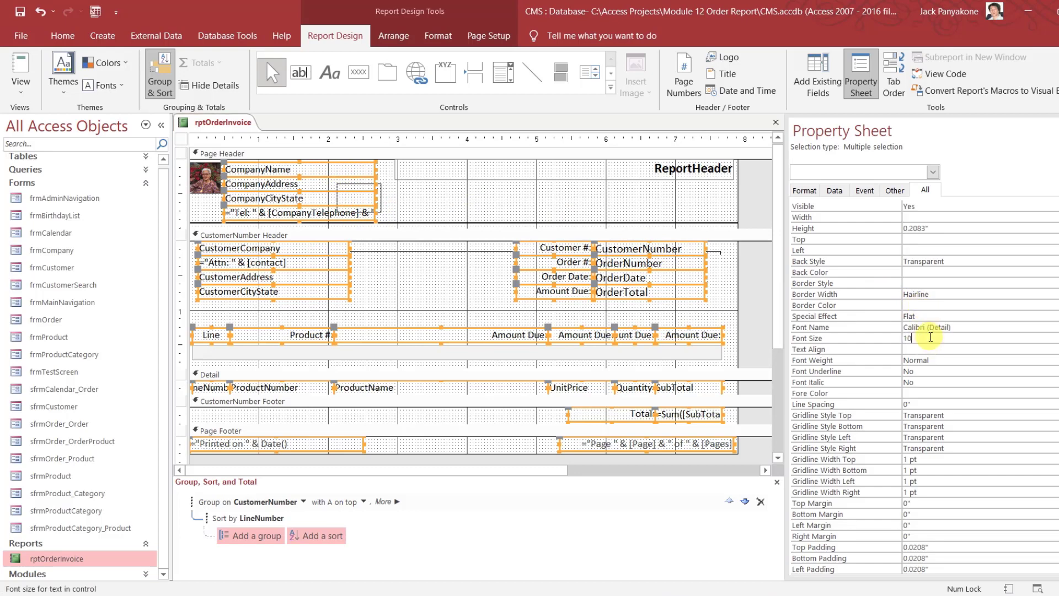
key(Return)
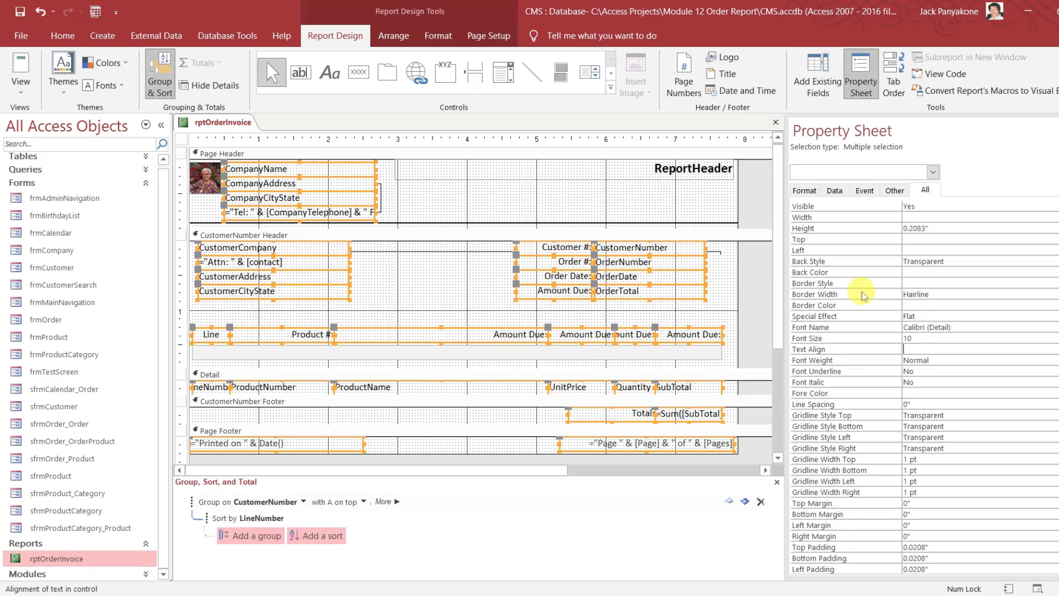
click(758, 295)
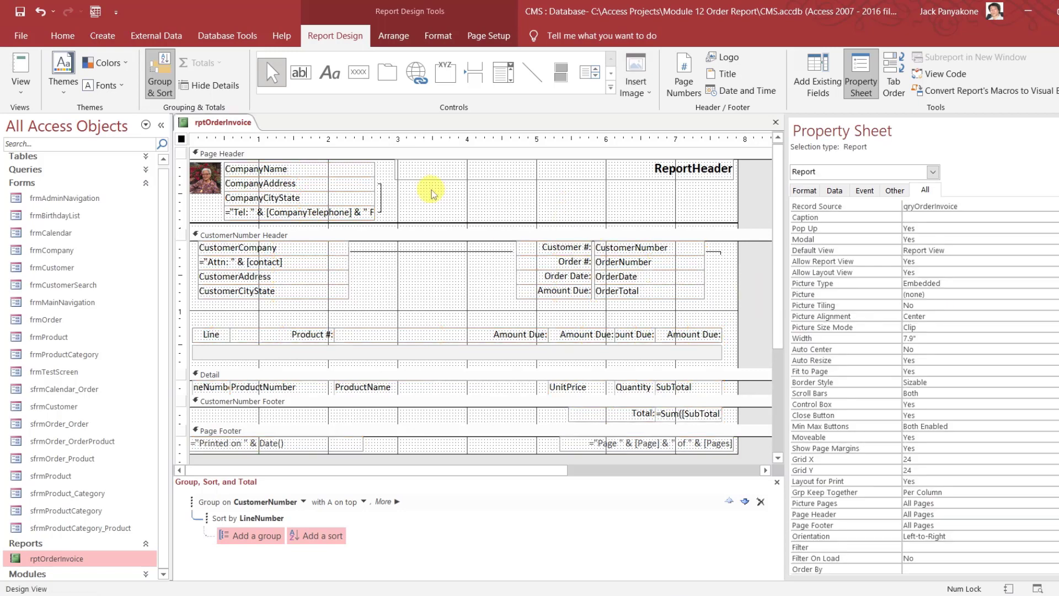
Try a Font Size of 12 on the CompanyName text box in the Page Header
click(353, 169)
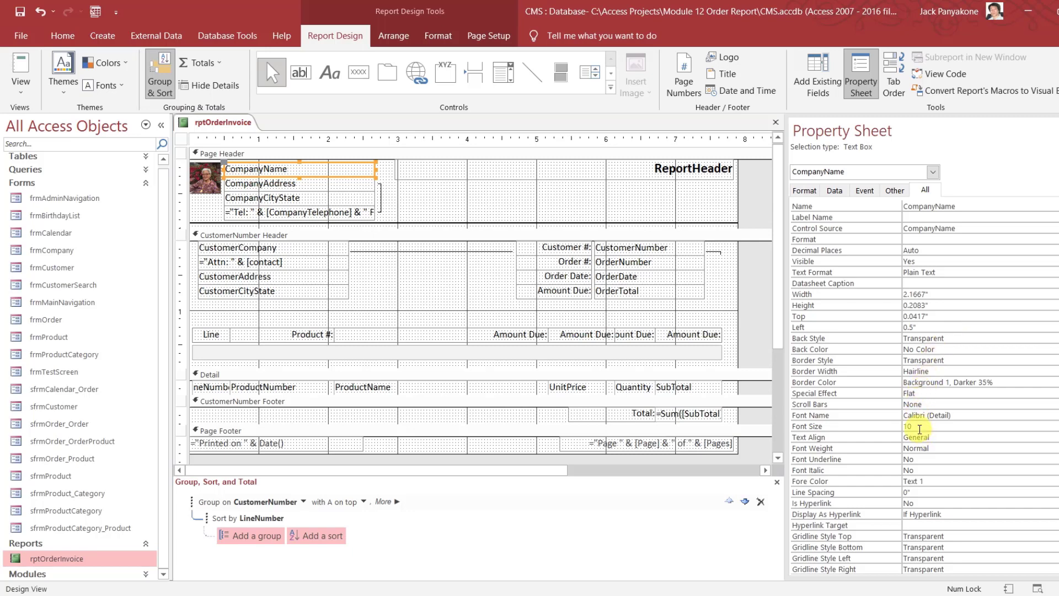
click(879, 425)
text(12)
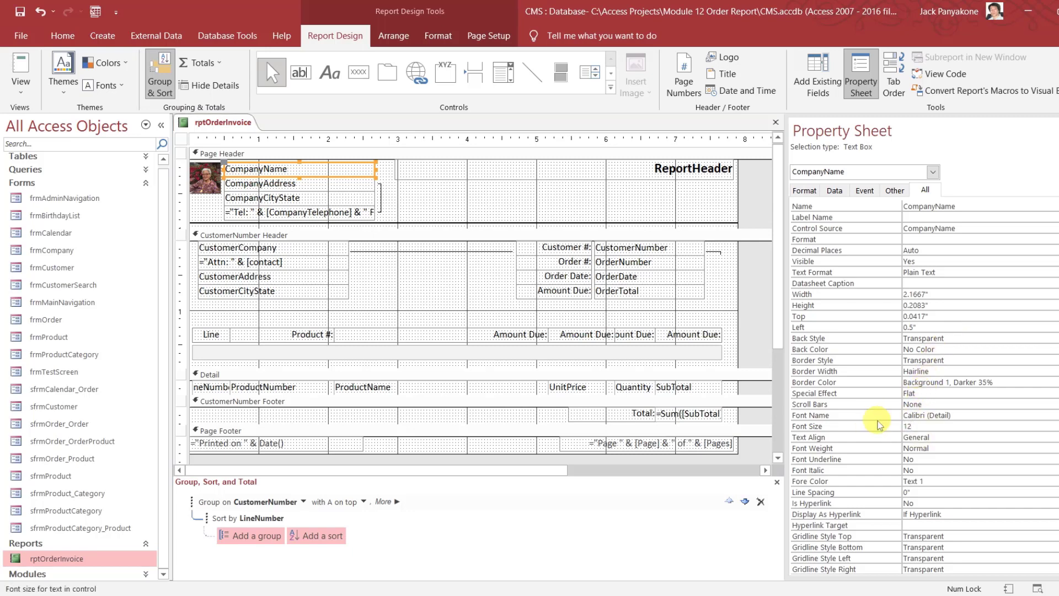
key(Return)
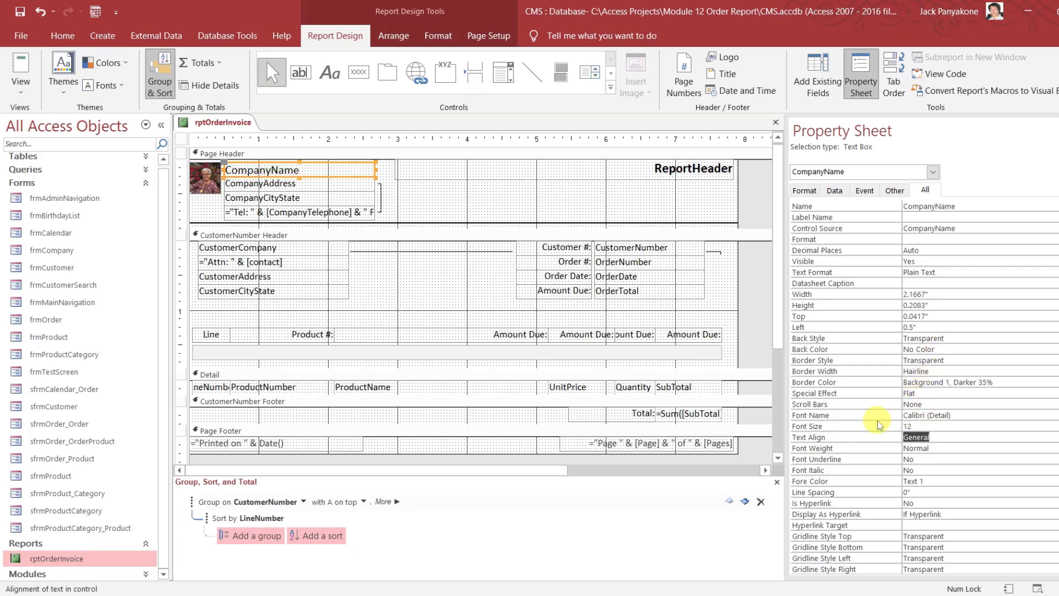
Set the CompanyName text box's Font Size back to 10 and its Font Weight to Bold
click(880, 424)
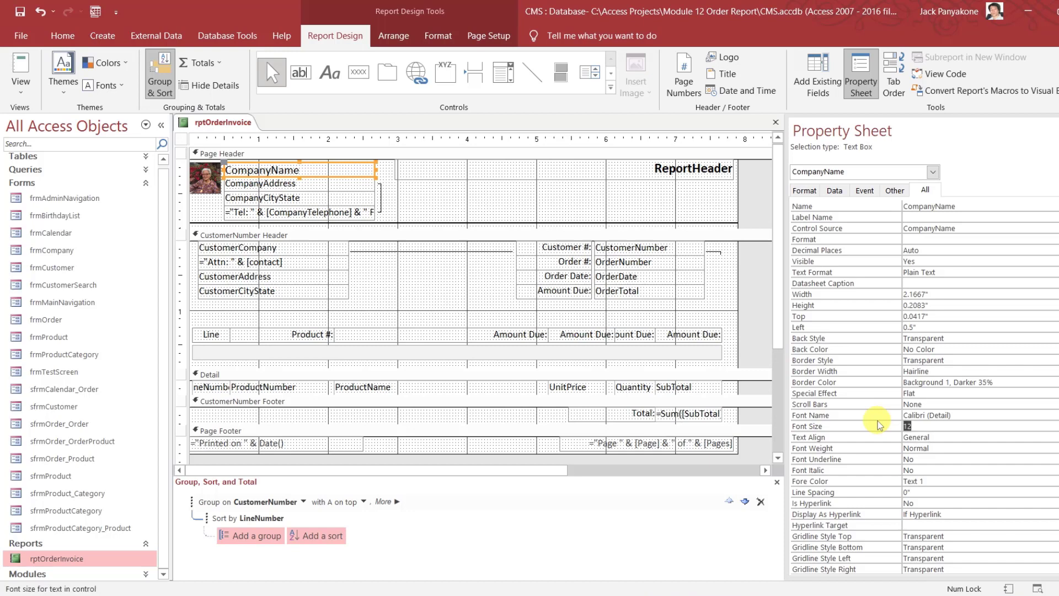
text(10)
key(Return)
key(Return)
text(Bold)
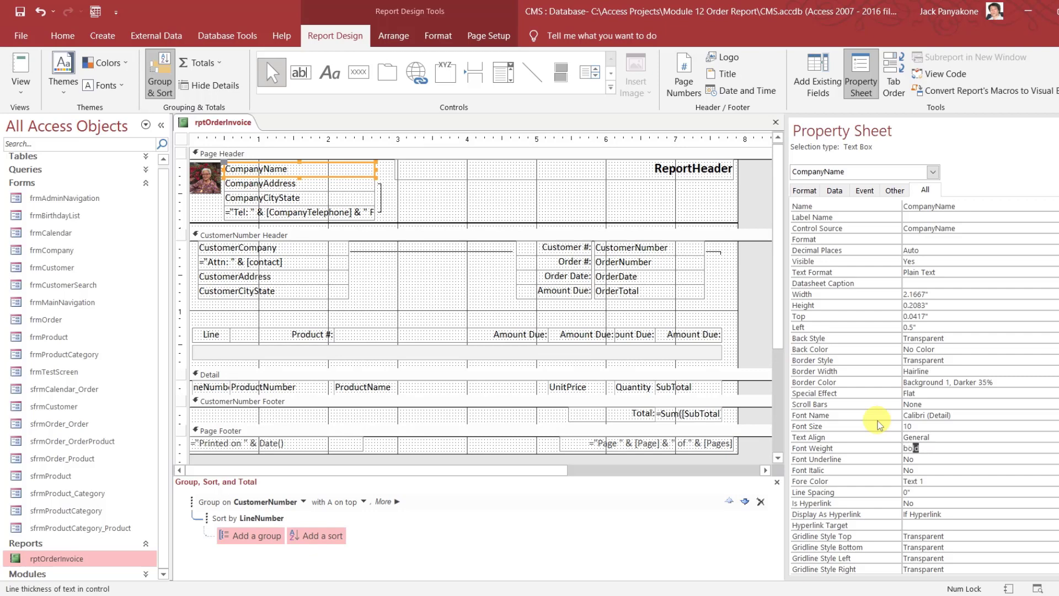
key(Return)
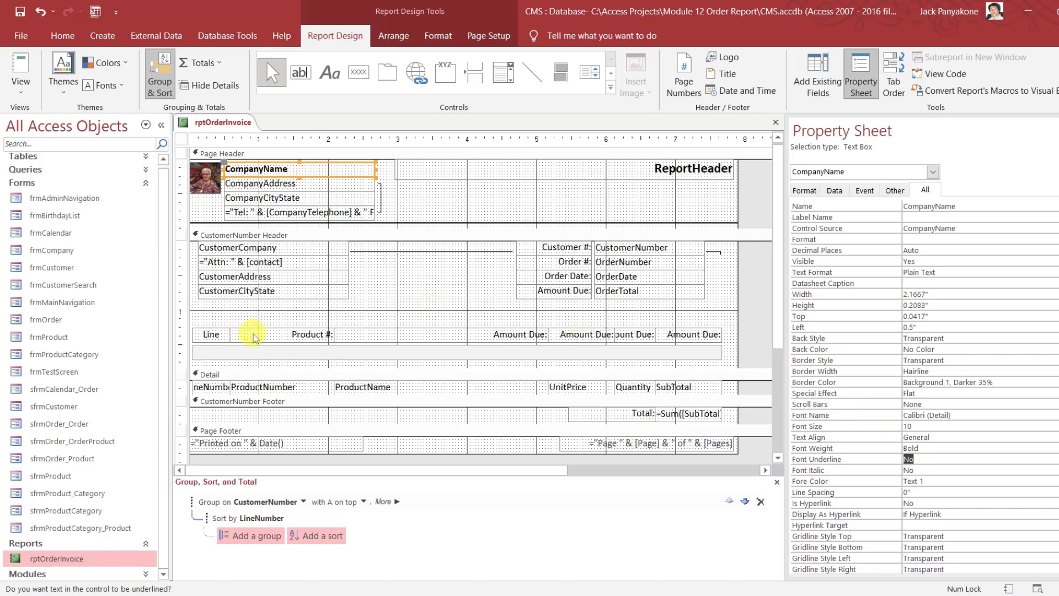
Set Text Align to Center for the Line label, LineNumber, the column label above Quantity, and the Quantity text box
click(210, 335)
shift+click(212, 385)
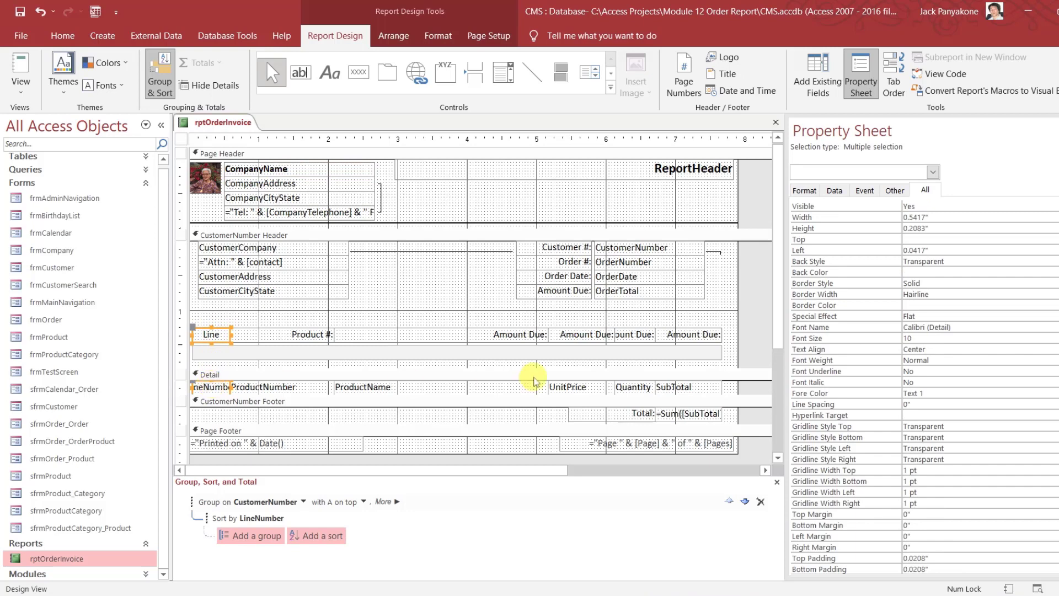
shift+click(636, 336)
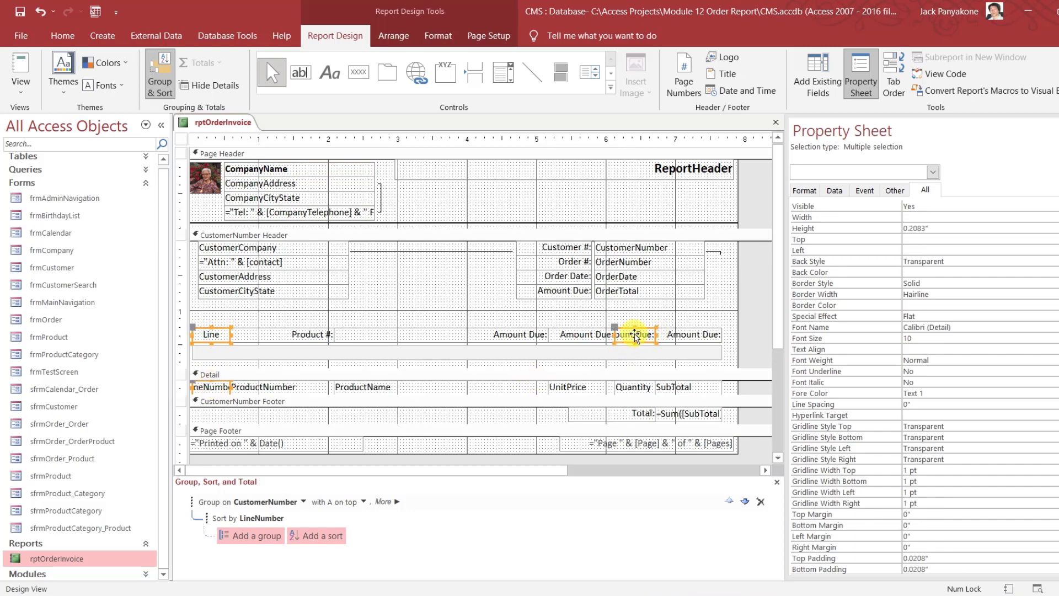
shift+click(636, 388)
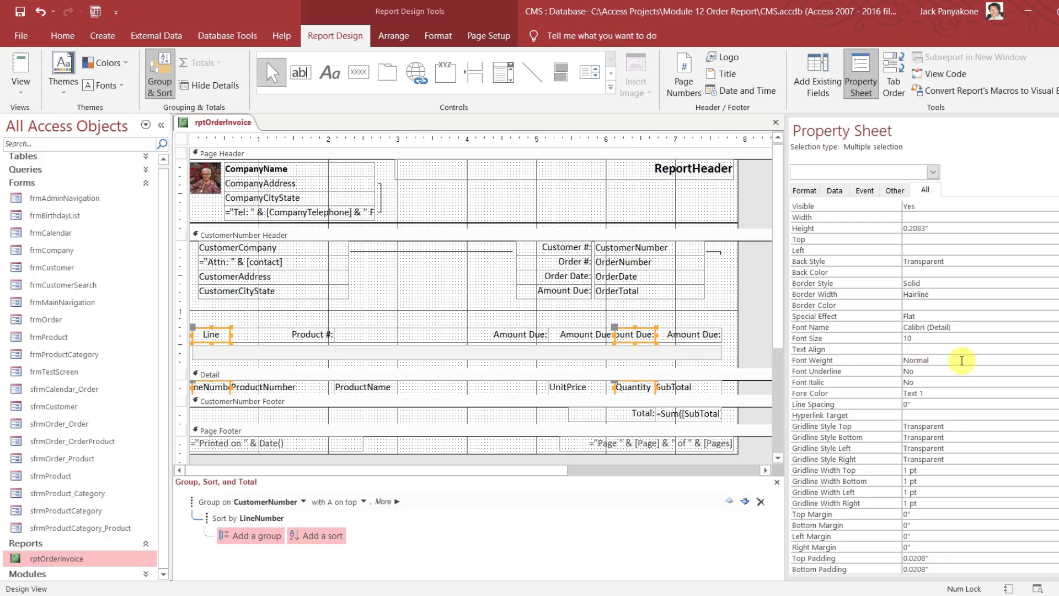
click(943, 350)
text(center)
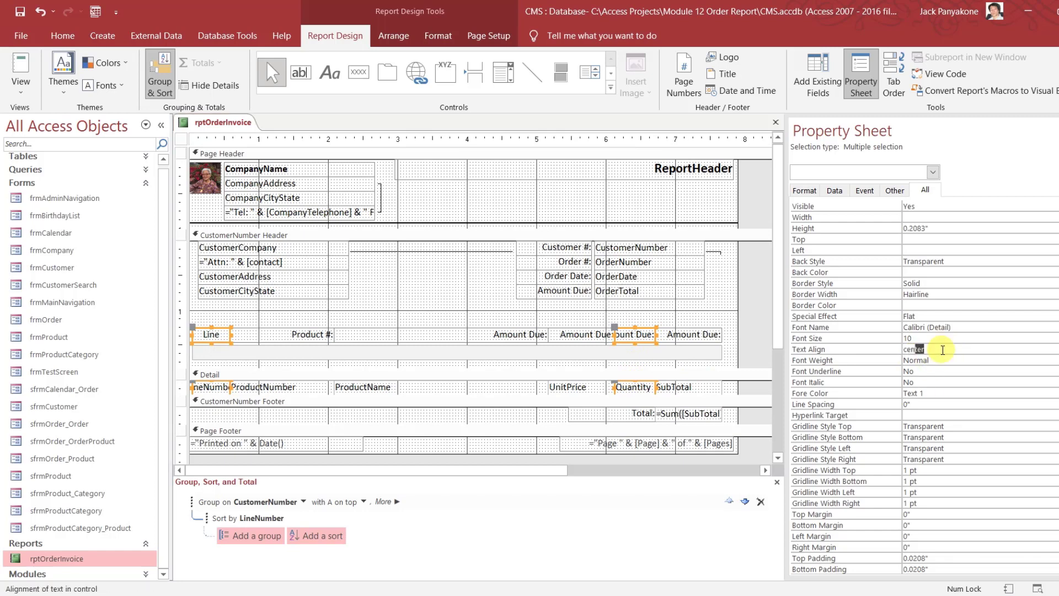
key(Return)
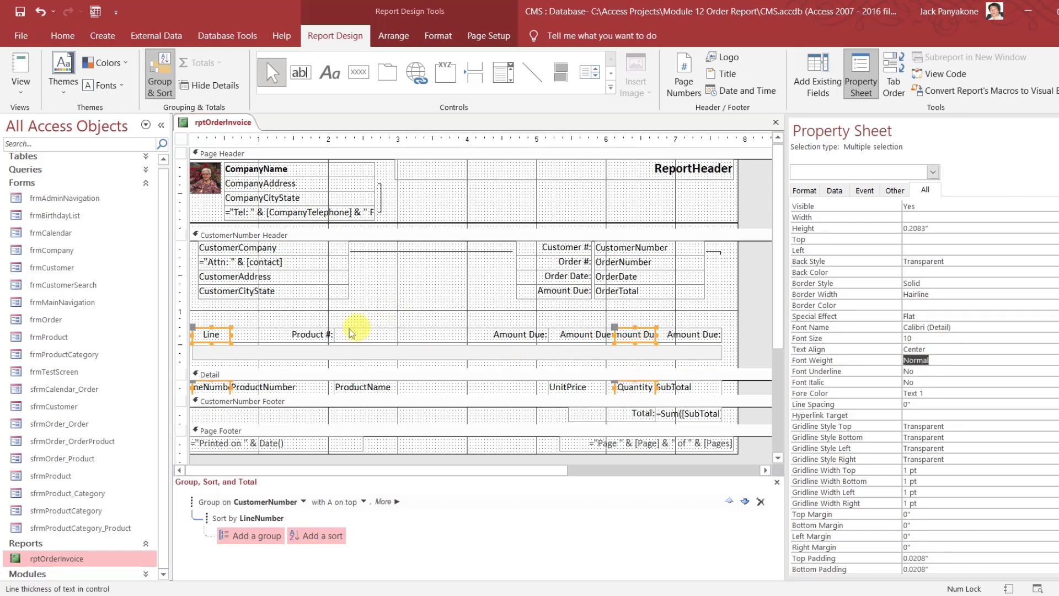
Set Text Align to Left for the ProductNumber and ProductName text boxes and the column labels above them
click(319, 334)
click(319, 334)
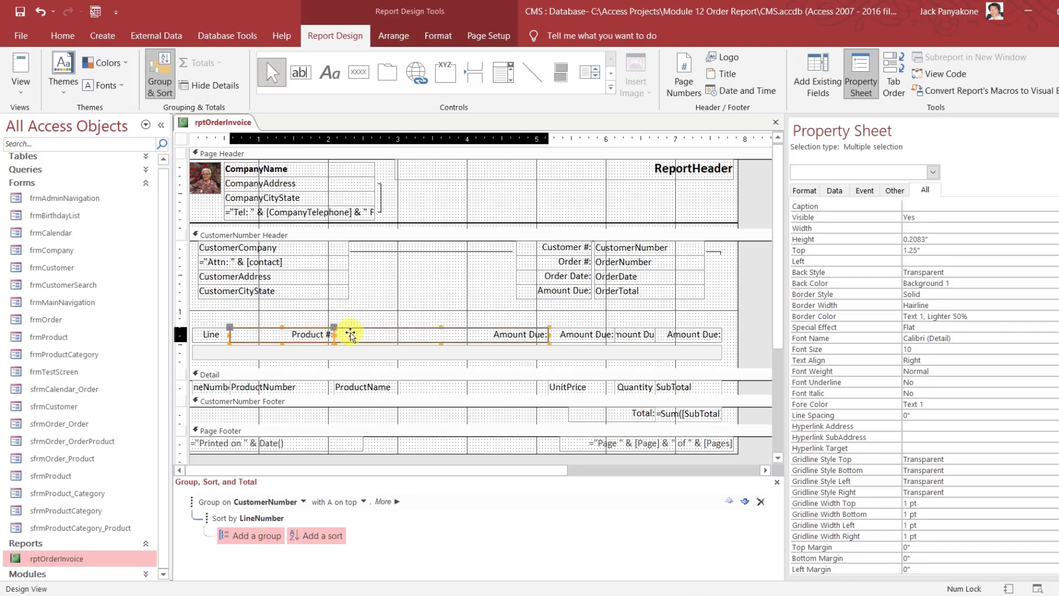
shift+click(347, 333)
shift+click(355, 387)
shift+click(294, 386)
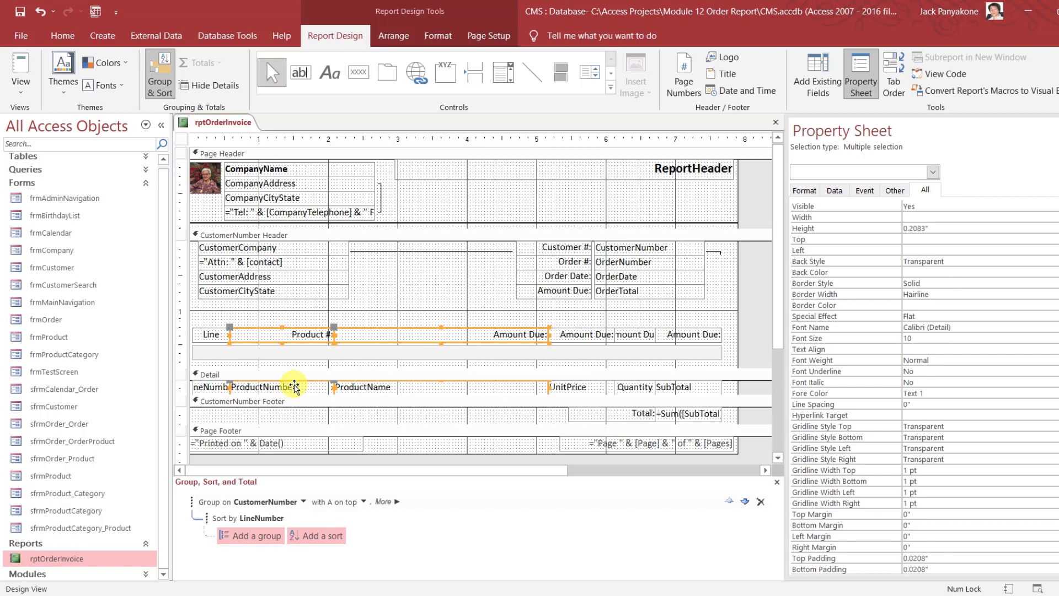
click(915, 349)
text(e)
key(BackSpace)
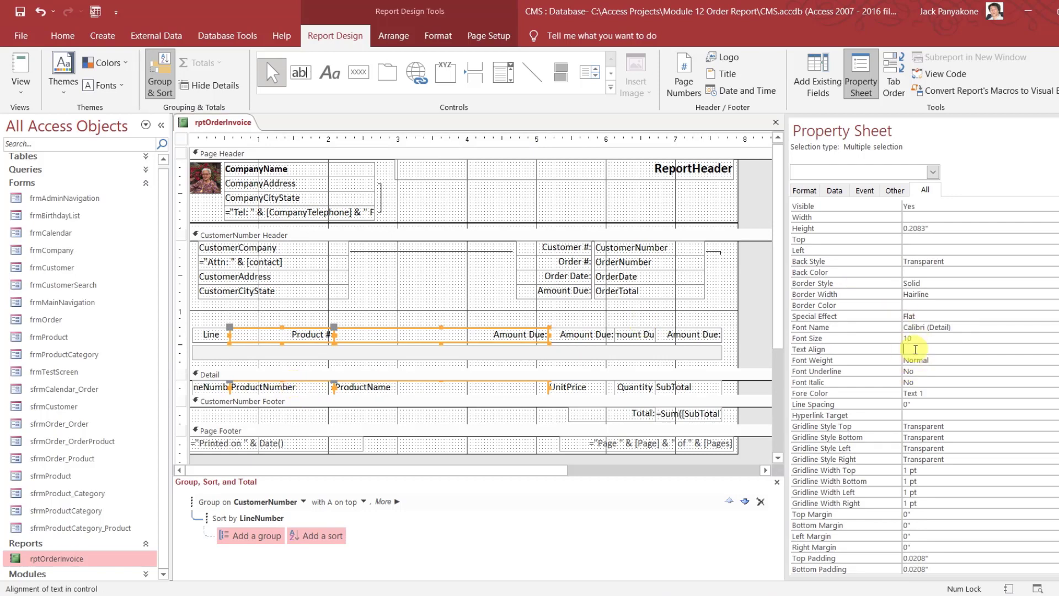
text(Left)
key(Return)
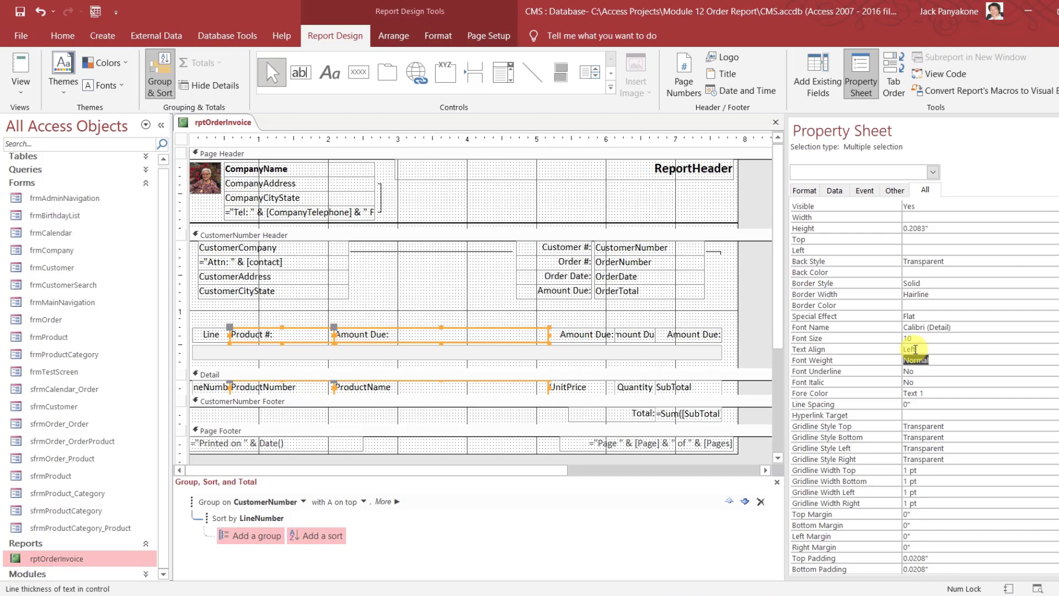
click(749, 332)
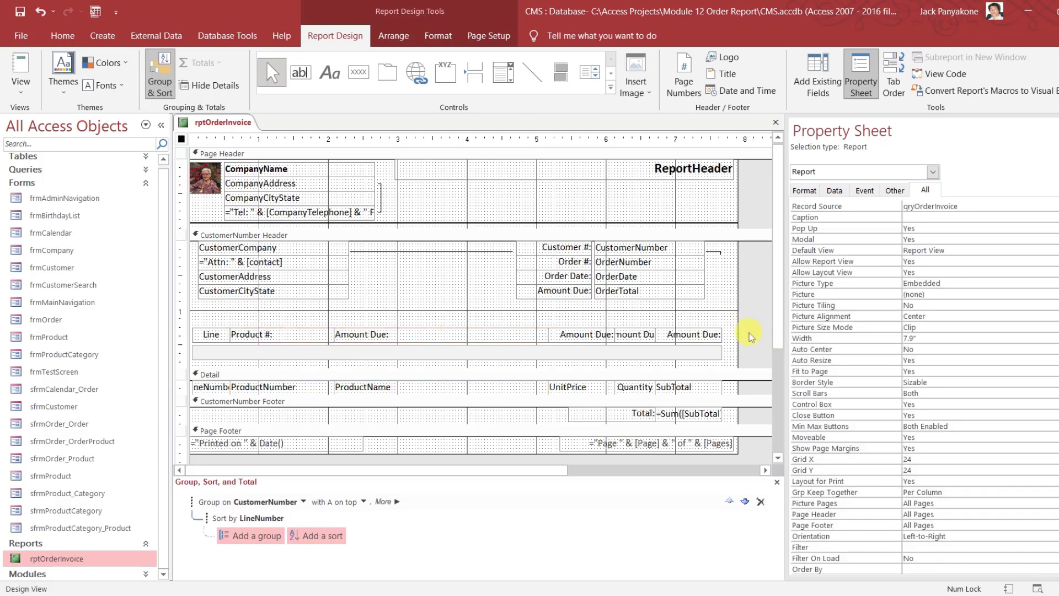
Set Text Align to Right for UnitPrice, SubTotal, their column labels, and the footer's Sum([SubTotal]) text box
click(585, 336)
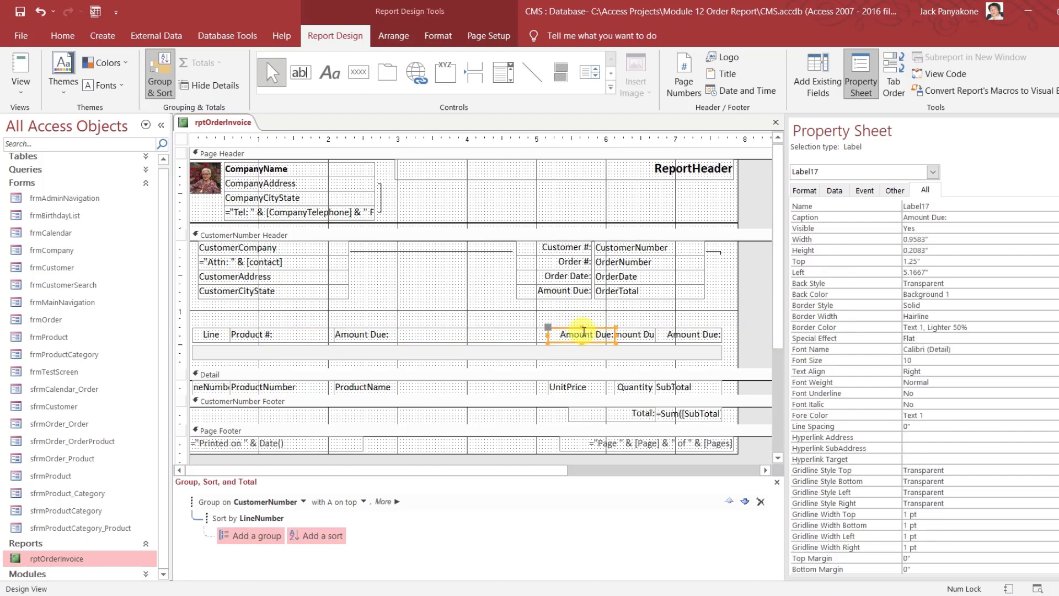
shift+click(680, 338)
shift+click(678, 387)
shift+click(629, 387)
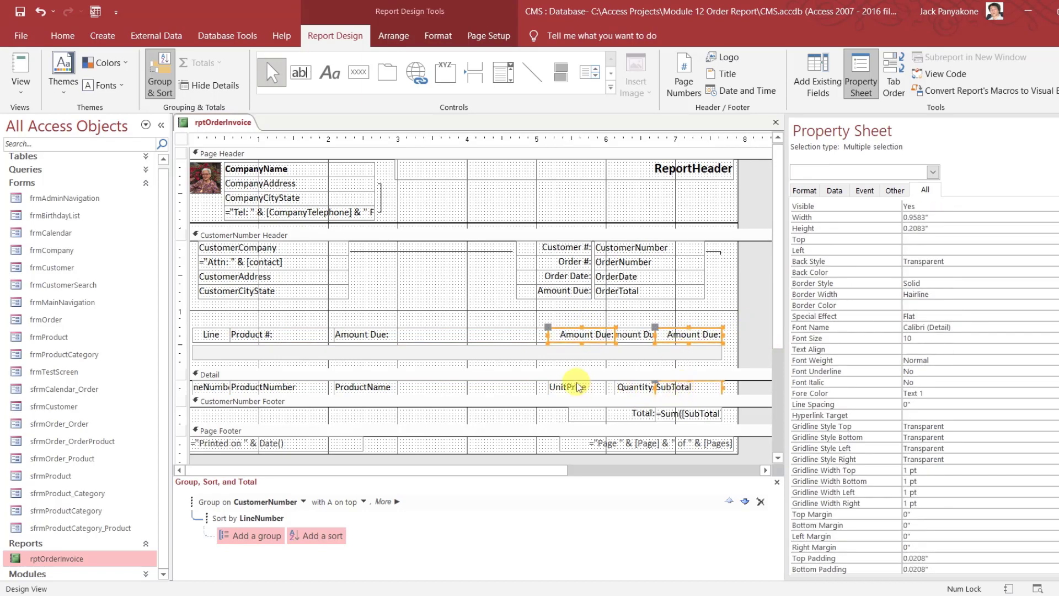
shift+click(576, 389)
shift+click(698, 414)
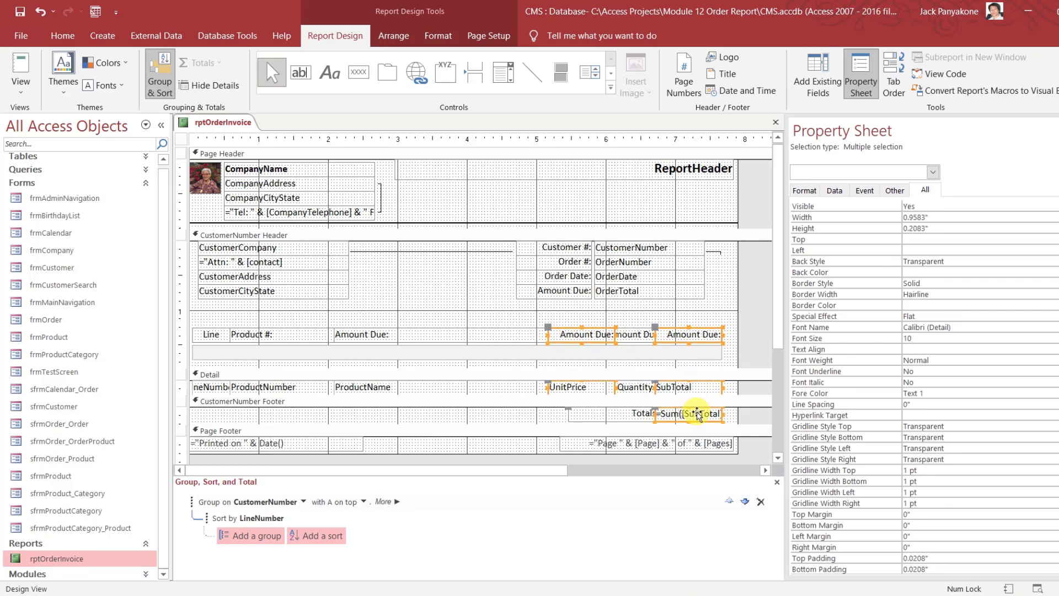
click(913, 346)
text(Right)
key(Return)
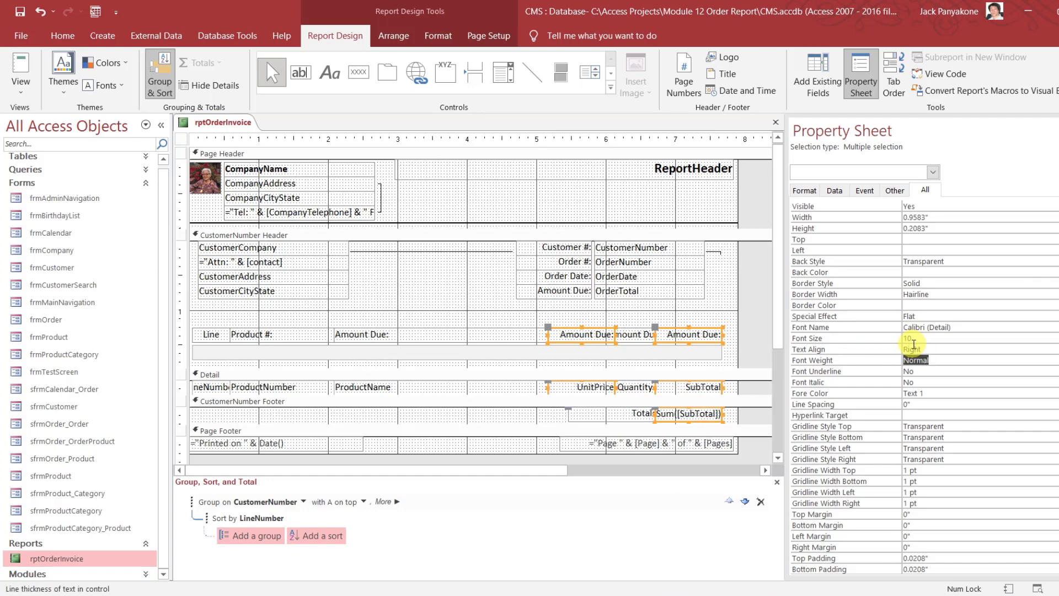
click(750, 320)
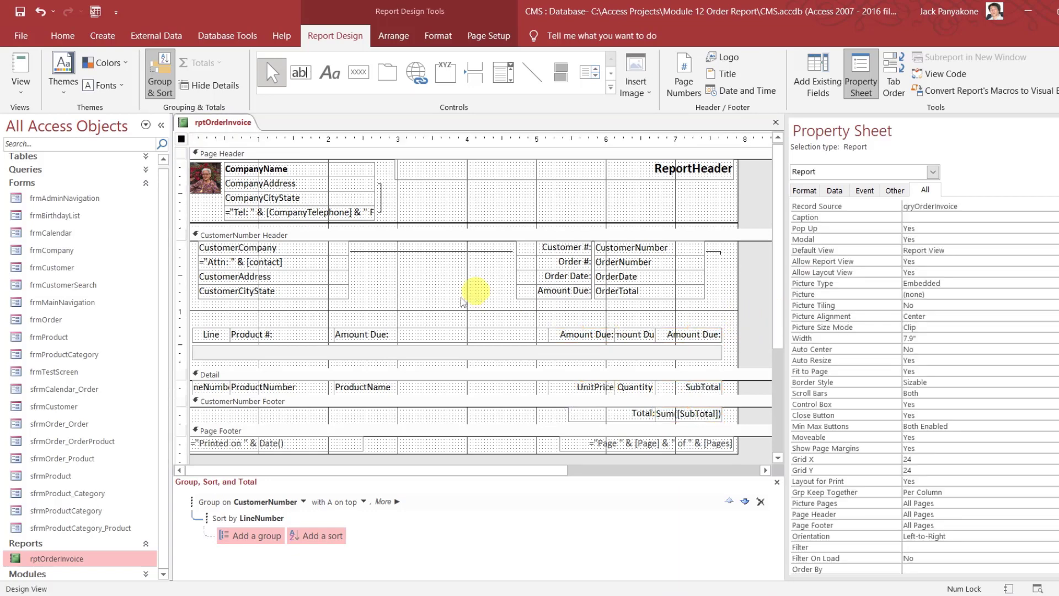
Change the column label captions above ProductNumber and ProductName to "Item #" and "Item Name"
click(286, 338)
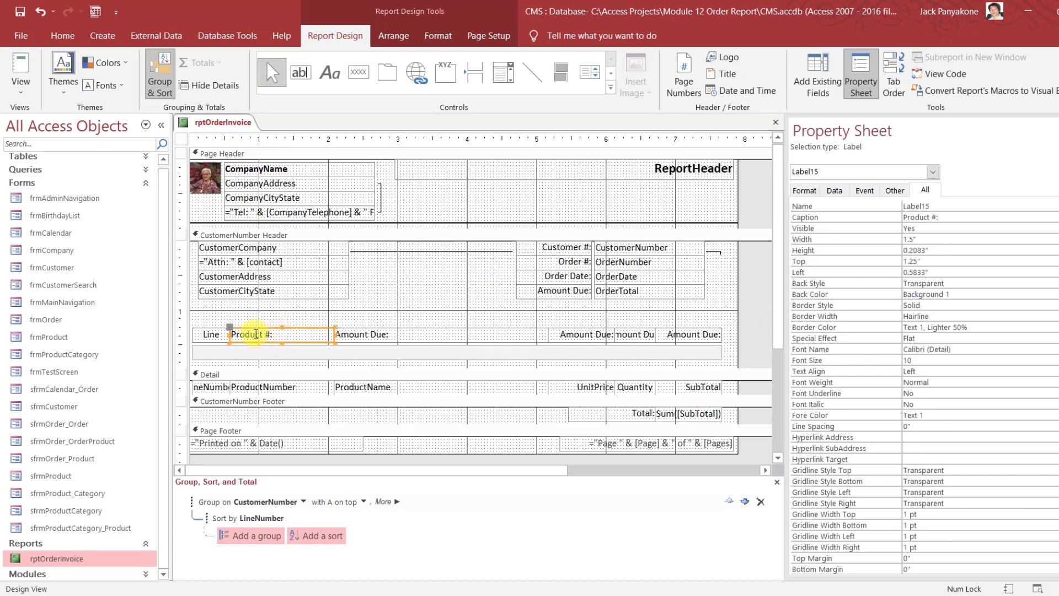
double_click(252, 334)
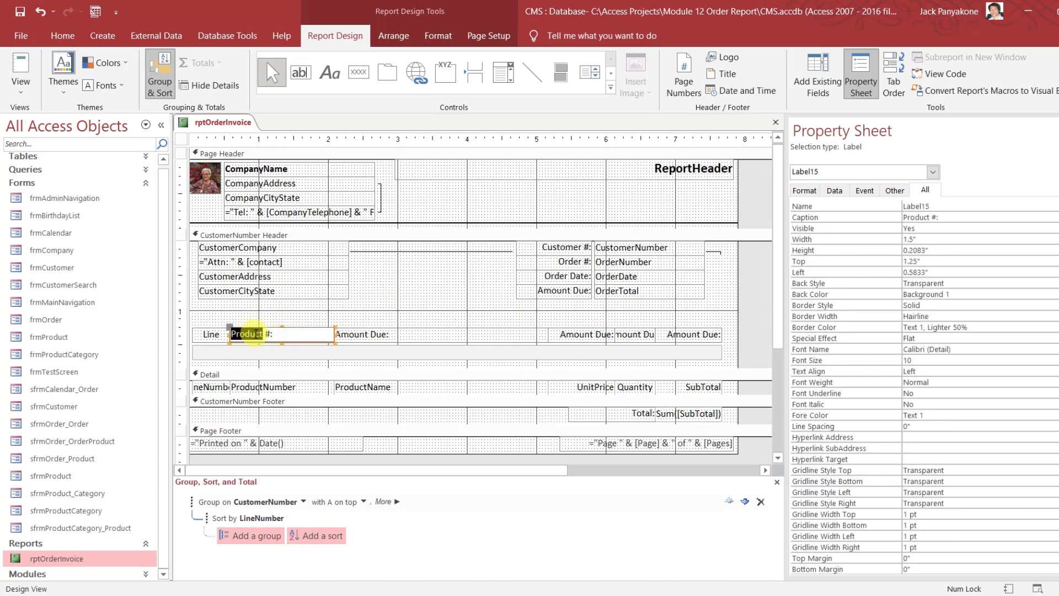
text(Item #)
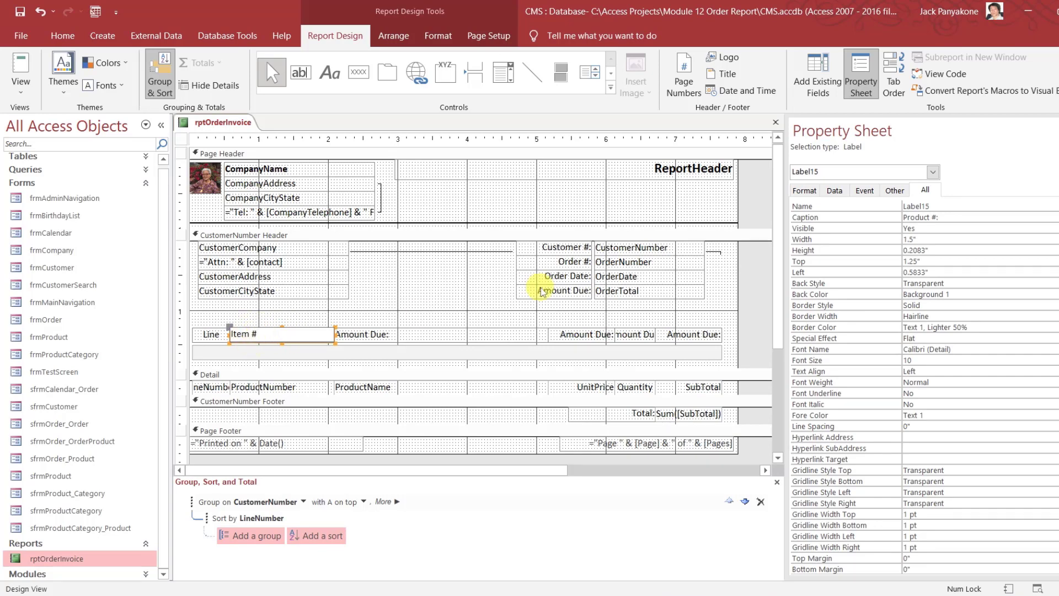
click(396, 333)
click(358, 335)
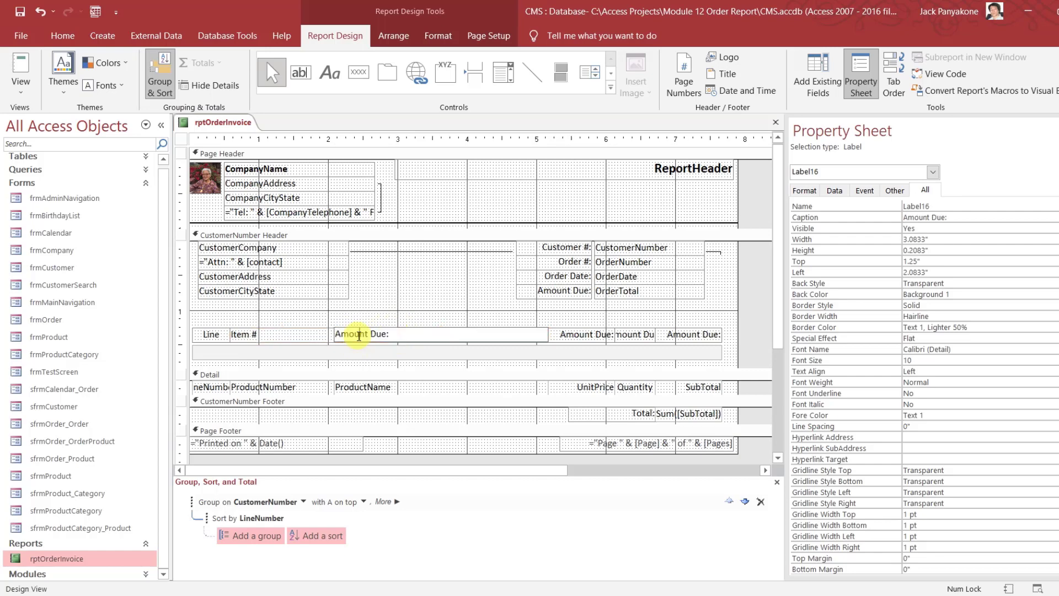
drag(358, 334, 433, 333)
text(Item)
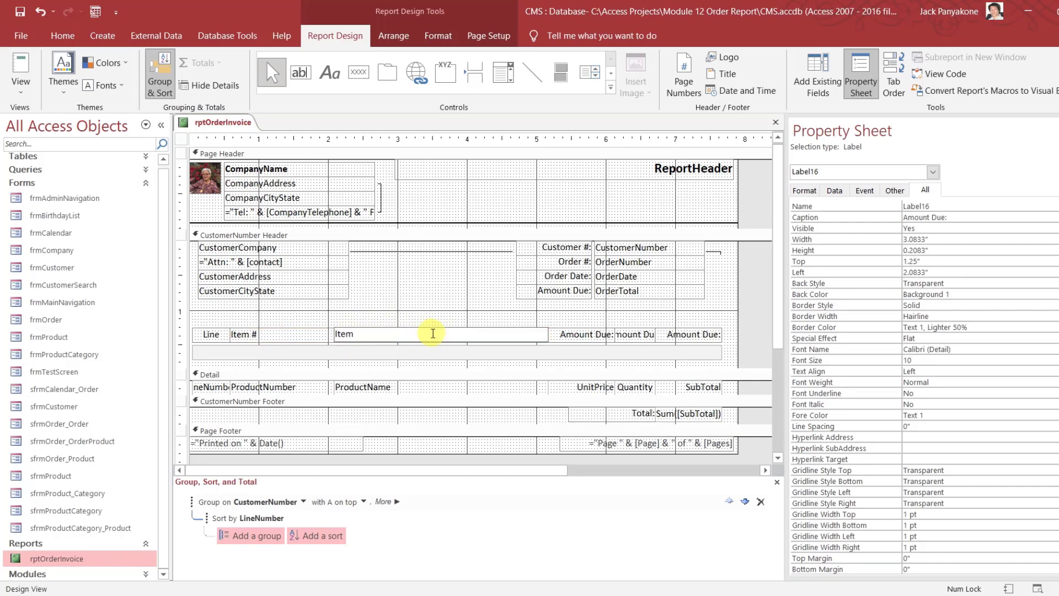
text( Name)
Change the caption of the column label above UnitPrice to "Price"
click(574, 334)
double_click(579, 333)
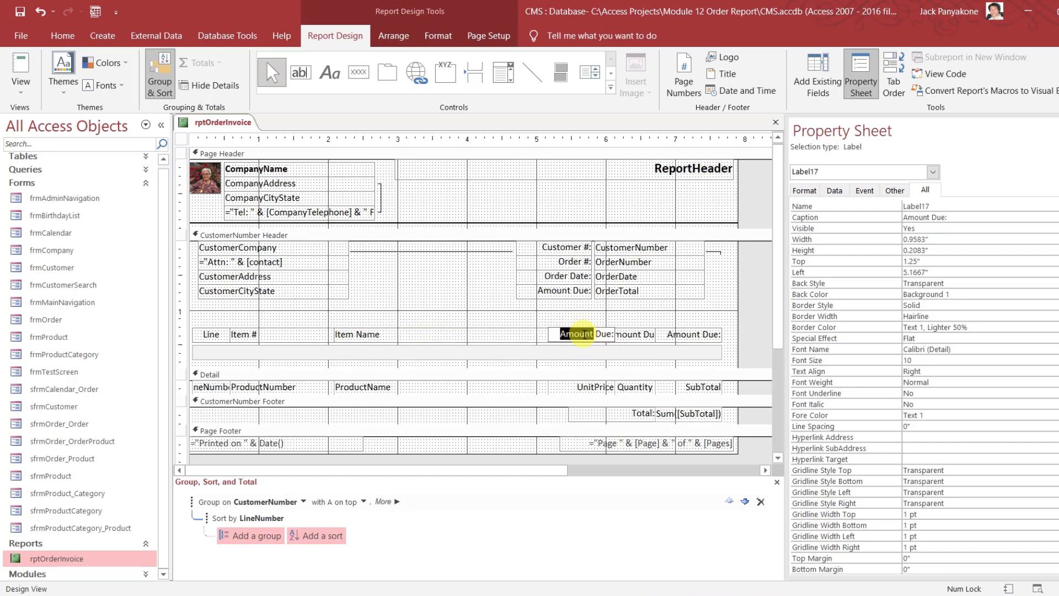
key(Delete)
key(Delete)
key(Delete)
key(Delete)
key(Delete)
key(Delete)
text(P)
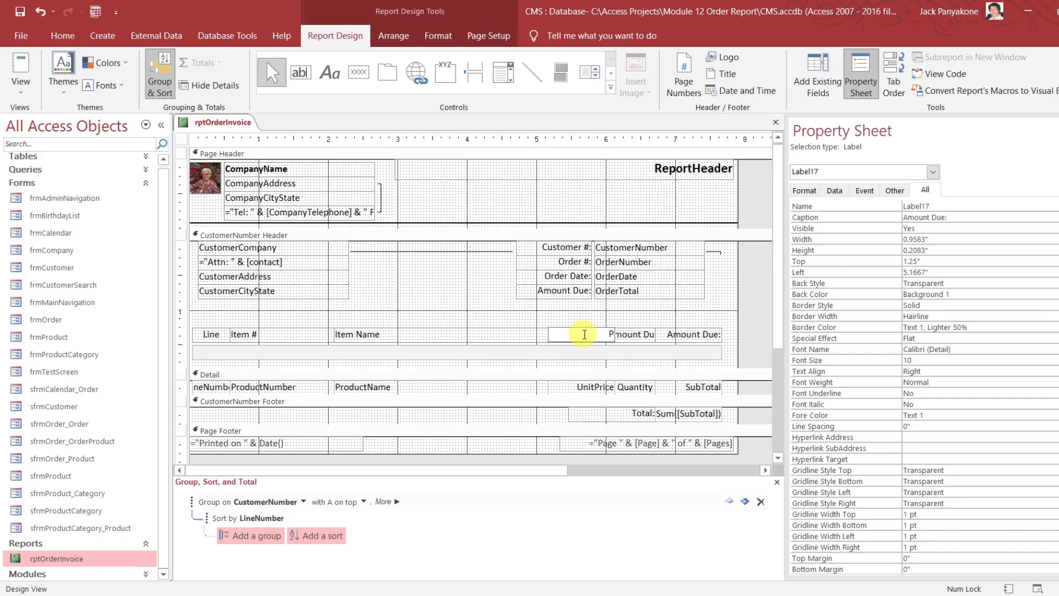
text(rice)
Change the caption of the column label above the Quantity text box to "Quantity"
click(645, 337)
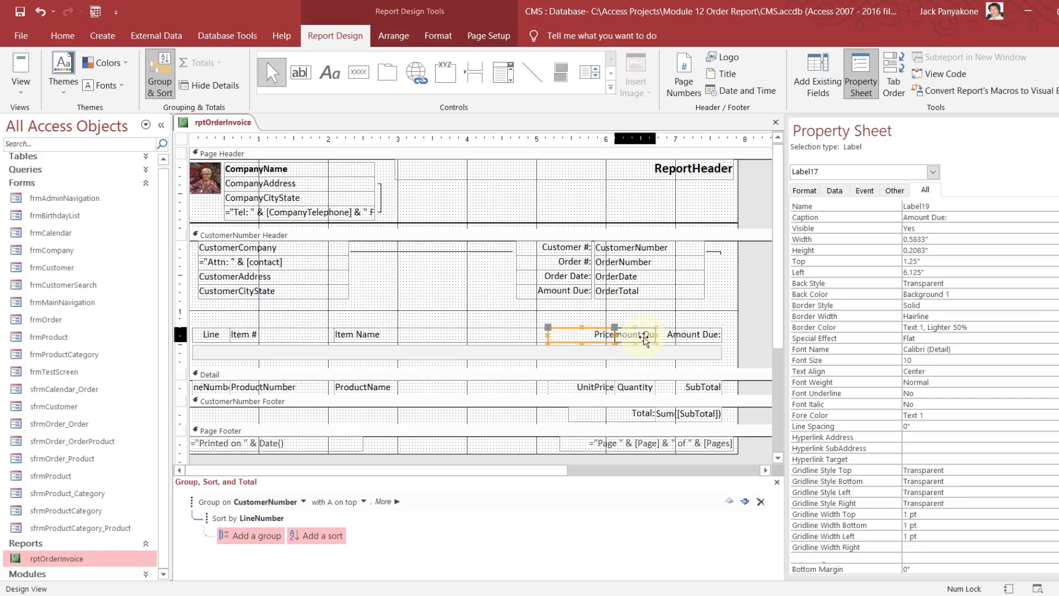
click(638, 334)
double_click(639, 335)
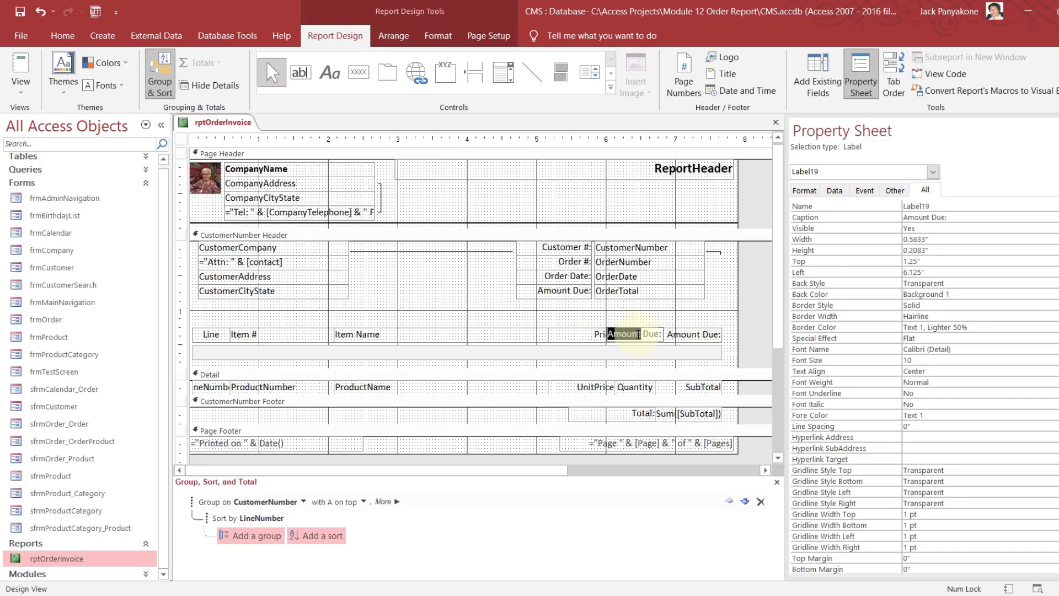
key(Delete)
key(Delete)
key(Delete)
key(Delete)
key(Delete)
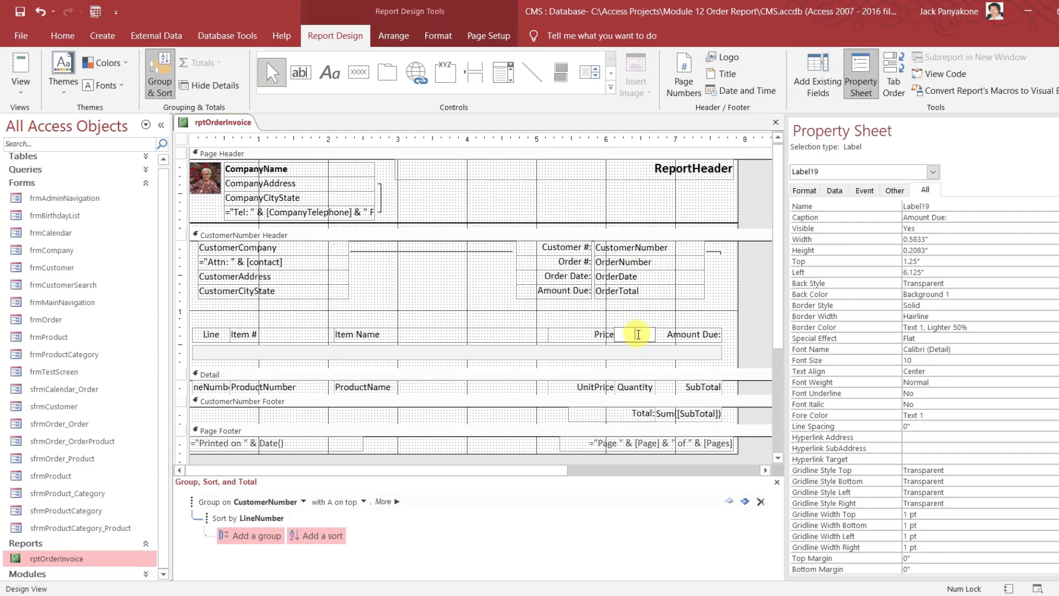
text(Quantity)
Change the caption of the column label above the SubTotal text box to "Sub Total"
click(687, 334)
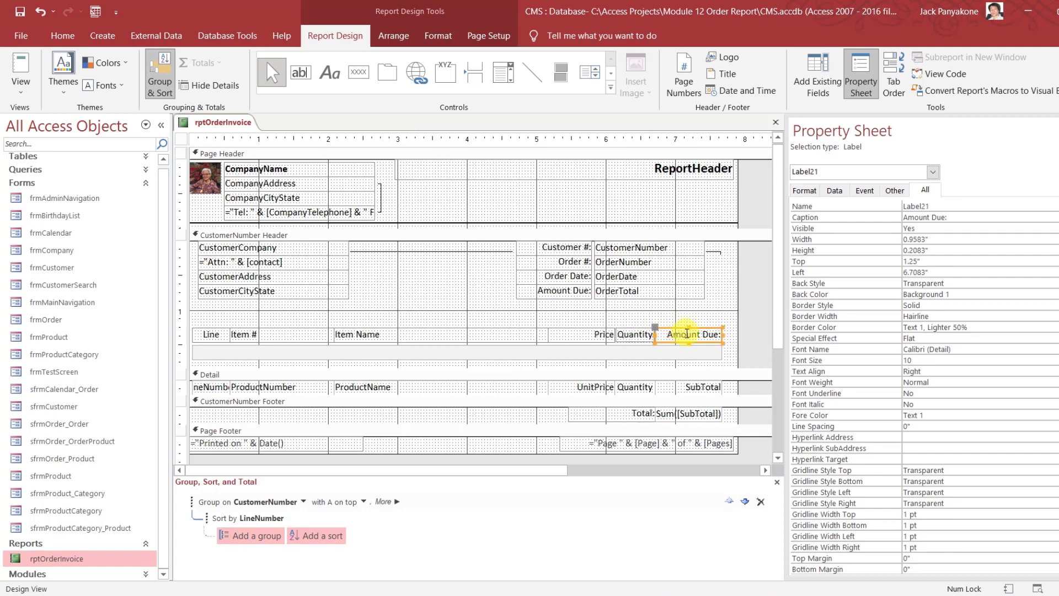
drag(667, 334, 720, 333)
key(Delete)
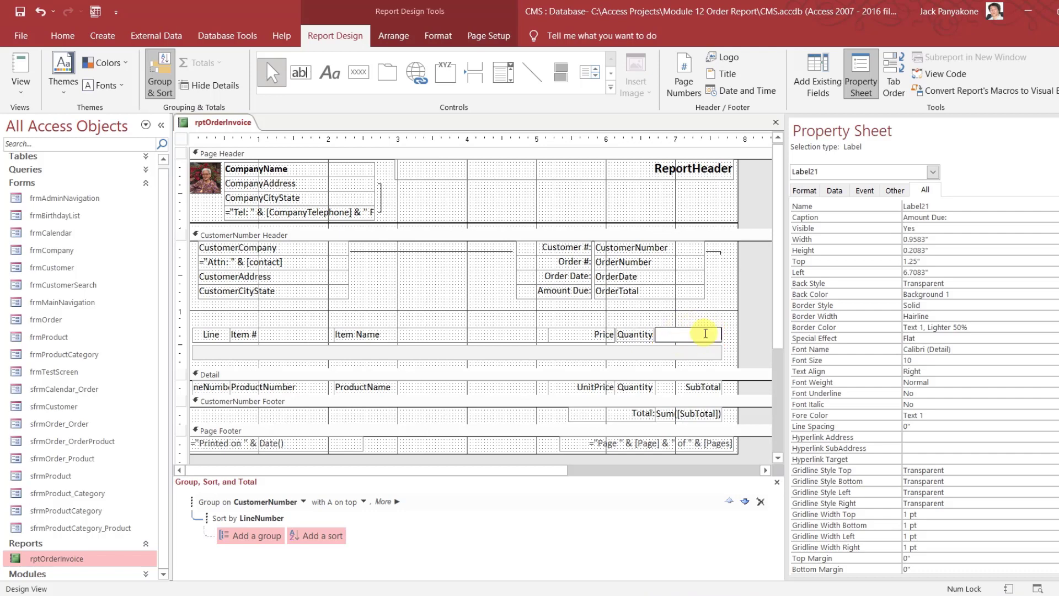
text(Sub Total)
click(755, 318)
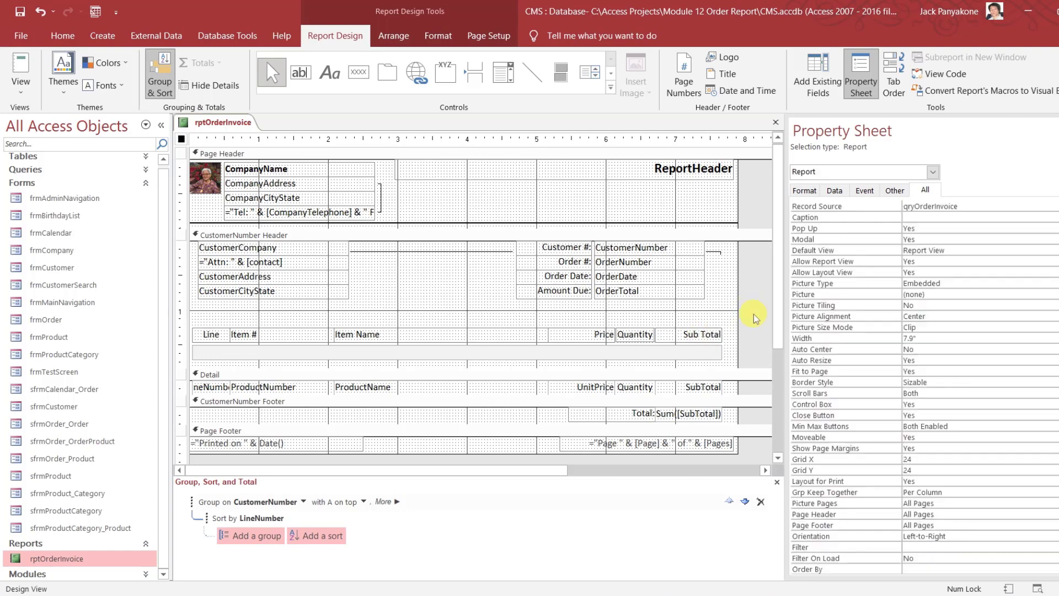
Move Box24 up behind the column labels, at Top 1.25", and shrink the CustomerNumber Header section to end just below it
click(430, 359)
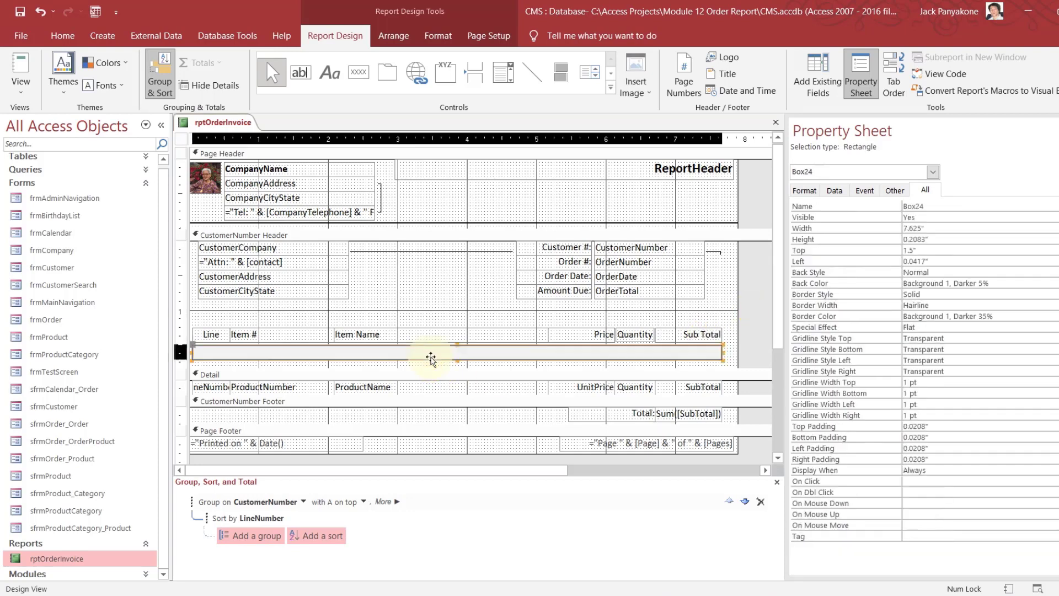
key(Up)
key(Up)
key(Up)
key(Up)
key(Up)
key(Up)
key(Up)
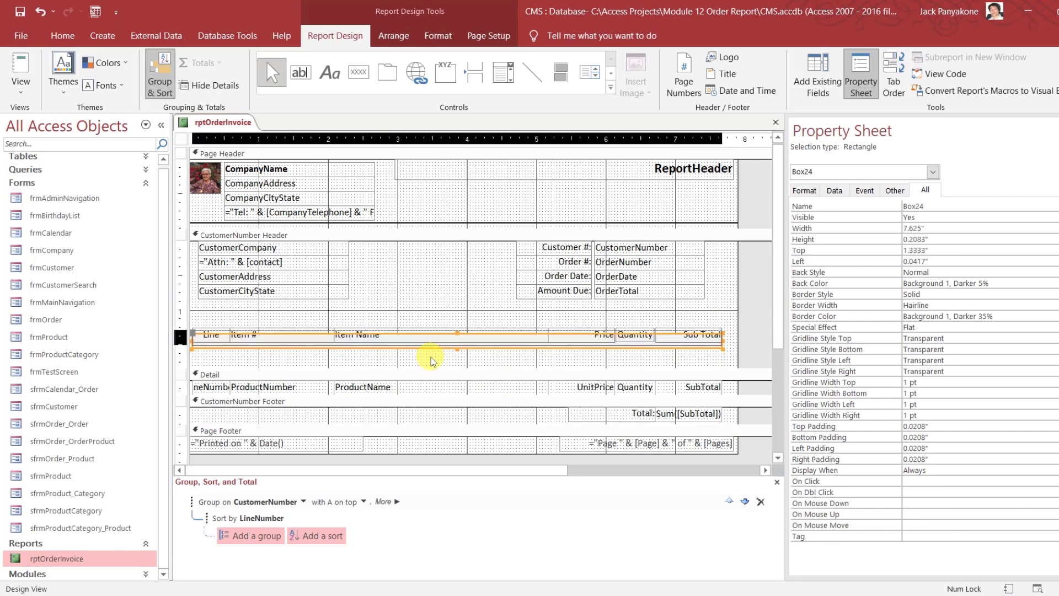
key(Down)
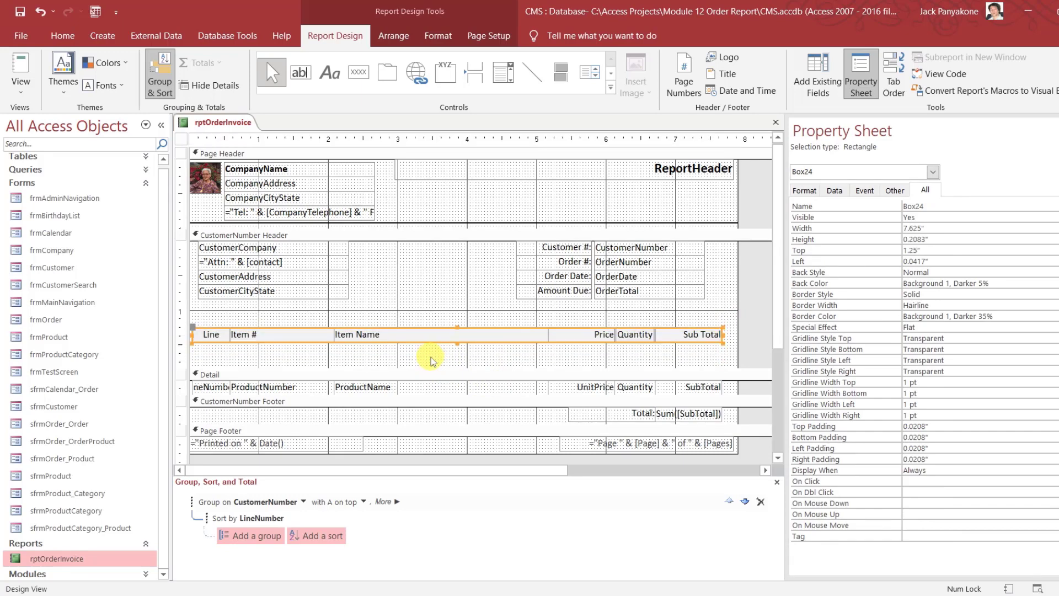
drag(444, 368, 439, 296)
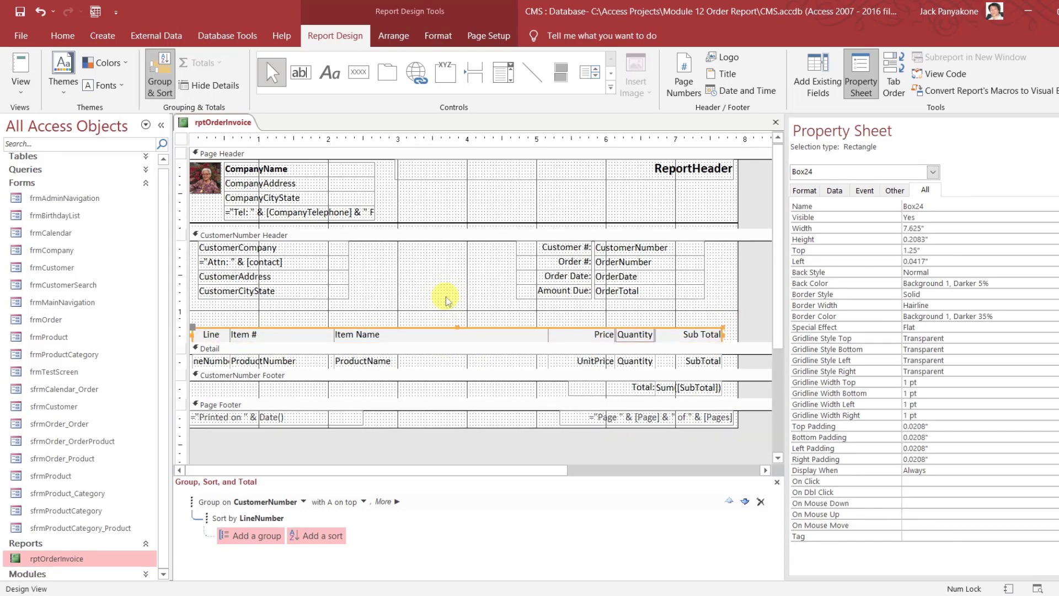
click(435, 443)
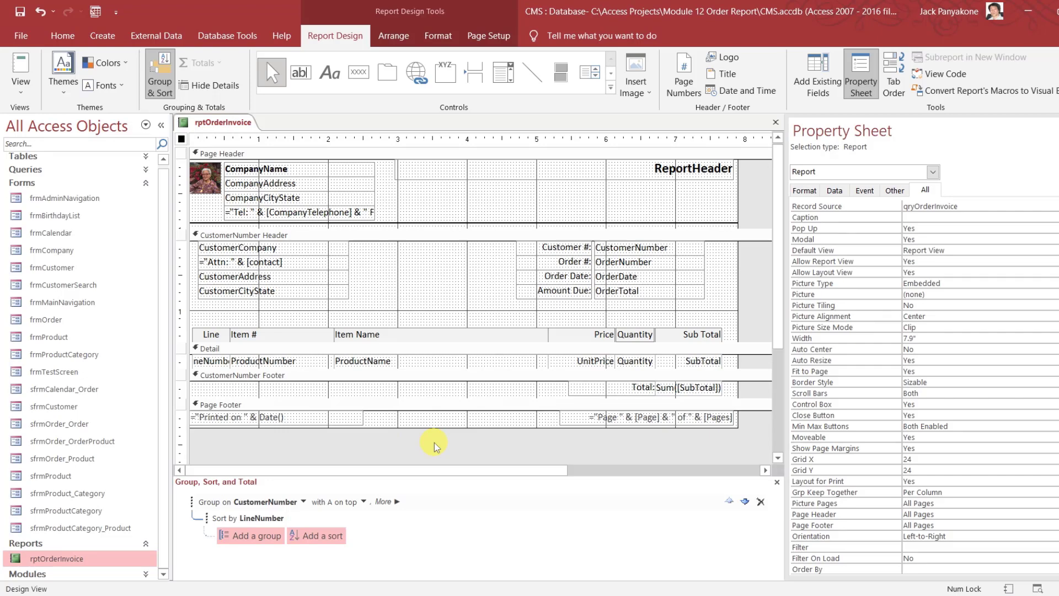
Close the rptOrderInvoice report design and open the frmMainNavigation form
click(775, 122)
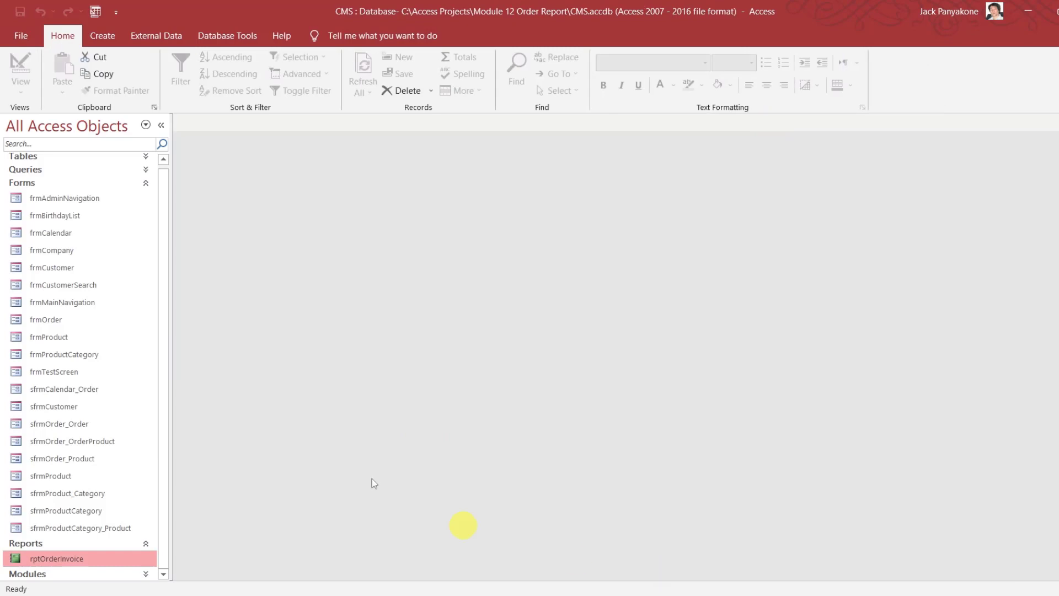
double_click(78, 302)
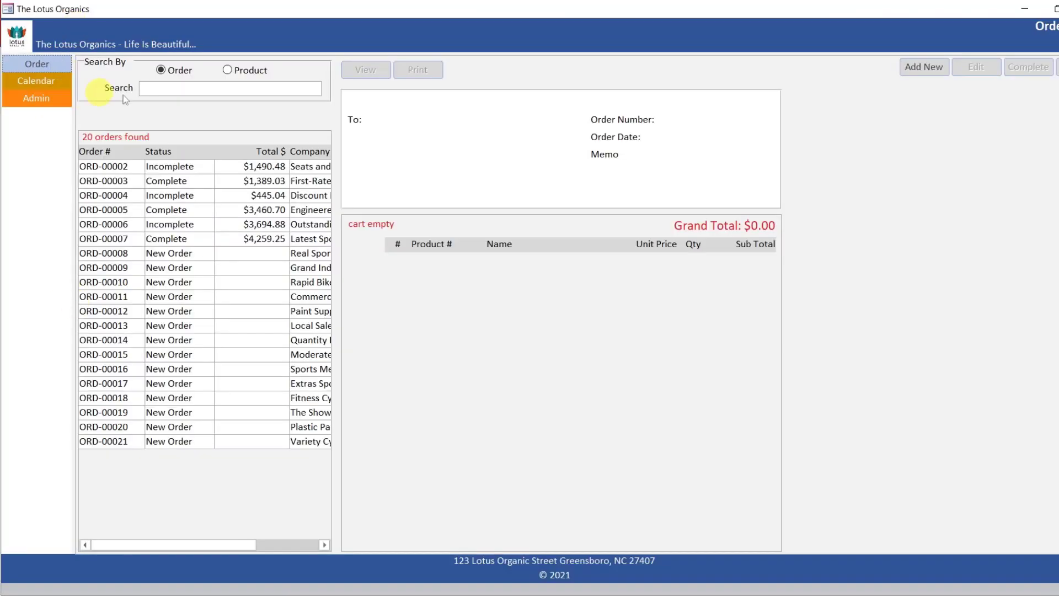
Select the Seats and Saddles Company order and the First-Rate Outlet order in turn to compare the View and Print availability by status
click(276, 168)
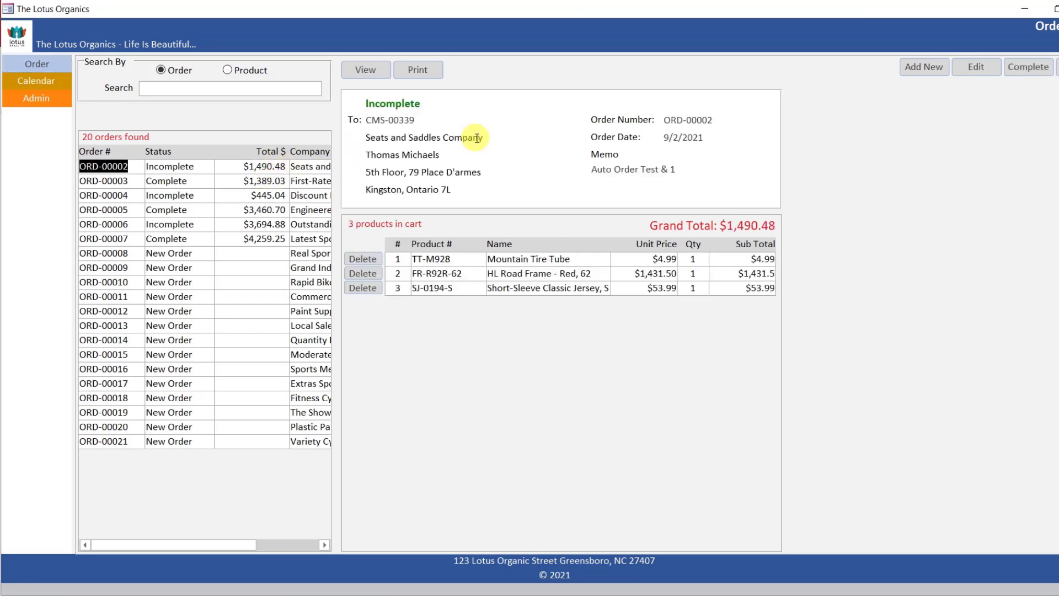
click(235, 168)
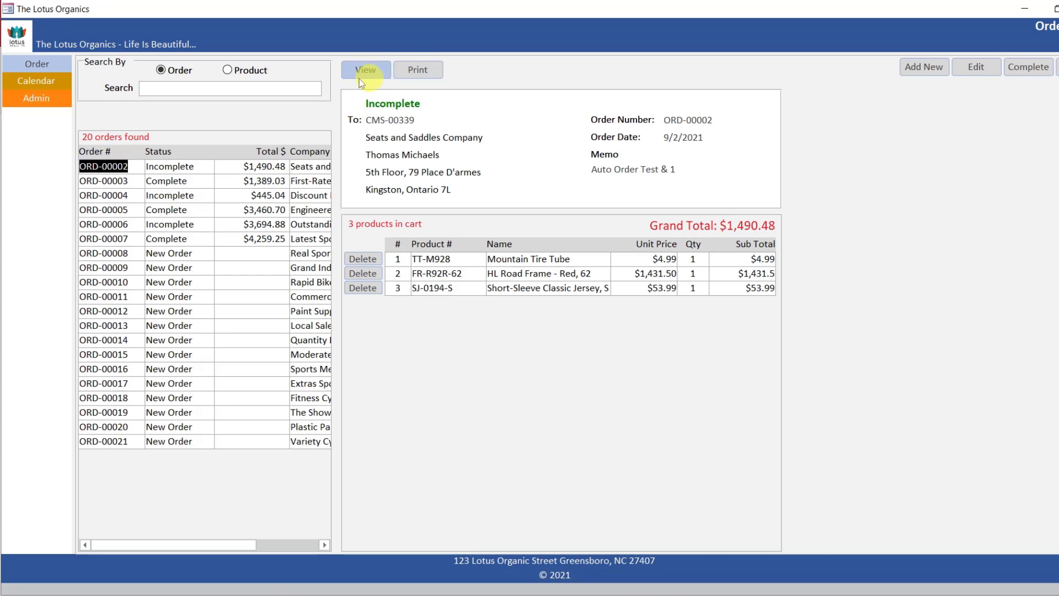
click(204, 182)
click(204, 168)
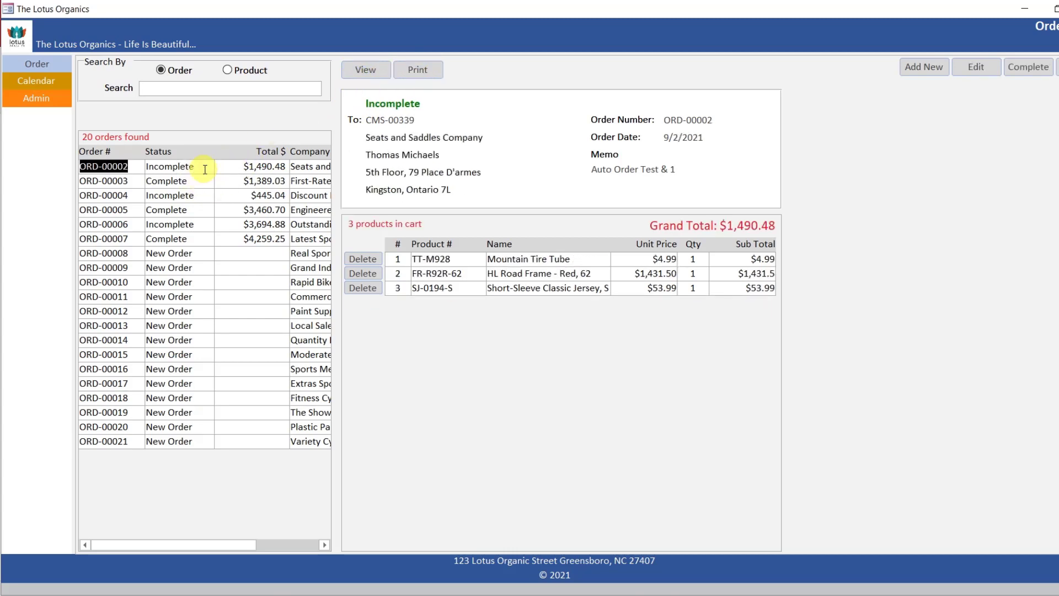
click(203, 181)
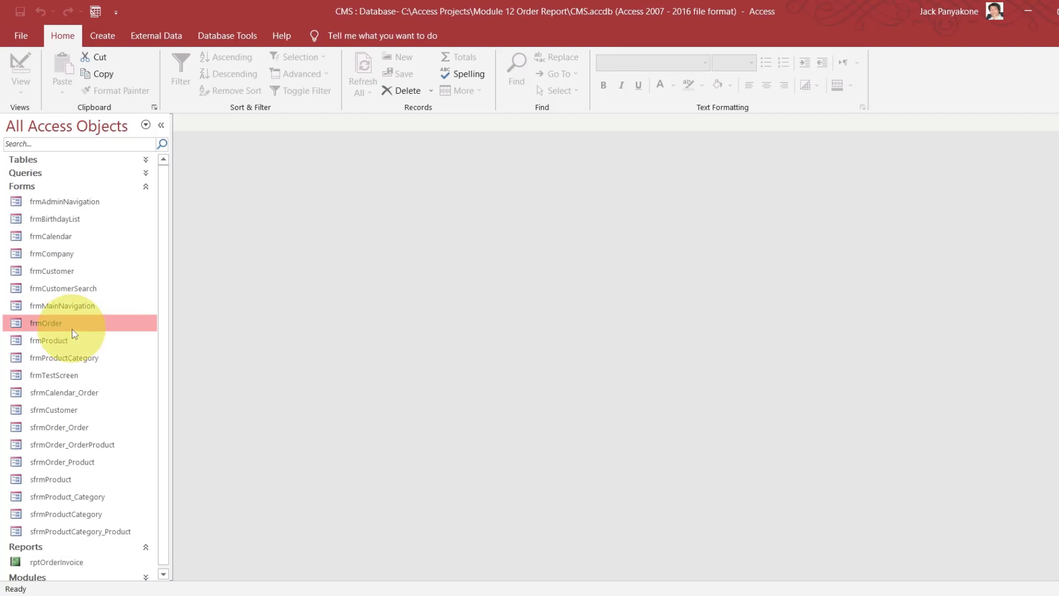
Open frmOrder in Design View and bring up the DisplayOrder procedure in its VBA code
right_click(73, 331)
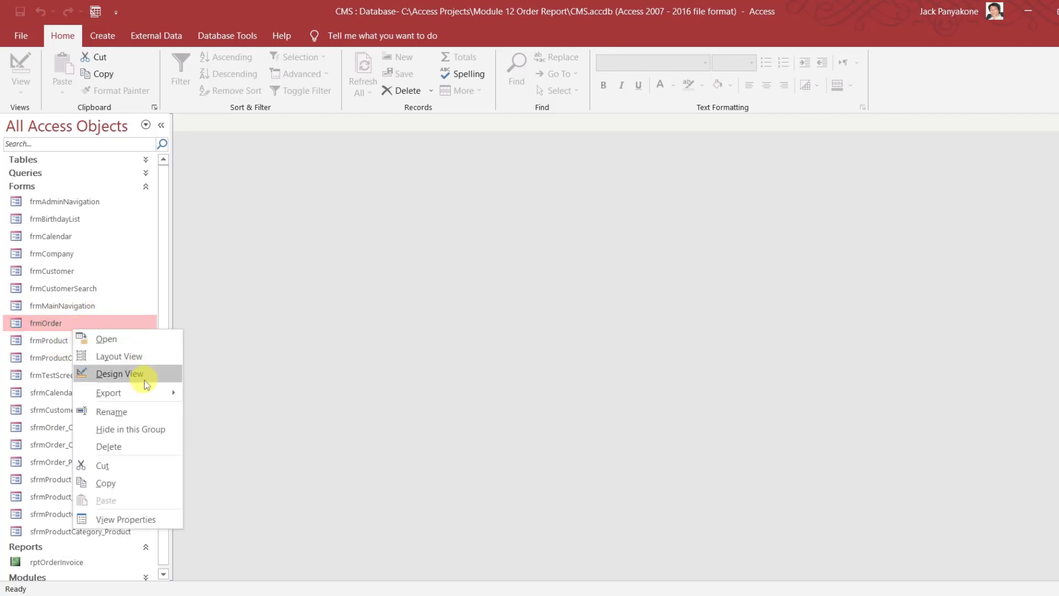
click(146, 381)
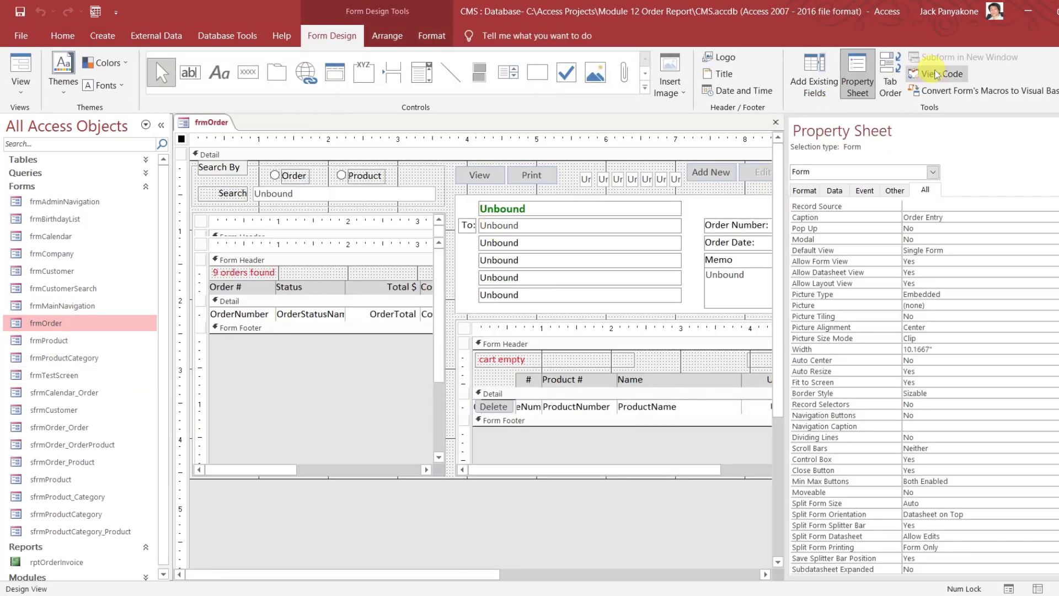
click(937, 74)
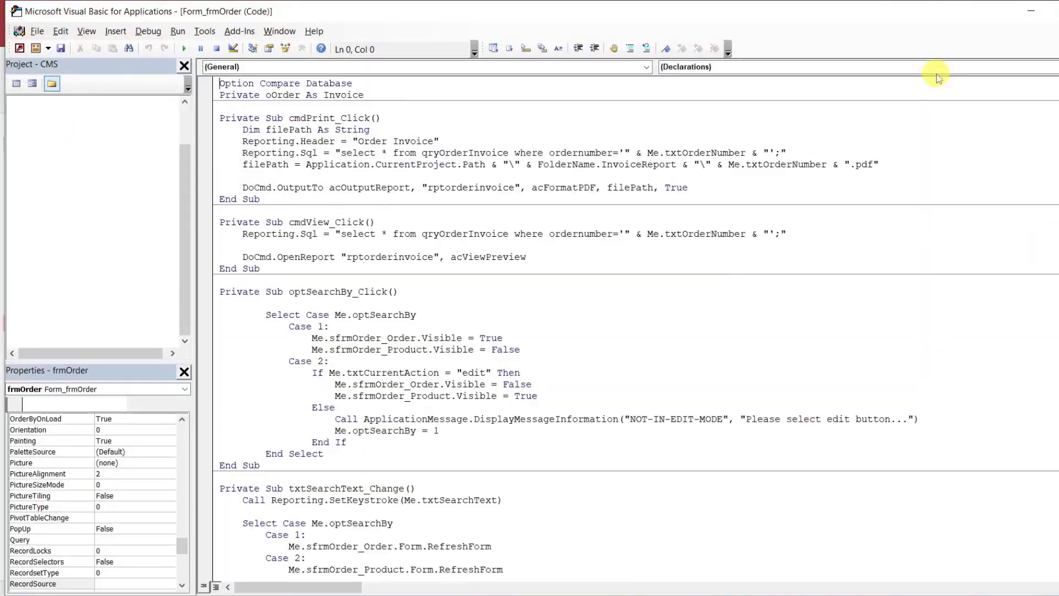
scroll(635, 331, down, 20)
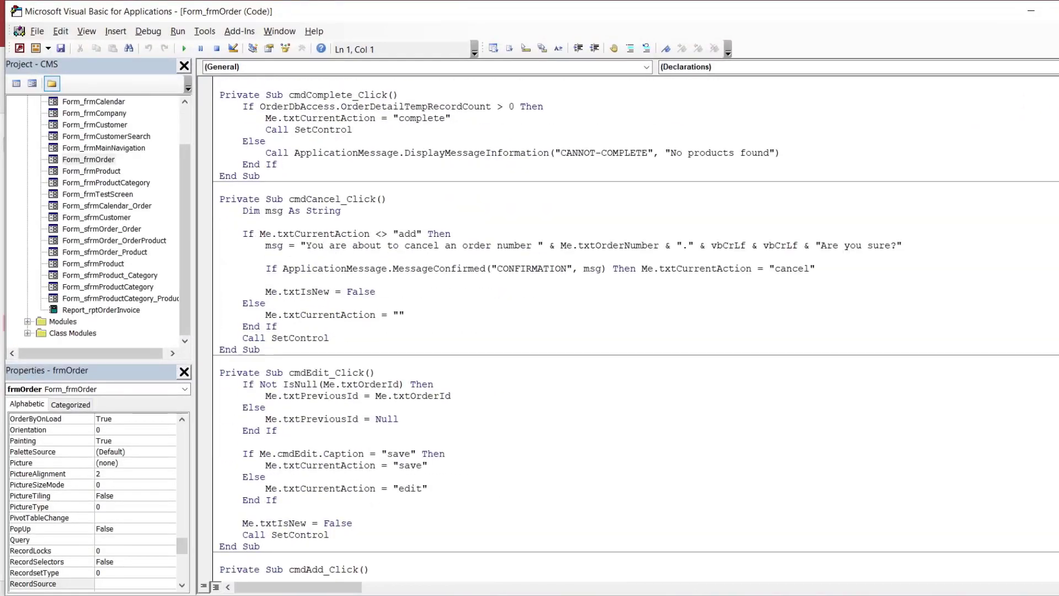
scroll(635, 326, down, 20)
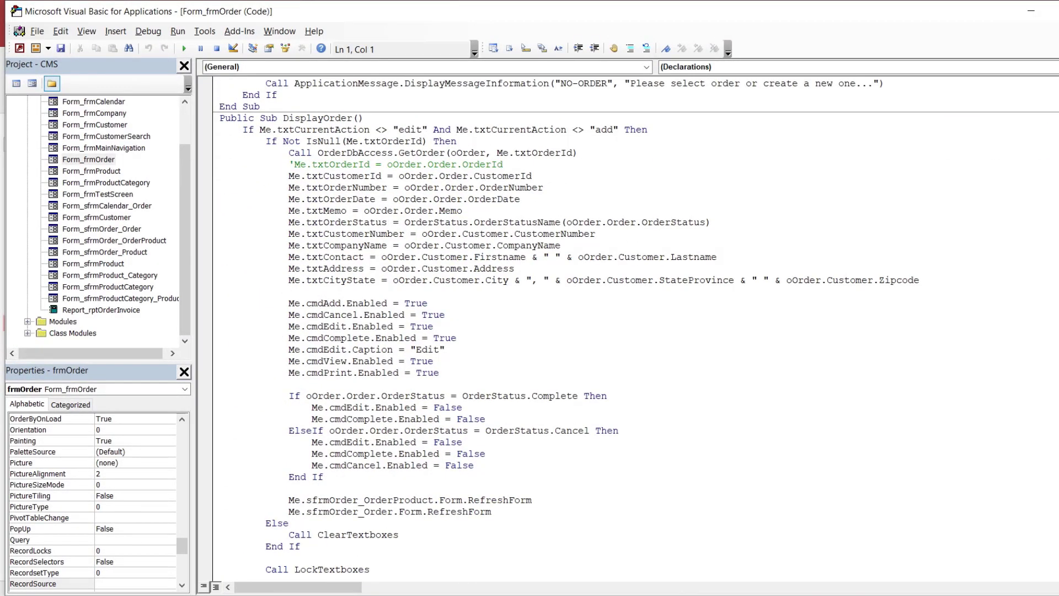
Move the cmdView and cmdPrint Enabled = True lines in DisplayOrder into the OrderStatus.Complete branch, below the cmdComplete line, with matching indentation
click(444, 374)
drag(440, 373, 292, 366)
key(ctrl+c)
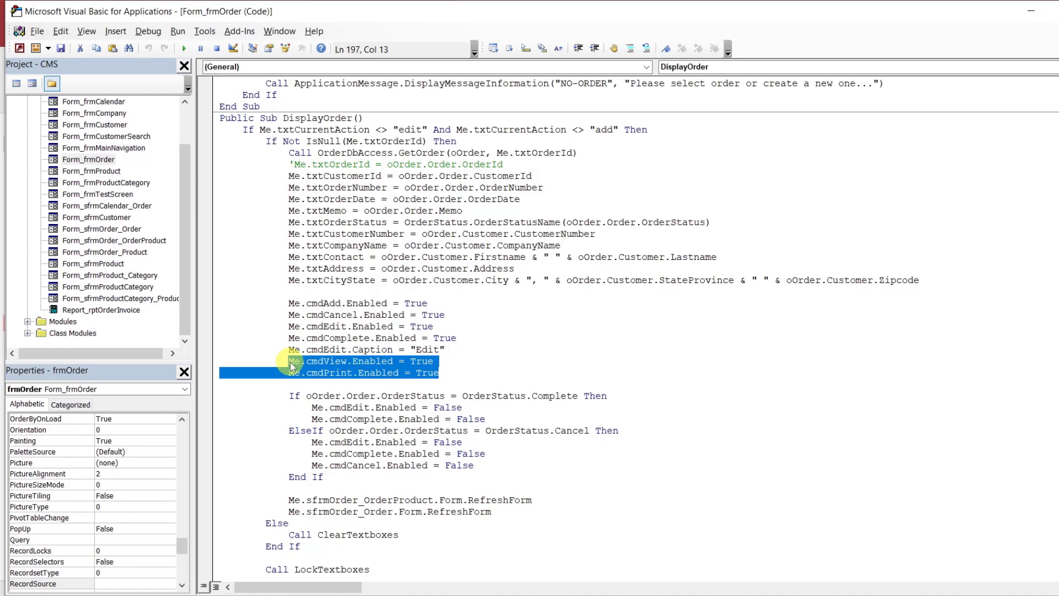
key(Delete)
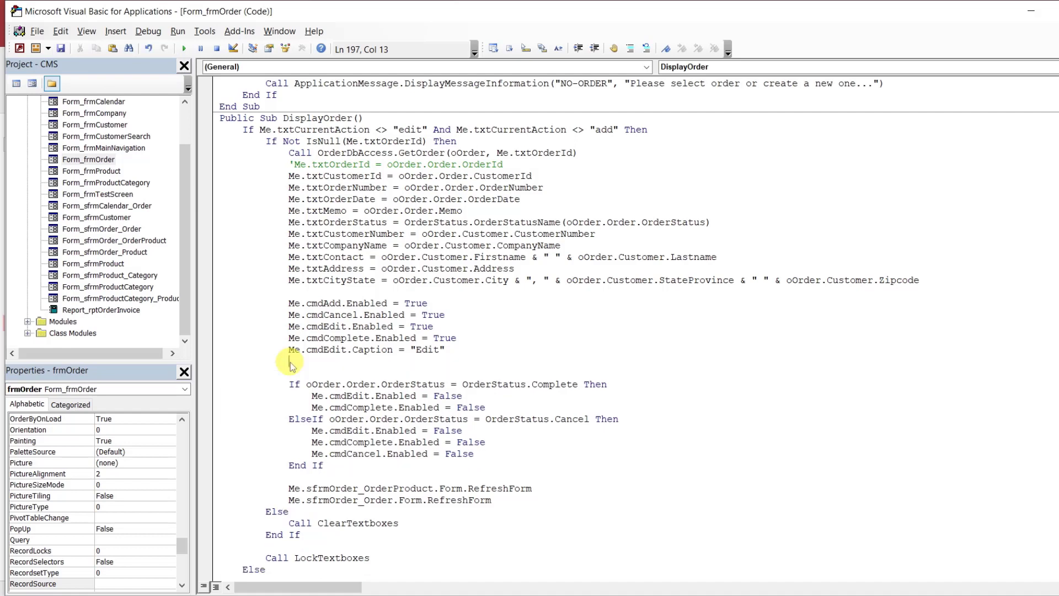
click(460, 351)
key(Delete)
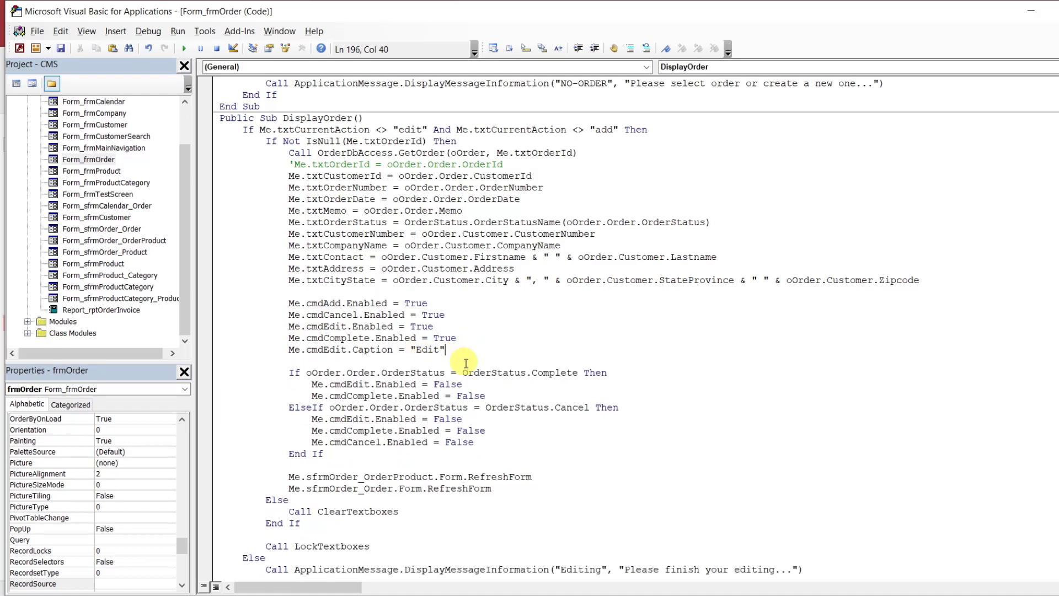
click(530, 396)
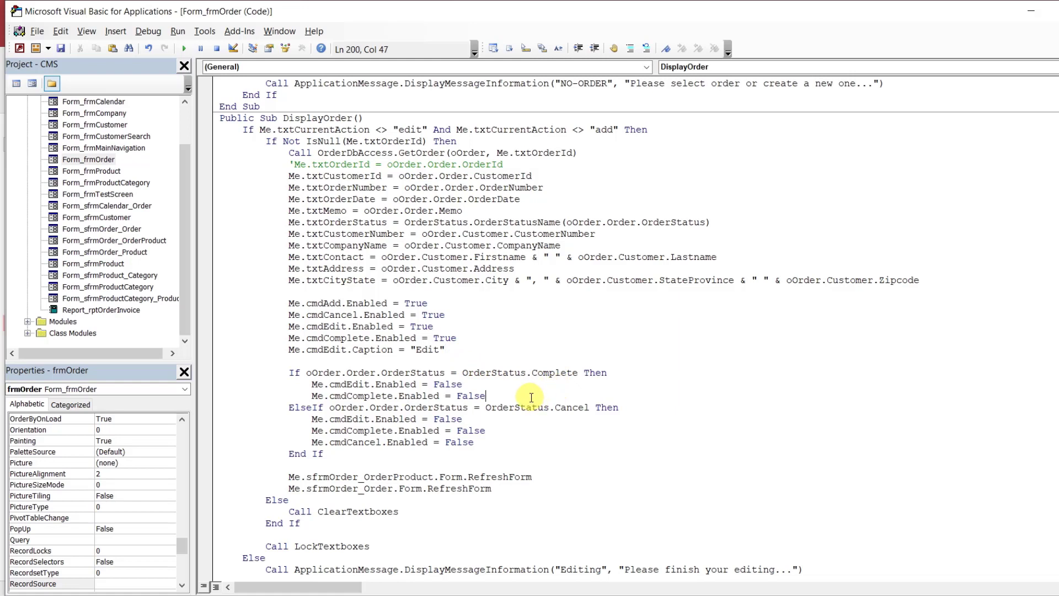
key(Return)
key(ctrl+v)
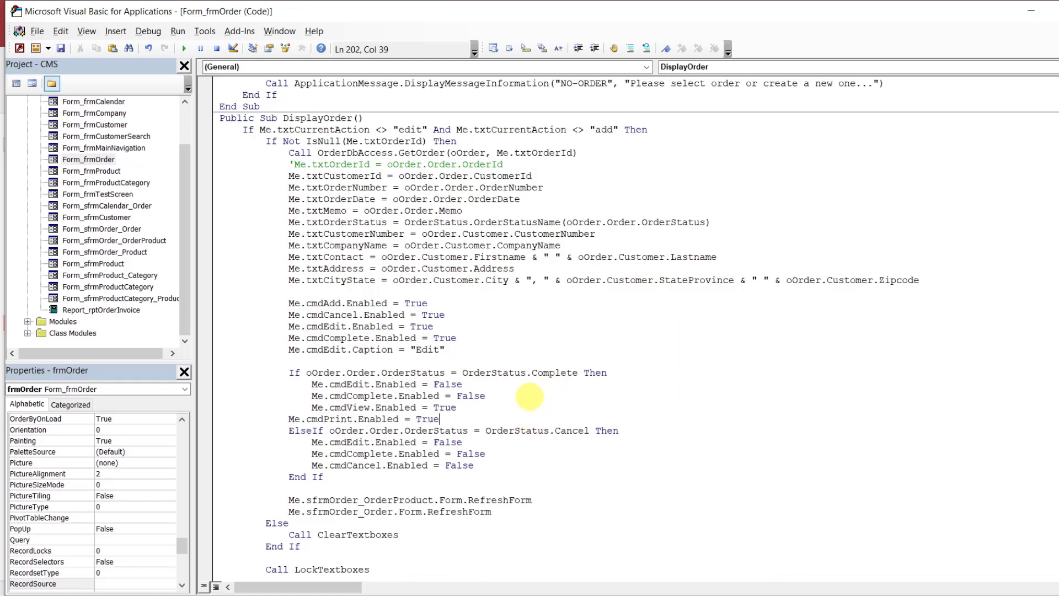
key(Home)
key(Tab)
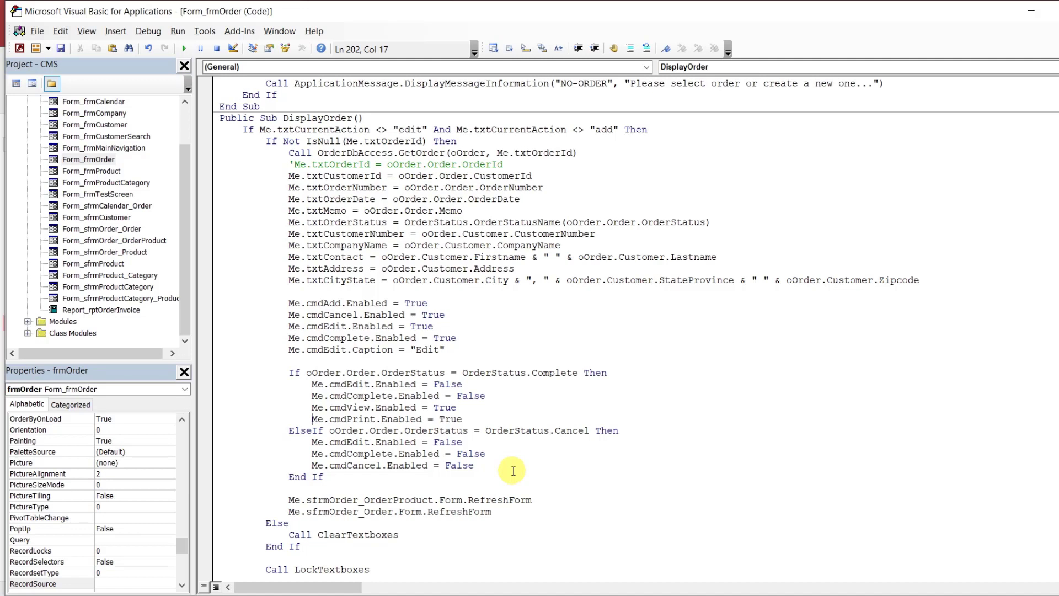
Below the cmdEdit.Caption line in DisplayOrder, add lines setting cmdView.Enabled and cmdPrint.Enabled to False
click(468, 347)
key(Return)
key(ctrl+v)
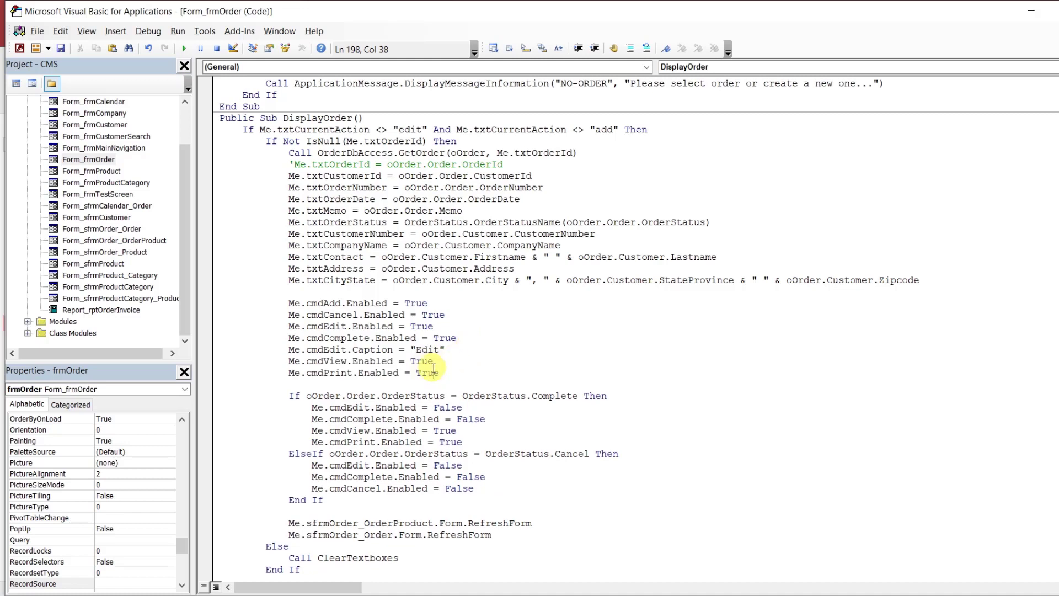
double_click(429, 371)
text(false)
click(430, 363)
double_click(430, 363)
text(false)
click(476, 344)
Return to Access, close the frmOrder design and open the frmMainNavigation form
mouse_move(676, 586)
click(623, 557)
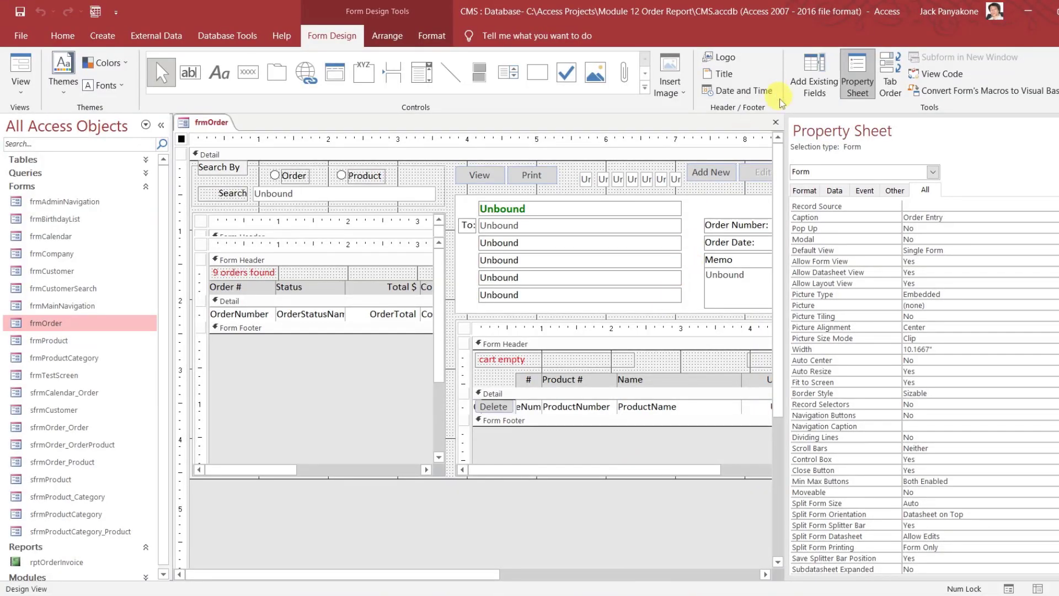
click(776, 122)
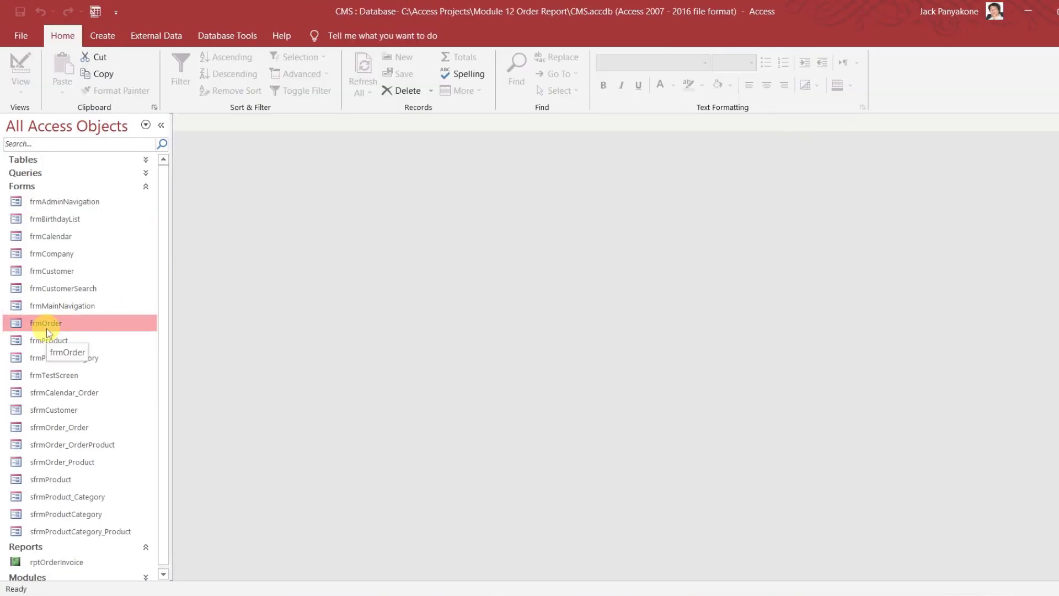
double_click(65, 307)
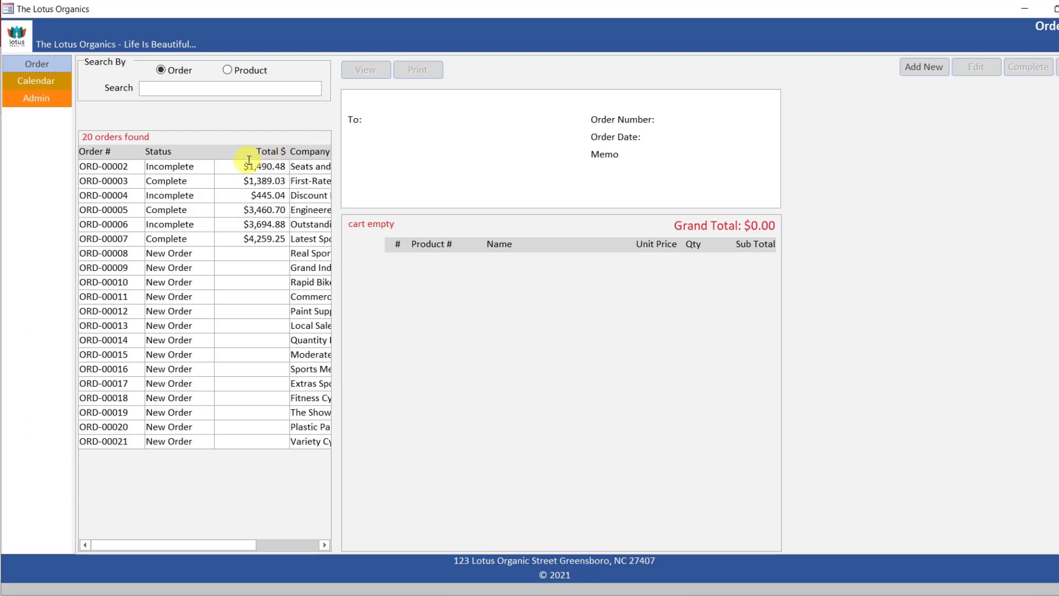
Check the View and Print buttons on the incomplete Seats and Saddles order, then preview the complete First-Rate Outlet order's invoice and close it
click(248, 161)
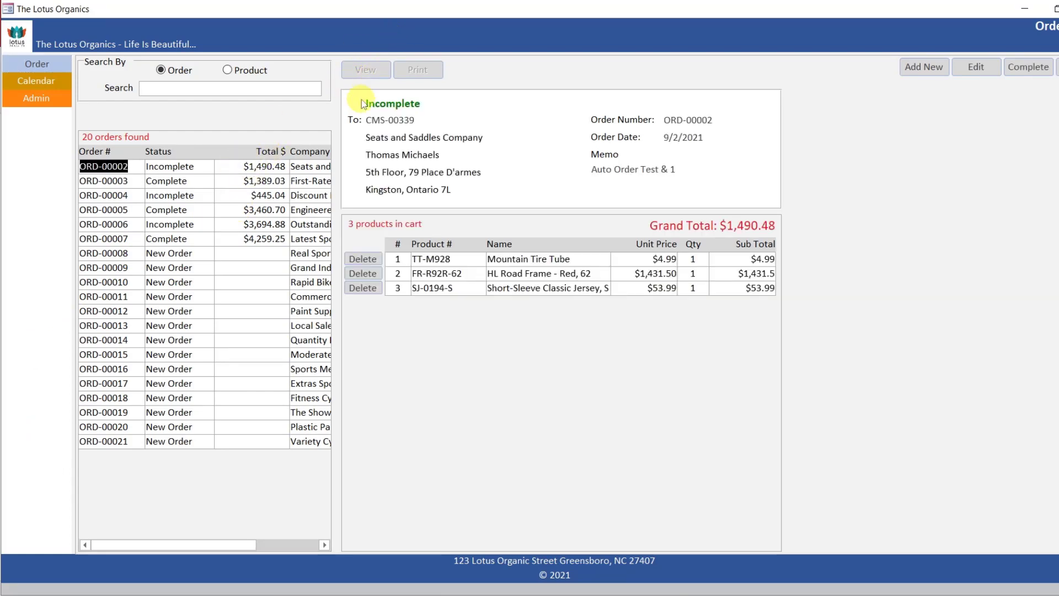
click(211, 182)
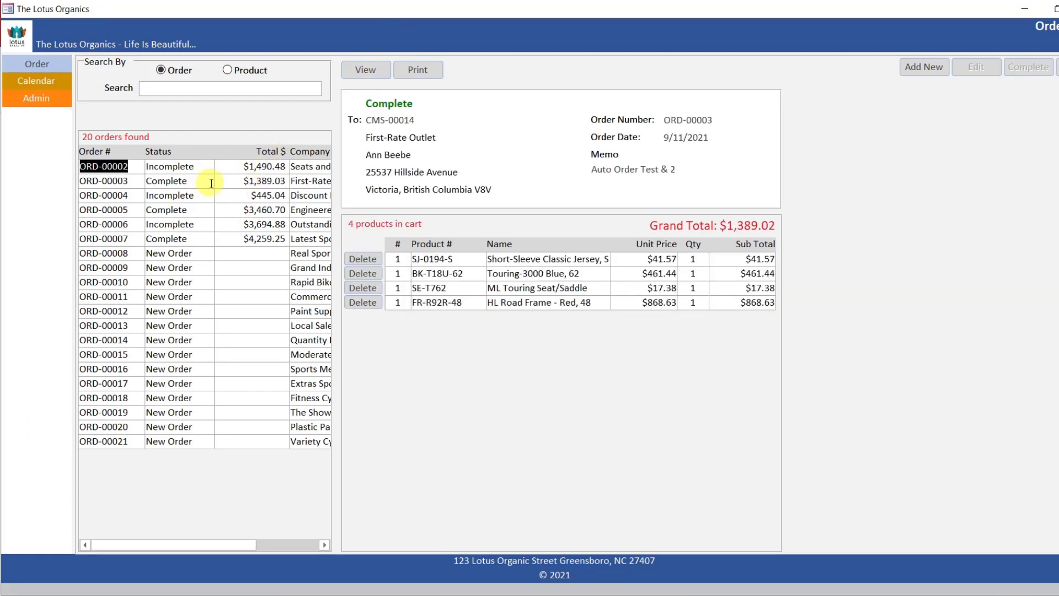
click(366, 71)
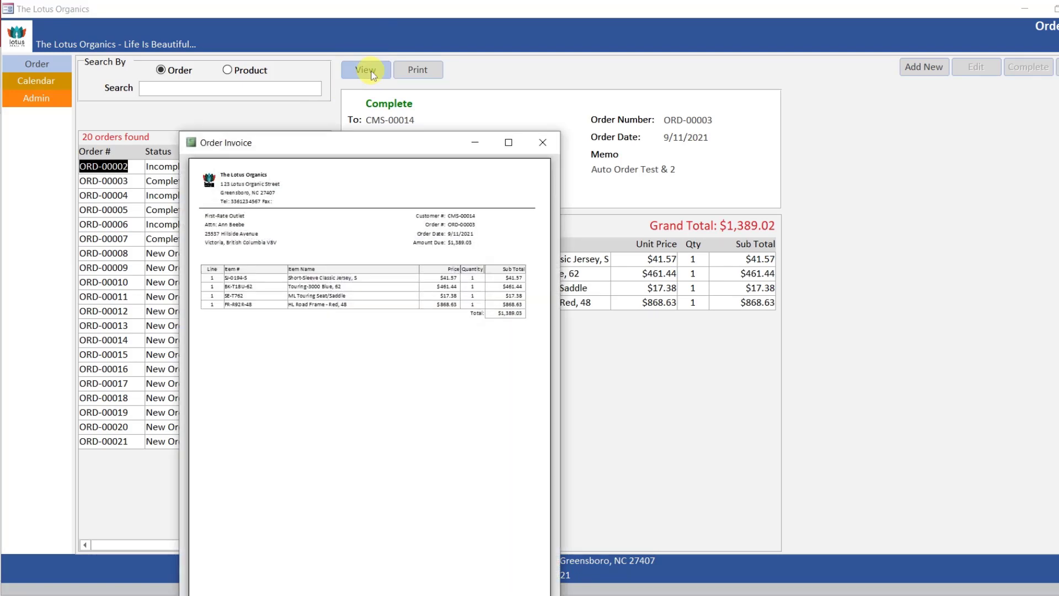
click(541, 143)
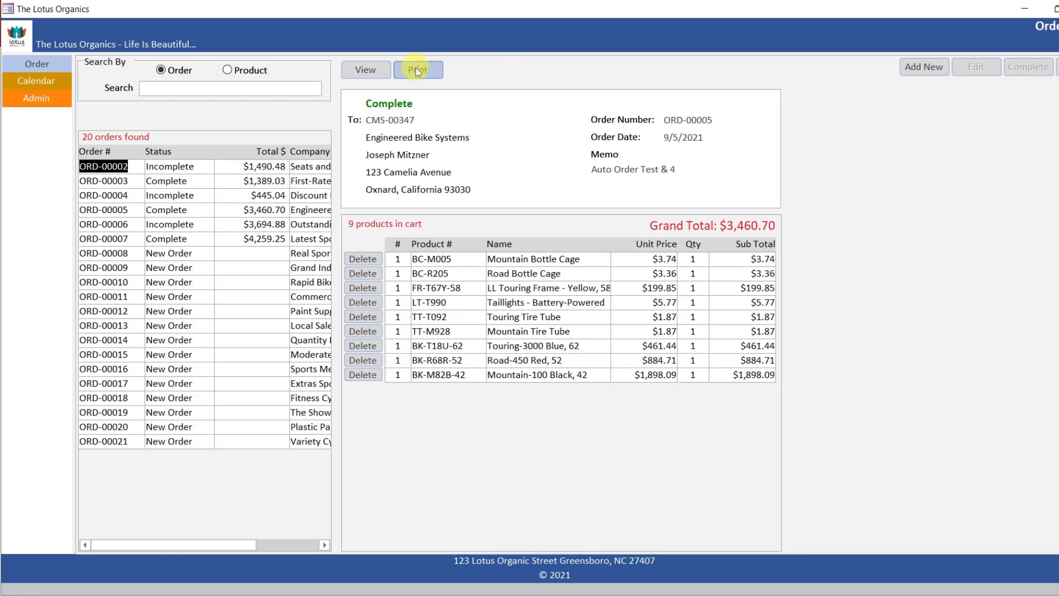
Export the Engineered Bike Systems order's invoice as a PDF and close the opened file
click(418, 69)
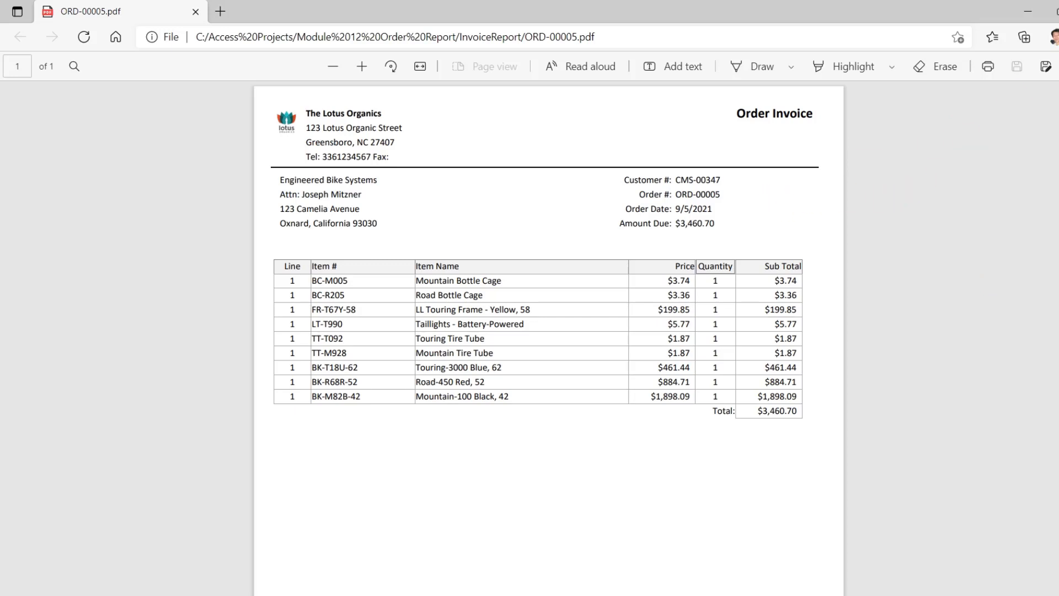
click(1058, 11)
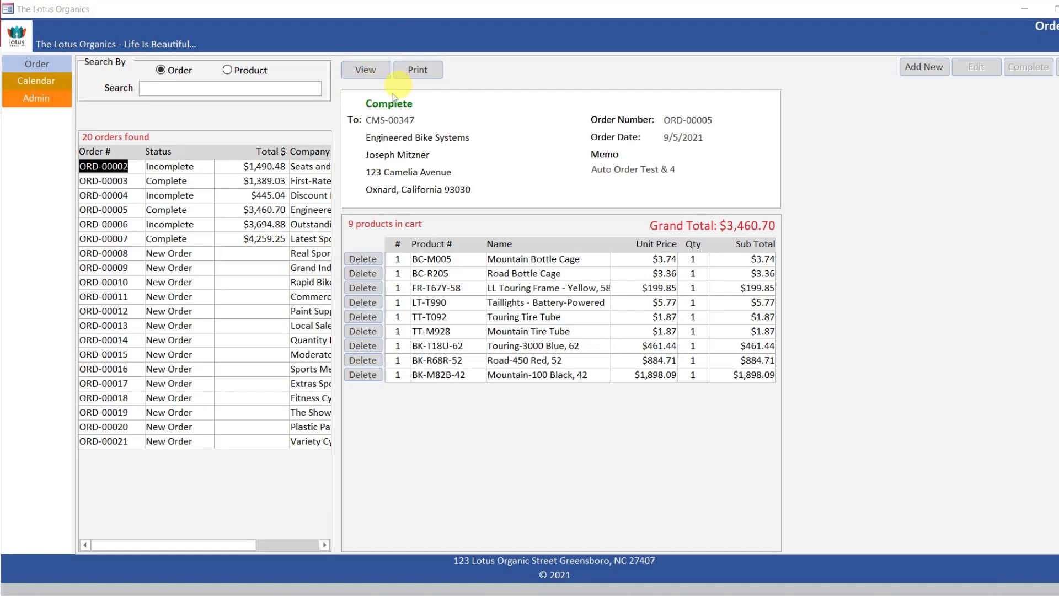
Check the buttons on the Discount Bicycle and First-Rate Outlet orders, then preview the Latest Sports Equipment order's invoice with the whole page in view
click(216, 195)
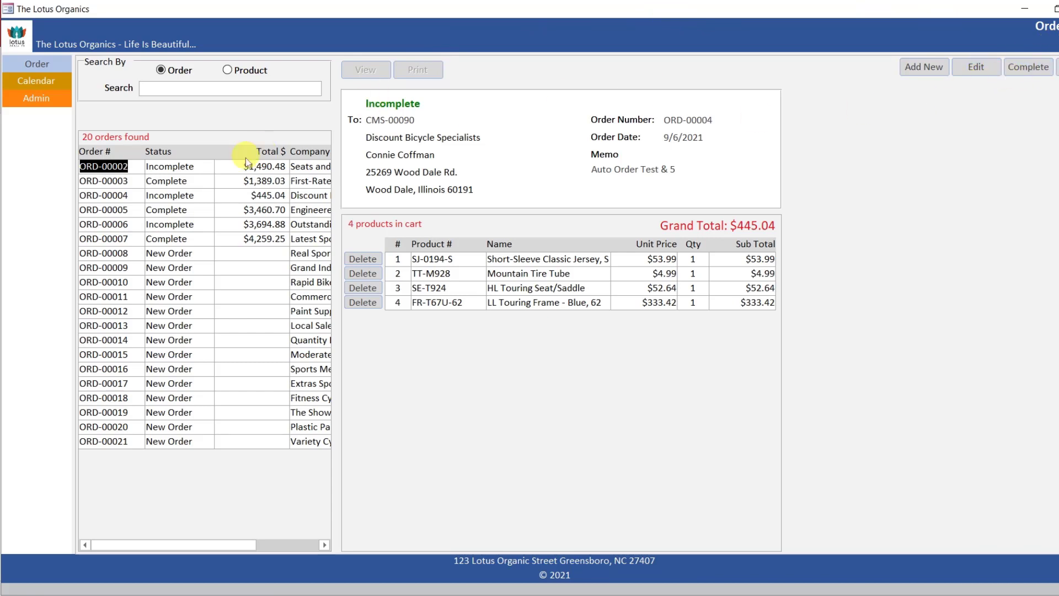
click(218, 181)
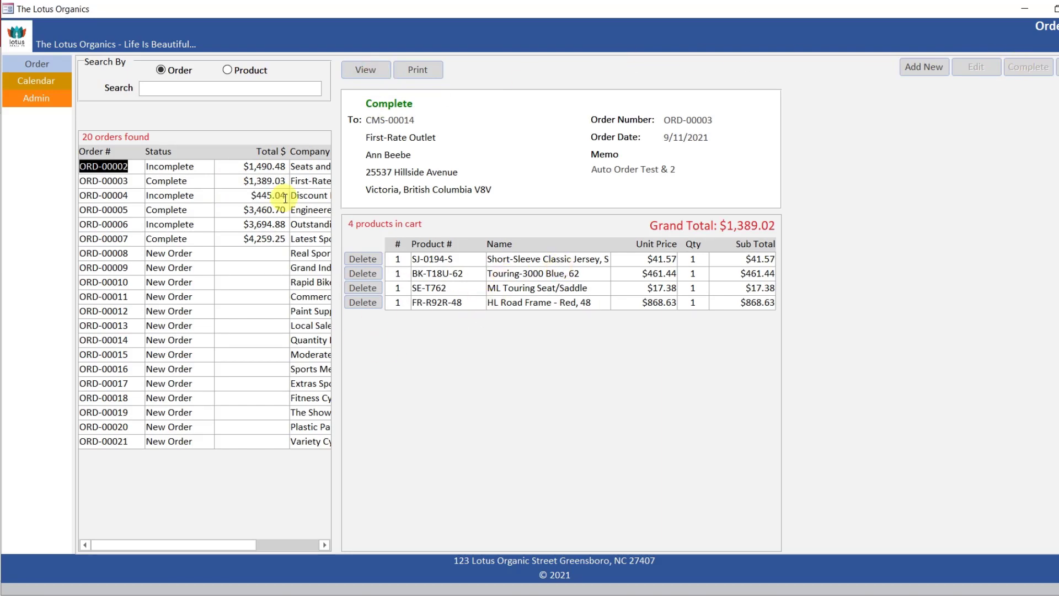
click(222, 236)
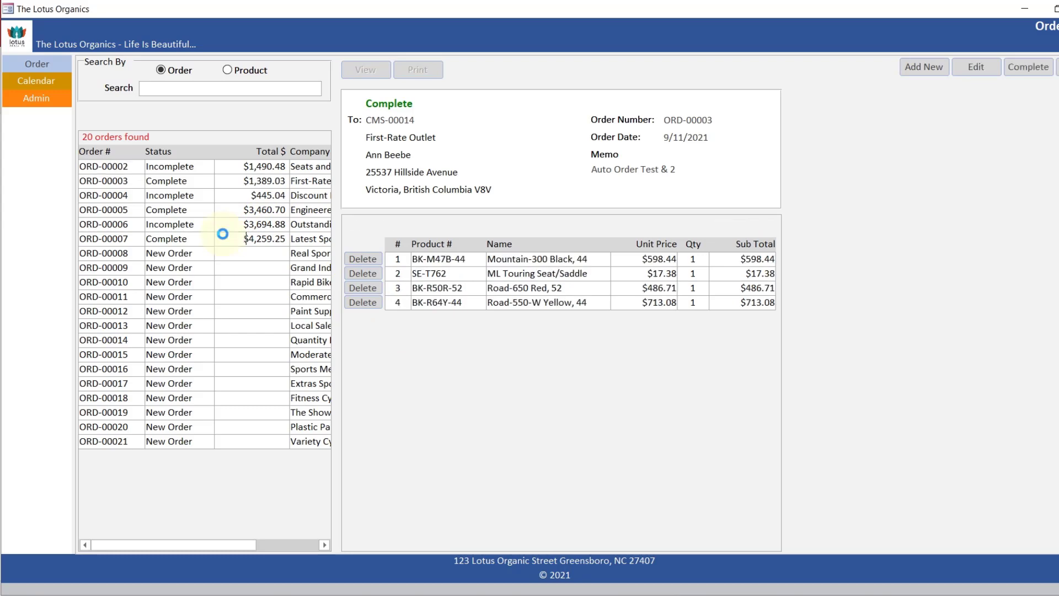
click(354, 71)
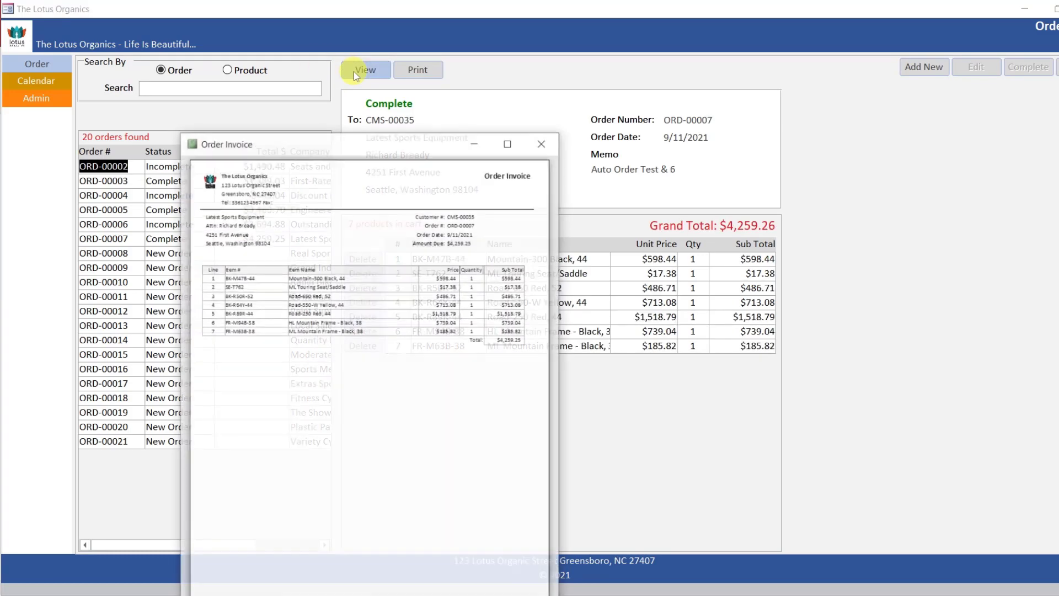
drag(358, 144, 484, 58)
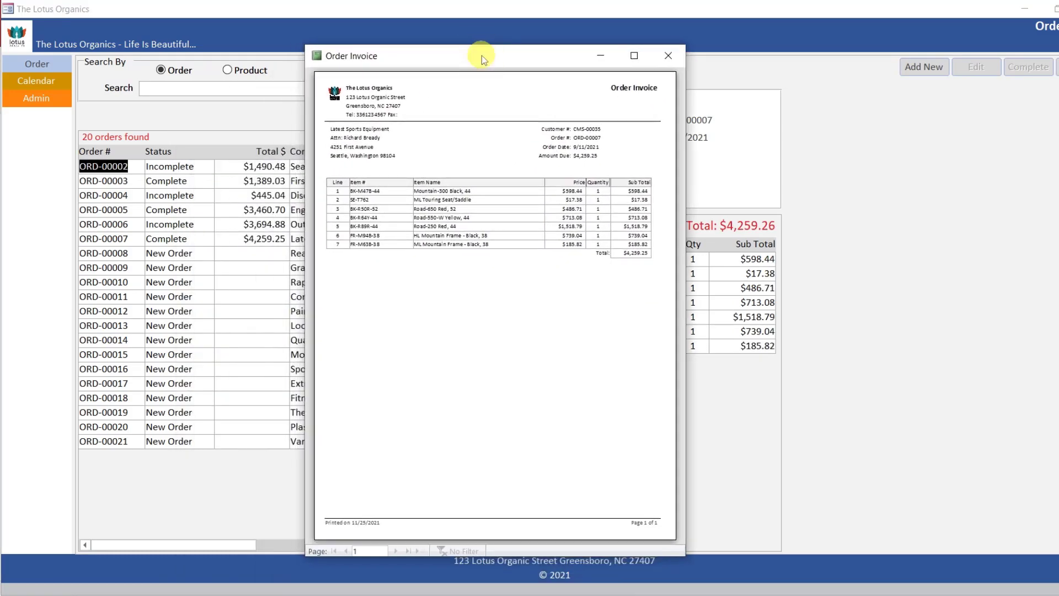